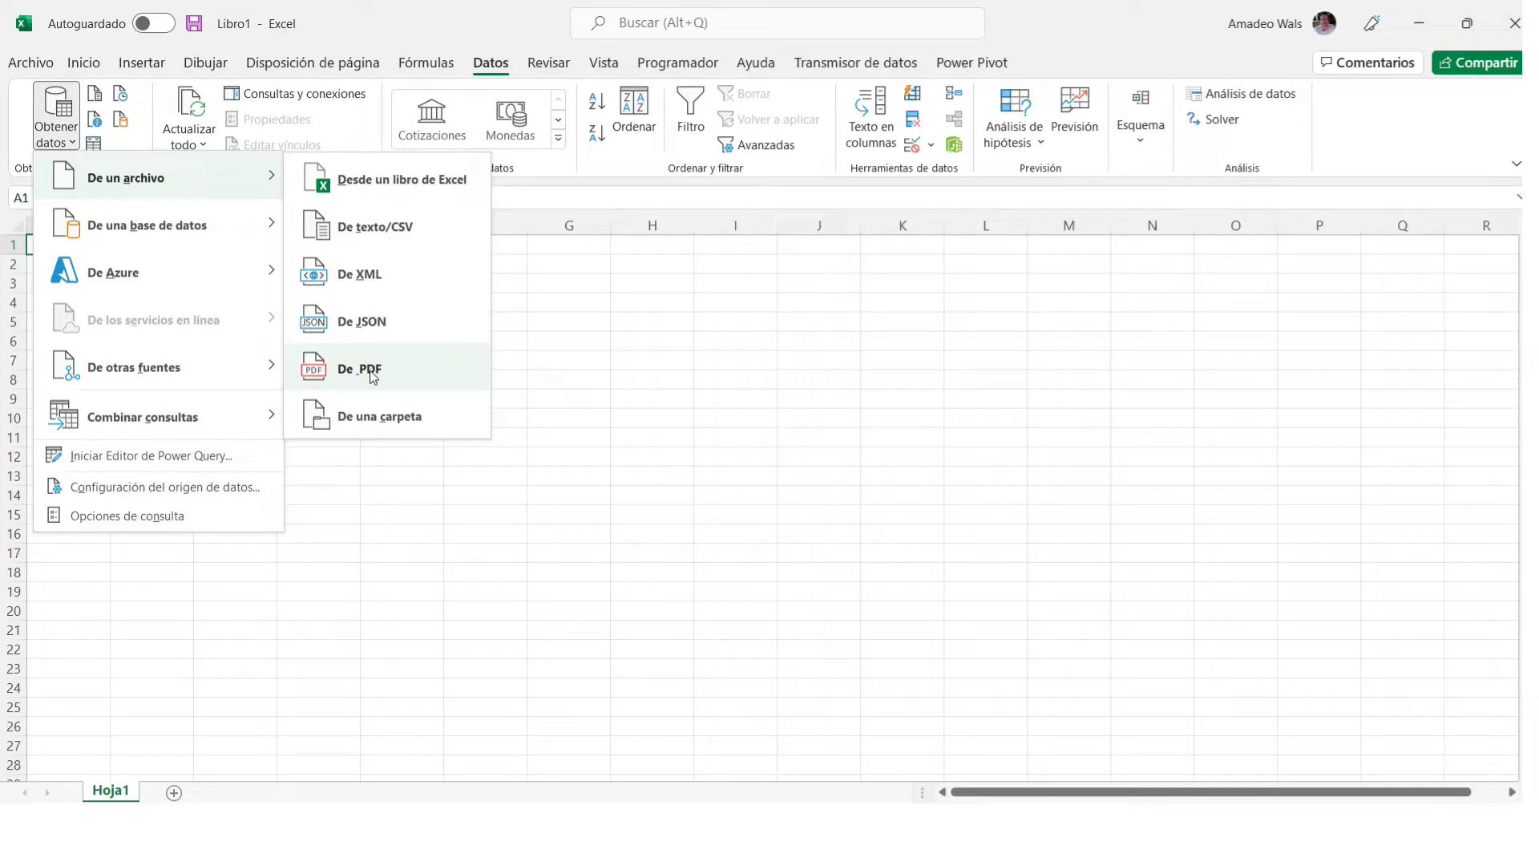
Start a data import from the PDF file MEMORIA 2020 SCCP FINAL.pdf in the DATOS 2020 folder.
{"action": "left_click", "coordinate": [371, 370]}
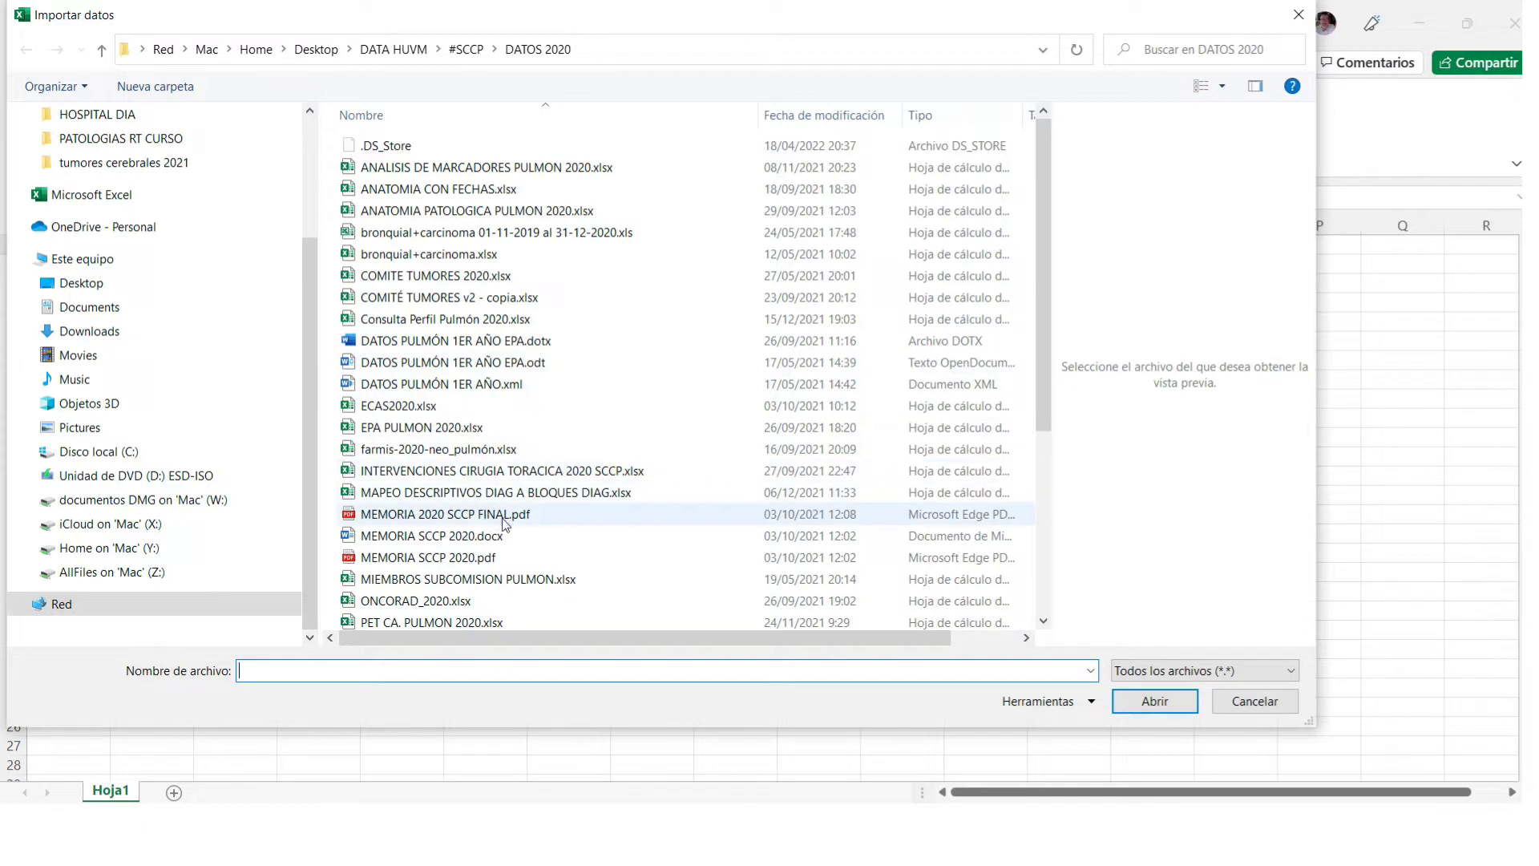
{"action": "left_click", "coordinate": [450, 517]}
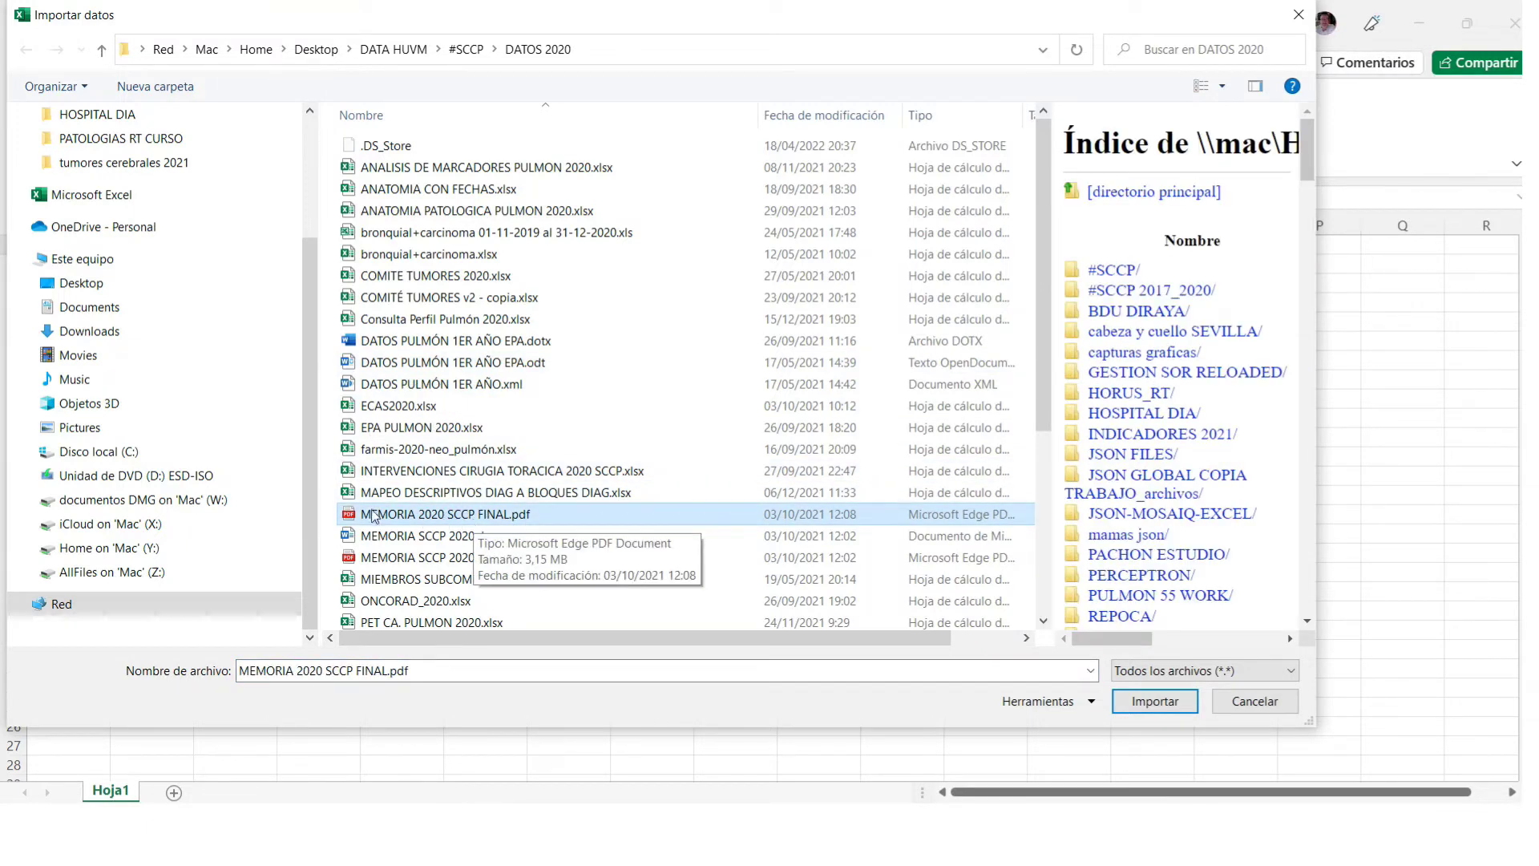
{"action": "left_click", "coordinate": [1155, 701]}
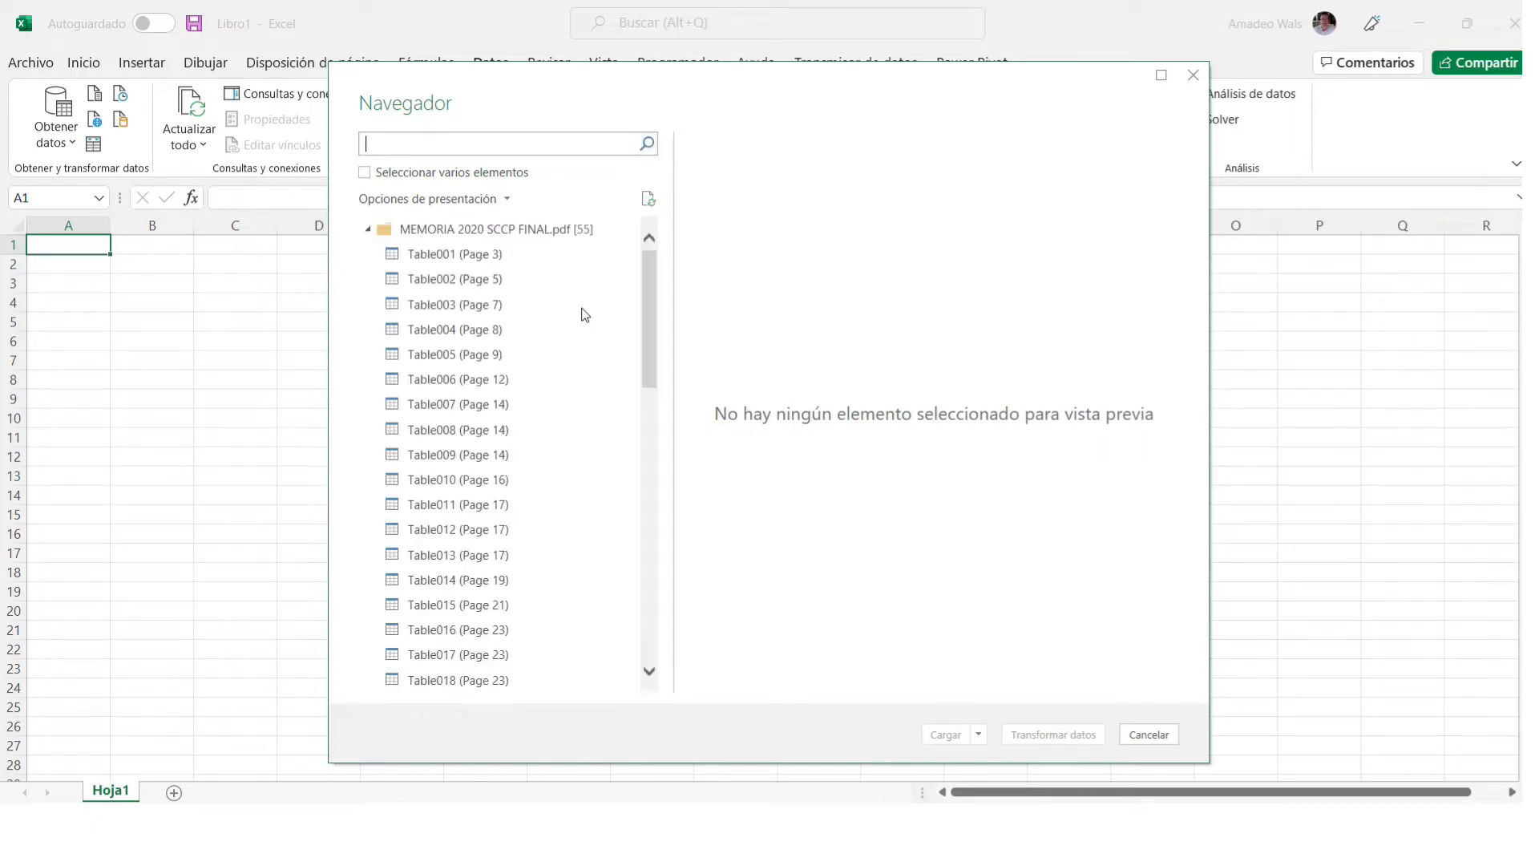
Preview several of the tables detected in the PDF, including Table001, Table009, Table013 and Table002.
{"action": "left_click", "coordinate": [451, 263]}
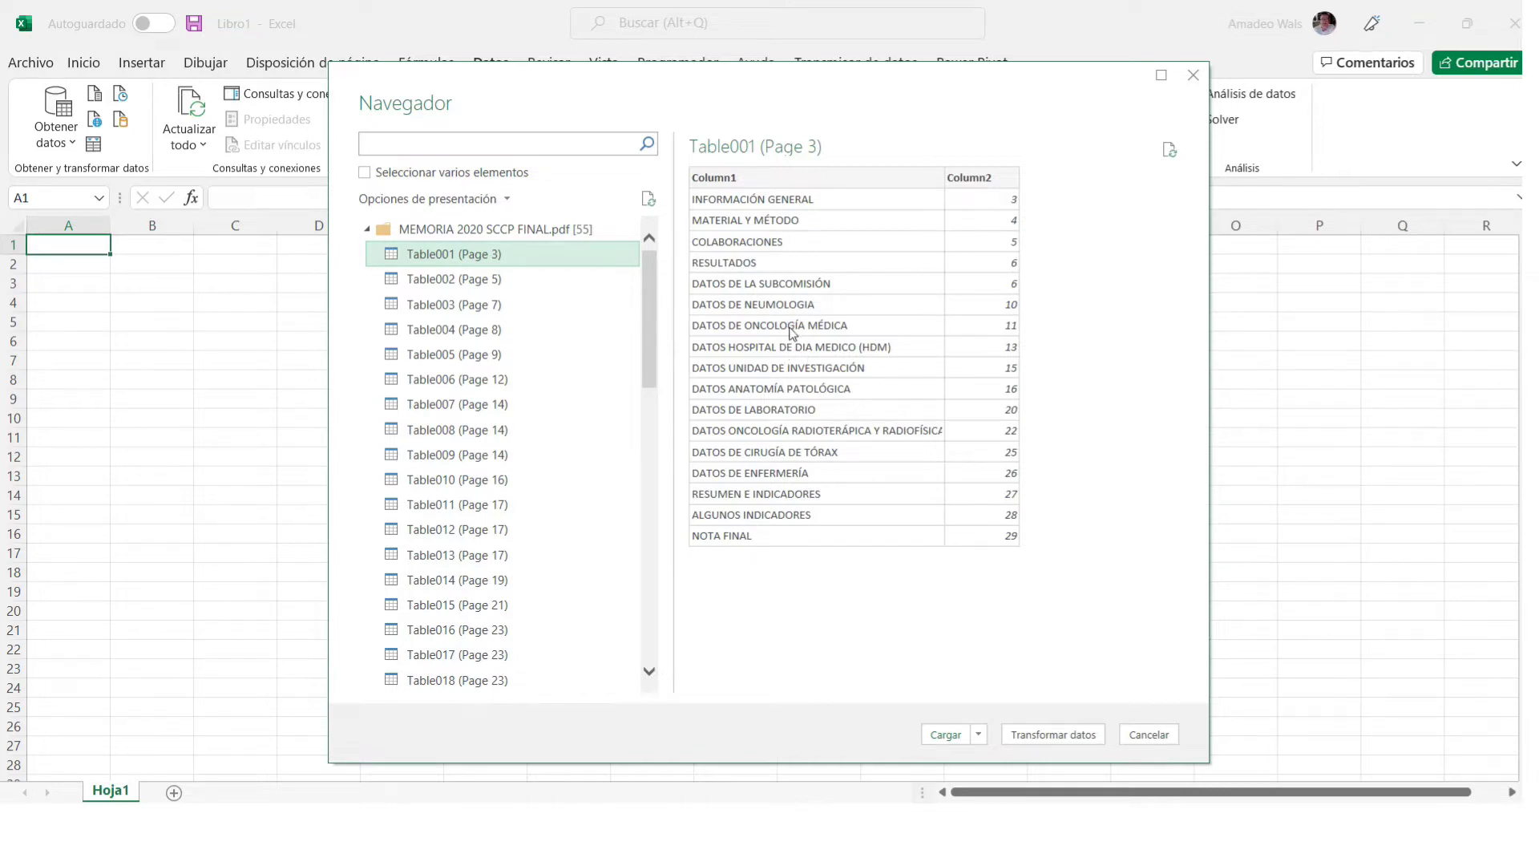
{"action": "left_click", "coordinate": [495, 405]}
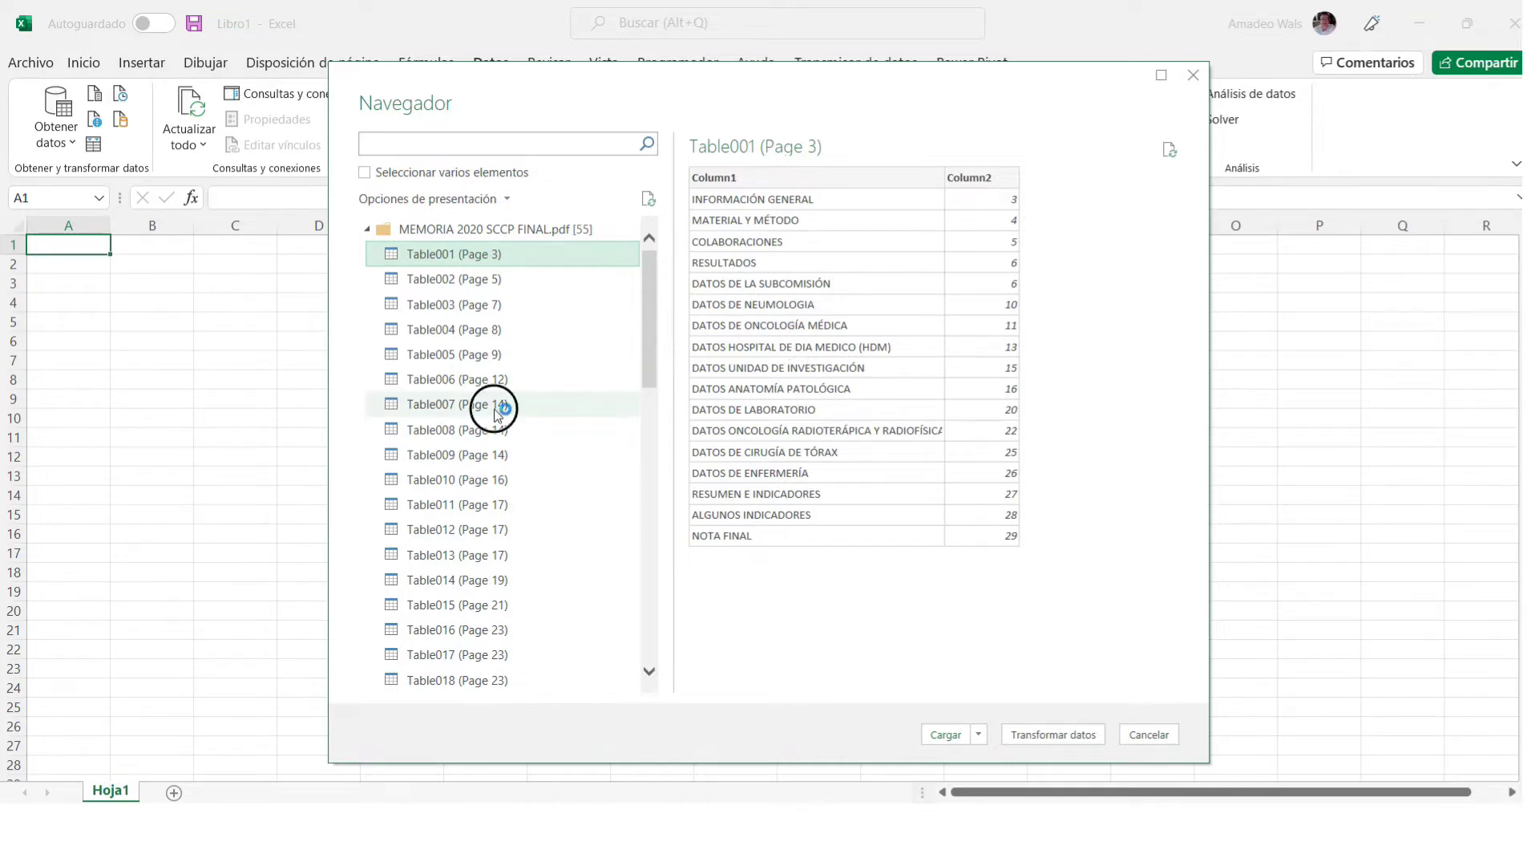
{"action": "left_click", "coordinate": [488, 461]}
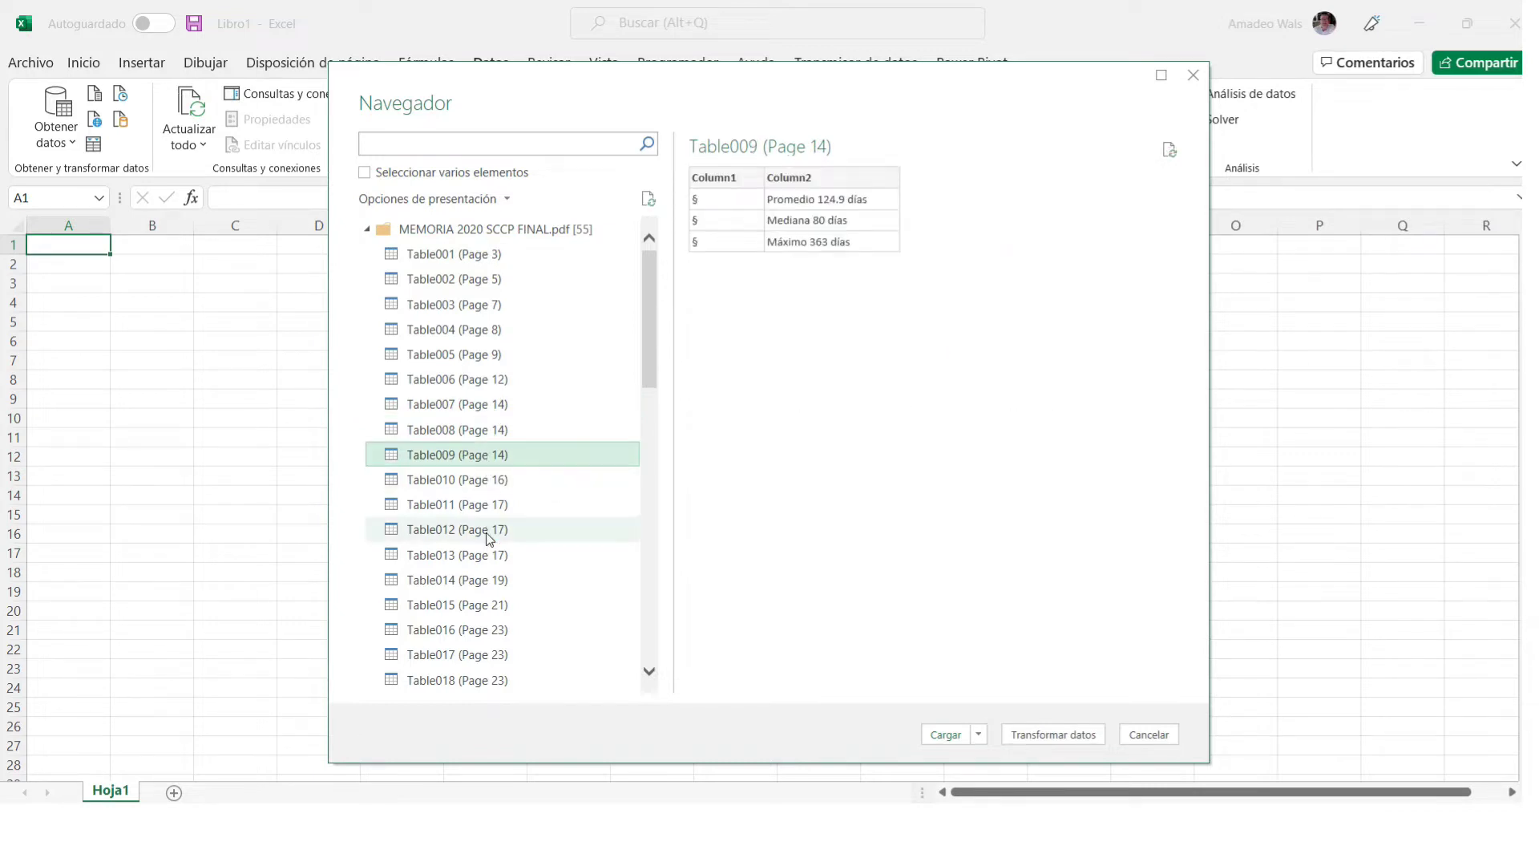
{"action": "left_click", "coordinate": [489, 509]}
{"action": "left_click", "coordinate": [480, 555]}
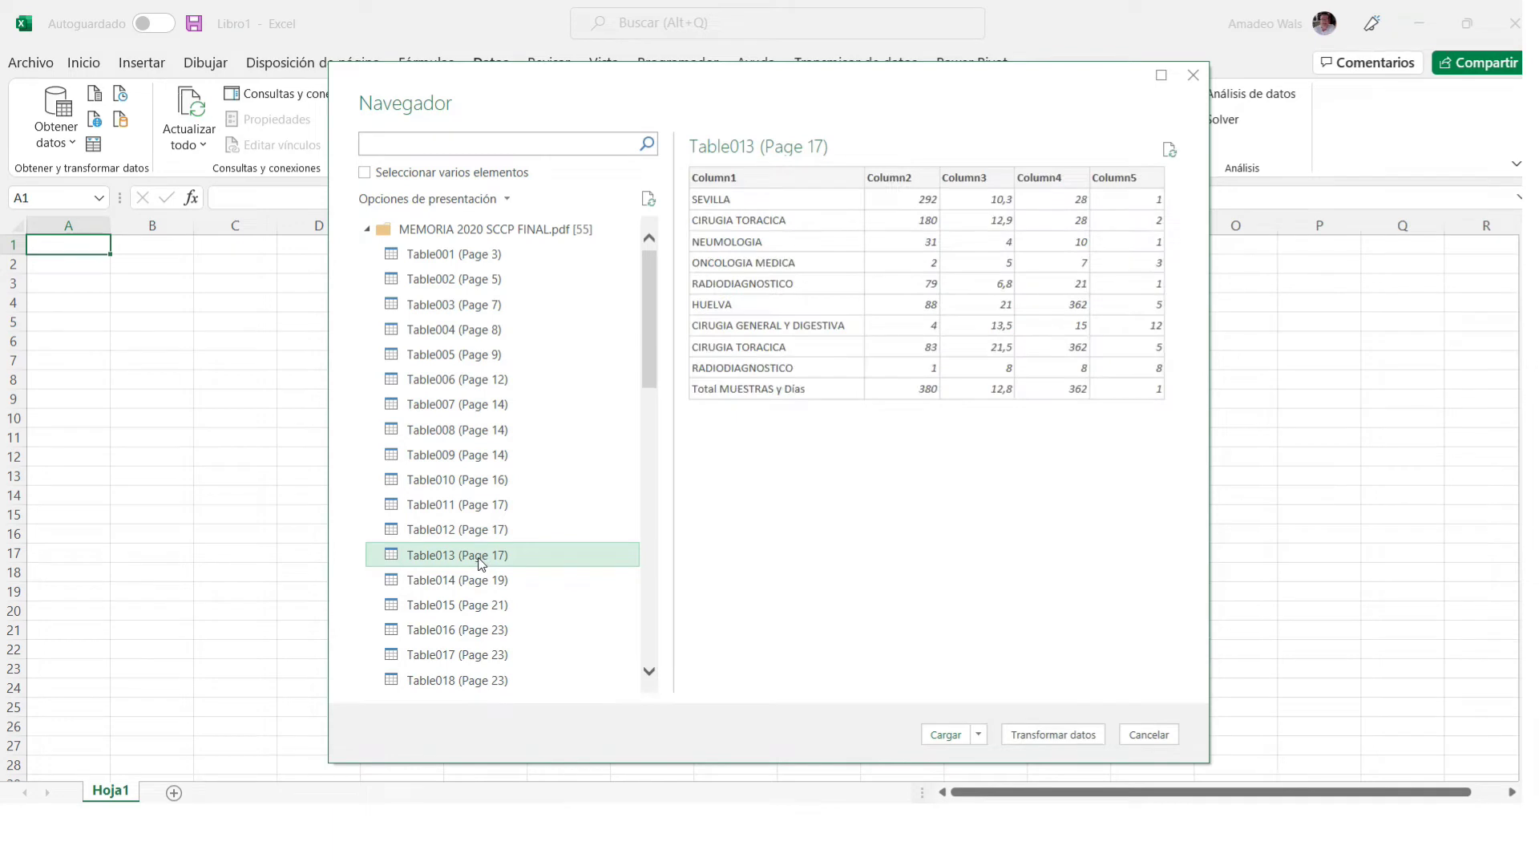
{"action": "left_click", "coordinate": [465, 283]}
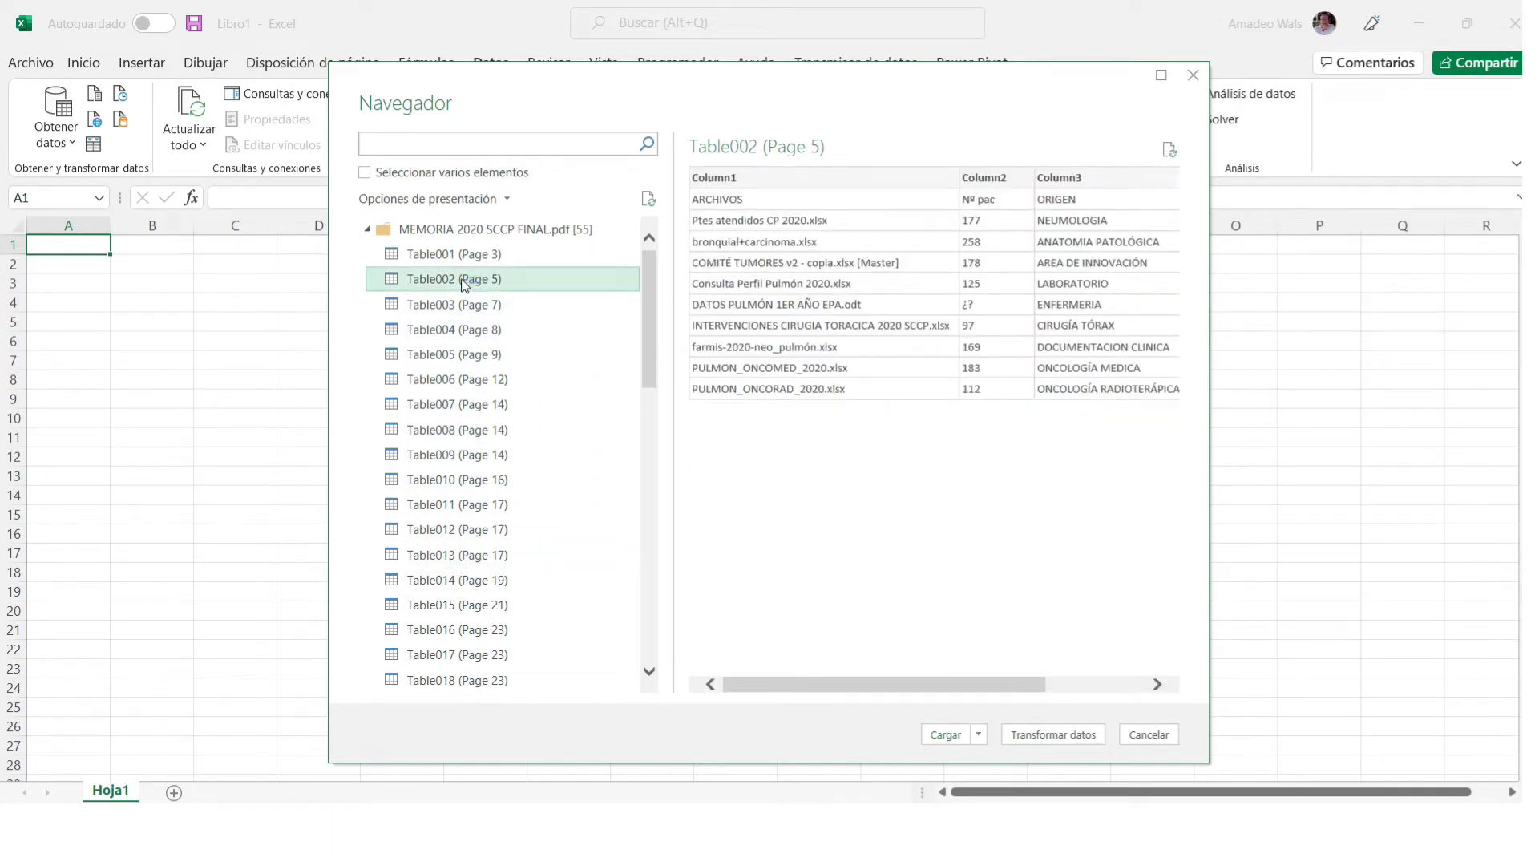
Select Table001 (Page 3) and open it for transformation in the Power Query Editor.
{"action": "left_click", "coordinate": [466, 265]}
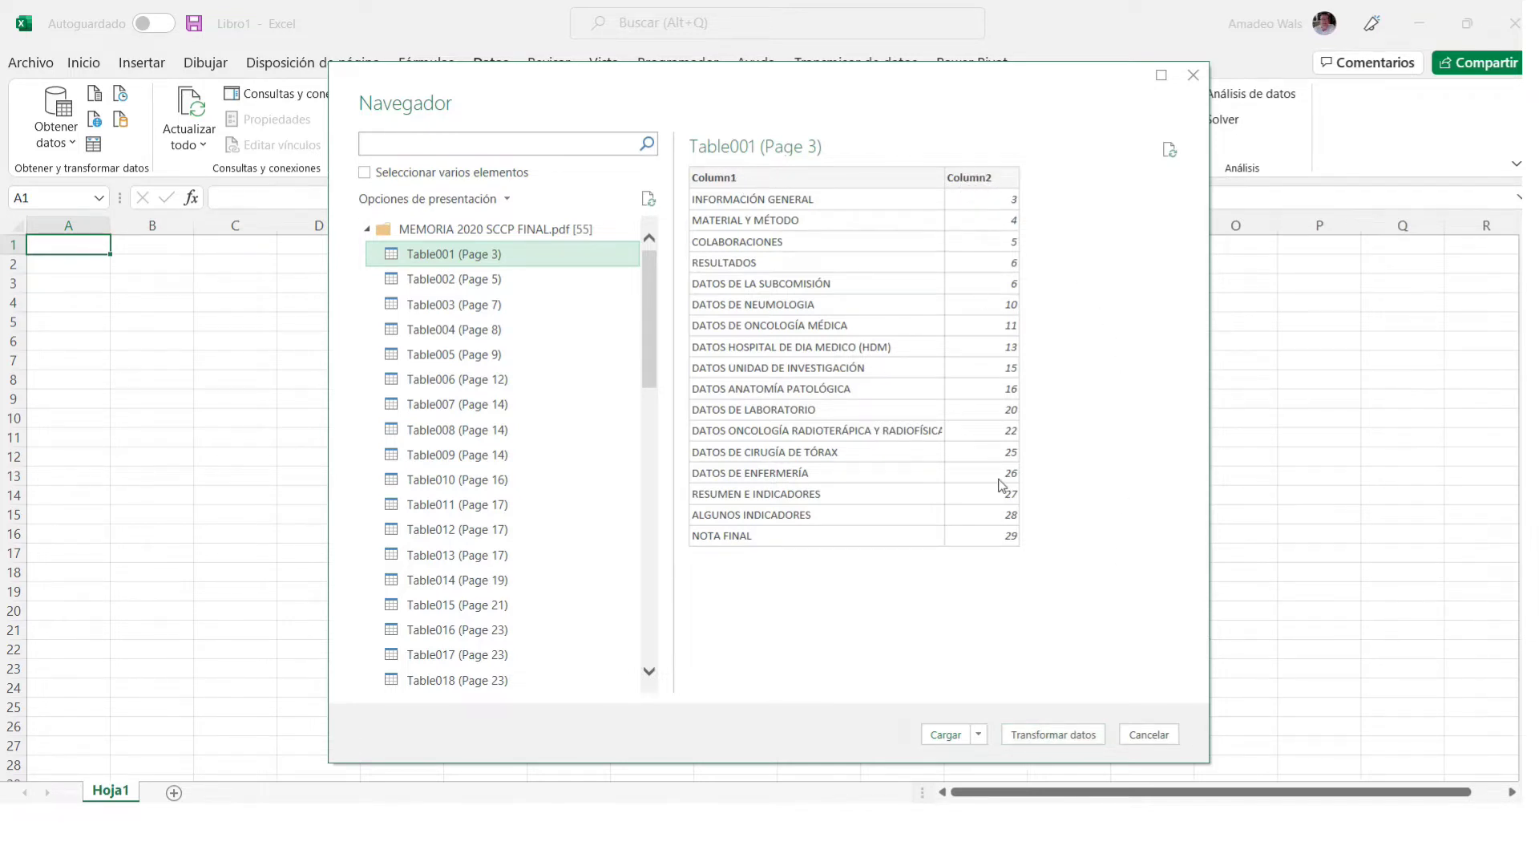
{"action": "left_click", "coordinate": [1074, 736]}
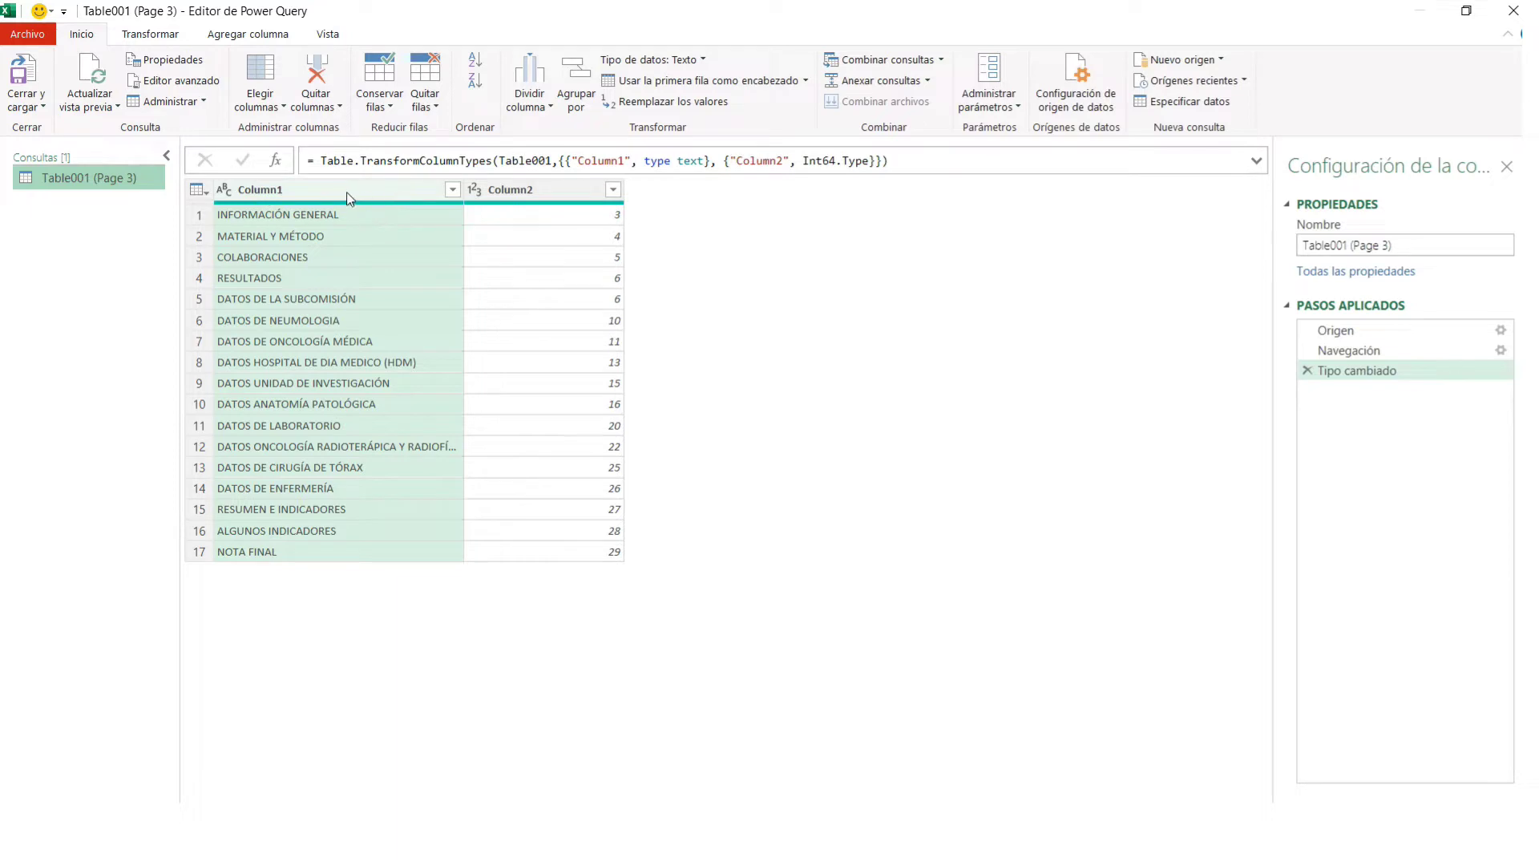
Rename Column1 as indice and Column2 as pagina.
{"action": "double_click", "coordinate": [311, 191]}
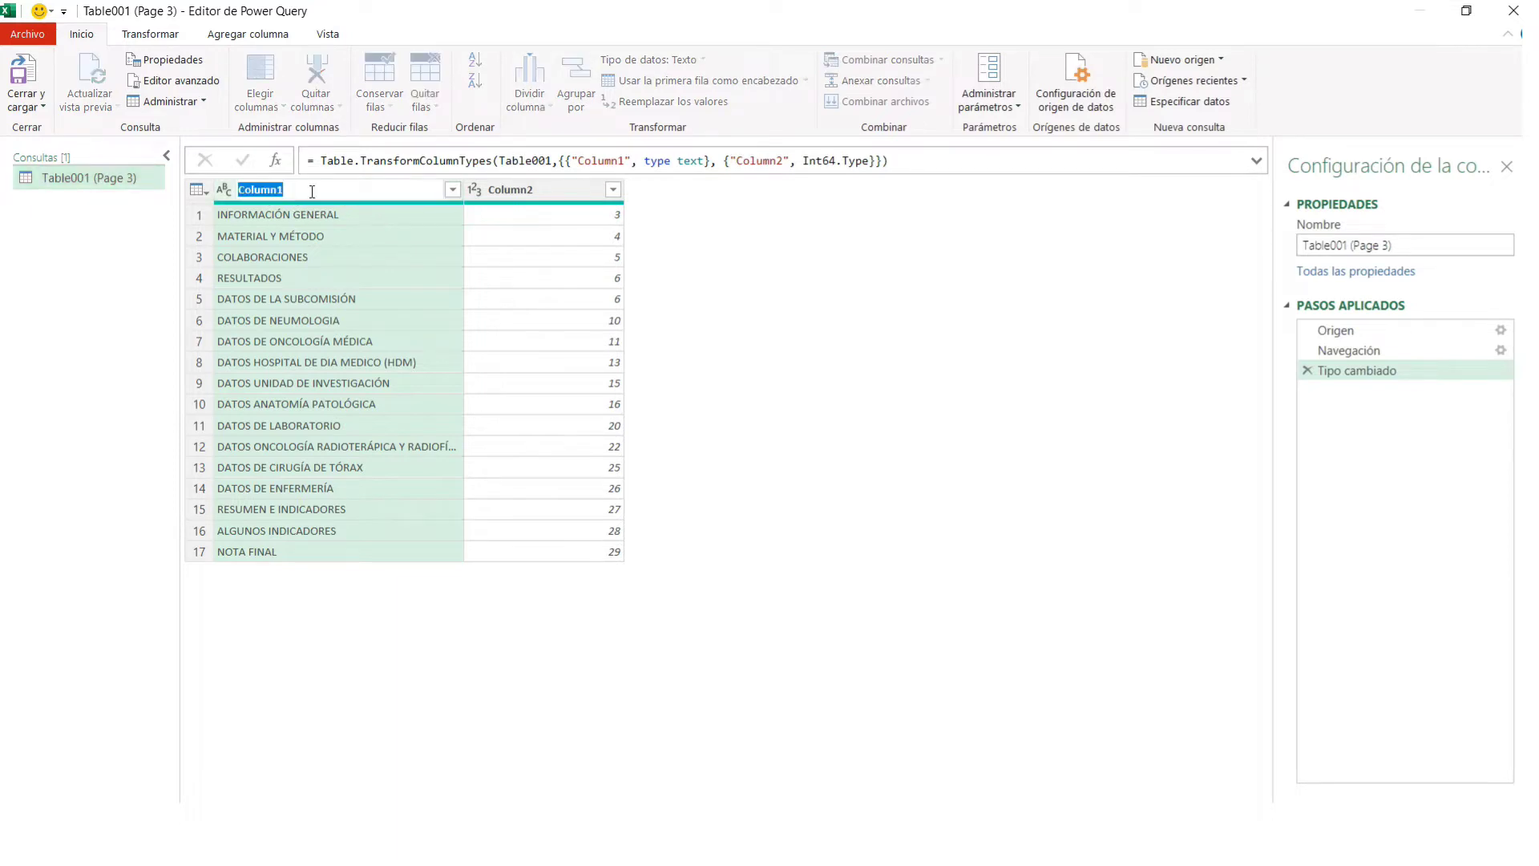
{"action": "type", "text": "indice"}
{"action": "key", "text": "Return"}
{"action": "double_click", "coordinate": [537, 190]}
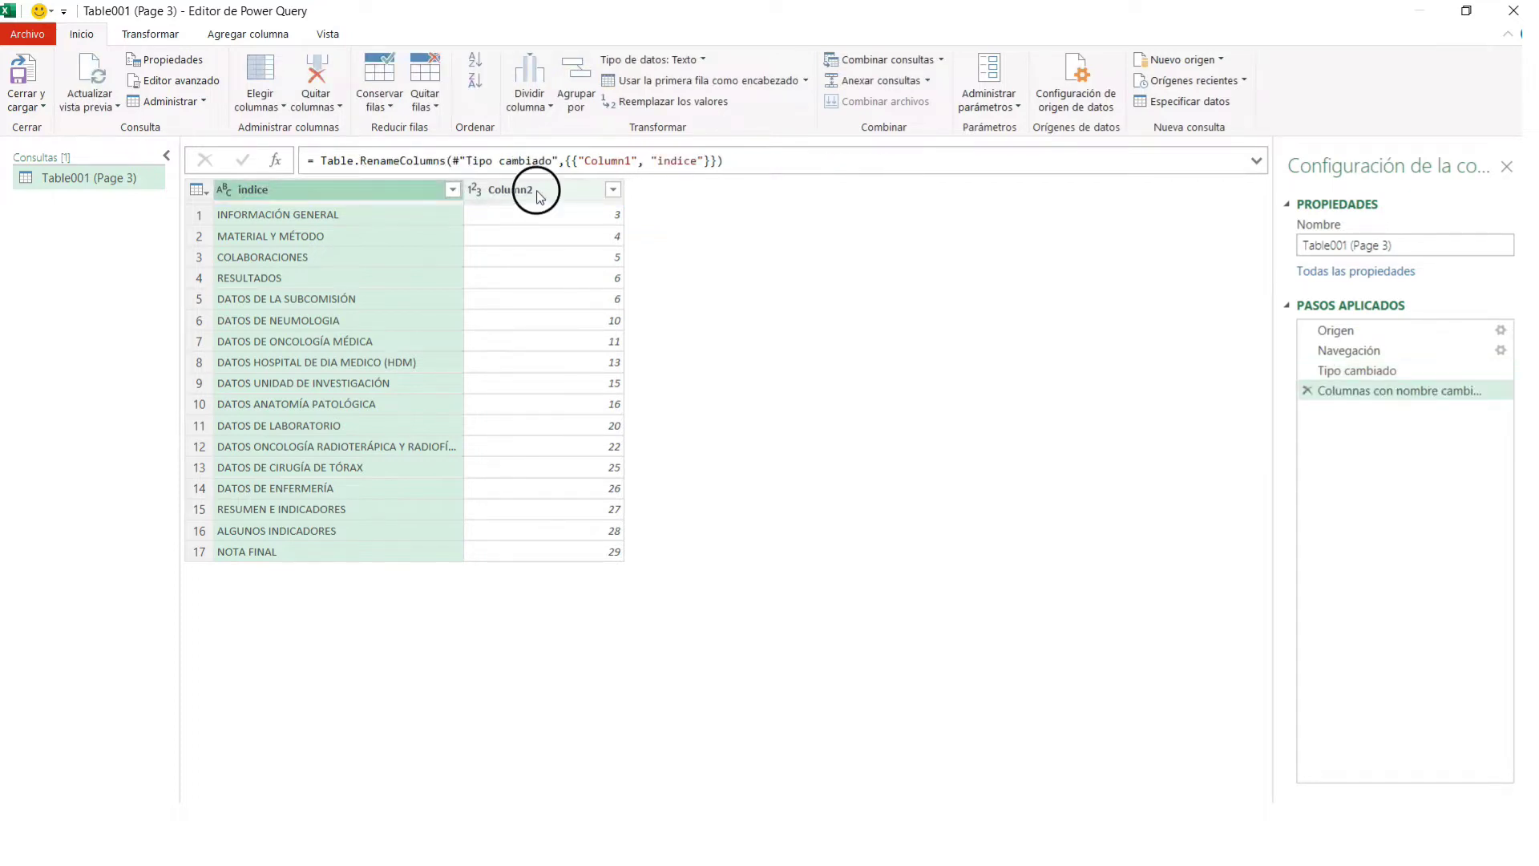
{"action": "type", "text": "pagina"}
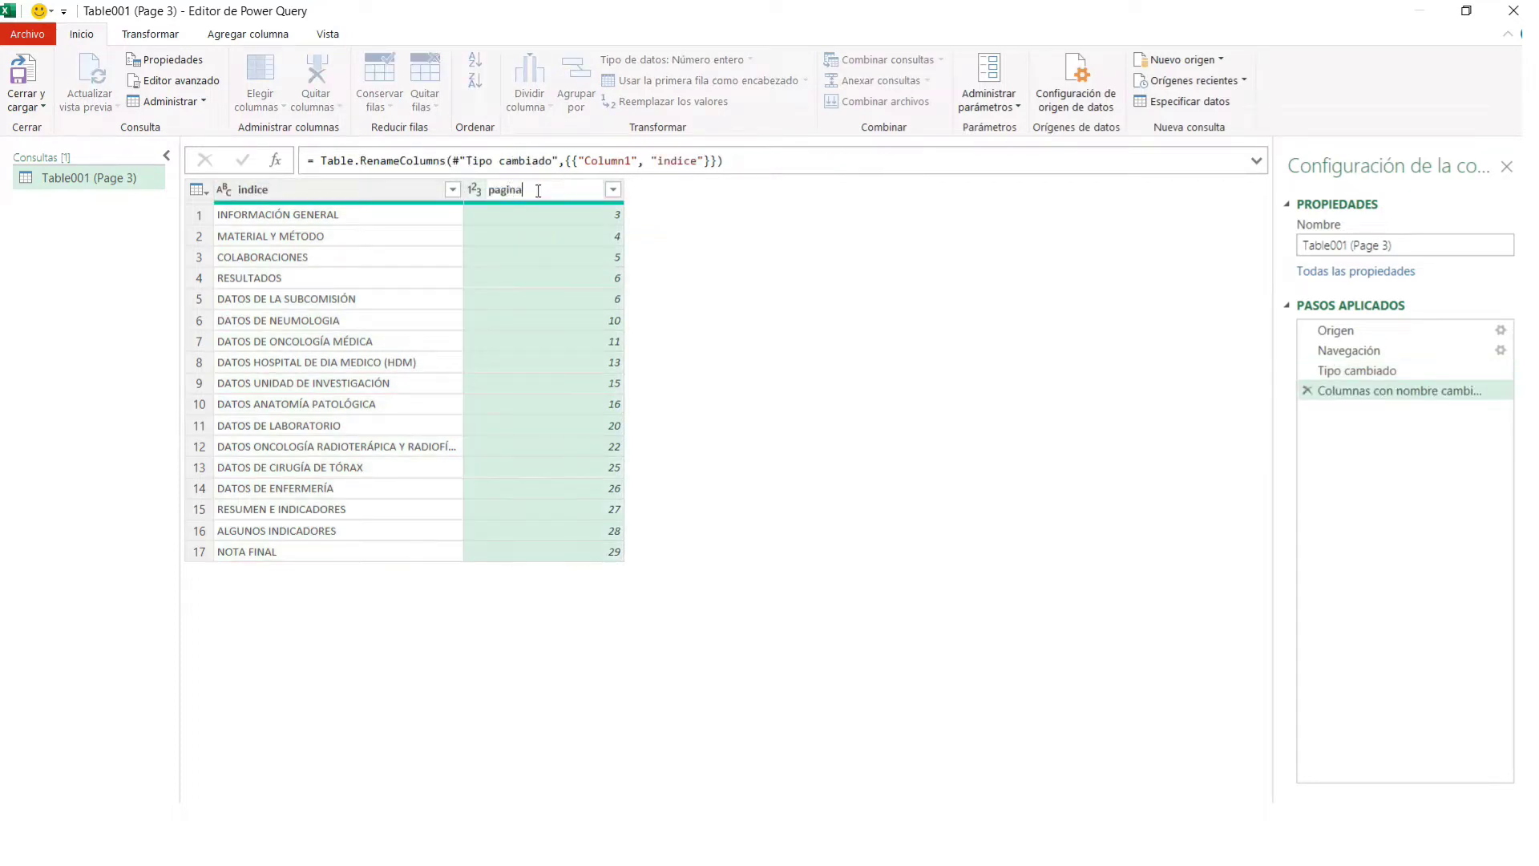
{"action": "key", "text": "Return"}
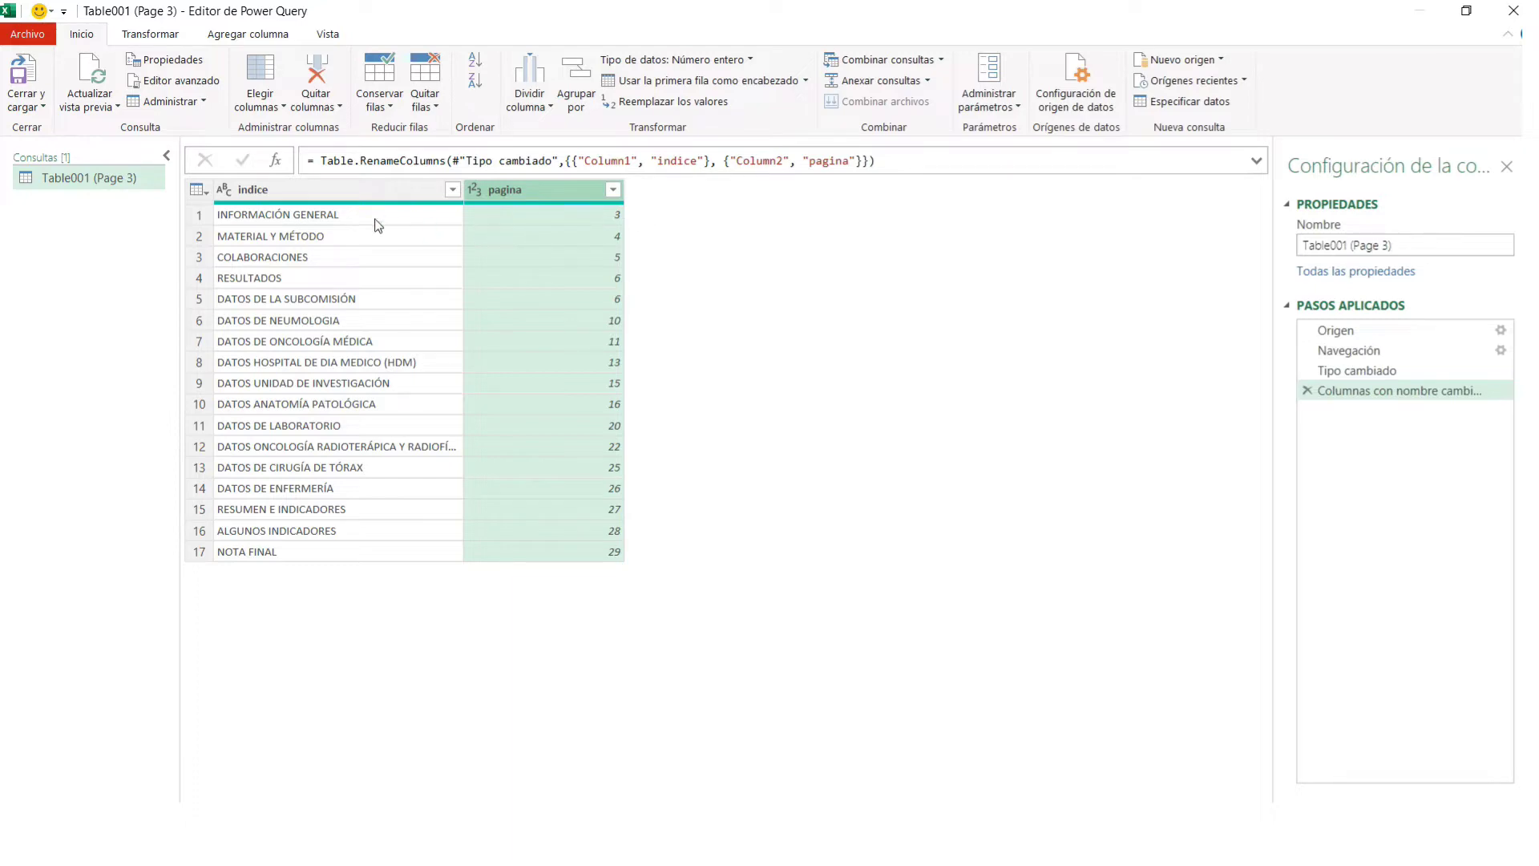
Load the query into the workbook and sort the resulting table by pagina from largest to smallest.
{"action": "left_click", "coordinate": [27, 80]}
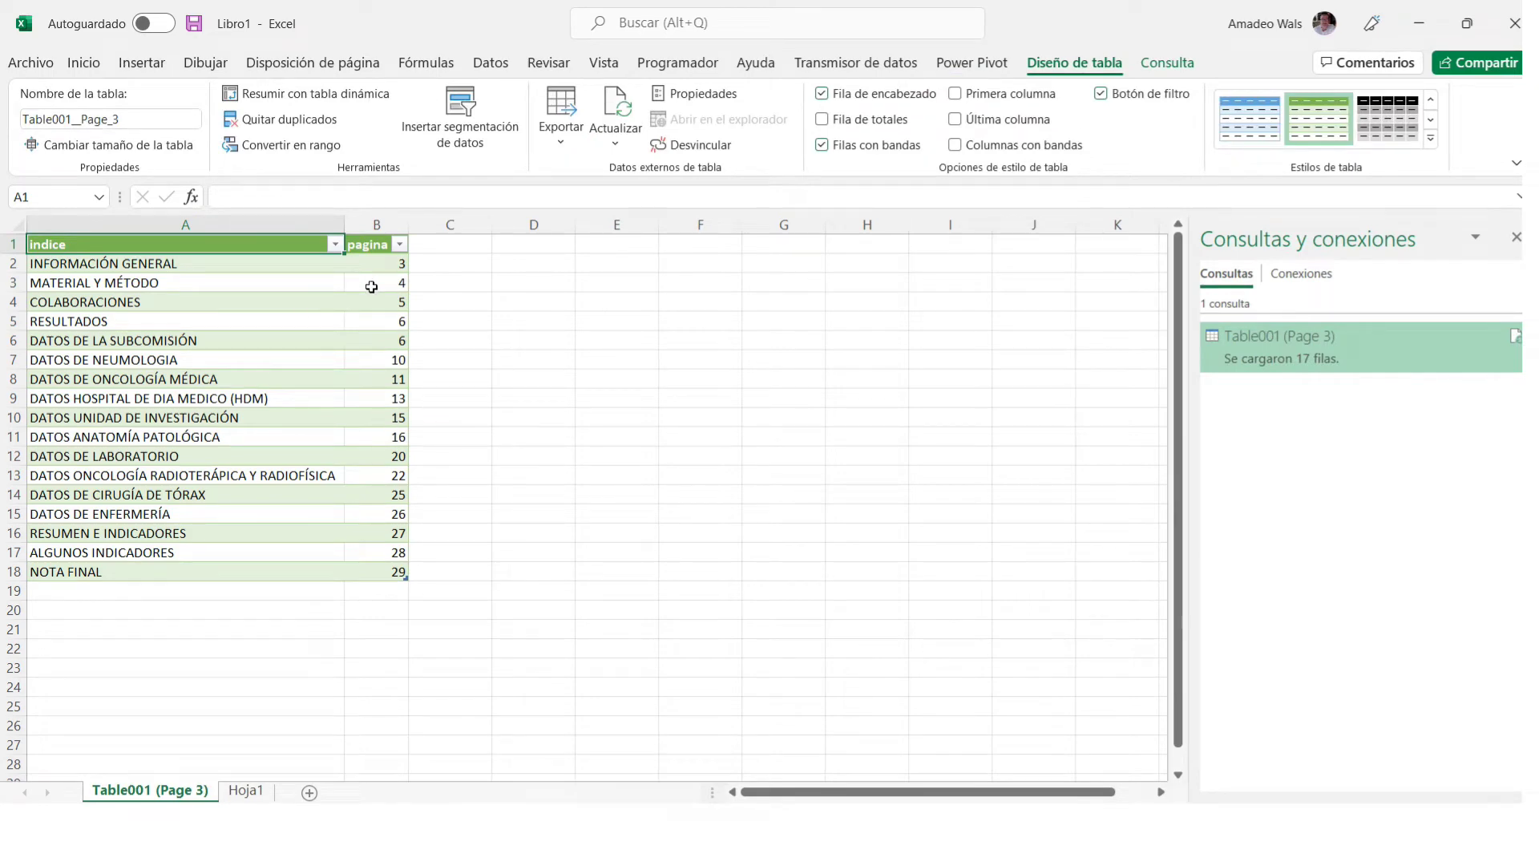
{"action": "left_click", "coordinate": [459, 319]}
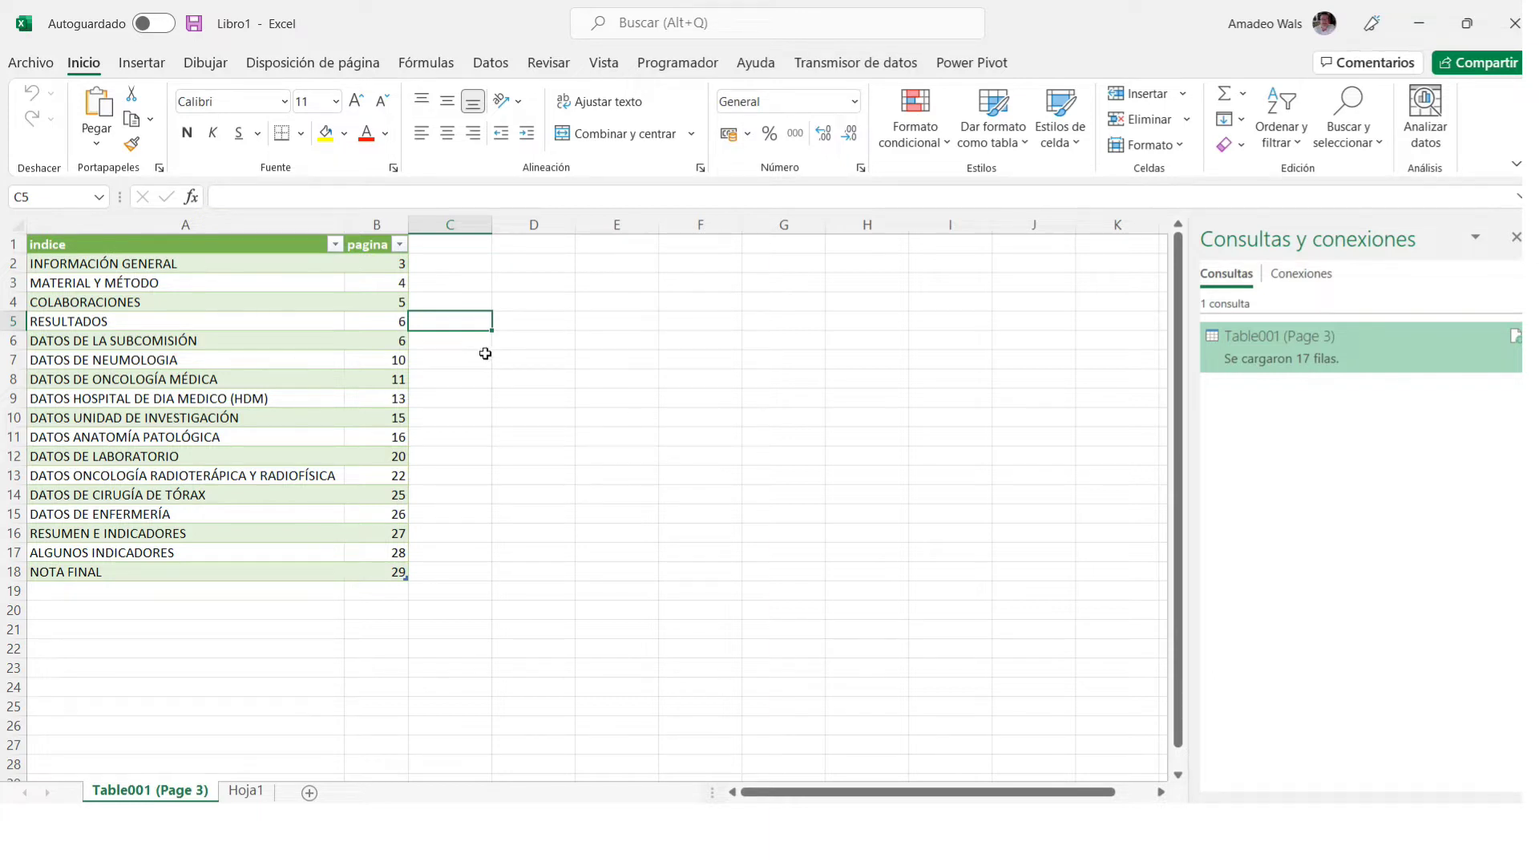
{"action": "left_click", "coordinate": [399, 244]}
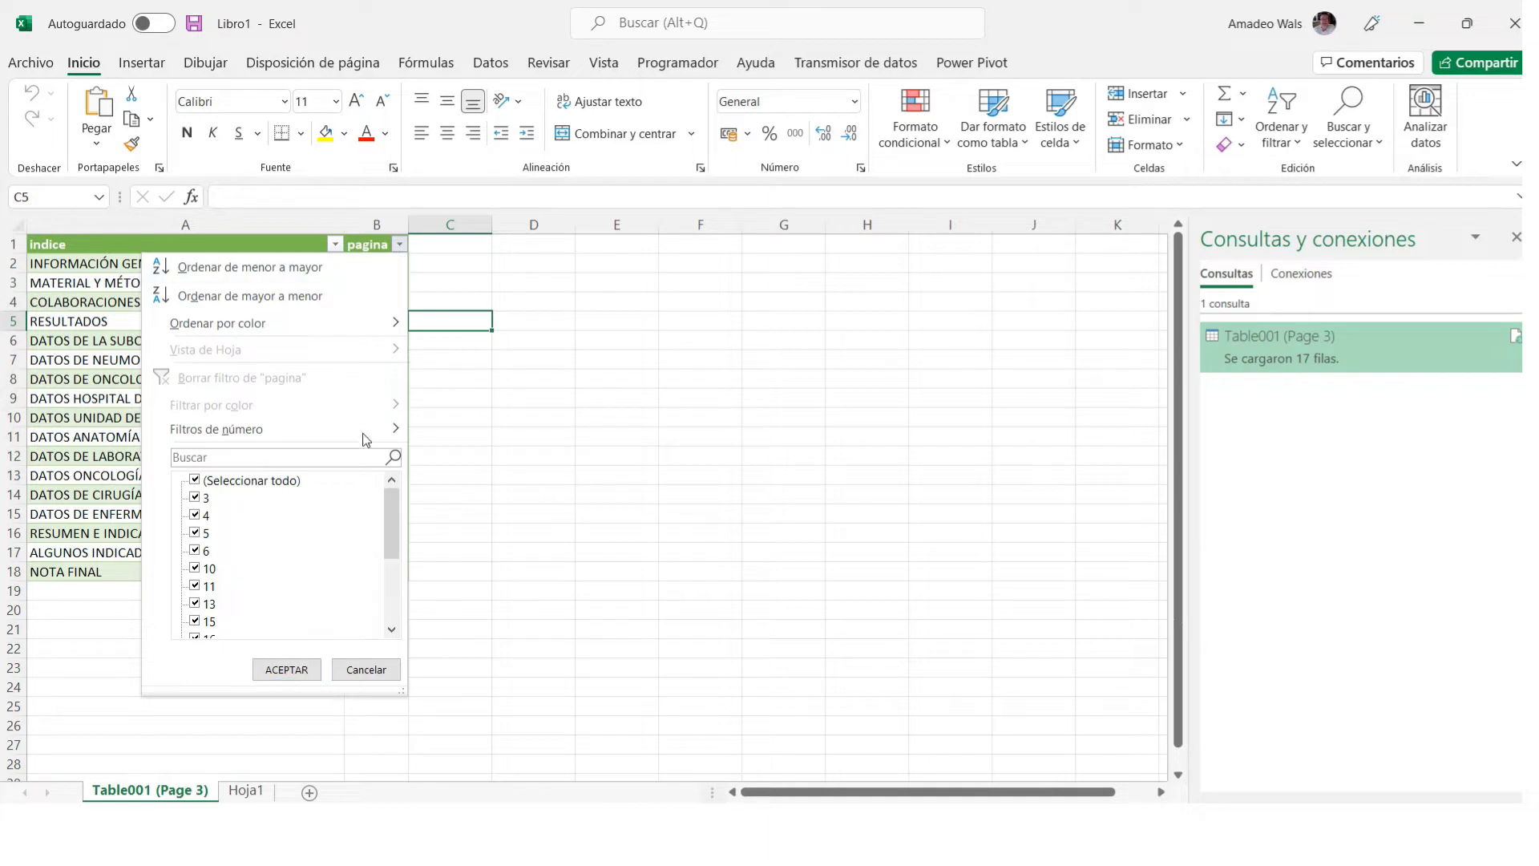
{"action": "left_click_drag", "start_coordinate": [392, 514], "coordinate": [388, 464]}
{"action": "left_click", "coordinate": [295, 299]}
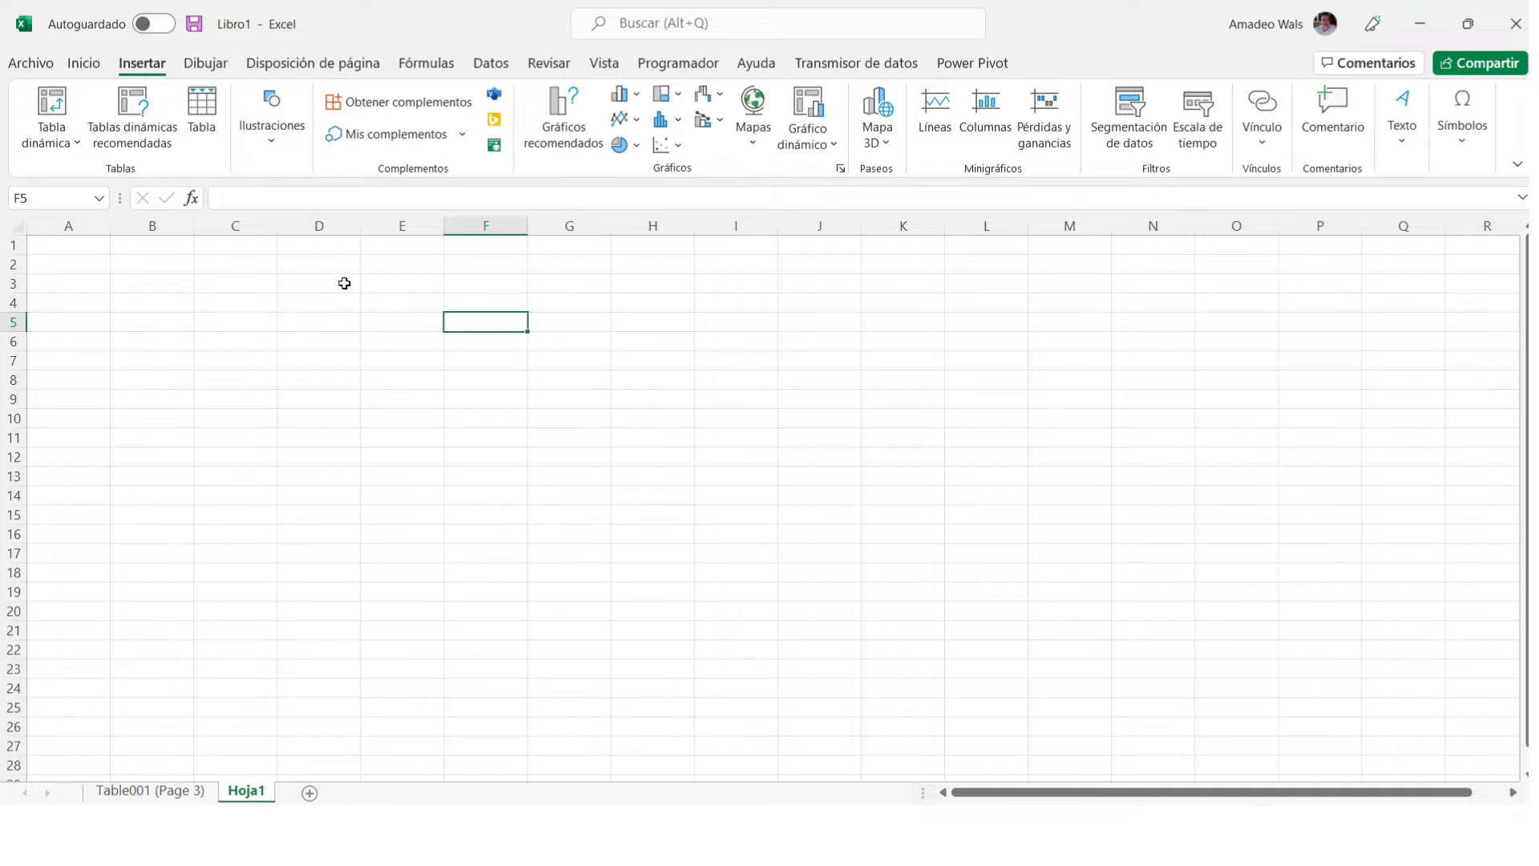
Switch to PubMed in Safari and save all results of search #1 on radiotherapy and lung neoplasms to a CSV file.
{"action": "key", "text": "ctrl+Left"}
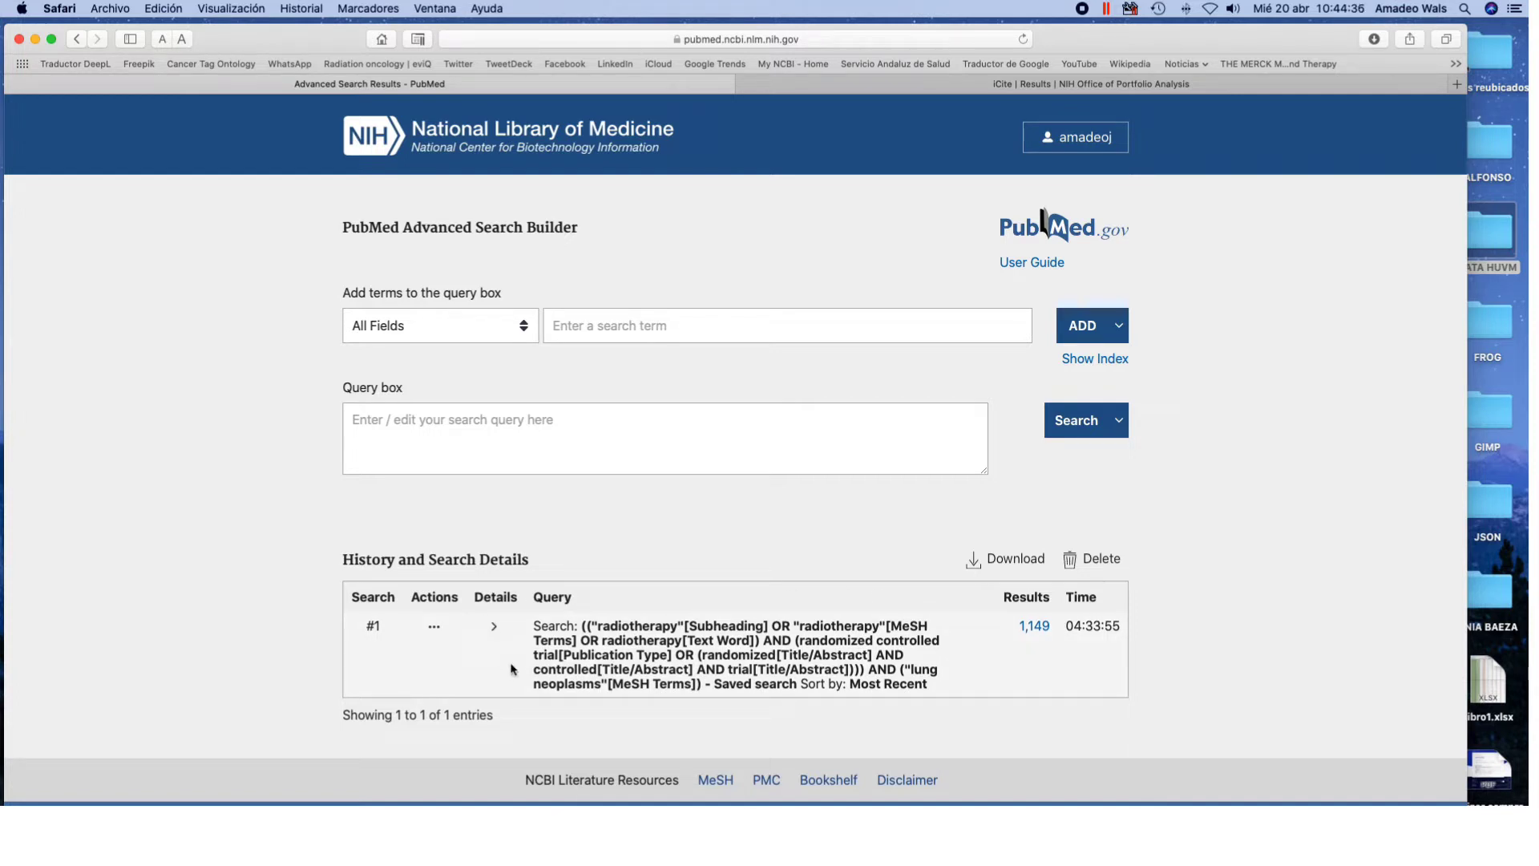
{"action": "left_click", "coordinate": [1039, 628]}
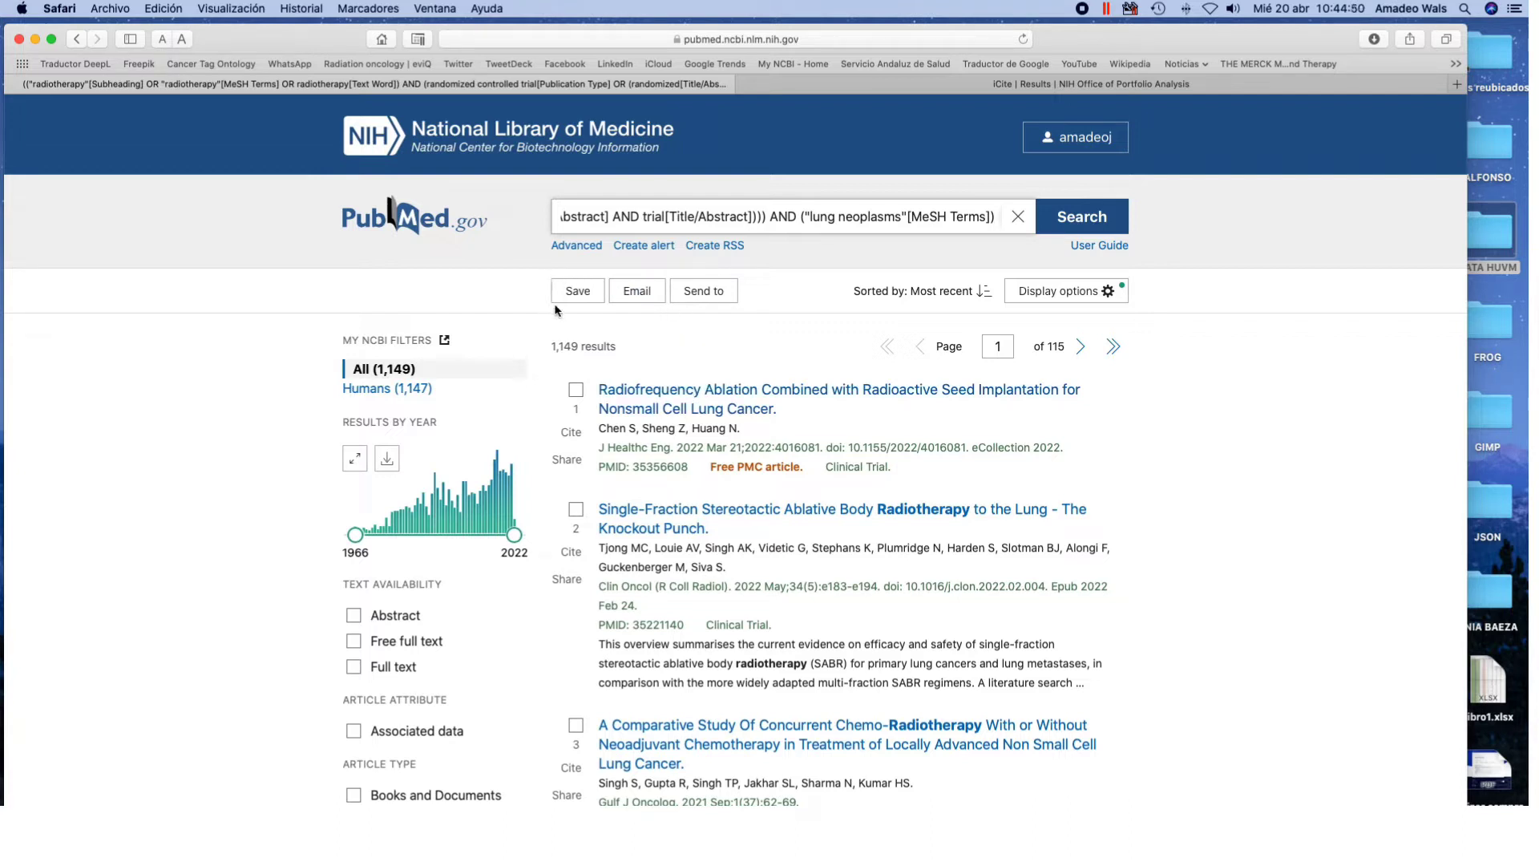
{"action": "left_click", "coordinate": [581, 296]}
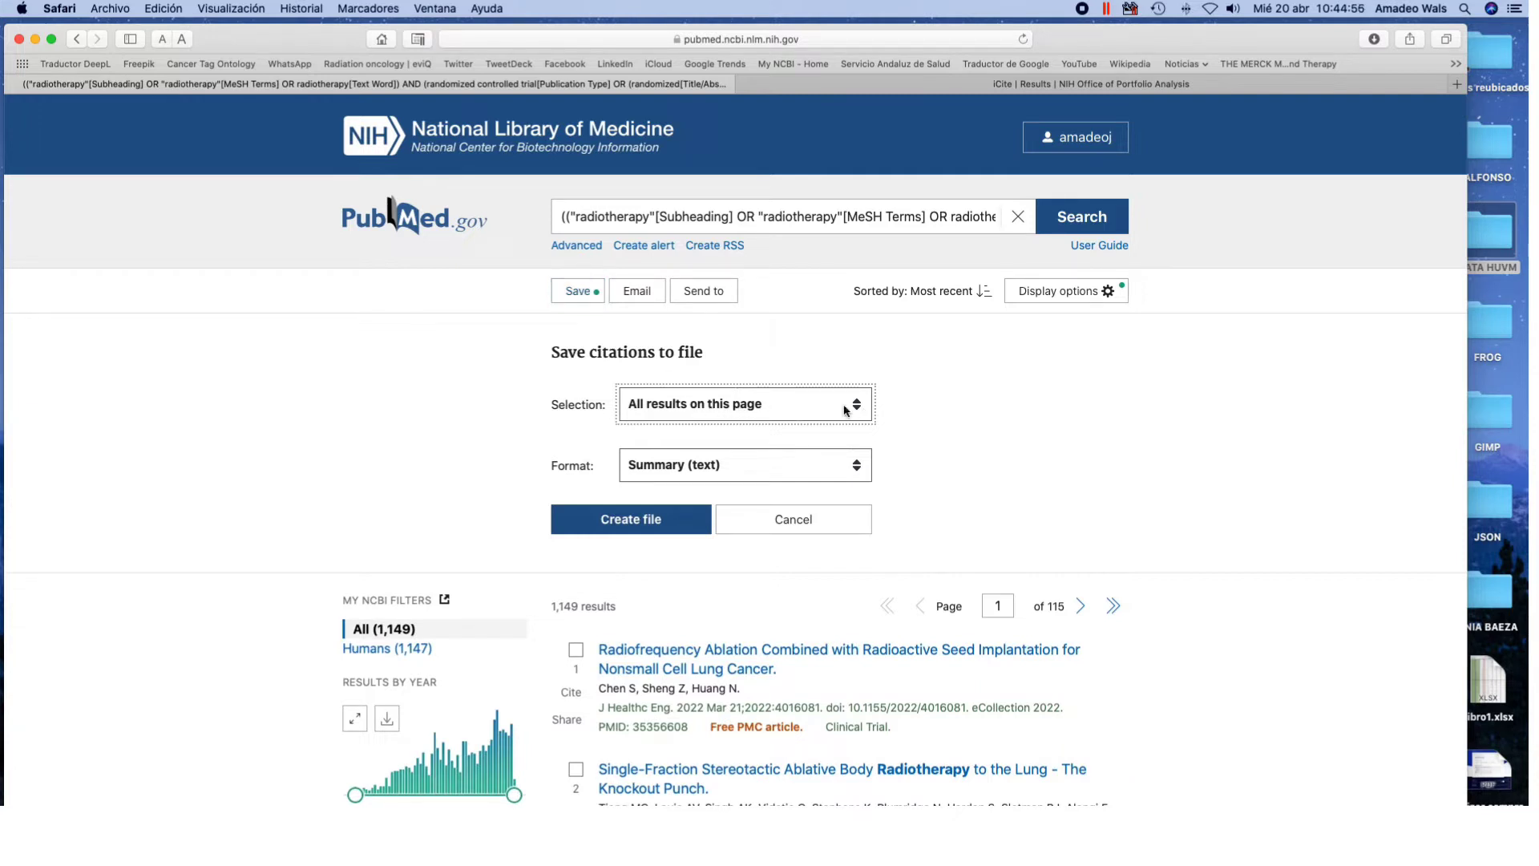
{"action": "left_click", "coordinate": [848, 409]}
{"action": "left_click", "coordinate": [700, 424]}
{"action": "left_click", "coordinate": [778, 469]}
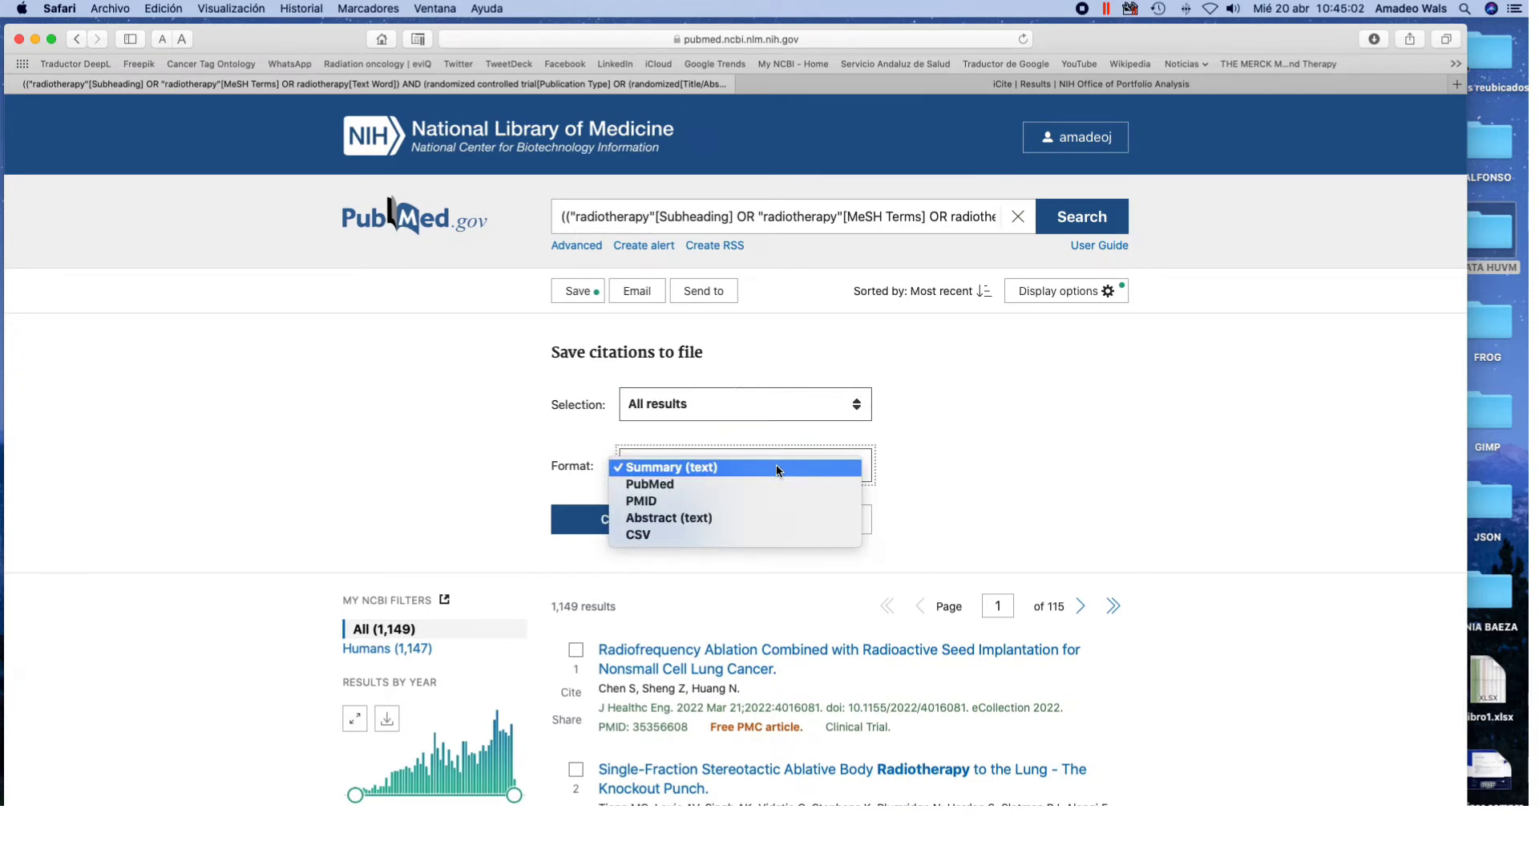
{"action": "left_click", "coordinate": [651, 537]}
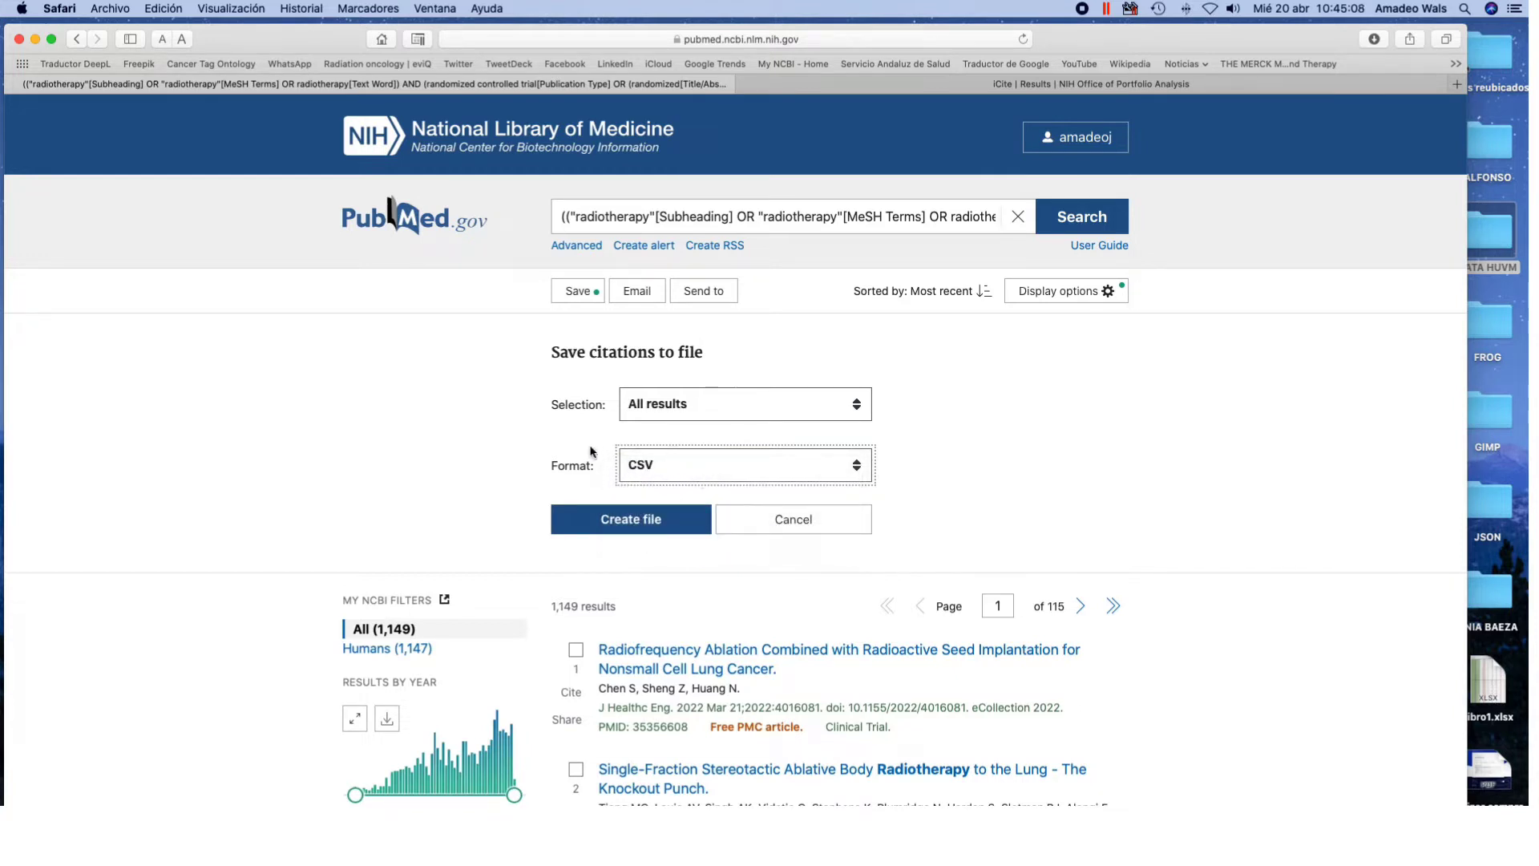
{"action": "left_click", "coordinate": [672, 524]}
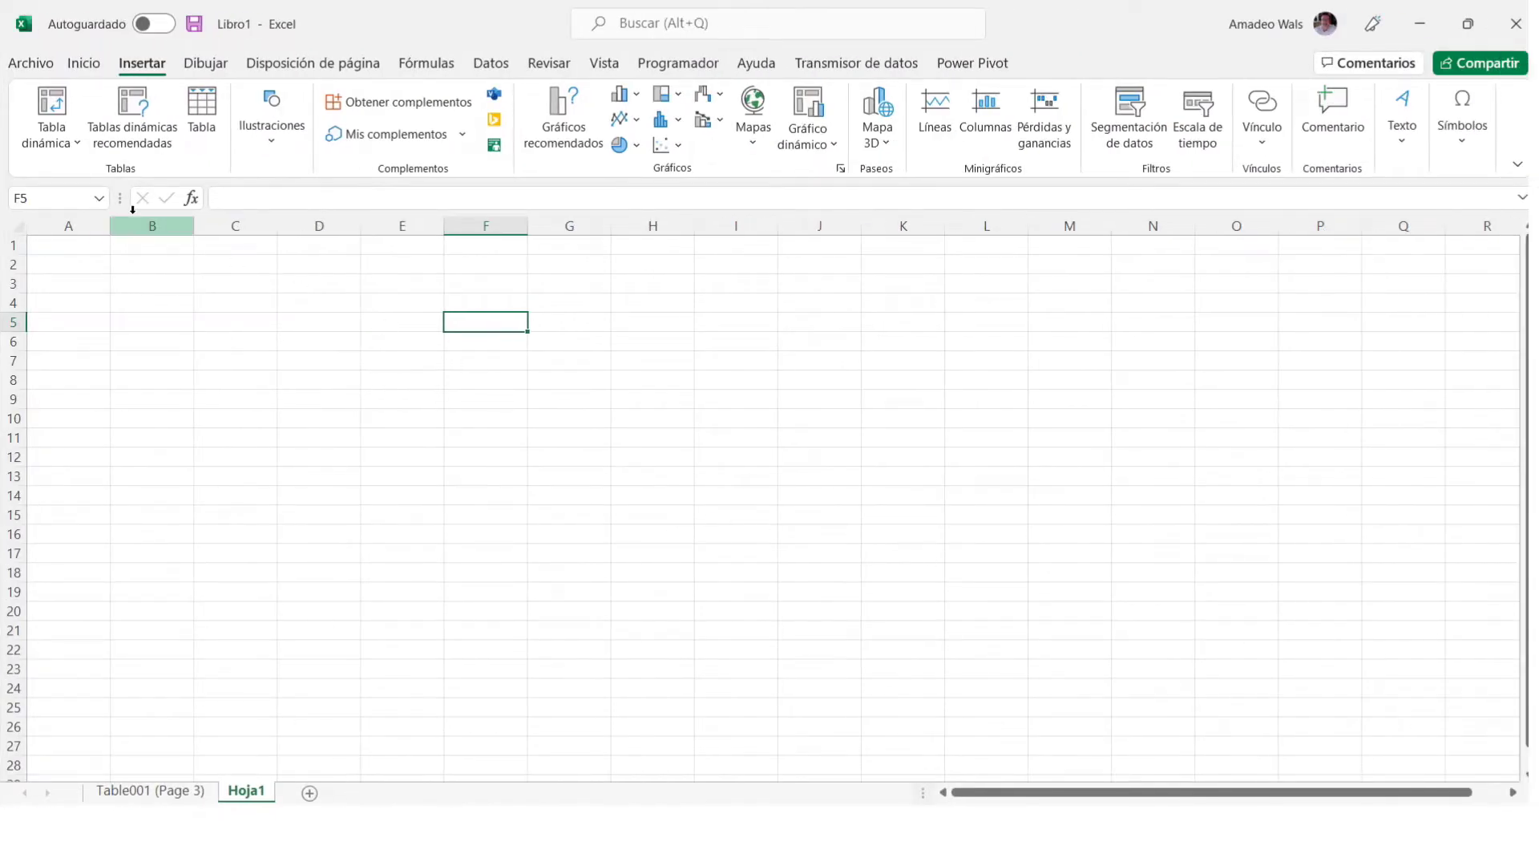
Back in Excel, import csv-radiothera-set.csv from the Downloads folder and open its data for transformation in the Power Query Editor.
{"action": "left_click", "coordinate": [491, 67]}
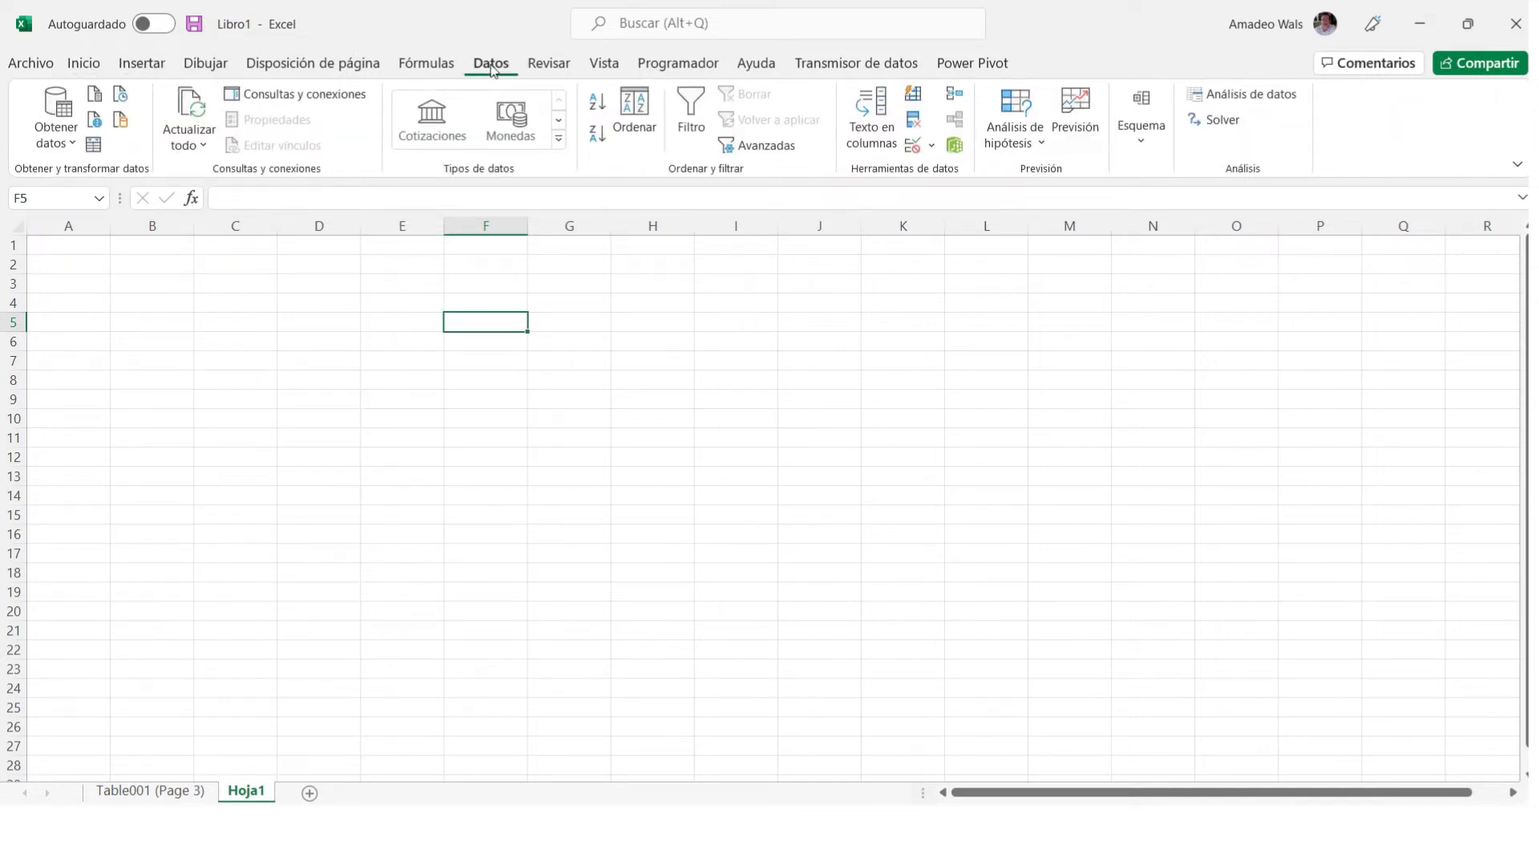
{"action": "left_click", "coordinate": [73, 143]}
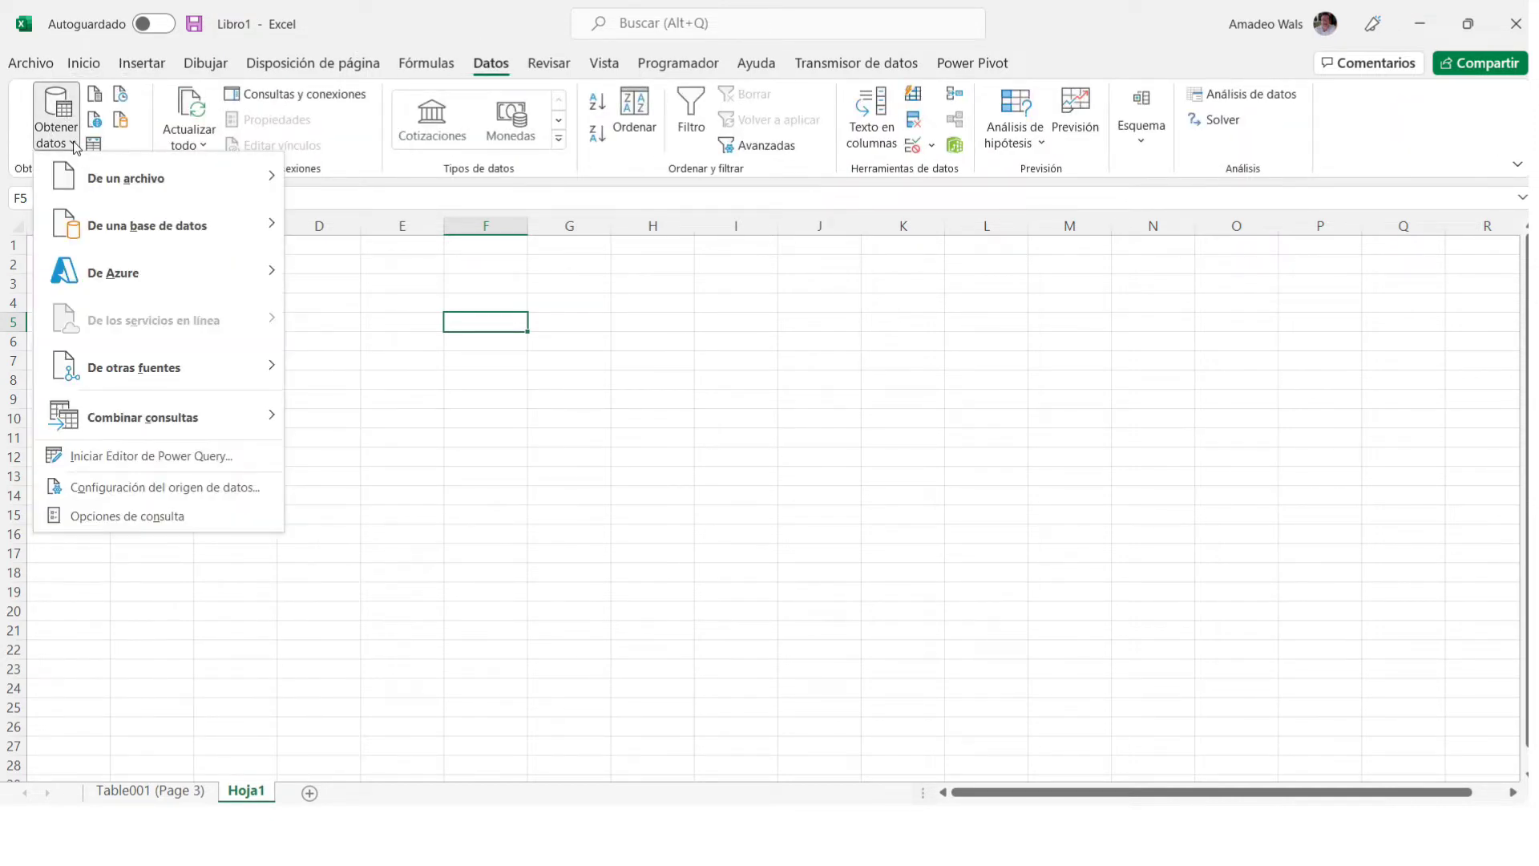
{"action": "mouse_move", "coordinate": [164, 189]}
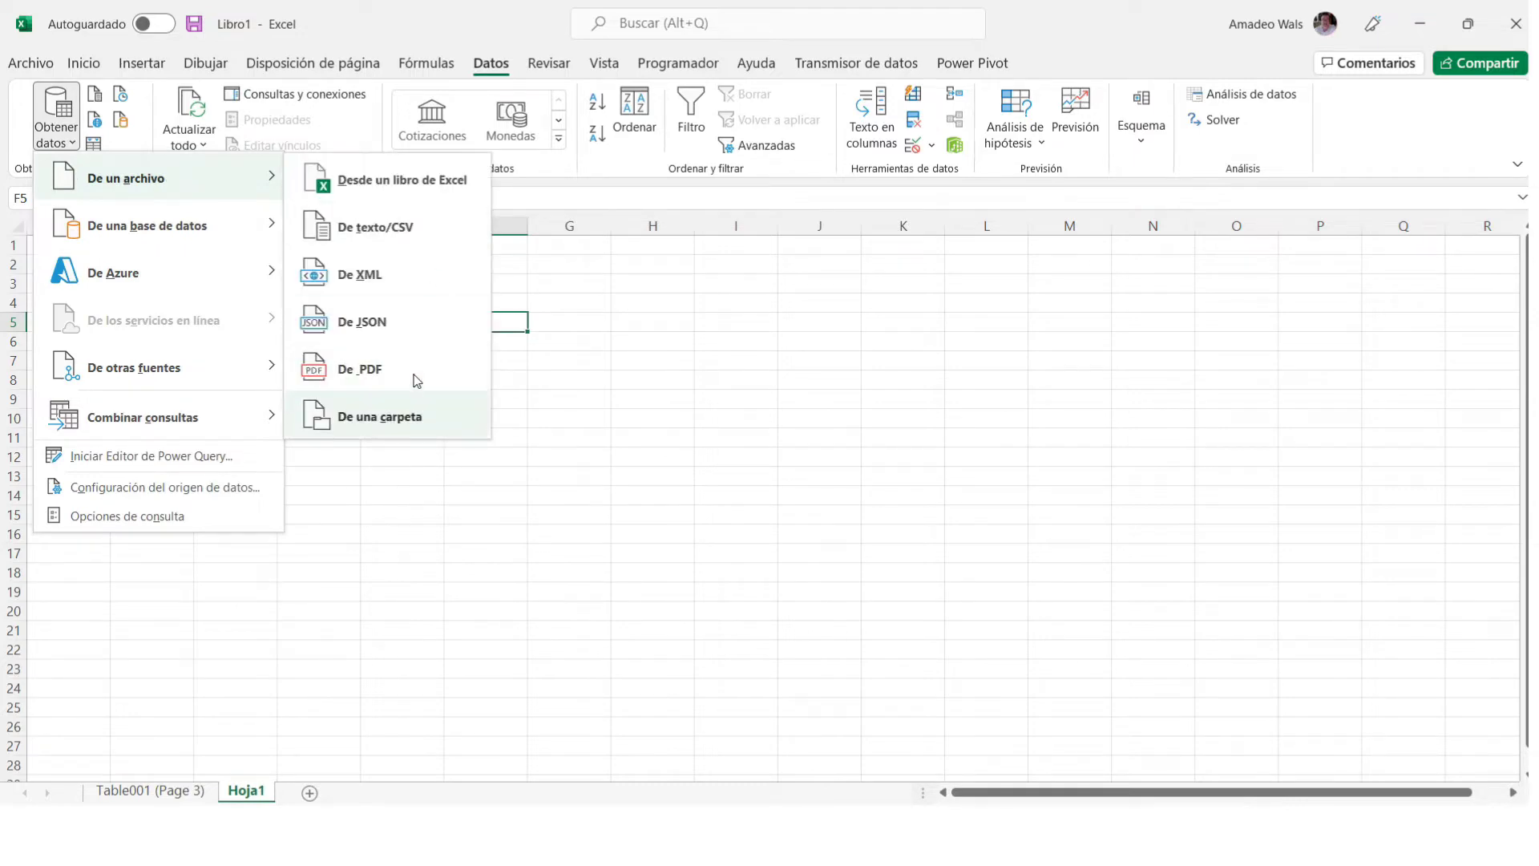
{"action": "left_click", "coordinate": [404, 234]}
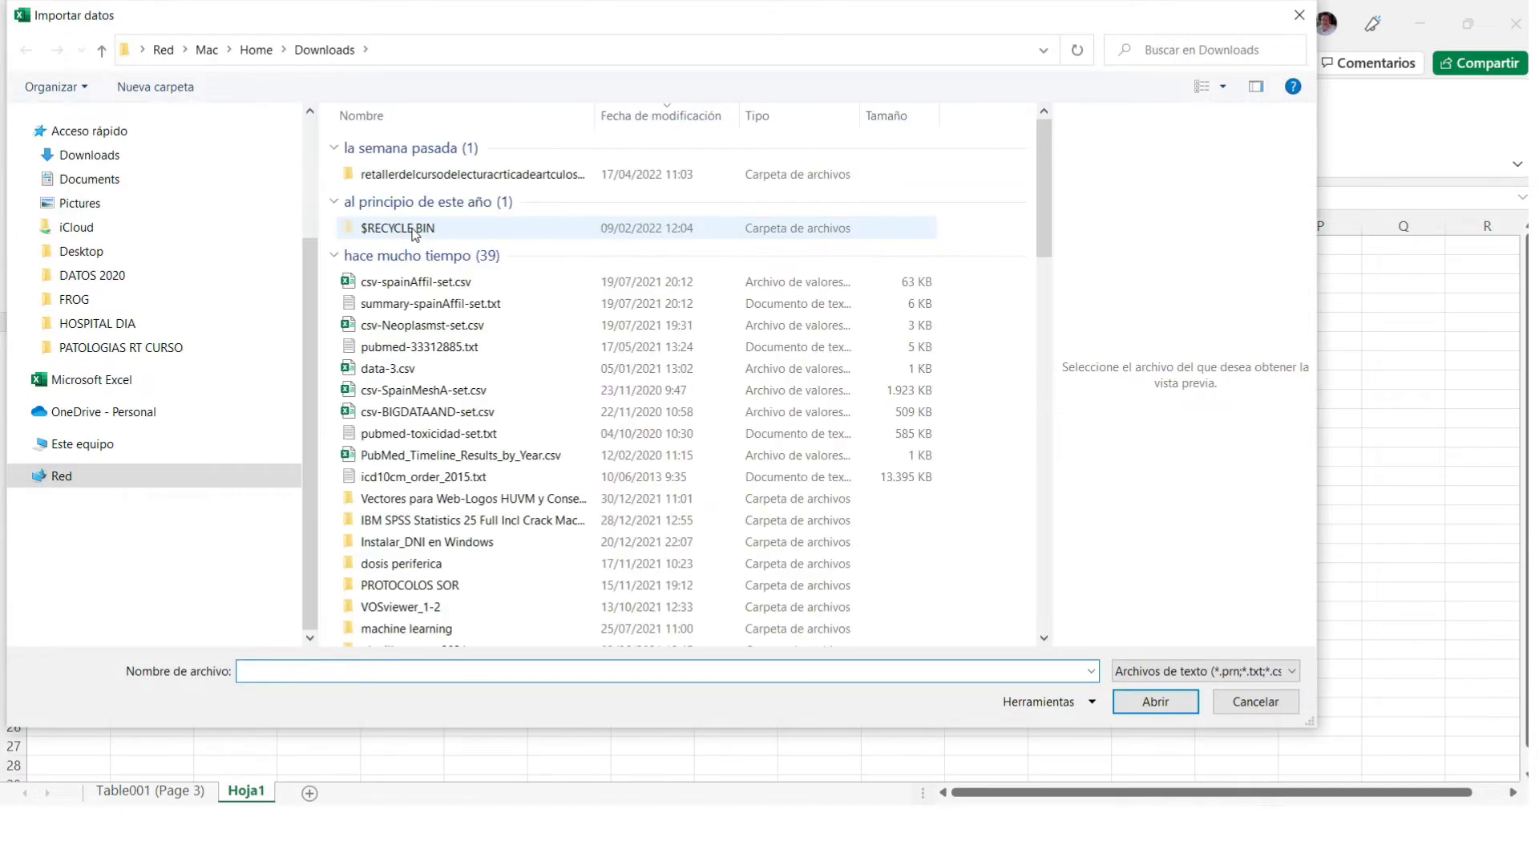
{"action": "left_click", "coordinate": [415, 179]}
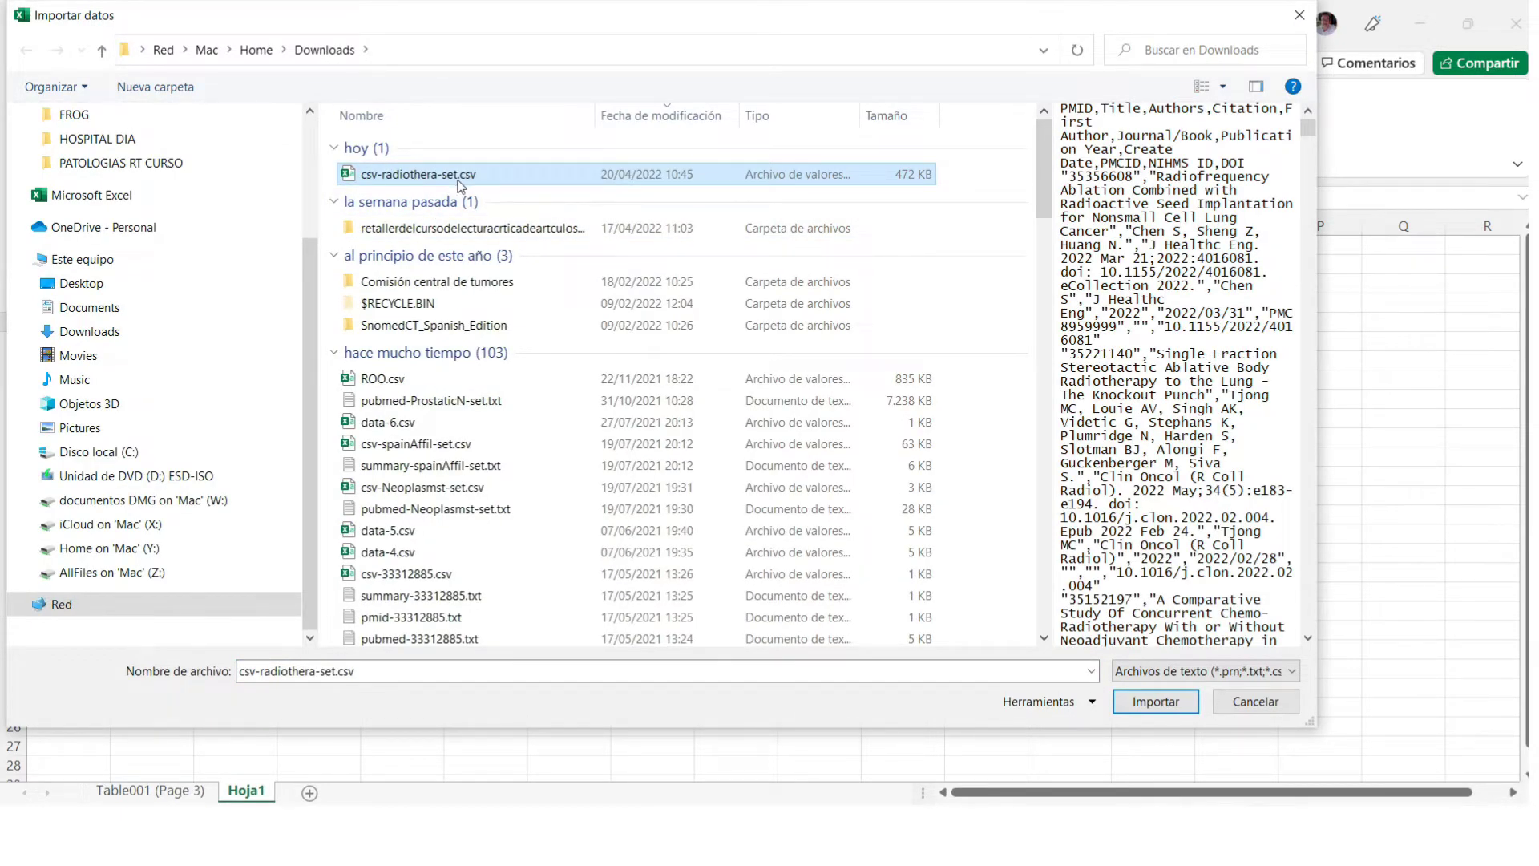
{"action": "left_click", "coordinate": [1140, 701]}
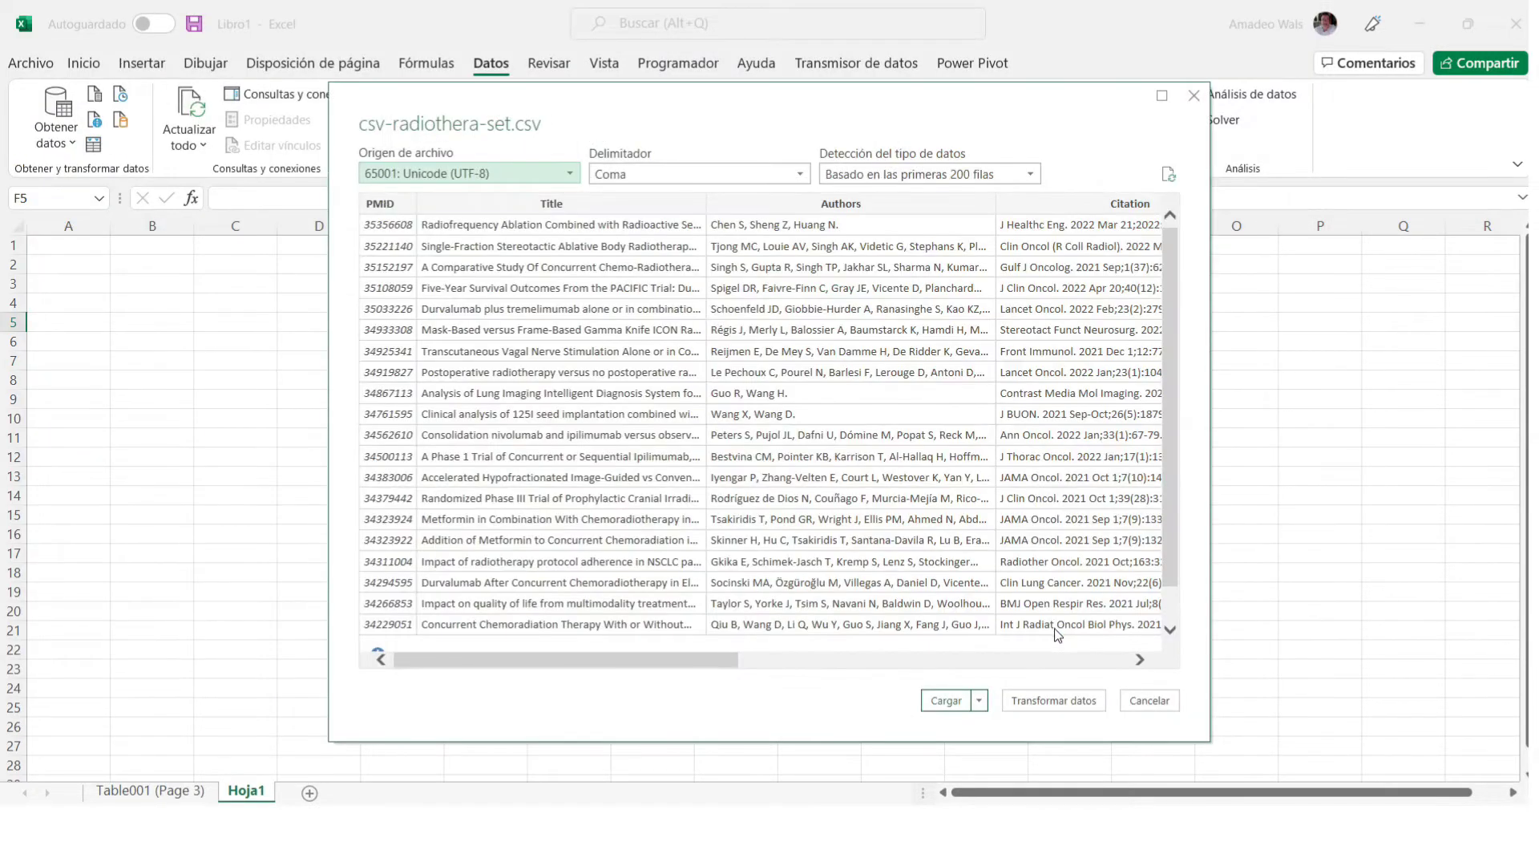
{"action": "left_click", "coordinate": [1054, 701]}
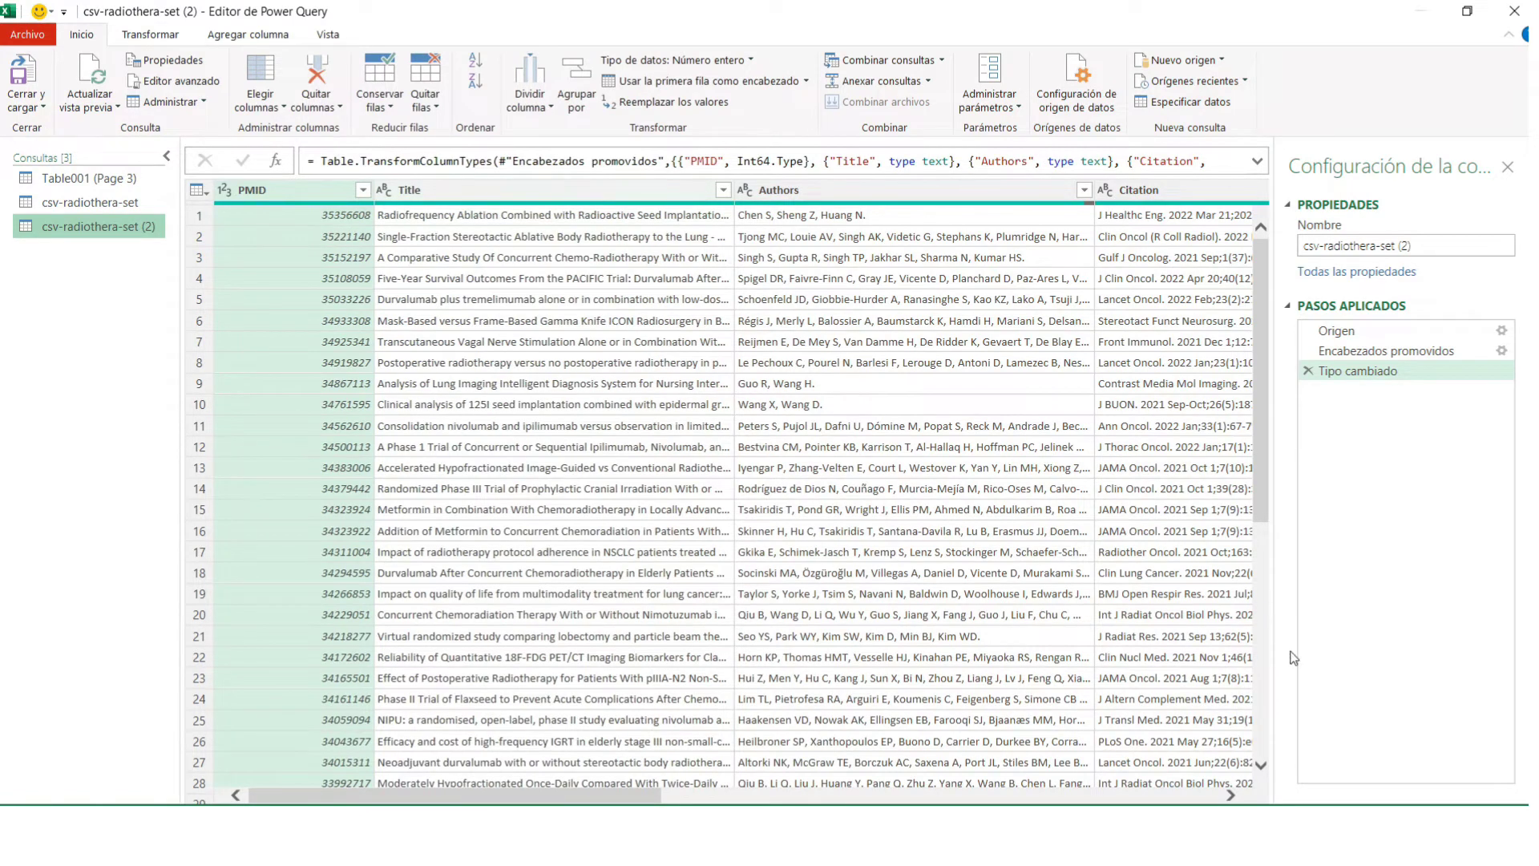
Remove the NIHMS ID column from the csv-radiothera-set (2) query.
{"action": "left_click", "coordinate": [1232, 796]}
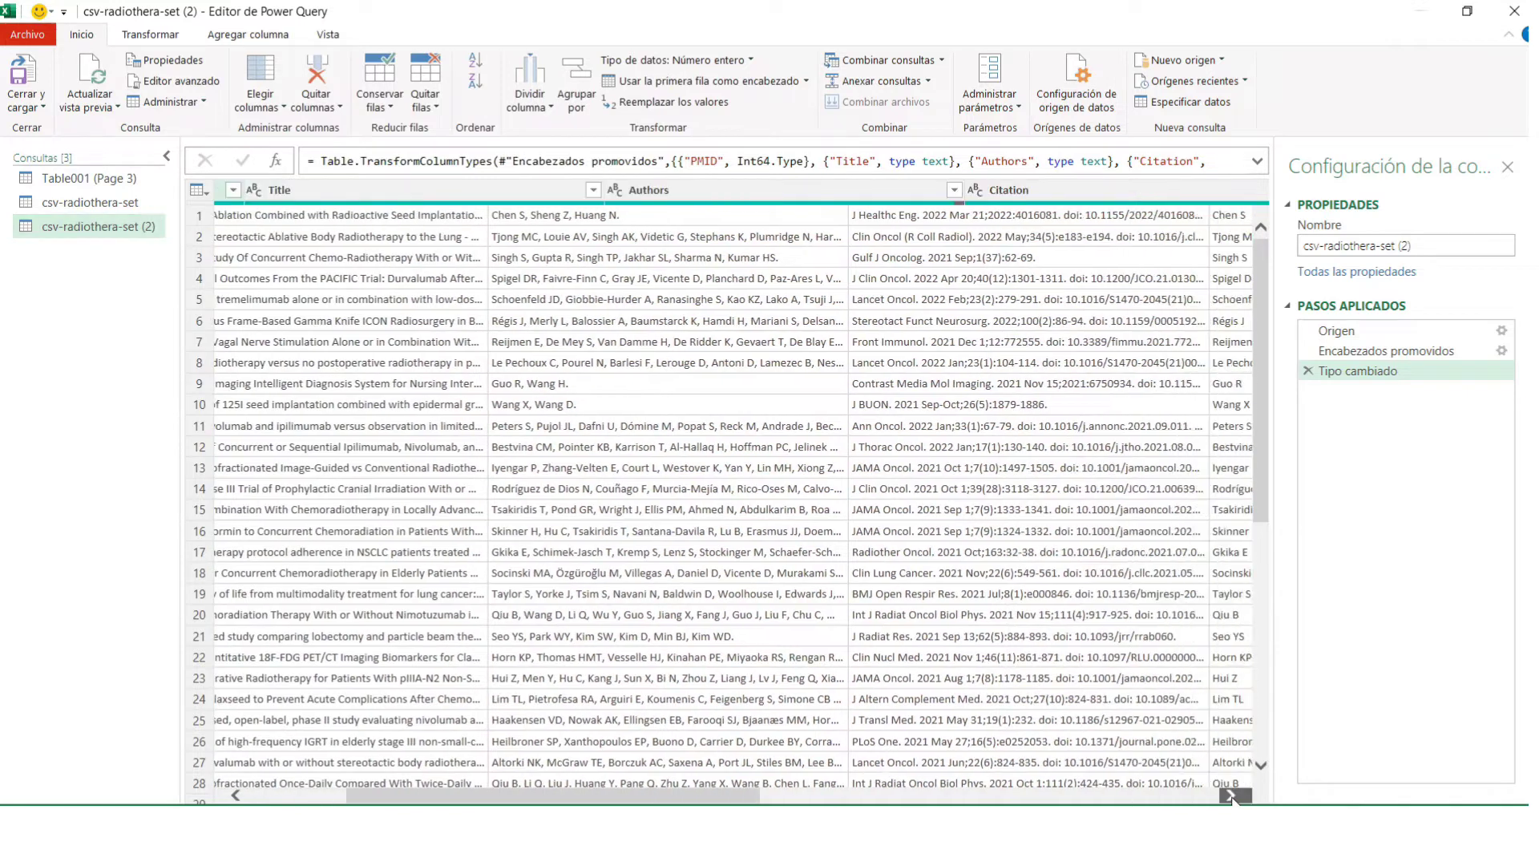
{"action": "left_click", "coordinate": [1232, 796]}
{"action": "left_click", "coordinate": [1232, 796]}
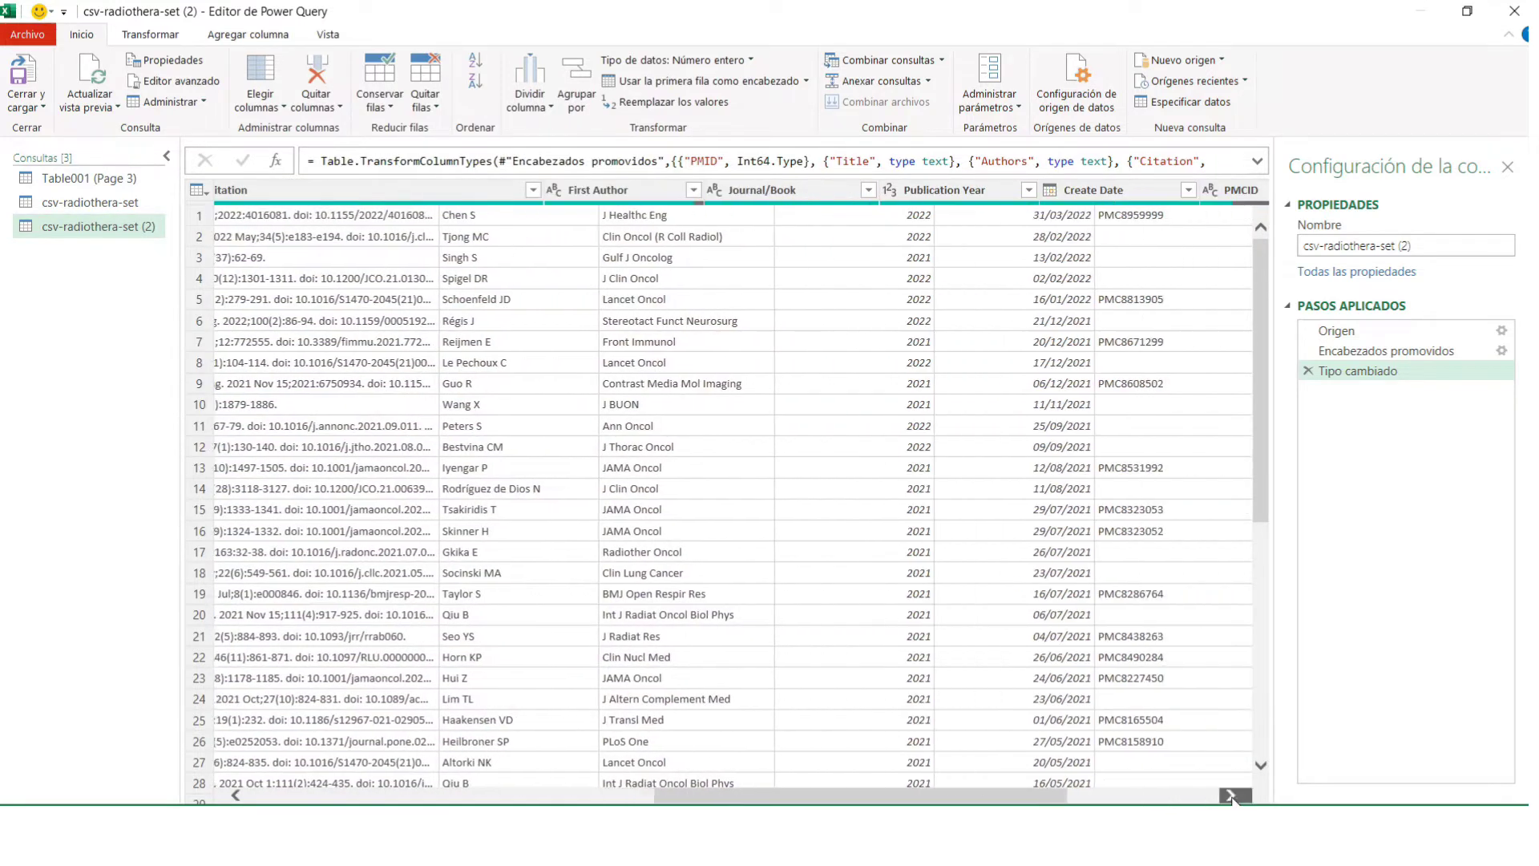
{"action": "left_click", "coordinate": [1232, 796]}
{"action": "left_click", "coordinate": [1232, 796]}
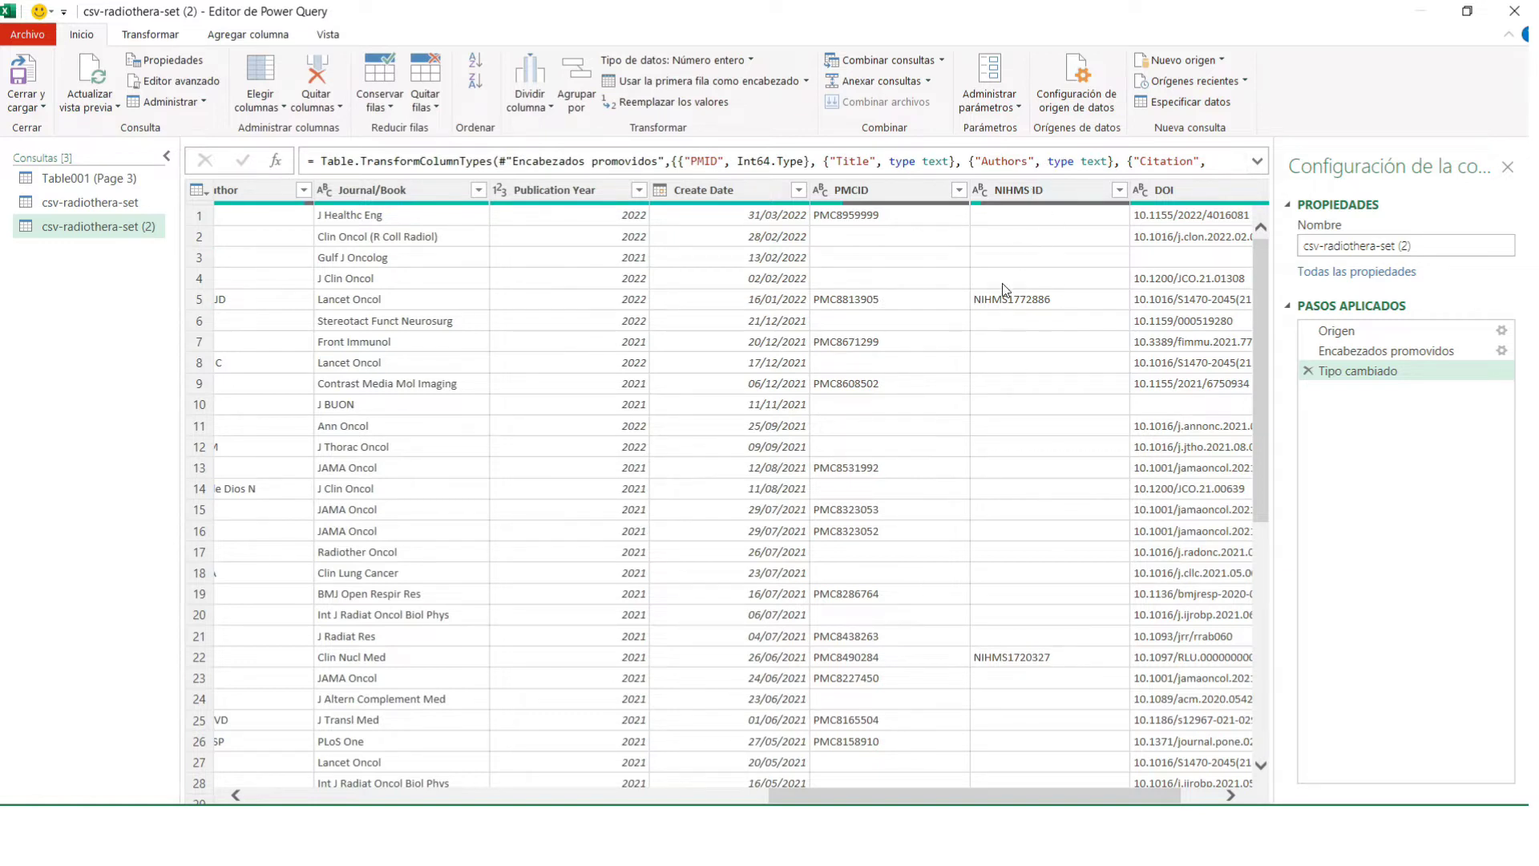
{"action": "left_click", "coordinate": [1027, 191]}
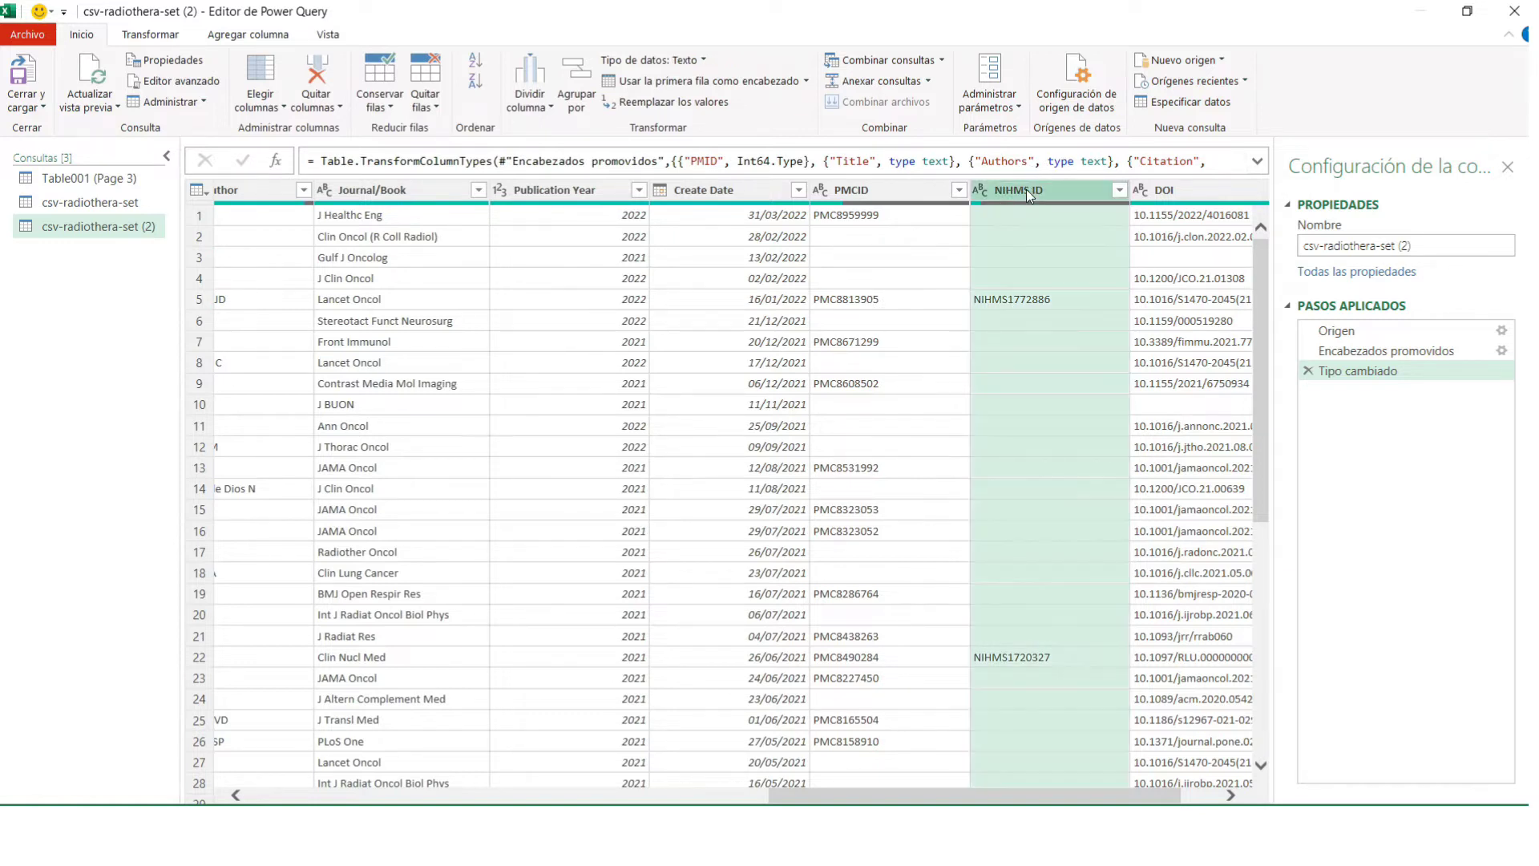
{"action": "right_click", "coordinate": [1027, 191]}
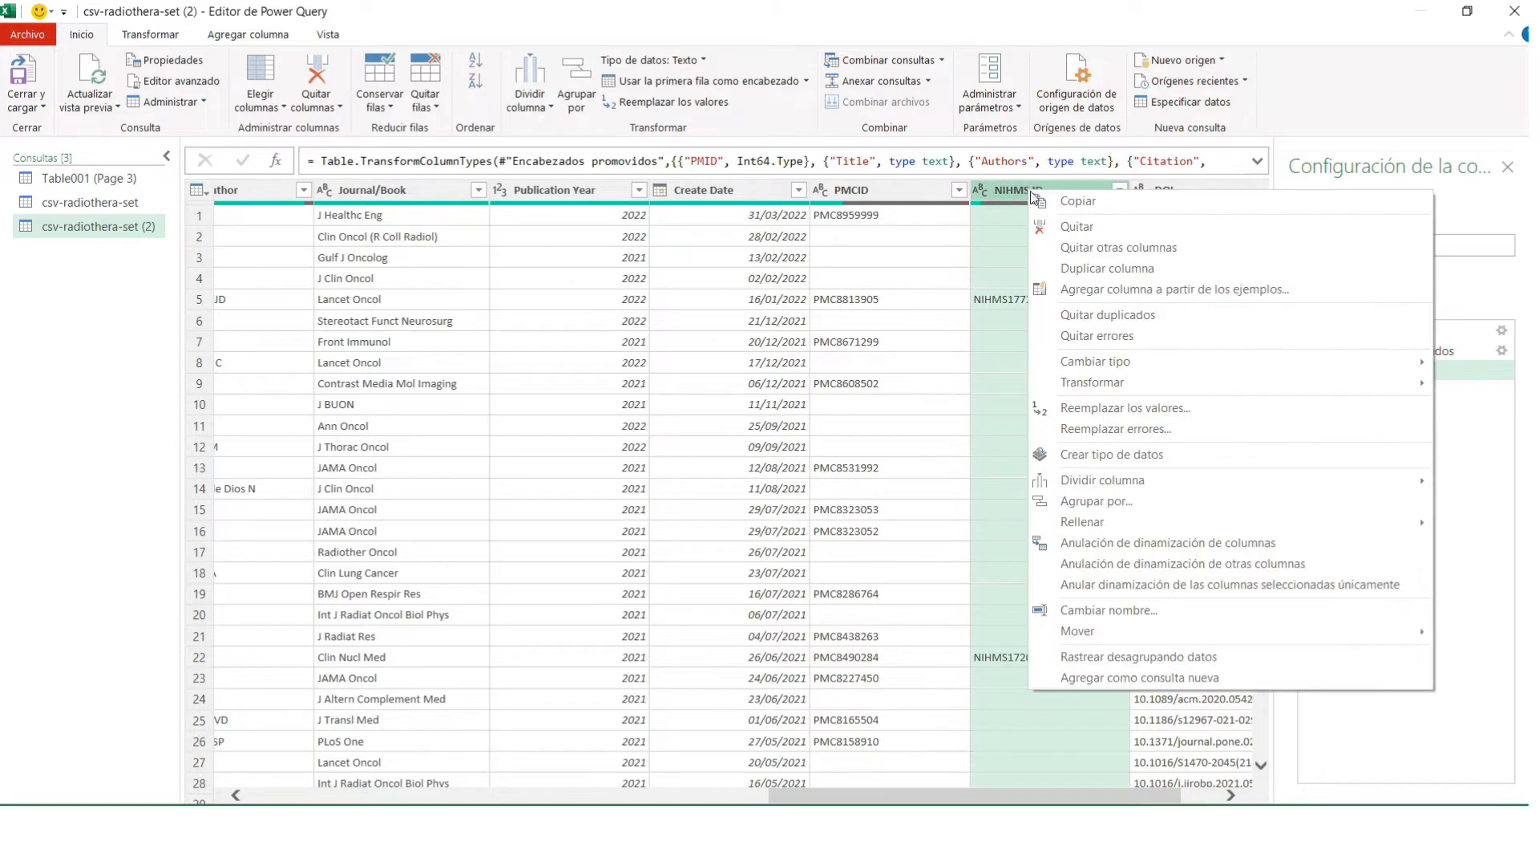
{"action": "left_click", "coordinate": [1075, 226]}
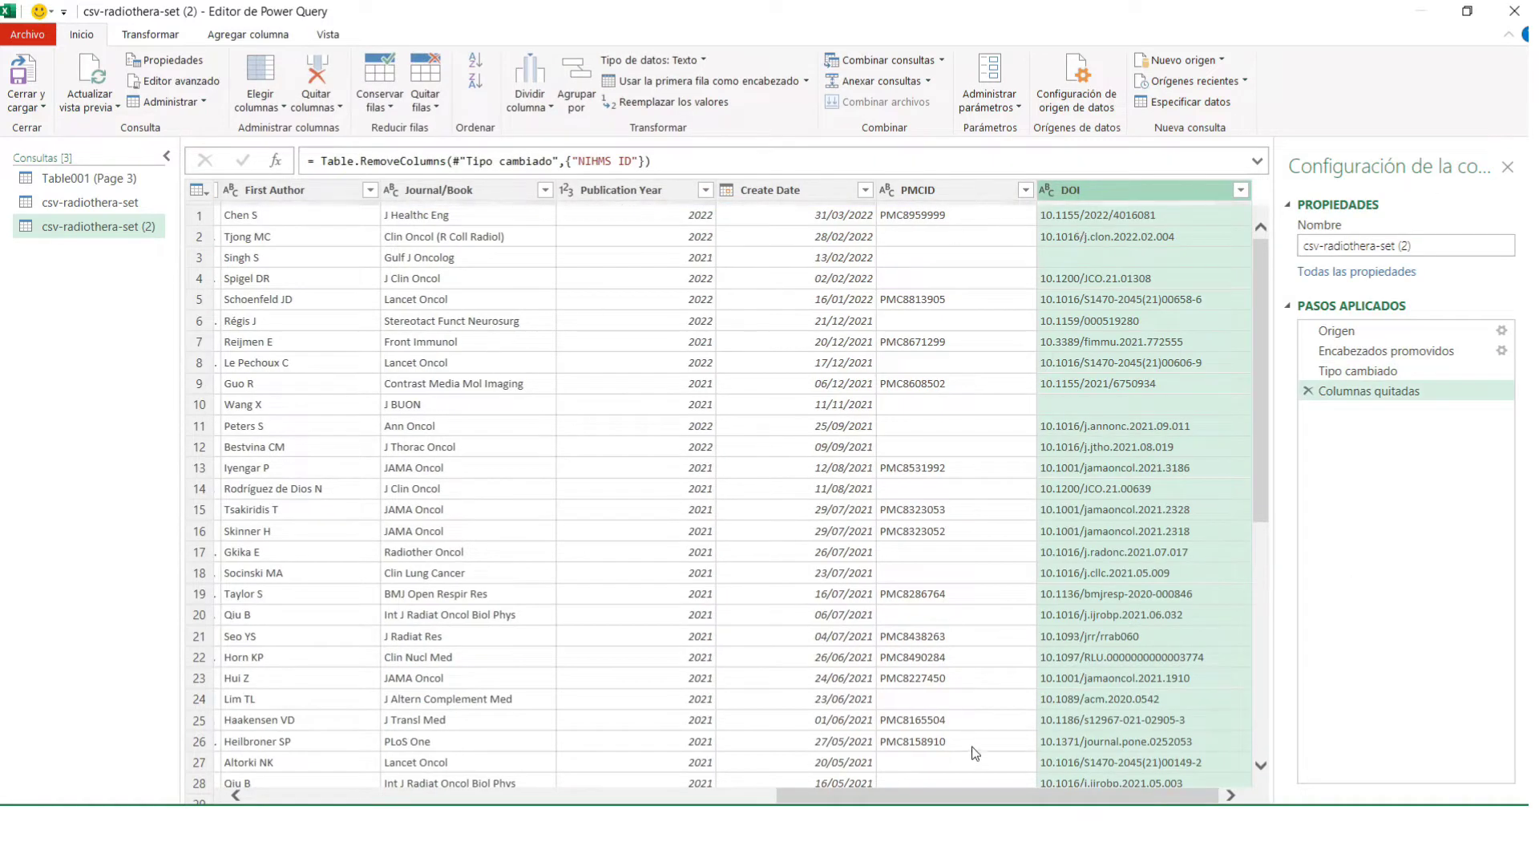
Review the remaining query columns, load the query into the workbook as a table, and dismiss the queries and connections pane.
{"action": "left_click", "coordinate": [762, 796]}
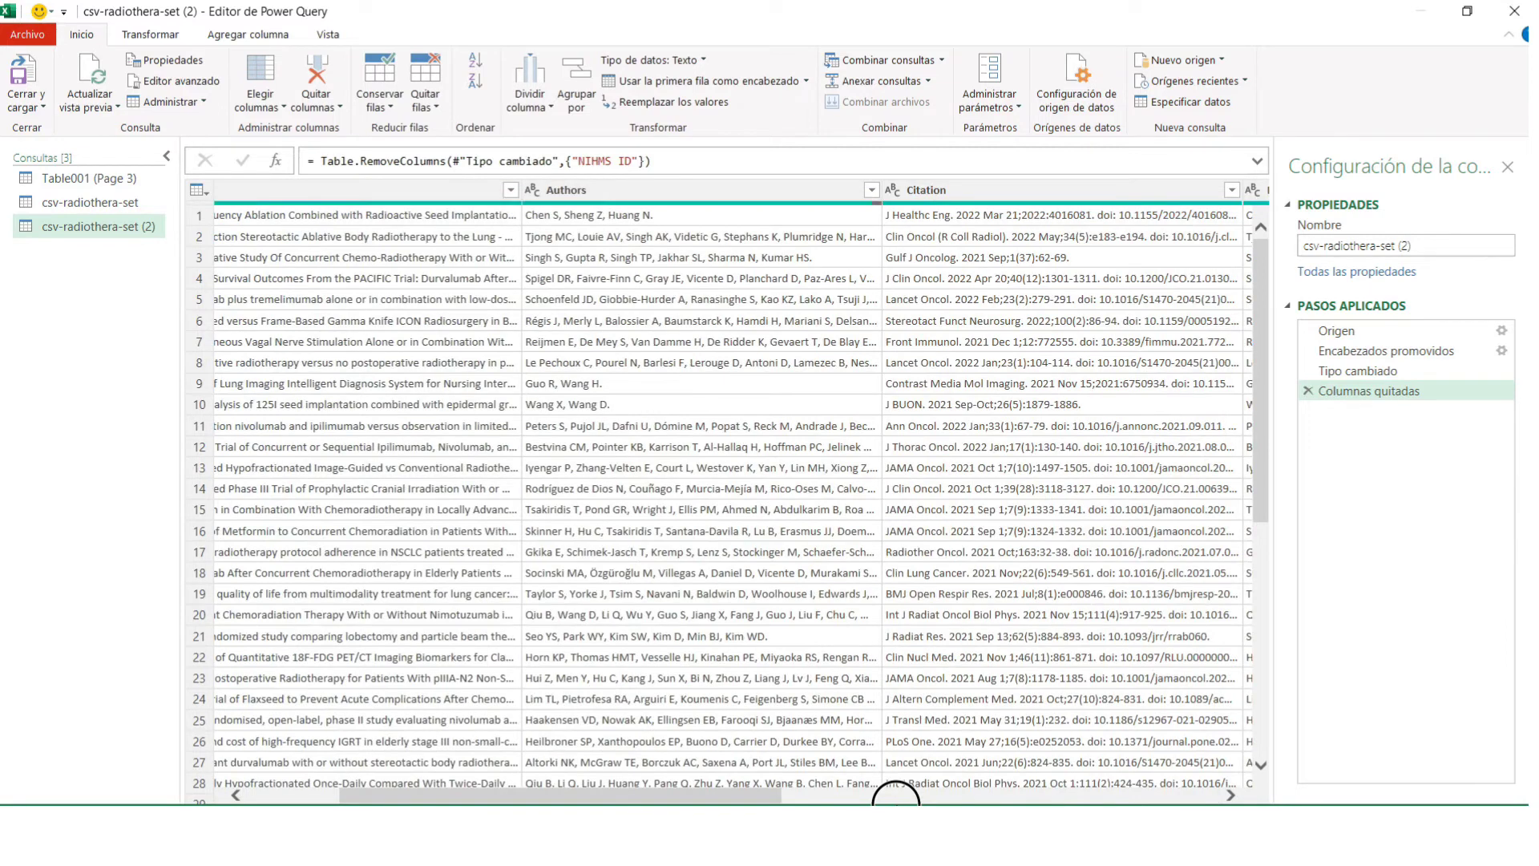
{"action": "left_click_drag", "start_coordinate": [778, 798], "coordinate": [1239, 797]}
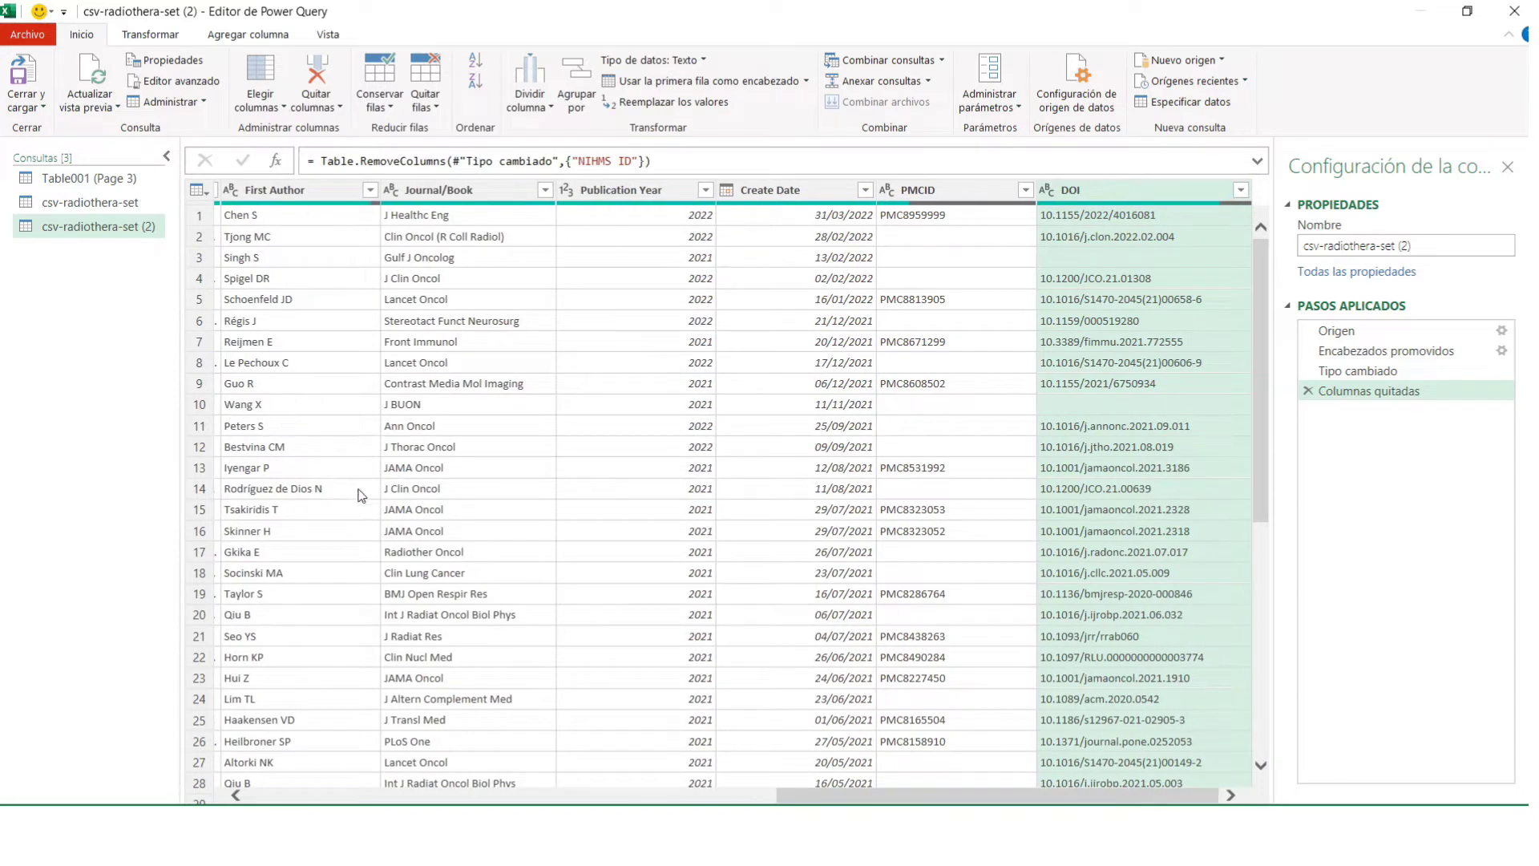
{"action": "left_click", "coordinate": [24, 81]}
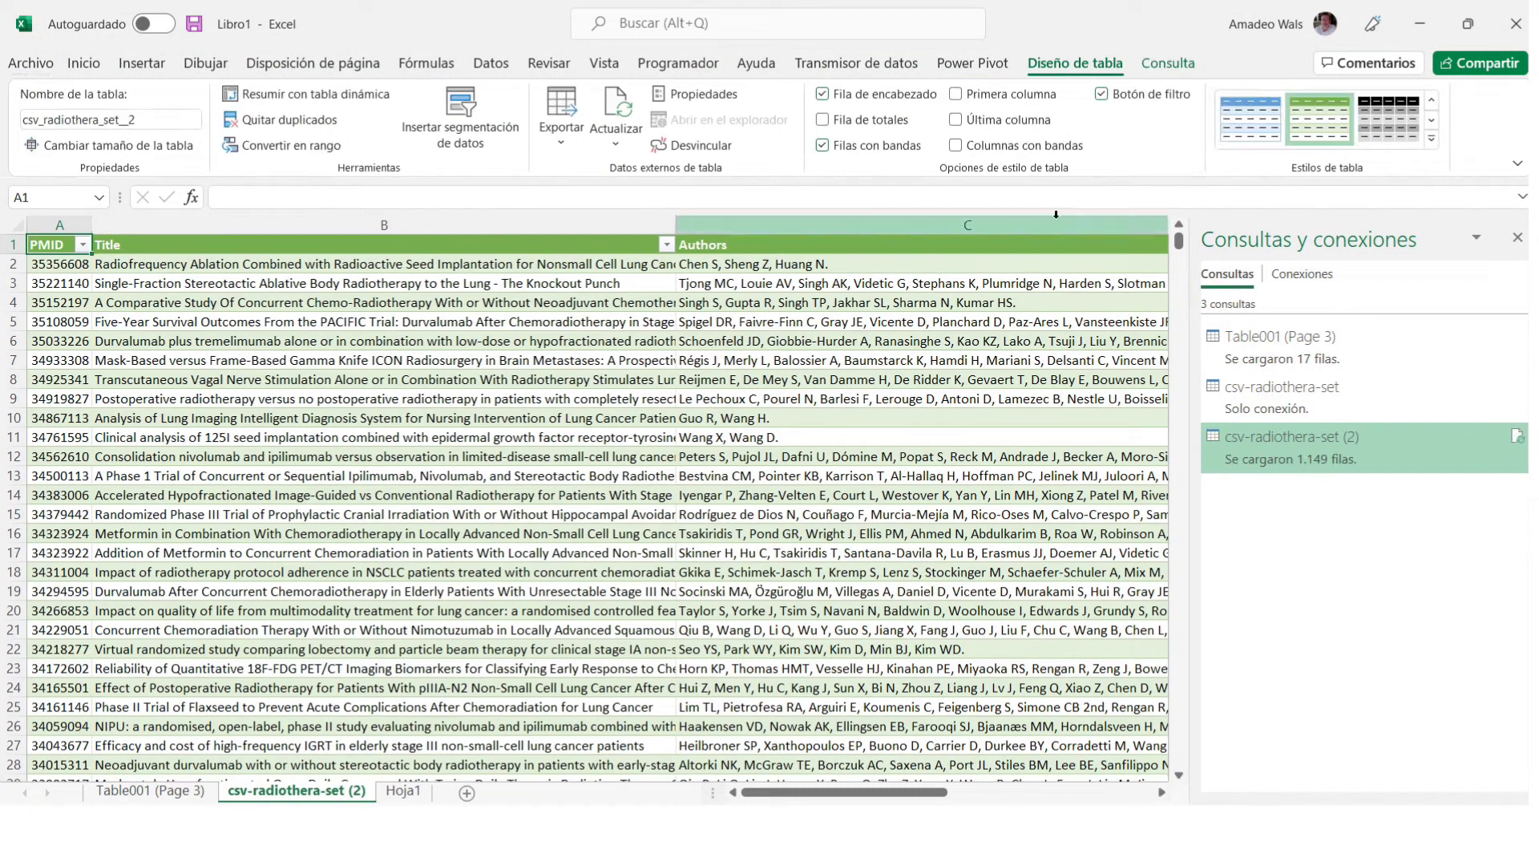
{"action": "left_click", "coordinate": [1517, 237]}
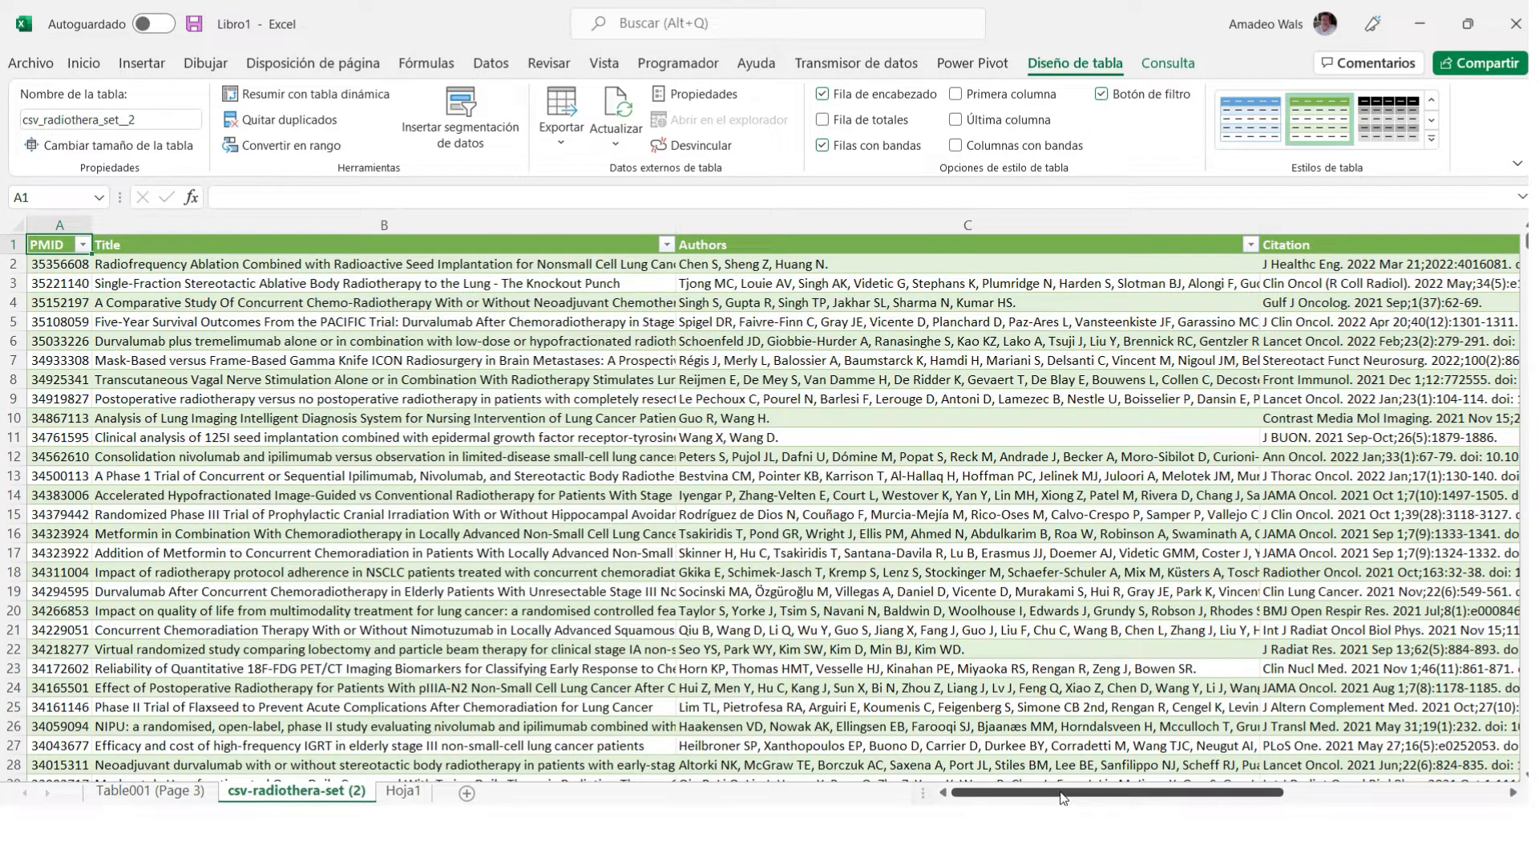
Sort the loaded table by Create Date from oldest to newest.
{"action": "left_click_drag", "start_coordinate": [1060, 796], "coordinate": [1151, 788]}
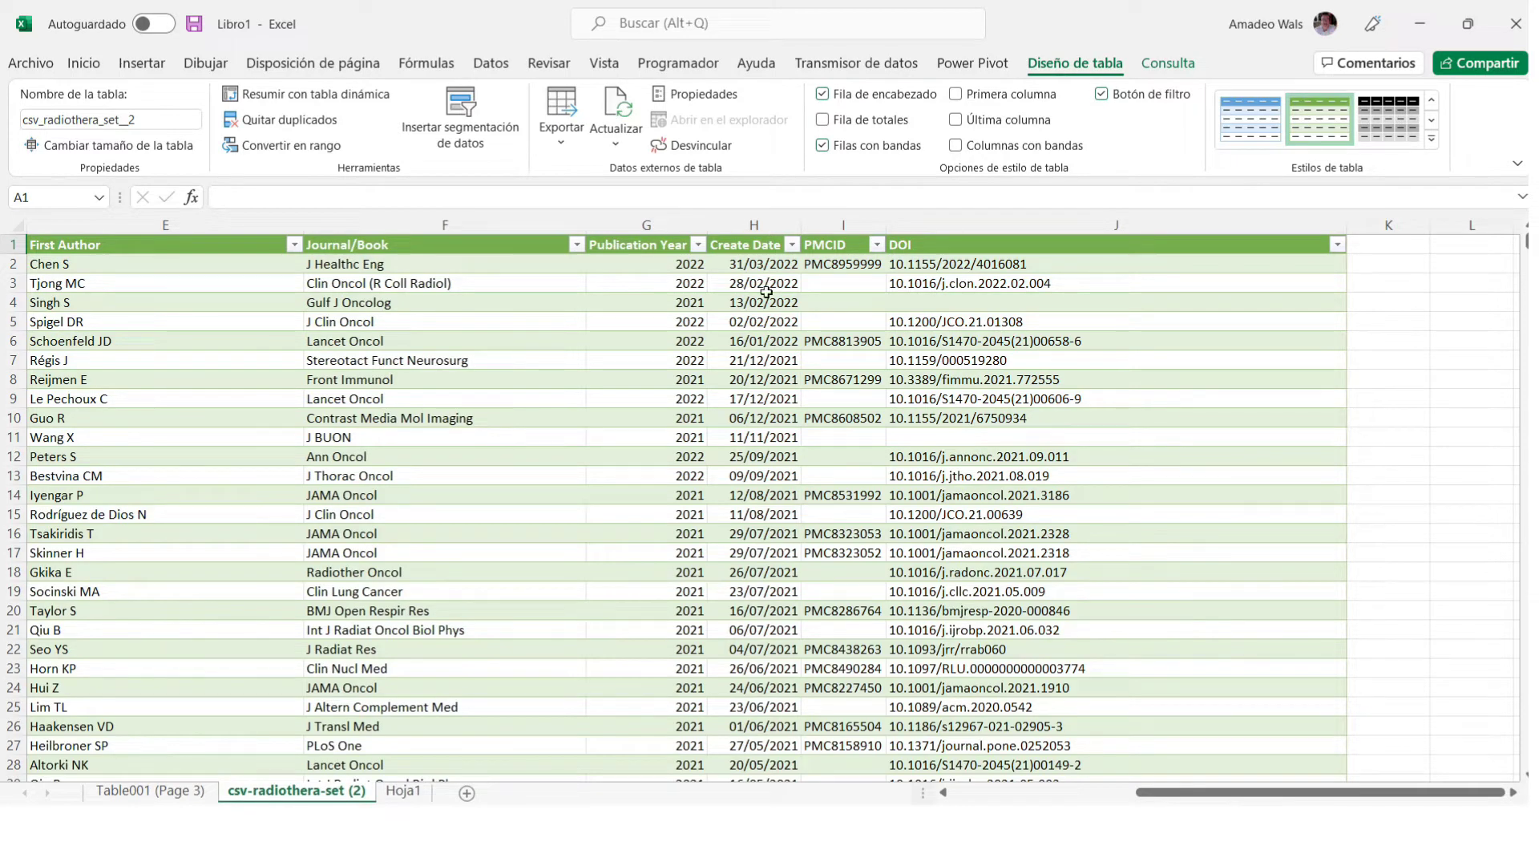
{"action": "left_click", "coordinate": [792, 244]}
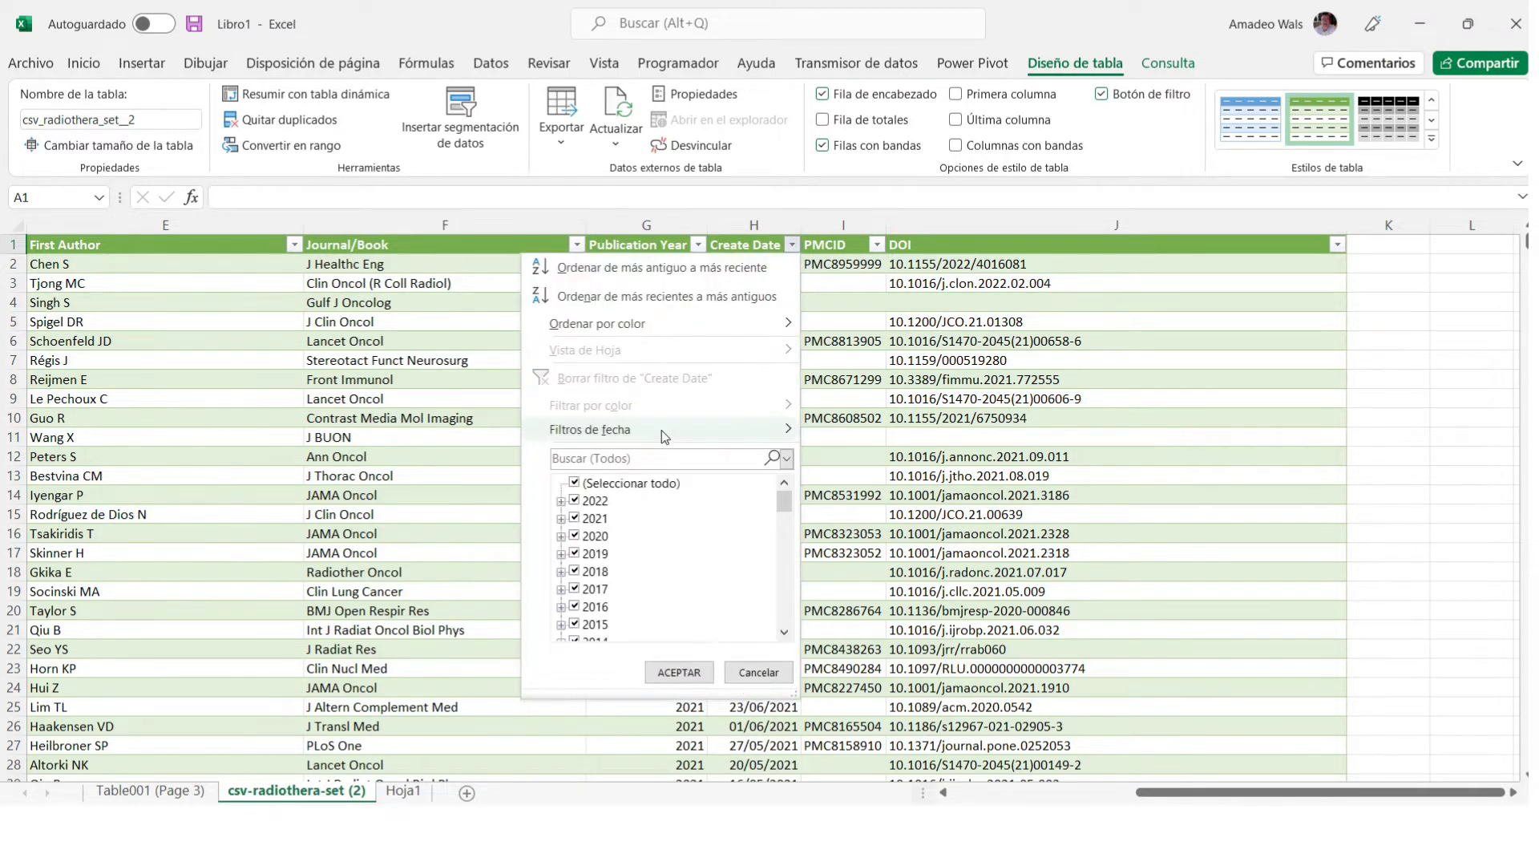
{"action": "left_click", "coordinate": [670, 272]}
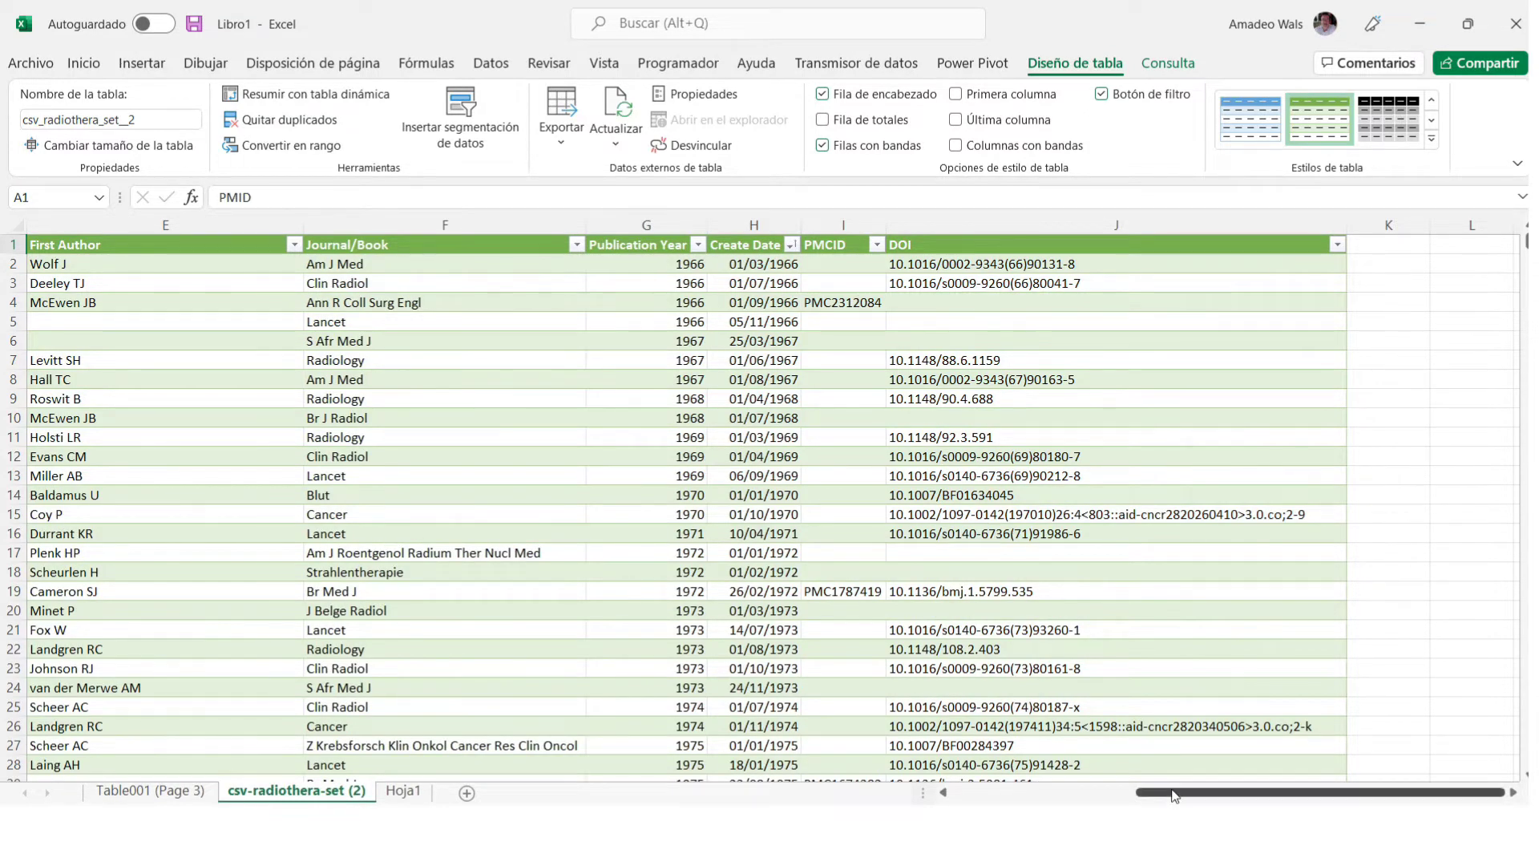
{"action": "left_click_drag", "start_coordinate": [1172, 793], "coordinate": [697, 790]}
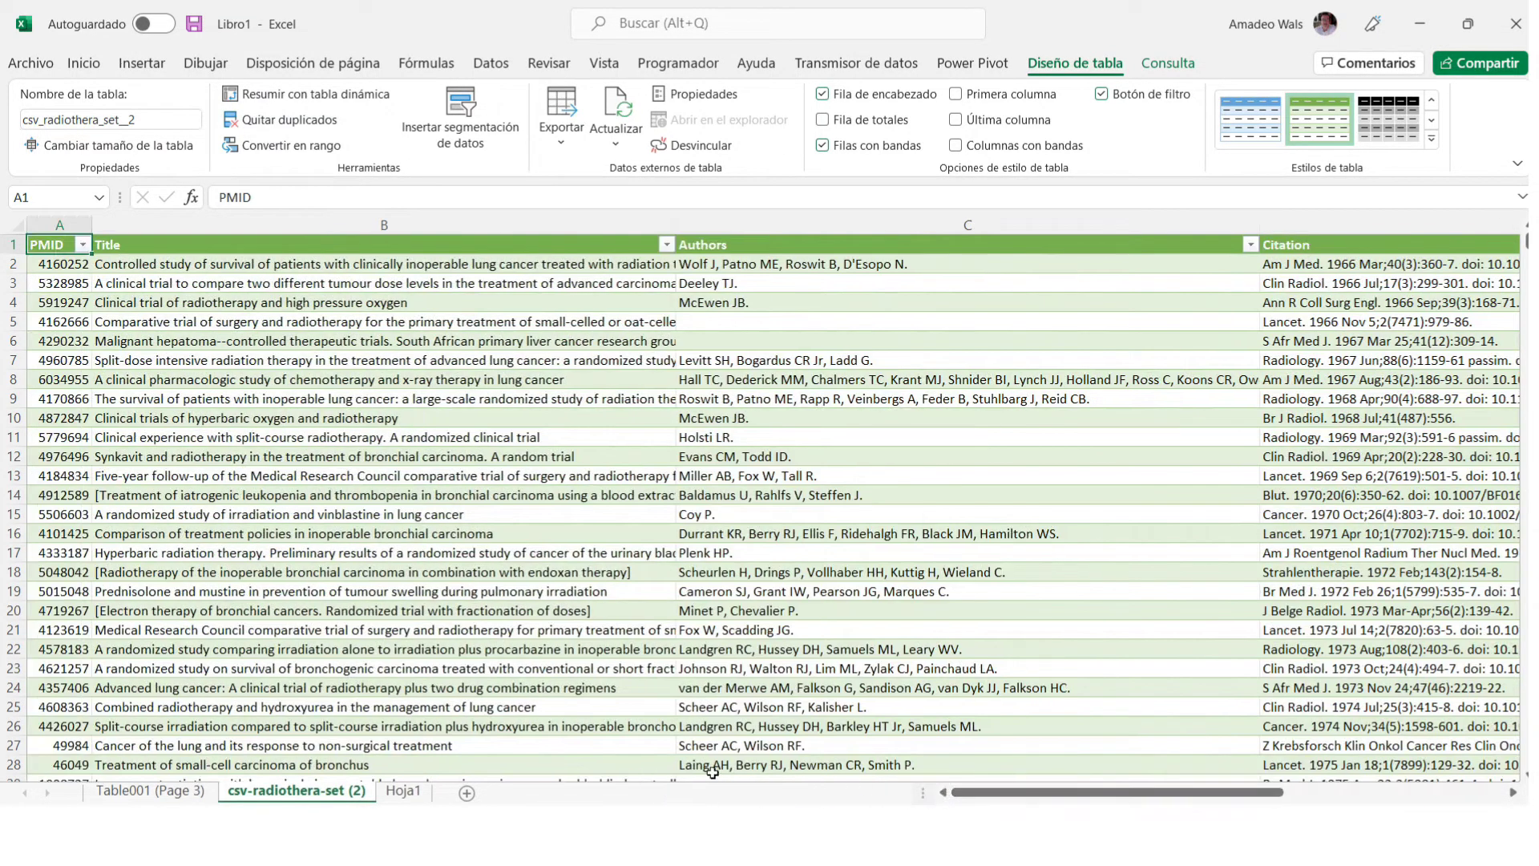
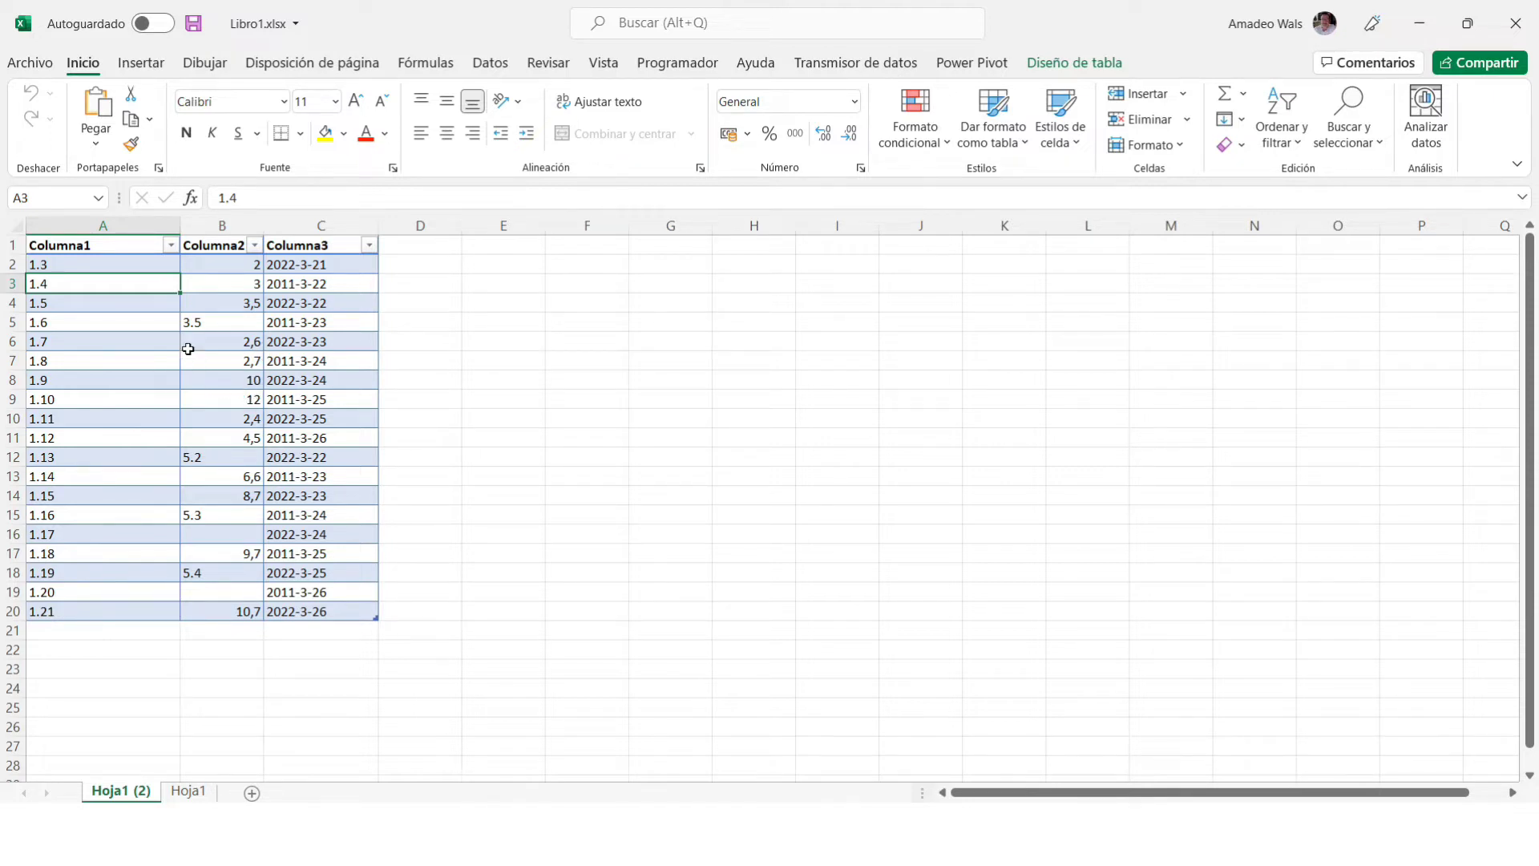
In Libro1.xlsx, examine how the entries in Columna1 and Columna2 of sheet Hoja1 (2) are stored.
{"action": "left_click", "coordinate": [53, 226]}
{"action": "left_click", "coordinate": [60, 263]}
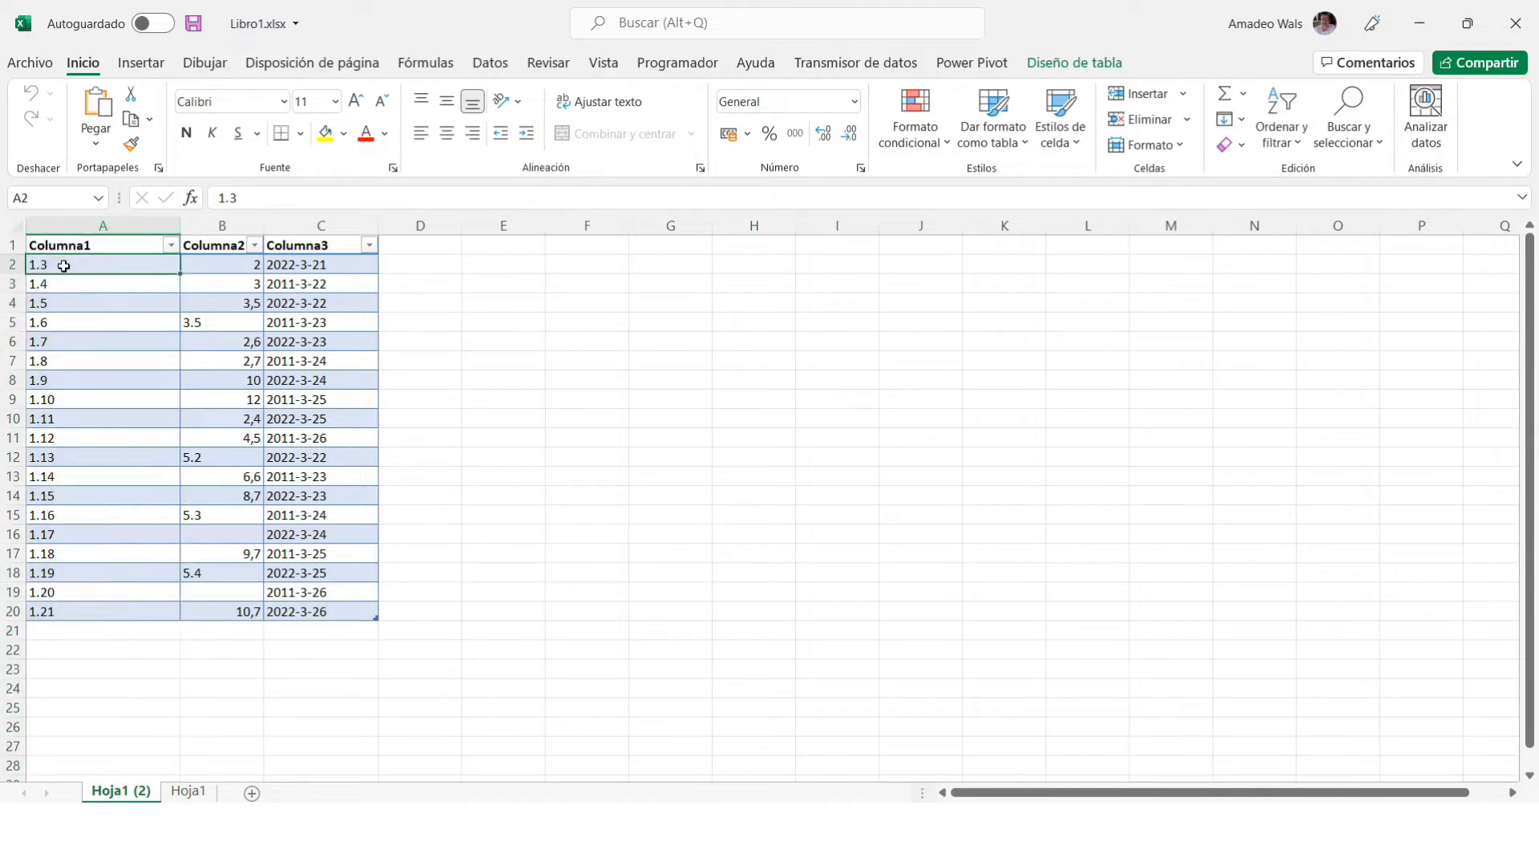
{"action": "left_click", "coordinate": [196, 259]}
{"action": "key", "text": "Up"}
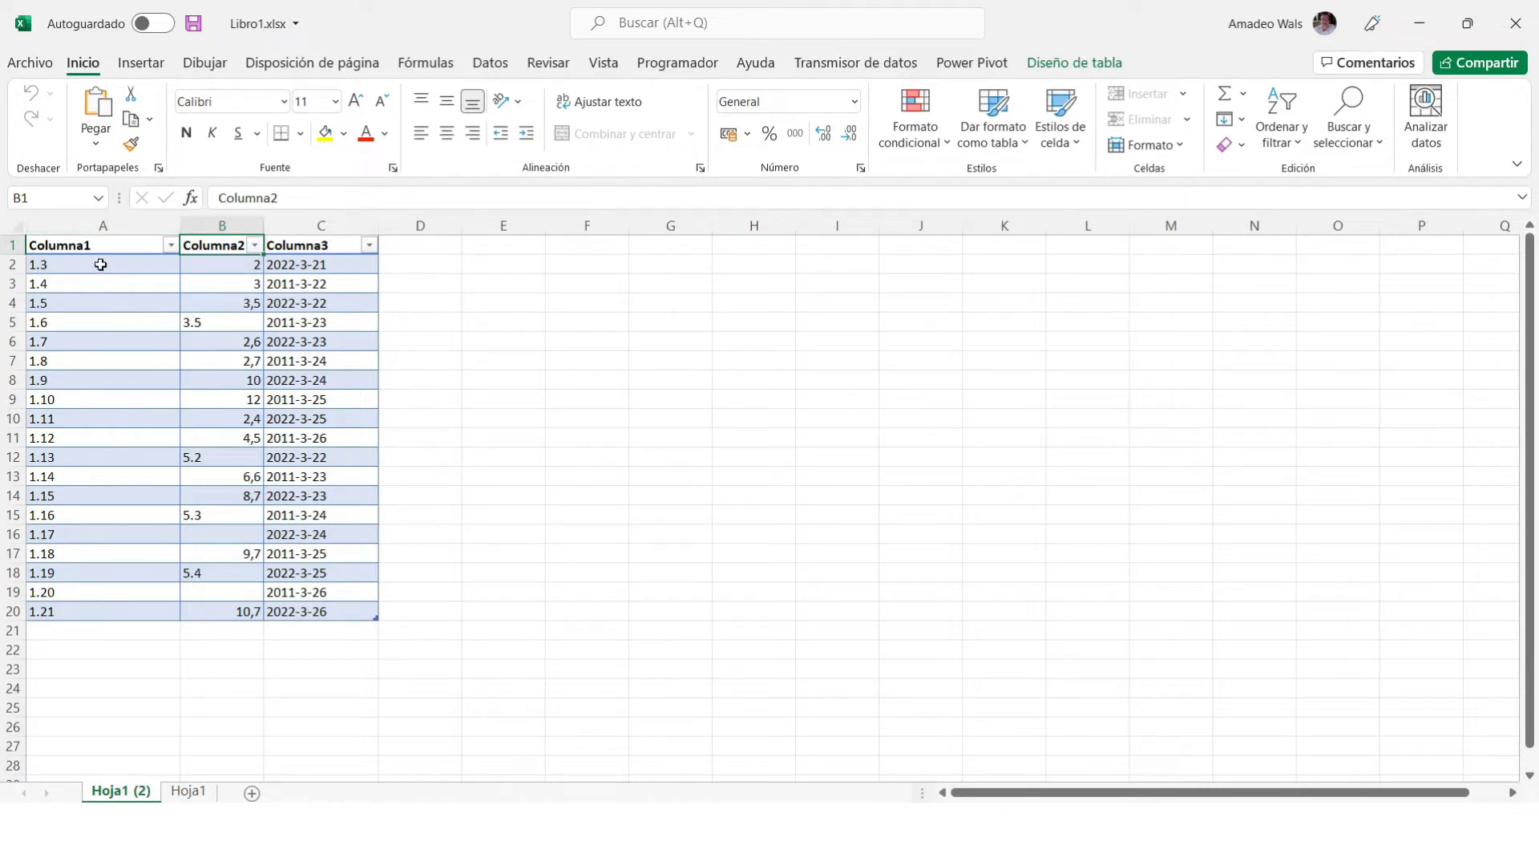
{"action": "left_click", "coordinate": [103, 225]}
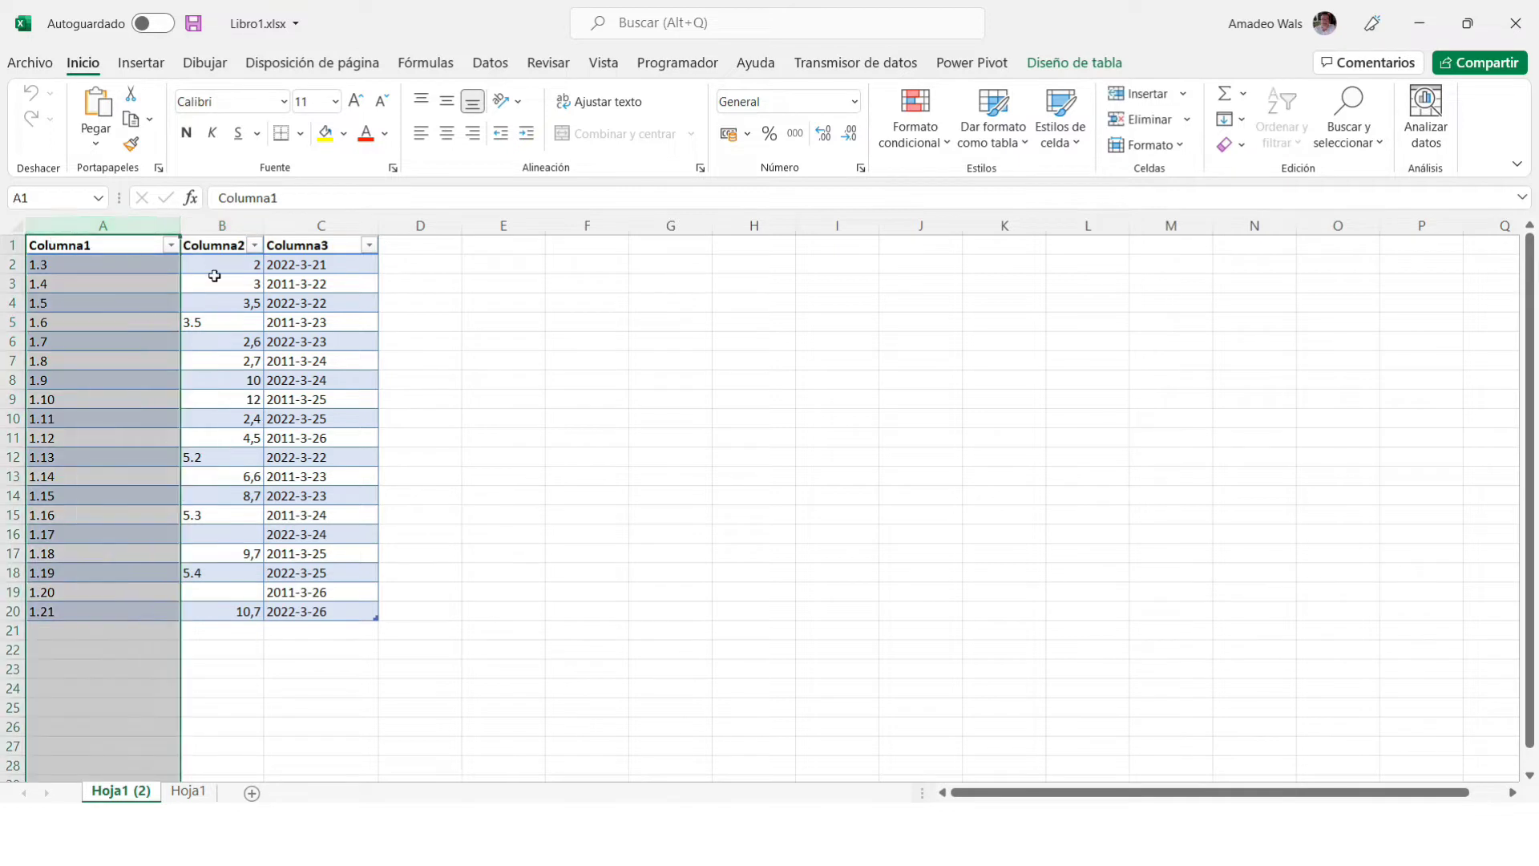
Replace every decimal point with a comma throughout sheet Hoja1 (2) using Find and Replace.
{"action": "left_click", "coordinate": [149, 308]}
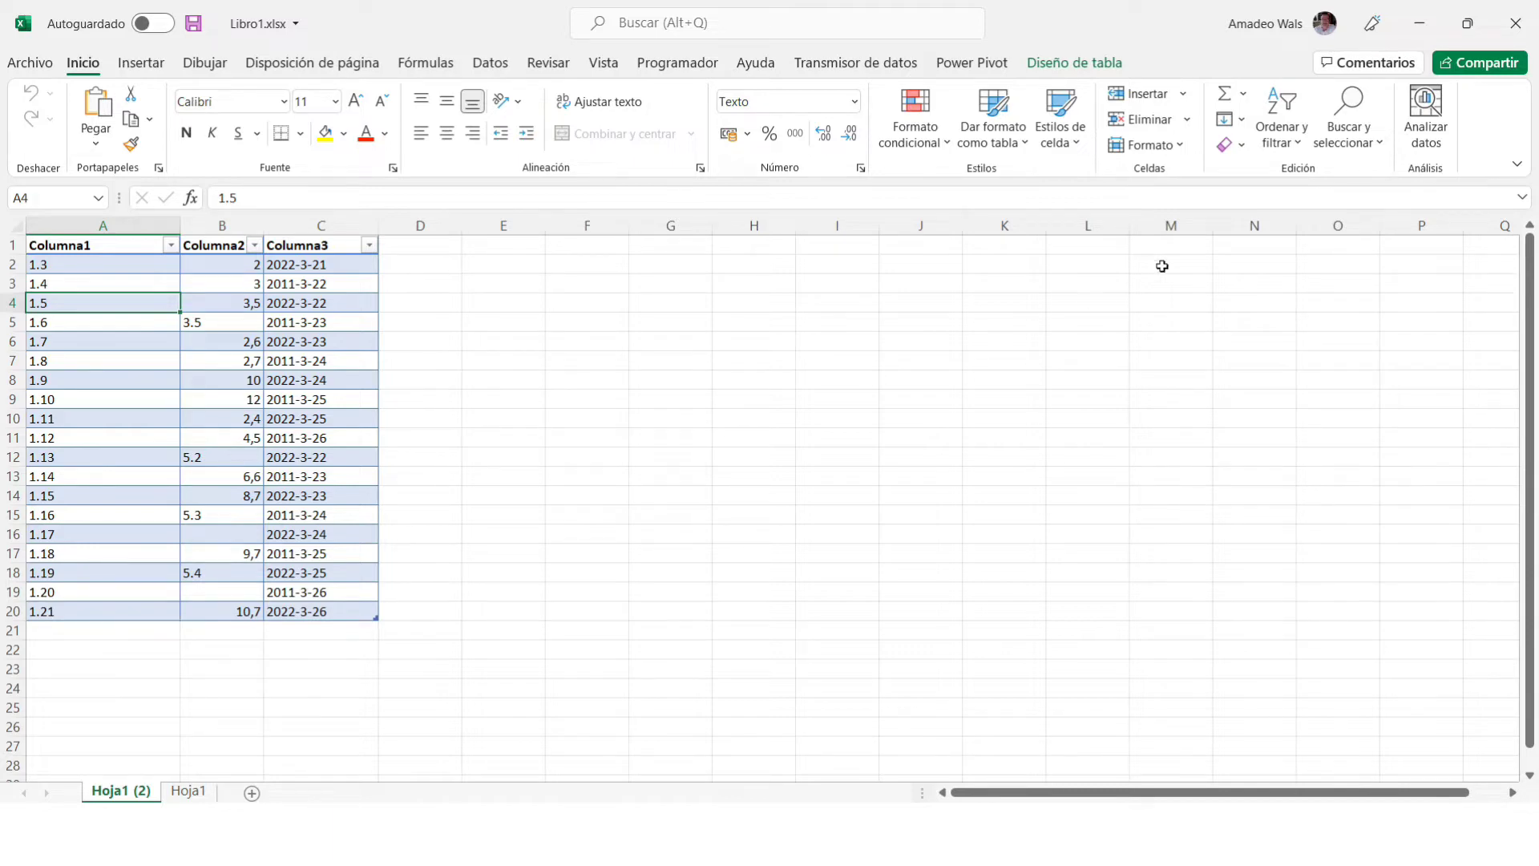
{"action": "left_click", "coordinate": [1348, 129]}
{"action": "left_click", "coordinate": [1365, 202]}
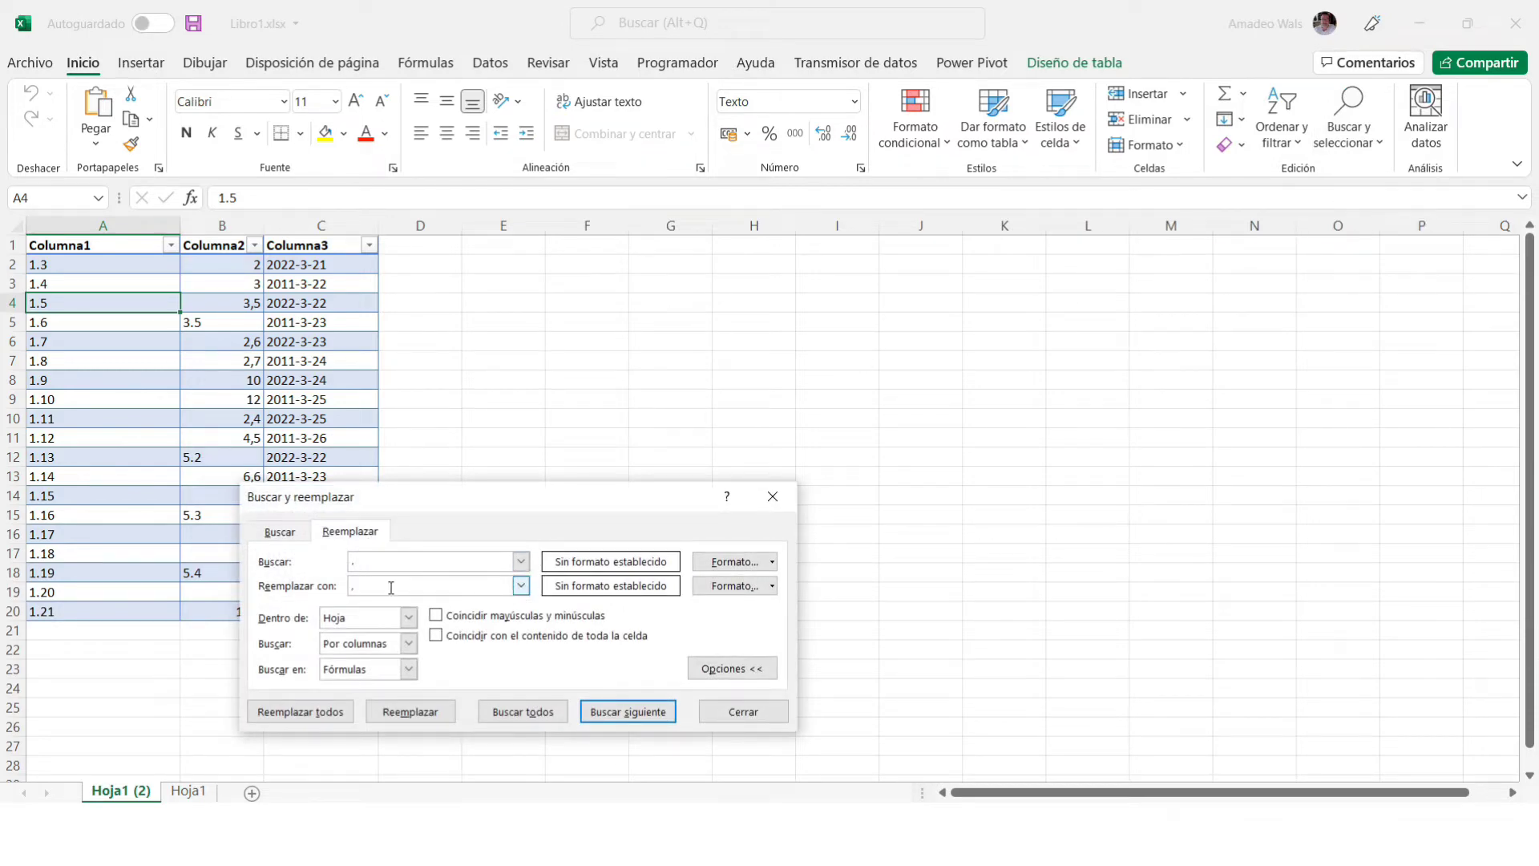
{"action": "left_click", "coordinate": [318, 716]}
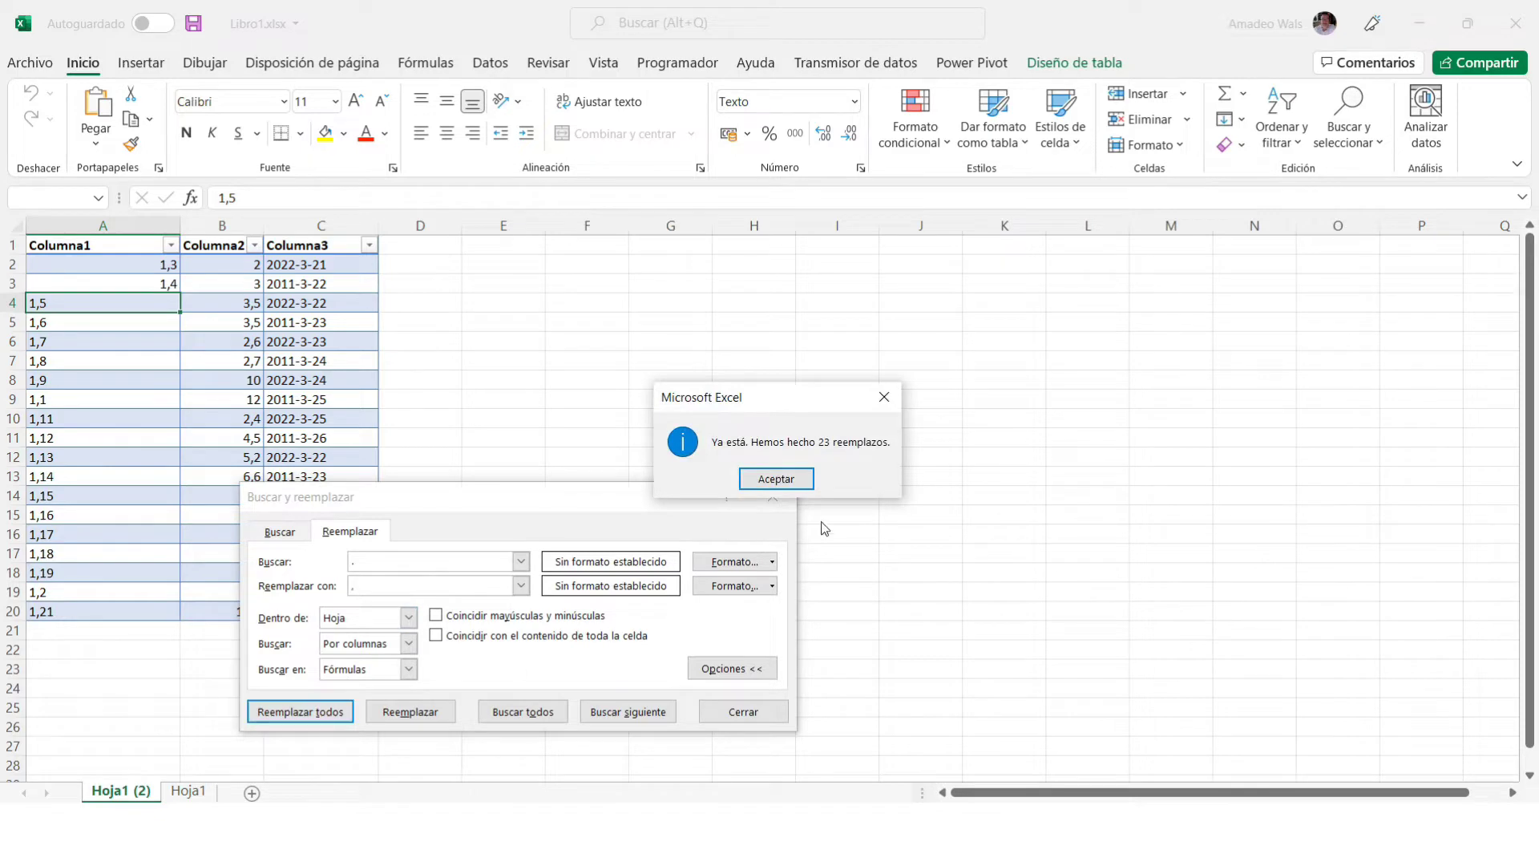
{"action": "left_click", "coordinate": [776, 478]}
{"action": "left_click", "coordinate": [754, 713]}
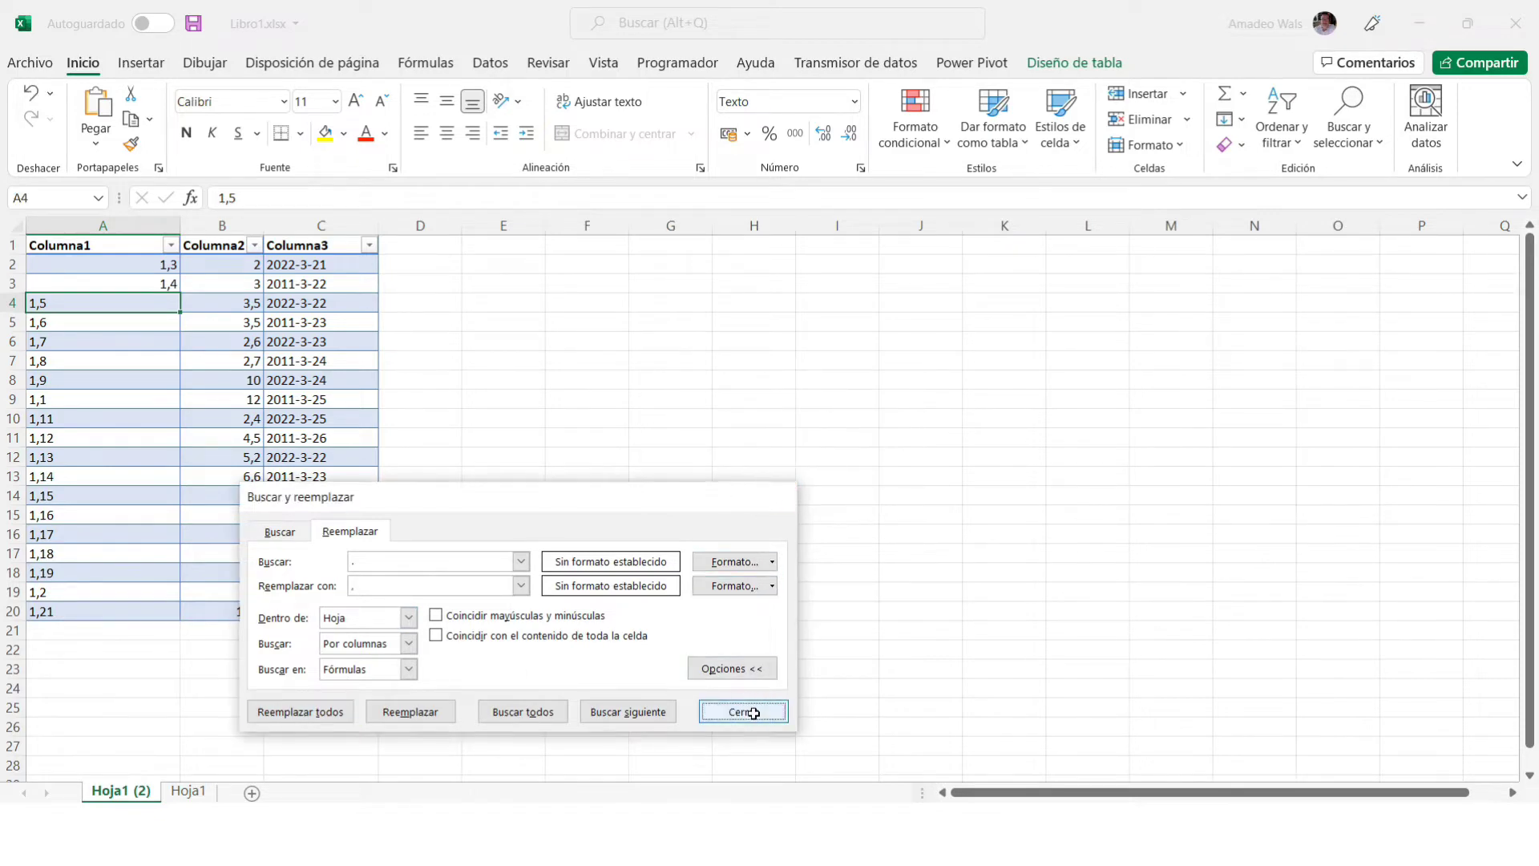
Check individual Columna1 cells to compare their content and number format after the replacement.
{"action": "left_click", "coordinate": [131, 399]}
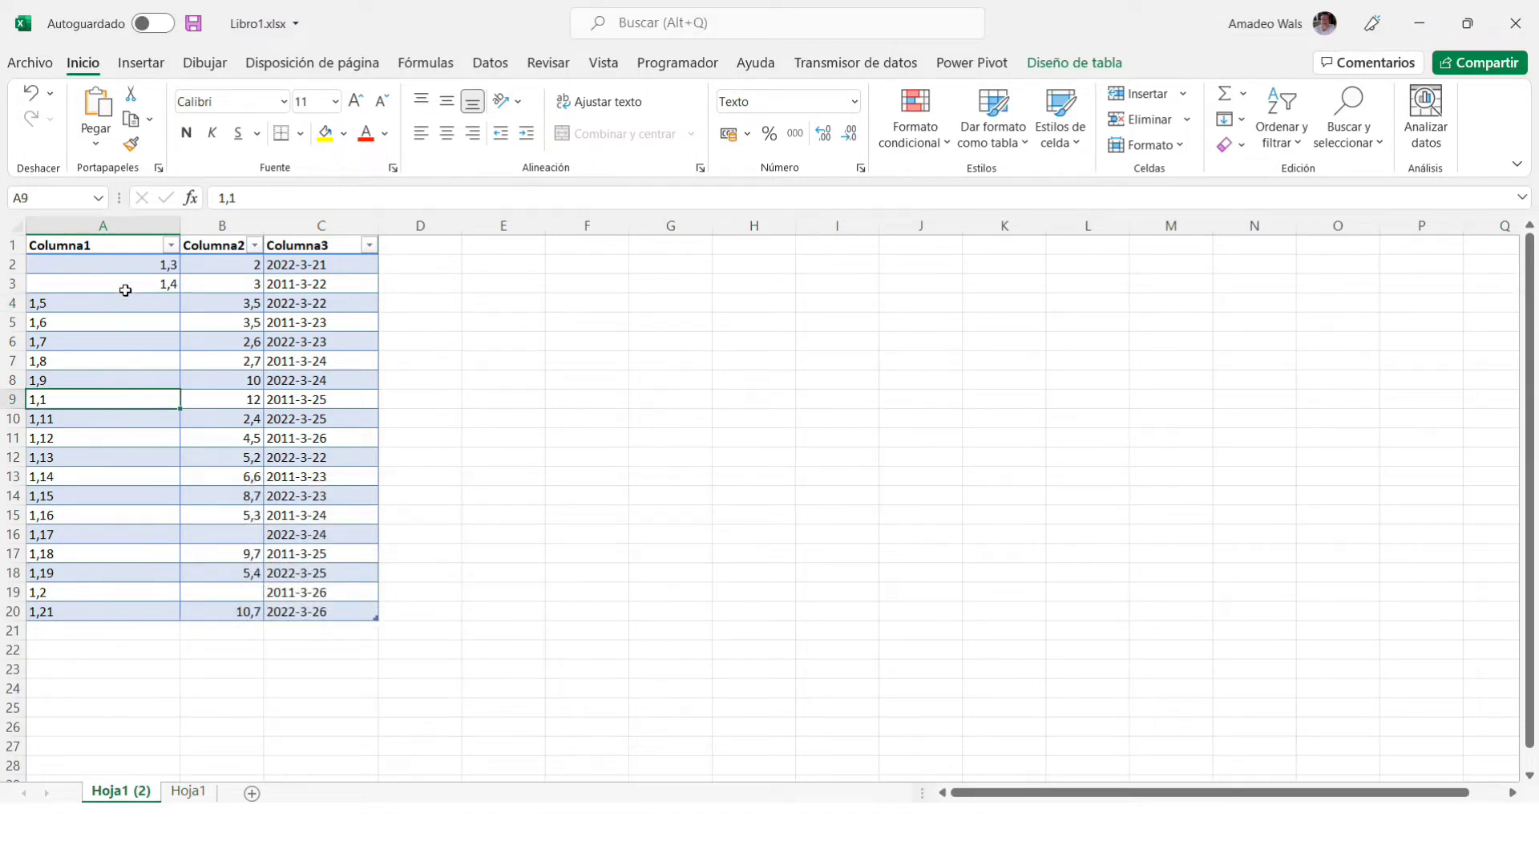
{"action": "left_click", "coordinate": [125, 264]}
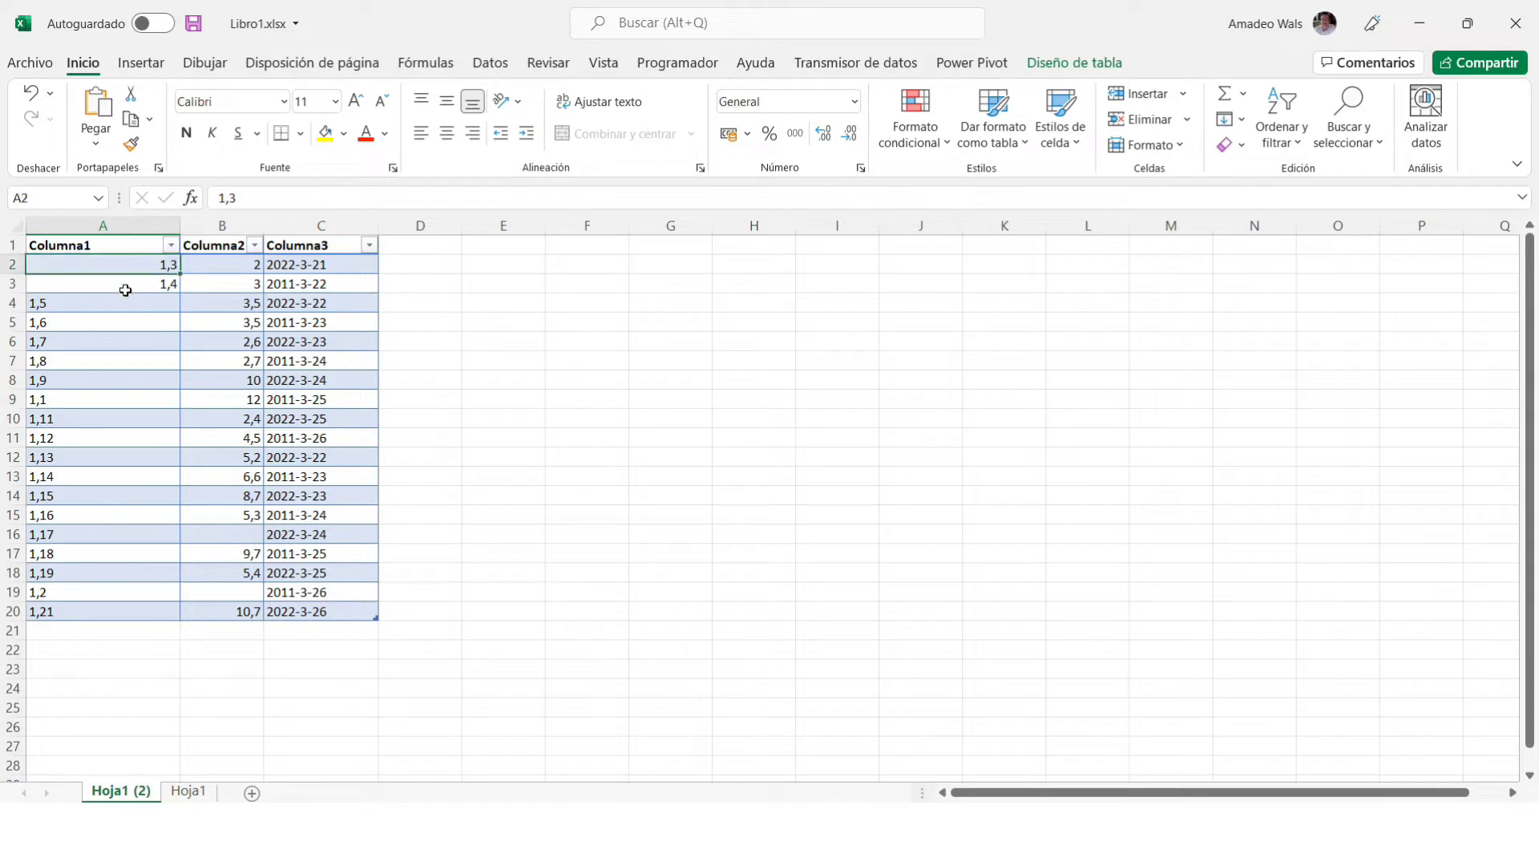
{"action": "left_click", "coordinate": [126, 289]}
{"action": "left_click", "coordinate": [124, 265]}
{"action": "left_click", "coordinate": [120, 288]}
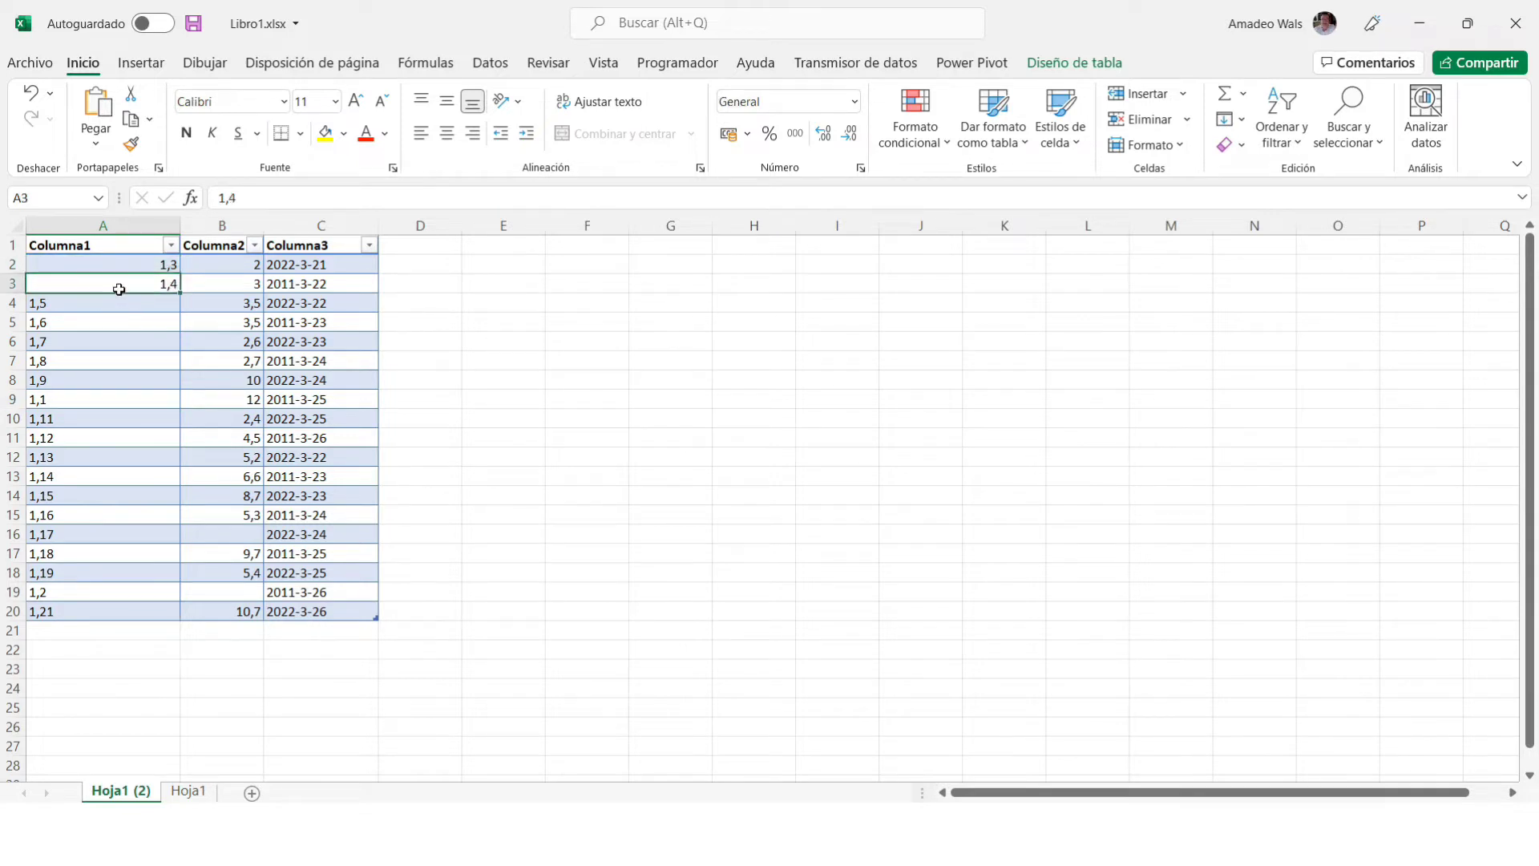
{"action": "left_click", "coordinate": [117, 308]}
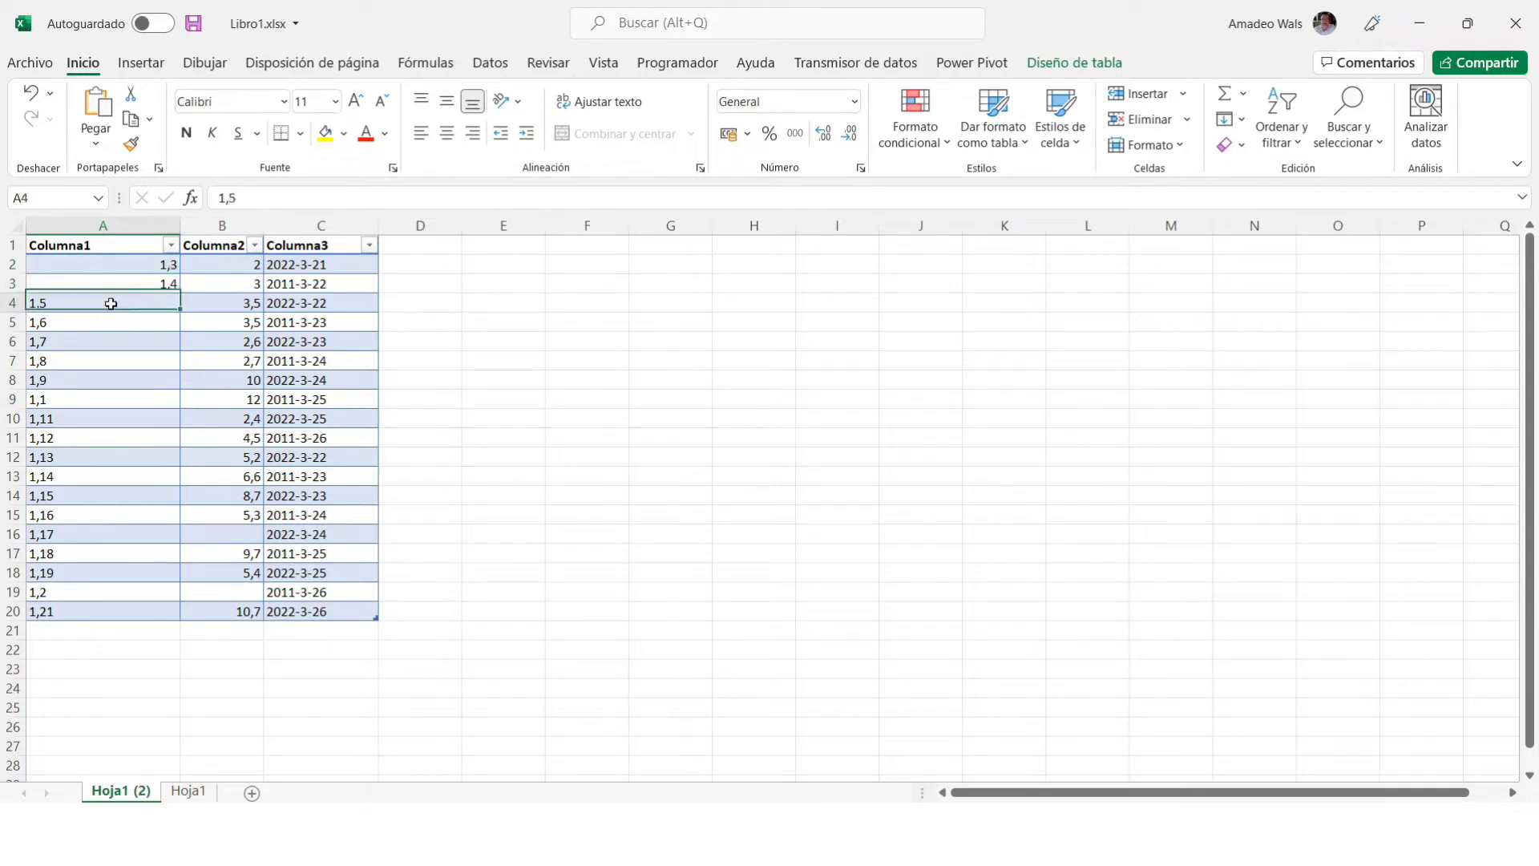
{"action": "key", "text": "ctrl+a"}
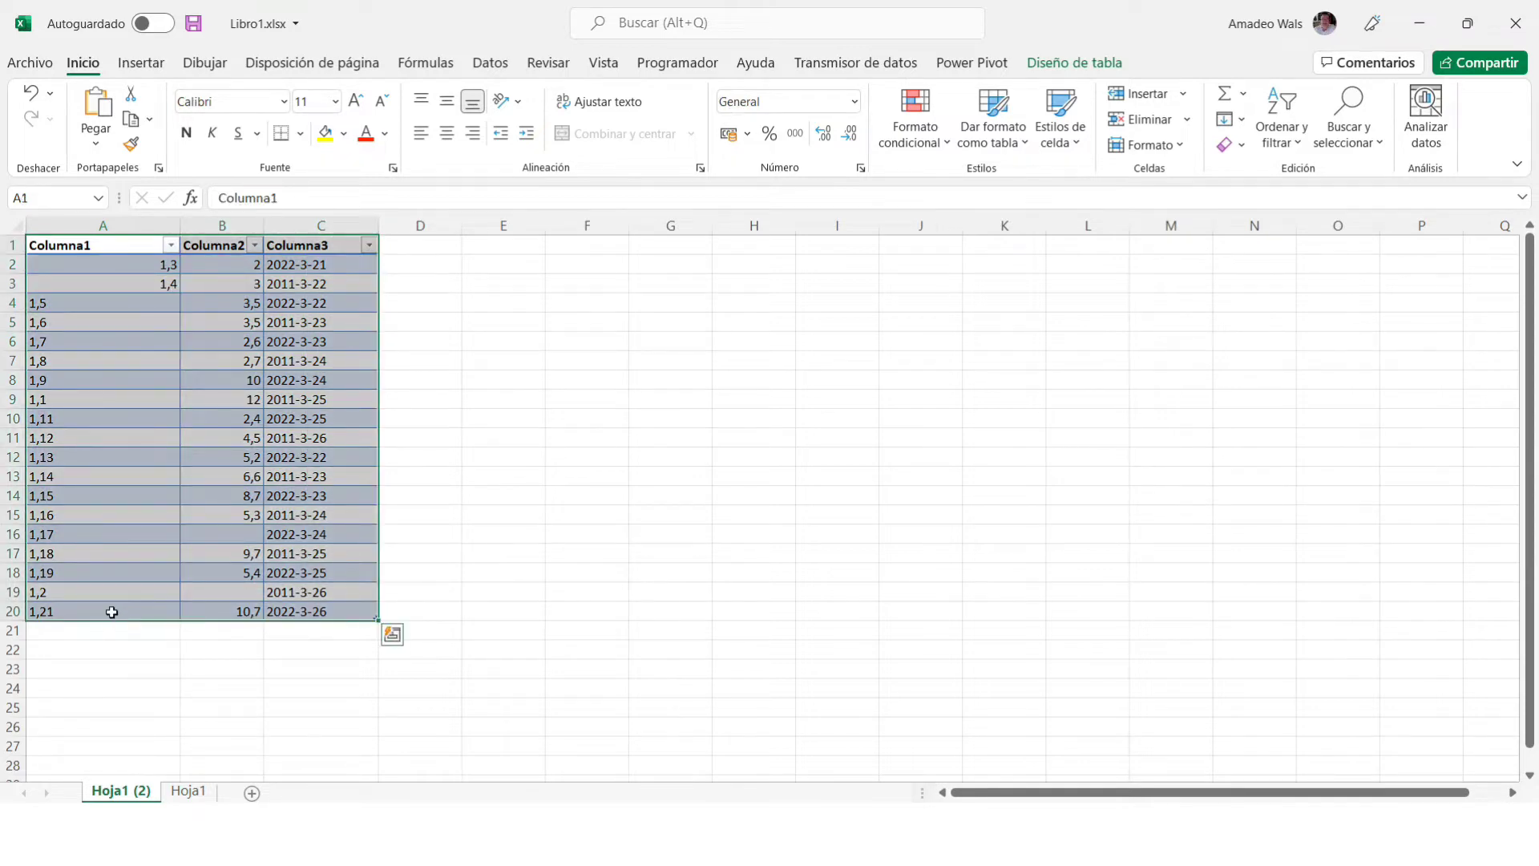
{"action": "left_click", "coordinate": [113, 610]}
{"action": "left_click", "coordinate": [89, 535]}
{"action": "left_click", "coordinate": [89, 511]}
{"action": "left_click", "coordinate": [89, 493]}
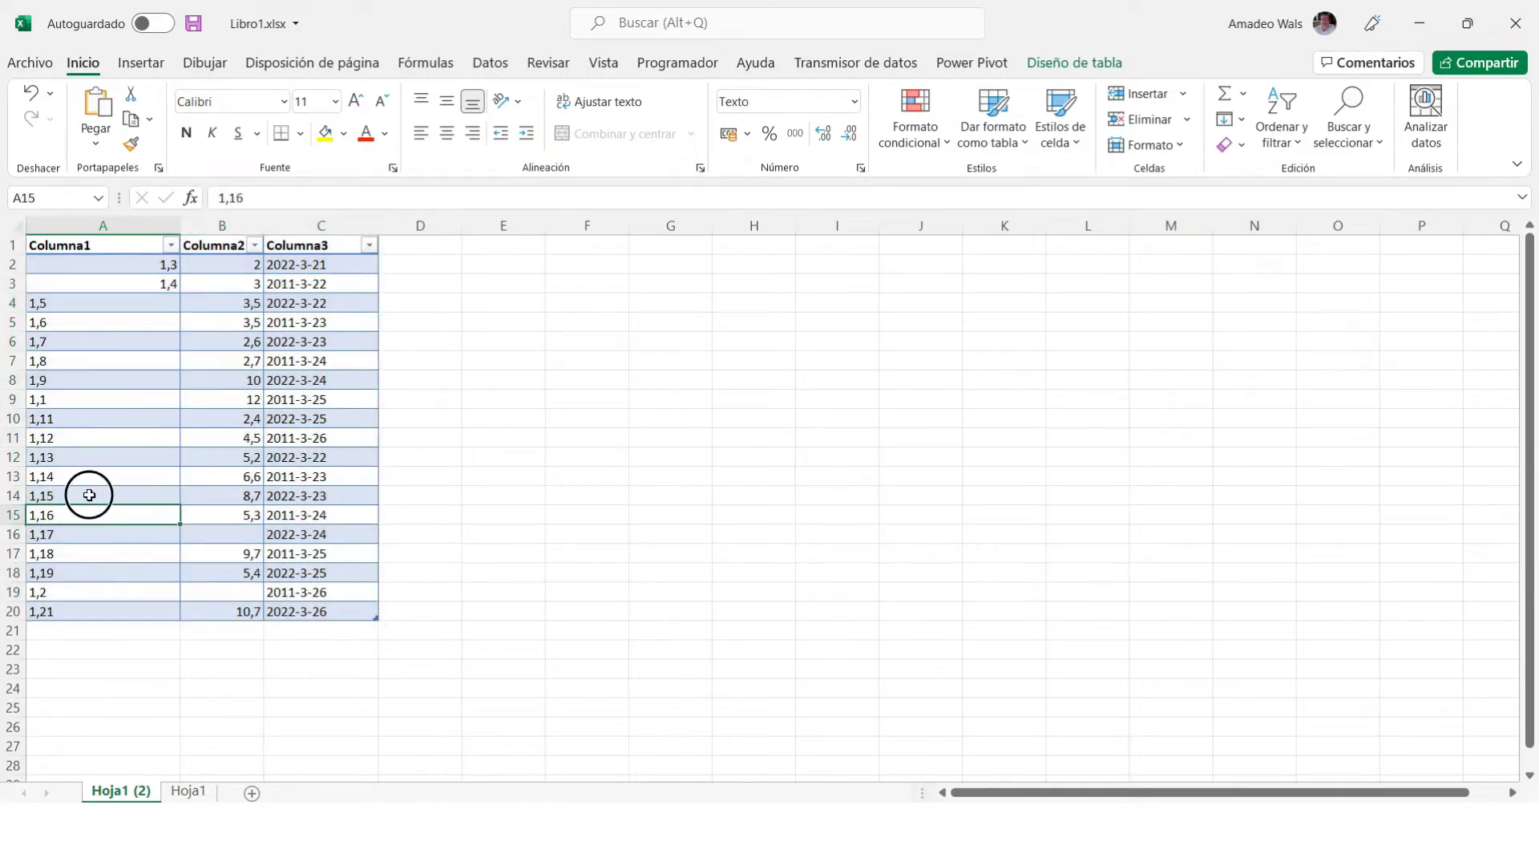
Format the whole Columna1 column as Número.
{"action": "left_click", "coordinate": [111, 224]}
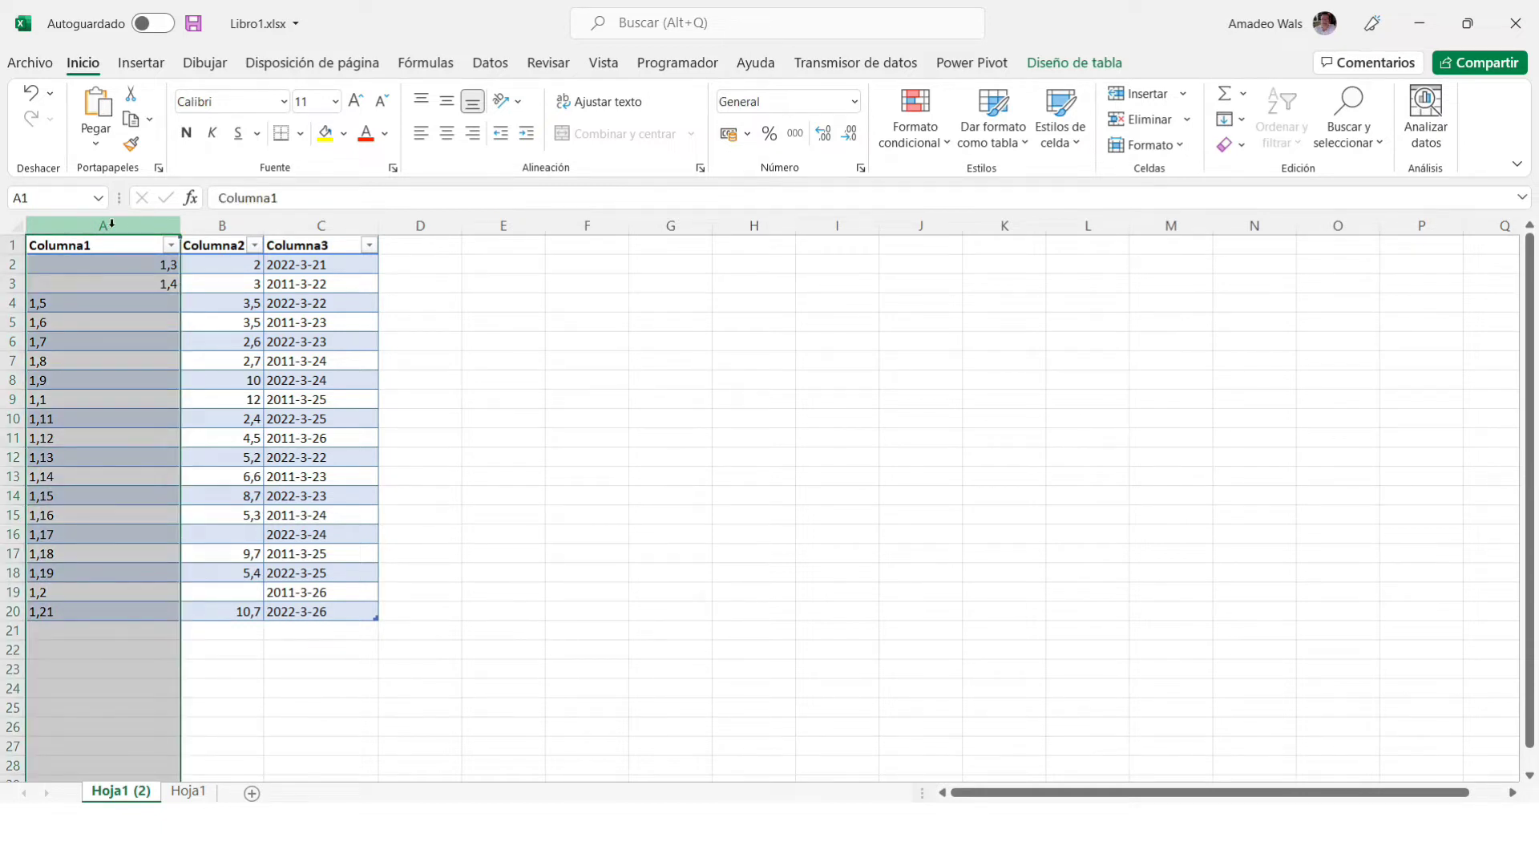
{"action": "left_click", "coordinate": [855, 101]}
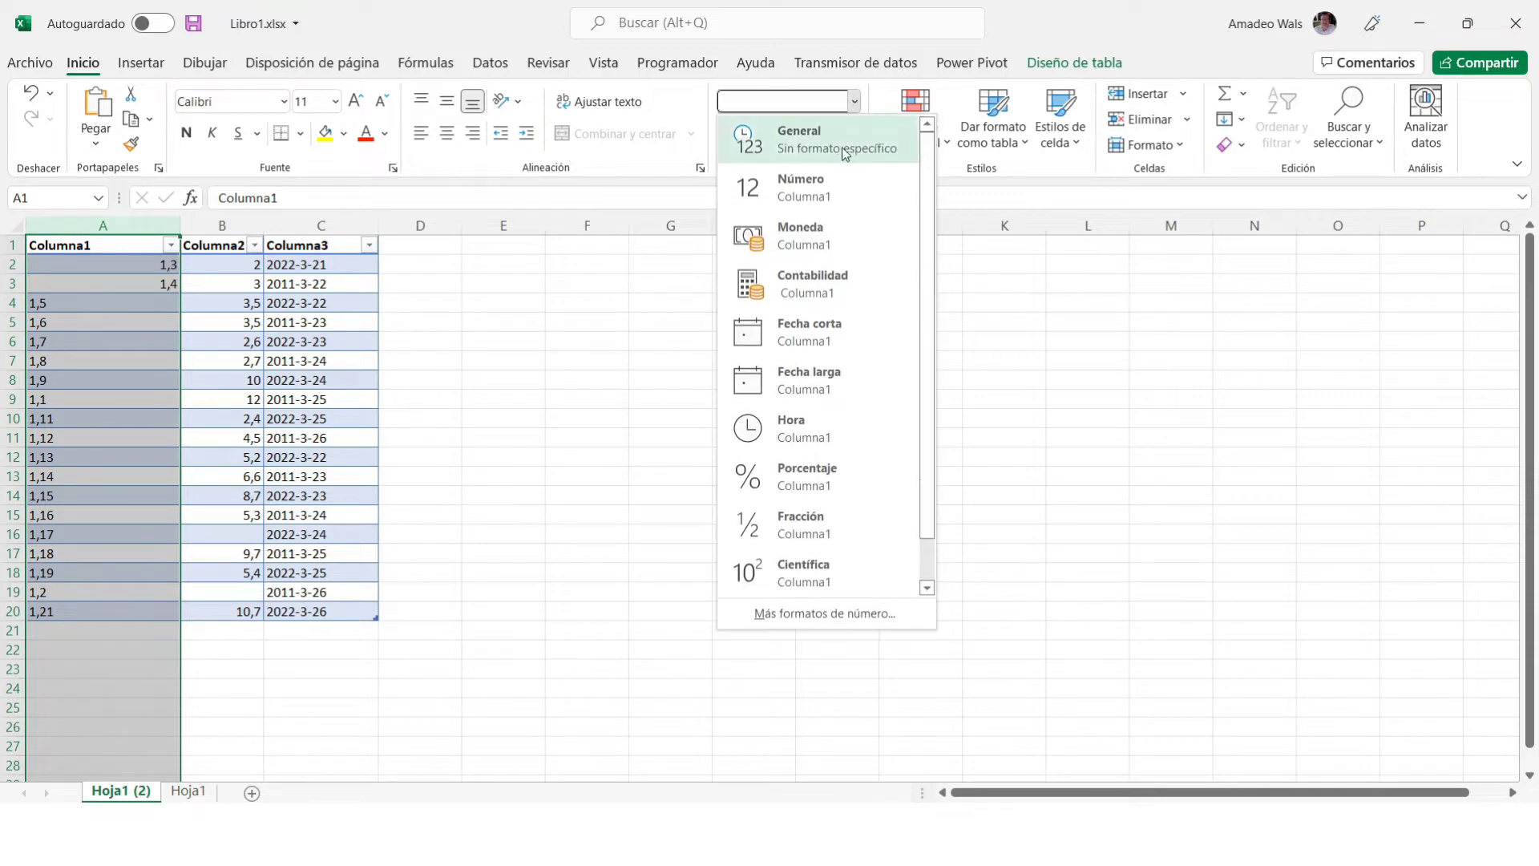
{"action": "left_click", "coordinate": [834, 185]}
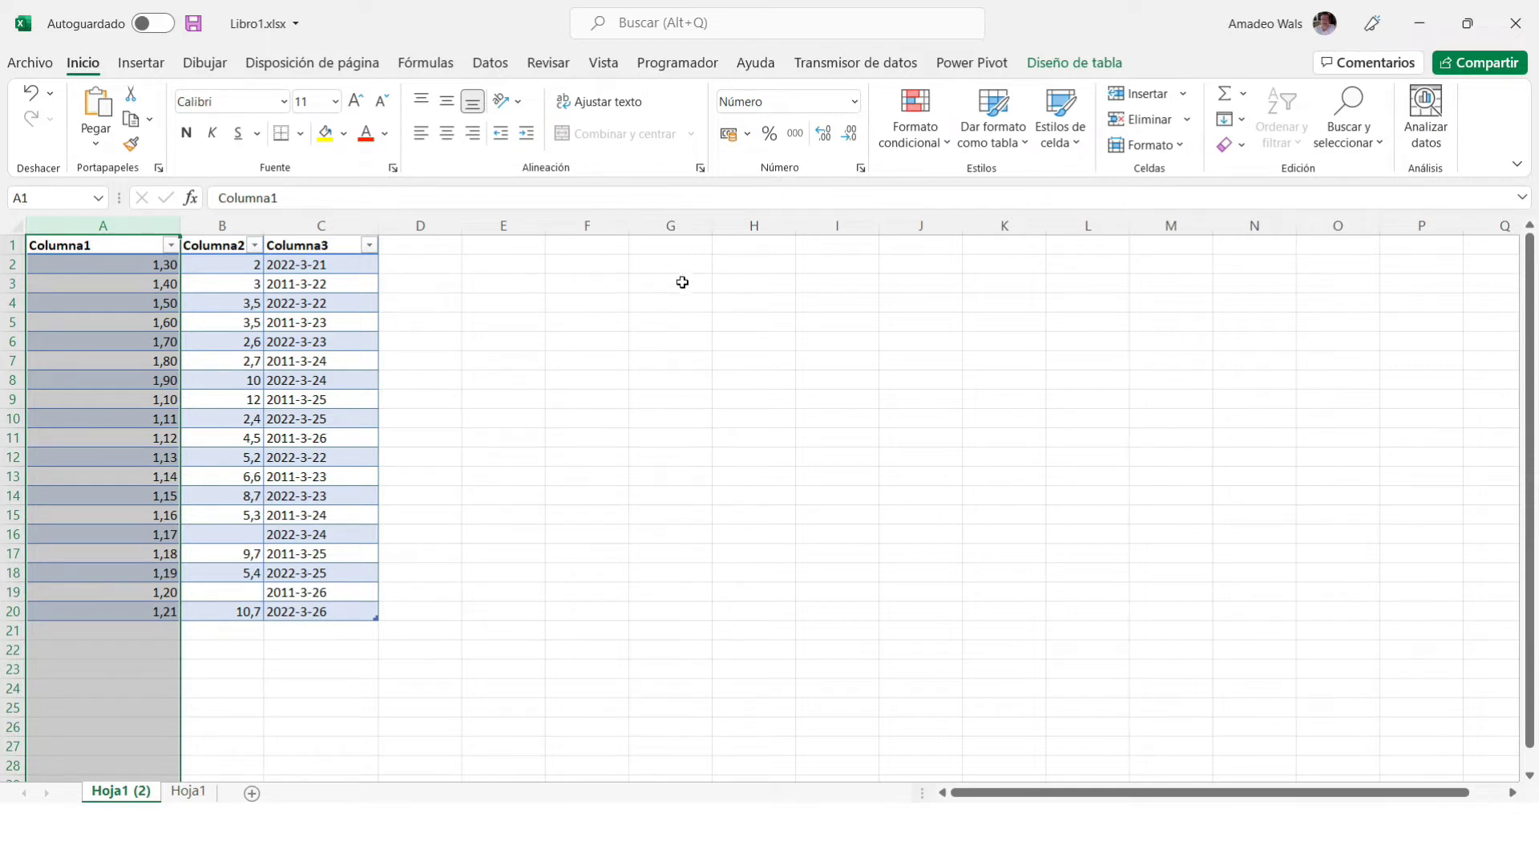
Try out more and fewer decimal places on Columna1, returning to two decimals.
{"action": "left_click", "coordinate": [826, 136]}
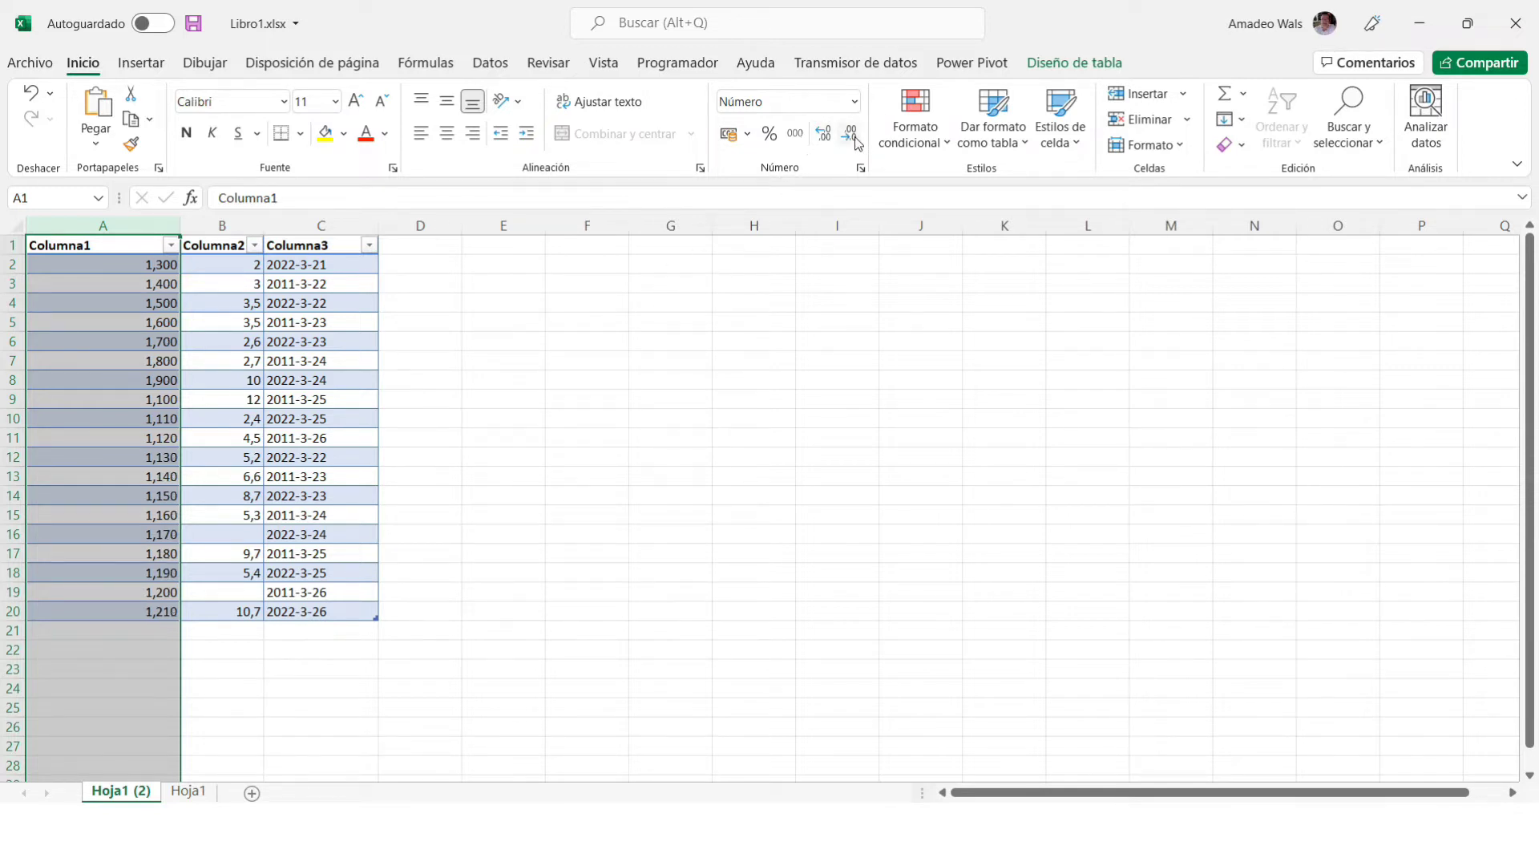
{"action": "left_click", "coordinate": [851, 138]}
{"action": "left_click", "coordinate": [823, 138]}
{"action": "left_click", "coordinate": [825, 141]}
{"action": "left_click", "coordinate": [850, 140]}
{"action": "left_click", "coordinate": [850, 141]}
Format the whole Columna2 column as Número with one decimal place.
{"action": "left_click", "coordinate": [245, 343]}
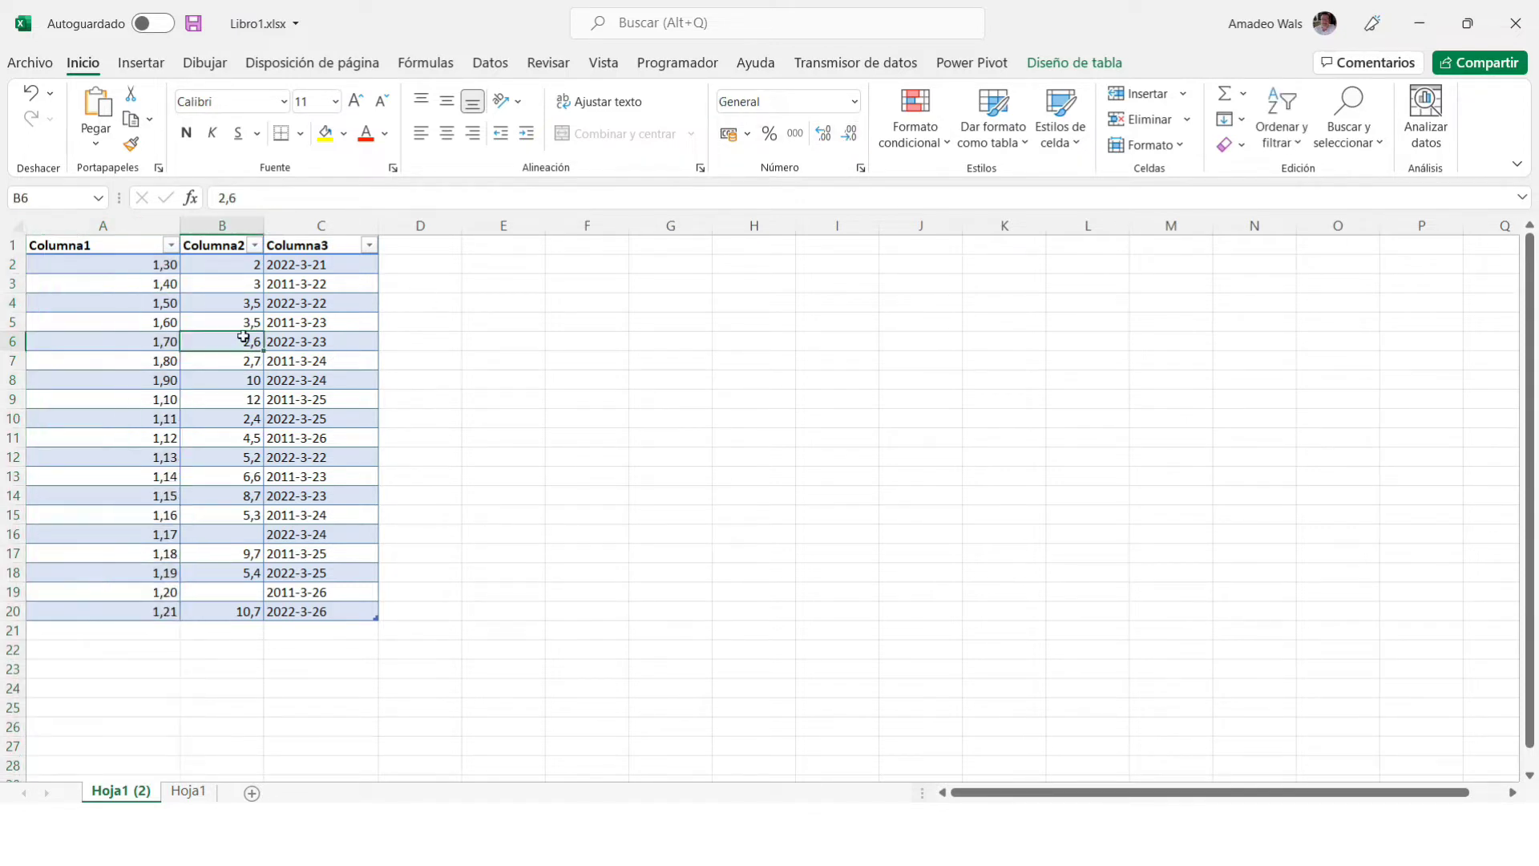
{"action": "left_click", "coordinate": [220, 226]}
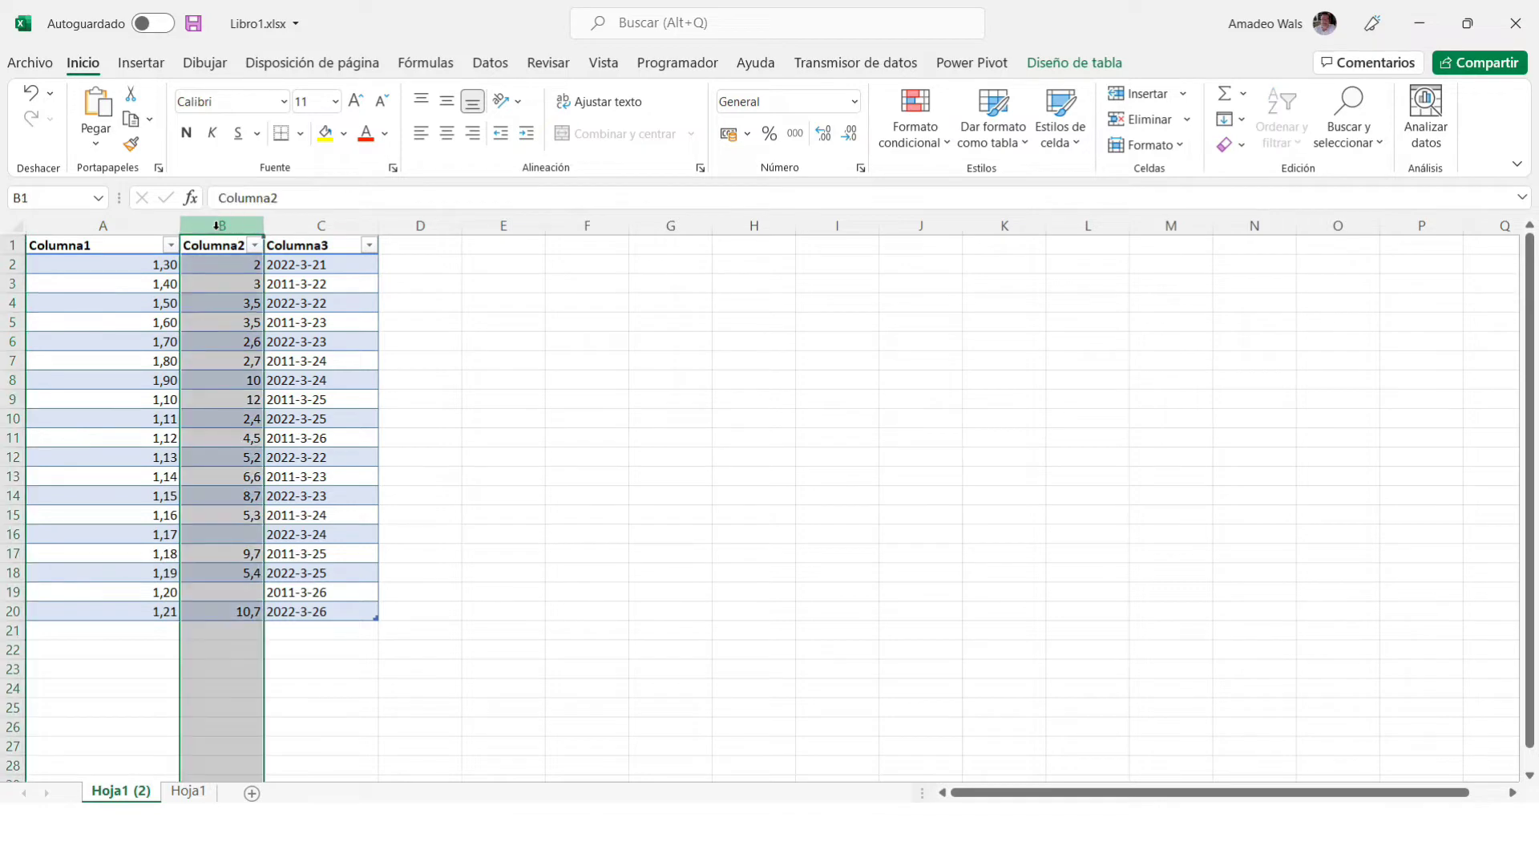
{"action": "left_click", "coordinate": [855, 101]}
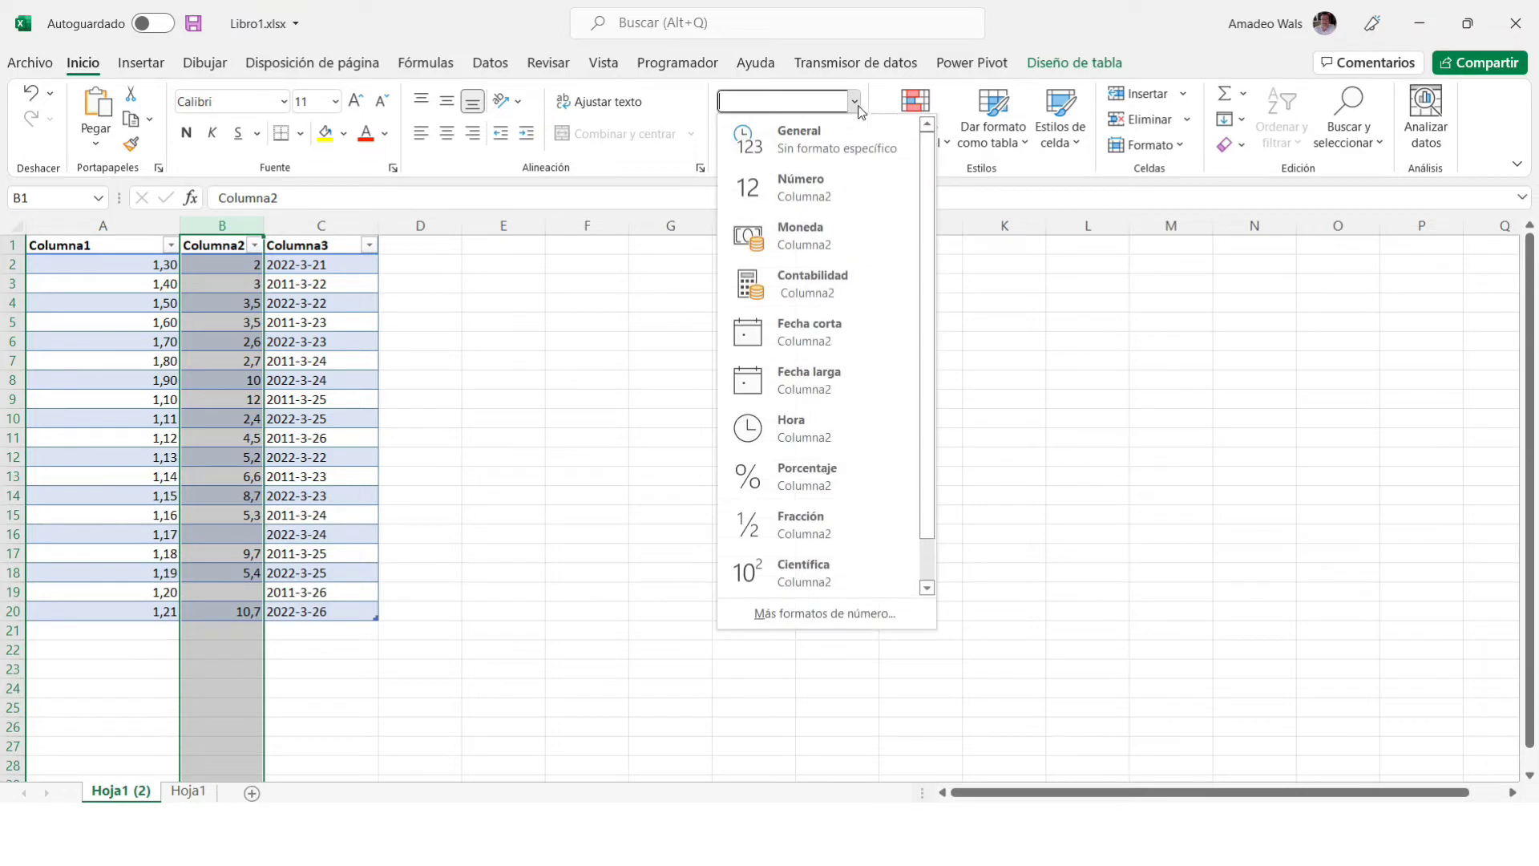
{"action": "left_click", "coordinate": [815, 183]}
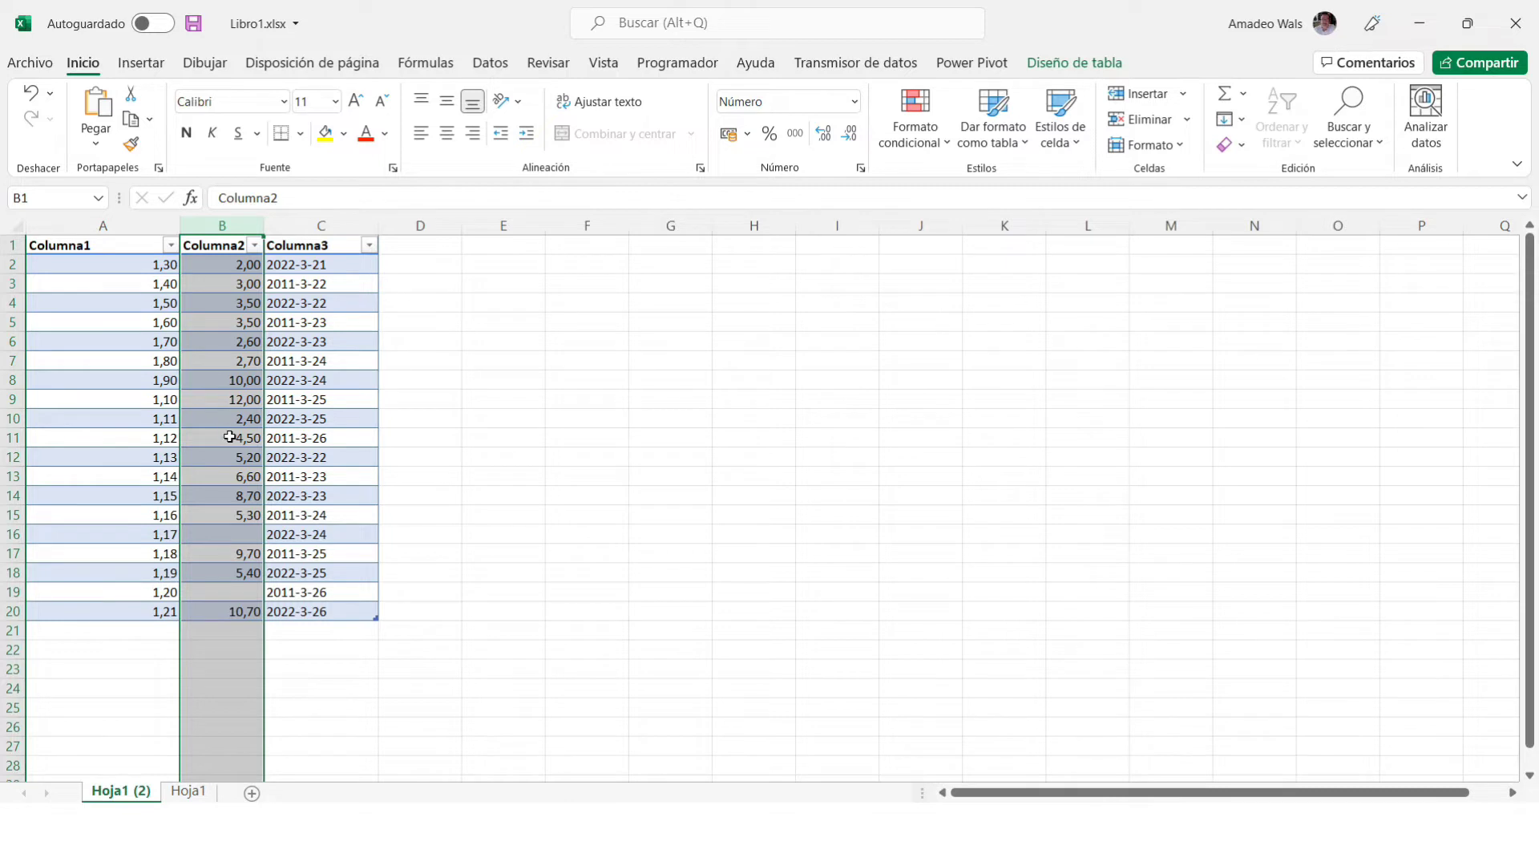
{"action": "left_click", "coordinate": [824, 136]}
{"action": "left_click", "coordinate": [848, 135]}
{"action": "left_click", "coordinate": [849, 135]}
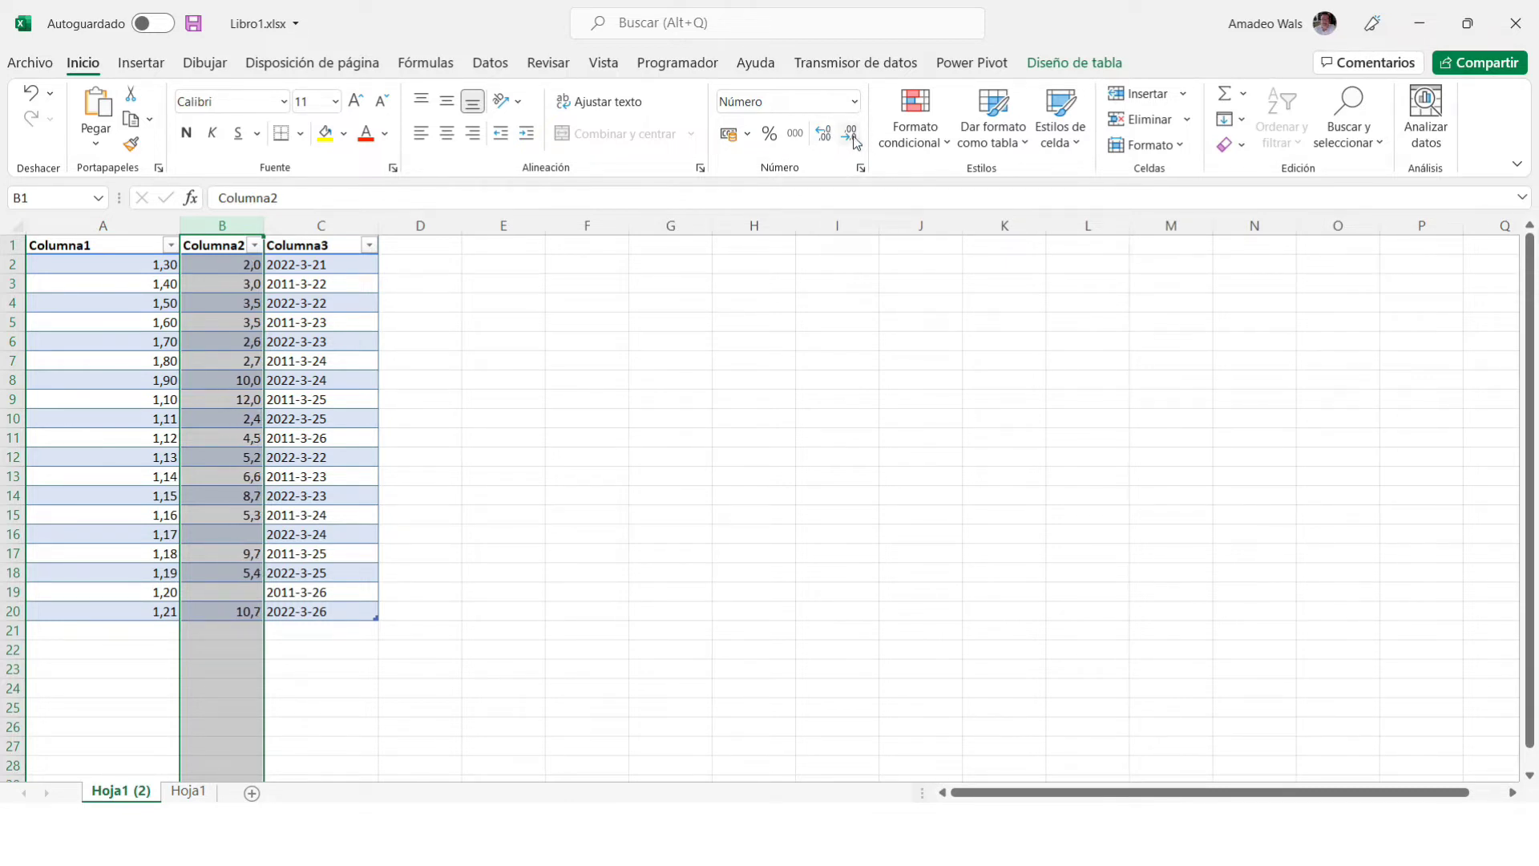
Check individual Columna3 date cells for their content and number format.
{"action": "left_click", "coordinate": [338, 379]}
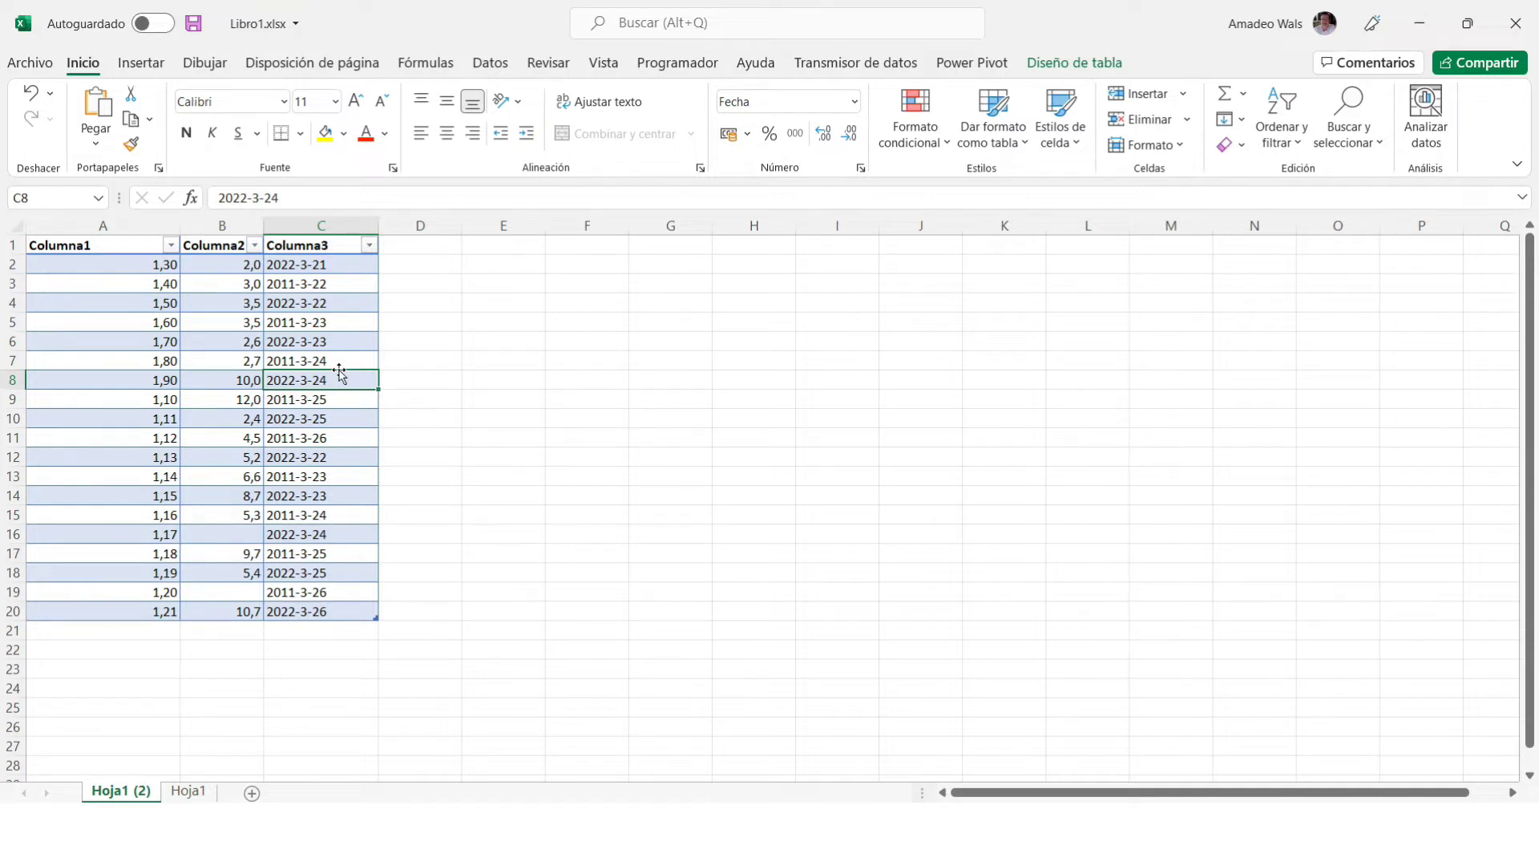
{"action": "left_click", "coordinate": [337, 363]}
{"action": "left_click", "coordinate": [336, 302]}
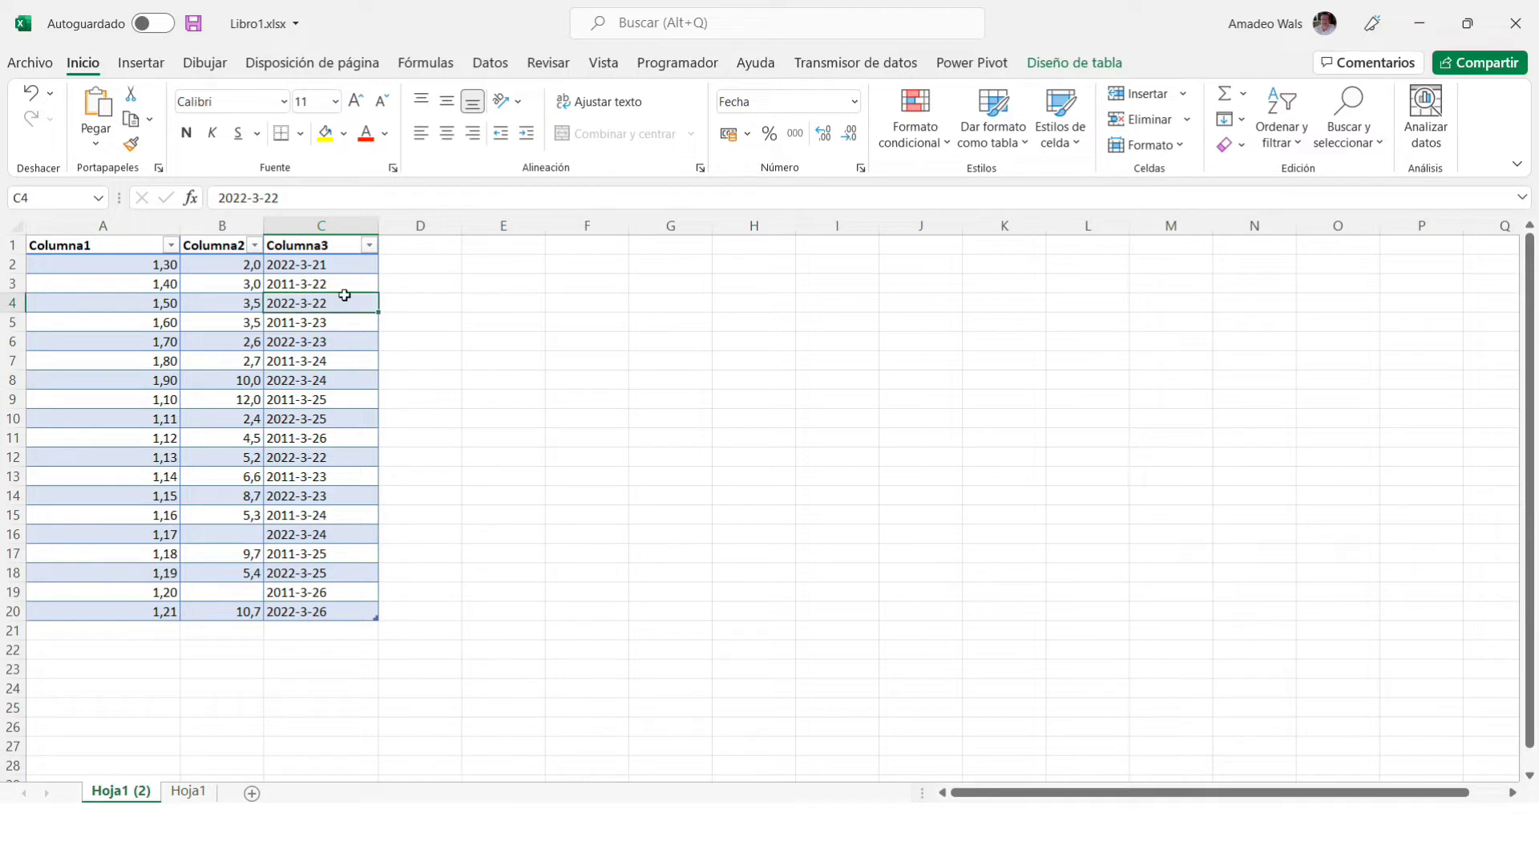
{"action": "left_click", "coordinate": [346, 267]}
{"action": "left_click", "coordinate": [342, 315]}
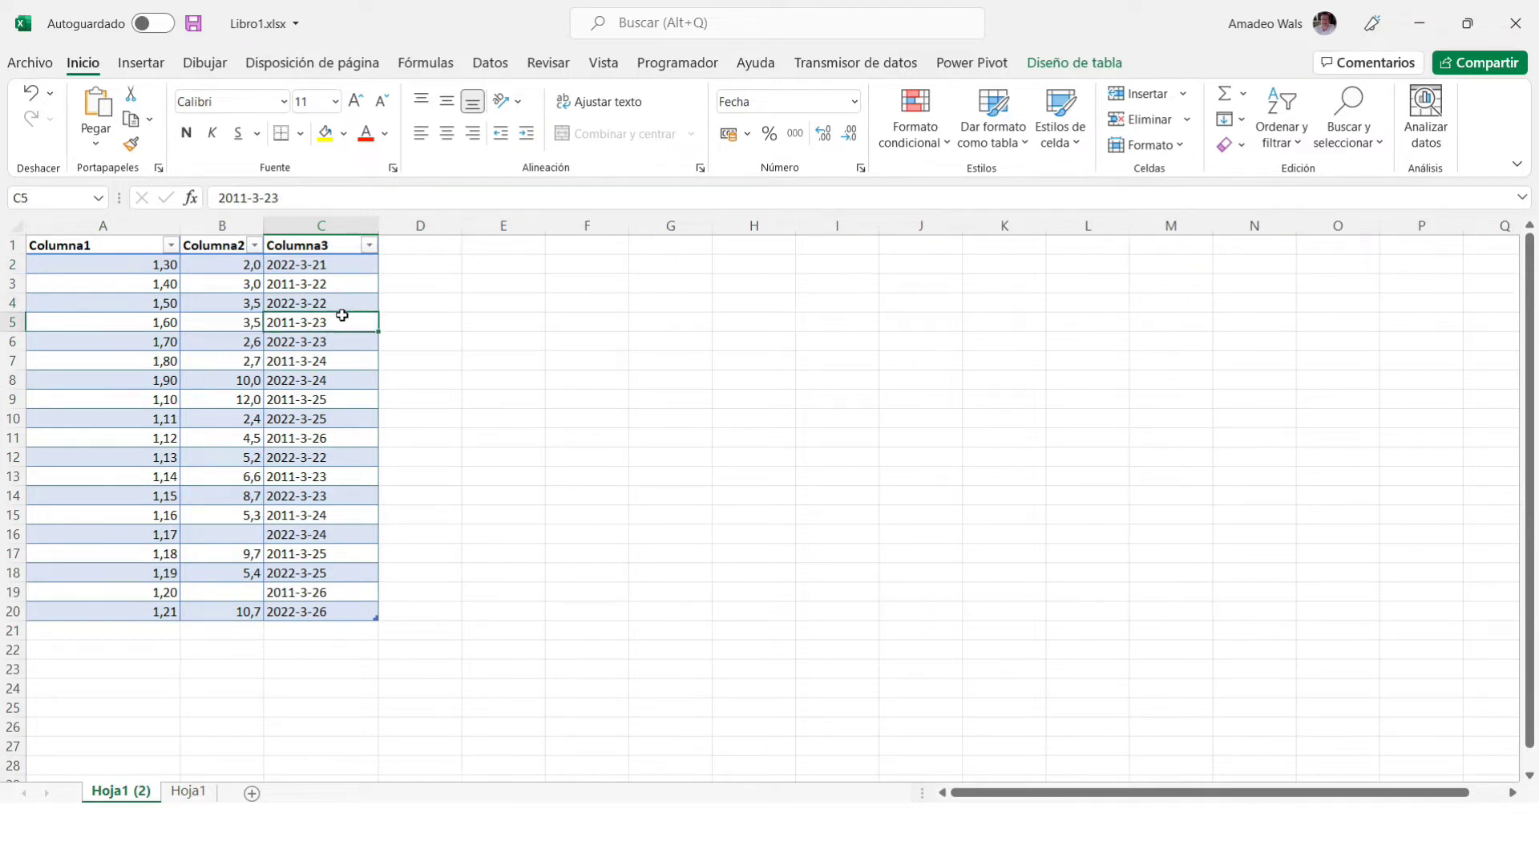
{"action": "left_click", "coordinate": [349, 265]}
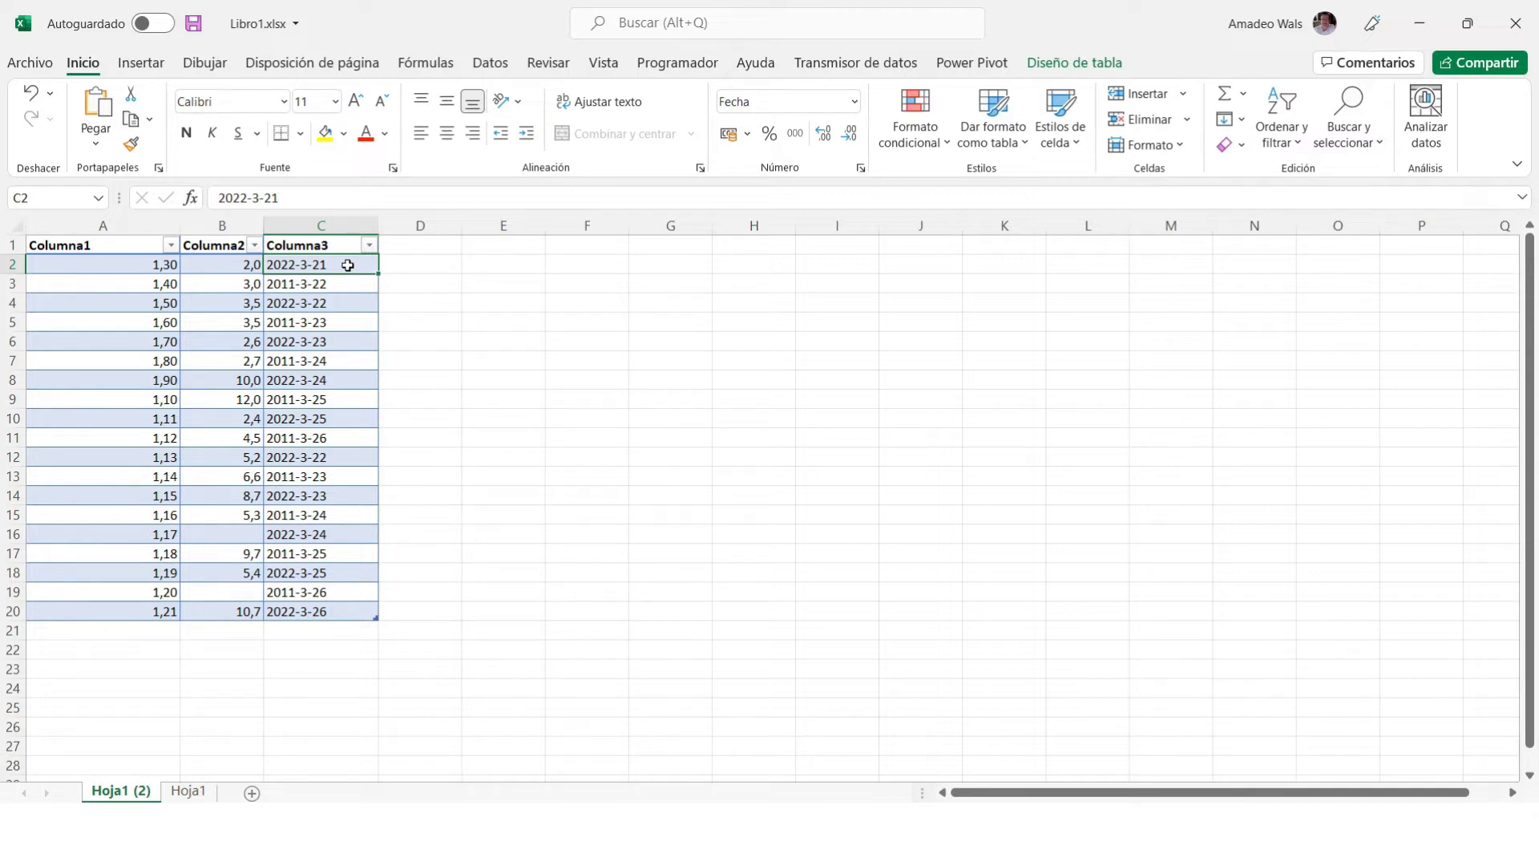
{"action": "left_click", "coordinate": [347, 302]}
{"action": "left_click", "coordinate": [348, 372]}
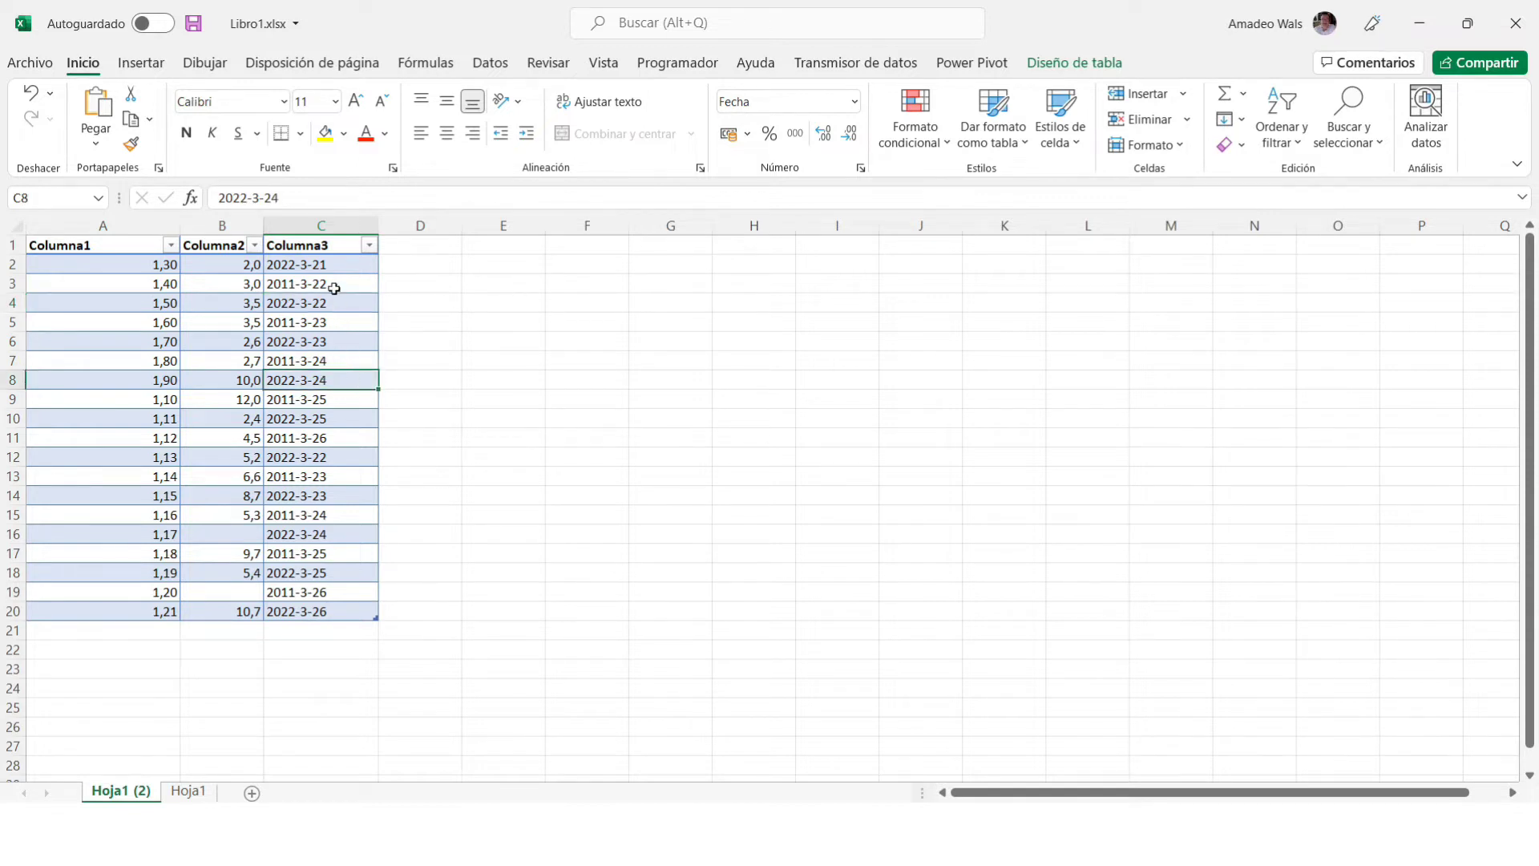
Try to convert the Columna3 dates by applying the Número format to the whole column.
{"action": "left_click", "coordinate": [336, 225]}
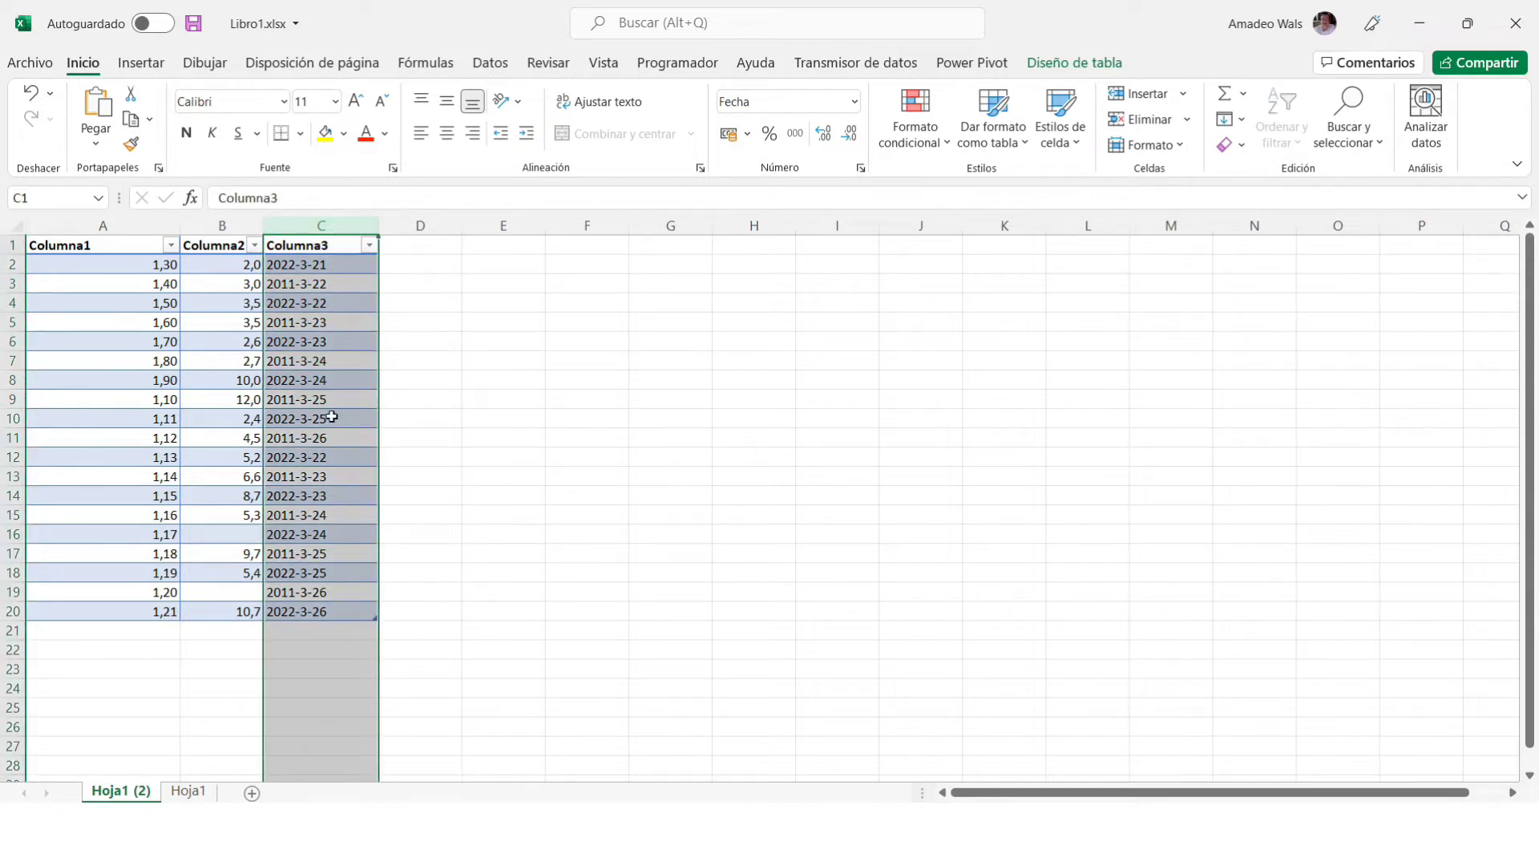
{"action": "left_click", "coordinate": [854, 101]}
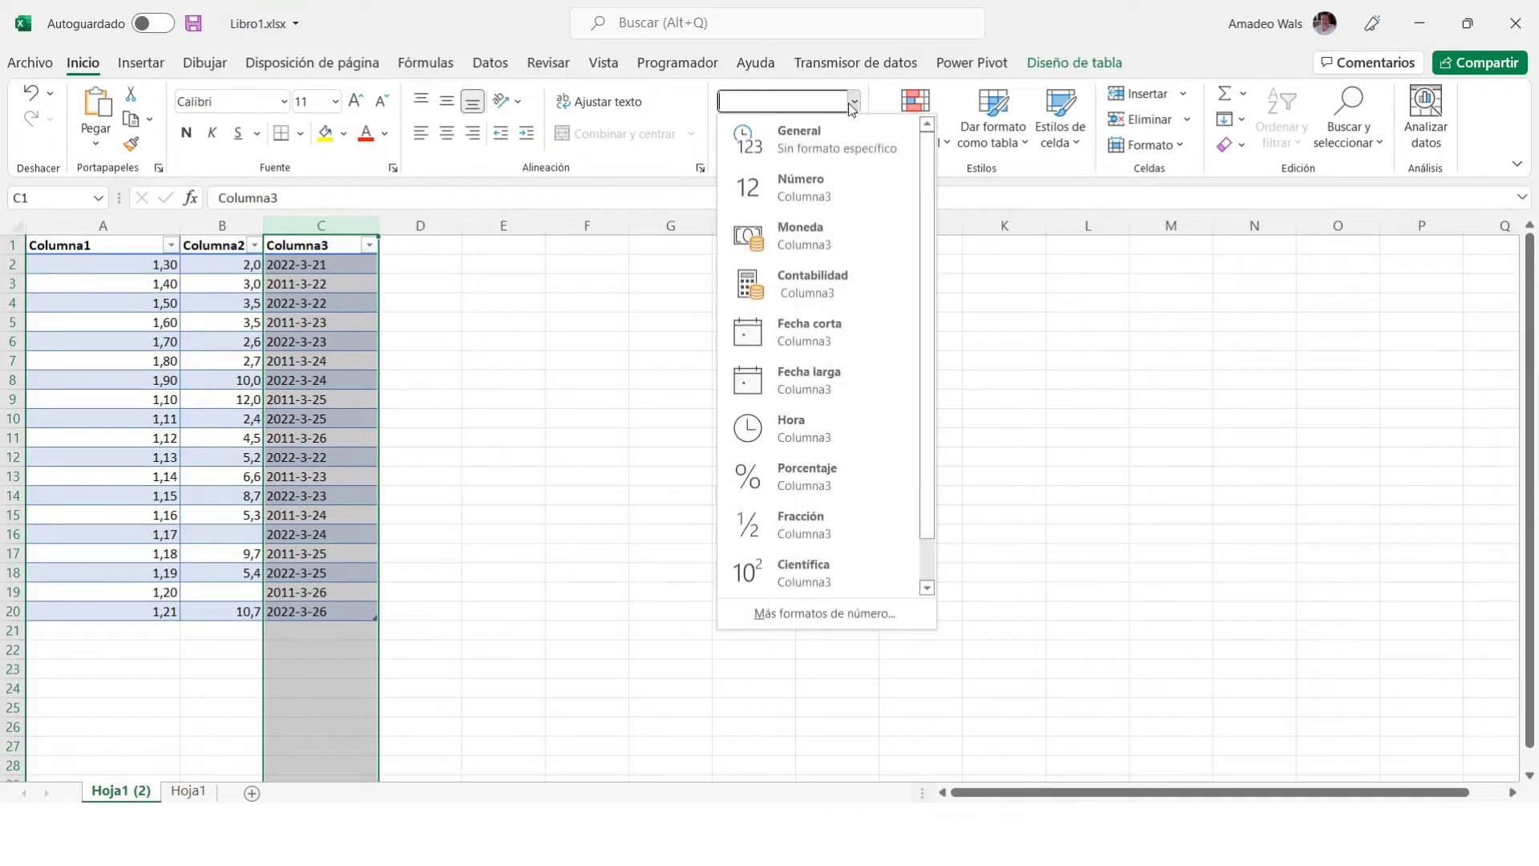
{"action": "left_click", "coordinate": [812, 184]}
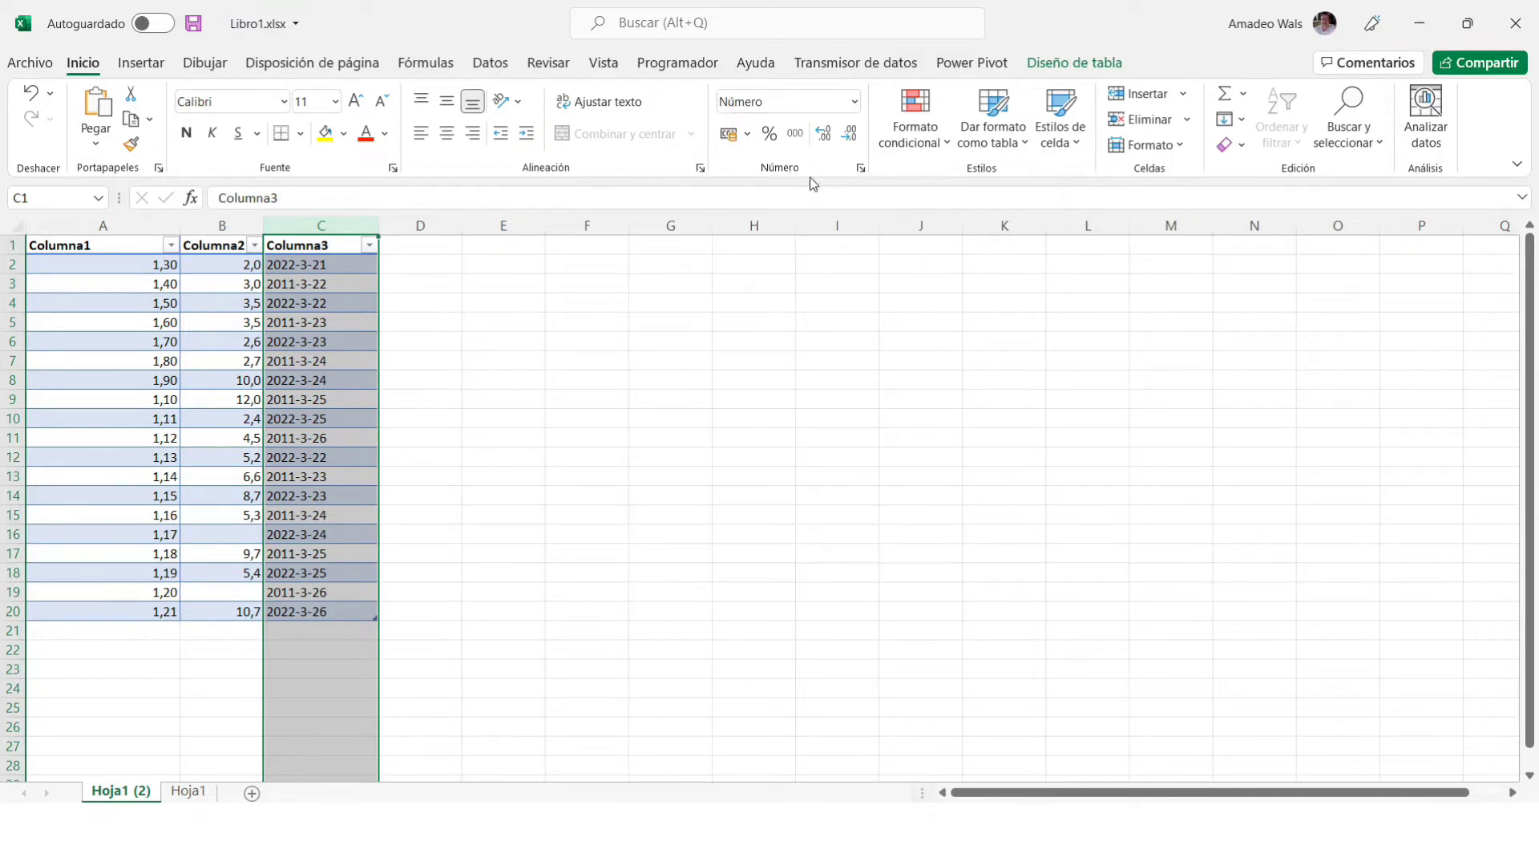
Inspect several Columna3 cells to see how the dates respond to the number format change.
{"action": "left_click", "coordinate": [331, 316]}
{"action": "left_click", "coordinate": [331, 288]}
{"action": "left_click", "coordinate": [332, 328]}
{"action": "left_click", "coordinate": [335, 367]}
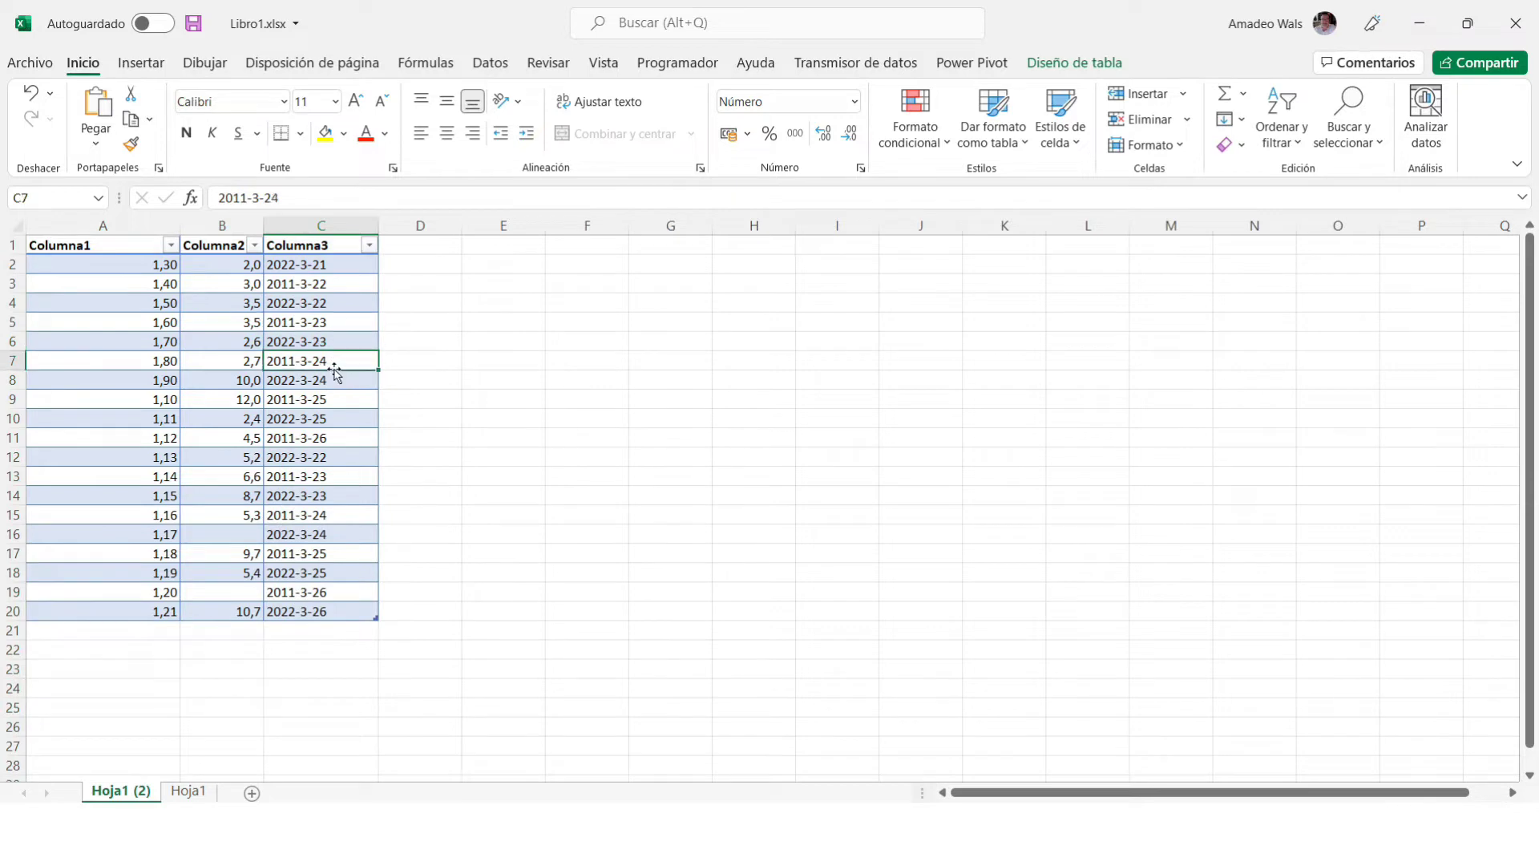
{"action": "left_click", "coordinate": [855, 102]}
{"action": "left_click", "coordinate": [769, 136]}
{"action": "left_click", "coordinate": [348, 340]}
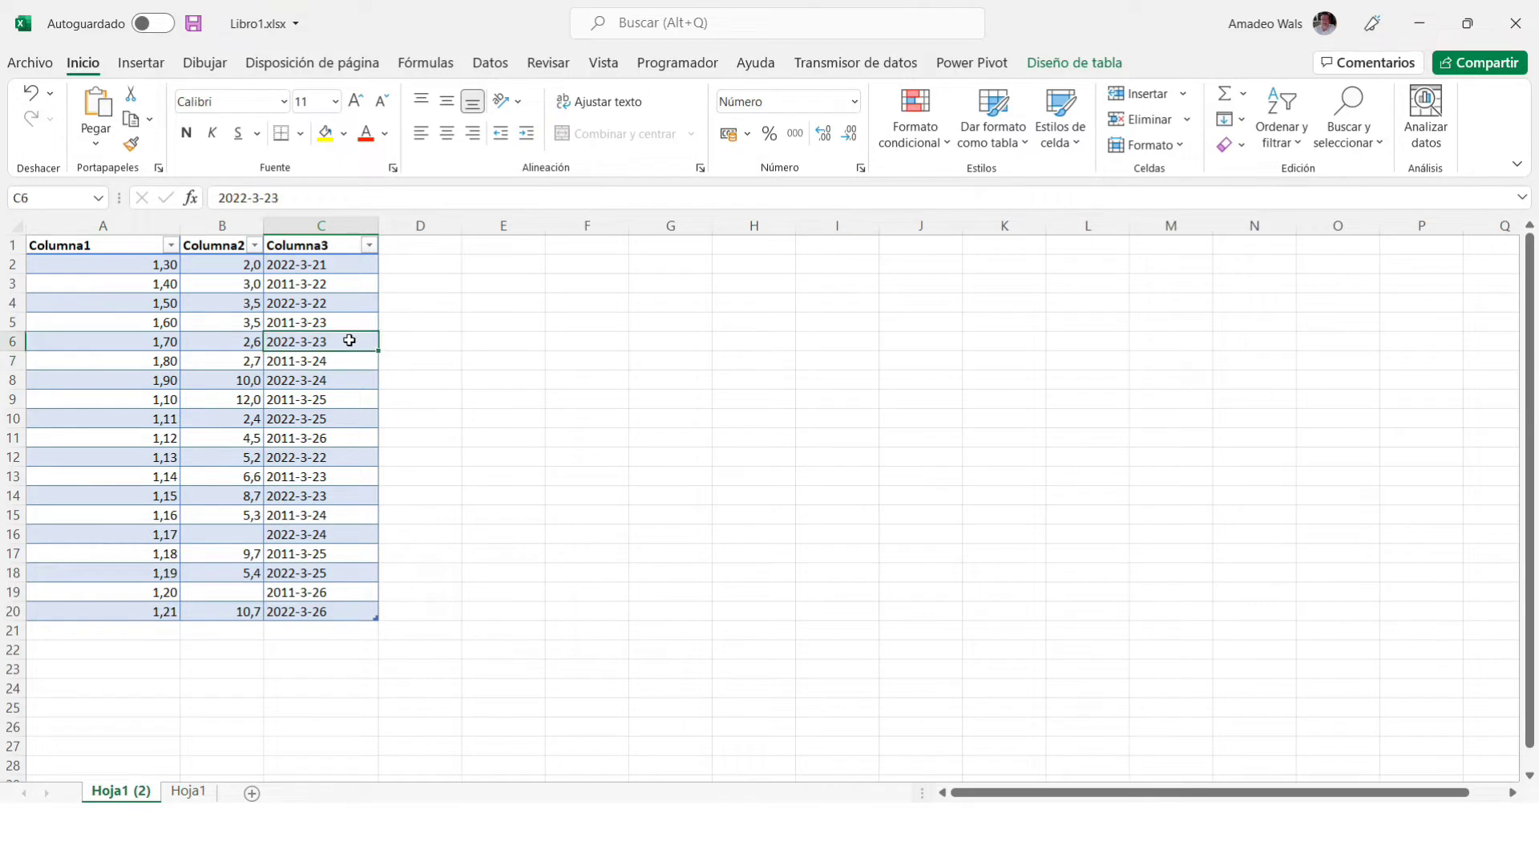
{"action": "left_click", "coordinate": [346, 286]}
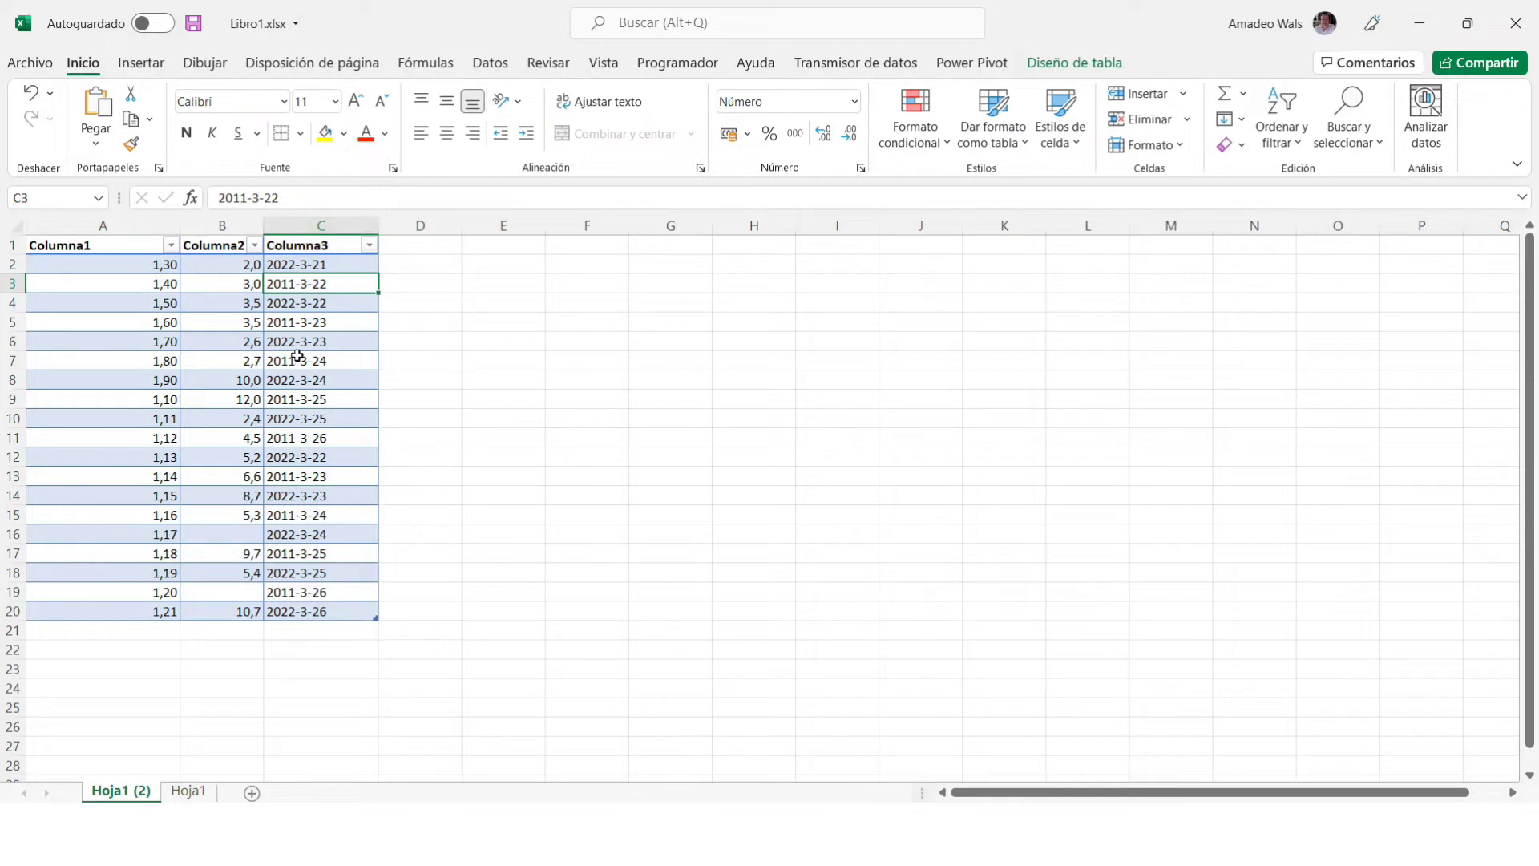
Add the table to the Power Pivot data model and set Columna3's data type to Fecha.
{"action": "left_click", "coordinate": [972, 69]}
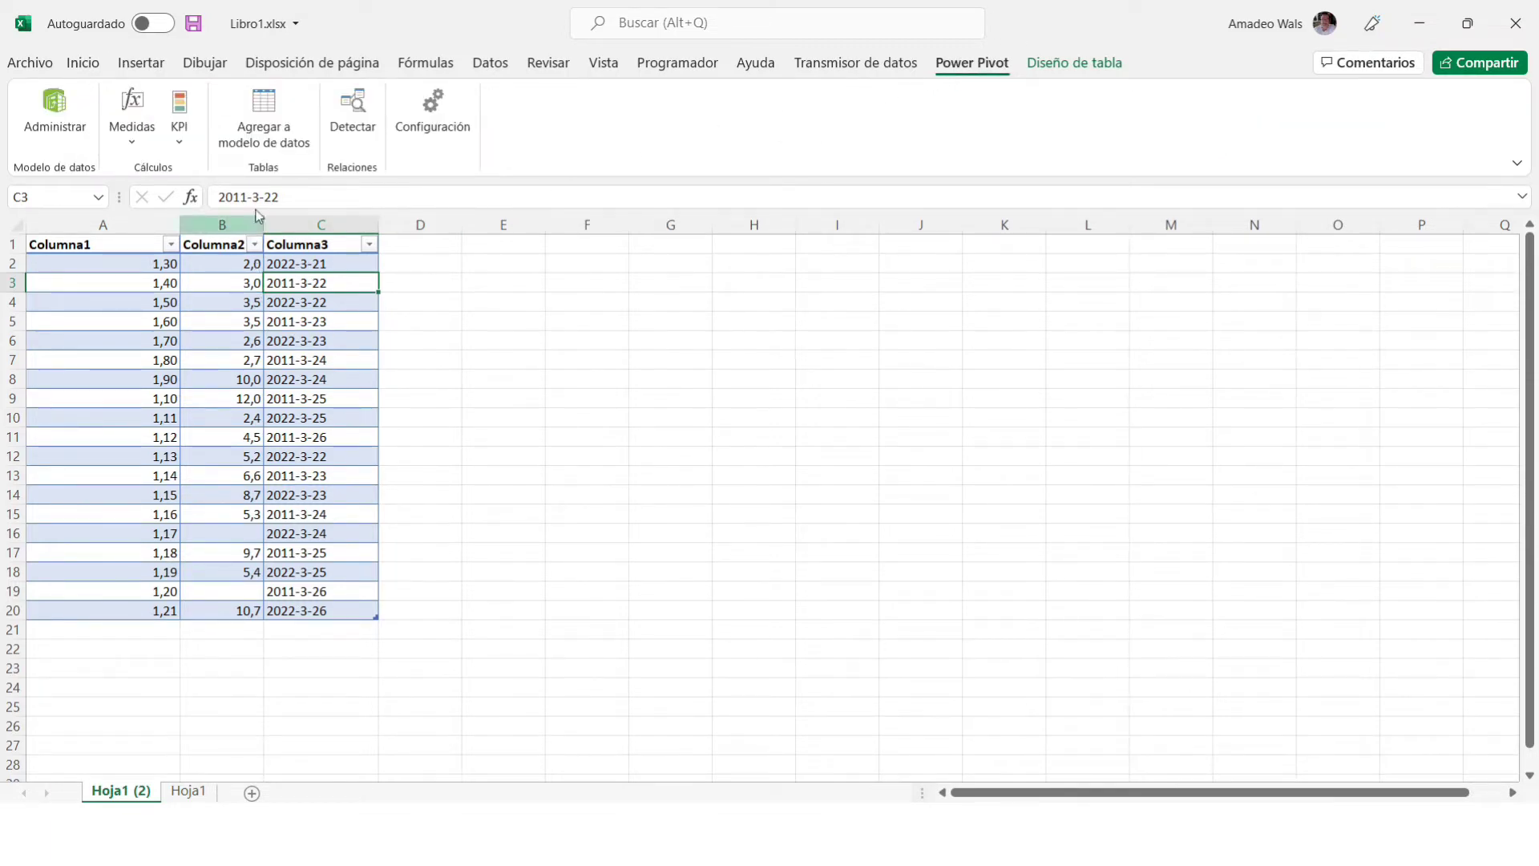
{"action": "left_click", "coordinate": [271, 102]}
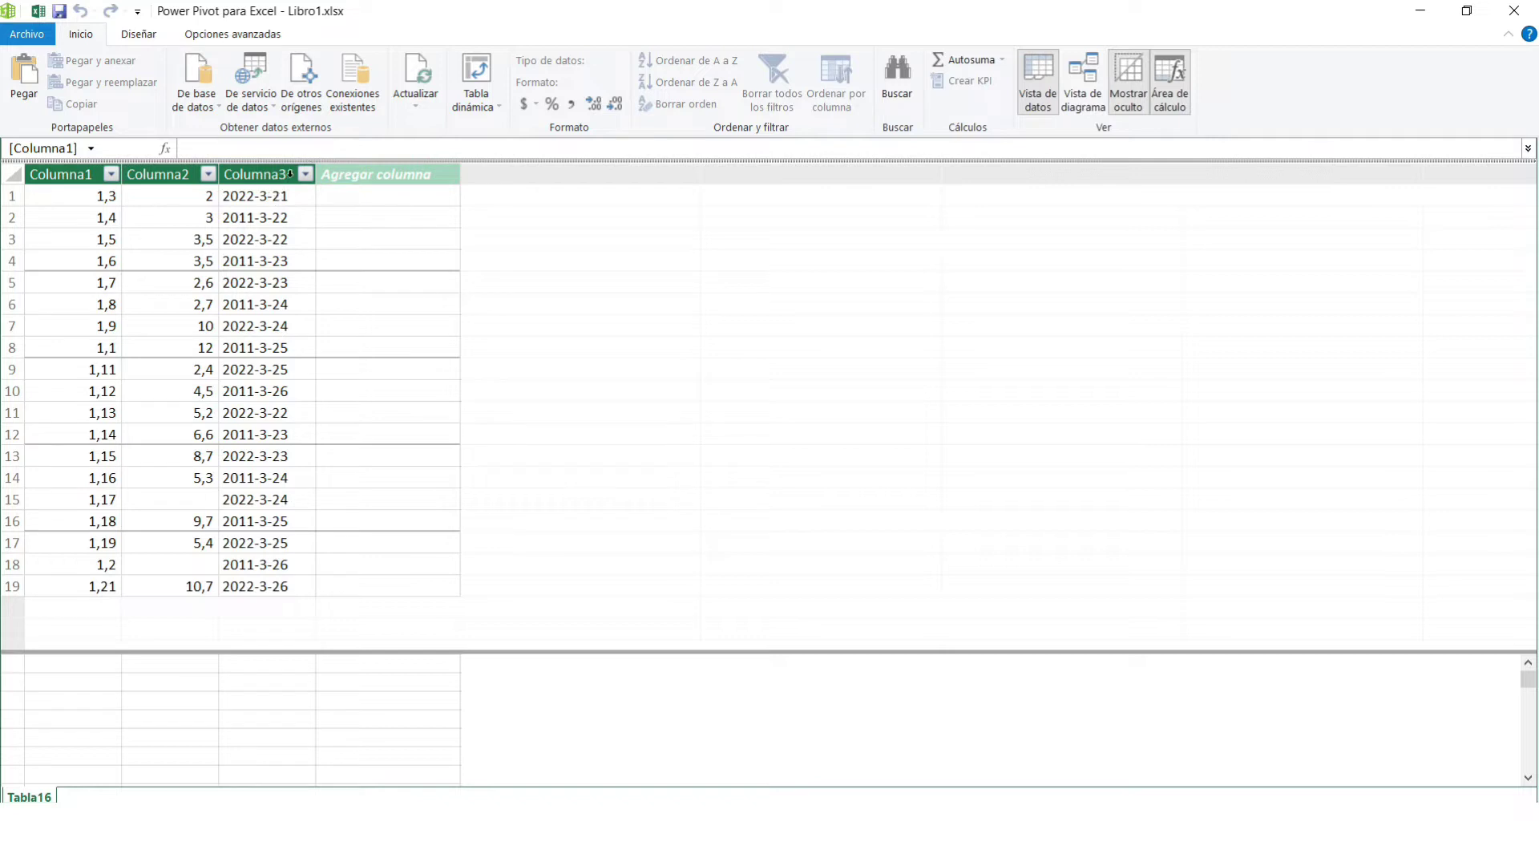
{"action": "left_click", "coordinate": [245, 173]}
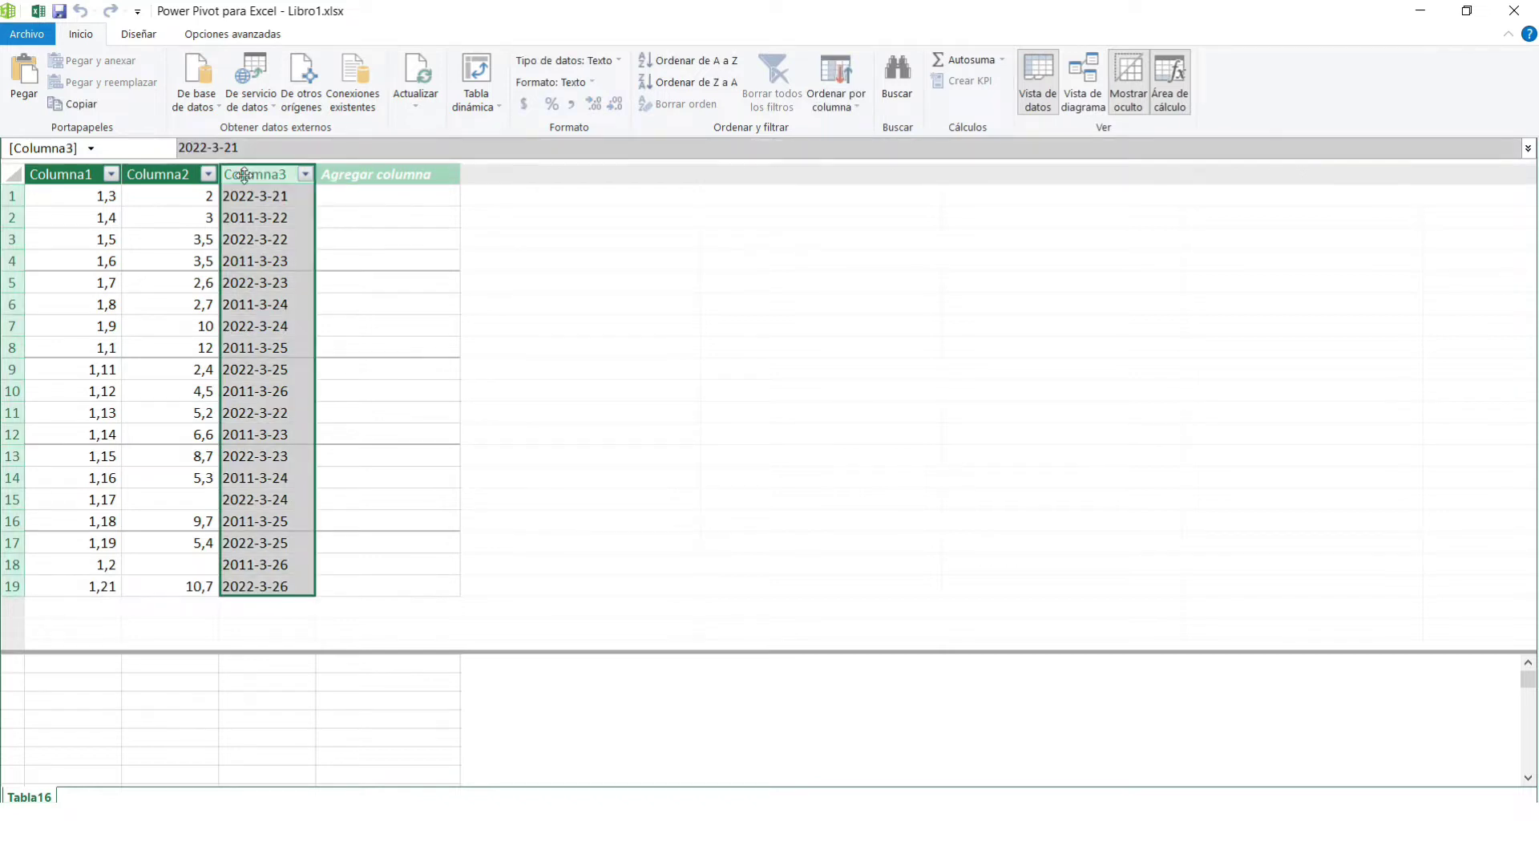
{"action": "left_click", "coordinate": [619, 61]}
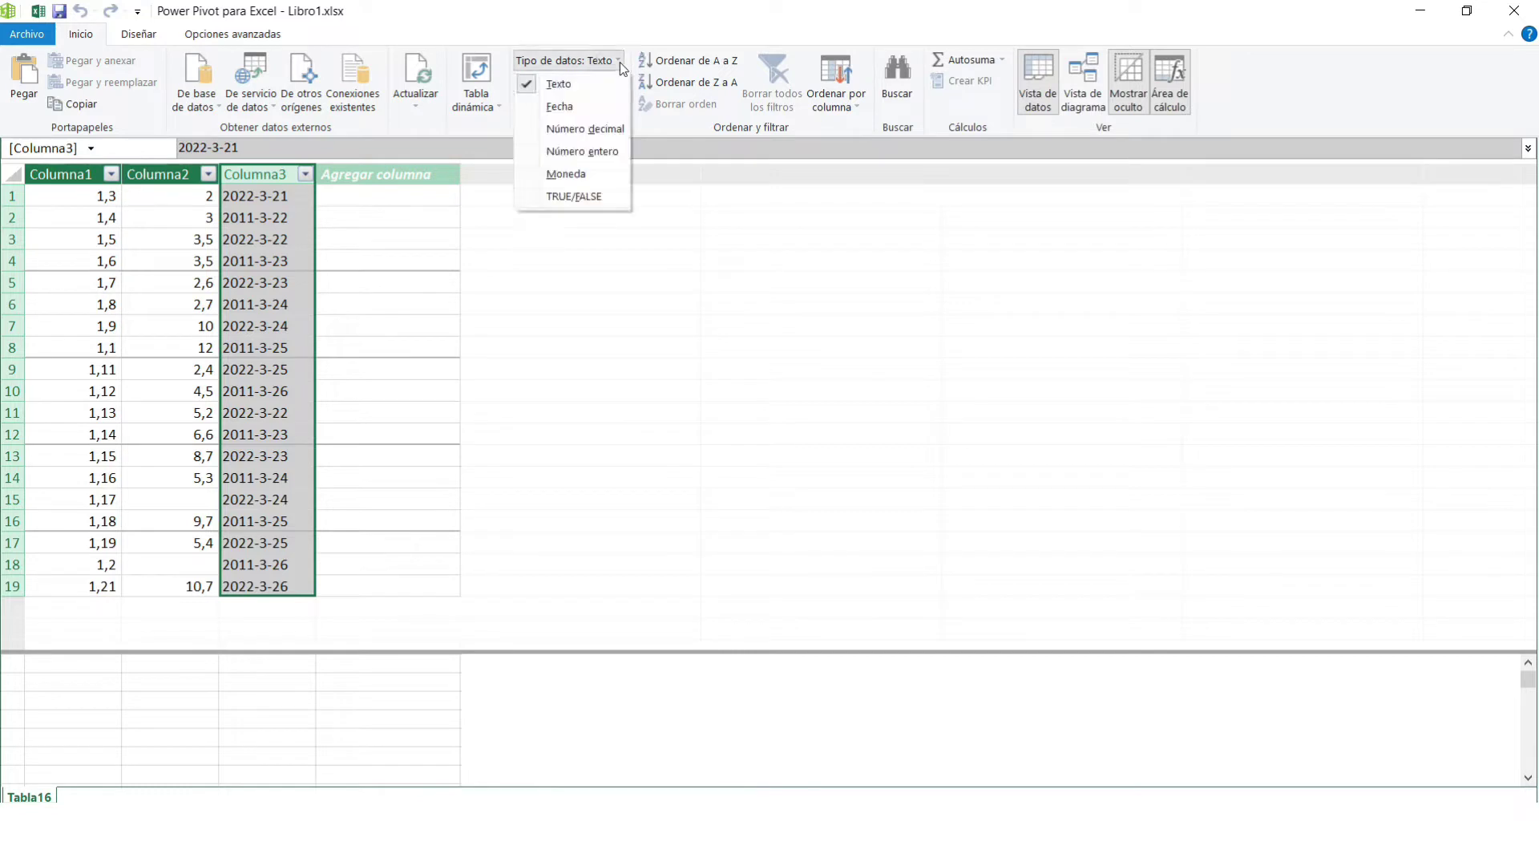
{"action": "left_click", "coordinate": [574, 106]}
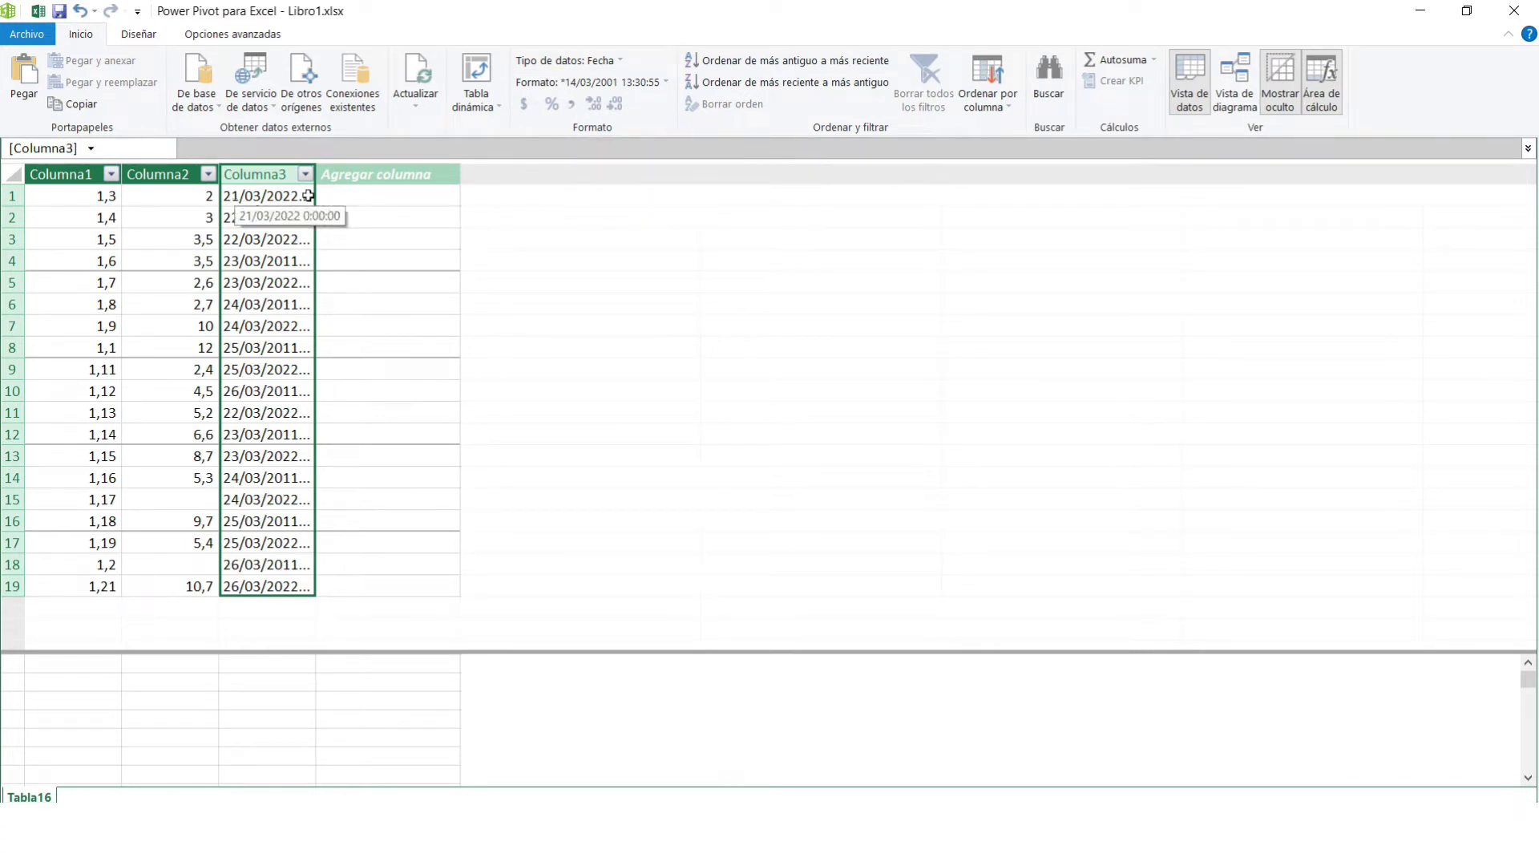
Apply the short date format 14/03/01 to Columna3 in Power Pivot and check one of its cells.
{"action": "left_click", "coordinate": [666, 82]}
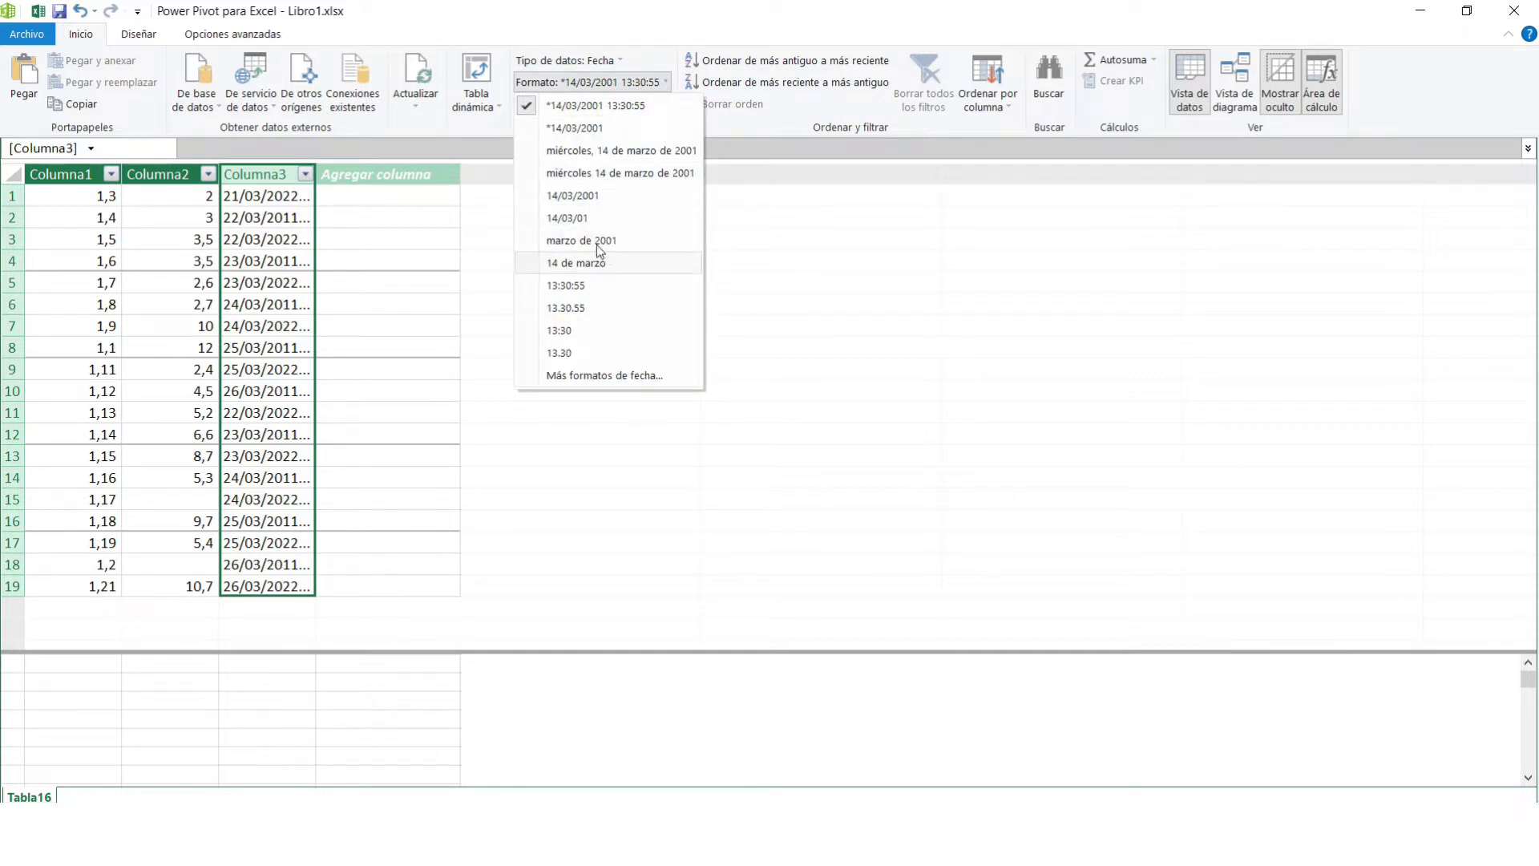
{"action": "left_click", "coordinate": [586, 219]}
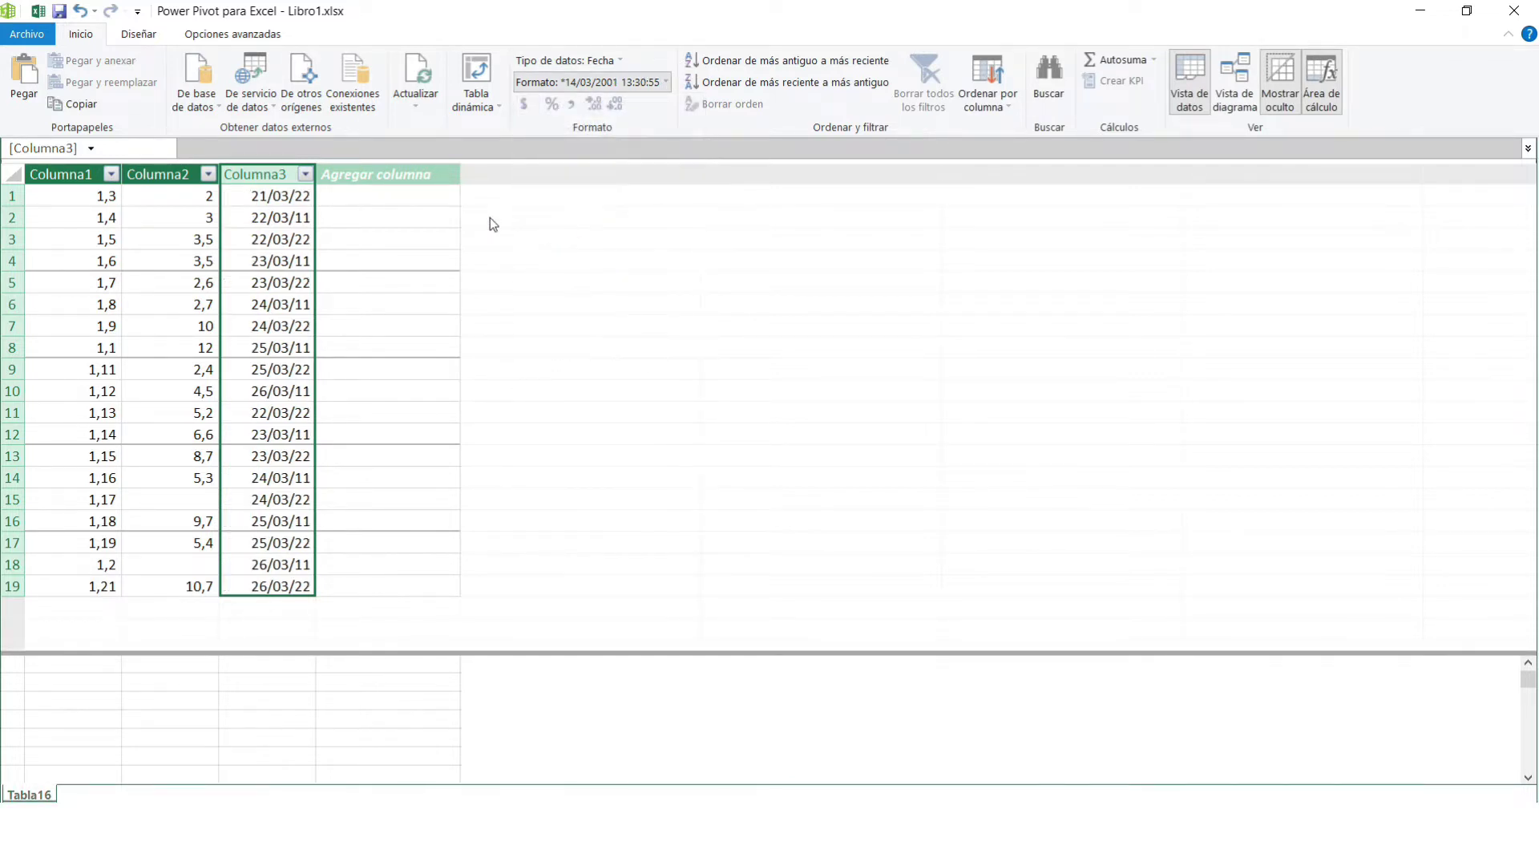
{"action": "left_click", "coordinate": [297, 261]}
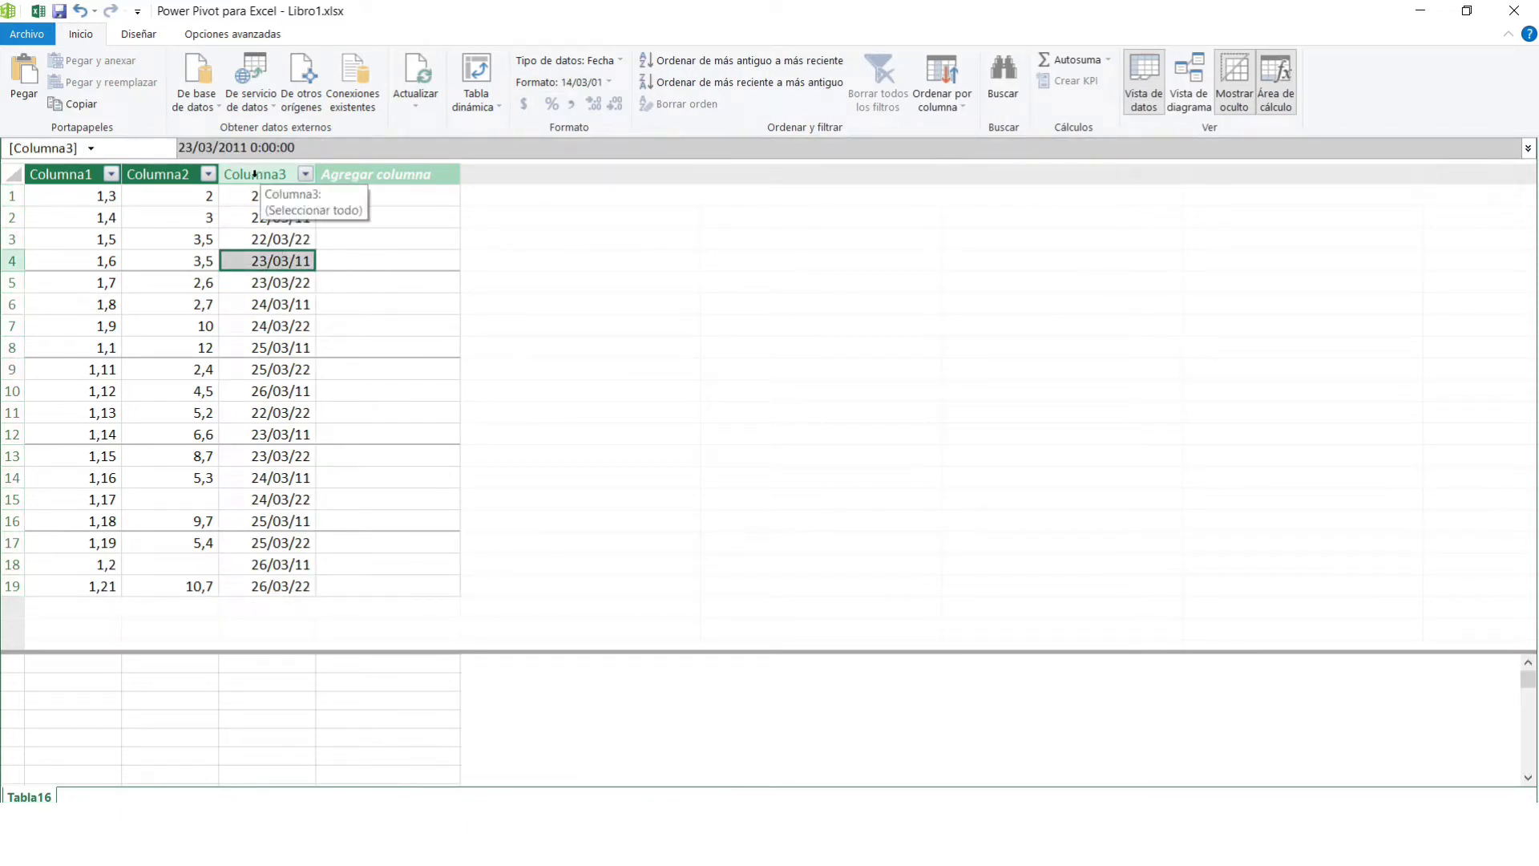
Try out the Número decimal data type on Columna3.
{"action": "left_click", "coordinate": [254, 173]}
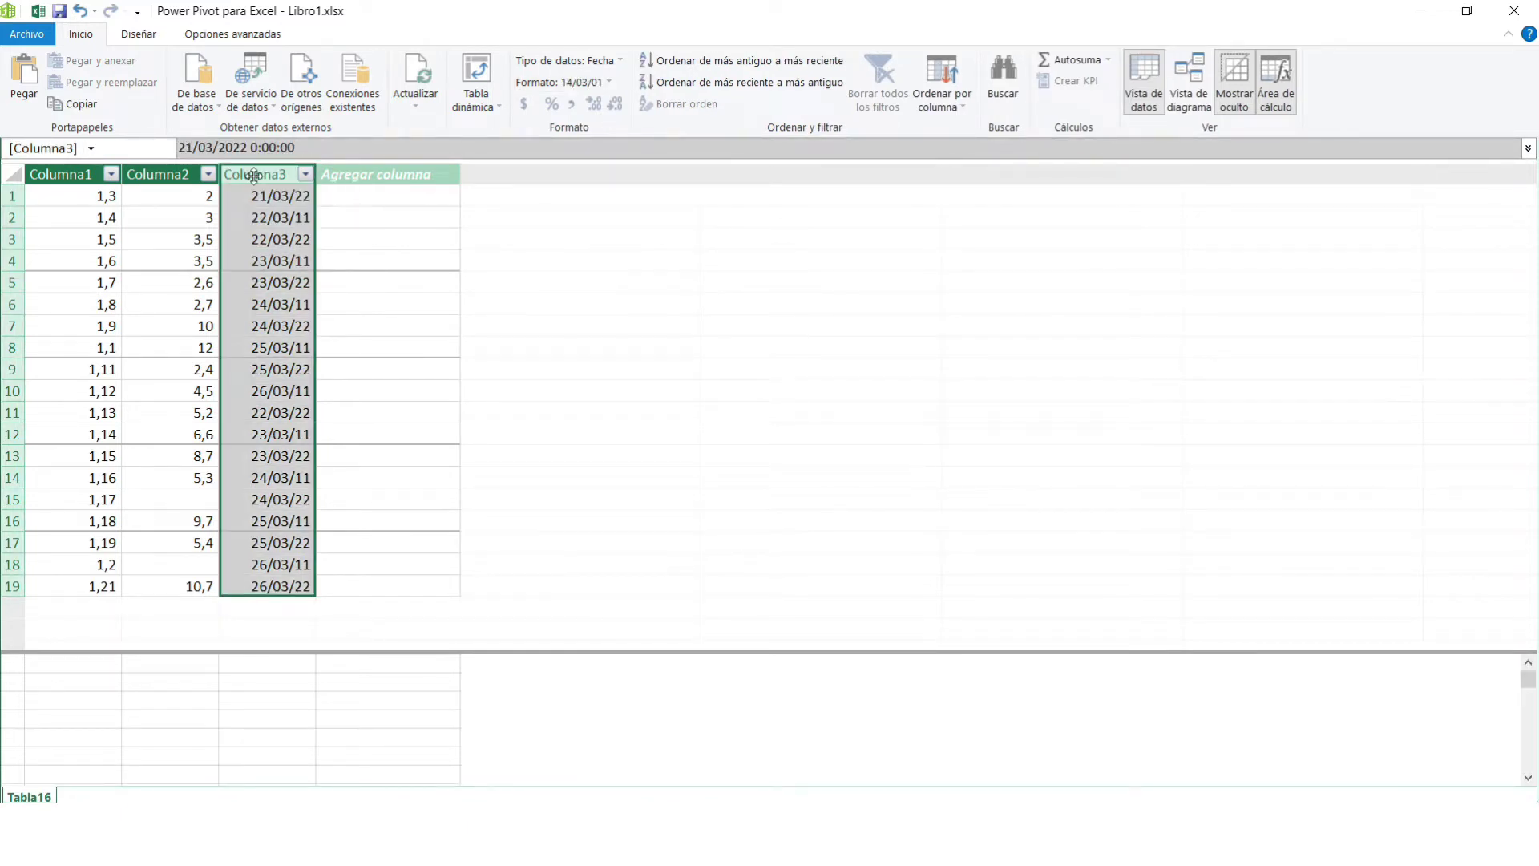
{"action": "left_click", "coordinate": [622, 61]}
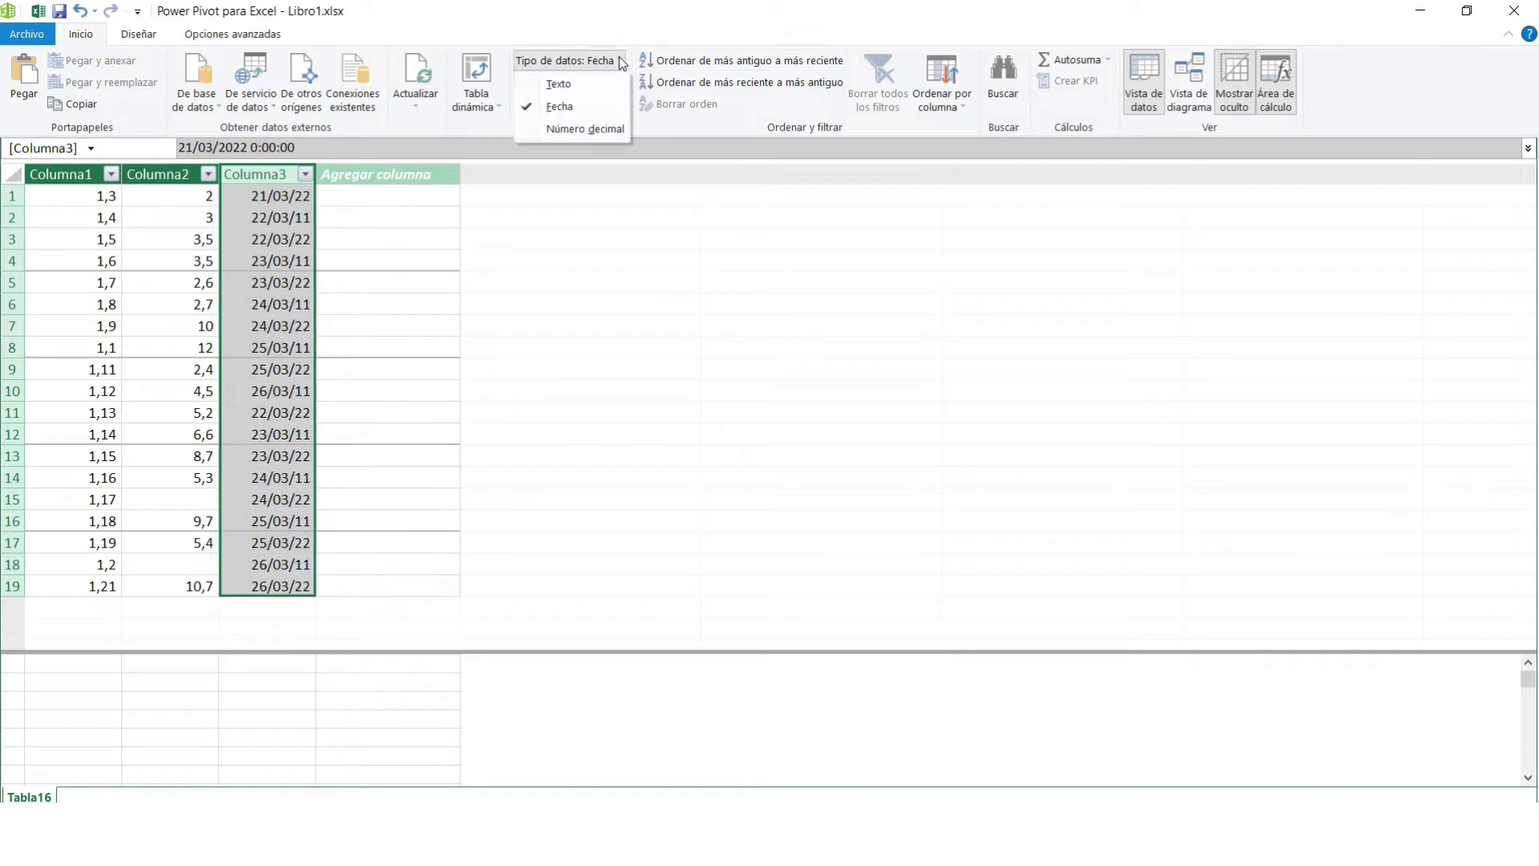
{"action": "left_click", "coordinate": [604, 130]}
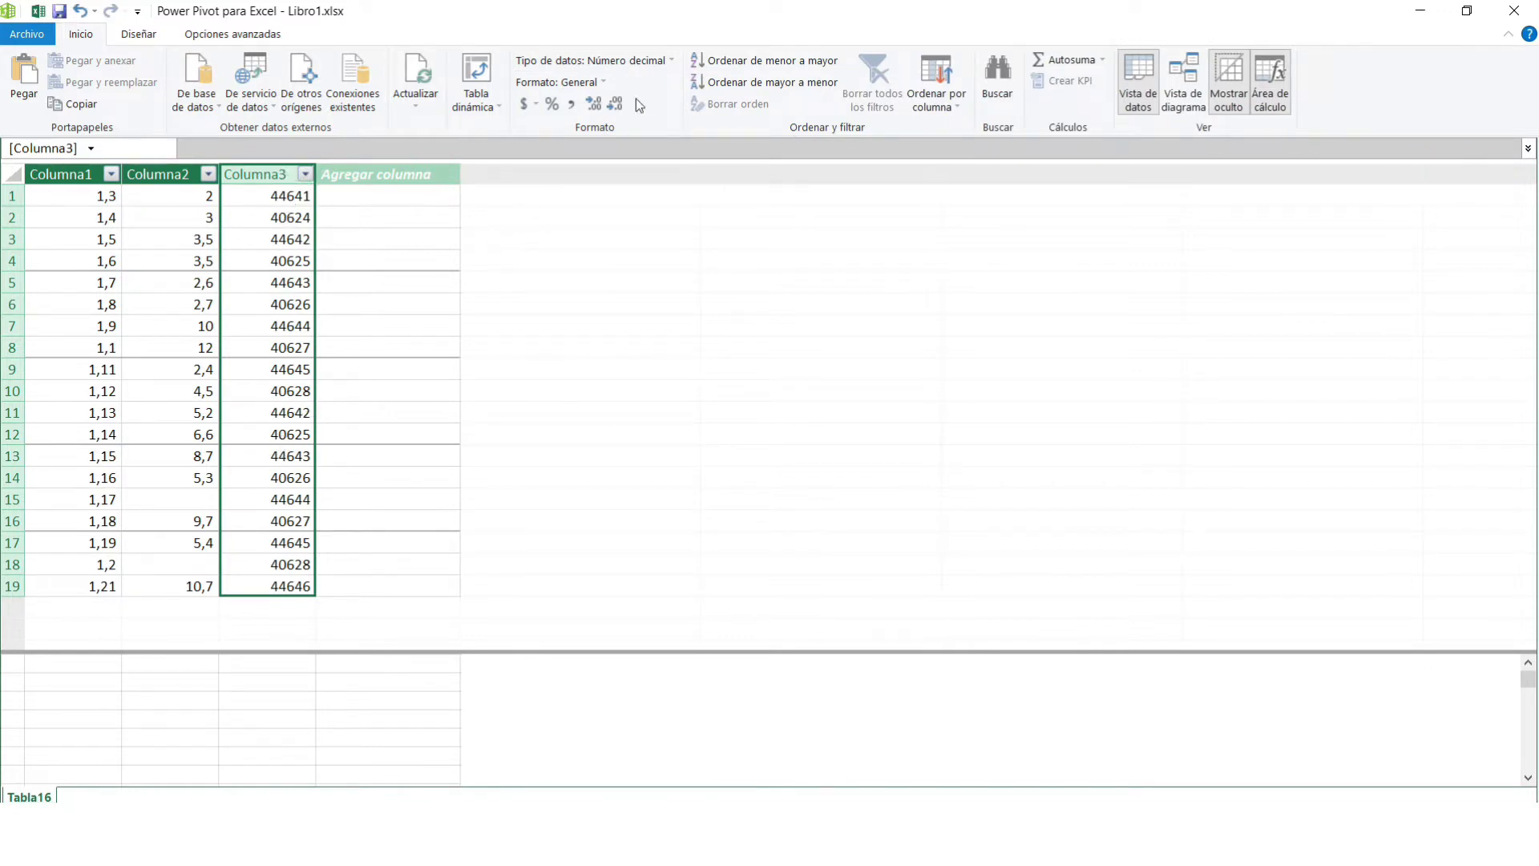
Change Columna3's data type back to Fecha, accepting the conversion, and apply the 14/03/01 format.
{"action": "left_click", "coordinate": [667, 60]}
{"action": "left_click", "coordinate": [571, 108]}
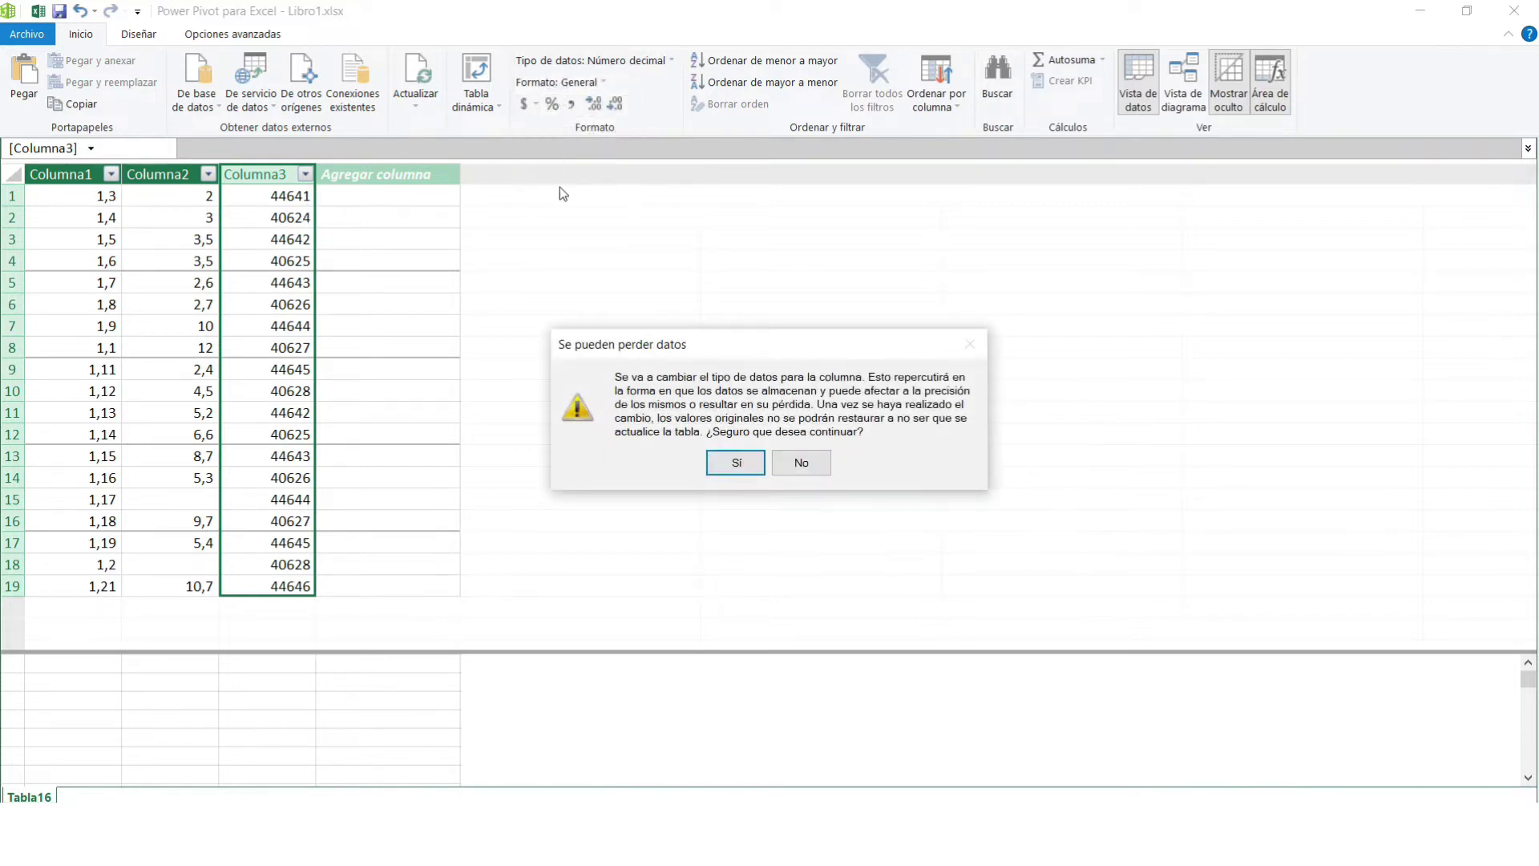
{"action": "left_click", "coordinate": [735, 465]}
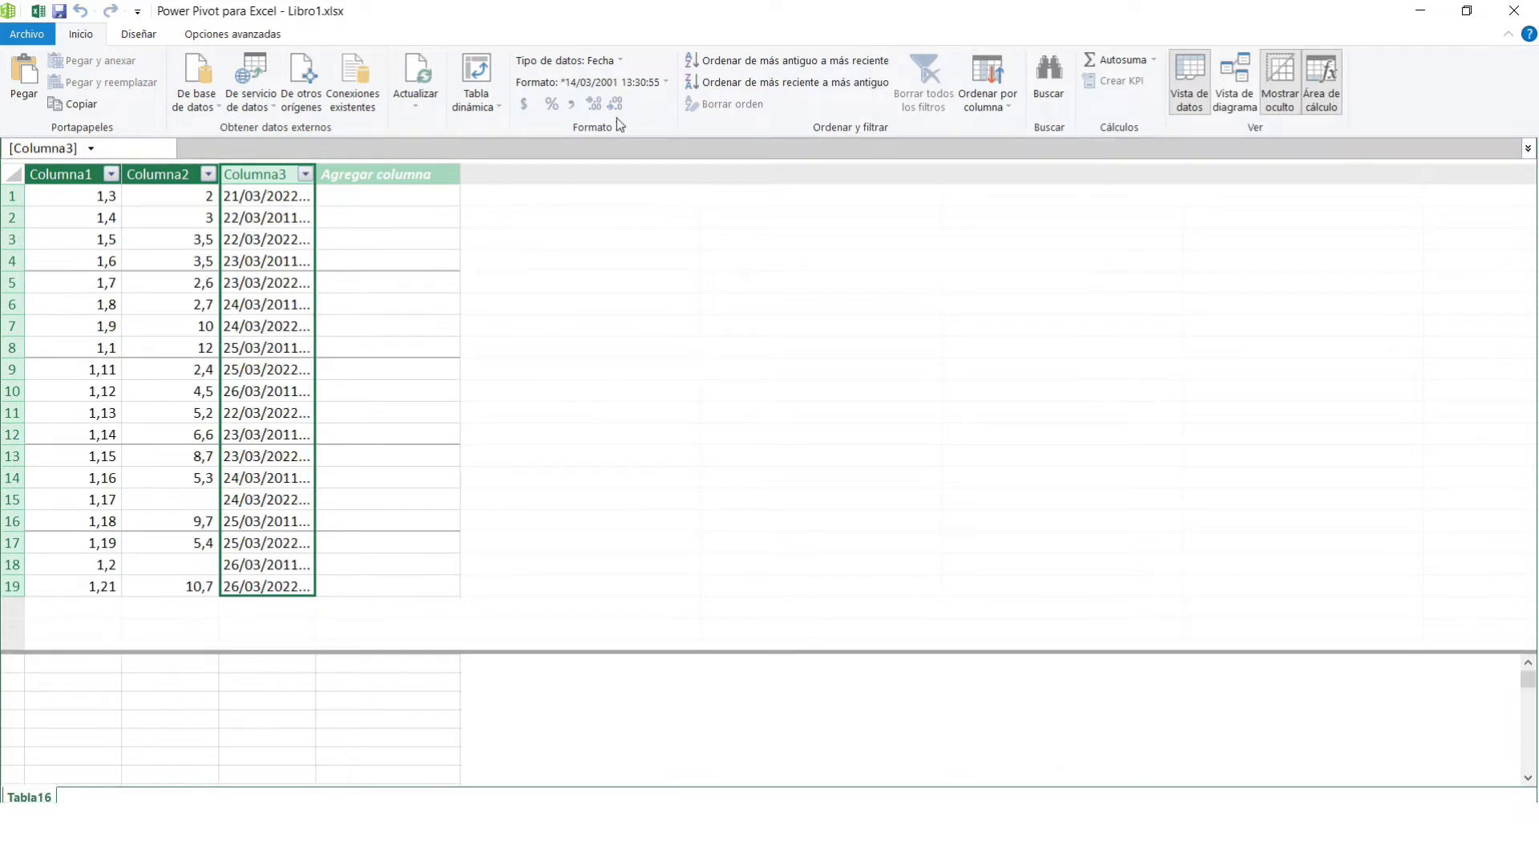
{"action": "left_click", "coordinate": [648, 83]}
{"action": "left_click", "coordinate": [638, 221]}
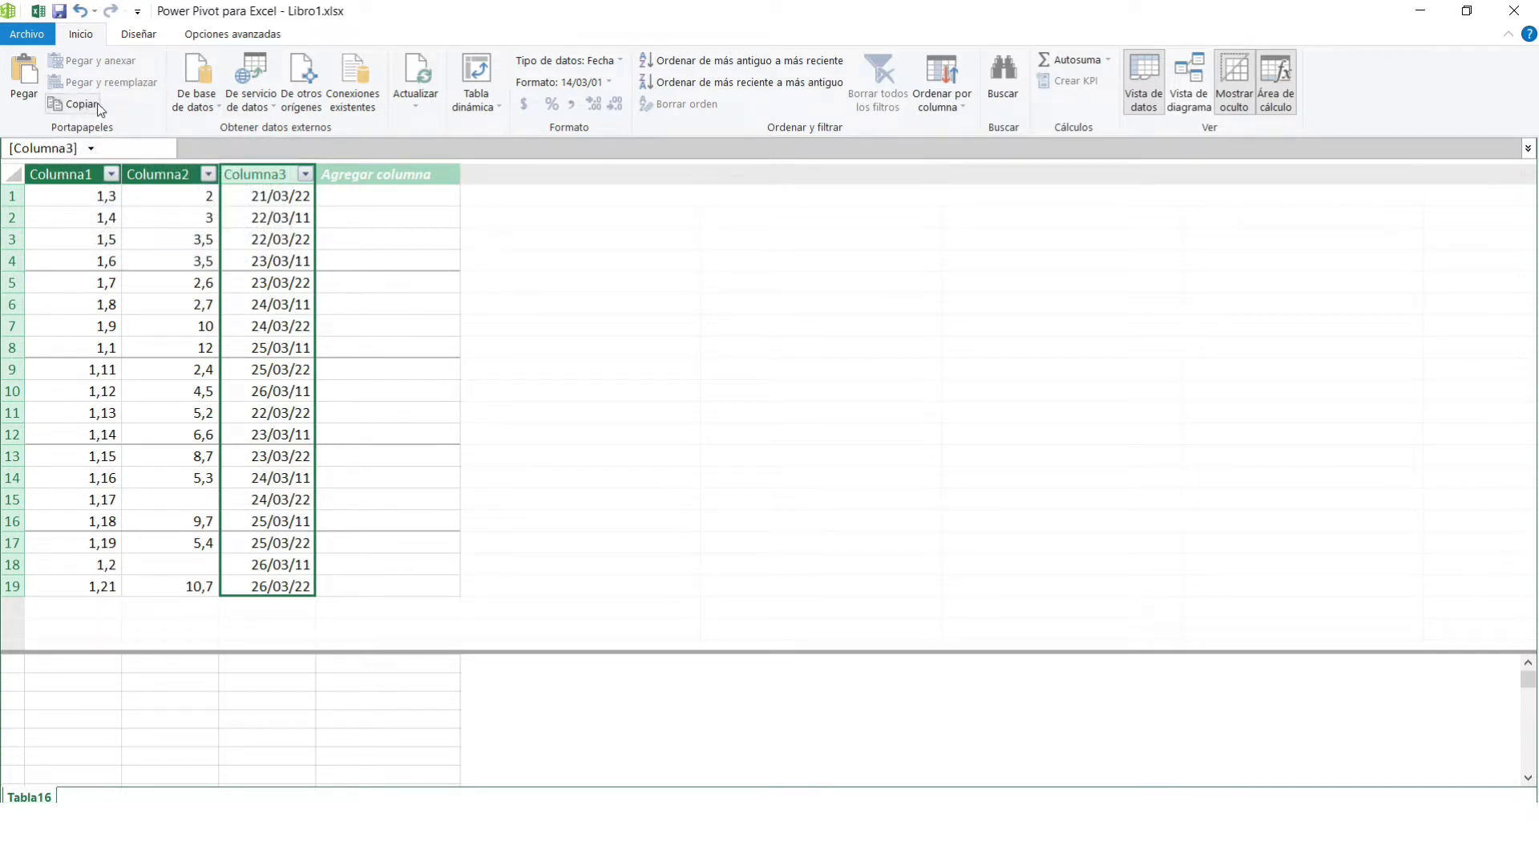
Return to the Excel workbook and paste the copied Columna3 dates into Hoja1 (2) from cell D1, keeping the source formatting.
{"action": "left_click", "coordinate": [1514, 11]}
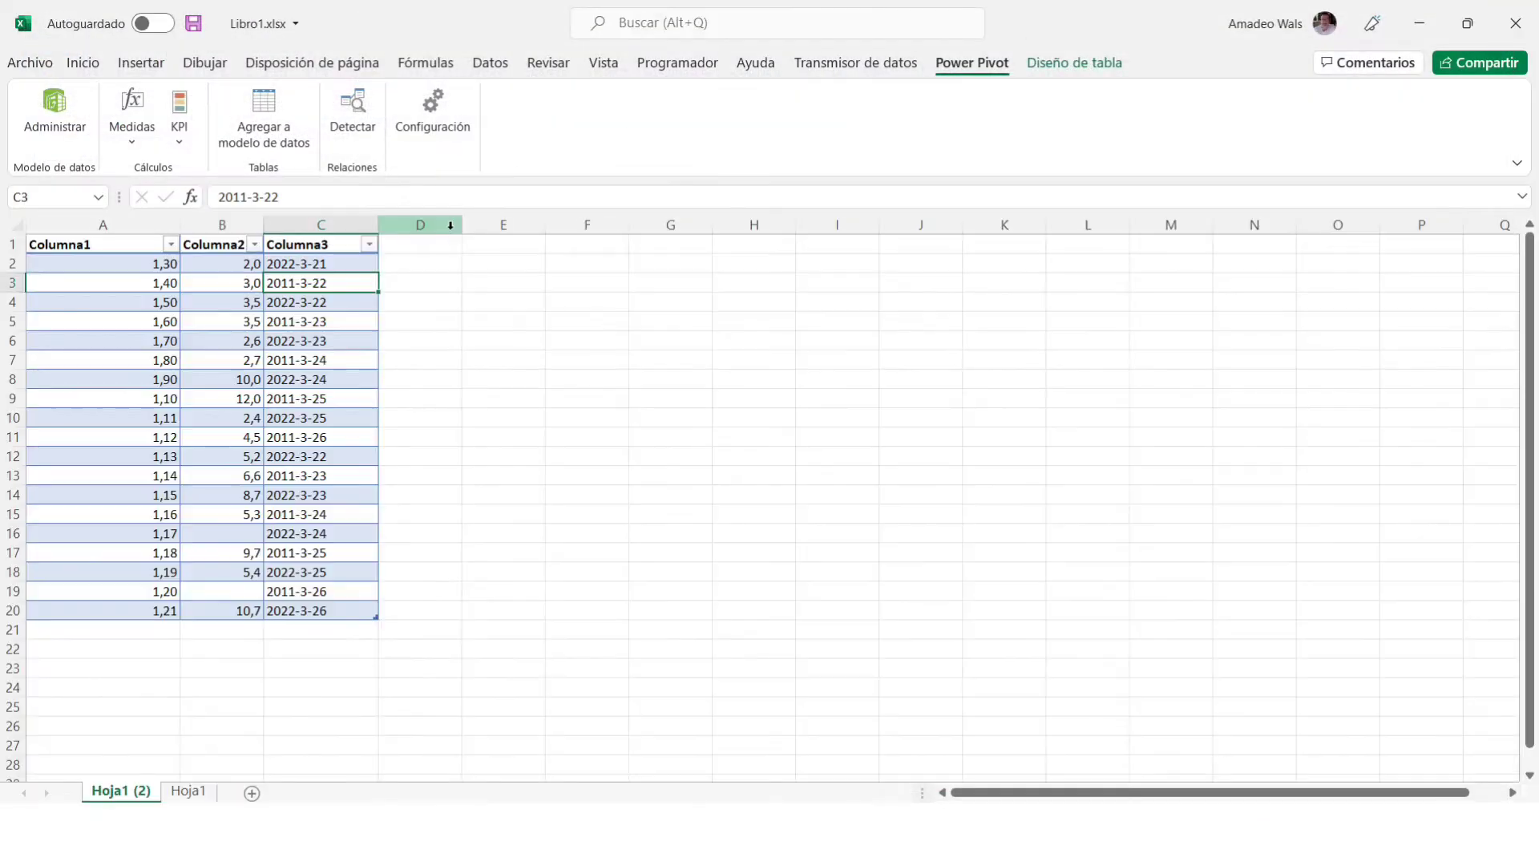
{"action": "left_click", "coordinate": [416, 243]}
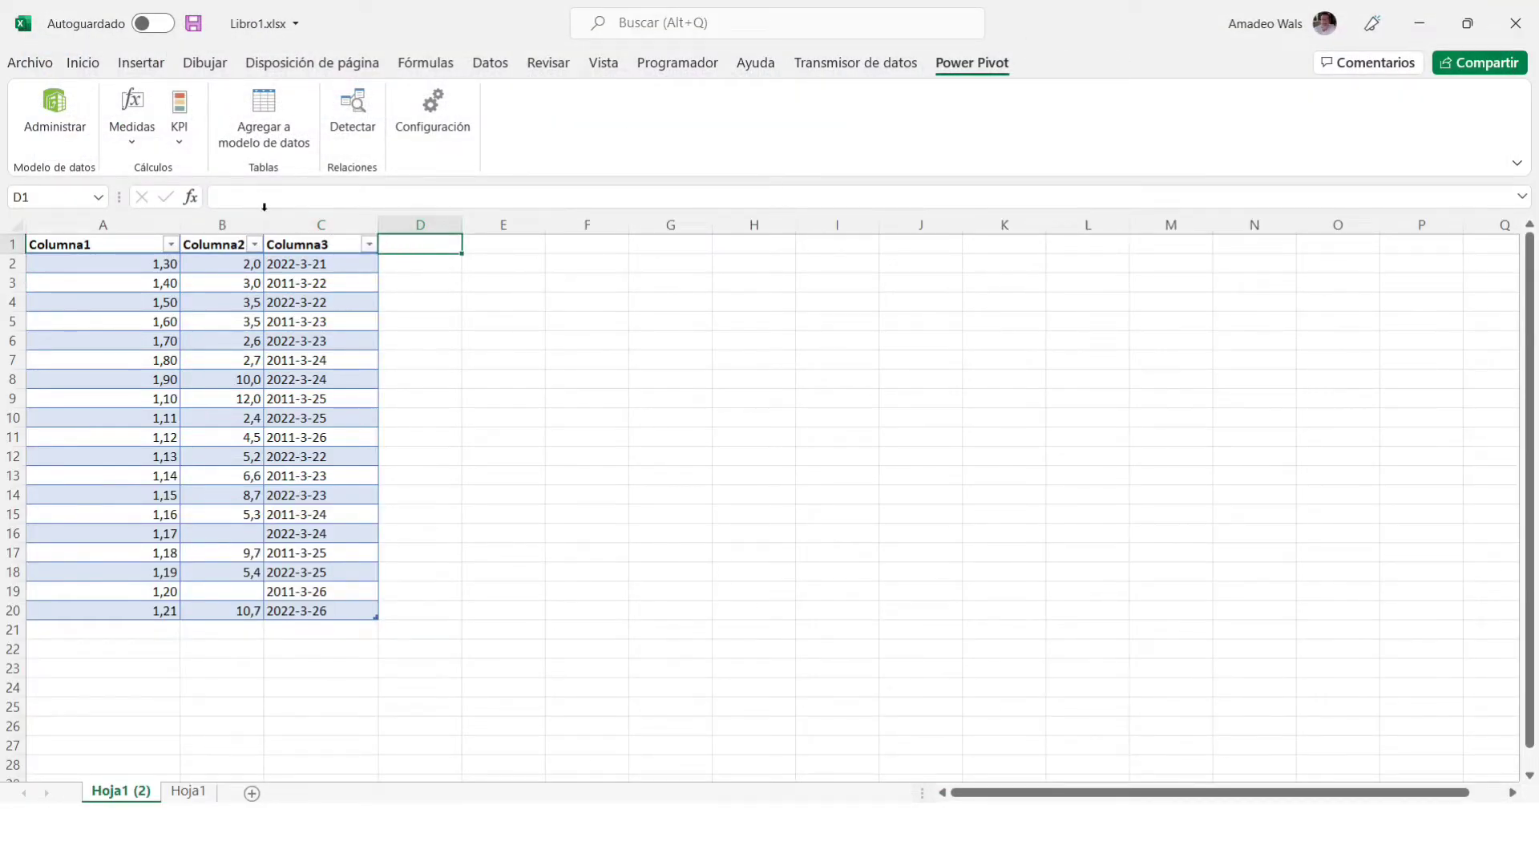
{"action": "left_click", "coordinate": [85, 64]}
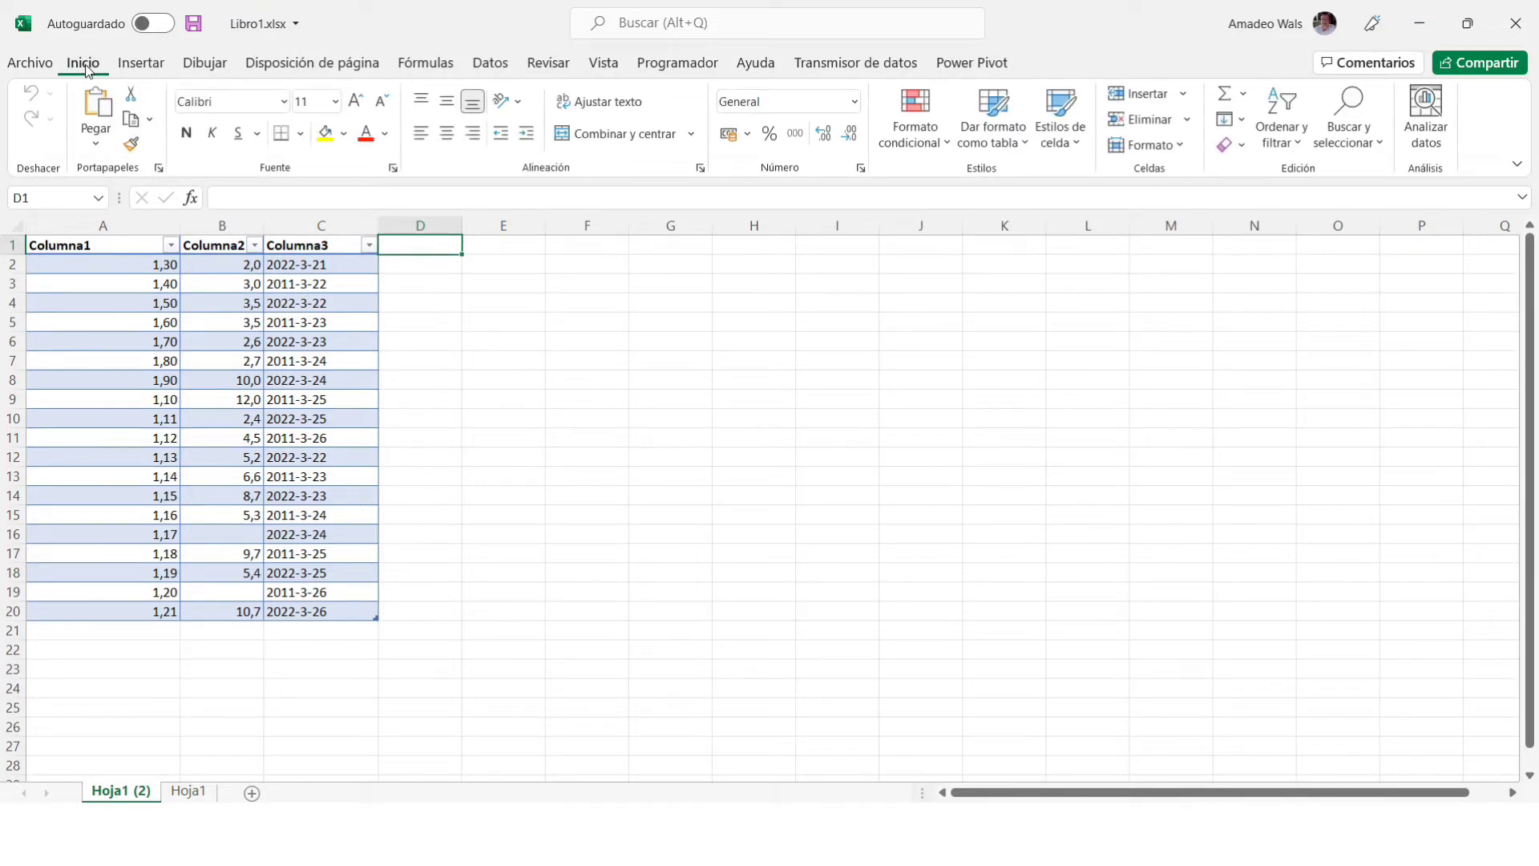
{"action": "left_click", "coordinate": [96, 134]}
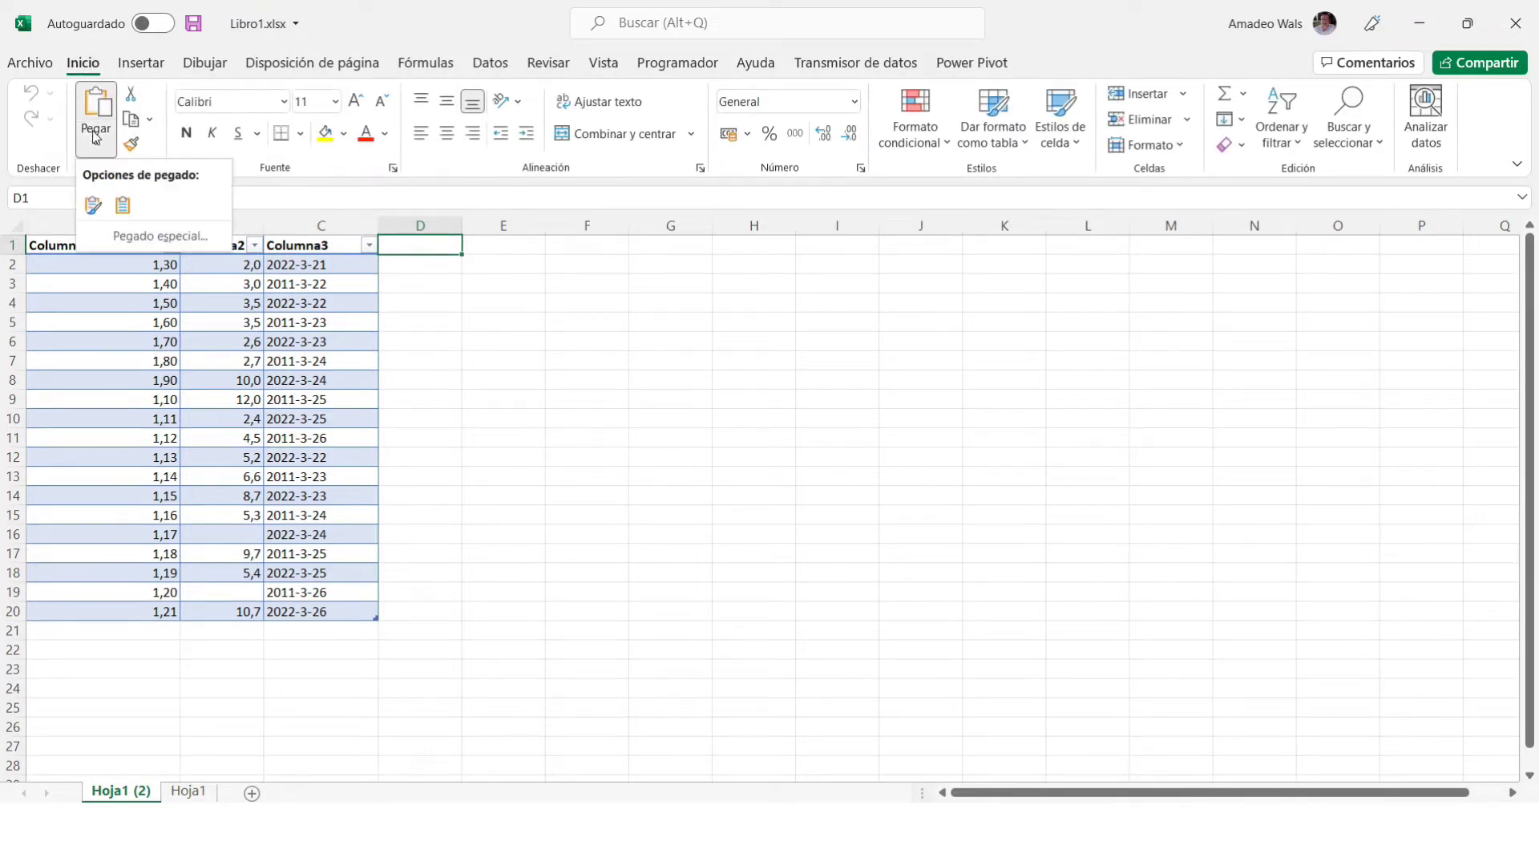
{"action": "left_click", "coordinate": [93, 205]}
{"action": "left_click", "coordinate": [502, 286]}
{"action": "left_click", "coordinate": [427, 312]}
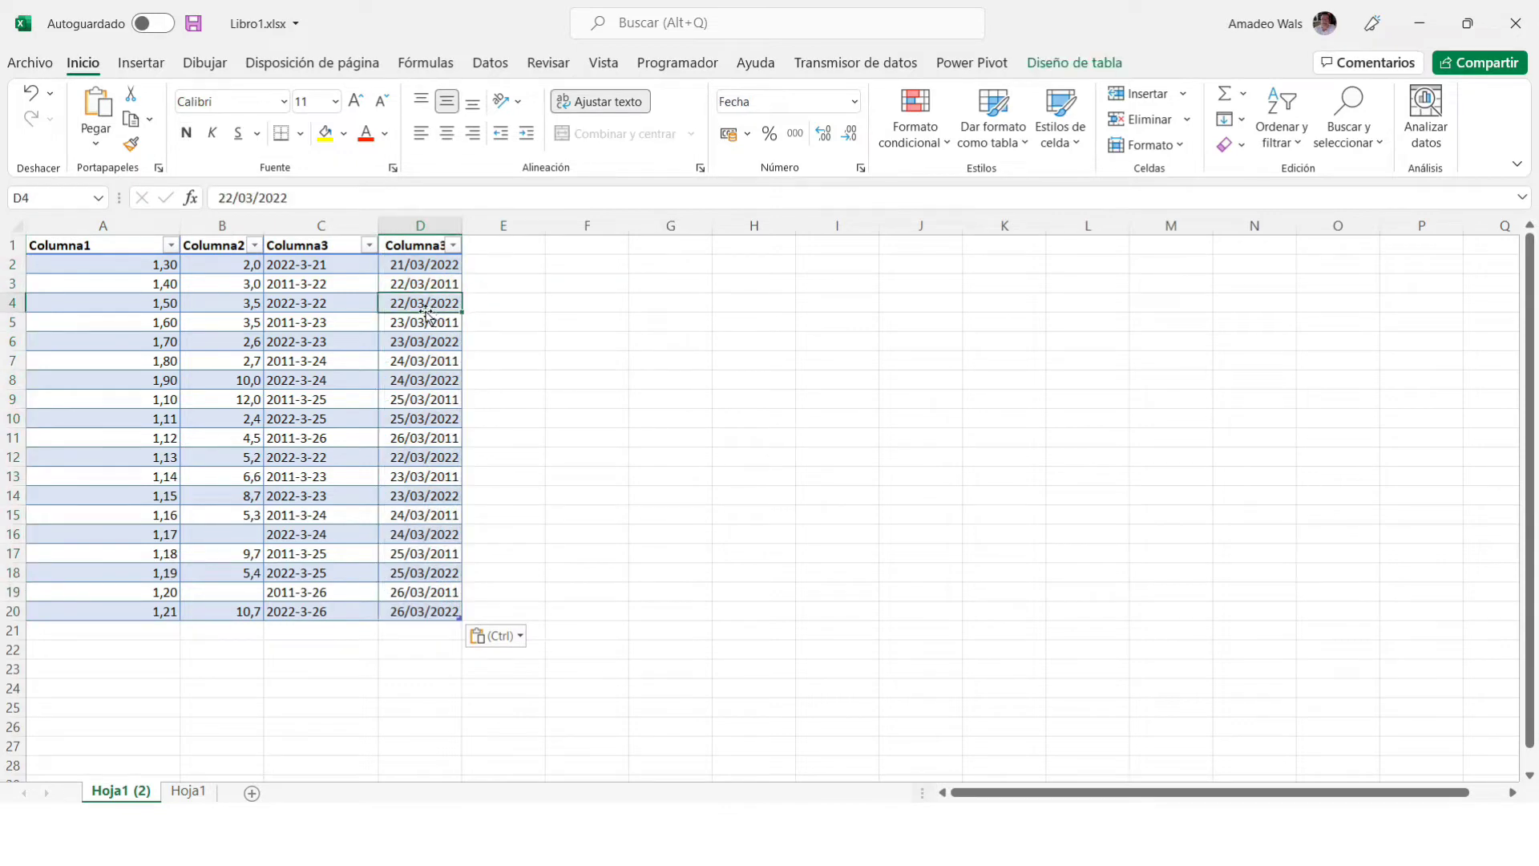
Try out the Número format on column D and check one of its cells.
{"action": "left_click", "coordinate": [417, 225]}
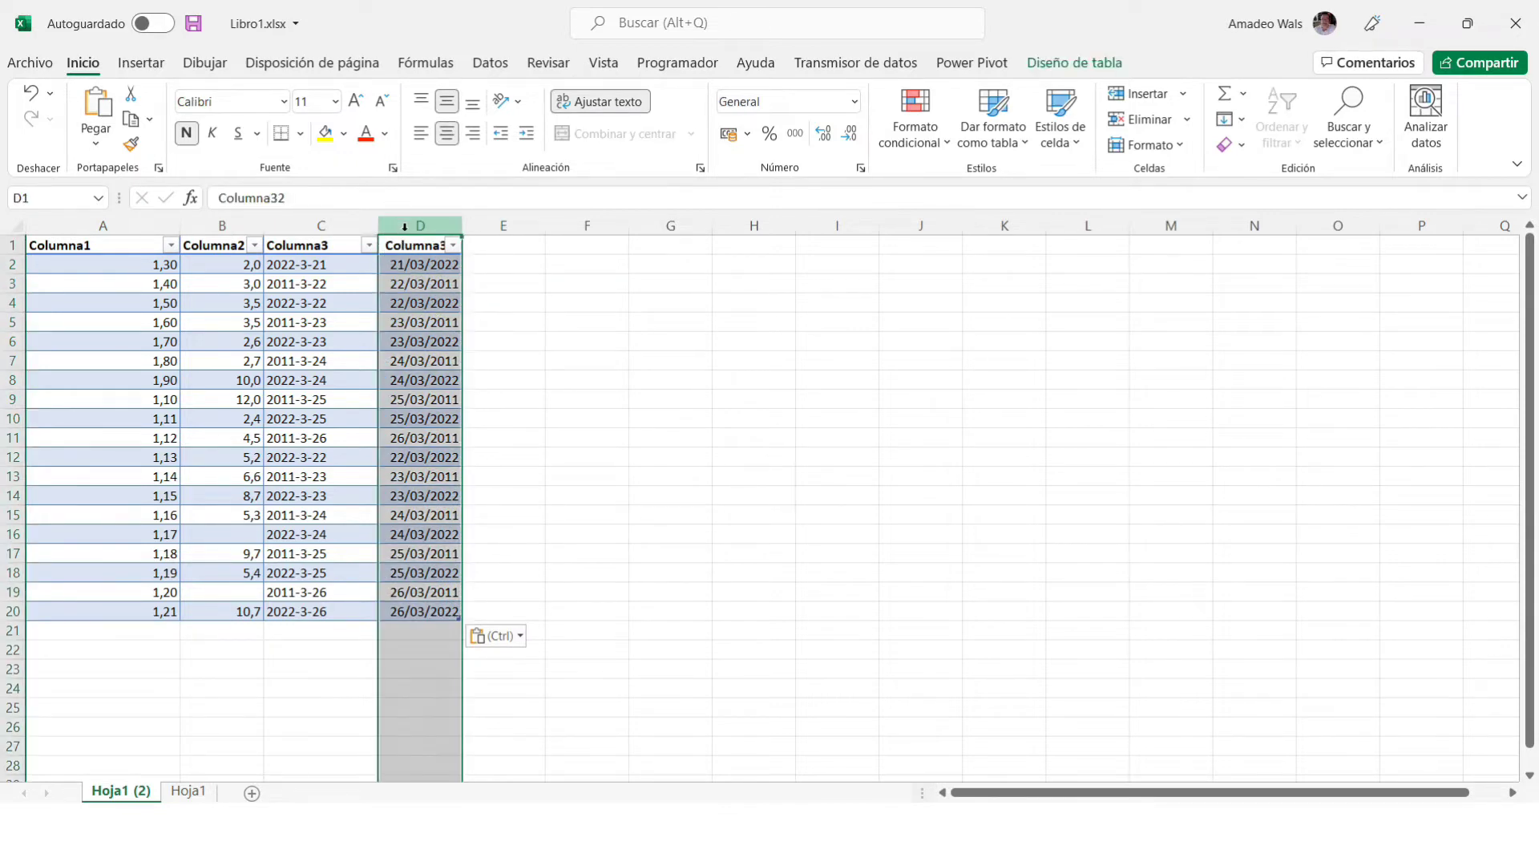
{"action": "left_click", "coordinate": [854, 102]}
{"action": "left_click", "coordinate": [834, 190]}
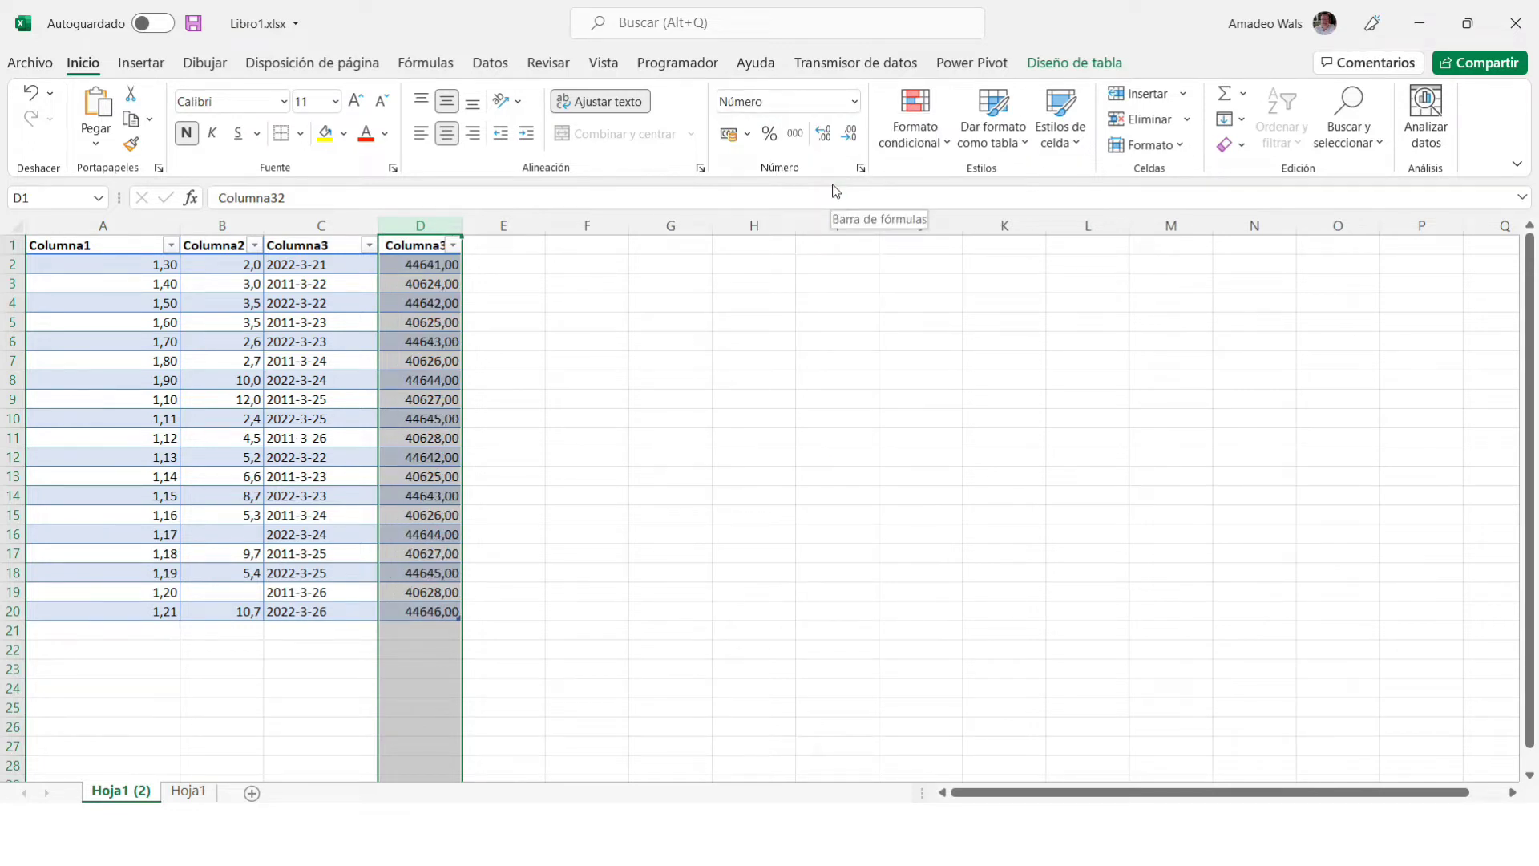
{"action": "left_click", "coordinate": [423, 381]}
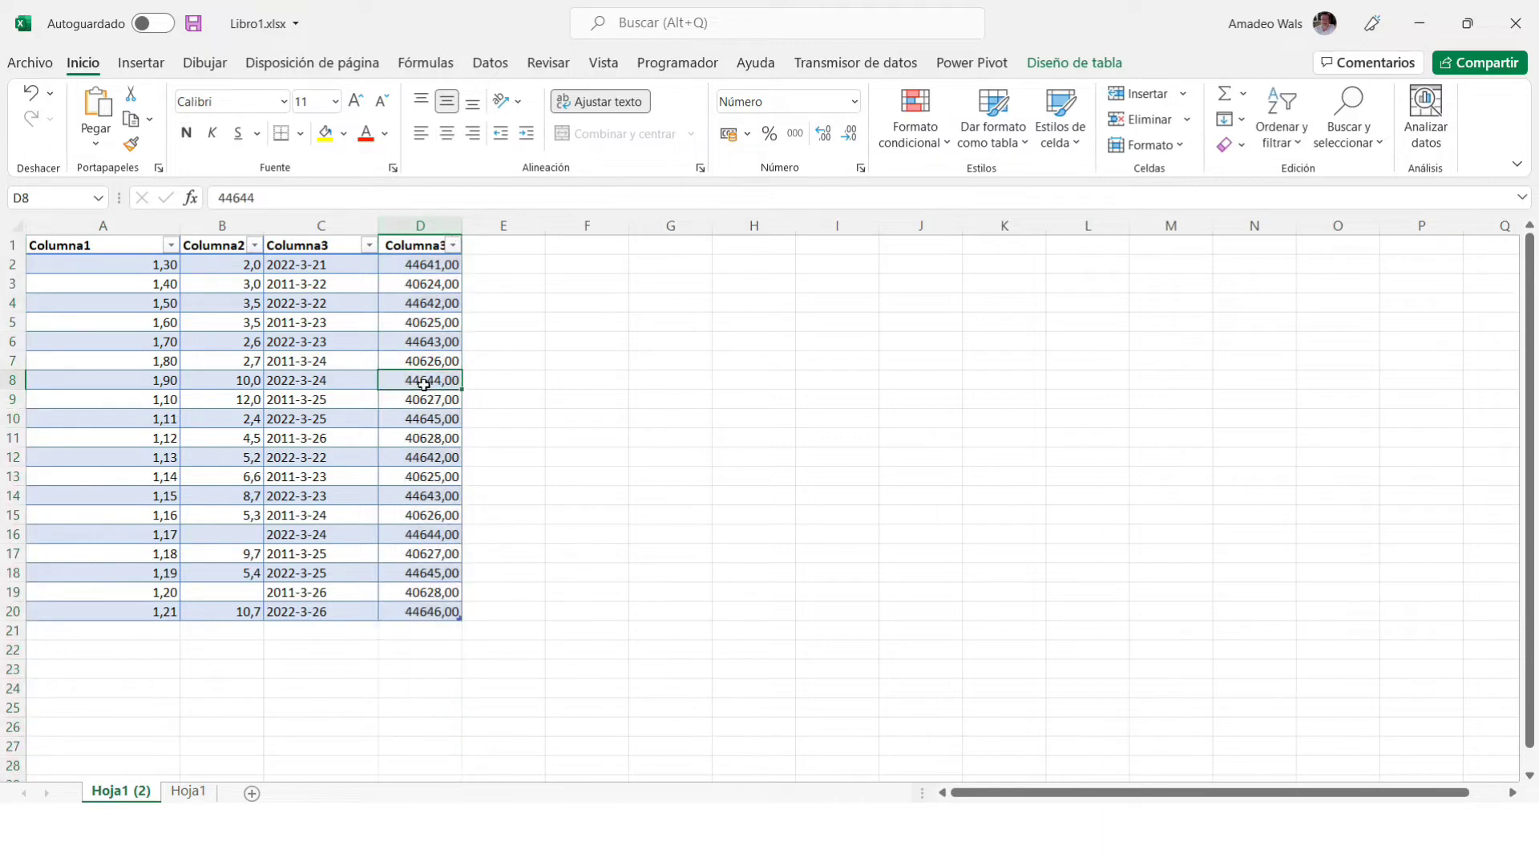
Apply the Fecha corta format to the whole of column D.
{"action": "left_click", "coordinate": [412, 235]}
{"action": "left_click", "coordinate": [854, 102]}
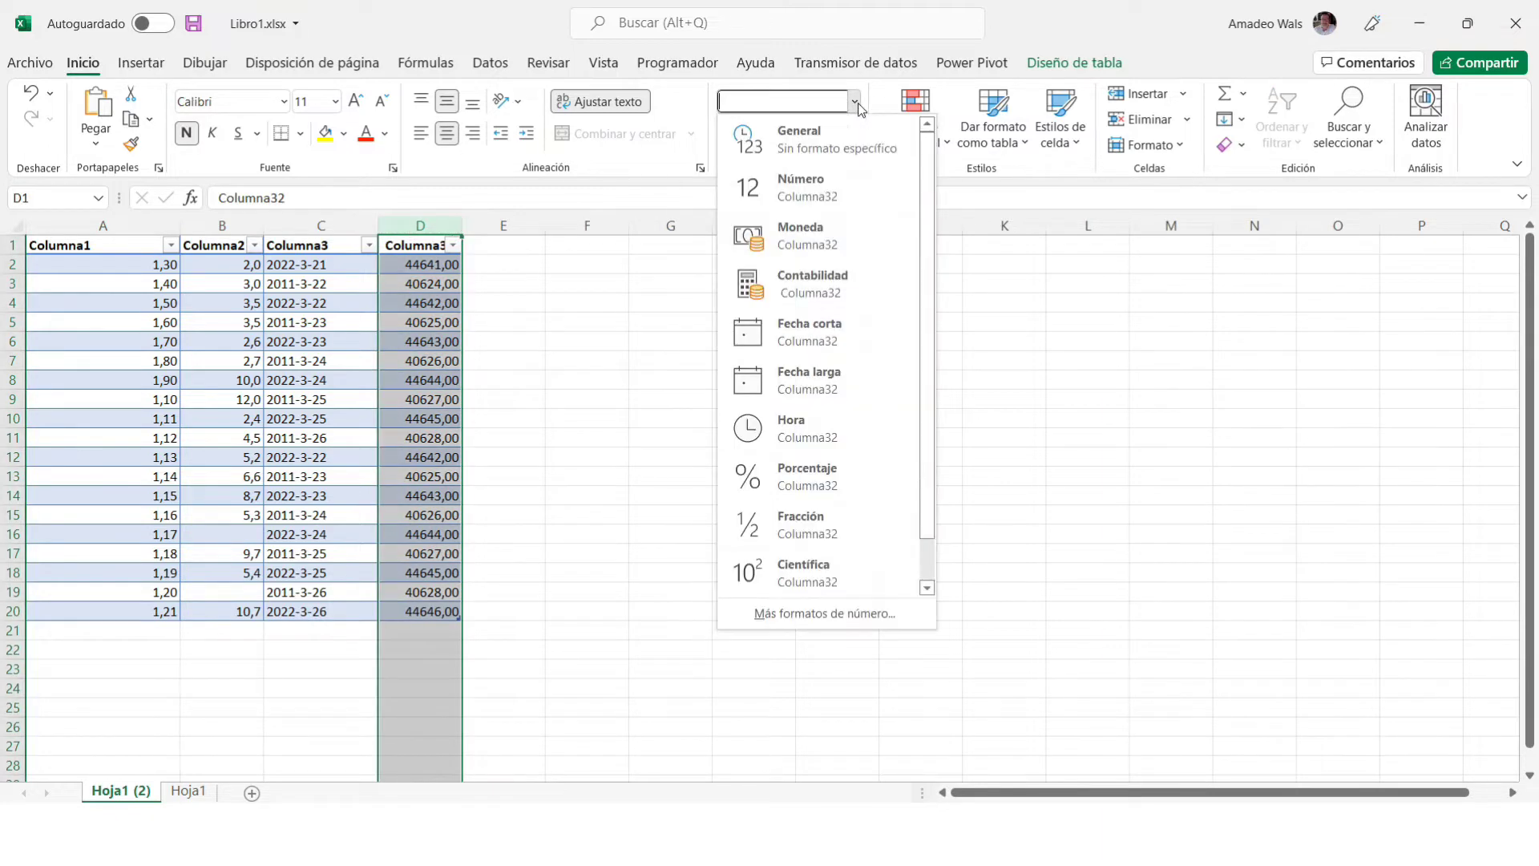
{"action": "left_click", "coordinate": [828, 324]}
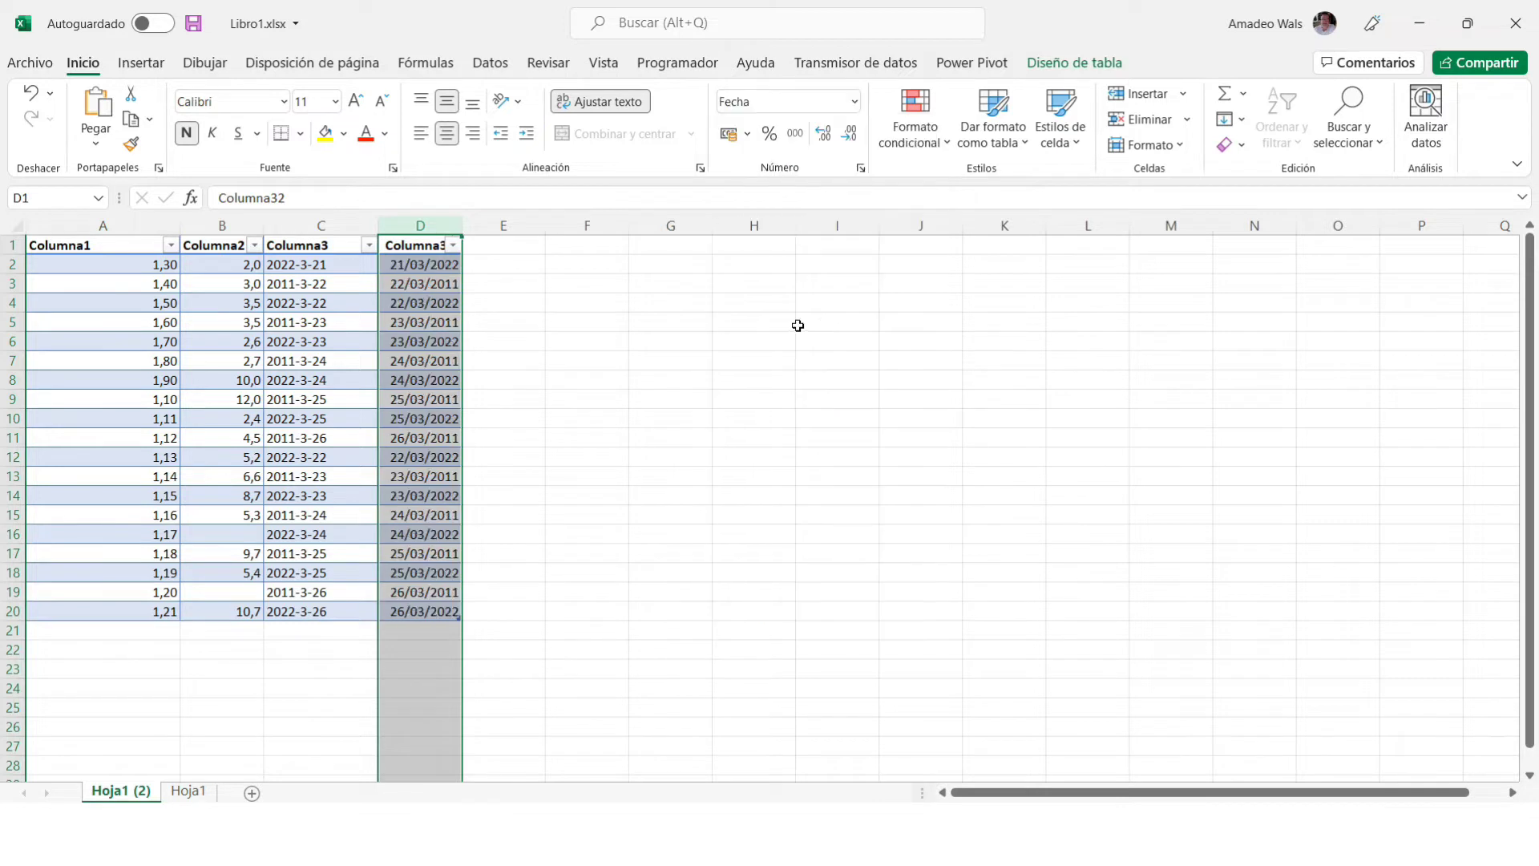
{"action": "left_click", "coordinate": [791, 325]}
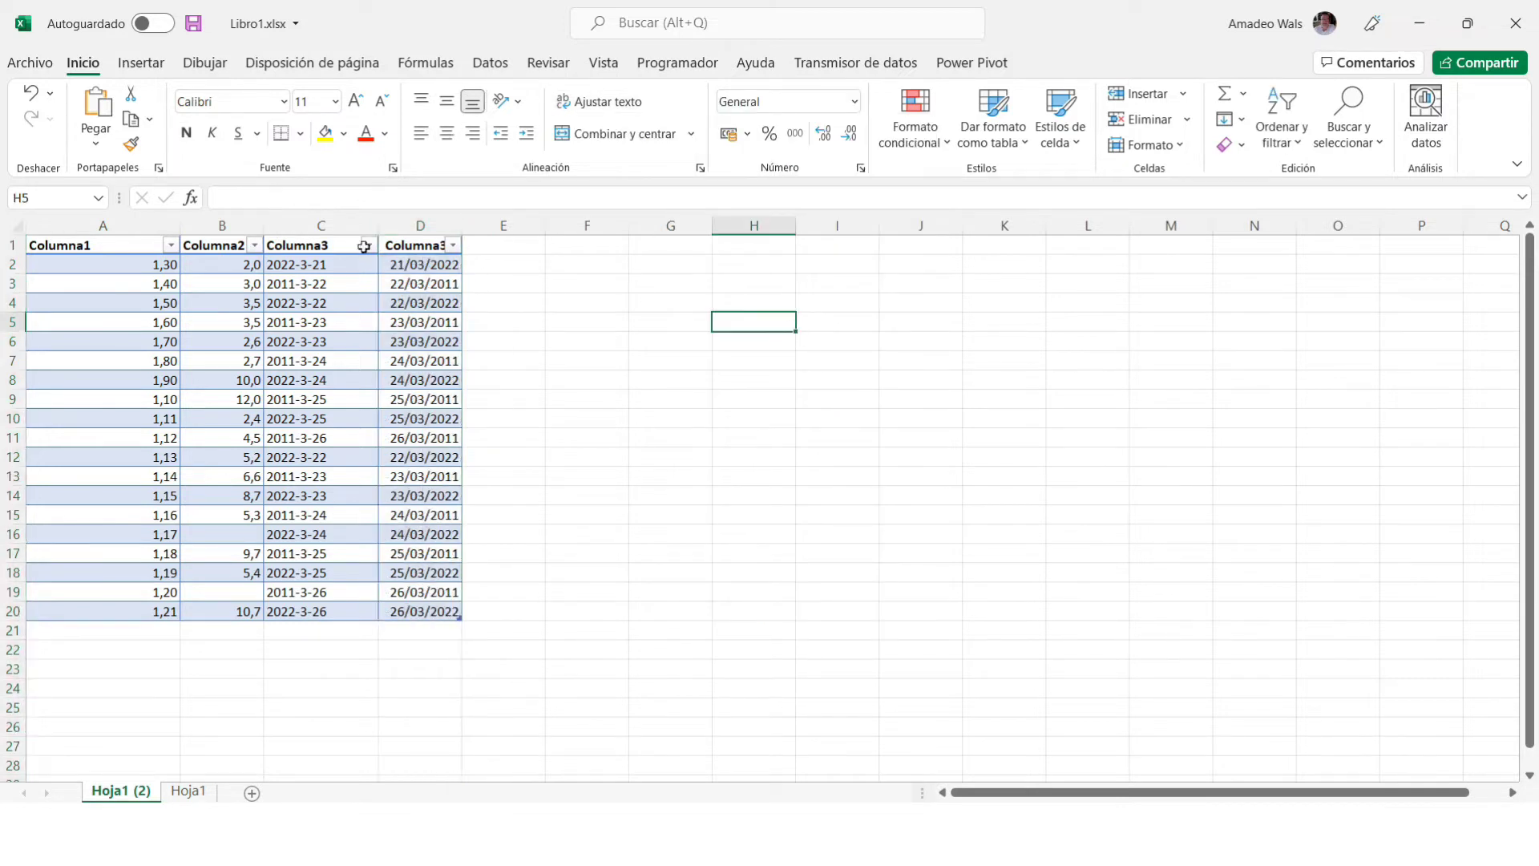
Delete the text-date column Columna3 and widen the remaining date column until its header and dates fit.
{"action": "left_click", "coordinate": [318, 227]}
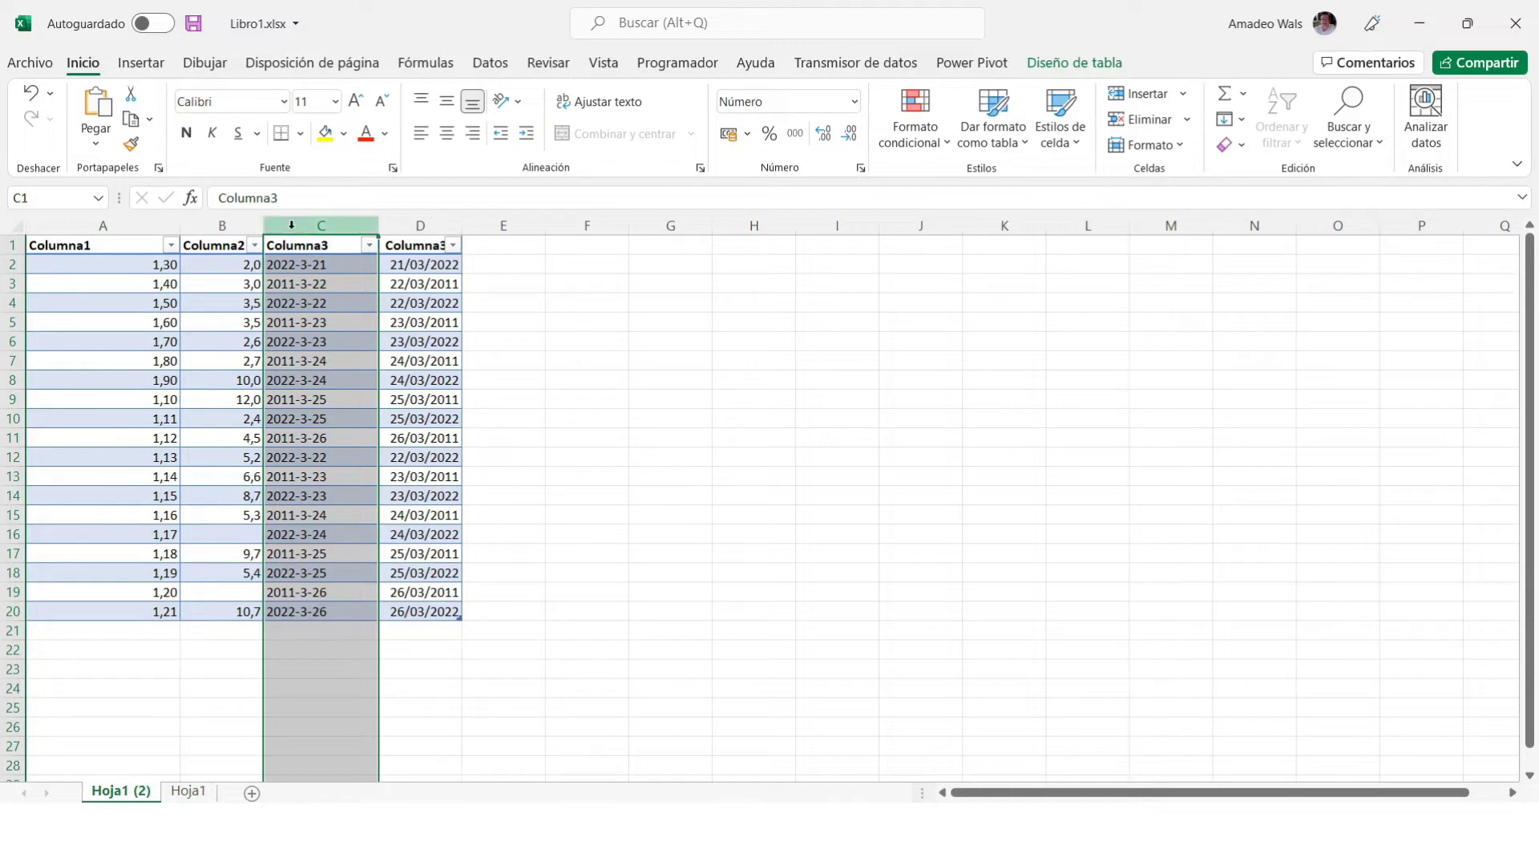
{"action": "right_click", "coordinate": [292, 232]}
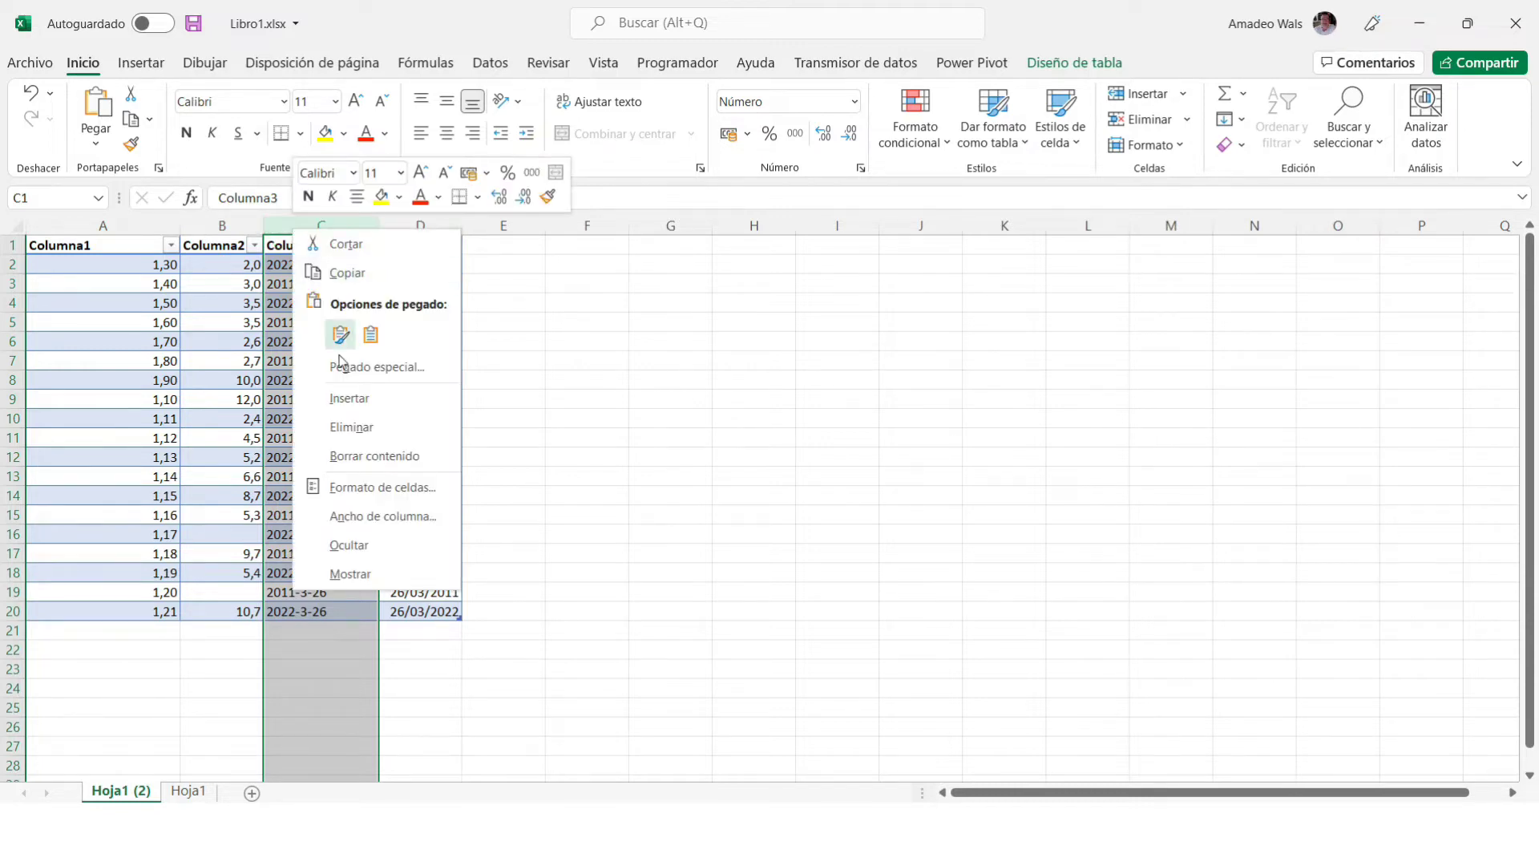
{"action": "left_click", "coordinate": [371, 433]}
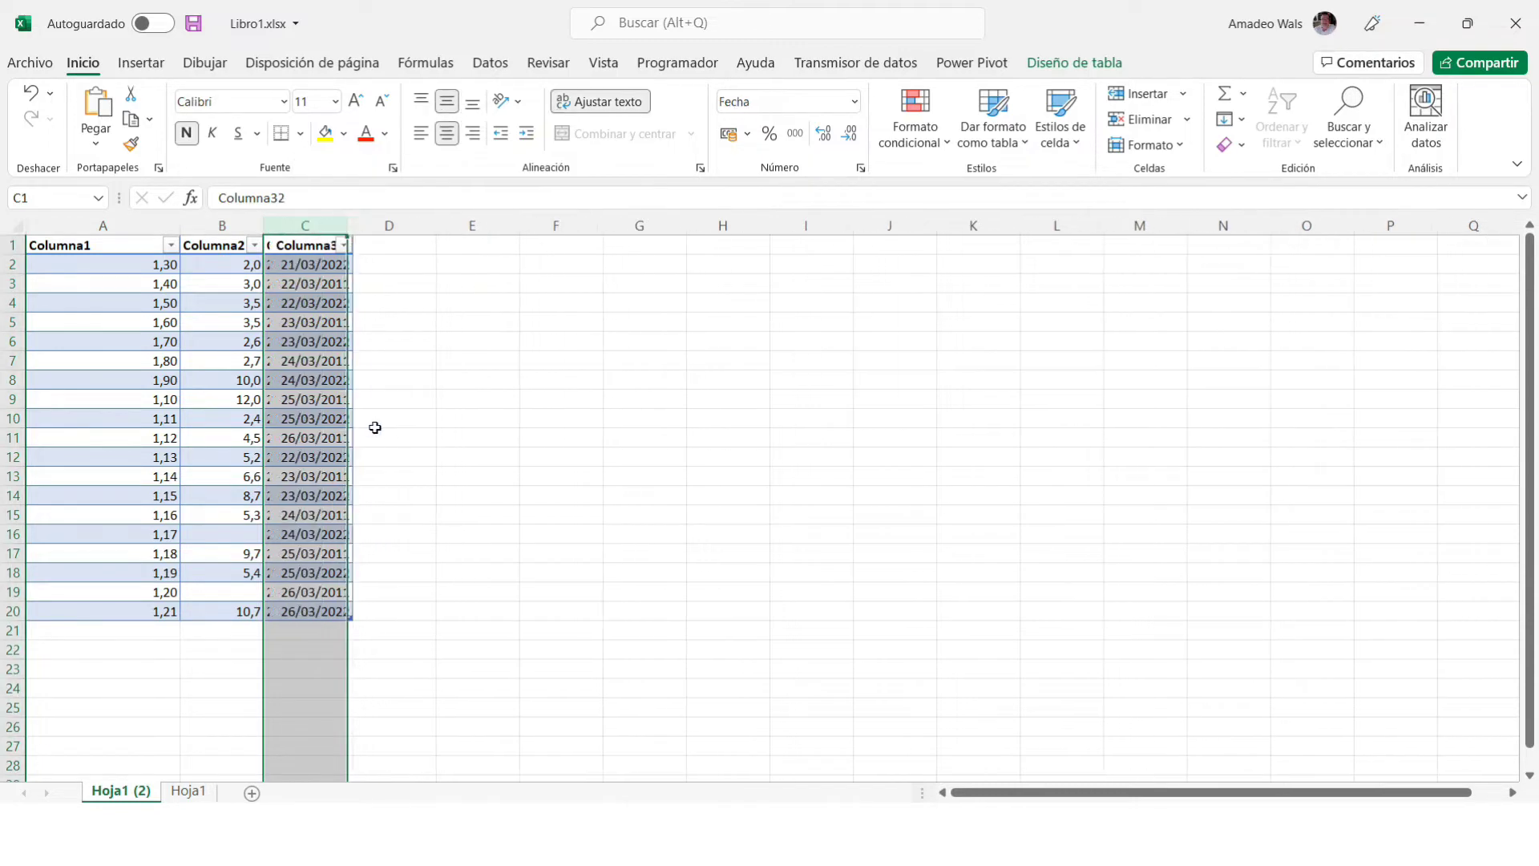
{"action": "left_click", "coordinate": [508, 431]}
{"action": "left_click_drag", "start_coordinate": [345, 228], "coordinate": [380, 230]}
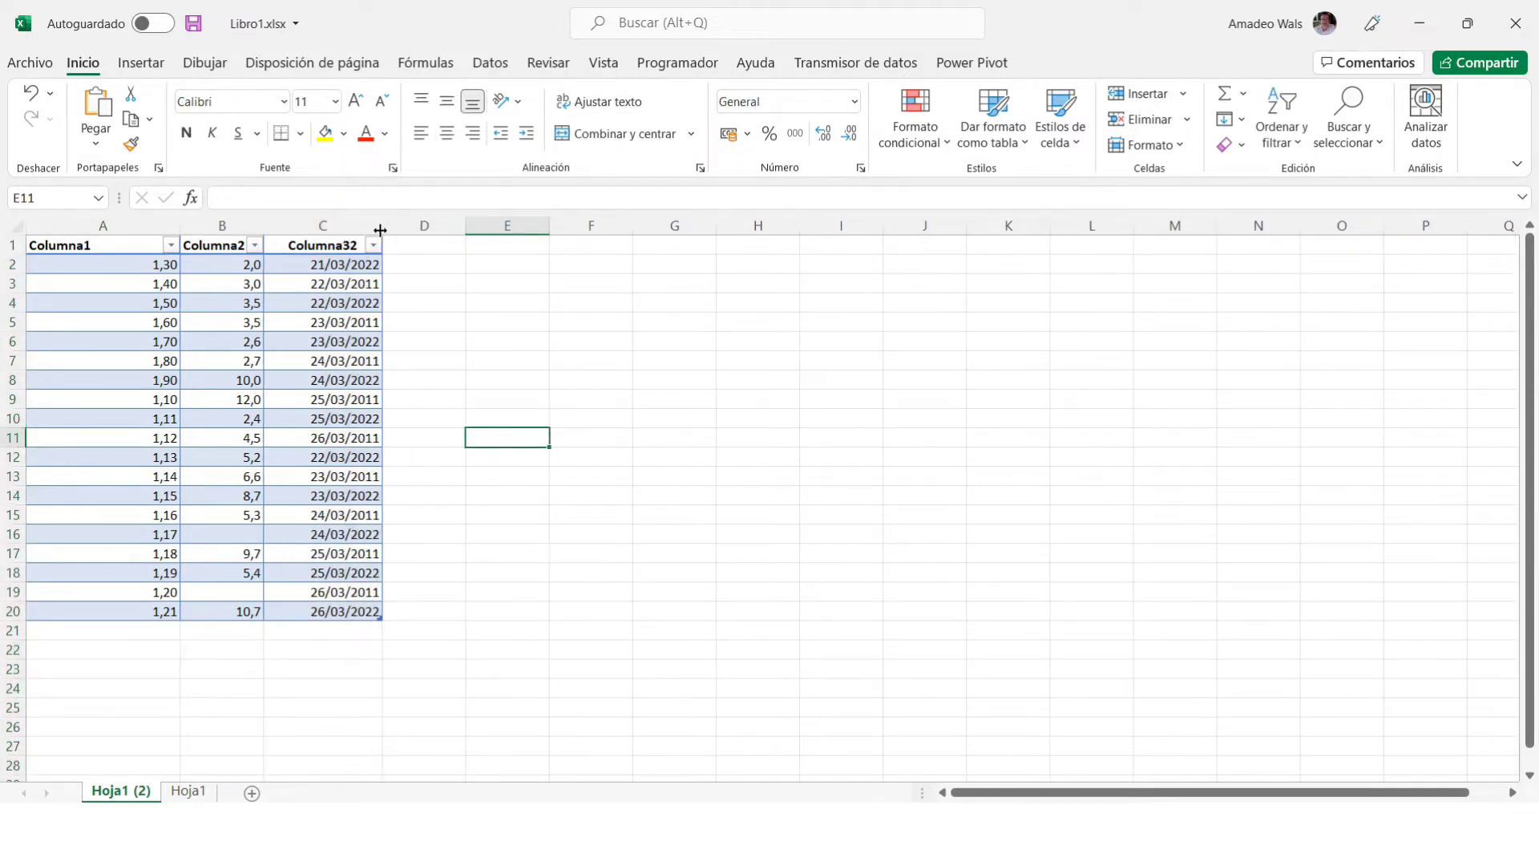
{"action": "left_click", "coordinate": [332, 301]}
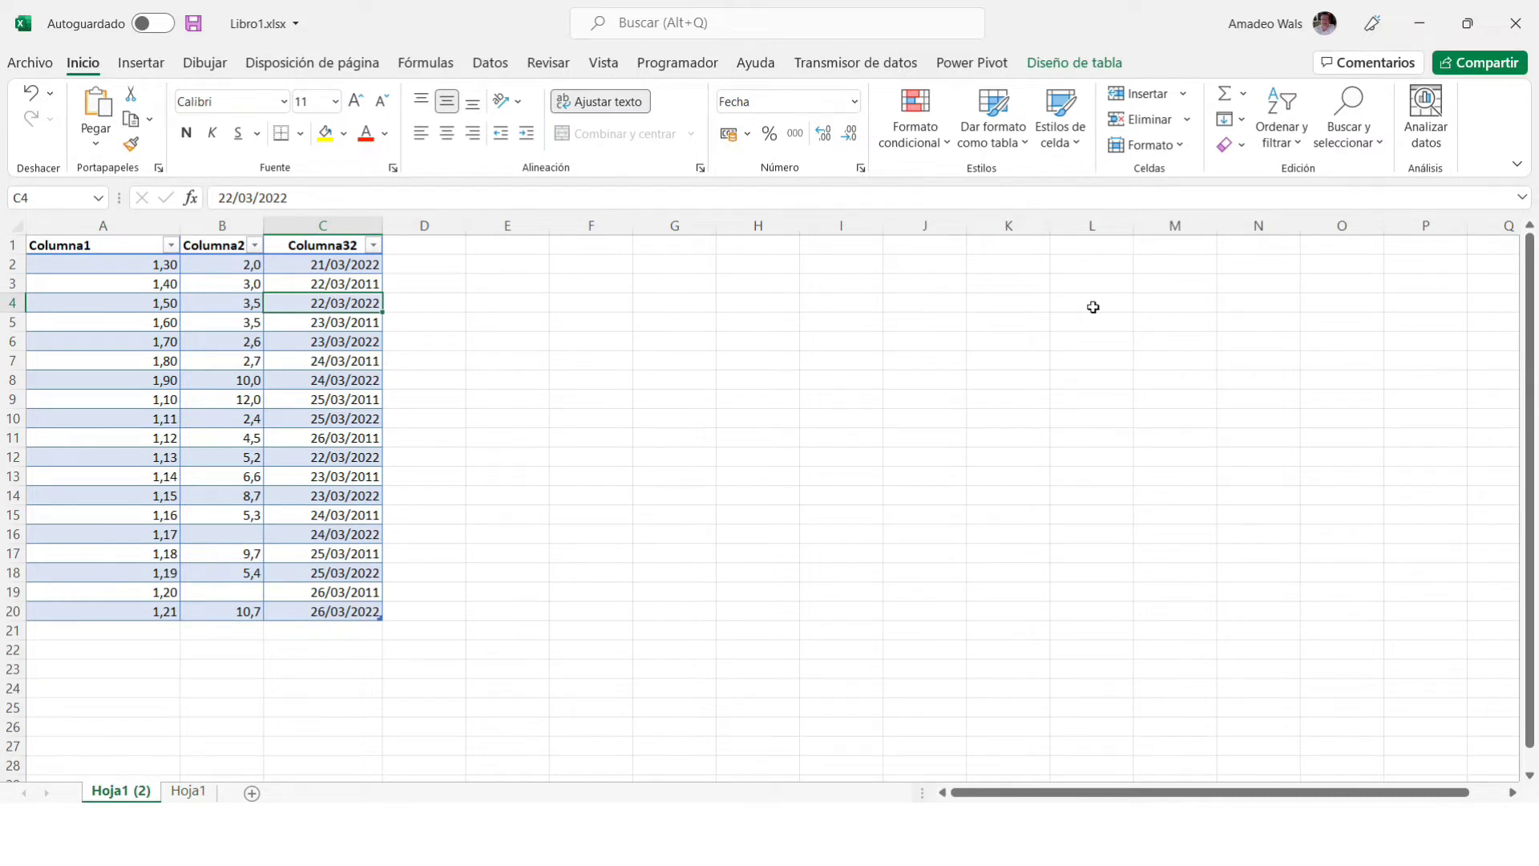
{"action": "left_click", "coordinate": [285, 225]}
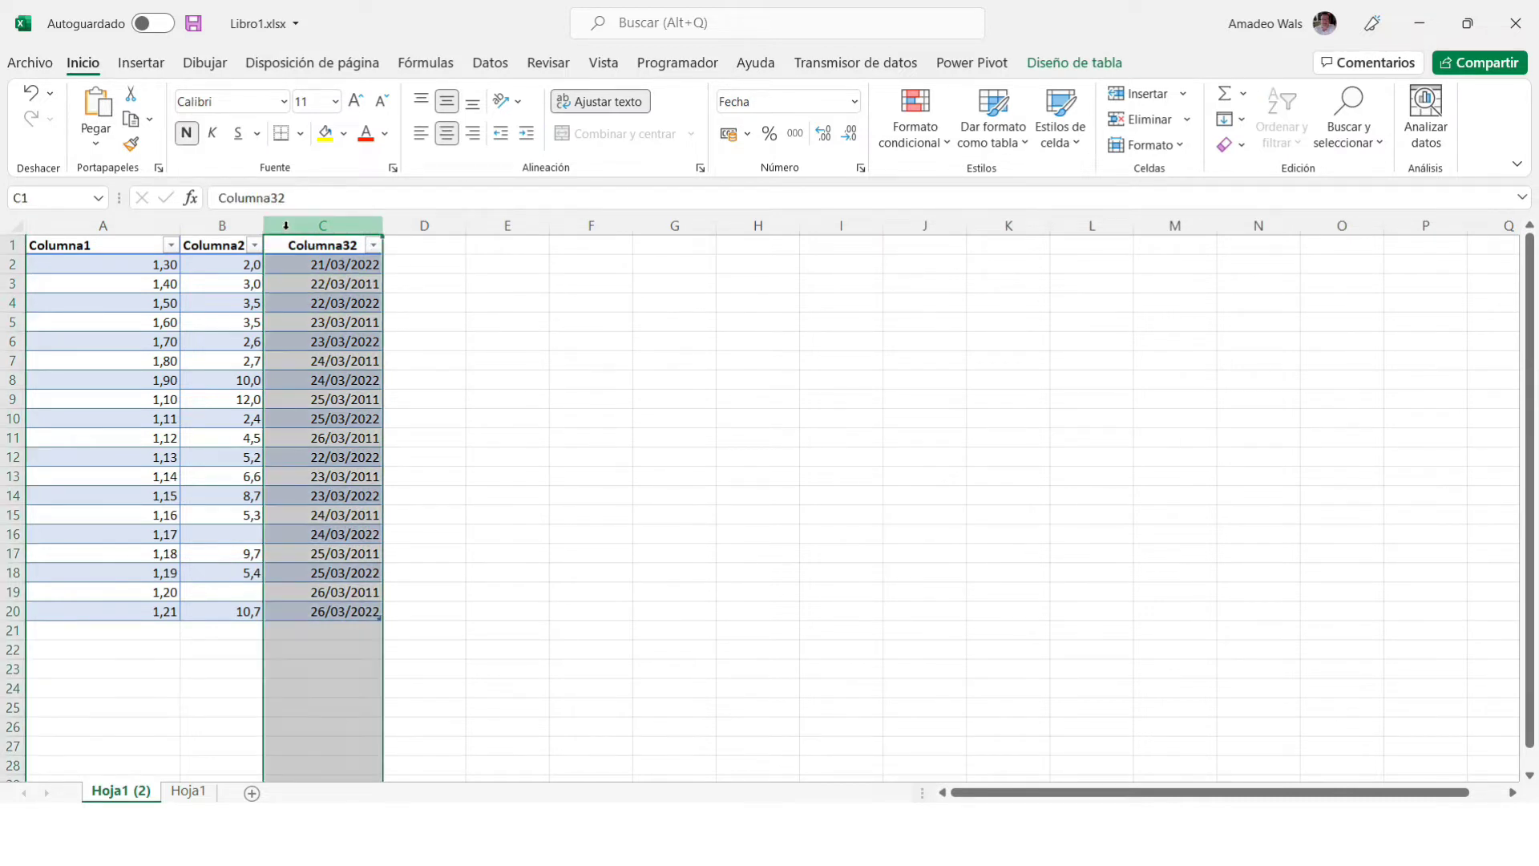
{"action": "right_click", "coordinate": [285, 225]}
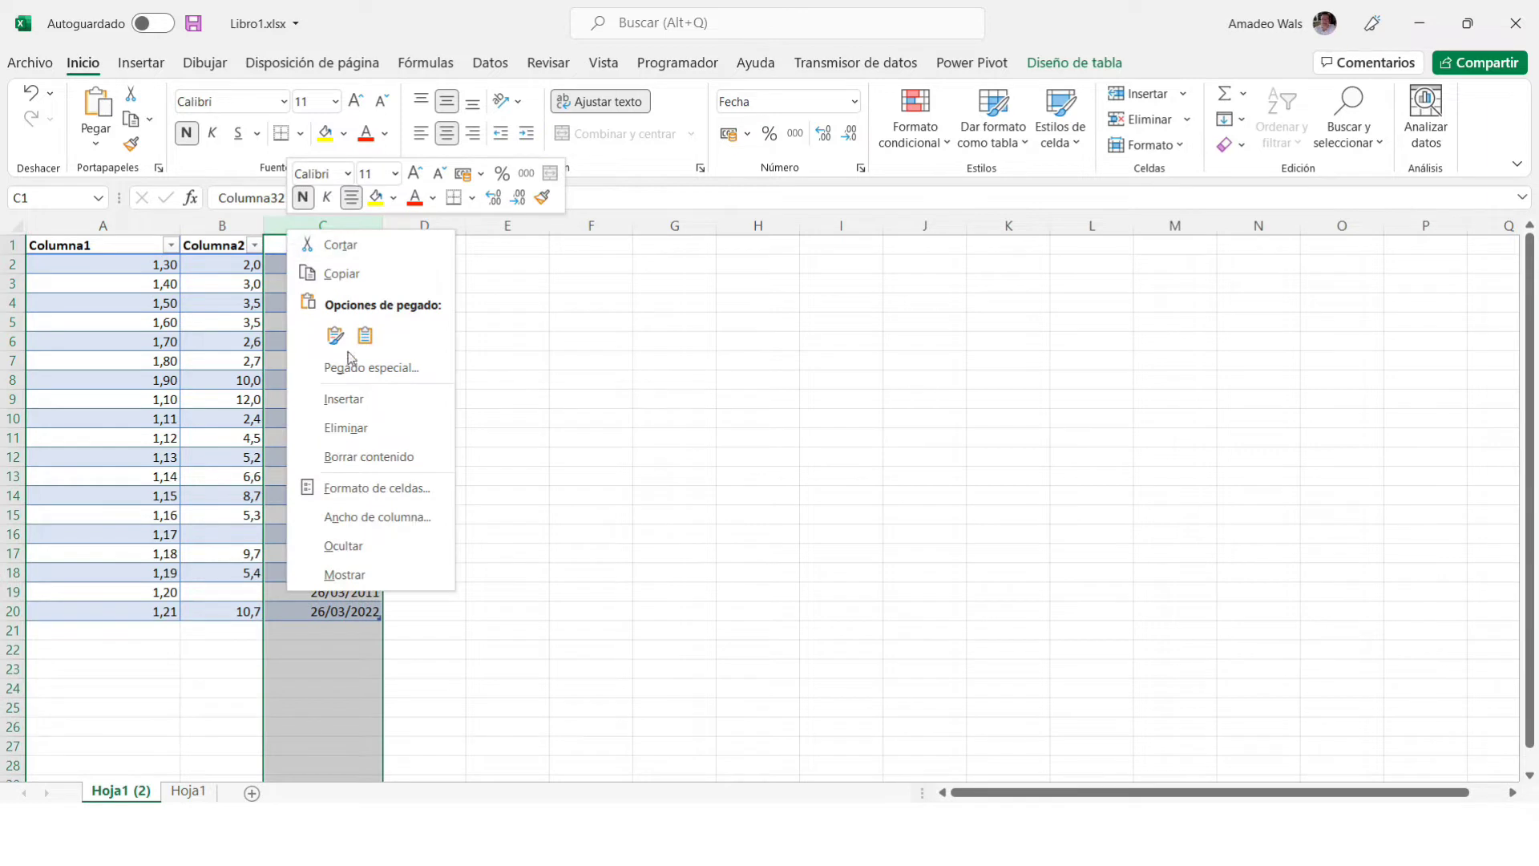
{"action": "left_click", "coordinate": [374, 403]}
{"action": "left_click", "coordinate": [307, 318]}
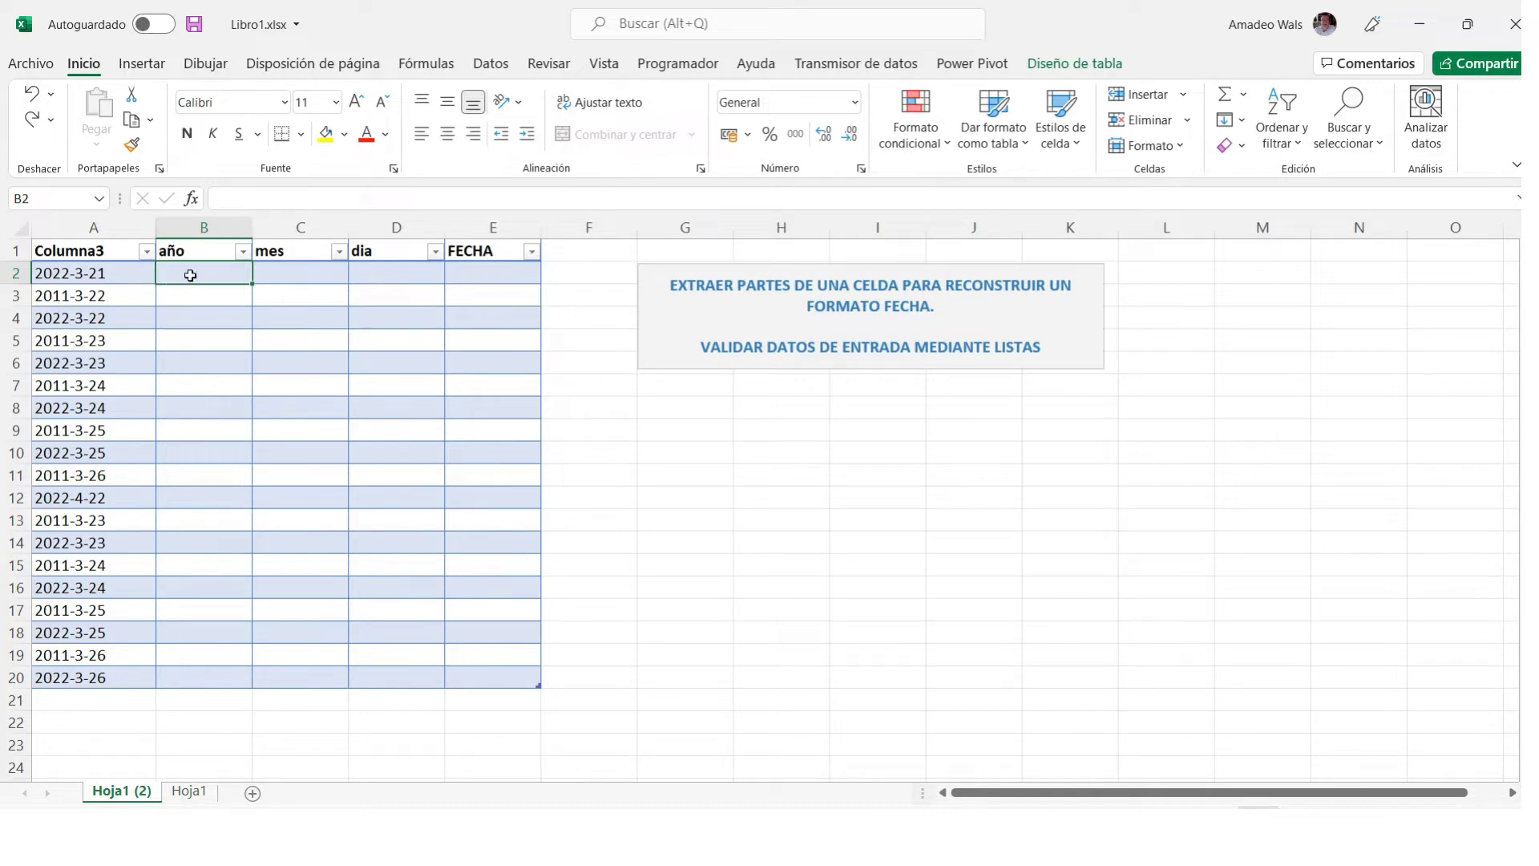
Extract the year into the año column from B2 with EXTRAE on Columna3, start position 1 and 4 characters, and apply the formula to the whole column.
{"action": "type", "text": "="}
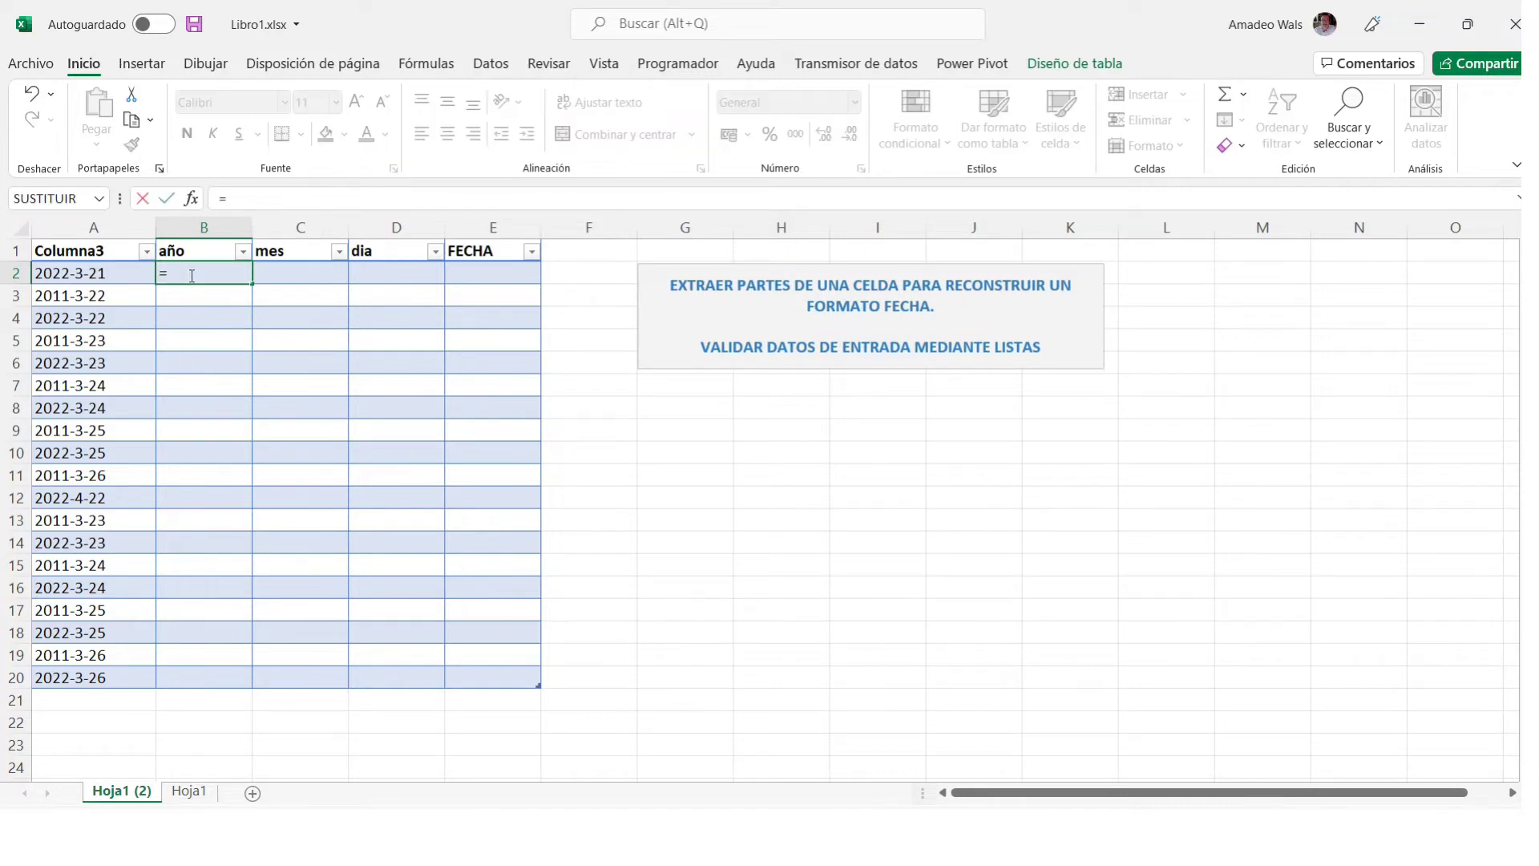
{"action": "type", "text": "EXTR"}
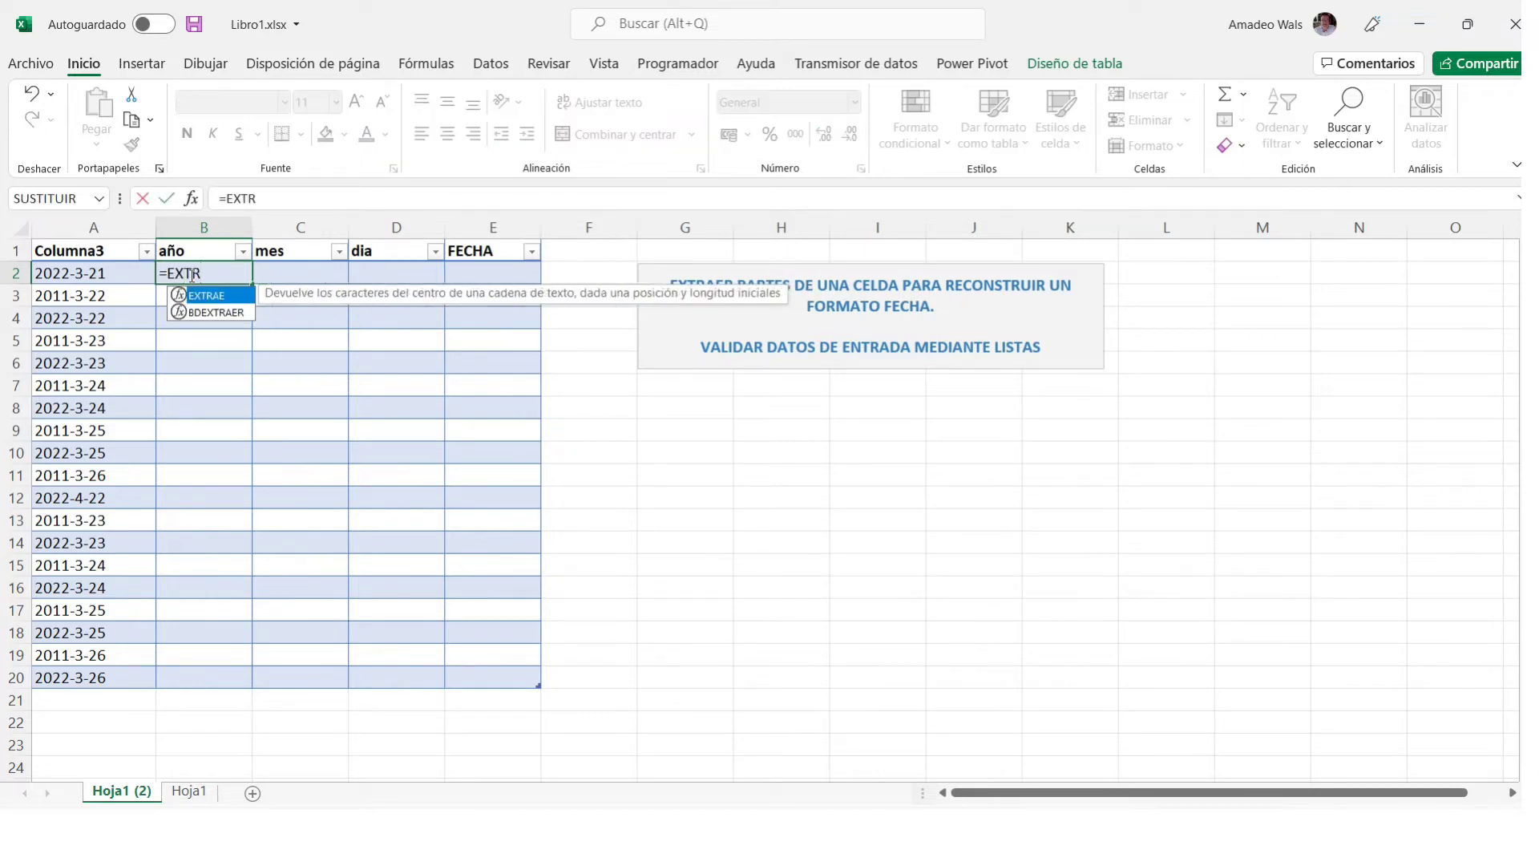
{"action": "double_click", "coordinate": [175, 295]}
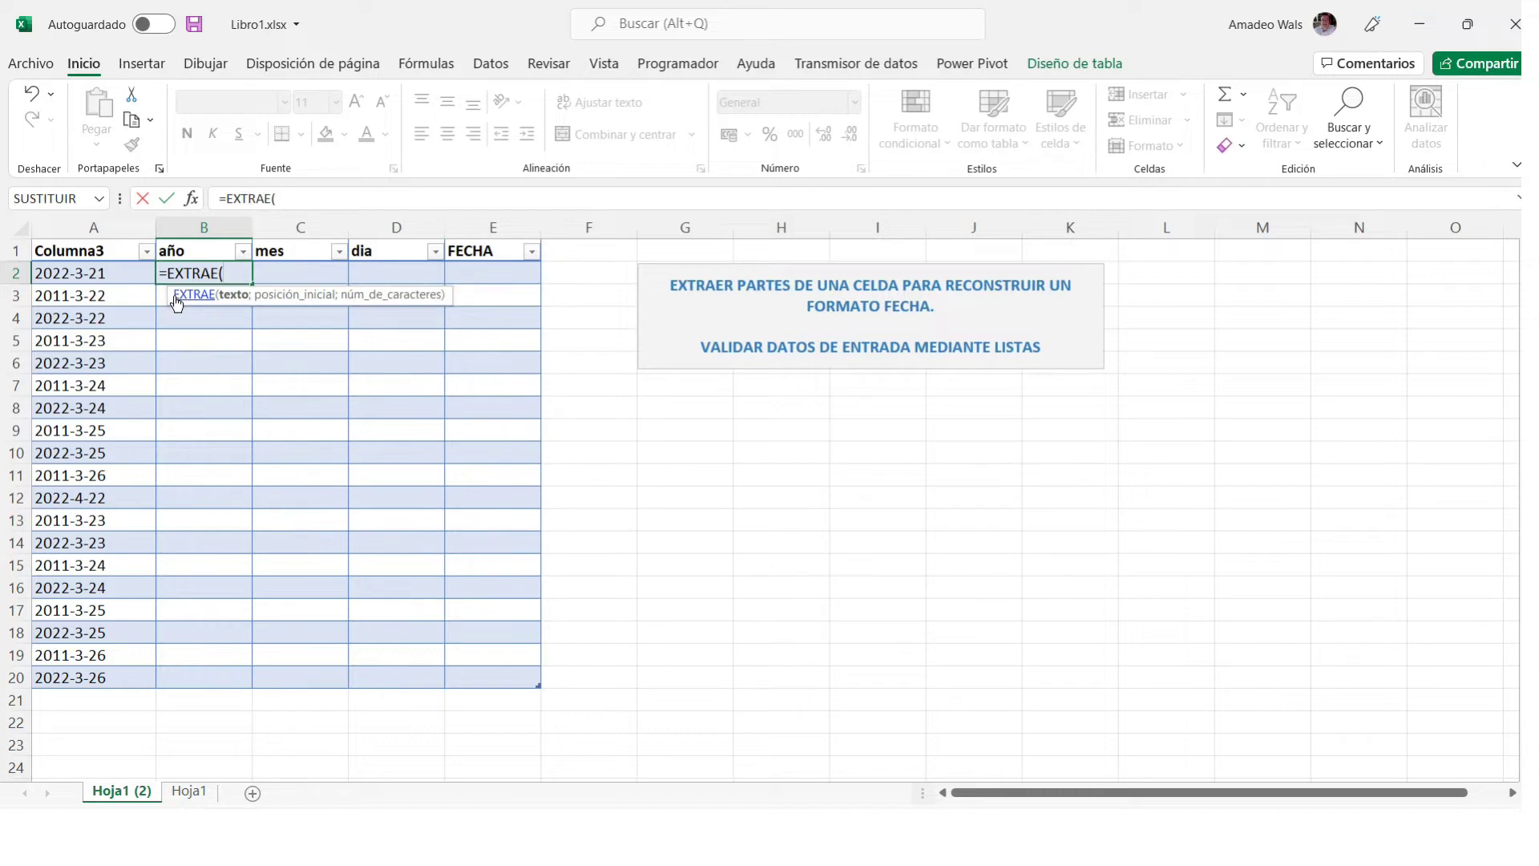
{"action": "left_click", "coordinate": [191, 199]}
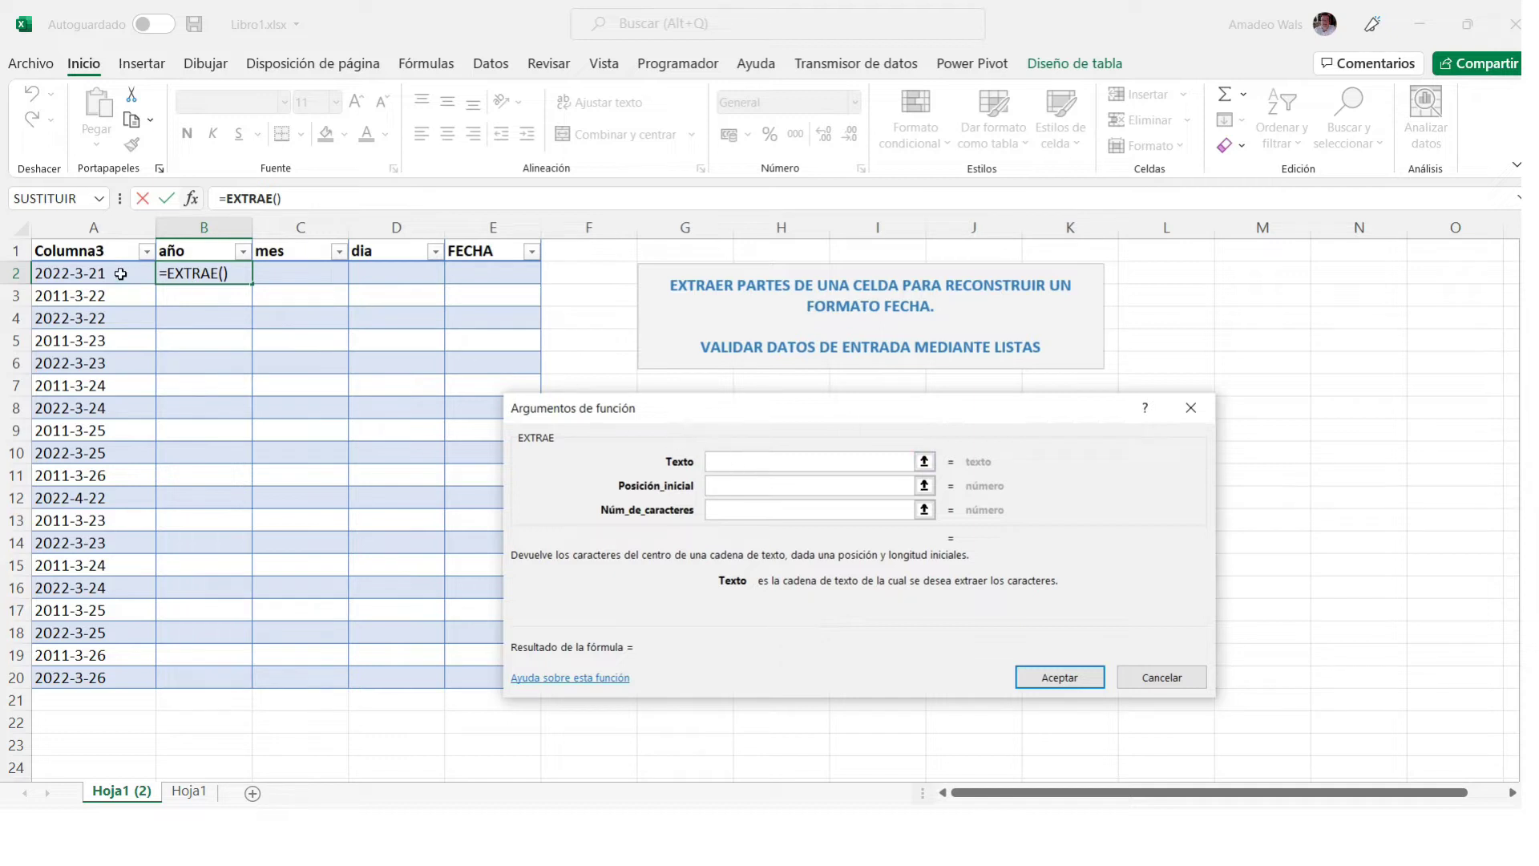
{"action": "left_click", "coordinate": [115, 276]}
{"action": "left_click", "coordinate": [722, 487]}
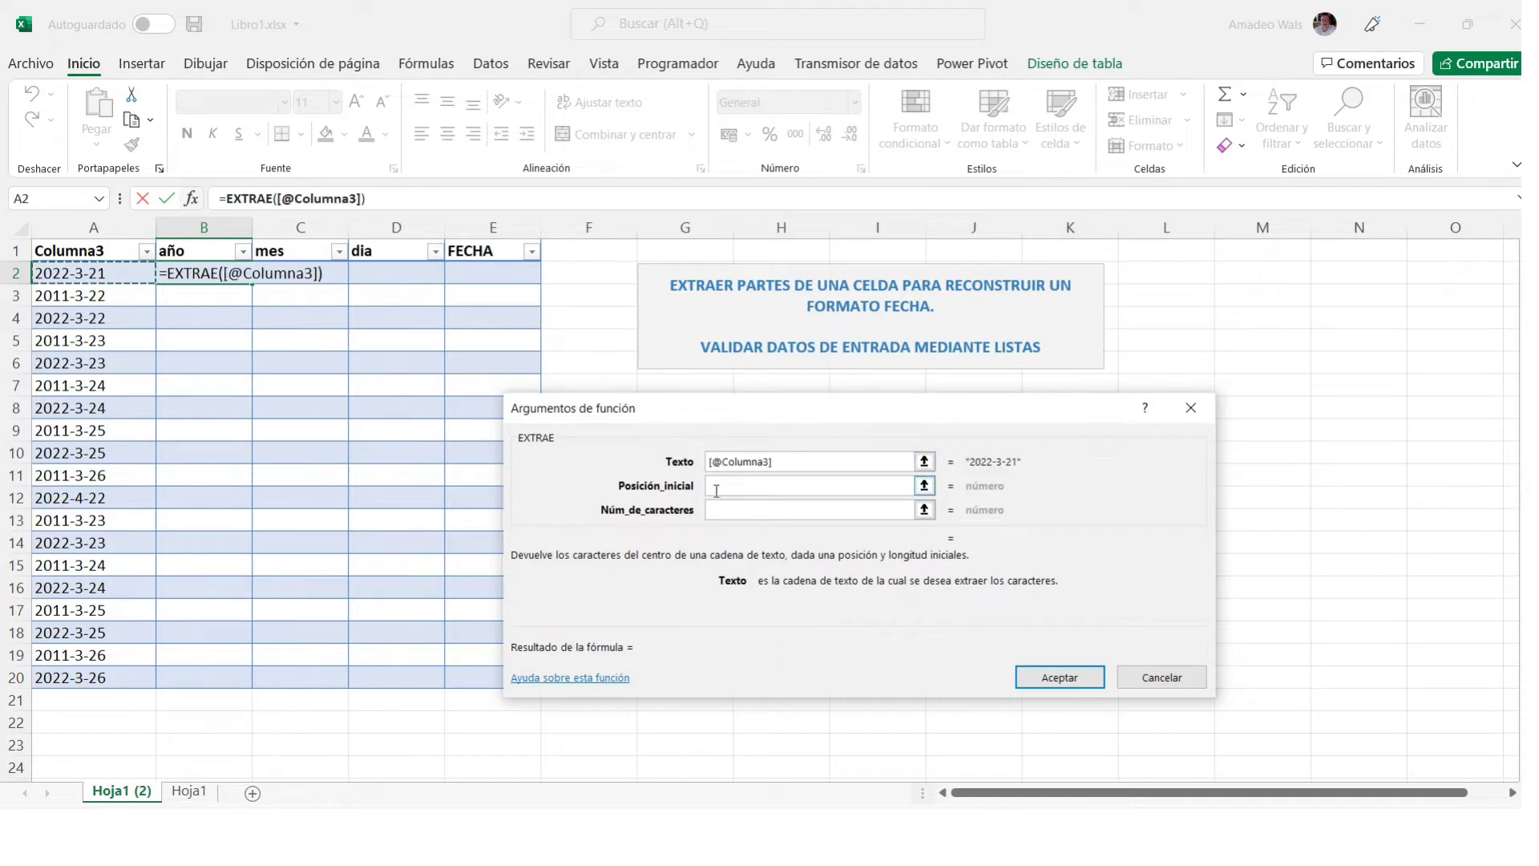
{"action": "type", "text": "1"}
{"action": "left_click", "coordinate": [732, 507]}
{"action": "left_click", "coordinate": [727, 511]}
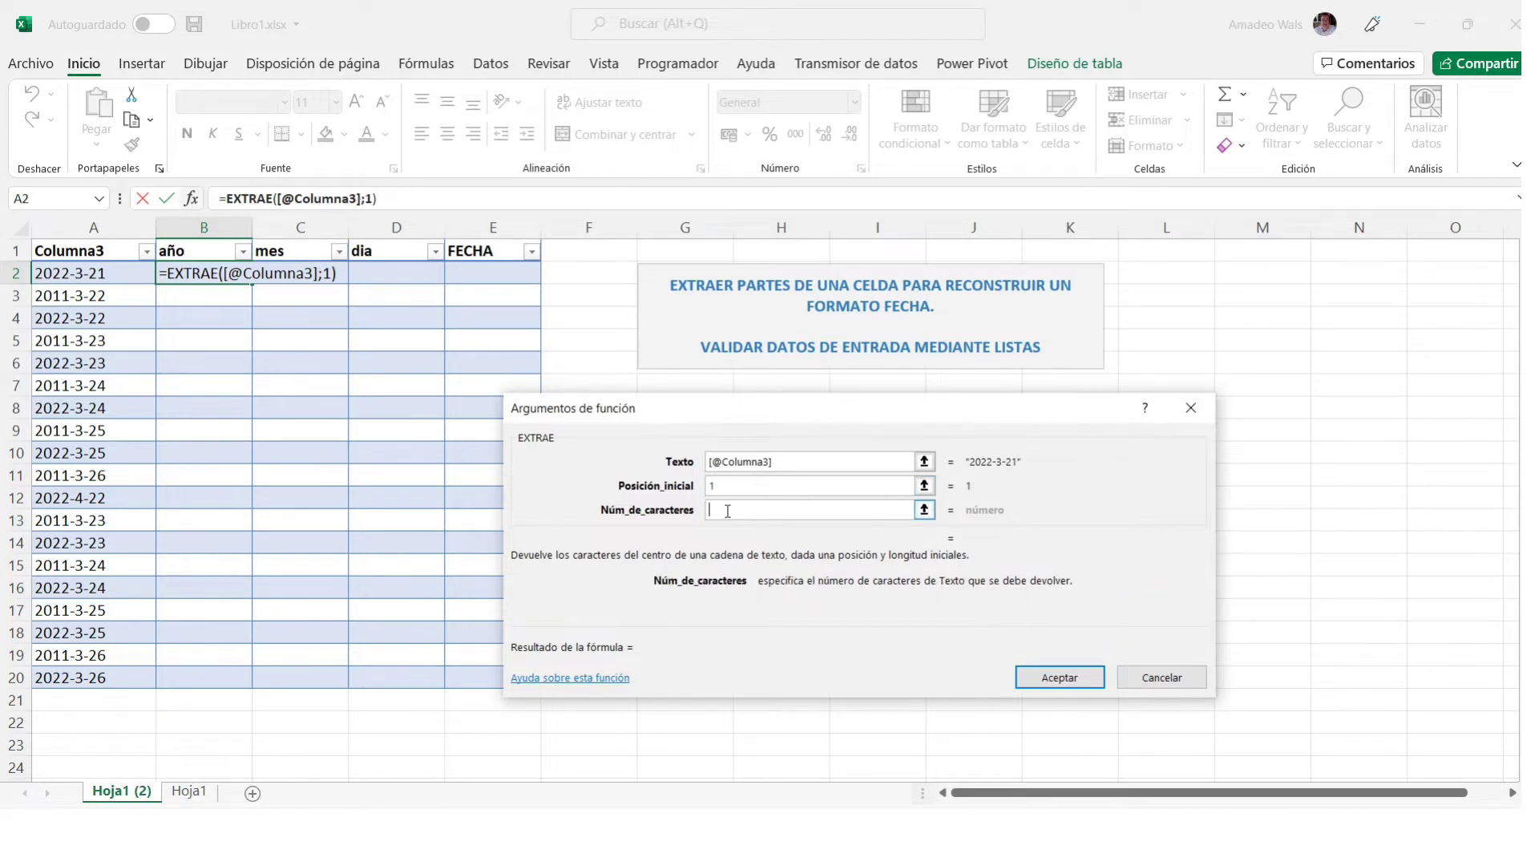
{"action": "type", "text": "4"}
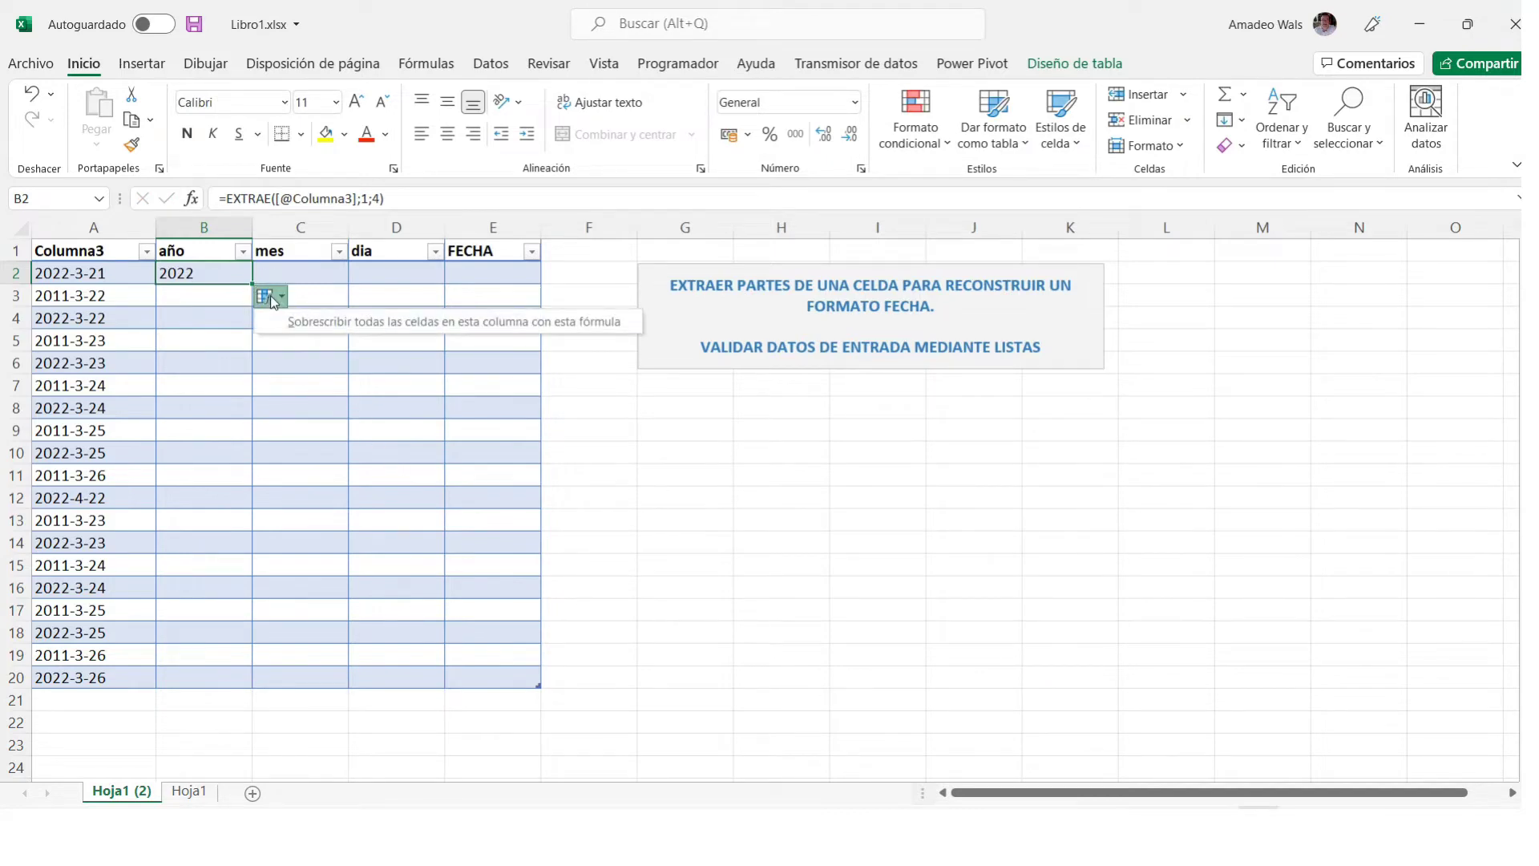
{"action": "left_click", "coordinate": [298, 319]}
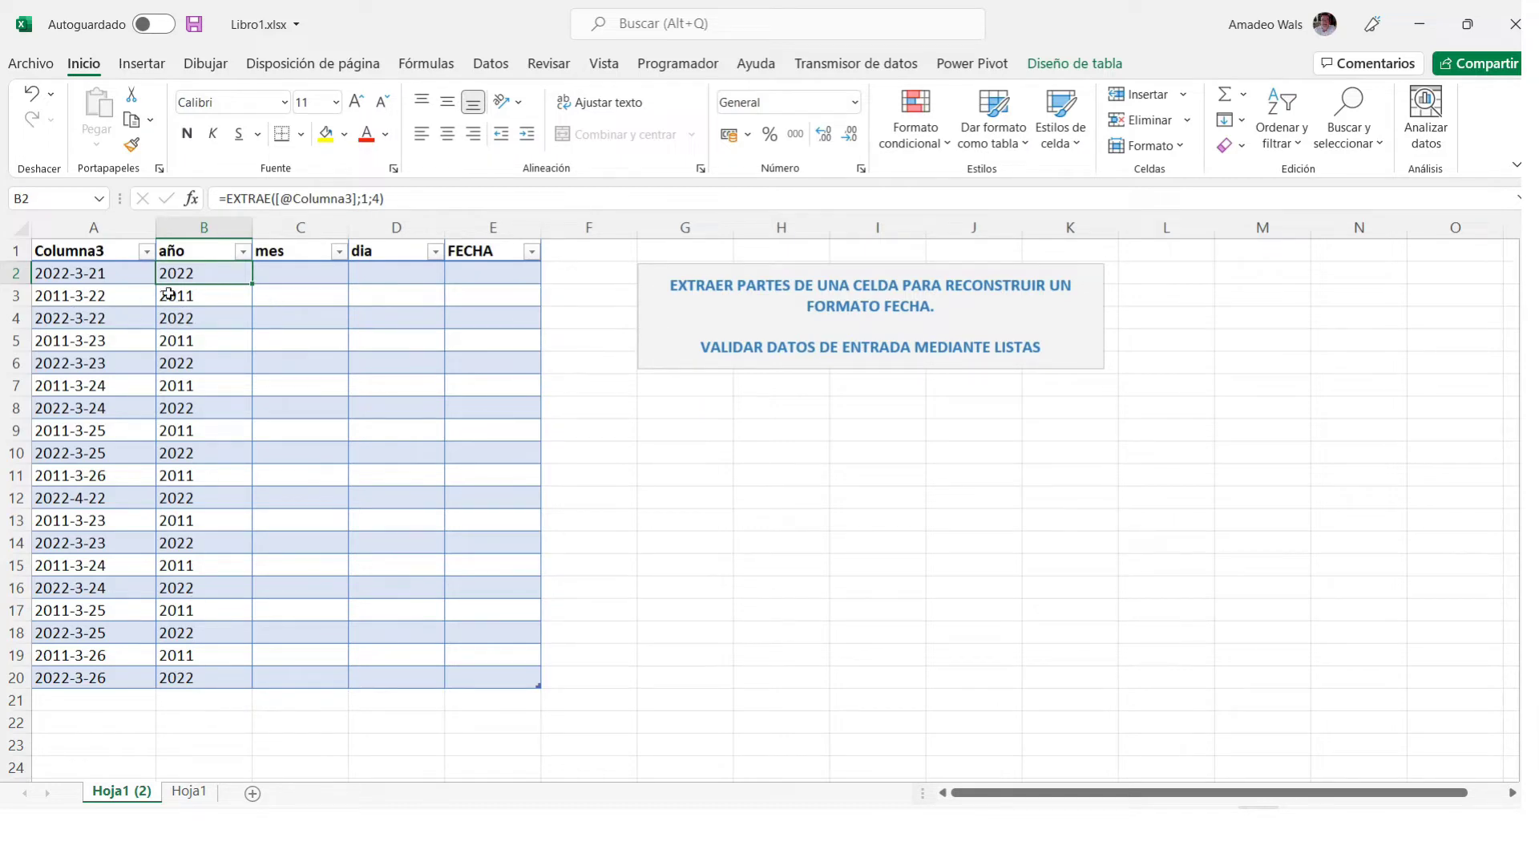
Apply the Número format to the año column and check one of its cells.
{"action": "left_click", "coordinate": [223, 223]}
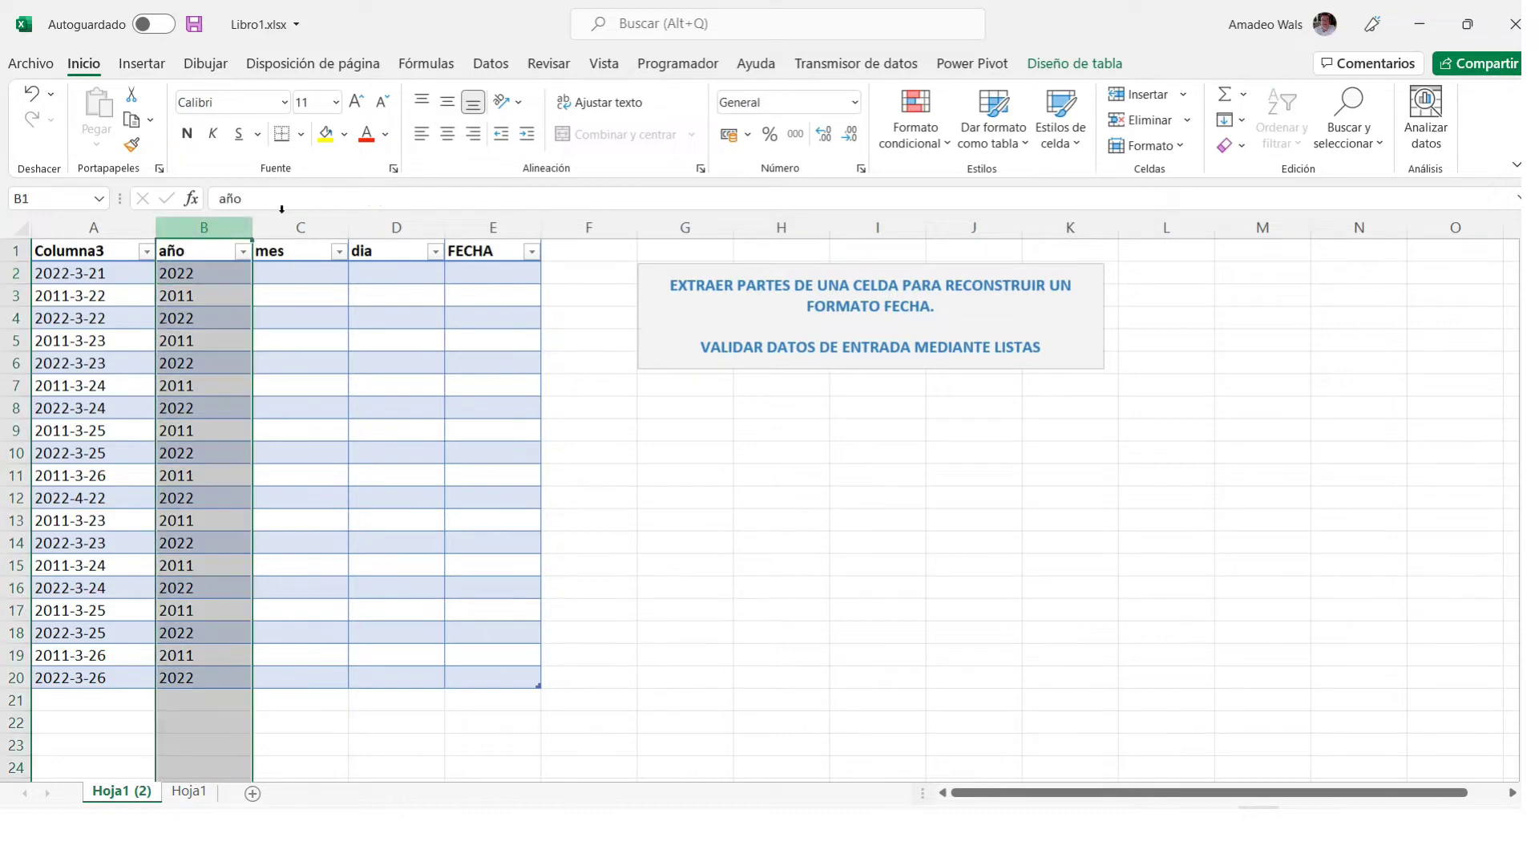
{"action": "left_click", "coordinate": [854, 102]}
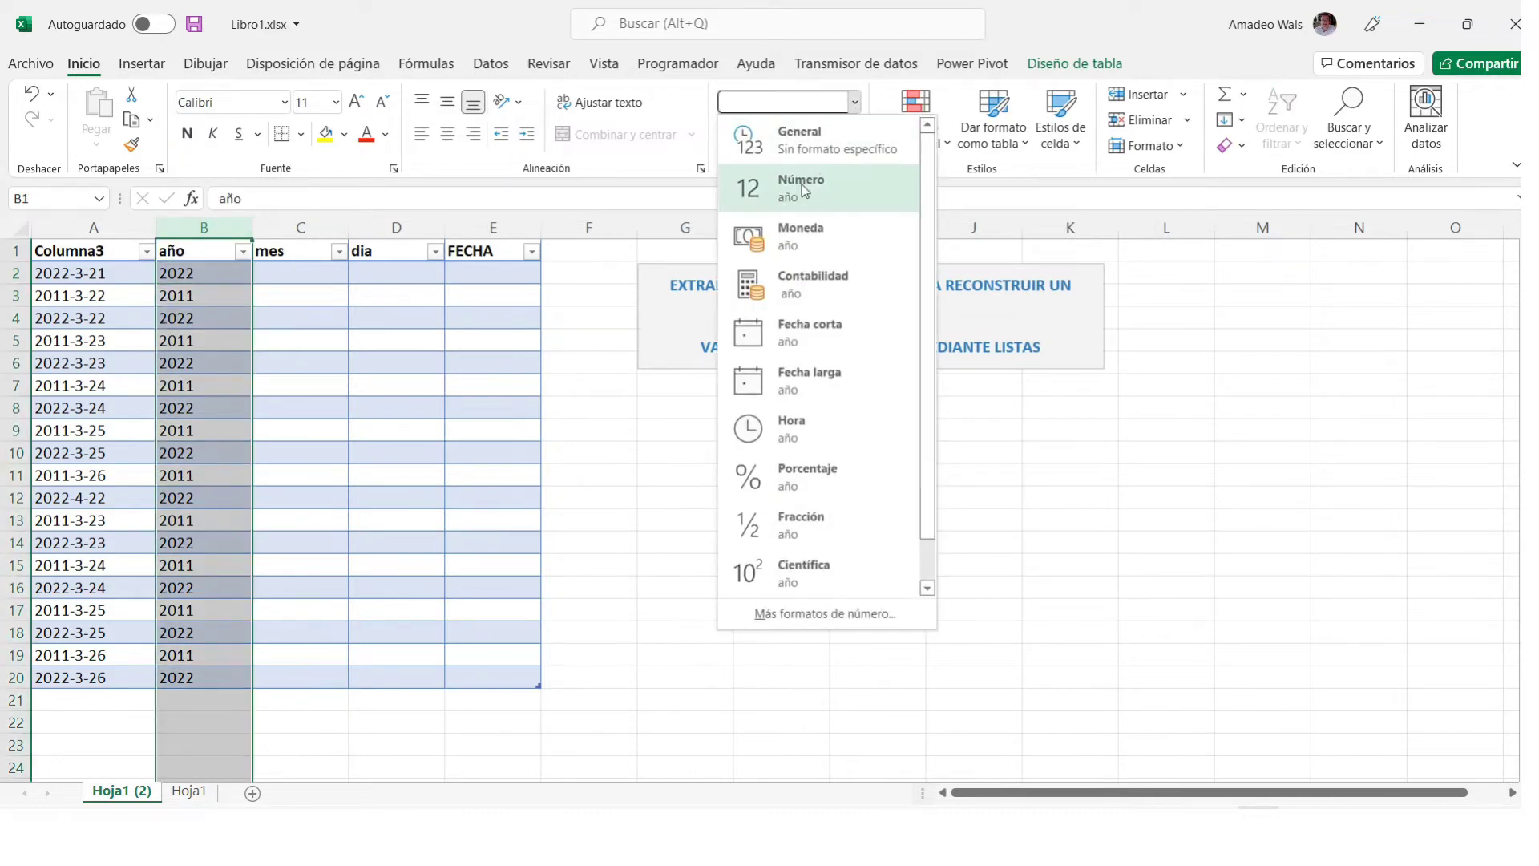
{"action": "left_click", "coordinate": [801, 187]}
{"action": "left_click", "coordinate": [309, 353]}
{"action": "left_click", "coordinate": [215, 304]}
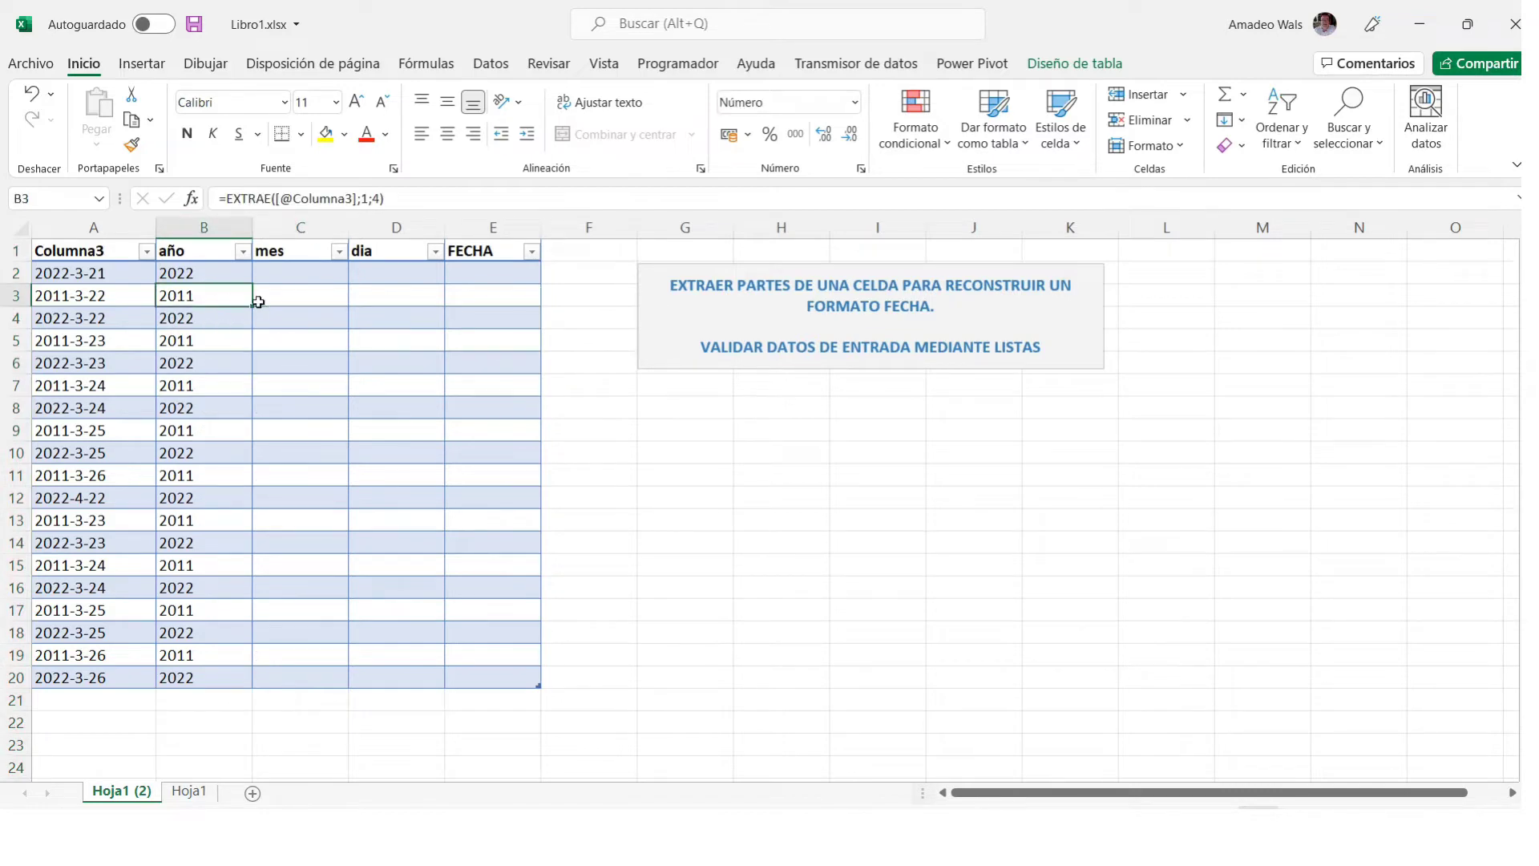
Extract the month into the mes column from C2 with EXTRAE on Columna3, start position 6 and 1 character, and apply the formula to the whole column.
{"action": "left_click", "coordinate": [301, 271]}
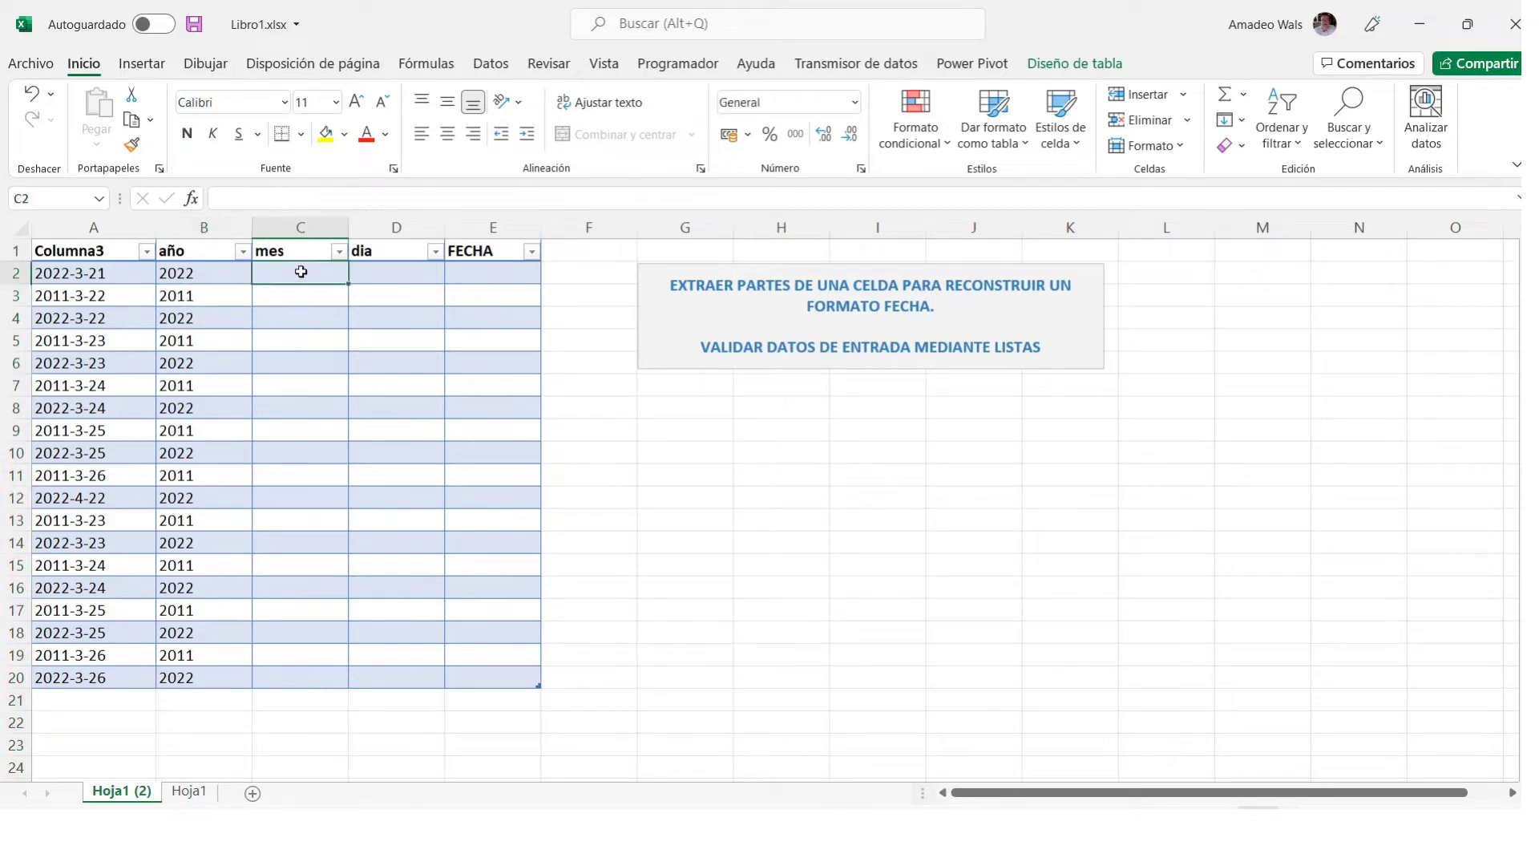
{"action": "type", "text": "="}
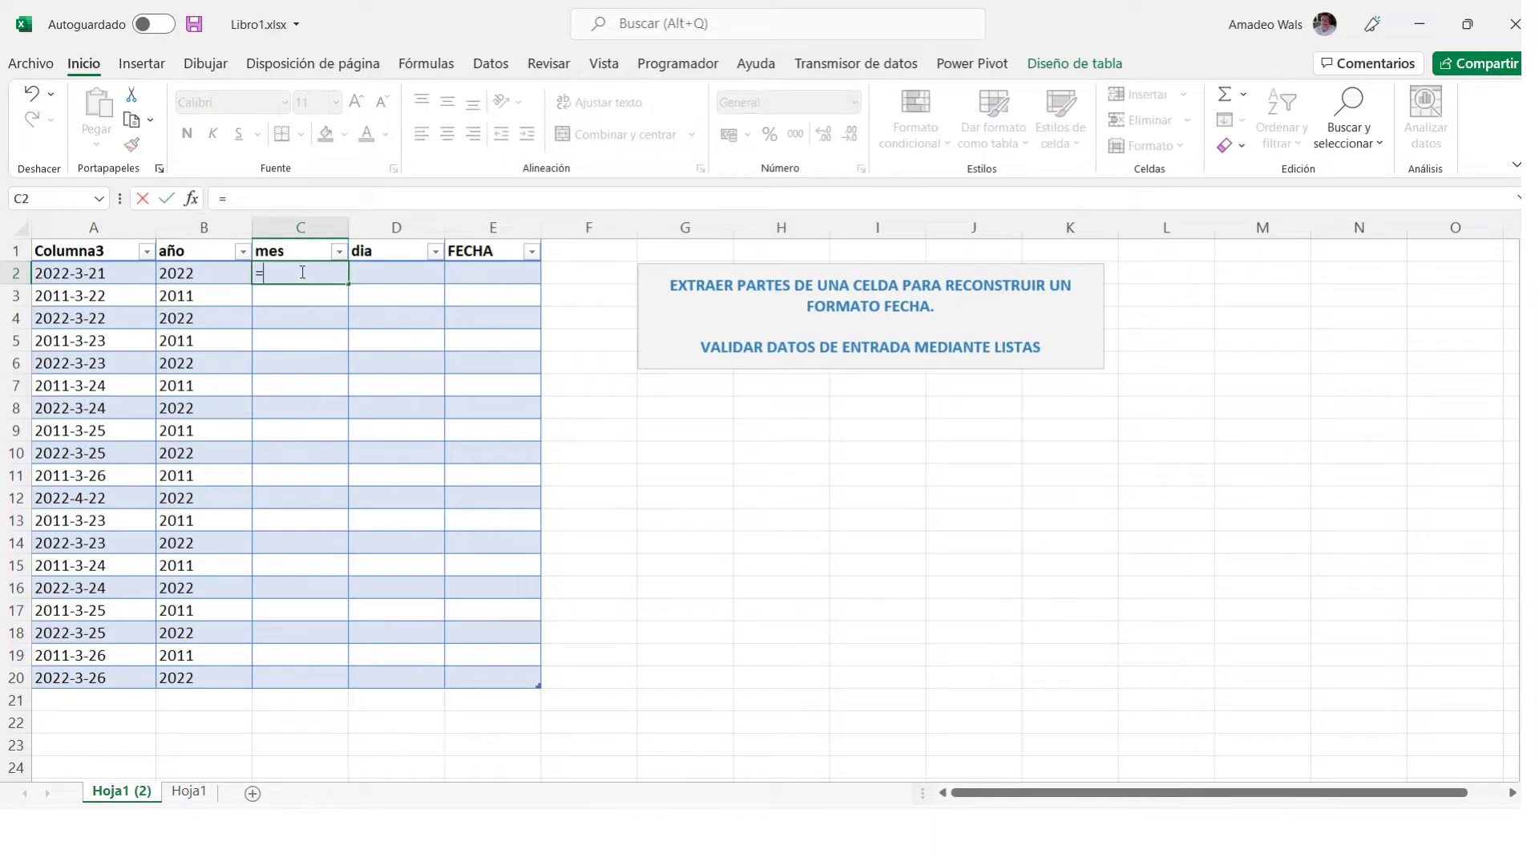
{"action": "type", "text": "EXT"}
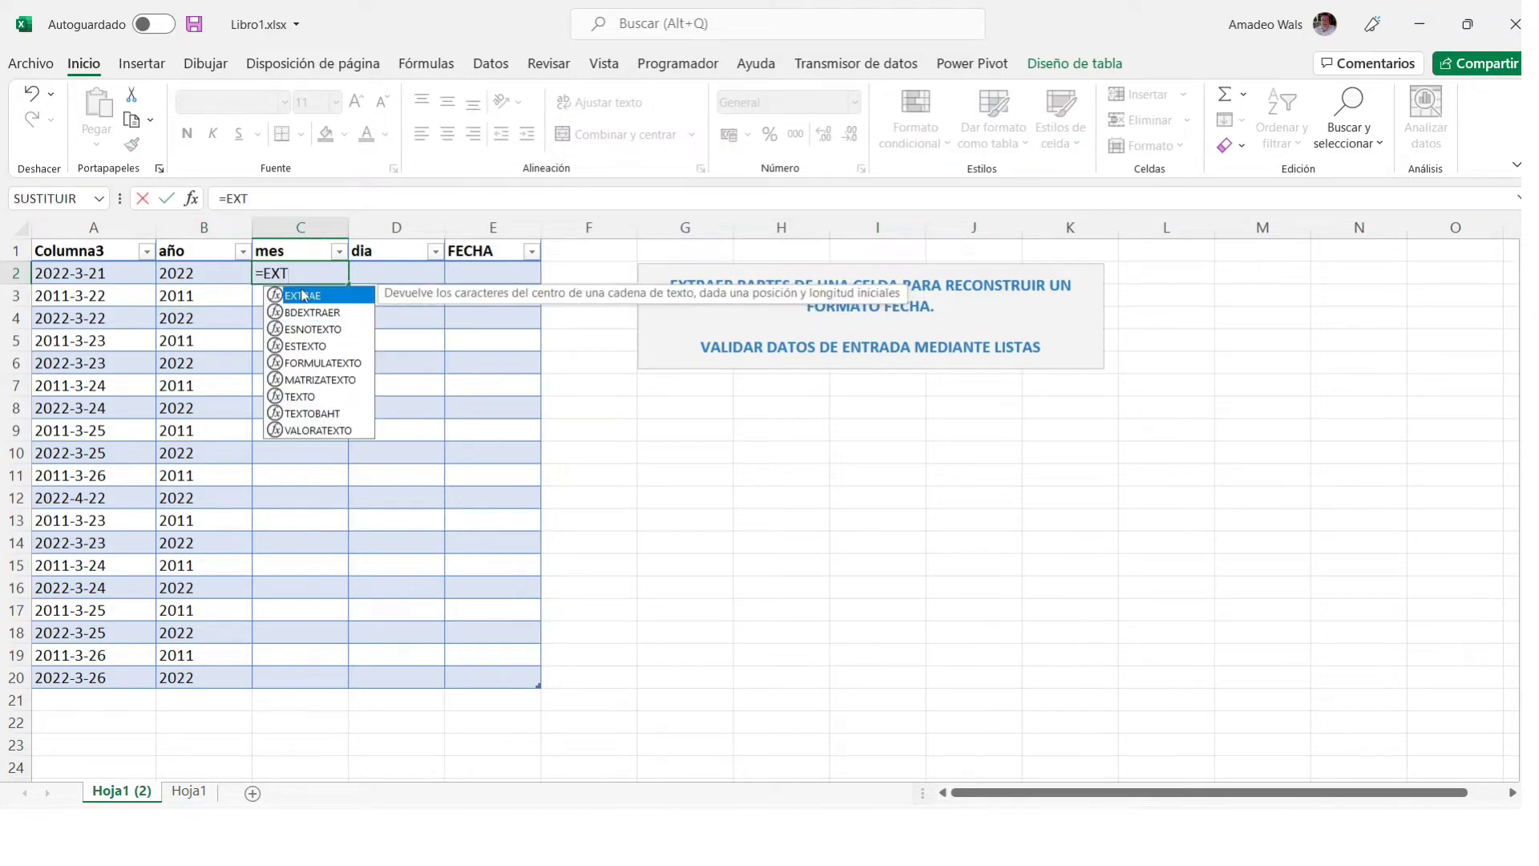
{"action": "double_click", "coordinate": [278, 296]}
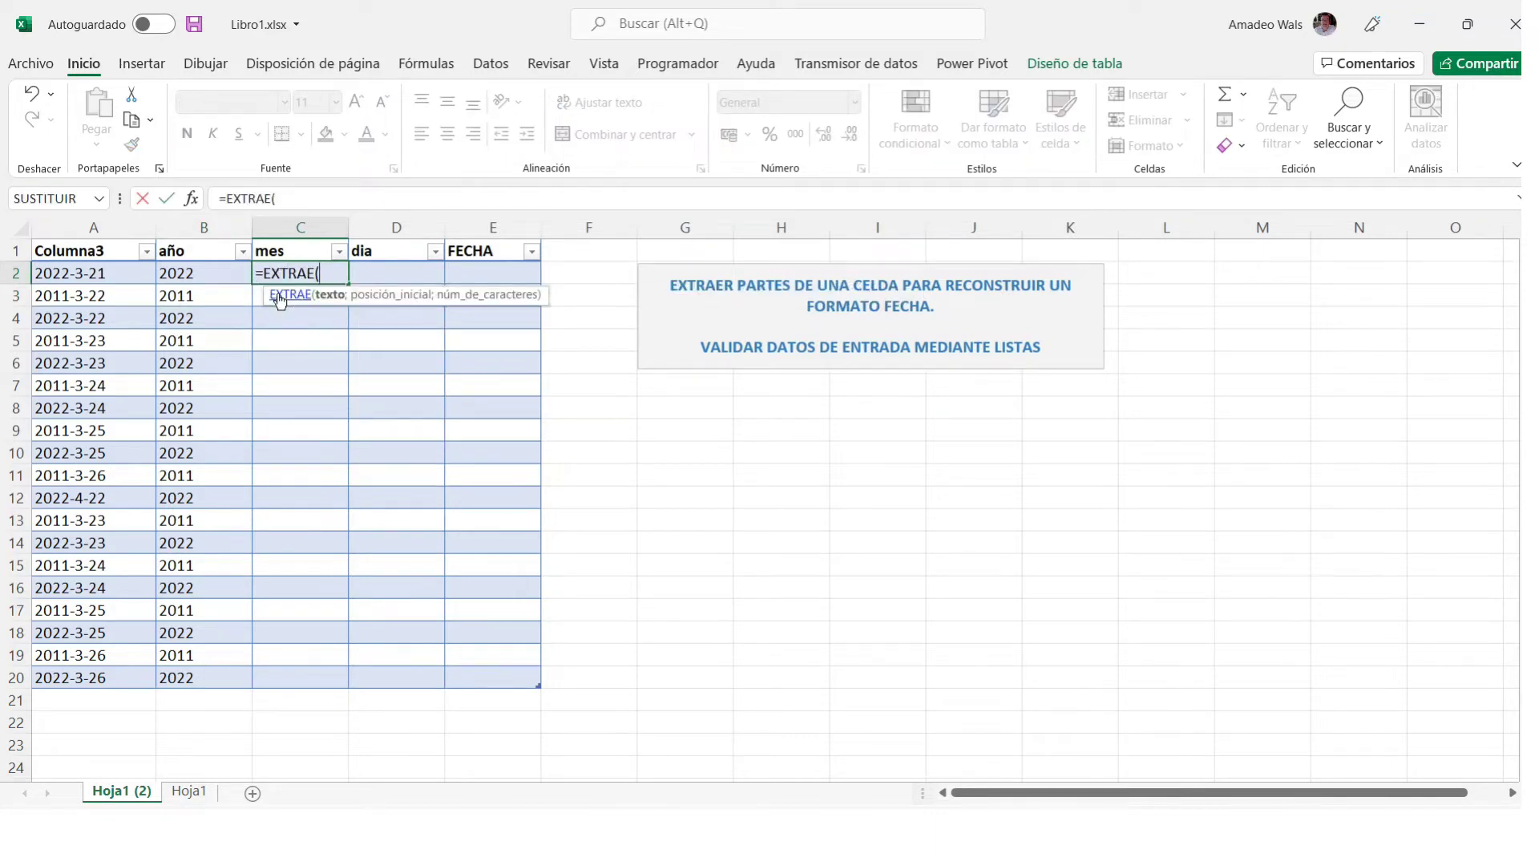
{"action": "left_click", "coordinate": [195, 202]}
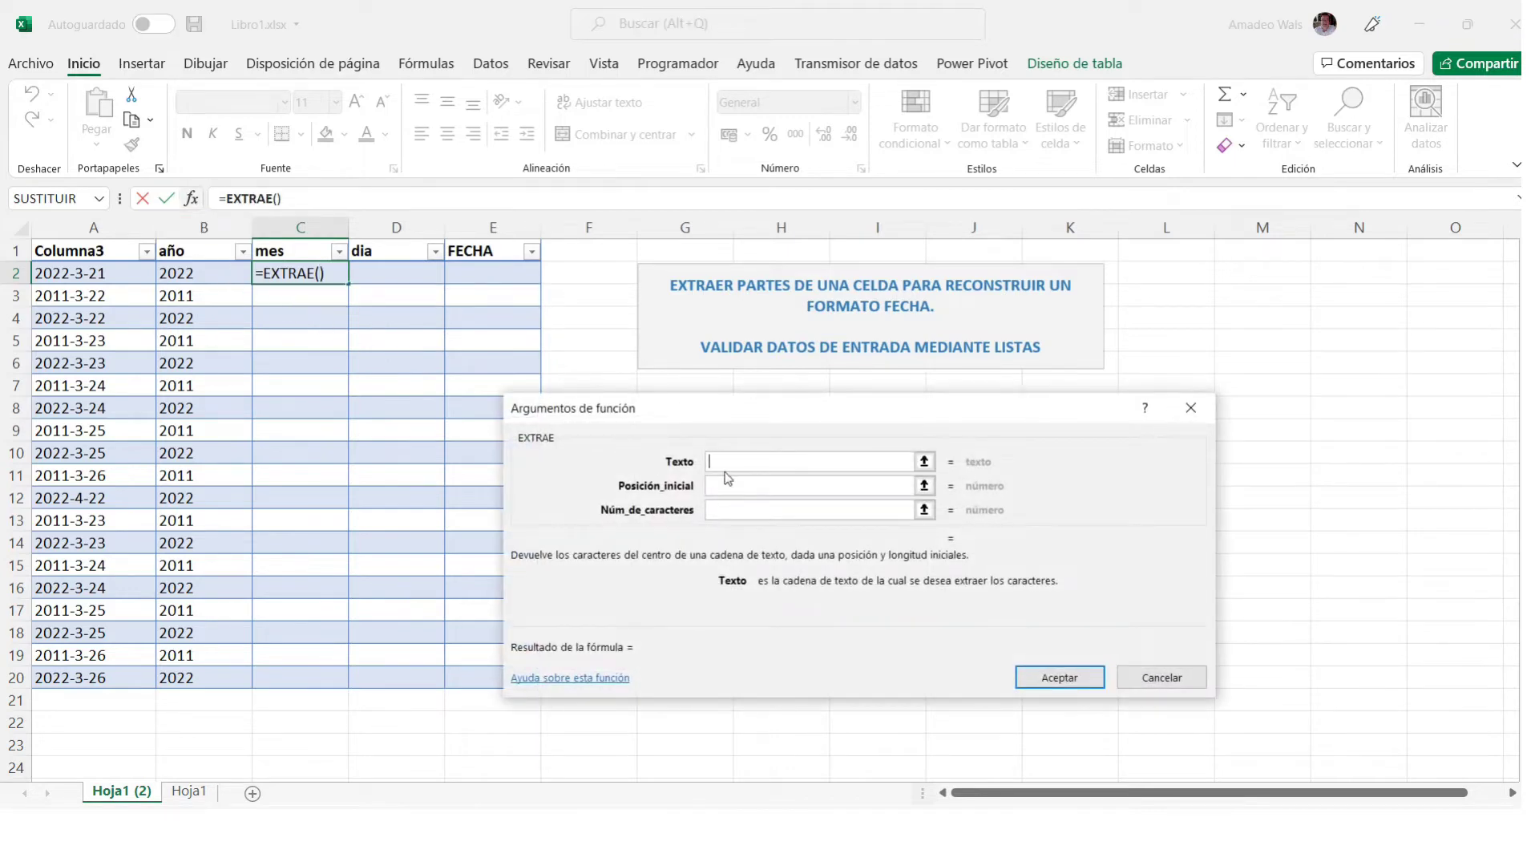
{"action": "left_click", "coordinate": [128, 273]}
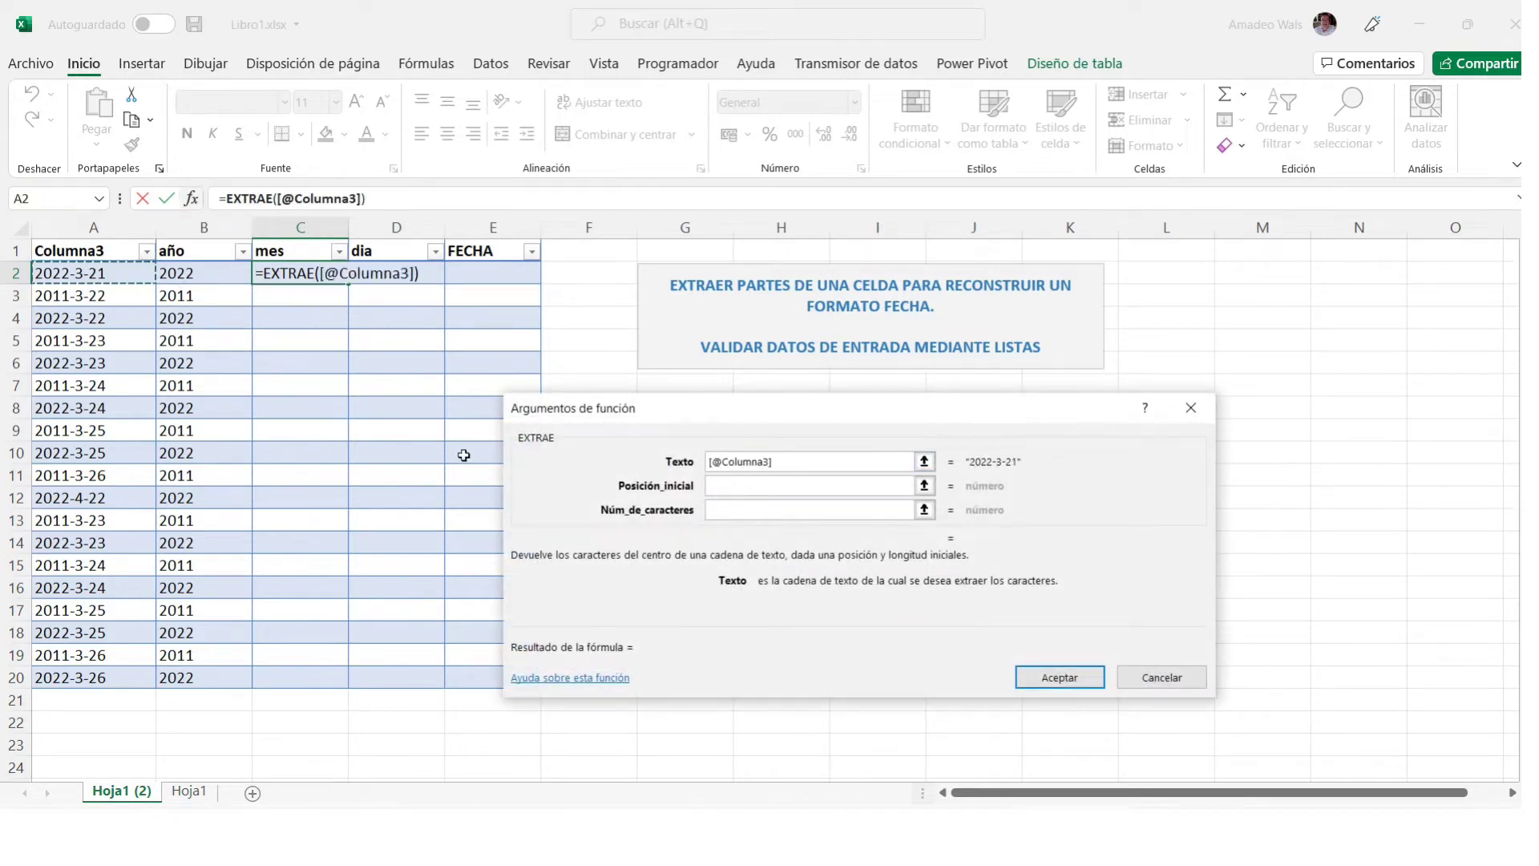
{"action": "left_click", "coordinate": [724, 486]}
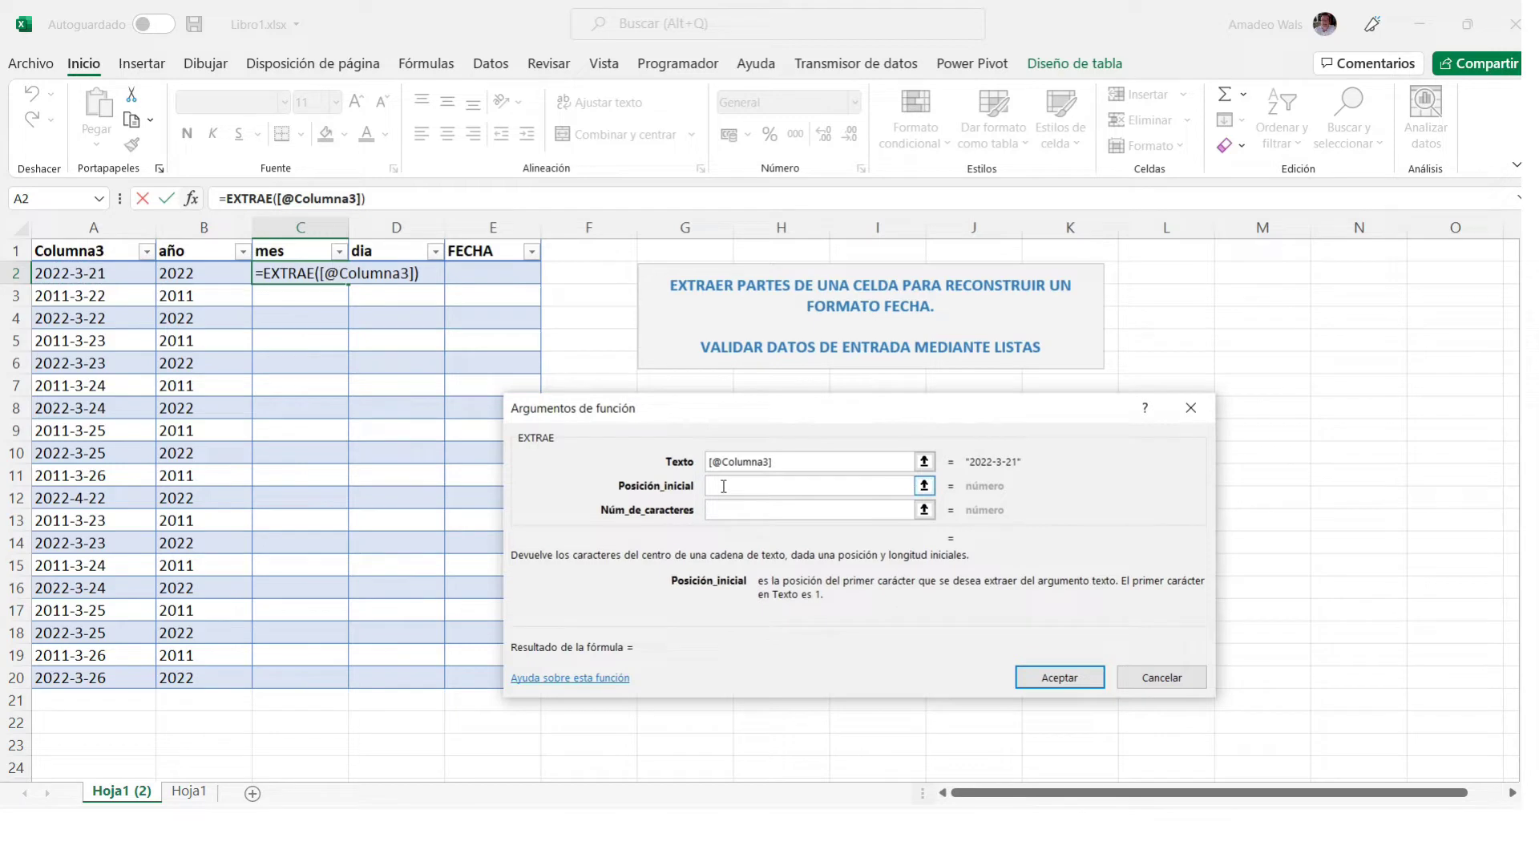
{"action": "type", "text": "6"}
{"action": "left_click", "coordinate": [732, 509]}
{"action": "type", "text": "1"}
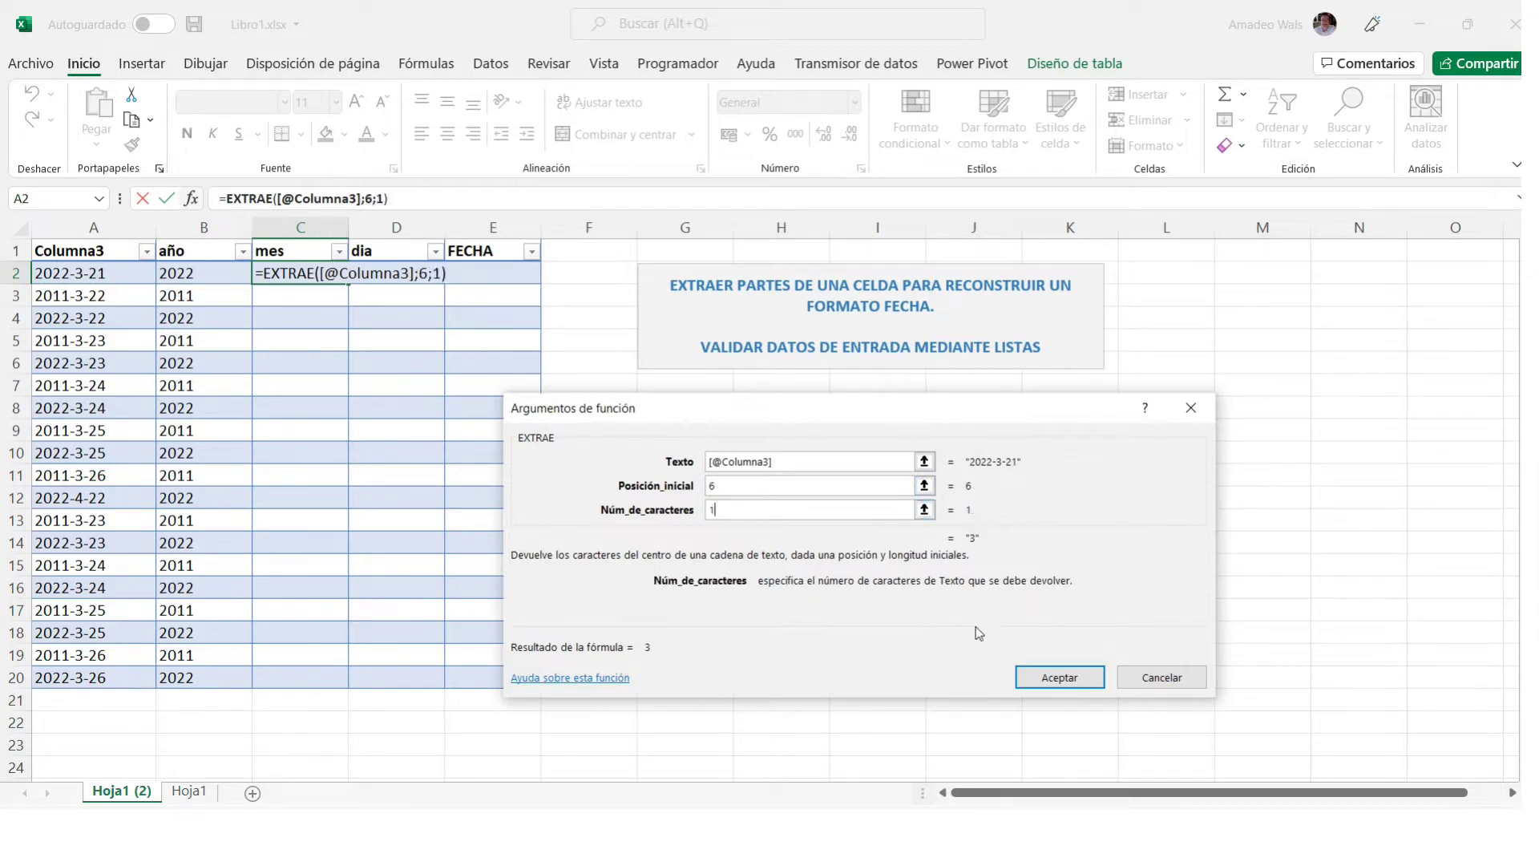
{"action": "left_click", "coordinate": [1030, 677]}
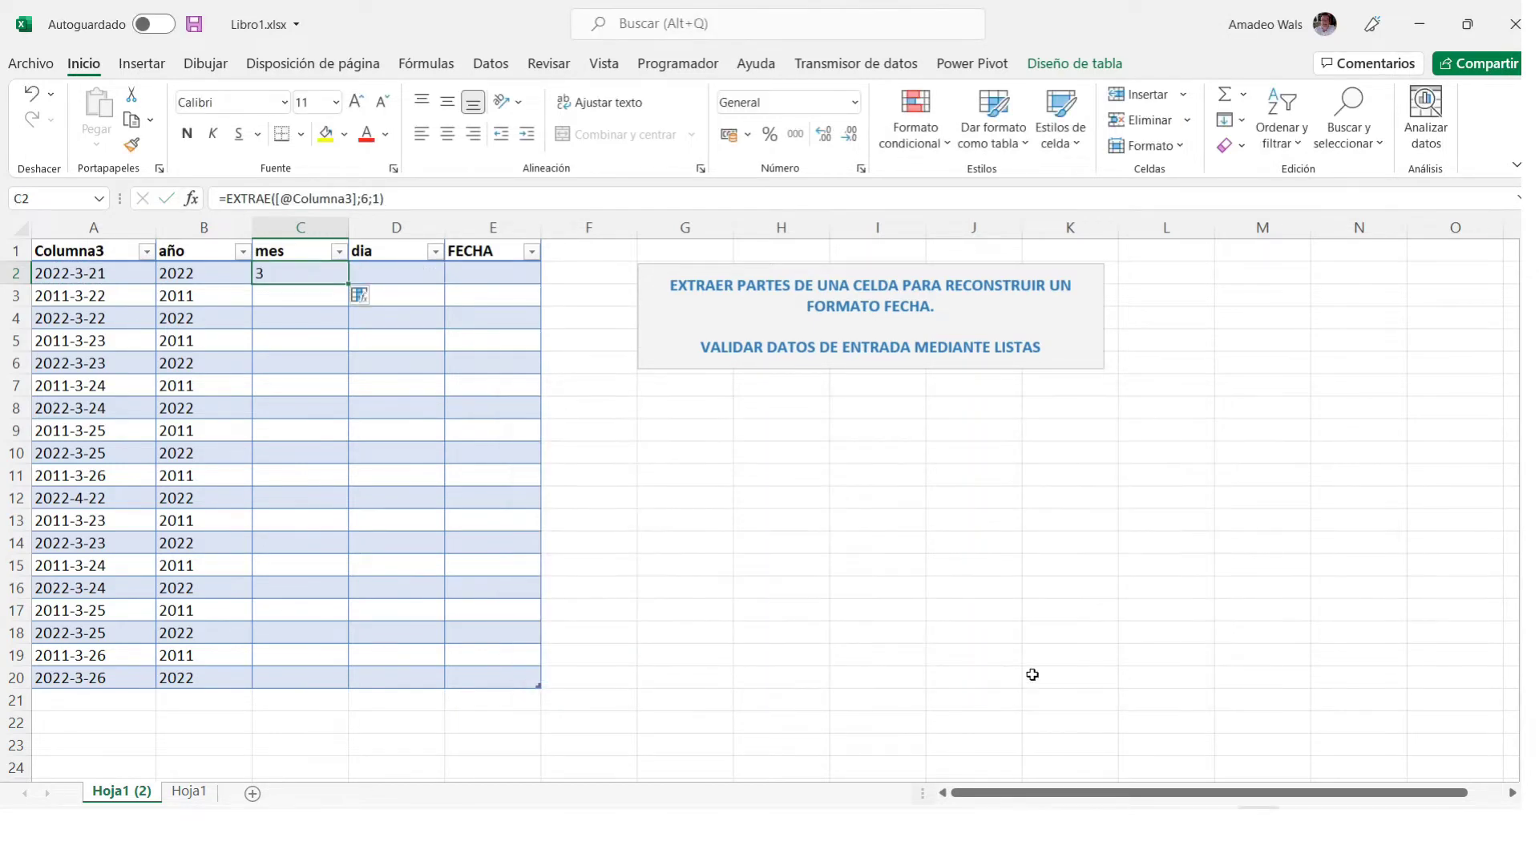
{"action": "left_click", "coordinate": [365, 302]}
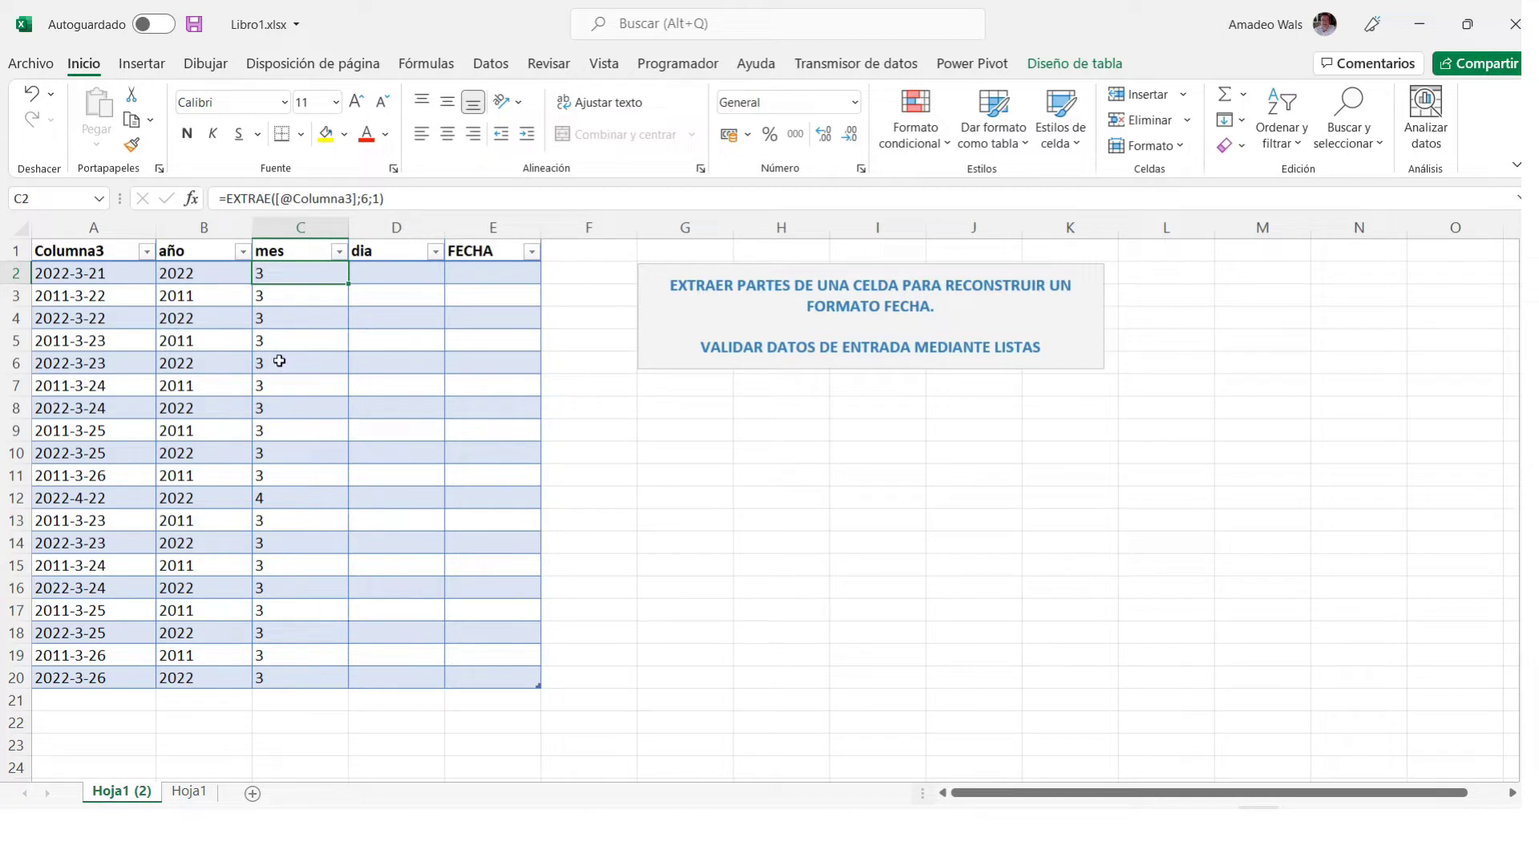
Extract the day into the dia column from D2 with EXTRAE on Columna3, start position 8 and 2 characters, and apply the formula to the whole column.
{"action": "left_click", "coordinate": [386, 276]}
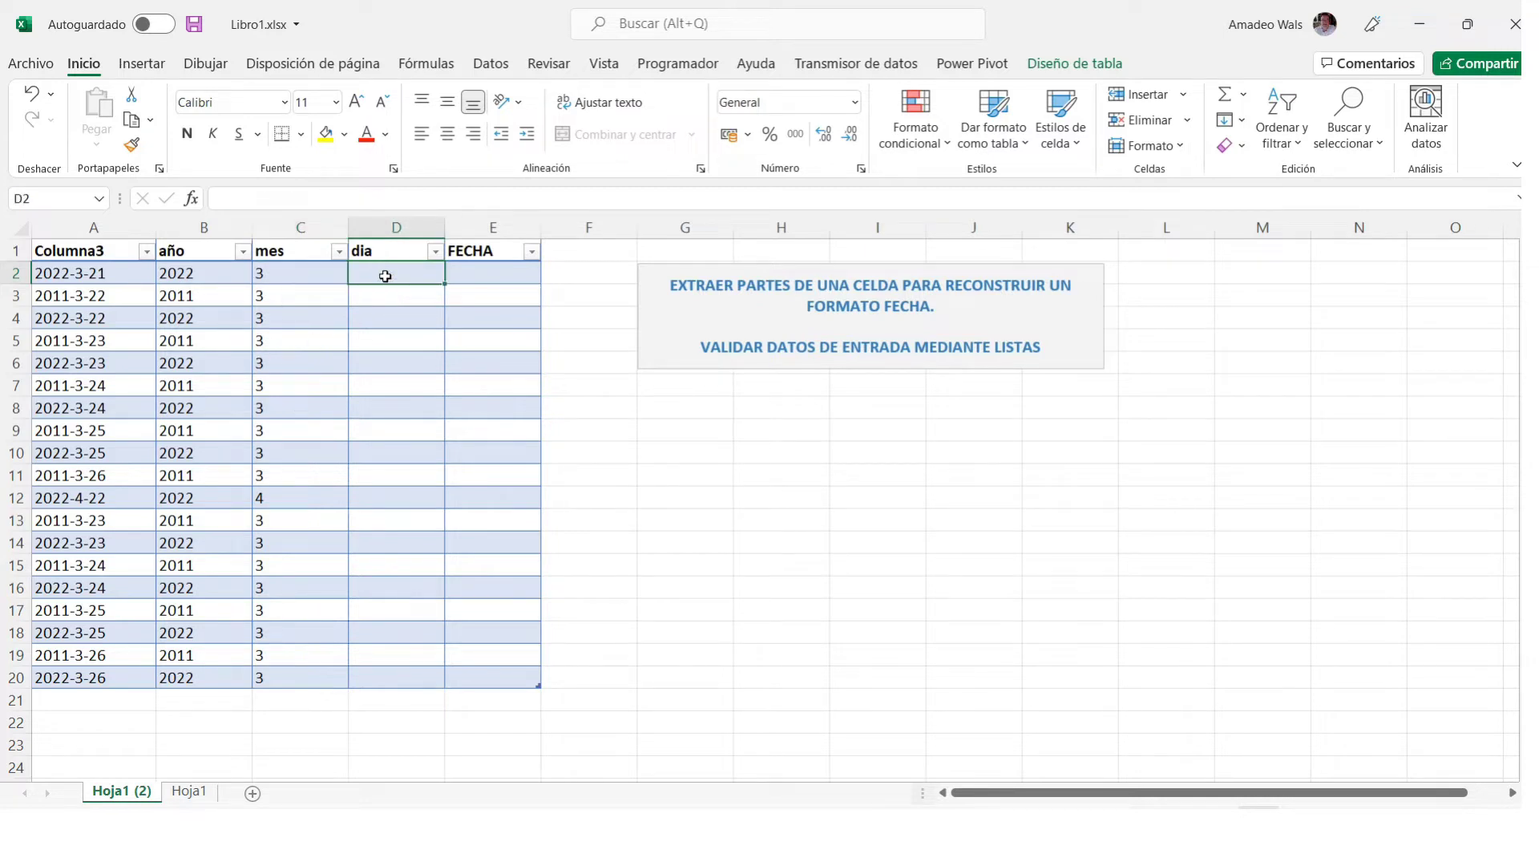
{"action": "type", "text": "=ES"}
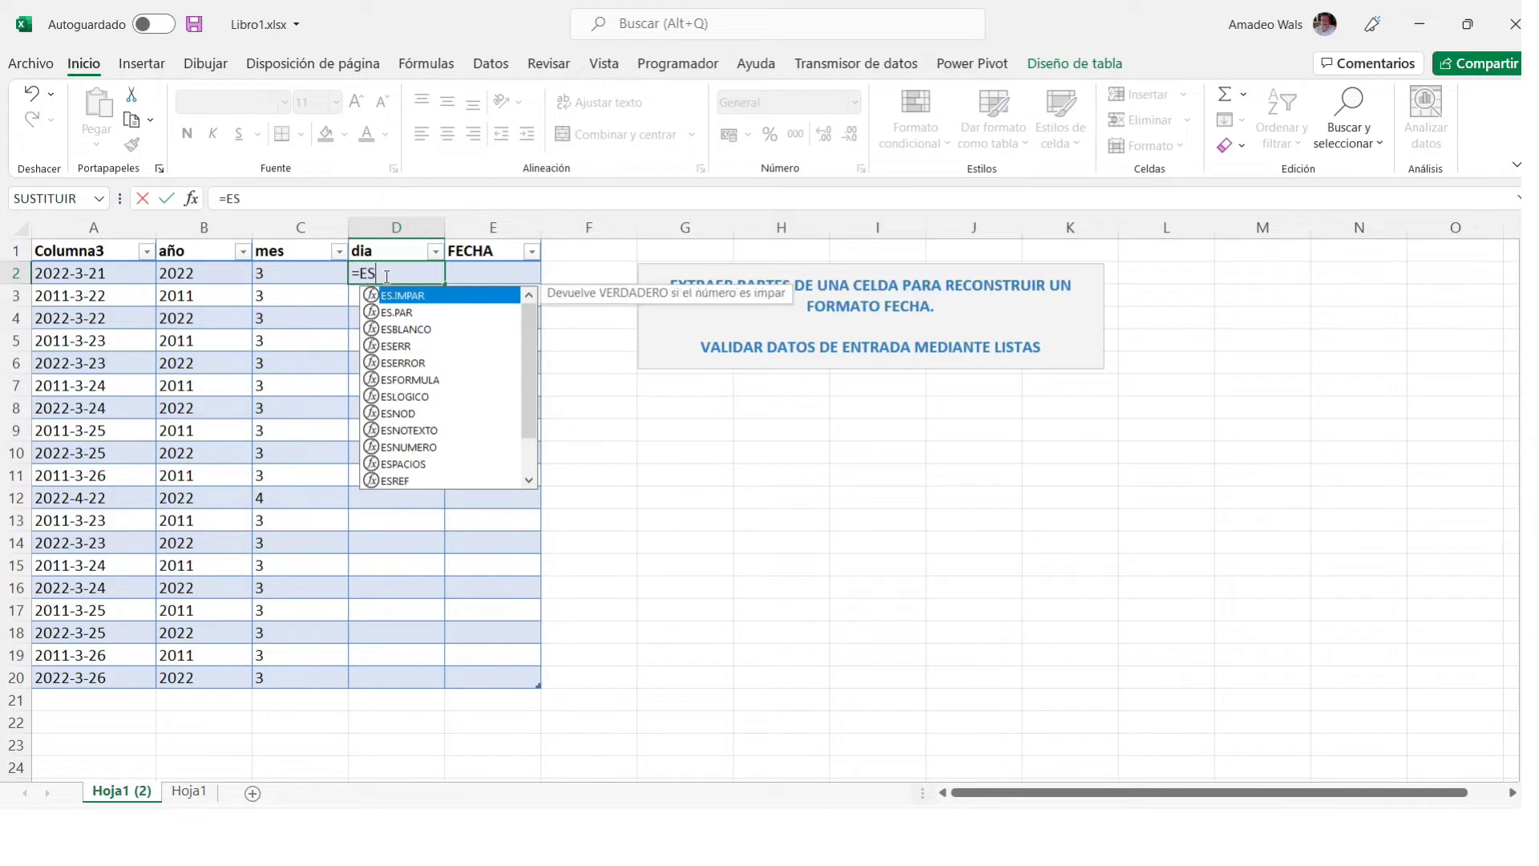
{"action": "key", "text": "BackSpace"}
{"action": "type", "text": "XT"}
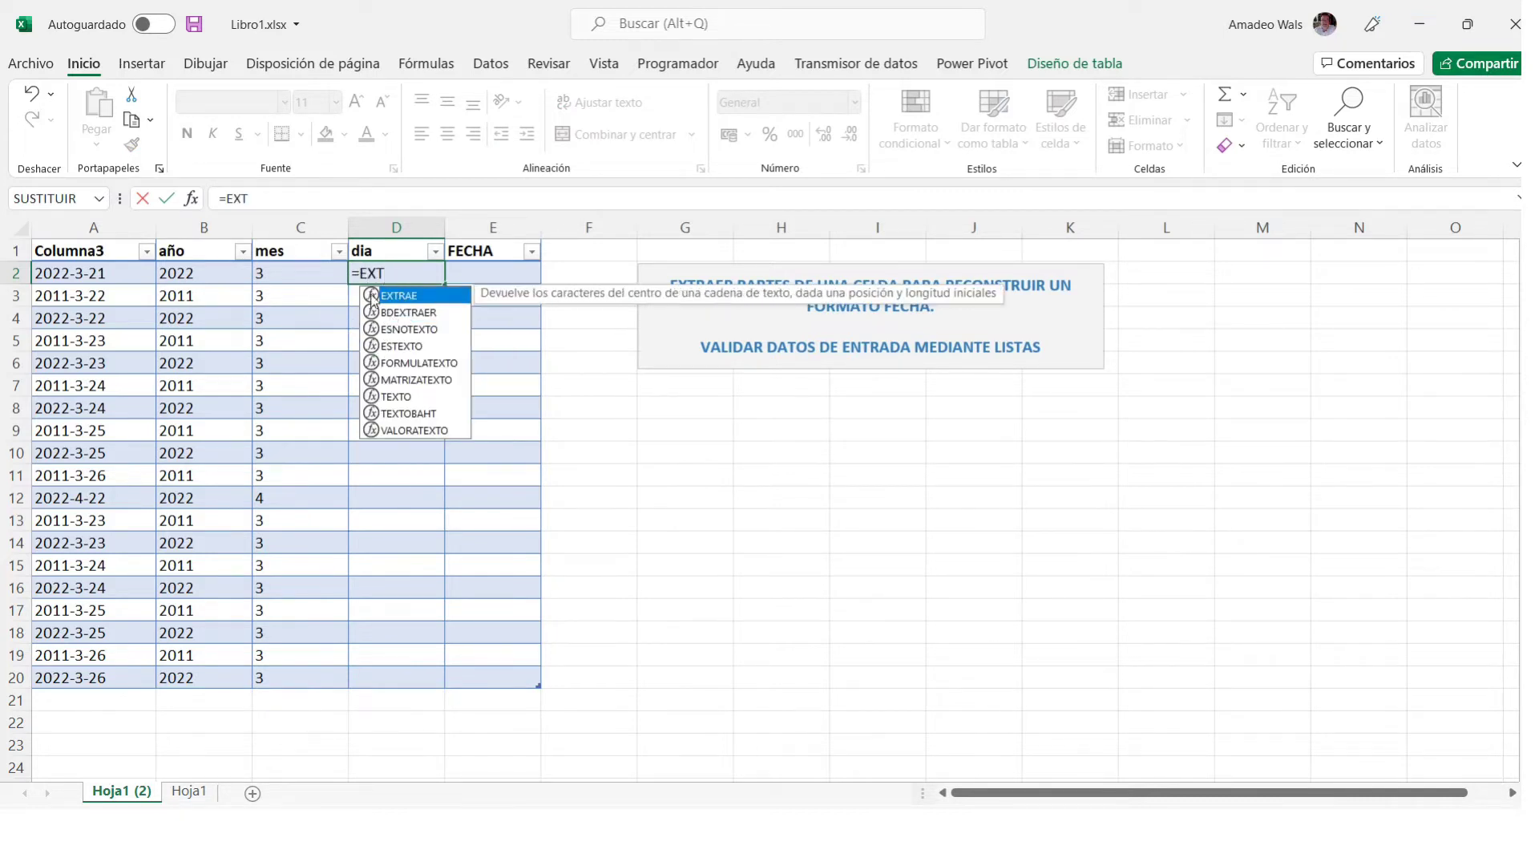
{"action": "double_click", "coordinate": [372, 301]}
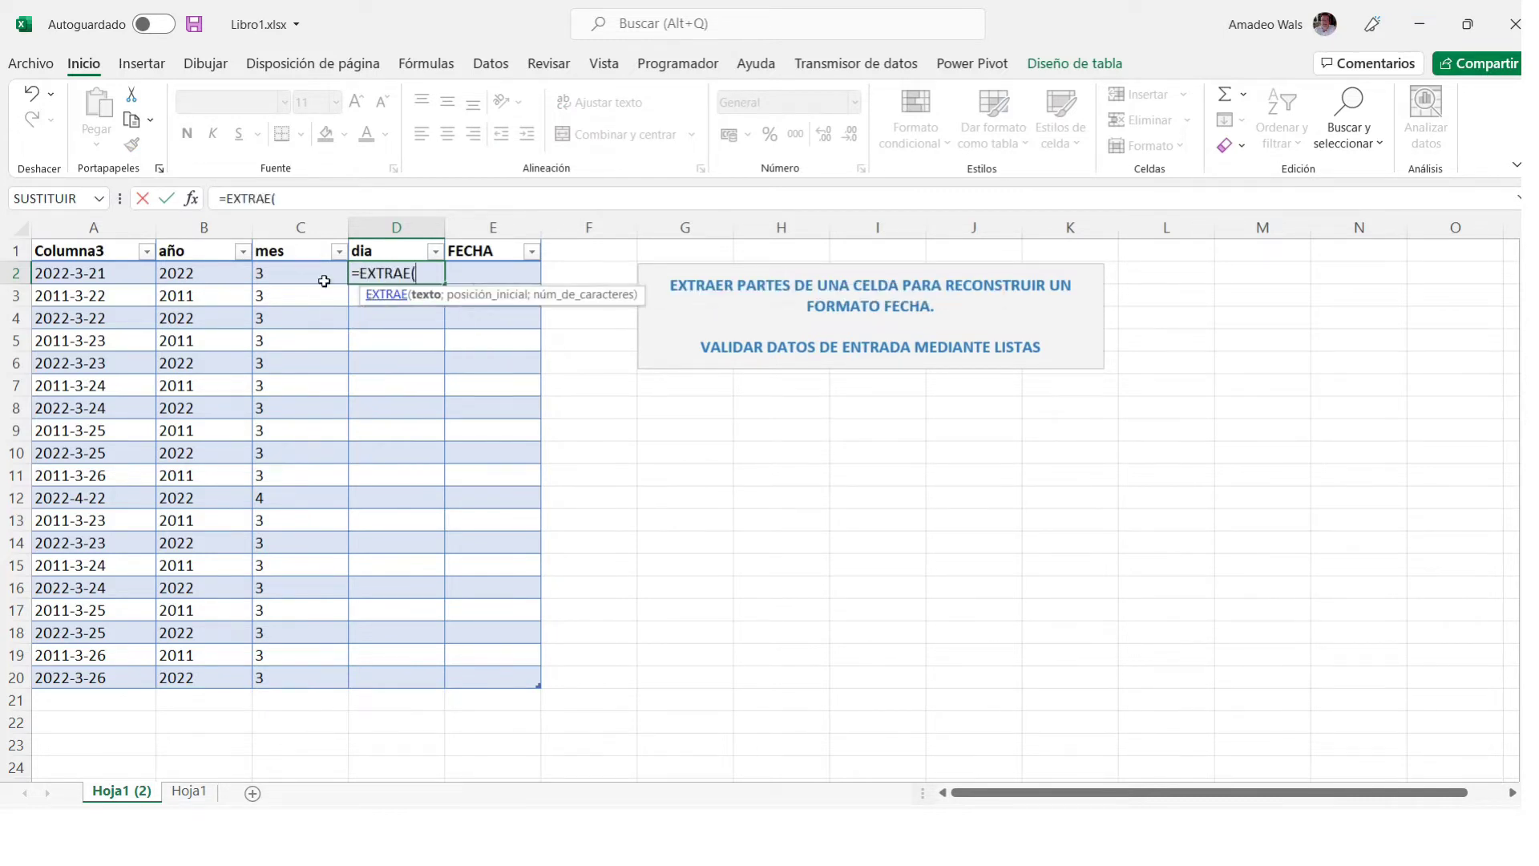
{"action": "left_click", "coordinate": [193, 200]}
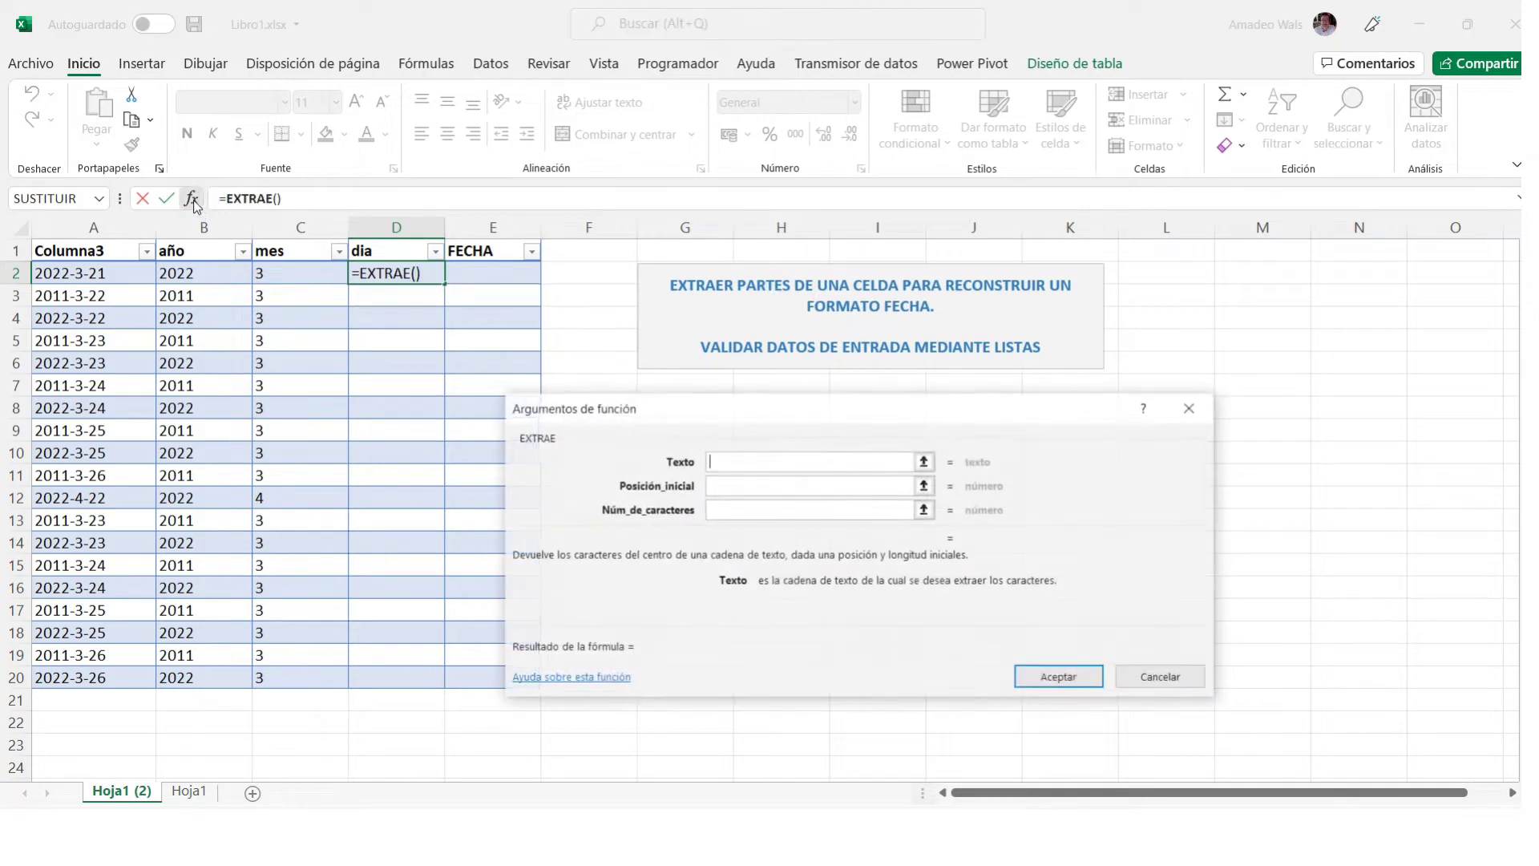
{"action": "left_click", "coordinate": [94, 274]}
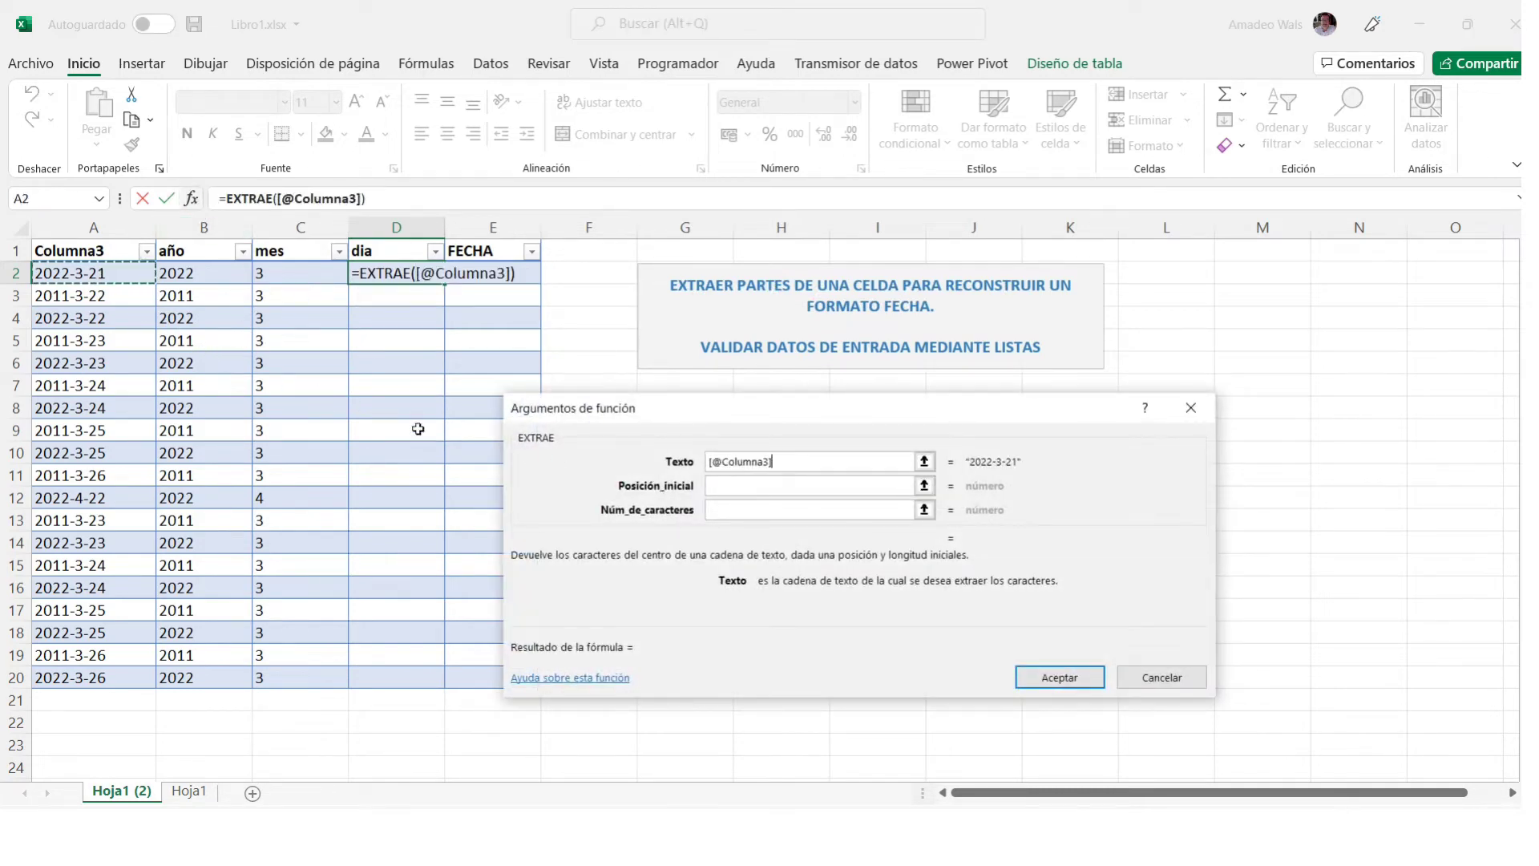
{"action": "left_click", "coordinate": [719, 486]}
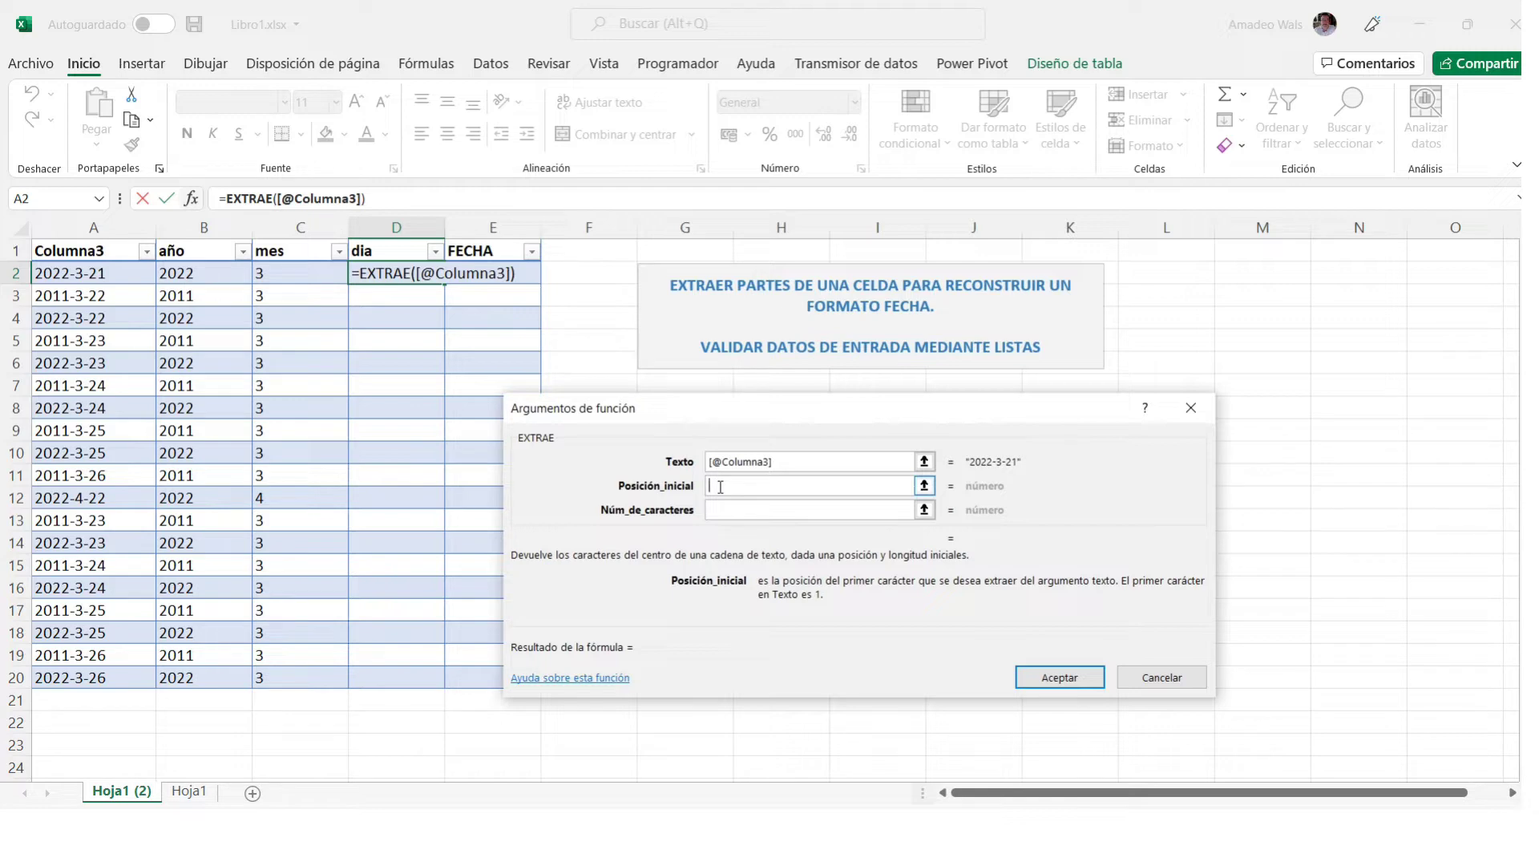
{"action": "type", "text": "8"}
{"action": "left_click", "coordinate": [724, 511]}
{"action": "type", "text": "1"}
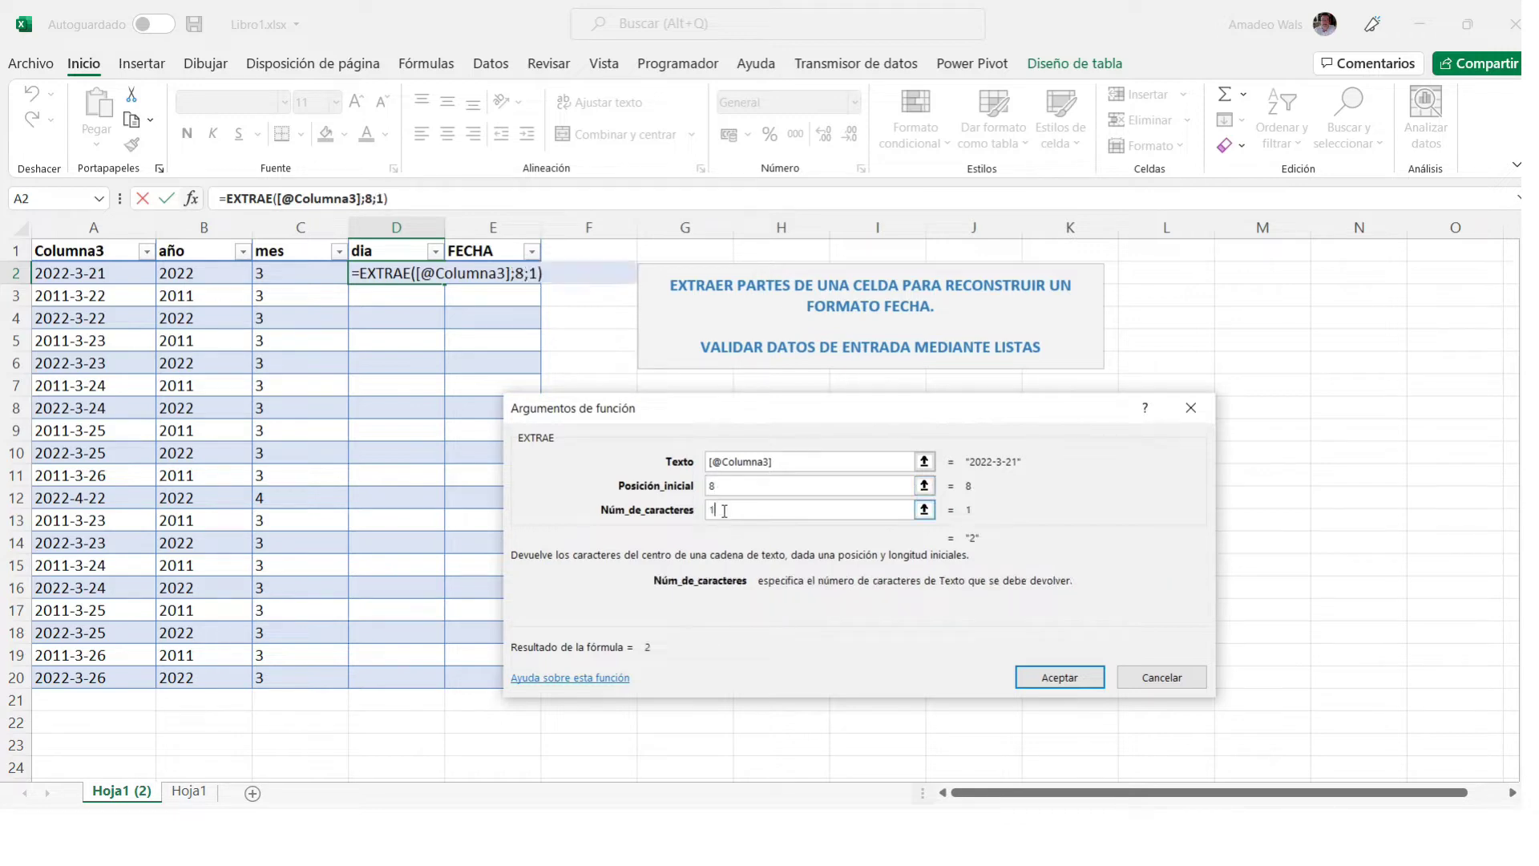
{"action": "key", "text": "BackSpace"}
{"action": "type", "text": "2"}
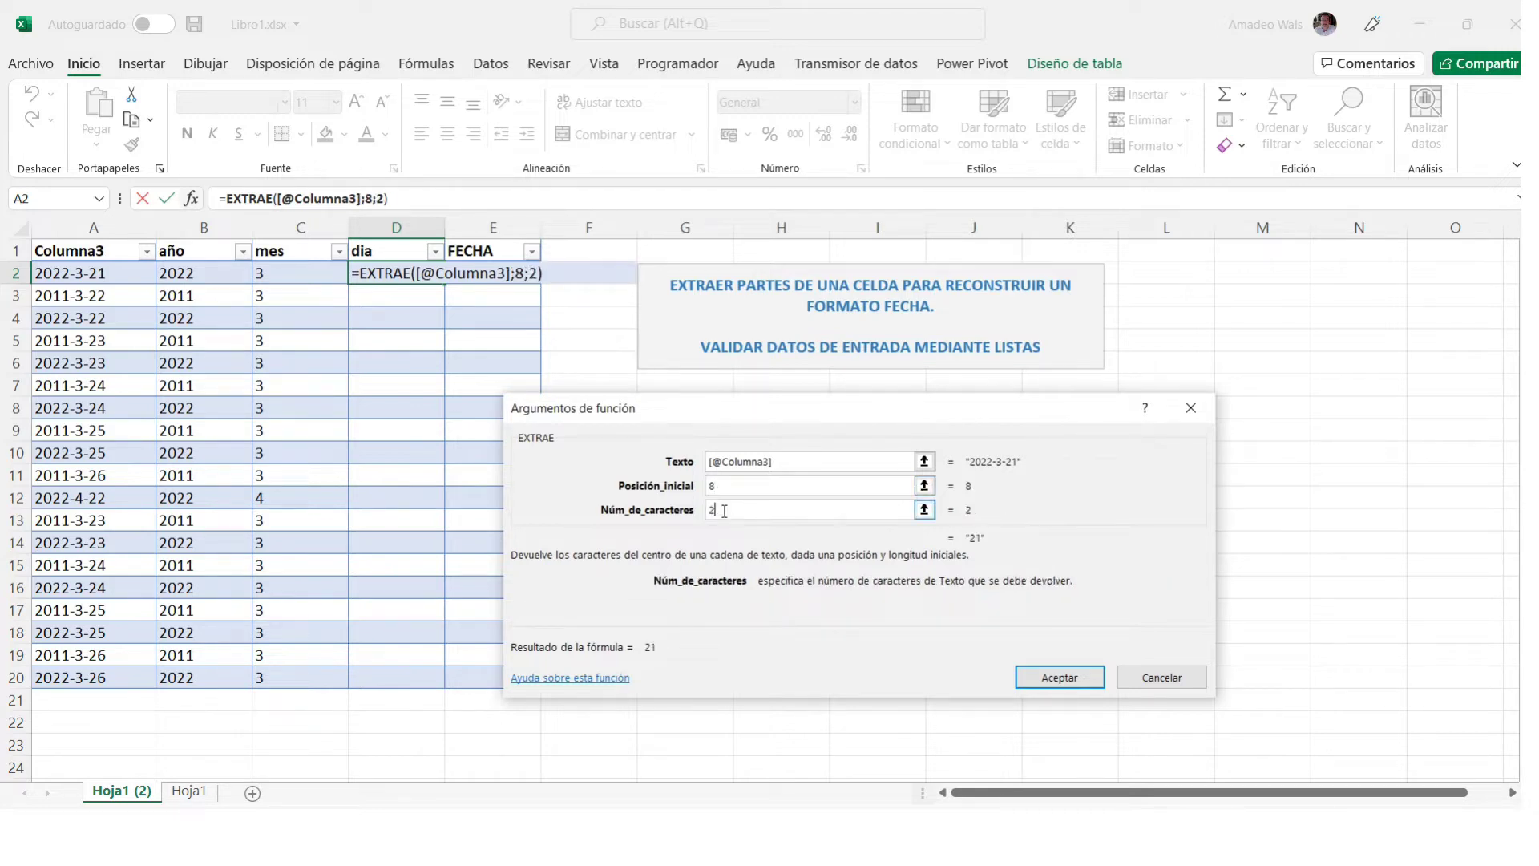
{"action": "left_click", "coordinate": [1045, 674]}
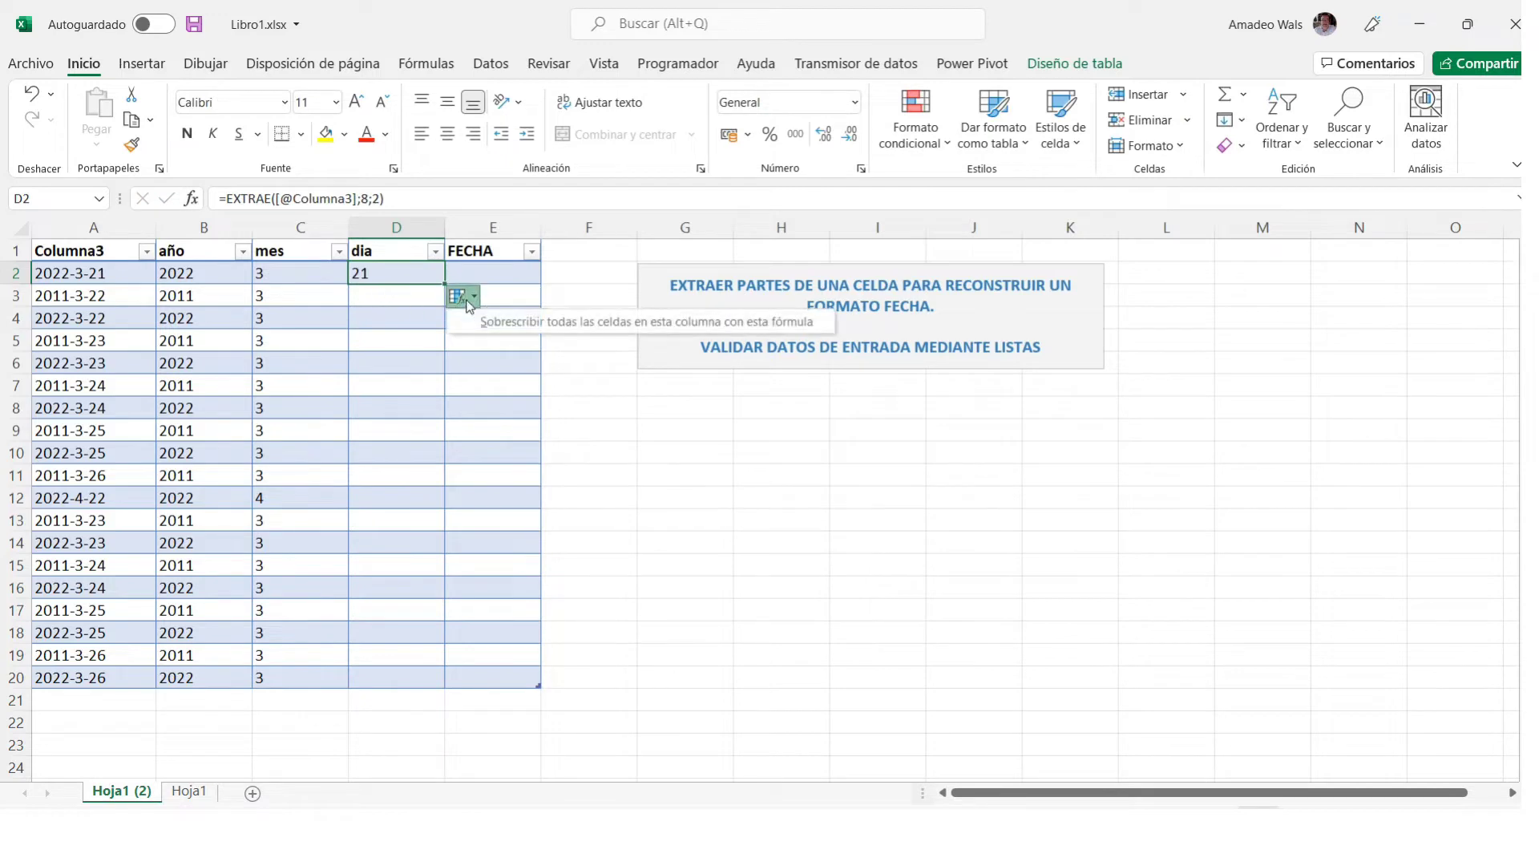
{"action": "left_click", "coordinate": [486, 322]}
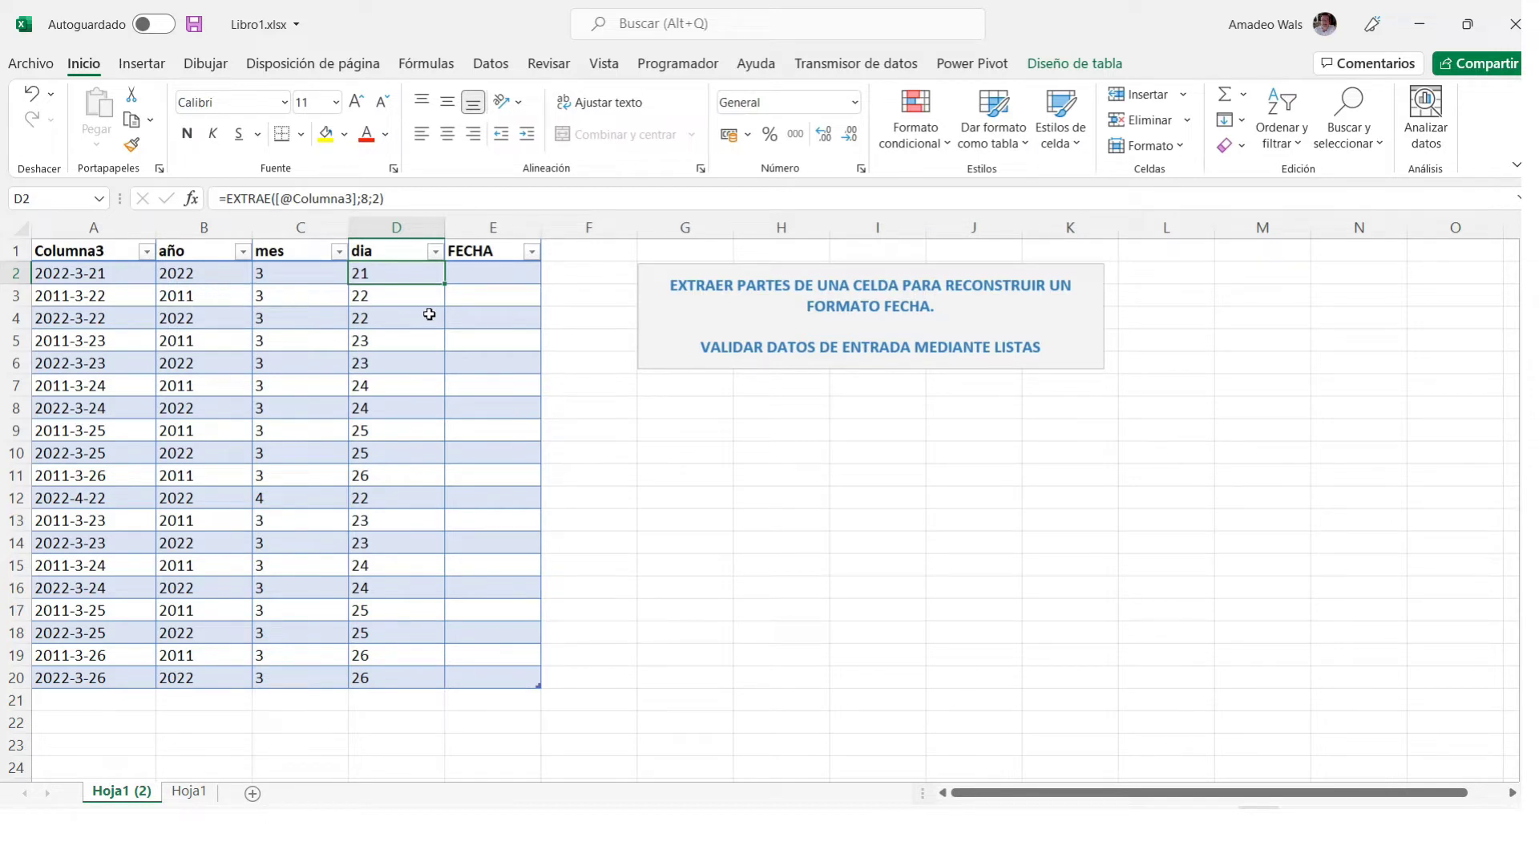
Build the date in the FECHA column from E2 with the FECHA function on año, mes and dia, and apply the formula to the whole column.
{"action": "left_click", "coordinate": [453, 276]}
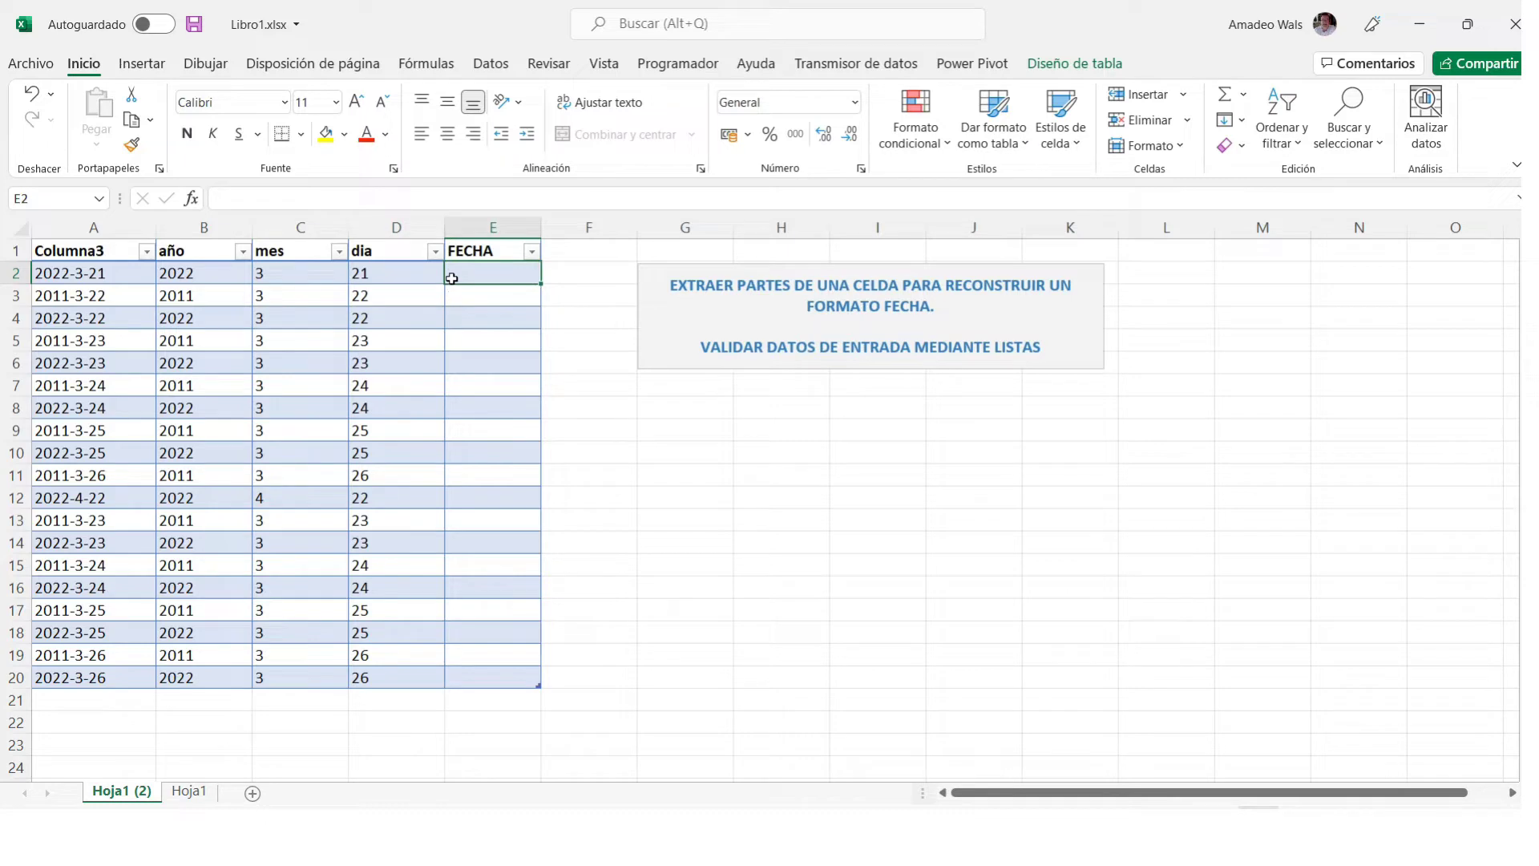
{"action": "type", "text": "="}
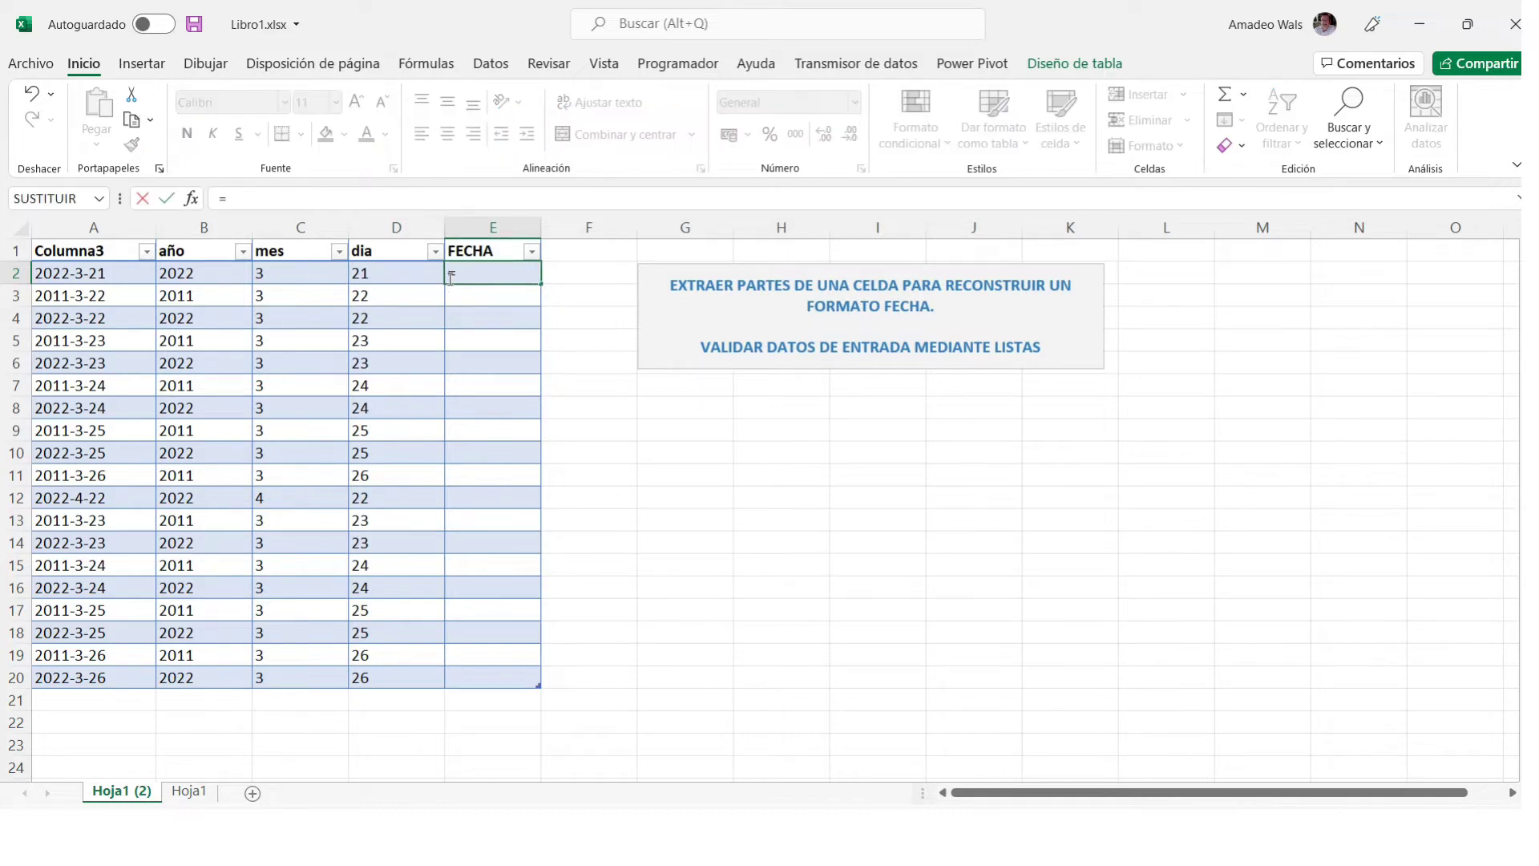
{"action": "type", "text": "FECH"}
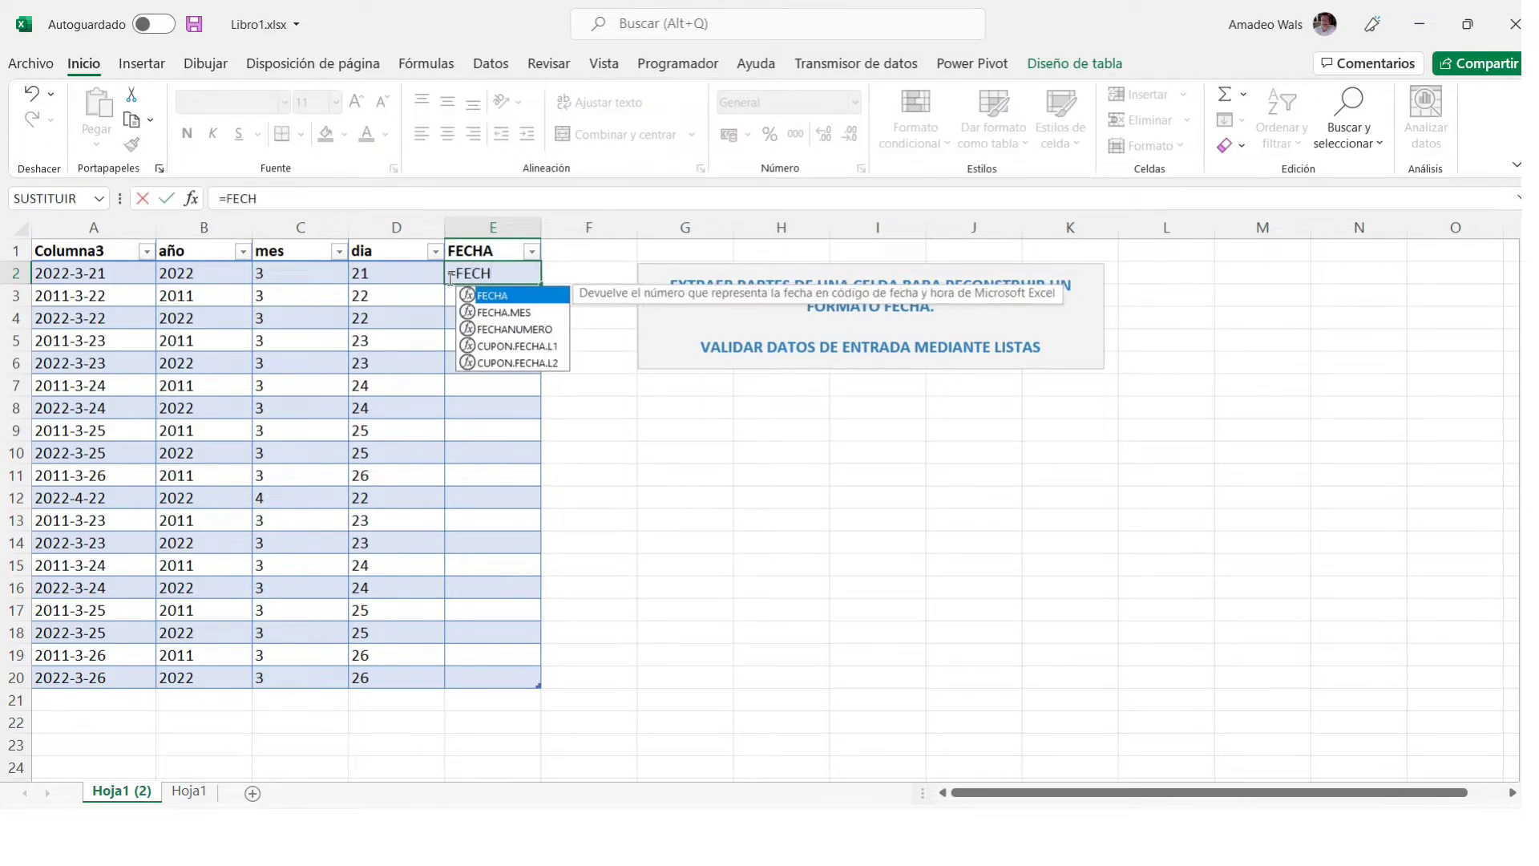
{"action": "double_click", "coordinate": [474, 296]}
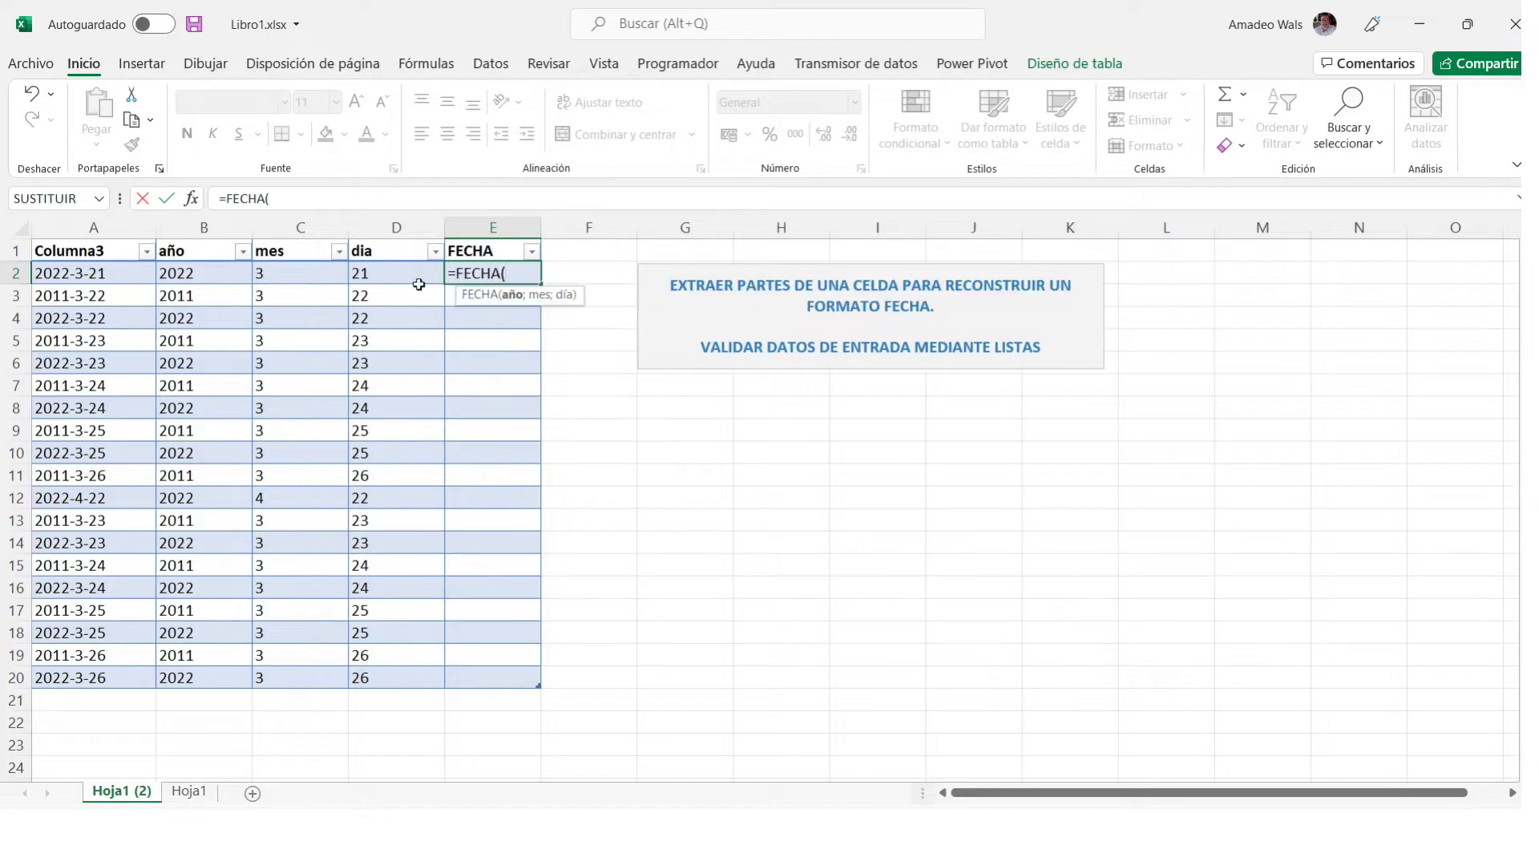
{"action": "left_click", "coordinate": [191, 198]}
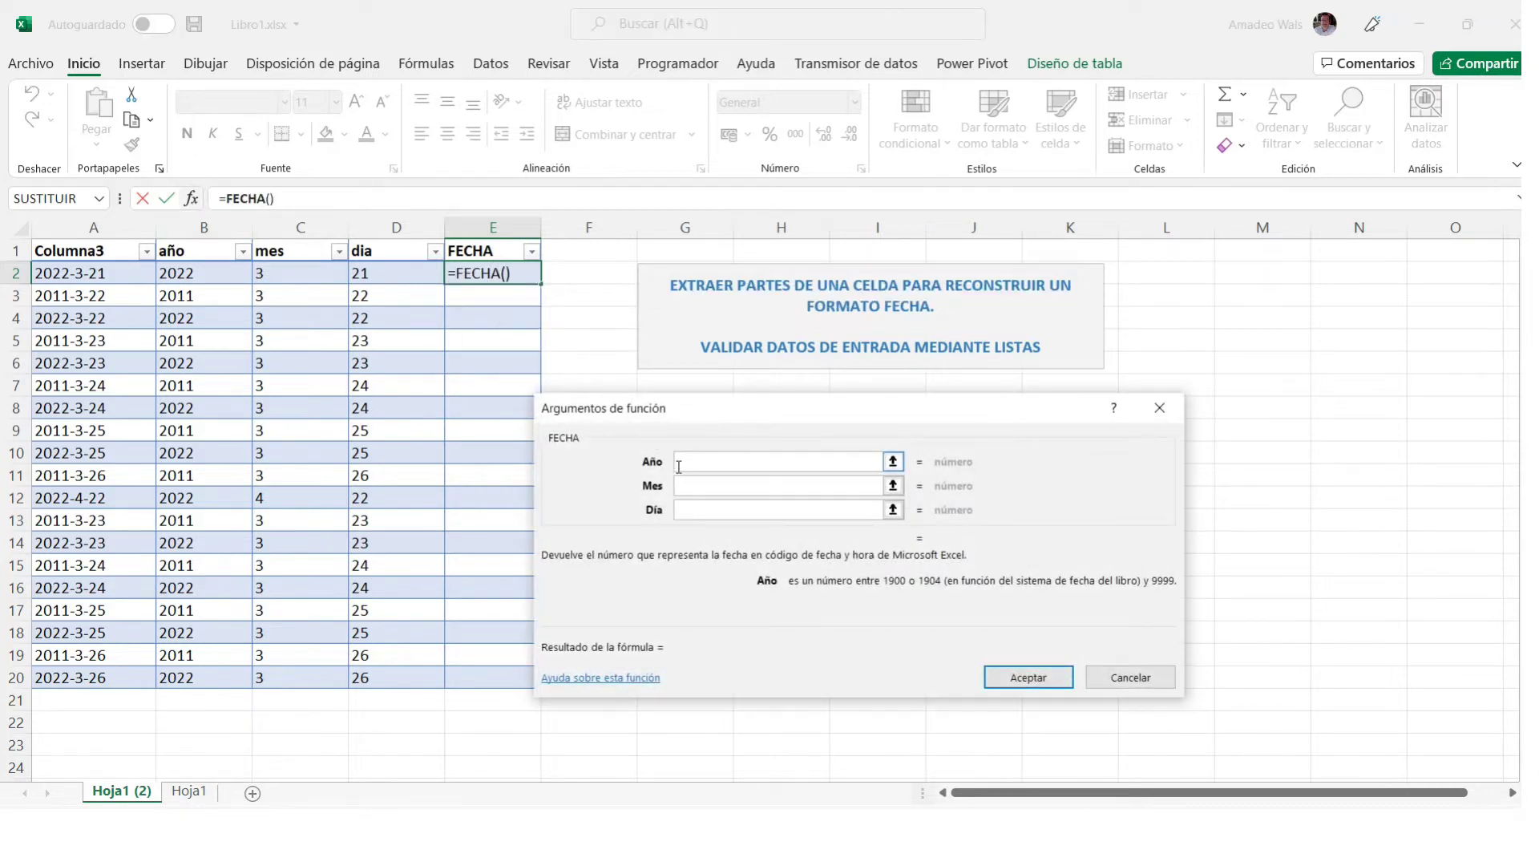
{"action": "left_click", "coordinate": [201, 270]}
{"action": "key", "text": "Tab"}
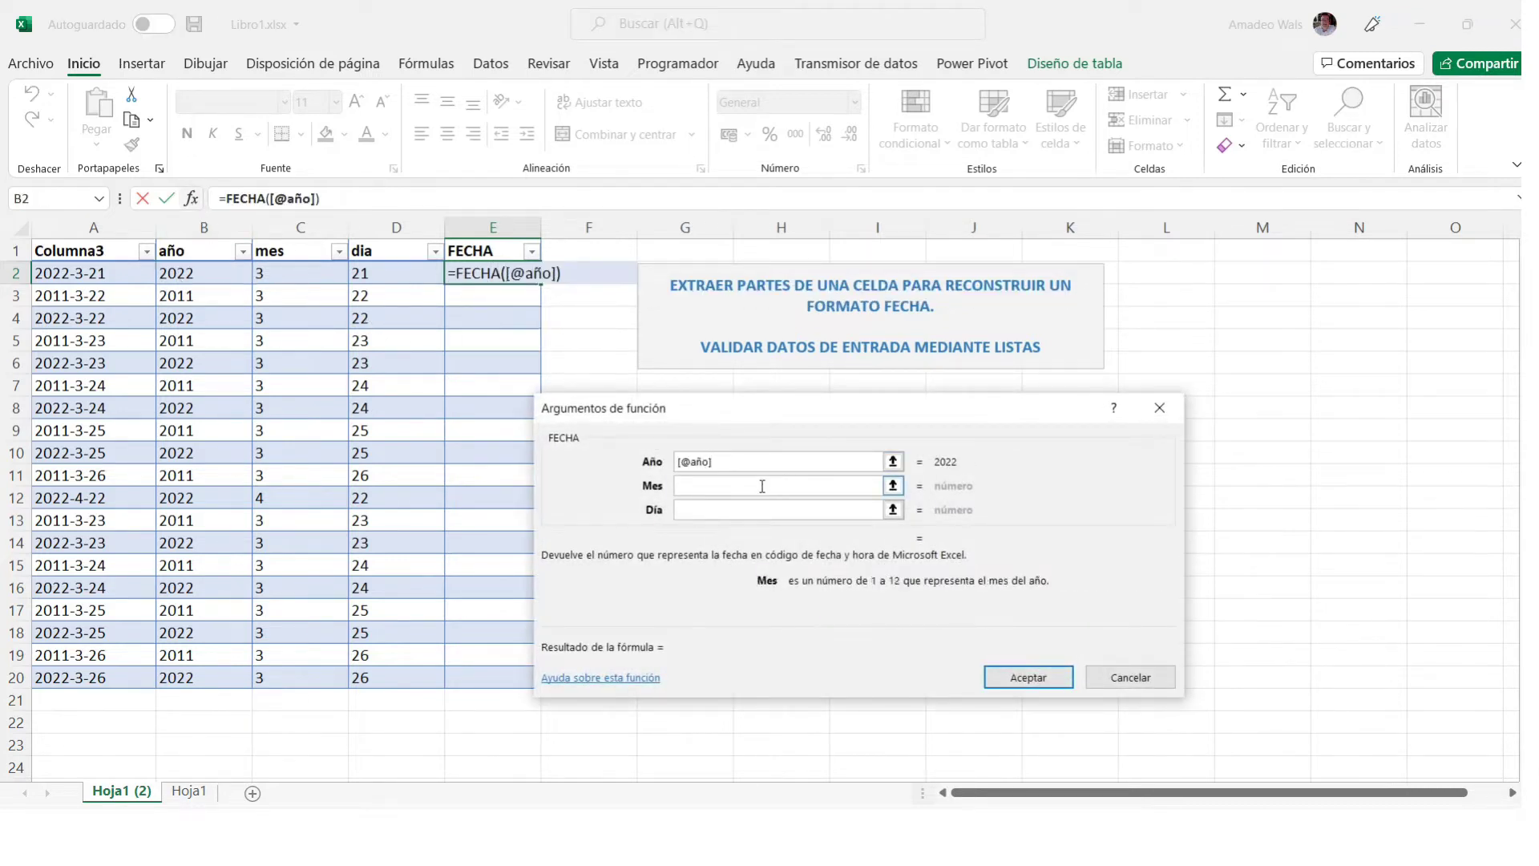
{"action": "left_click", "coordinate": [303, 274]}
{"action": "left_click", "coordinate": [709, 510]}
{"action": "left_click", "coordinate": [385, 276]}
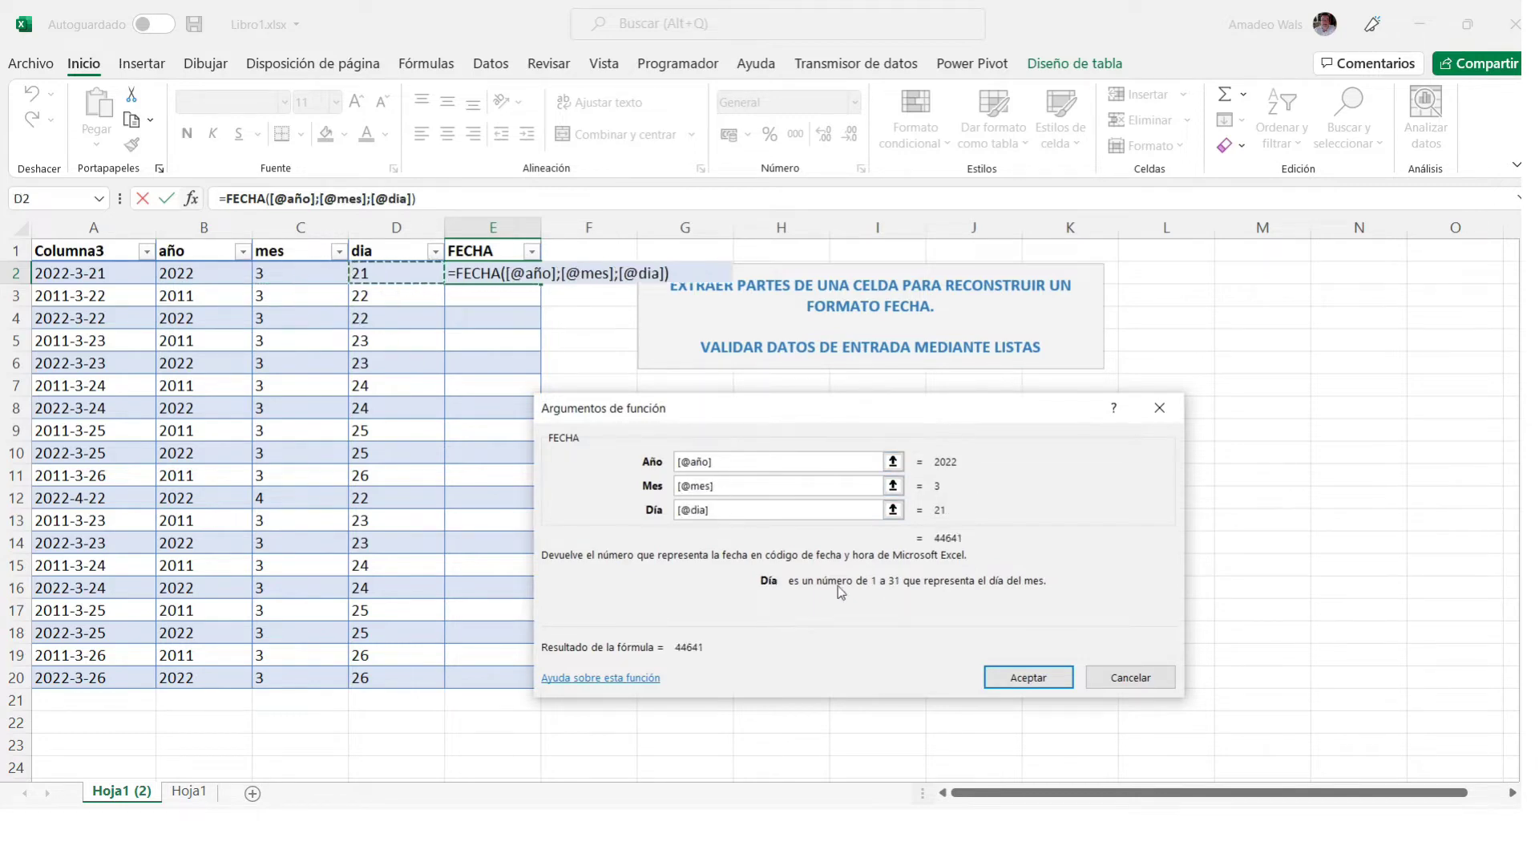
{"action": "left_click", "coordinate": [1014, 676]}
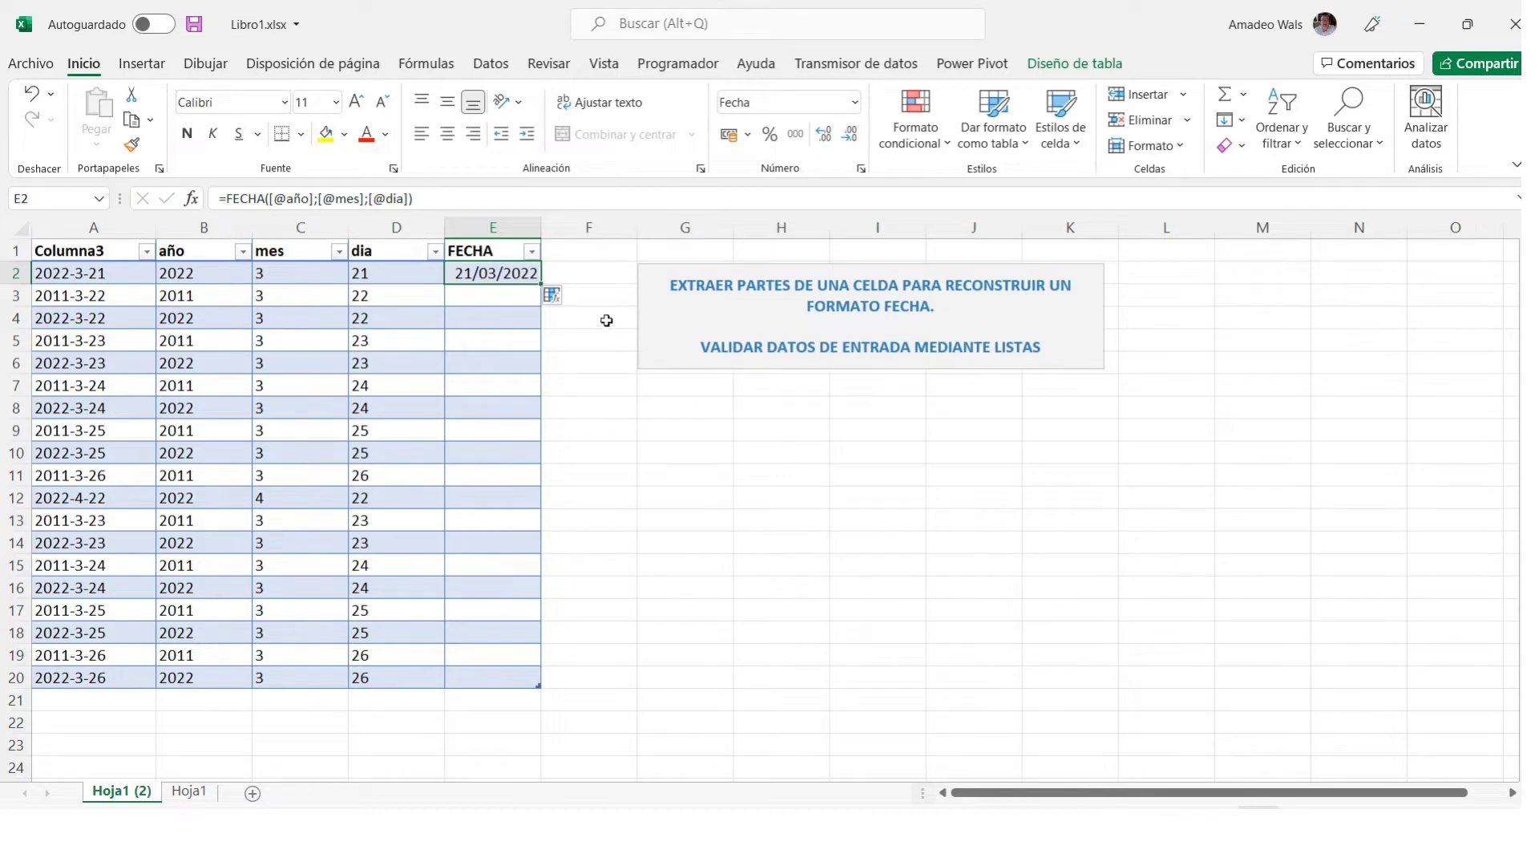
{"action": "left_click", "coordinate": [559, 301]}
{"action": "left_click", "coordinate": [585, 319]}
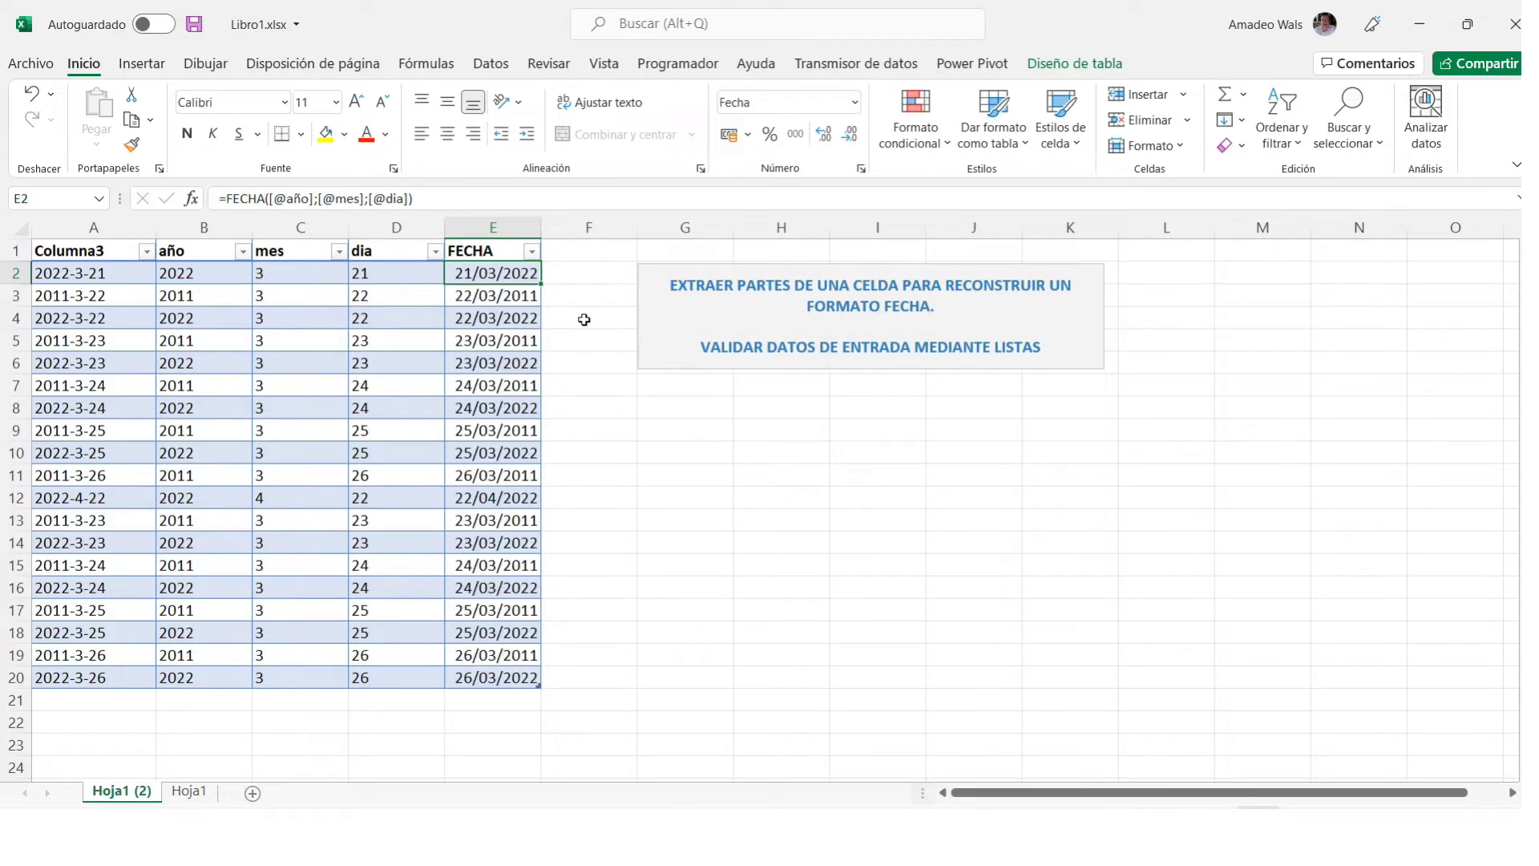
Apply the Fecha corta format to the entire FECHA column.
{"action": "left_click", "coordinate": [493, 227]}
{"action": "left_click", "coordinate": [855, 102]}
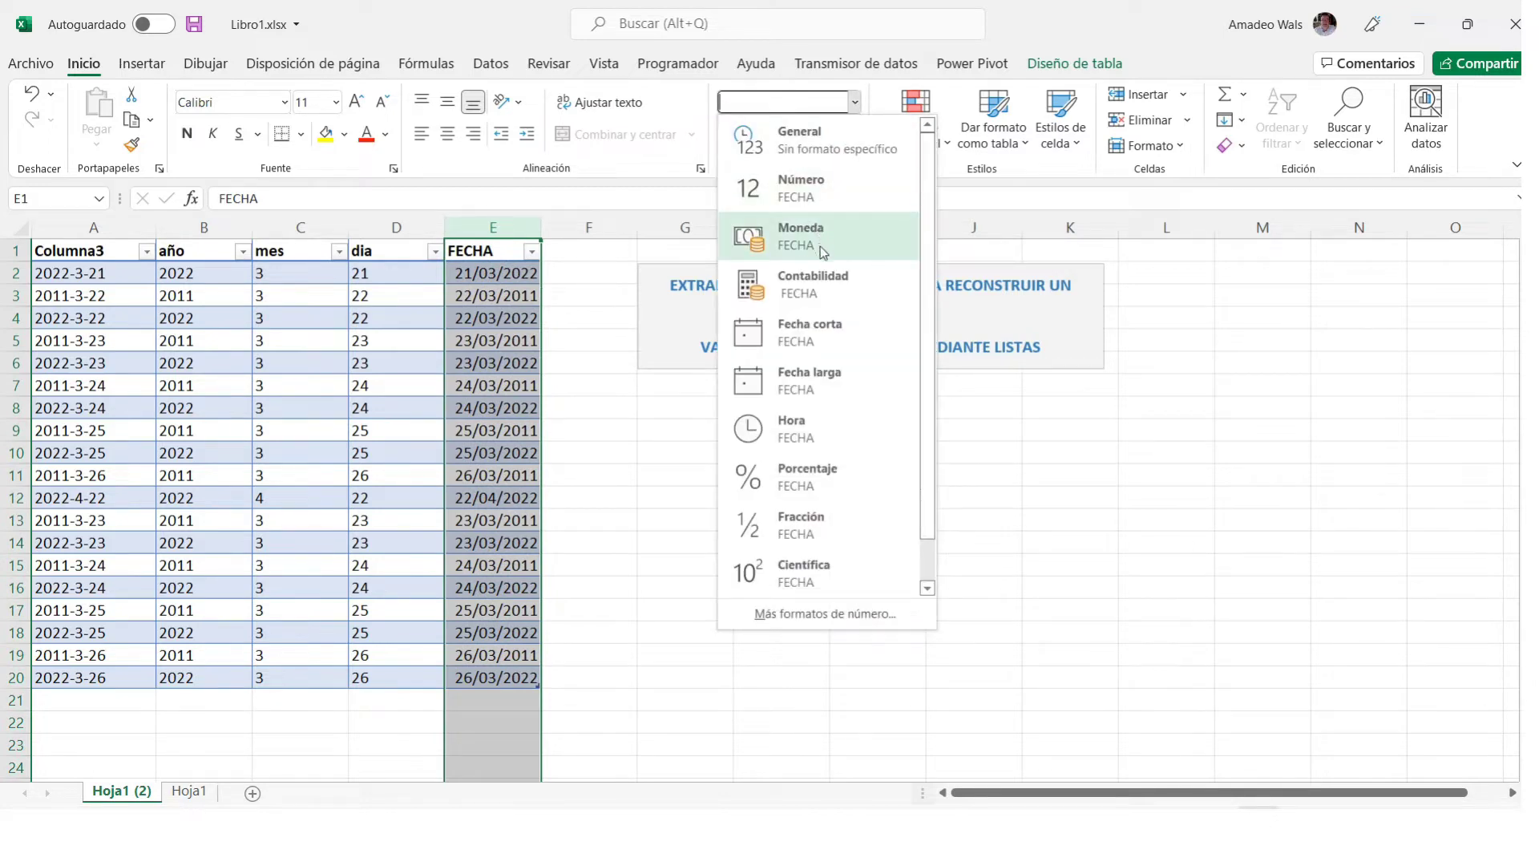
{"action": "left_click", "coordinate": [816, 325]}
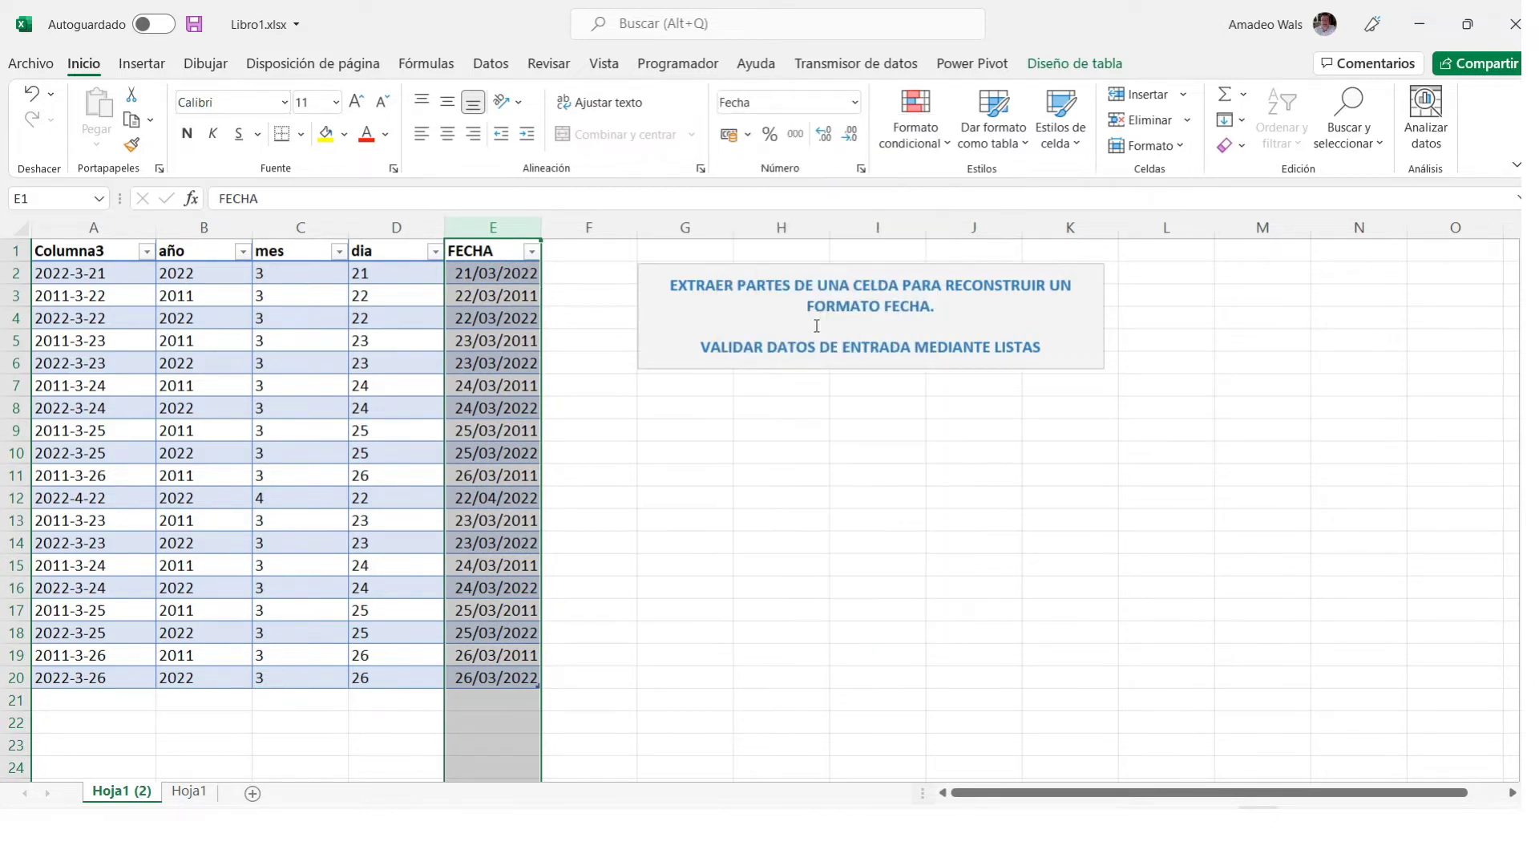
Switch the FECHA column to the Número format to check that its dates are real, and return it to Fecha corta.
{"action": "left_click", "coordinate": [854, 102]}
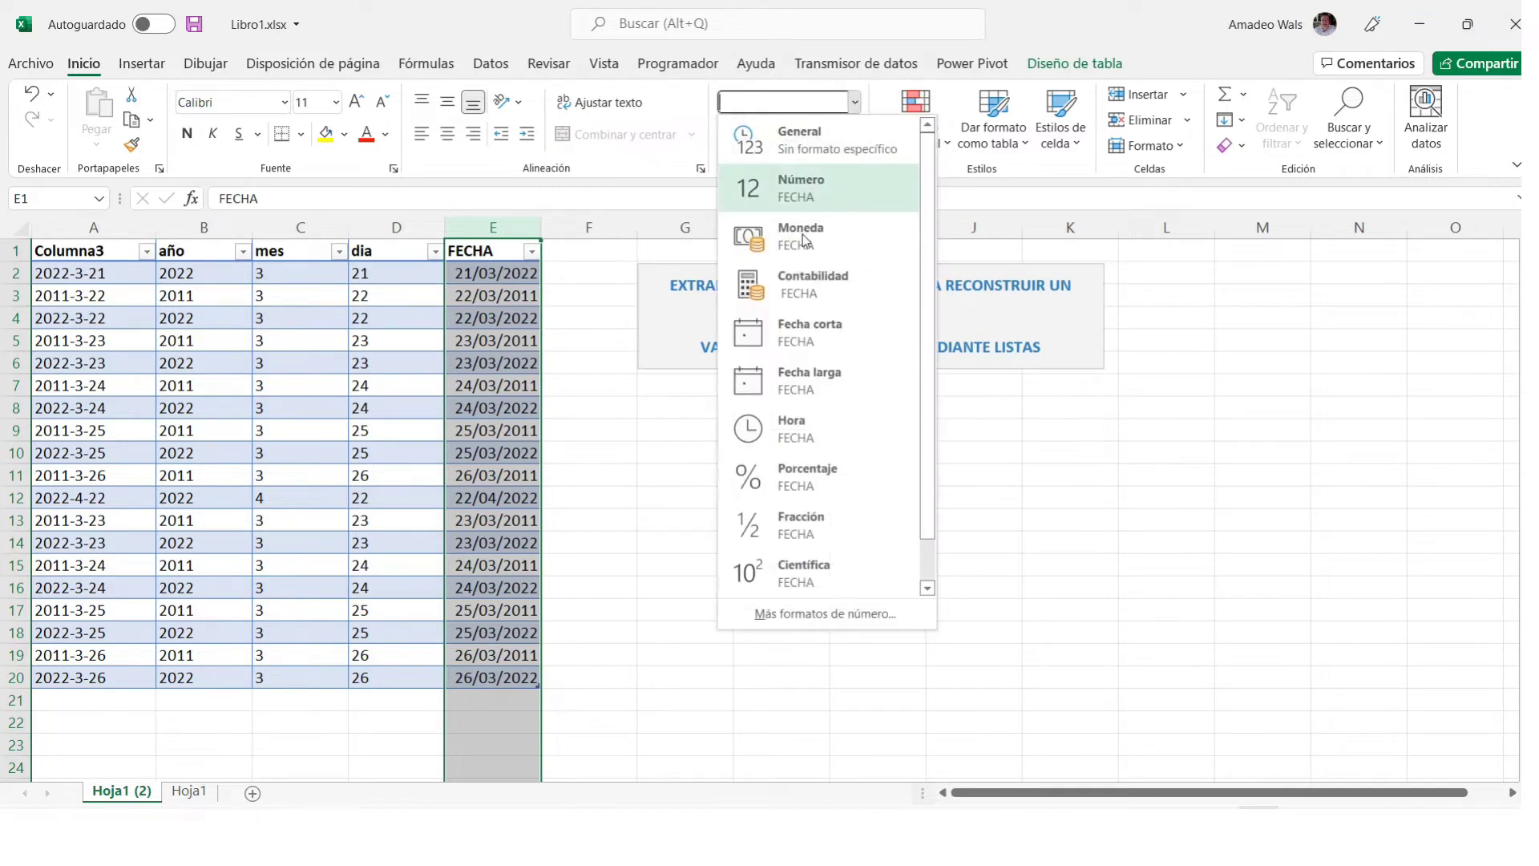
{"action": "left_click", "coordinate": [811, 187]}
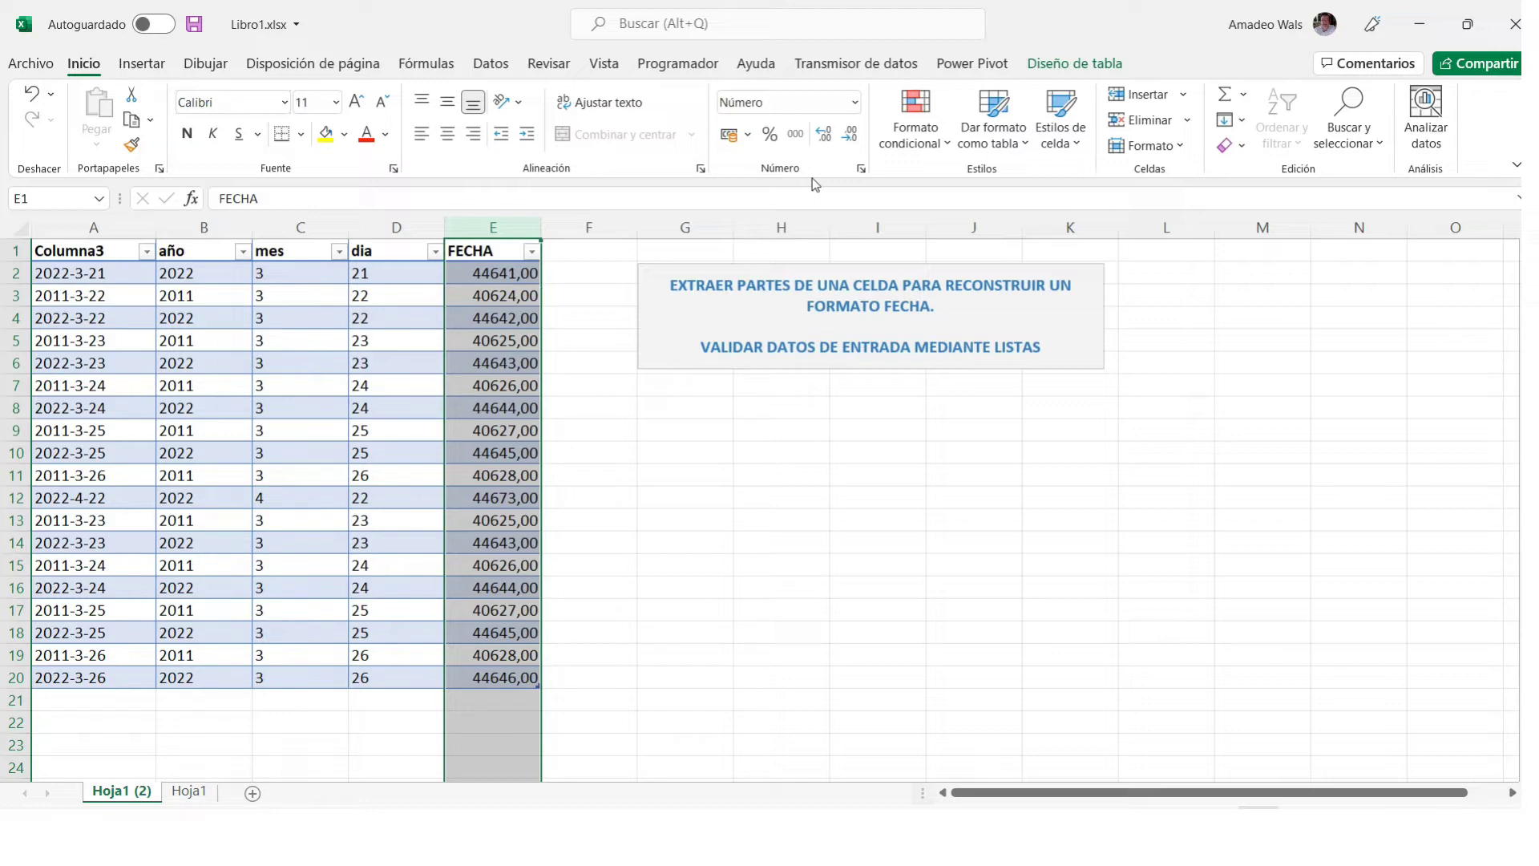
{"action": "left_click", "coordinate": [854, 102]}
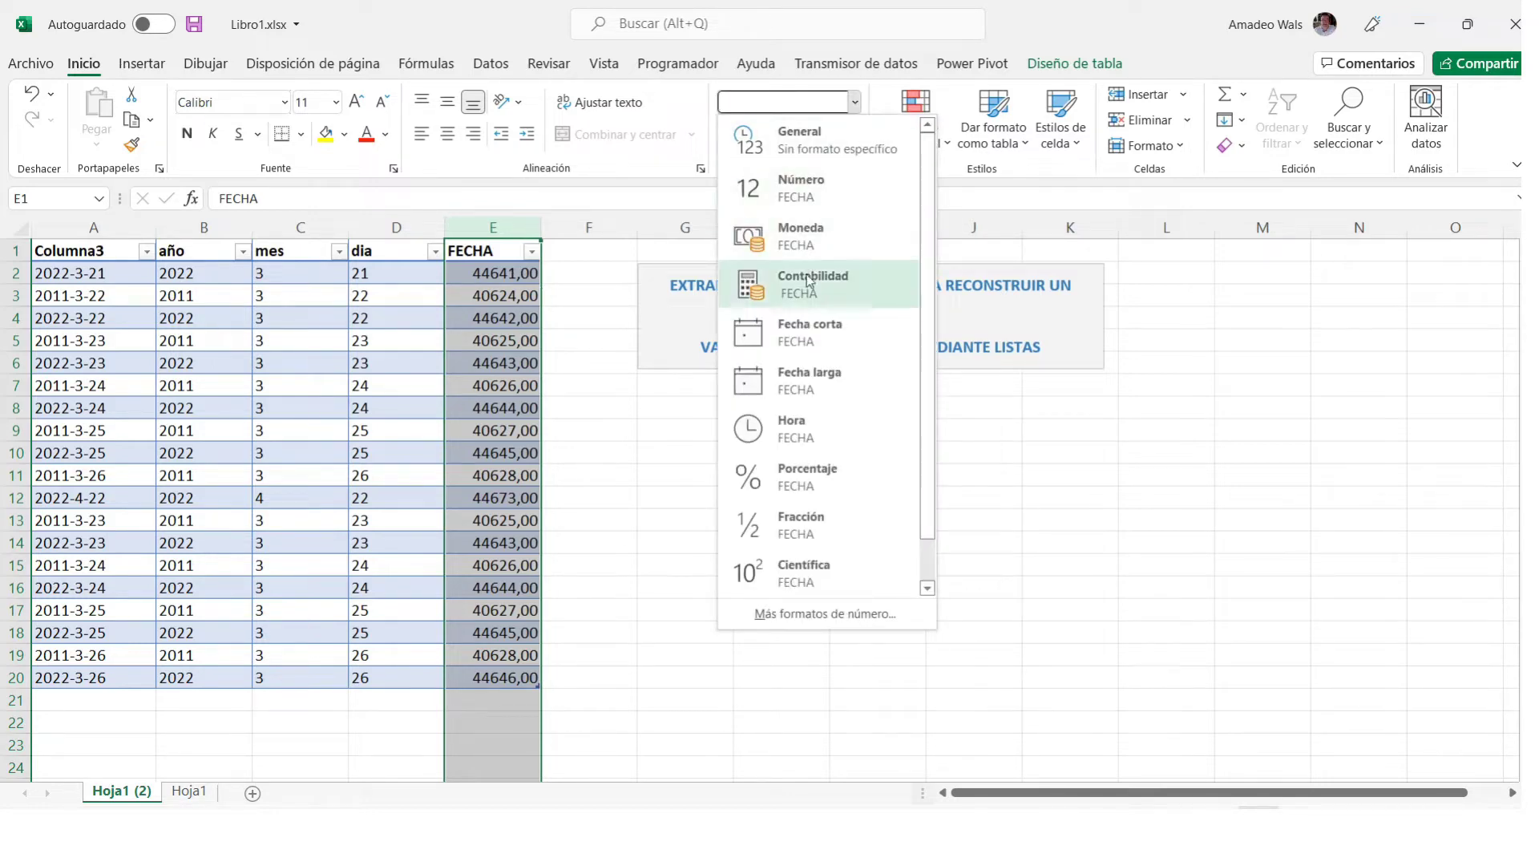
{"action": "left_click", "coordinate": [811, 330]}
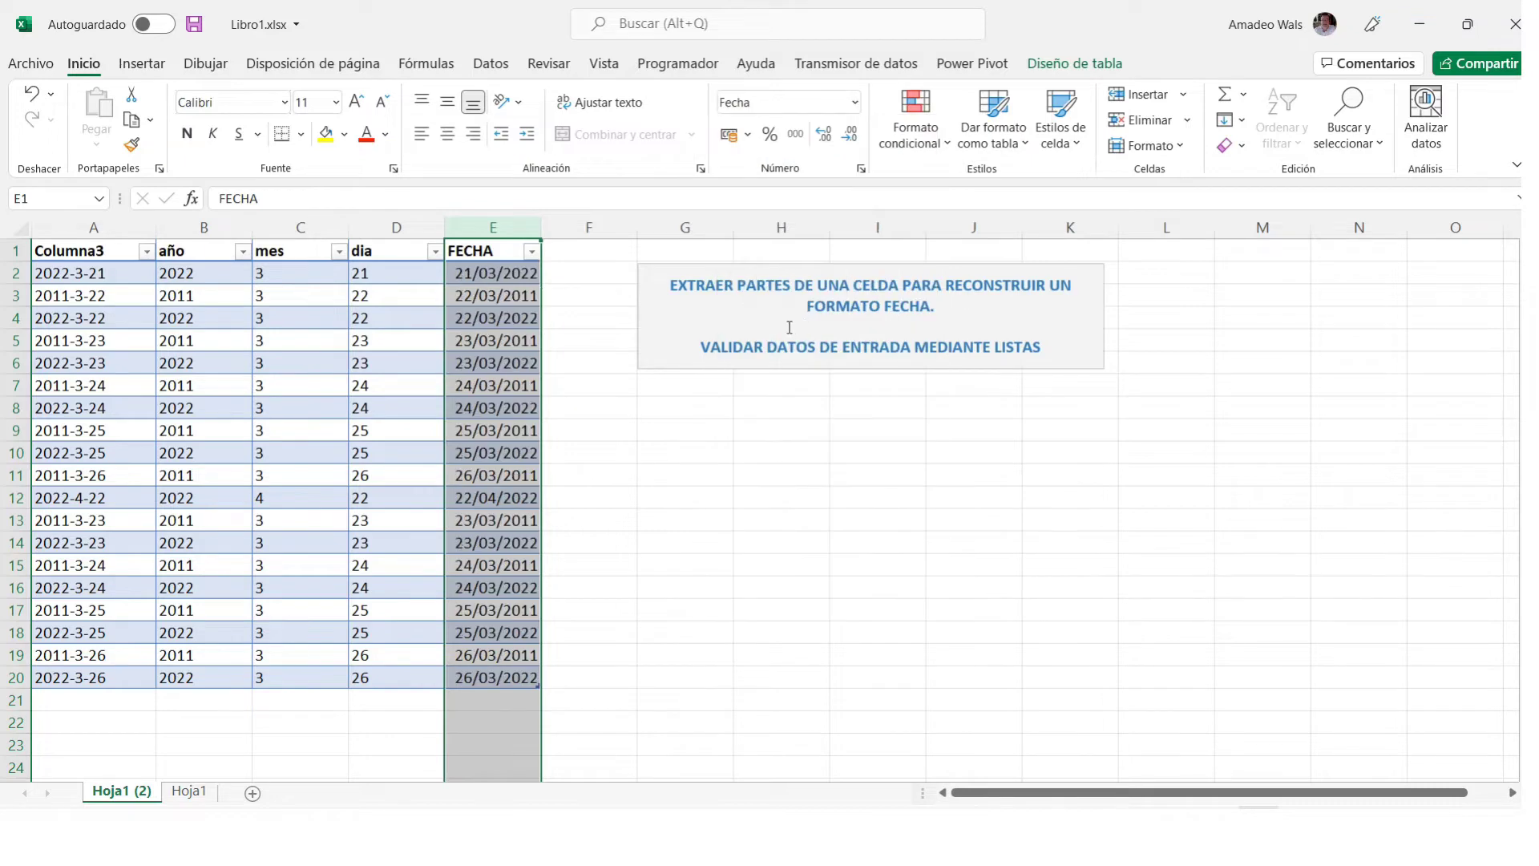
{"action": "left_click", "coordinate": [584, 362]}
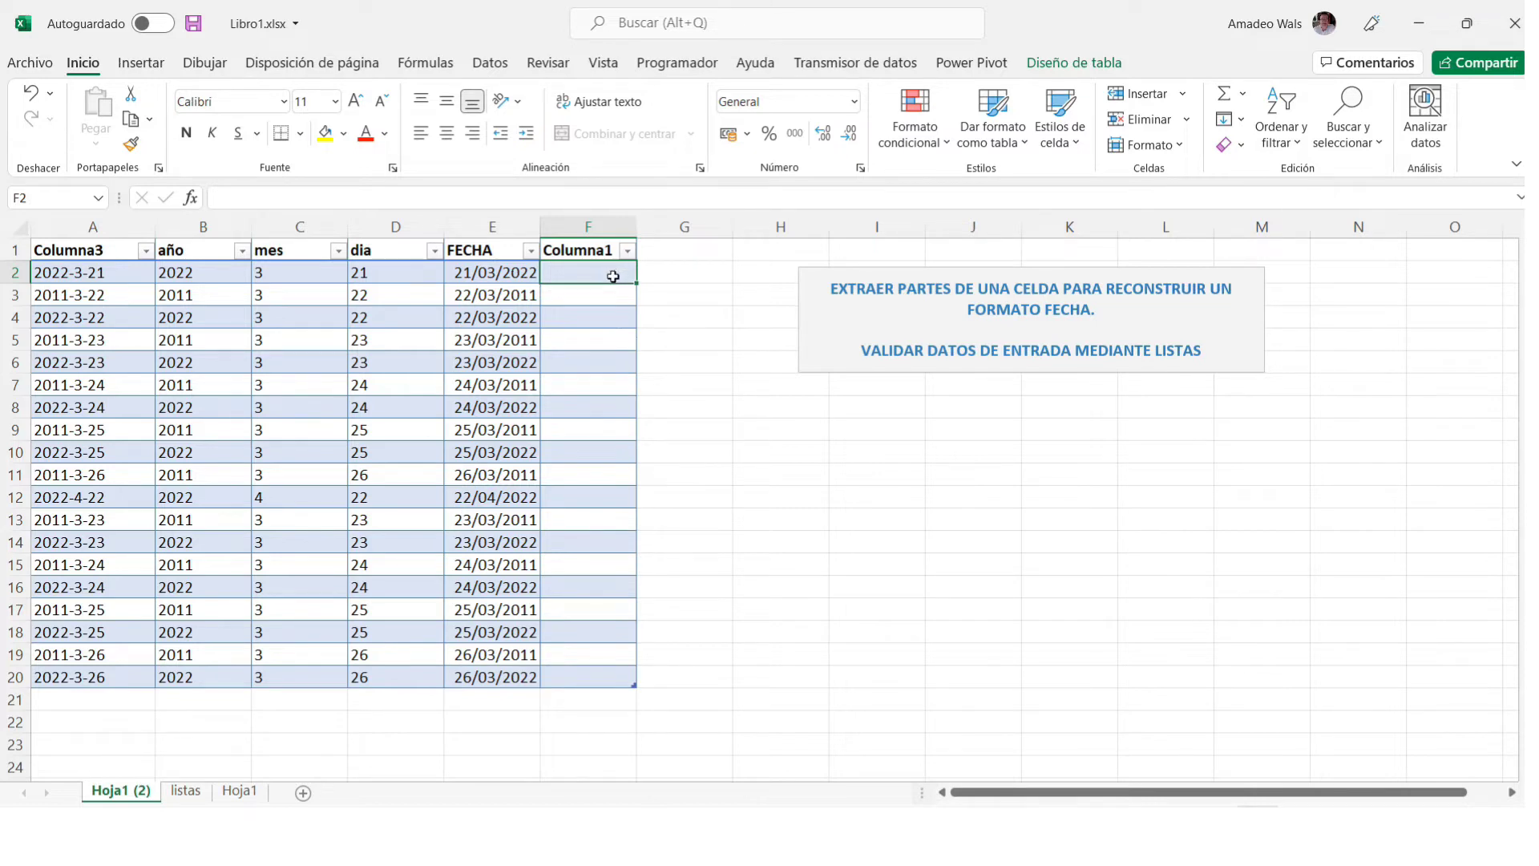
Start a data validation rule for the whole Columna1 column F and set its allowed values to Lista.
{"action": "left_click", "coordinate": [579, 228]}
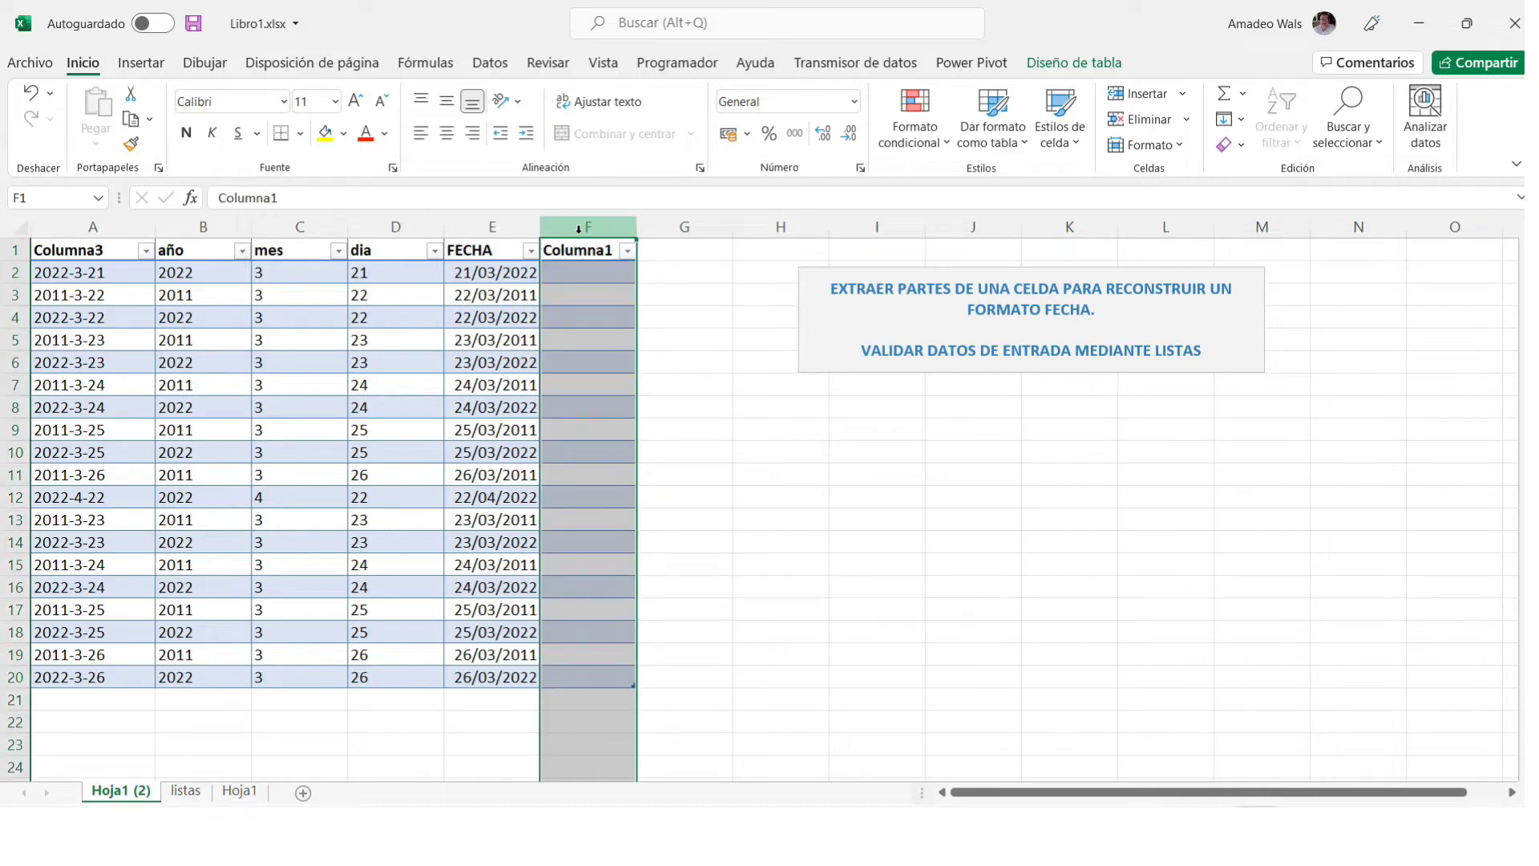
{"action": "left_click", "coordinate": [490, 63]}
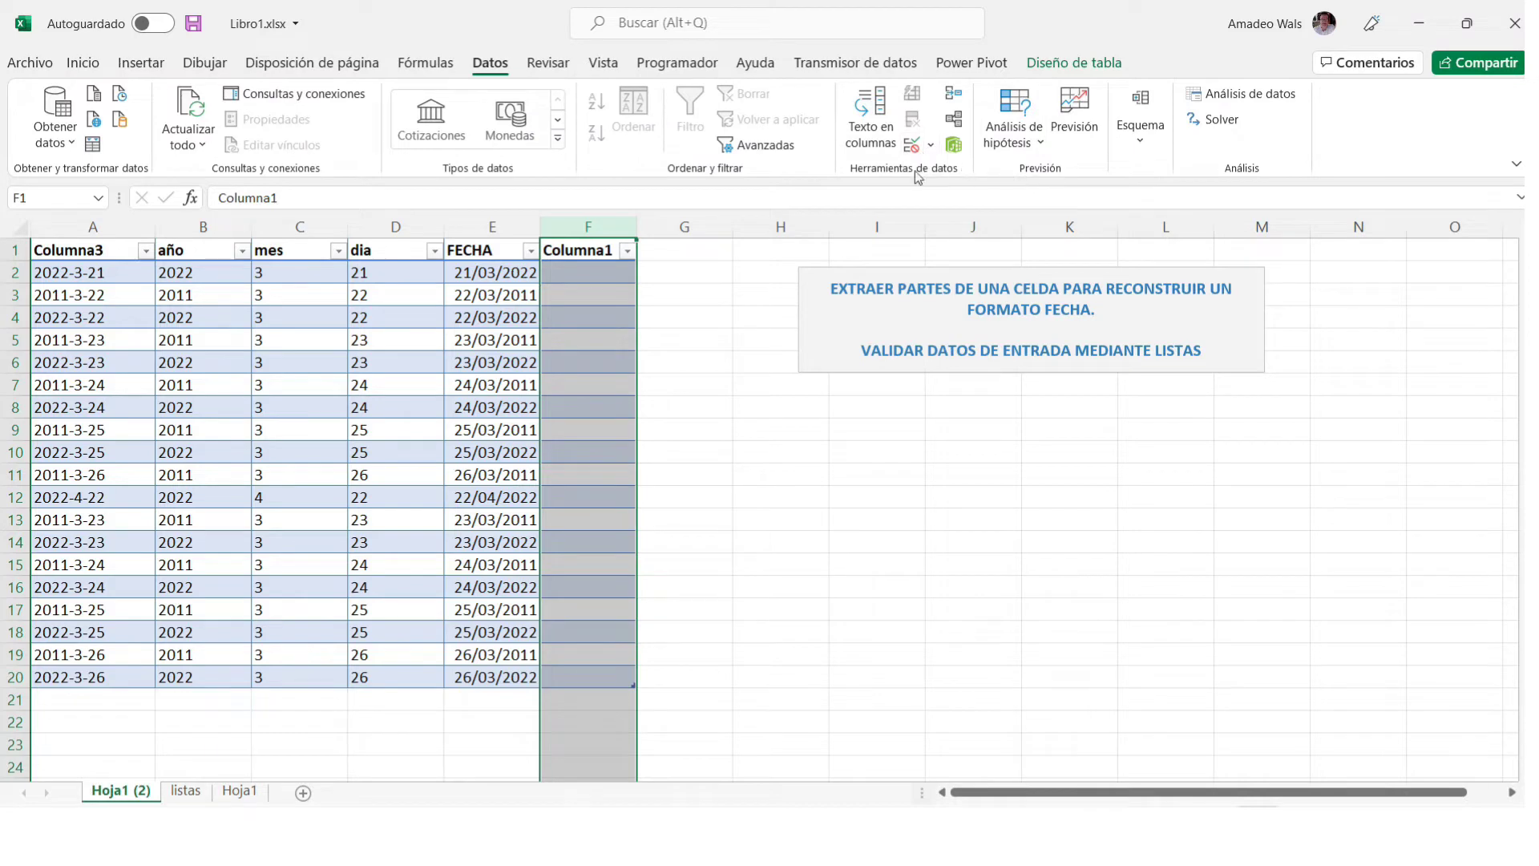
{"action": "left_click", "coordinate": [929, 145]}
{"action": "left_click", "coordinate": [947, 173]}
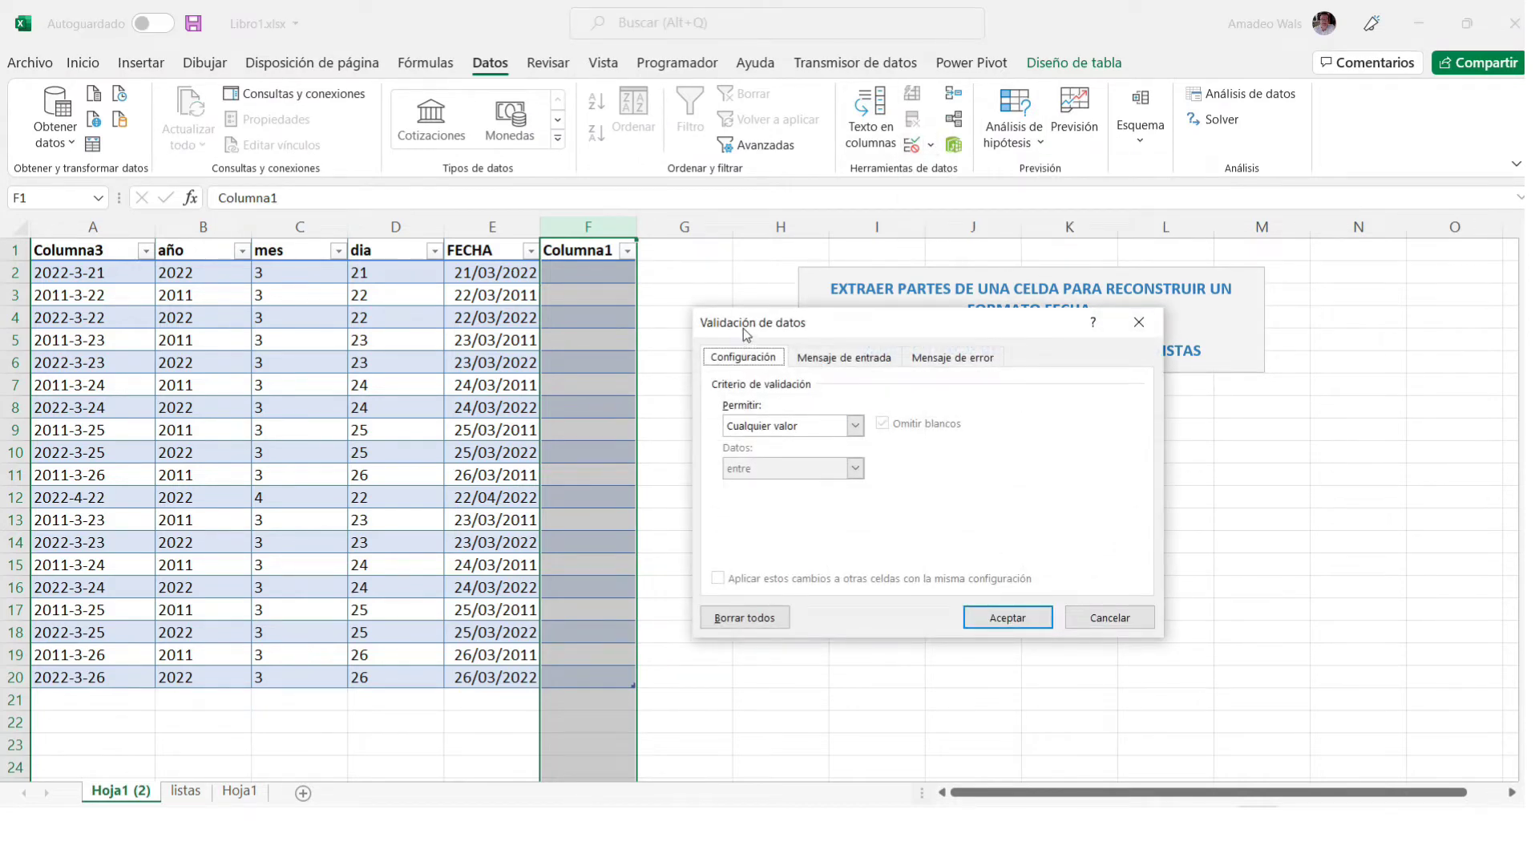
{"action": "left_click_drag", "start_coordinate": [746, 333], "coordinate": [732, 326]}
{"action": "left_click", "coordinate": [840, 418]}
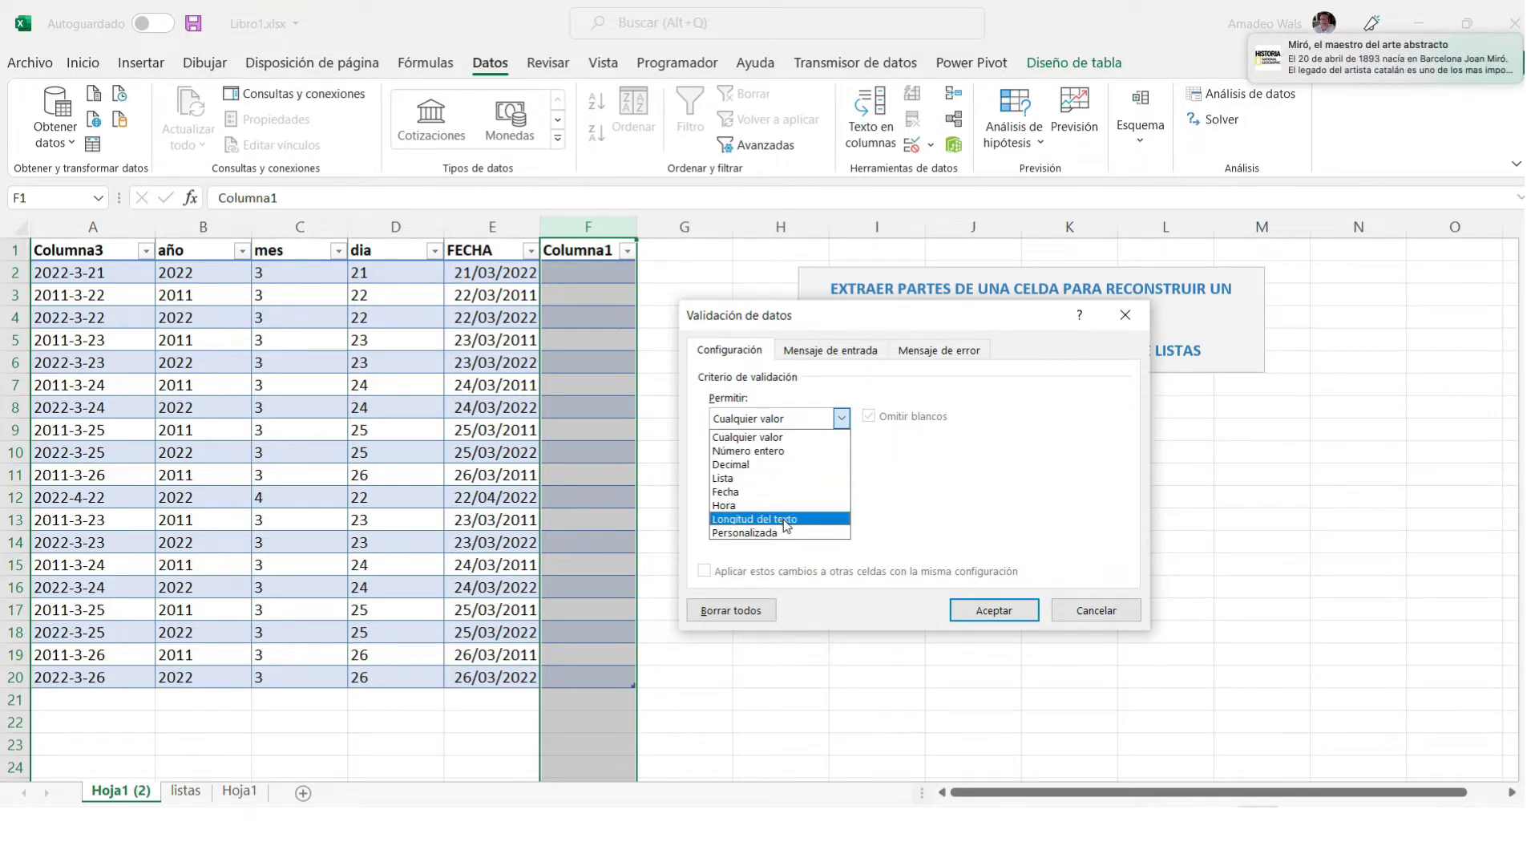
{"action": "left_click", "coordinate": [741, 479]}
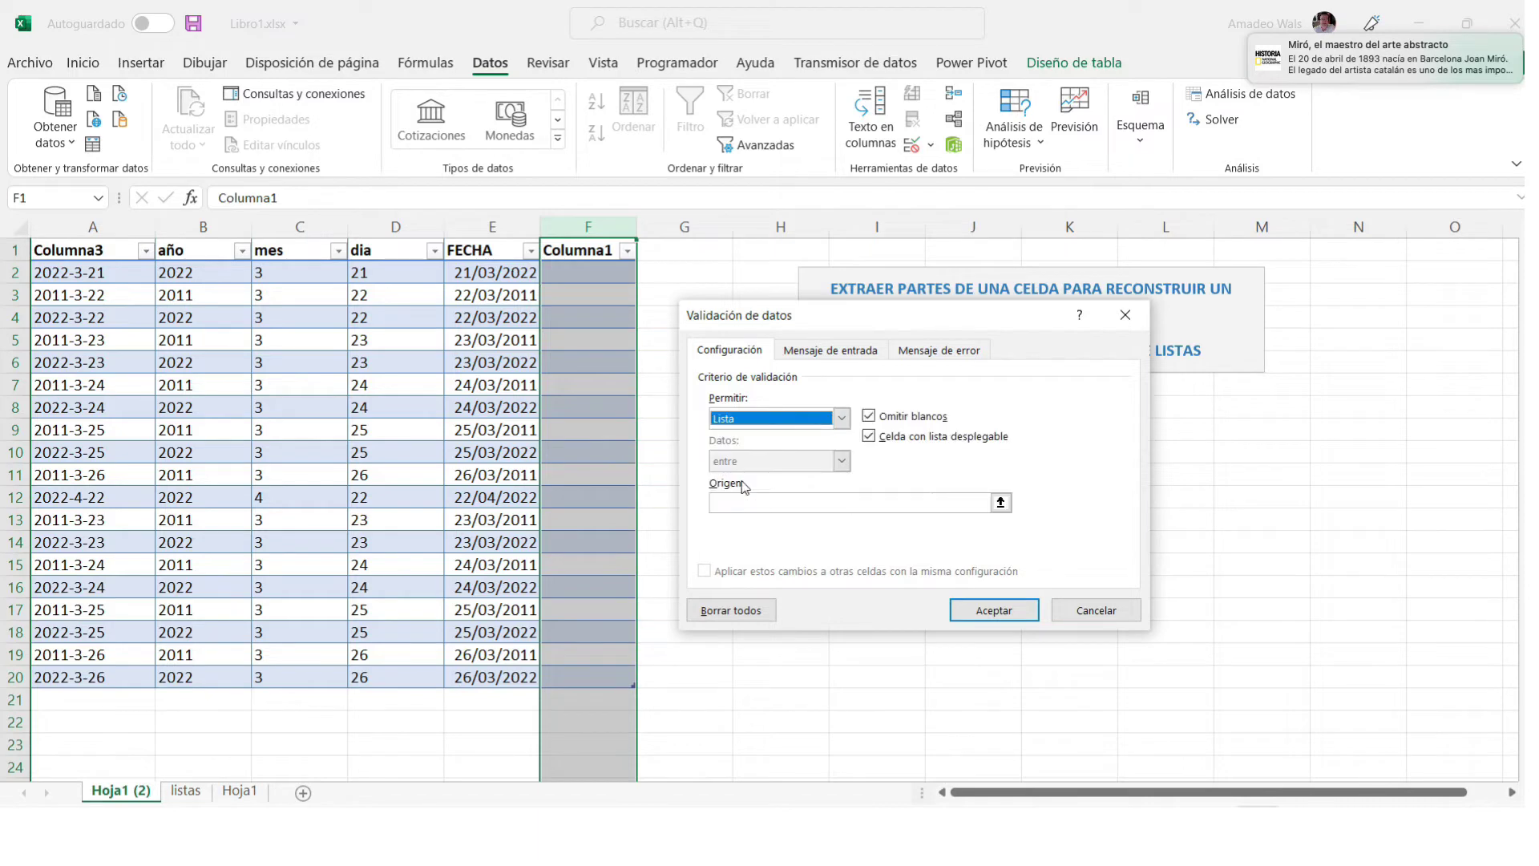
Use cells A1:A8 of the listas sheet as the source of the validation list and apply the rule to Columna1.
{"action": "left_click", "coordinate": [1000, 503]}
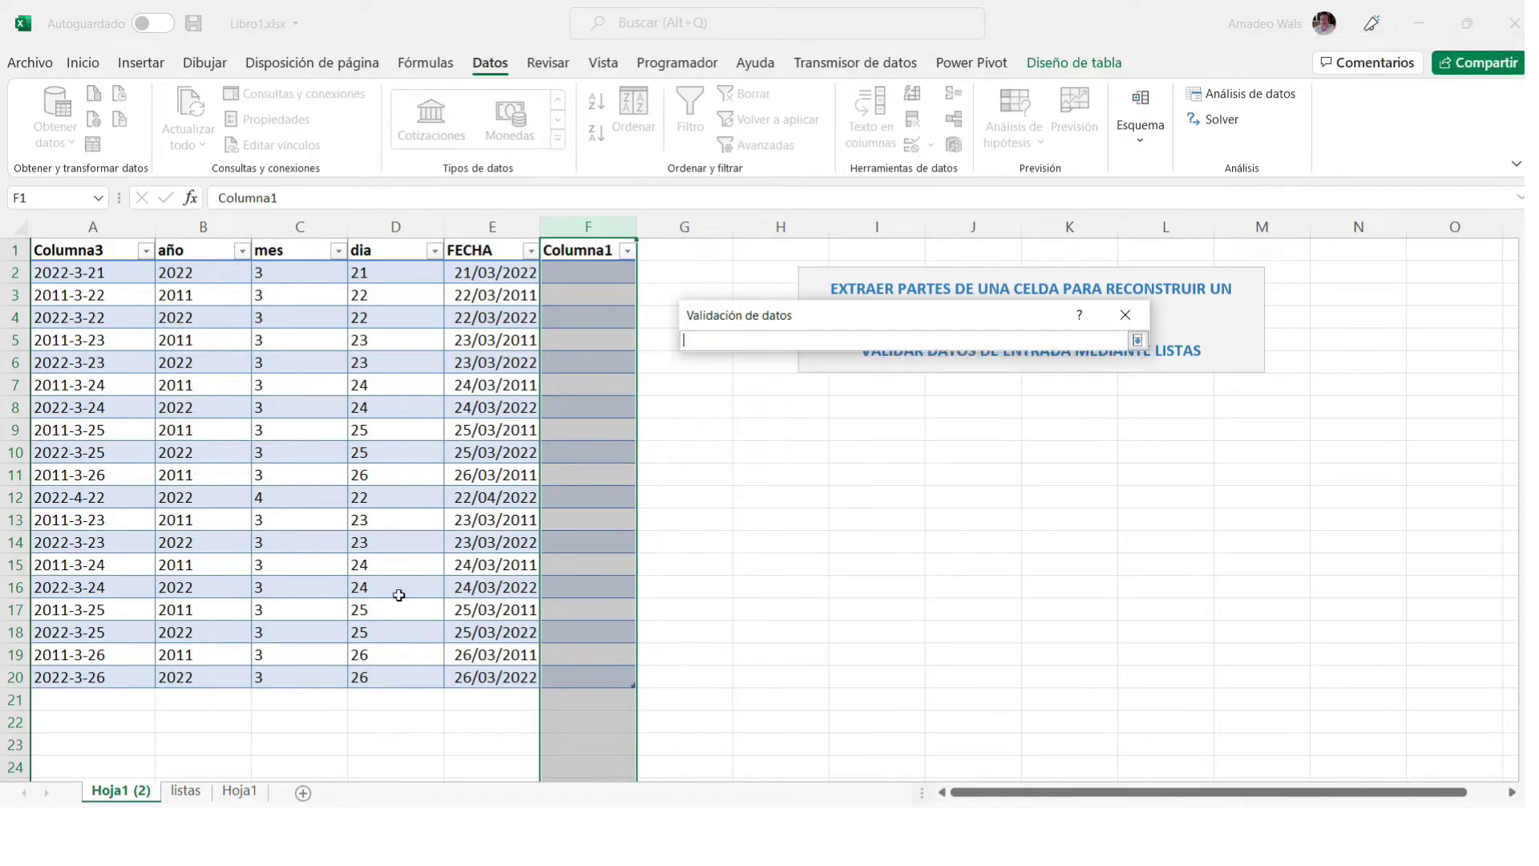
{"action": "left_click", "coordinate": [193, 792]}
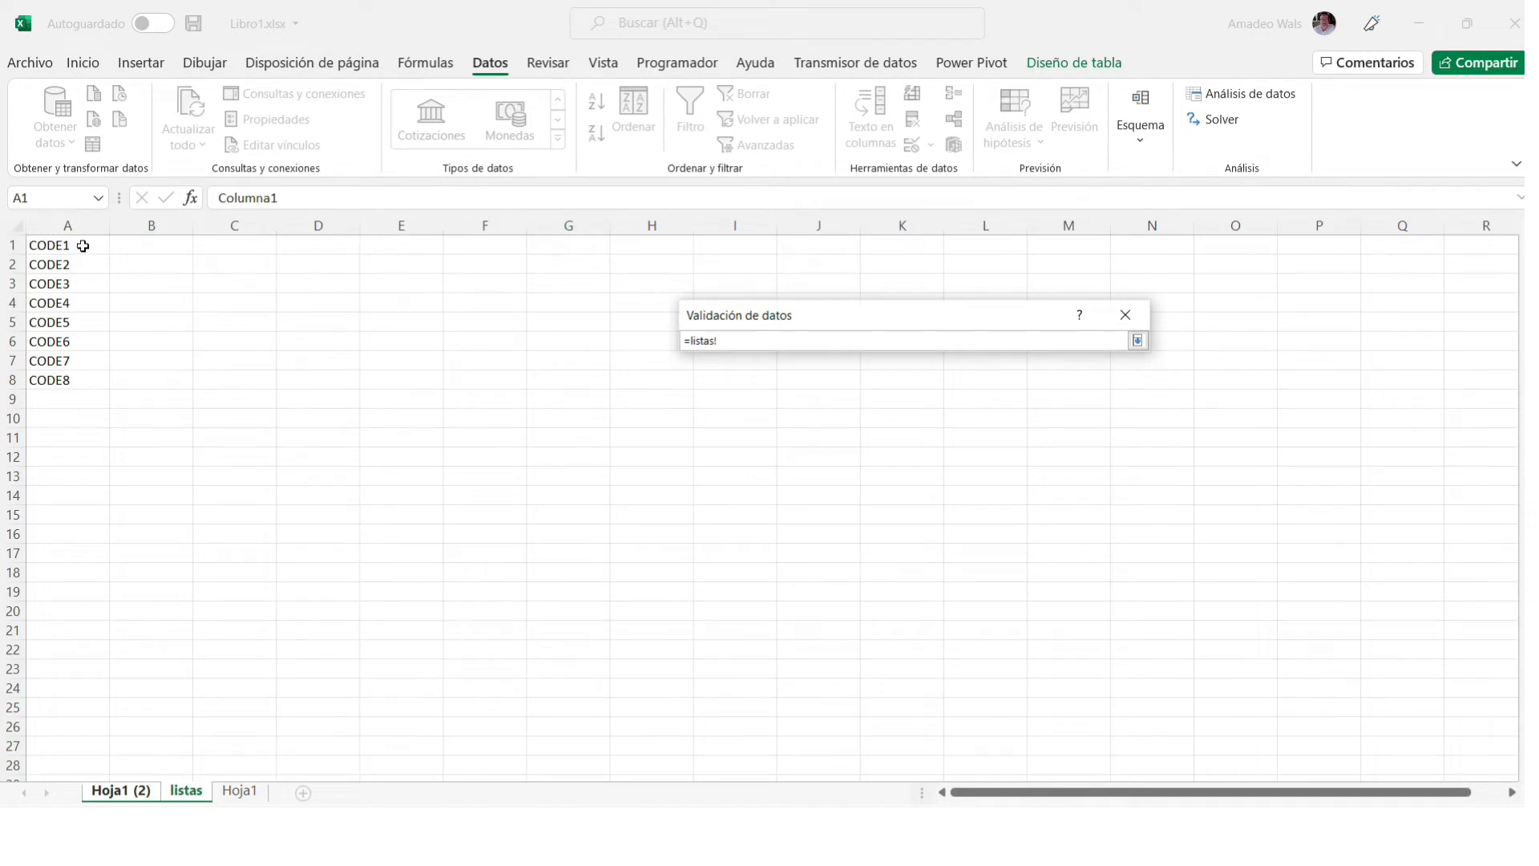
{"action": "left_click_drag", "start_coordinate": [52, 245], "coordinate": [65, 379]}
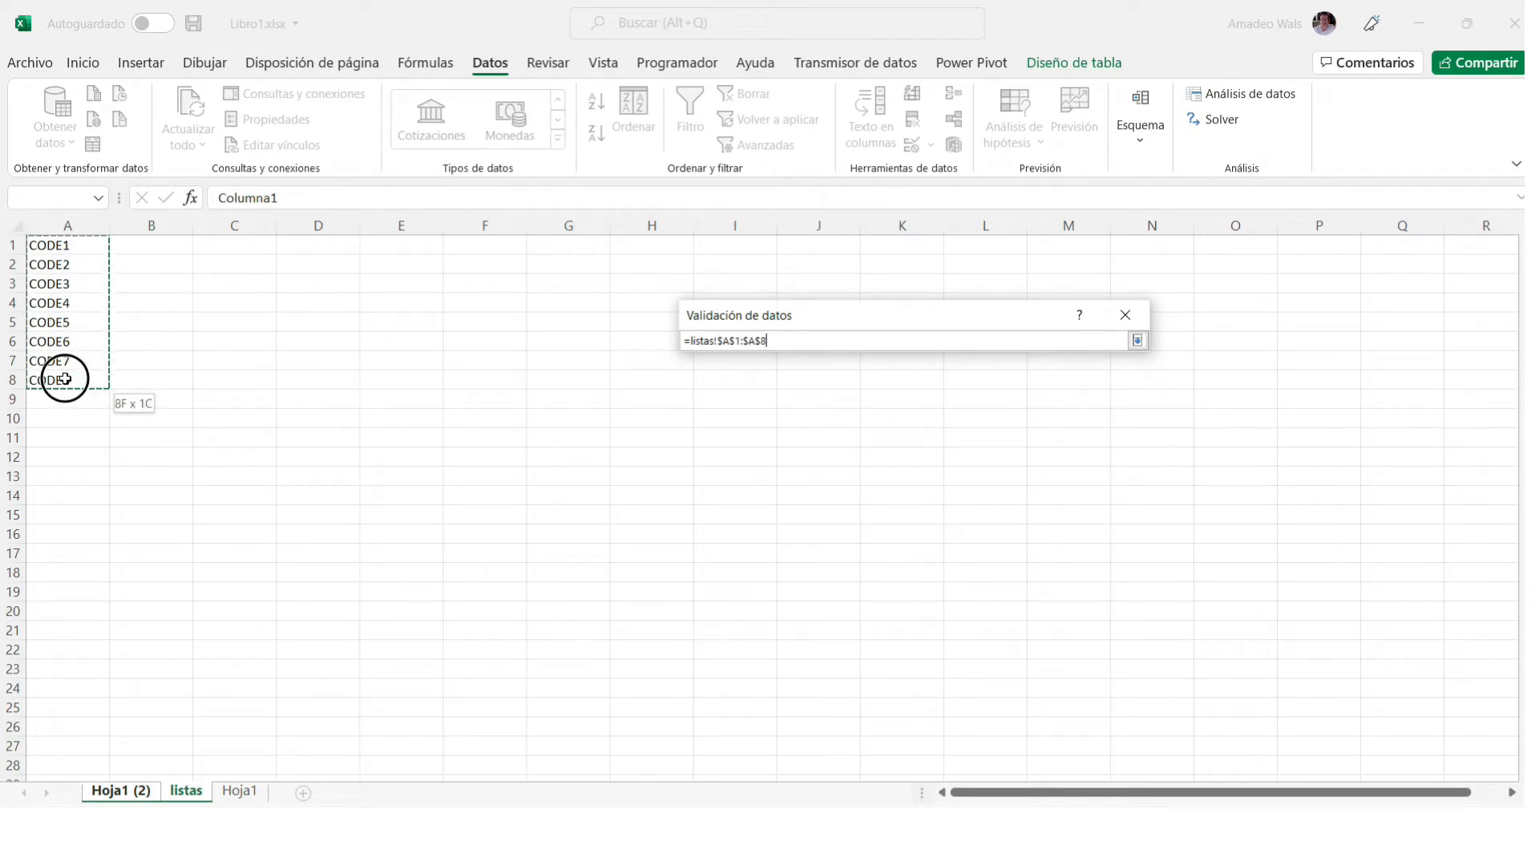
{"action": "left_click", "coordinate": [1136, 341]}
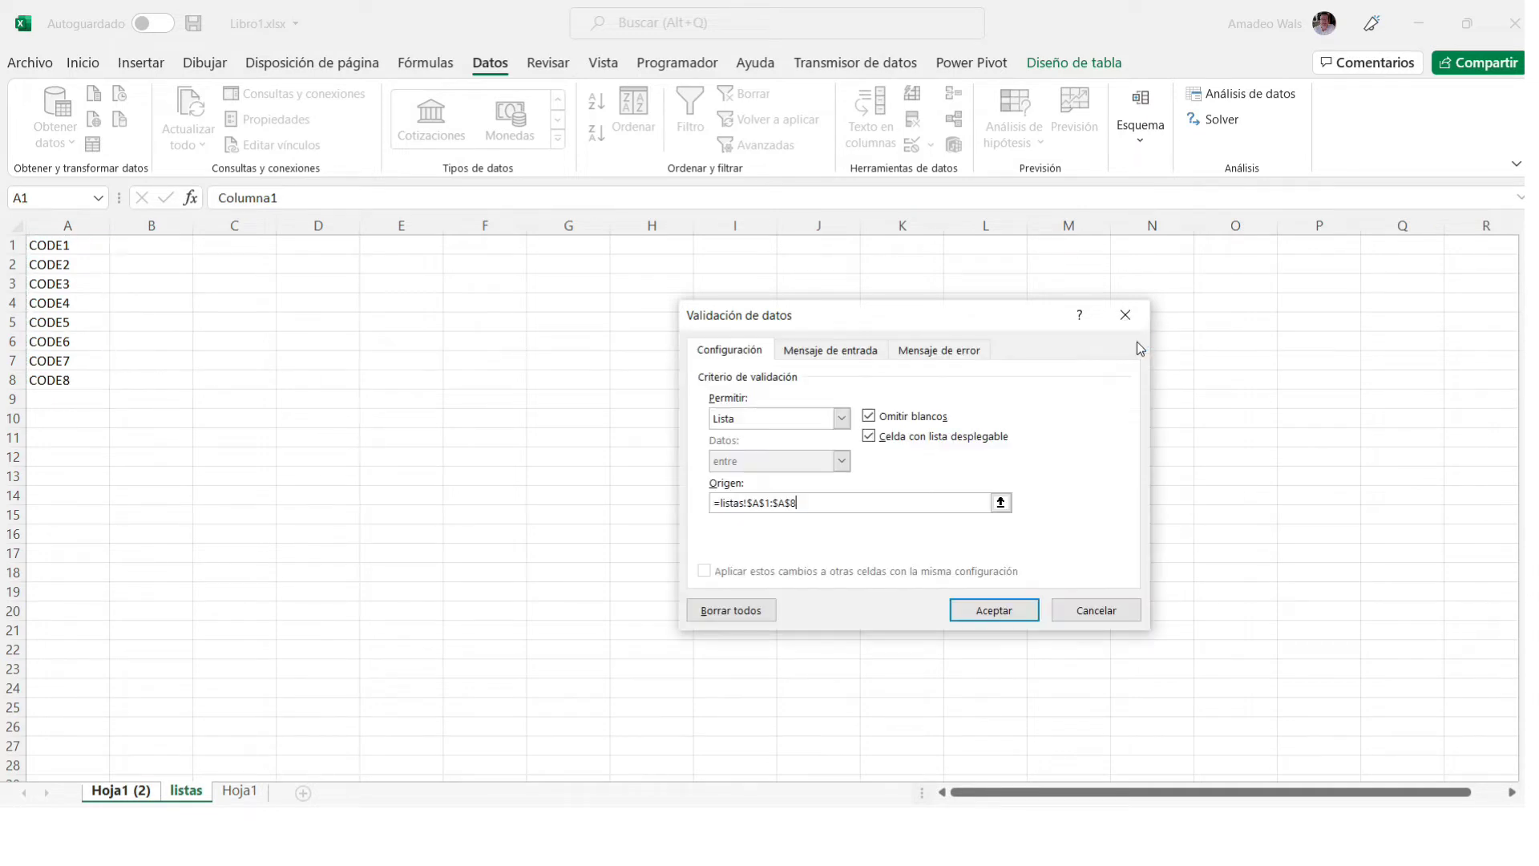
{"action": "left_click", "coordinate": [1002, 612]}
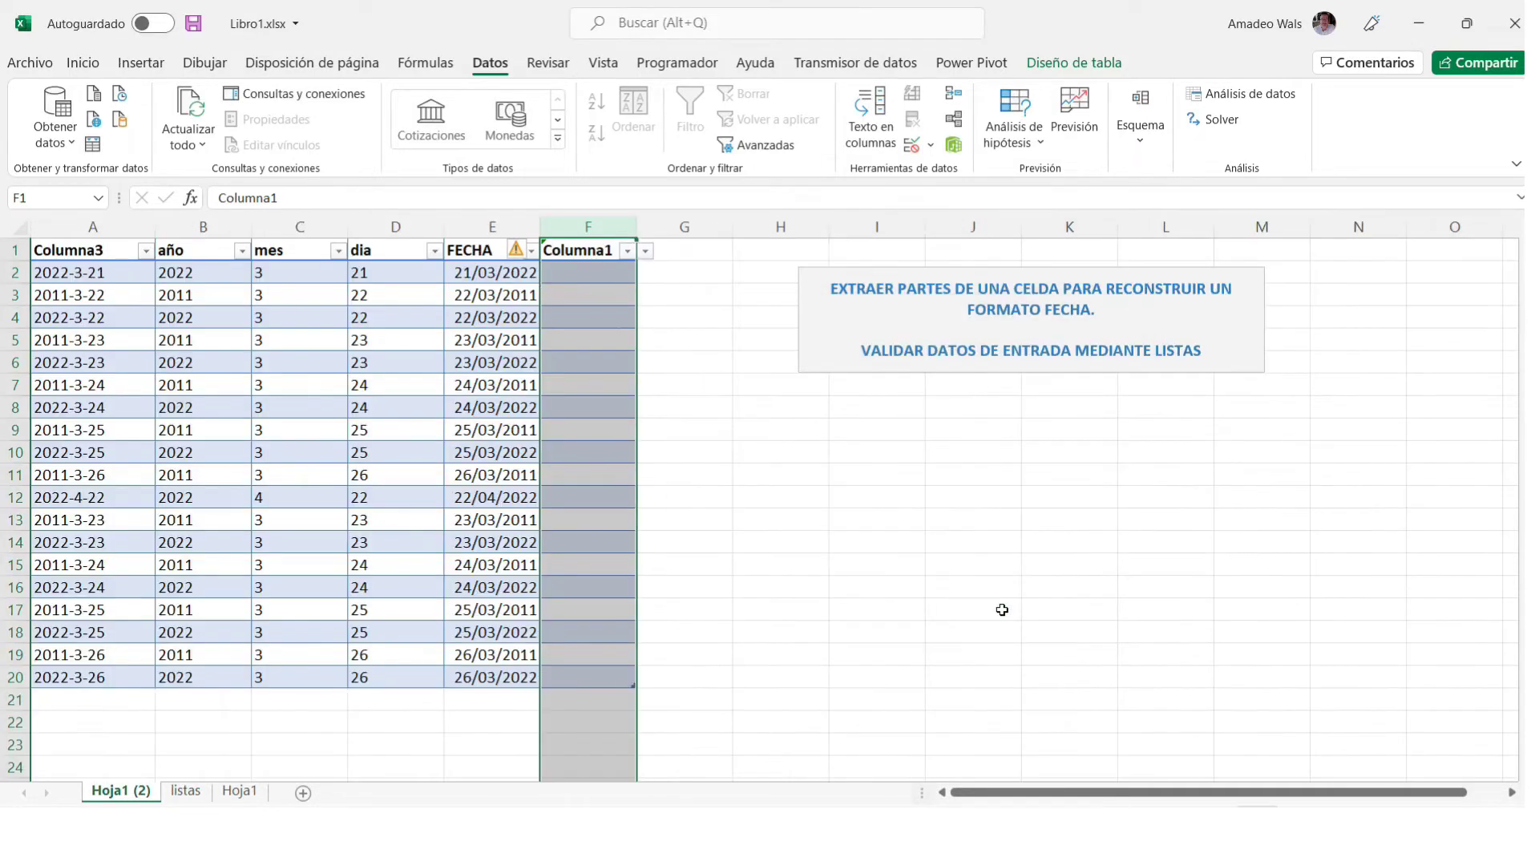
Fill F2 with CODE5 and F3 with CODE4 from their drop-down lists.
{"action": "left_click", "coordinate": [591, 299]}
{"action": "left_click", "coordinate": [616, 270]}
{"action": "left_click", "coordinate": [645, 274]}
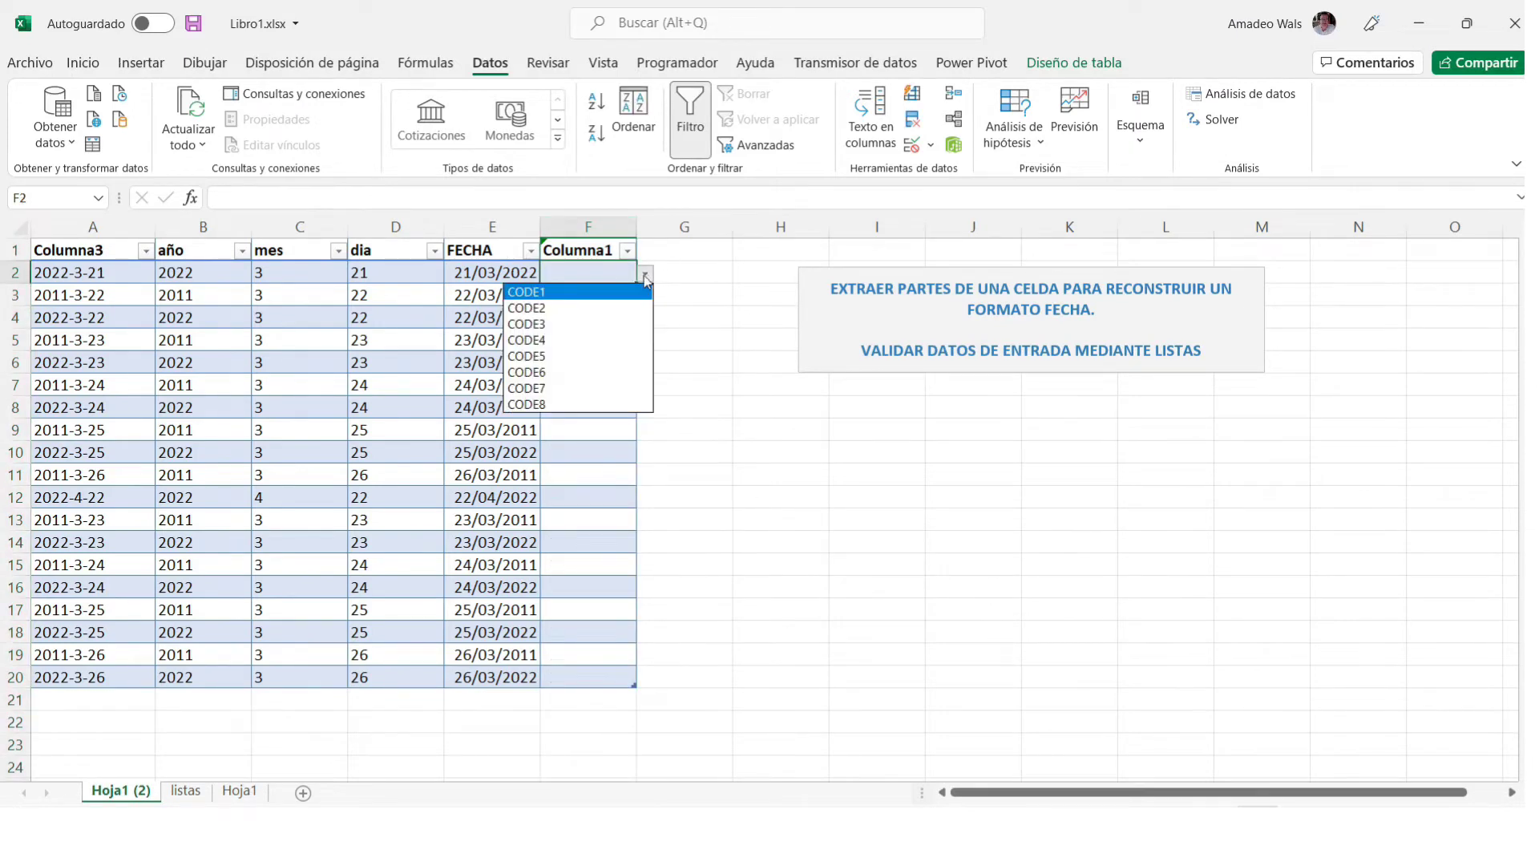
{"action": "left_click", "coordinate": [577, 357]}
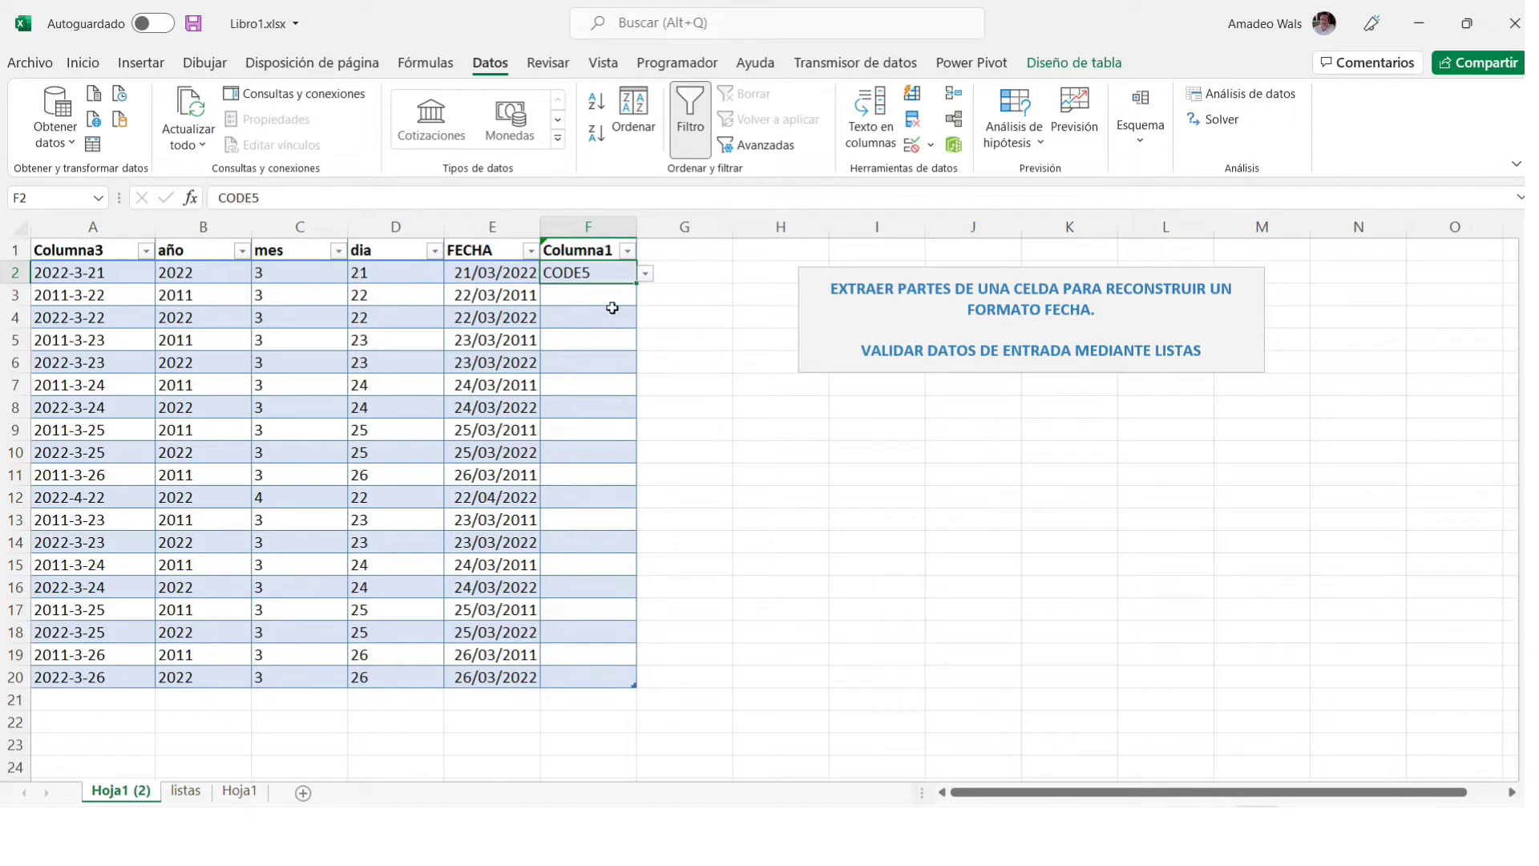
{"action": "left_click", "coordinate": [617, 306]}
{"action": "left_click", "coordinate": [646, 298]}
{"action": "left_click", "coordinate": [588, 357]}
Review the validation rule of F3, including its Celda con lista desplegable option, without applying any change.
{"action": "left_click", "coordinate": [930, 146]}
{"action": "left_click", "coordinate": [942, 173]}
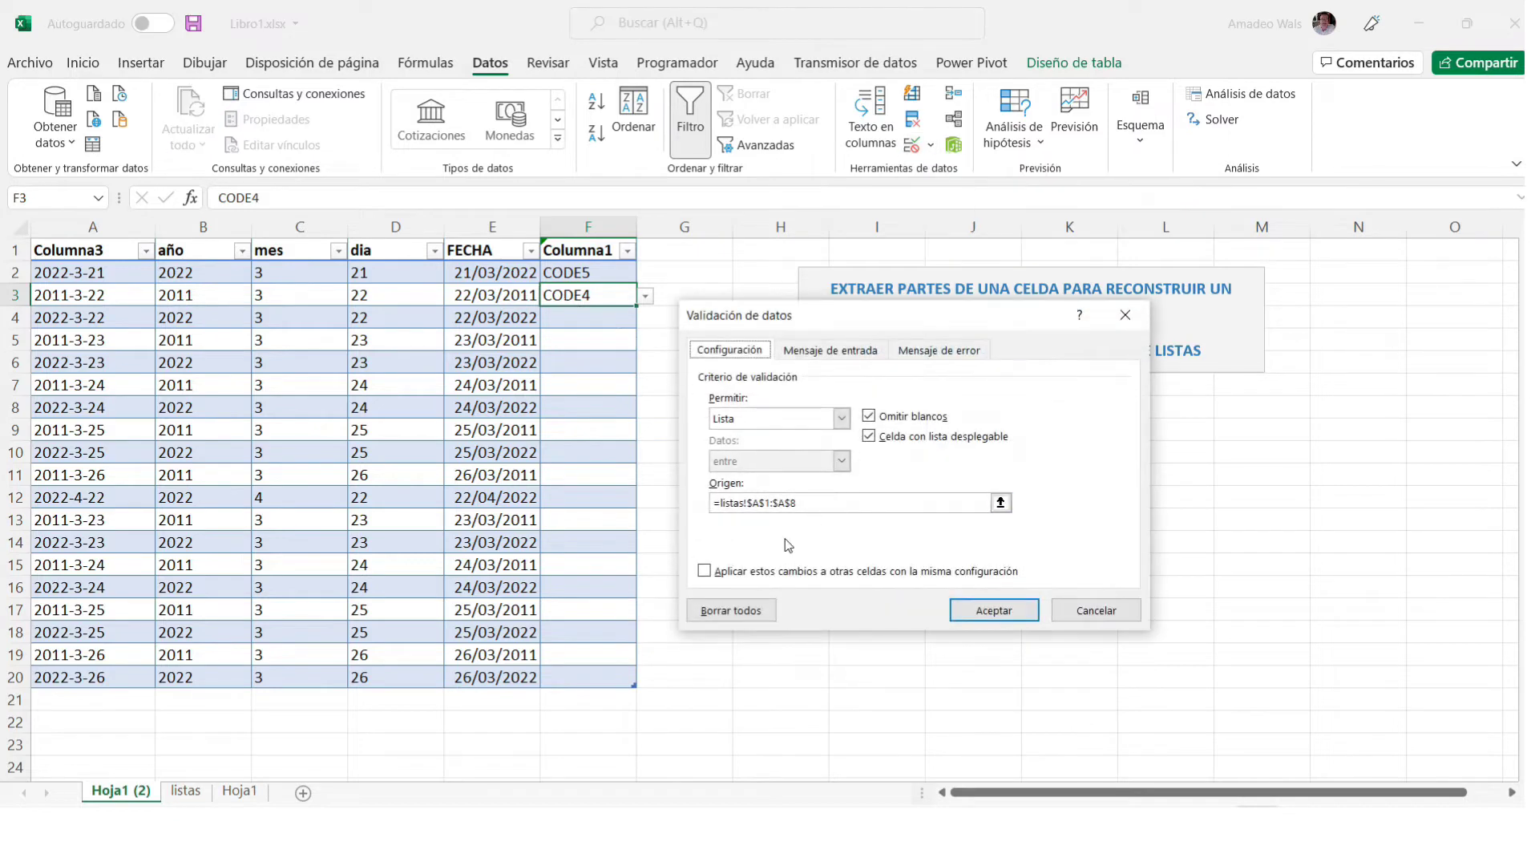
{"action": "left_click", "coordinate": [870, 438]}
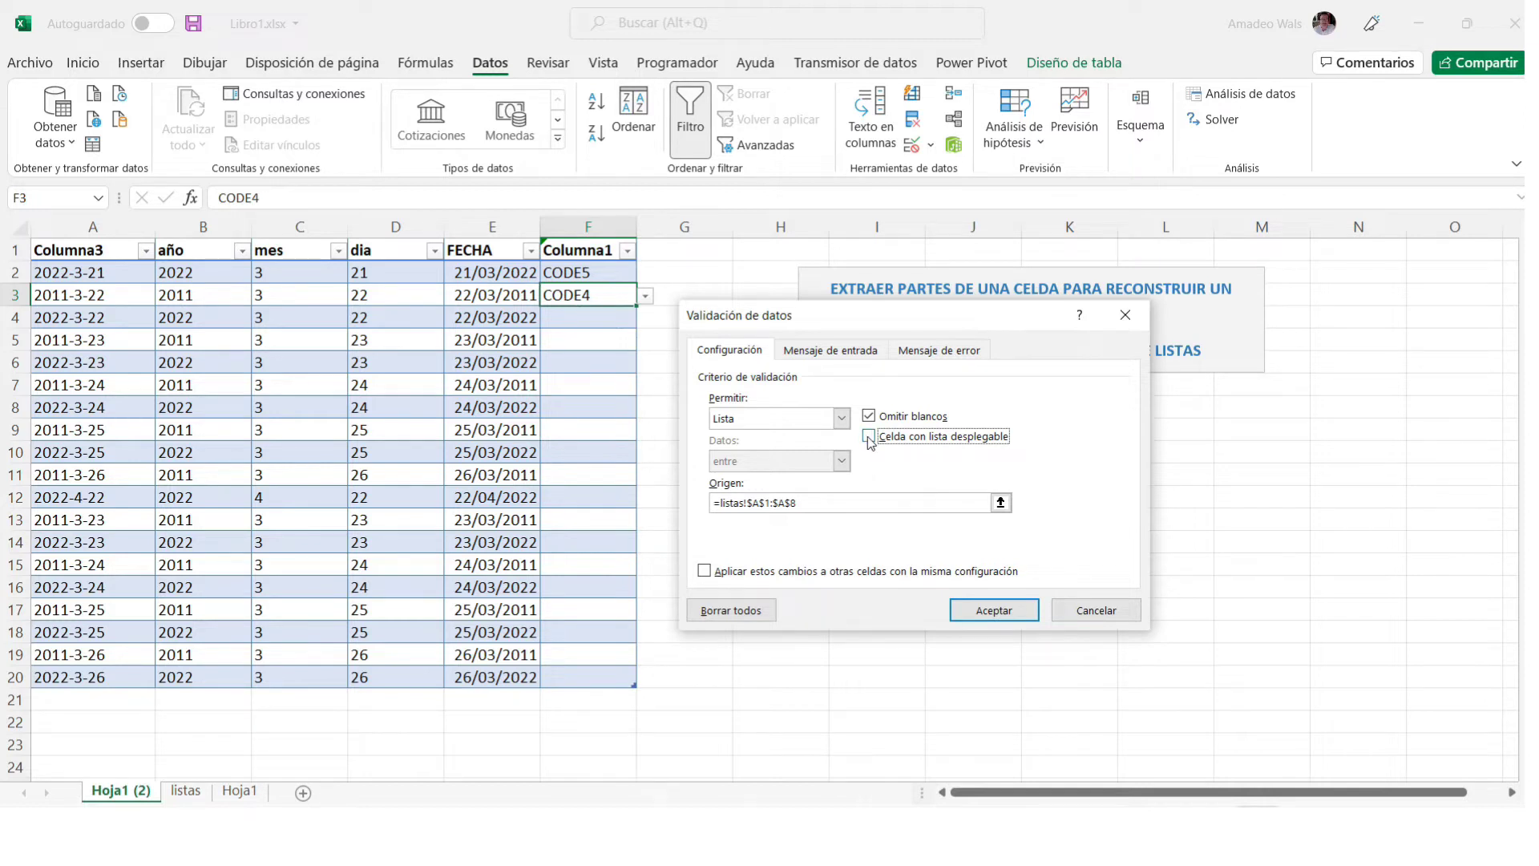
{"action": "left_click", "coordinate": [872, 440]}
{"action": "left_click", "coordinate": [1092, 611]}
Test the validation rule by entering the unlisted value F in F4, and clear the entry.
{"action": "left_click", "coordinate": [625, 319]}
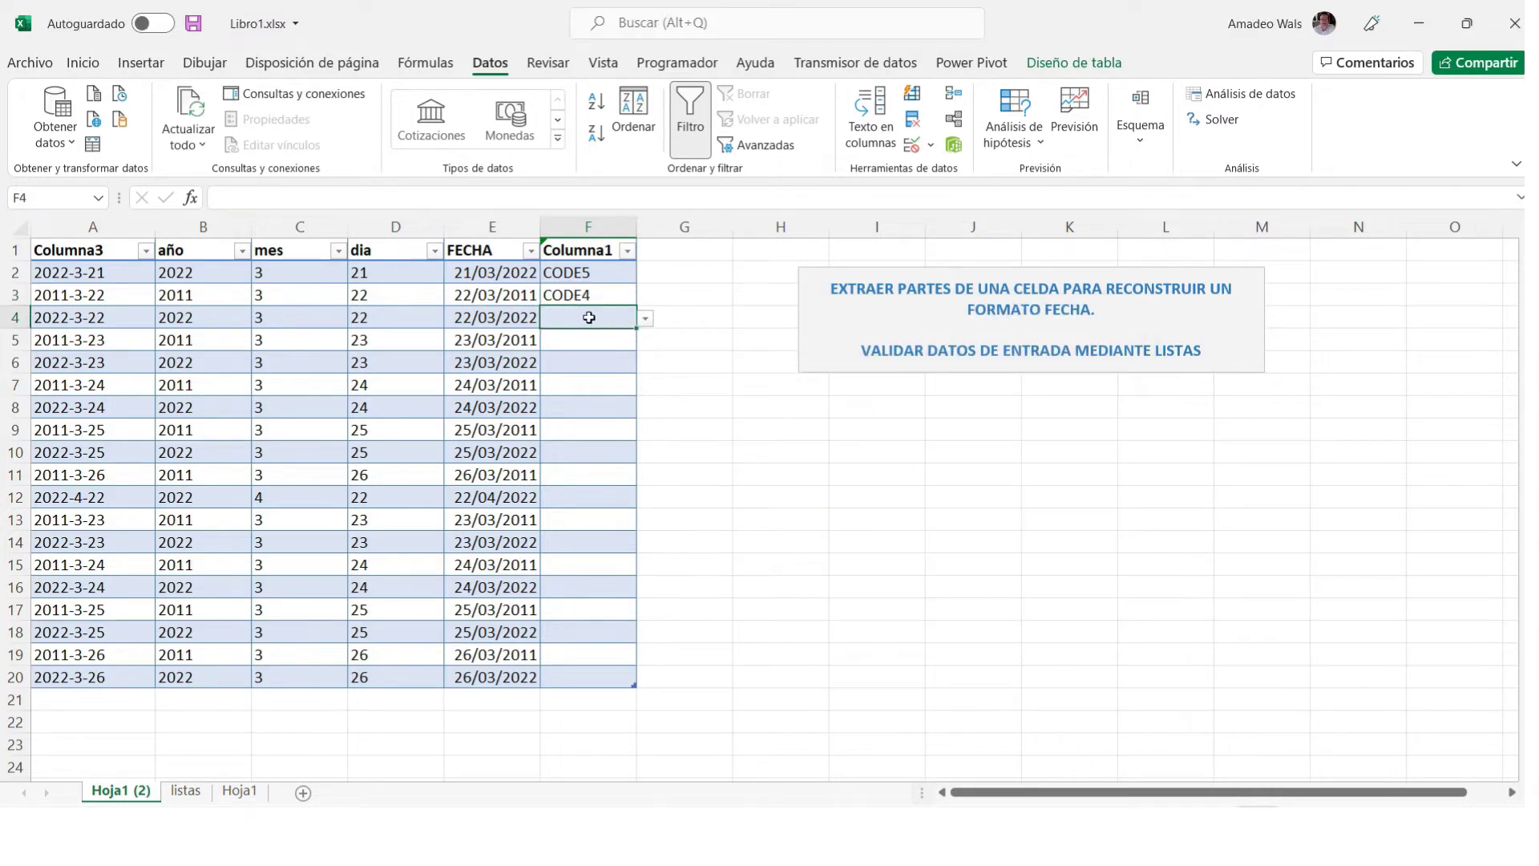
{"action": "type", "text": "F"}
{"action": "key", "text": "Return"}
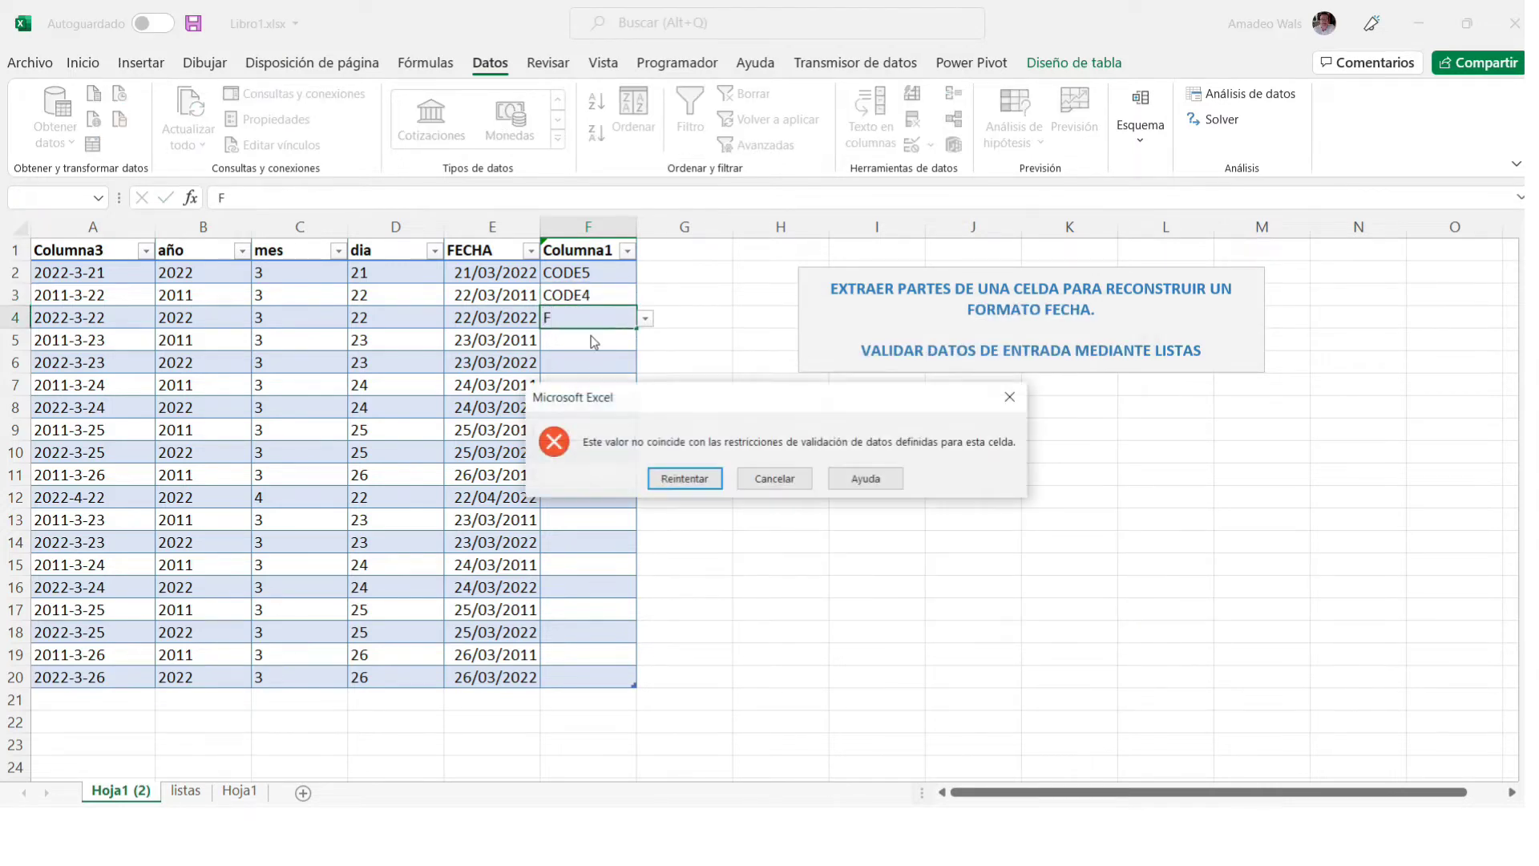
{"action": "left_click", "coordinate": [685, 479]}
{"action": "key", "text": "BackSpace"}
Fill F4 with CODE5 from its drop-down list.
{"action": "left_click", "coordinate": [645, 319]}
{"action": "left_click", "coordinate": [591, 400]}
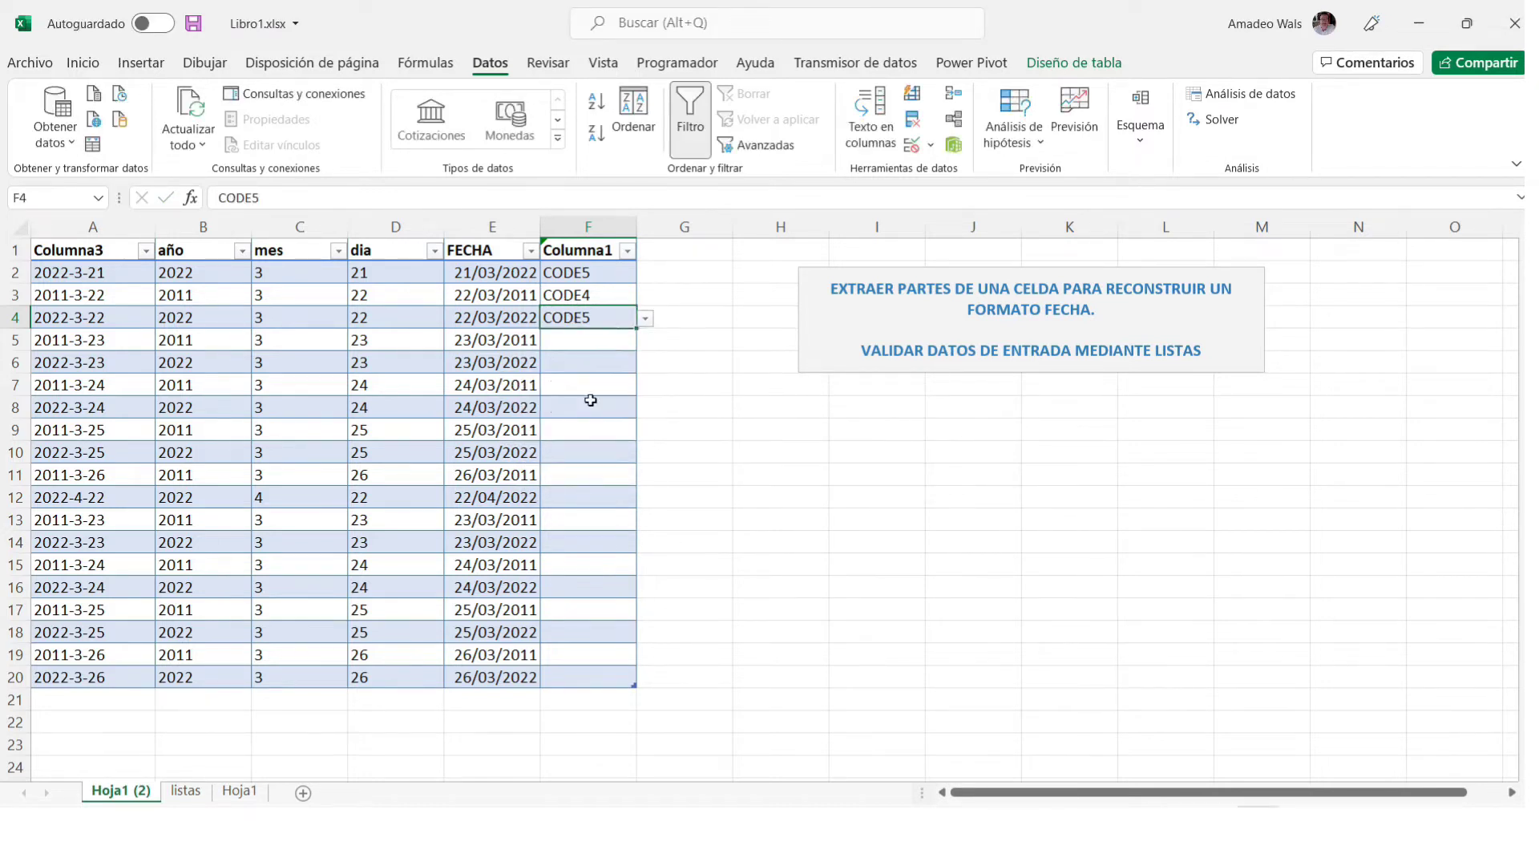
{"action": "left_click", "coordinate": [591, 400]}
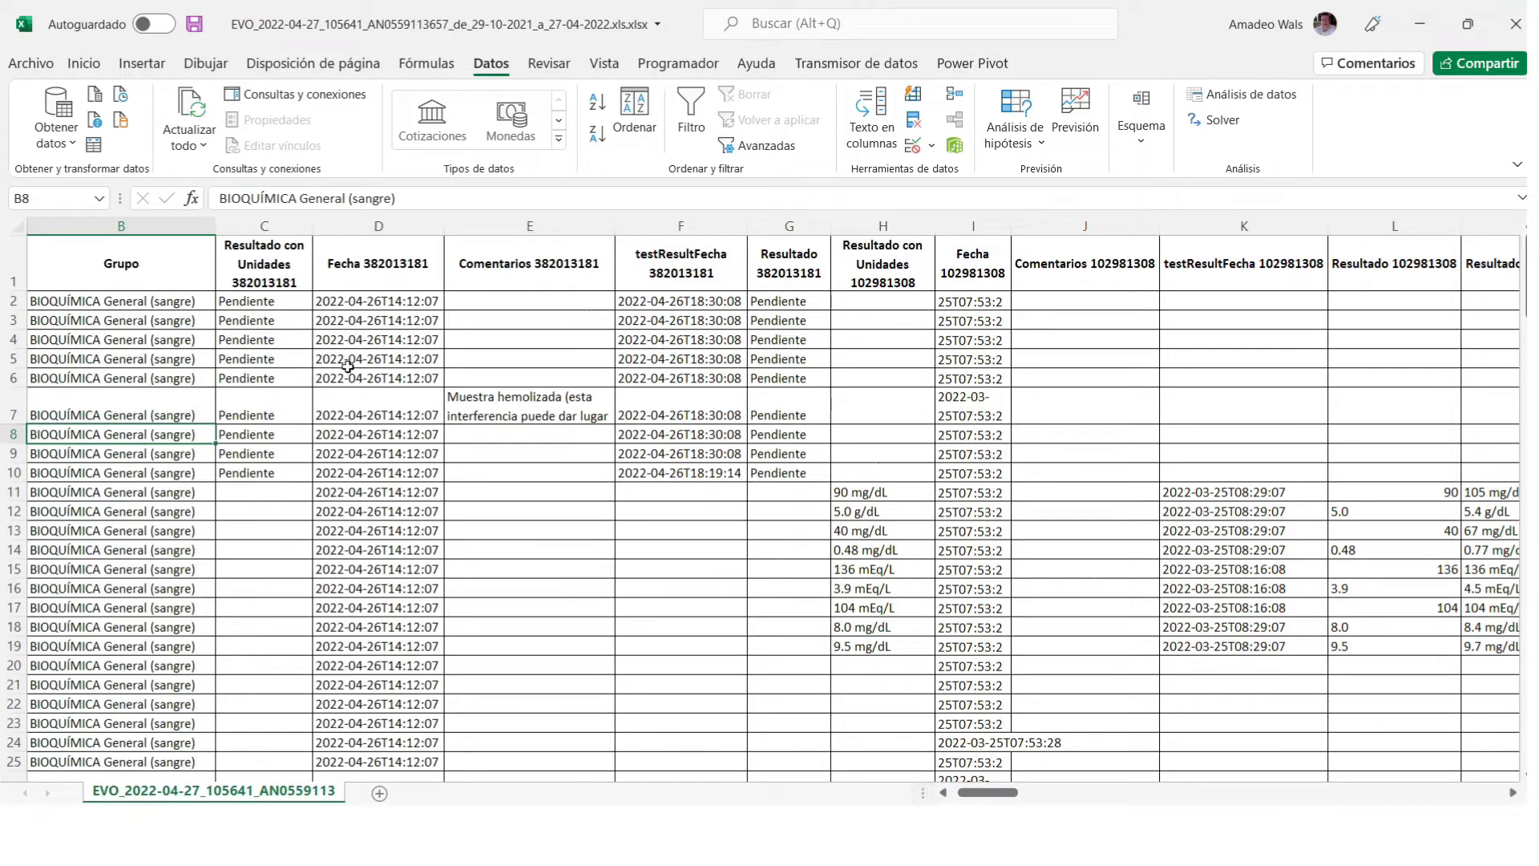
{"action": "left_click", "coordinate": [82, 228]}
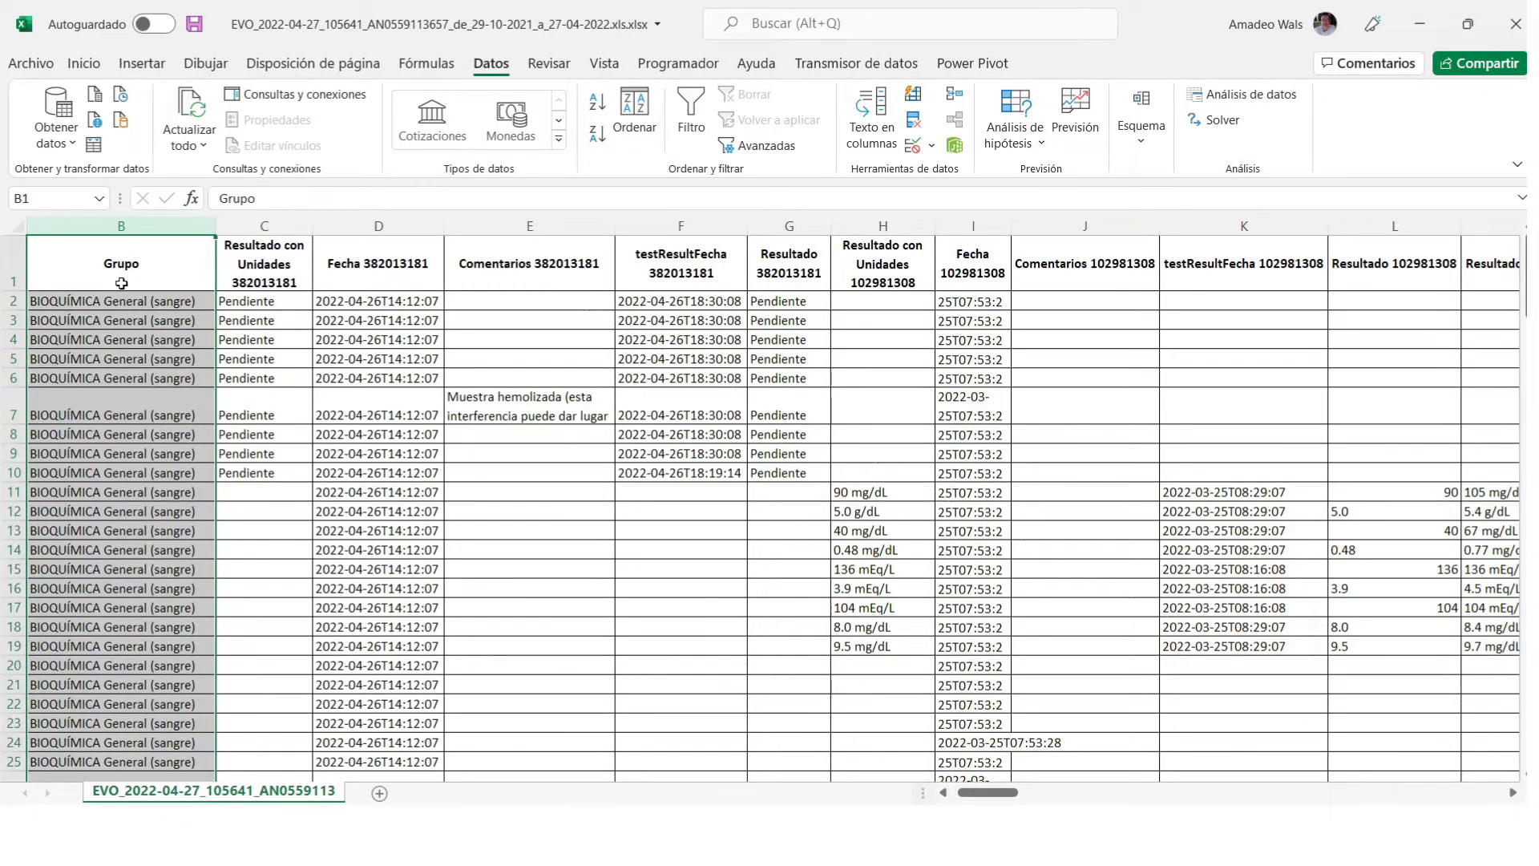
{"action": "left_click", "coordinate": [630, 109]}
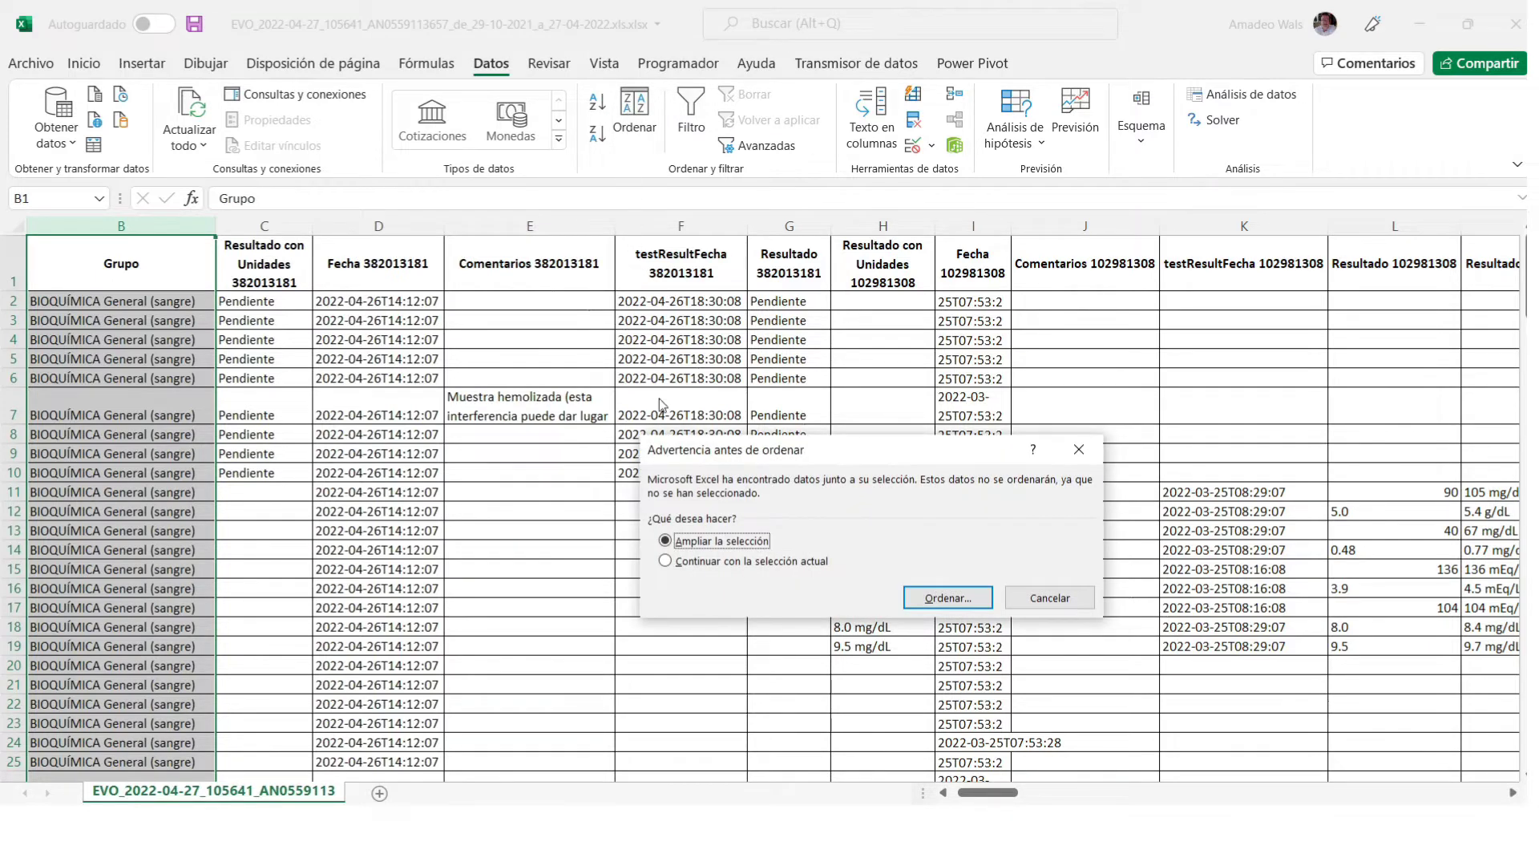
{"action": "left_click_drag", "start_coordinate": [690, 447], "coordinate": [499, 366]}
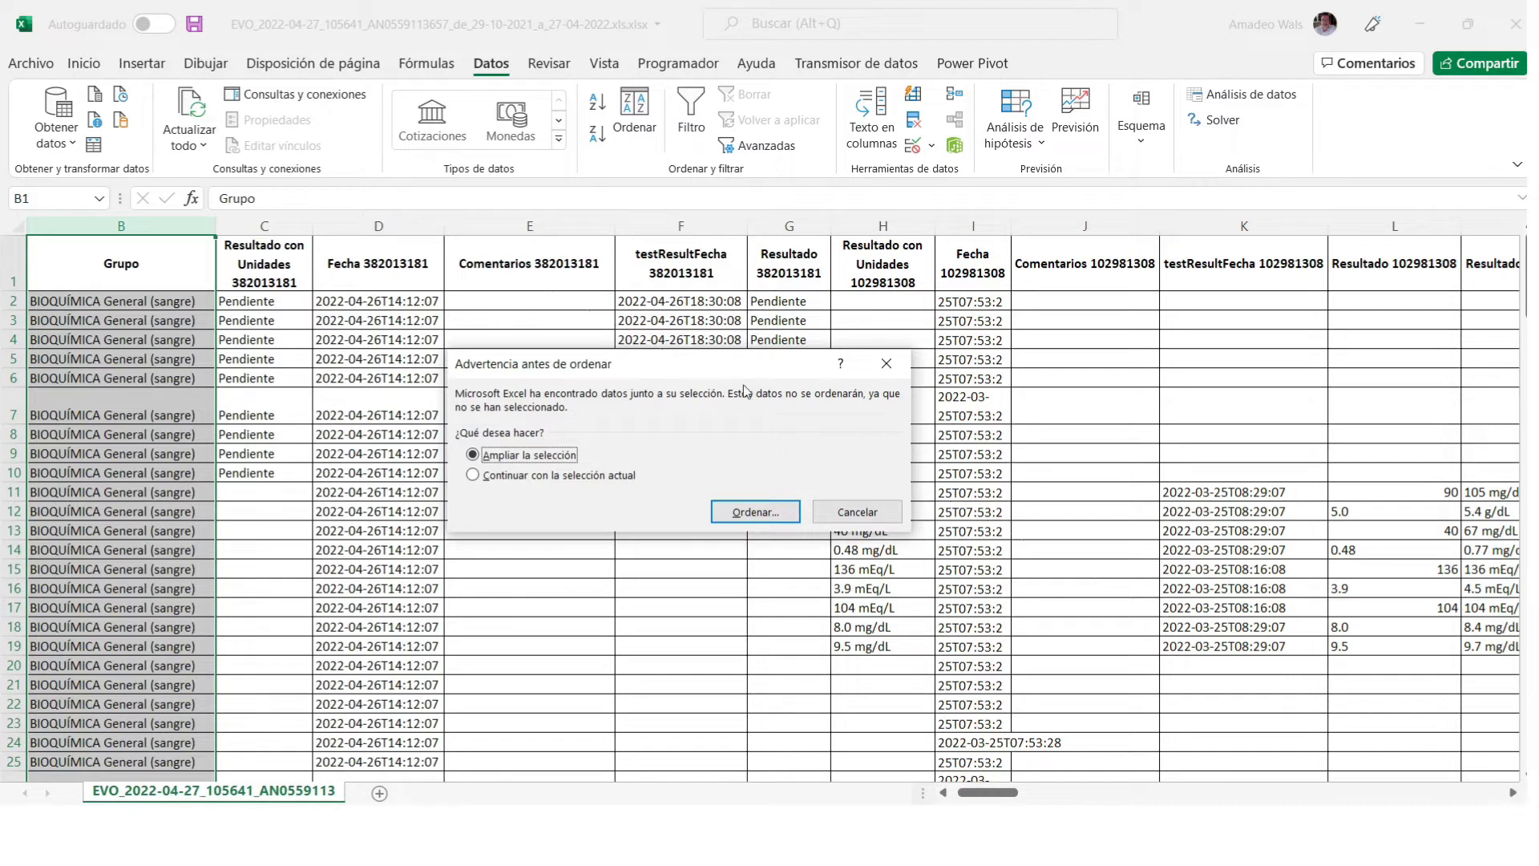
{"action": "left_click", "coordinate": [850, 510]}
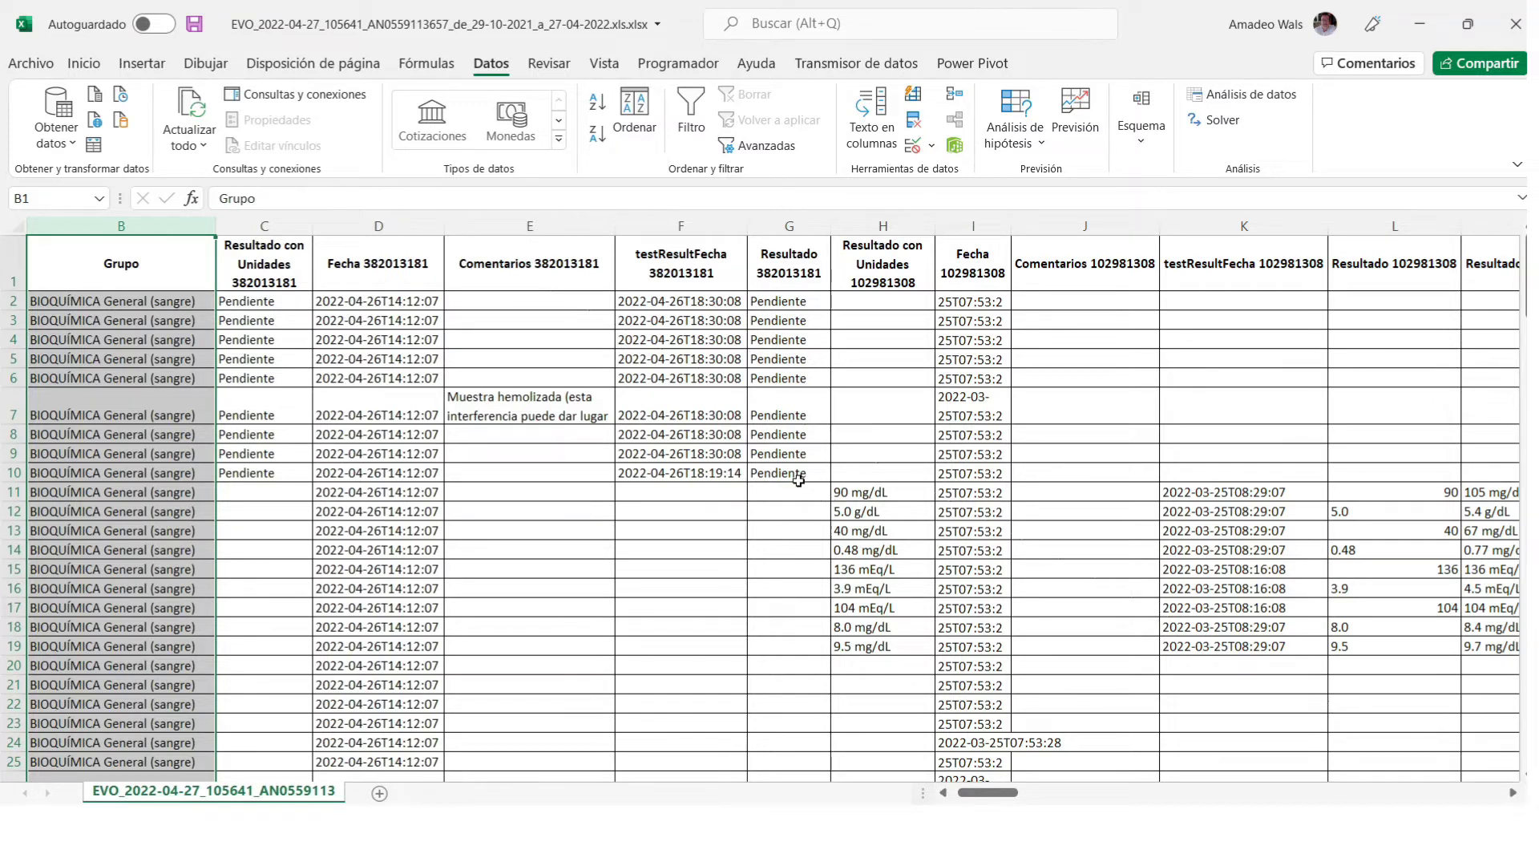
Format the whole lab results range A1:CD131 as a table with headers, using a medium blue style.
{"action": "left_click", "coordinate": [595, 365]}
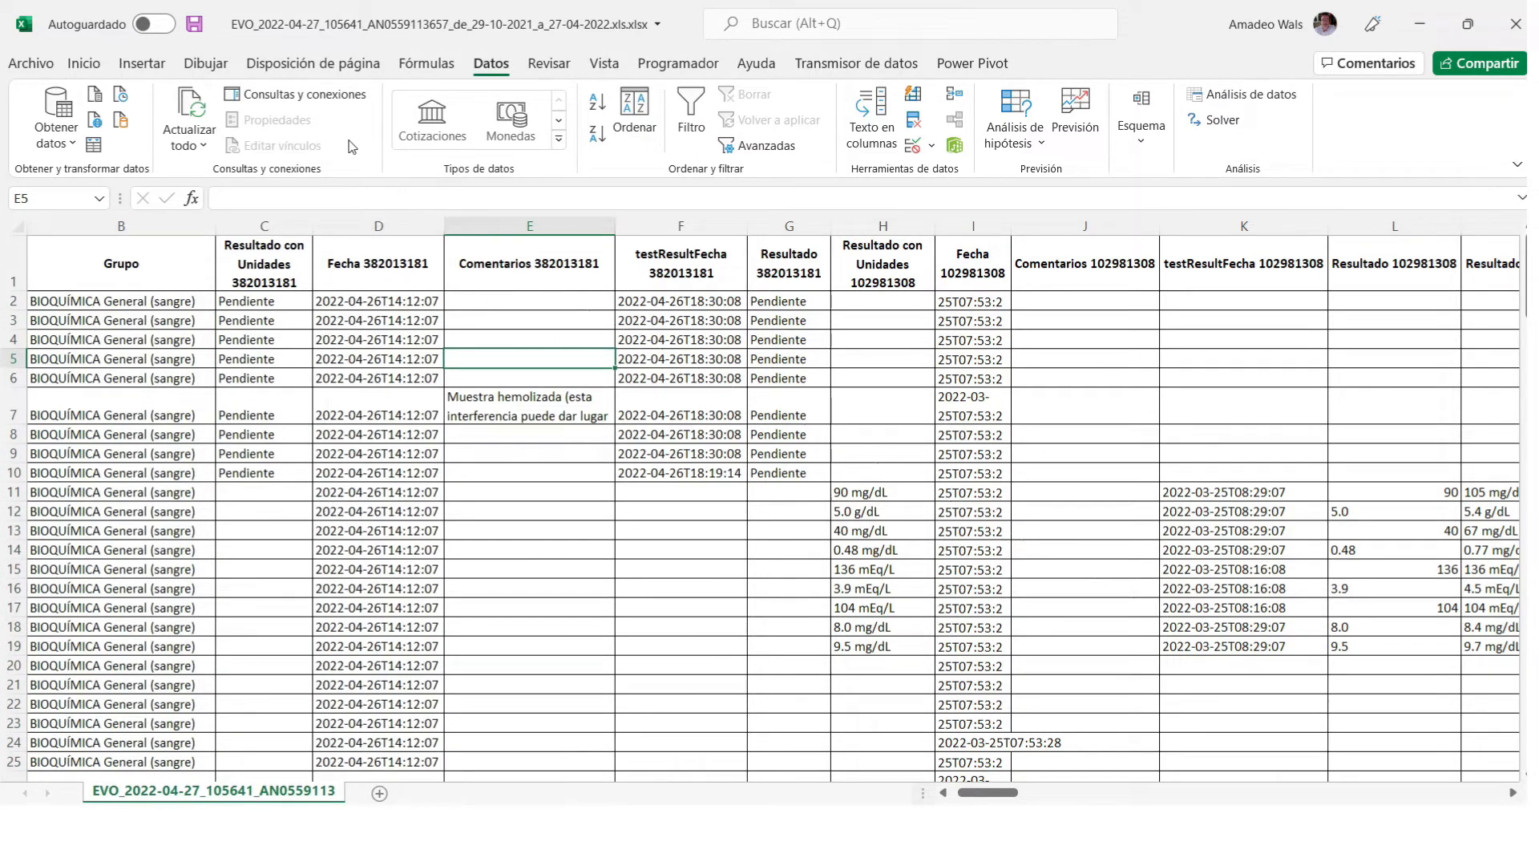
{"action": "left_click", "coordinate": [86, 68]}
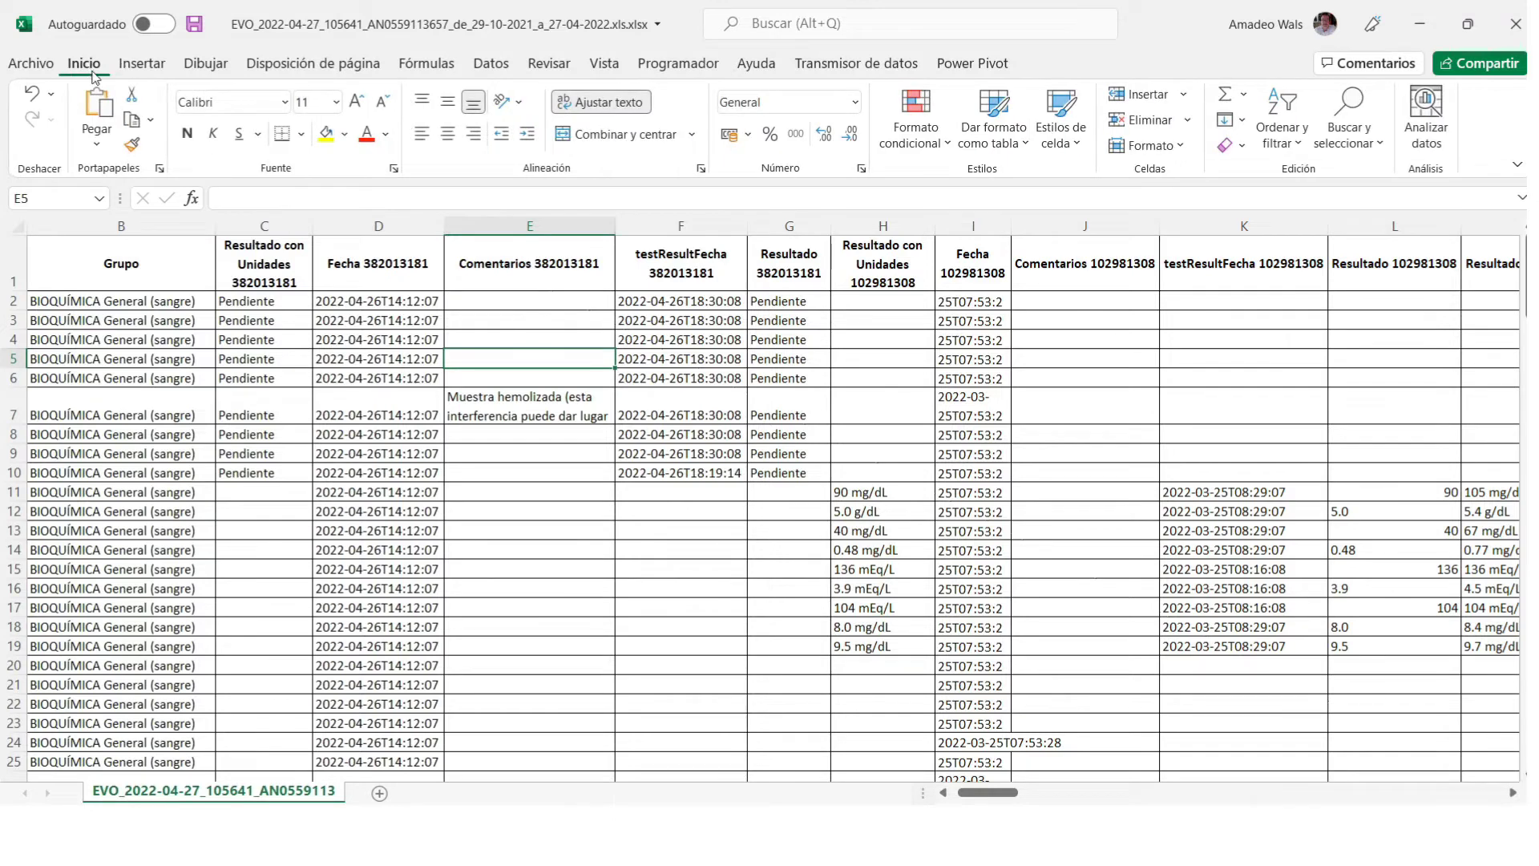
{"action": "left_click", "coordinate": [1000, 115]}
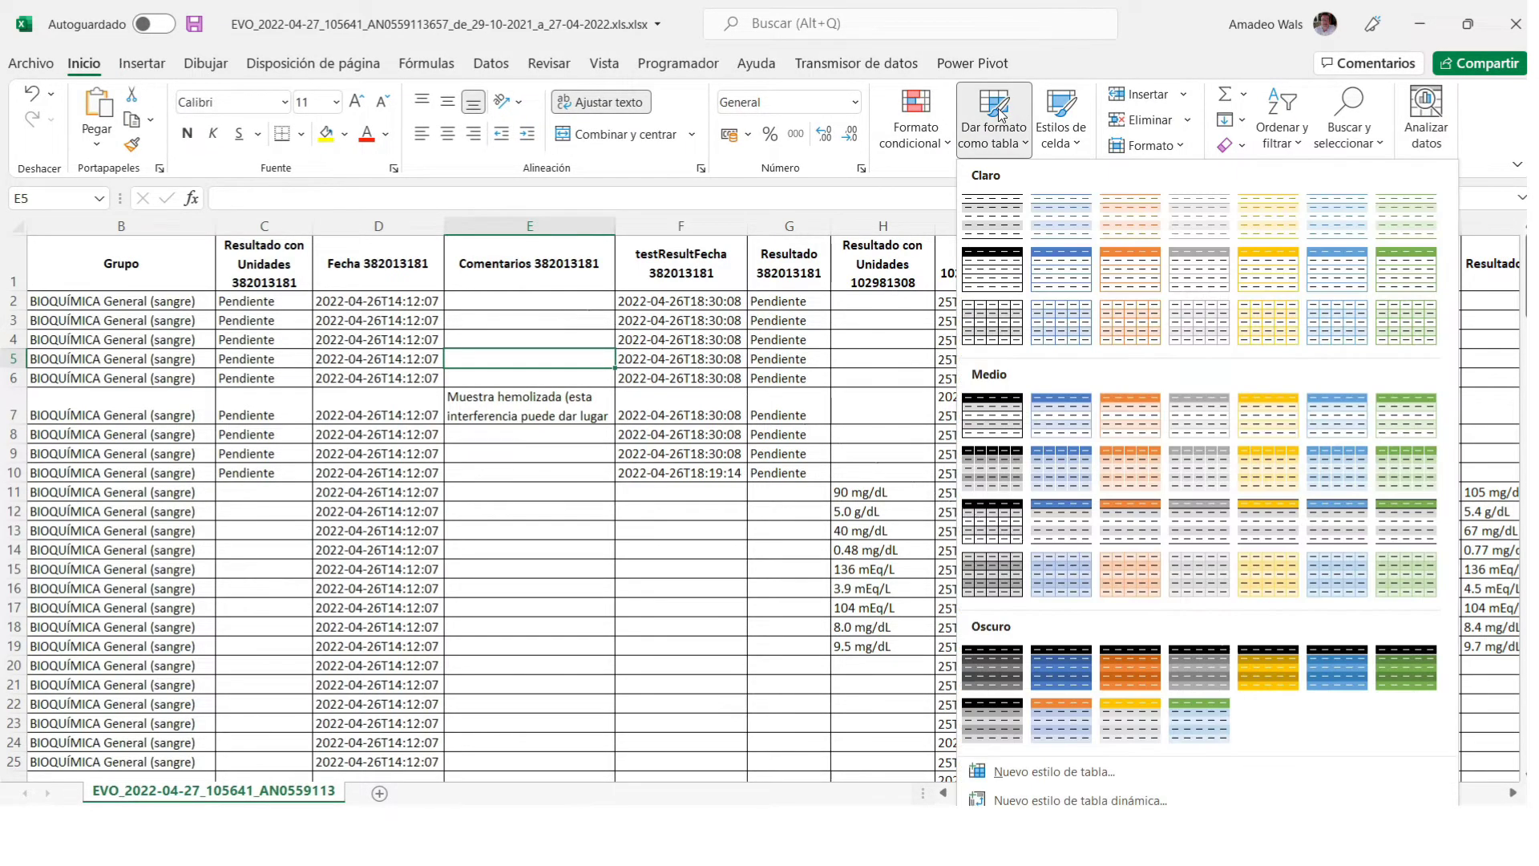
{"action": "left_click", "coordinate": [1062, 413]}
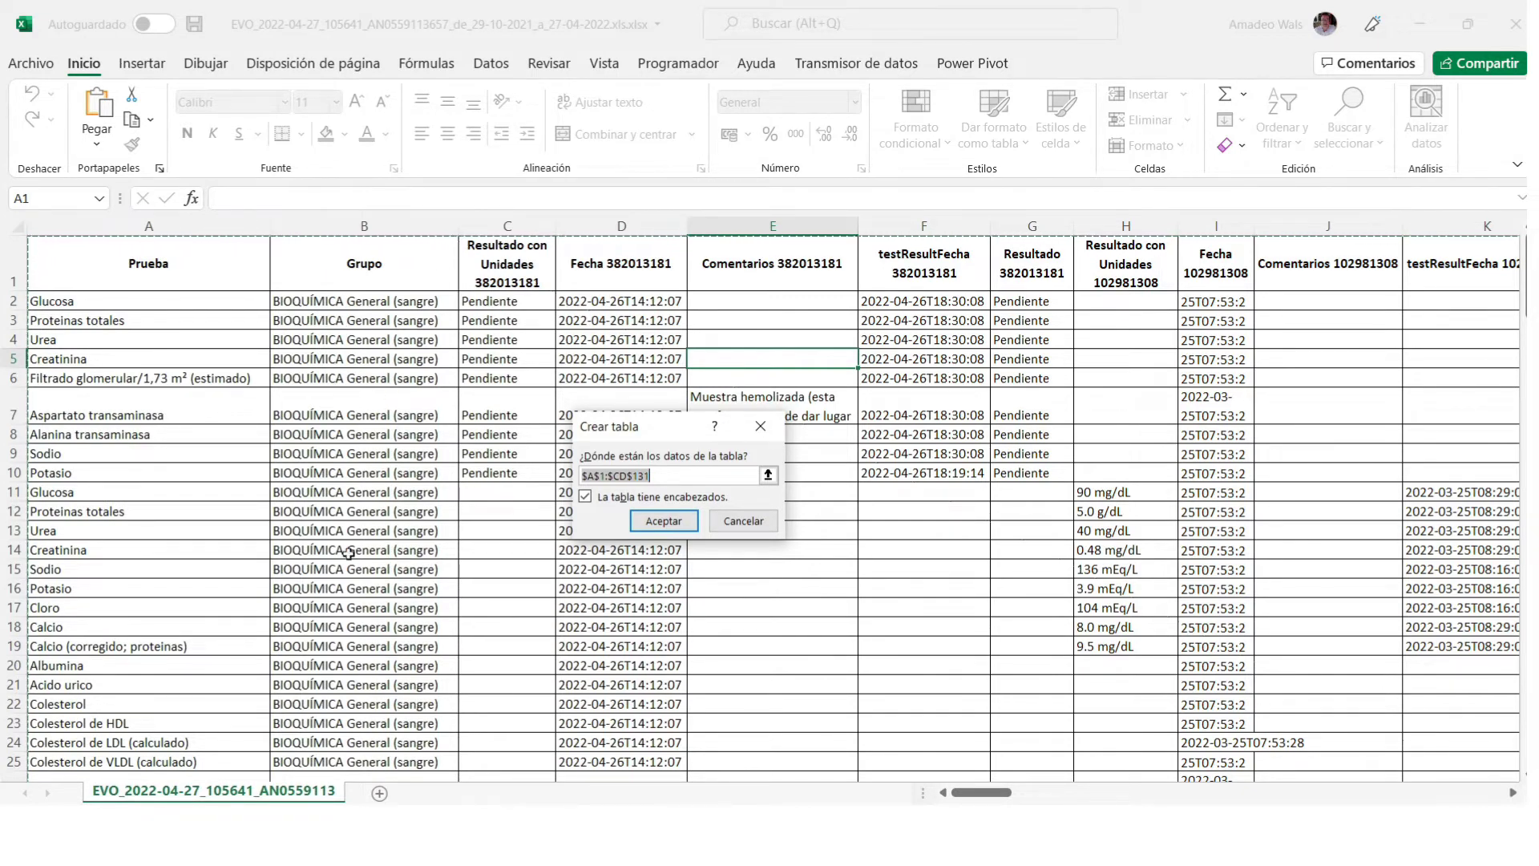
{"action": "left_click", "coordinate": [667, 520]}
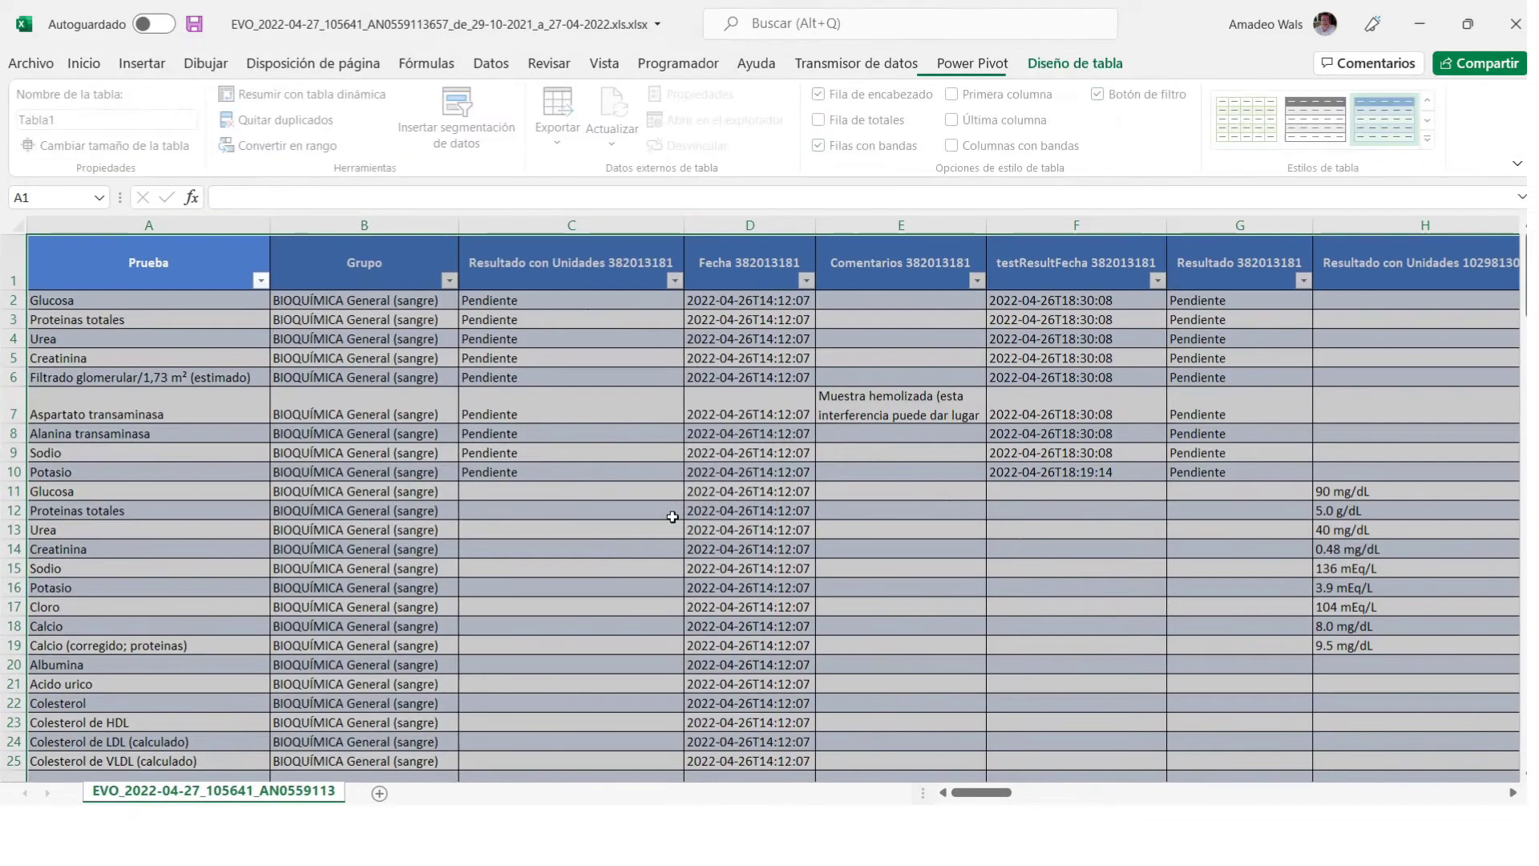
{"action": "left_click", "coordinate": [672, 517]}
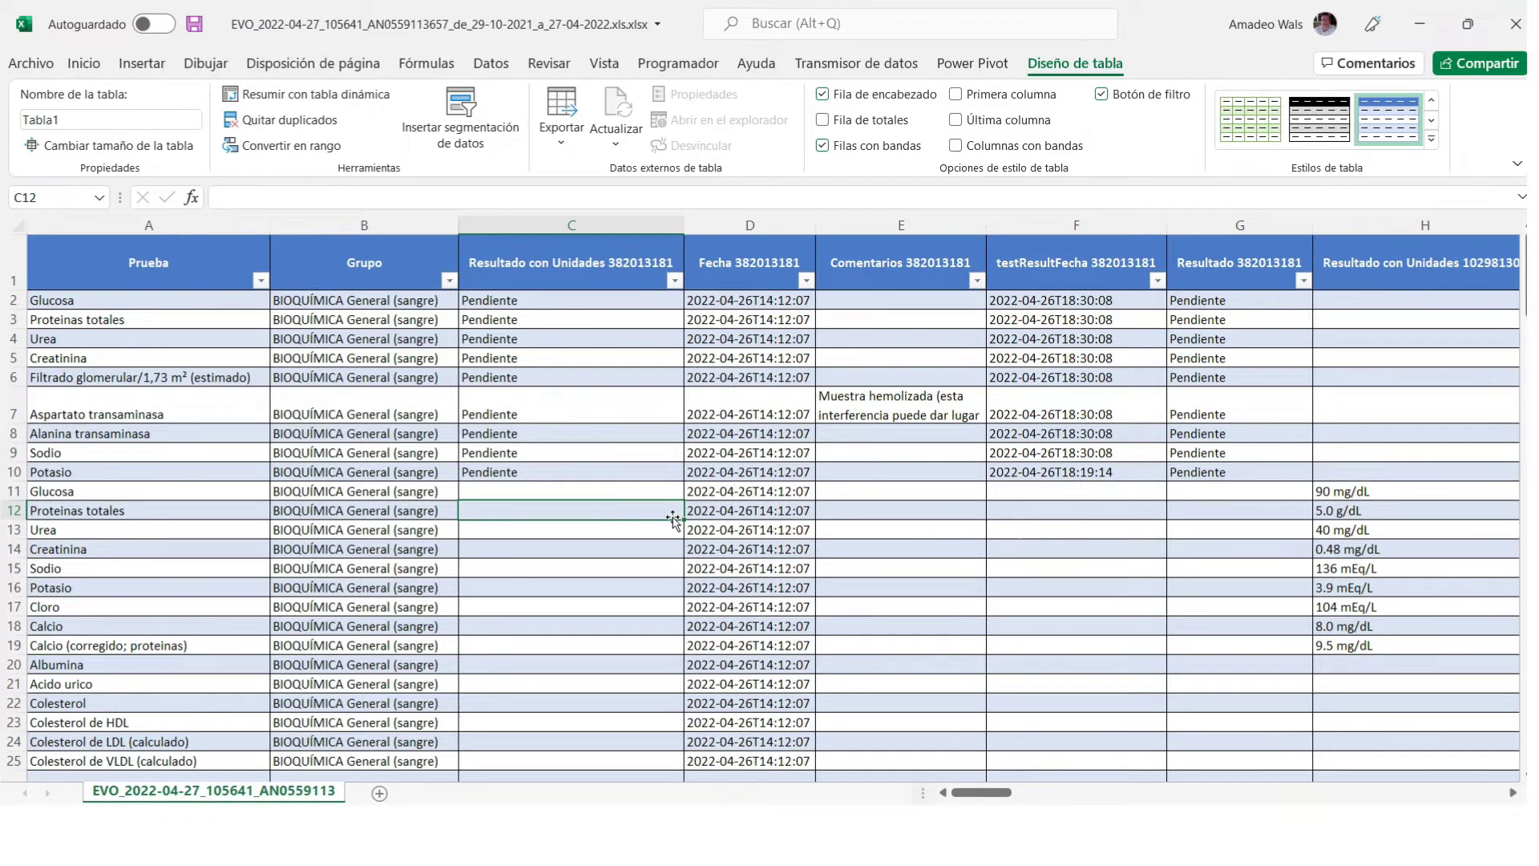
Filter the Prueba column to show only Ac(IgG) anti cardiolipina.
{"action": "left_click", "coordinate": [261, 280]}
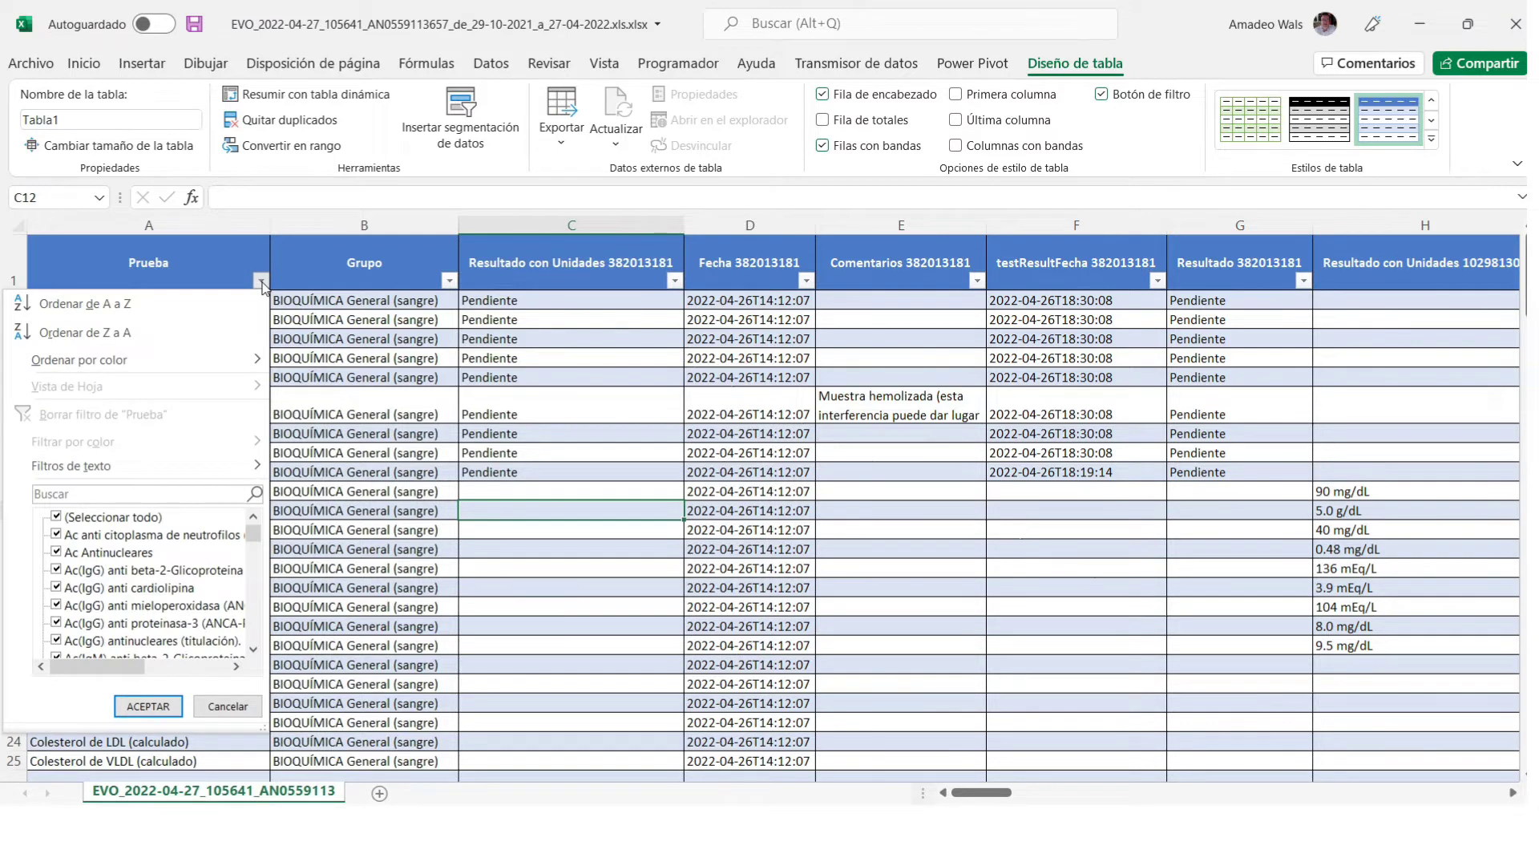
{"action": "left_click", "coordinate": [56, 516]}
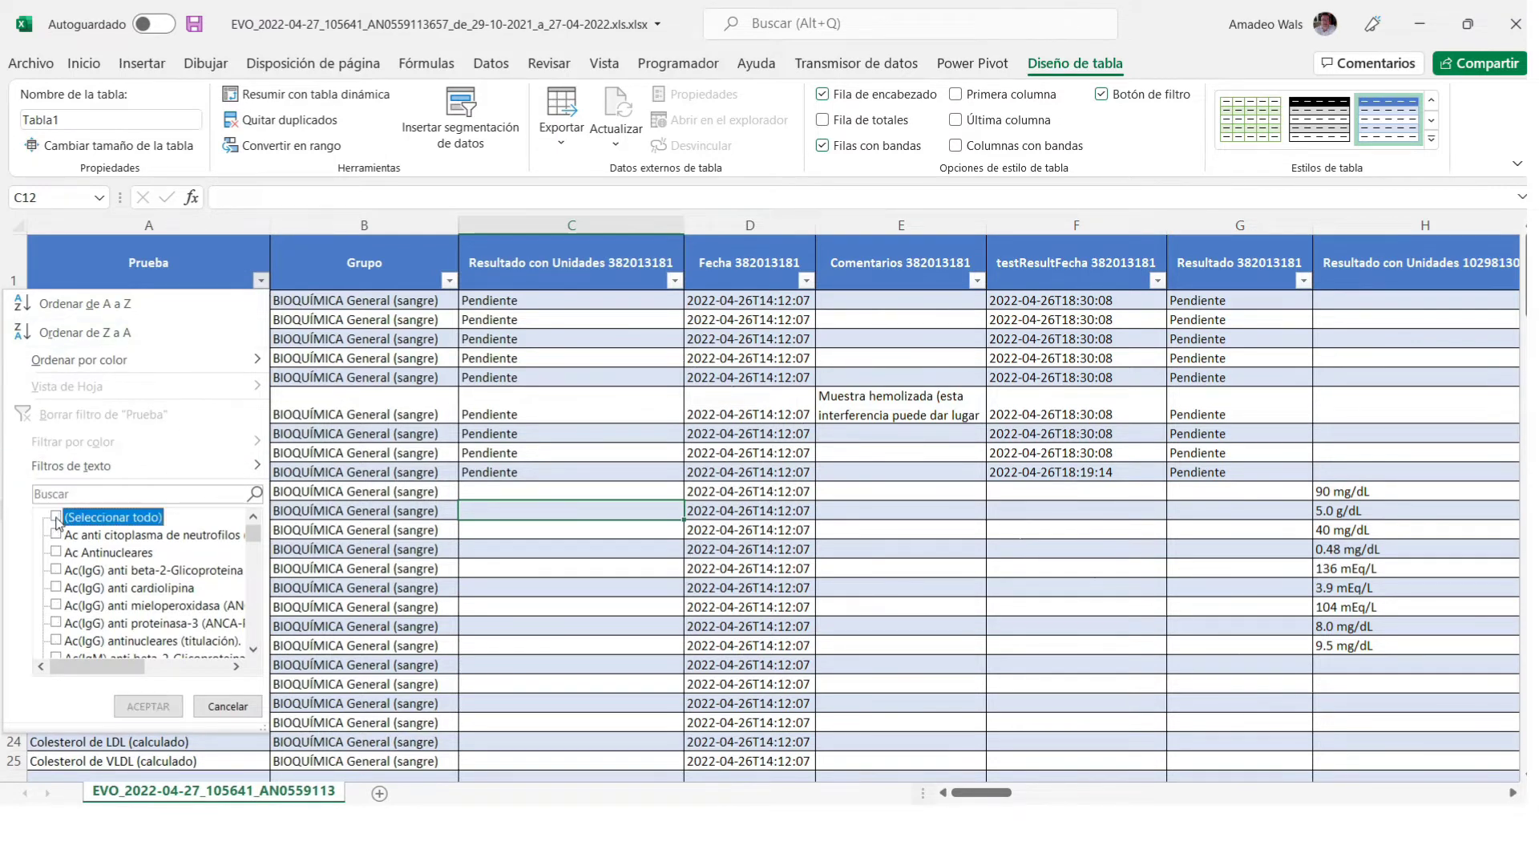
{"action": "left_click", "coordinate": [56, 588]}
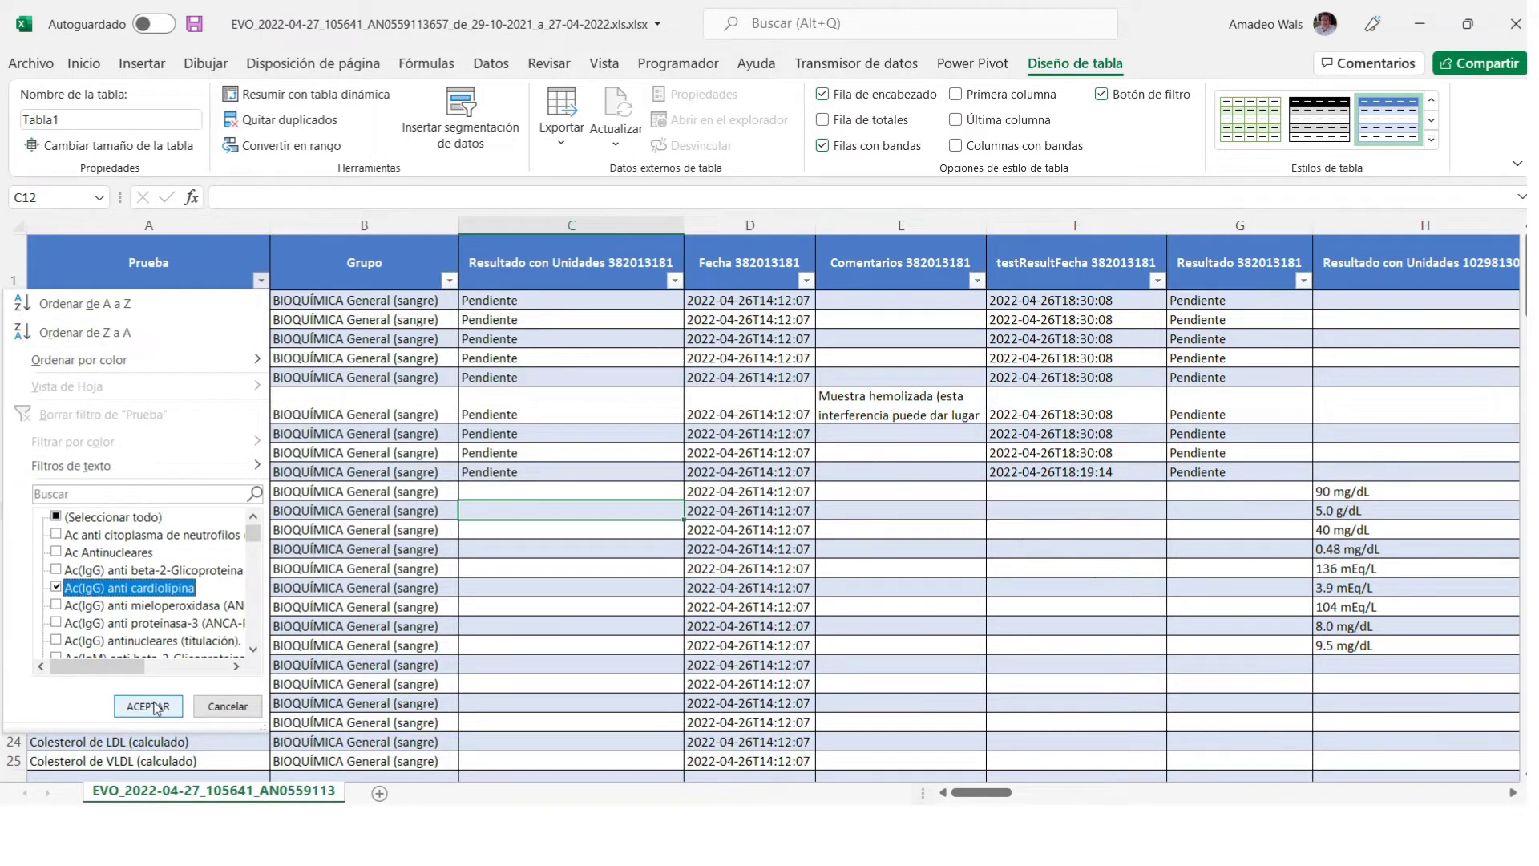
{"action": "left_click", "coordinate": [149, 705]}
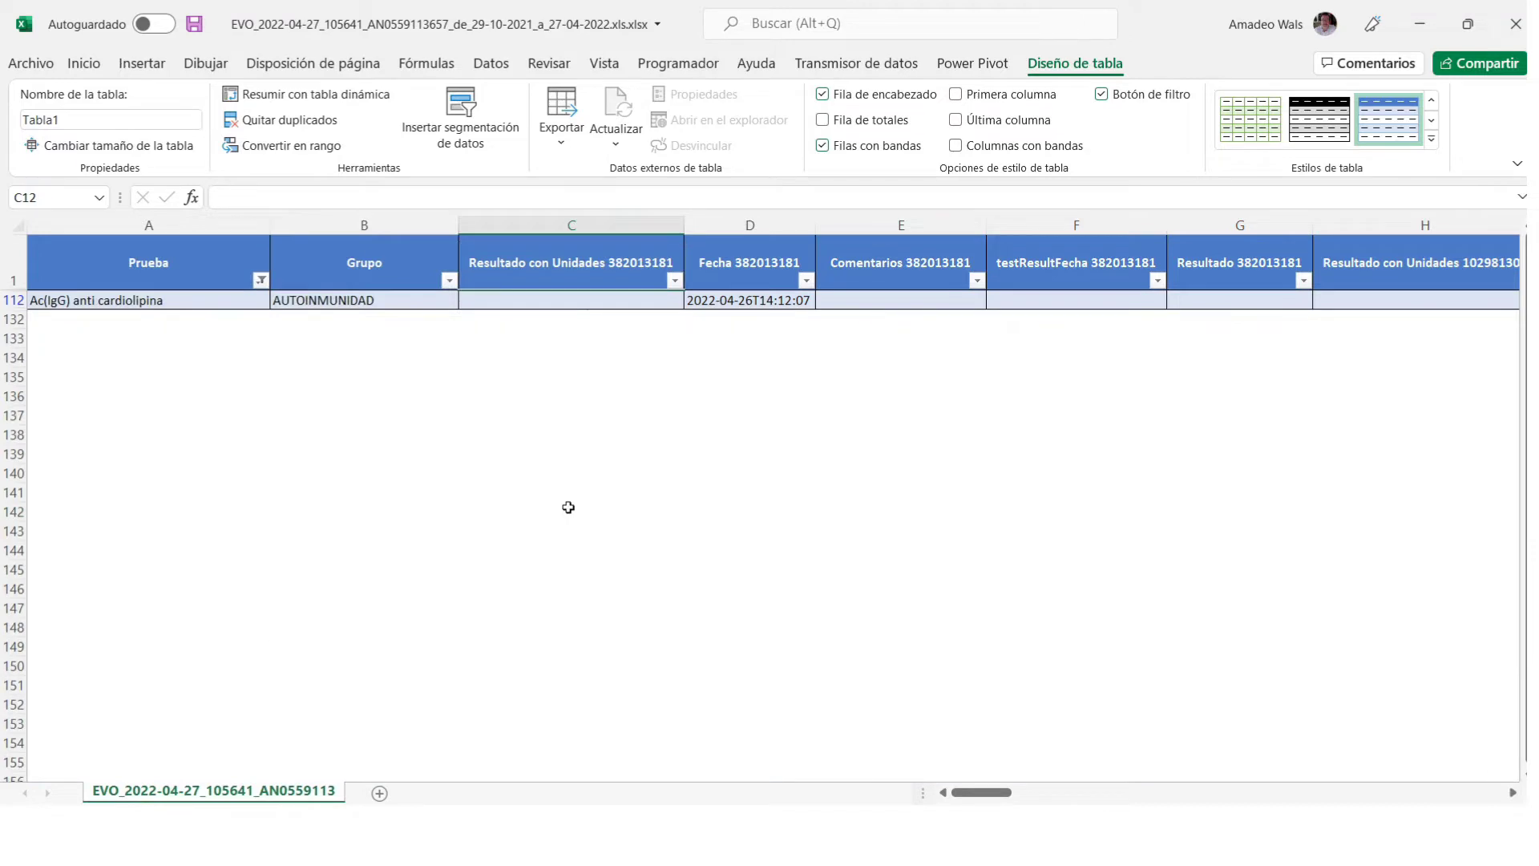
Select all values again in the Prueba column's filter to restore every row.
{"action": "left_click", "coordinate": [261, 280]}
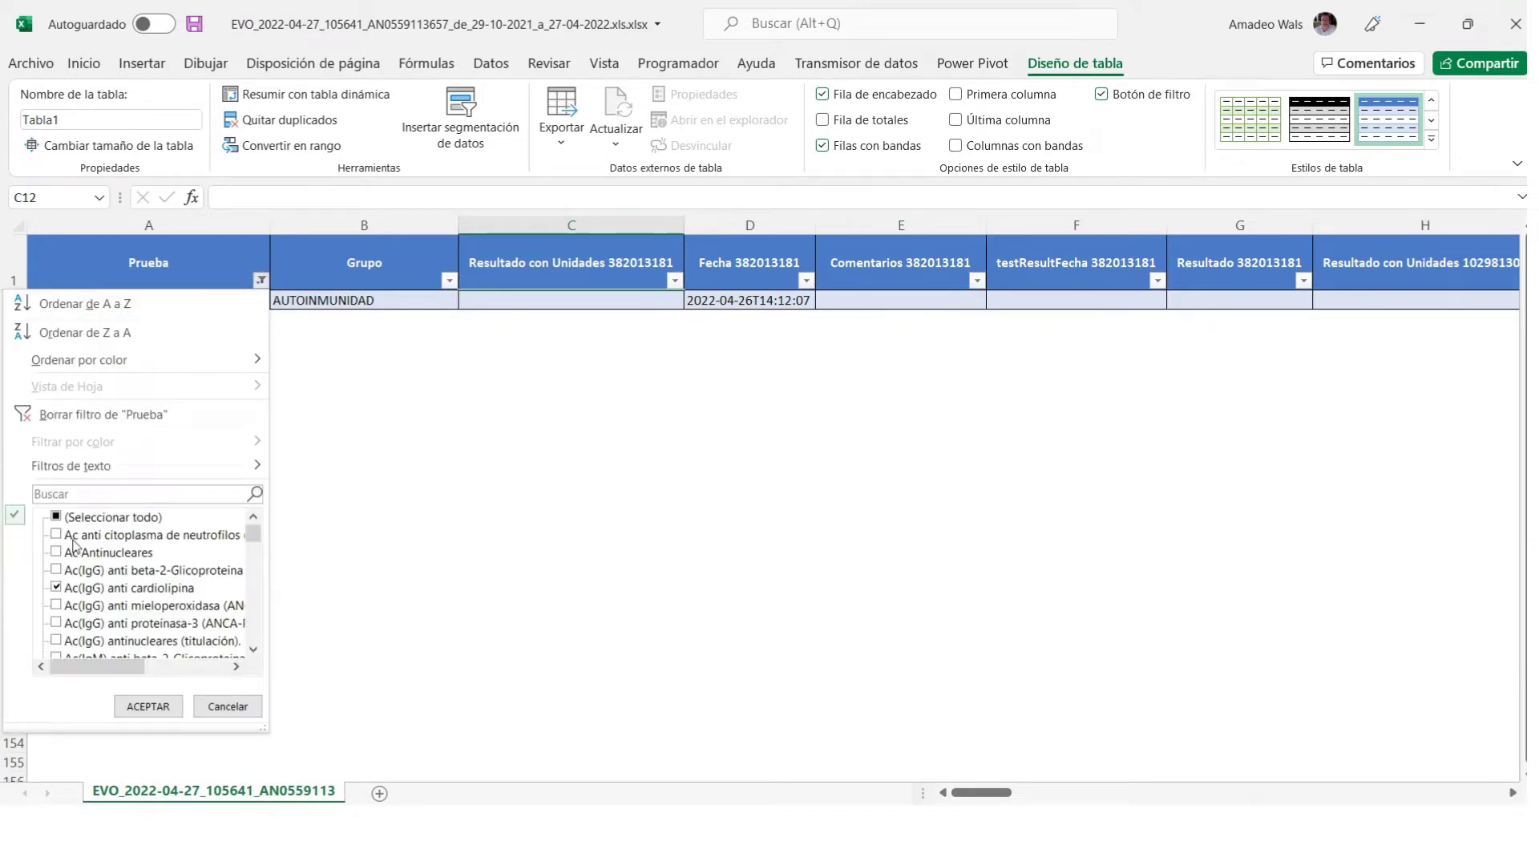
{"action": "left_click", "coordinate": [56, 517]}
{"action": "left_click", "coordinate": [149, 705]}
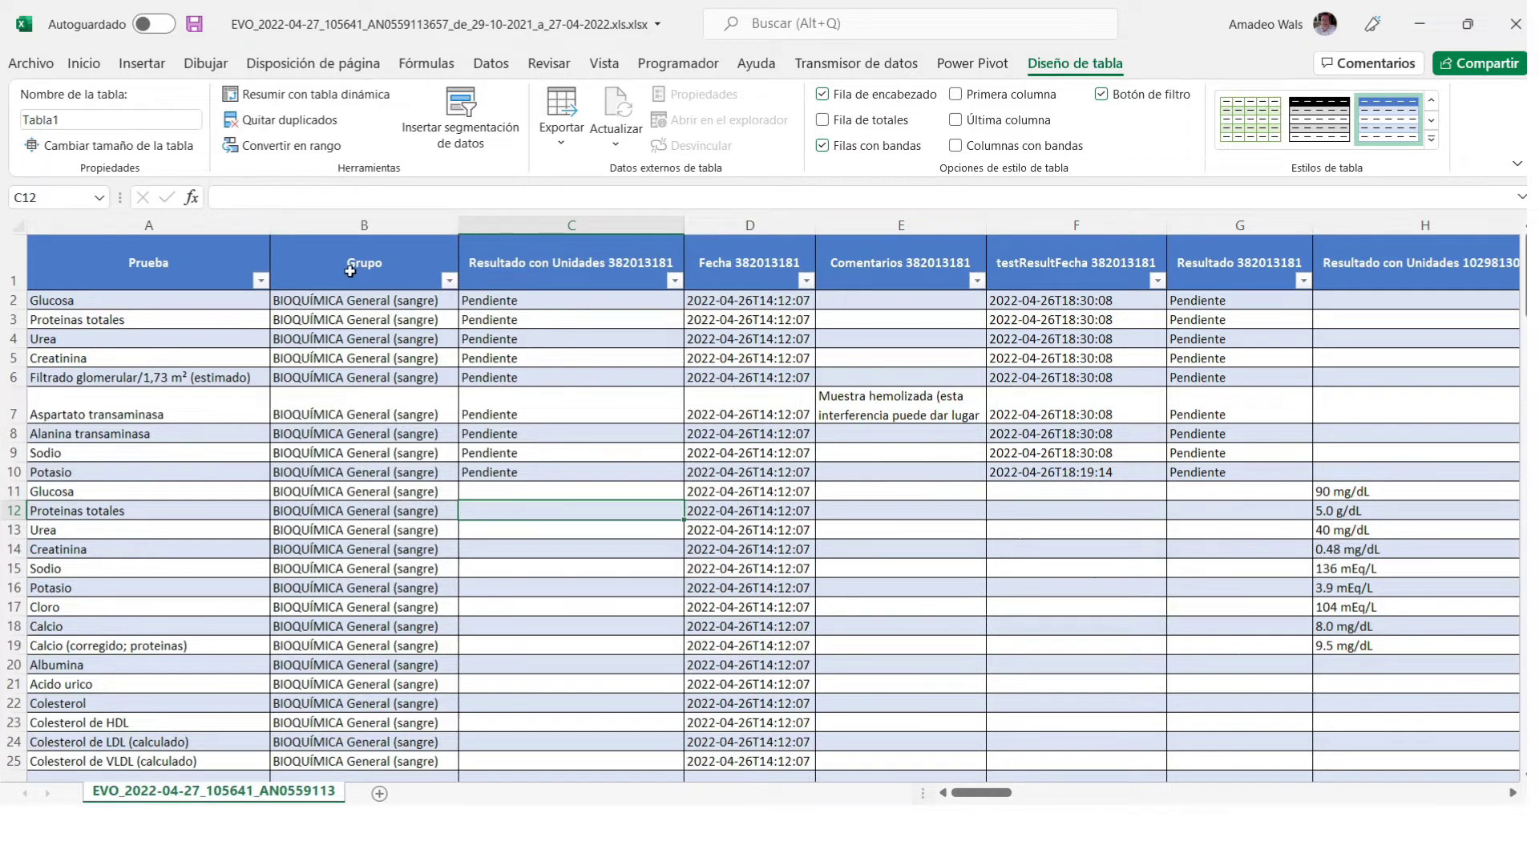
Filter the Grupo column to show only HORMONAS (sangre) and look across the columns of the filtered rows.
{"action": "left_click", "coordinate": [449, 280]}
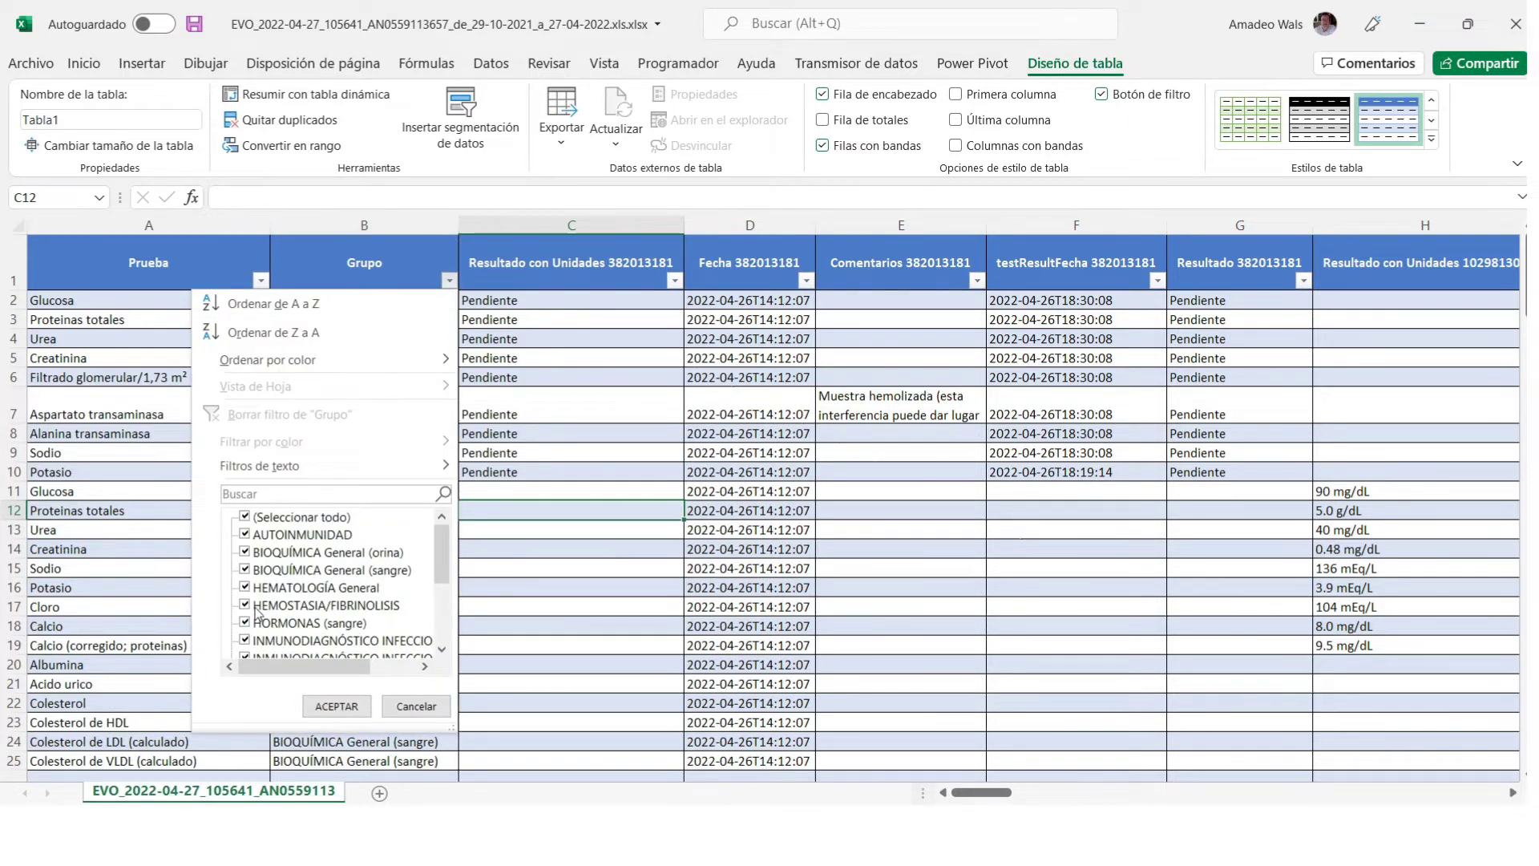
{"action": "left_click", "coordinate": [245, 516]}
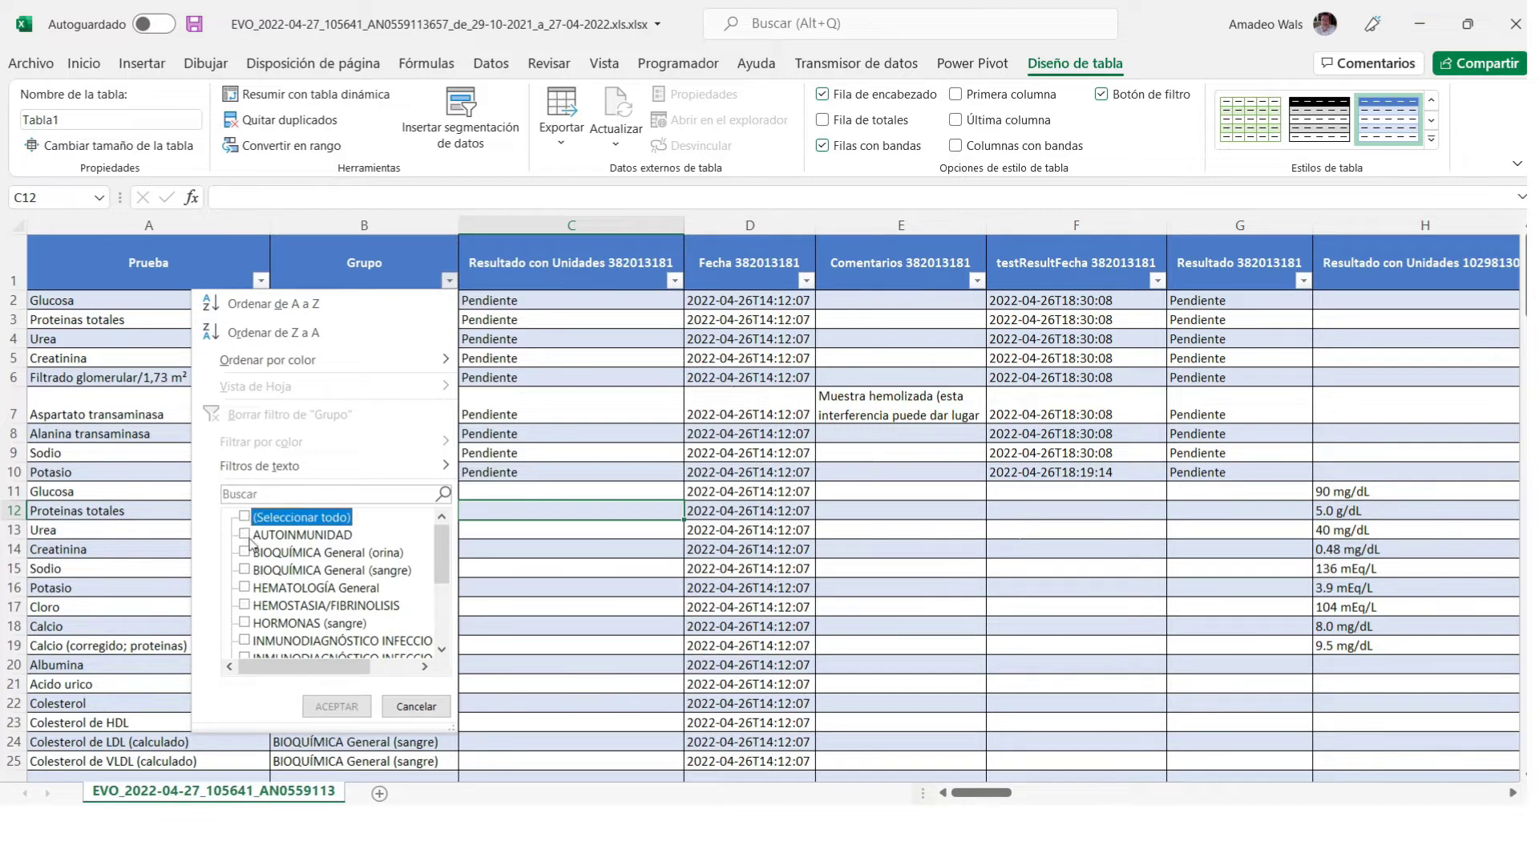
{"action": "left_click", "coordinate": [244, 623]}
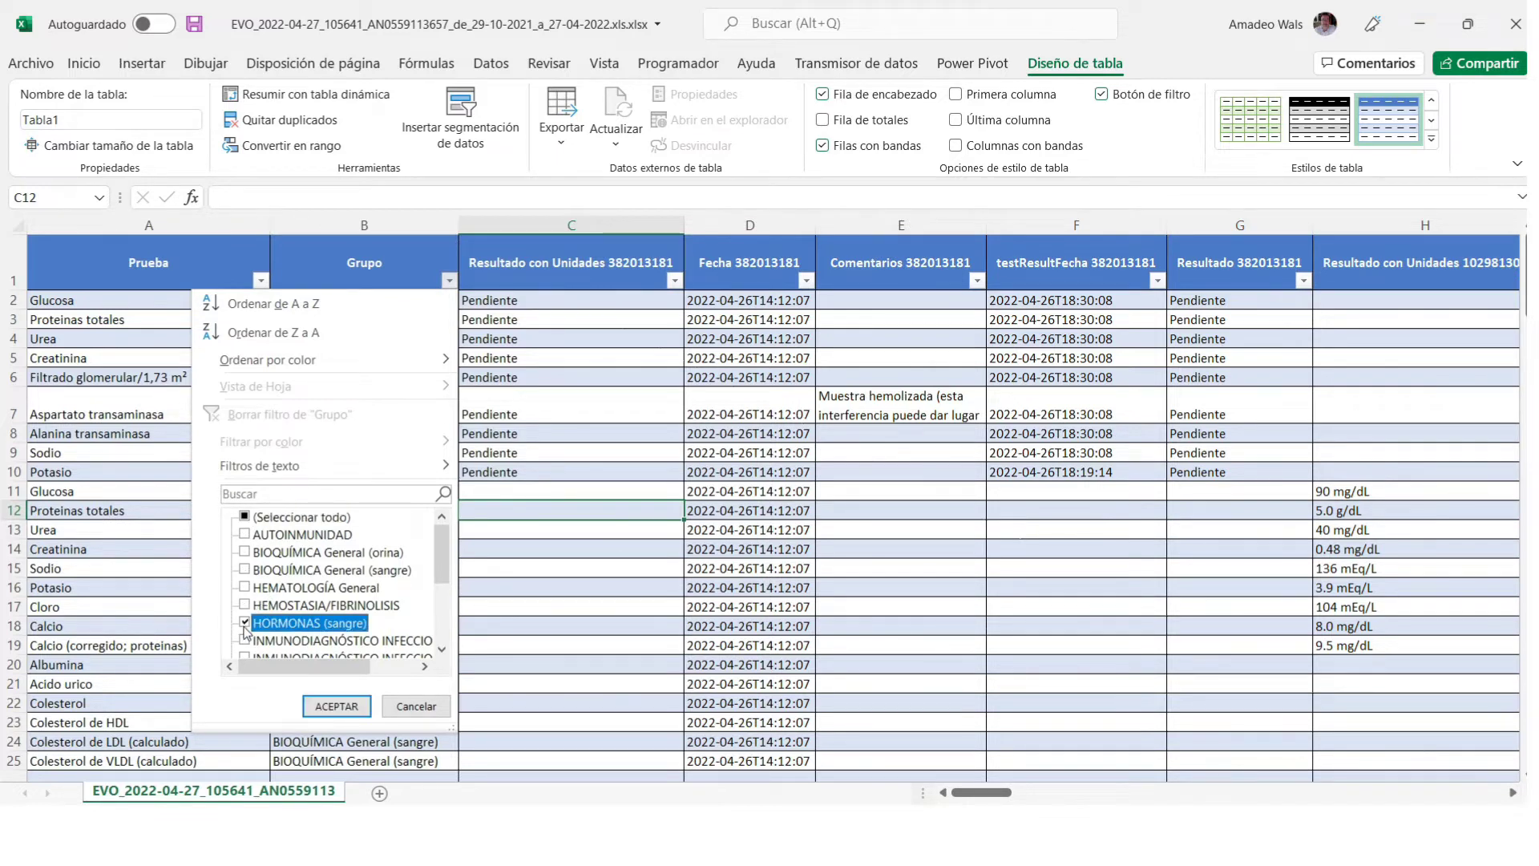
{"action": "left_click", "coordinate": [336, 706]}
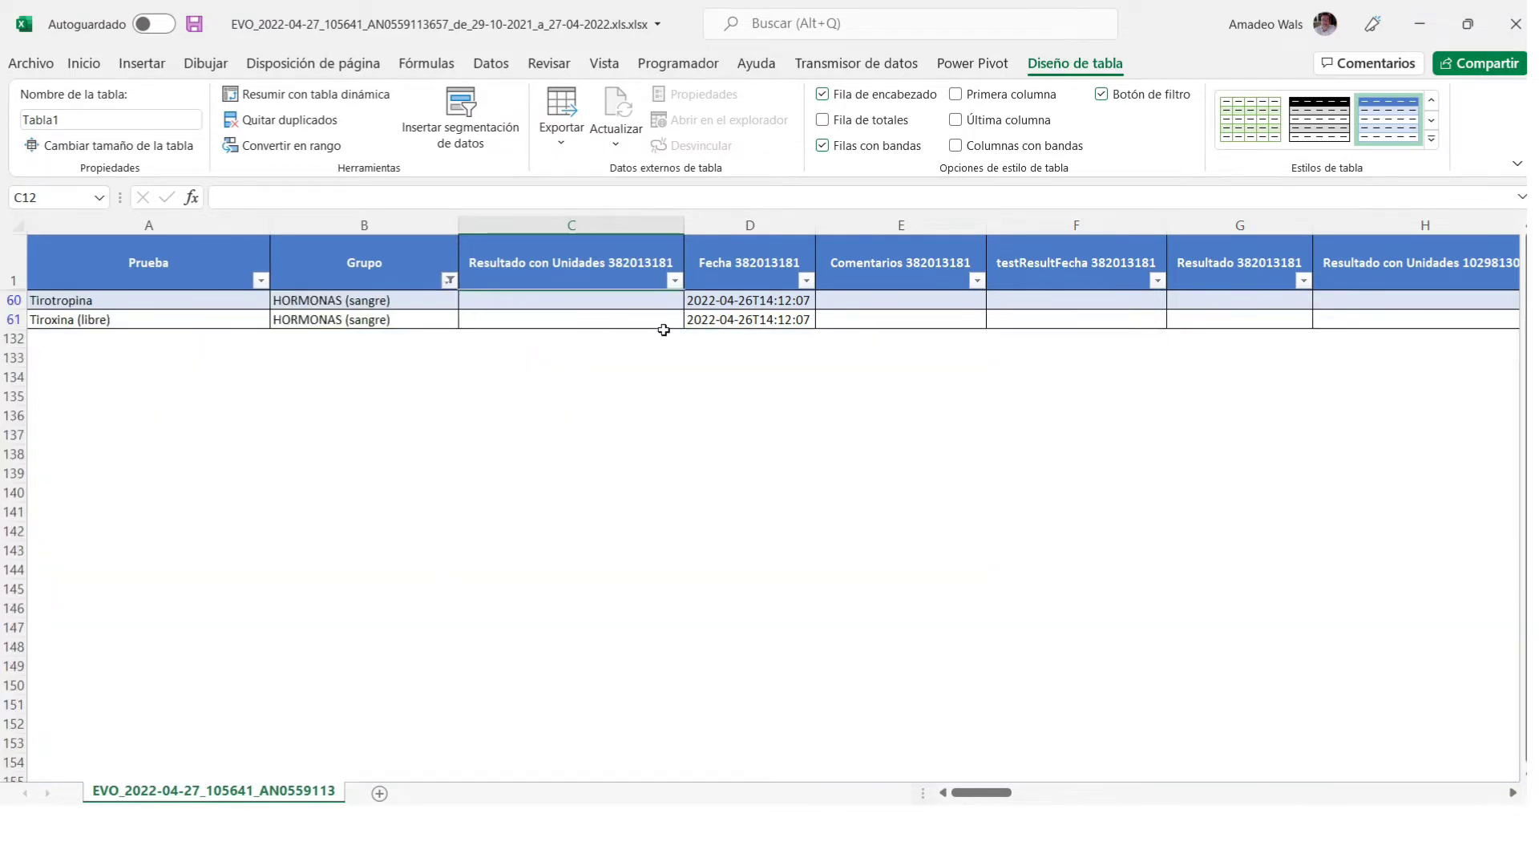
{"action": "left_click_drag", "start_coordinate": [1000, 793], "coordinate": [1131, 803]}
{"action": "left_click_drag", "start_coordinate": [1081, 793], "coordinate": [922, 794]}
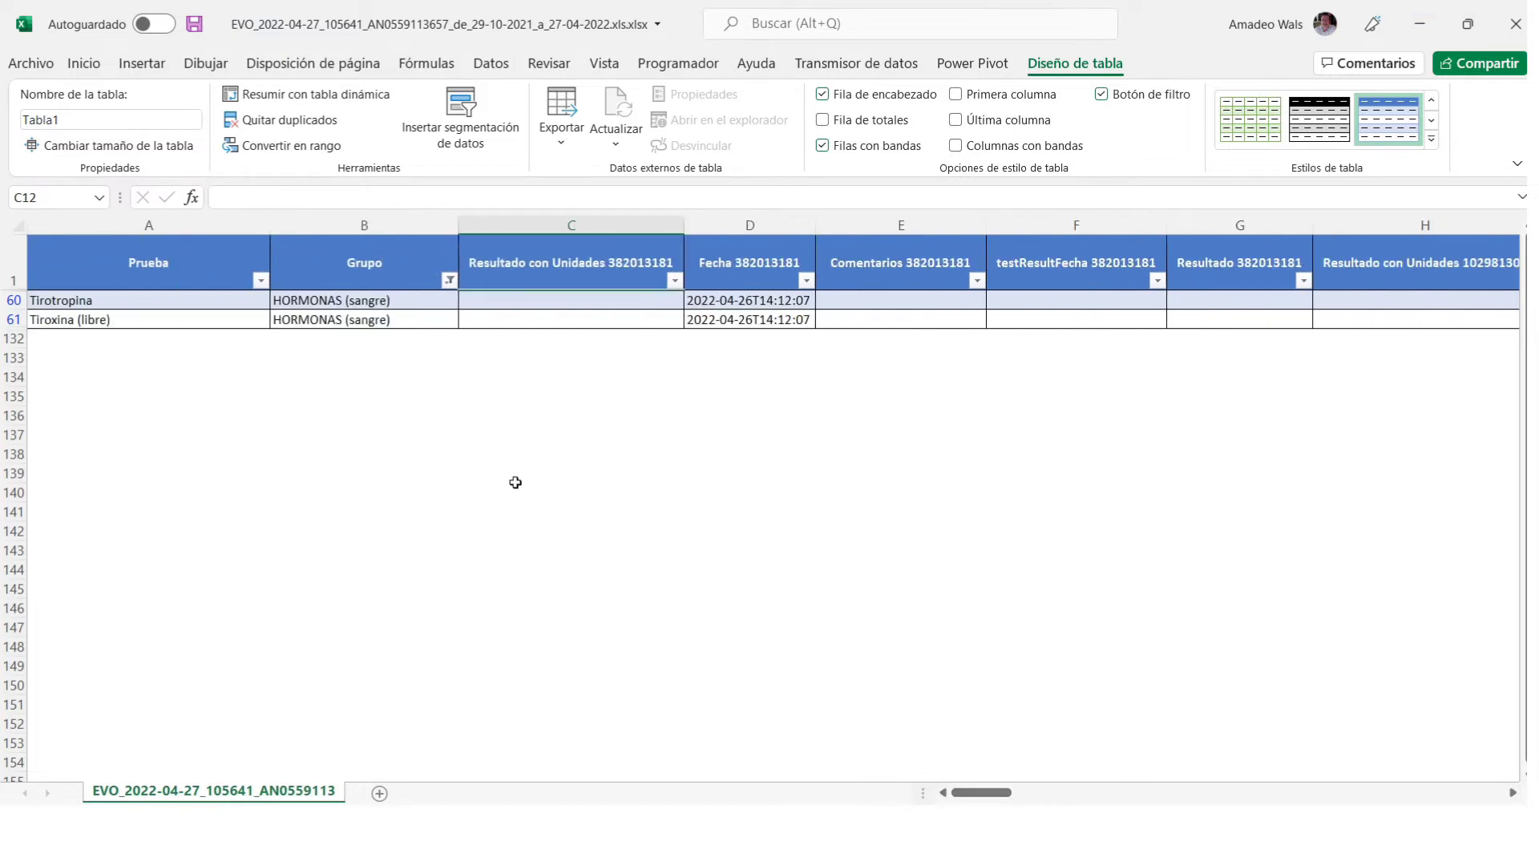
Sort the Grupo column from A to Z and select all its filter values again to restore every row.
{"action": "left_click", "coordinate": [449, 280]}
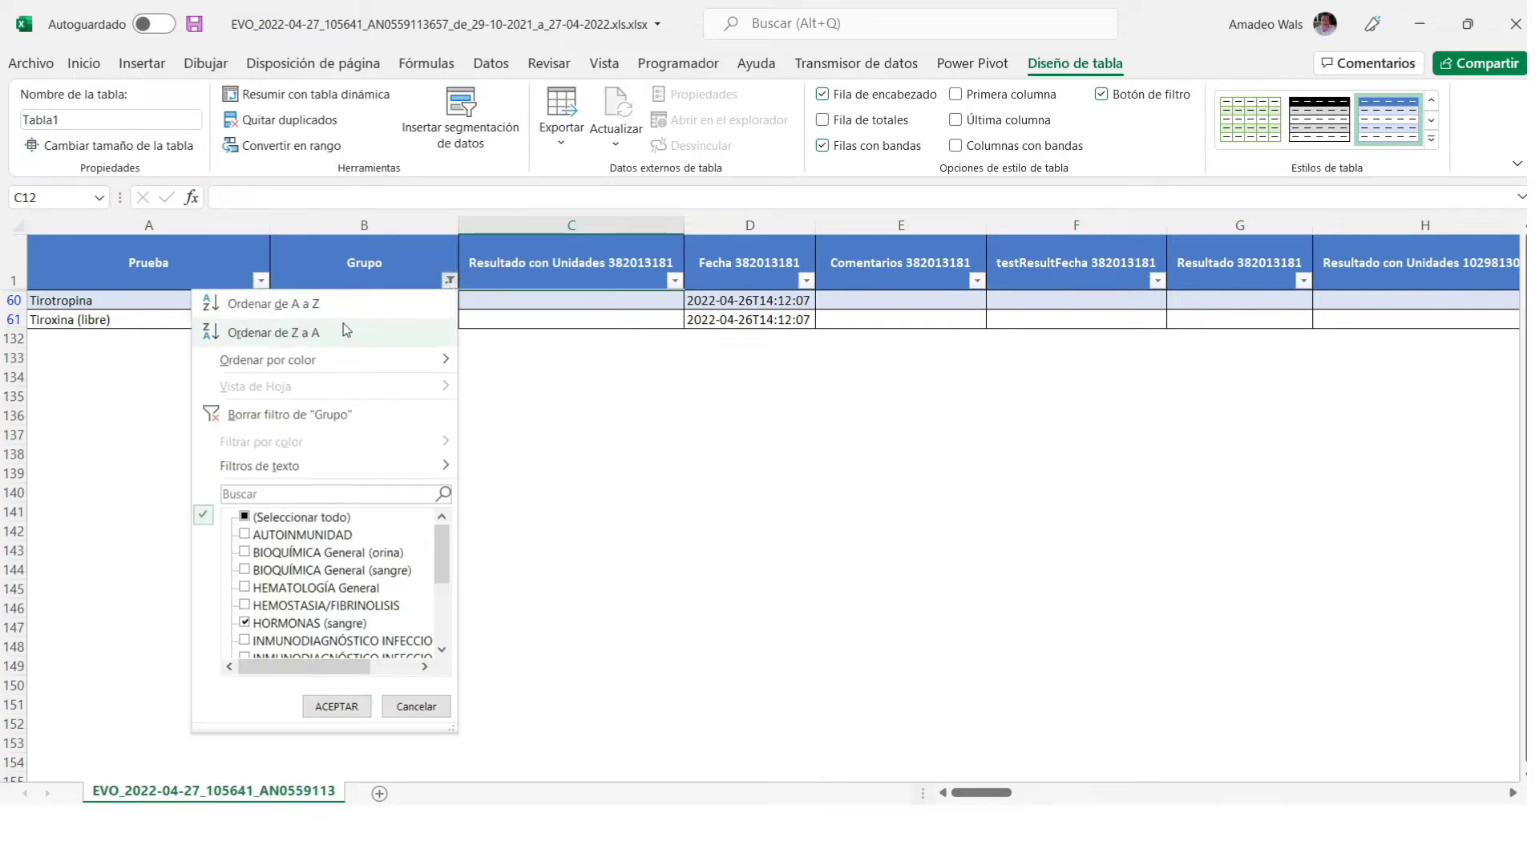
{"action": "left_click", "coordinate": [295, 307]}
{"action": "left_click", "coordinate": [448, 281]}
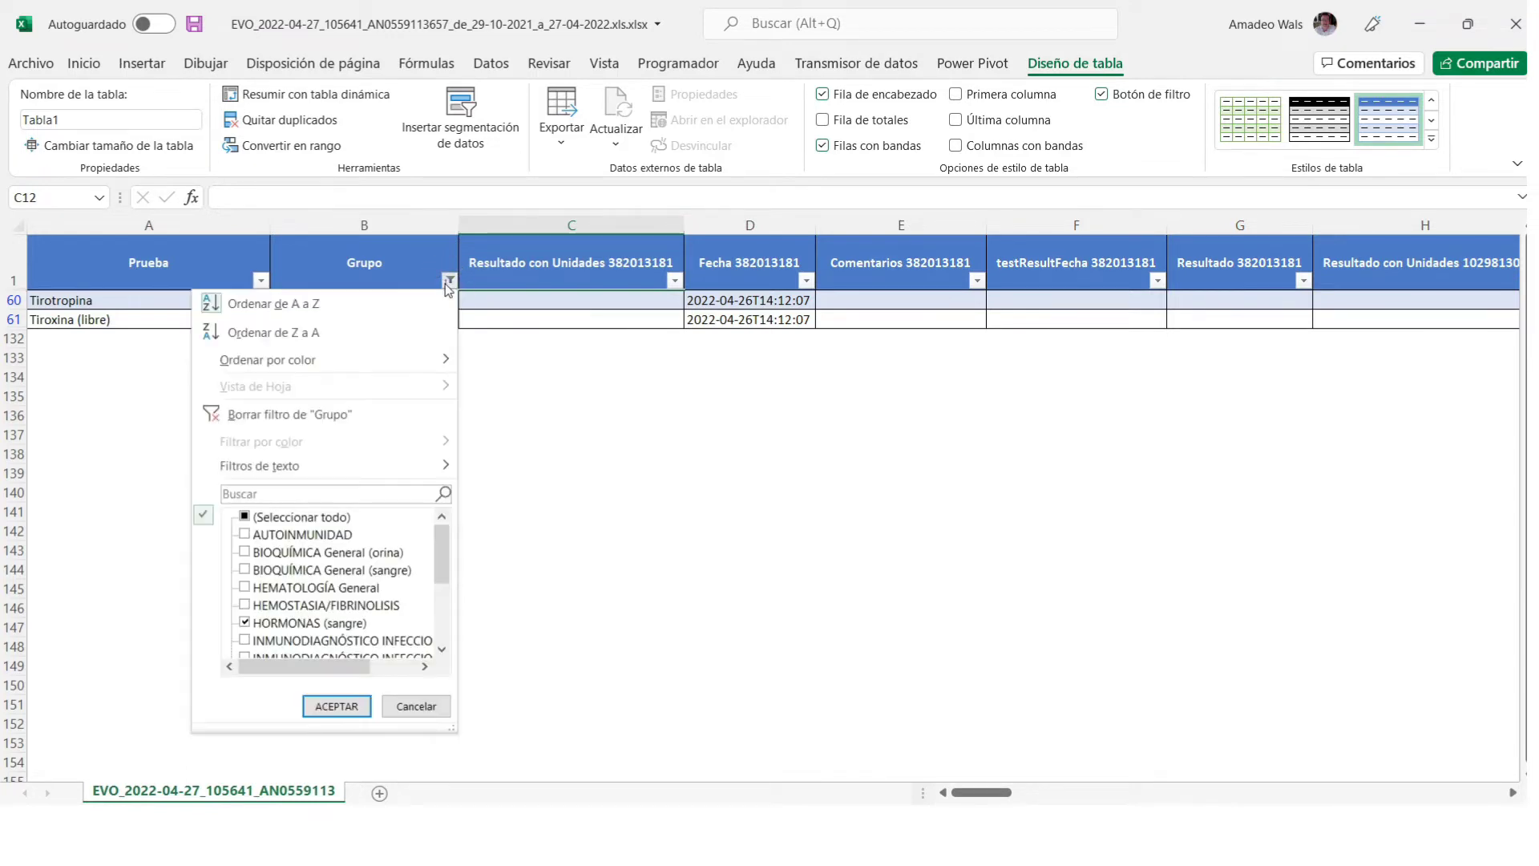
{"action": "left_click", "coordinate": [245, 517]}
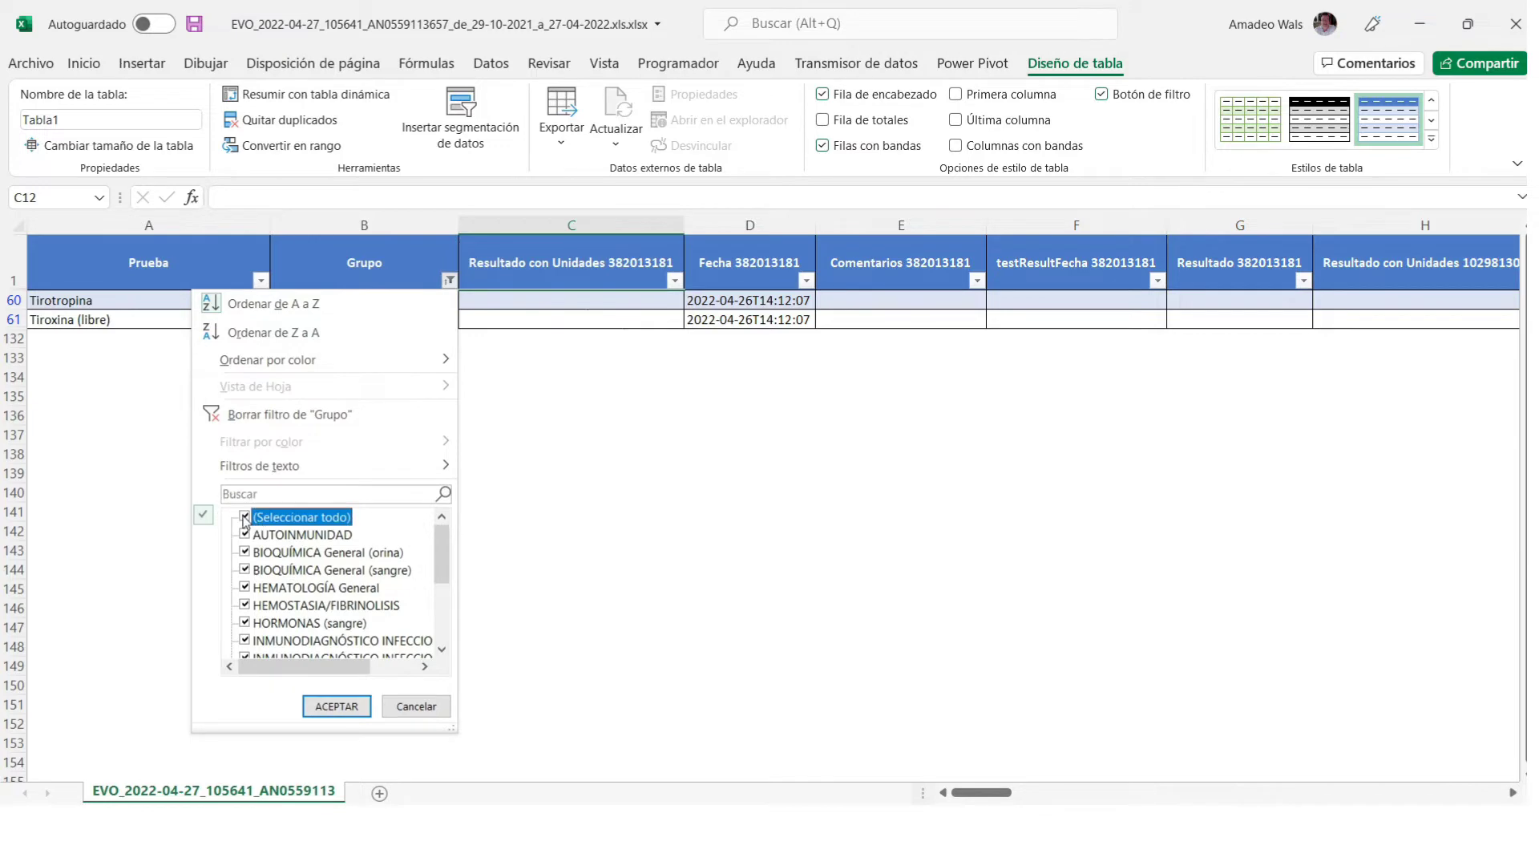
{"action": "left_click", "coordinate": [336, 705]}
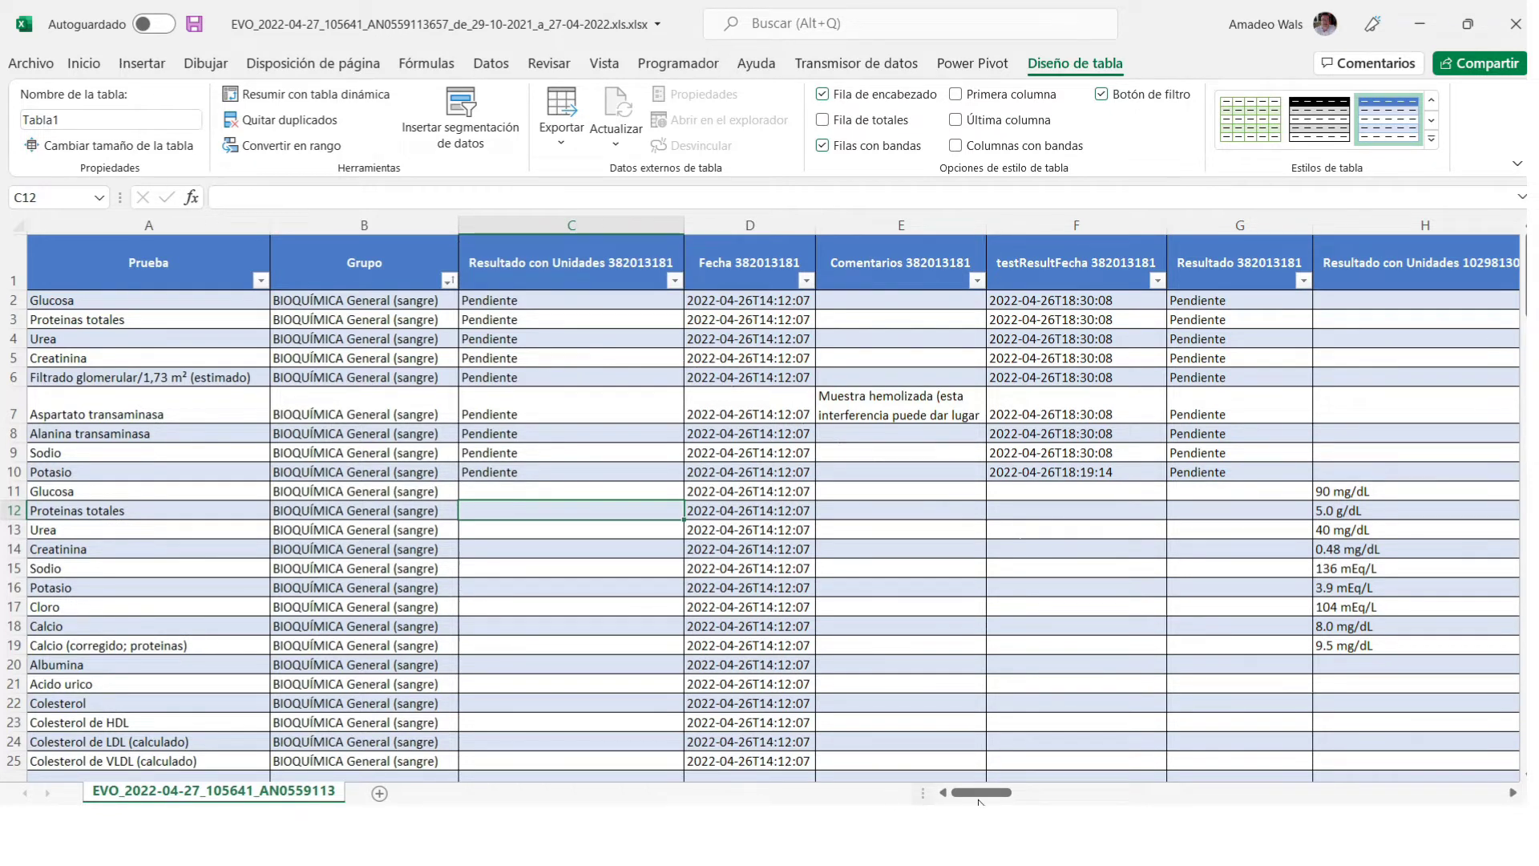
Filter the Grupo column to show only HEMATOLOGÍA General.
{"action": "left_click_drag", "start_coordinate": [984, 796], "coordinate": [866, 791]}
{"action": "left_click", "coordinate": [260, 280]}
{"action": "left_click", "coordinate": [261, 279]}
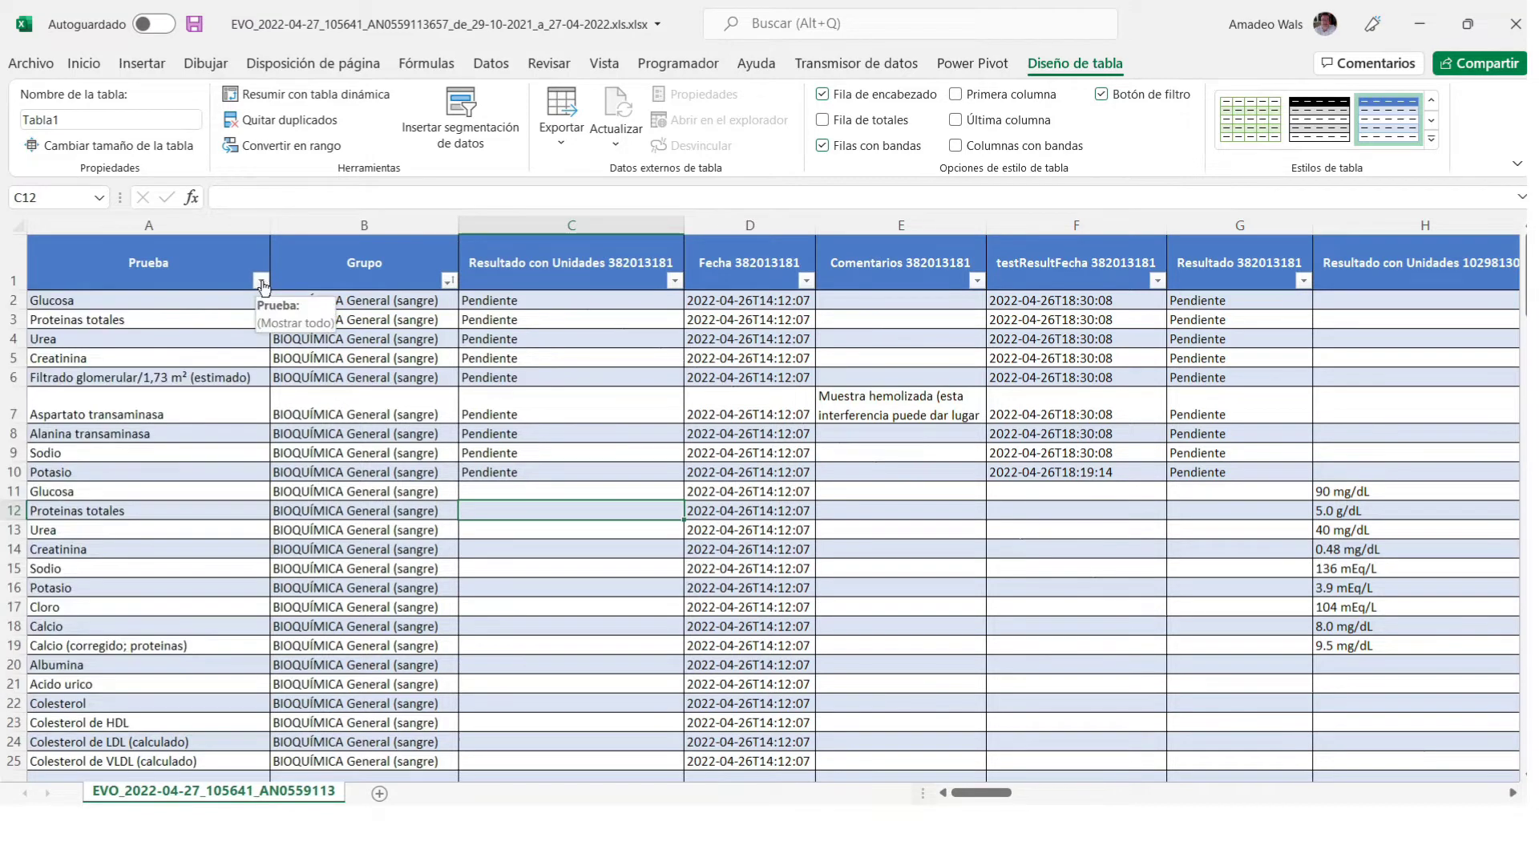
{"action": "left_click", "coordinate": [443, 281]}
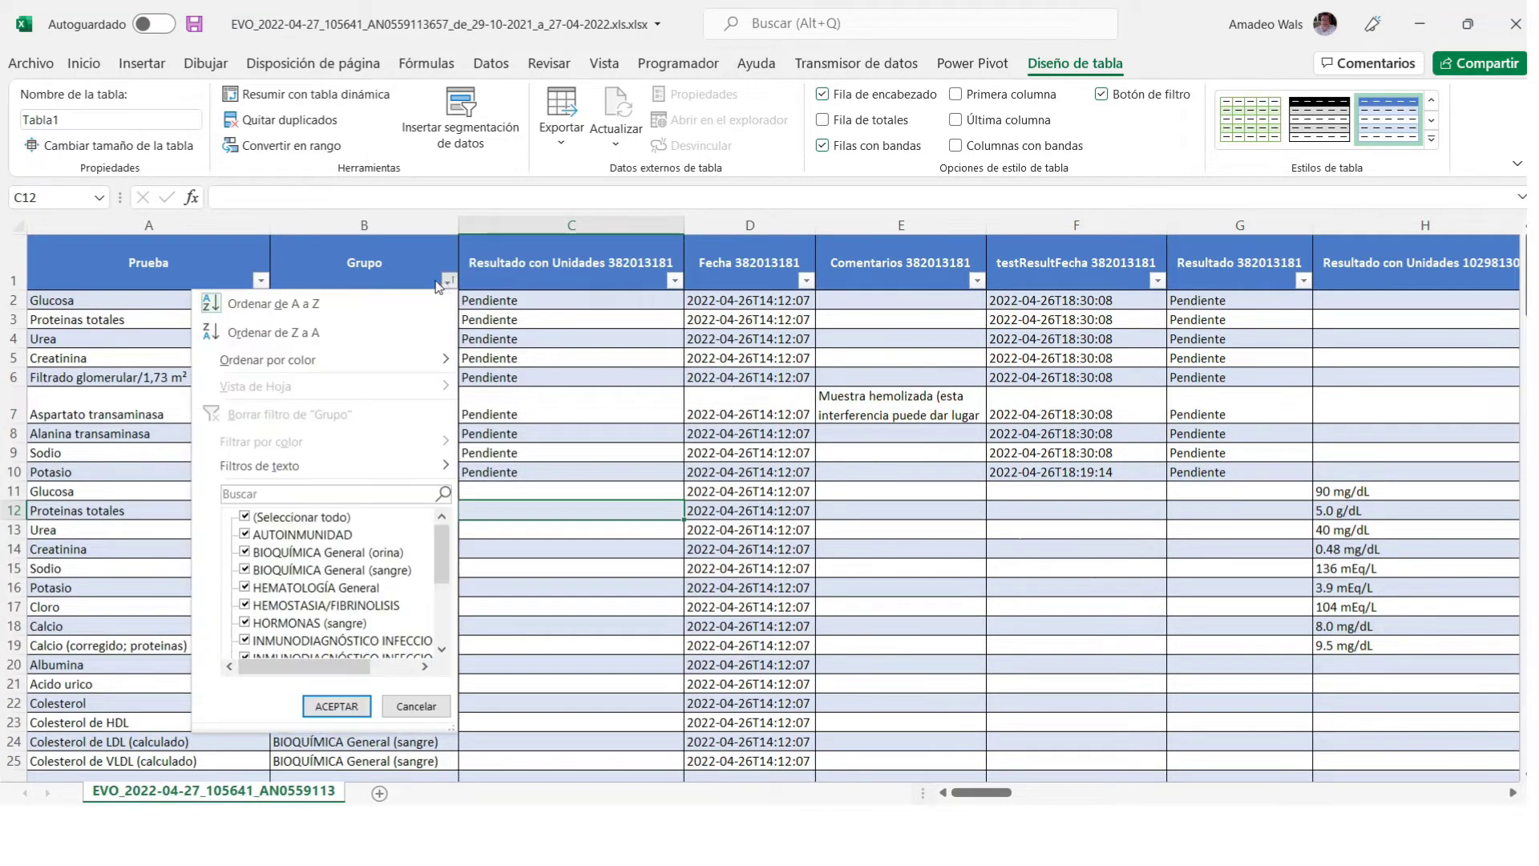
{"action": "left_click", "coordinate": [244, 517]}
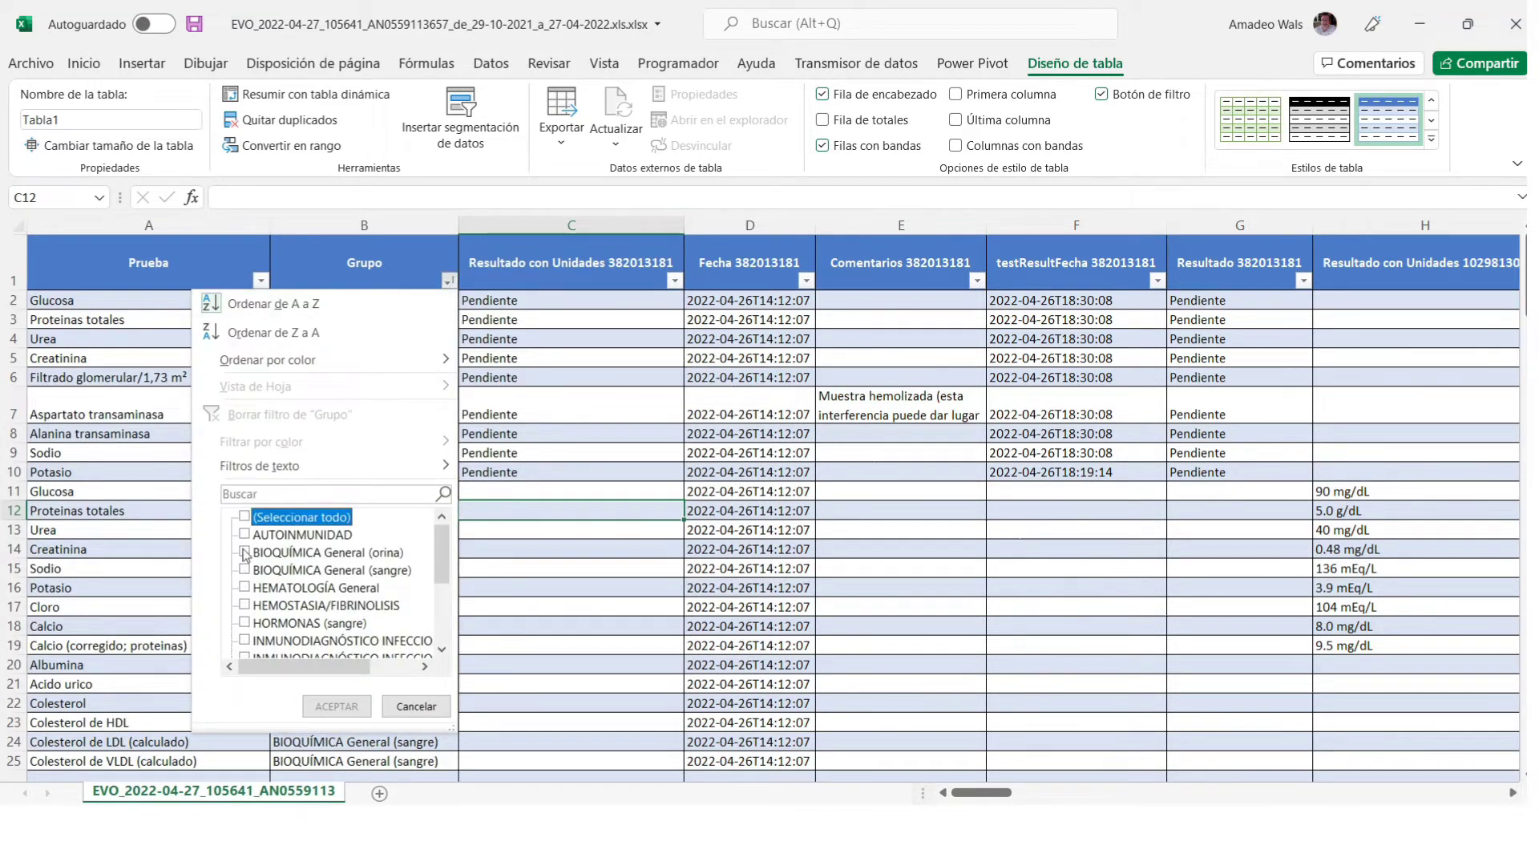
{"action": "left_click", "coordinate": [245, 590]}
{"action": "left_click", "coordinate": [333, 705]}
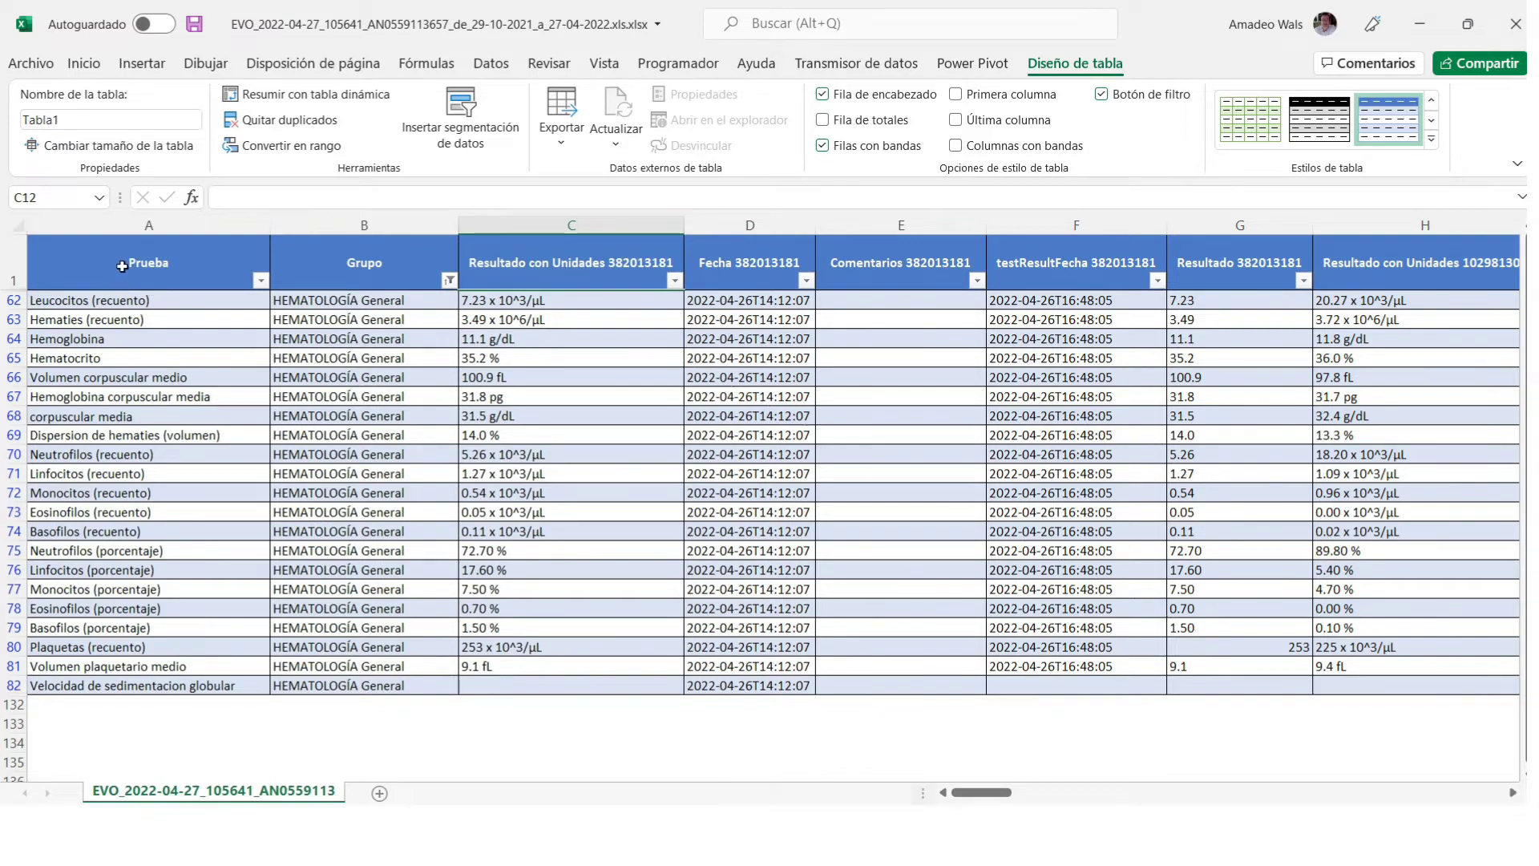
Add a new blank sheet and copy the filtered rows of the first three columns, headers included, from the lab results sheet.
{"action": "left_click", "coordinate": [381, 793]}
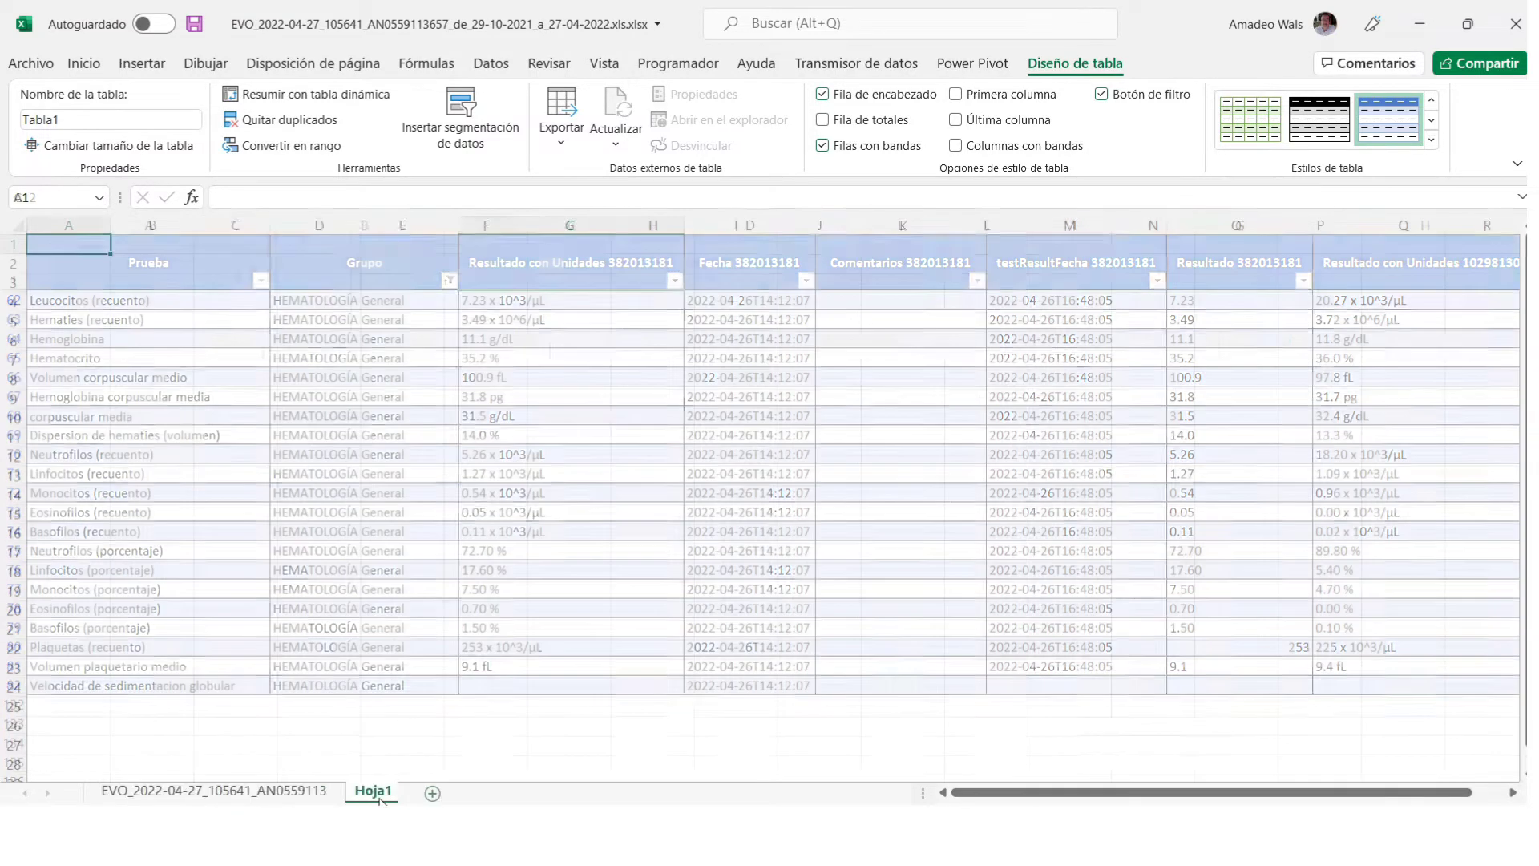
{"action": "left_click", "coordinate": [310, 792]}
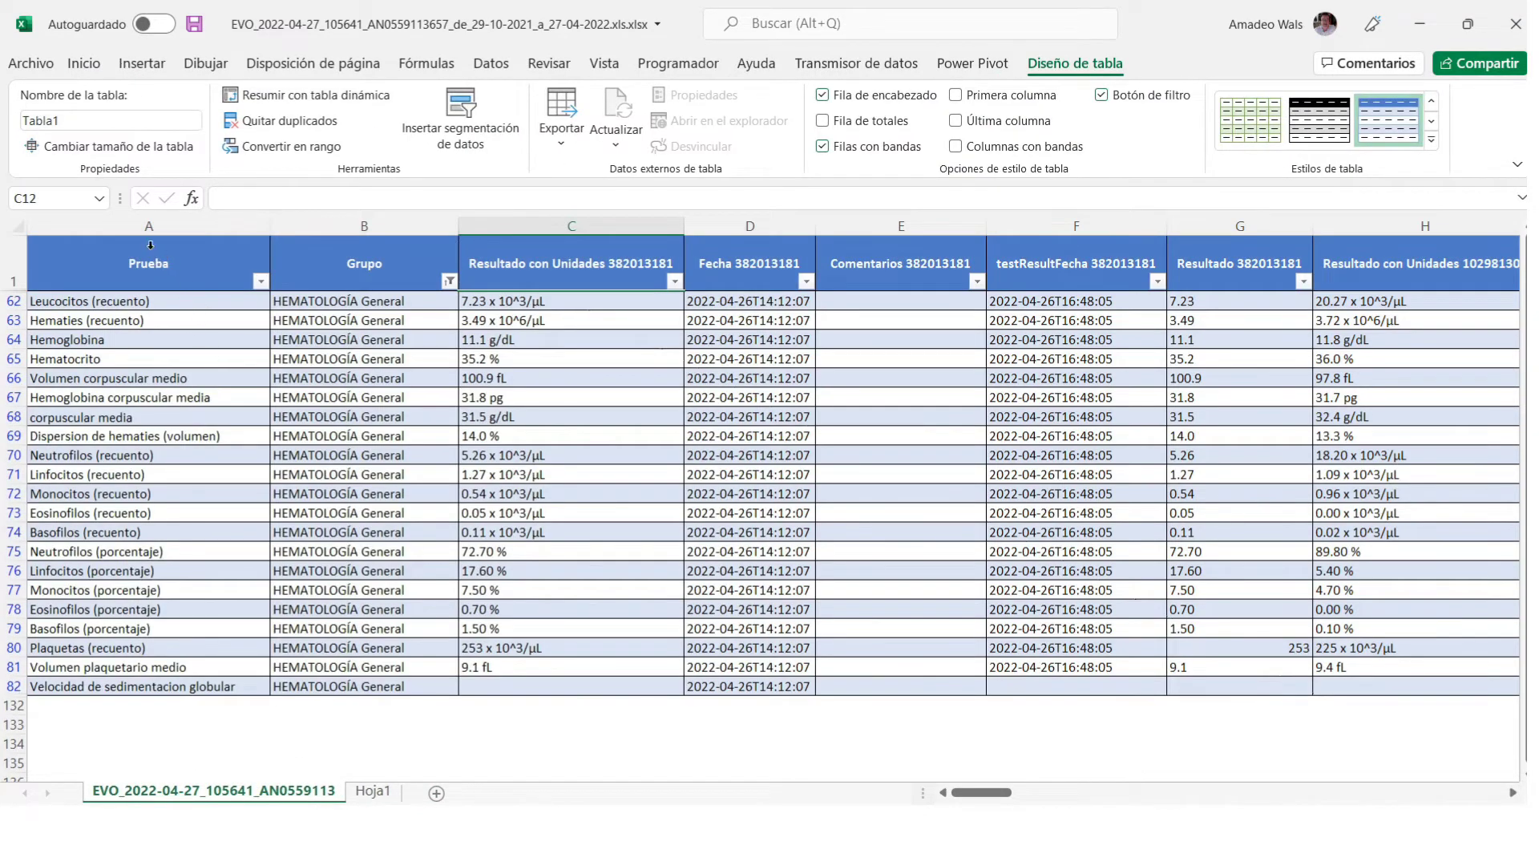
{"action": "left_click_drag", "start_coordinate": [141, 238], "coordinate": [673, 693]}
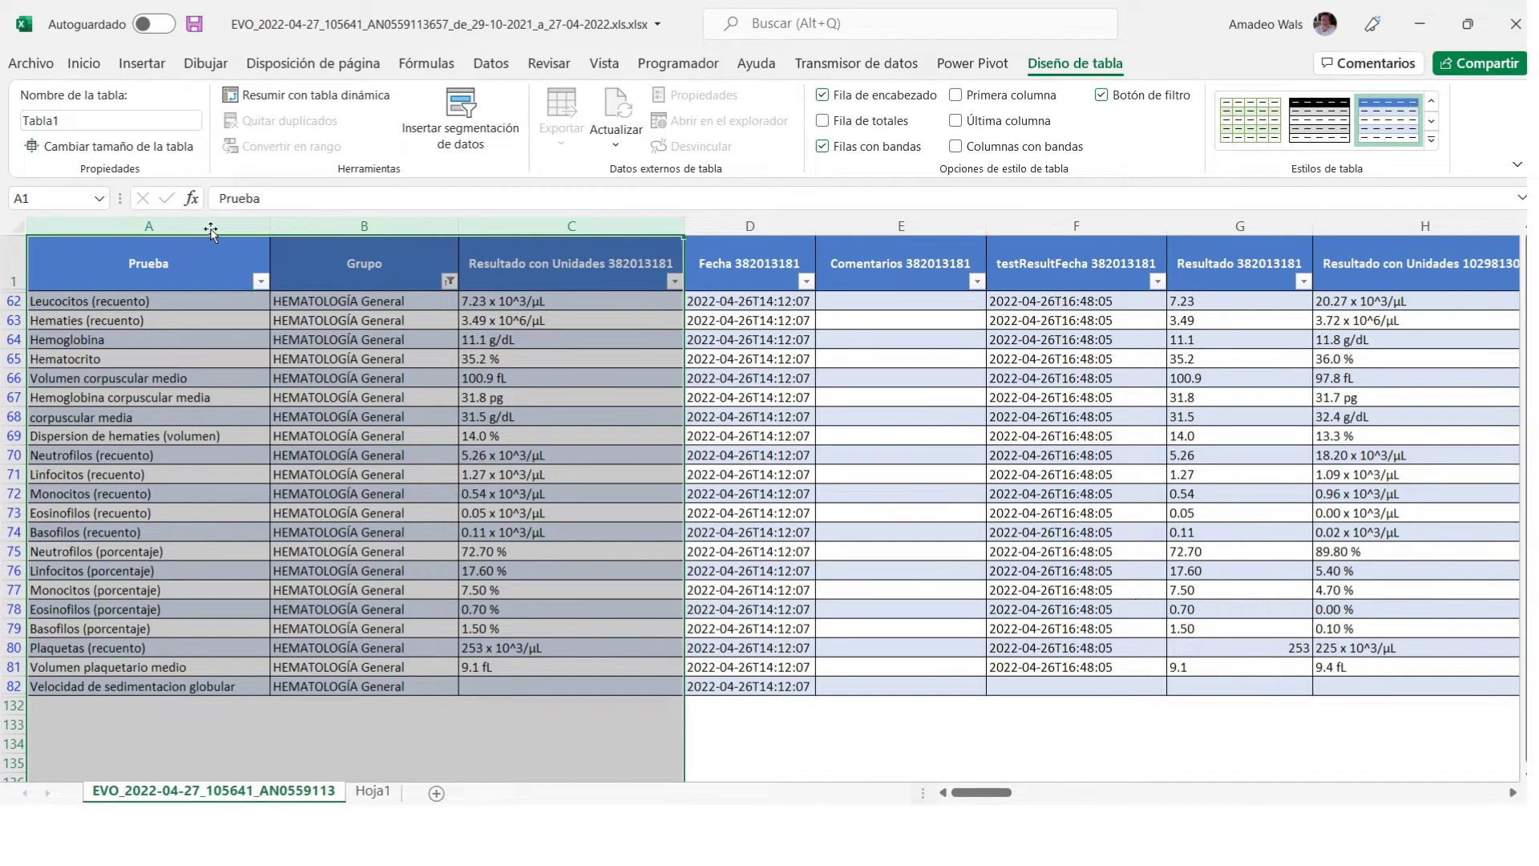
{"action": "left_click_drag", "start_coordinate": [223, 279], "coordinate": [556, 689]}
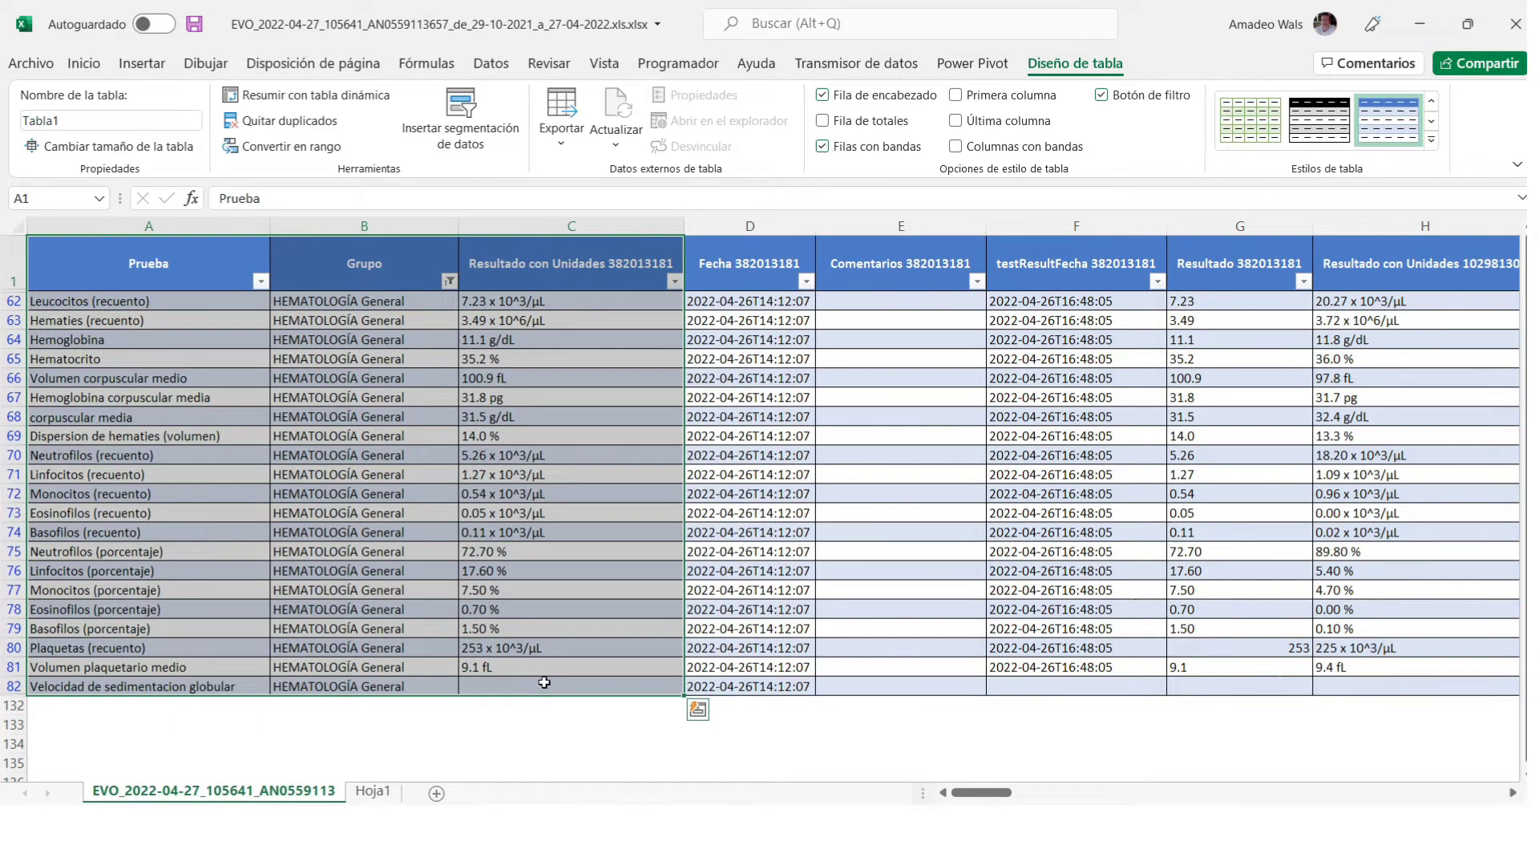
{"action": "left_click", "coordinate": [84, 64]}
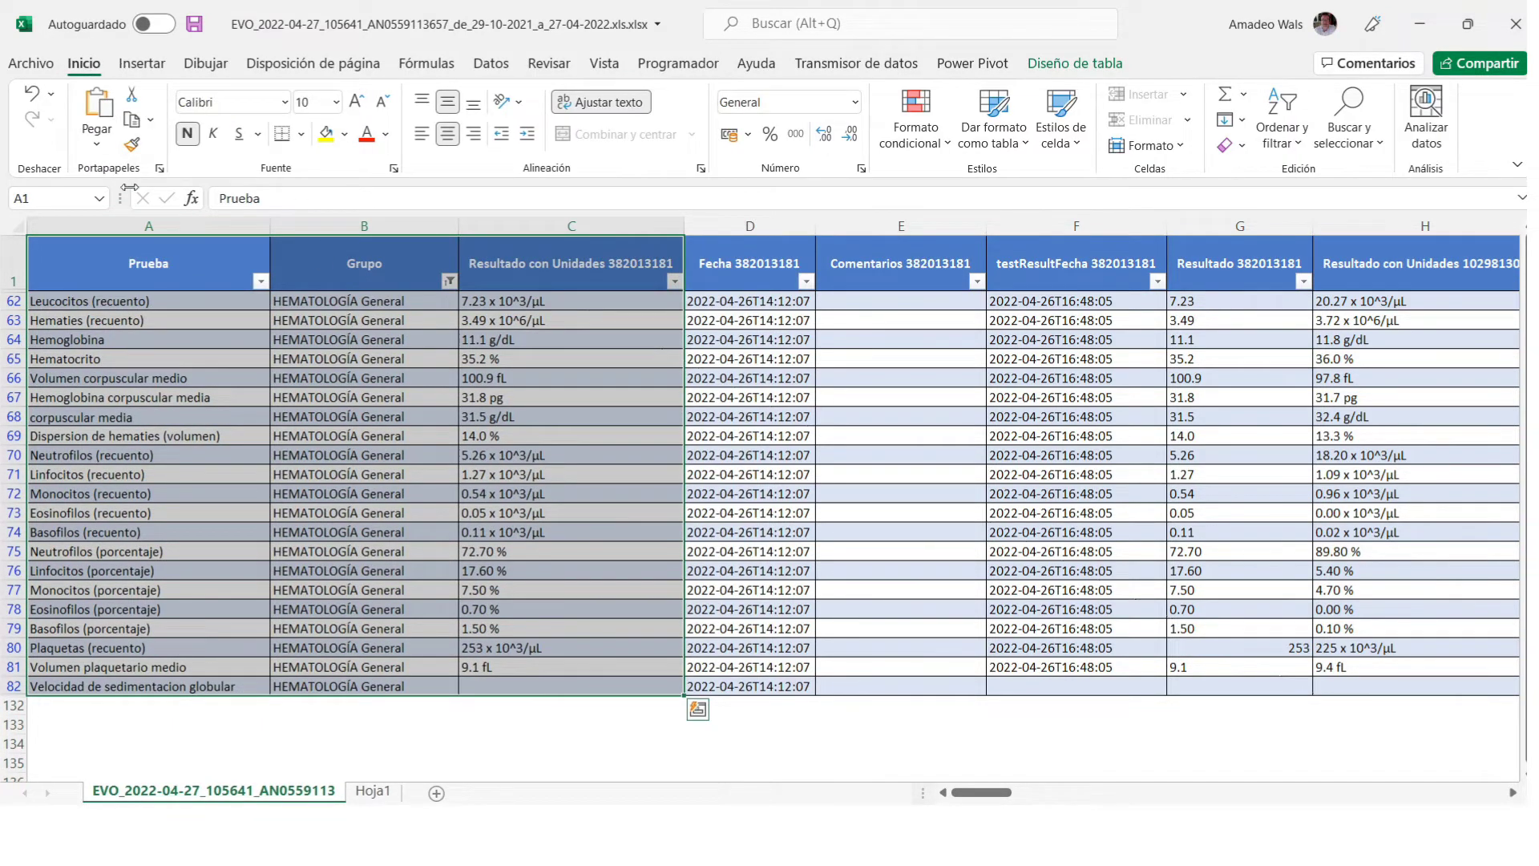
{"action": "left_click", "coordinate": [132, 122]}
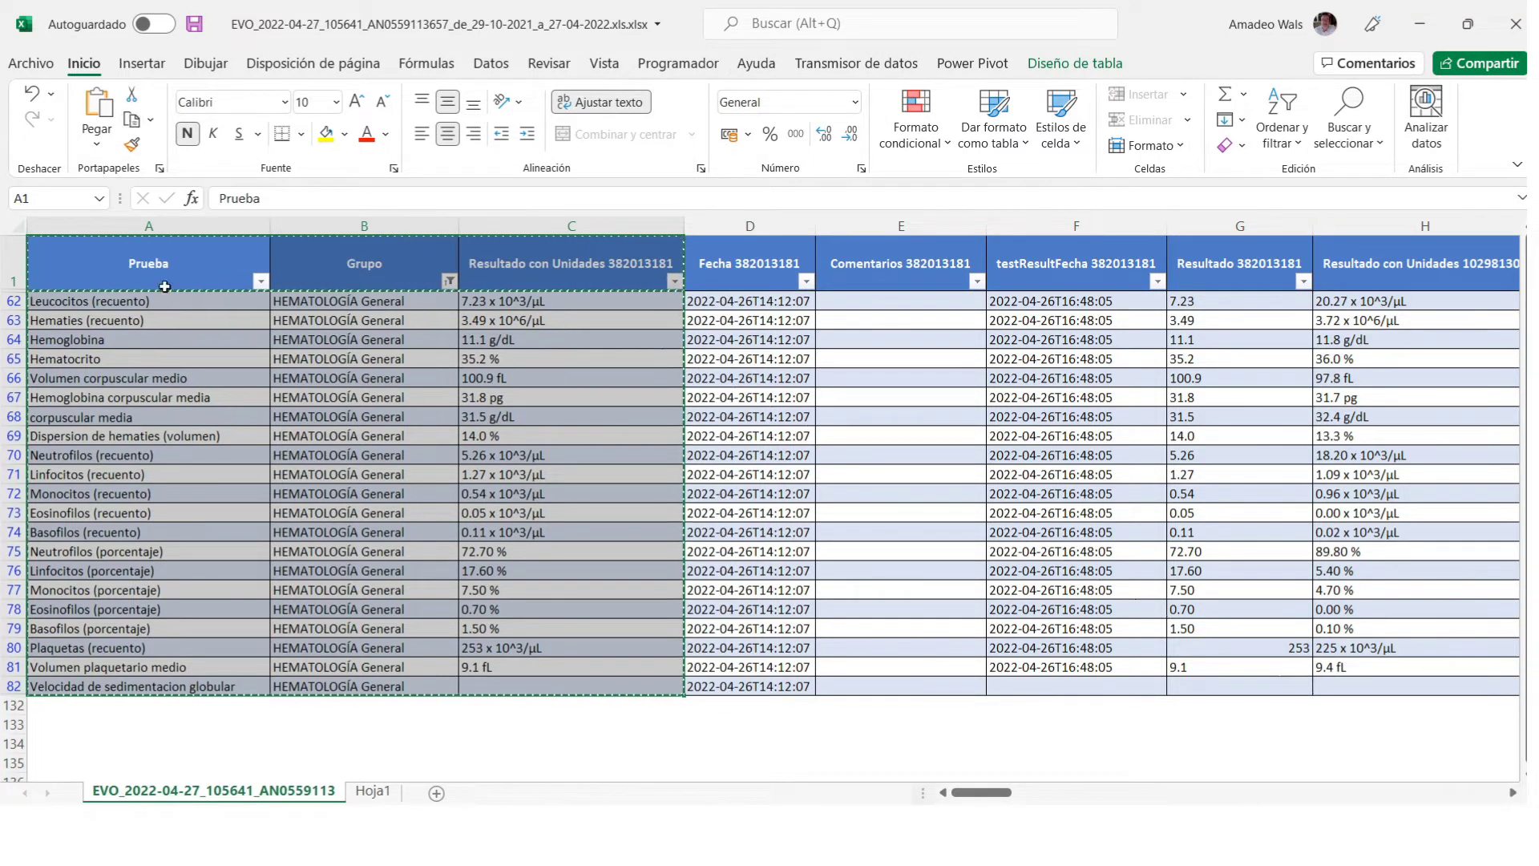
Paste the copied results transposed into the new blank sheet, starting at cell A1.
{"action": "left_click", "coordinate": [373, 792]}
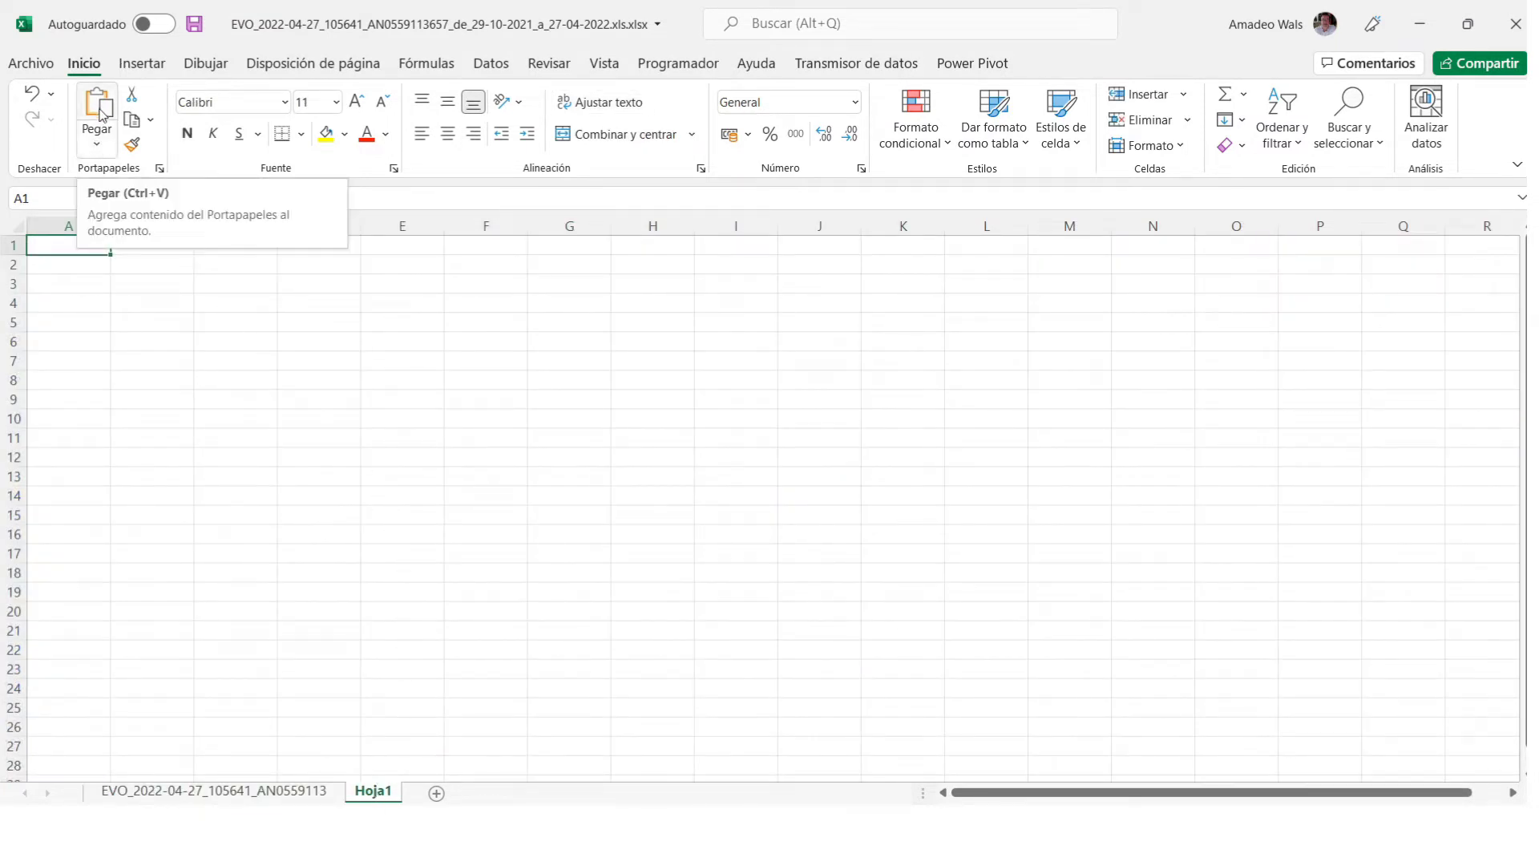
{"action": "left_click", "coordinate": [97, 149]}
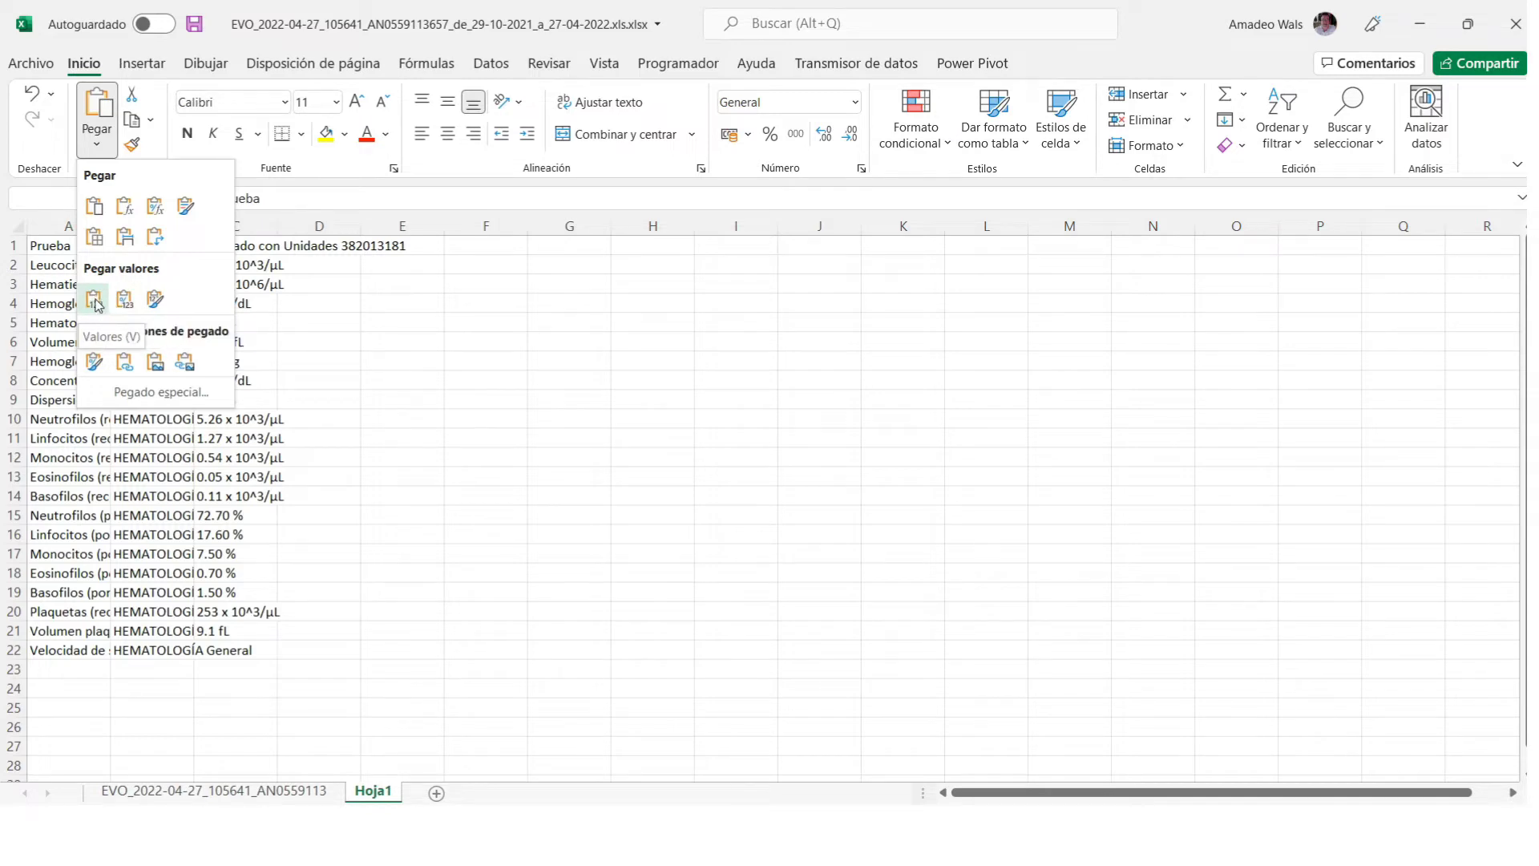
{"action": "left_click", "coordinate": [156, 238]}
{"action": "left_click", "coordinate": [394, 606]}
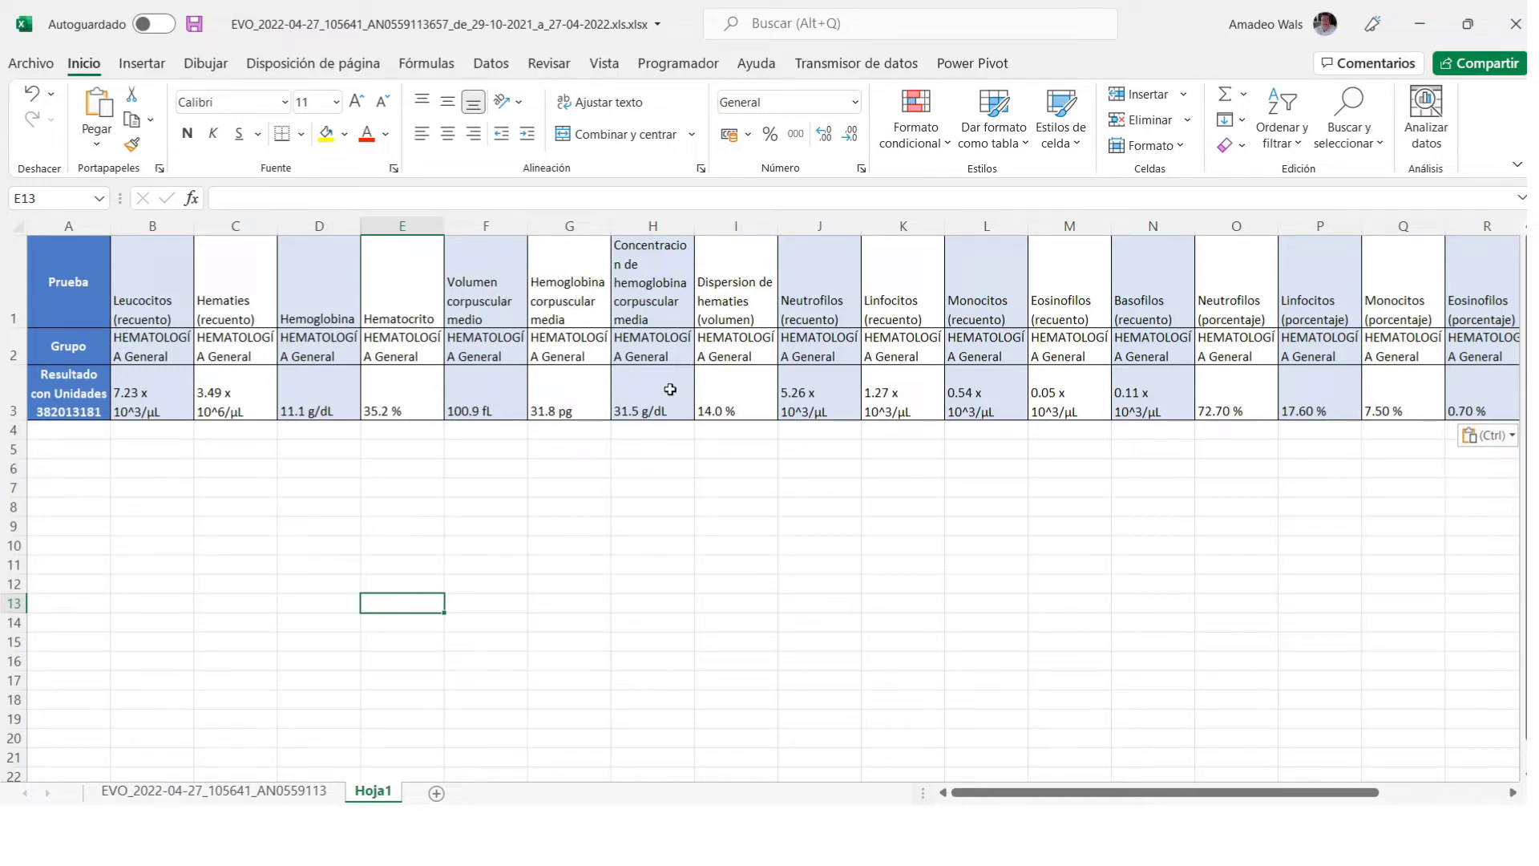
Format the transposed range A1:V3 as a table with headers, using a medium blue style.
{"action": "left_click", "coordinate": [402, 298]}
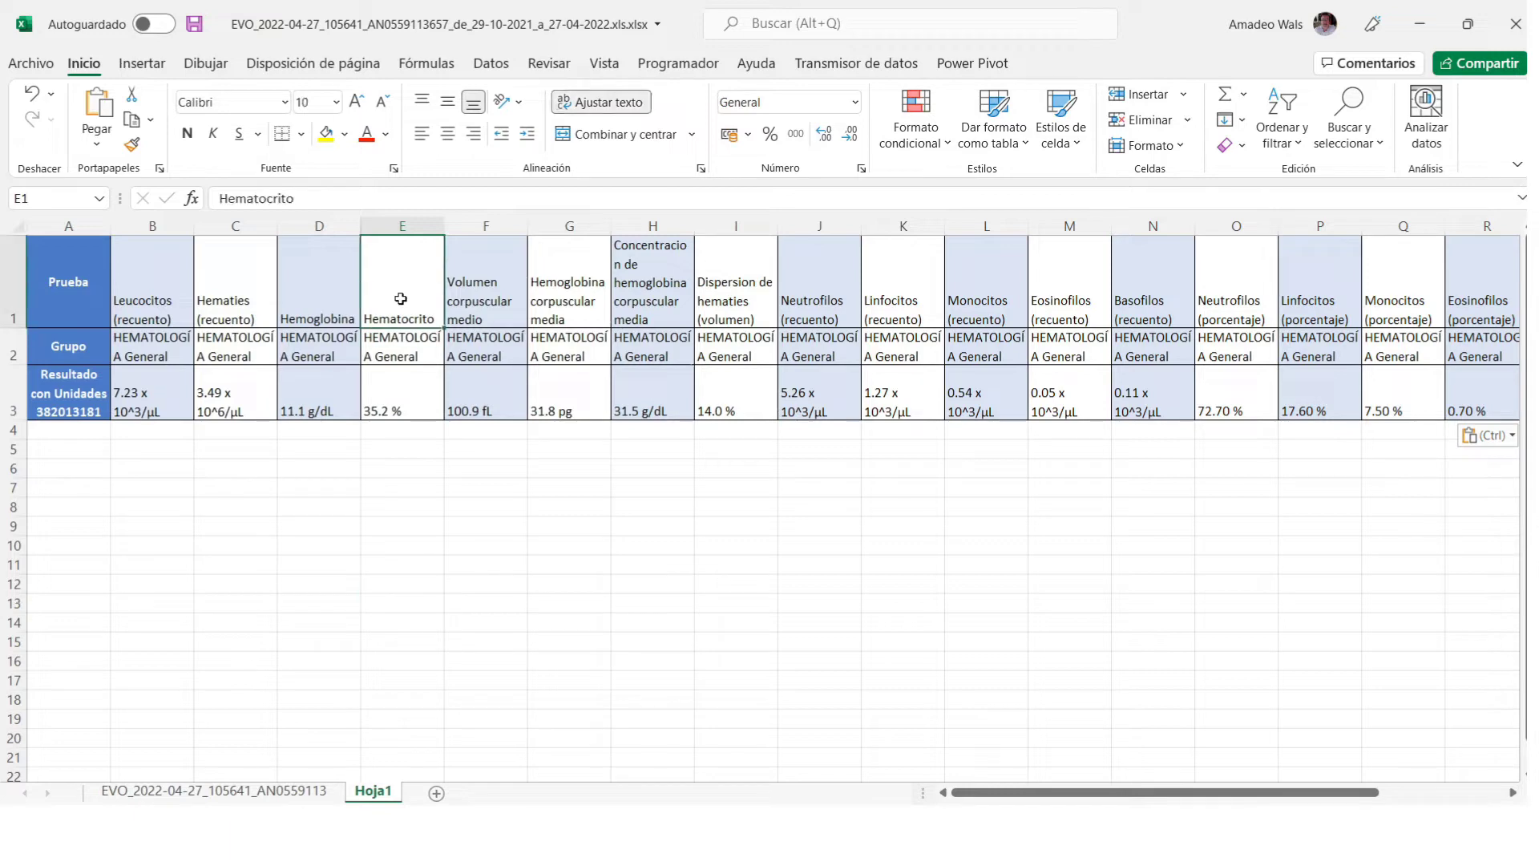
{"action": "left_click", "coordinate": [1025, 141]}
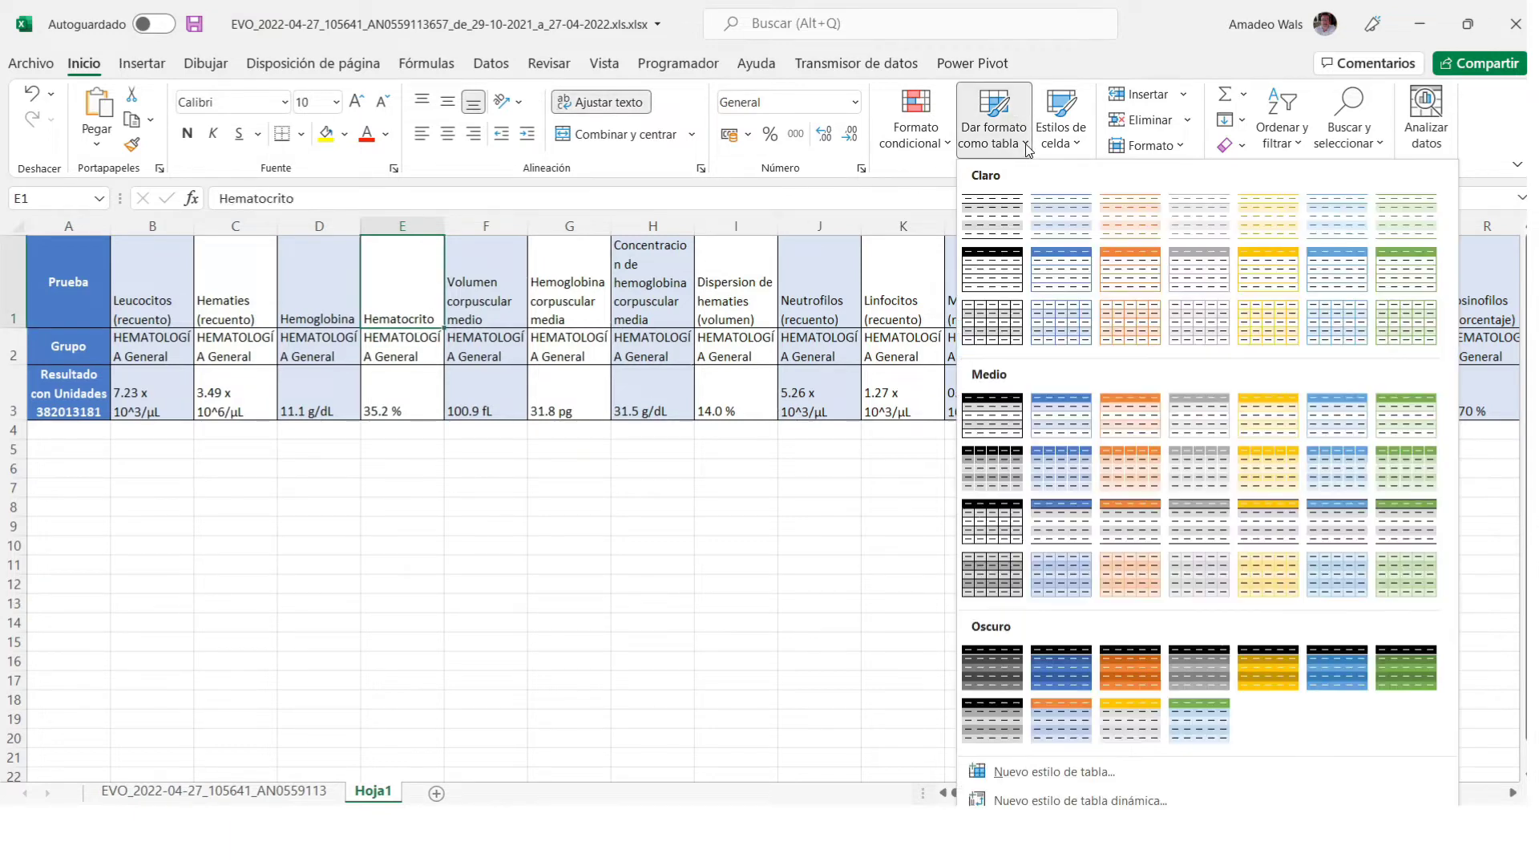
{"action": "left_click", "coordinate": [1060, 439]}
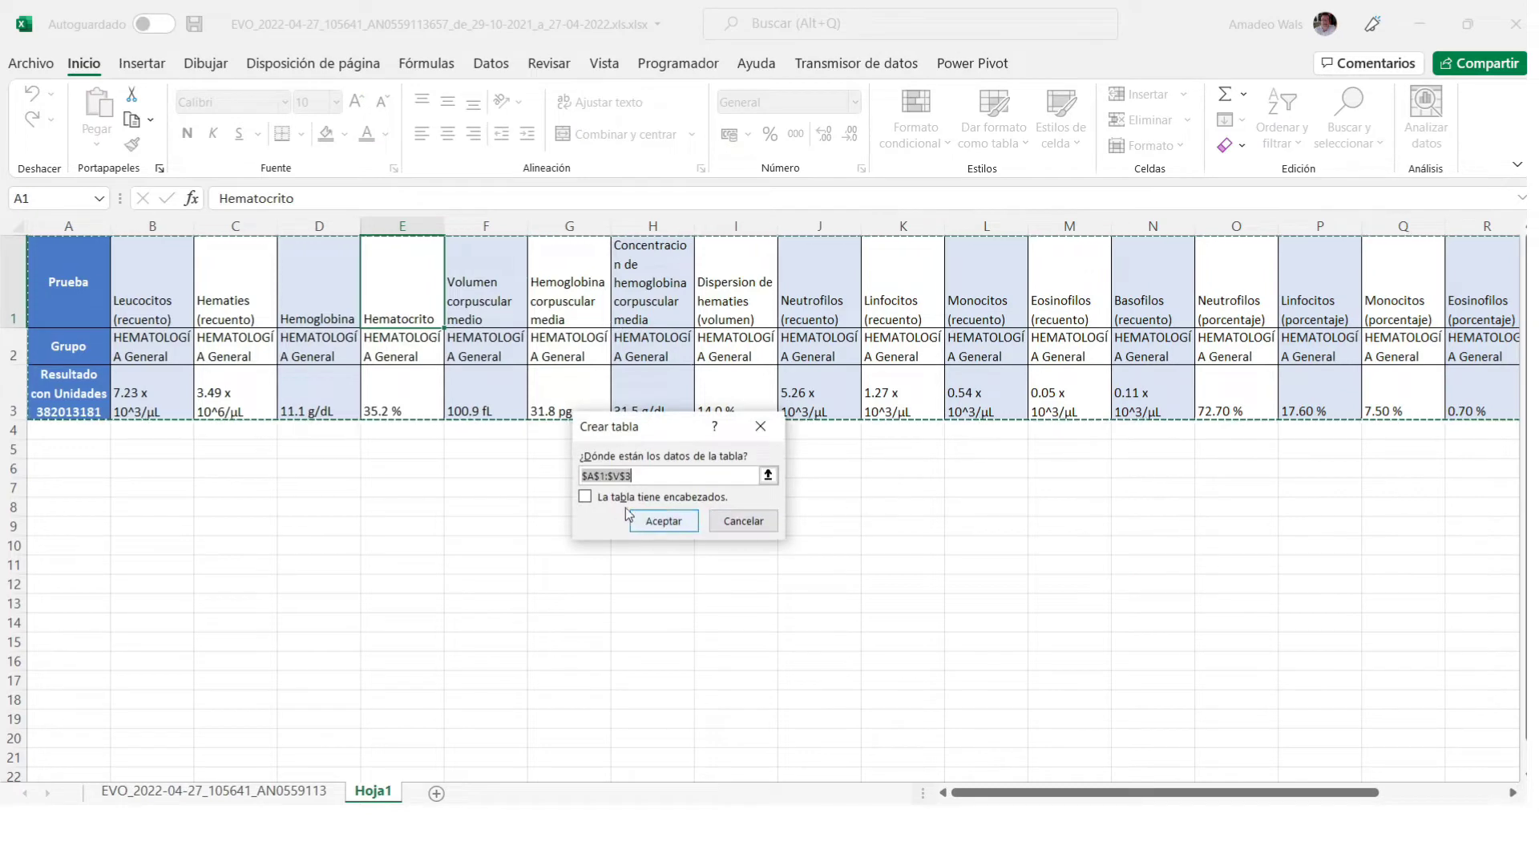
{"action": "left_click", "coordinate": [586, 498]}
{"action": "left_click", "coordinate": [653, 525]}
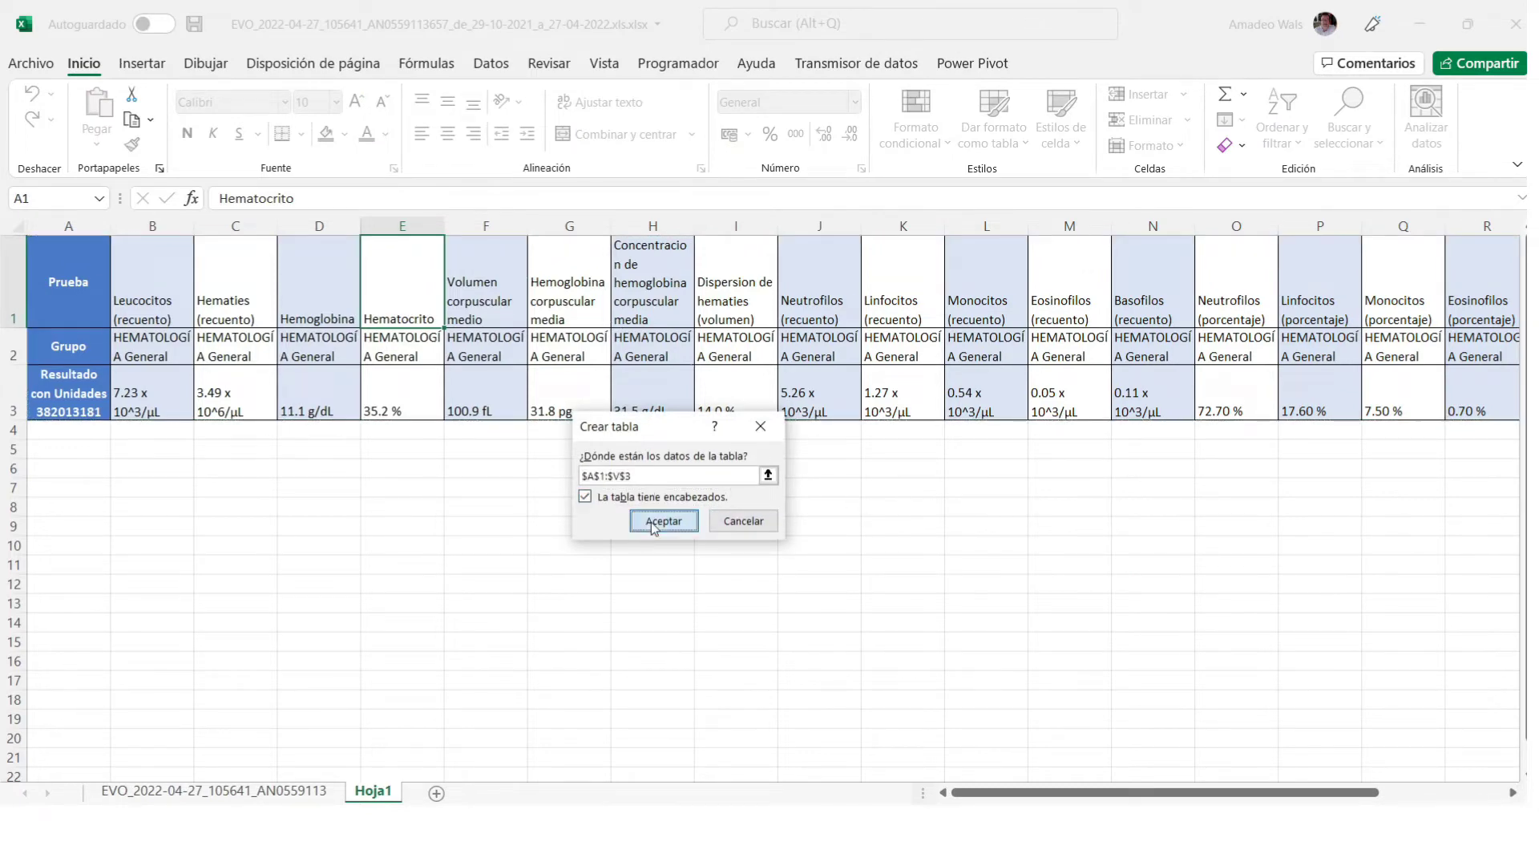
{"action": "left_click", "coordinate": [694, 586]}
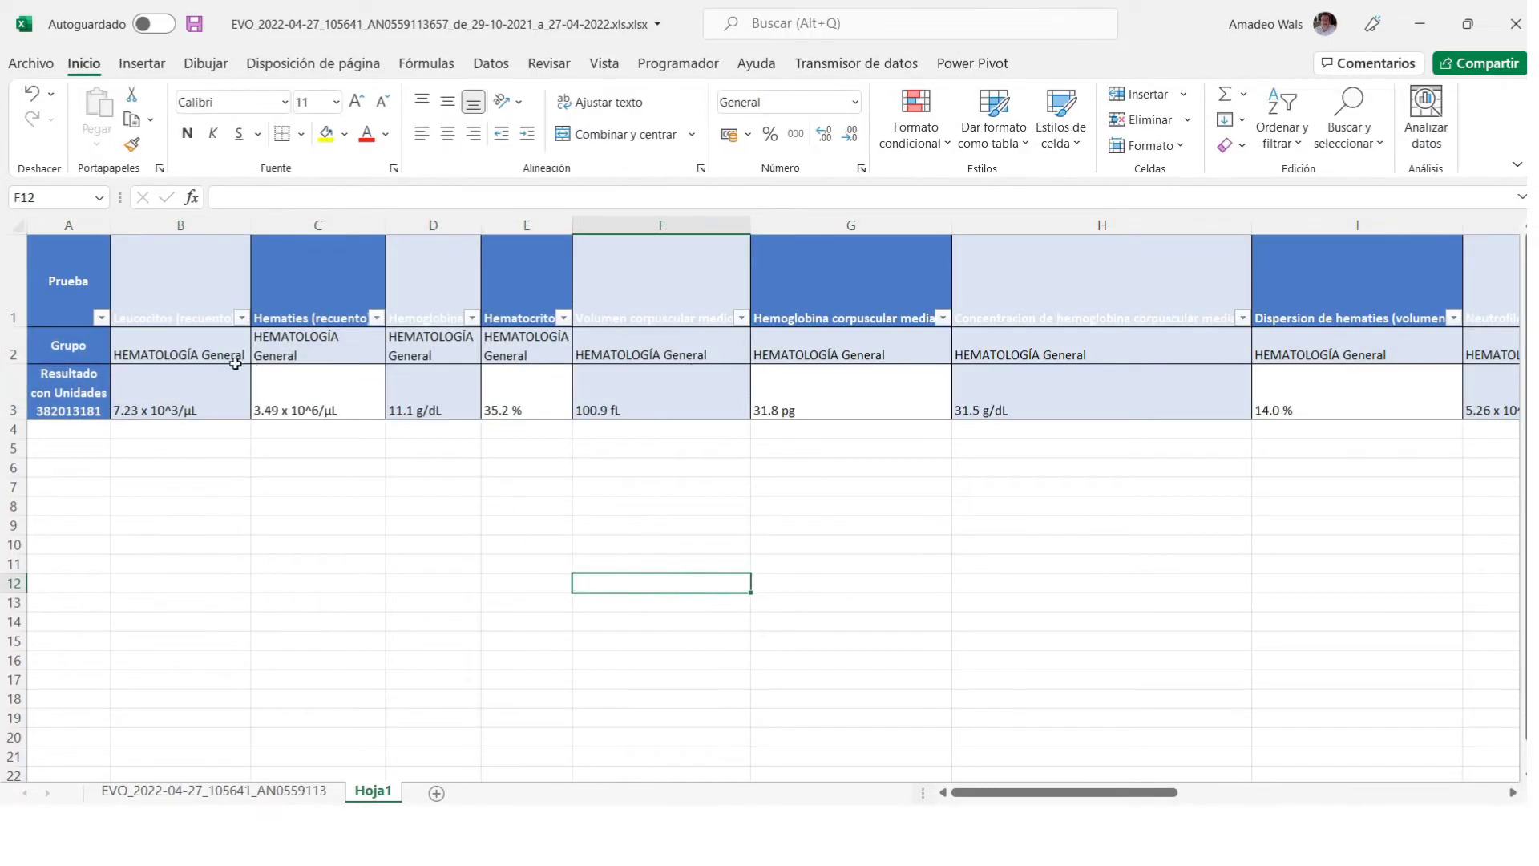
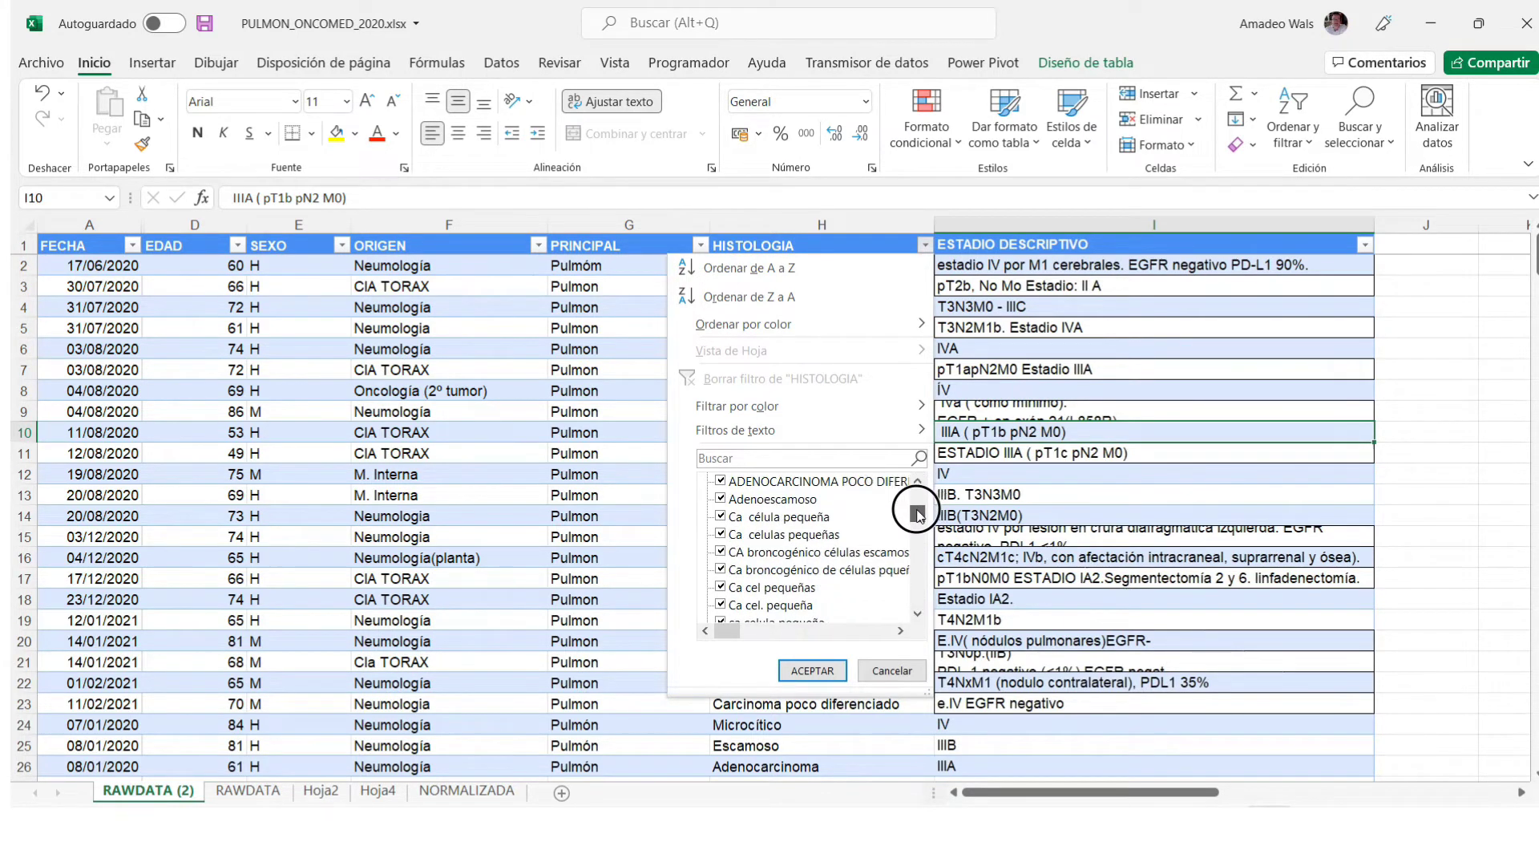
Close the HISTOLOGIA filter list without changes and turn off text wrapping for the ESTADIO DESCRIPTIVO column.
{"action": "left_click", "coordinate": [892, 670]}
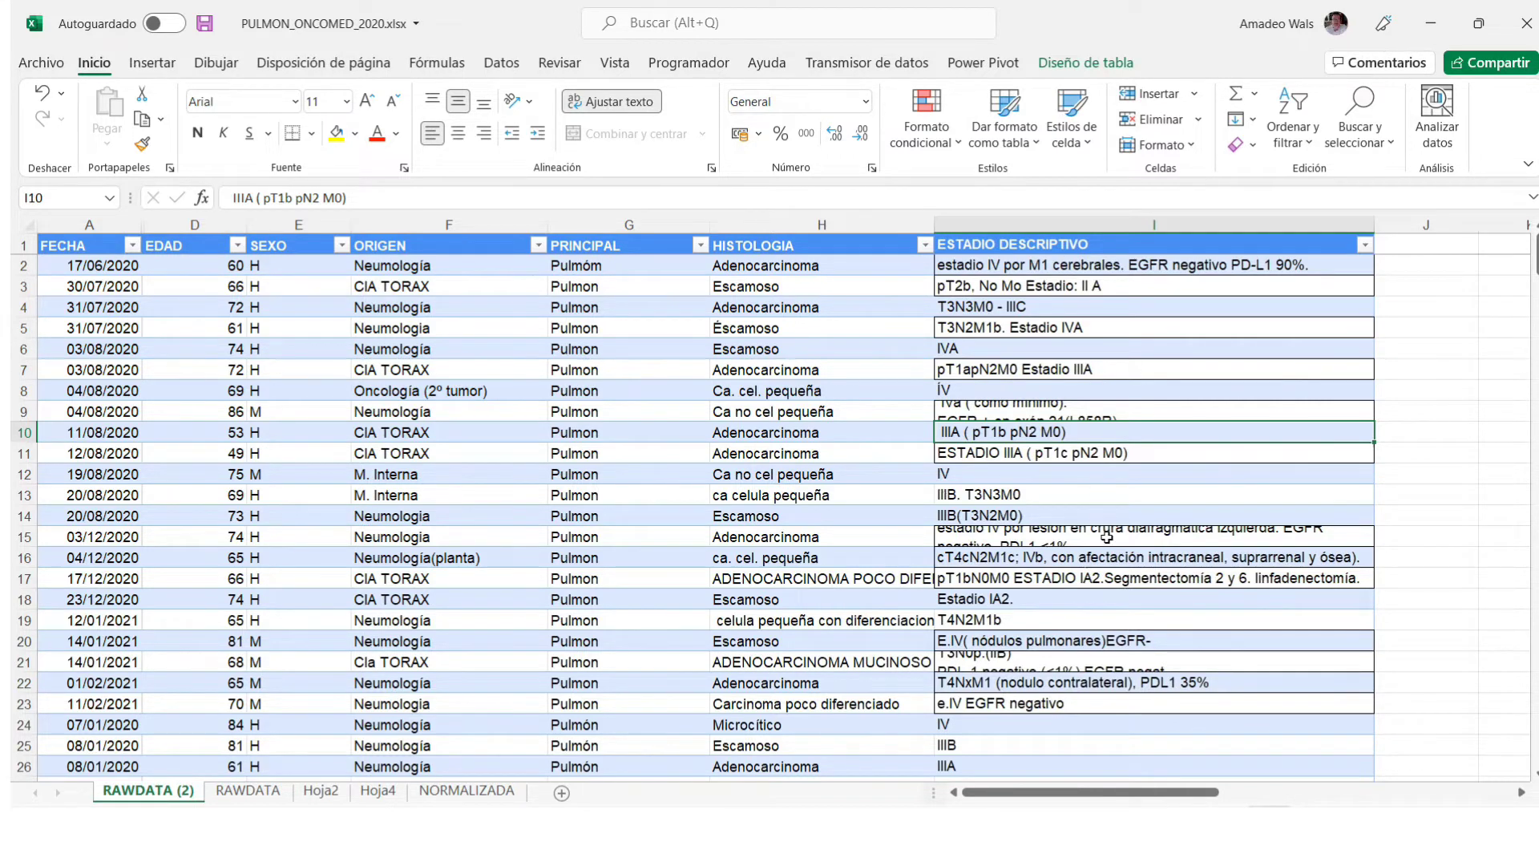
{"action": "left_click", "coordinate": [991, 227]}
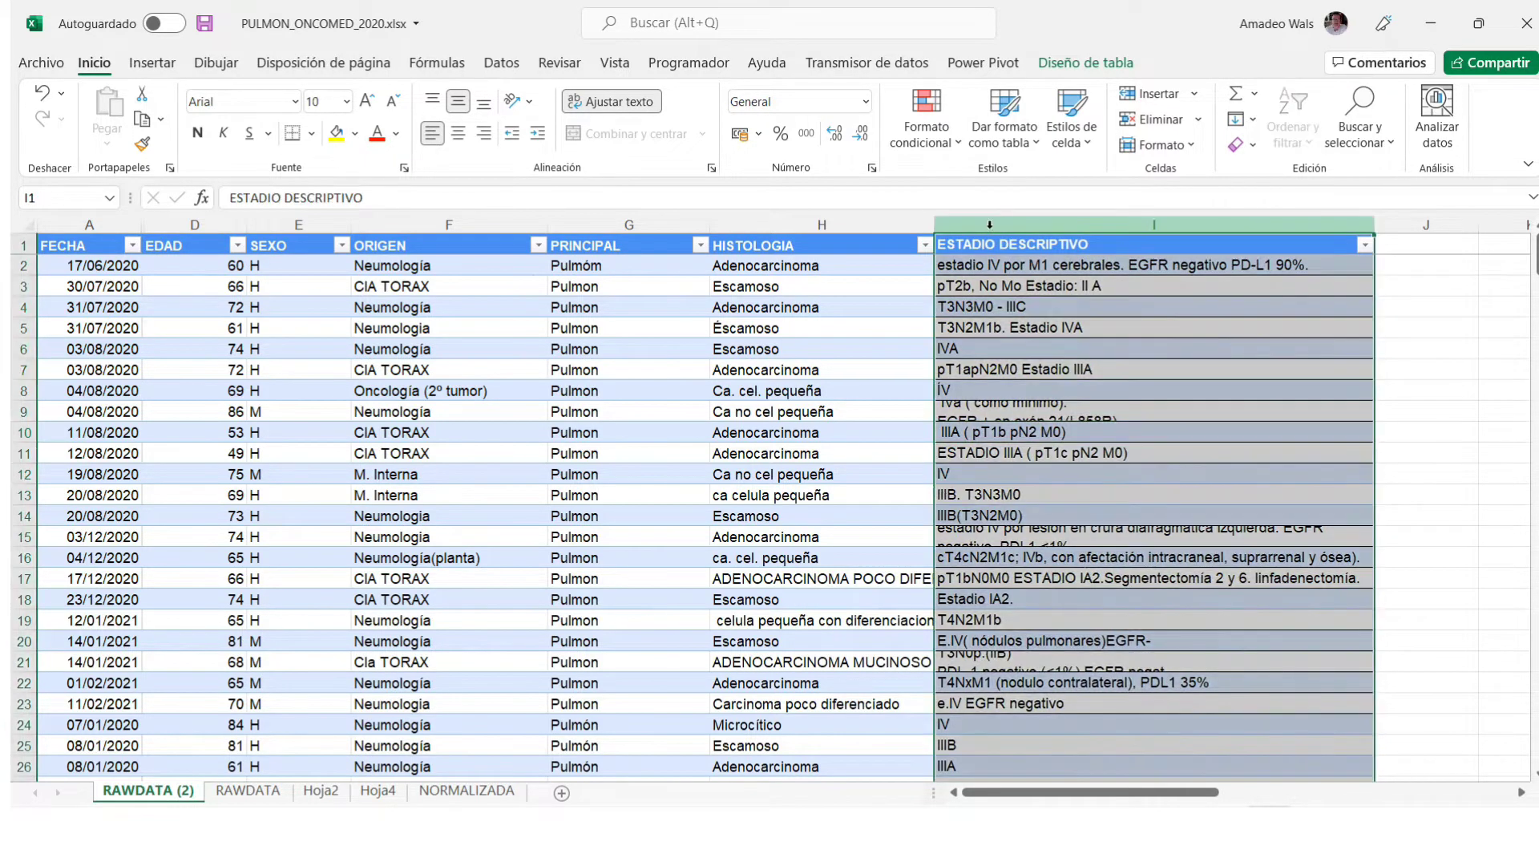
{"action": "left_click", "coordinate": [626, 103]}
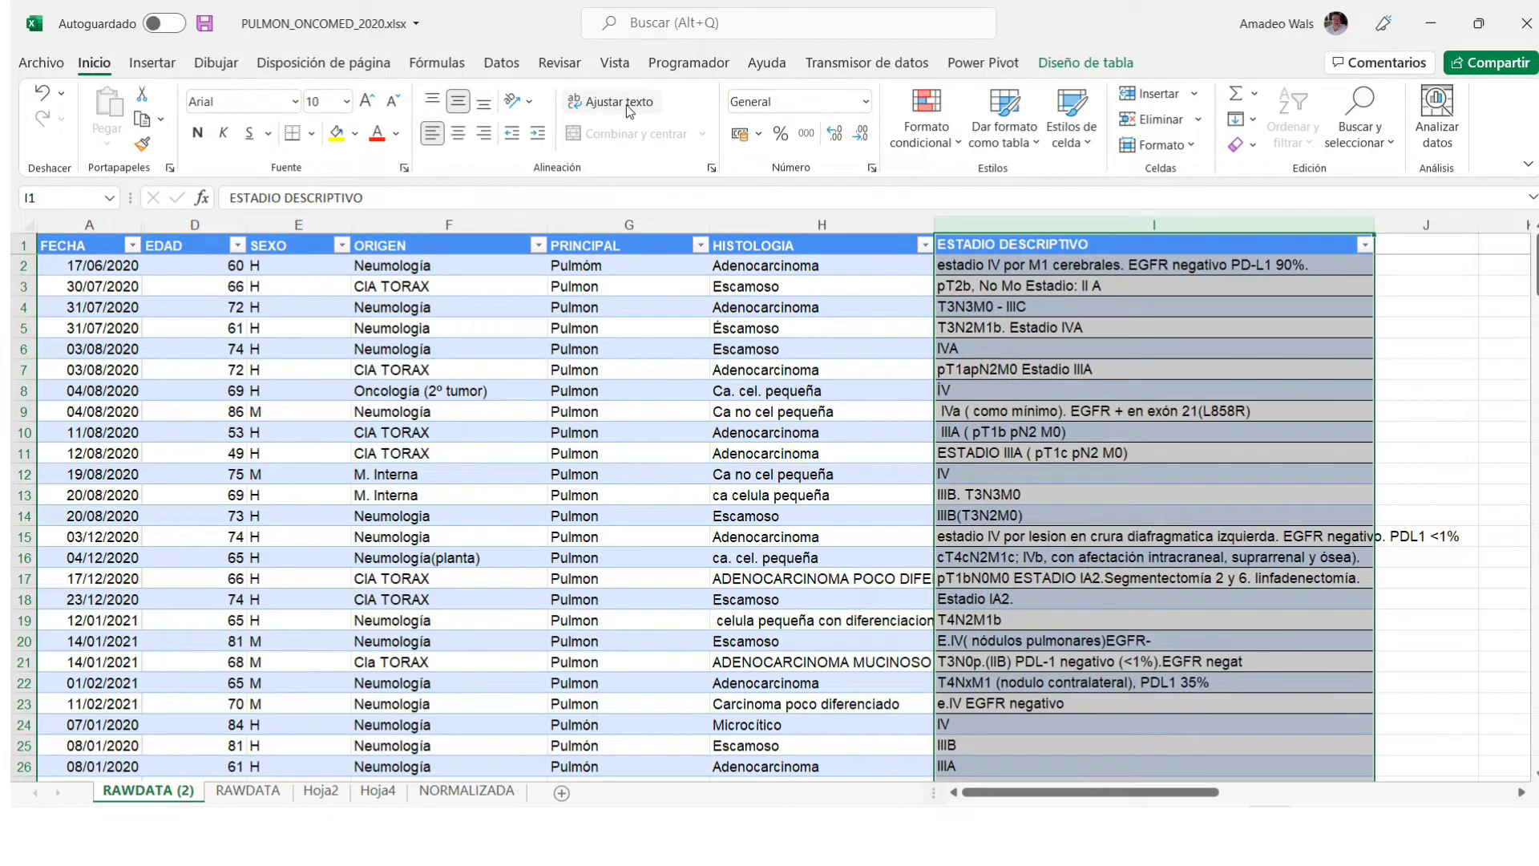
{"action": "left_click", "coordinate": [1197, 431]}
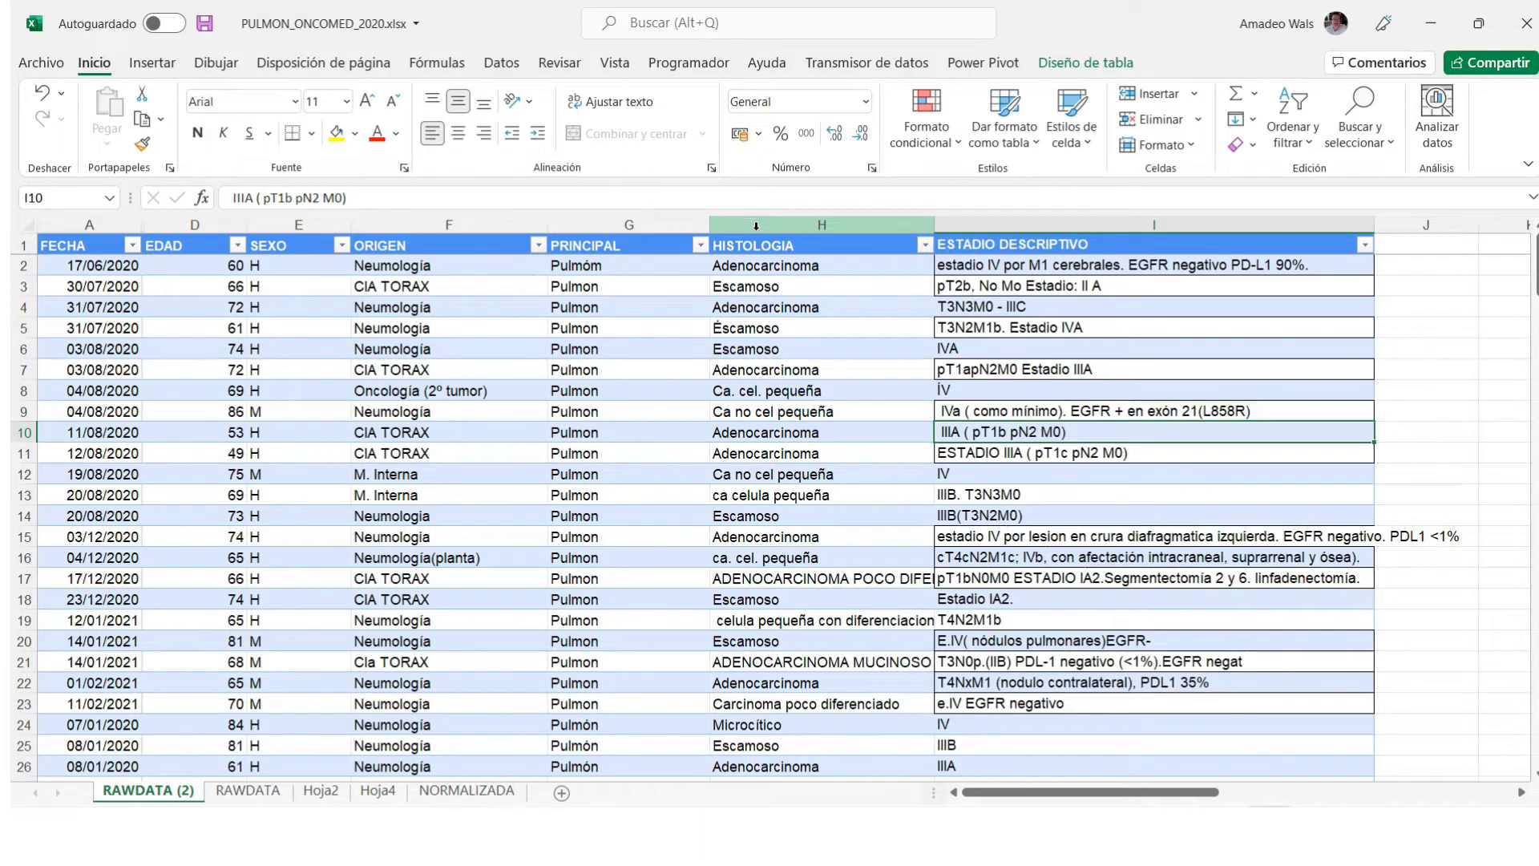
Insert an empty column between HISTOLOGIA and ESTADIO DESCRIPTIVO.
{"action": "left_click", "coordinate": [1038, 226]}
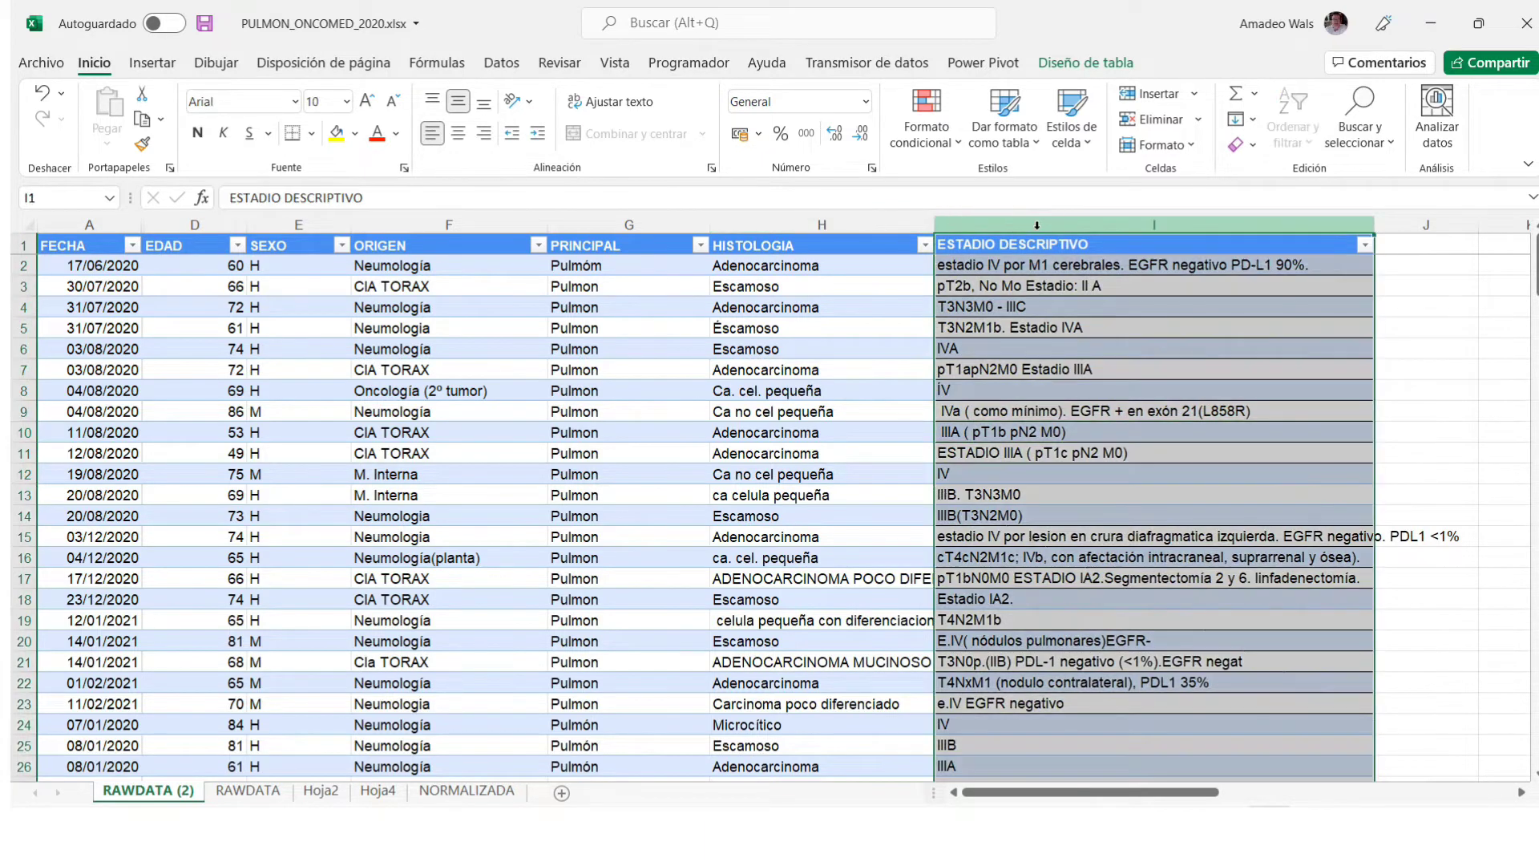
{"action": "right_click", "coordinate": [1040, 227]}
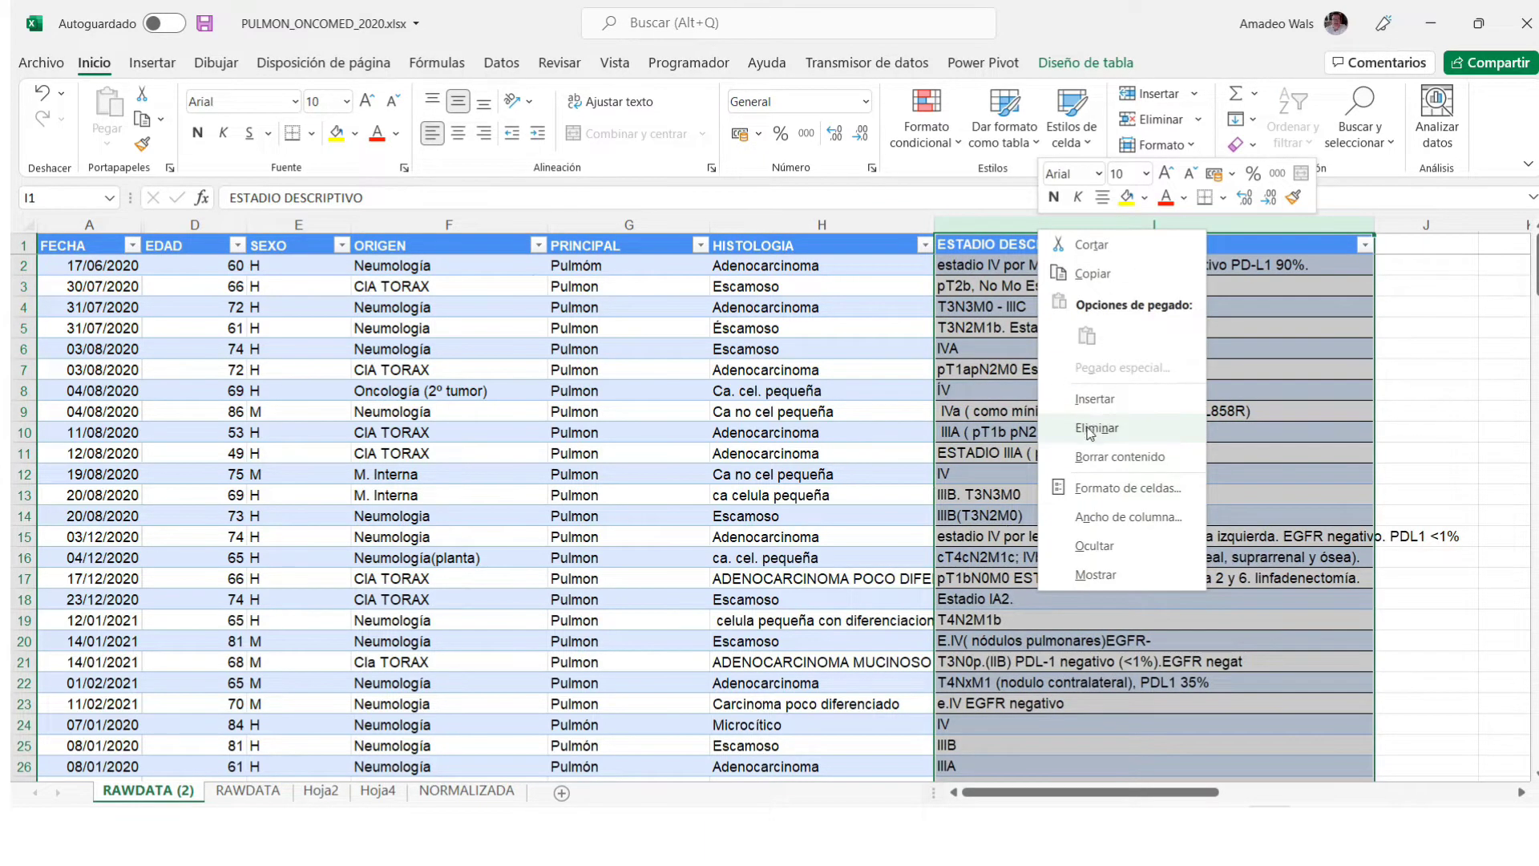
{"action": "left_click", "coordinate": [1089, 399]}
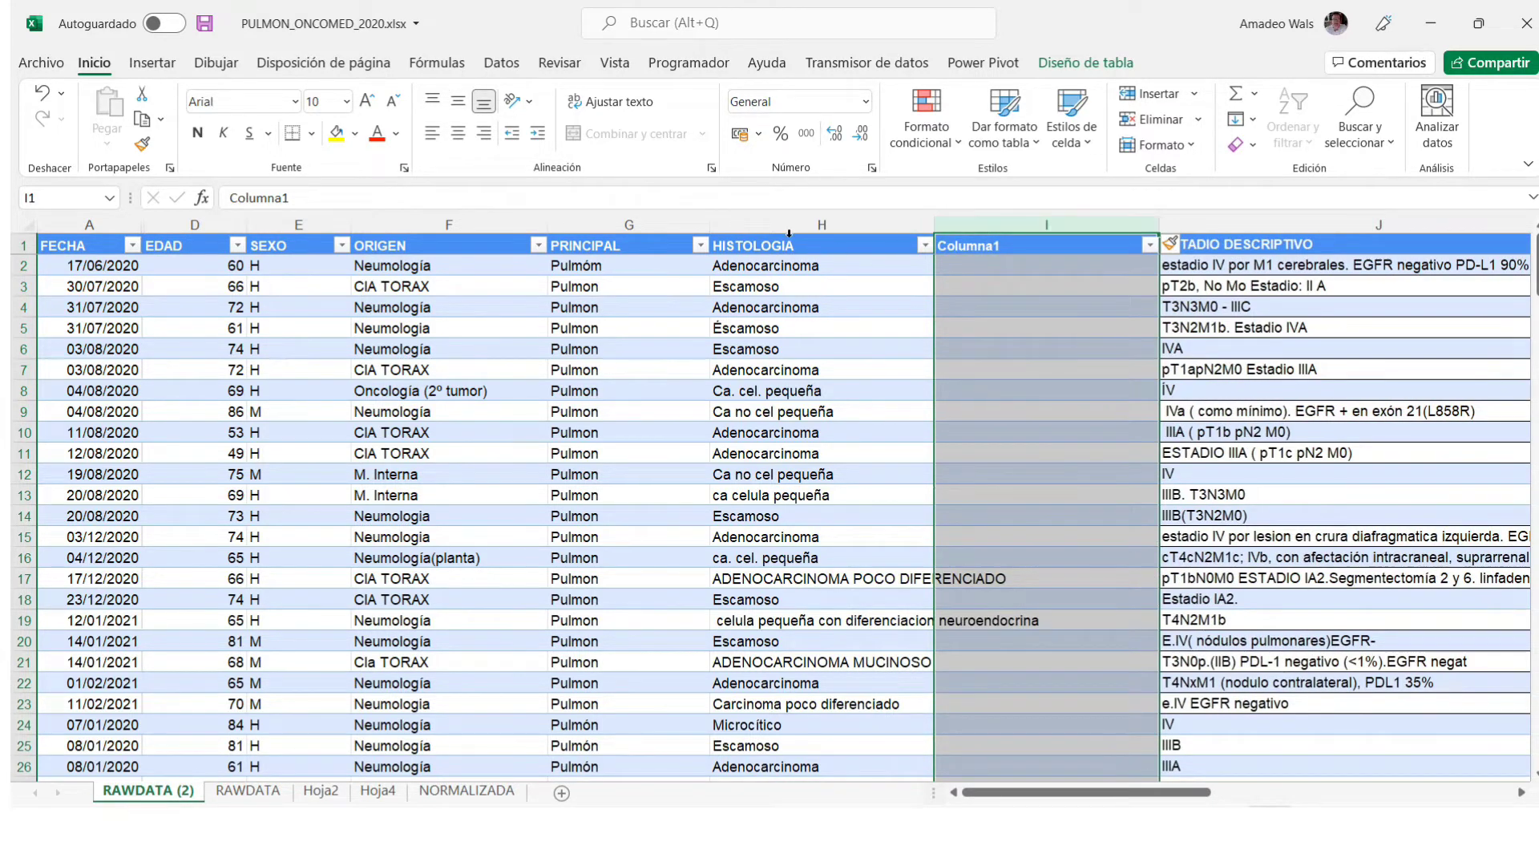
Enter a MAYUSC formula in cell I2 that converts the HISTOLOGIA value of its row to uppercase.
{"action": "left_click", "coordinate": [963, 269]}
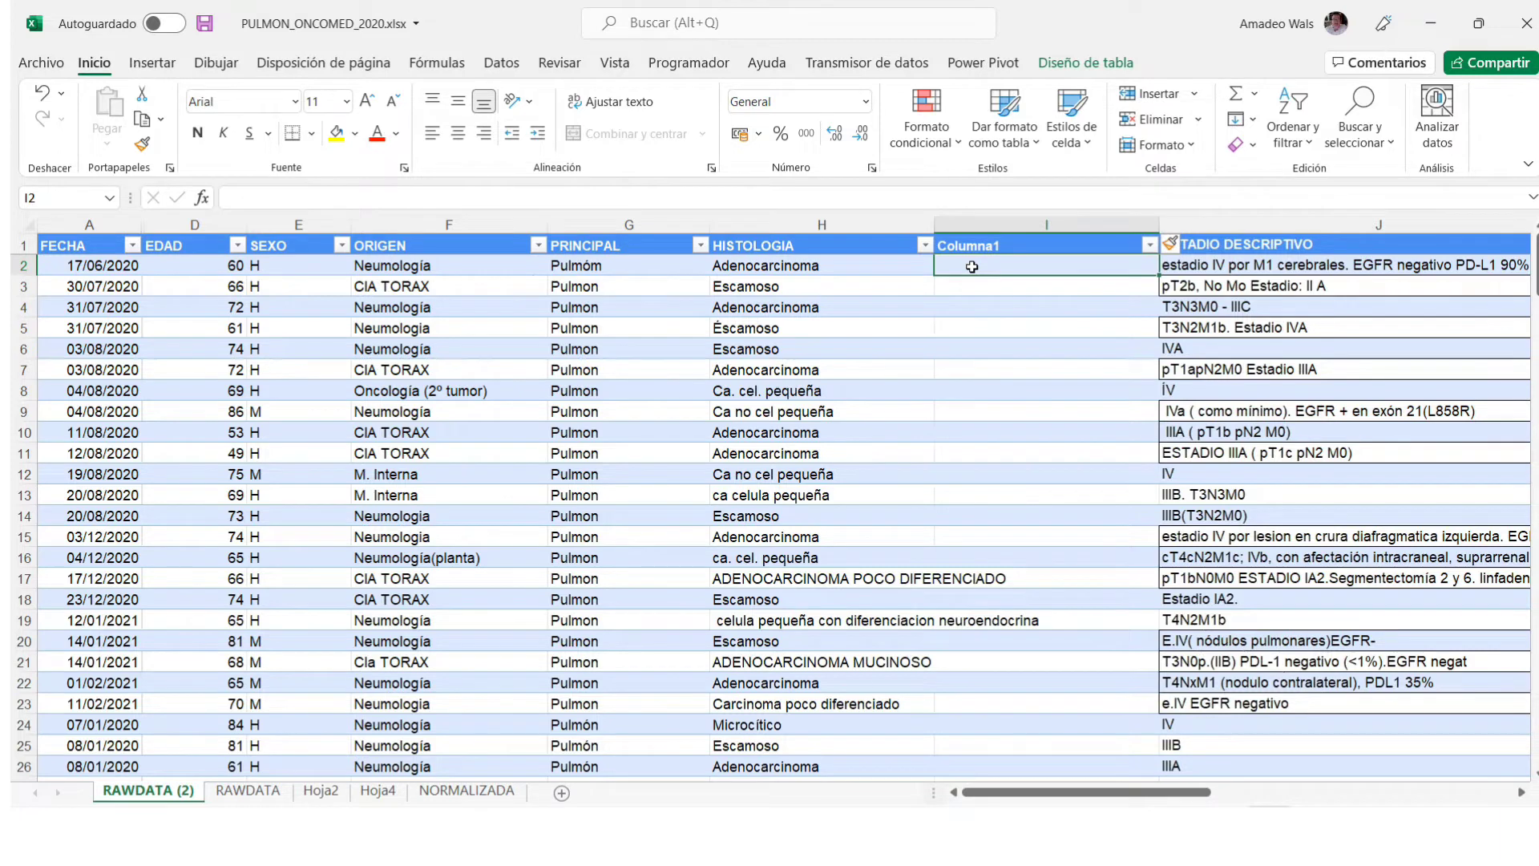
{"action": "type", "text": "="}
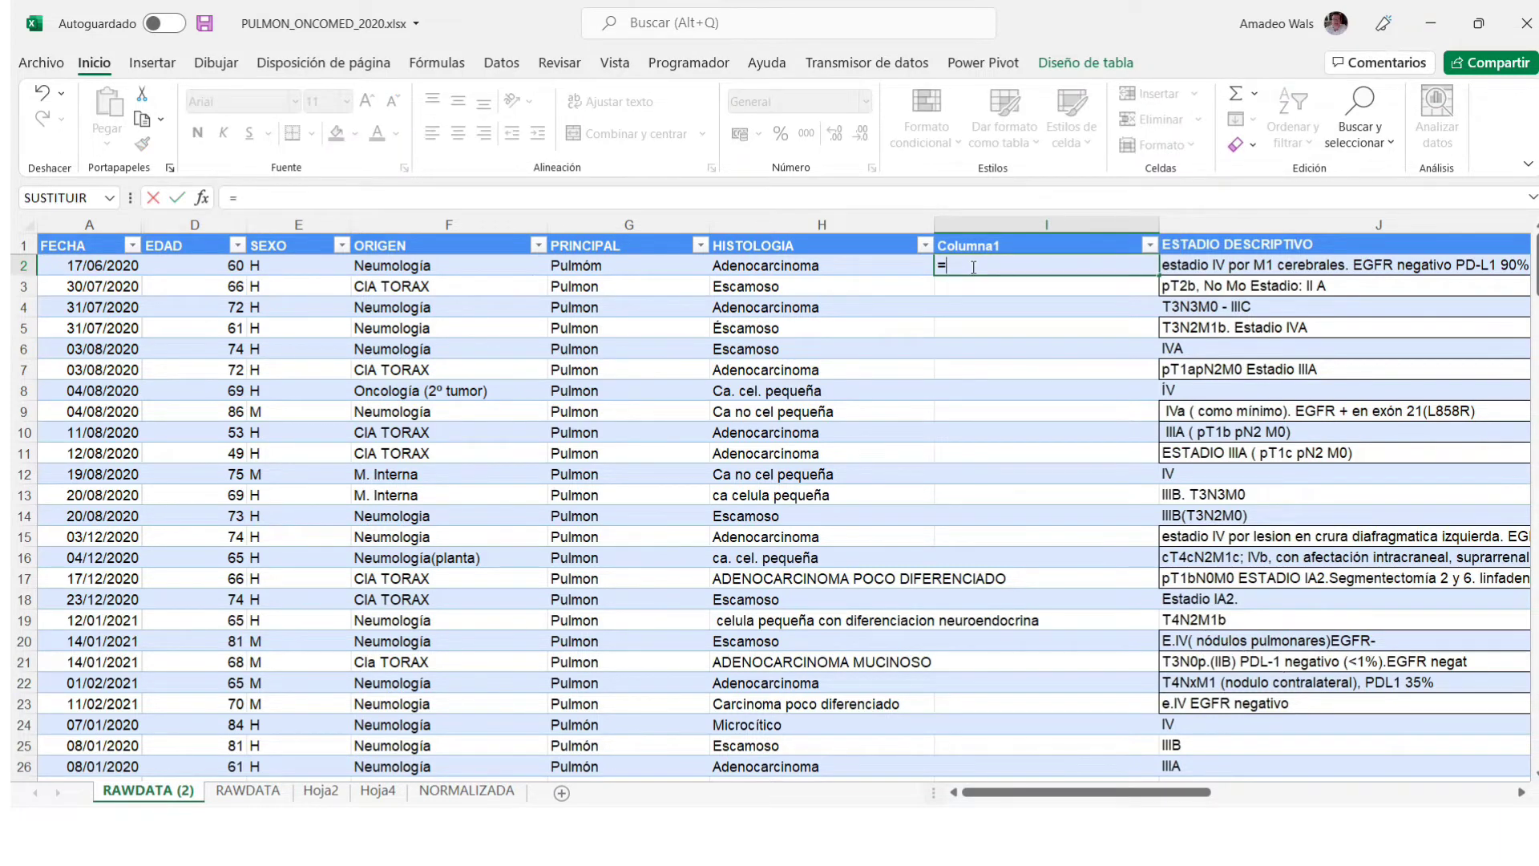
{"action": "type", "text": "mayu"}
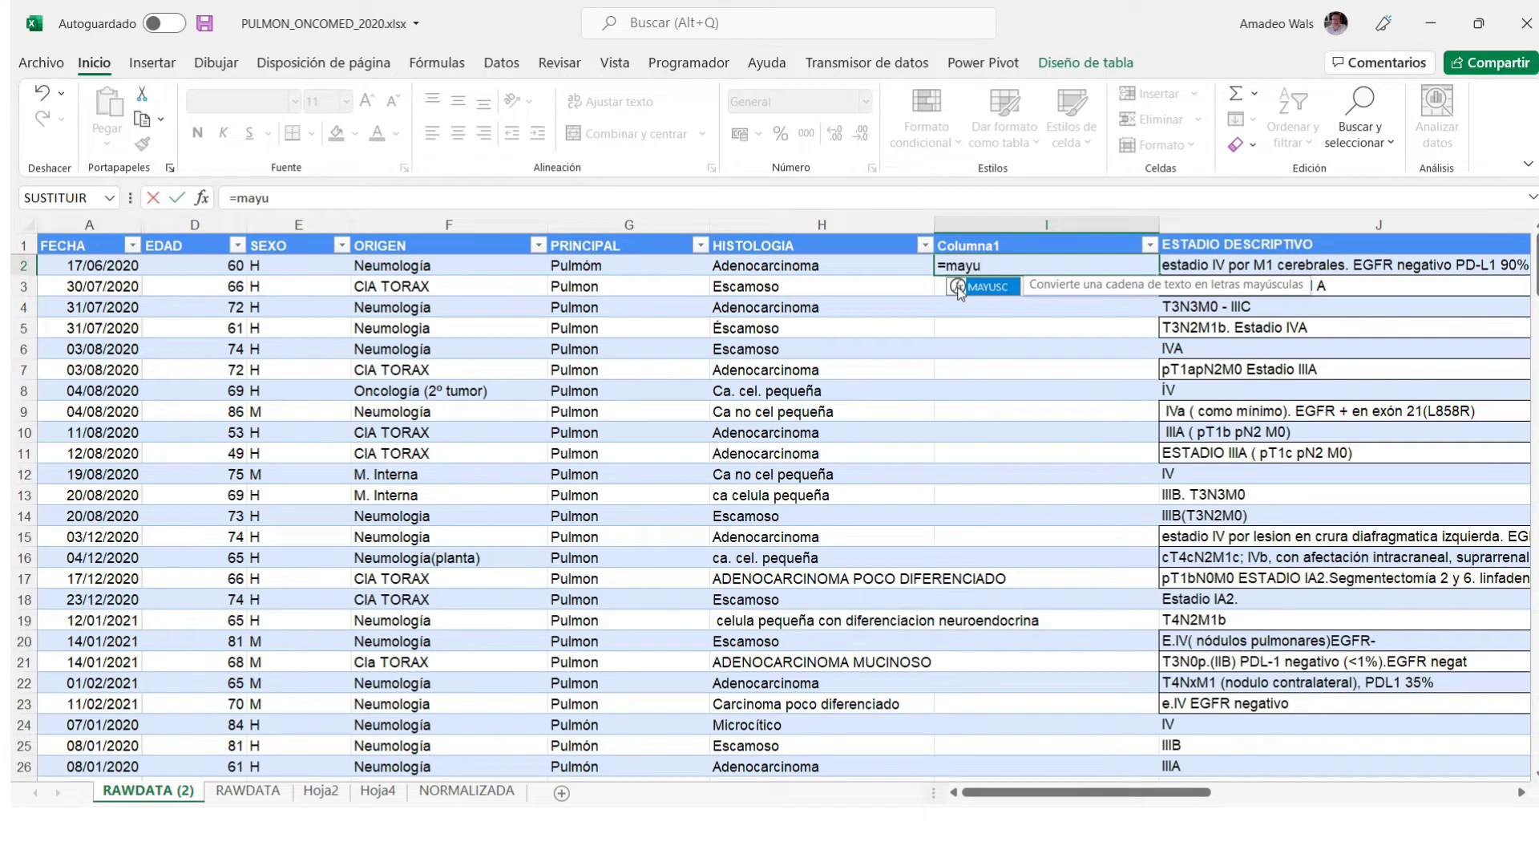
{"action": "double_click", "coordinate": [958, 288]}
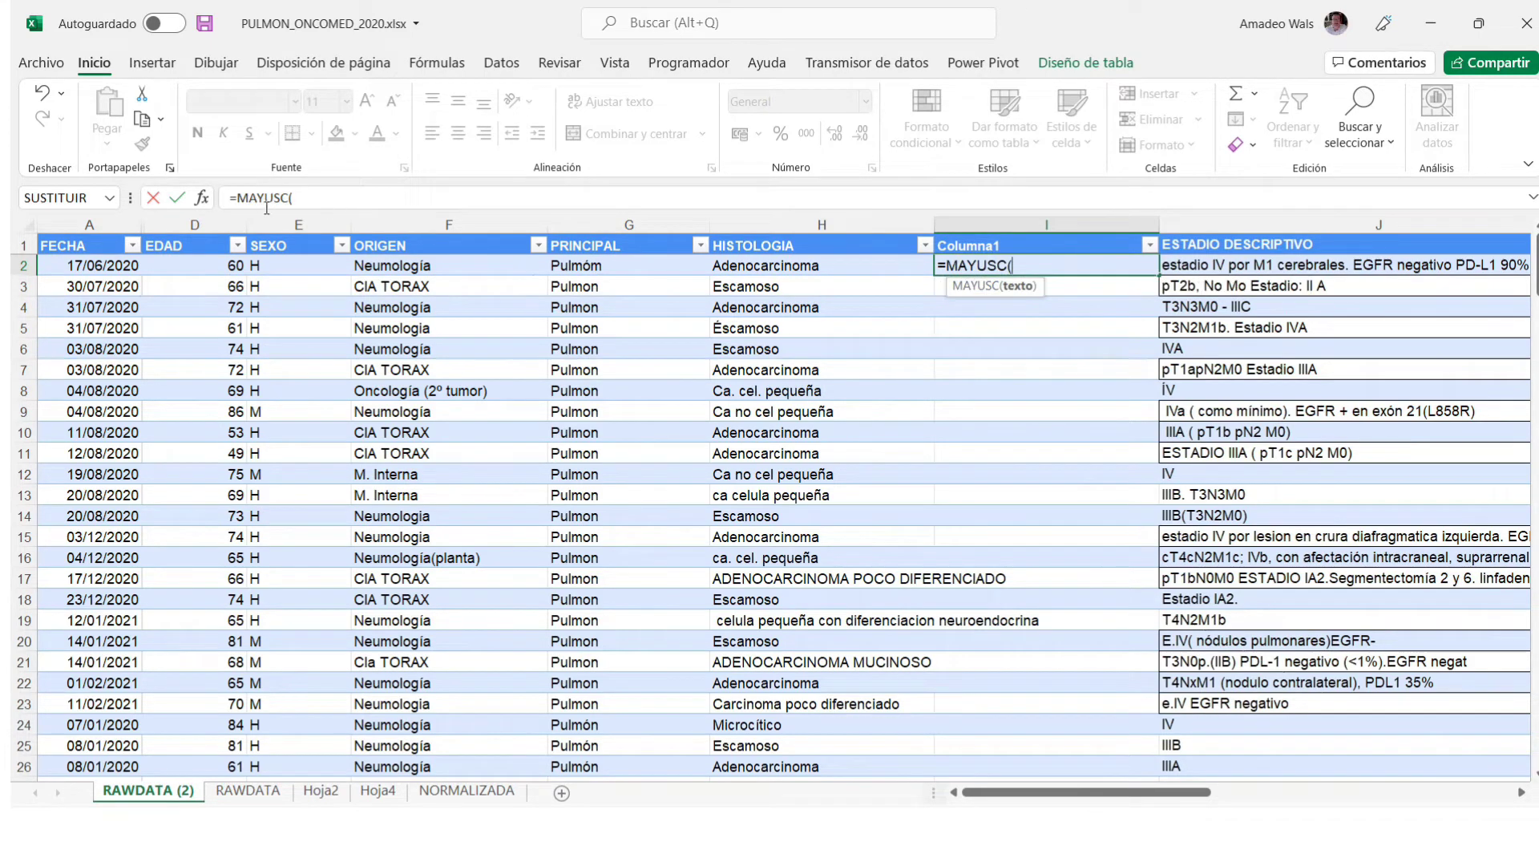
{"action": "left_click", "coordinate": [202, 198]}
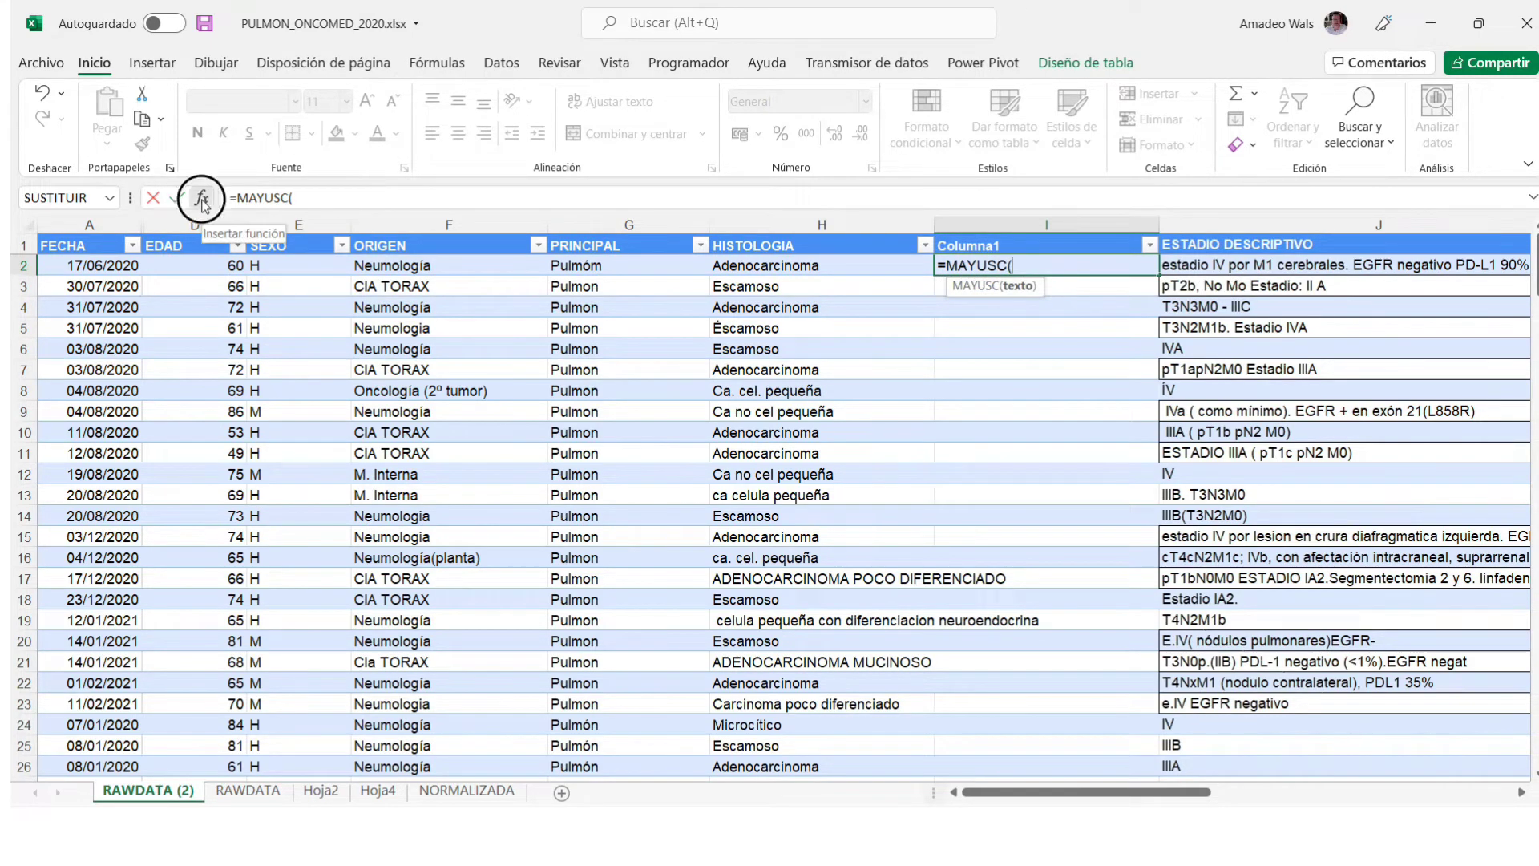
{"action": "left_click_drag", "start_coordinate": [577, 432], "coordinate": [738, 444]}
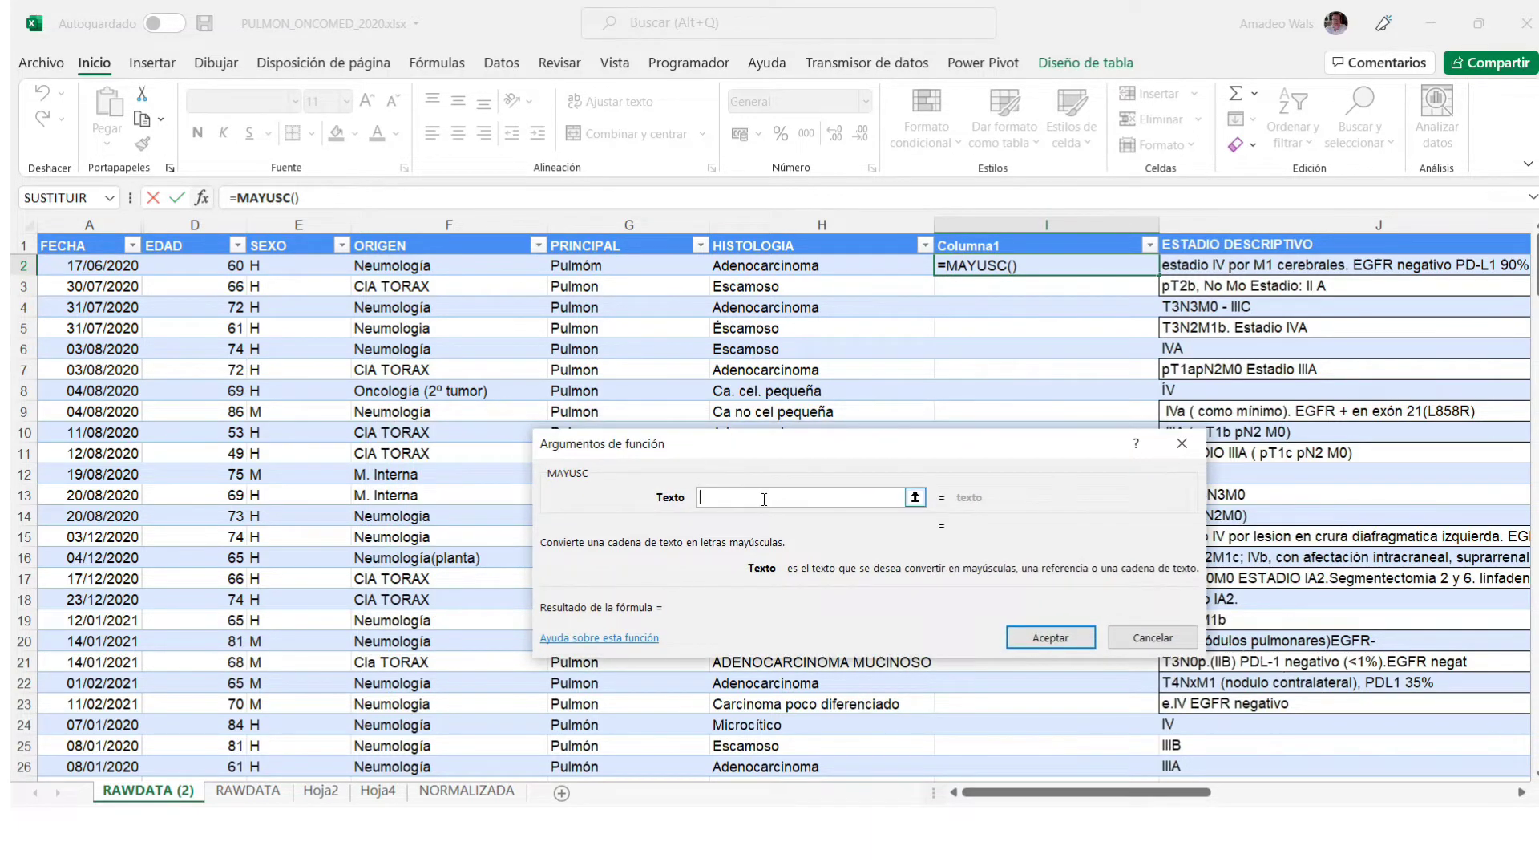
{"action": "left_click", "coordinate": [764, 271]}
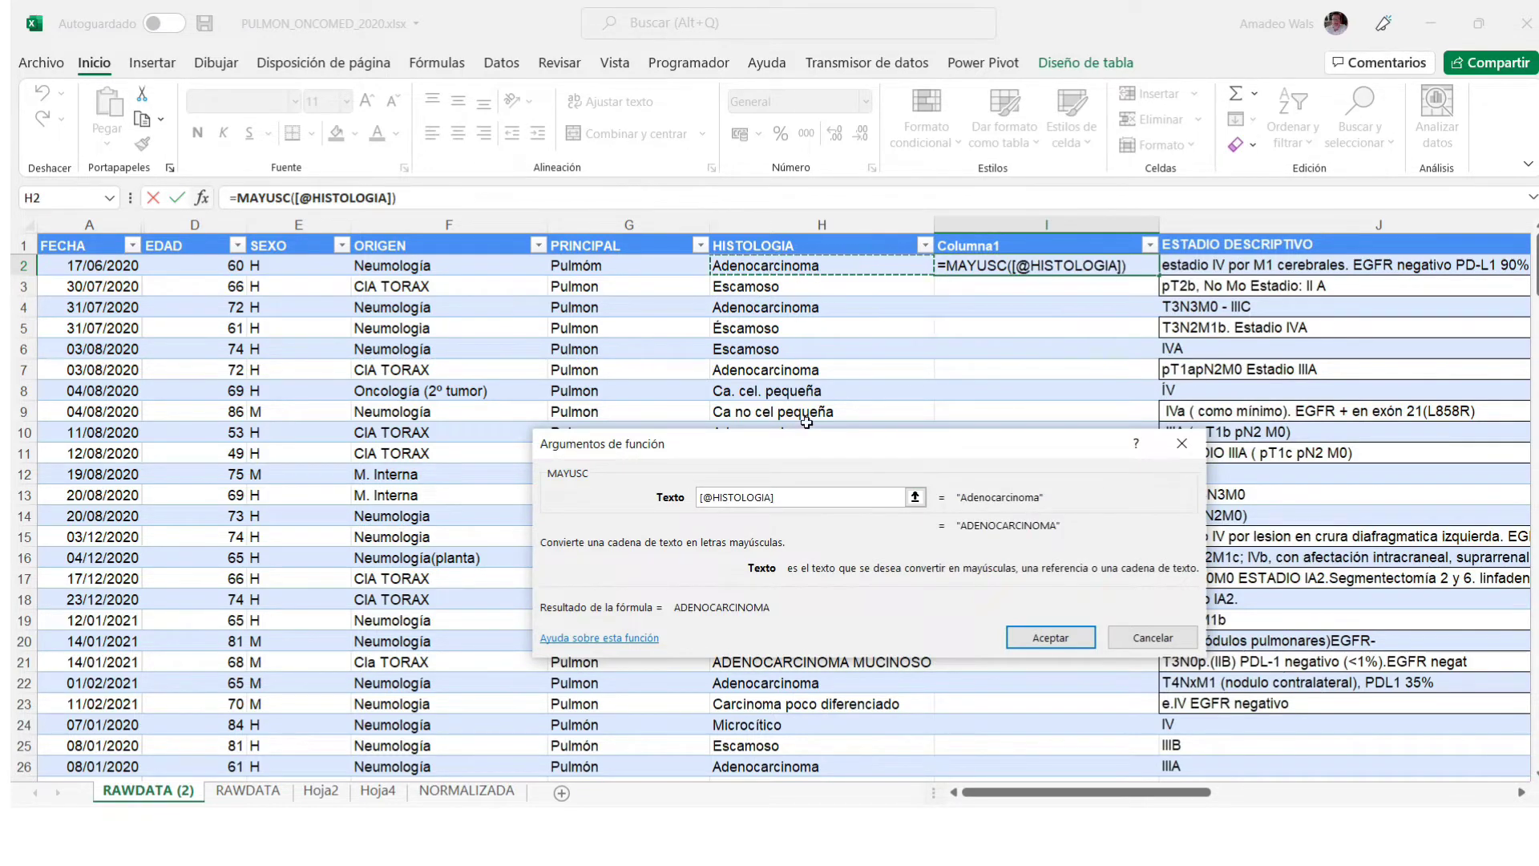
{"action": "left_click", "coordinate": [1039, 498]}
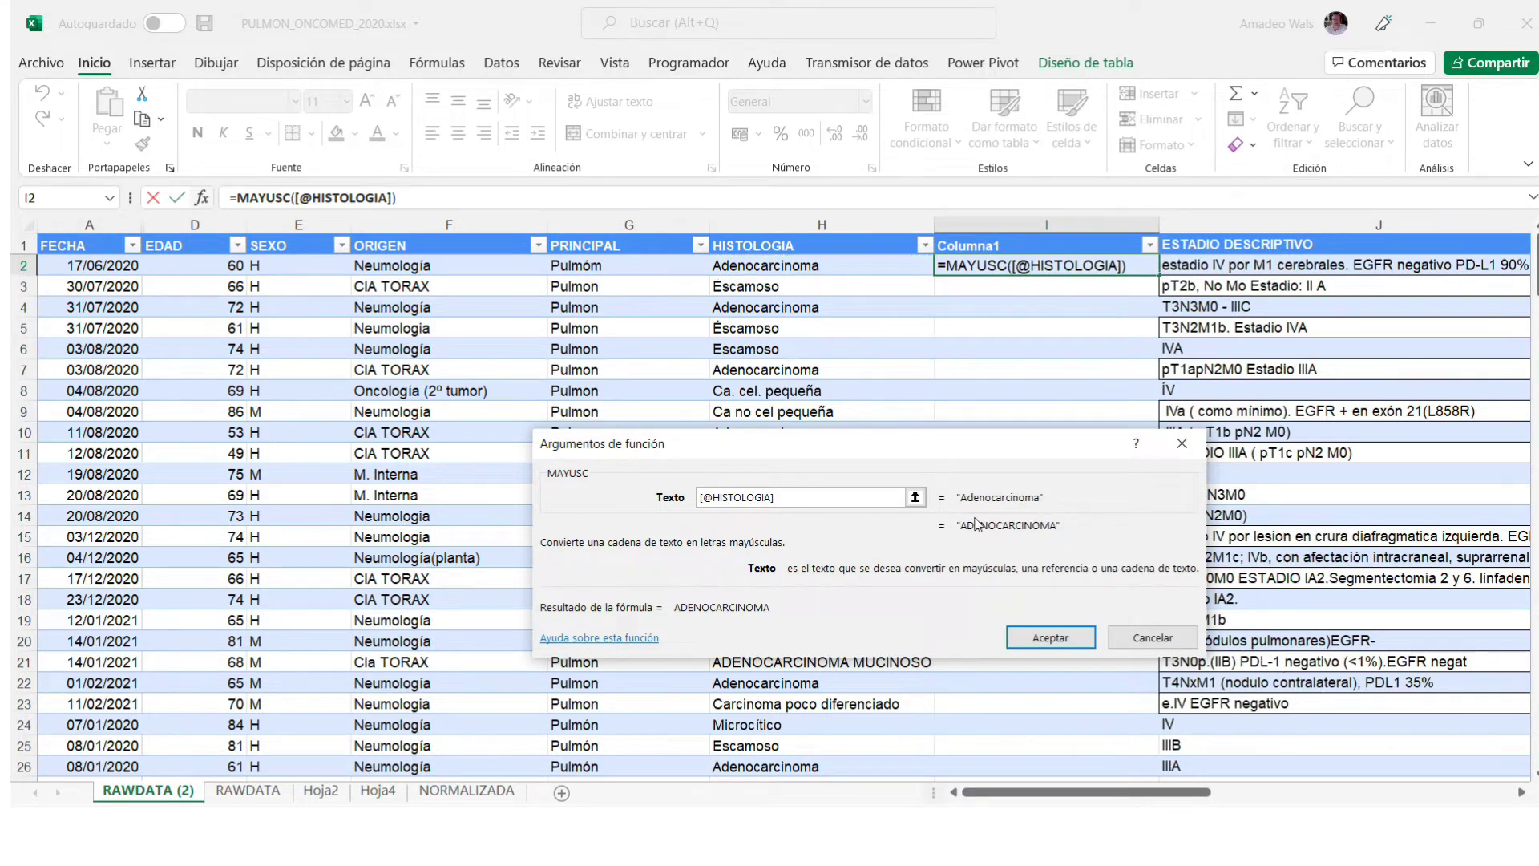
{"action": "left_click", "coordinate": [1051, 638]}
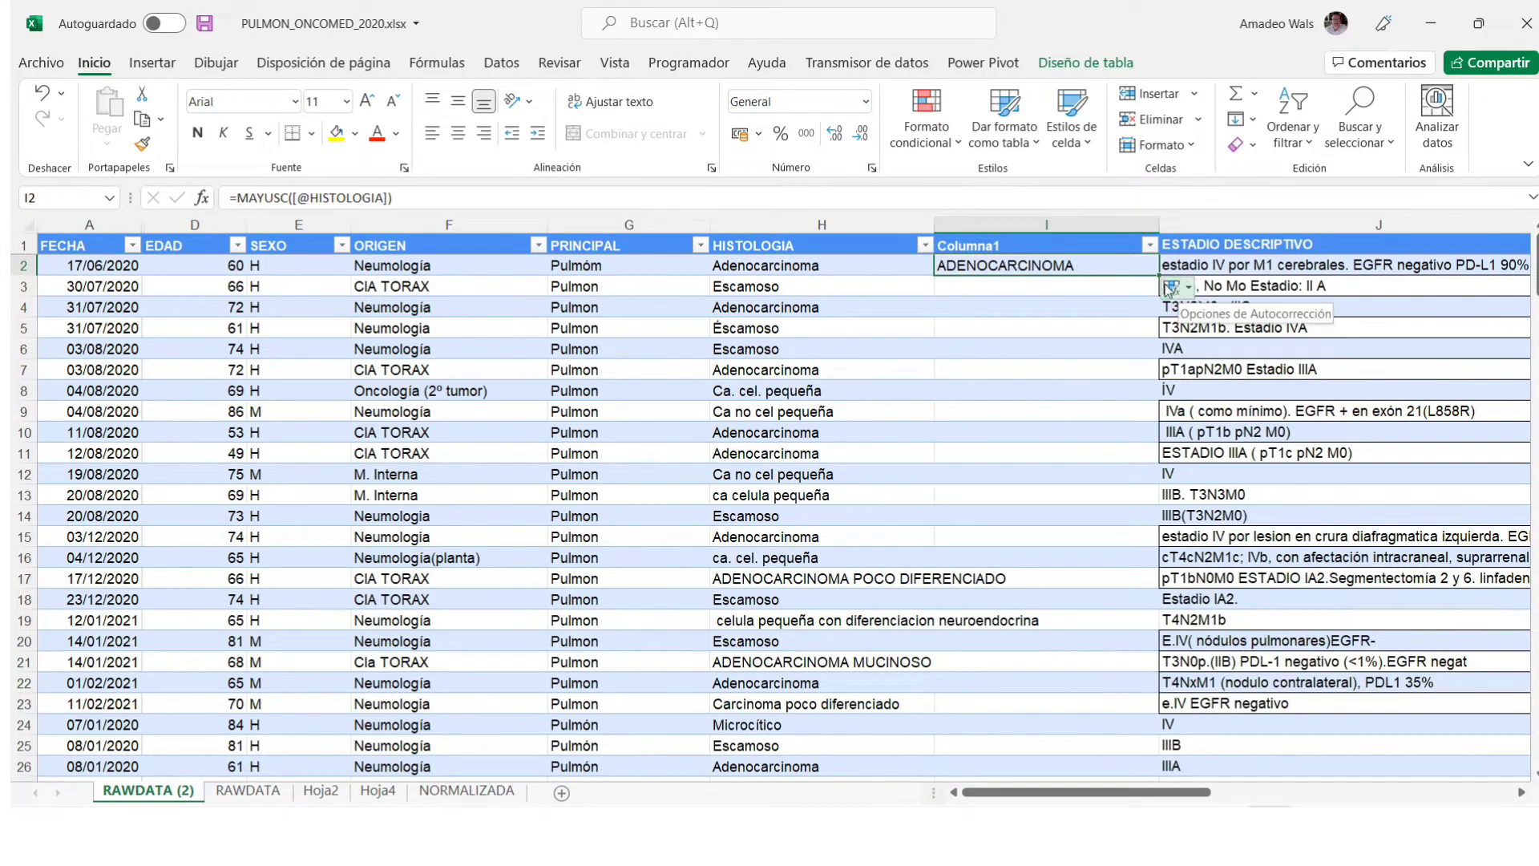
Overwrite all cells of Columna1 with the MAYUSC formula and widen the column.
{"action": "left_click", "coordinate": [1192, 293]}
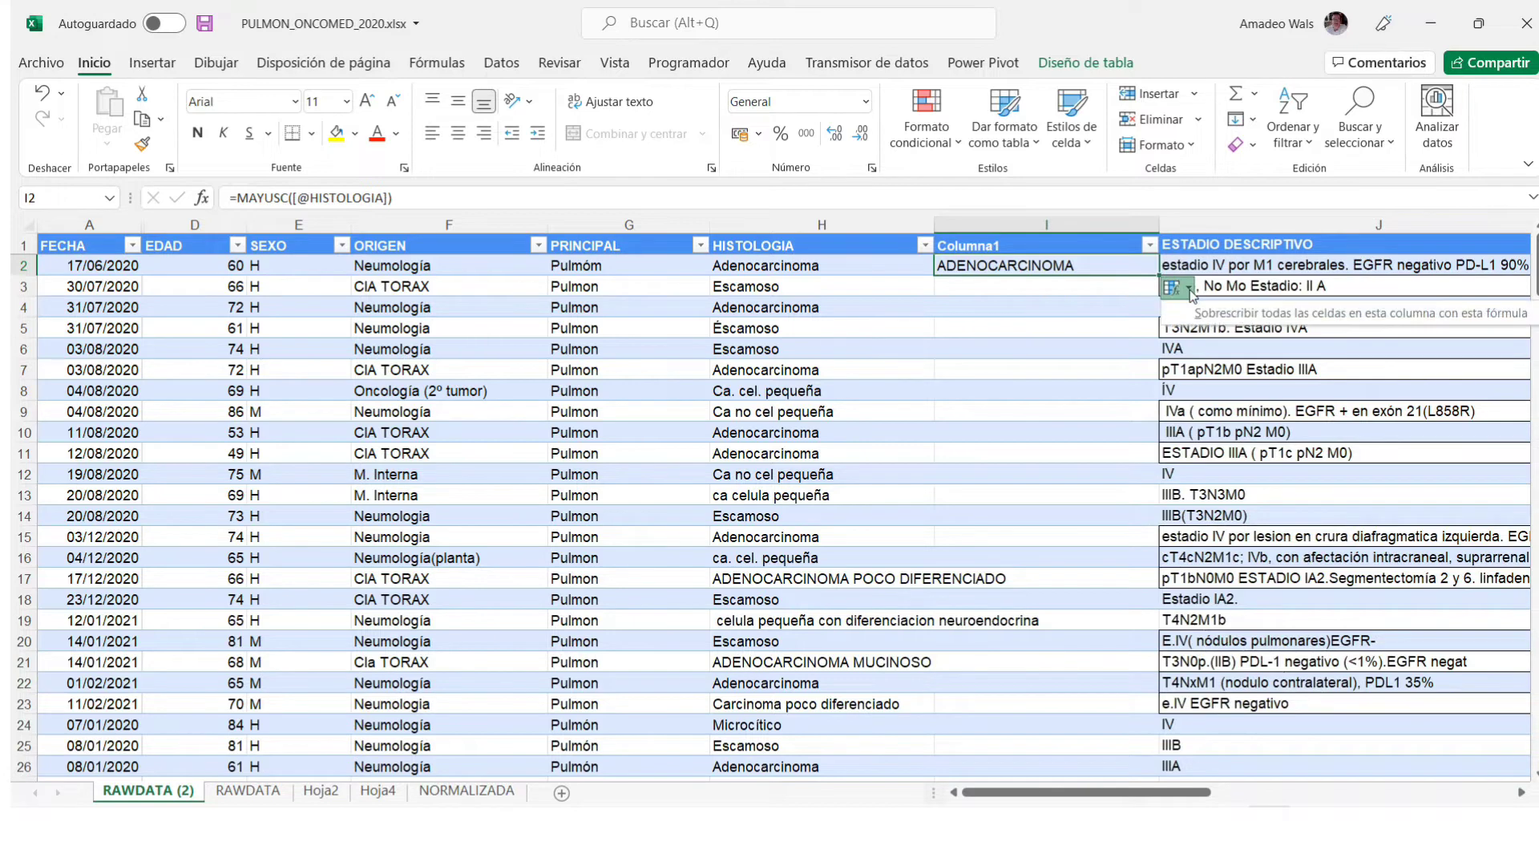
{"action": "left_click", "coordinate": [1204, 312]}
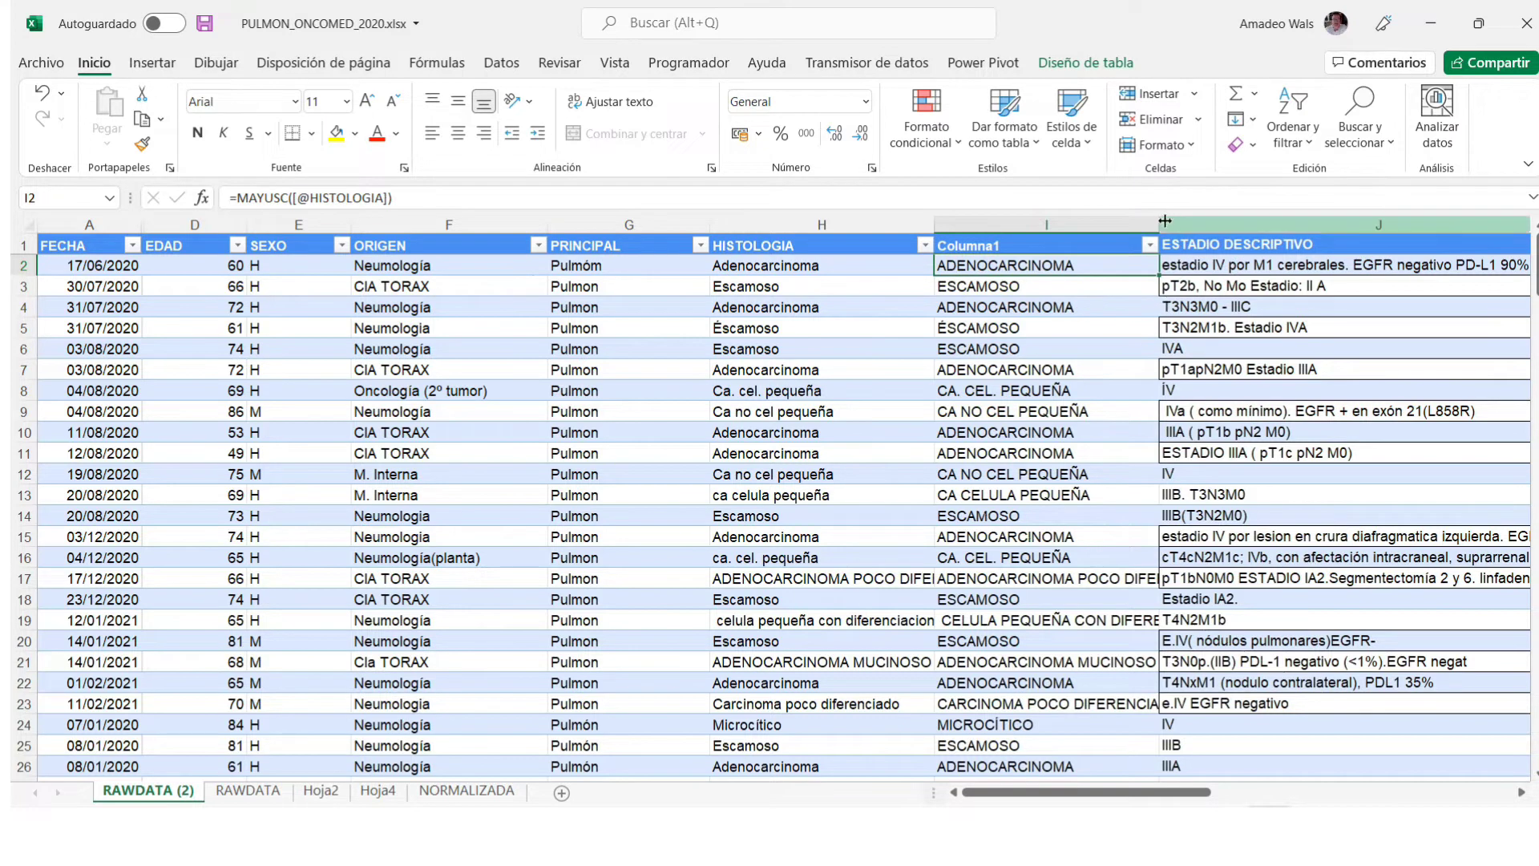
{"action": "left_click_drag", "start_coordinate": [1160, 224], "coordinate": [1237, 226]}
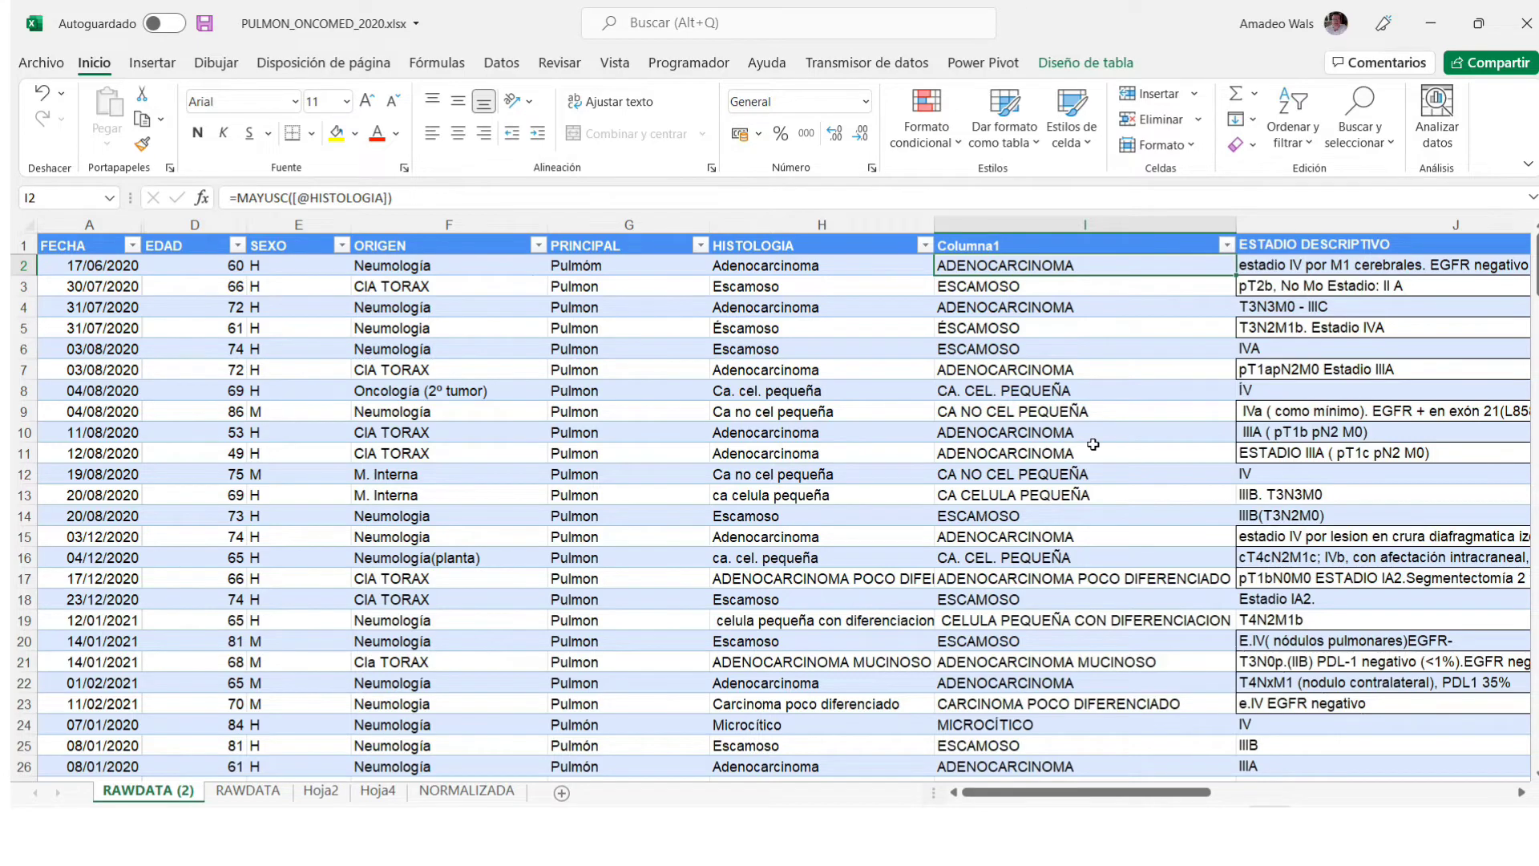
Review the uppercase texts along Columna1 and inspect the formulas behind several cells against their HISTOLOGIA source values.
{"action": "scroll", "coordinate": [1093, 444], "scroll_direction": "down", "scroll_amount": 1}
{"action": "scroll", "coordinate": [1092, 444], "scroll_direction": "down", "scroll_amount": 9}
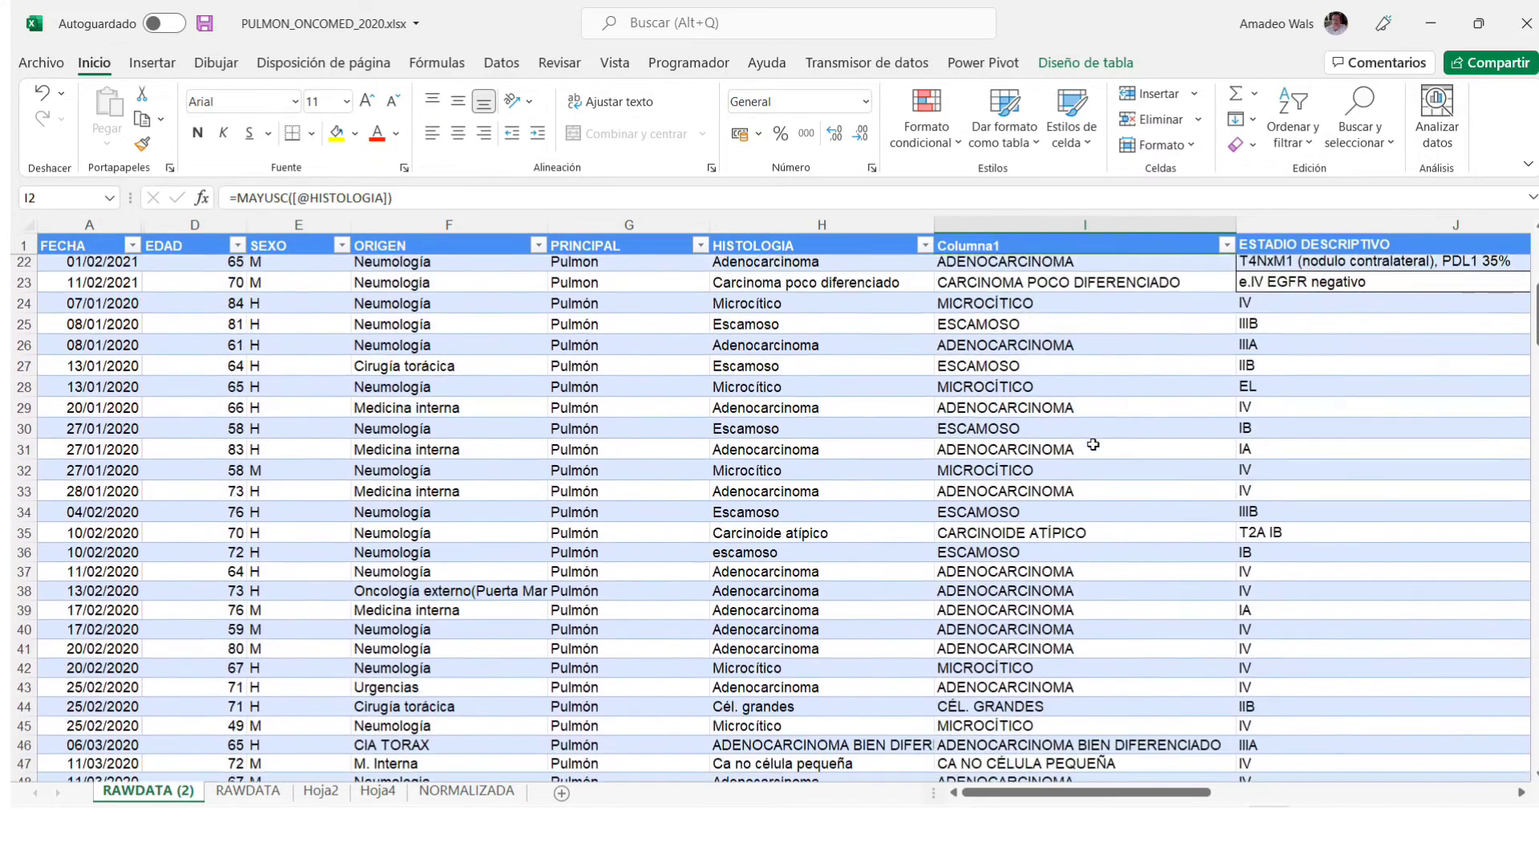
{"action": "scroll", "coordinate": [1093, 444], "scroll_direction": "down", "scroll_amount": 5}
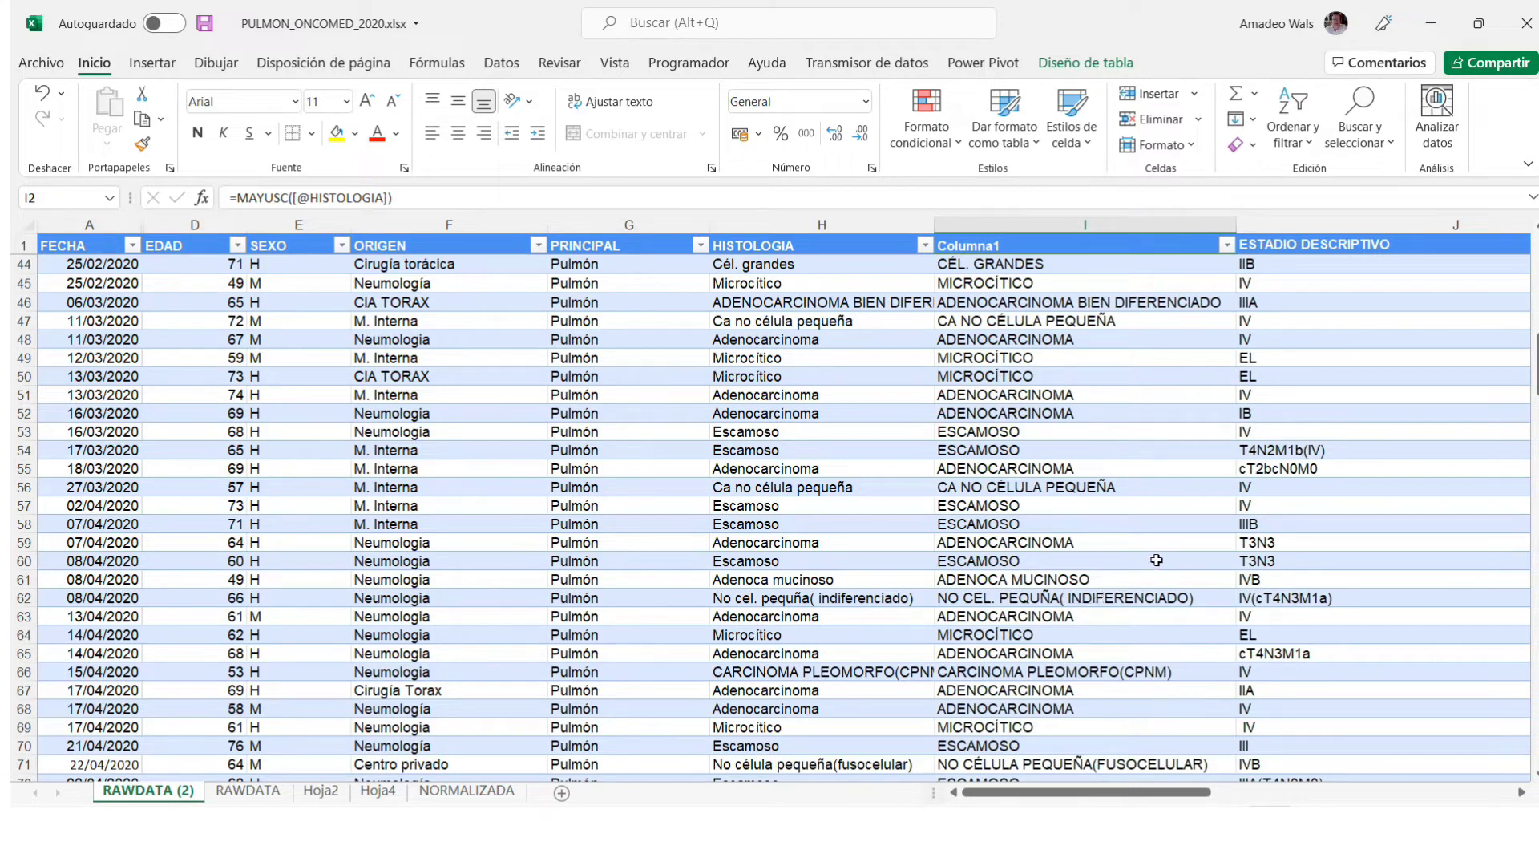
{"action": "scroll", "coordinate": [1157, 559], "scroll_direction": "up", "scroll_amount": 7}
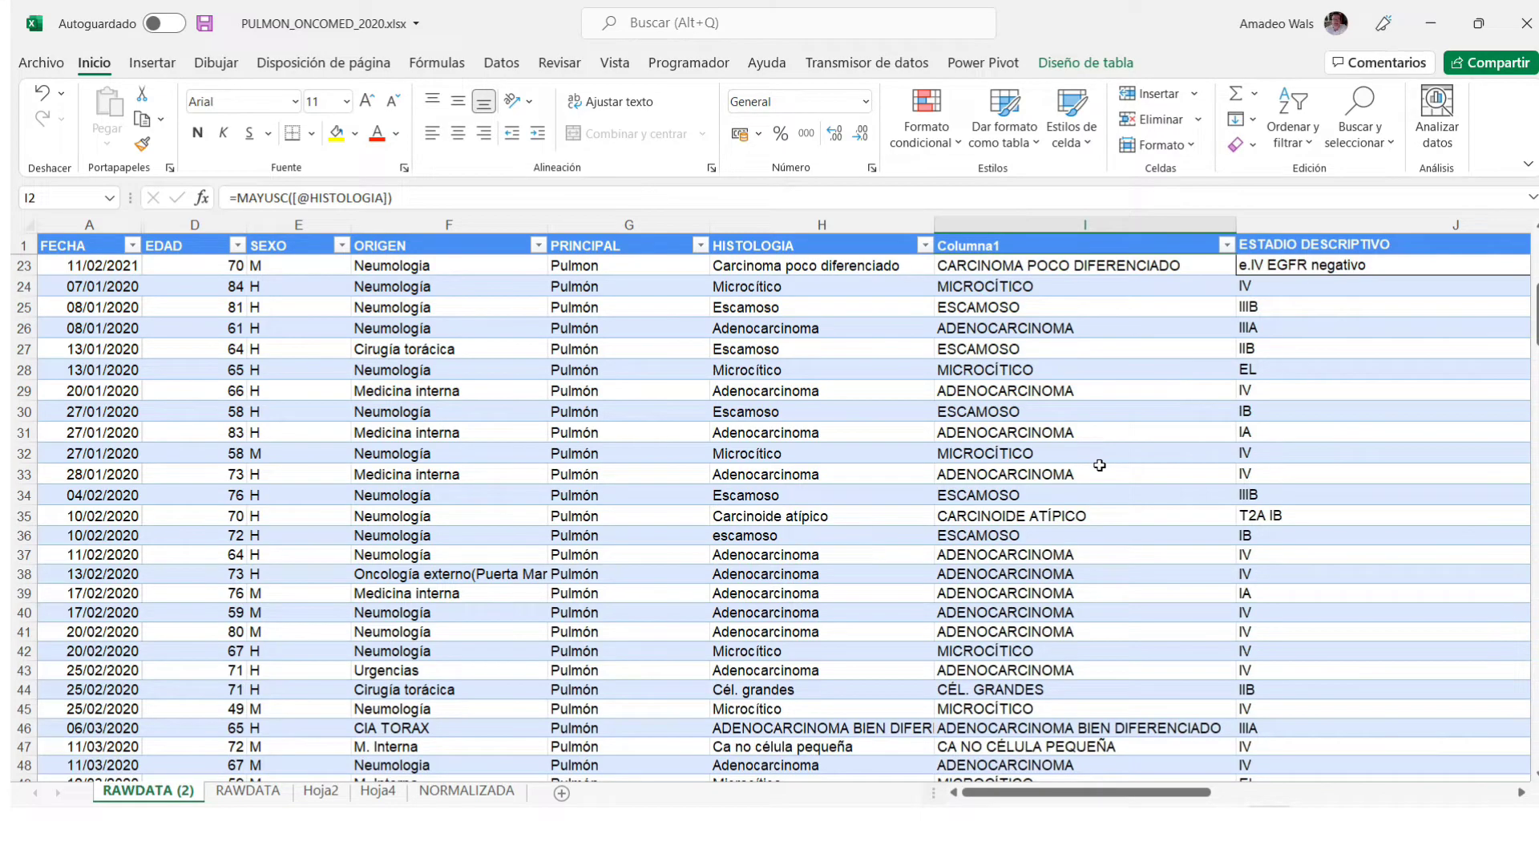
{"action": "scroll", "coordinate": [1099, 465], "scroll_direction": "up", "scroll_amount": 7}
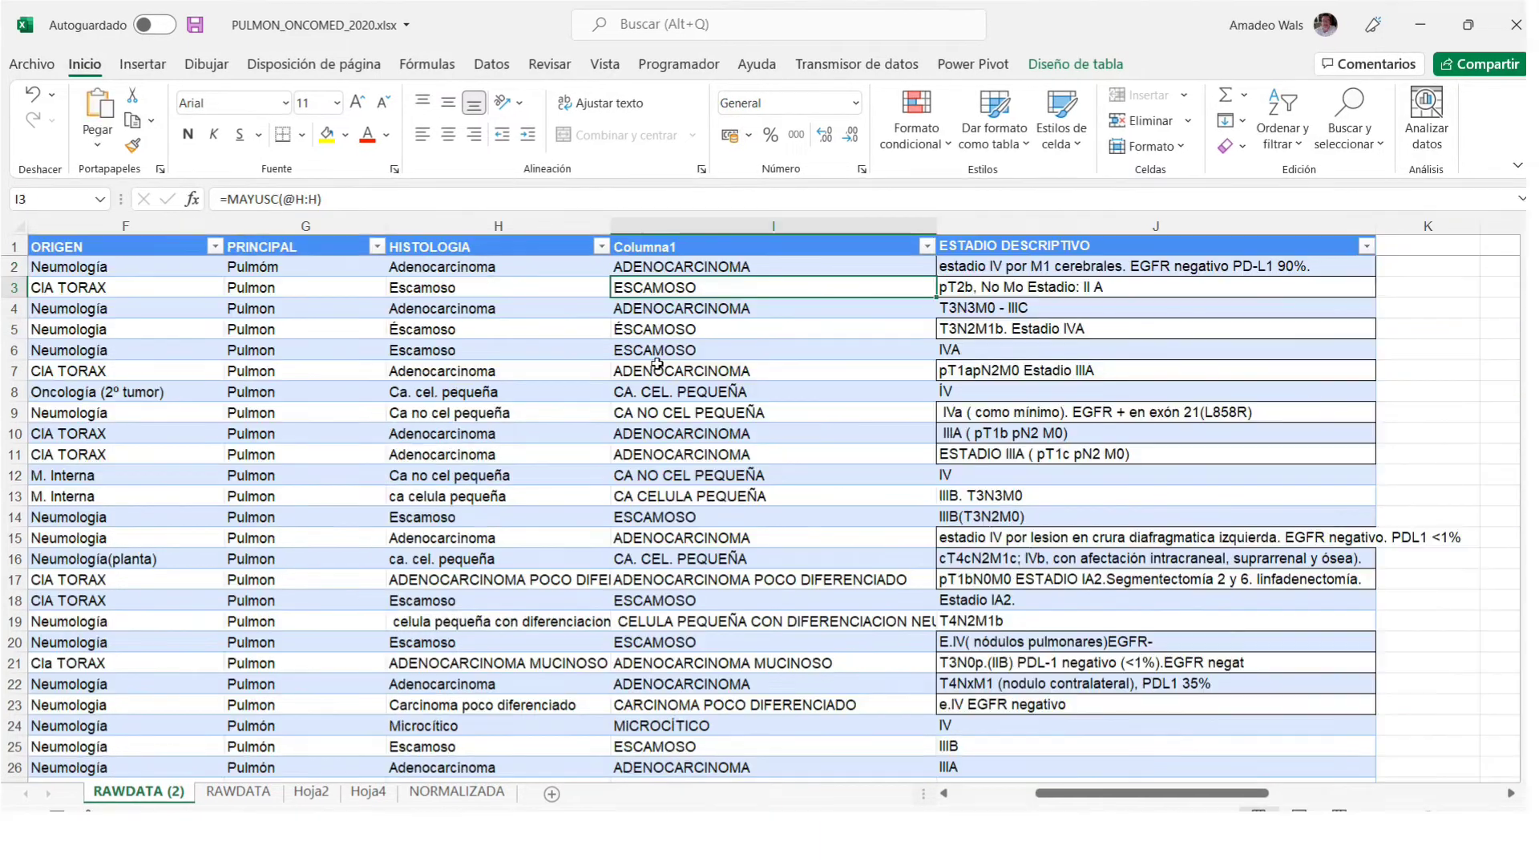
{"action": "key", "text": "Down"}
{"action": "key", "text": "Down"}
{"action": "key", "text": "Down"}
{"action": "key", "text": "Down"}
{"action": "key", "text": "Down"}
{"action": "key", "text": "Down"}
{"action": "key", "text": "Down"}
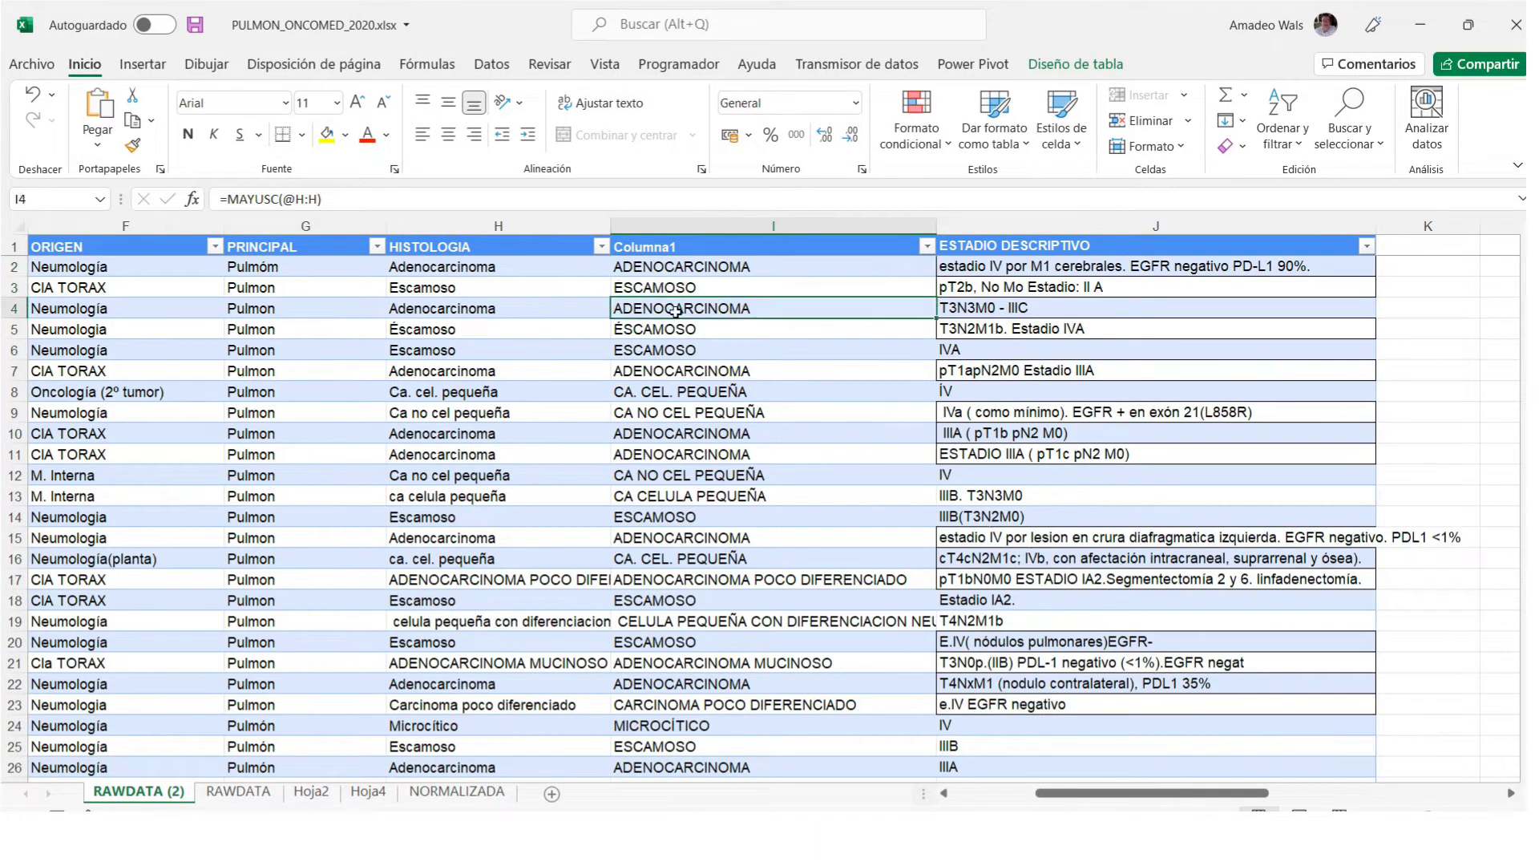
{"action": "left_click", "coordinate": [678, 453]}
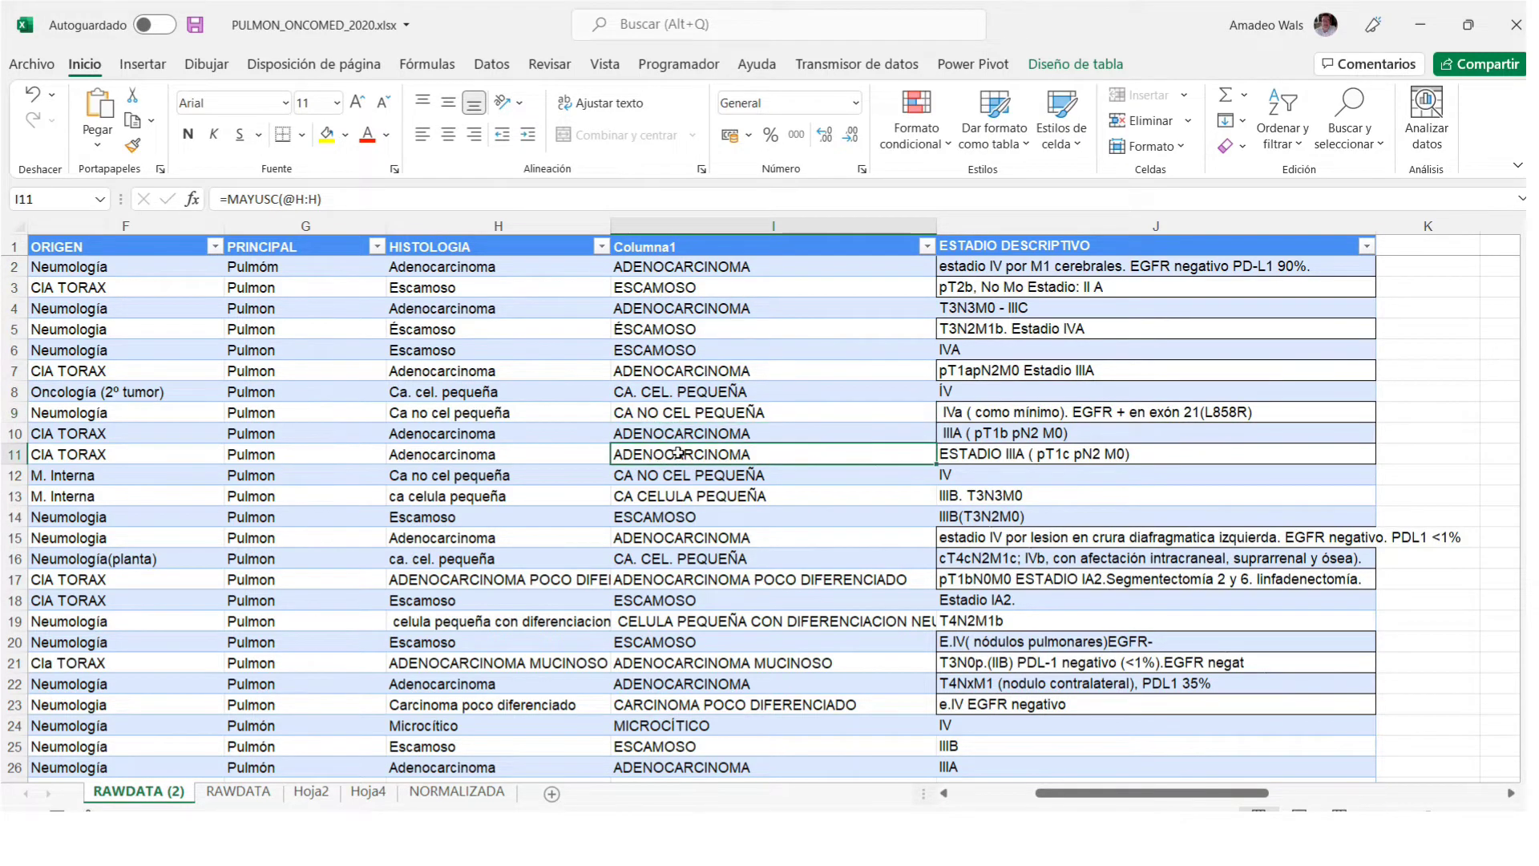
{"action": "left_click", "coordinate": [515, 304]}
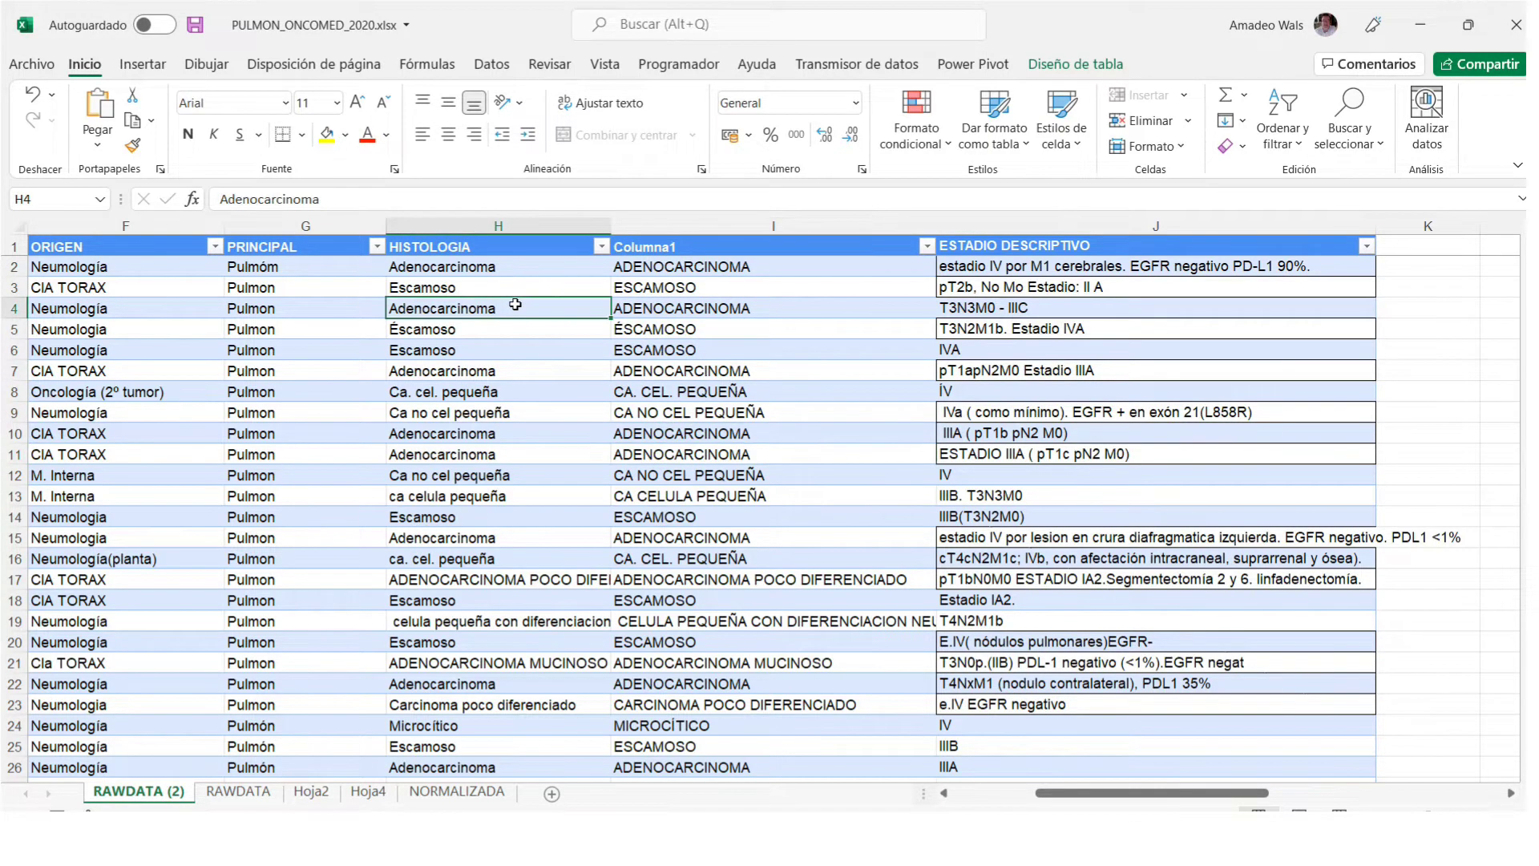
{"action": "left_click", "coordinate": [702, 306]}
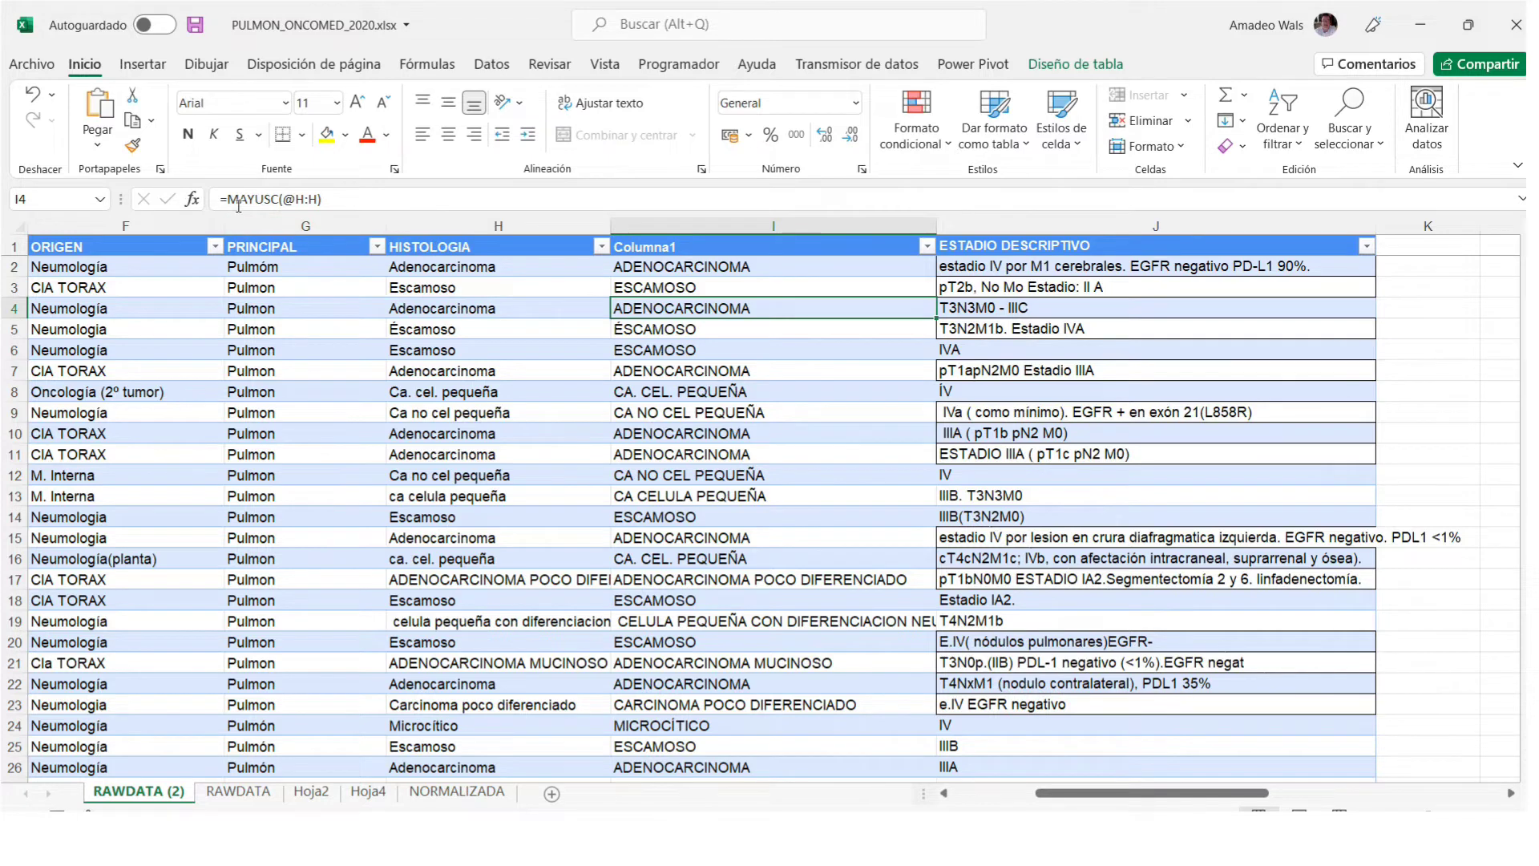
{"action": "left_click", "coordinate": [340, 206]}
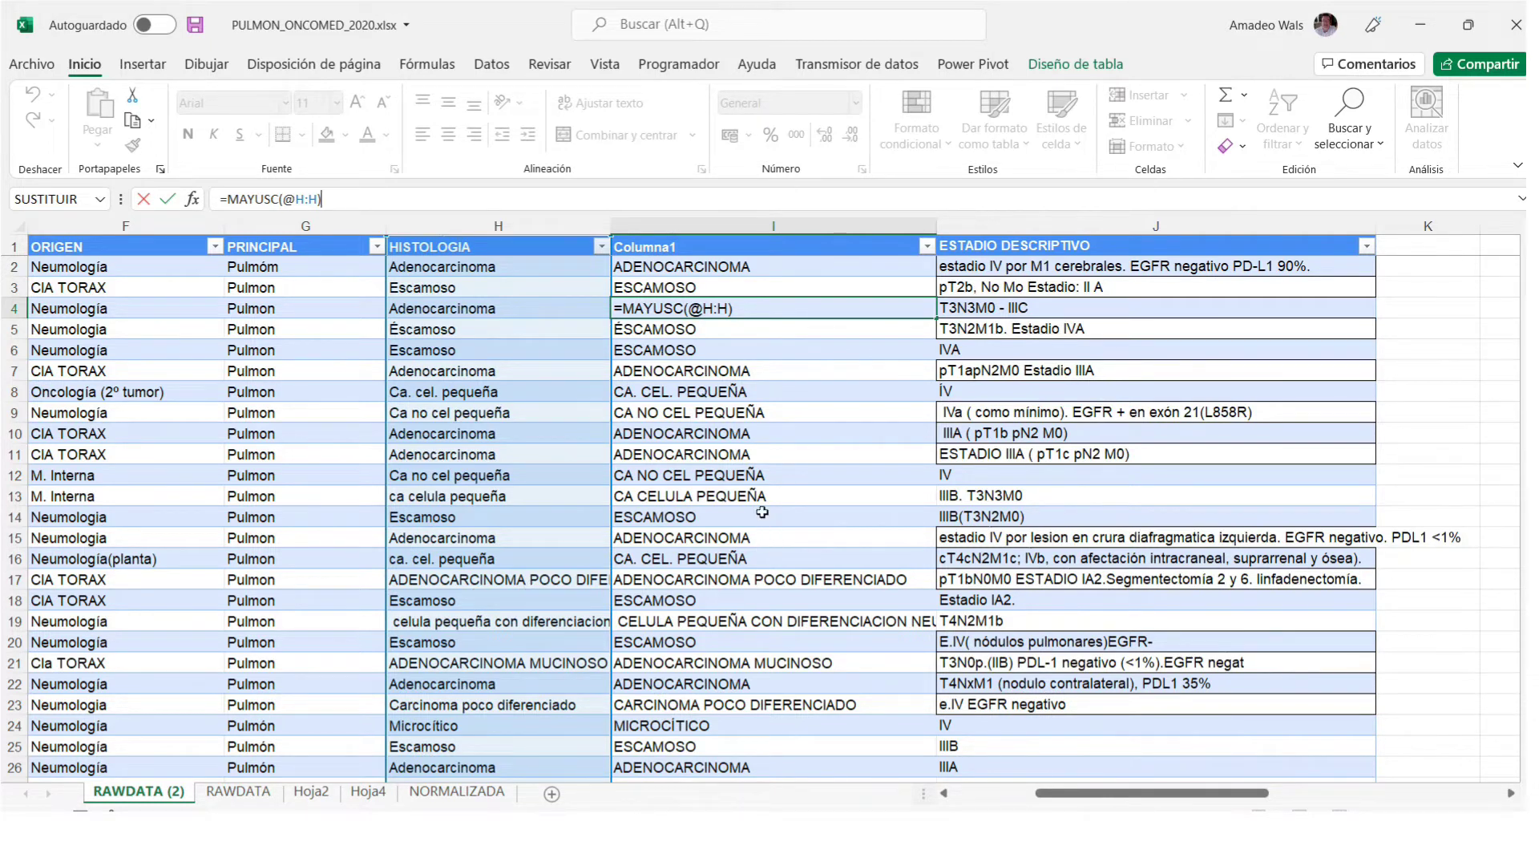
{"action": "left_click", "coordinate": [762, 438]}
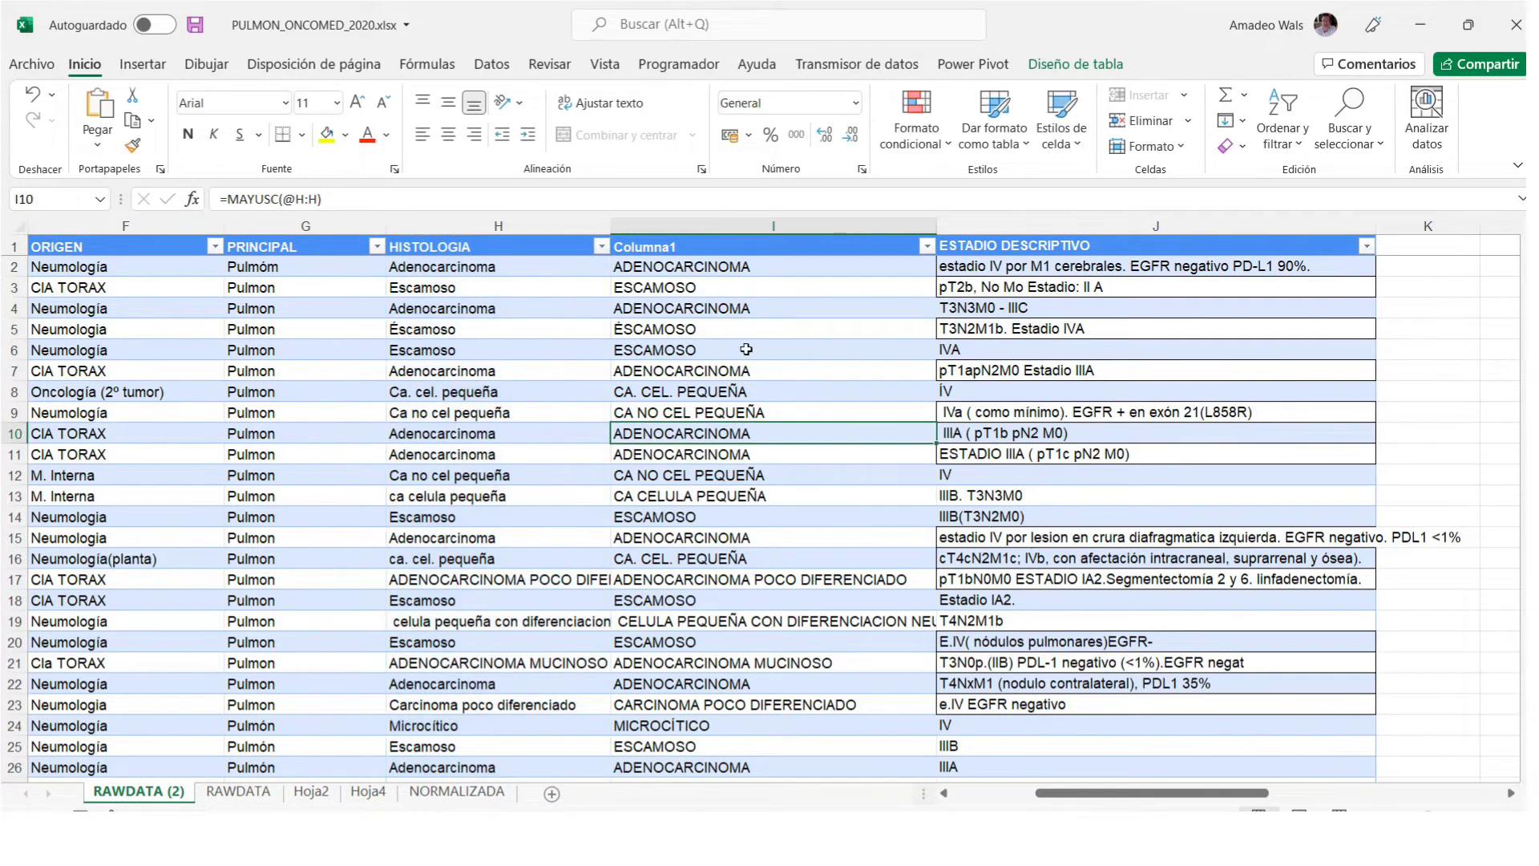
Copy the Columna1 range I2:I226 and paste it in place as values only, replacing the formulas.
{"action": "left_click", "coordinate": [785, 271]}
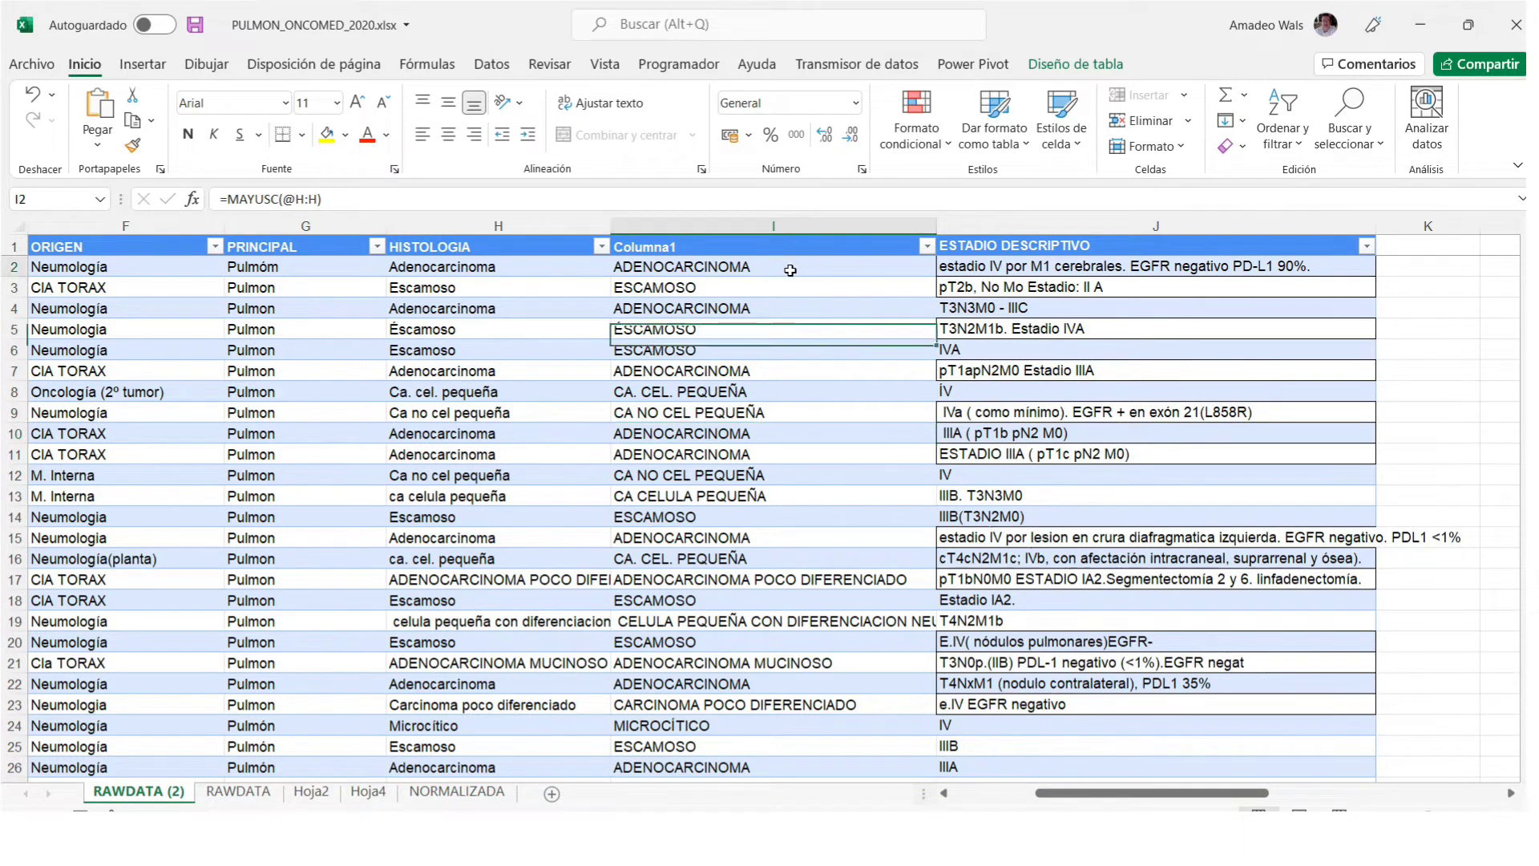
{"action": "left_click_drag", "start_coordinate": [1517, 268], "coordinate": [1518, 745]}
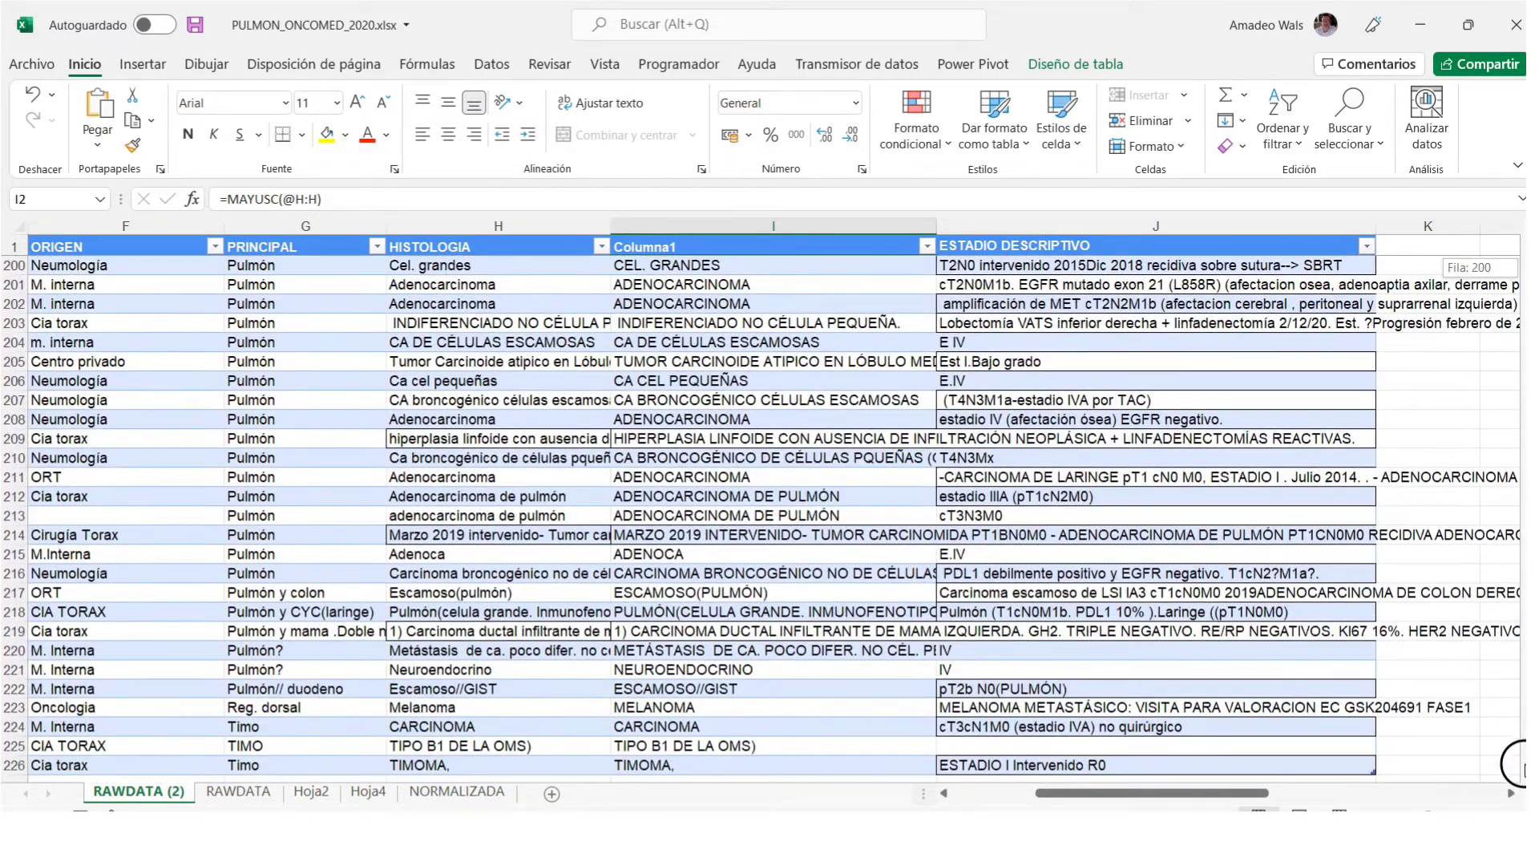
{"action": "left_click", "coordinate": [895, 766], "text": "shift"}
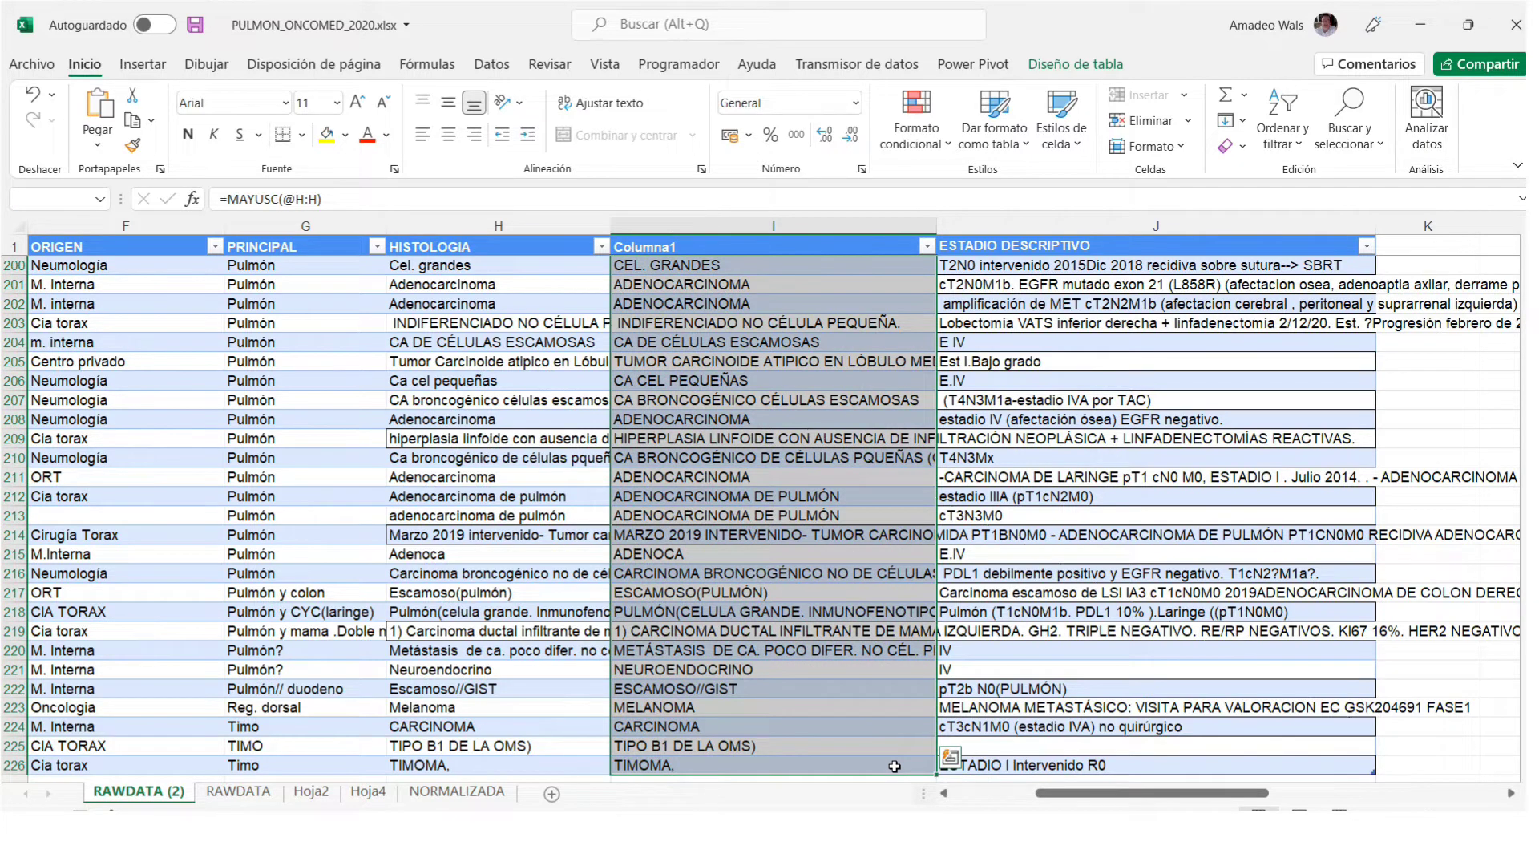
{"action": "left_click", "coordinate": [133, 120]}
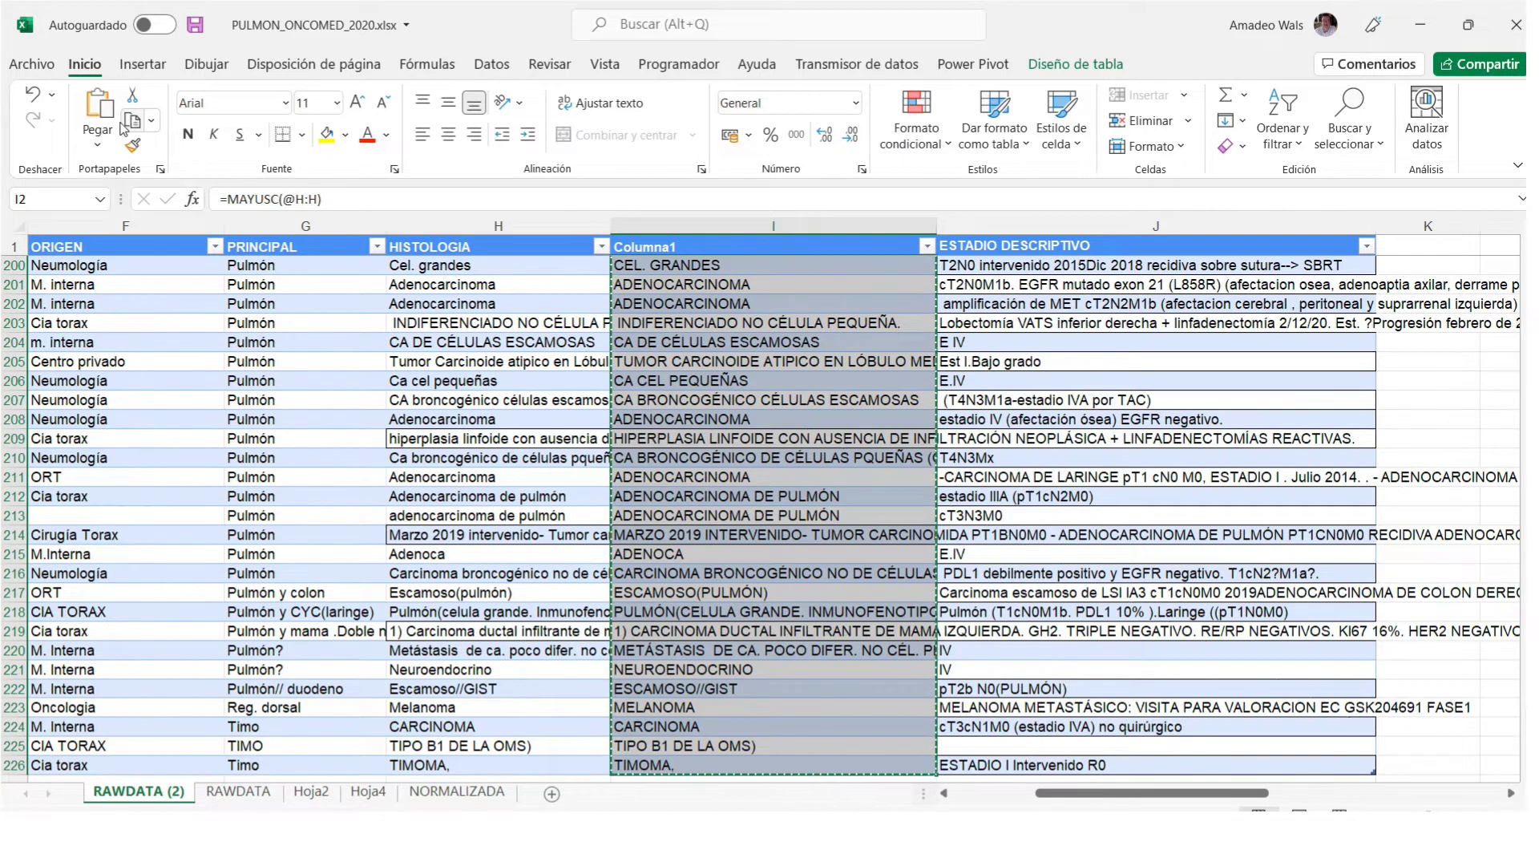
{"action": "left_click", "coordinate": [99, 145]}
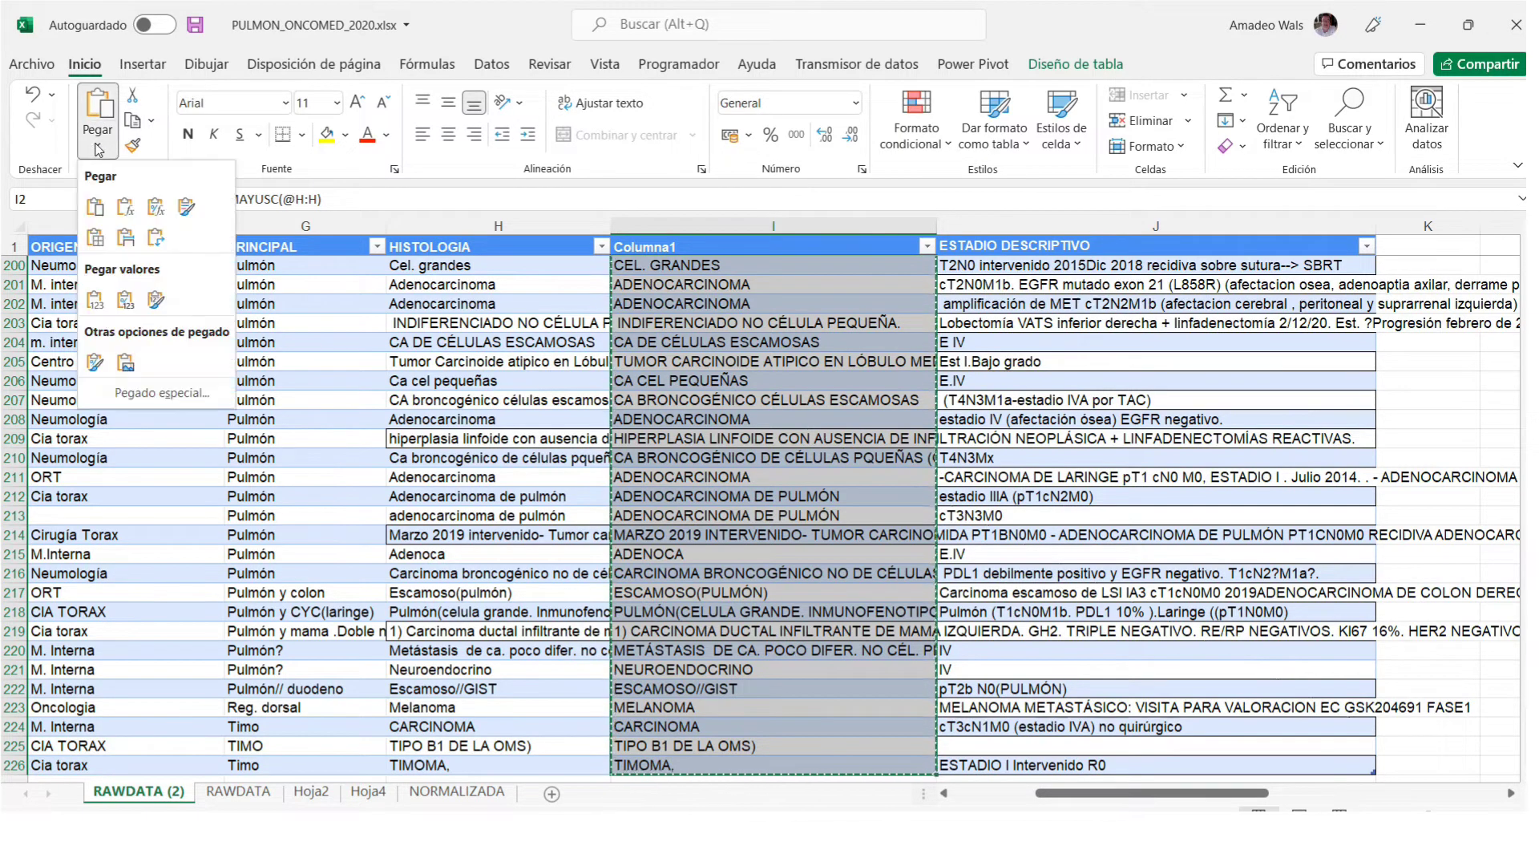
{"action": "left_click", "coordinate": [93, 303]}
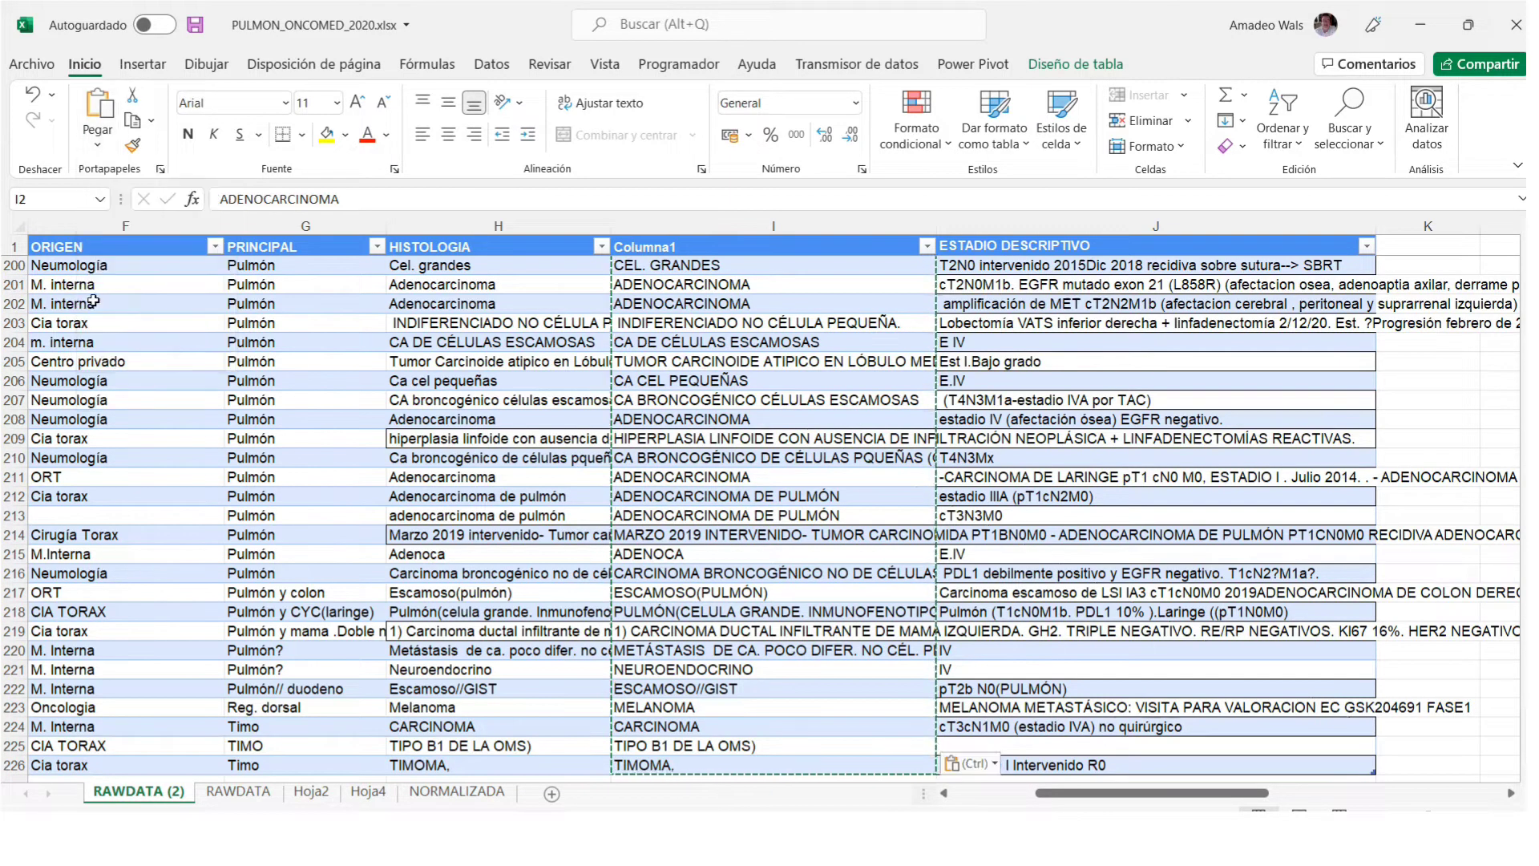
{"action": "left_click", "coordinate": [677, 307]}
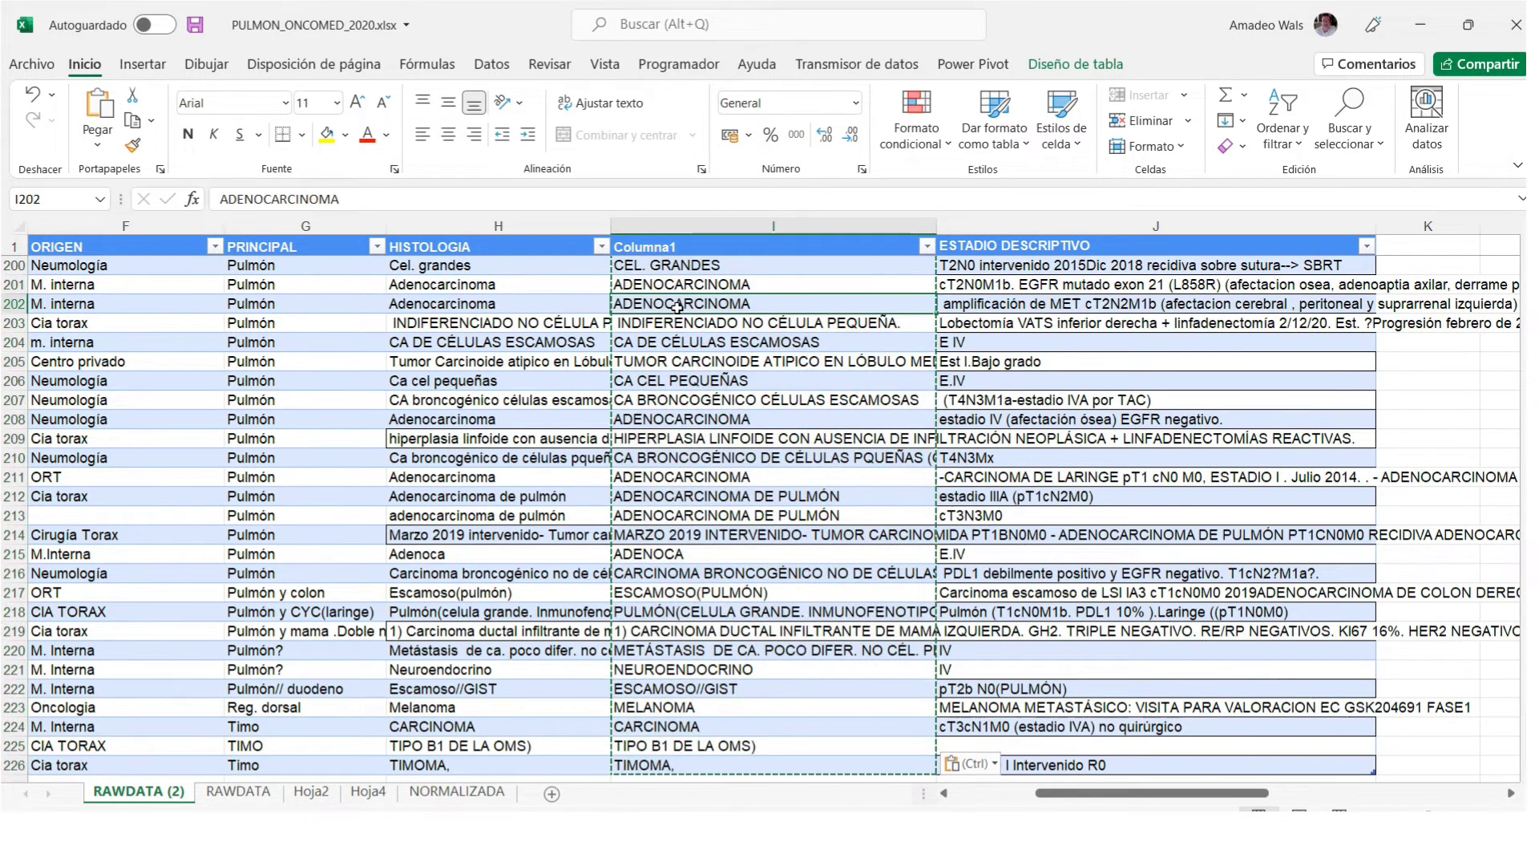
{"action": "left_click", "coordinate": [705, 358]}
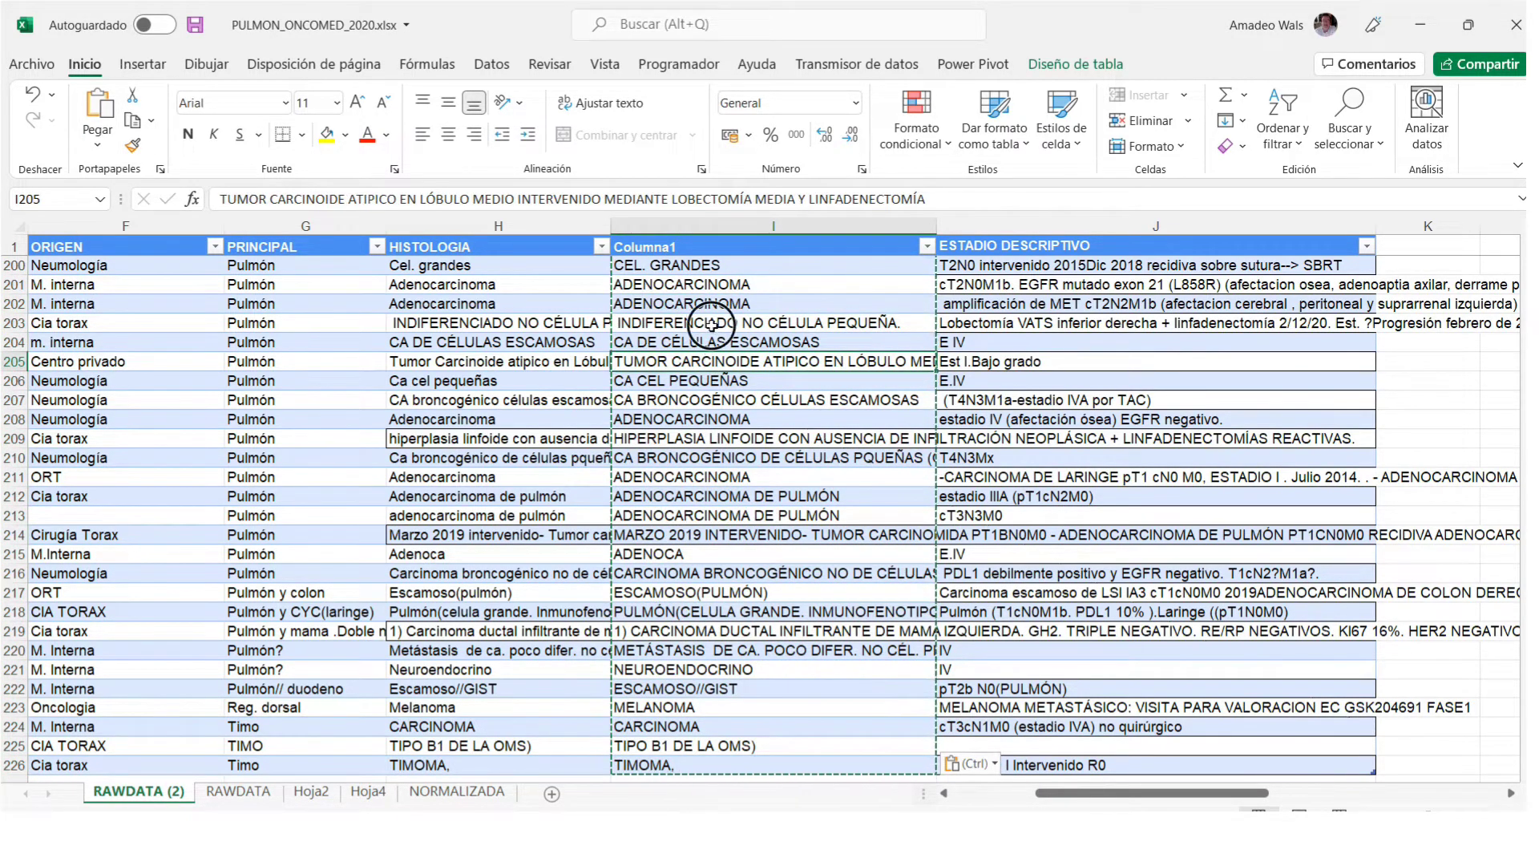
{"action": "left_click", "coordinate": [706, 322]}
{"action": "left_click", "coordinate": [706, 285]}
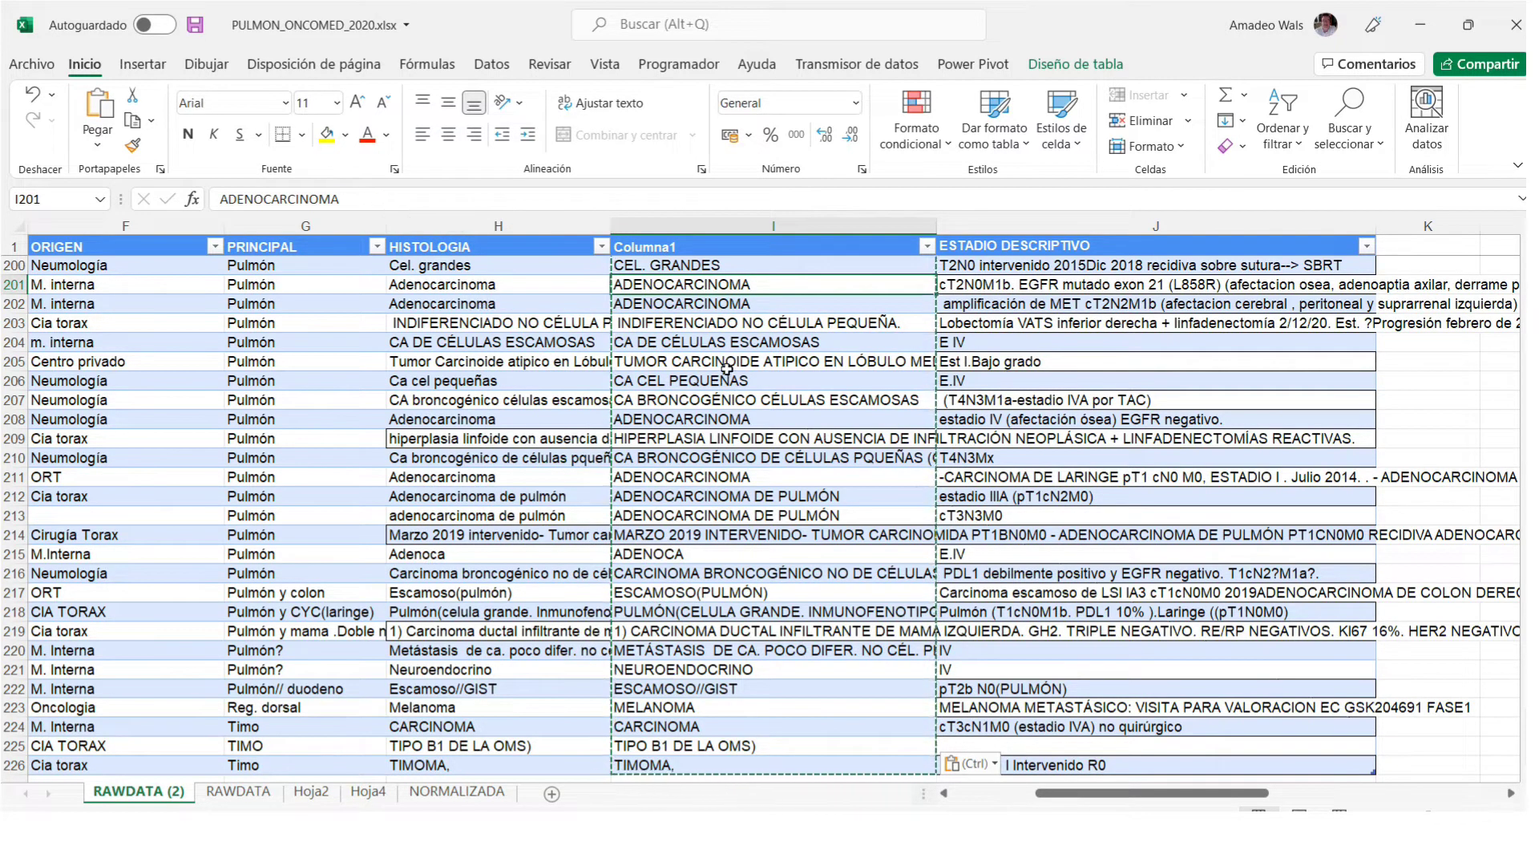
Append an S to the HISTOLOGIA text in H201 to test whether Columna1 still depends on it, and remove the letter again.
{"action": "double_click", "coordinate": [537, 285]}
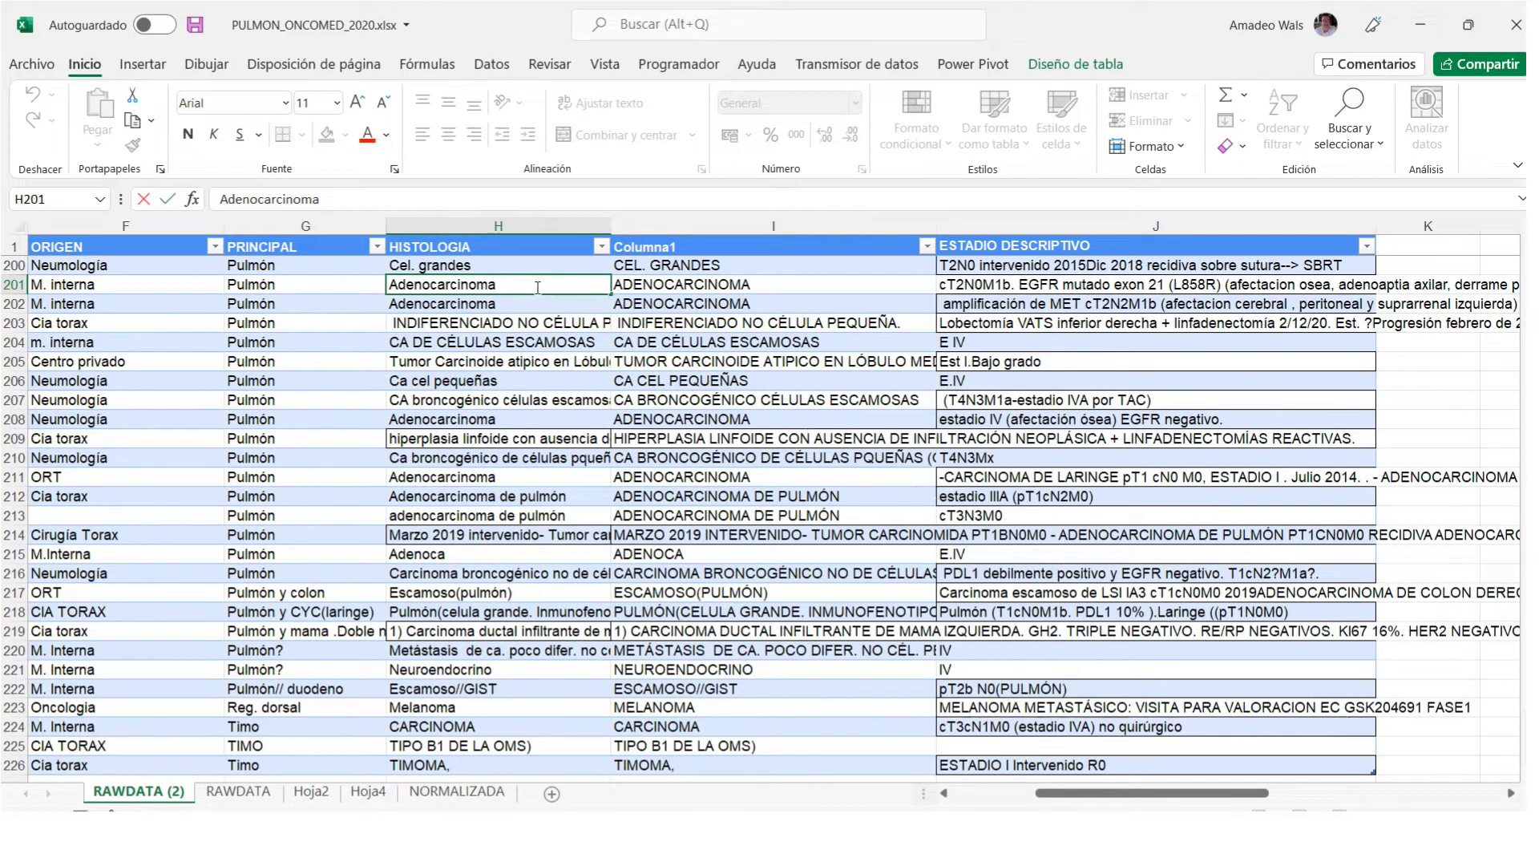
{"action": "type", "text": "S"}
{"action": "left_click", "coordinate": [697, 291]}
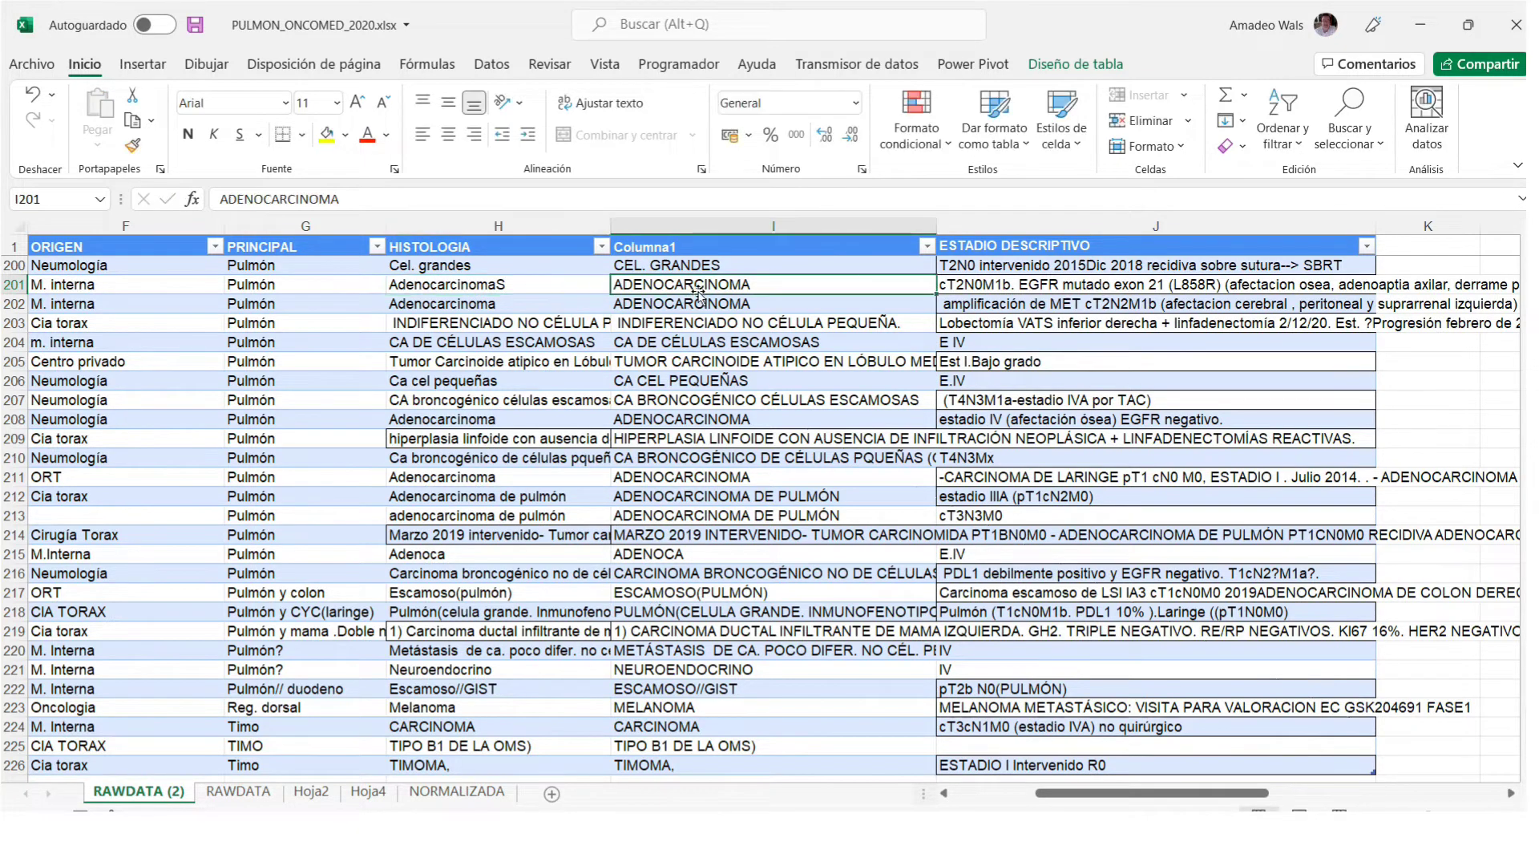
{"action": "left_click", "coordinate": [563, 289]}
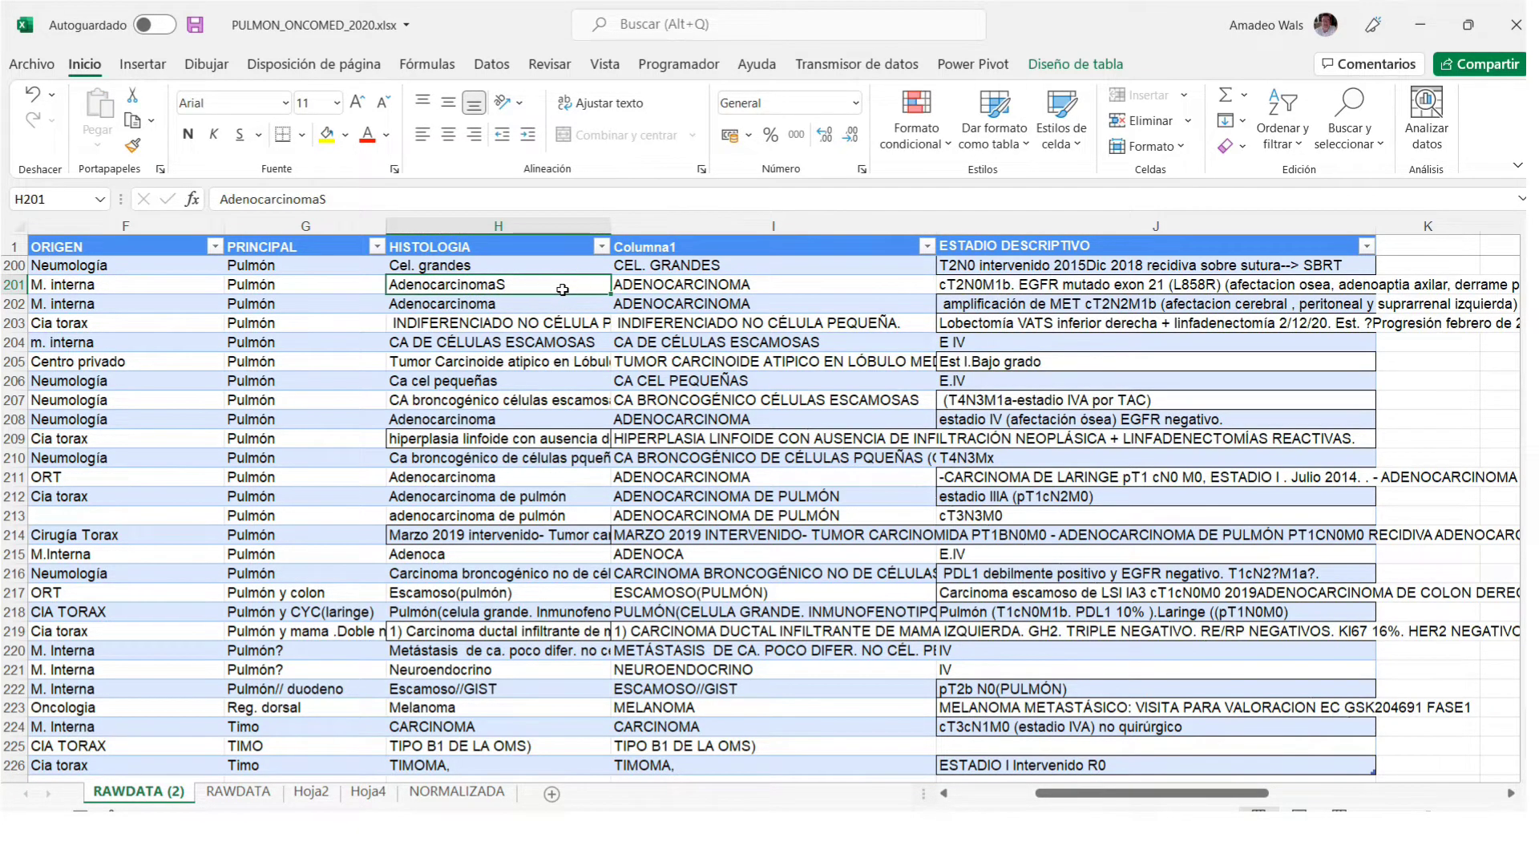
{"action": "double_click", "coordinate": [551, 288]}
{"action": "key", "text": "BackSpace"}
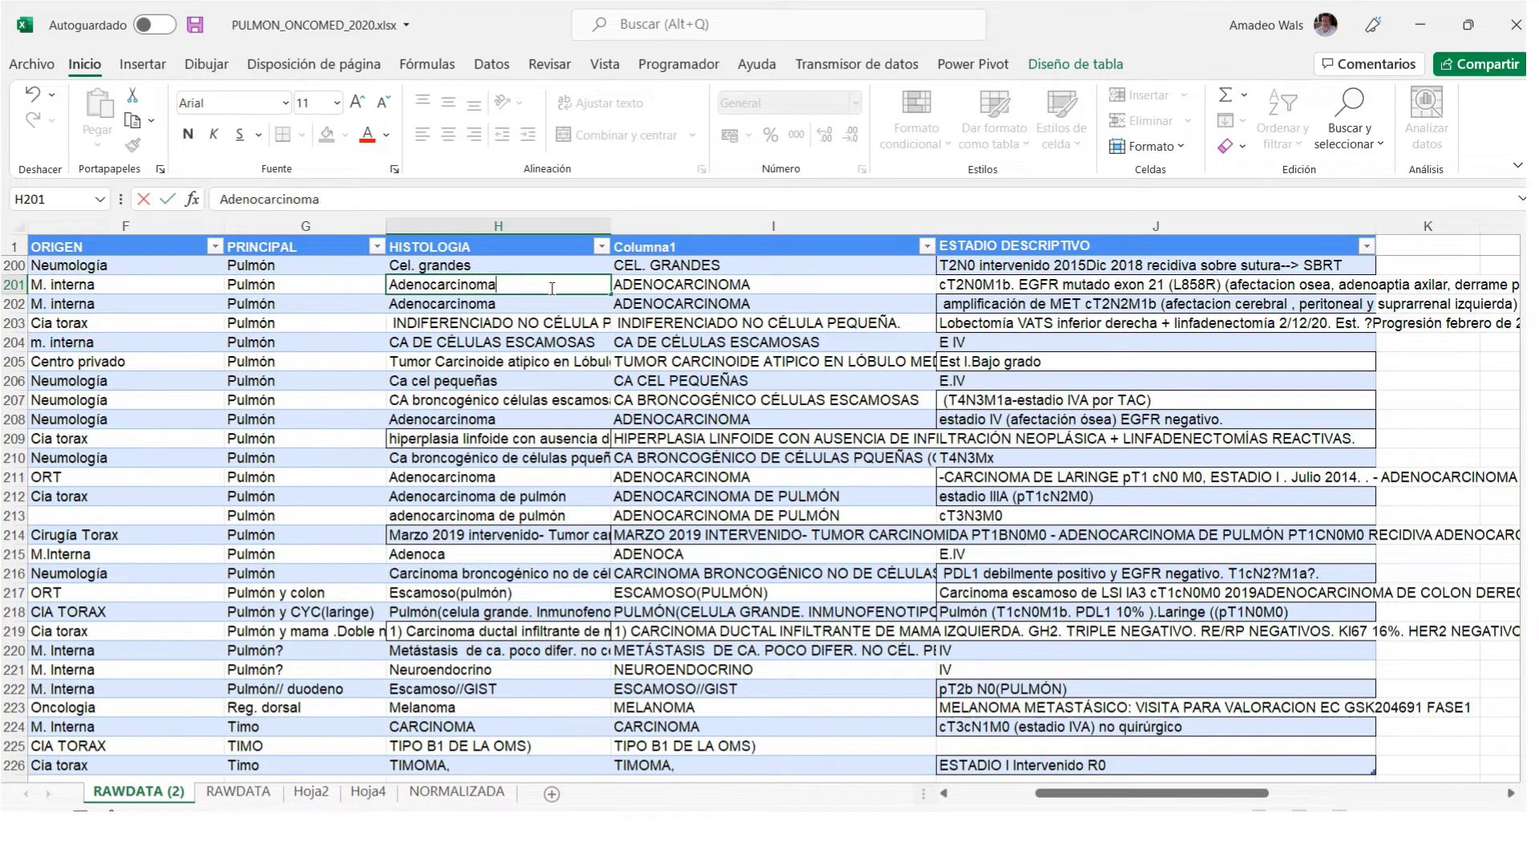
Examine the distinct values offered by the Columna1 filter and compare the uppercase texts with HISTOLOGIA across the rows.
{"action": "left_click", "coordinate": [772, 322]}
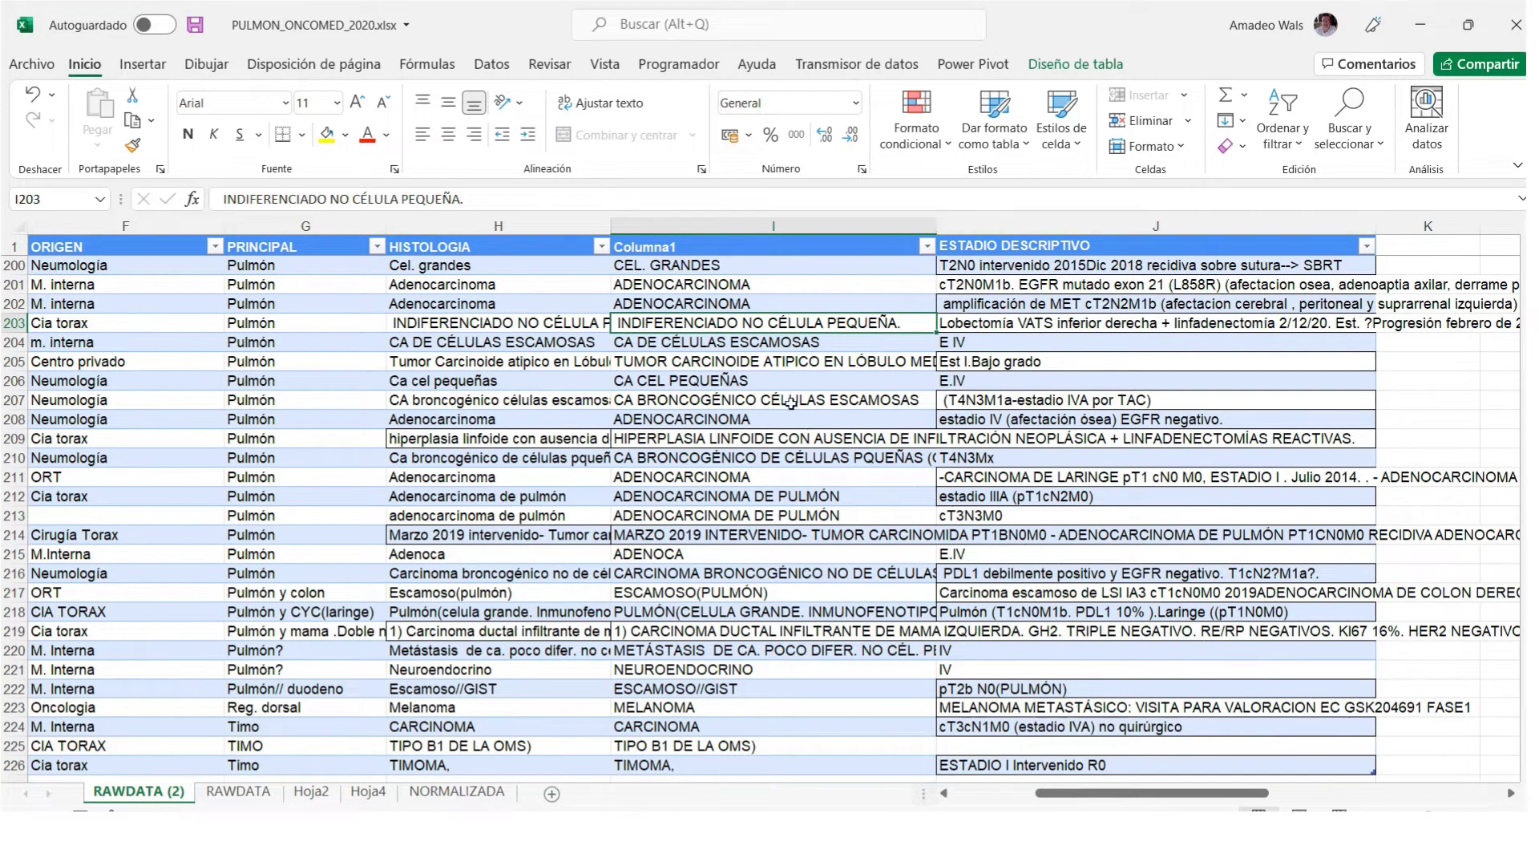
{"action": "left_click", "coordinate": [928, 247]}
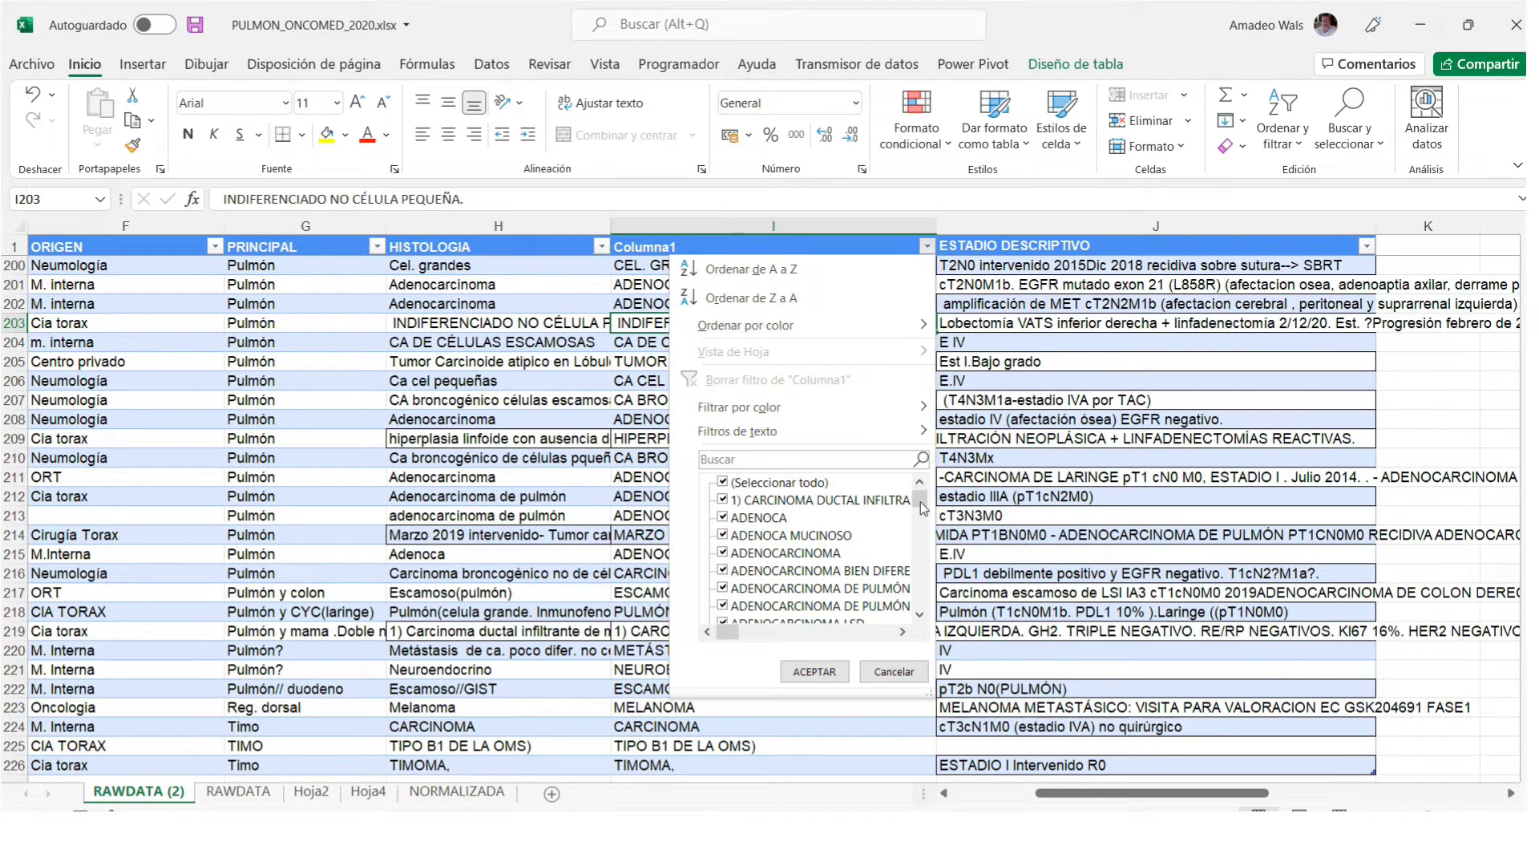
{"action": "left_click_drag", "start_coordinate": [923, 508], "coordinate": [921, 539]}
{"action": "left_click", "coordinate": [892, 669]}
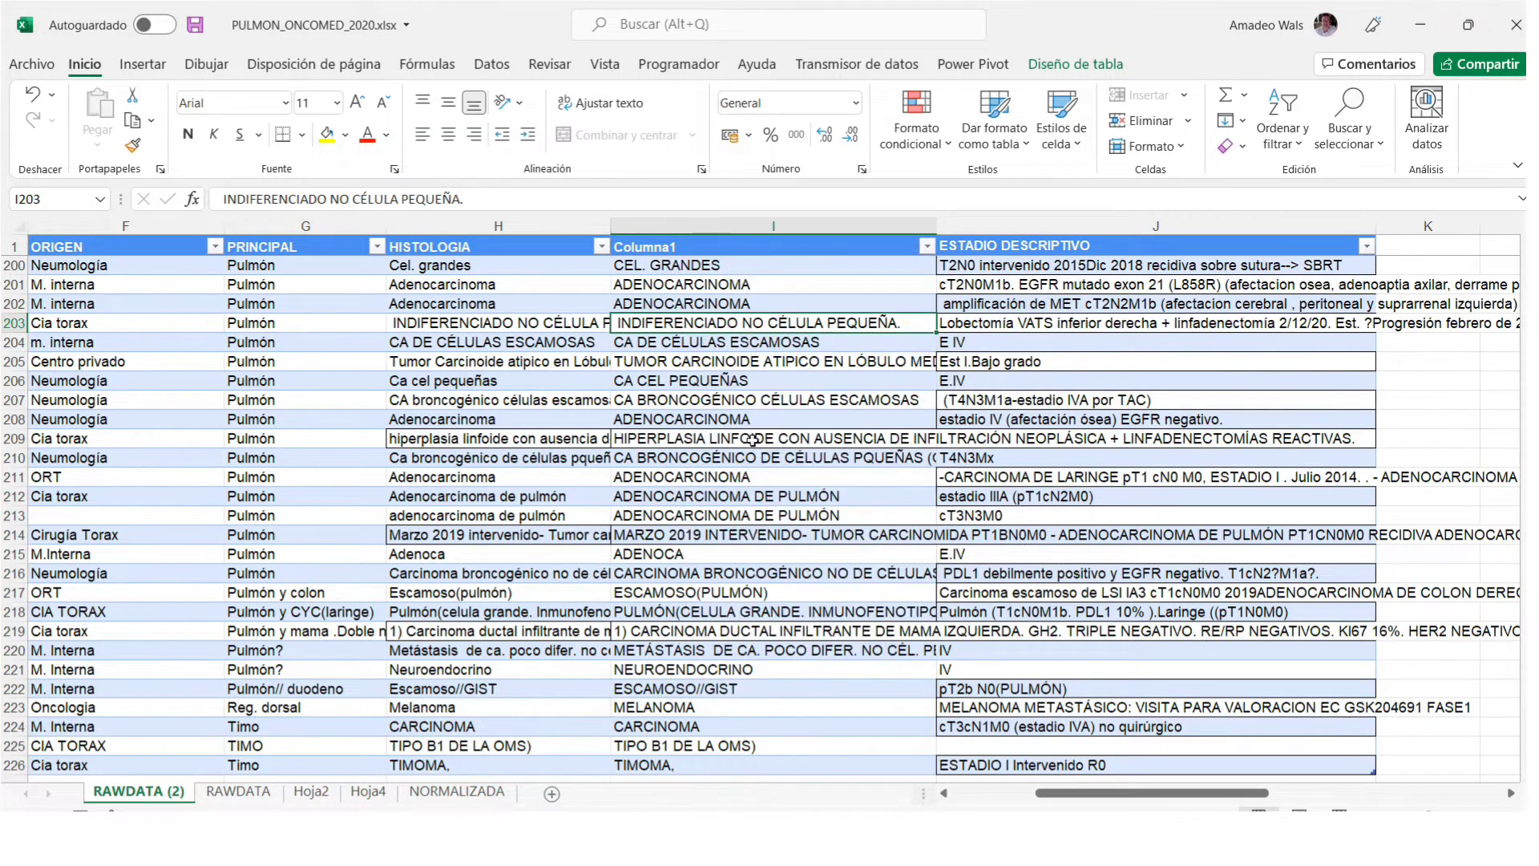
{"action": "scroll", "coordinate": [752, 440], "scroll_direction": "down", "scroll_amount": 9}
{"action": "scroll", "coordinate": [752, 440], "scroll_direction": "up", "scroll_amount": 3}
{"action": "scroll", "coordinate": [751, 440], "scroll_direction": "up", "scroll_amount": 20}
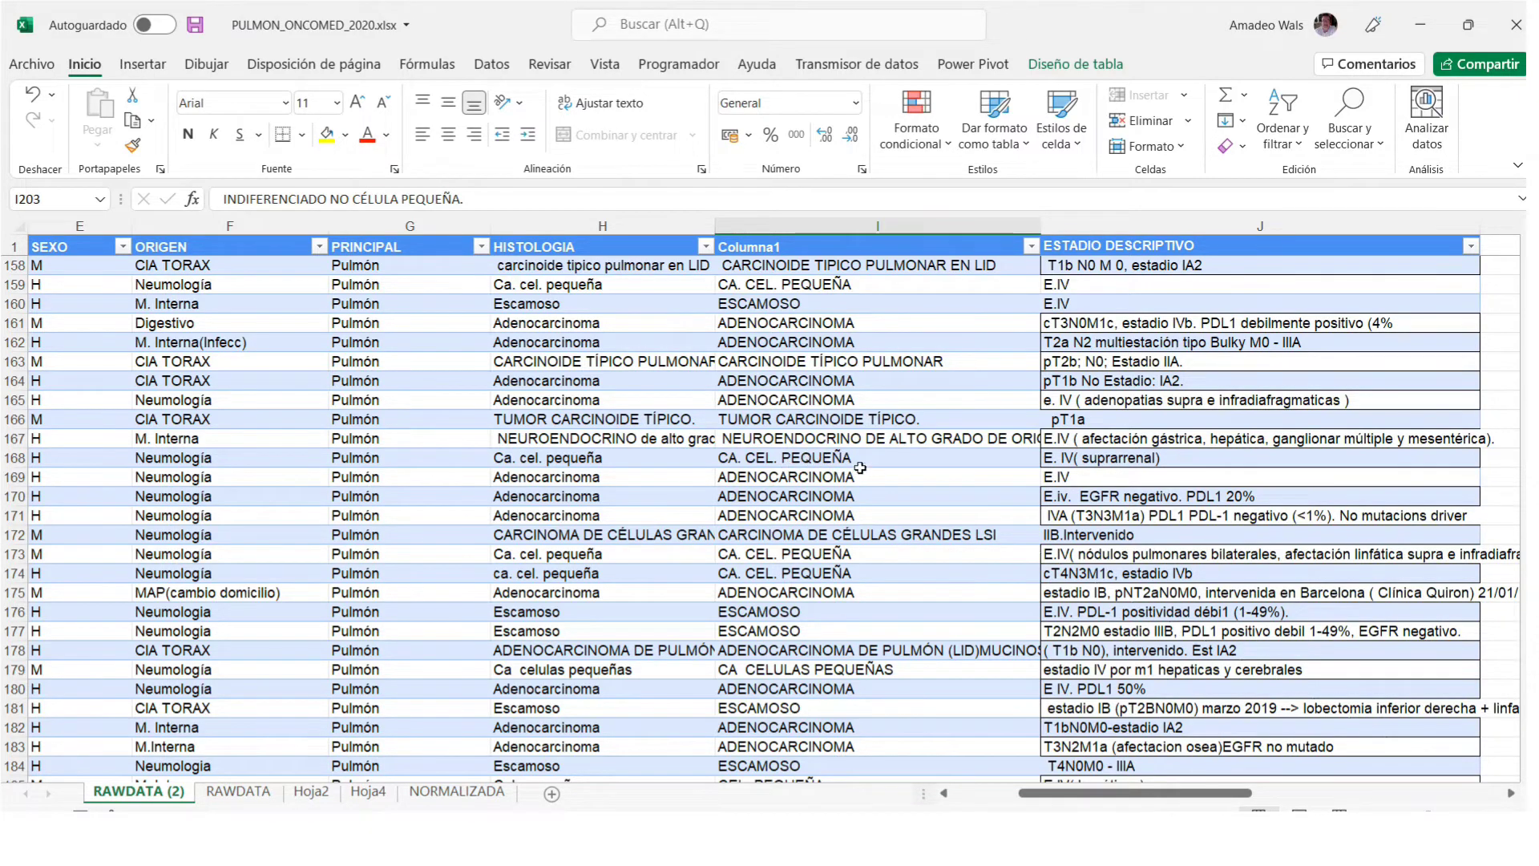
{"action": "scroll", "coordinate": [829, 486], "scroll_direction": "left", "scroll_amount": 3}
{"action": "scroll", "coordinate": [832, 488], "scroll_direction": "down", "scroll_amount": 1}
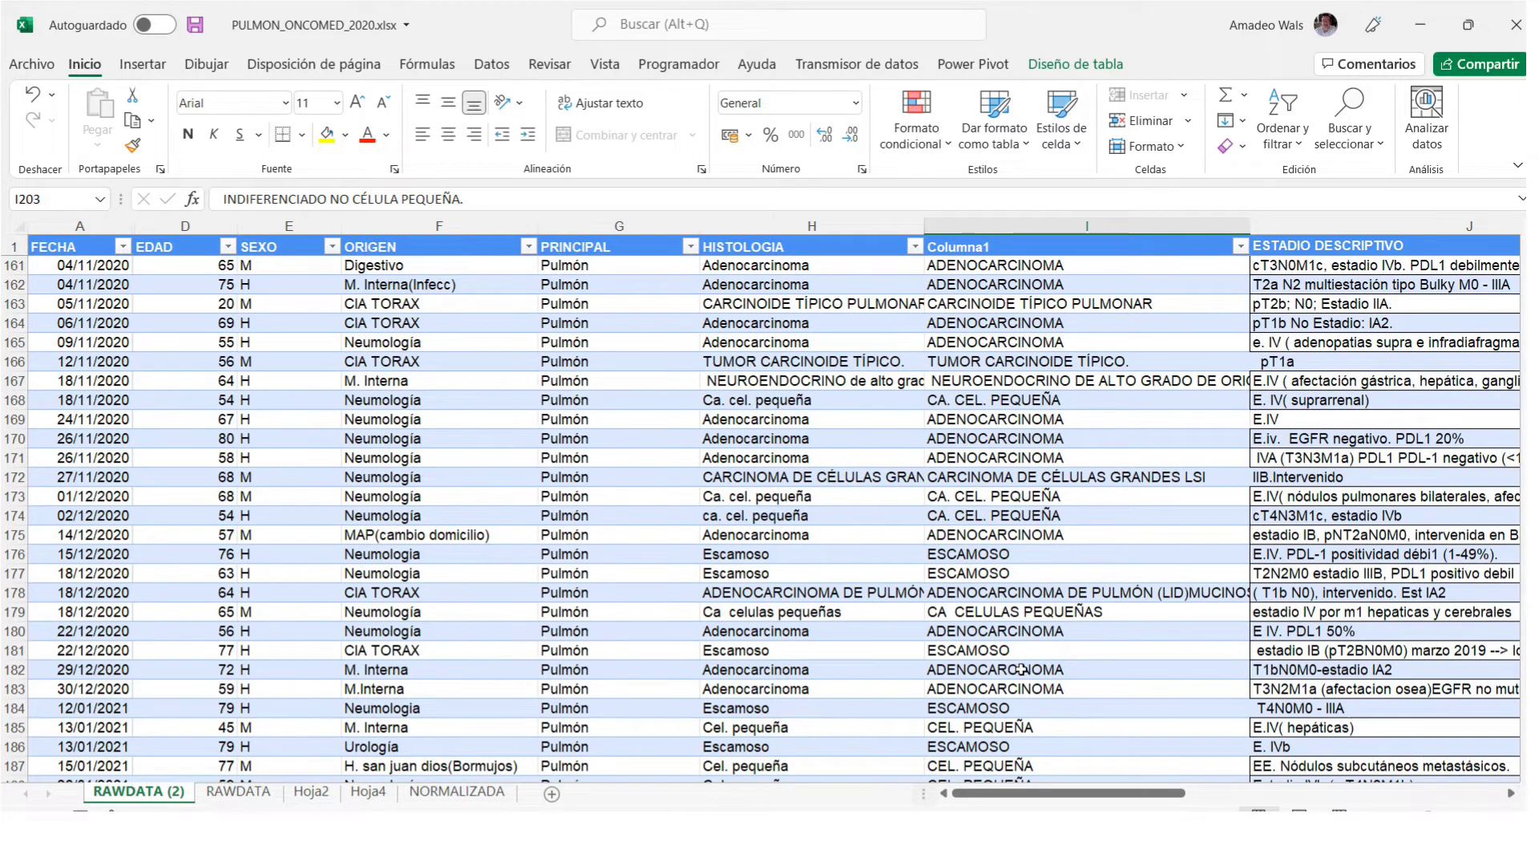
Insert a new empty table column between Columna1 and ESTADIO DESCRIPTIVO.
{"action": "left_click_drag", "start_coordinate": [1078, 794], "coordinate": [1182, 801]}
{"action": "left_click", "coordinate": [757, 225]}
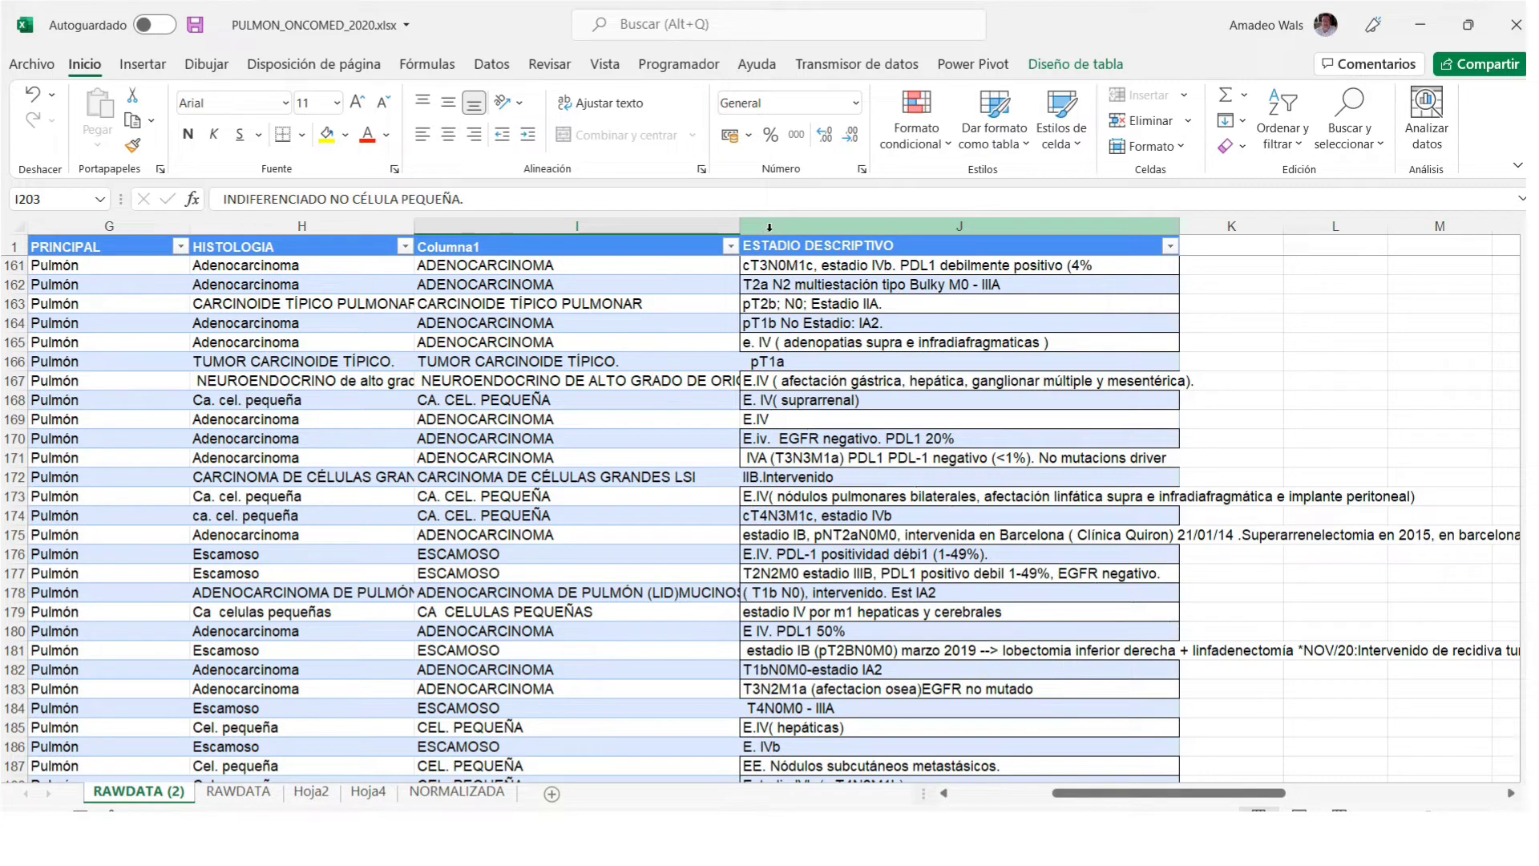
{"action": "left_click", "coordinate": [769, 227]}
{"action": "right_click", "coordinate": [773, 230]}
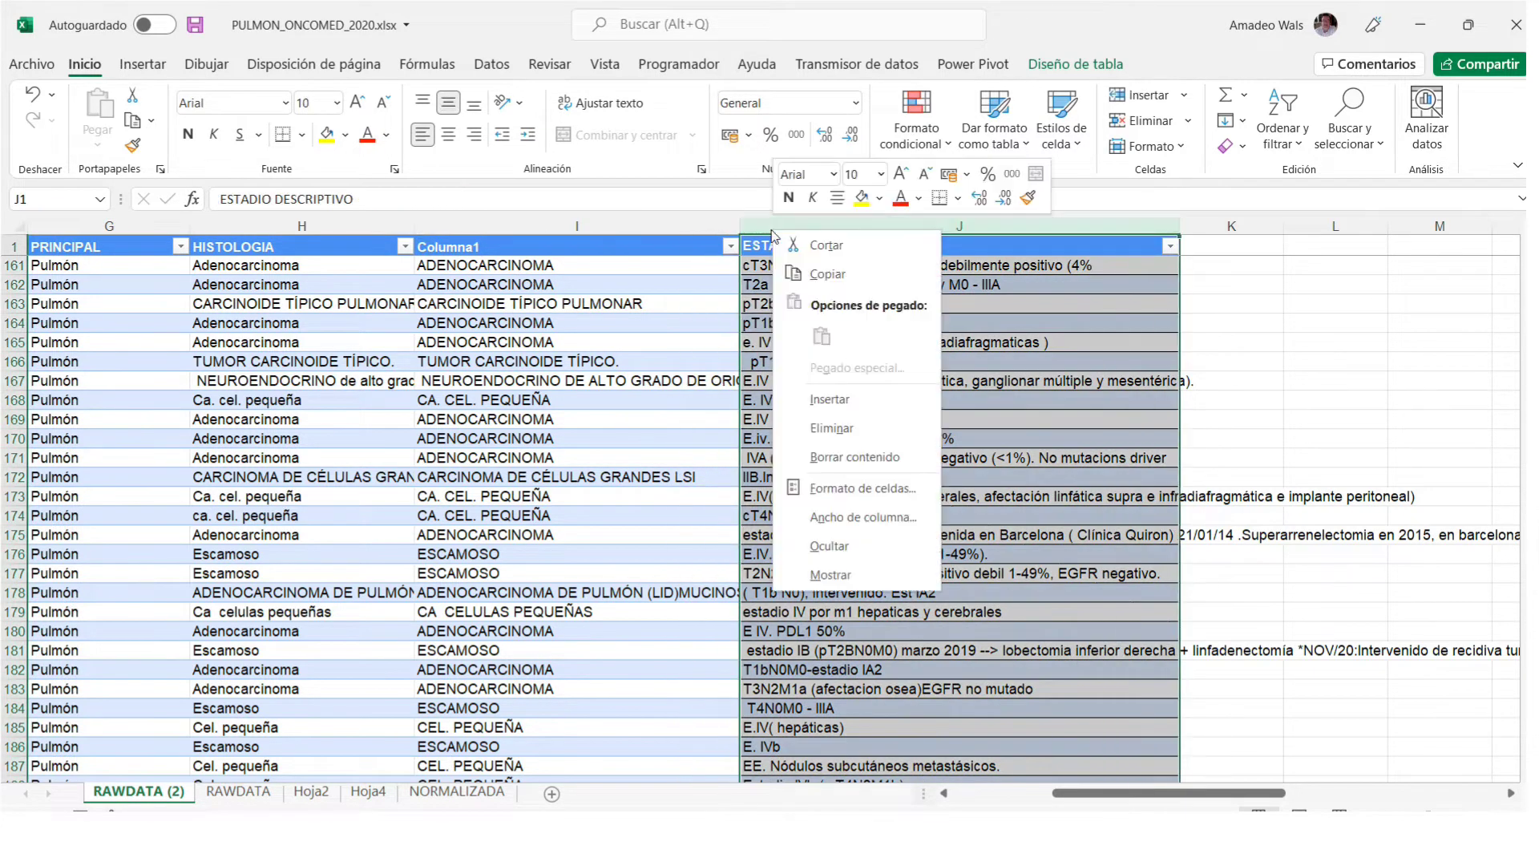
{"action": "left_click", "coordinate": [831, 399]}
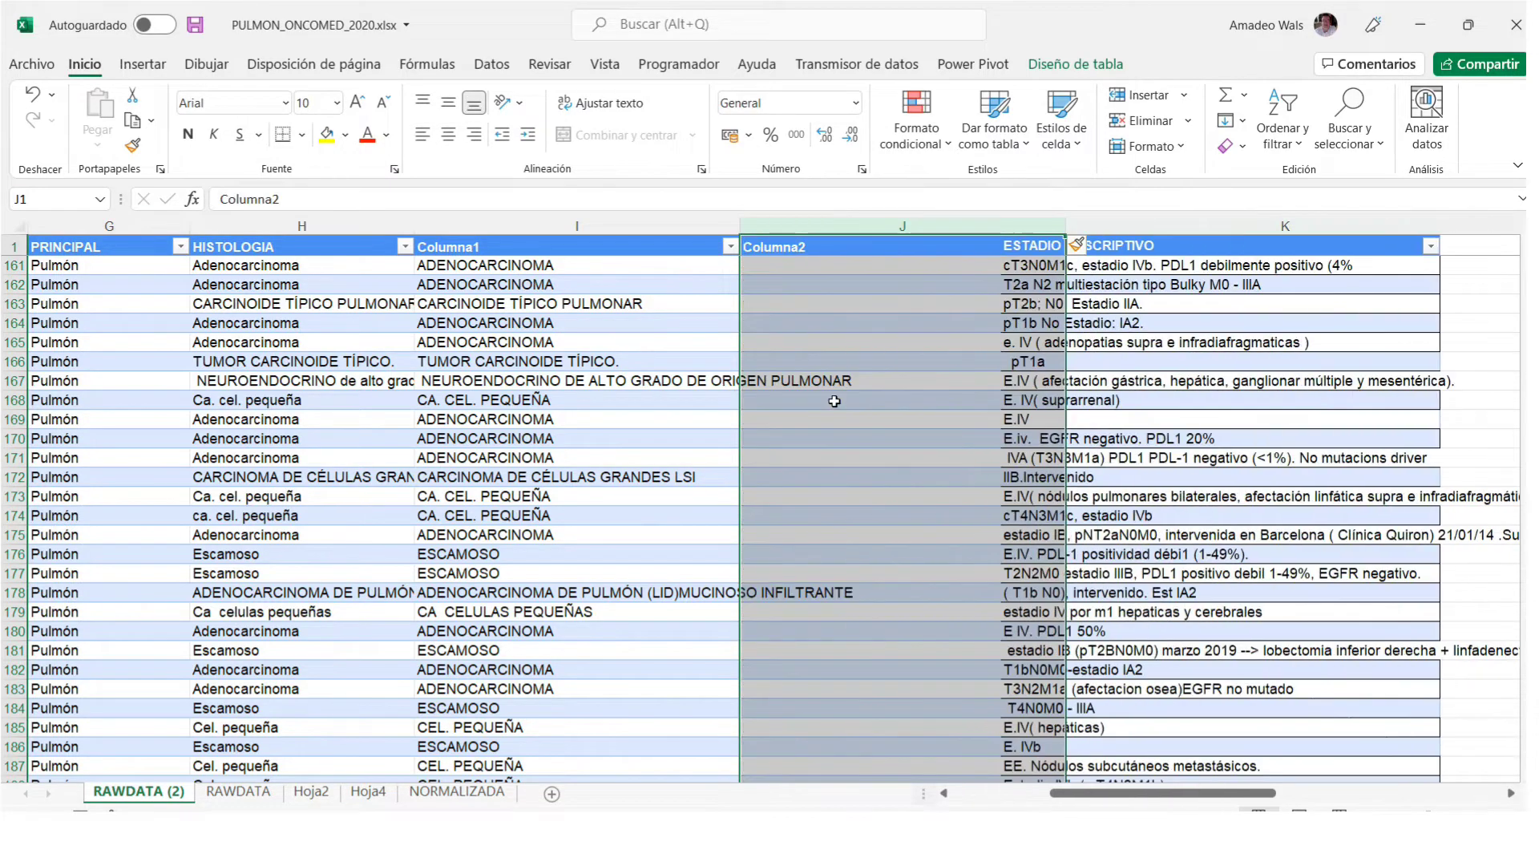
{"action": "left_click", "coordinate": [832, 400]}
Wrap the text in the whole Columna1 column so long histology entries stay inside their cells.
{"action": "left_click", "coordinate": [678, 226]}
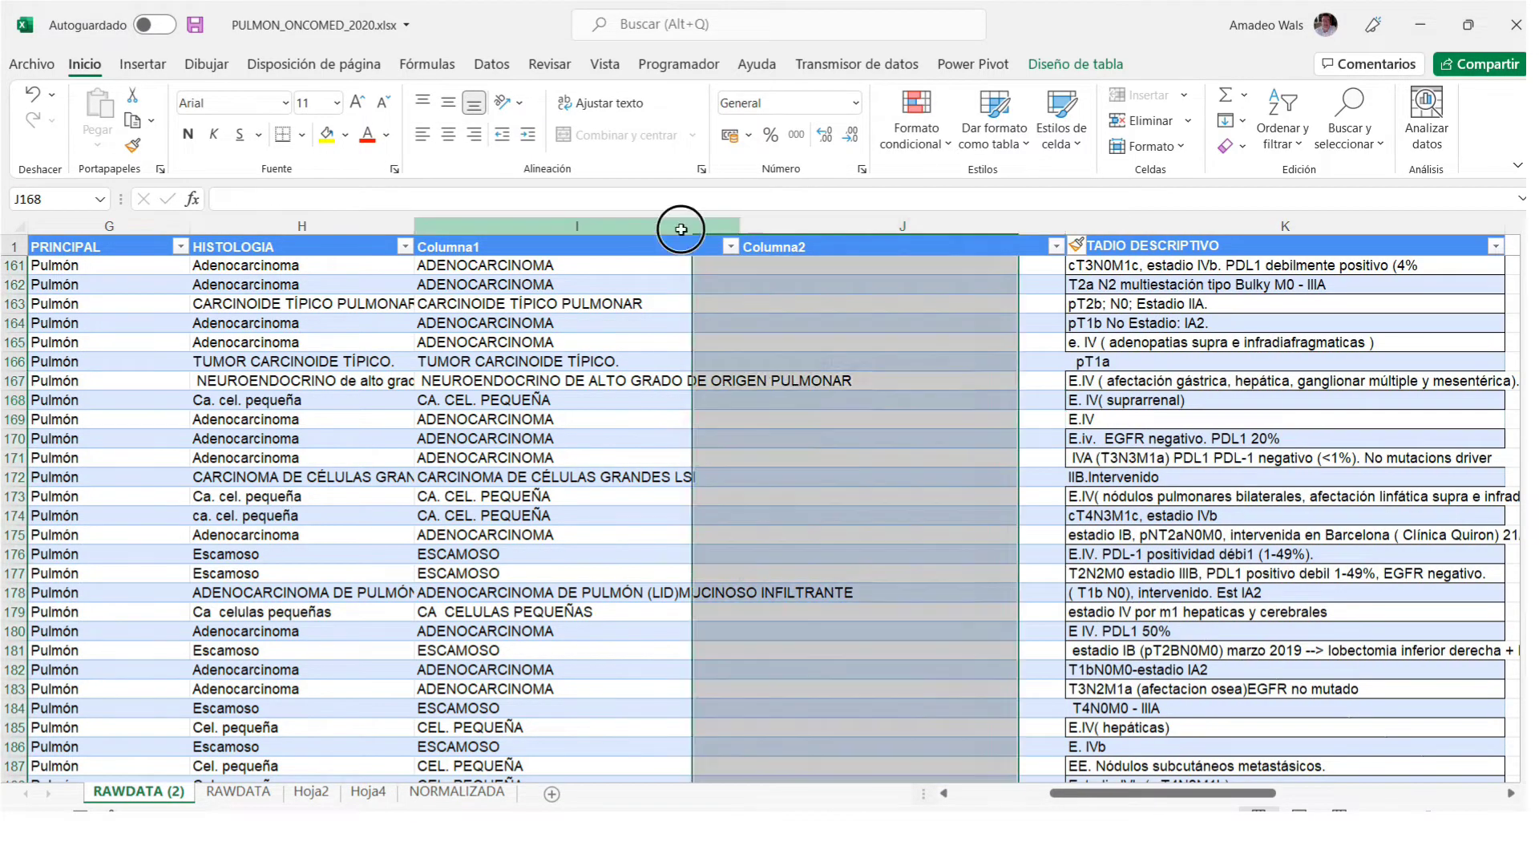
{"action": "left_click", "coordinate": [605, 102]}
{"action": "left_click", "coordinate": [791, 245]}
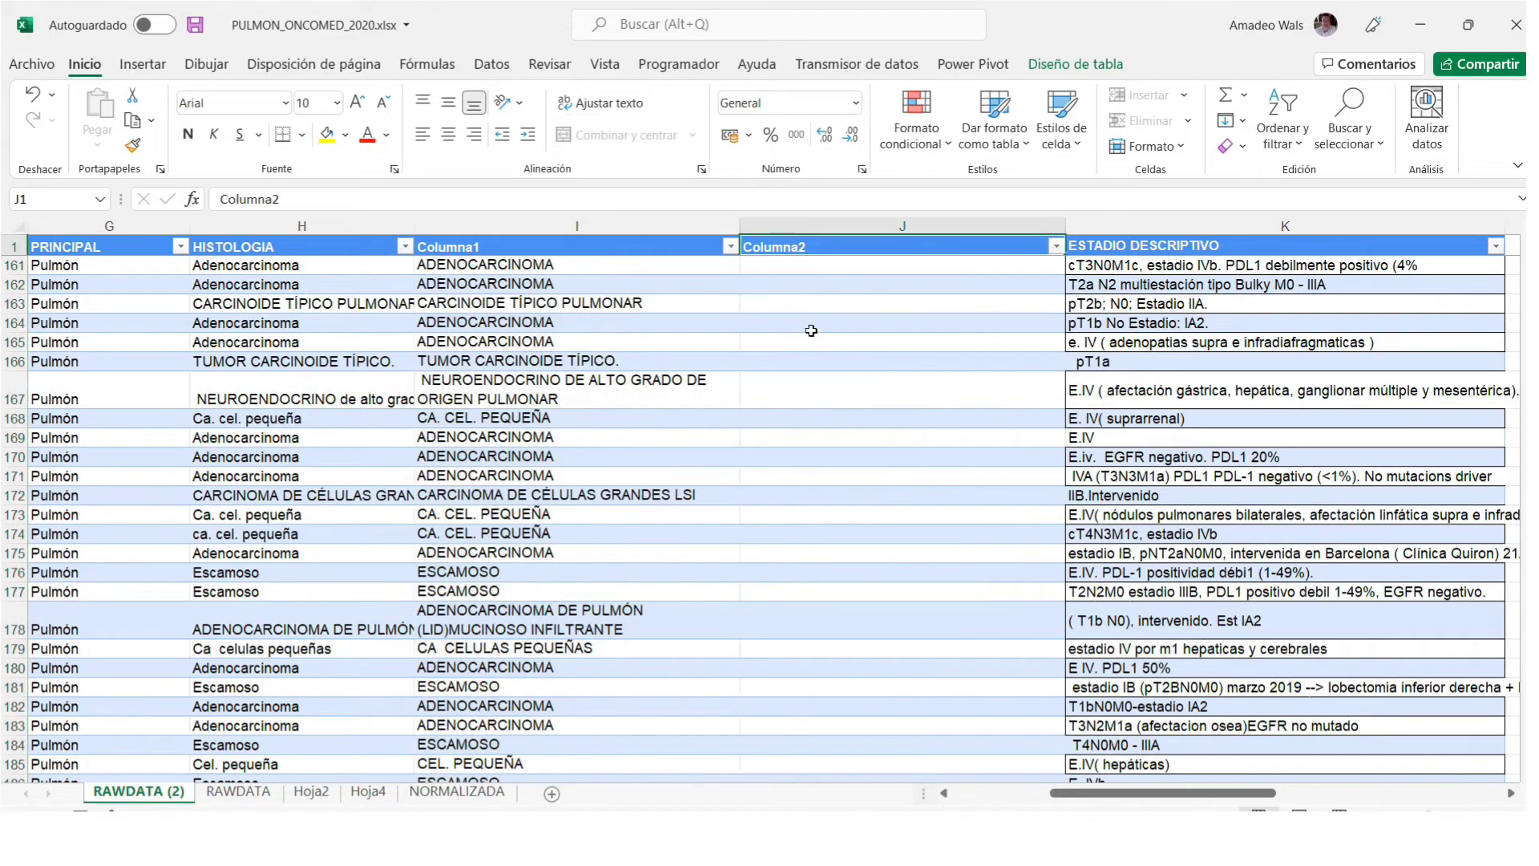
Start an ENCONTRAR formula in J2, the first data cell of Columna2, and open its function arguments.
{"action": "scroll", "coordinate": [814, 336], "scroll_direction": "up", "scroll_amount": 20}
{"action": "scroll", "coordinate": [815, 336], "scroll_direction": "up", "scroll_amount": 20}
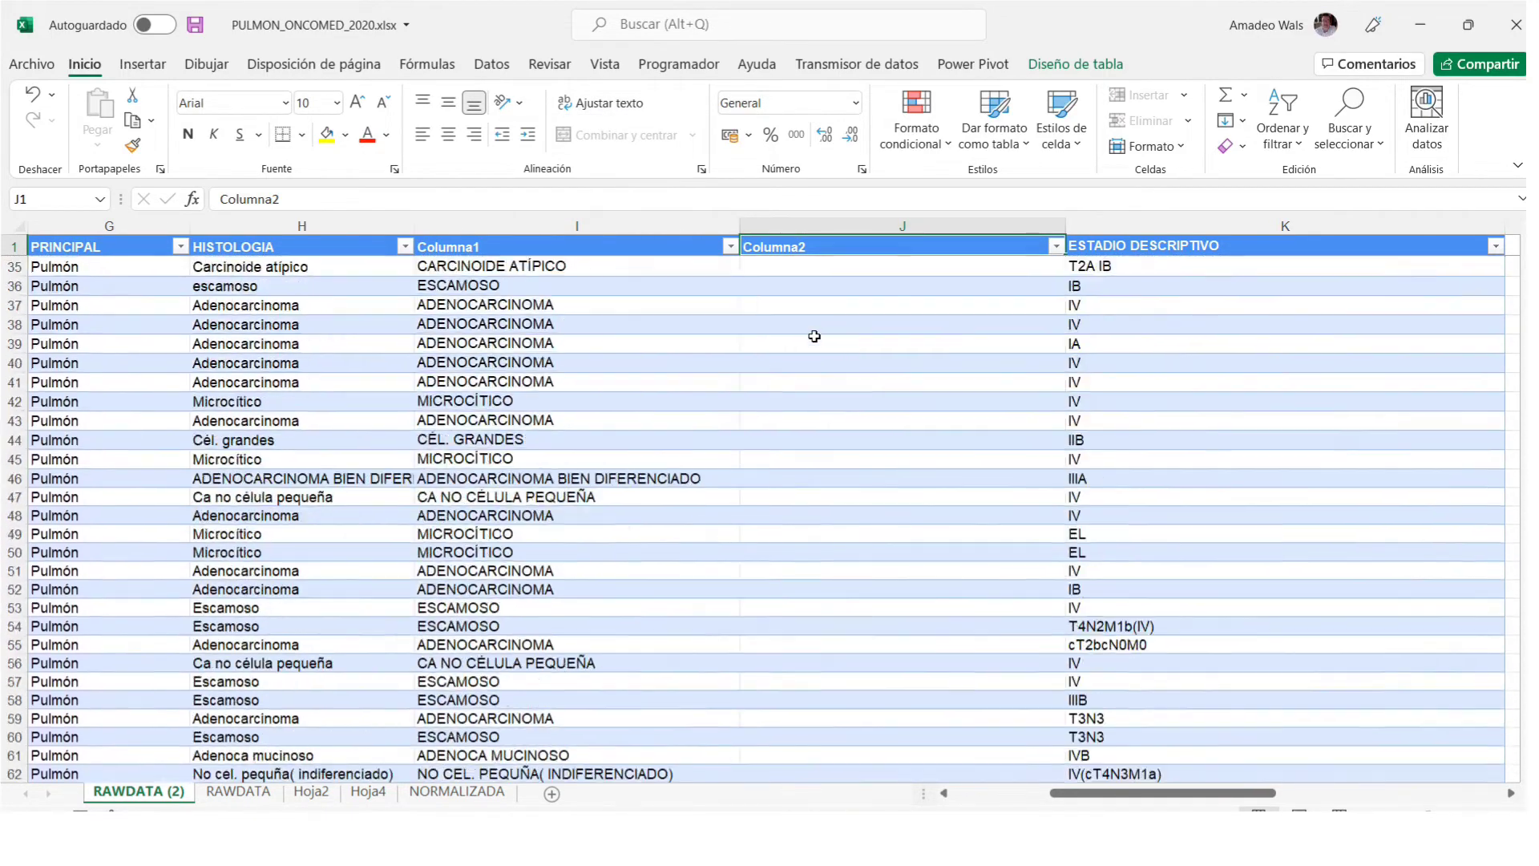
{"action": "left_click", "coordinate": [772, 266]}
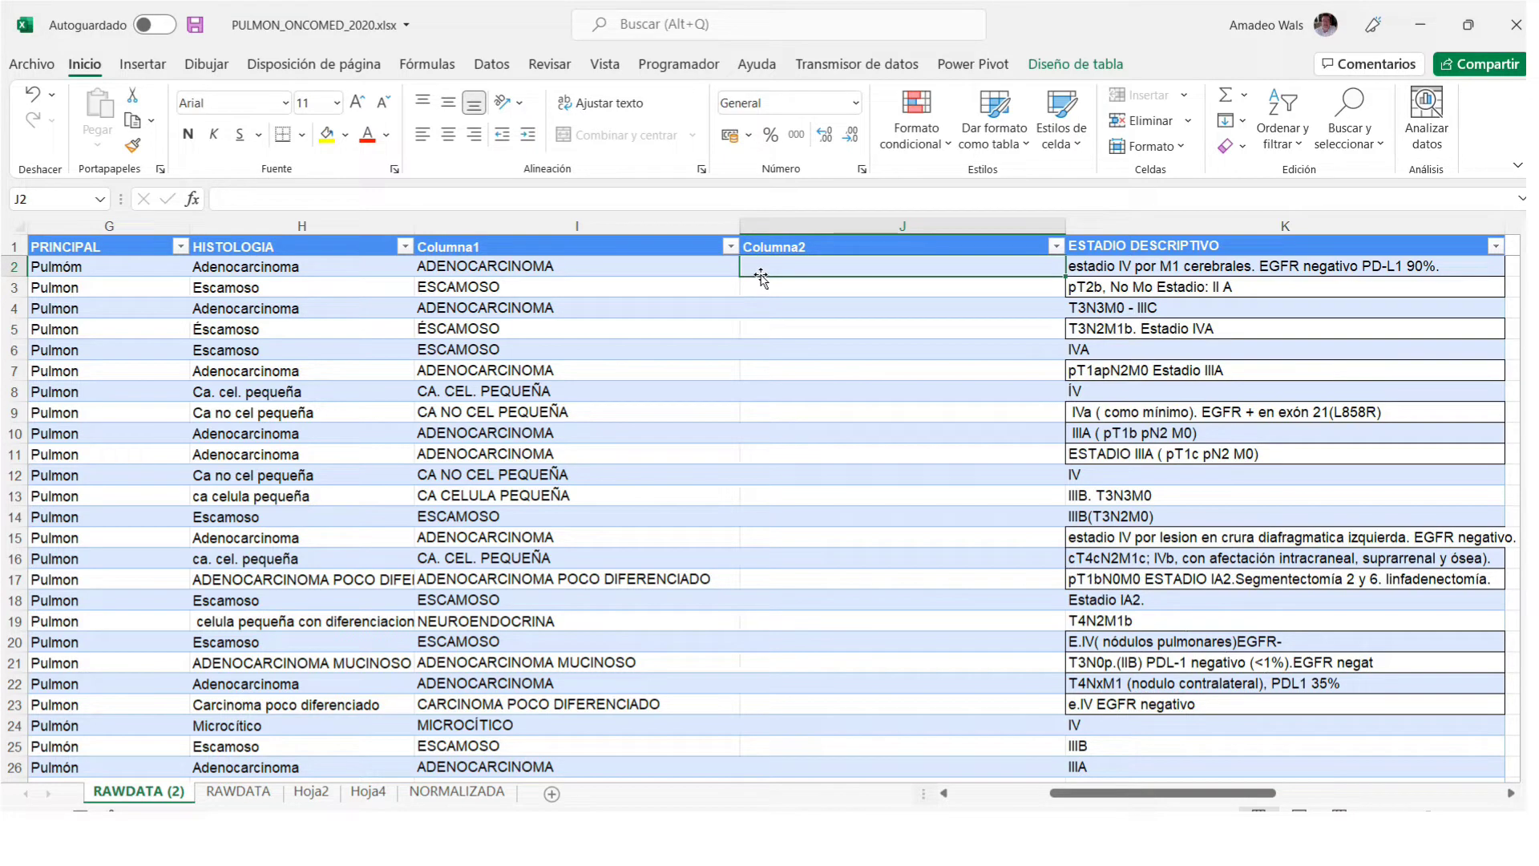
{"action": "type", "text": "="}
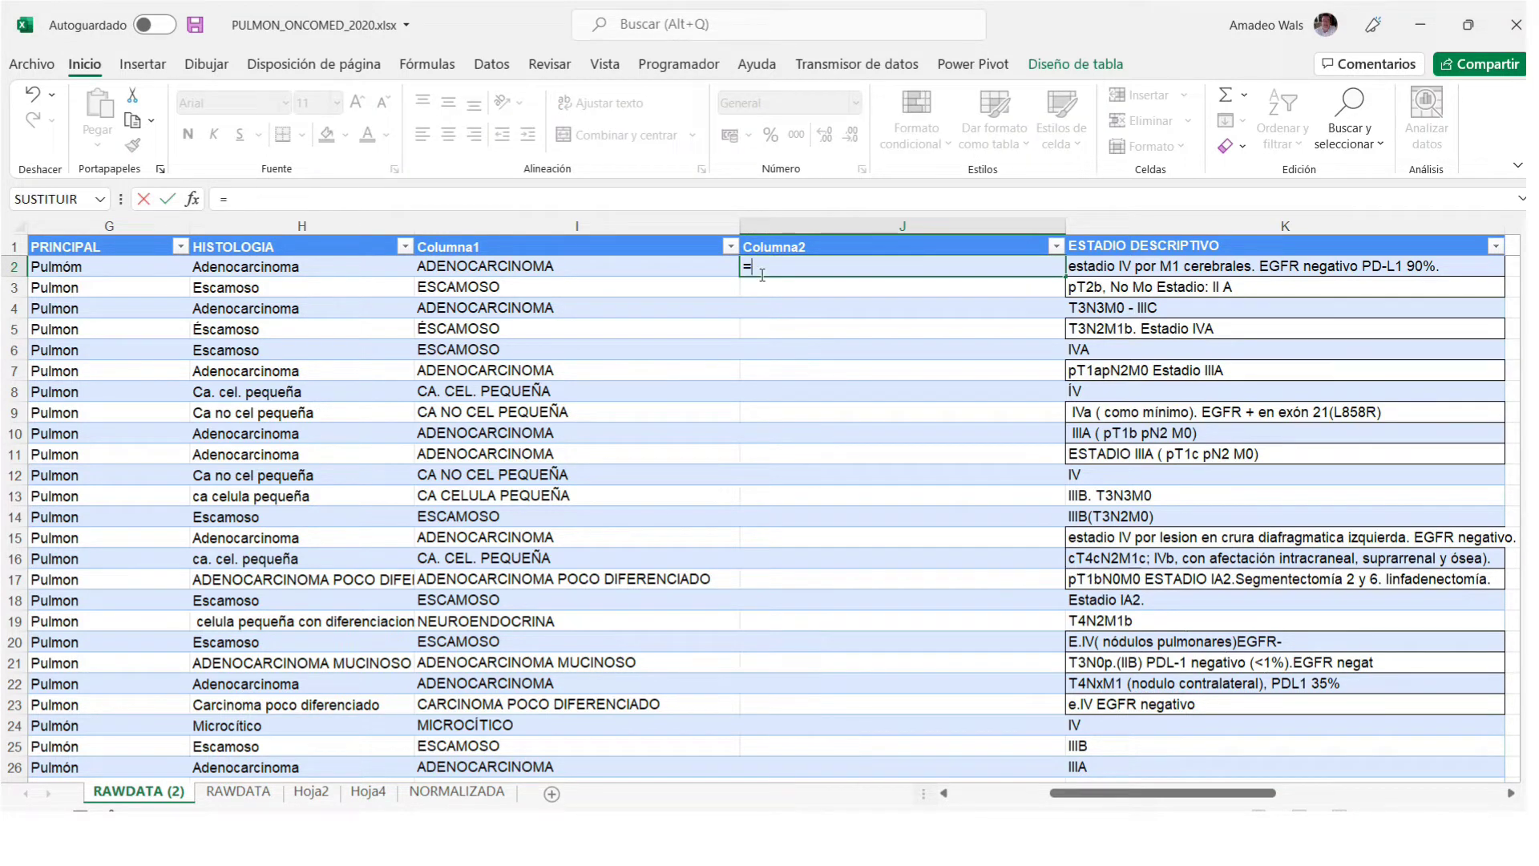
{"action": "type", "text": "ENCONTR"}
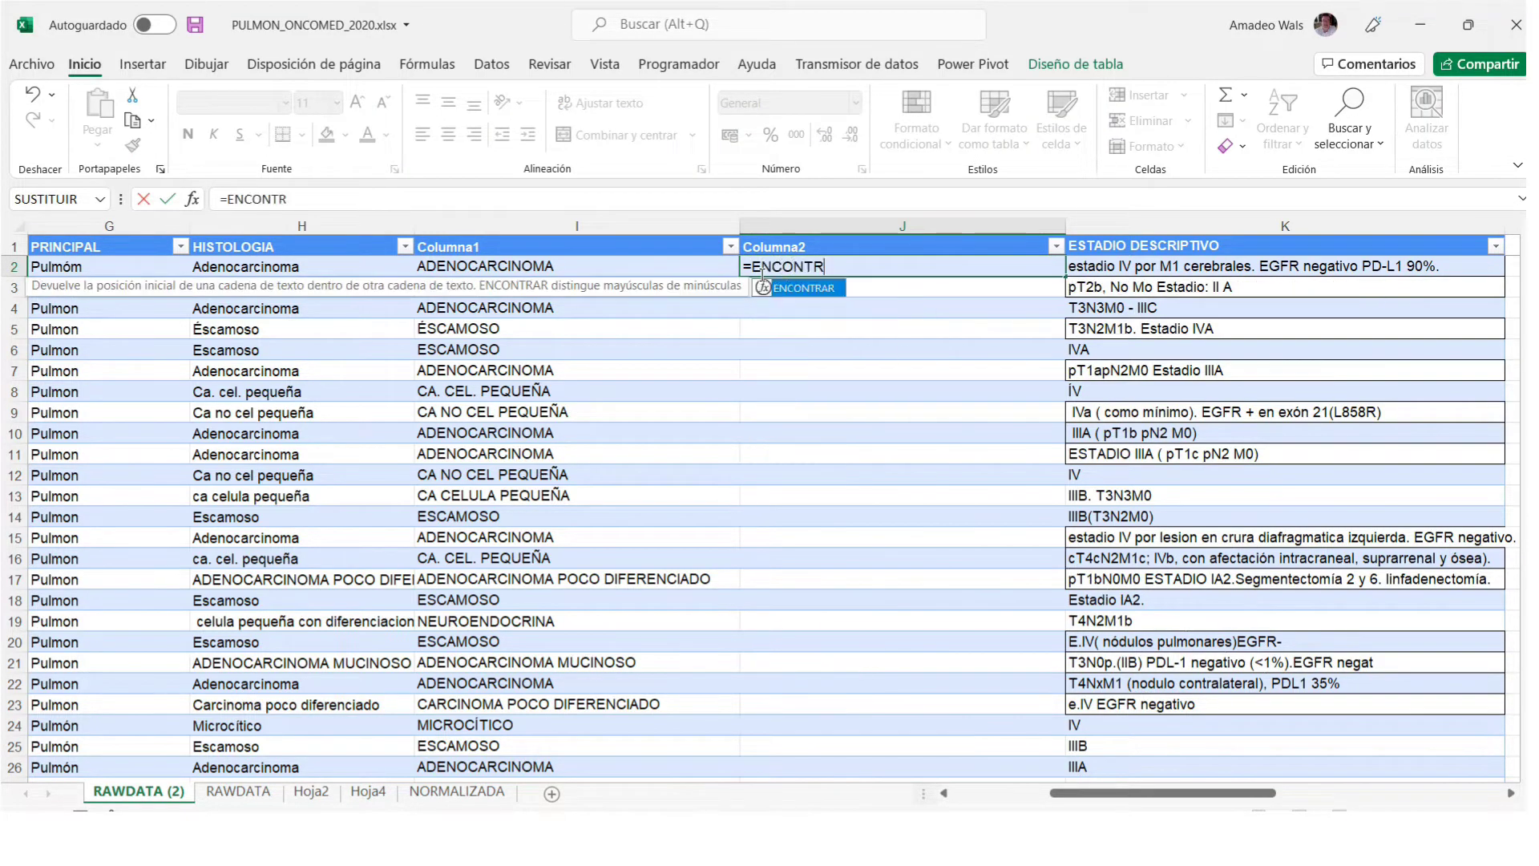
{"action": "double_click", "coordinate": [764, 288]}
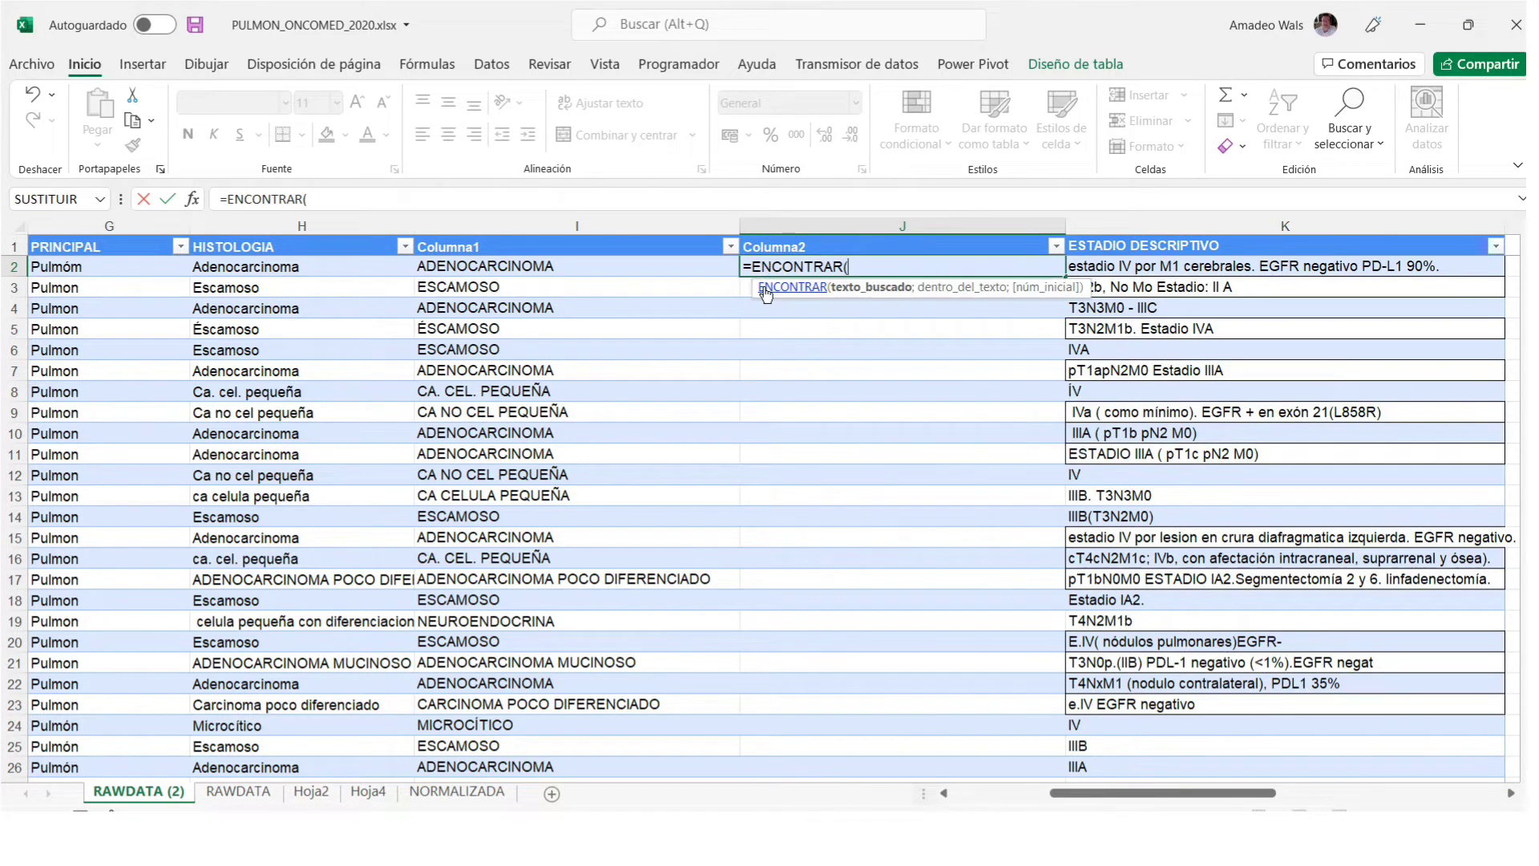
{"action": "left_click", "coordinate": [194, 199]}
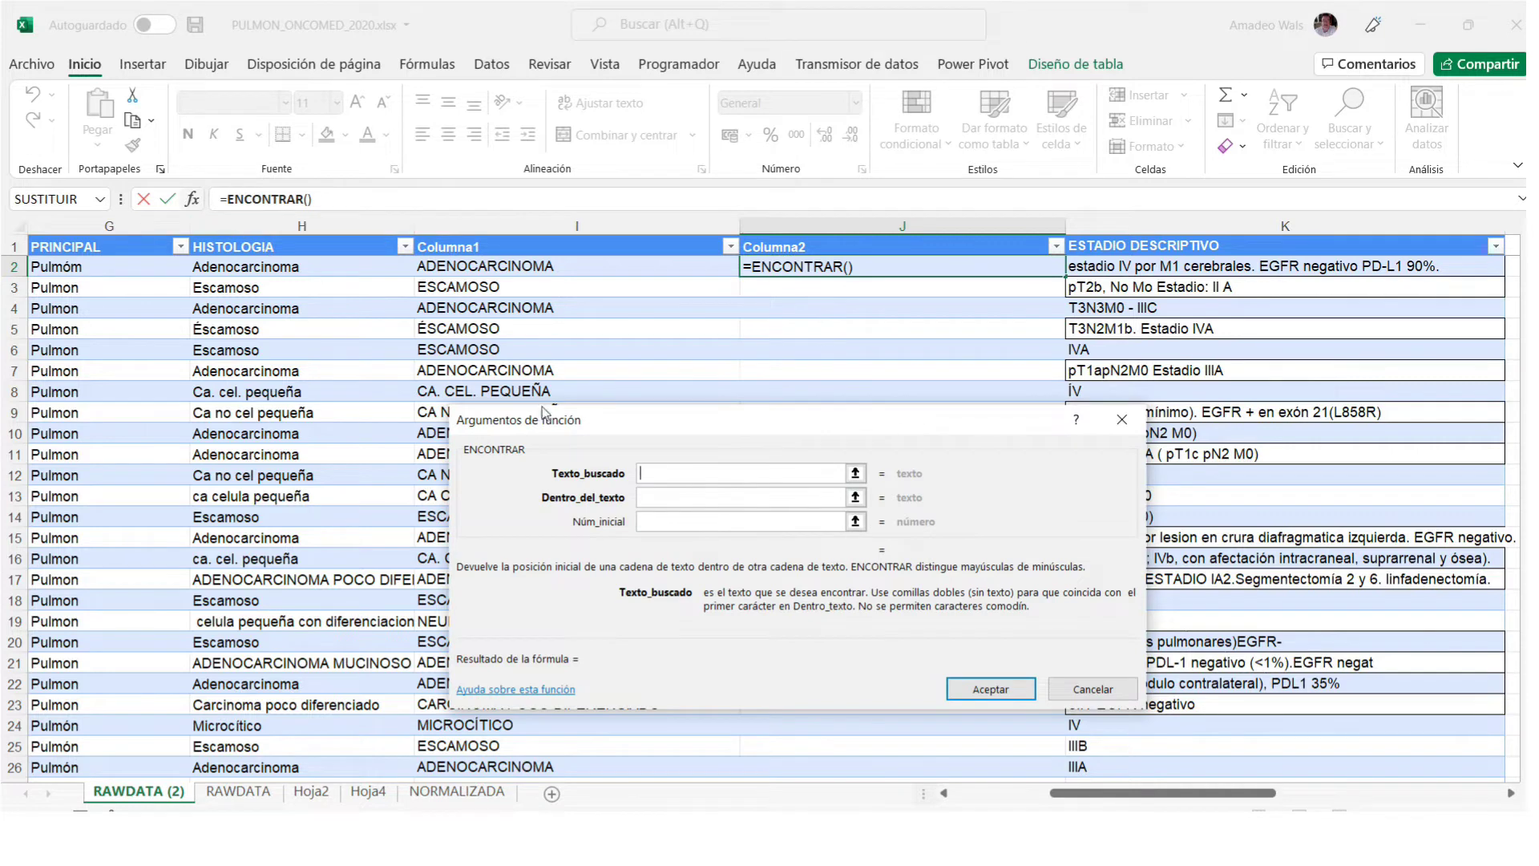
{"action": "left_click_drag", "start_coordinate": [625, 421], "coordinate": [578, 409]}
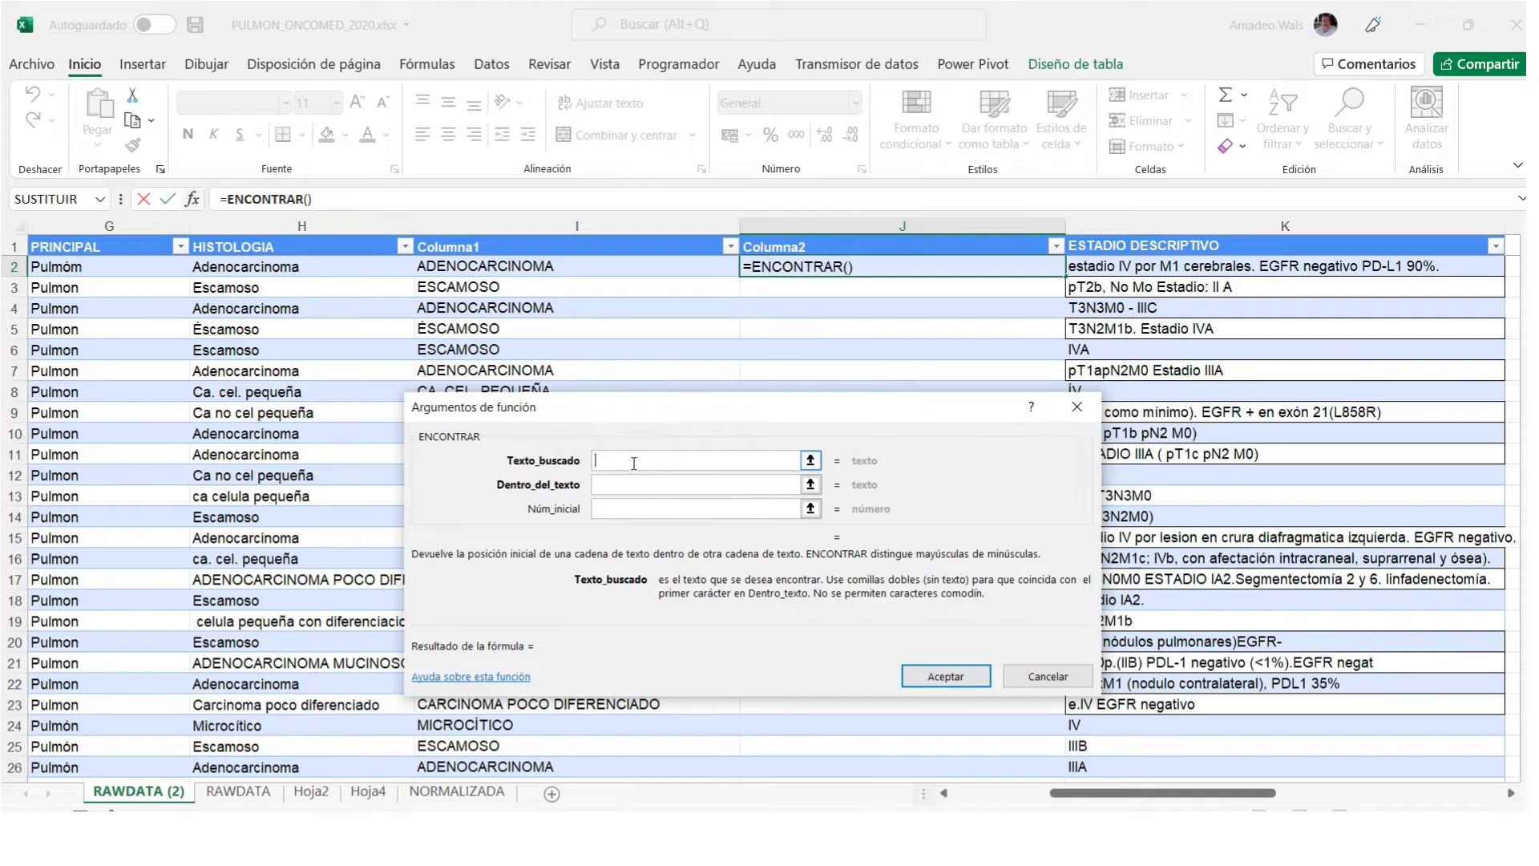
Set ENCONTRAR to find "PEQUEÑA" within column I with no start number, and accept the suggested formula =ENCONTRAR("PEQUEÑA";@I:I).
{"action": "type", "text": "PEQUEN"}
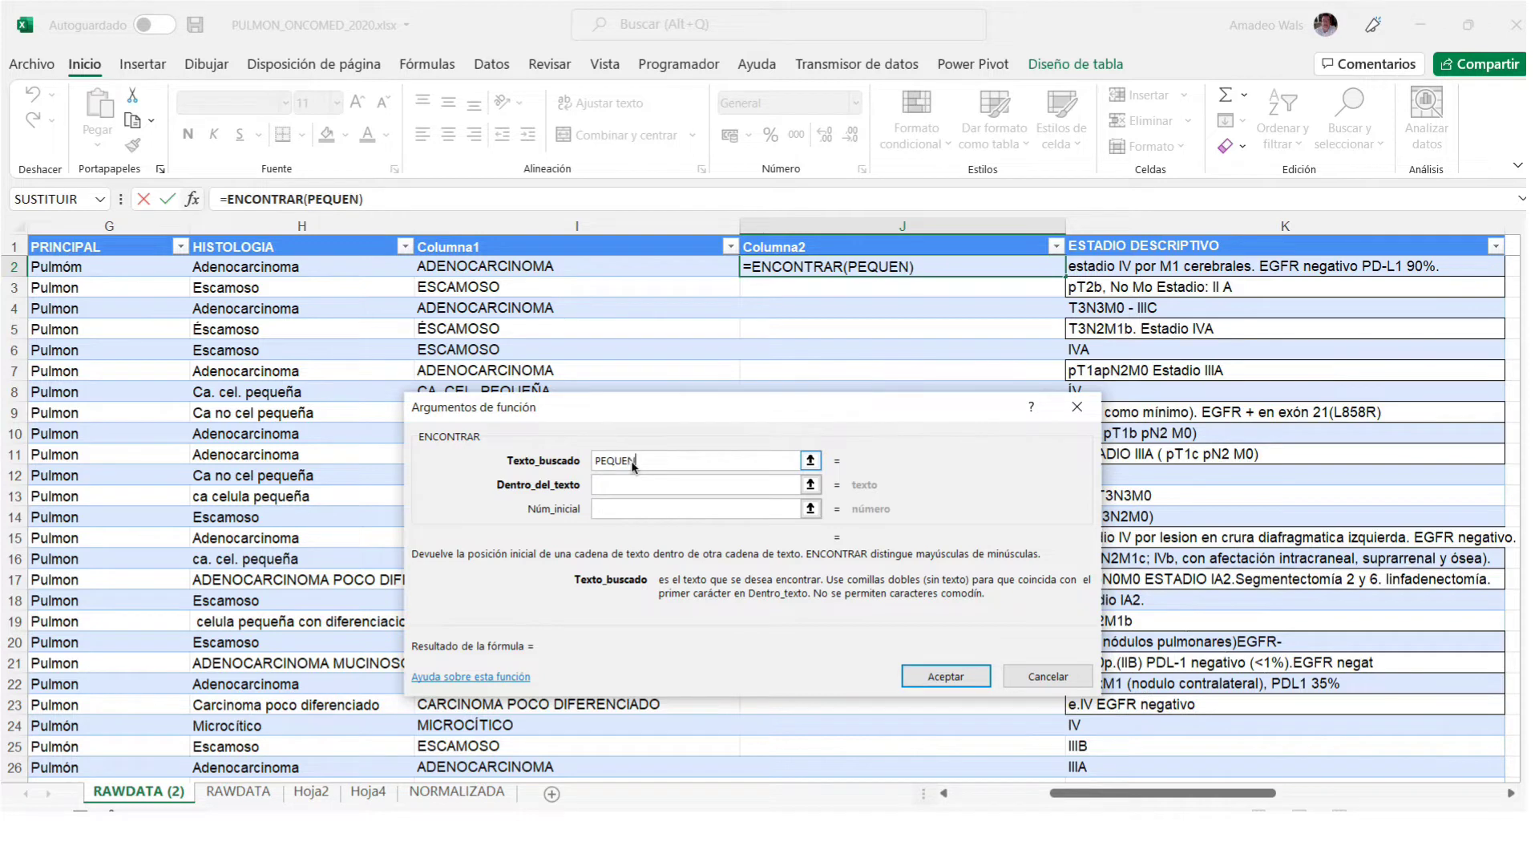
{"action": "key", "text": "BackSpace"}
{"action": "type", "text": "ÑA"}
{"action": "left_click", "coordinate": [653, 481]}
{"action": "left_click", "coordinate": [653, 486]}
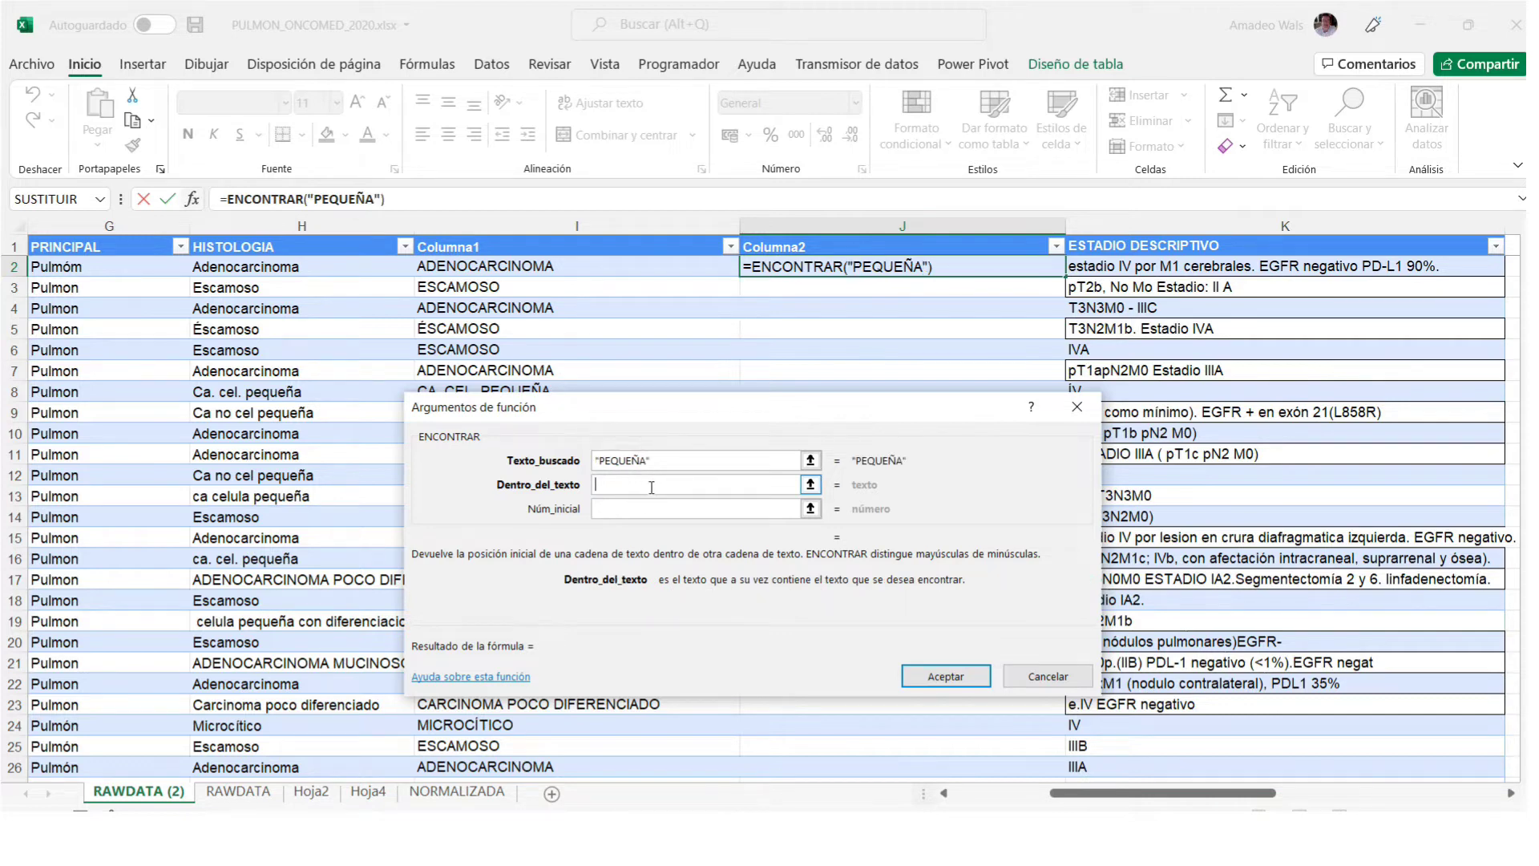
{"action": "left_click", "coordinate": [473, 223]}
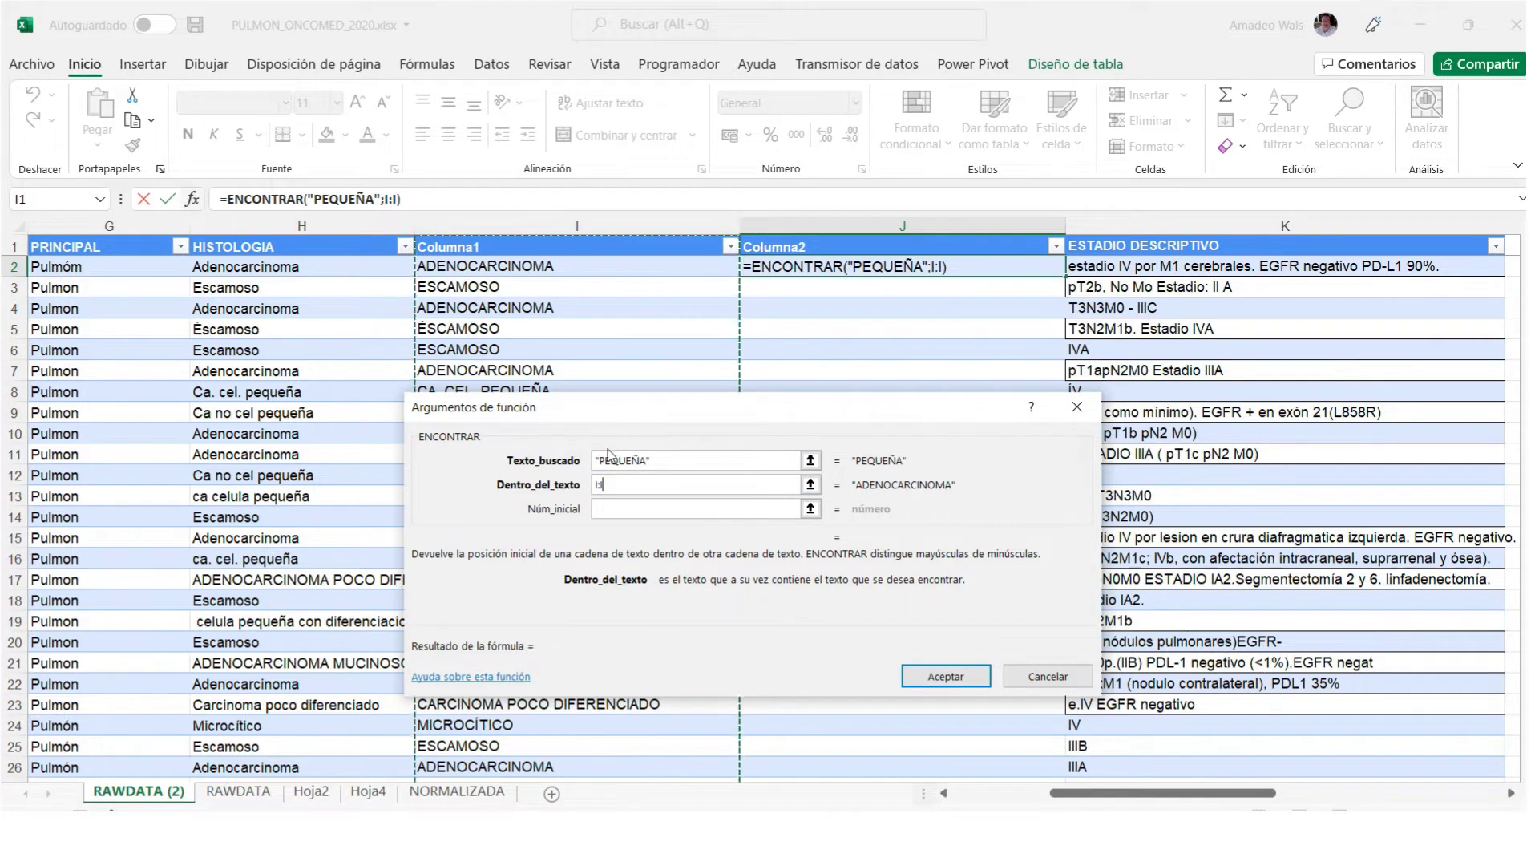
{"action": "left_click", "coordinate": [647, 508]}
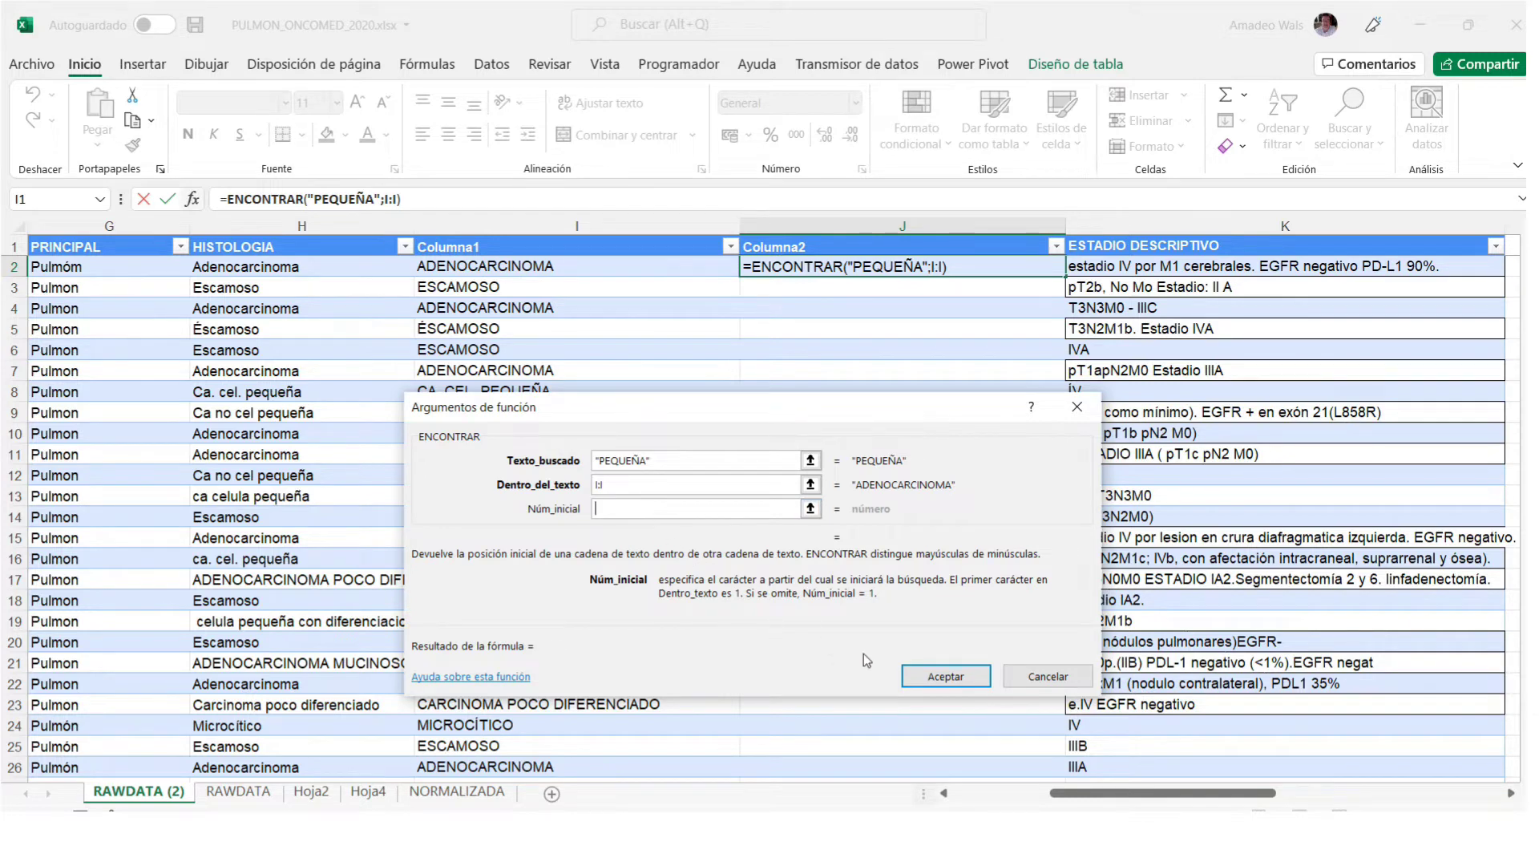
{"action": "left_click", "coordinate": [936, 675]}
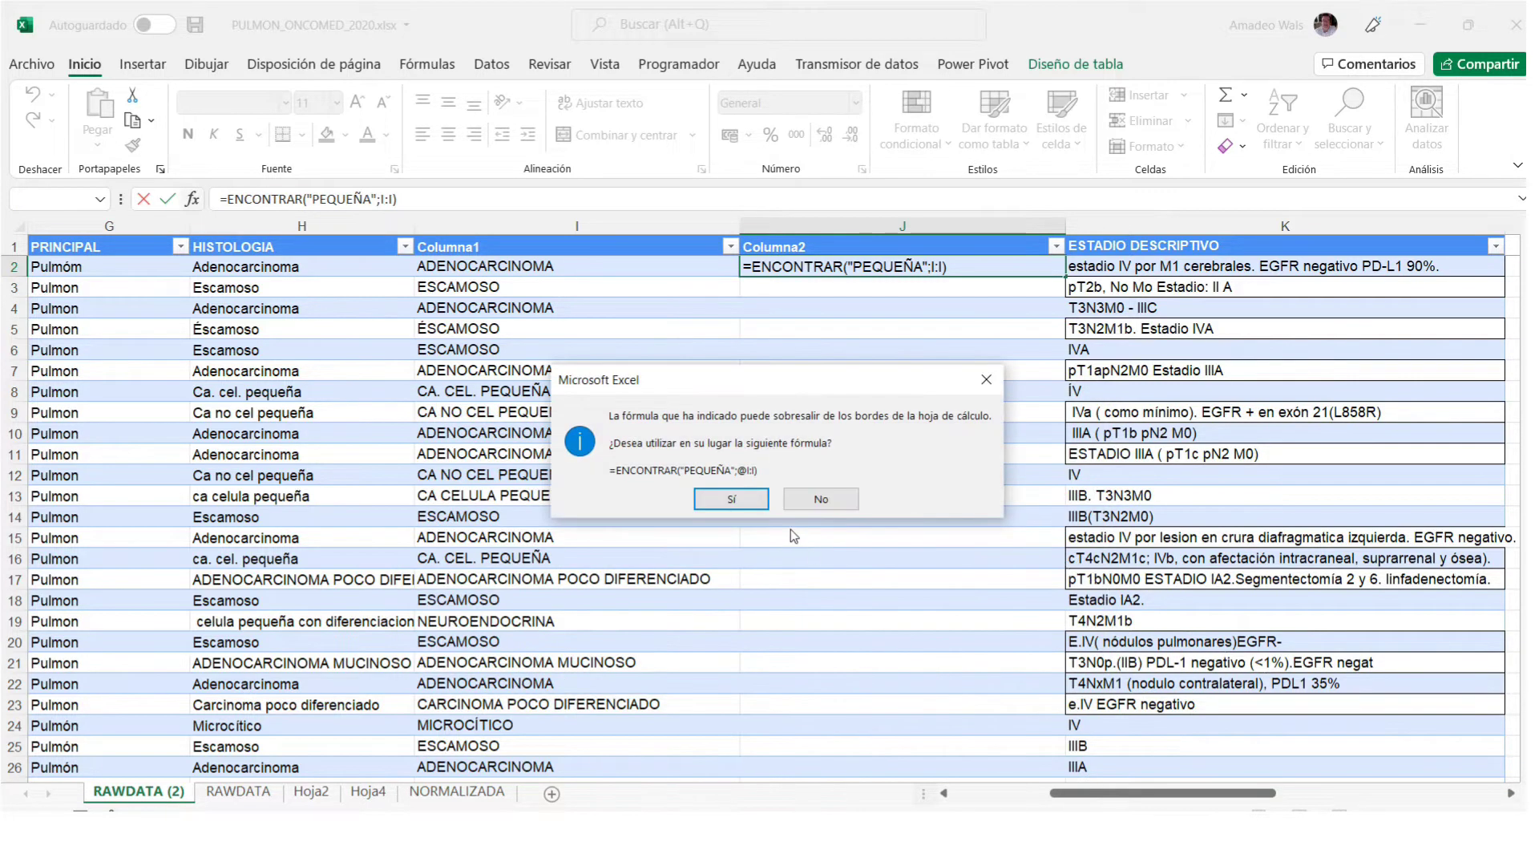
{"action": "left_click", "coordinate": [732, 498]}
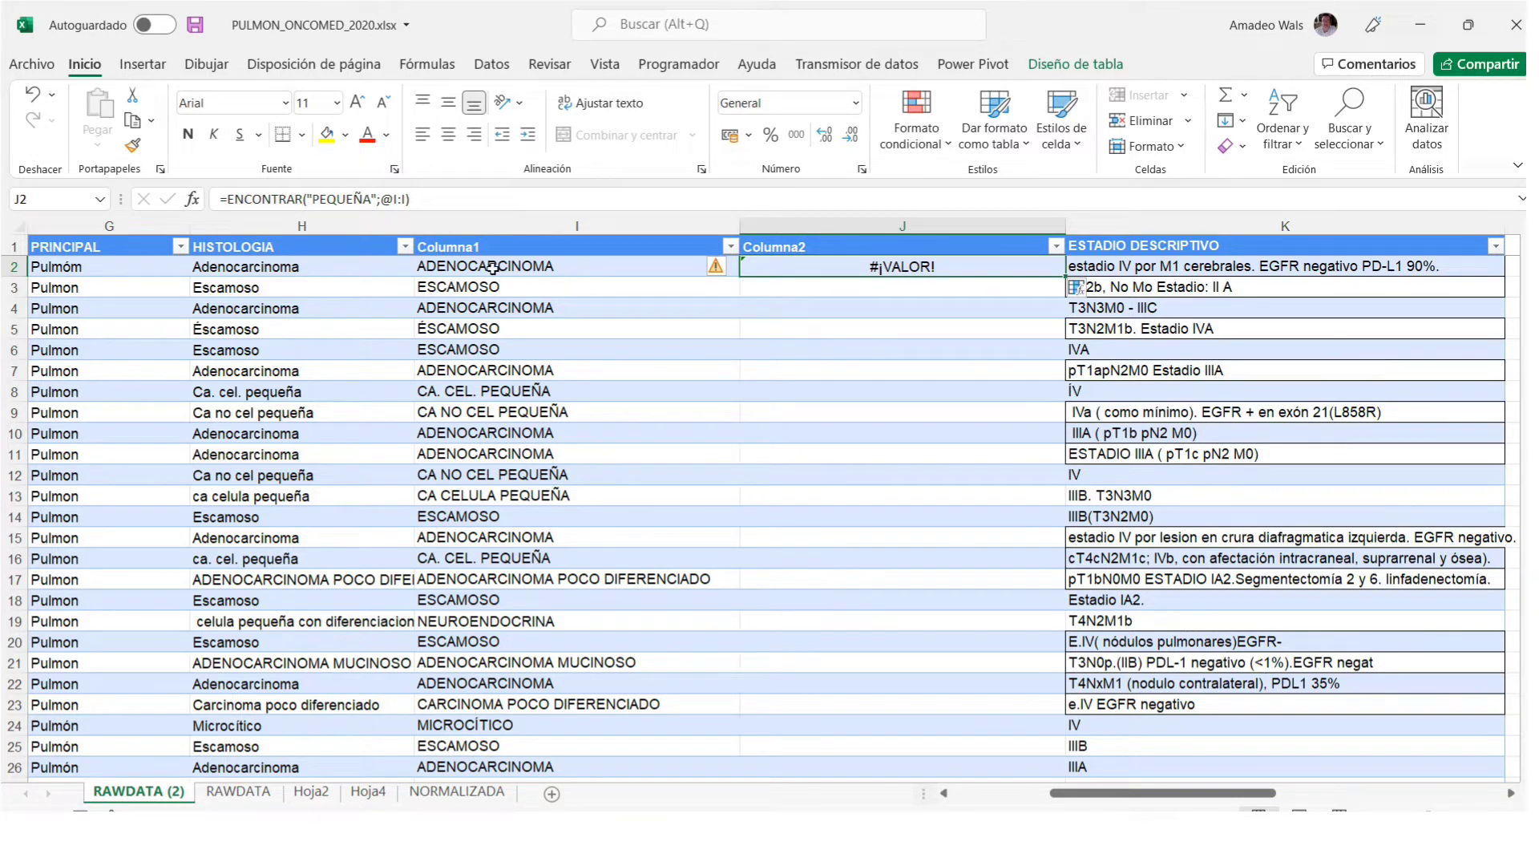
Overwrite all cells of Columna2 with the ENCONTRAR formula and compare the row 8 result with its Columna1 text.
{"action": "left_click", "coordinate": [1097, 293]}
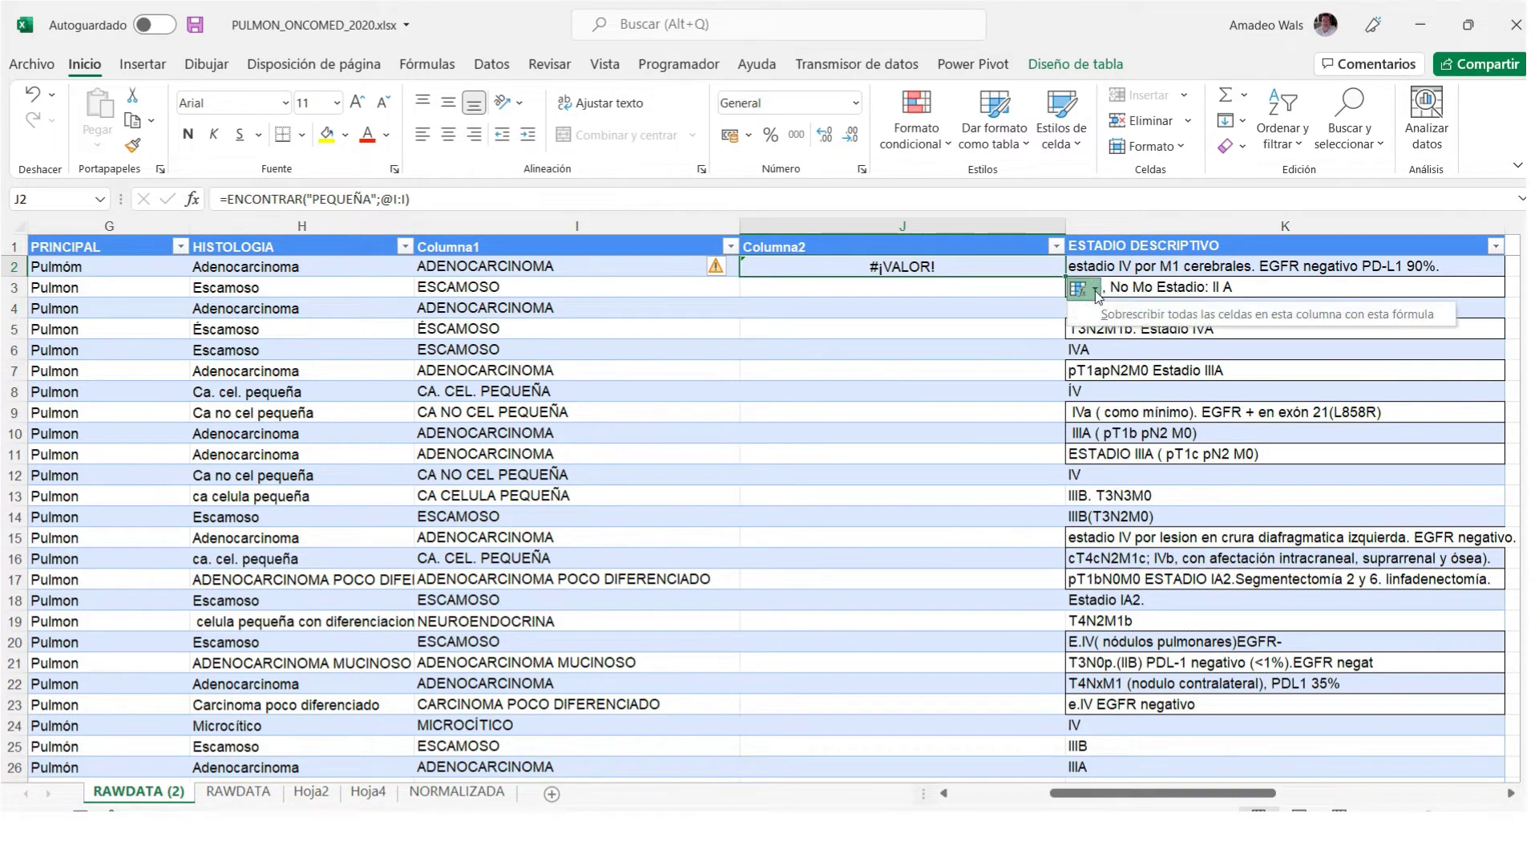
{"action": "left_click", "coordinate": [1117, 313]}
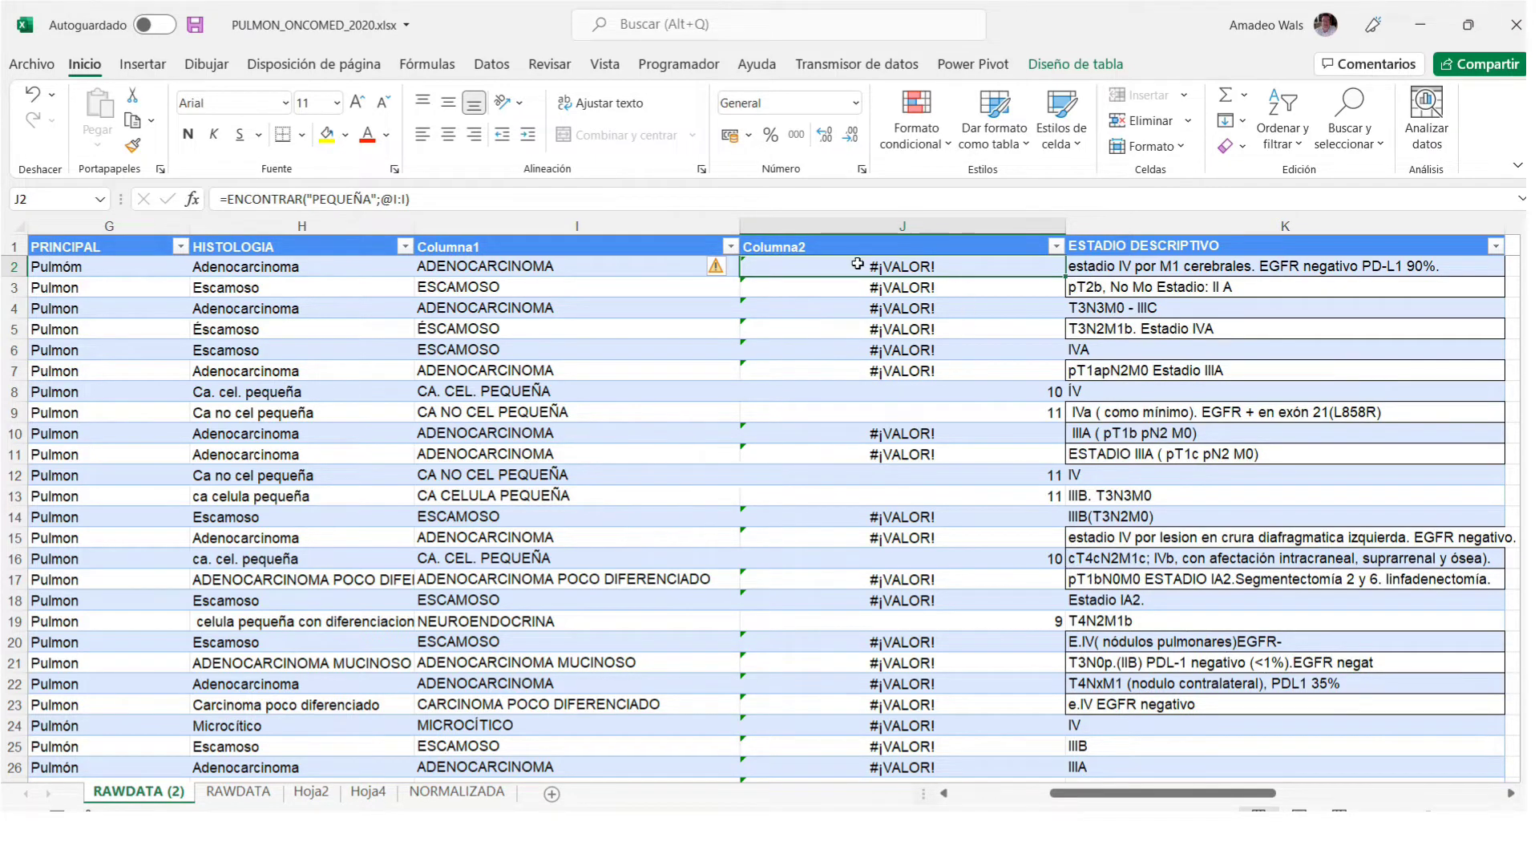
{"action": "left_click", "coordinate": [979, 394]}
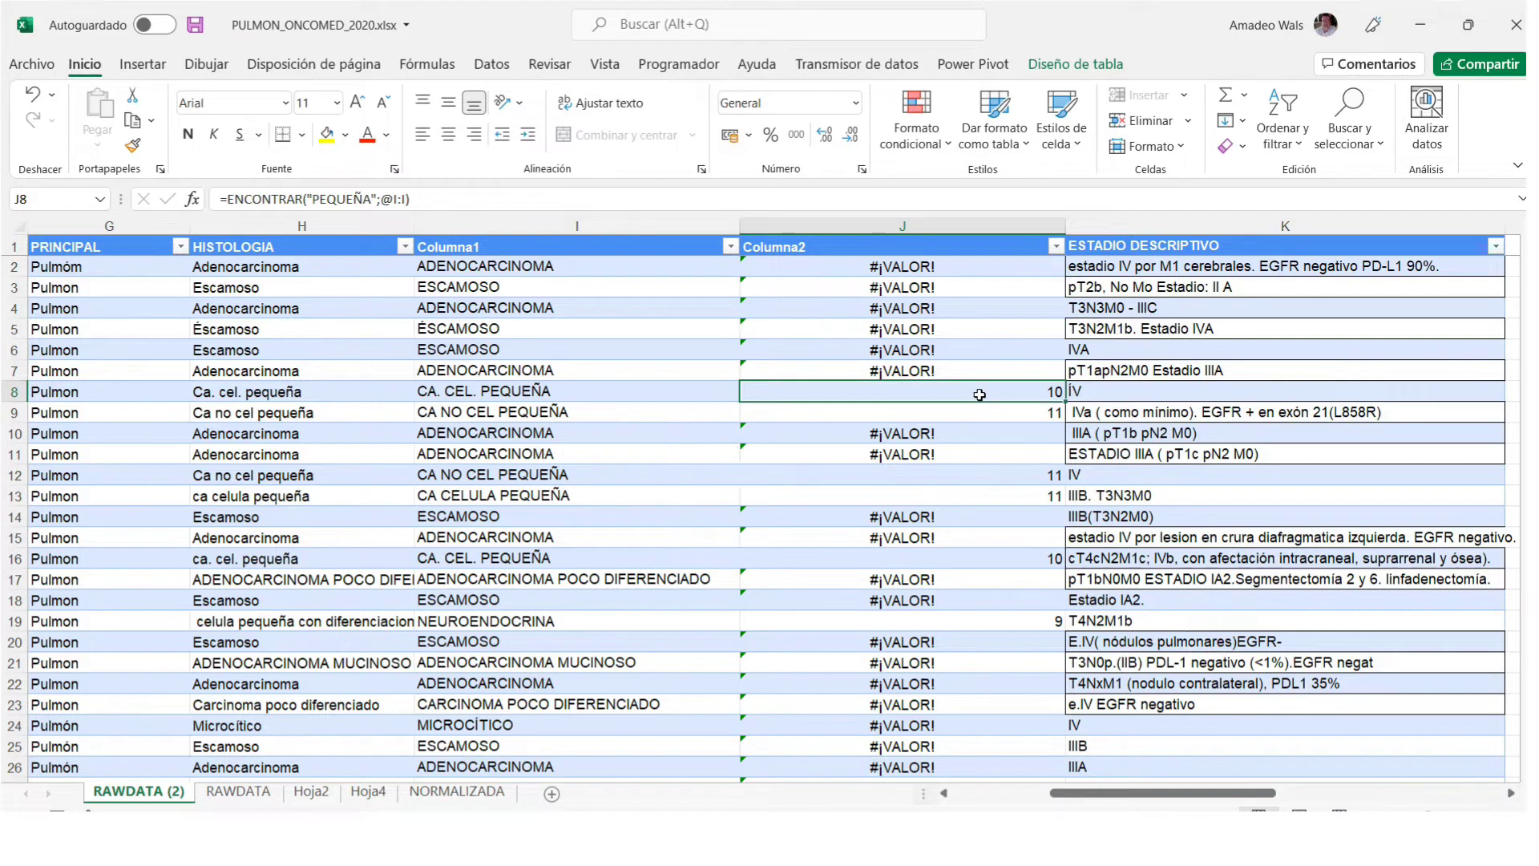
{"action": "left_click", "coordinate": [559, 393]}
{"action": "left_click", "coordinate": [871, 396]}
Rename the Columna2 header to MICROCITICO.
{"action": "double_click", "coordinate": [825, 248]}
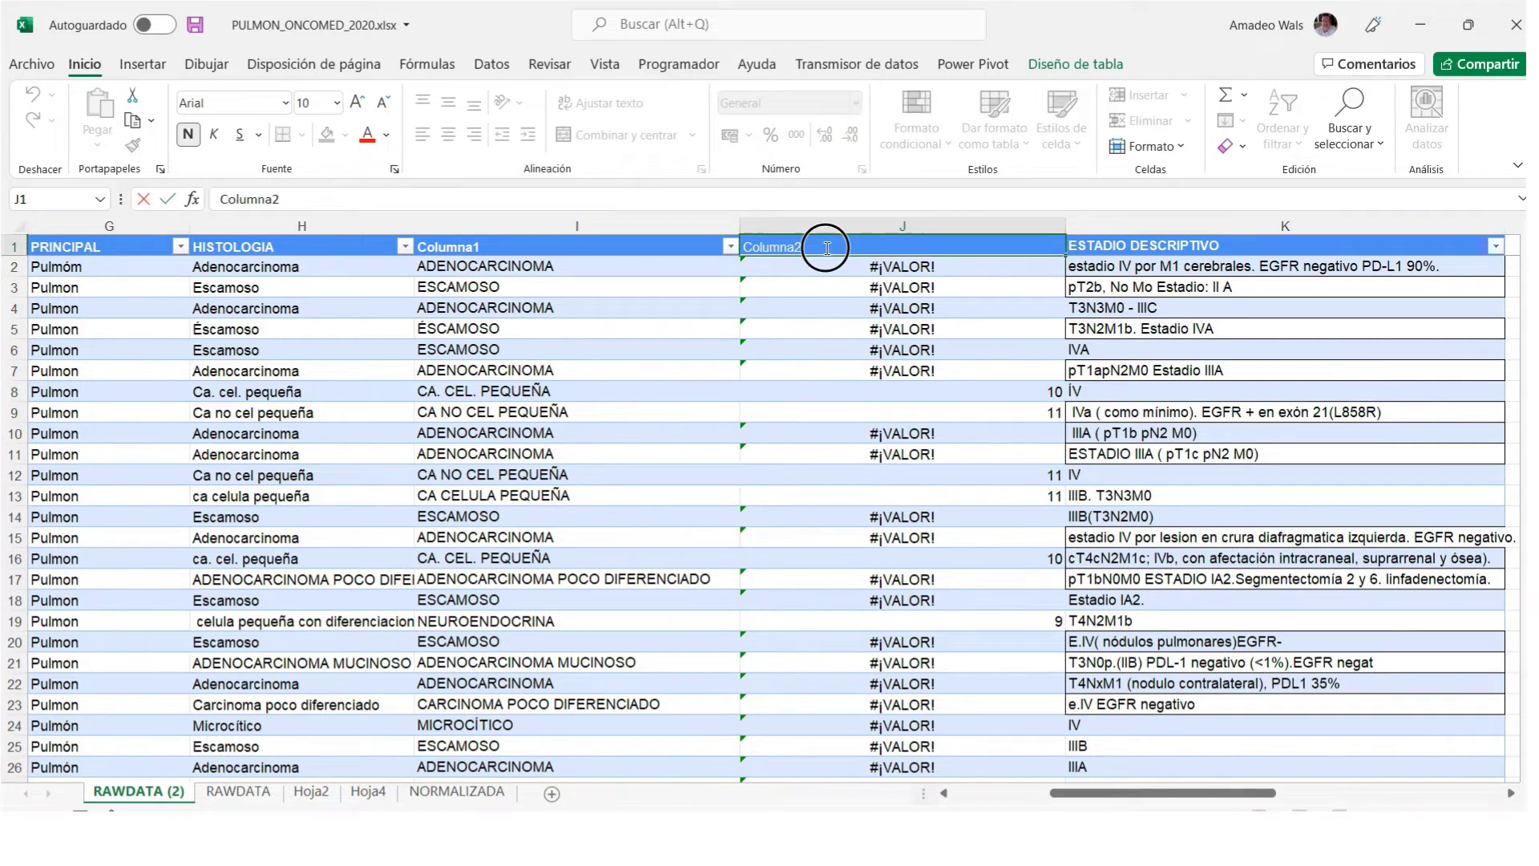
{"action": "double_click", "coordinate": [826, 248]}
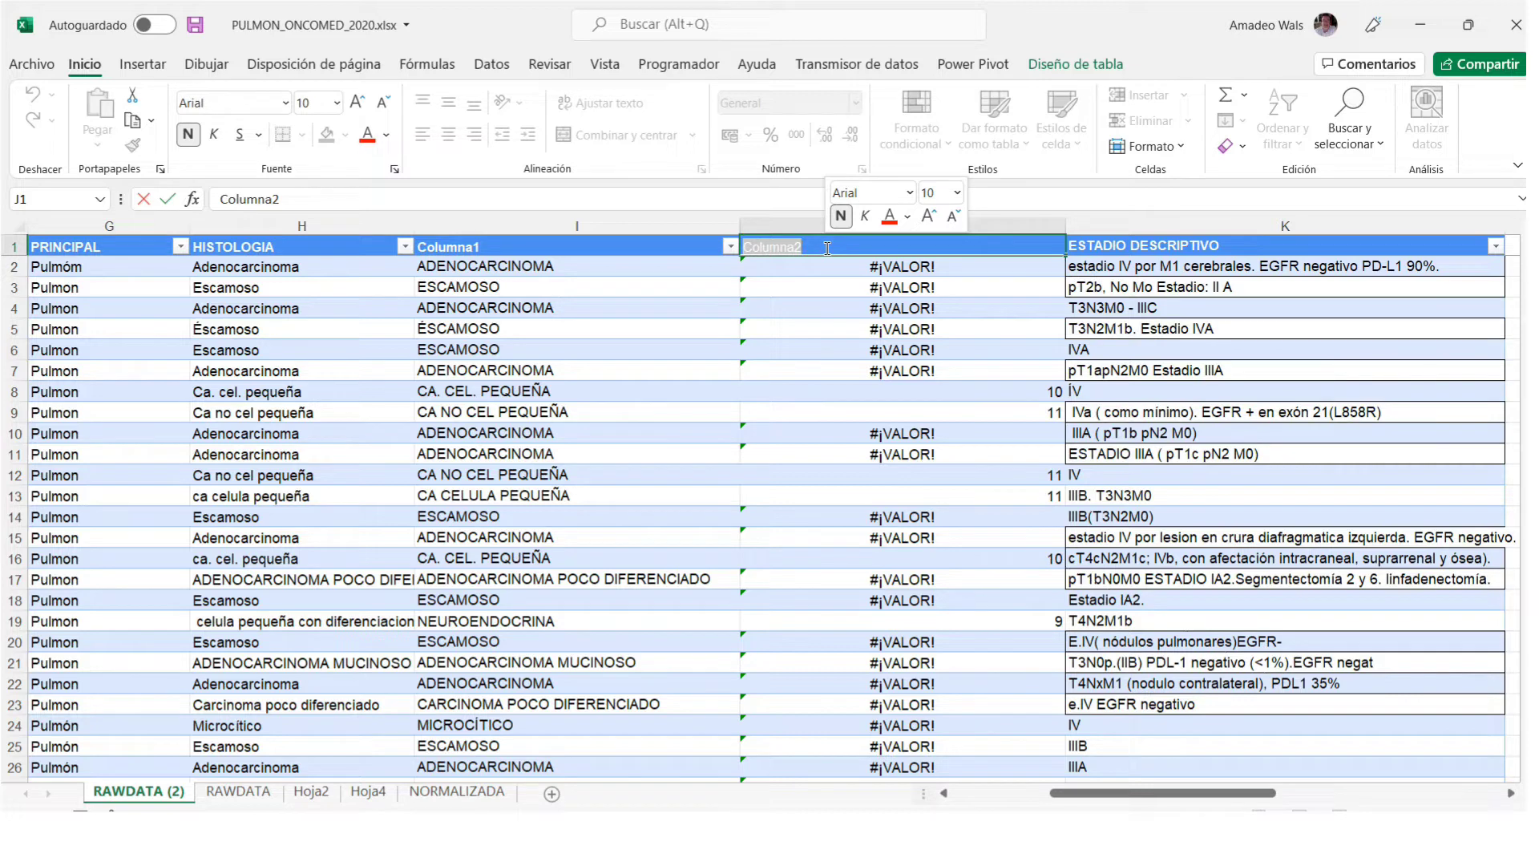
{"action": "type", "text": "MICROCIT"}
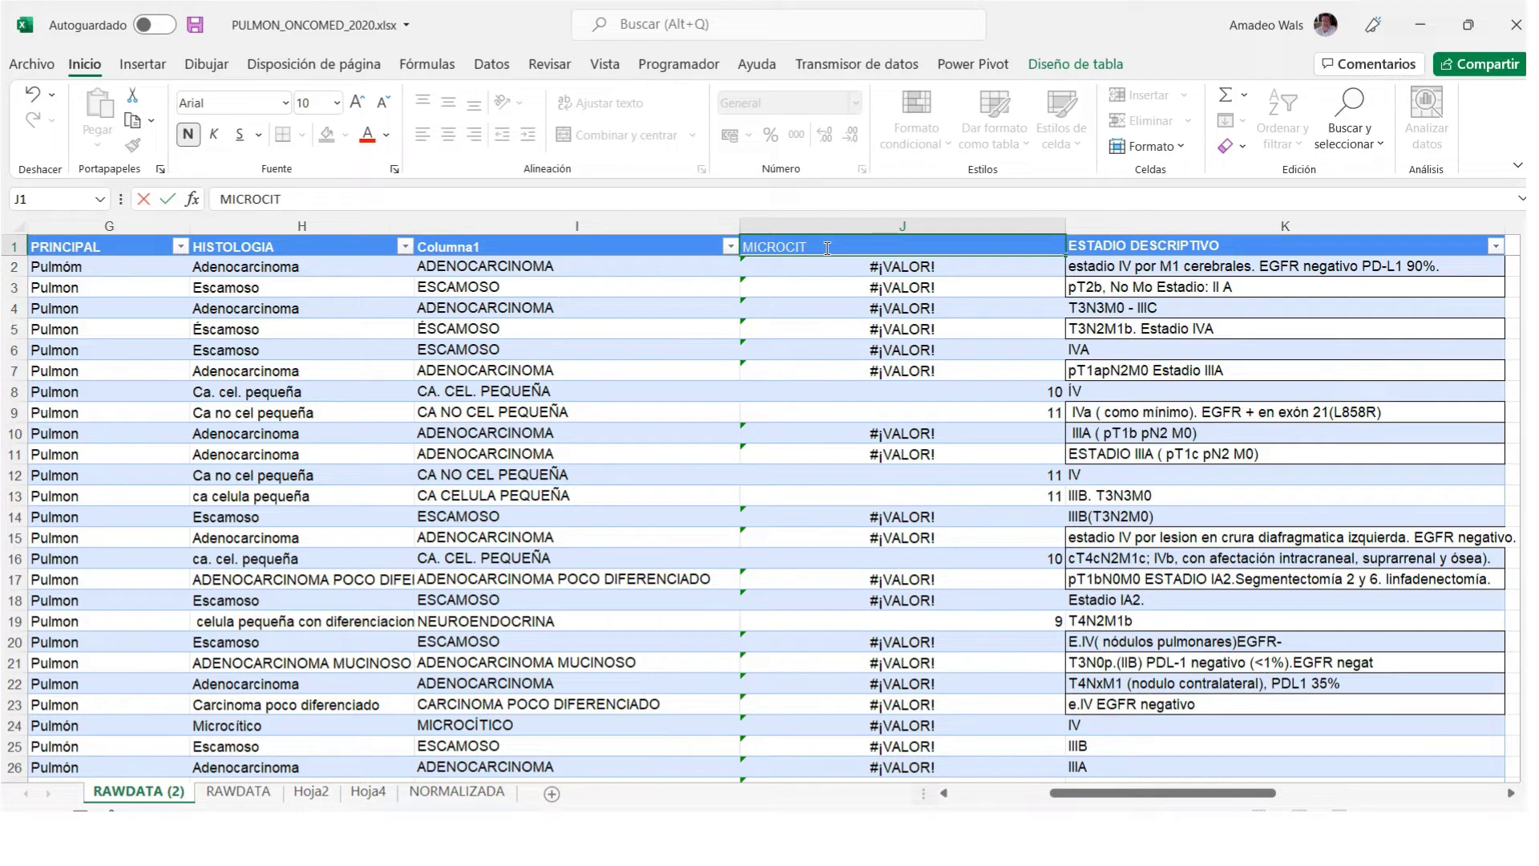
{"action": "type", "text": "ICO"}
{"action": "key", "text": "Return"}
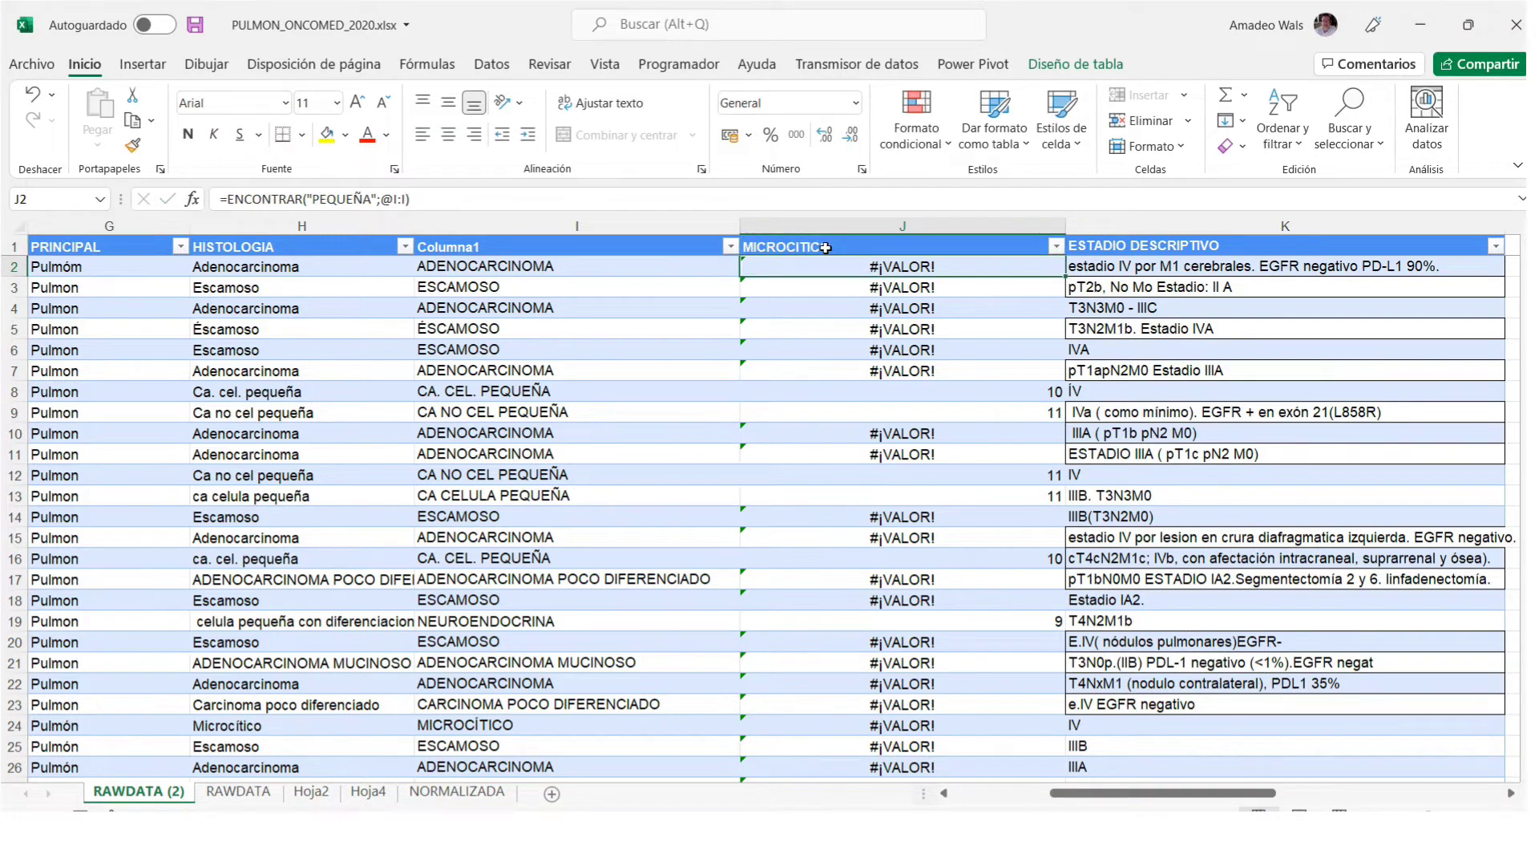
Filter the MICROCITICO column to exclude the #¡VALOR! entries.
{"action": "left_click", "coordinate": [1055, 246]}
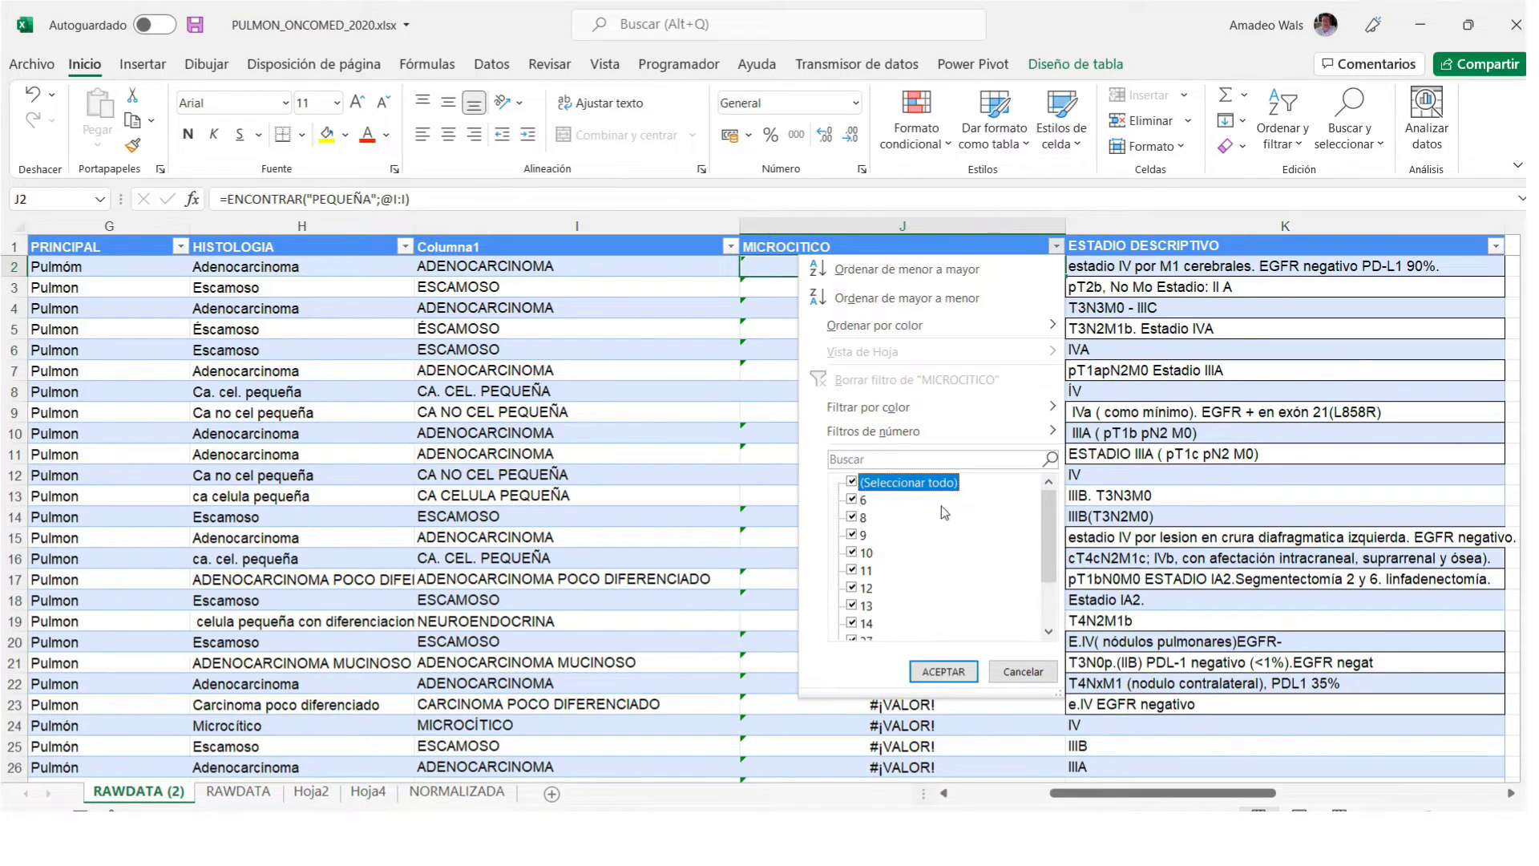
{"action": "left_click_drag", "start_coordinate": [1053, 515], "coordinate": [1056, 631]}
{"action": "left_click", "coordinate": [851, 623]}
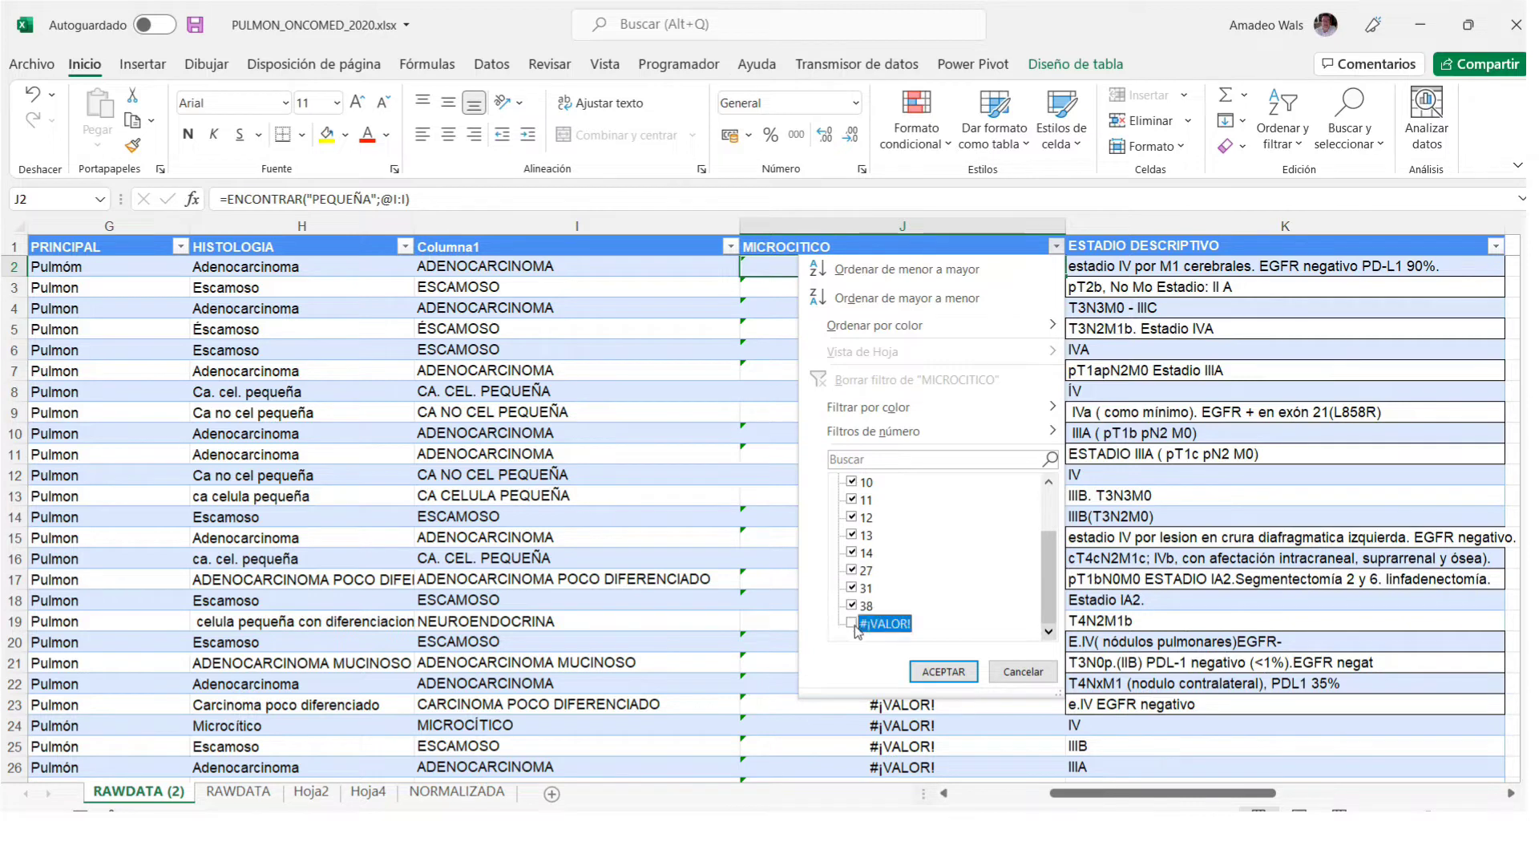
{"action": "left_click", "coordinate": [943, 671]}
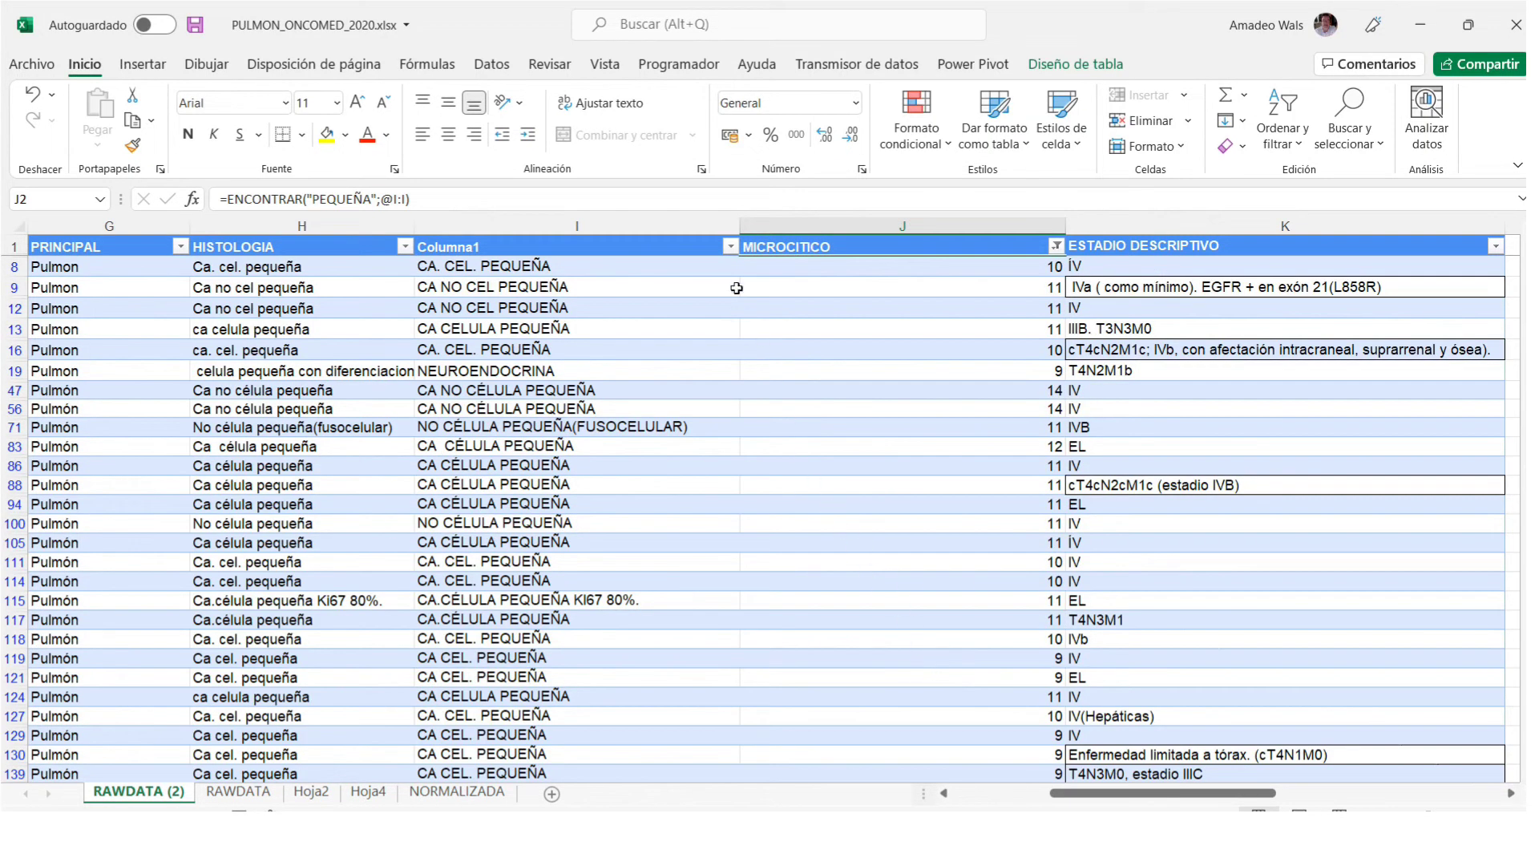
Narrow the MICROCITICO column and review the histology texts of the filtered rows.
{"action": "left_click_drag", "start_coordinate": [1066, 227], "coordinate": [888, 241]}
{"action": "scroll", "coordinate": [620, 414], "scroll_direction": "down", "scroll_amount": 1}
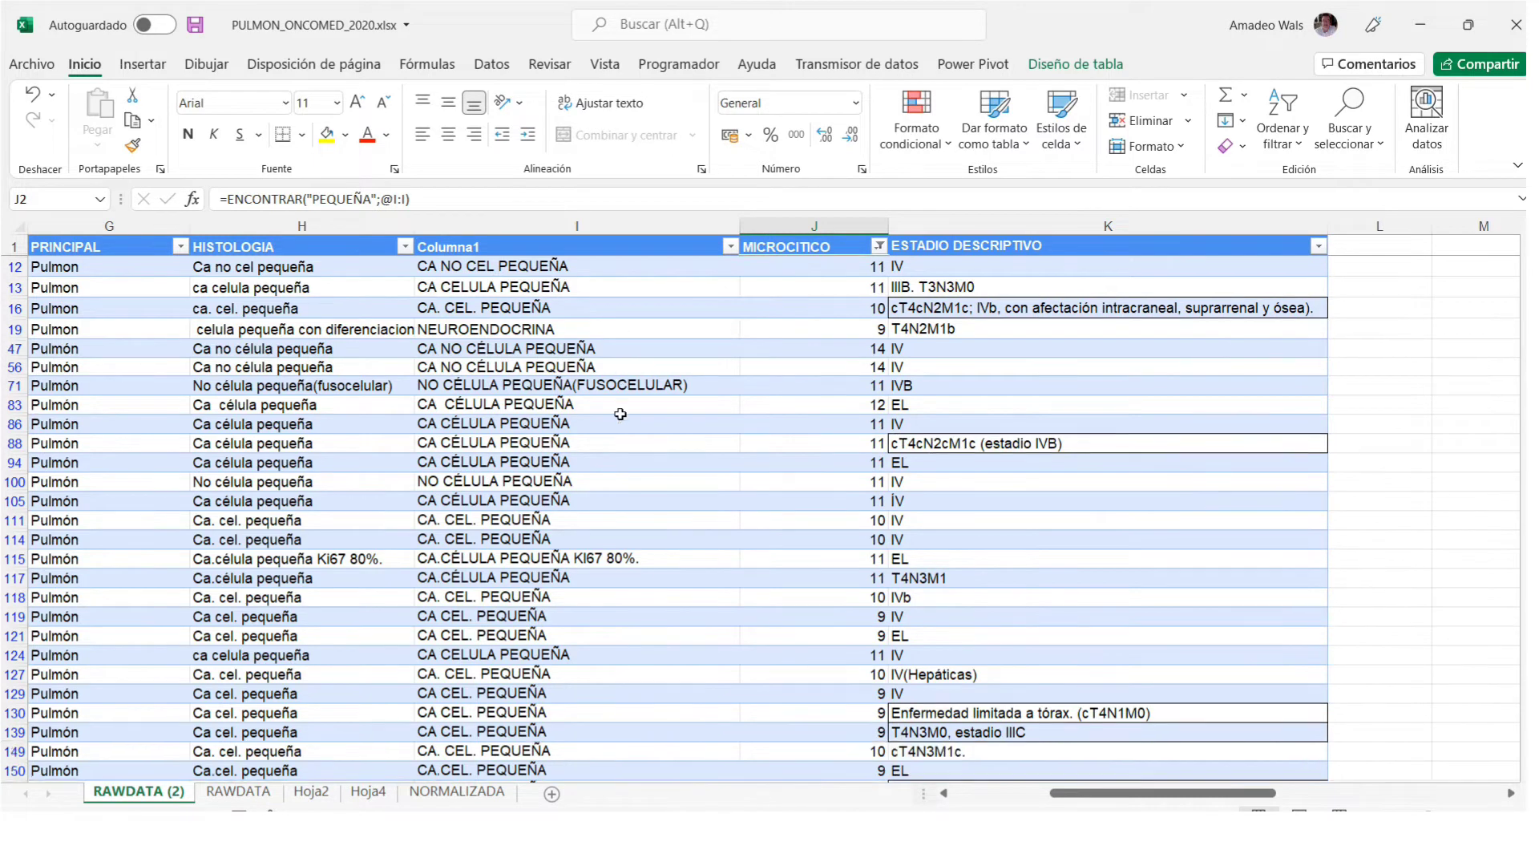
{"action": "scroll", "coordinate": [620, 413], "scroll_direction": "down", "scroll_amount": 1}
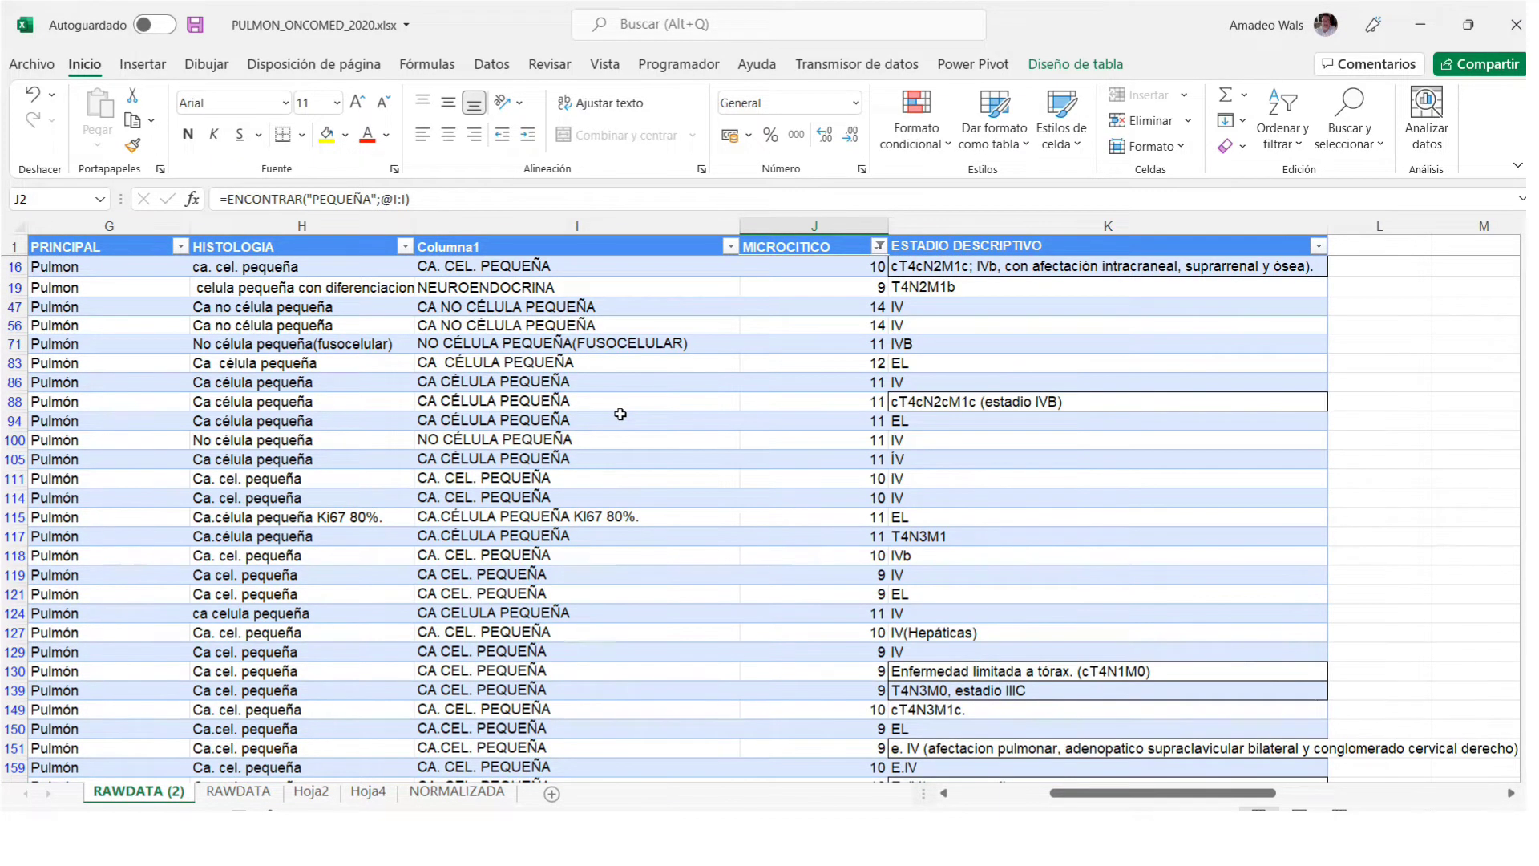
Remove "NO CÉLULA PEQUEÑA." from the Columna1 text in row 203, keeping only INDIFERENCIADO.
{"action": "scroll", "coordinate": [620, 413], "scroll_direction": "down", "scroll_amount": 4}
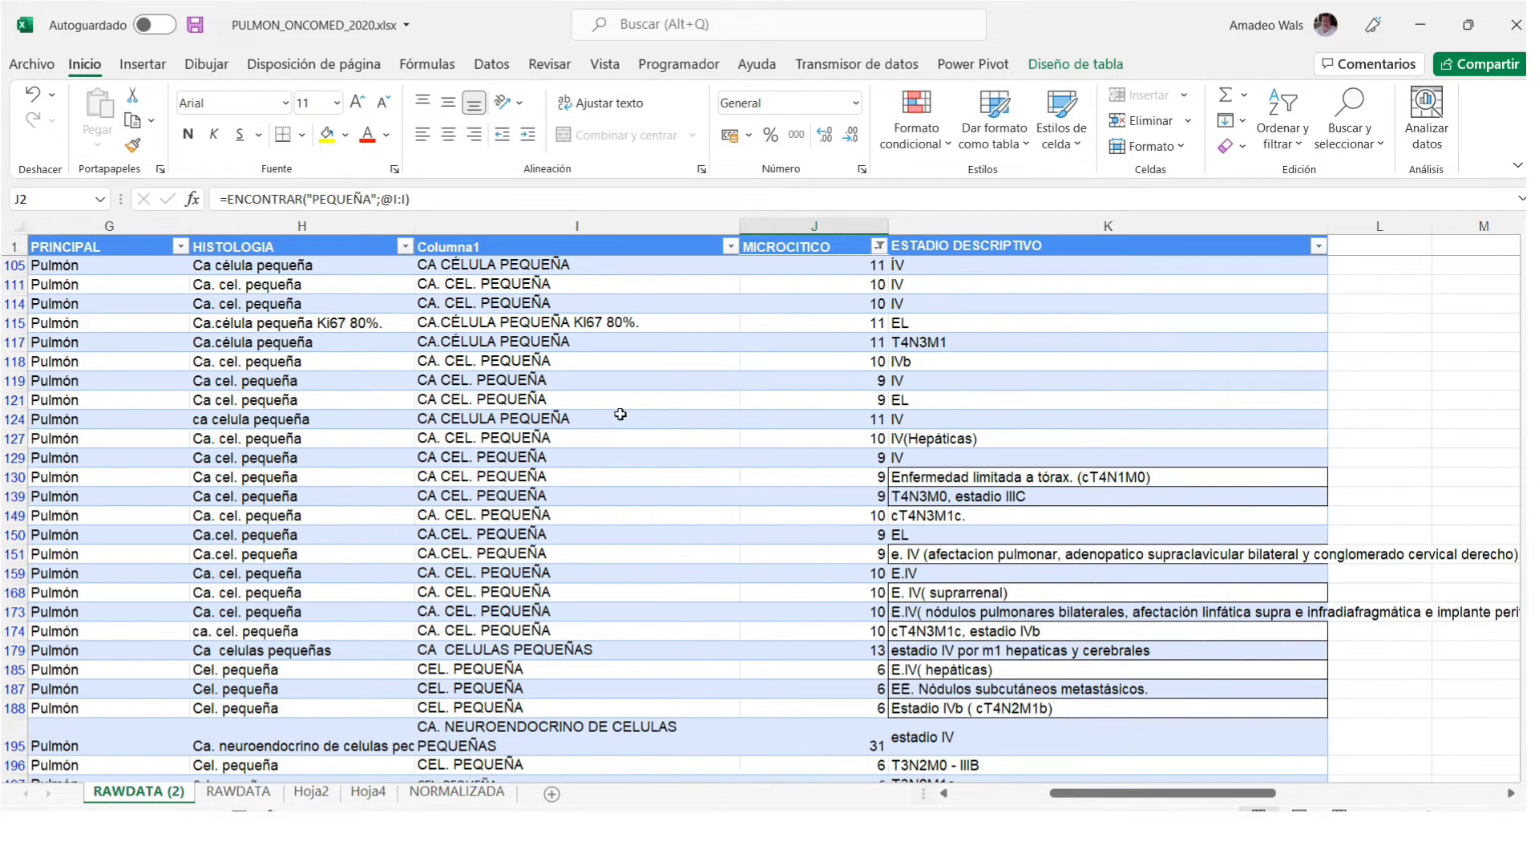
{"action": "scroll", "coordinate": [620, 414], "scroll_direction": "down", "scroll_amount": 2}
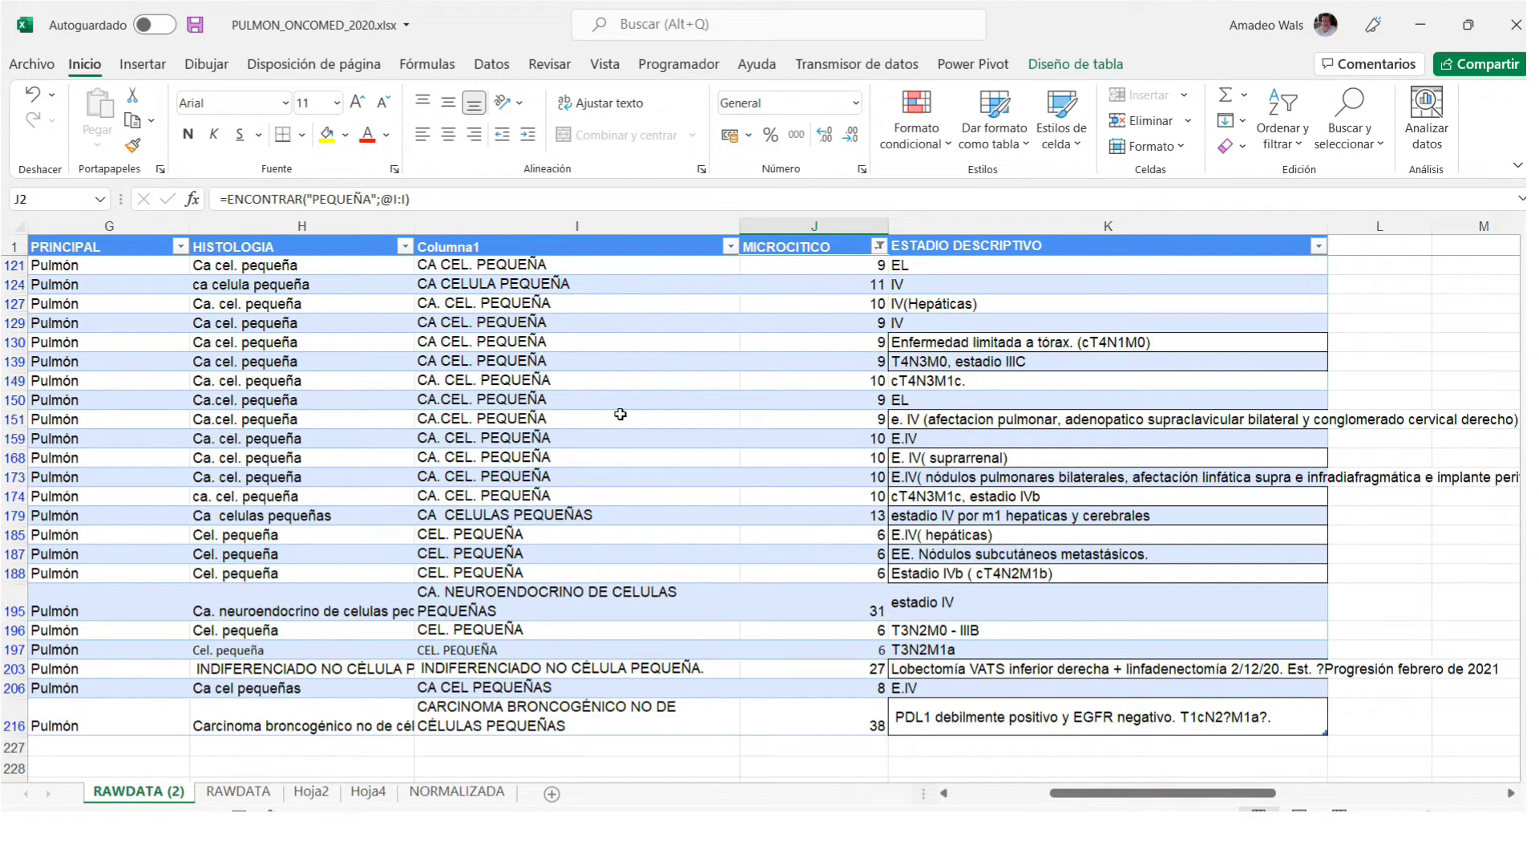
{"action": "left_click", "coordinate": [662, 669]}
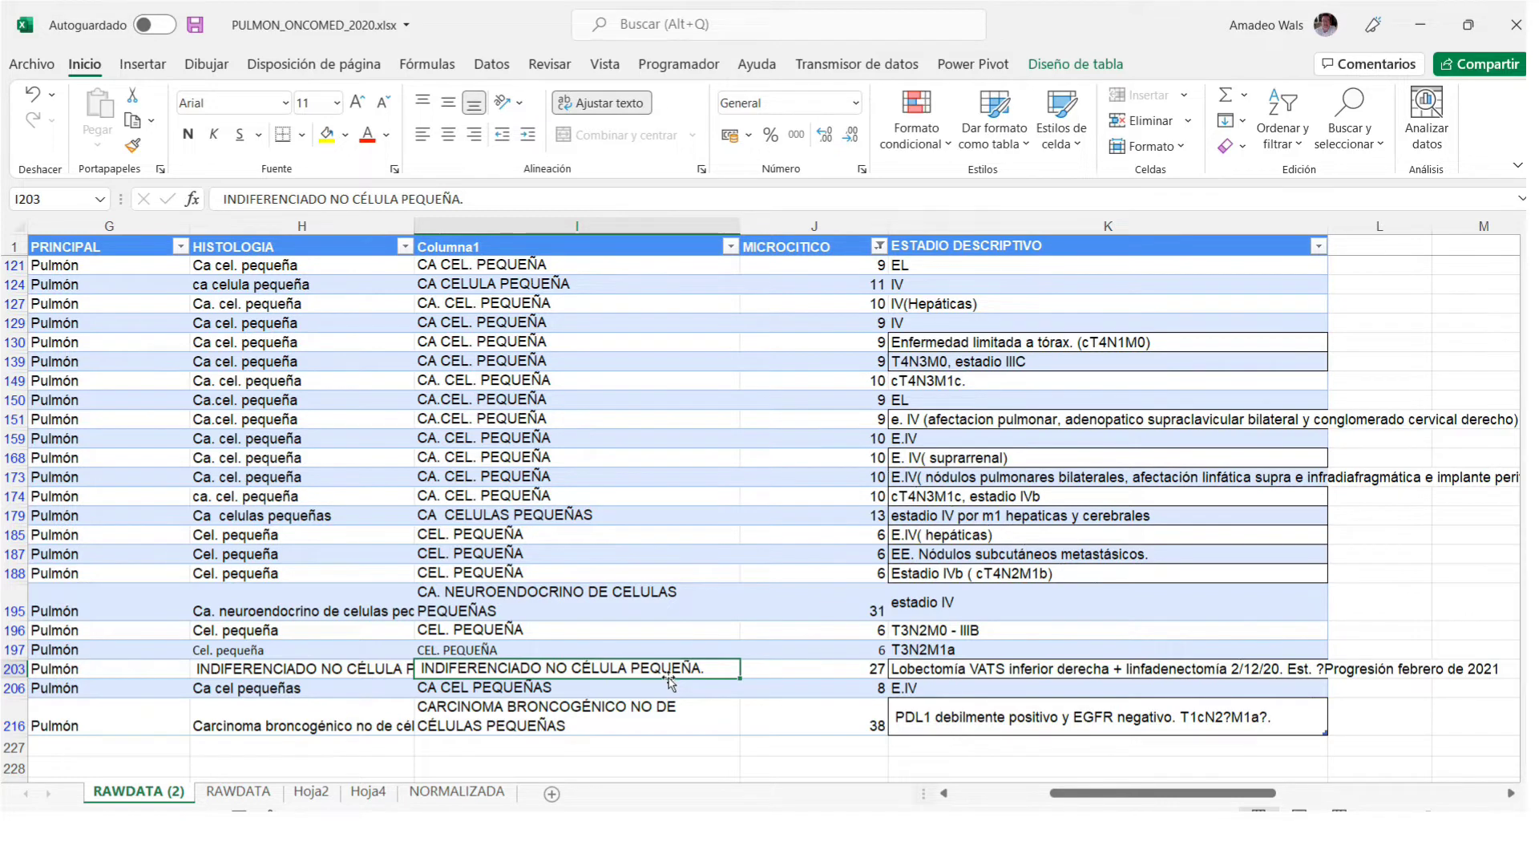
{"action": "left_click", "coordinate": [558, 705]}
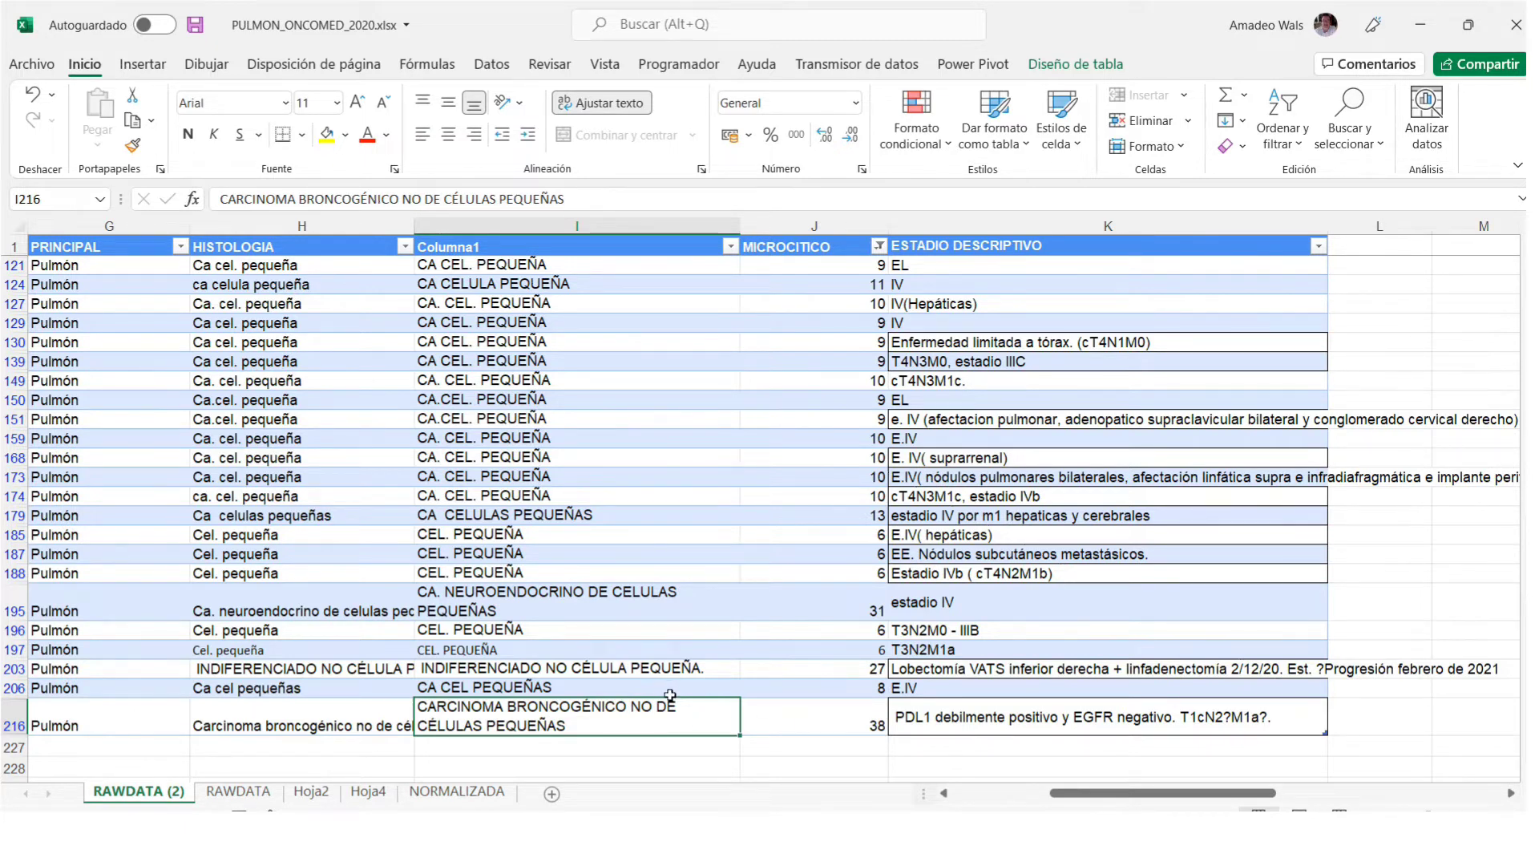
{"action": "double_click", "coordinate": [551, 670]}
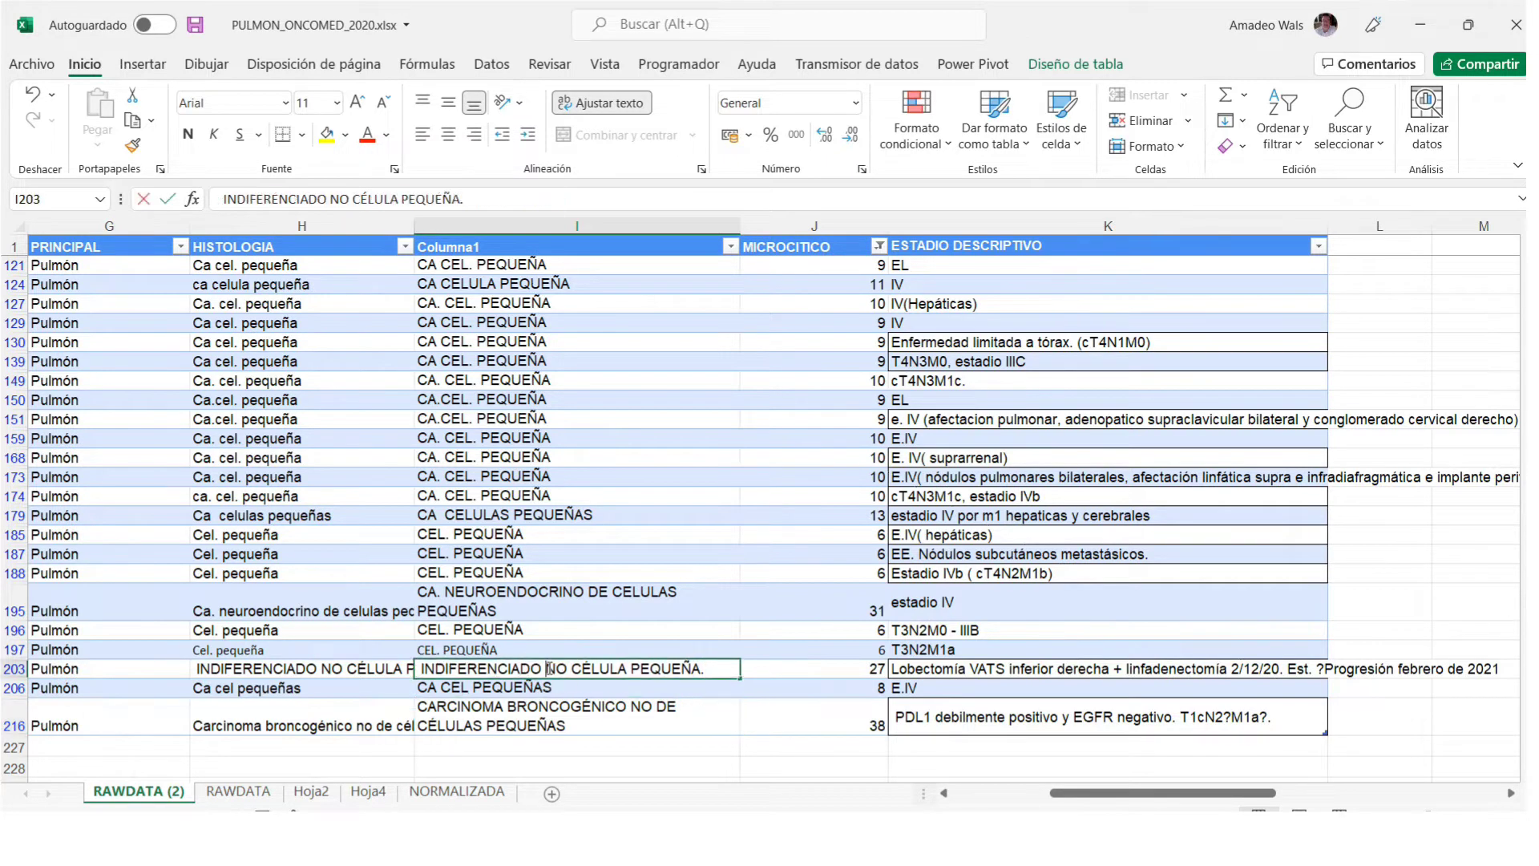
{"action": "left_click_drag", "start_coordinate": [550, 670], "coordinate": [727, 674]}
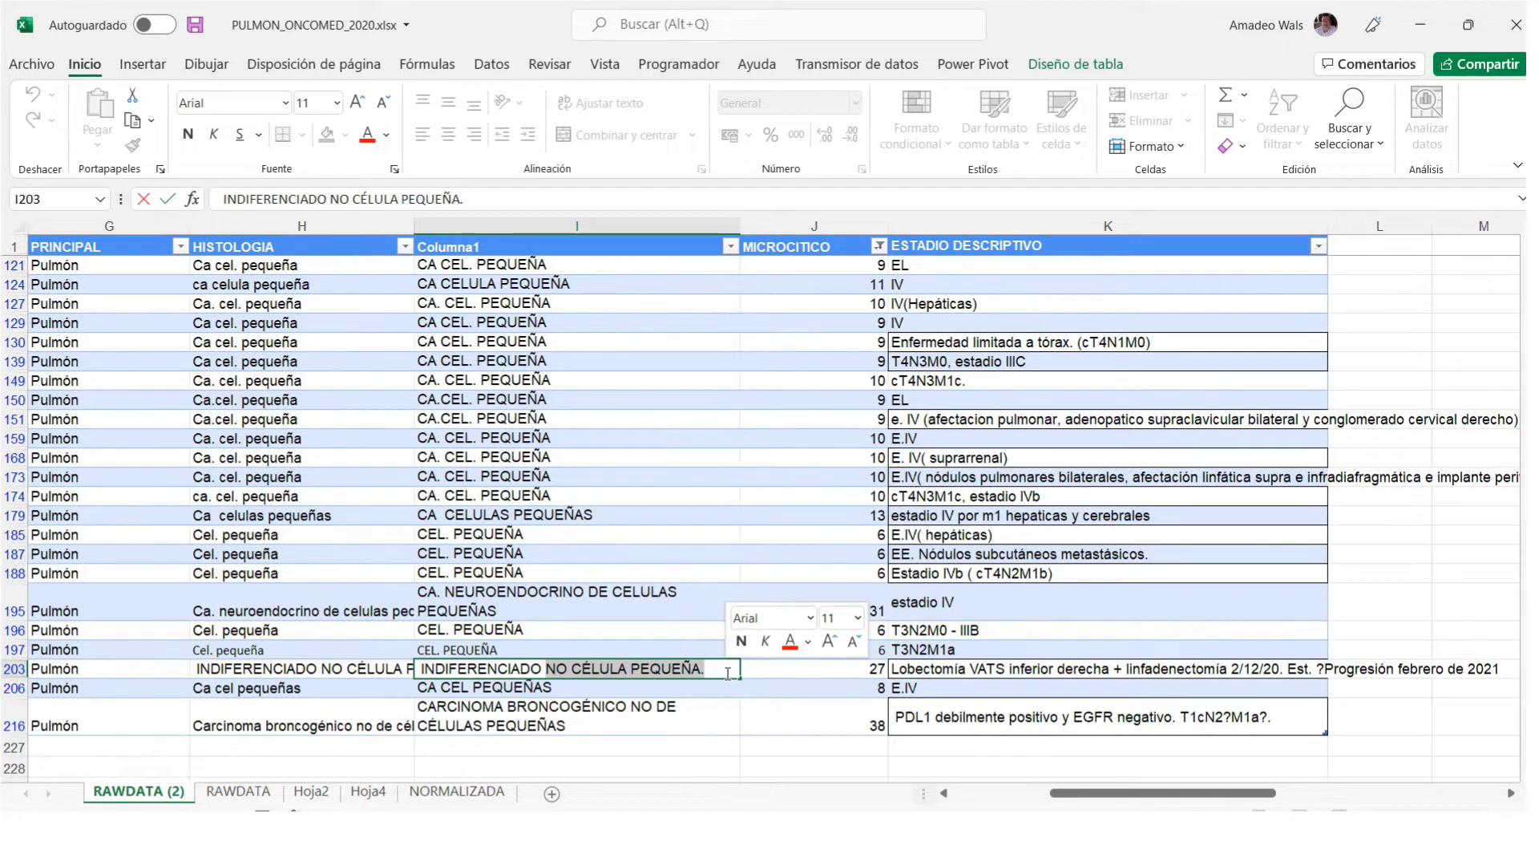
{"action": "key", "text": "BackSpace"}
{"action": "left_click", "coordinate": [705, 715]}
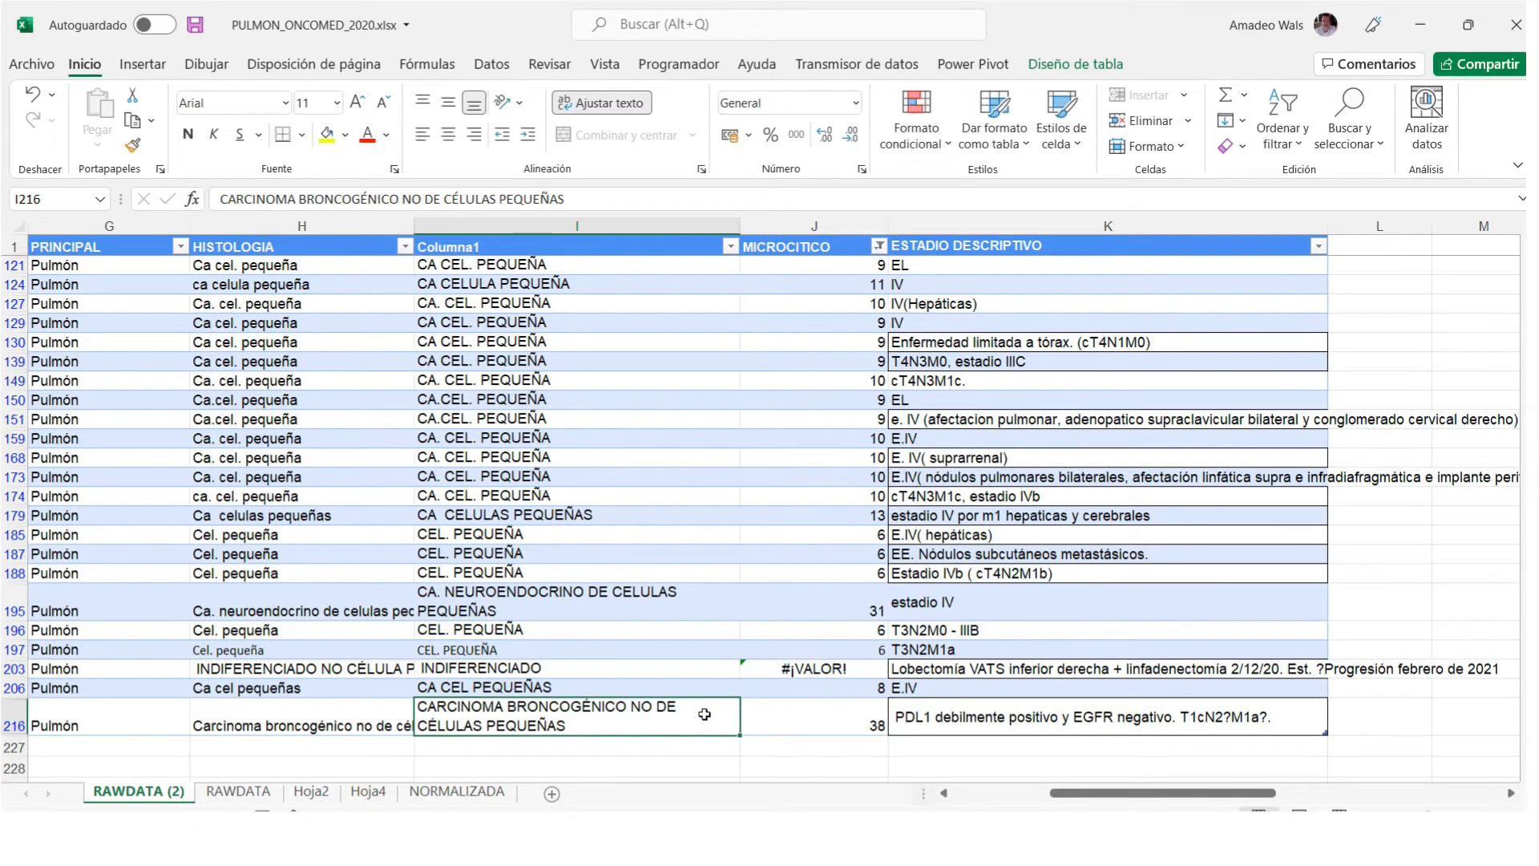
Shorten the Columna1 text in row 216 to CARCINOMA BRONCOGÉNICO.
{"action": "double_click", "coordinate": [635, 707]}
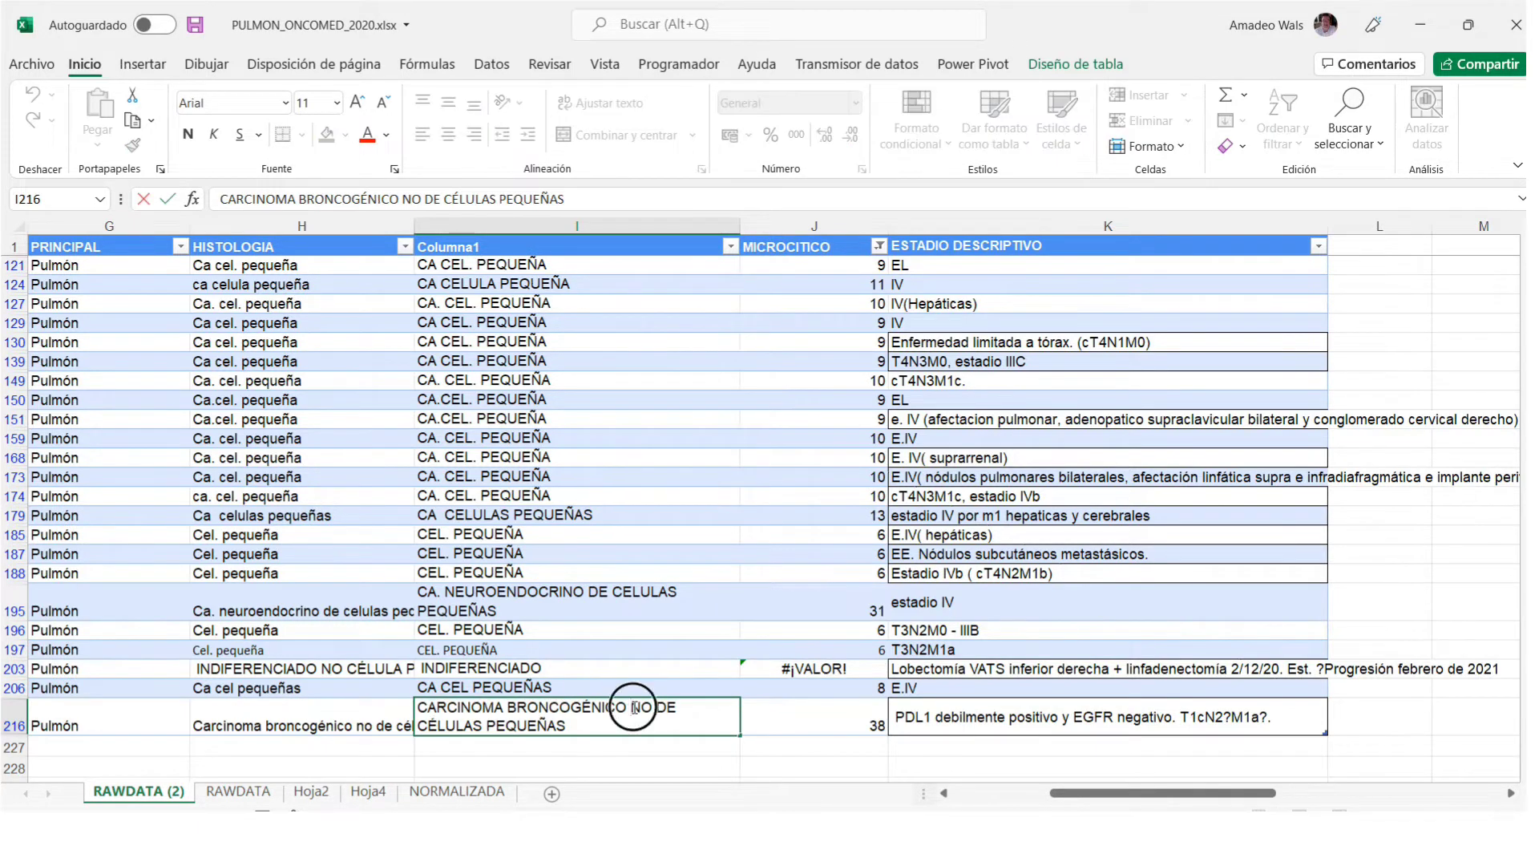
{"action": "left_click_drag", "start_coordinate": [633, 708], "coordinate": [659, 727]}
{"action": "key", "text": "BackSpace"}
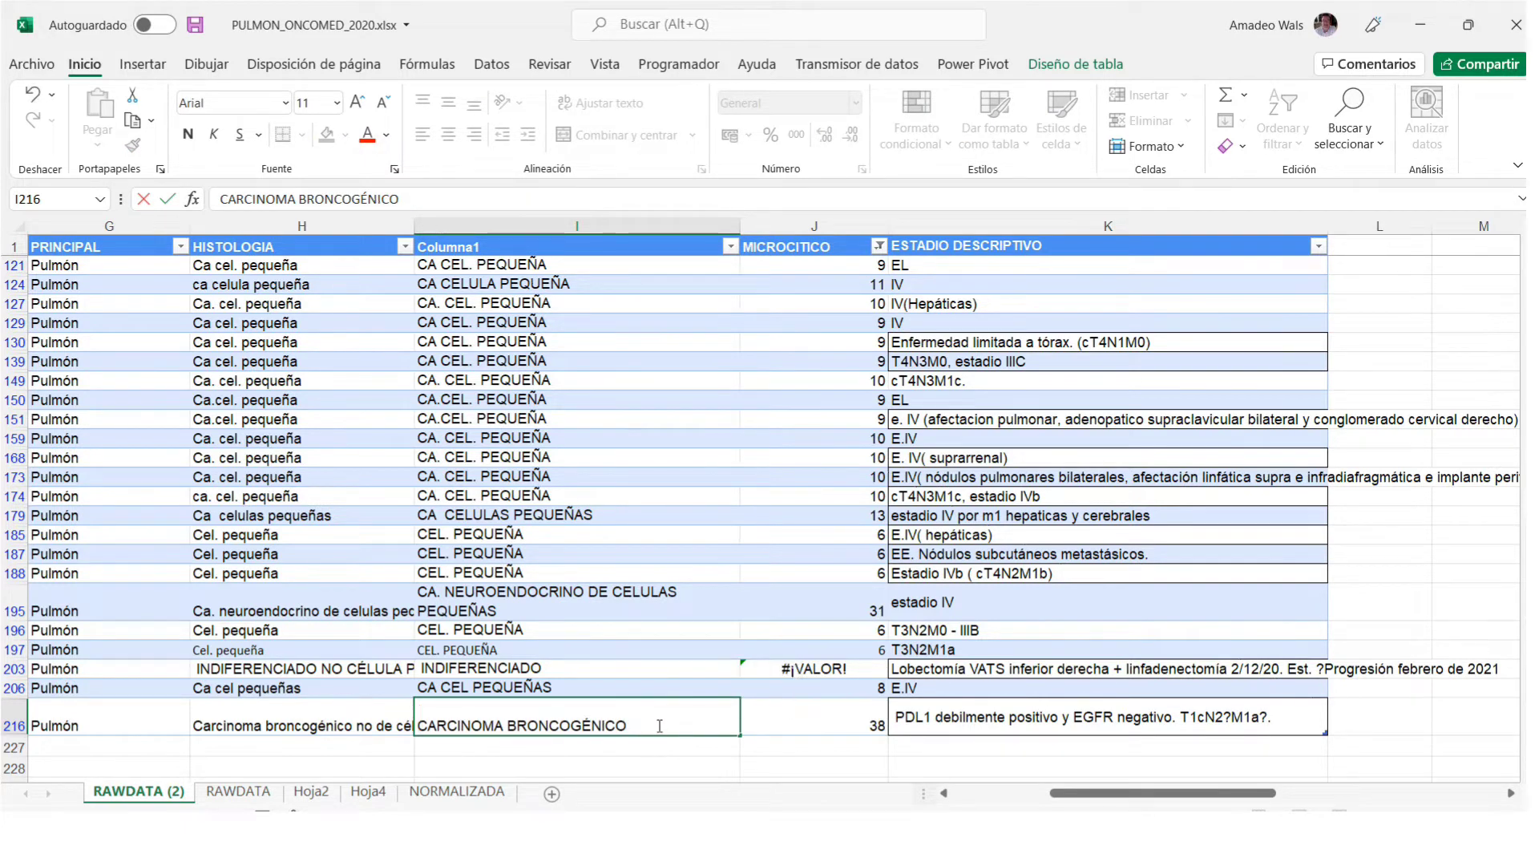
{"action": "left_click", "coordinate": [650, 686]}
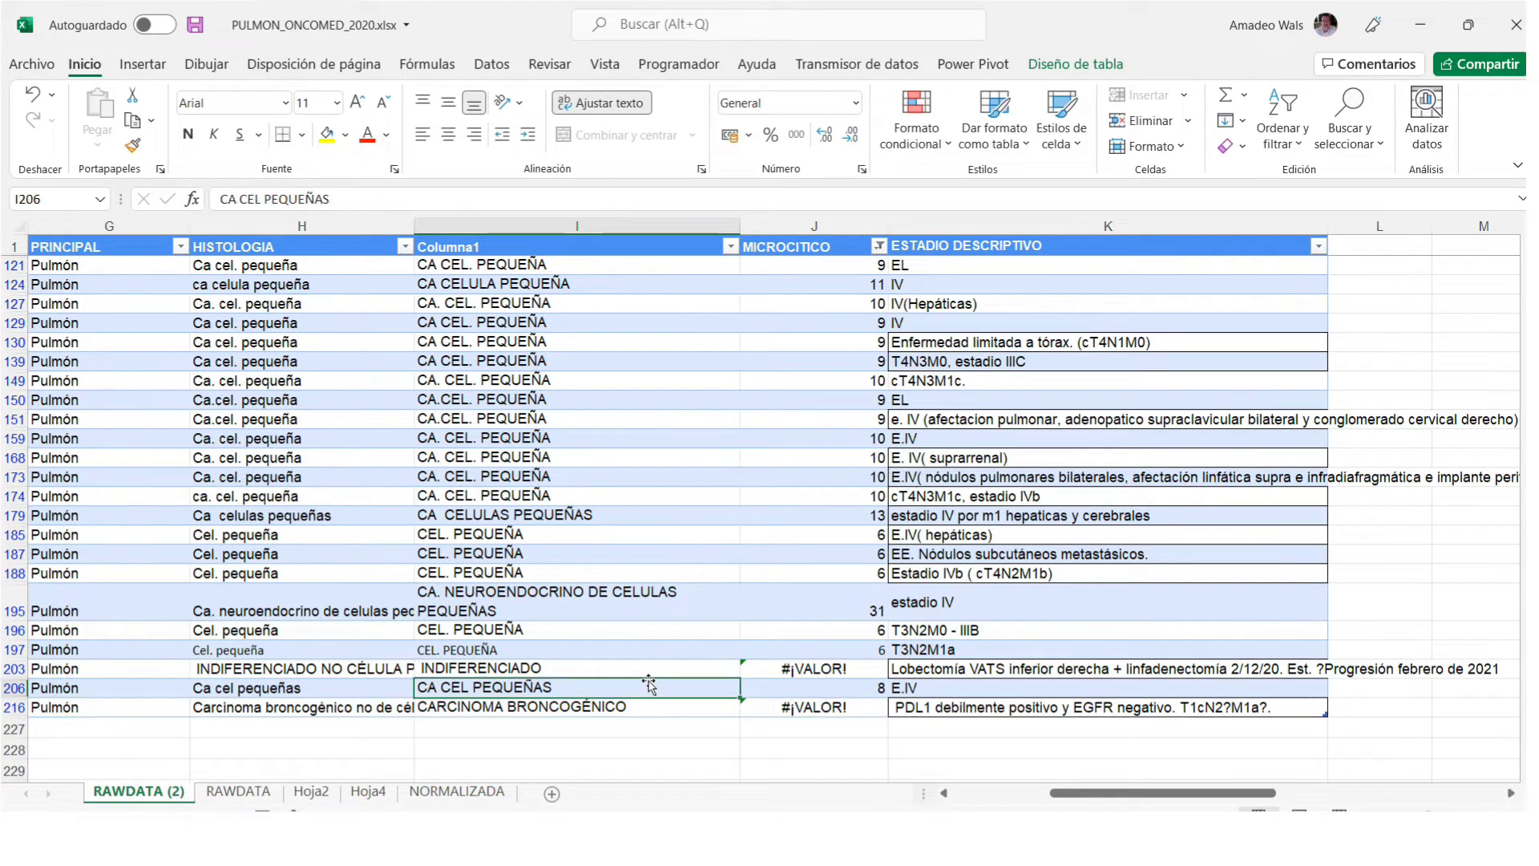
Reapply the MICROCITICO filter so the edited rows with #¡VALOR! are excluded.
{"action": "left_click", "coordinate": [879, 247]}
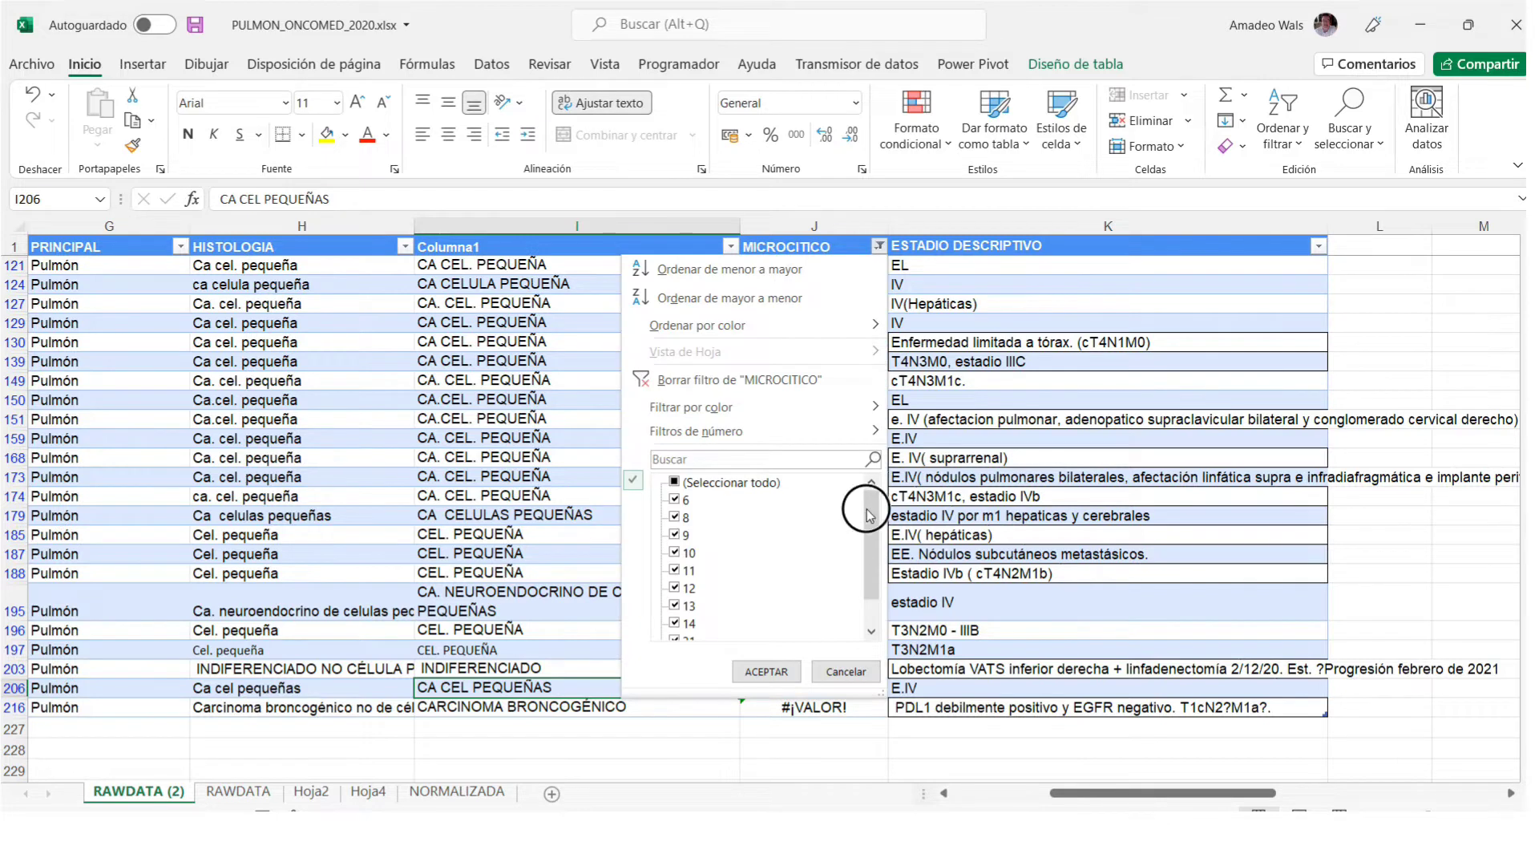
{"action": "mouse_move", "coordinate": [867, 508]}
{"action": "left_mouse_down"}
{"action": "mouse_move", "coordinate": [866, 592]}
{"action": "mouse_move", "coordinate": [870, 485]}
{"action": "left_mouse_up"}
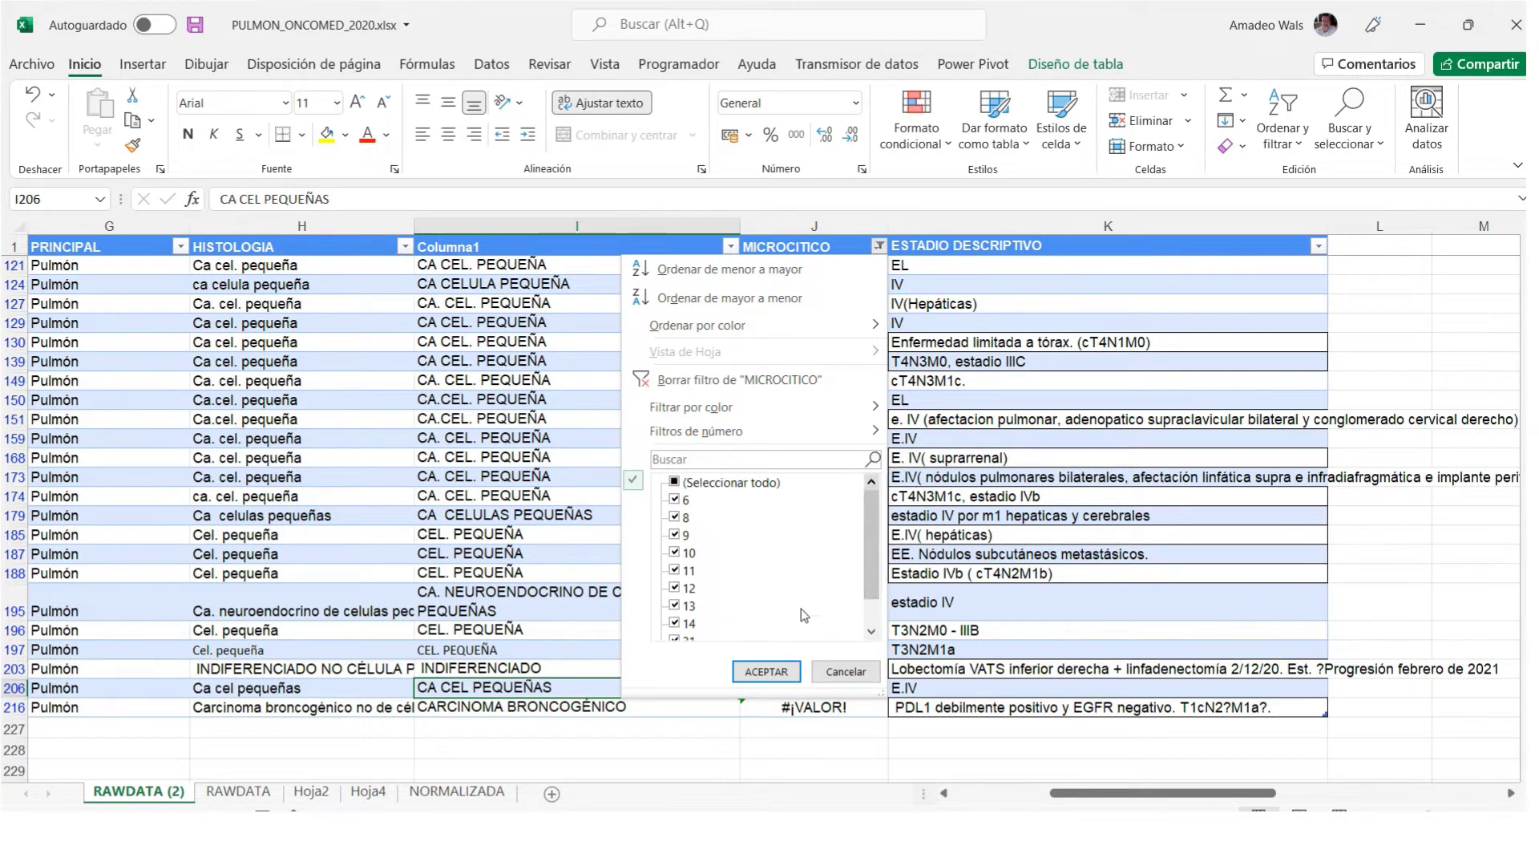
{"action": "left_click", "coordinate": [776, 671]}
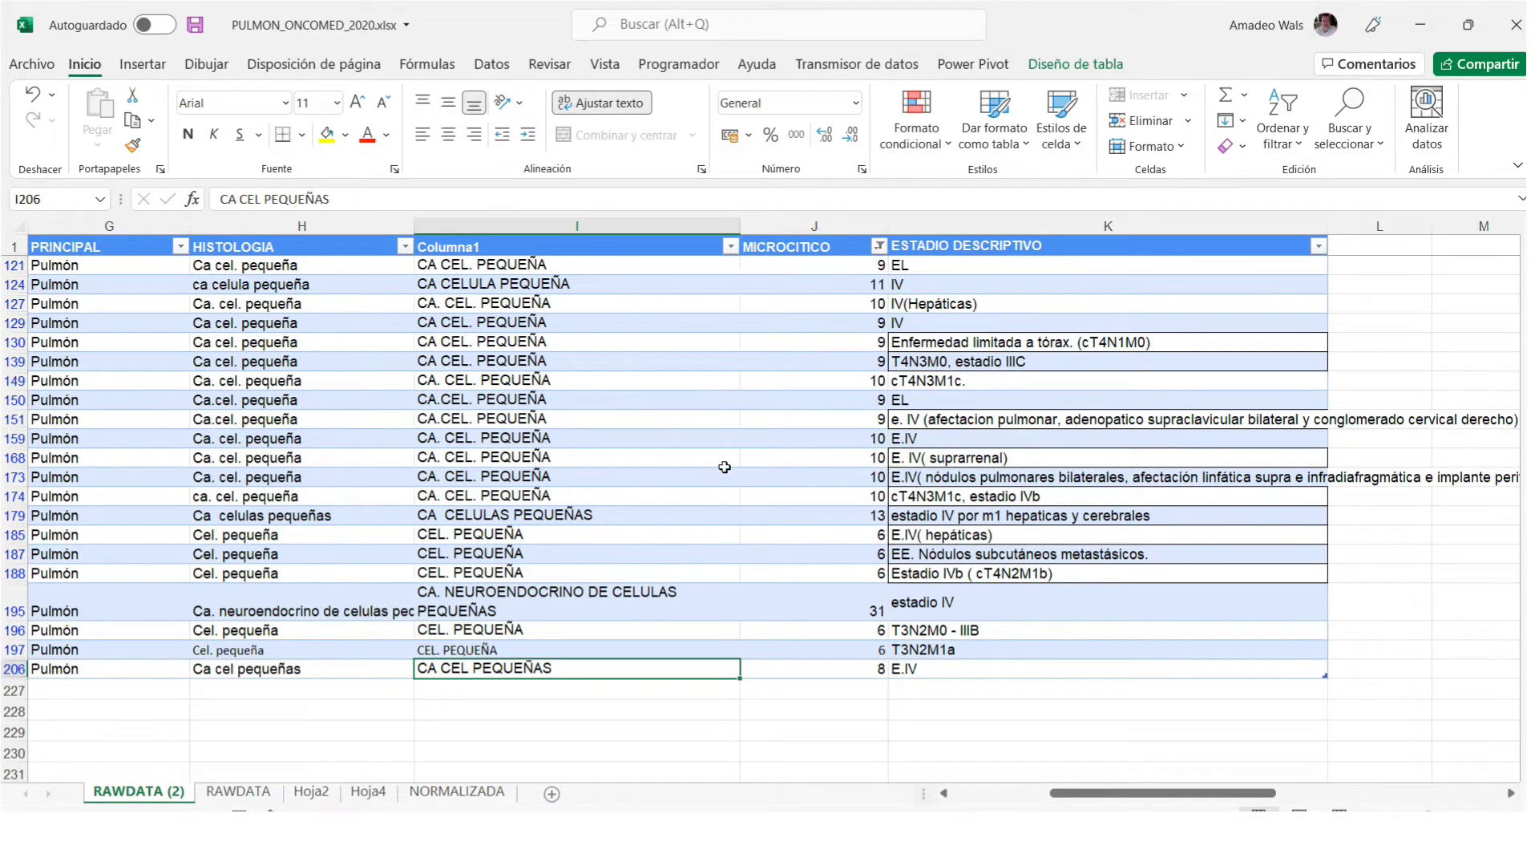
Examine the filtered MICROCITICO results from row 9 to row 100 against their histology texts.
{"action": "scroll", "coordinate": [728, 453], "scroll_direction": "up", "scroll_amount": 7}
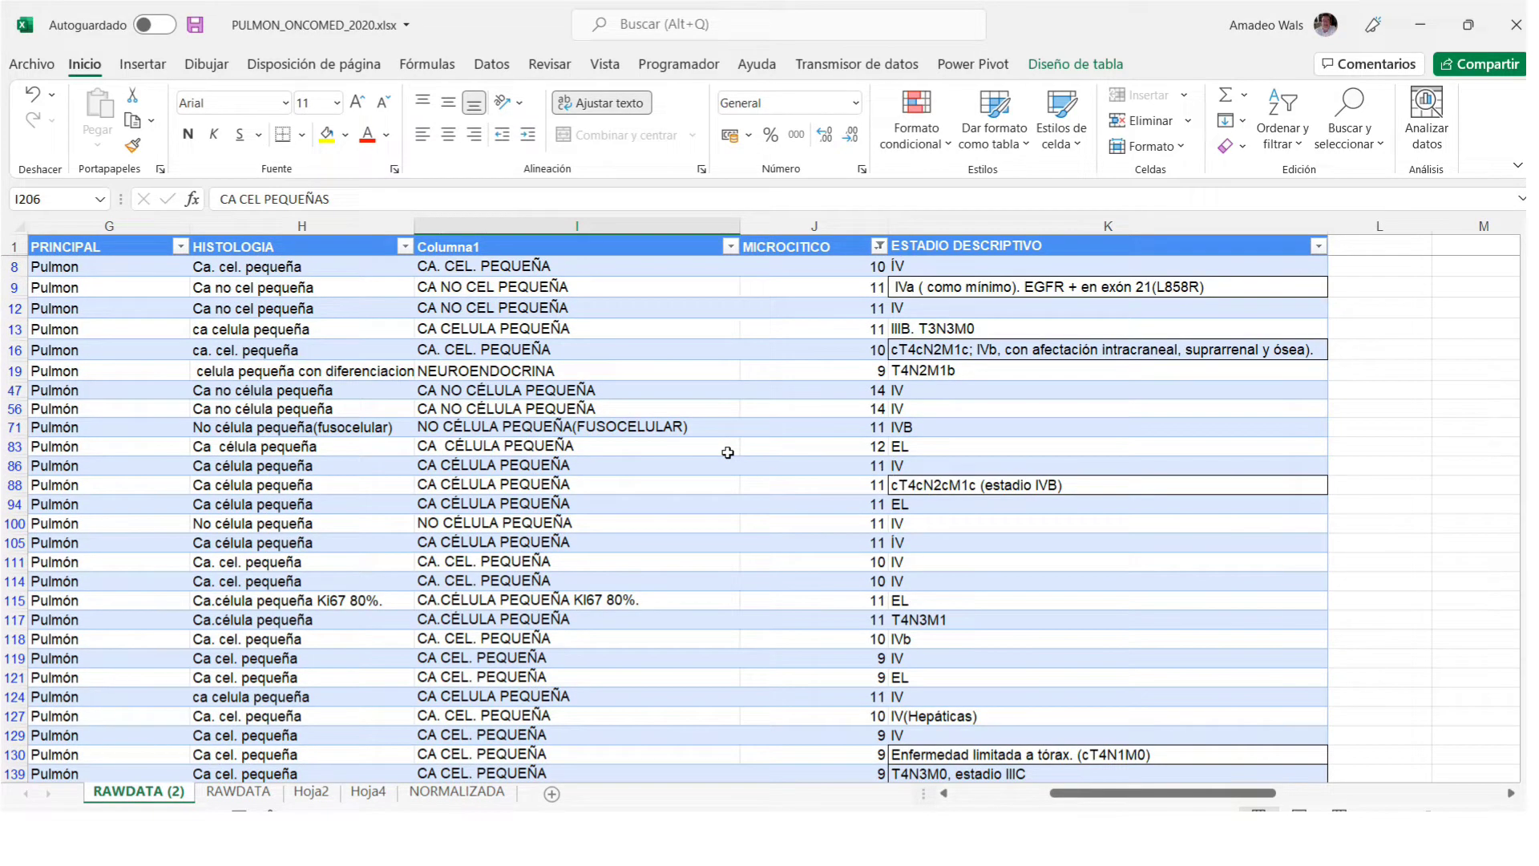
{"action": "left_click", "coordinate": [785, 286]}
{"action": "key", "text": "Down"}
{"action": "key", "text": "Down"}
{"action": "key", "text": "Down"}
{"action": "key", "text": "Down"}
{"action": "key", "text": "Down"}
{"action": "key", "text": "Down"}
{"action": "key", "text": "Down"}
{"action": "key", "text": "Down"}
{"action": "key", "text": "Down"}
{"action": "key", "text": "Down"}
{"action": "key", "text": "Down"}
{"action": "key", "text": "Down"}
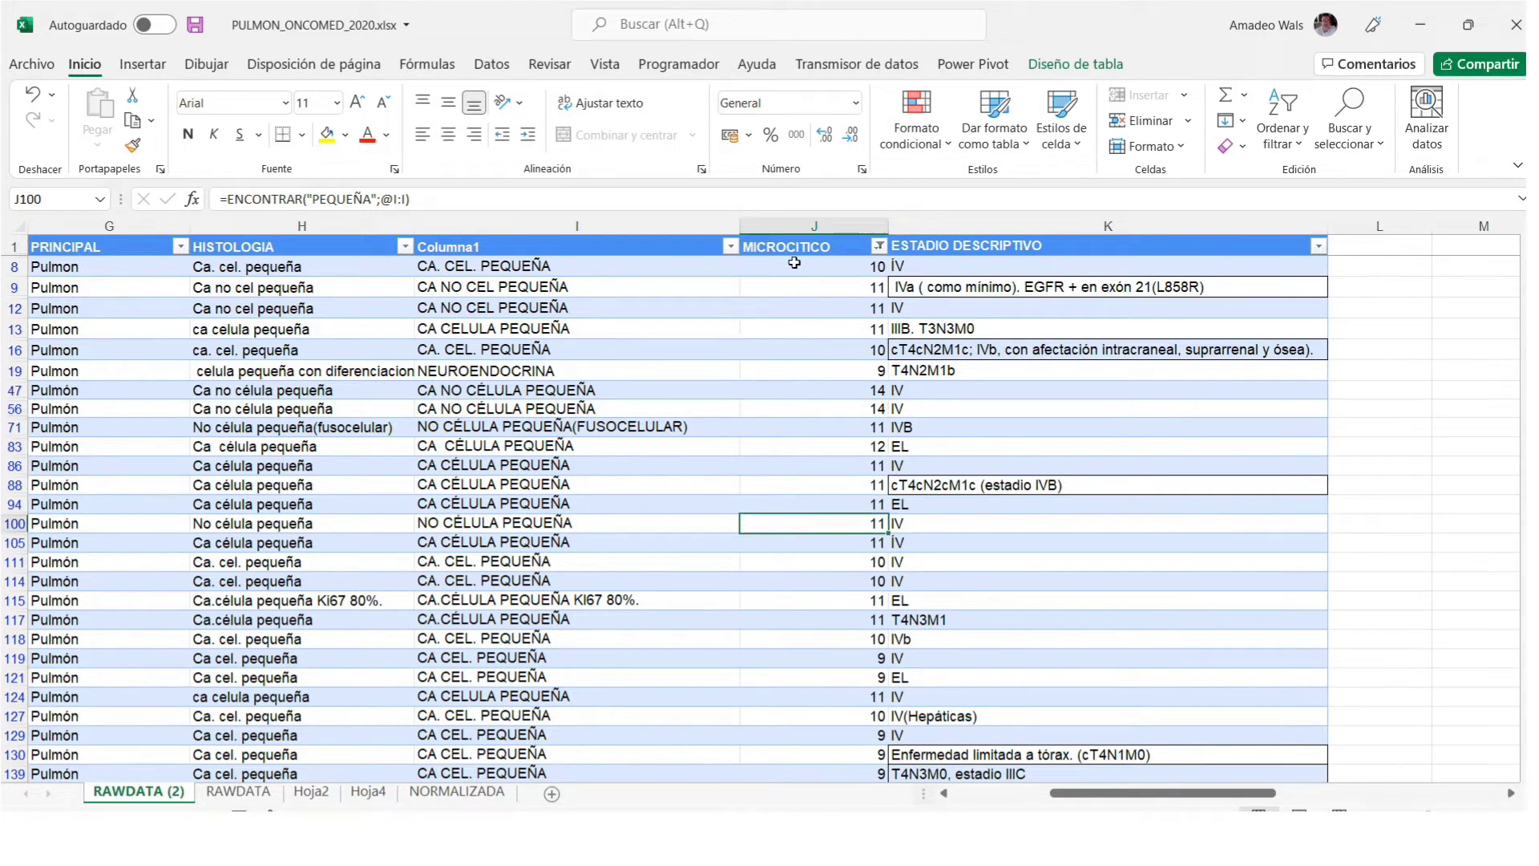
Include all values, #¡VALOR! among them, in the MICROCITICO filter to show every table row.
{"action": "left_click", "coordinate": [730, 246]}
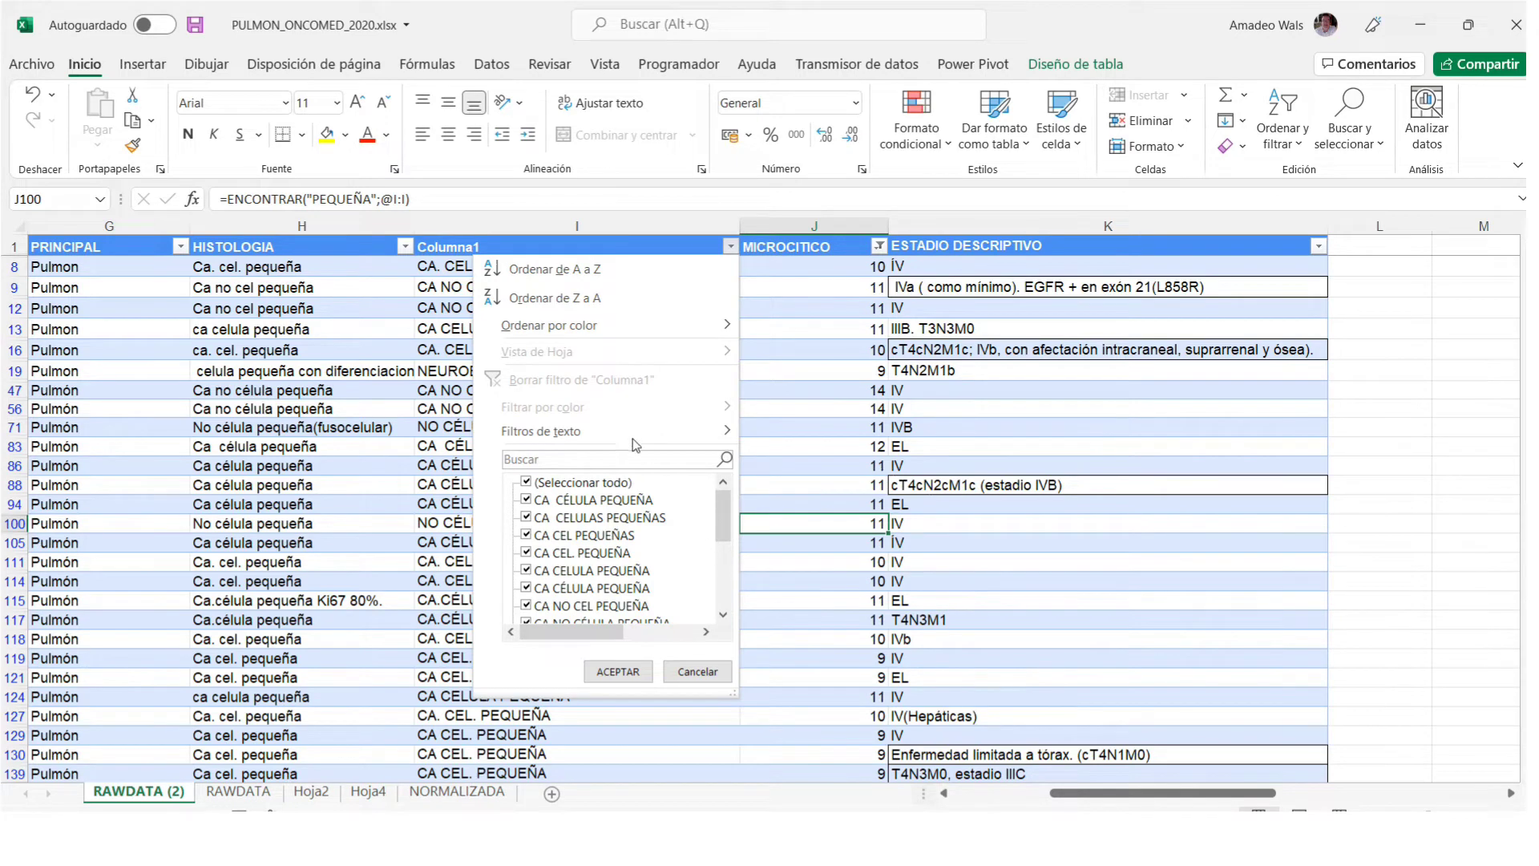
{"action": "left_click", "coordinate": [697, 671]}
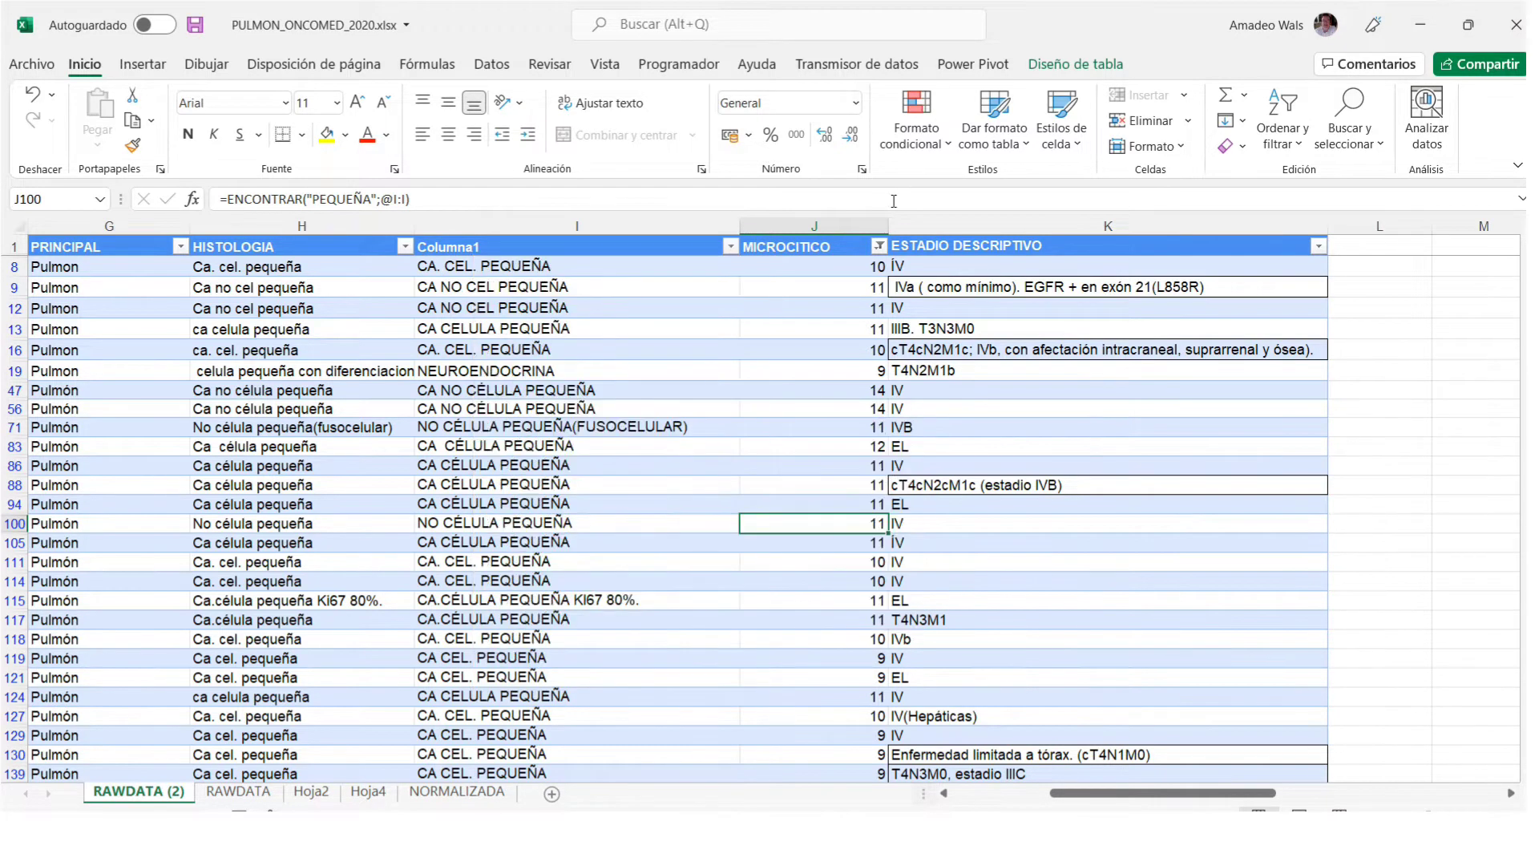
{"action": "left_click", "coordinate": [879, 246]}
{"action": "left_click", "coordinate": [675, 482]}
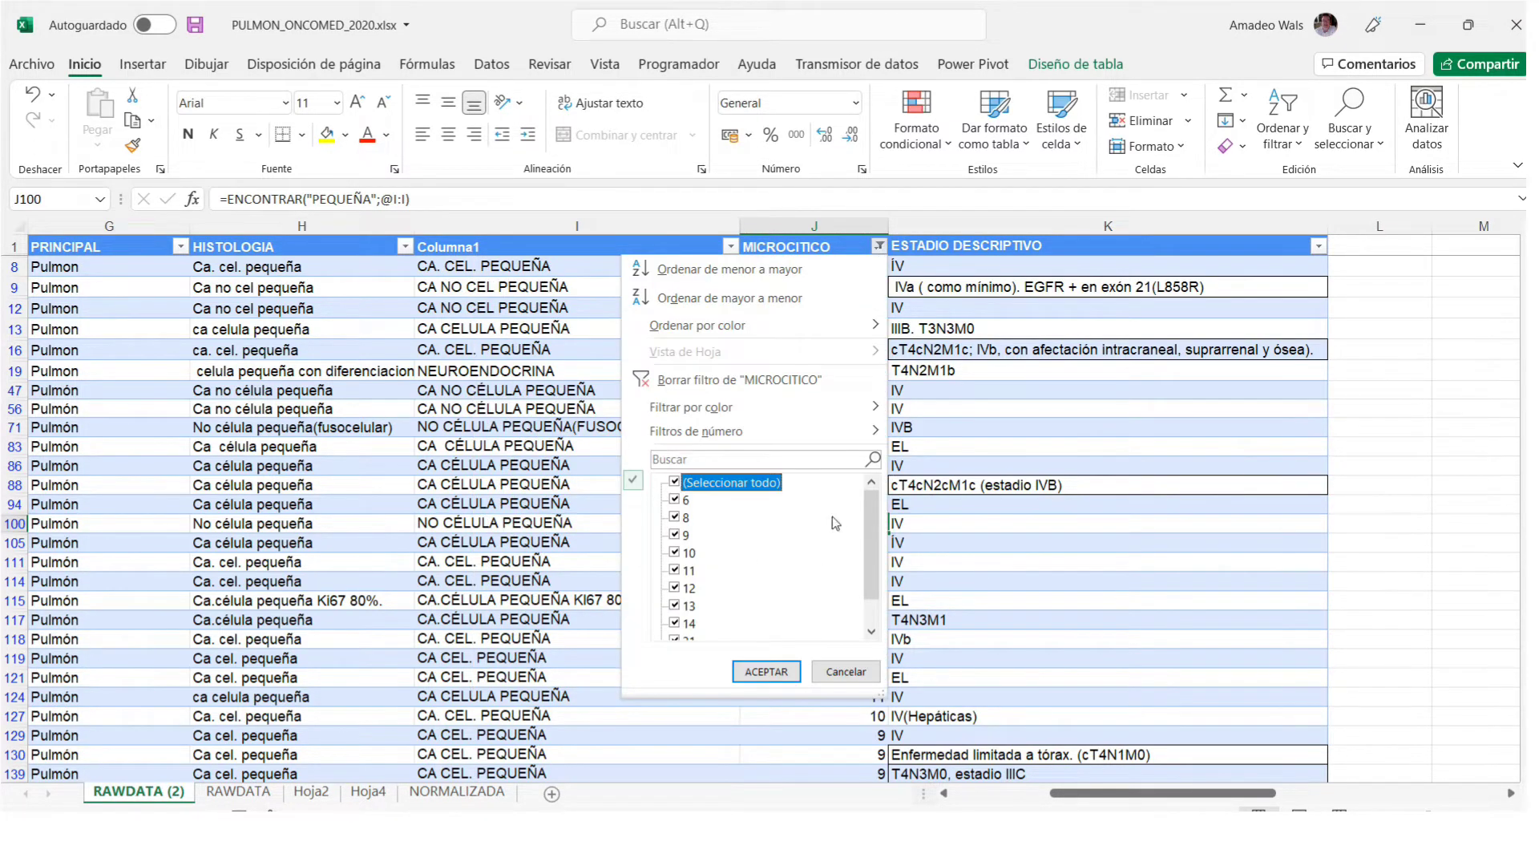
{"action": "left_click_drag", "start_coordinate": [874, 523], "coordinate": [874, 549]}
{"action": "left_click", "coordinate": [675, 624]}
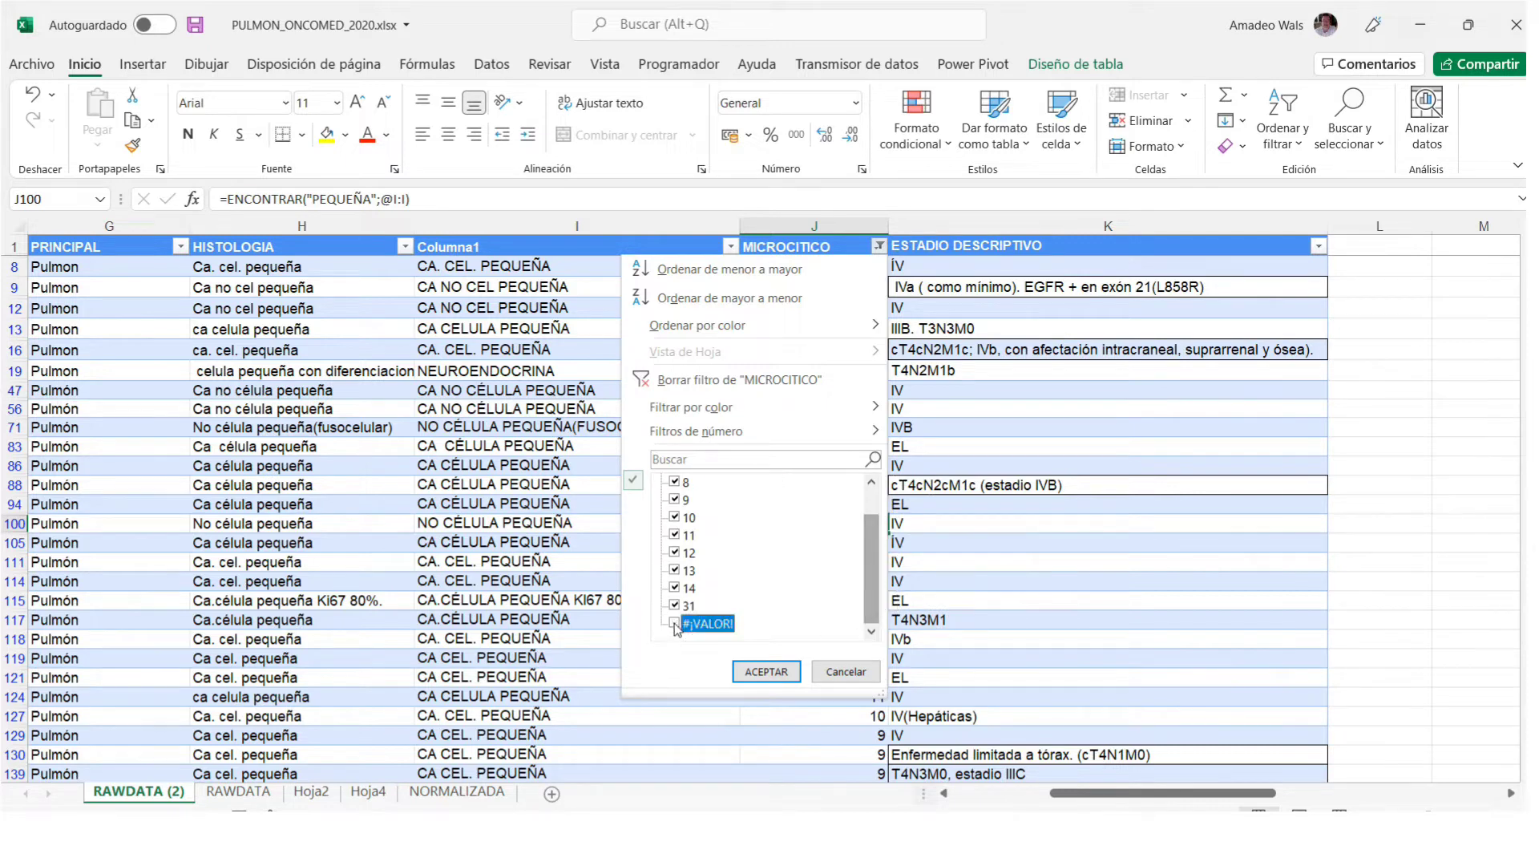
{"action": "left_click", "coordinate": [754, 671]}
Filter Columna1 to show only the MICROCÍTICO entries.
{"action": "left_click", "coordinate": [730, 246]}
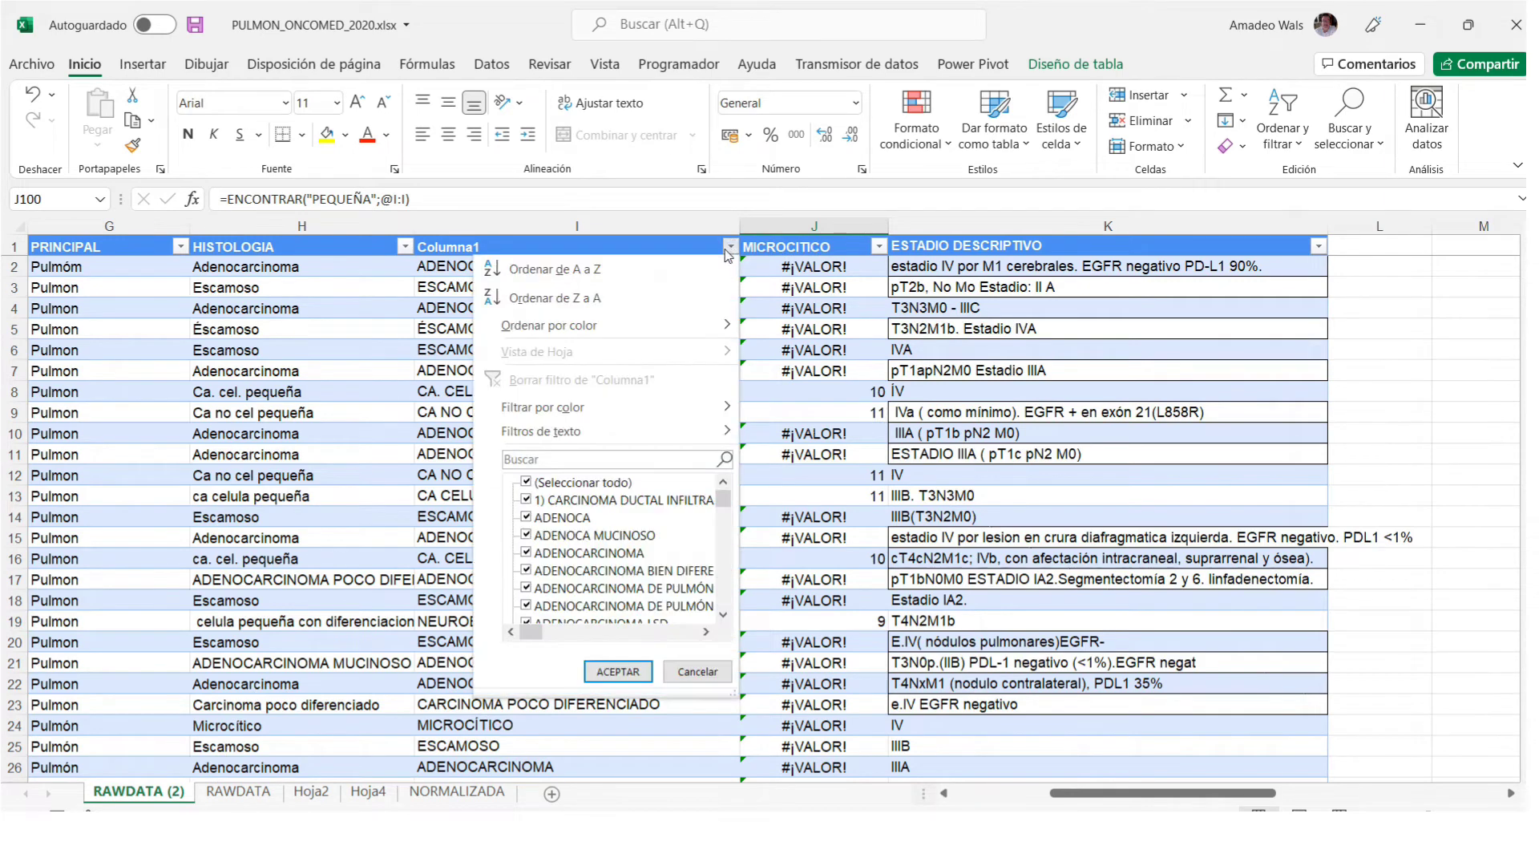
{"action": "left_click", "coordinate": [526, 482]}
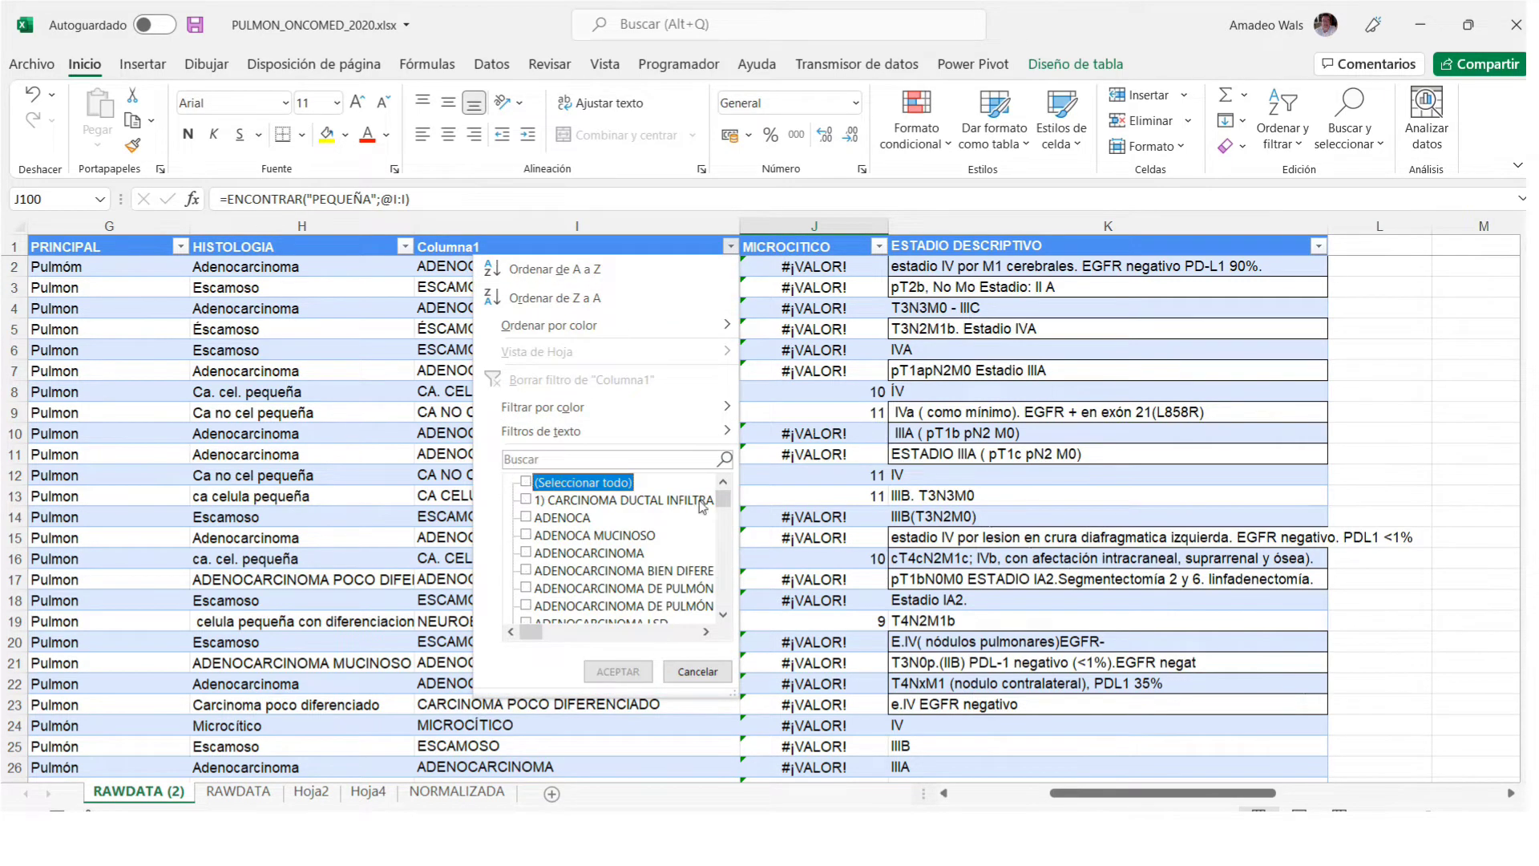
{"action": "left_click_drag", "start_coordinate": [721, 499], "coordinate": [724, 607]}
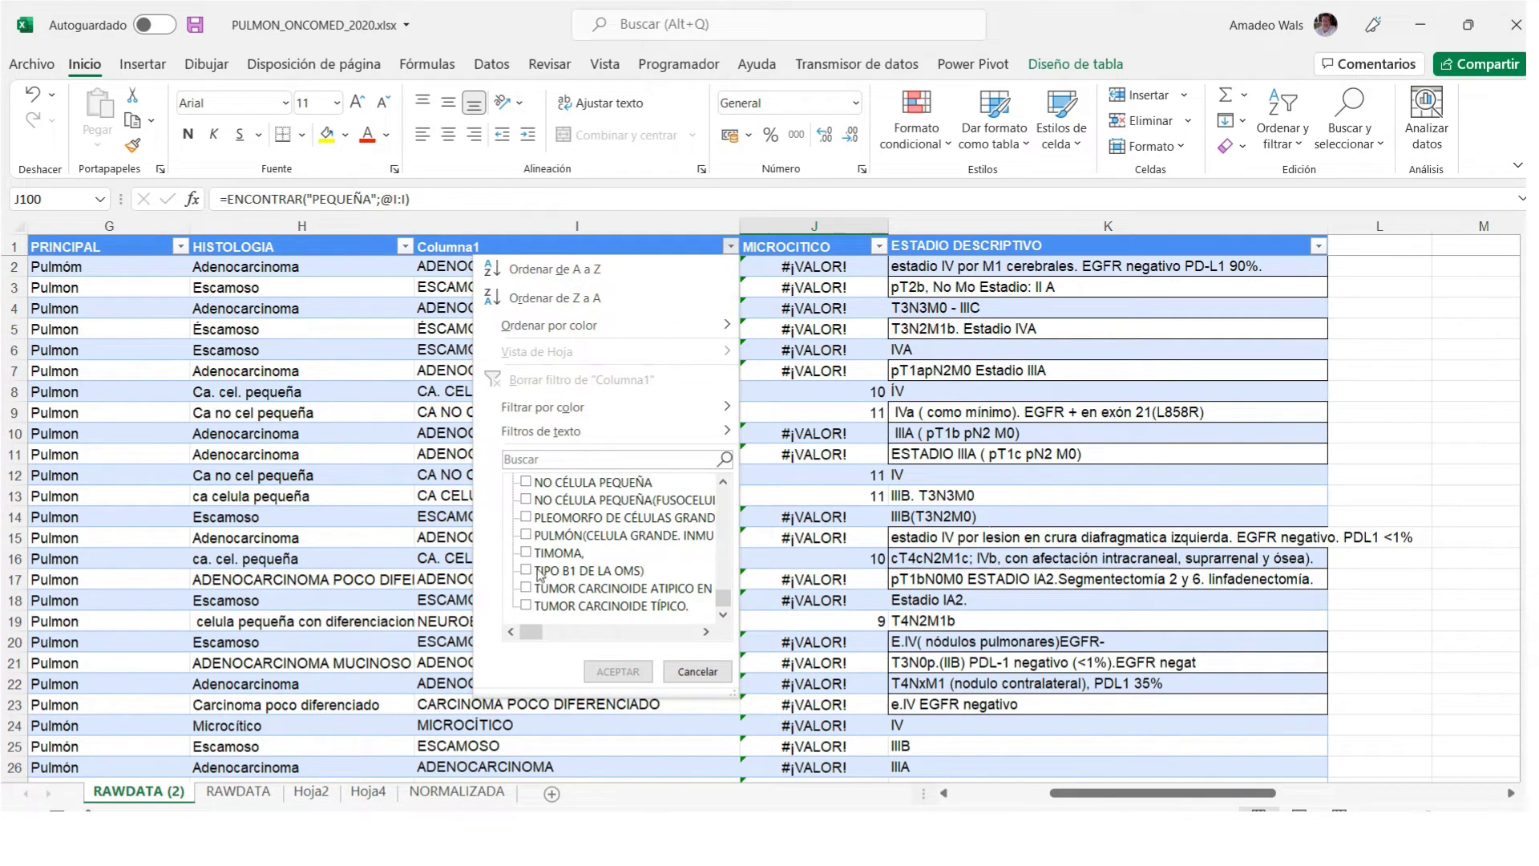
{"action": "left_click", "coordinate": [724, 482]}
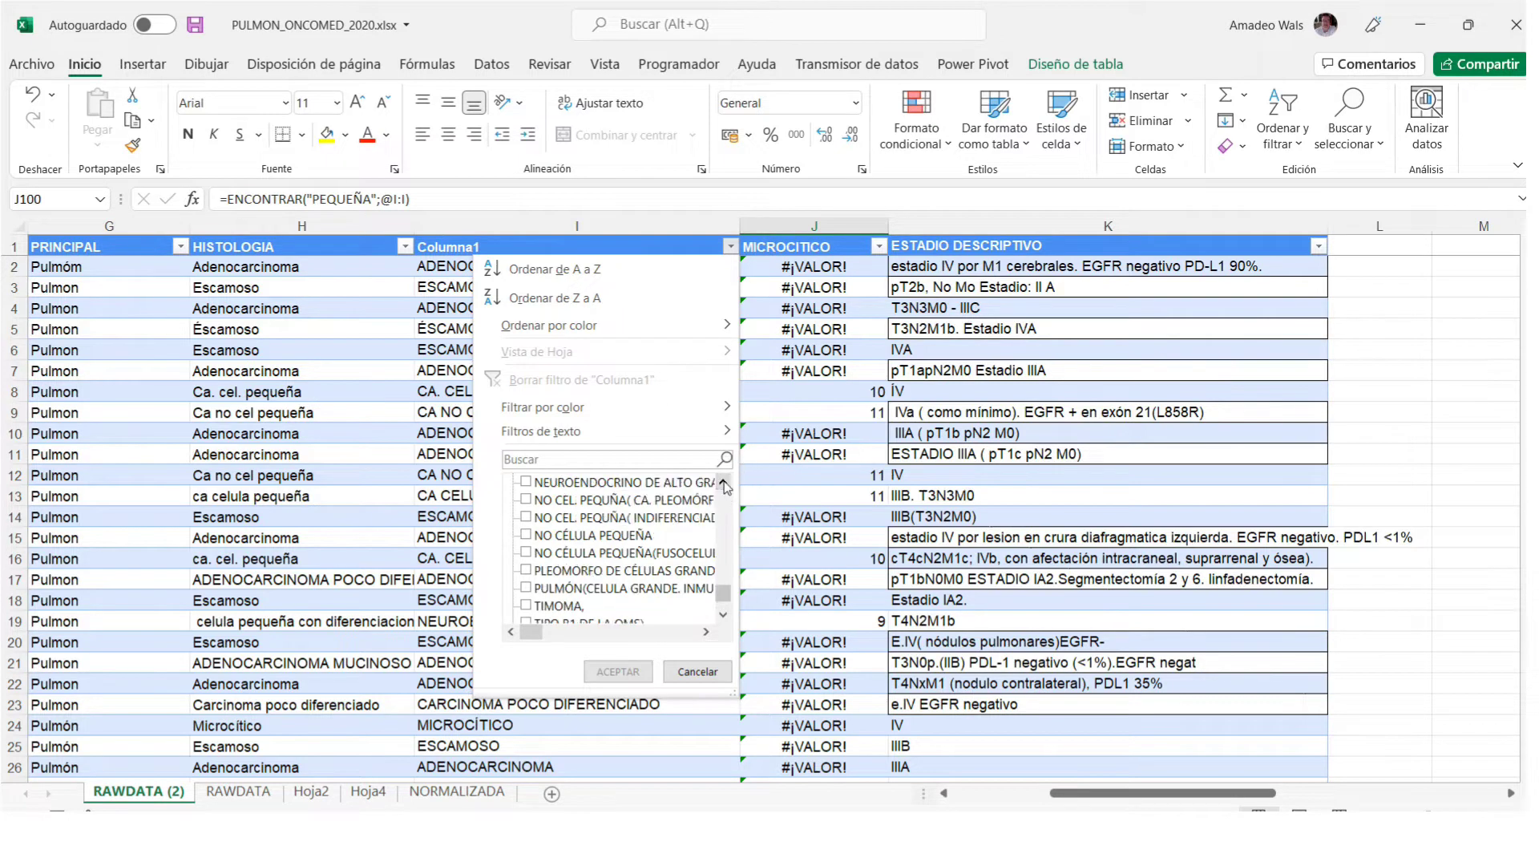
{"action": "left_click", "coordinate": [526, 500]}
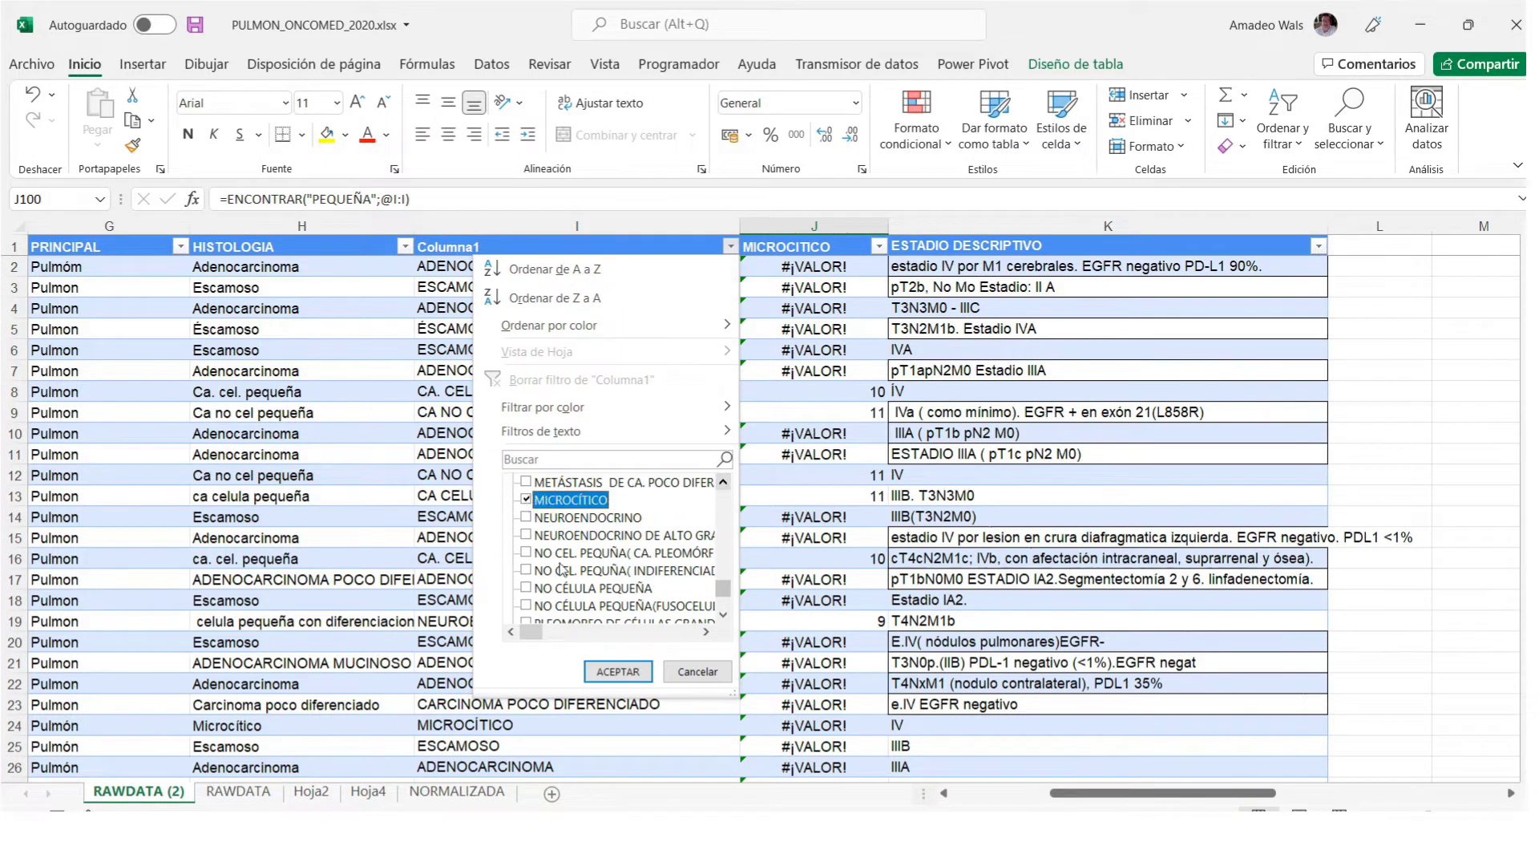
{"action": "left_click", "coordinate": [618, 671]}
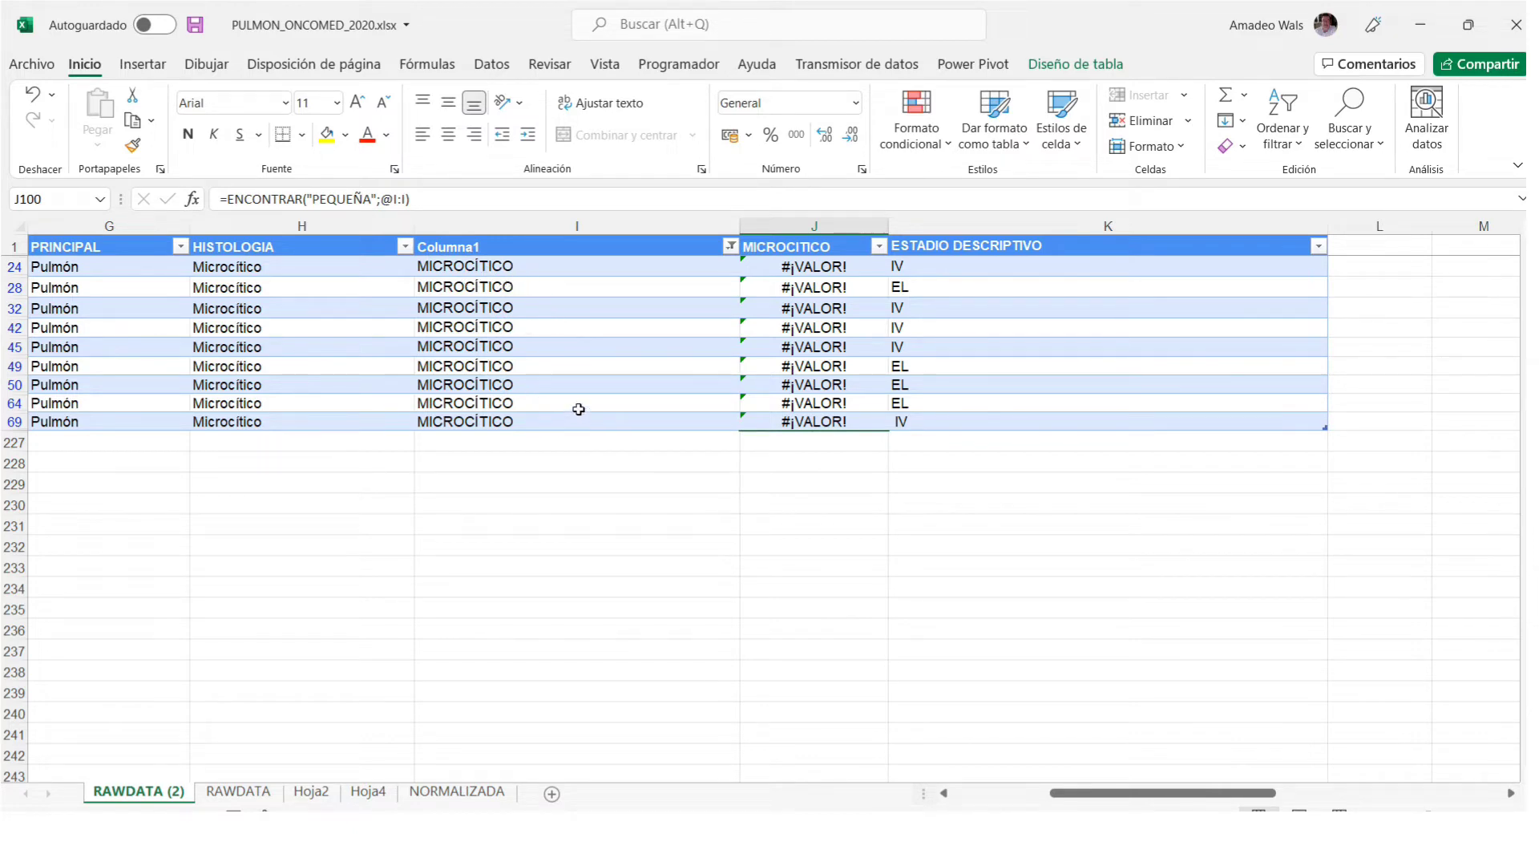
Replace the Columna1 text in row 24 with PEQUEÑA and fill it down through the filtered rows to row 69.
{"action": "left_click", "coordinate": [520, 311]}
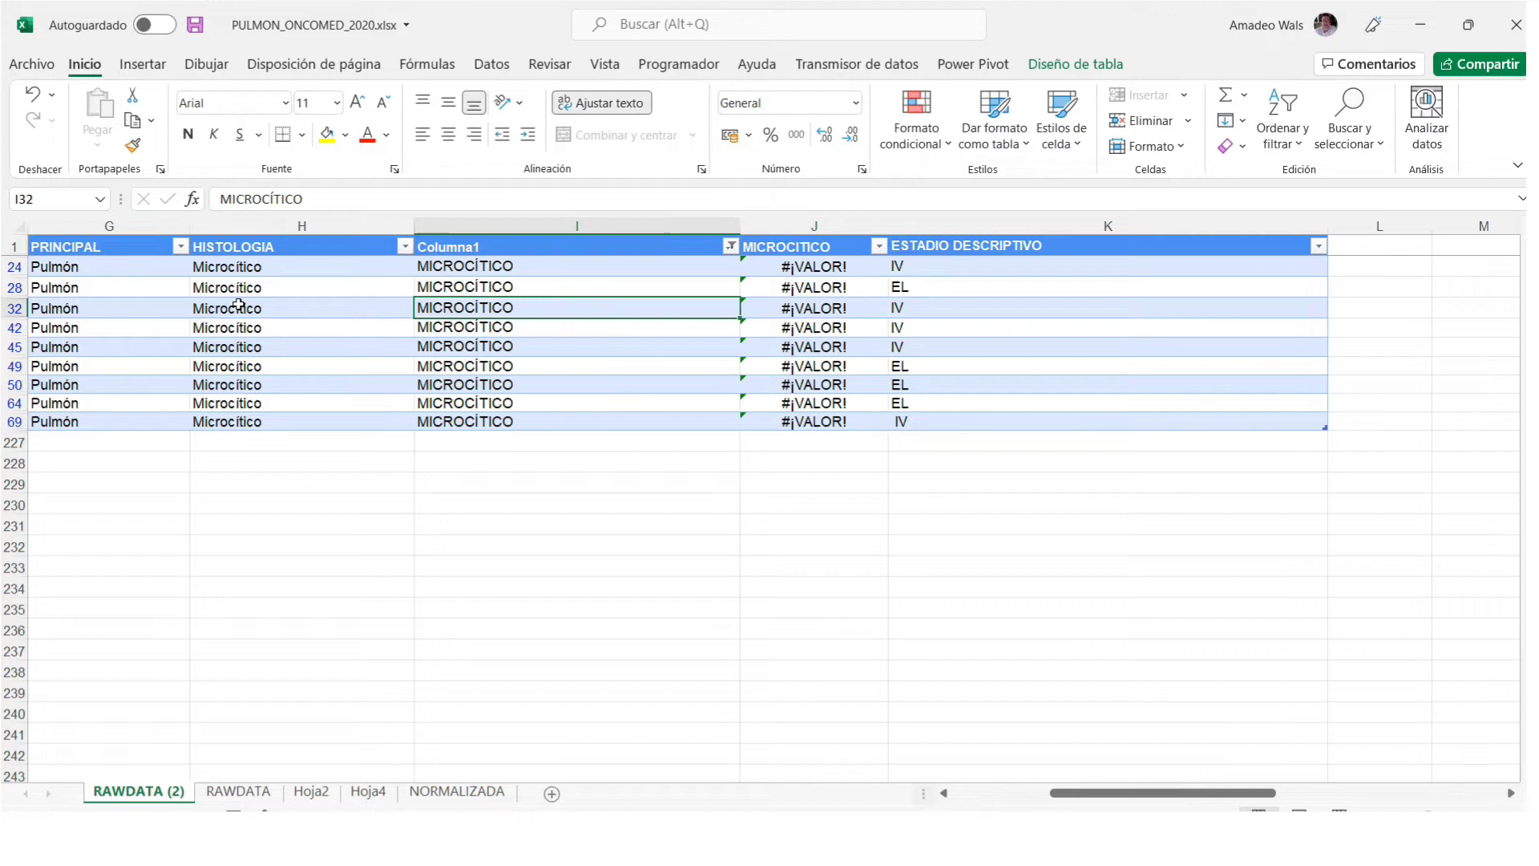
{"action": "left_click", "coordinate": [557, 270]}
{"action": "double_click", "coordinate": [558, 270]}
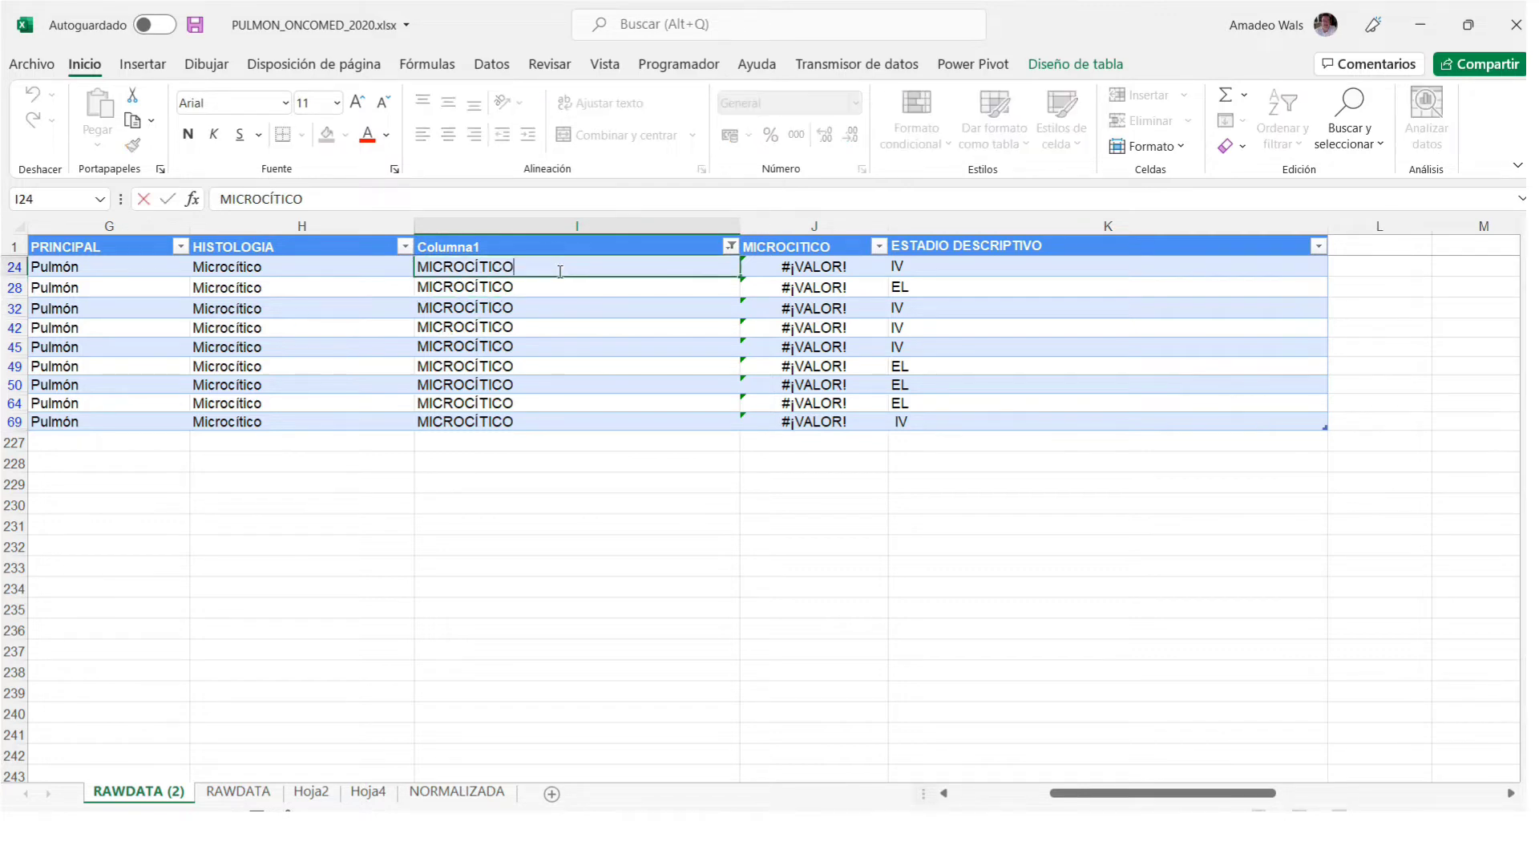
{"action": "left_click", "coordinate": [546, 270]}
{"action": "left_click_drag", "start_coordinate": [546, 270], "coordinate": [388, 265]}
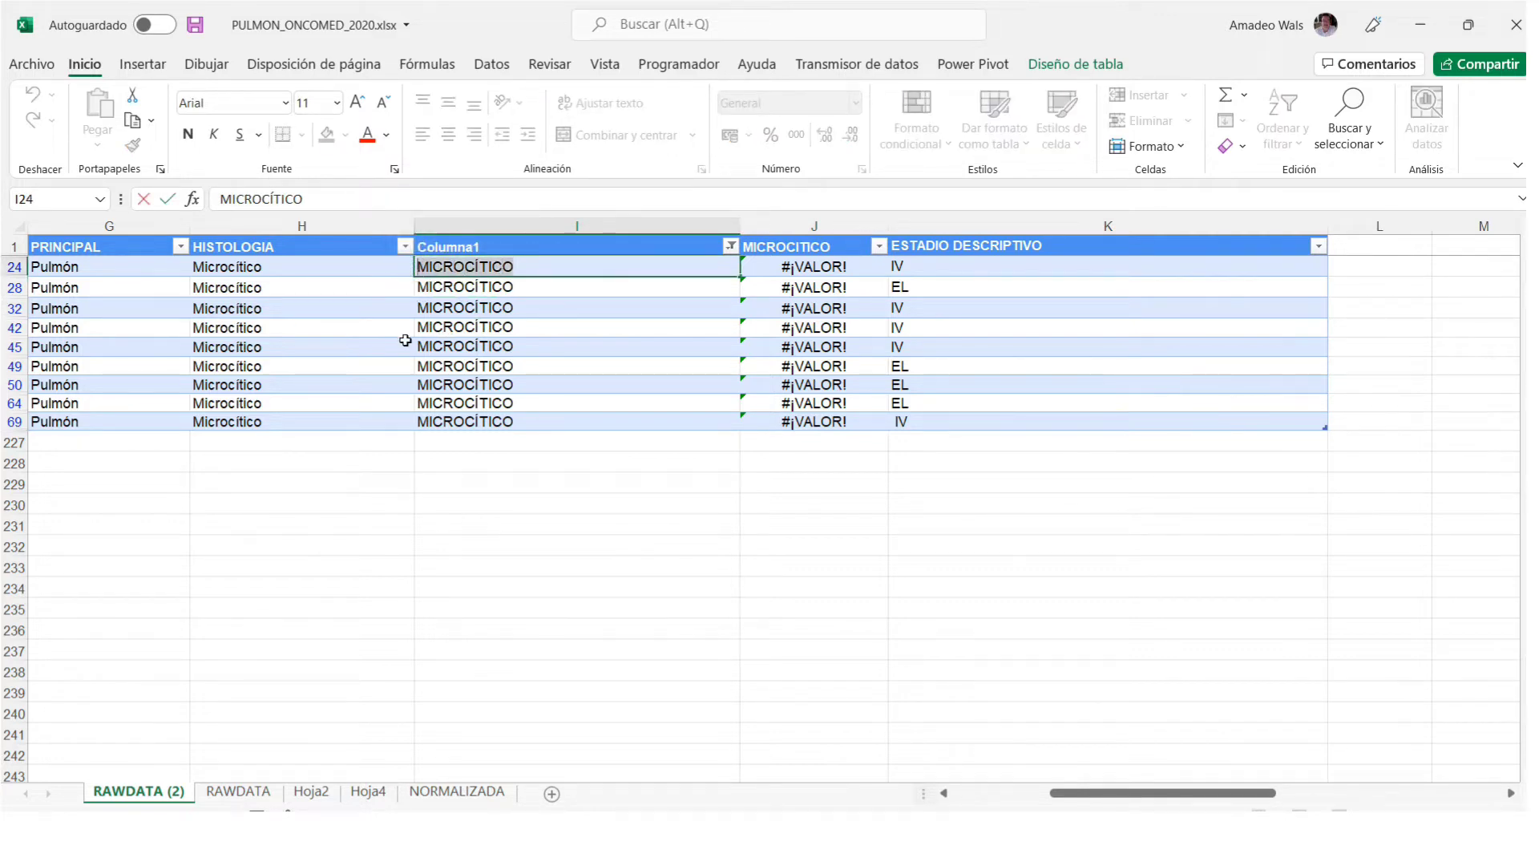
{"action": "type", "text": "PEQUE"}
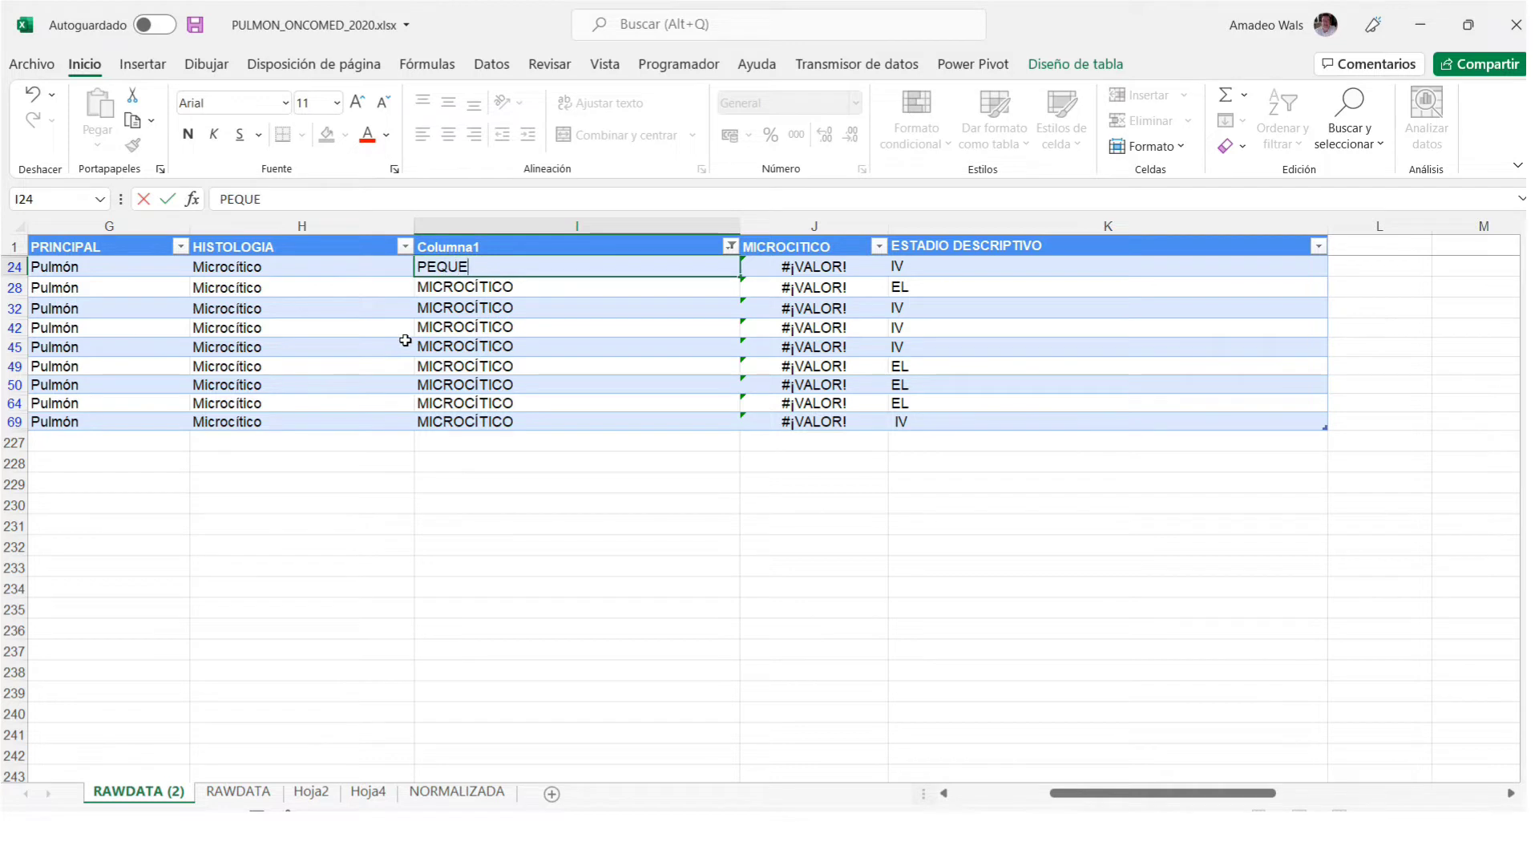
{"action": "type", "text": "ÑAS"}
{"action": "left_click", "coordinate": [510, 388]}
{"action": "left_click", "coordinate": [601, 262]}
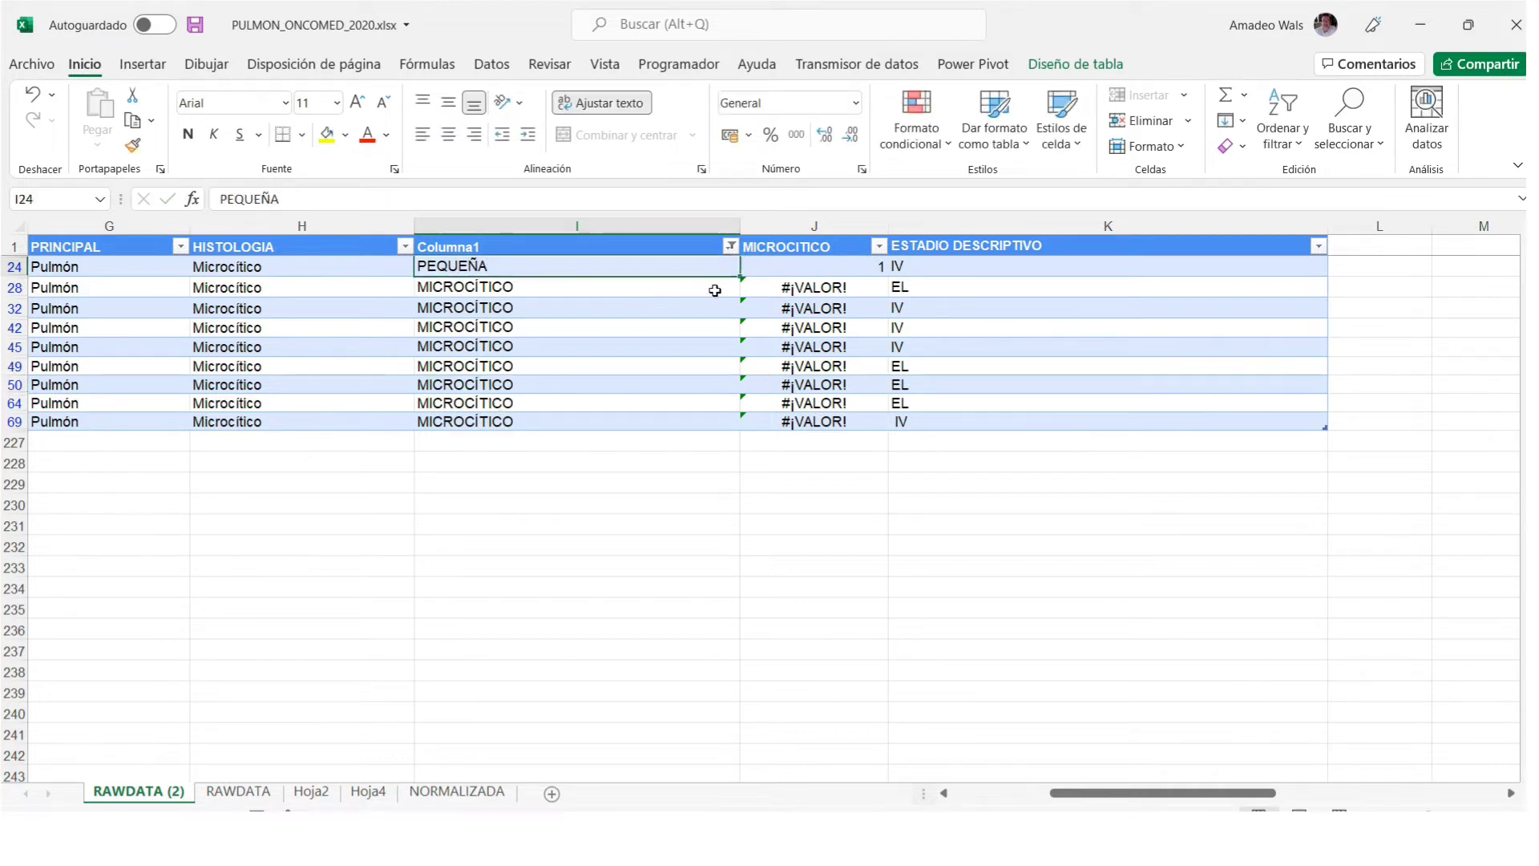
{"action": "left_click_drag", "start_coordinate": [740, 276], "coordinate": [738, 431]}
{"action": "left_click", "coordinate": [802, 347]}
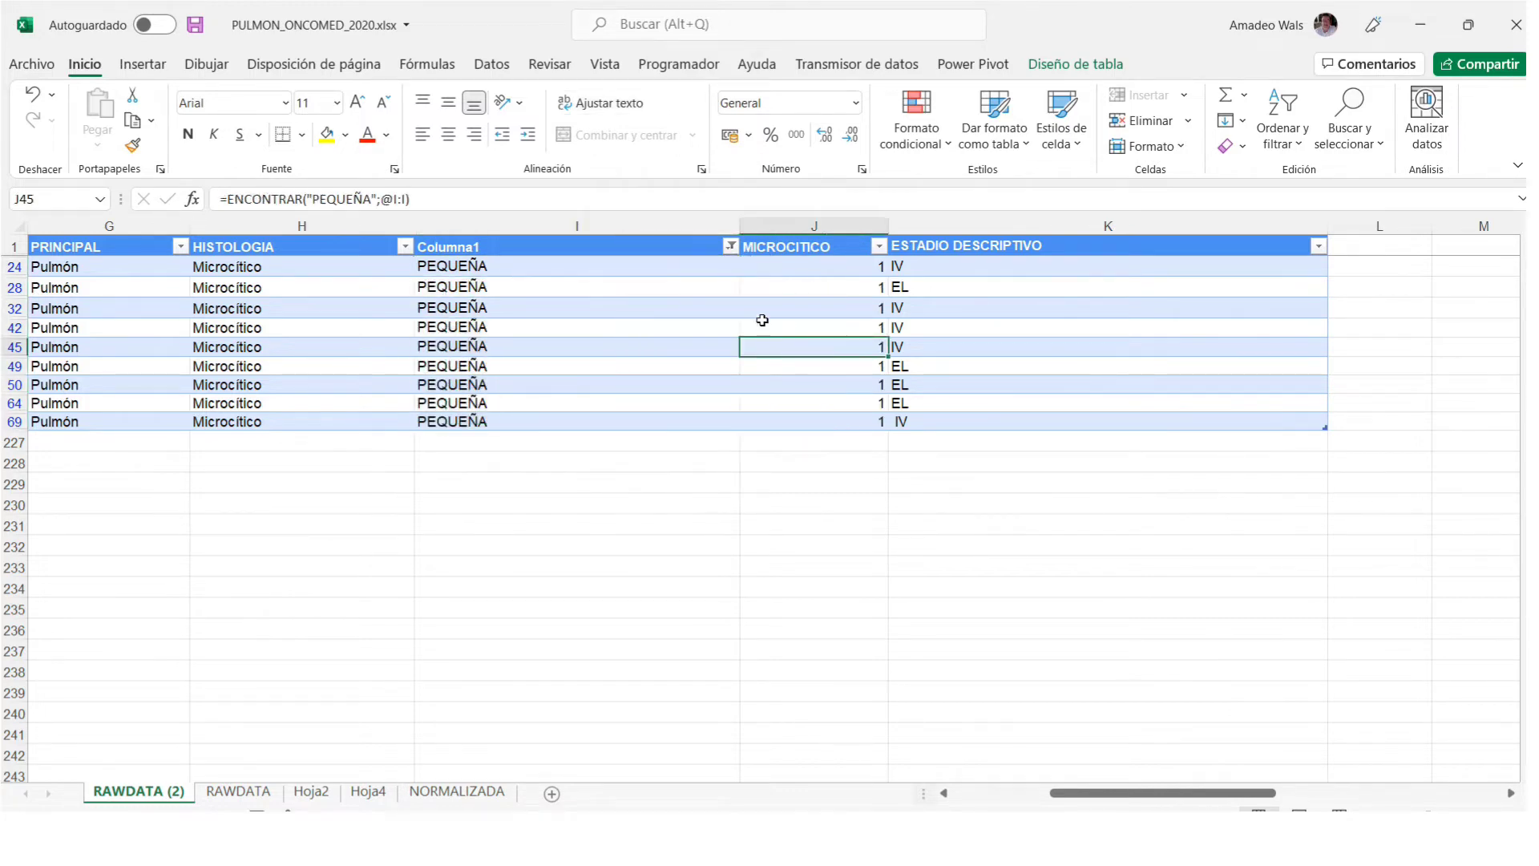
Remove the Columna1 filter so that all table rows are shown.
{"action": "left_click", "coordinate": [878, 247]}
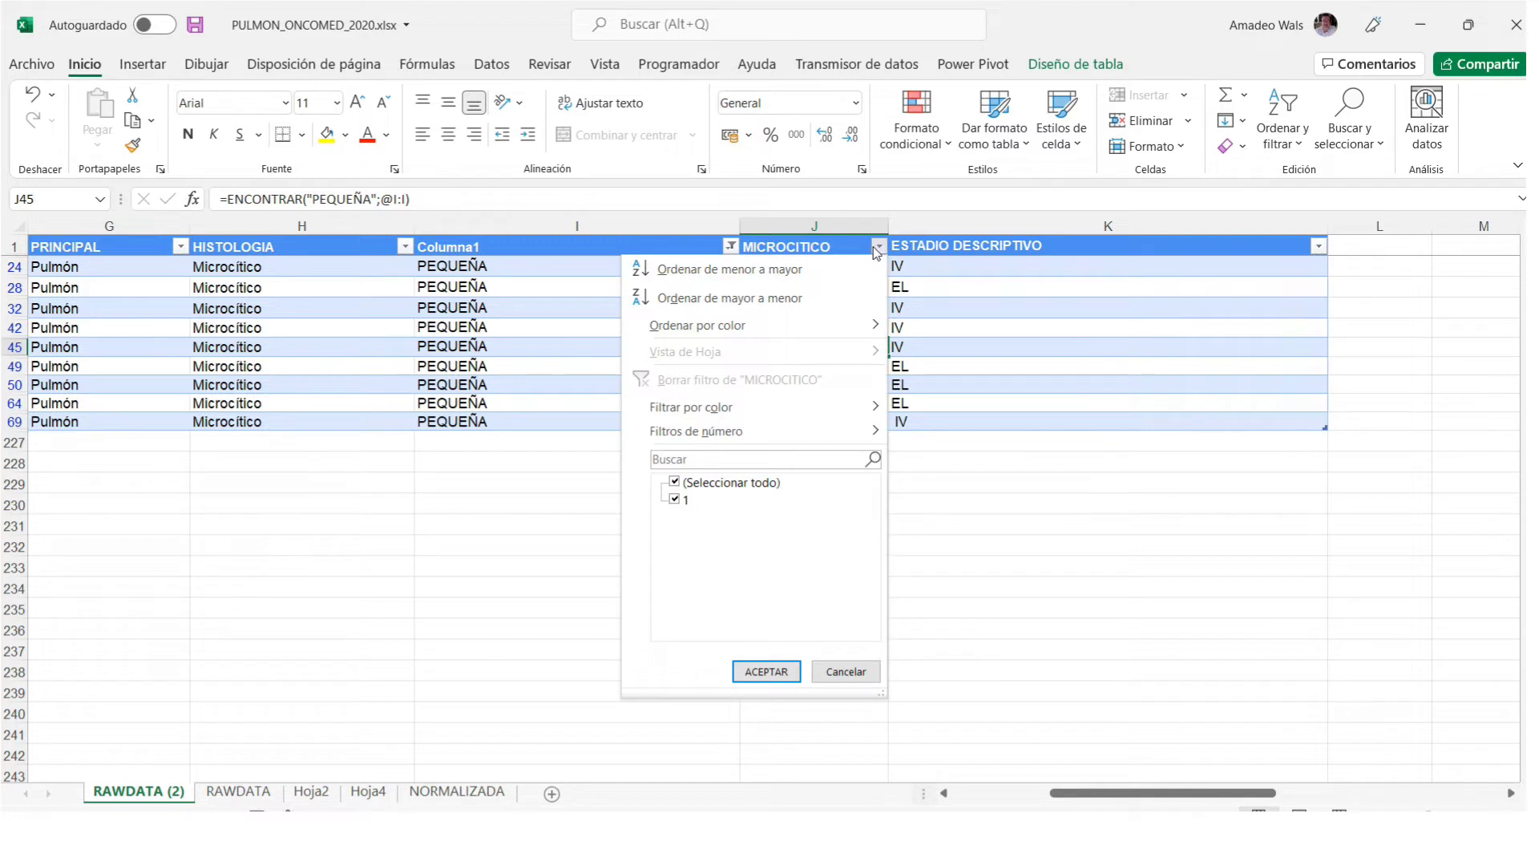
{"action": "left_click", "coordinate": [848, 673]}
{"action": "left_click", "coordinate": [730, 247]}
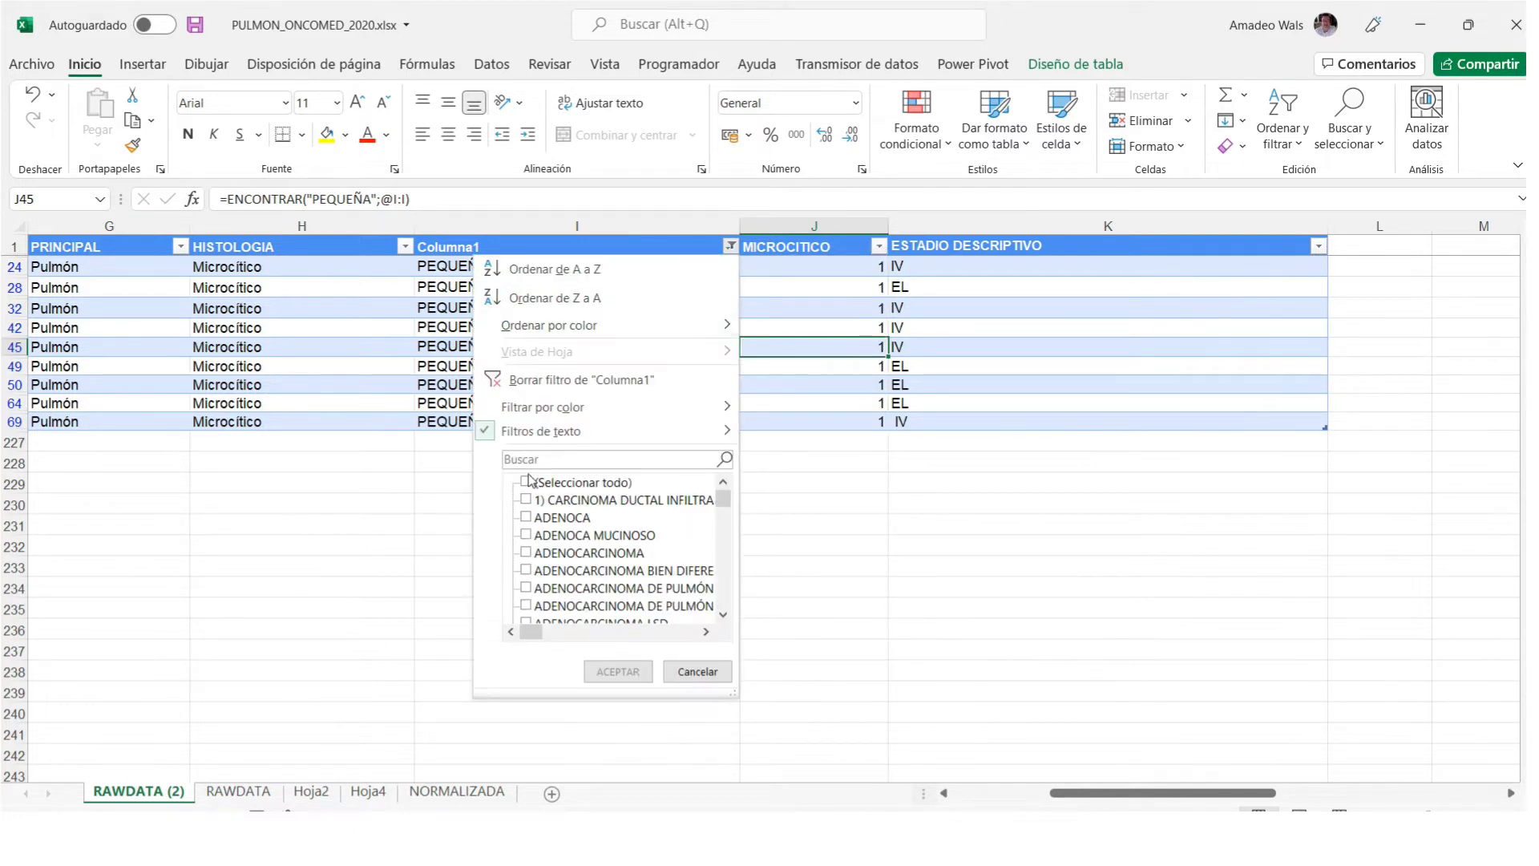
{"action": "left_click", "coordinate": [630, 669]}
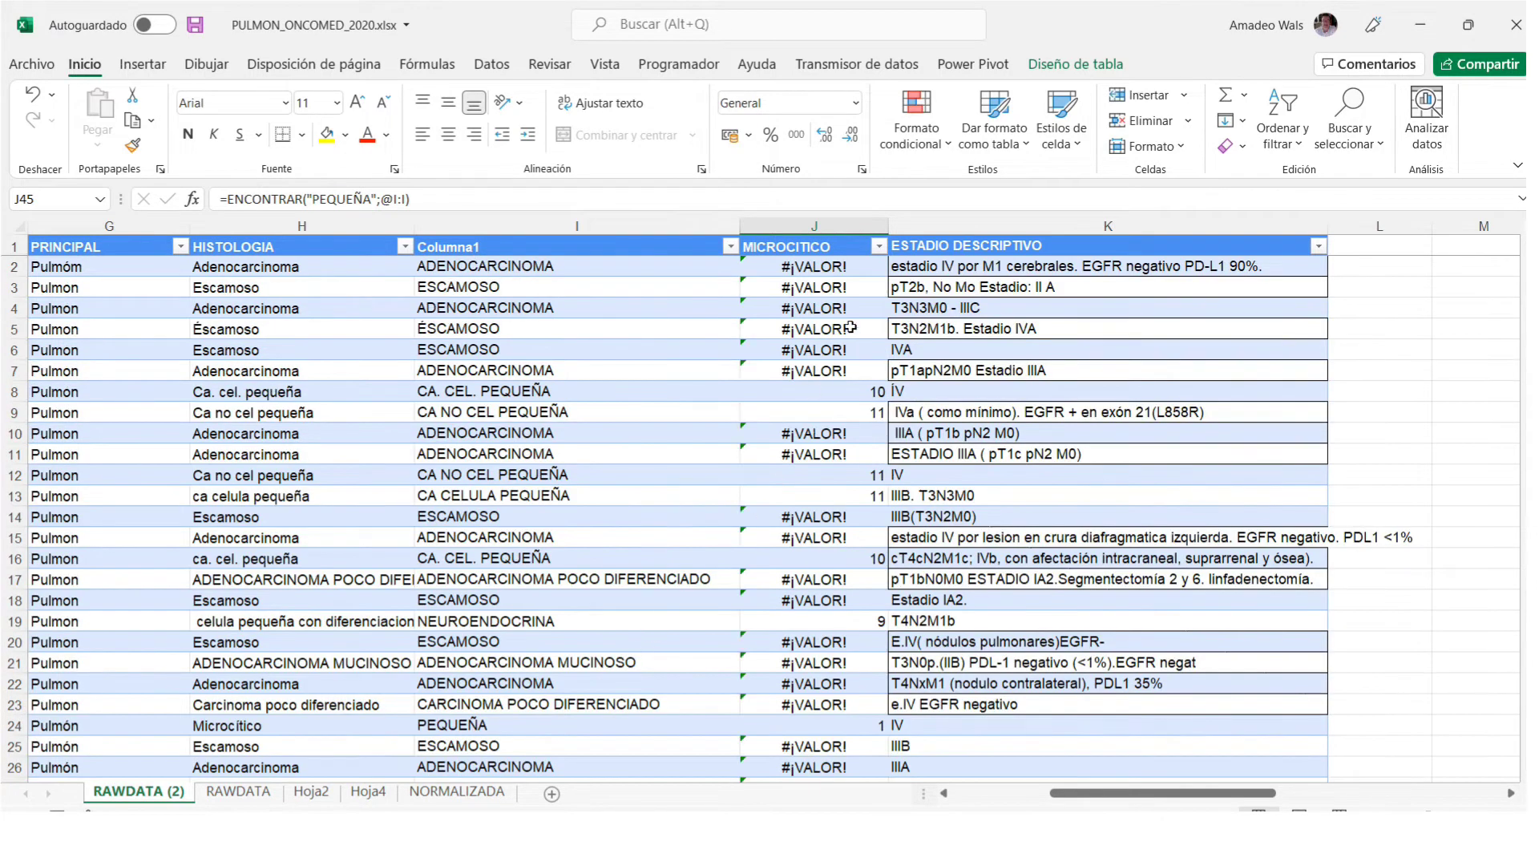
Filter the MICROCITICO column to exclude #¡VALOR! so only rows with a numeric match are listed, and review them.
{"action": "left_click", "coordinate": [880, 247]}
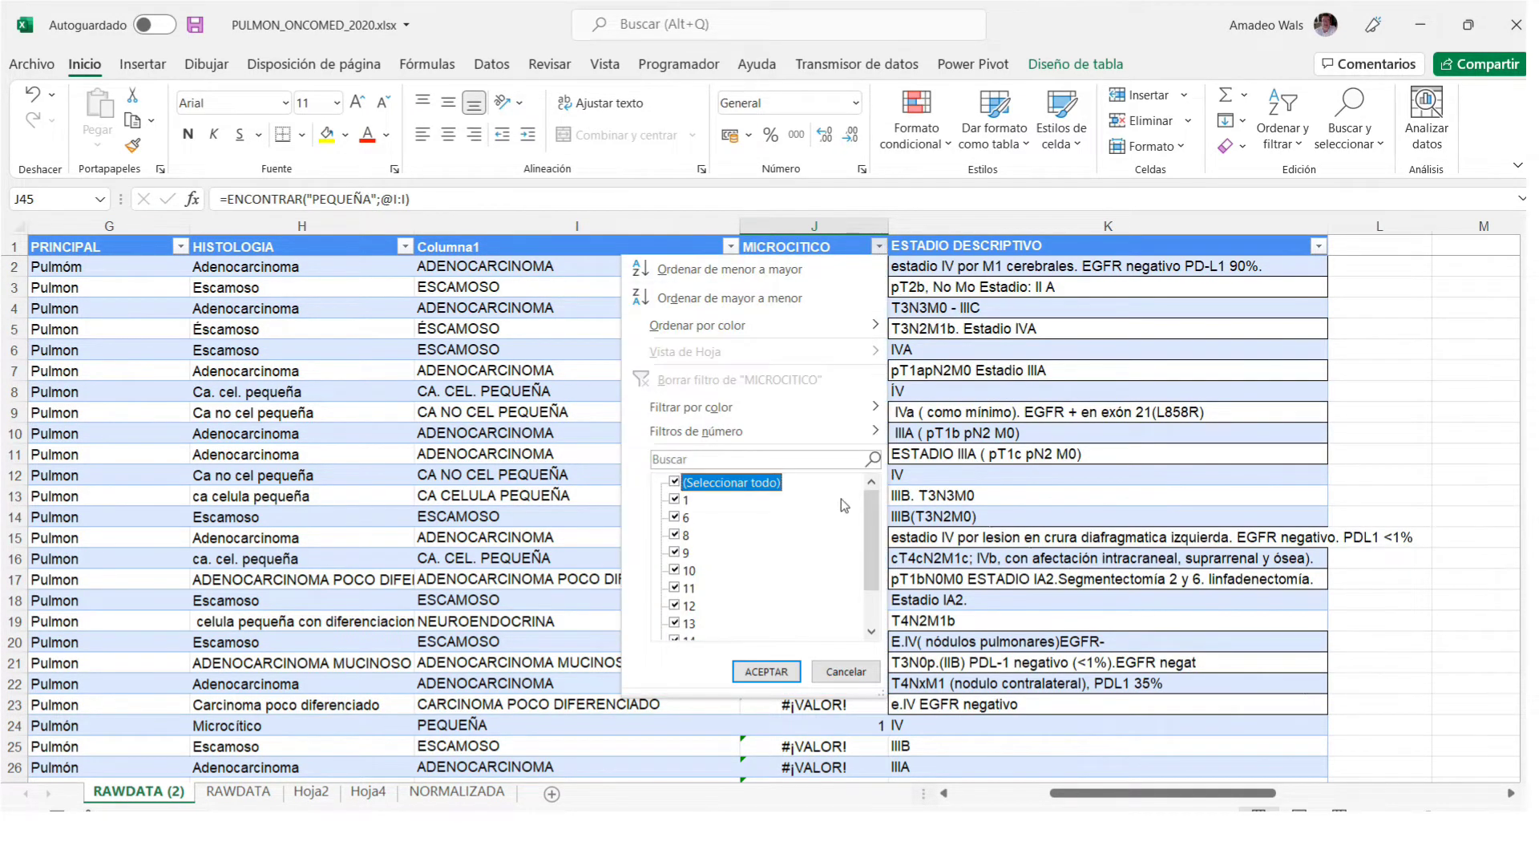
{"action": "left_click_drag", "start_coordinate": [872, 506], "coordinate": [872, 540]}
{"action": "left_click", "coordinate": [697, 625]}
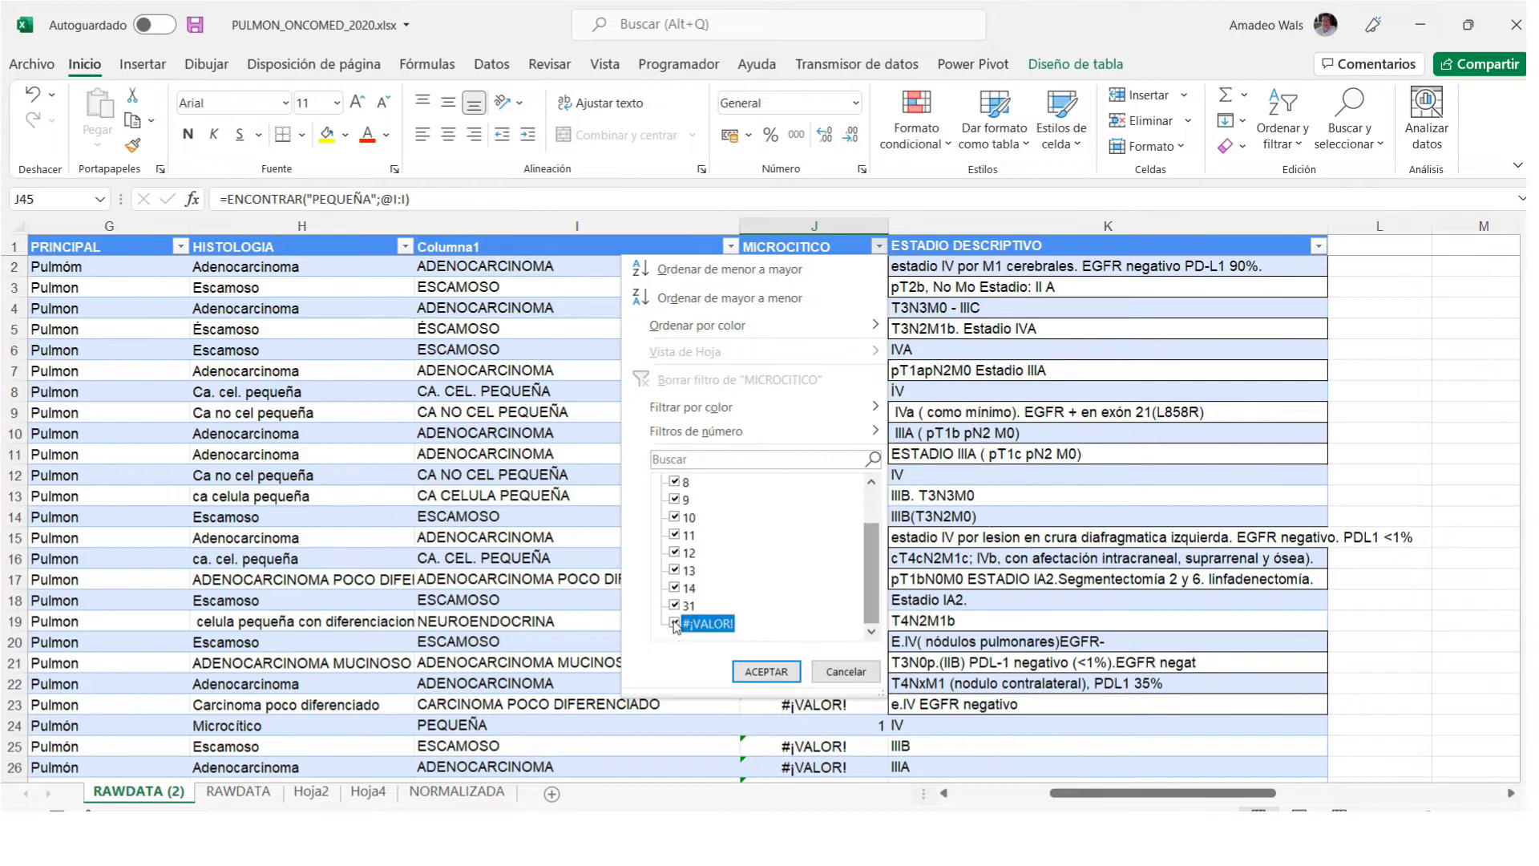
{"action": "left_click", "coordinate": [758, 671]}
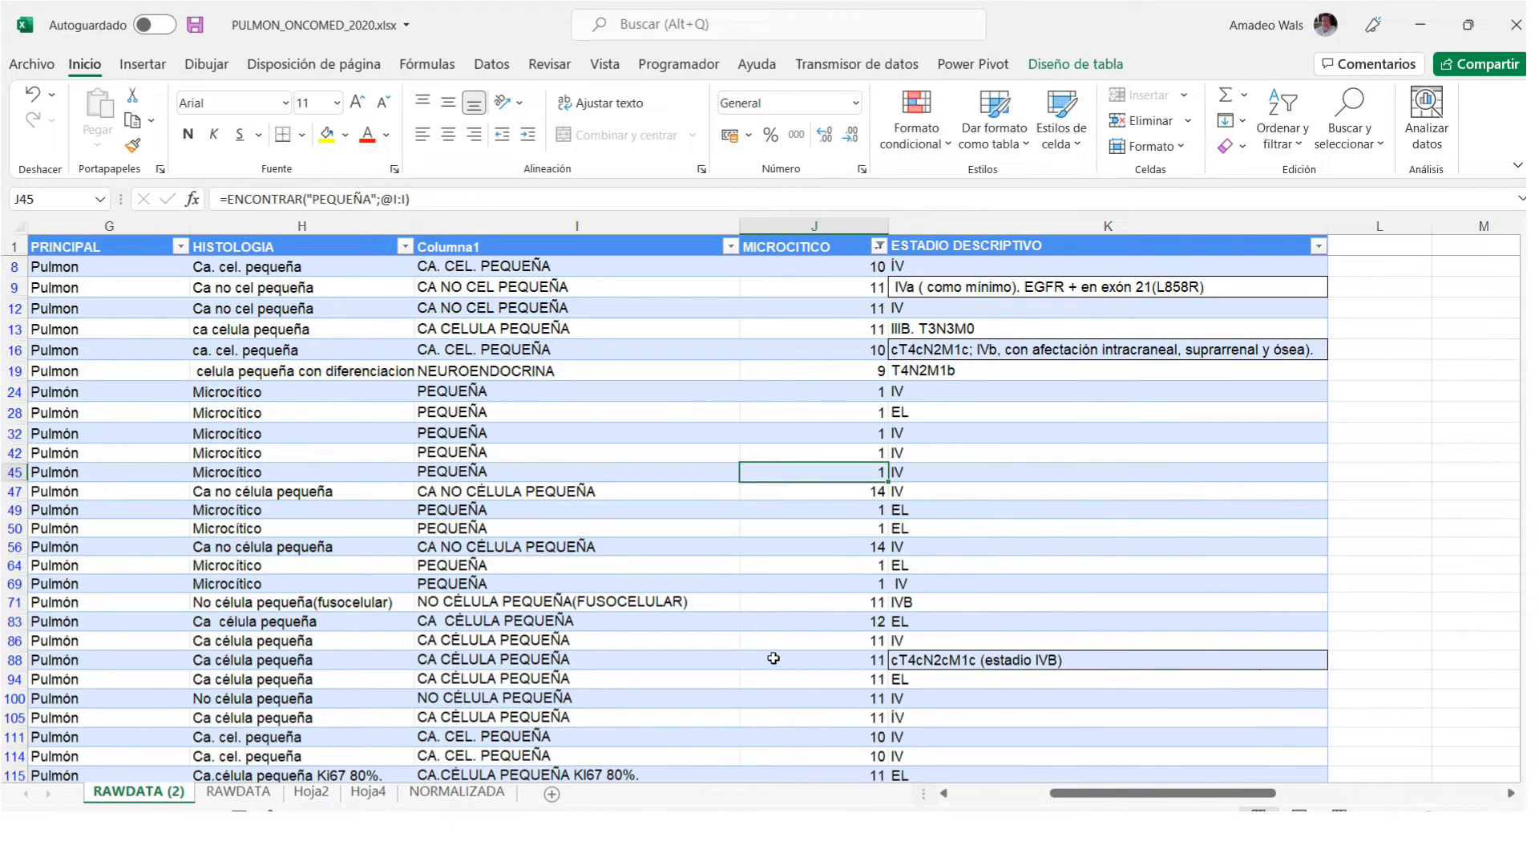
{"action": "scroll", "coordinate": [758, 496], "scroll_direction": "down", "scroll_amount": 2}
{"action": "scroll", "coordinate": [758, 495], "scroll_direction": "left", "scroll_amount": 1}
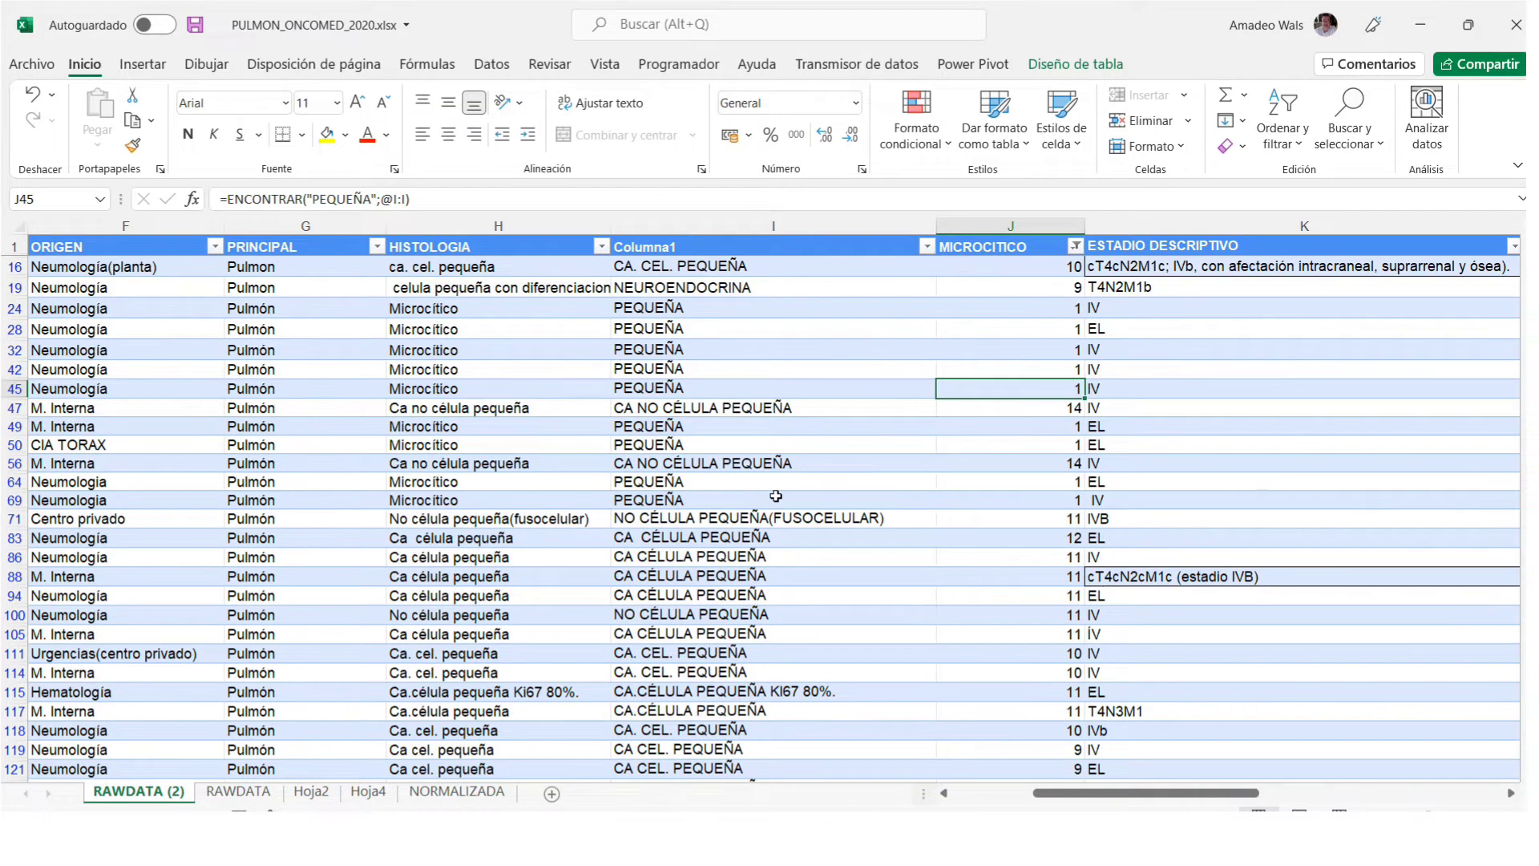
{"action": "scroll", "coordinate": [952, 318], "scroll_direction": "up", "scroll_amount": 2}
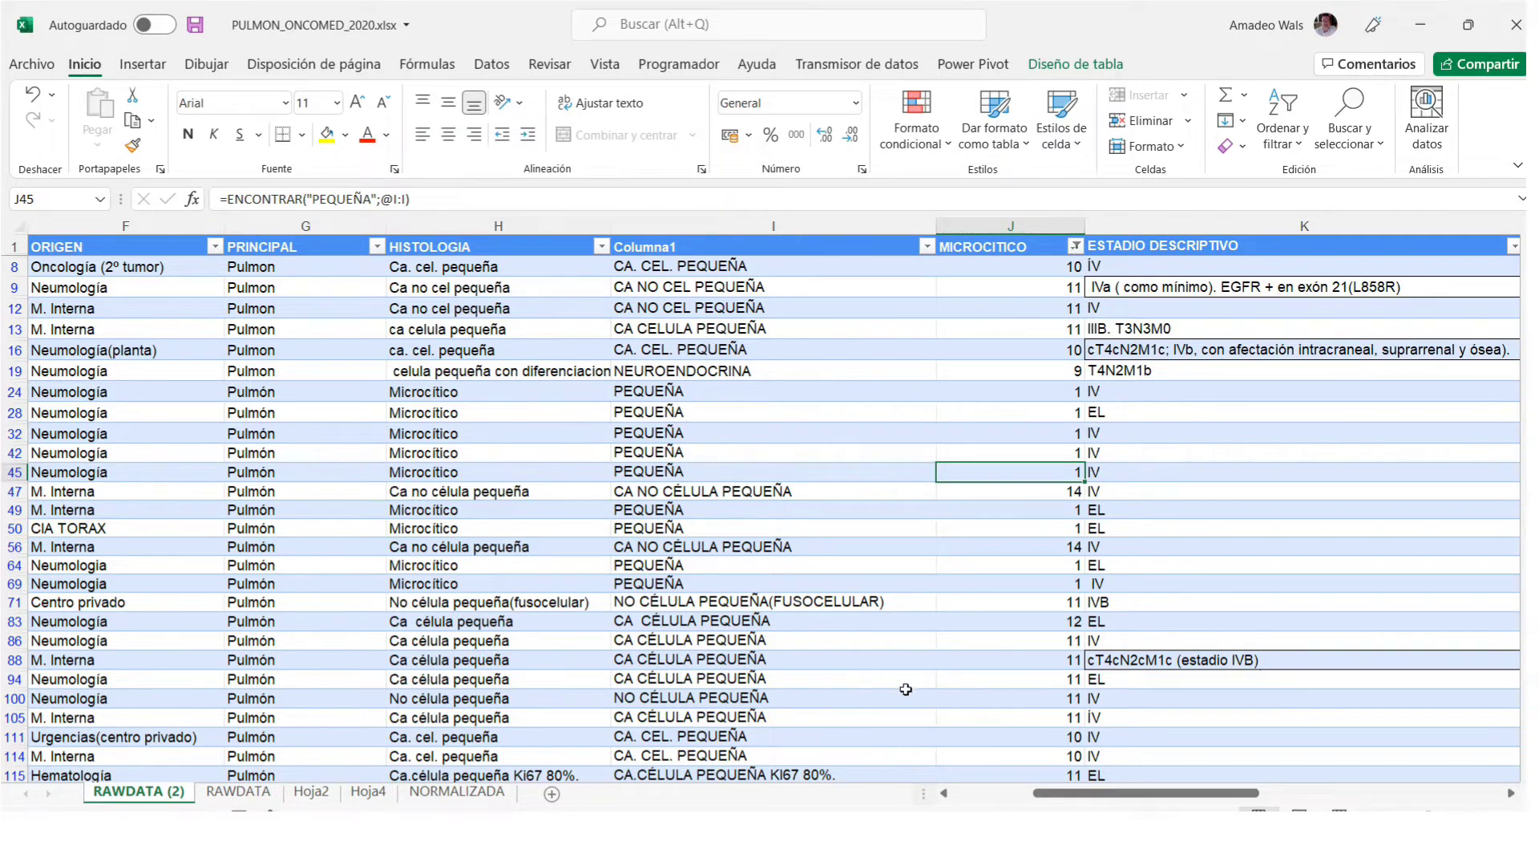
Switch to the EVO laboratory results workbook and insert a blank column between the first Fecha and Comentarios columns.
{"action": "left_click", "coordinate": [1265, 269]}
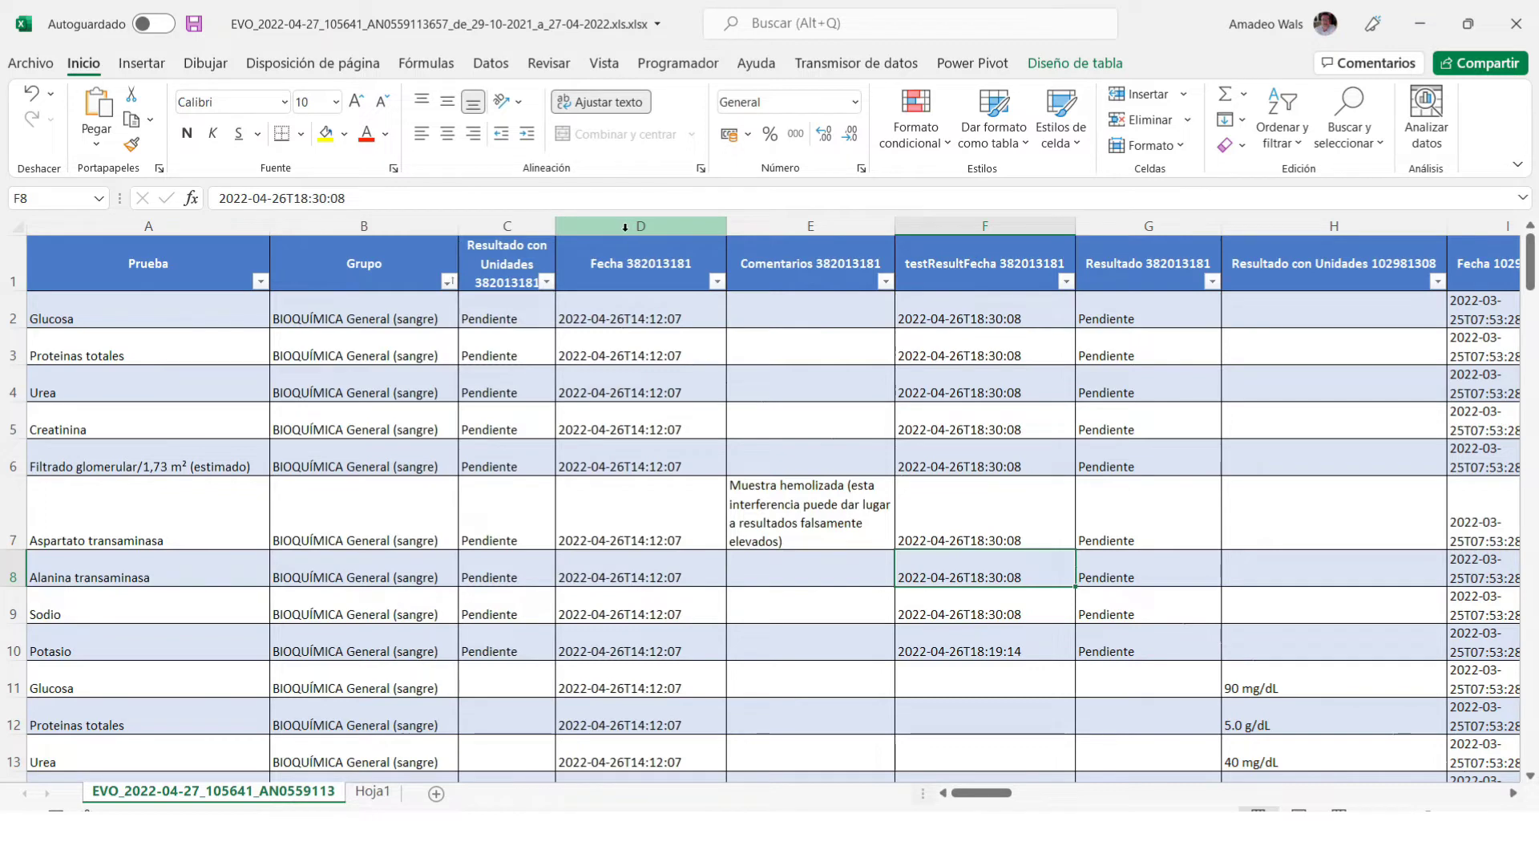
{"action": "left_click", "coordinate": [616, 410]}
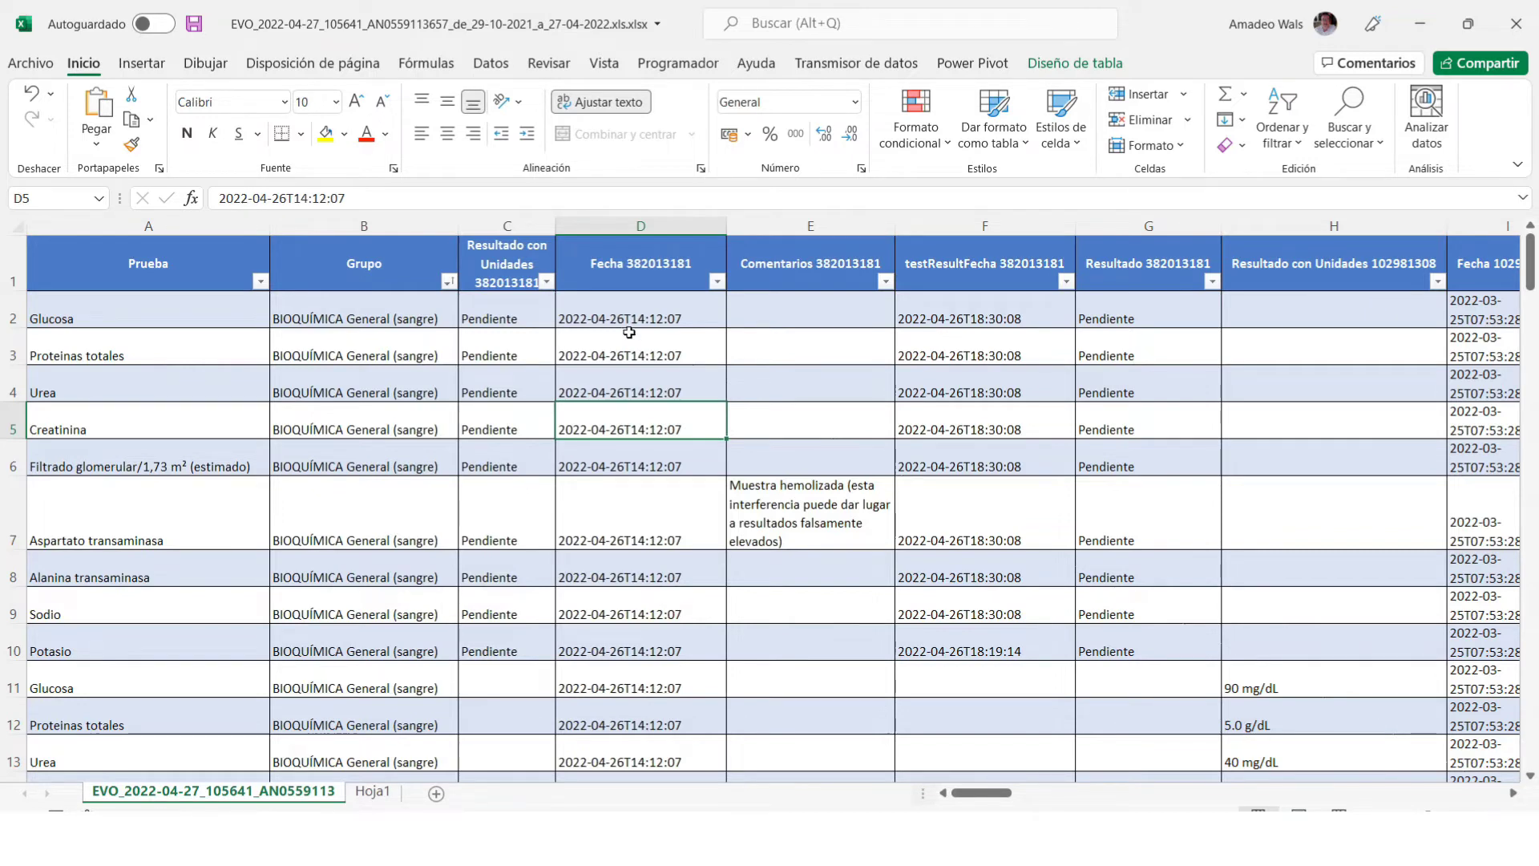
{"action": "left_click", "coordinate": [640, 225]}
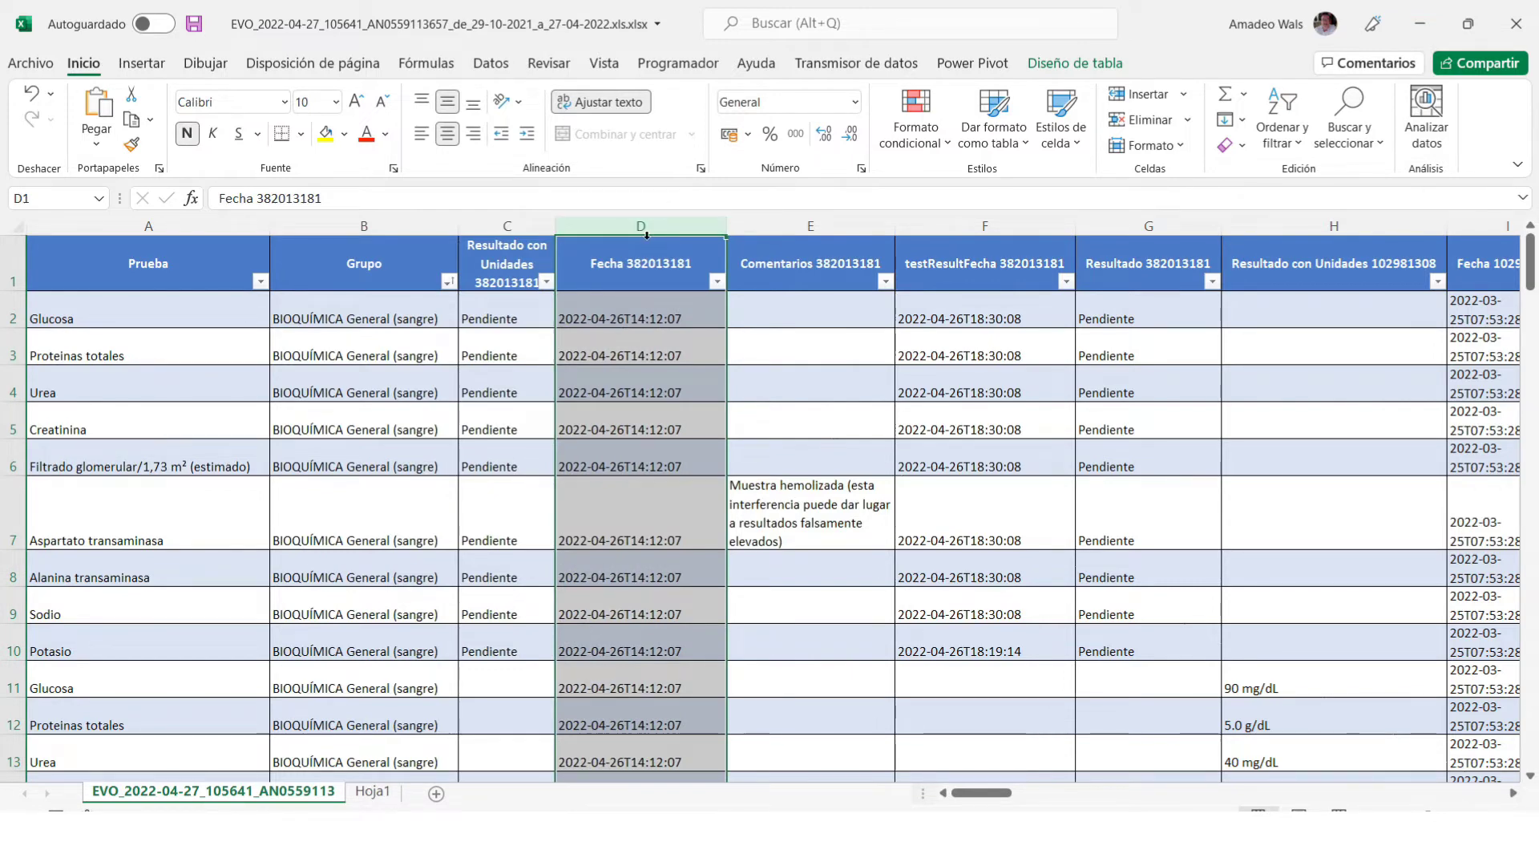
{"action": "left_click", "coordinate": [682, 260]}
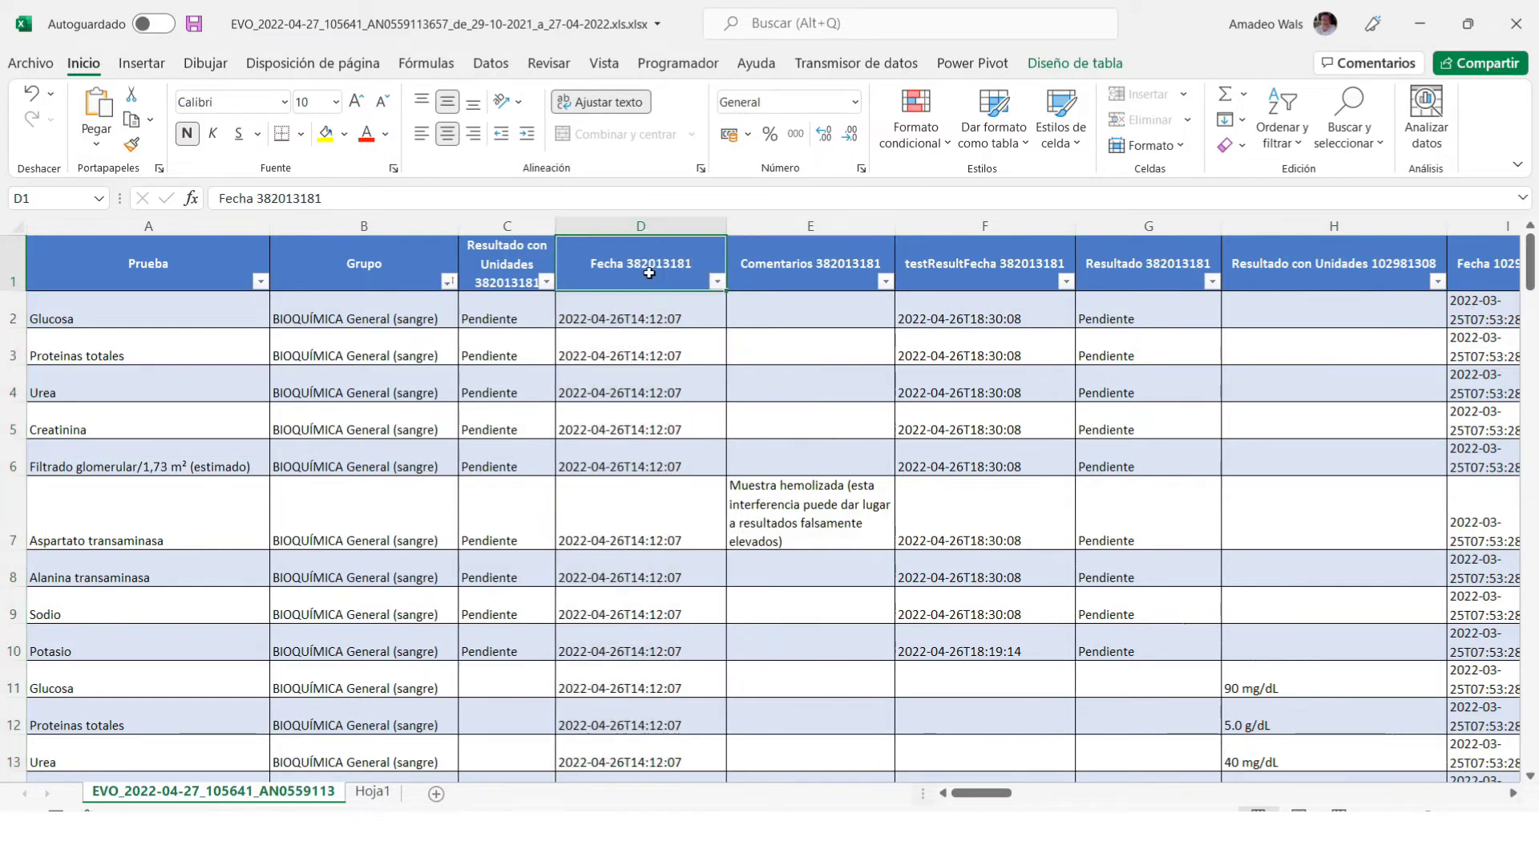
{"action": "left_click", "coordinate": [751, 226]}
{"action": "right_click", "coordinate": [753, 230]}
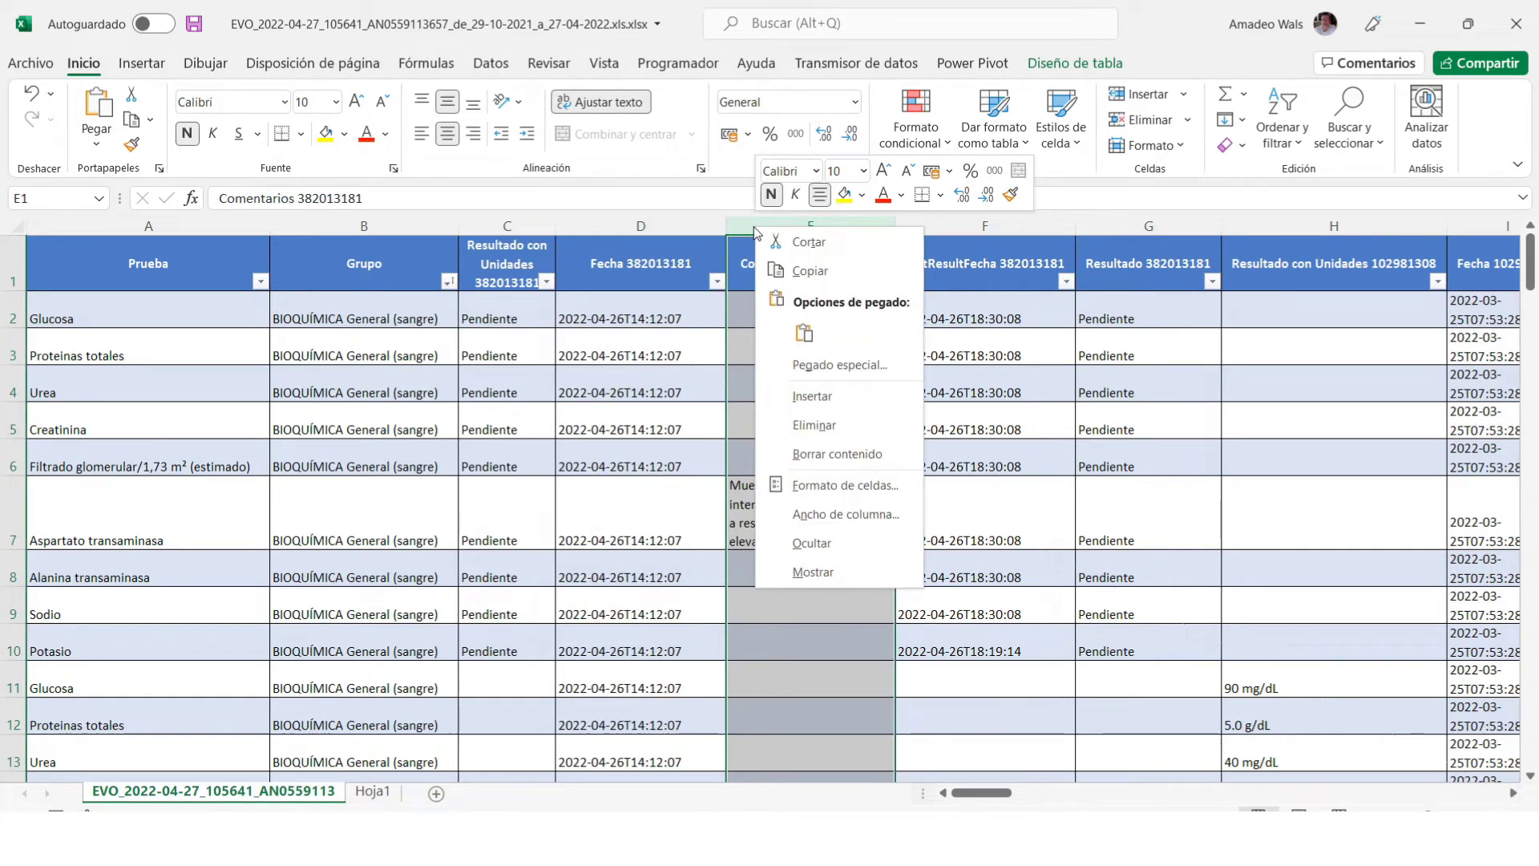
{"action": "left_click", "coordinate": [852, 398]}
Split column D into date and time with Text to Columns, using delimited data, T as the other separator and General format, replacing the existing data.
{"action": "left_click", "coordinate": [634, 321]}
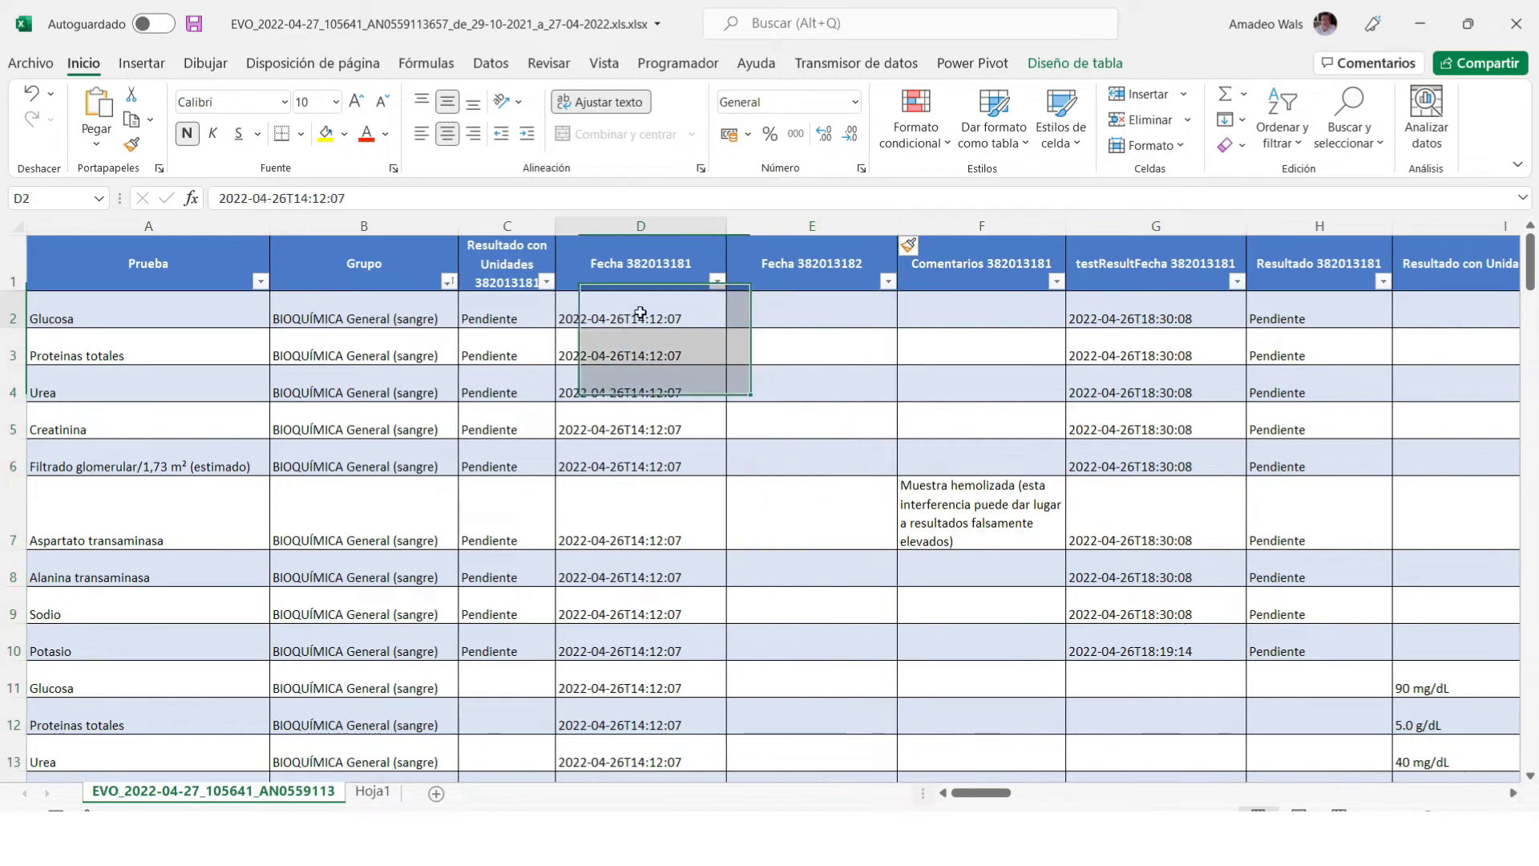
{"action": "left_click", "coordinate": [597, 226]}
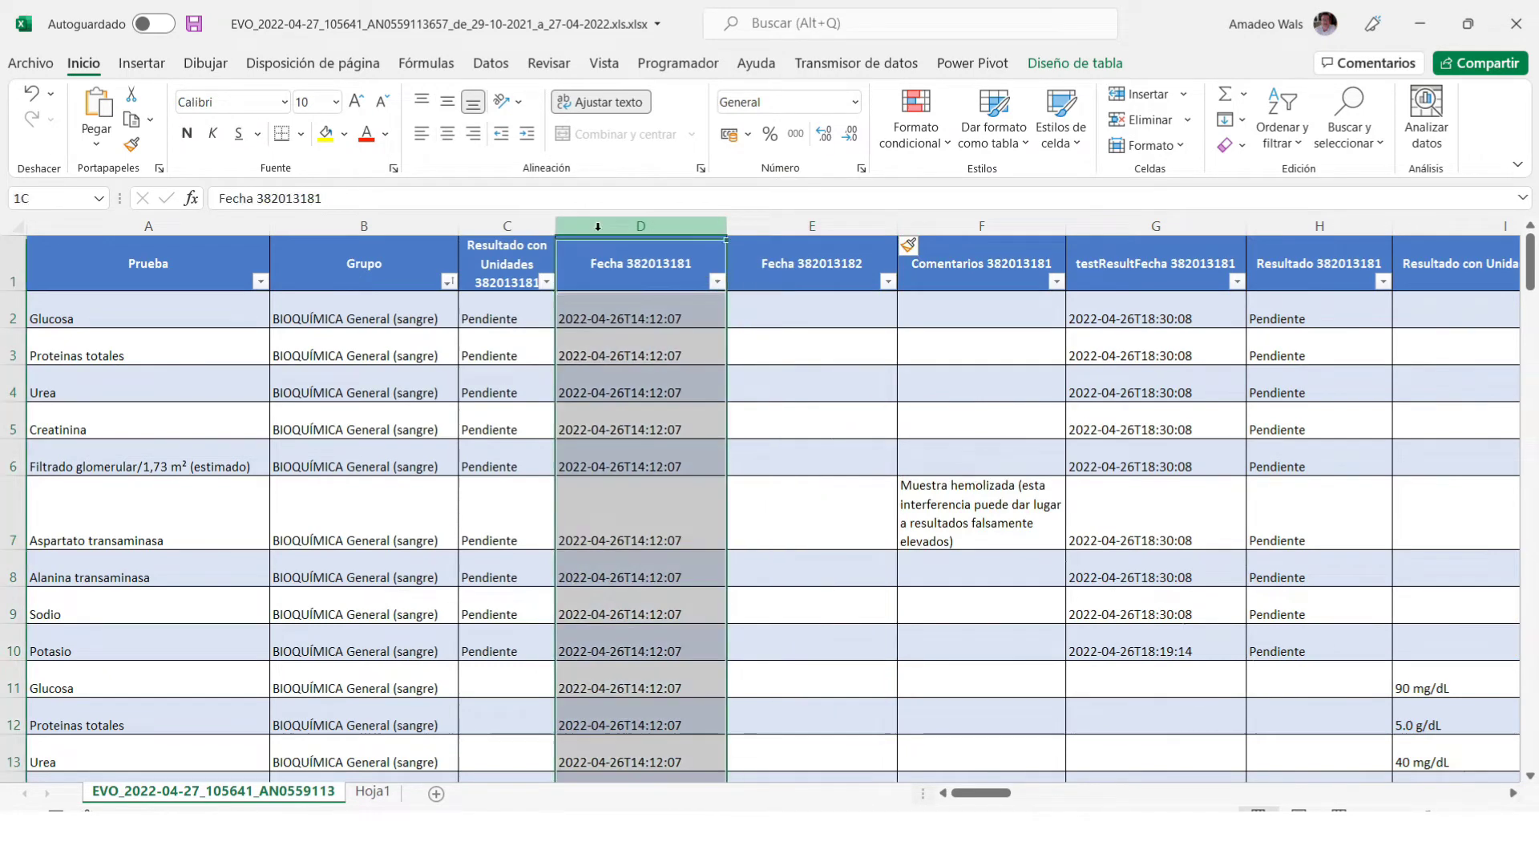
{"action": "left_click", "coordinate": [487, 67]}
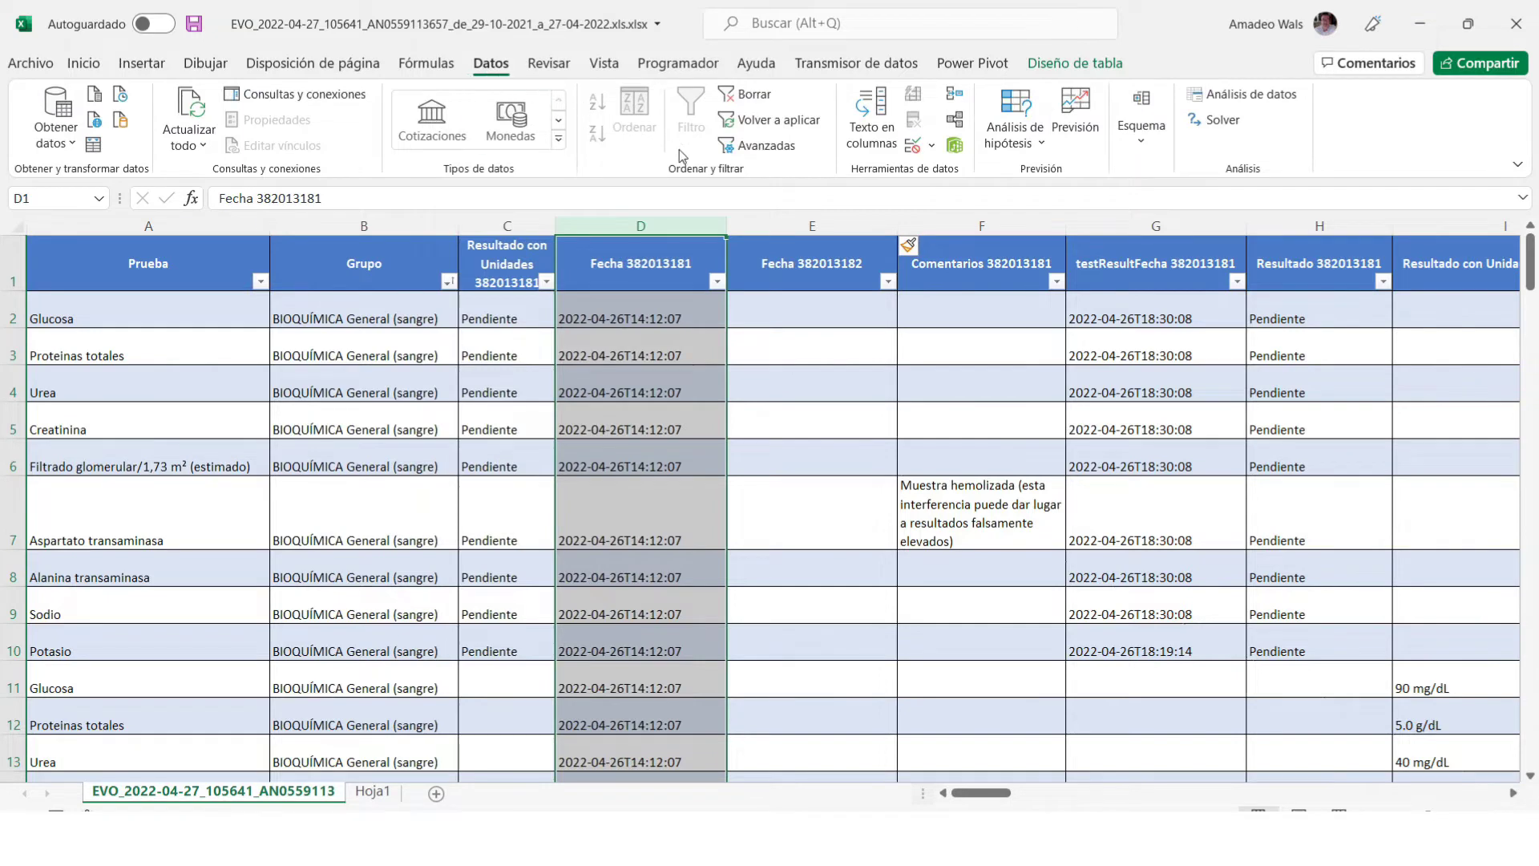
{"action": "left_click", "coordinate": [882, 107]}
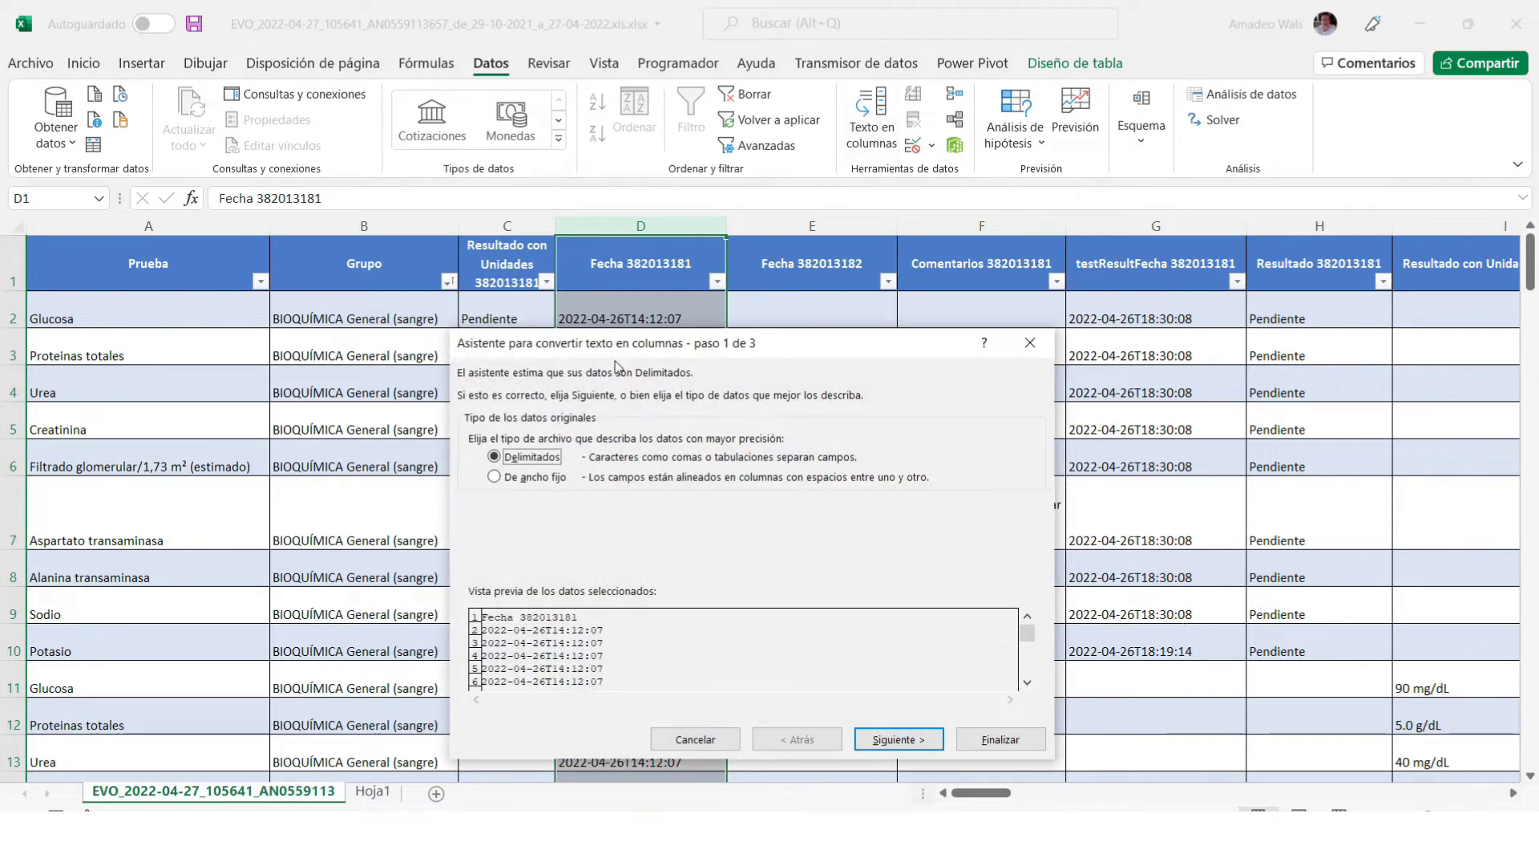
{"action": "left_click_drag", "start_coordinate": [616, 345], "coordinate": [862, 326]}
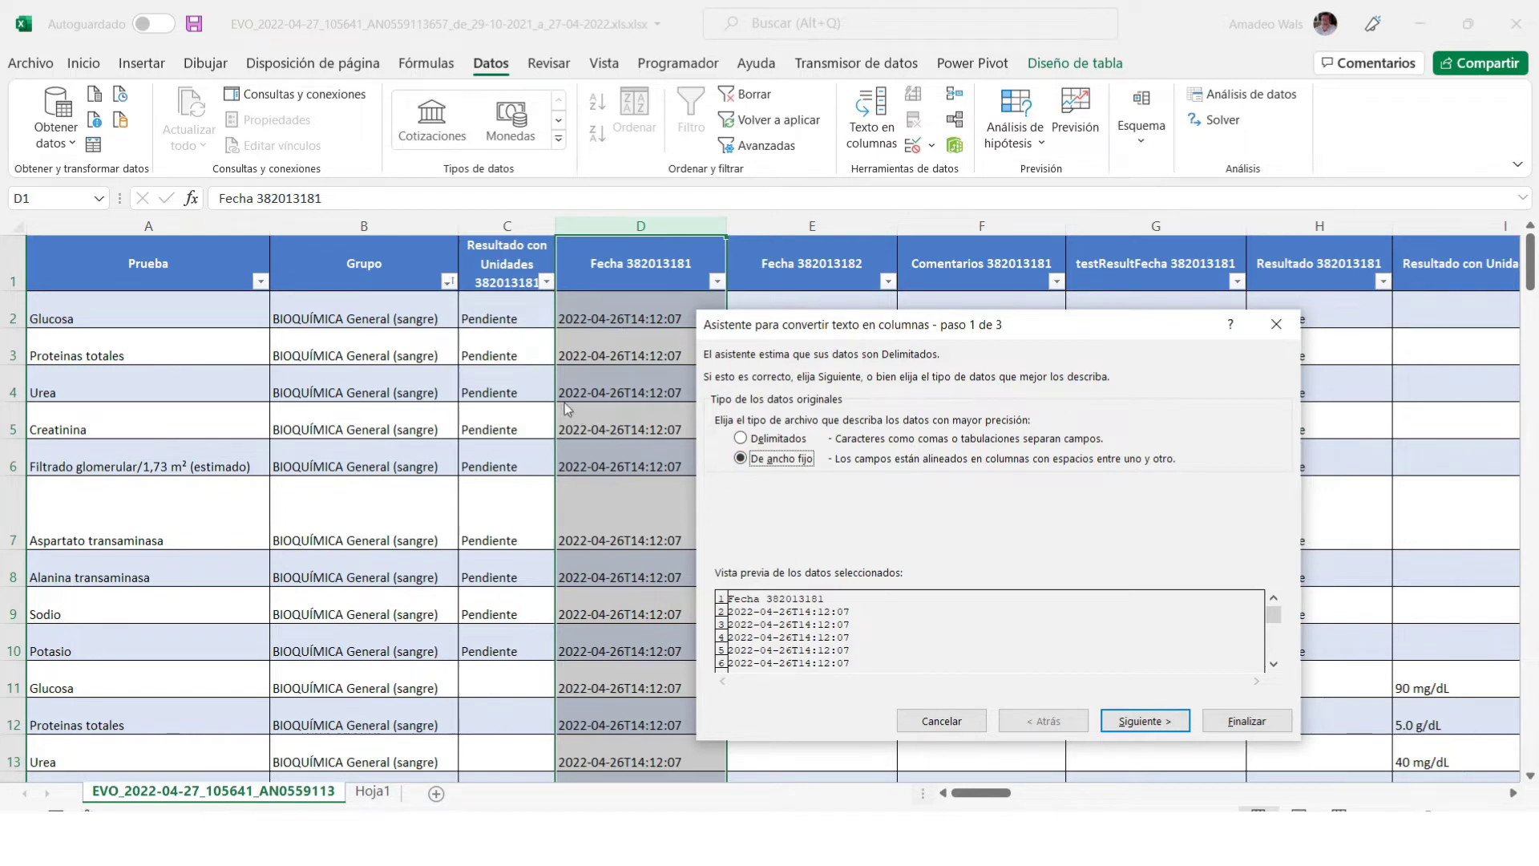
{"action": "left_click", "coordinate": [741, 440]}
{"action": "left_click", "coordinate": [1114, 720]}
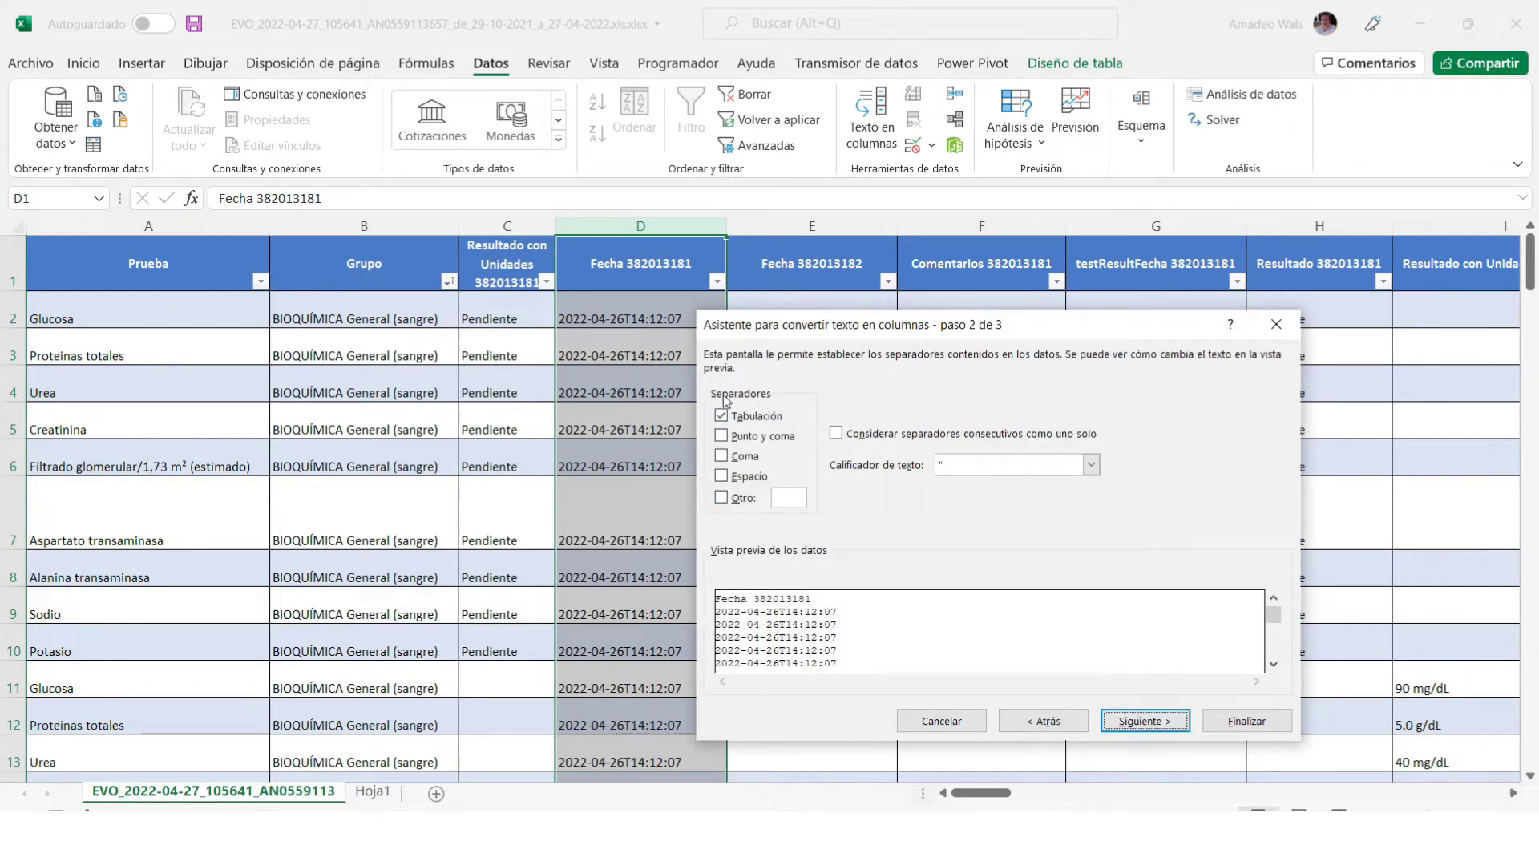
{"action": "left_click", "coordinate": [721, 498]}
{"action": "type", "text": "T"}
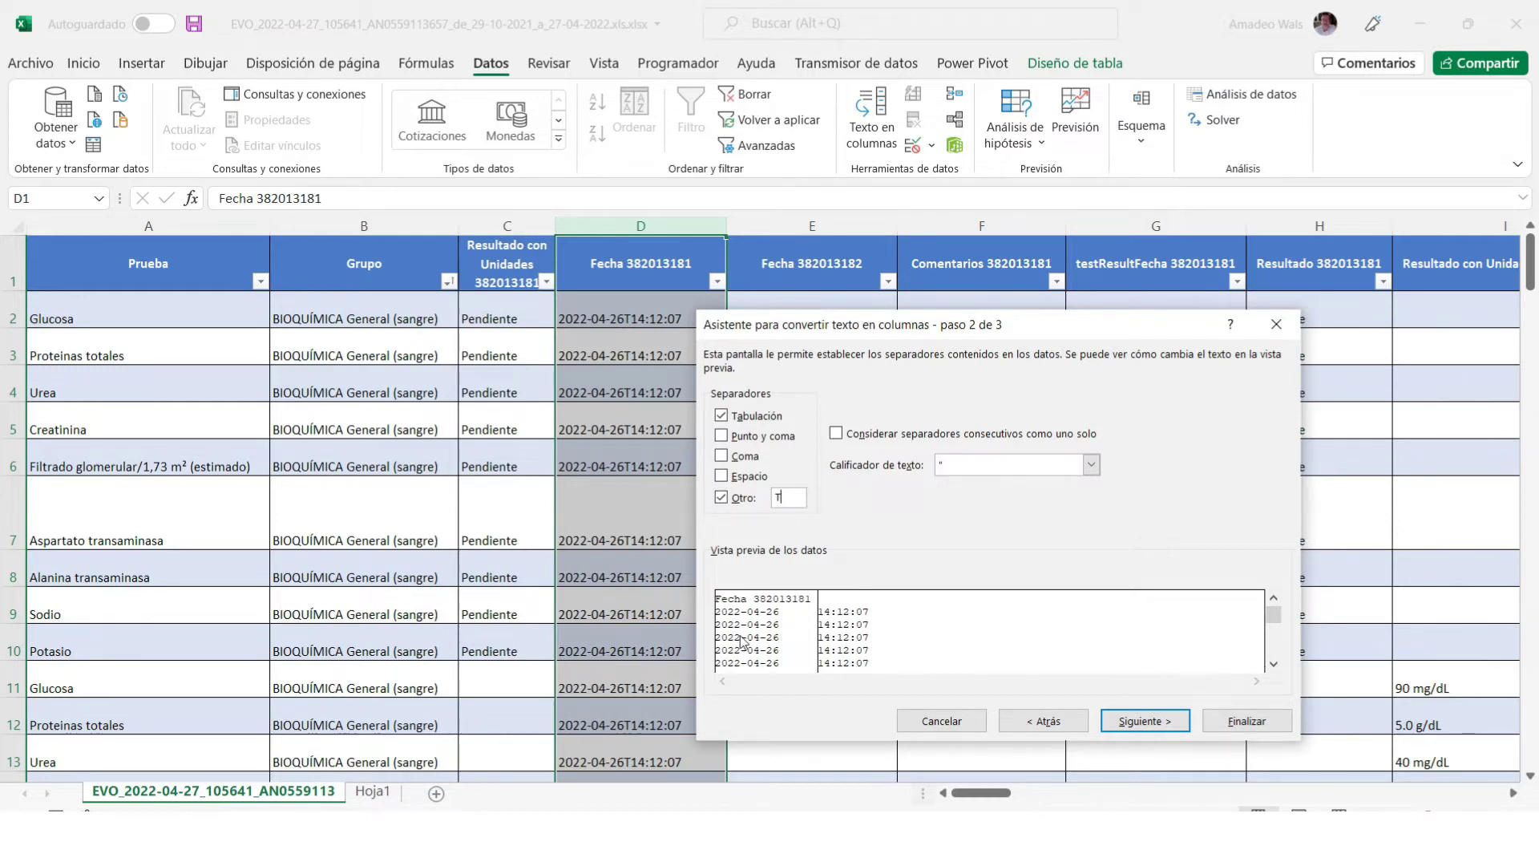
{"action": "left_click", "coordinate": [1143, 722]}
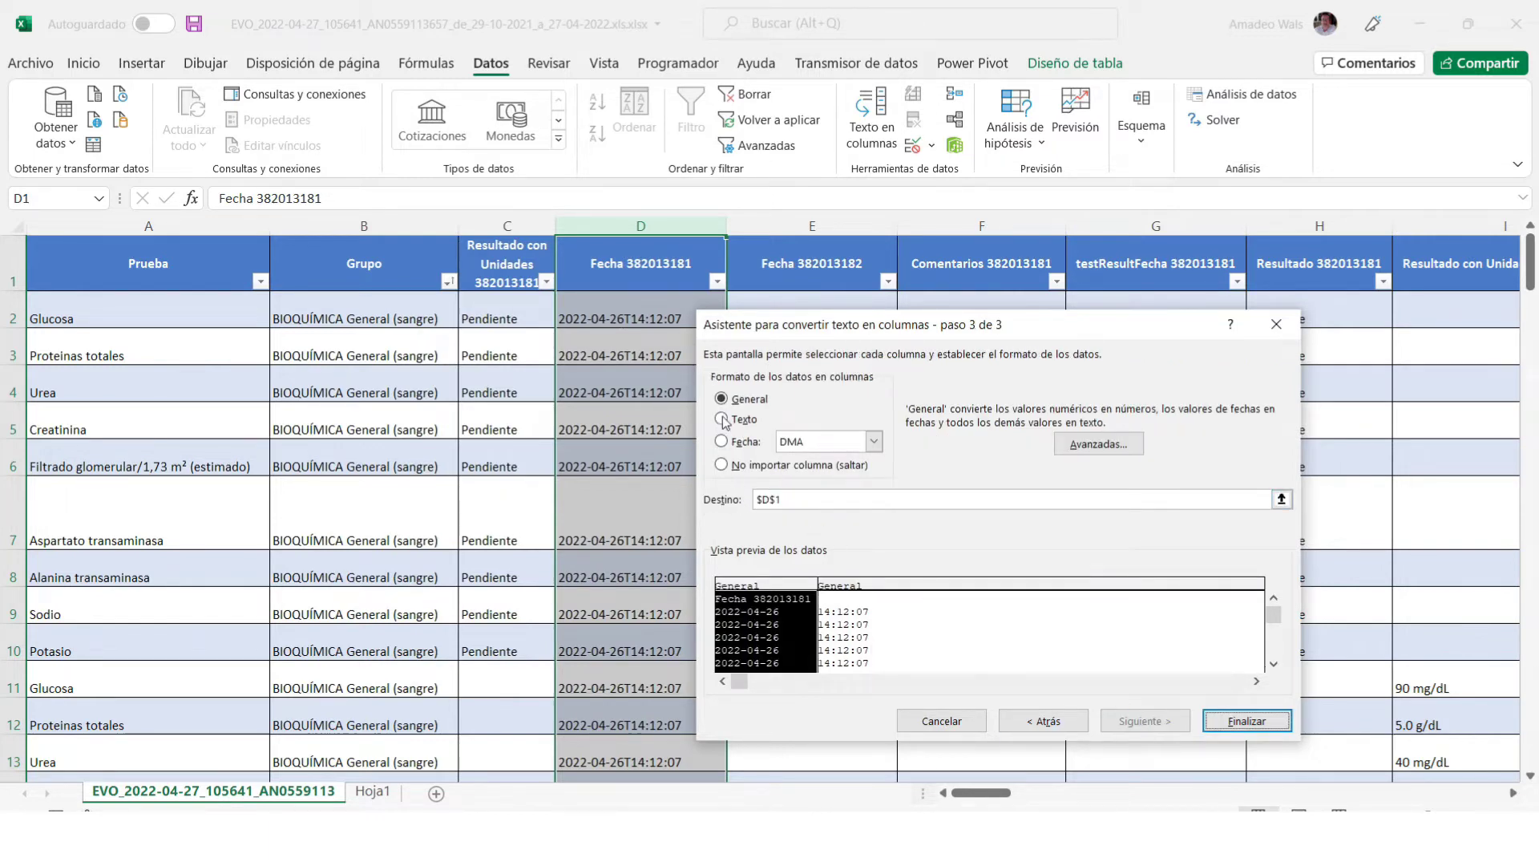
{"action": "left_click", "coordinate": [1224, 723]}
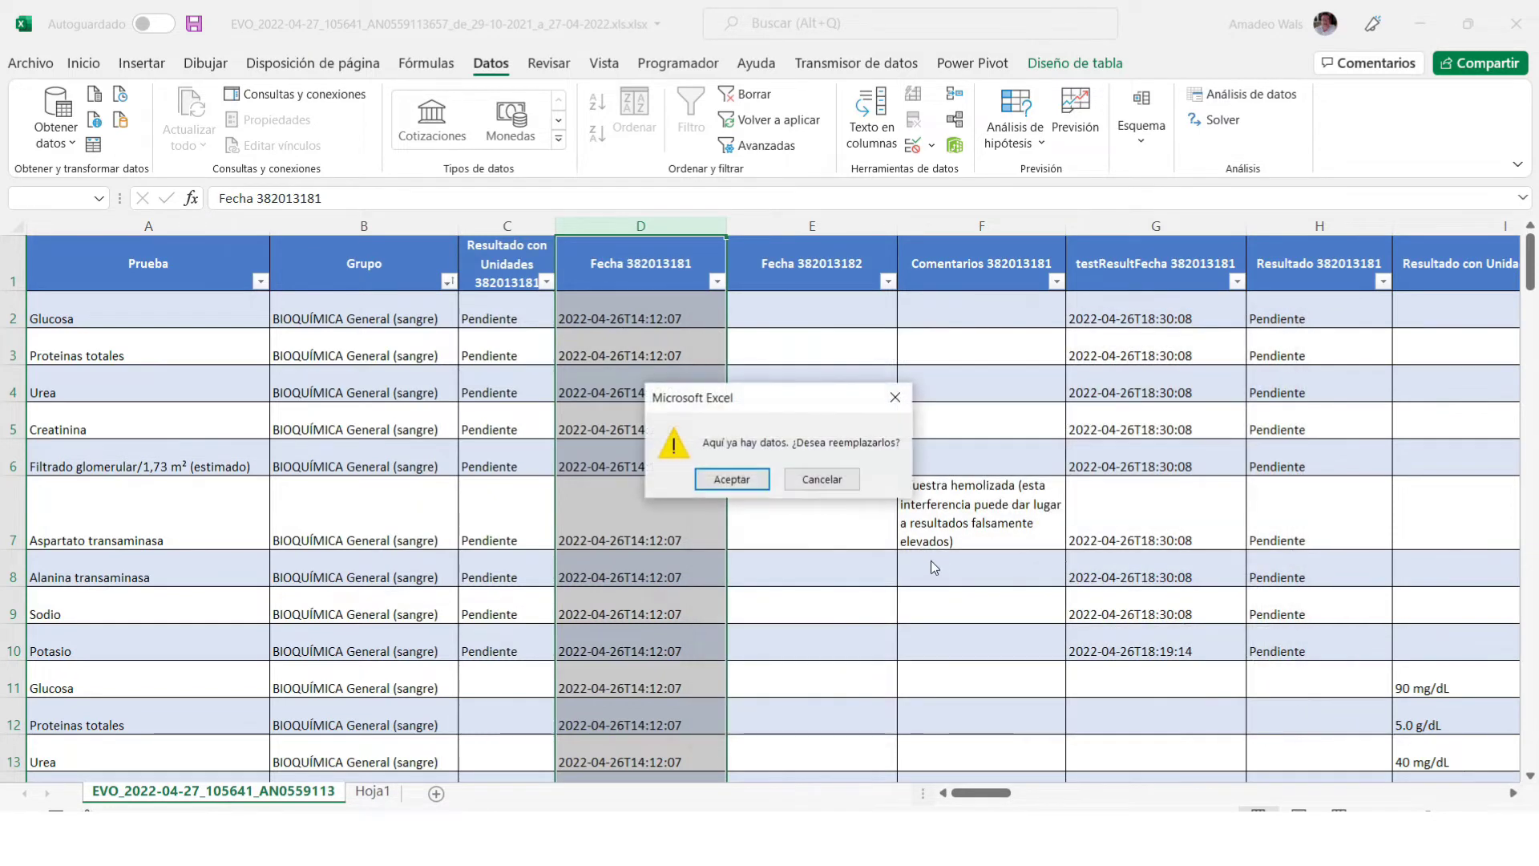
{"action": "left_click", "coordinate": [731, 480]}
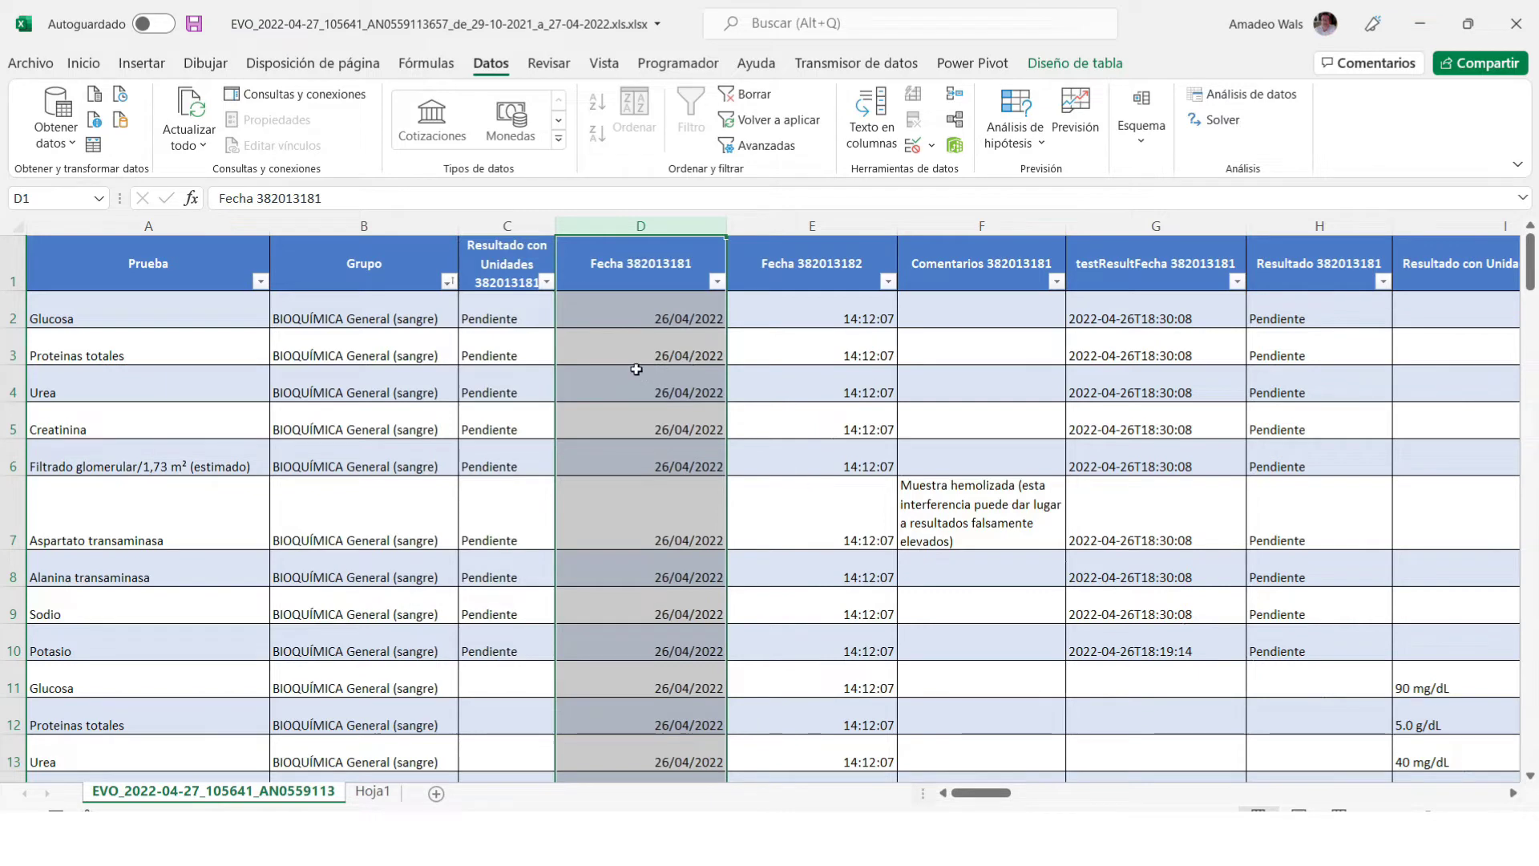
Apply the Número format to the dates in column D and return the column to Fecha corta.
{"action": "left_click", "coordinate": [611, 282]}
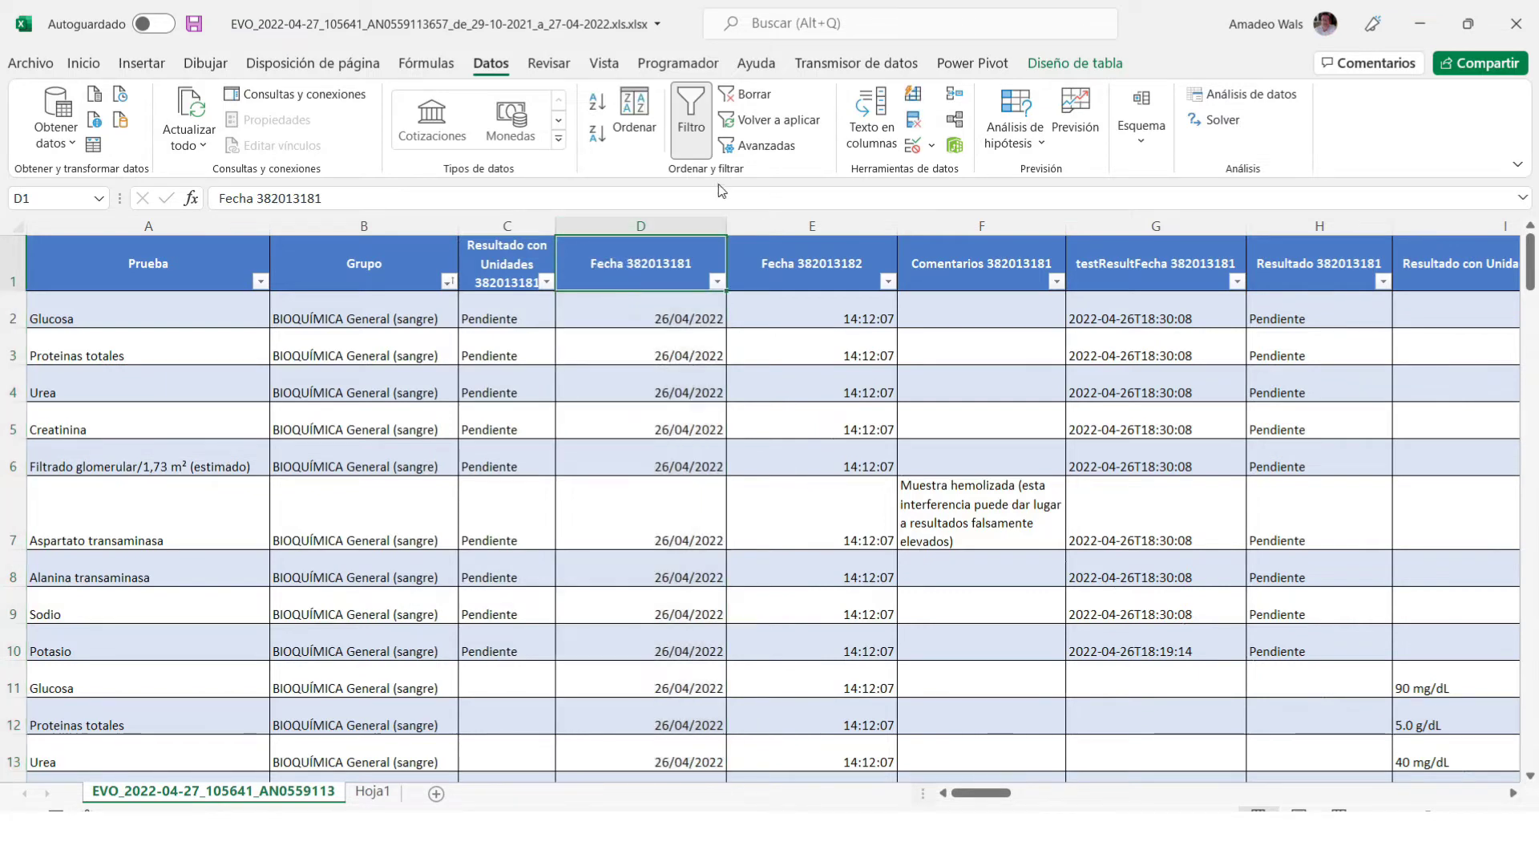
{"action": "left_click", "coordinate": [578, 226]}
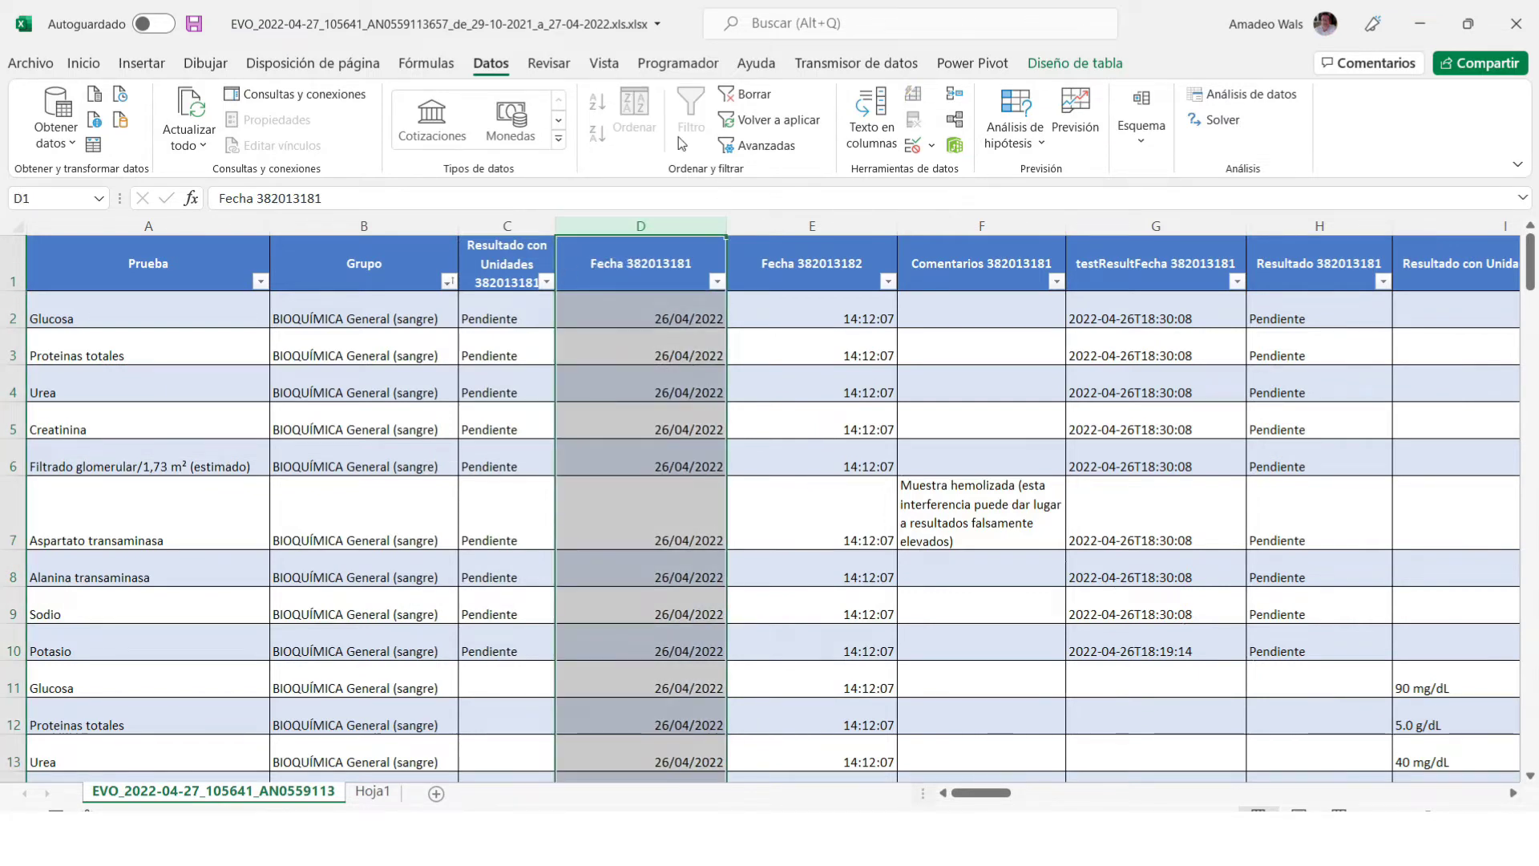
{"action": "left_click", "coordinate": [85, 64]}
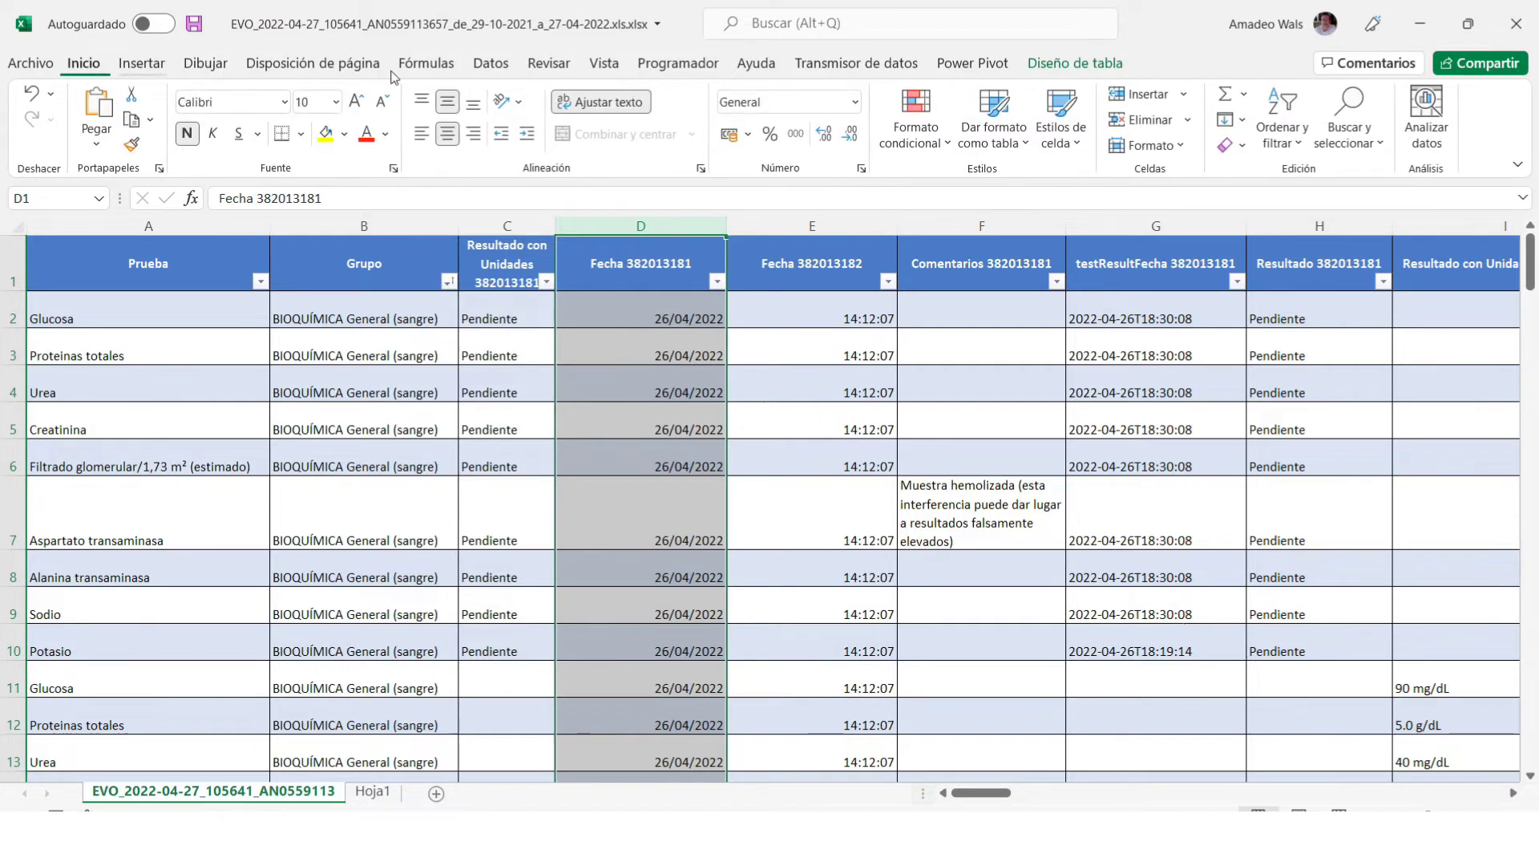
{"action": "left_click", "coordinate": [856, 103]}
{"action": "left_click", "coordinate": [811, 176]}
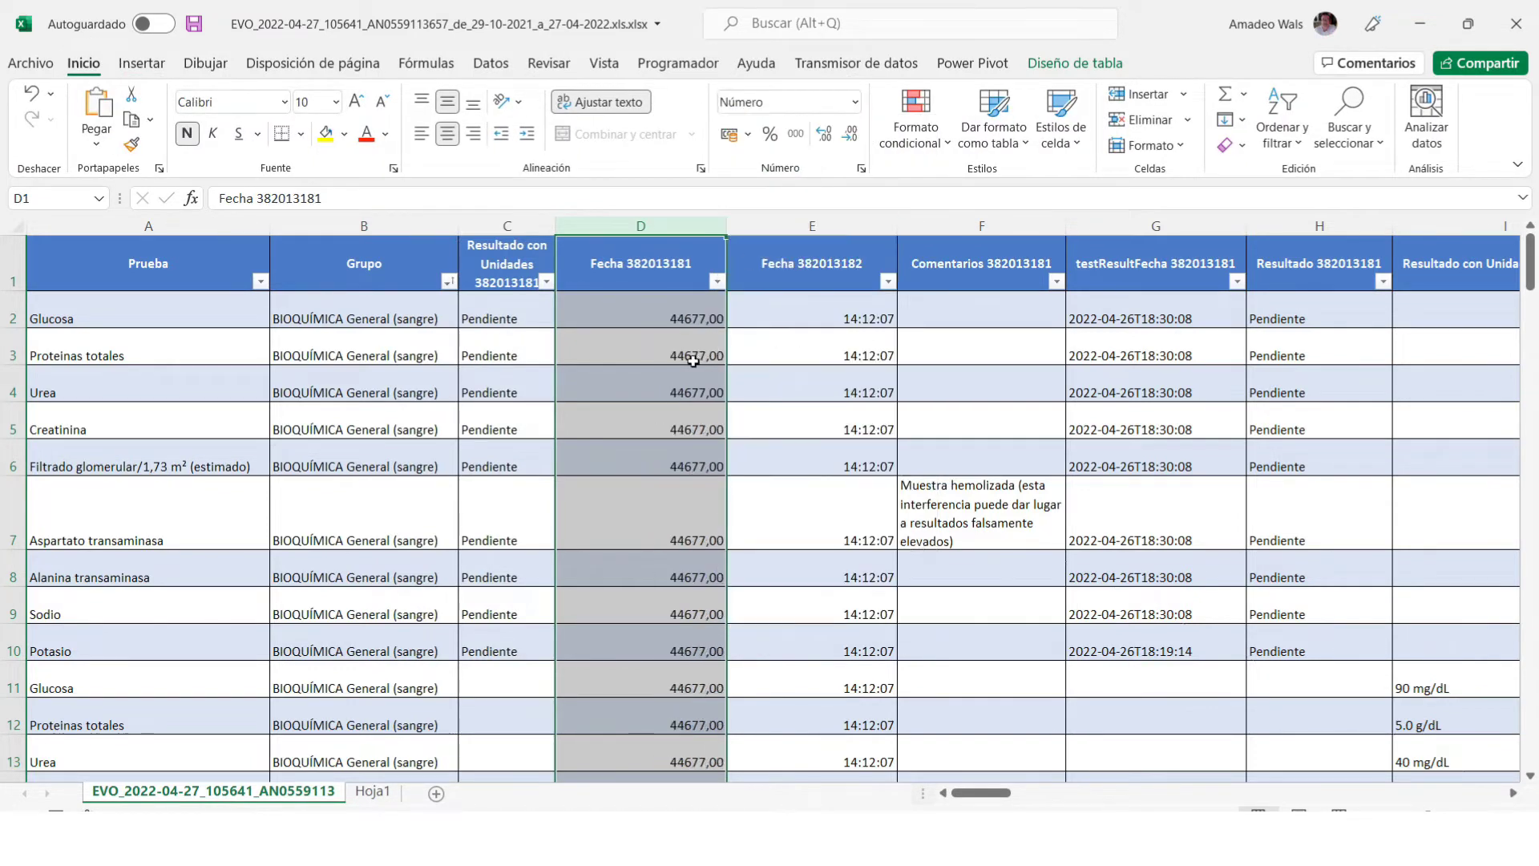
{"action": "left_click", "coordinate": [856, 103]}
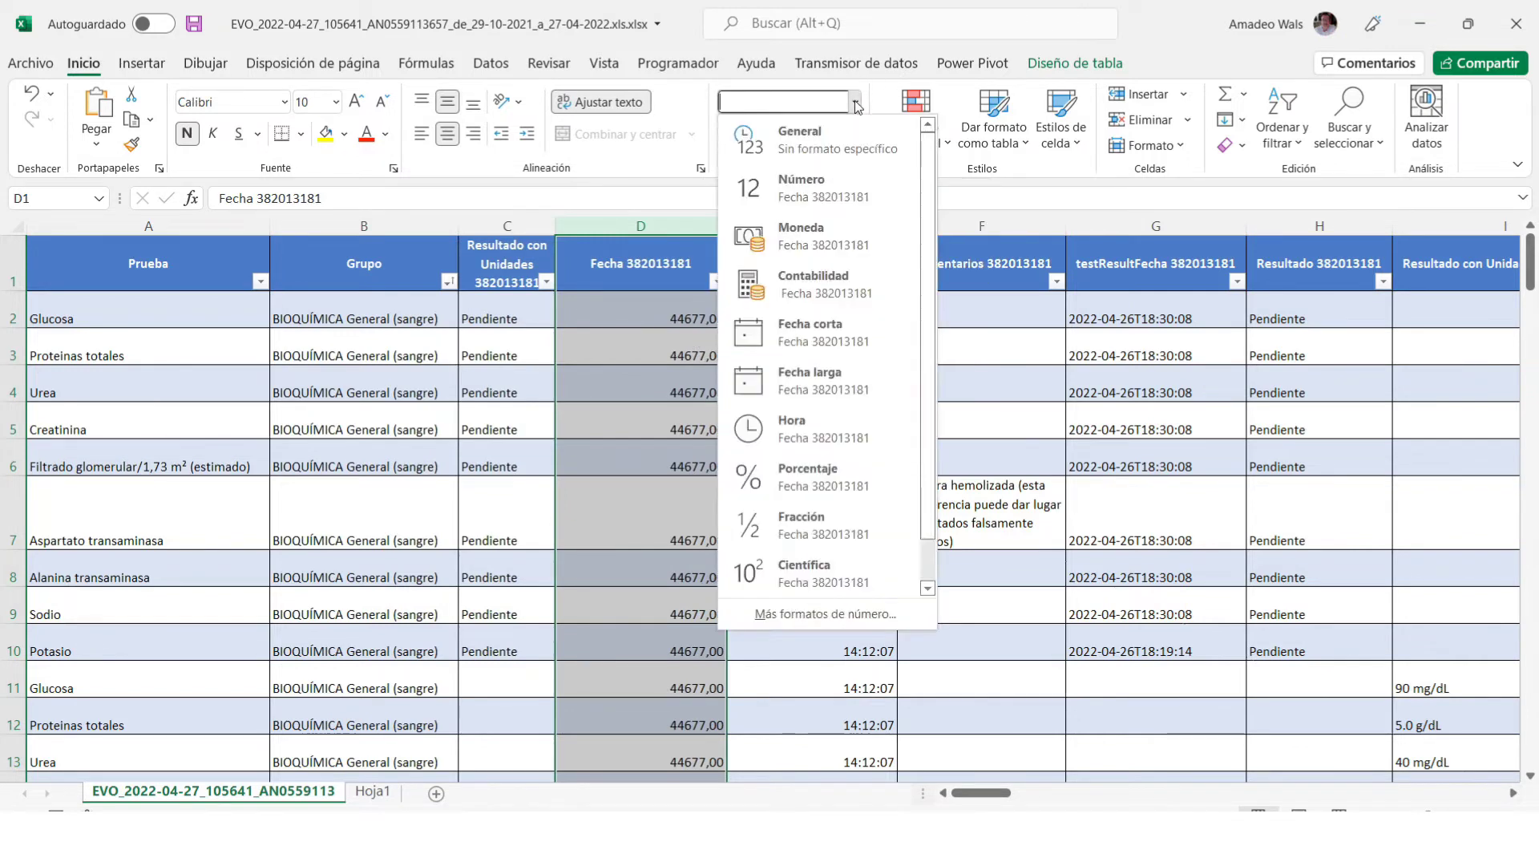
{"action": "left_click", "coordinate": [818, 333]}
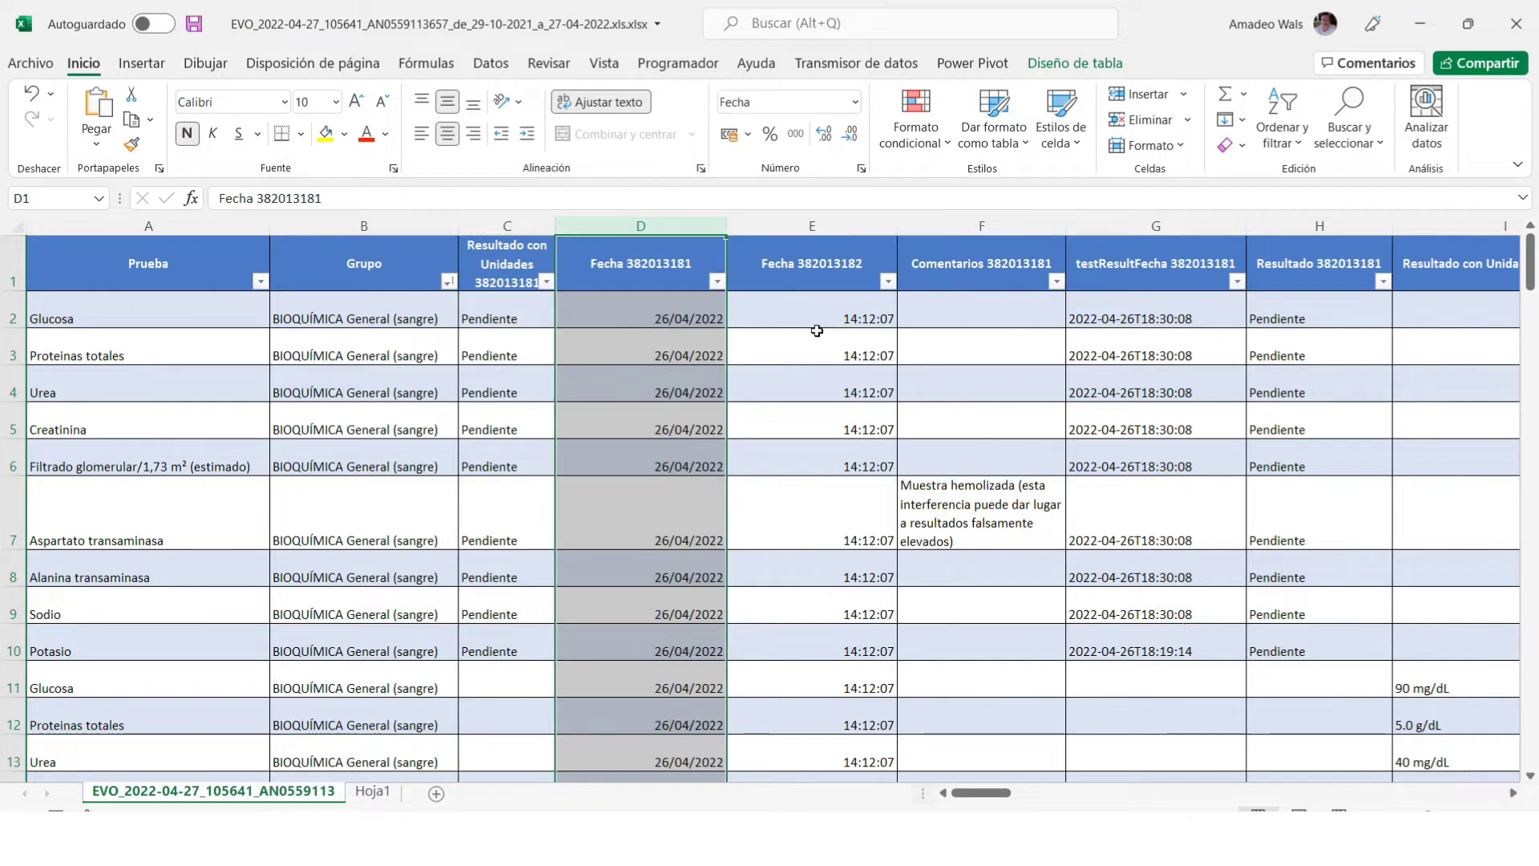
In the Libro1 workbook, format the dose data in A1:H26 as a table with headers, using a blue medium style.
{"action": "key", "text": "Right"}
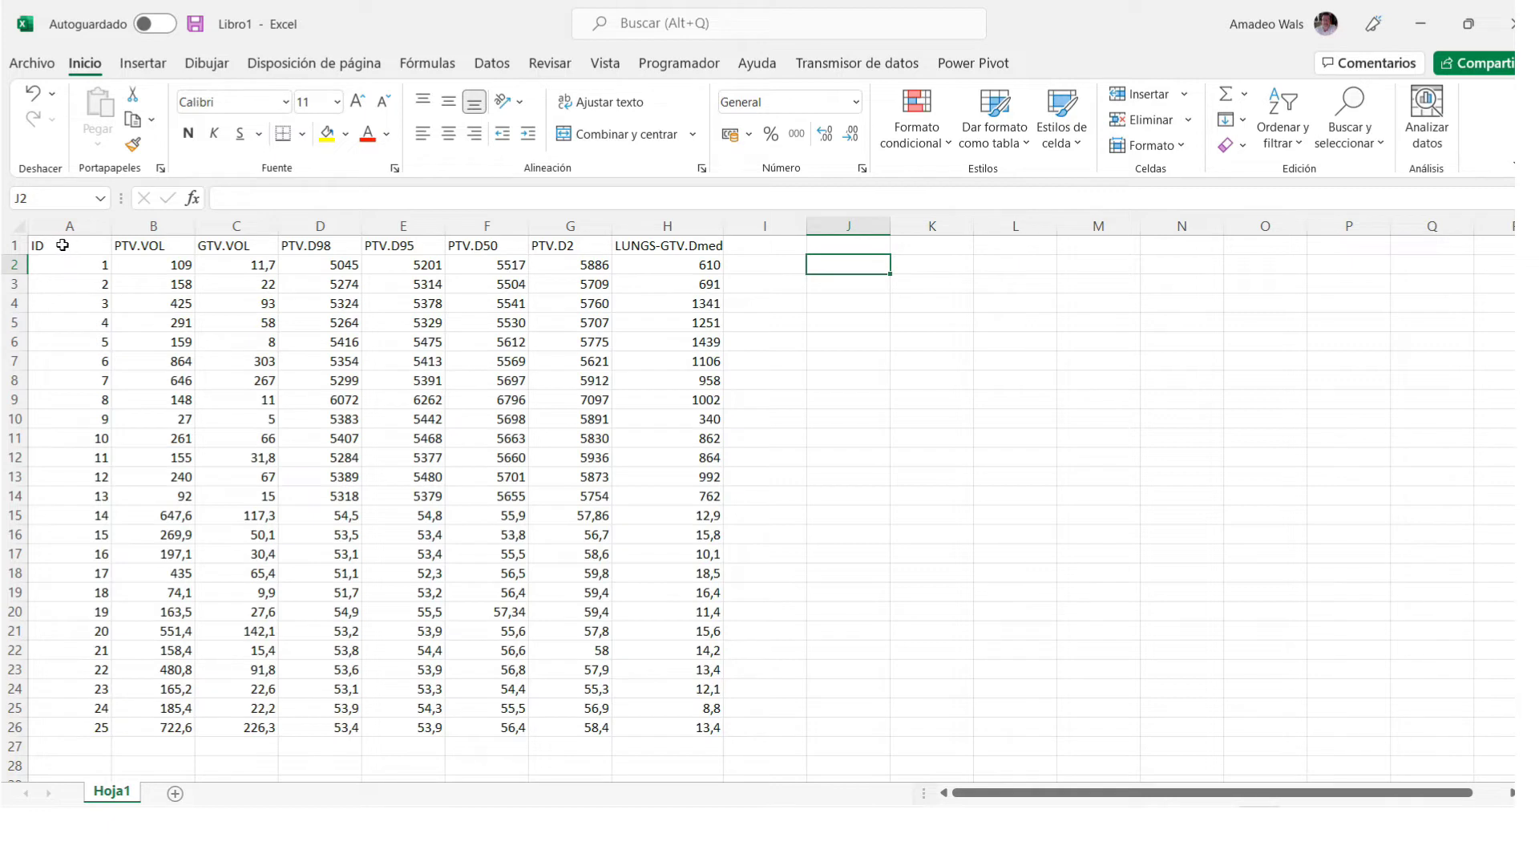
{"action": "left_click_drag", "start_coordinate": [59, 246], "coordinate": [675, 724]}
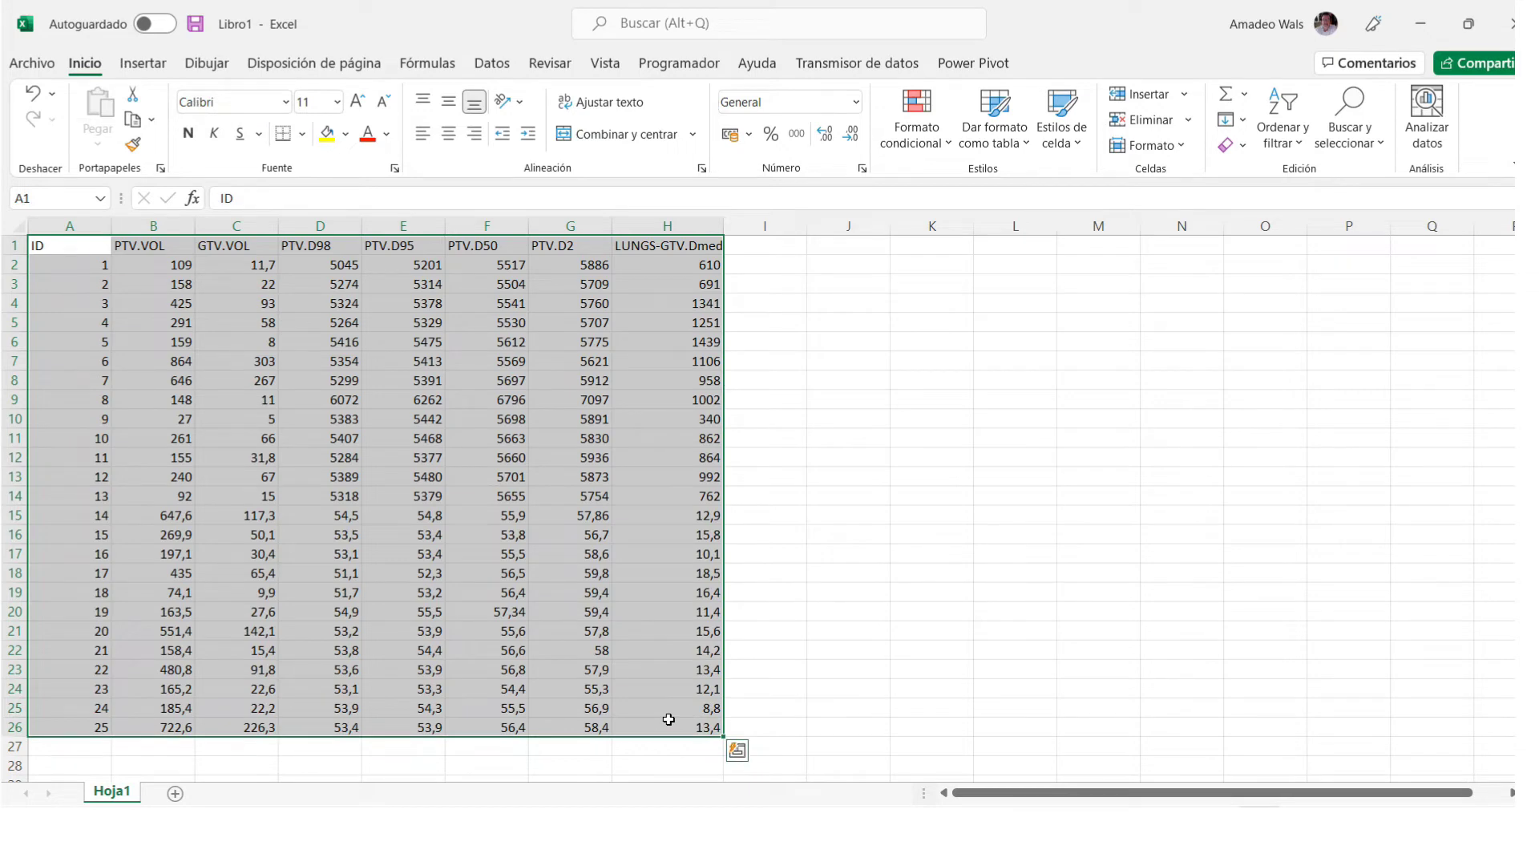
{"action": "left_click", "coordinate": [519, 514]}
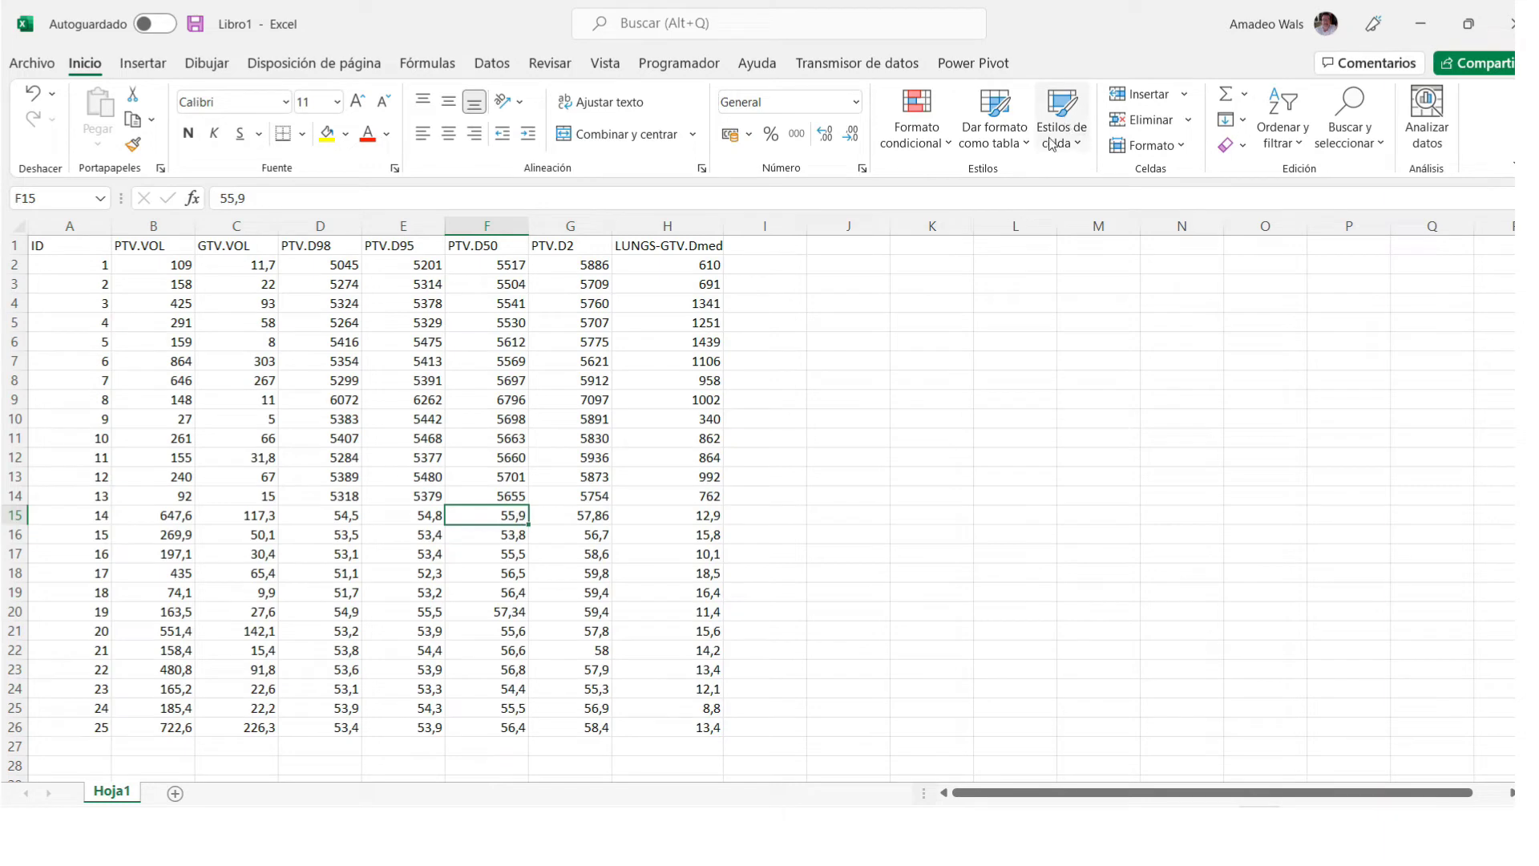
{"action": "left_click", "coordinate": [1021, 147]}
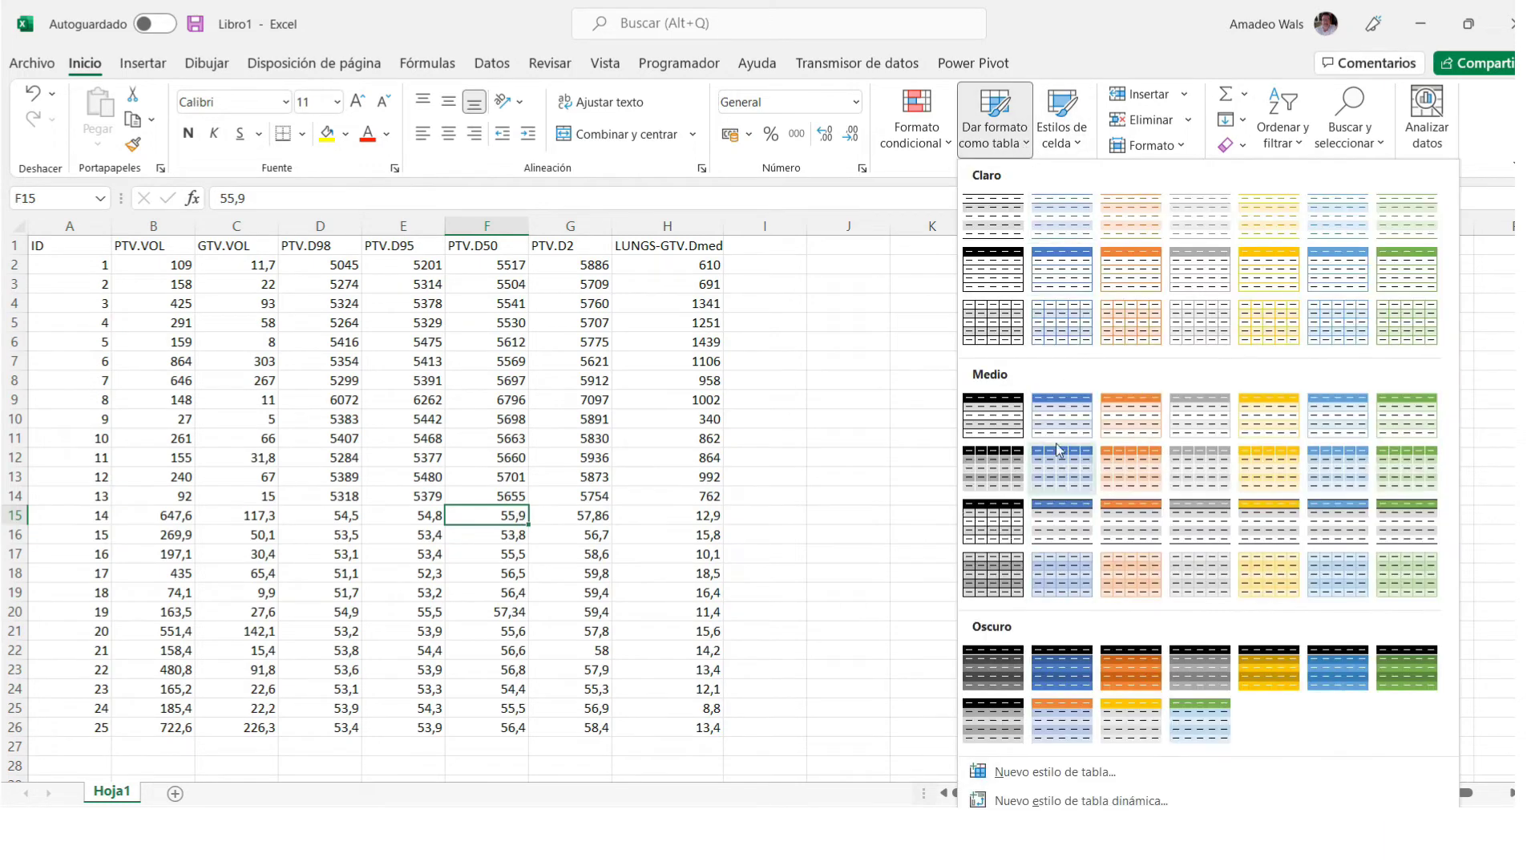
{"action": "left_click", "coordinate": [1055, 417]}
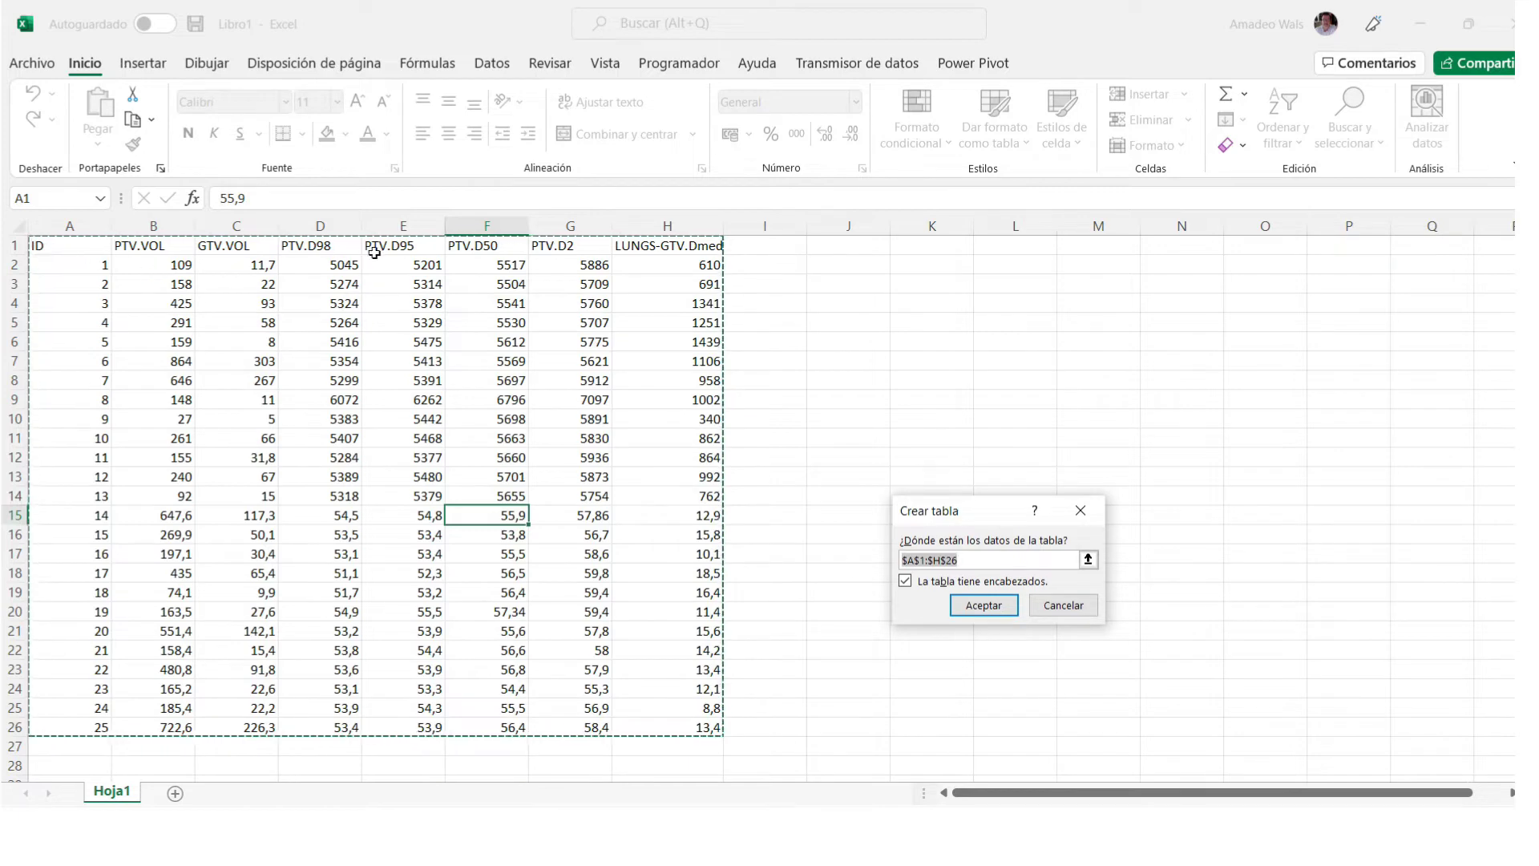
{"action": "left_click", "coordinate": [1000, 611]}
{"action": "left_click", "coordinate": [877, 566]}
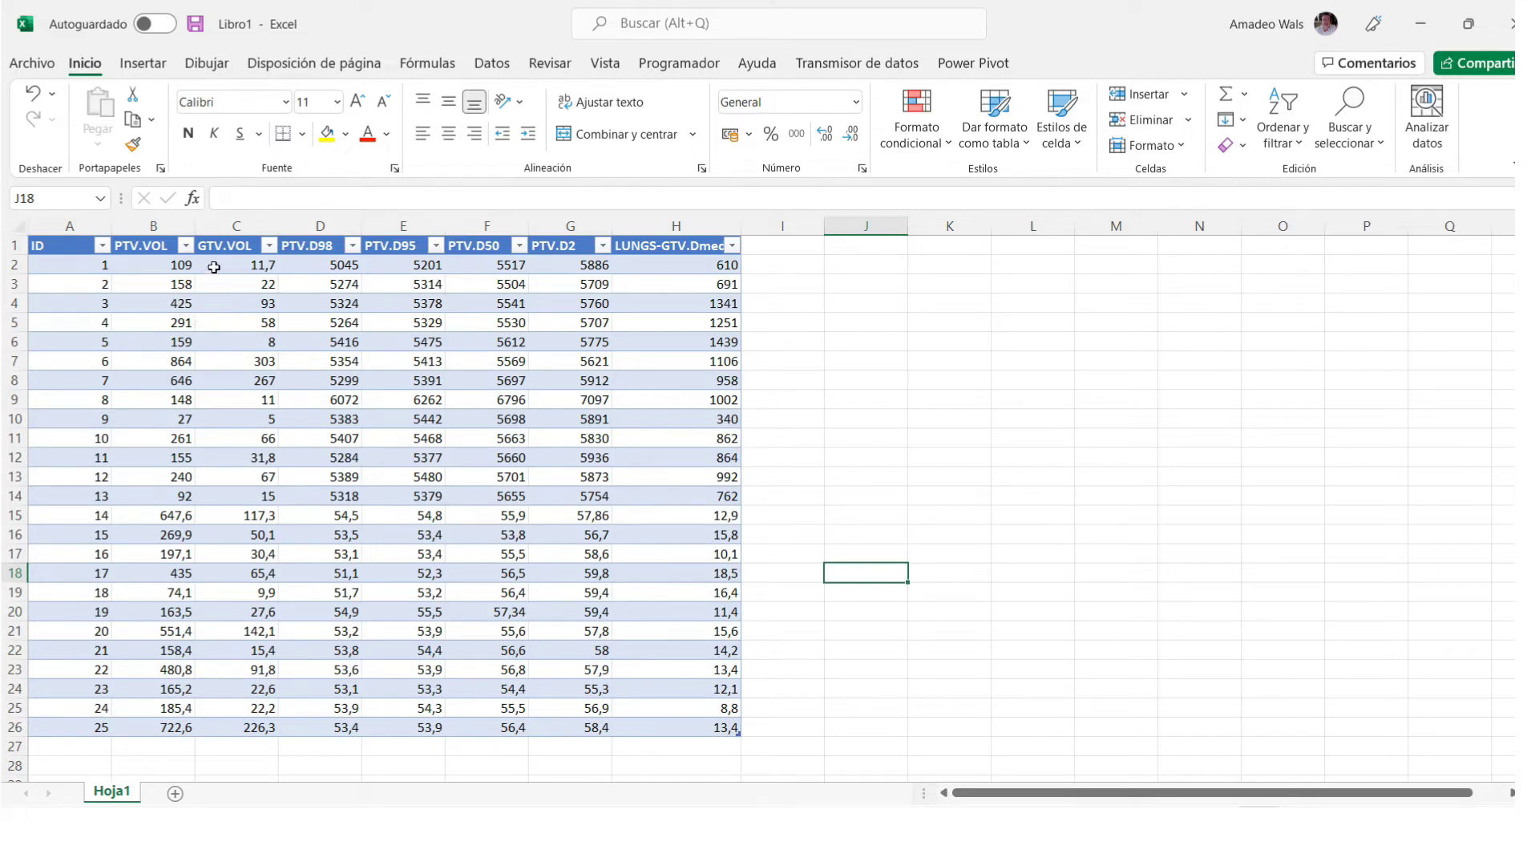
Examine the values listed in the GTV.VOL column filter and display the formula functions.
{"action": "left_click", "coordinate": [269, 248]}
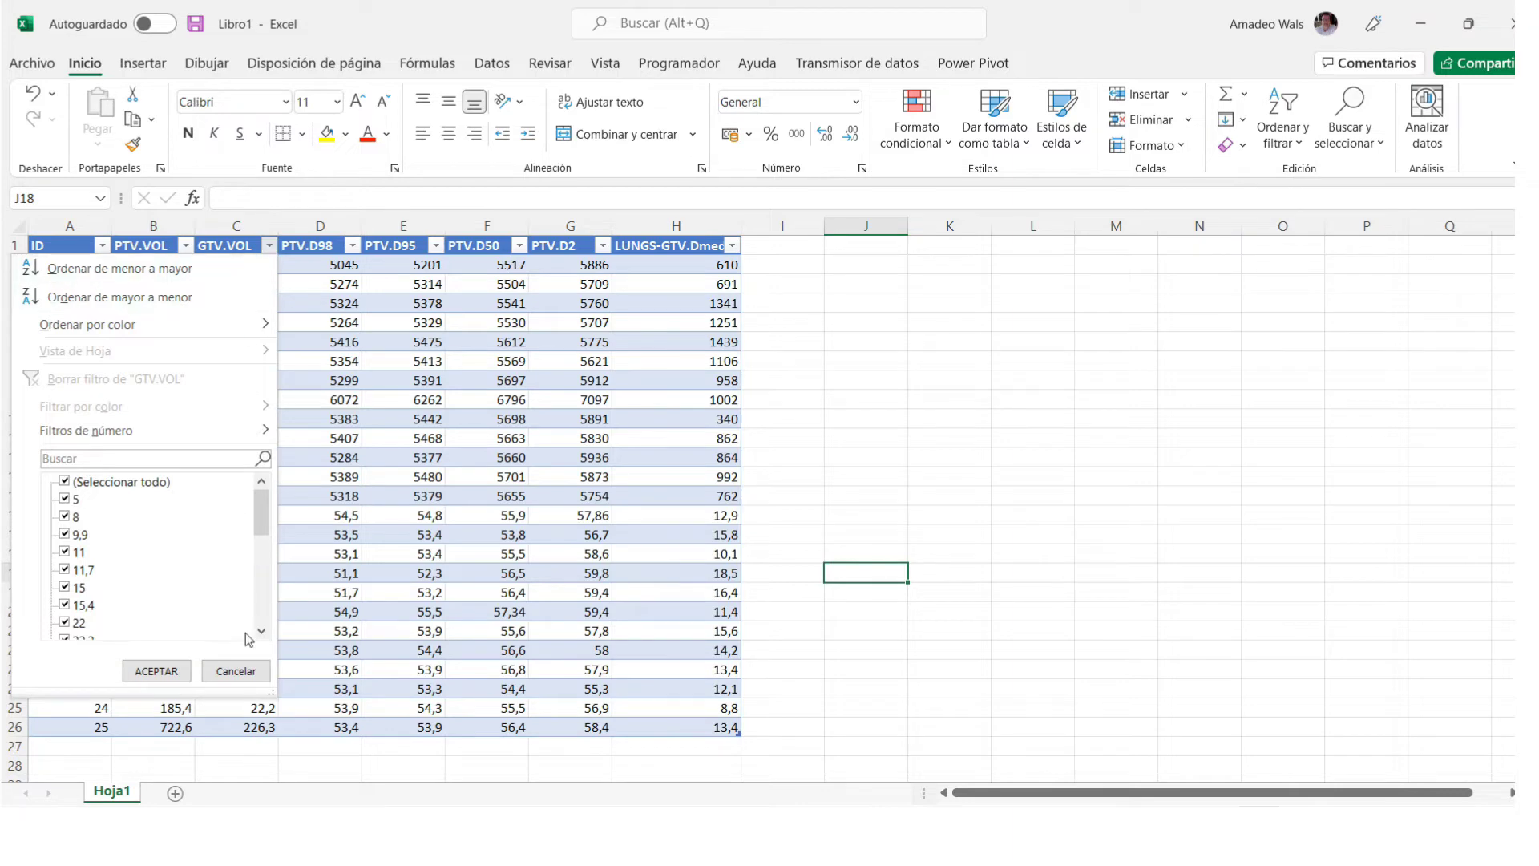
{"action": "left_click", "coordinate": [235, 671]}
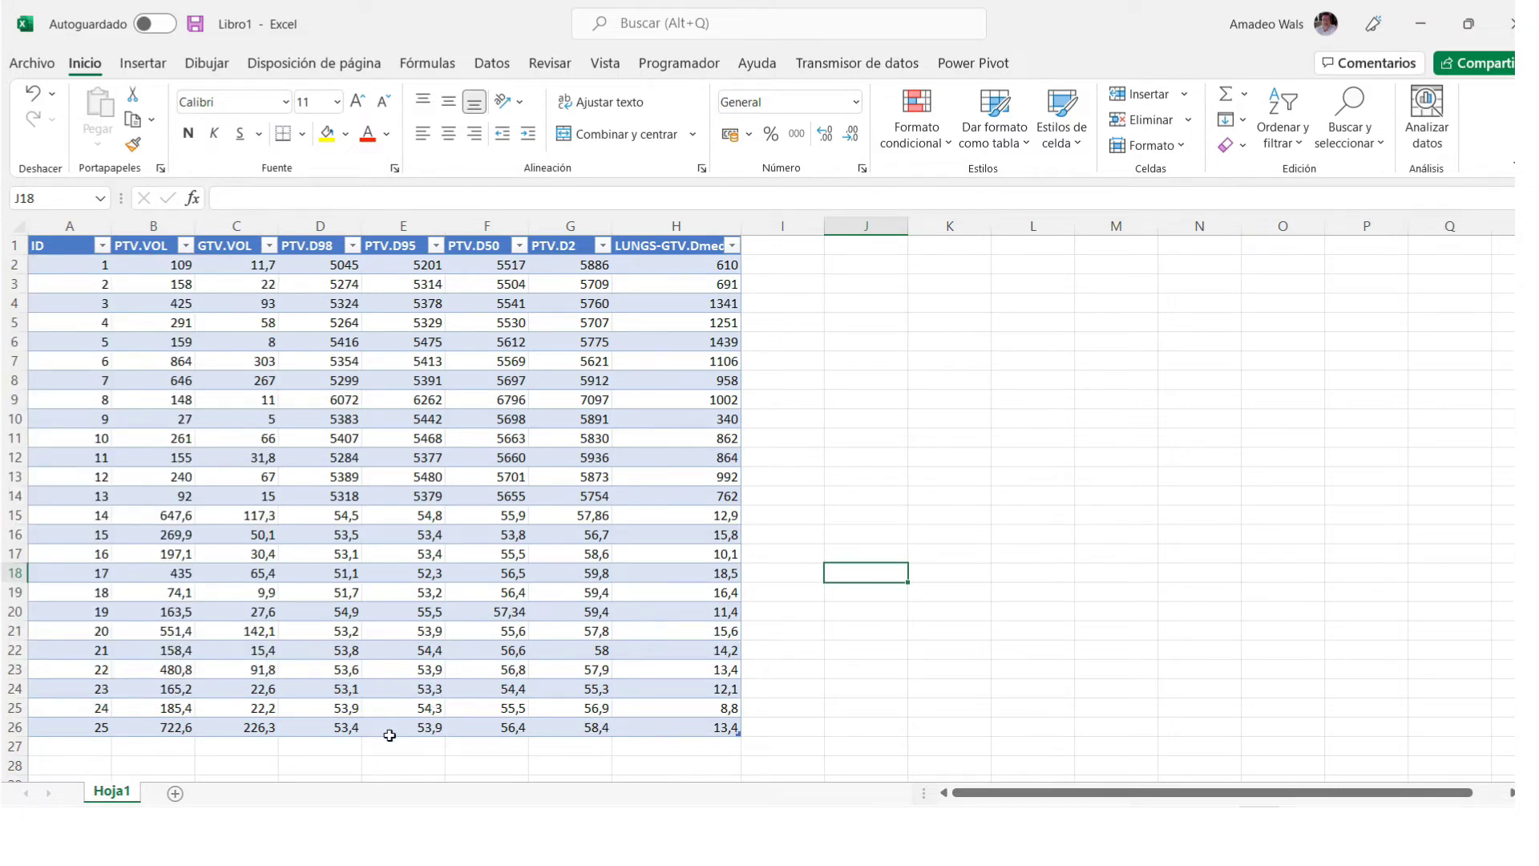
{"action": "left_click", "coordinate": [429, 64]}
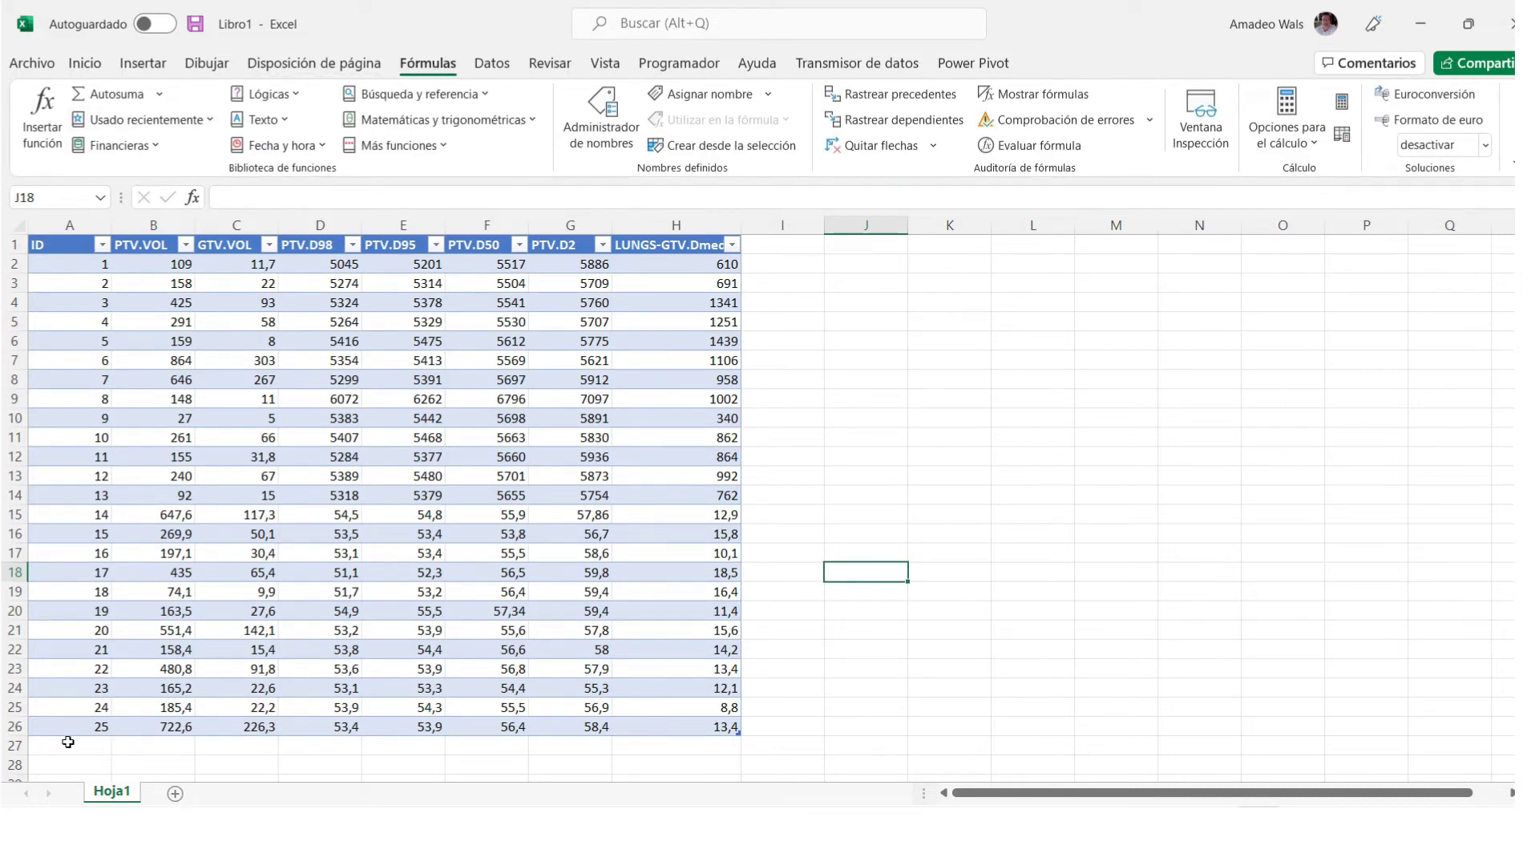
Add a Suma total for the PTV.VOL column in cell B27, directly below the table.
{"action": "left_click", "coordinate": [175, 746]}
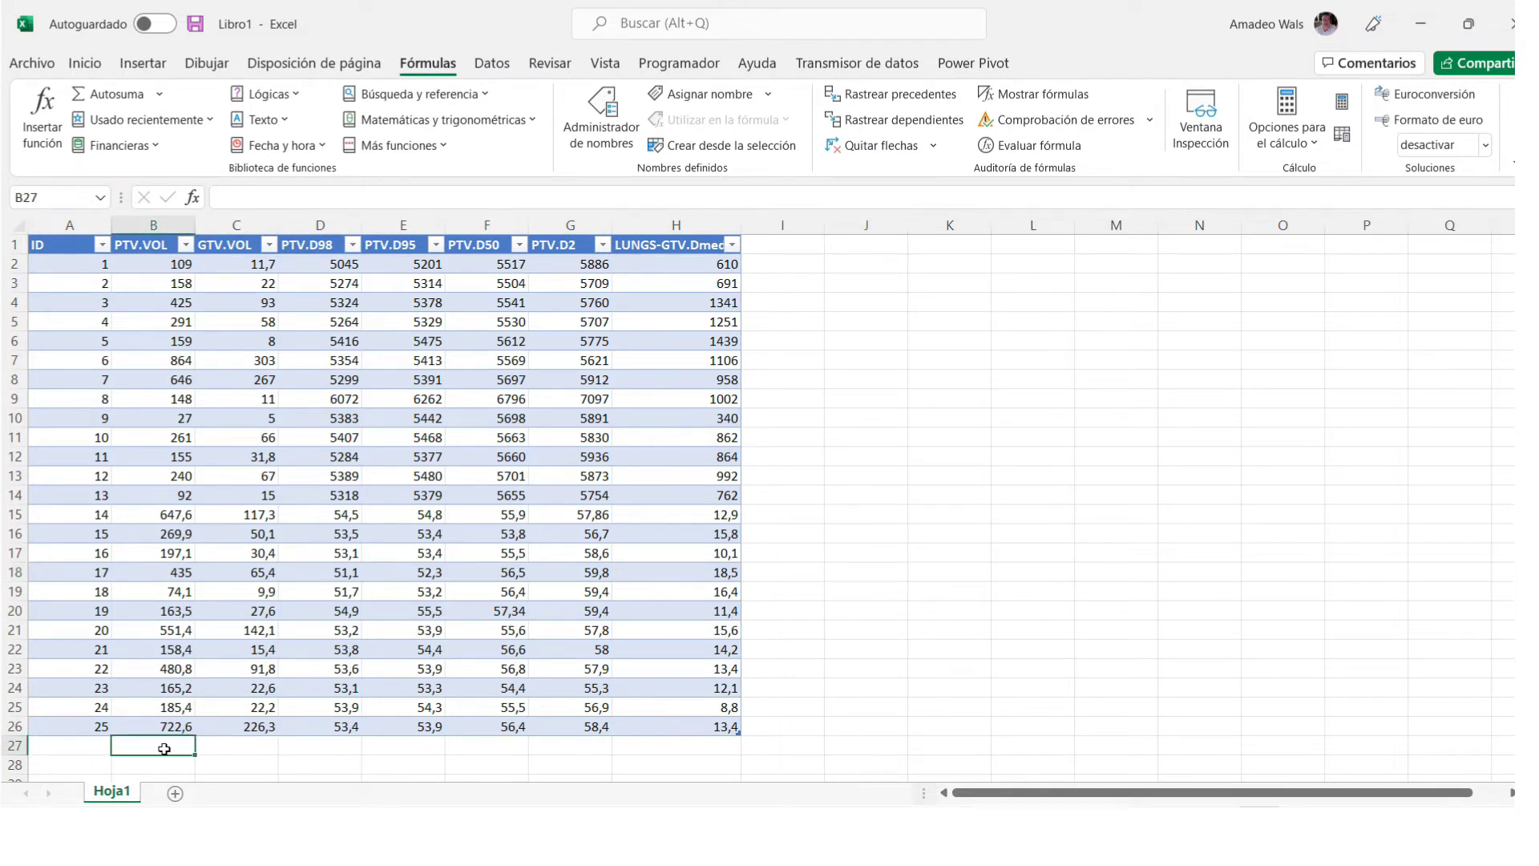
{"action": "left_click", "coordinate": [159, 96]}
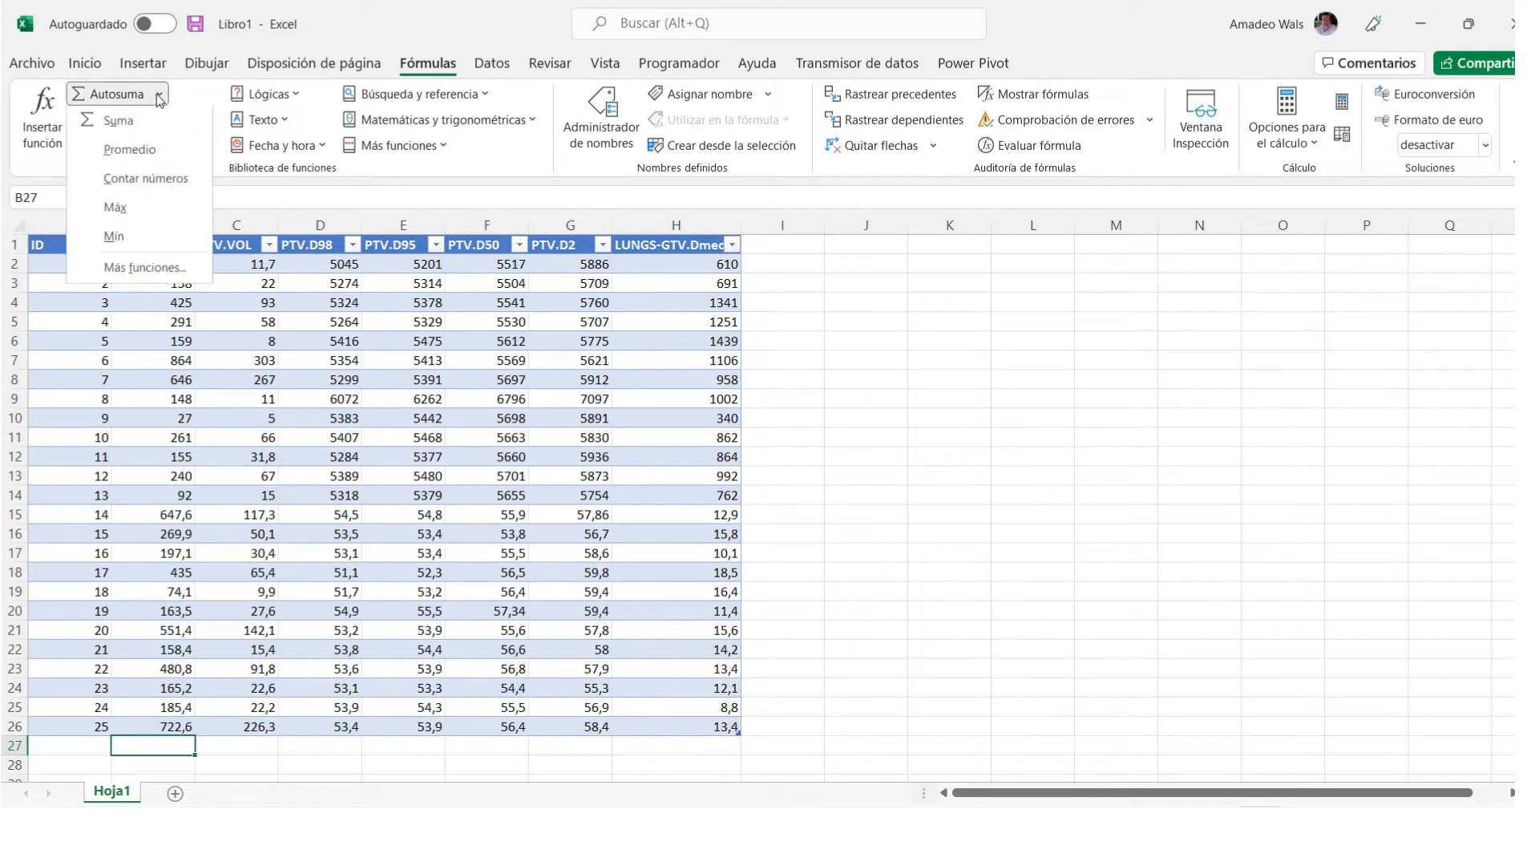
{"action": "left_click", "coordinate": [118, 121]}
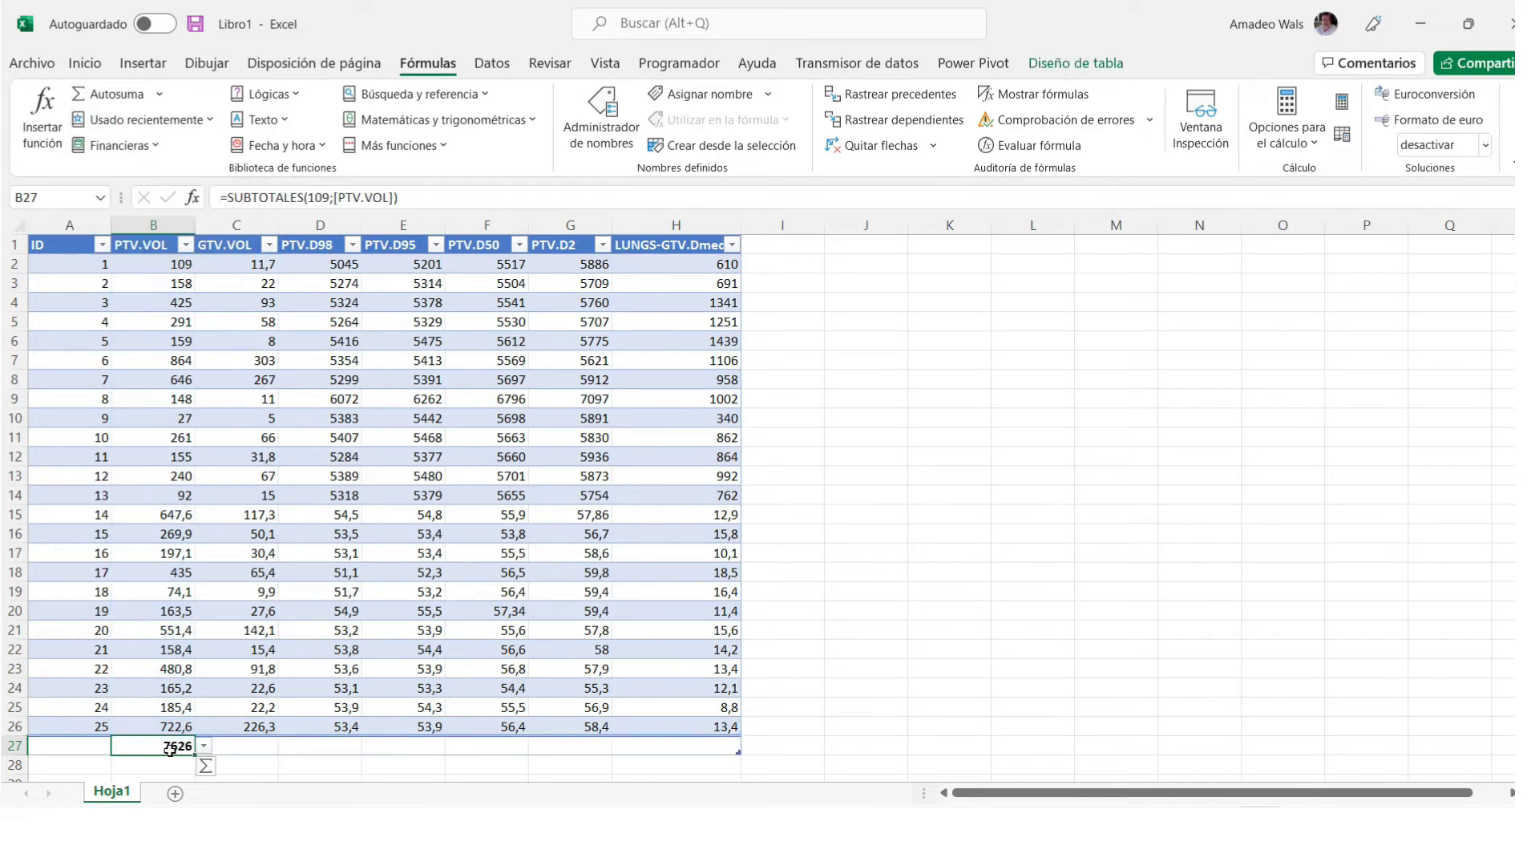
Switch the PTV.VOL total in B27 to Promedio and from there to Desvest, and display its available total functions again.
{"action": "left_click", "coordinate": [204, 747]}
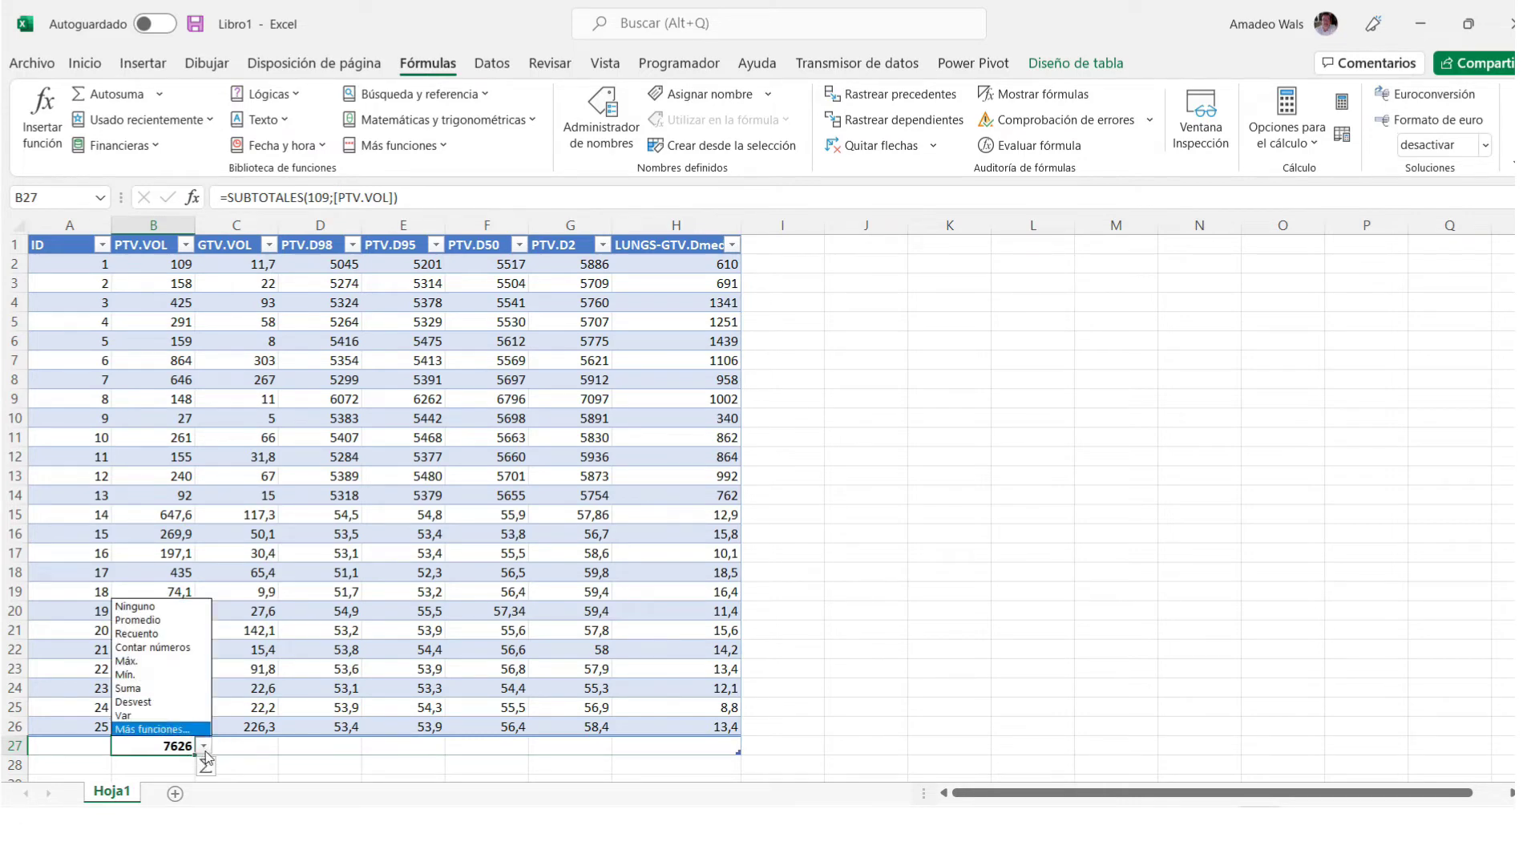
{"action": "left_click", "coordinate": [139, 618]}
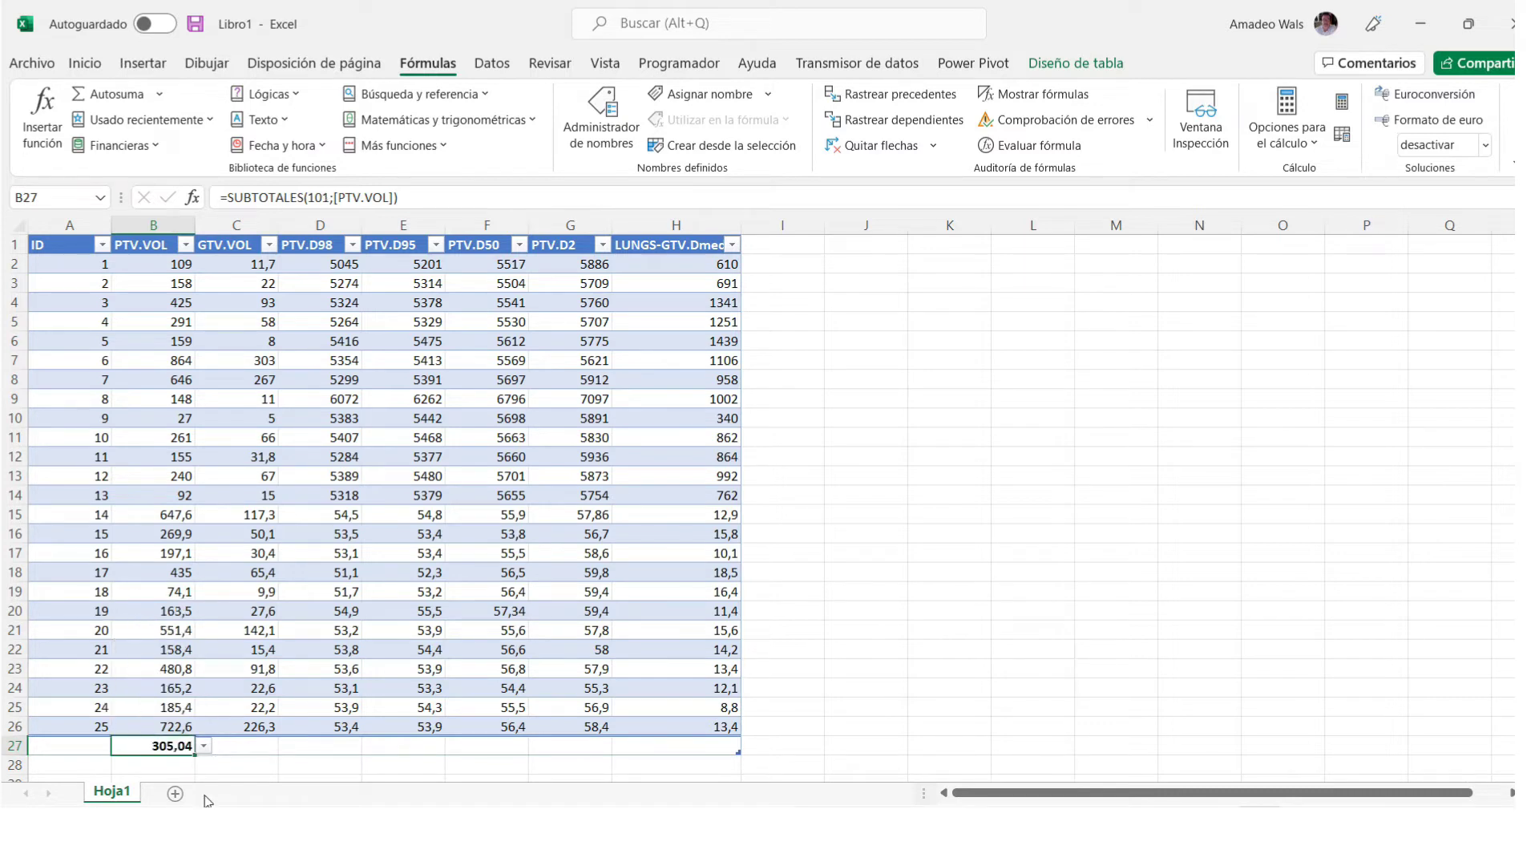
{"action": "left_click", "coordinate": [205, 748]}
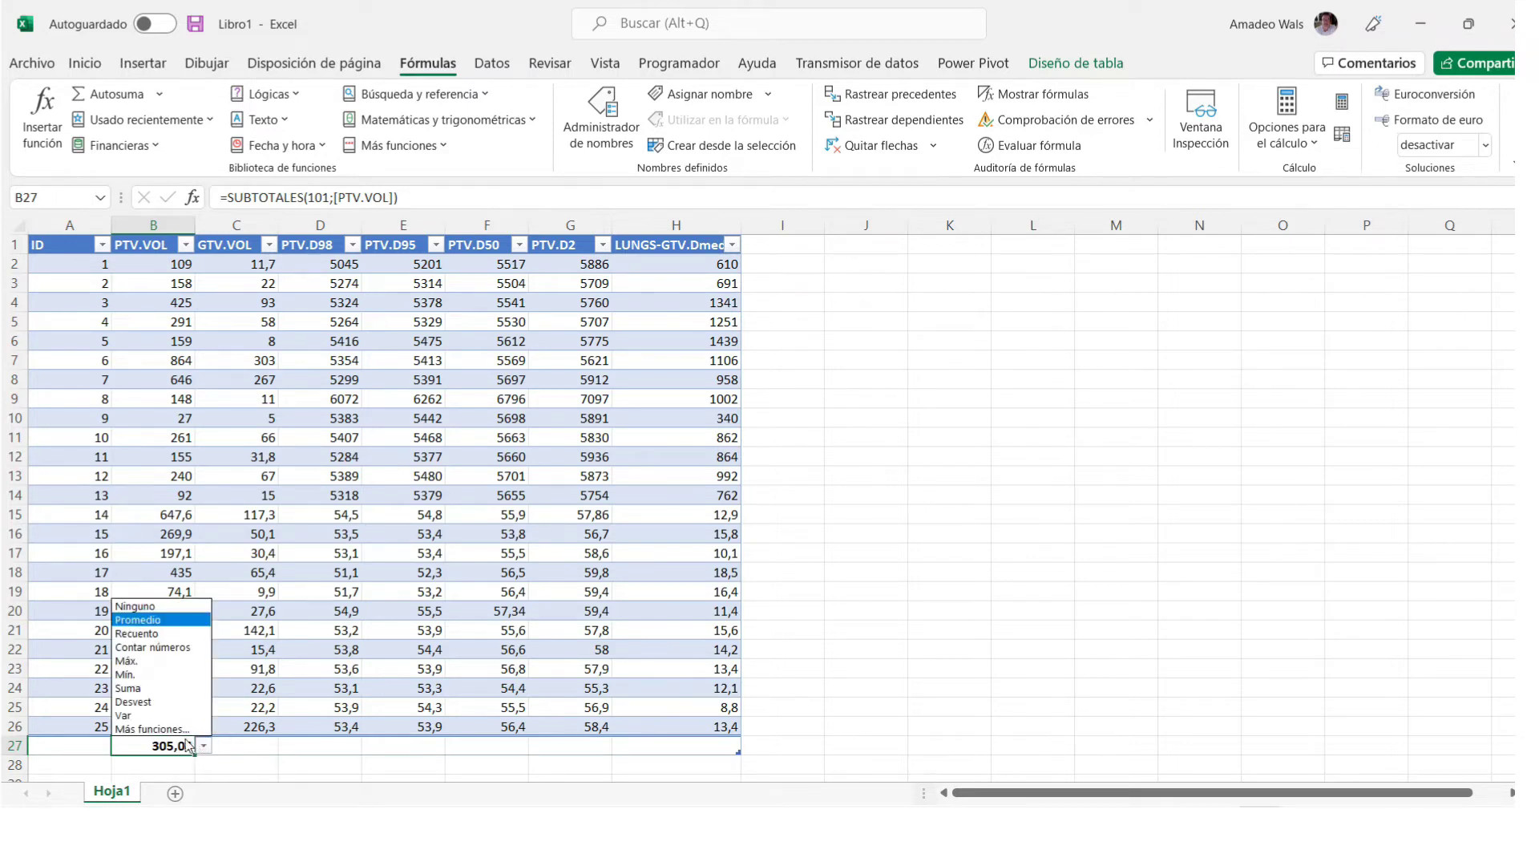
{"action": "left_click", "coordinate": [133, 701]}
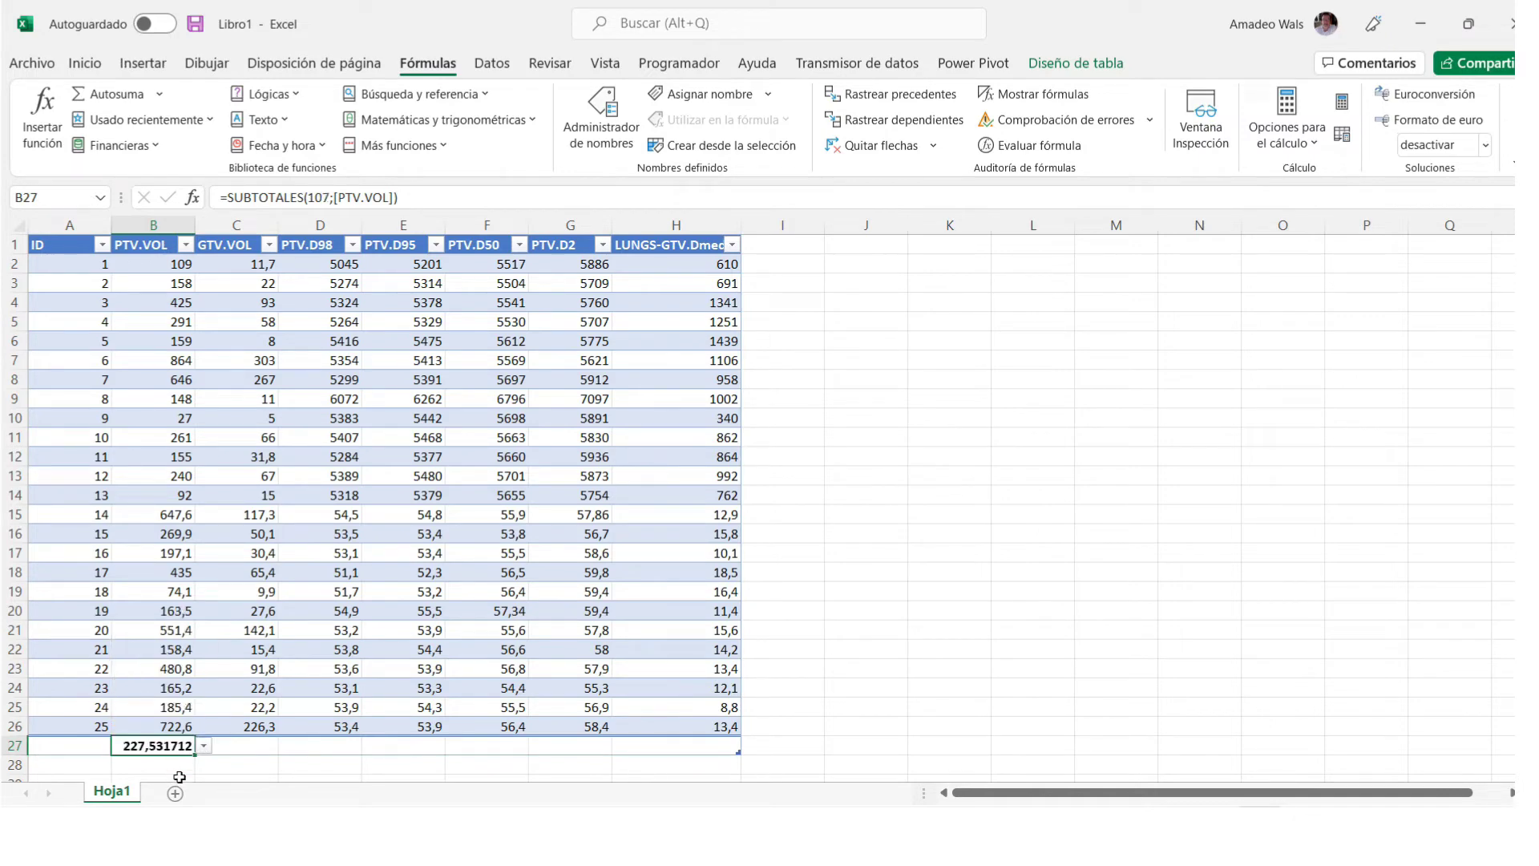
{"action": "left_click", "coordinate": [205, 747]}
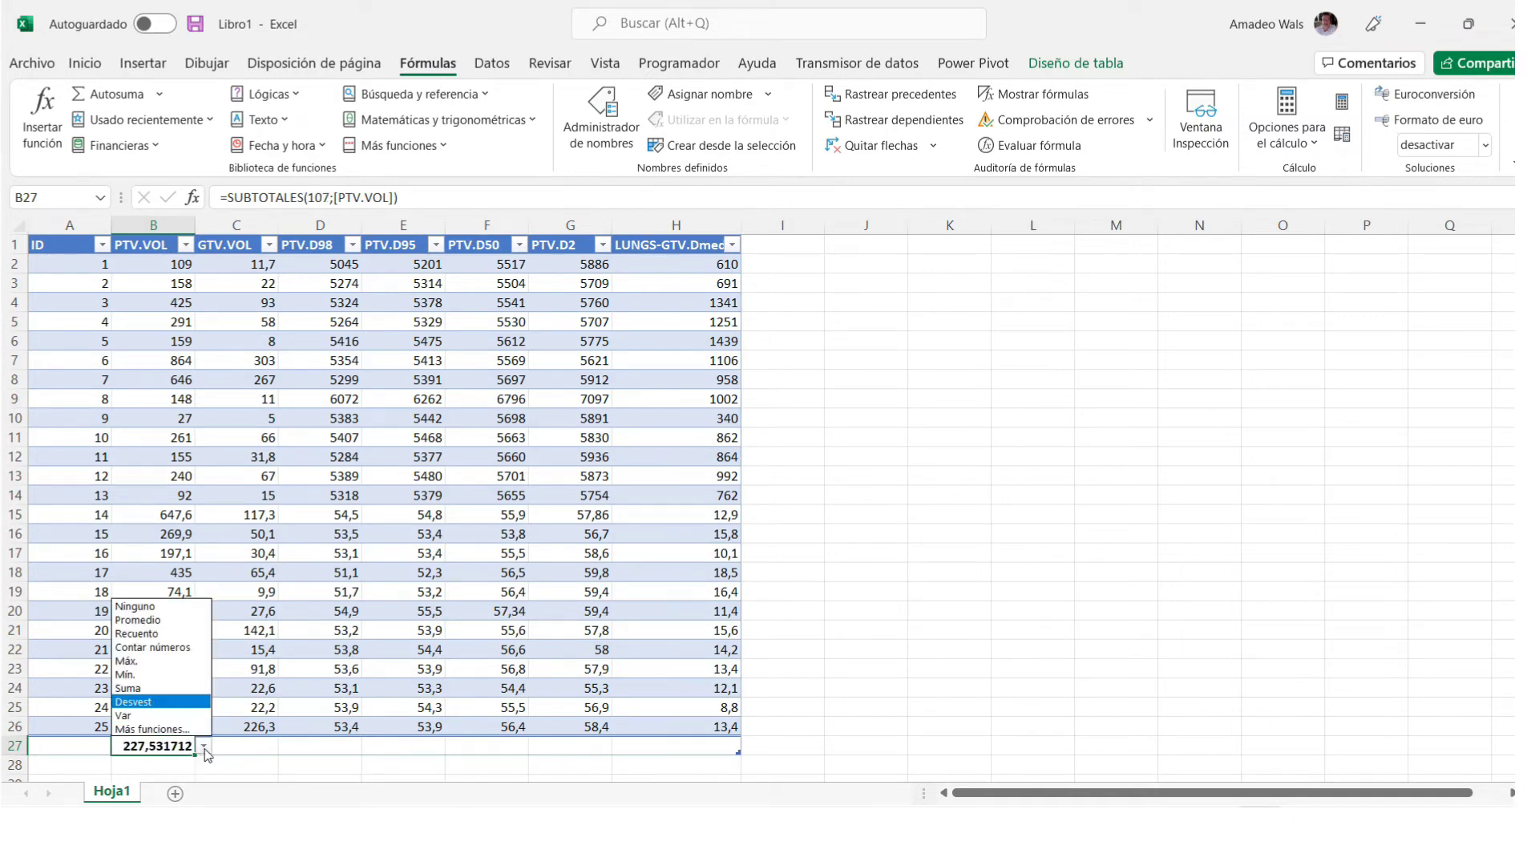
Set the PTV.VOL total to Promedio, copy it across the total row through LUNGS-GTV.Dmed, and check the PTV.D2 total's function.
{"action": "left_click", "coordinate": [164, 619]}
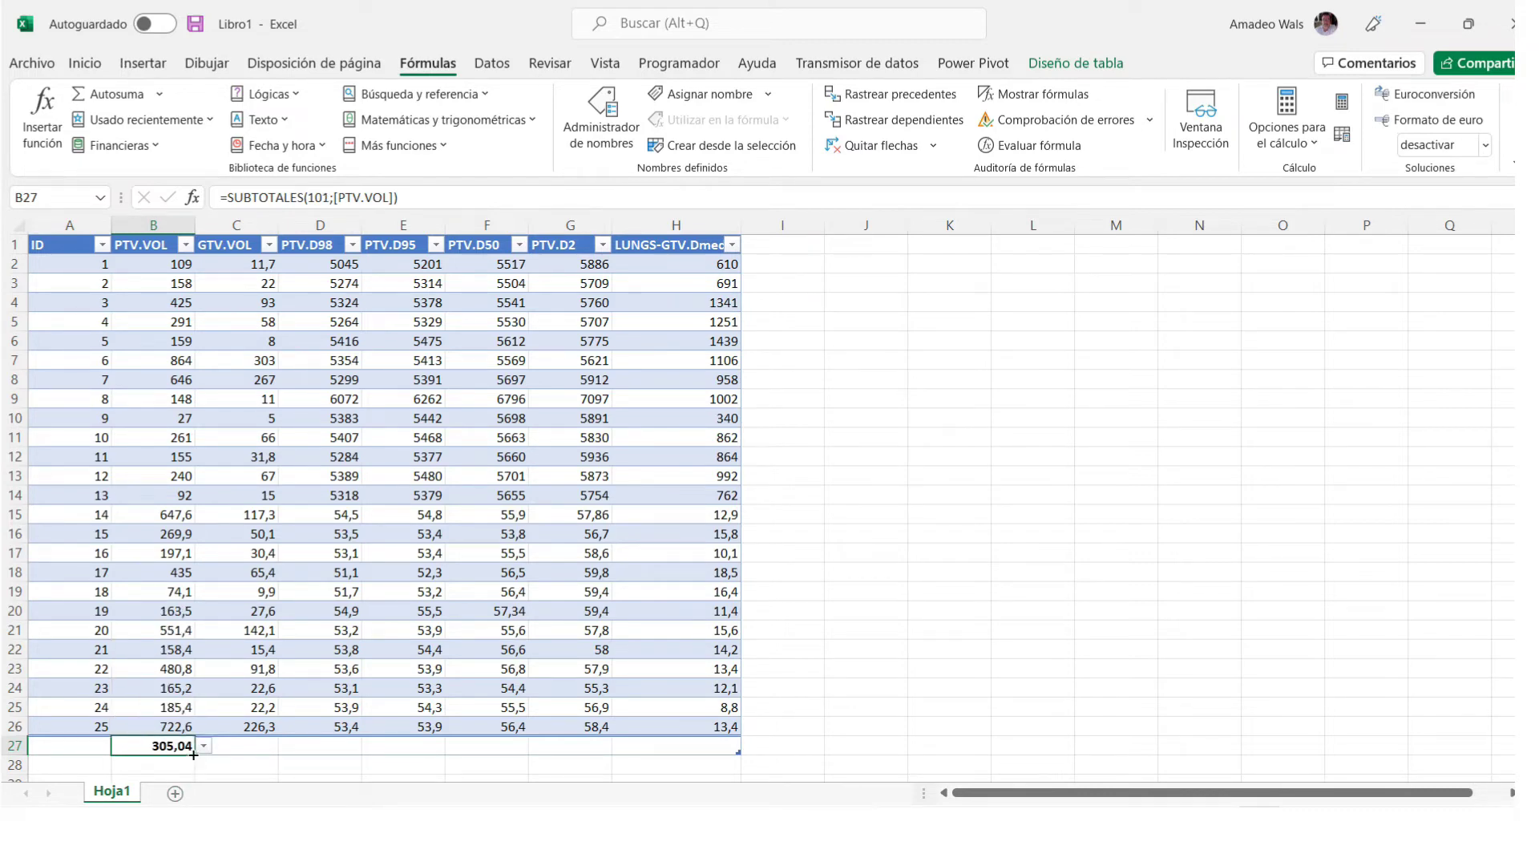
{"action": "left_click_drag", "start_coordinate": [193, 755], "coordinate": [696, 759]}
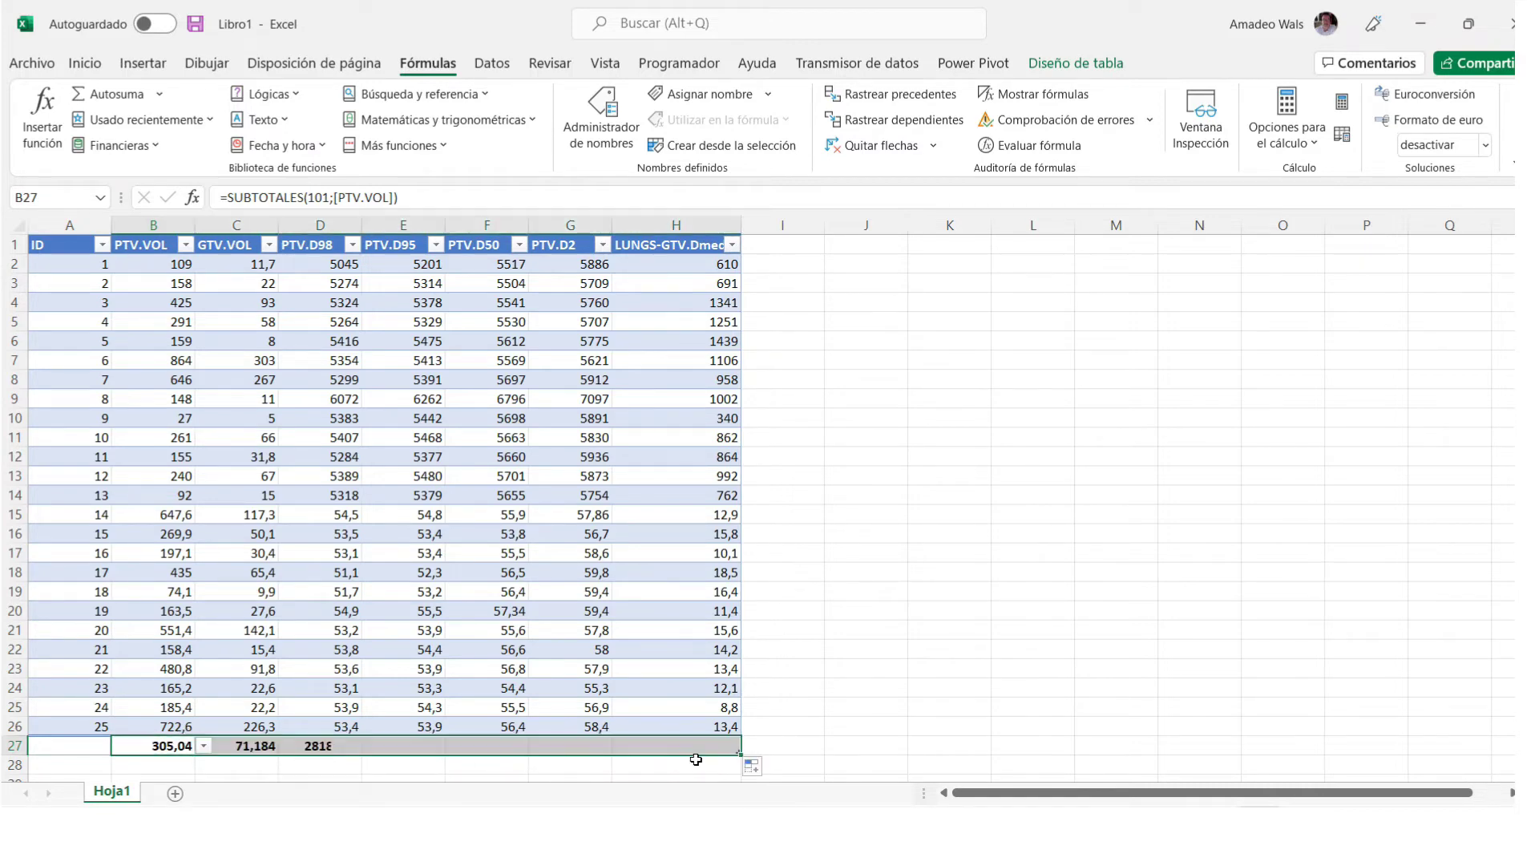
{"action": "left_click", "coordinate": [853, 724]}
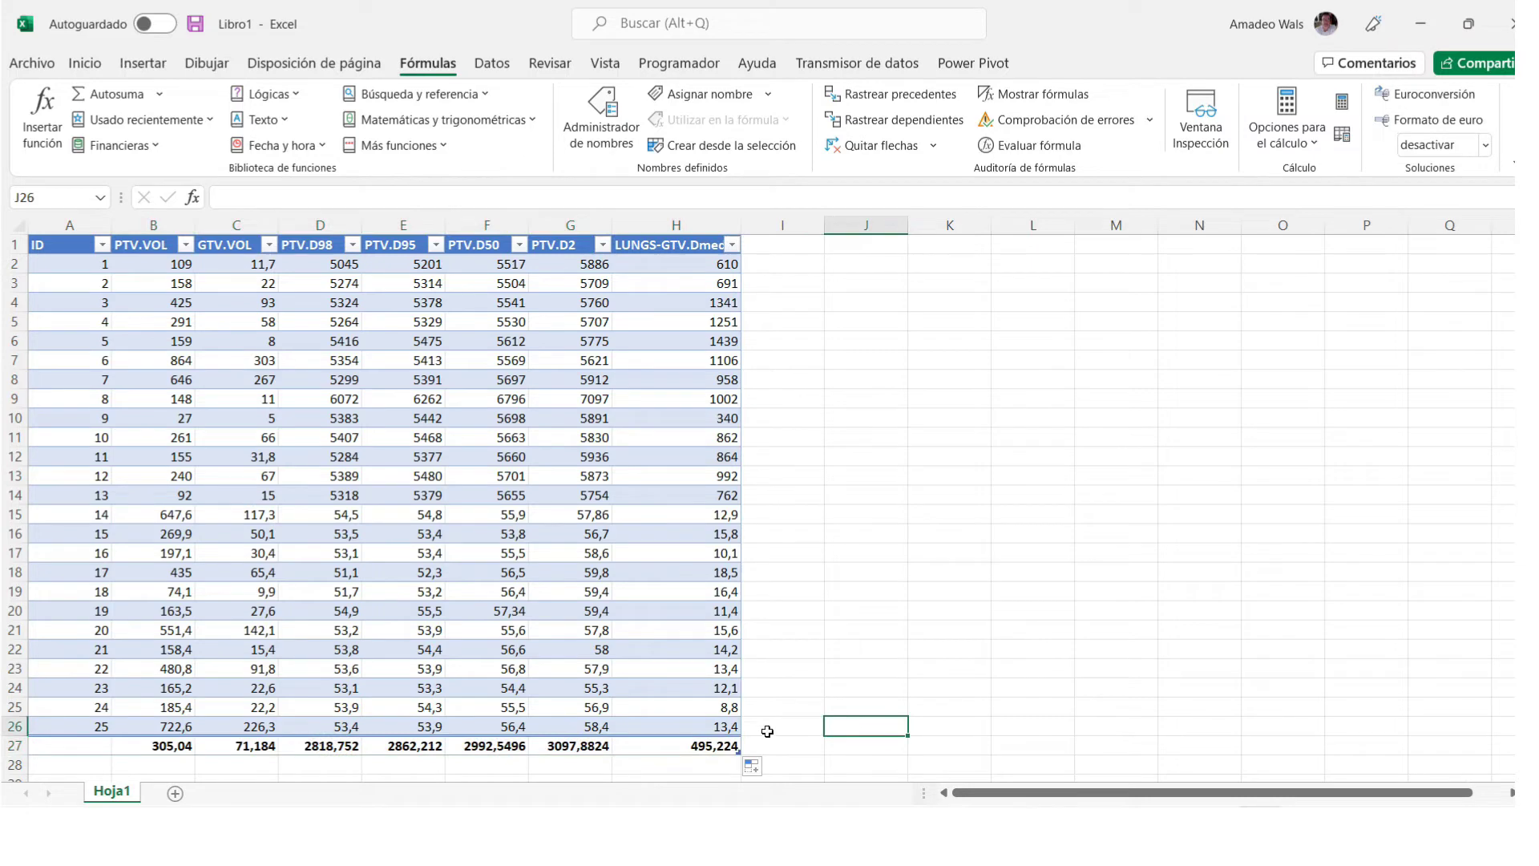
{"action": "left_click", "coordinate": [564, 747]}
{"action": "left_click", "coordinate": [621, 747]}
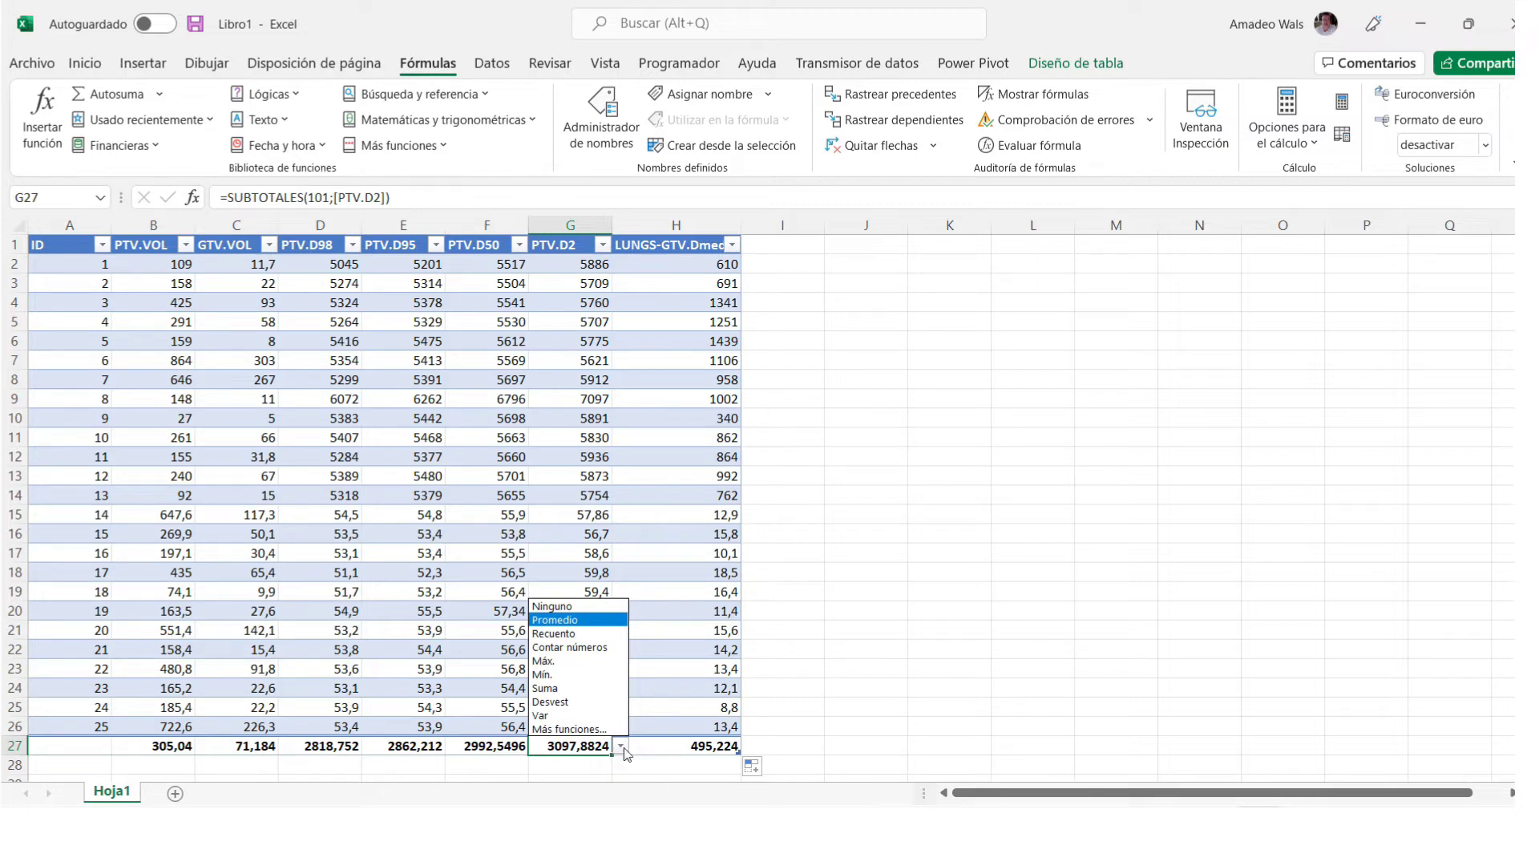
{"action": "left_click", "coordinate": [842, 744]}
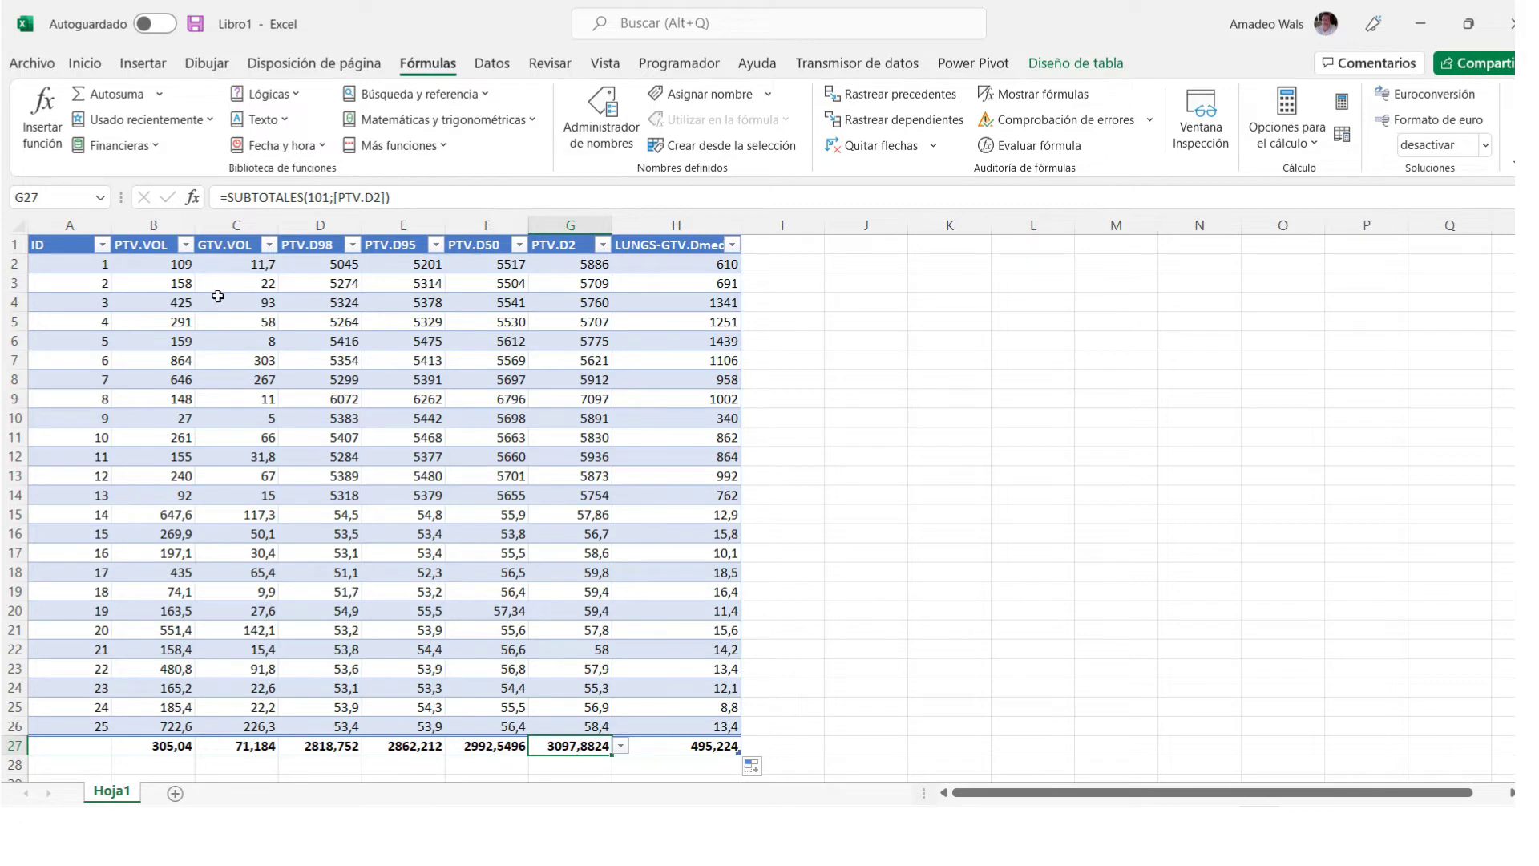
Add a new table column headed "hi" in cell I1, directly beside LUNGS-GTV.Dmed.
{"action": "left_click", "coordinate": [791, 246]}
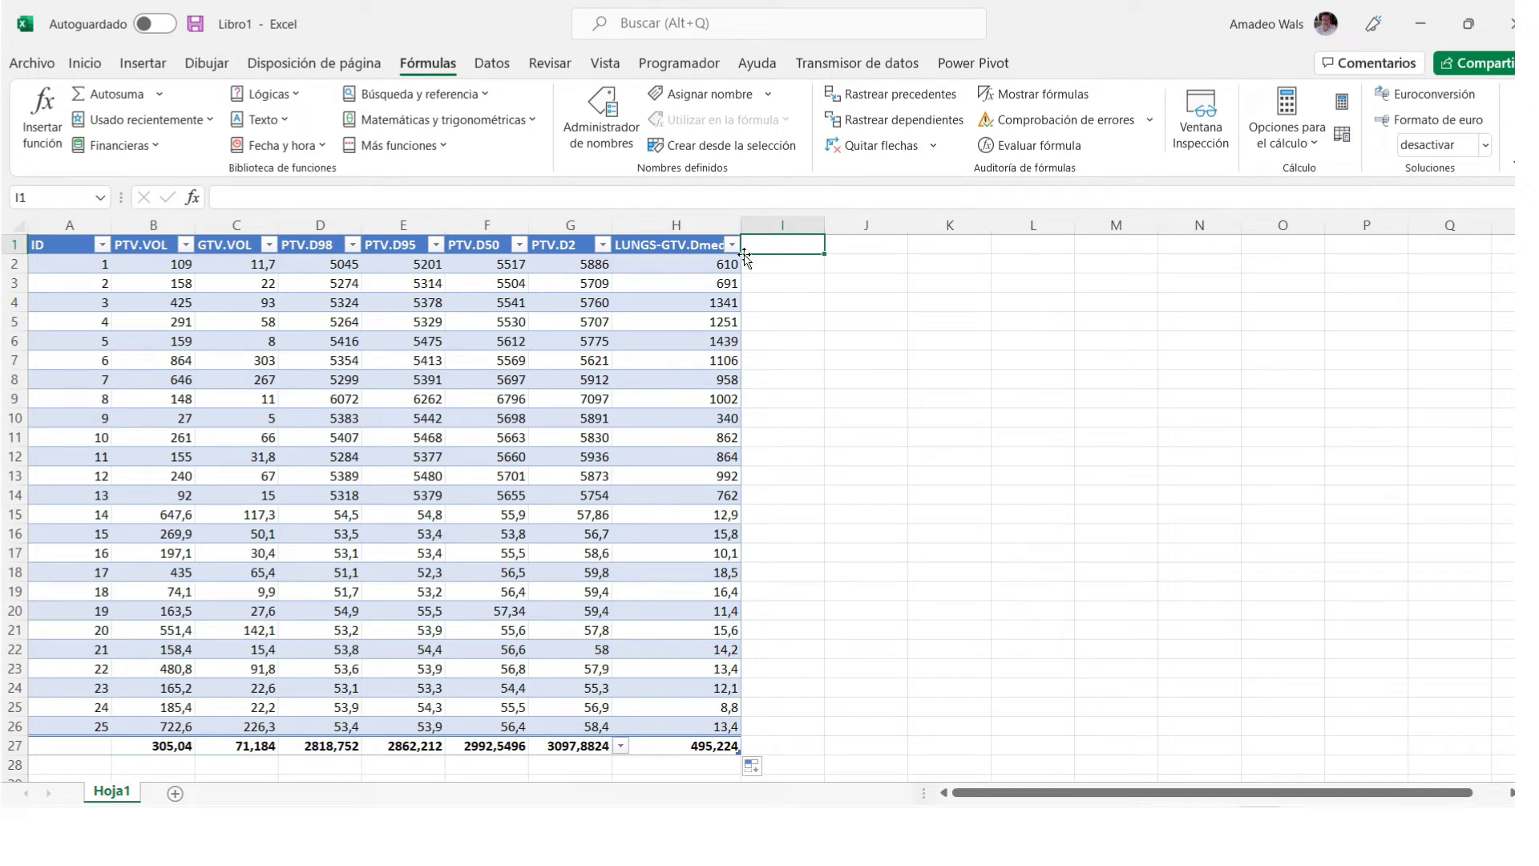
{"action": "key", "text": "F2"}
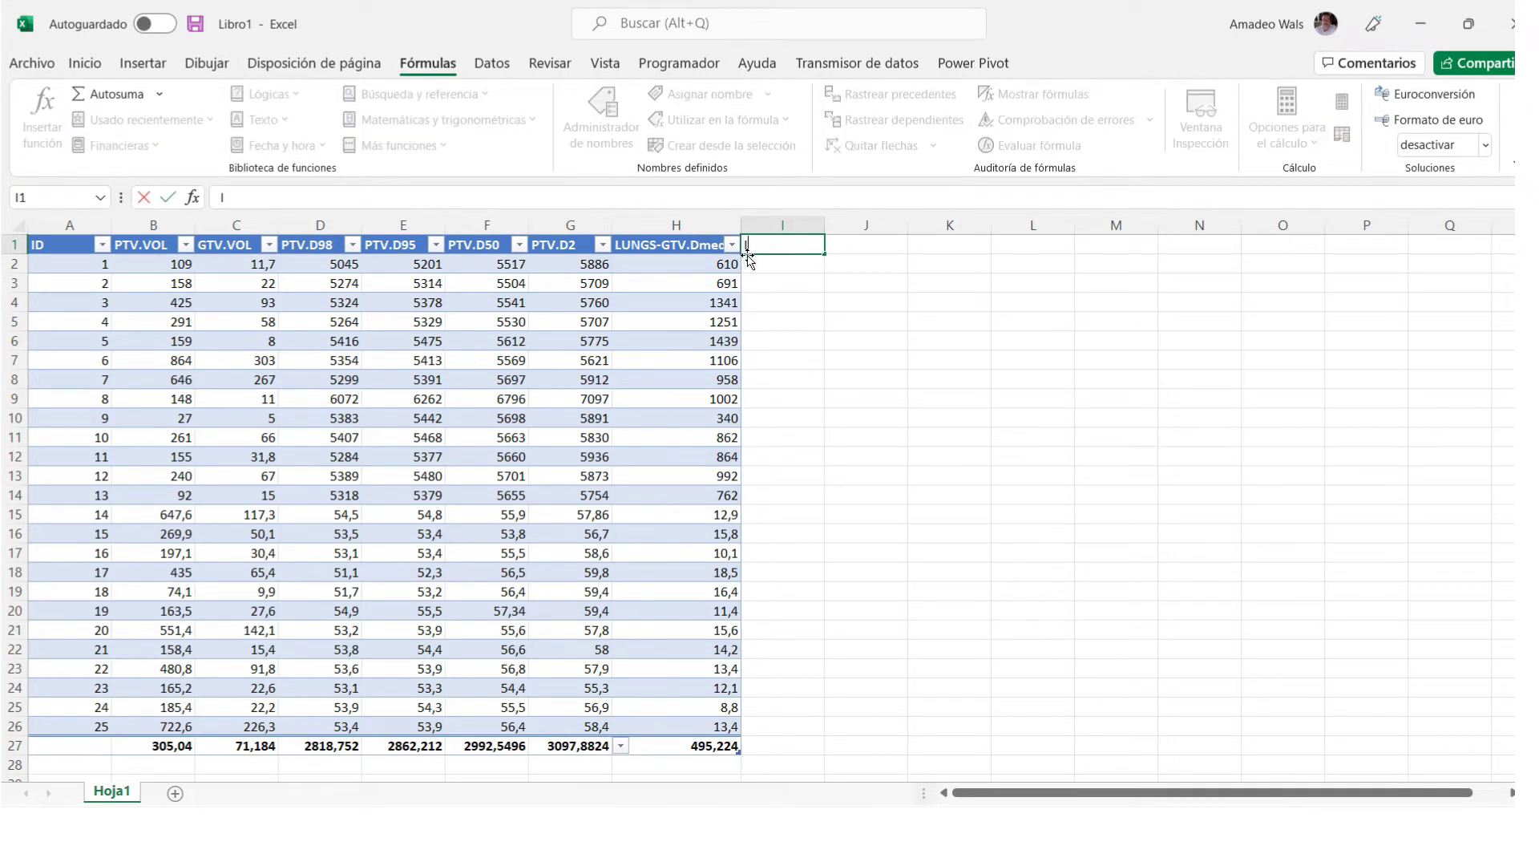
{"action": "type", "text": "hi"}
Enter the formula =([@[PTV.D2]]-[@[PTV.D98]])/[@[PTV.D50]] in I2 and apply it to the entire hi column.
{"action": "left_click", "coordinate": [780, 264]}
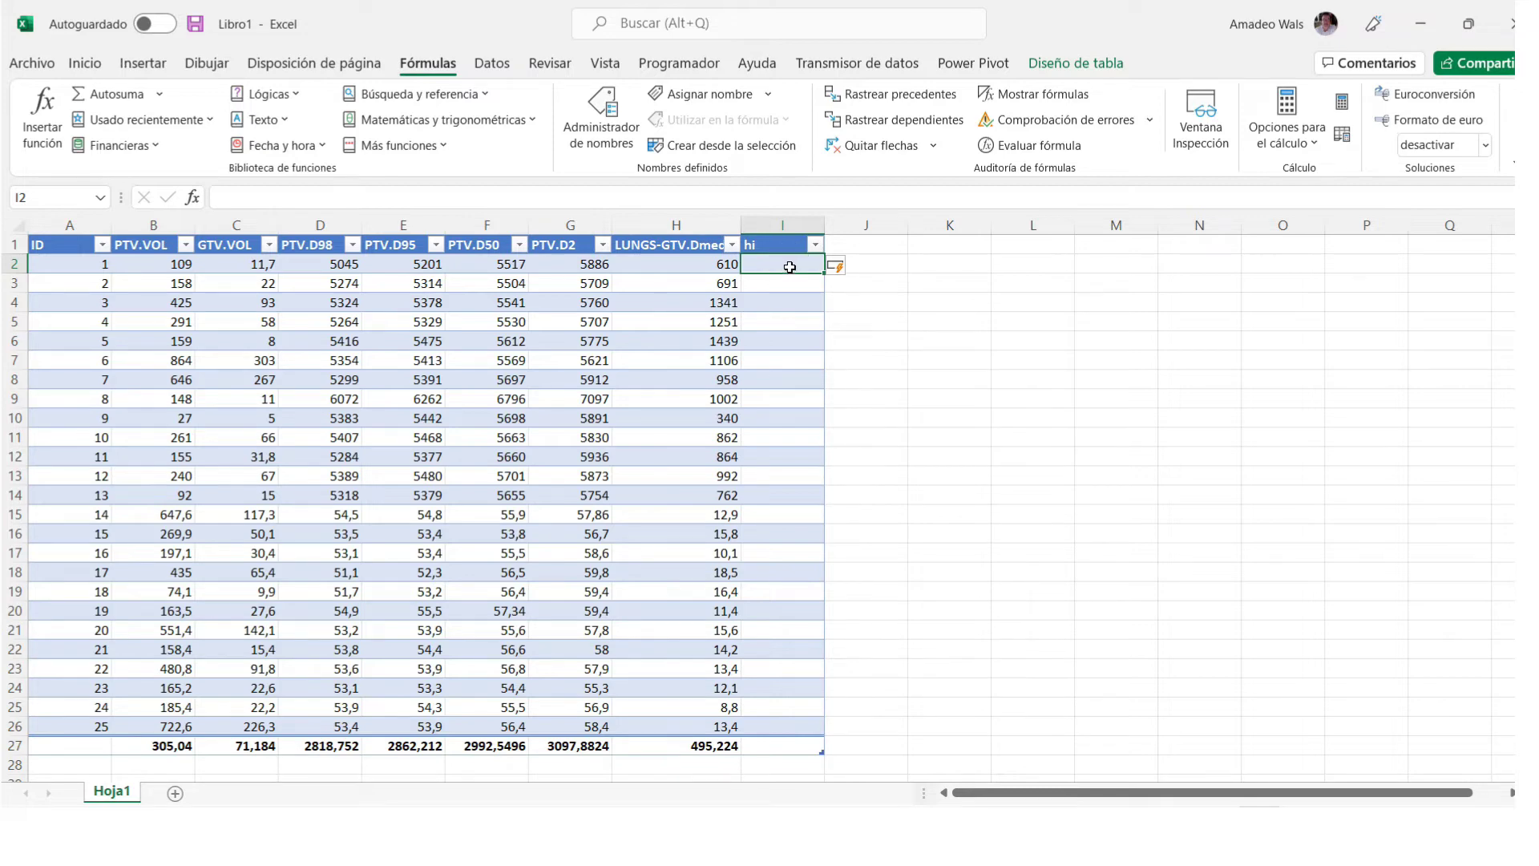
{"action": "type", "text": "="}
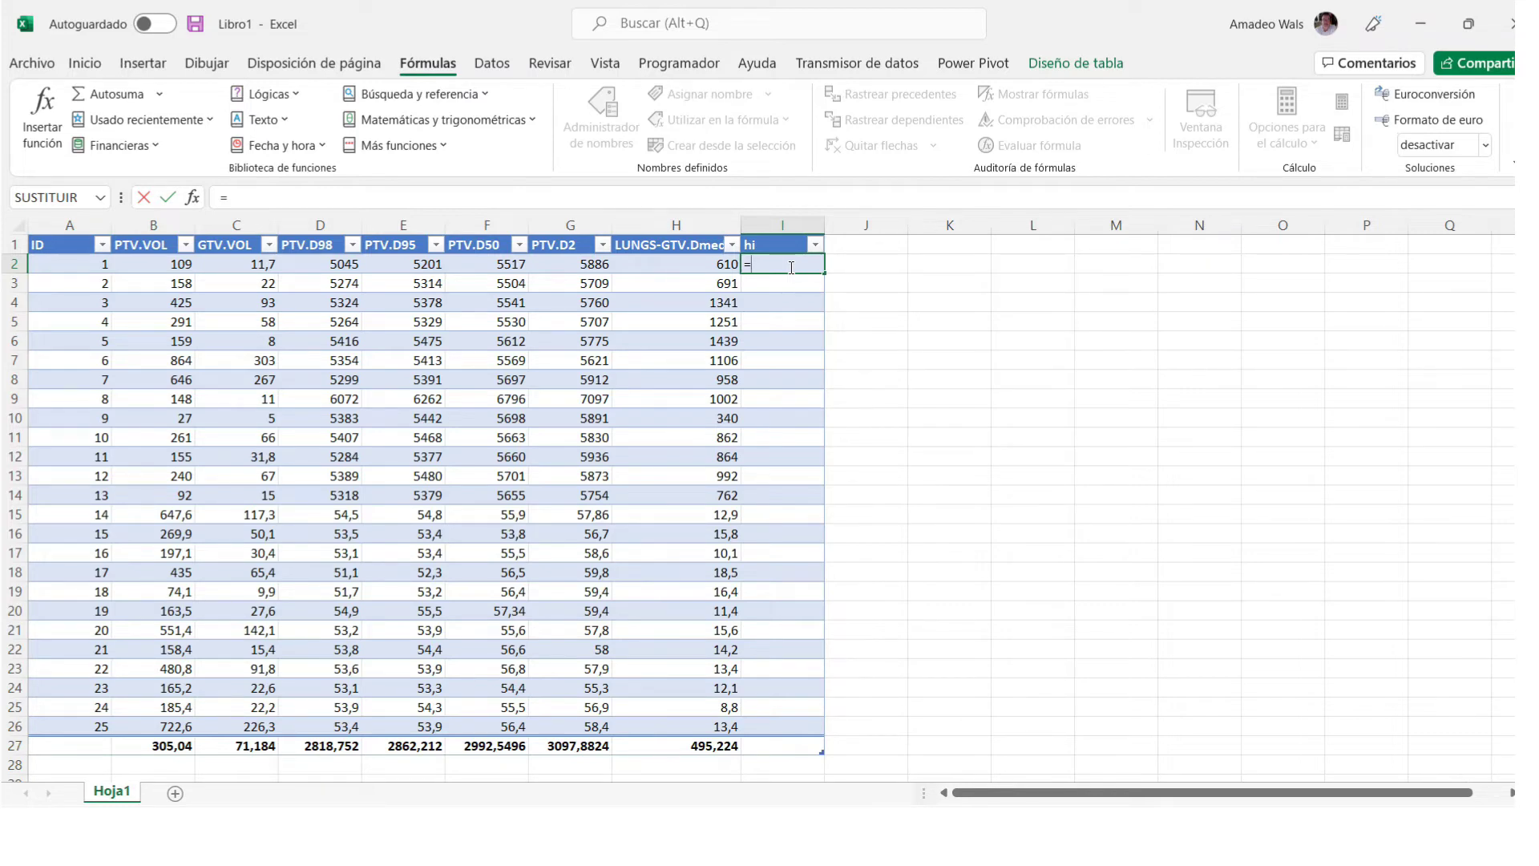
{"action": "left_click", "coordinate": [555, 266]}
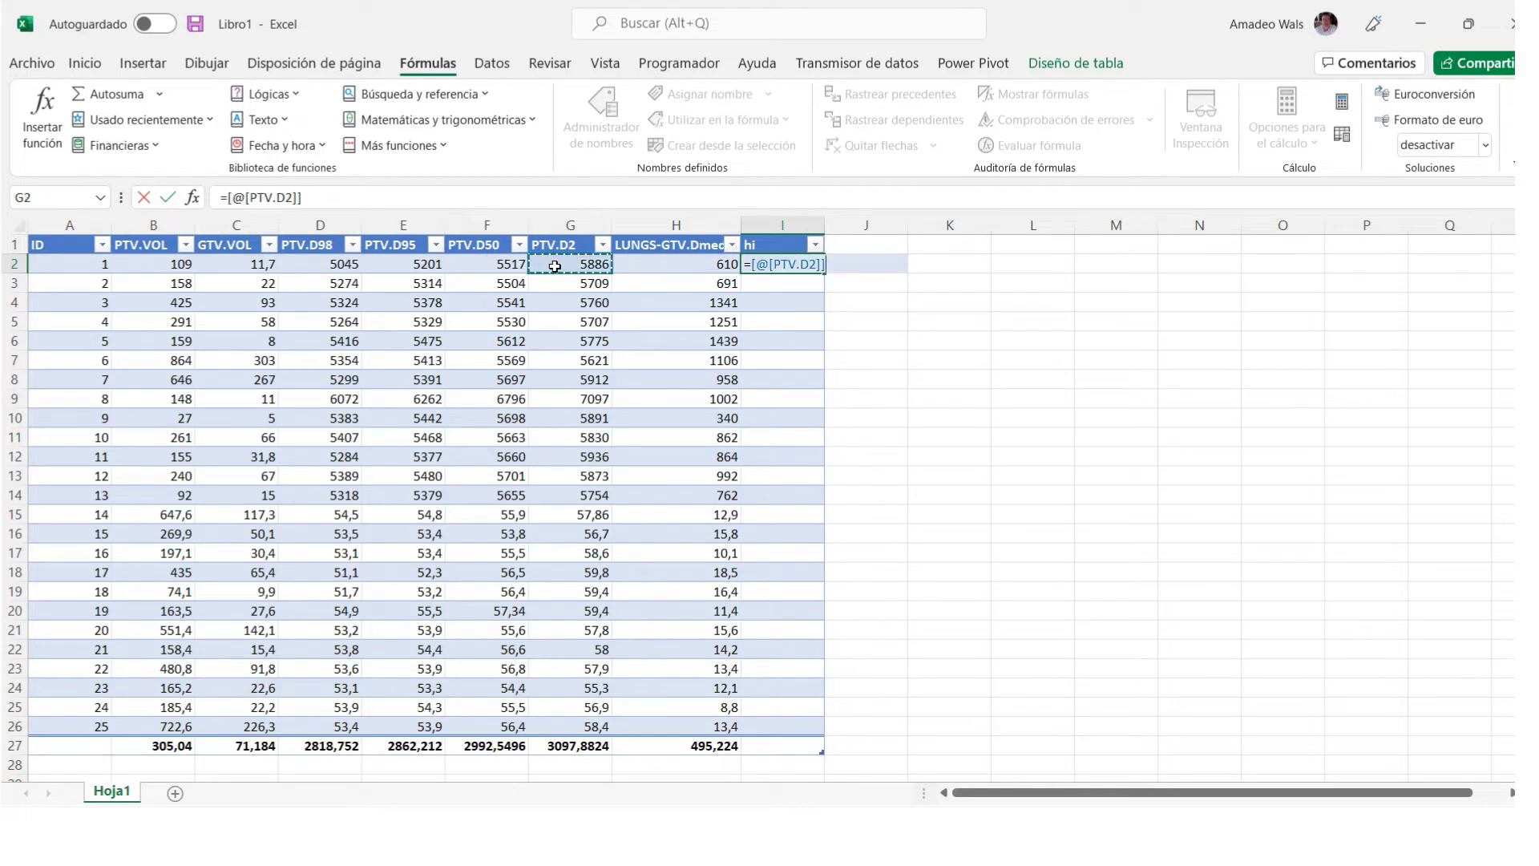
{"action": "type", "text": "-"}
{"action": "left_click", "coordinate": [308, 264]}
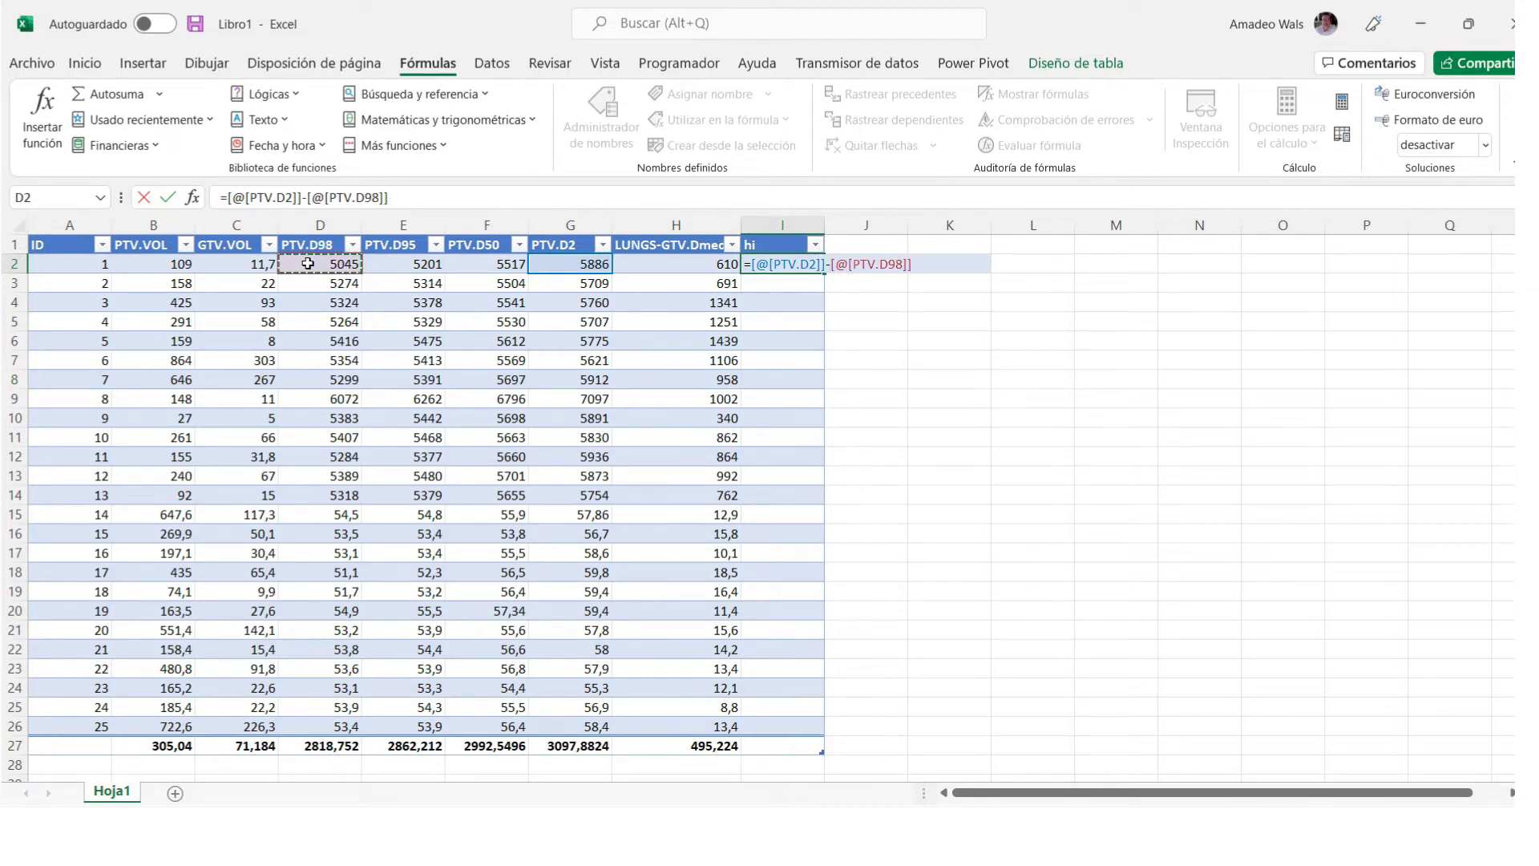
{"action": "type", "text": ")"}
{"action": "type", "text": "("}
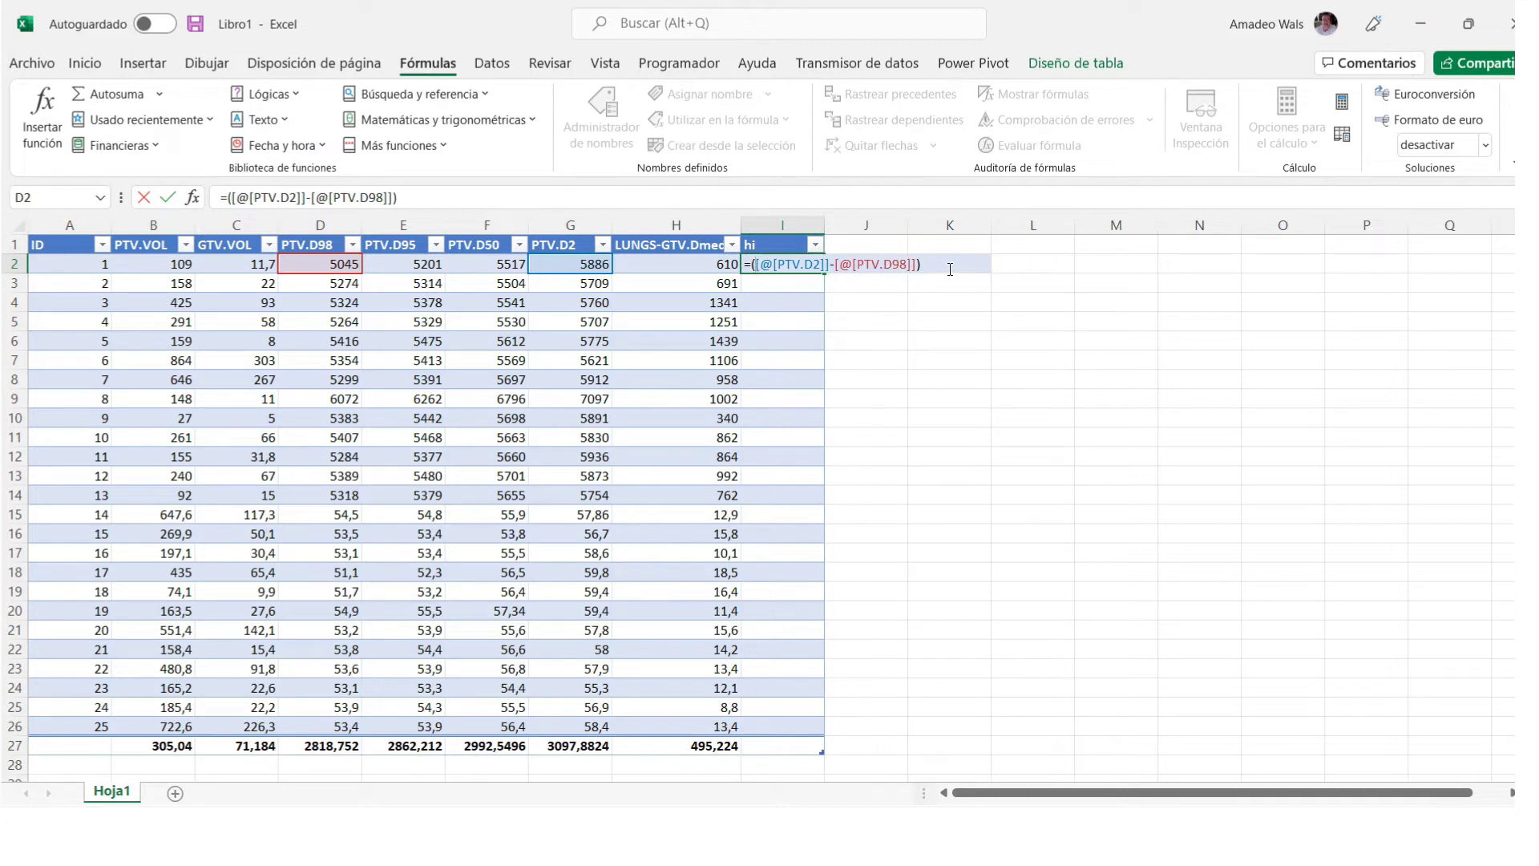
{"action": "left_click", "coordinate": [954, 266]}
{"action": "type", "text": "/"}
{"action": "left_click", "coordinate": [484, 265]}
{"action": "left_click", "coordinate": [169, 198]}
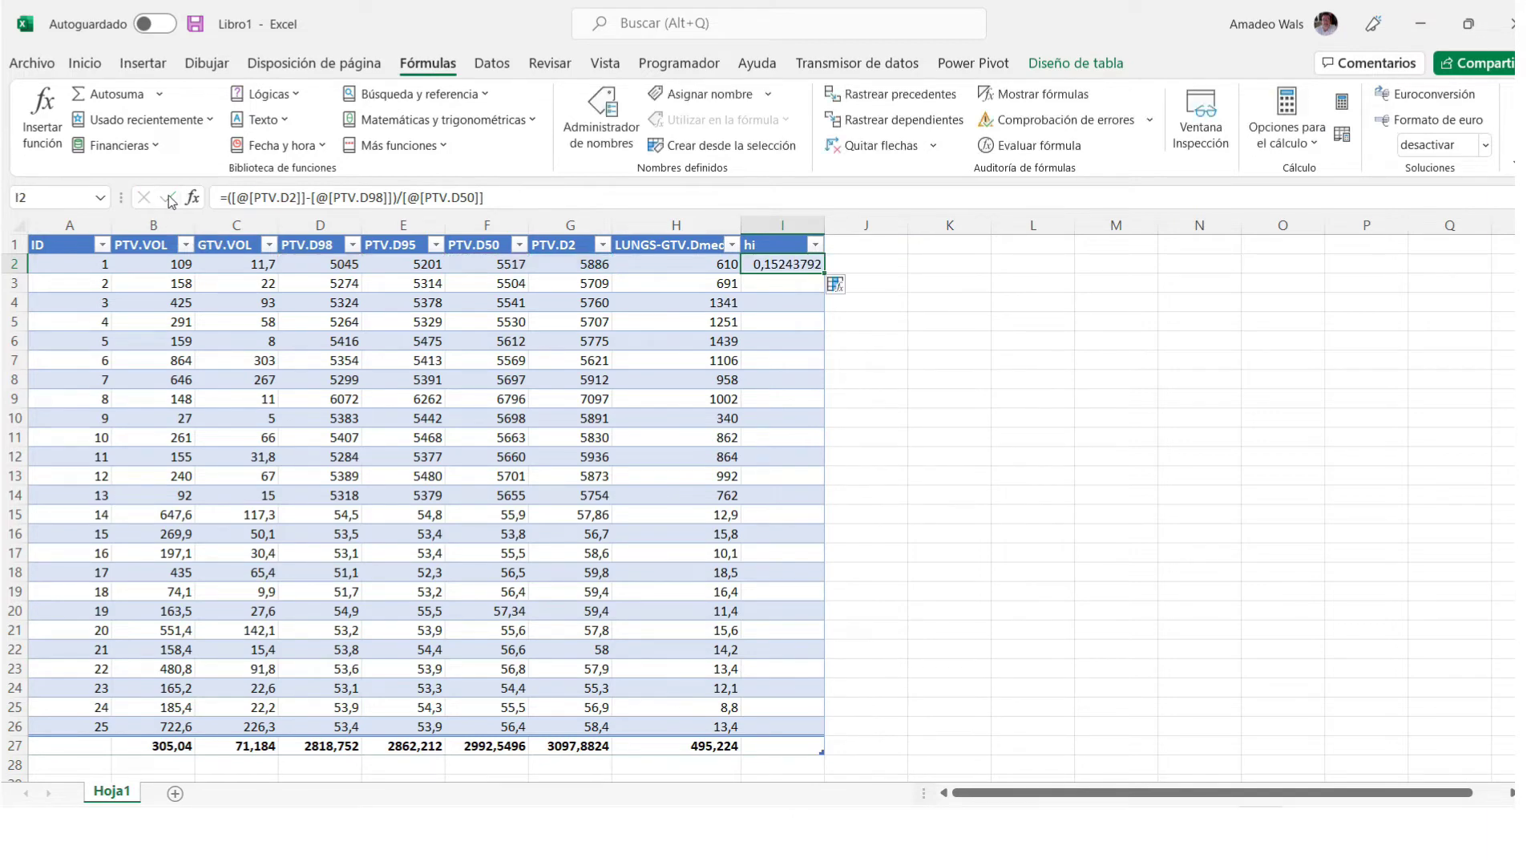
{"action": "left_click", "coordinate": [845, 287]}
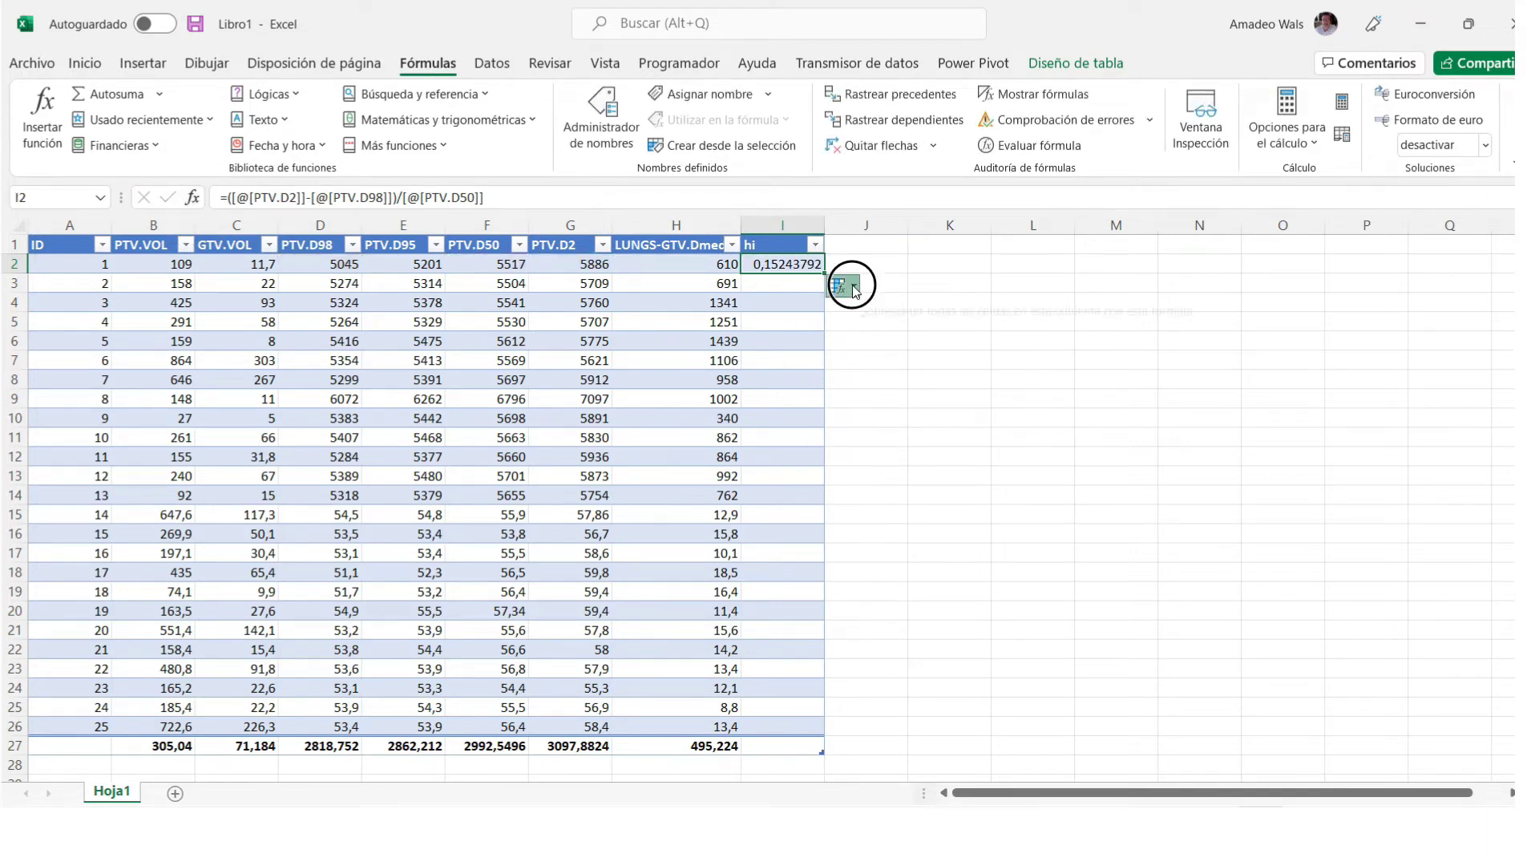
{"action": "left_click", "coordinate": [880, 312]}
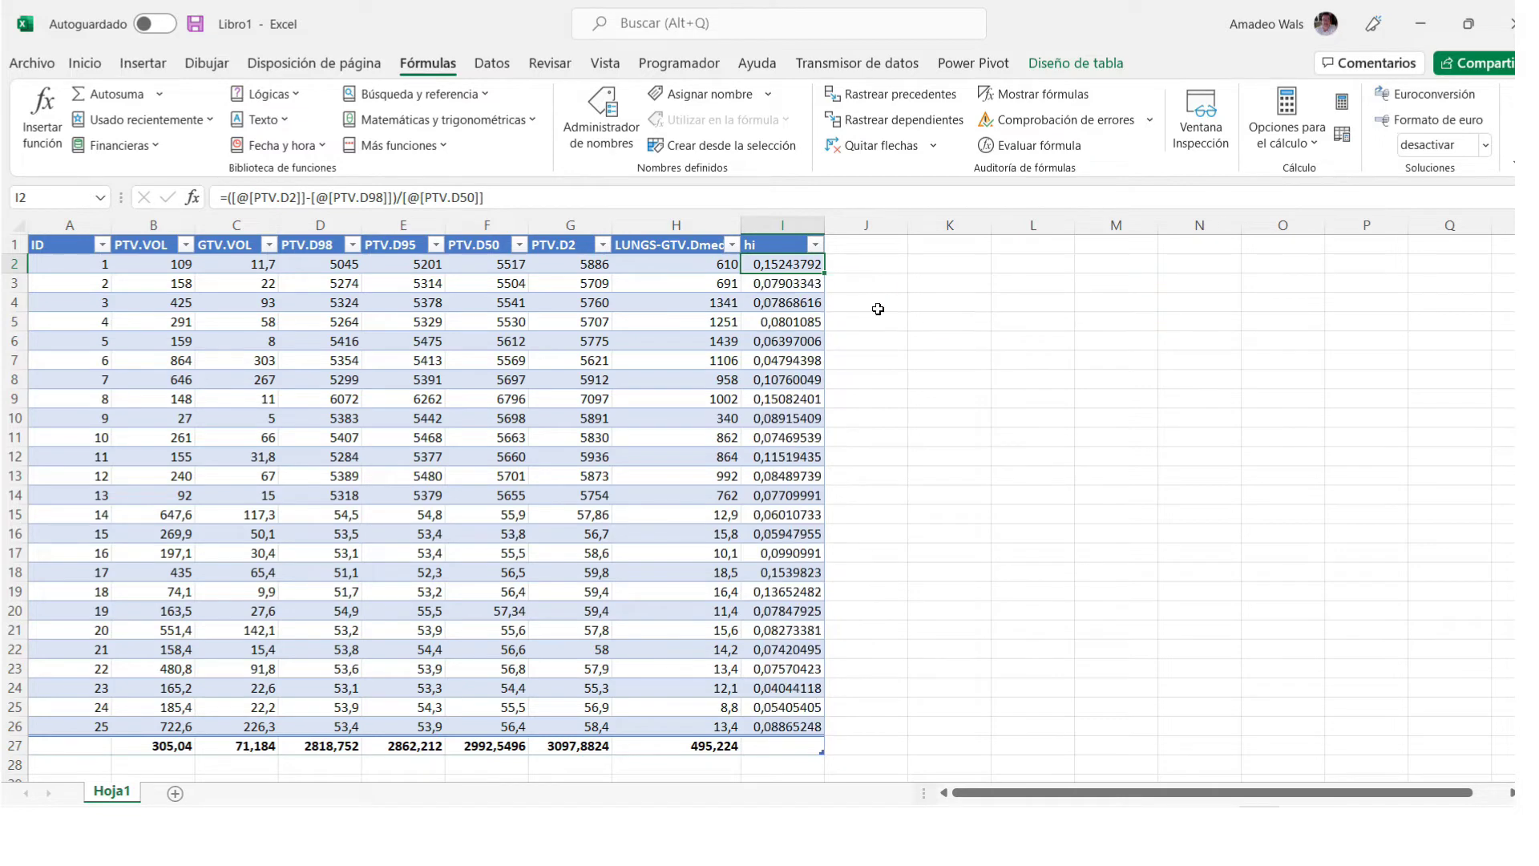
Format the hi column as Número with three decimal places.
{"action": "left_click", "coordinate": [775, 224]}
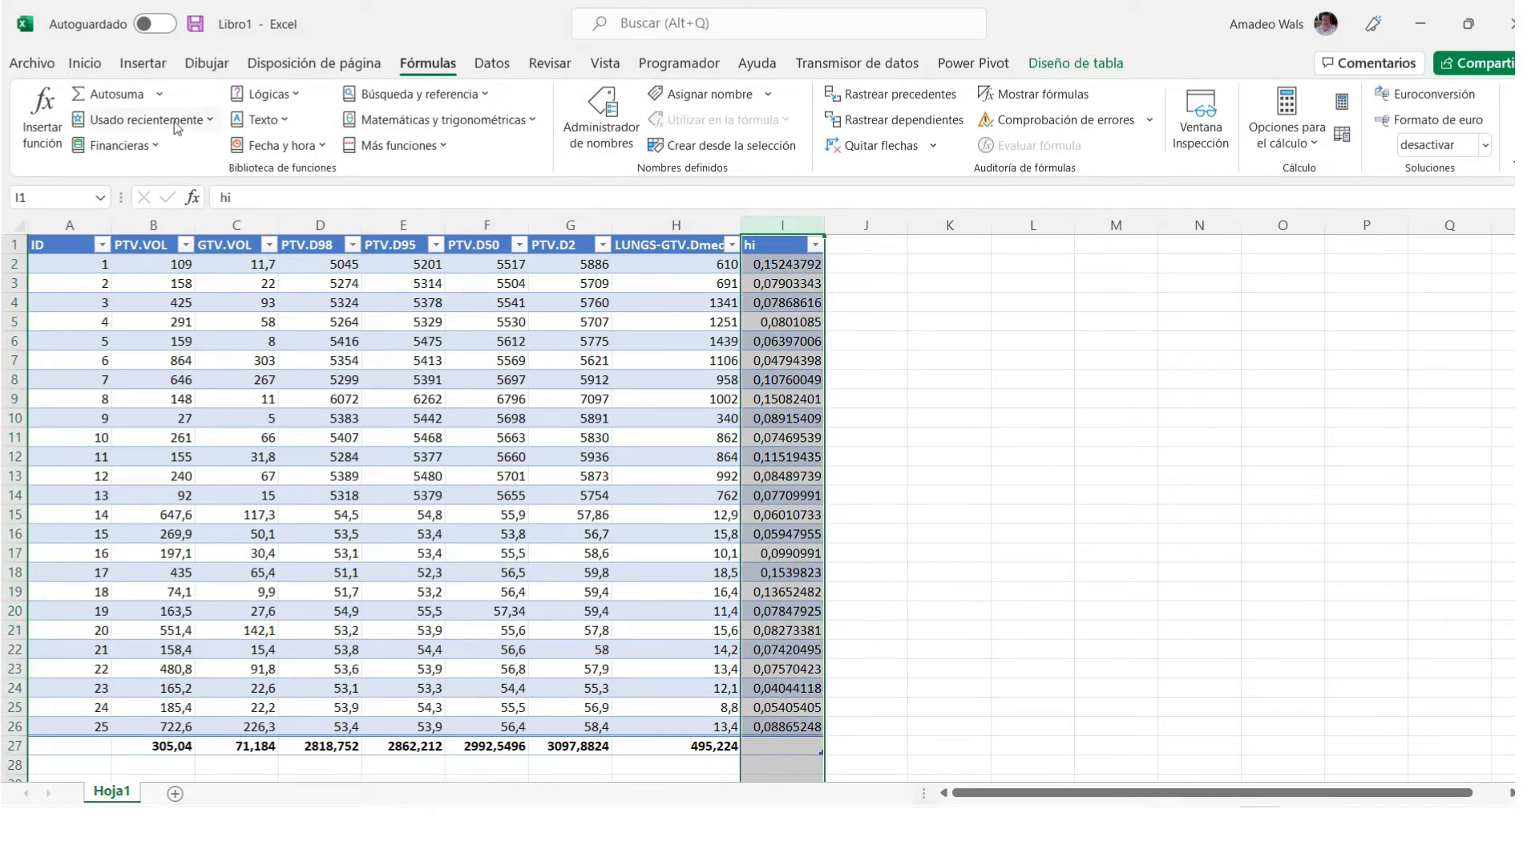
{"action": "left_click", "coordinate": [85, 62]}
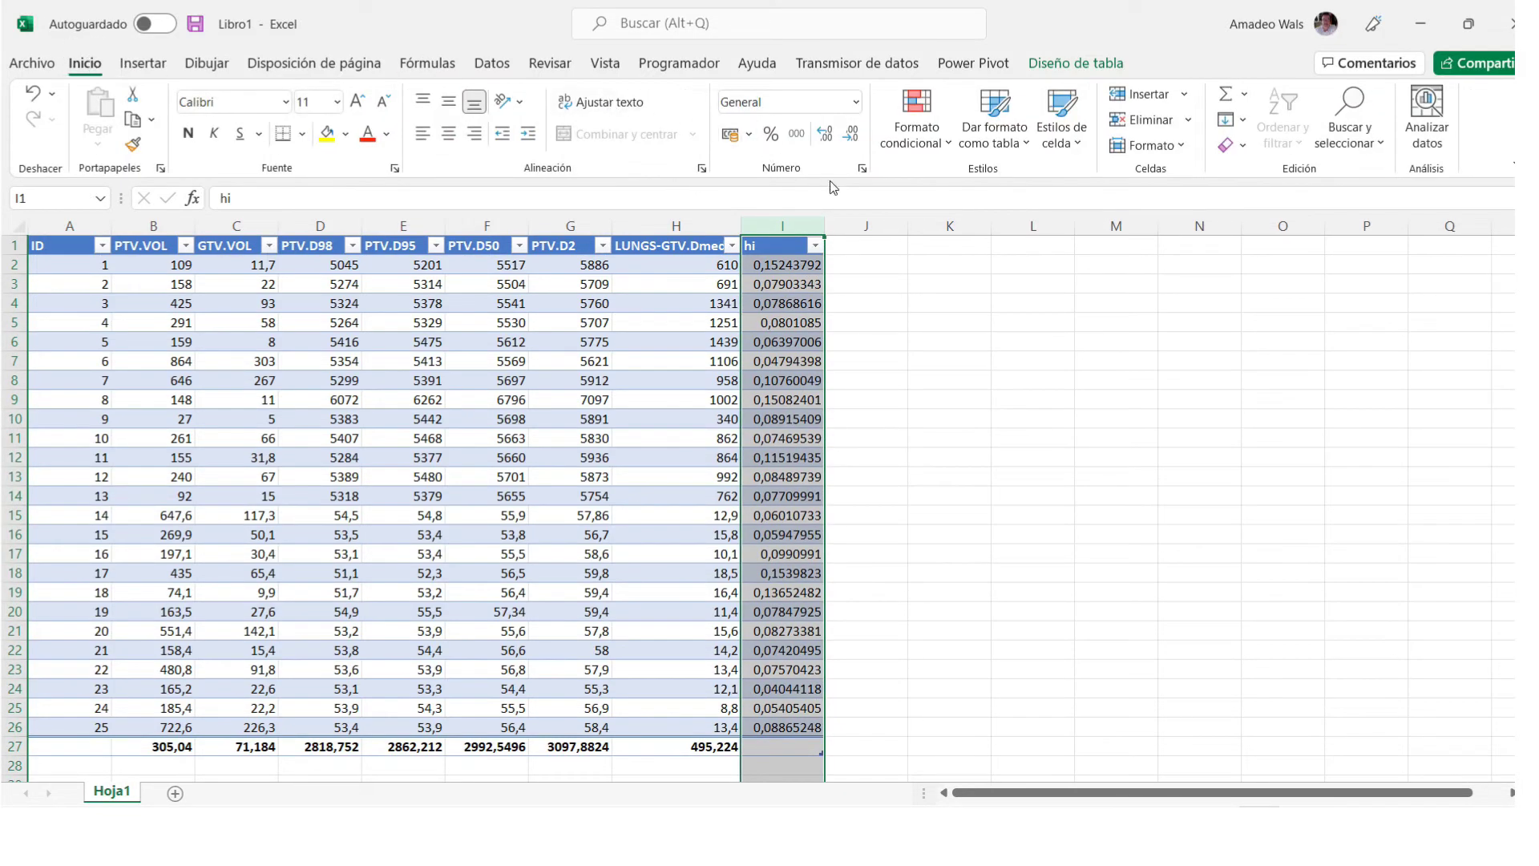
{"action": "left_click", "coordinate": [855, 102]}
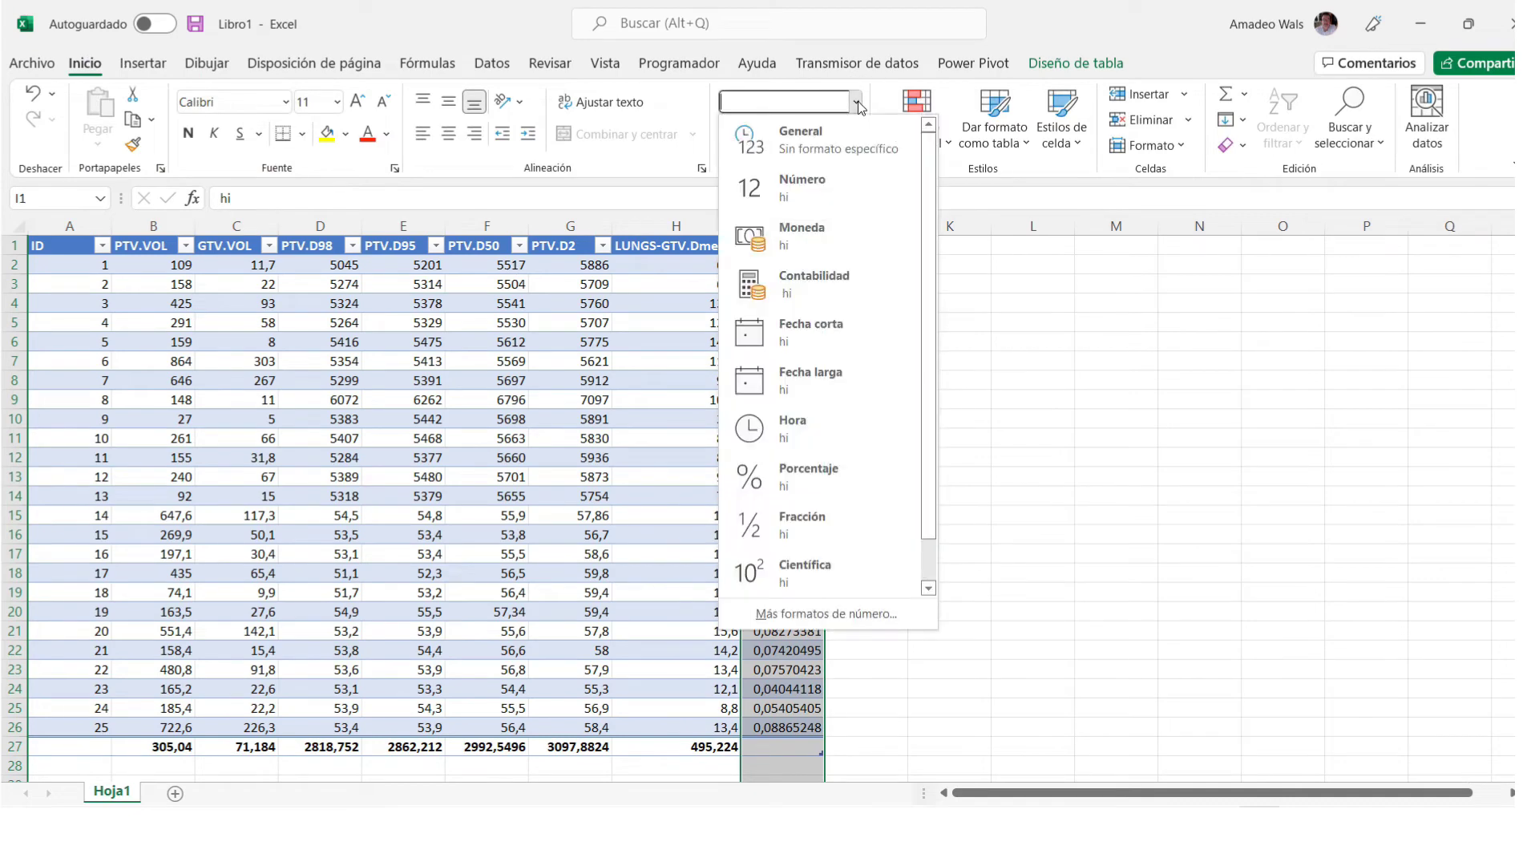
{"action": "left_click", "coordinate": [814, 178]}
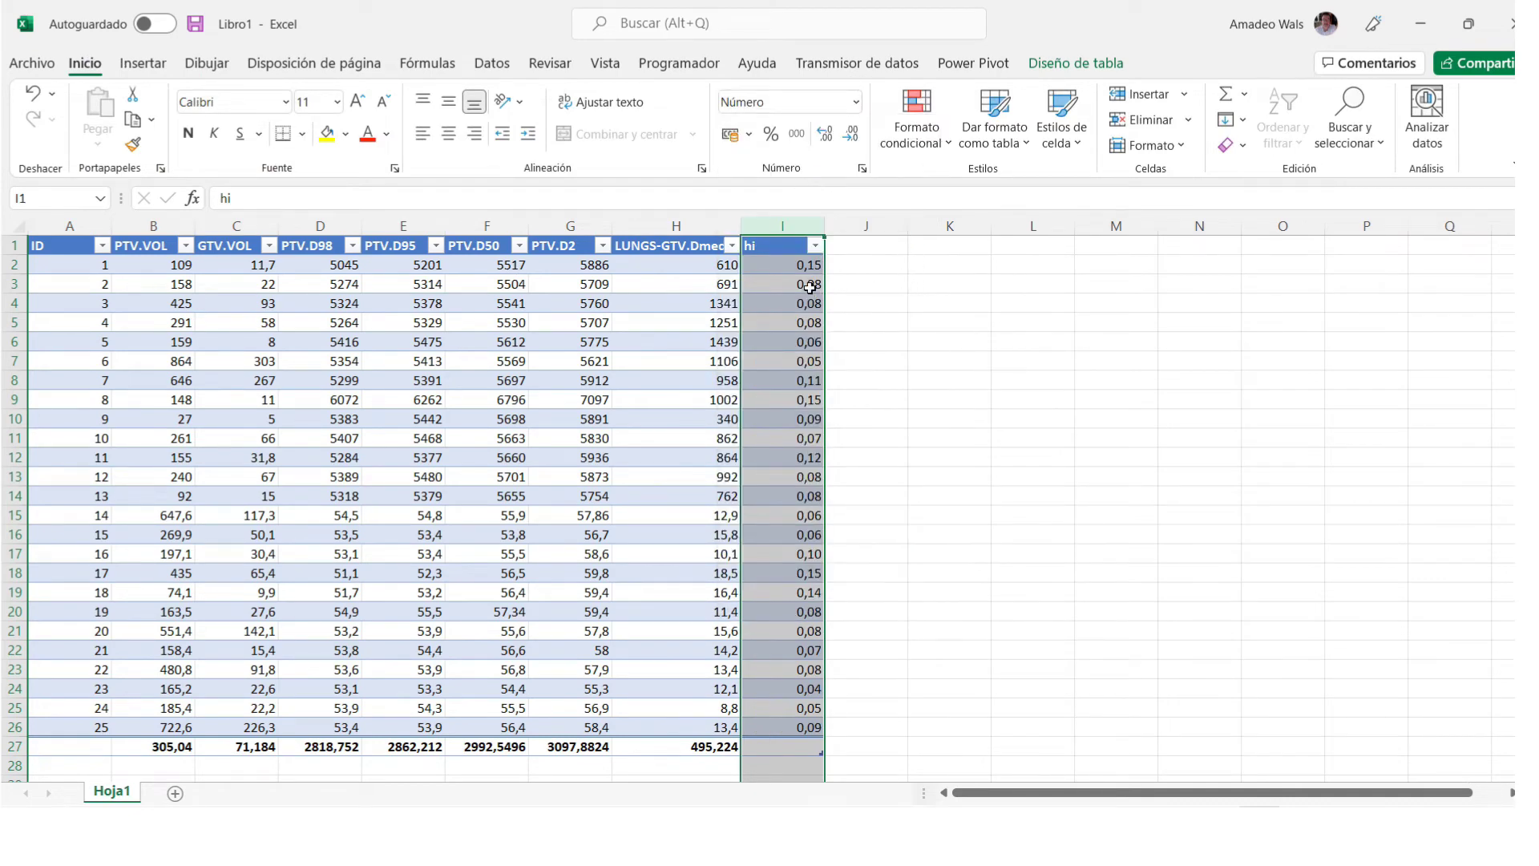
{"action": "left_click", "coordinate": [828, 136]}
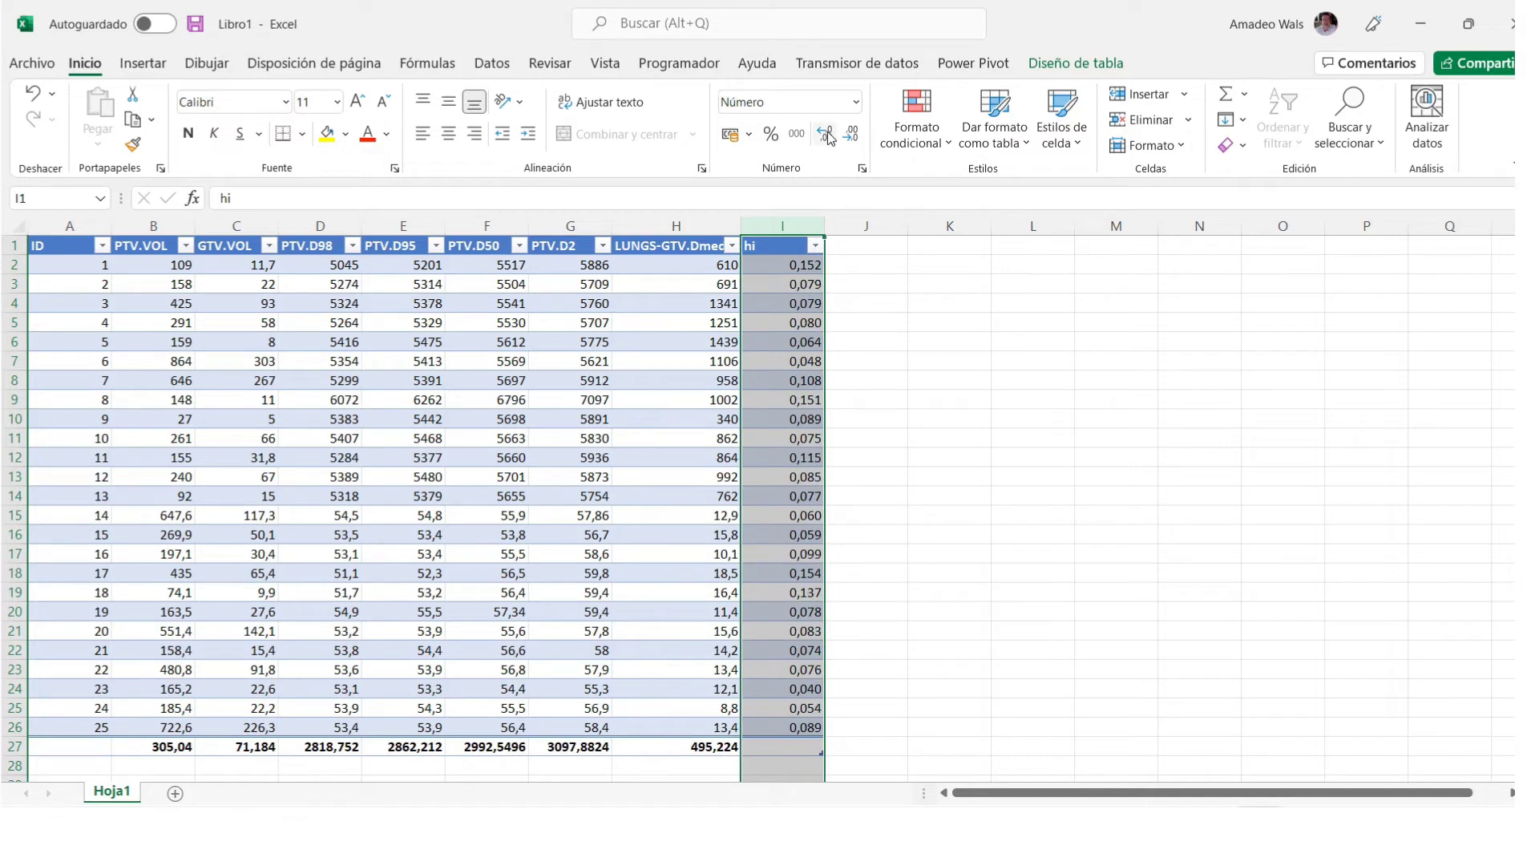
{"action": "left_click", "coordinate": [898, 302]}
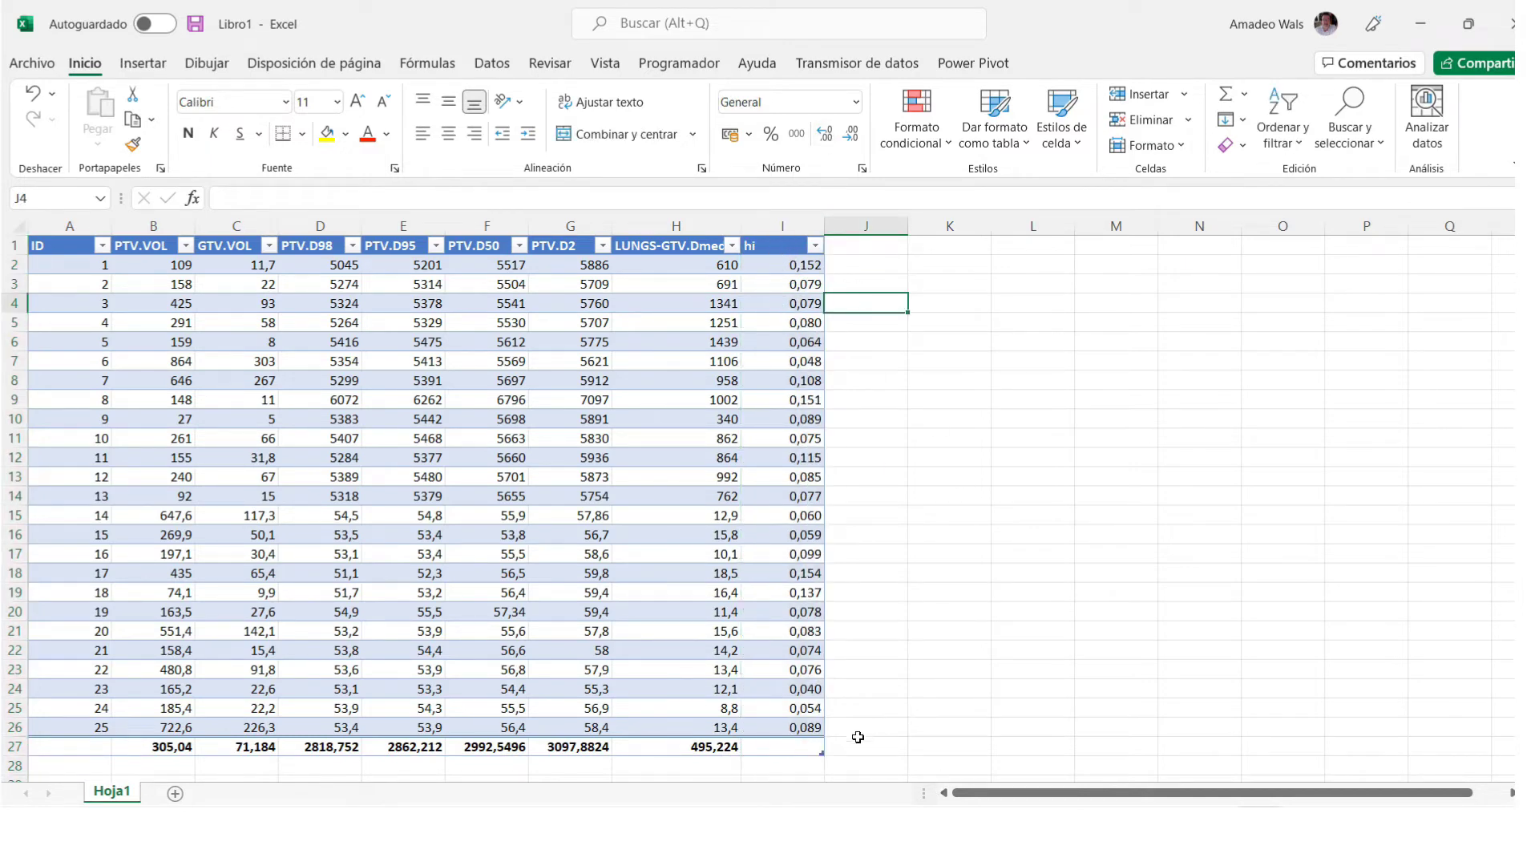
Extend the total row formula from LUNGS-GTV.Dmed to the hi column, switching its function to Mín. and finally to Máx.
{"action": "left_click", "coordinate": [696, 749]}
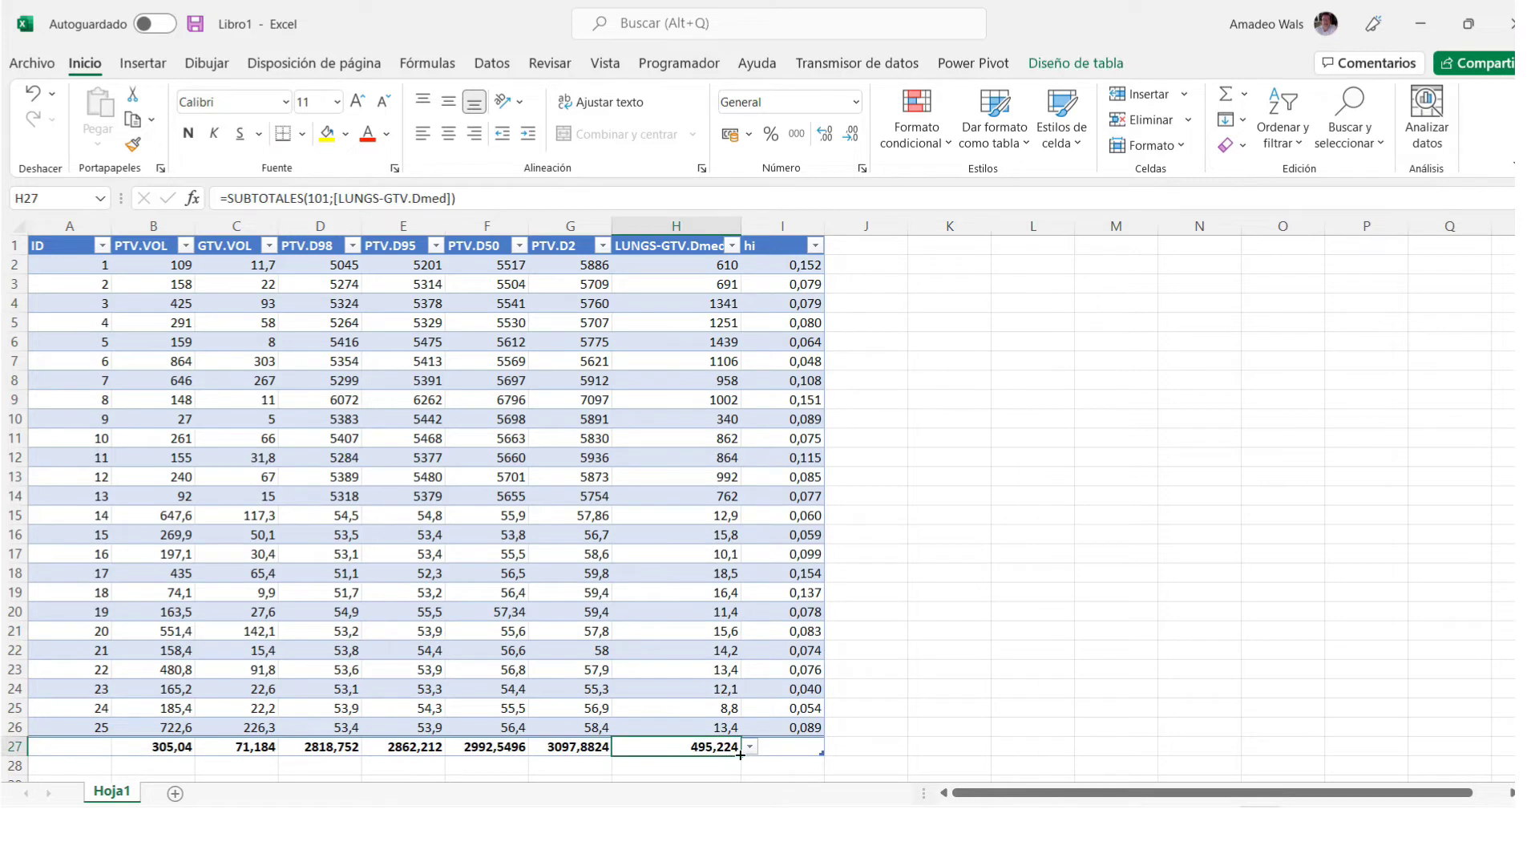
{"action": "left_click_drag", "start_coordinate": [740, 754], "coordinate": [809, 749]}
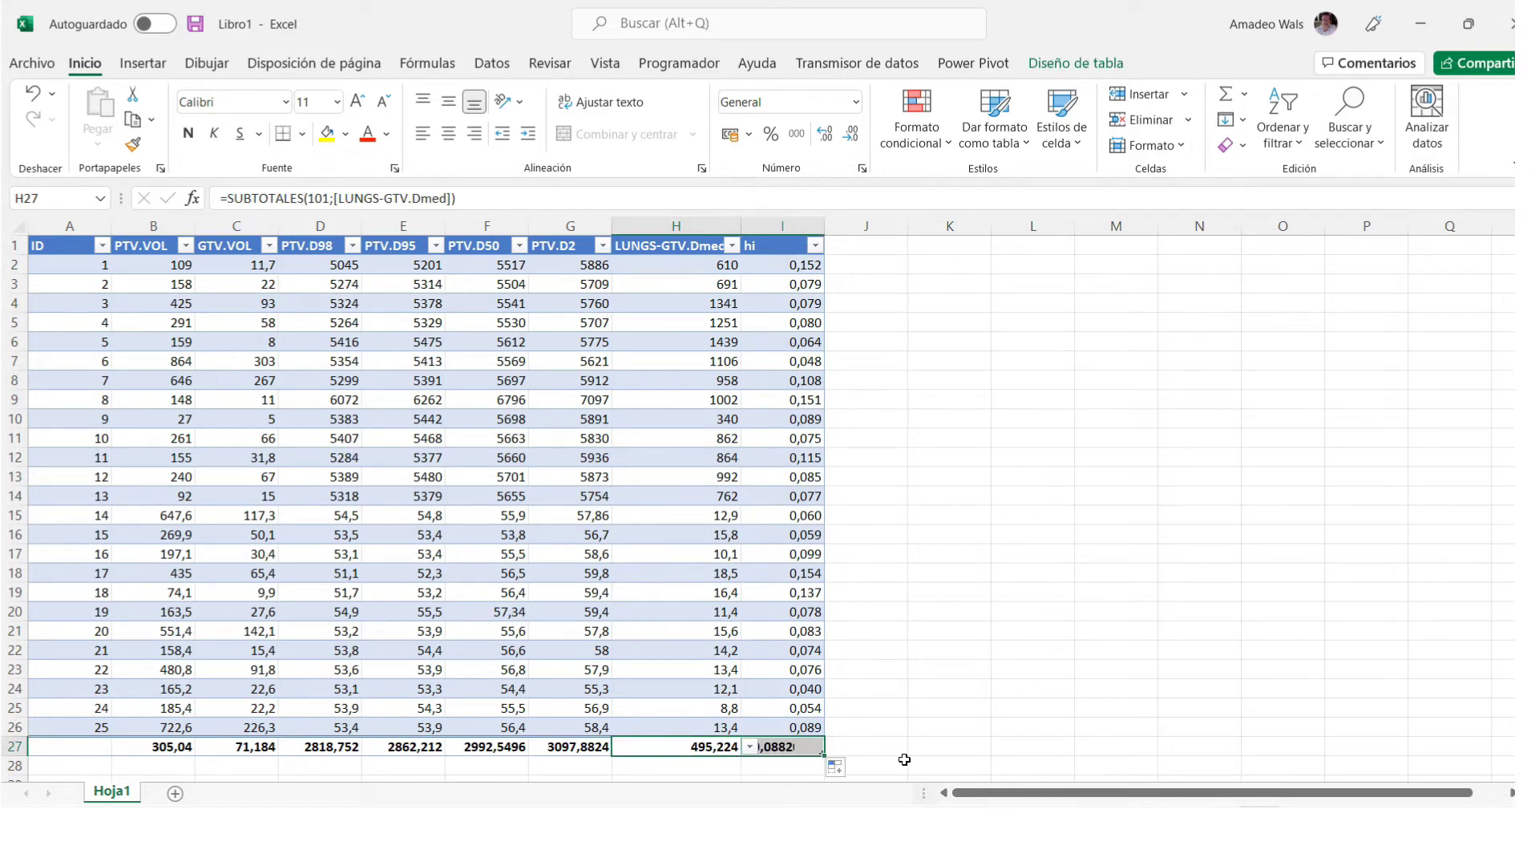
{"action": "left_click", "coordinate": [784, 746]}
{"action": "left_click", "coordinate": [833, 750]}
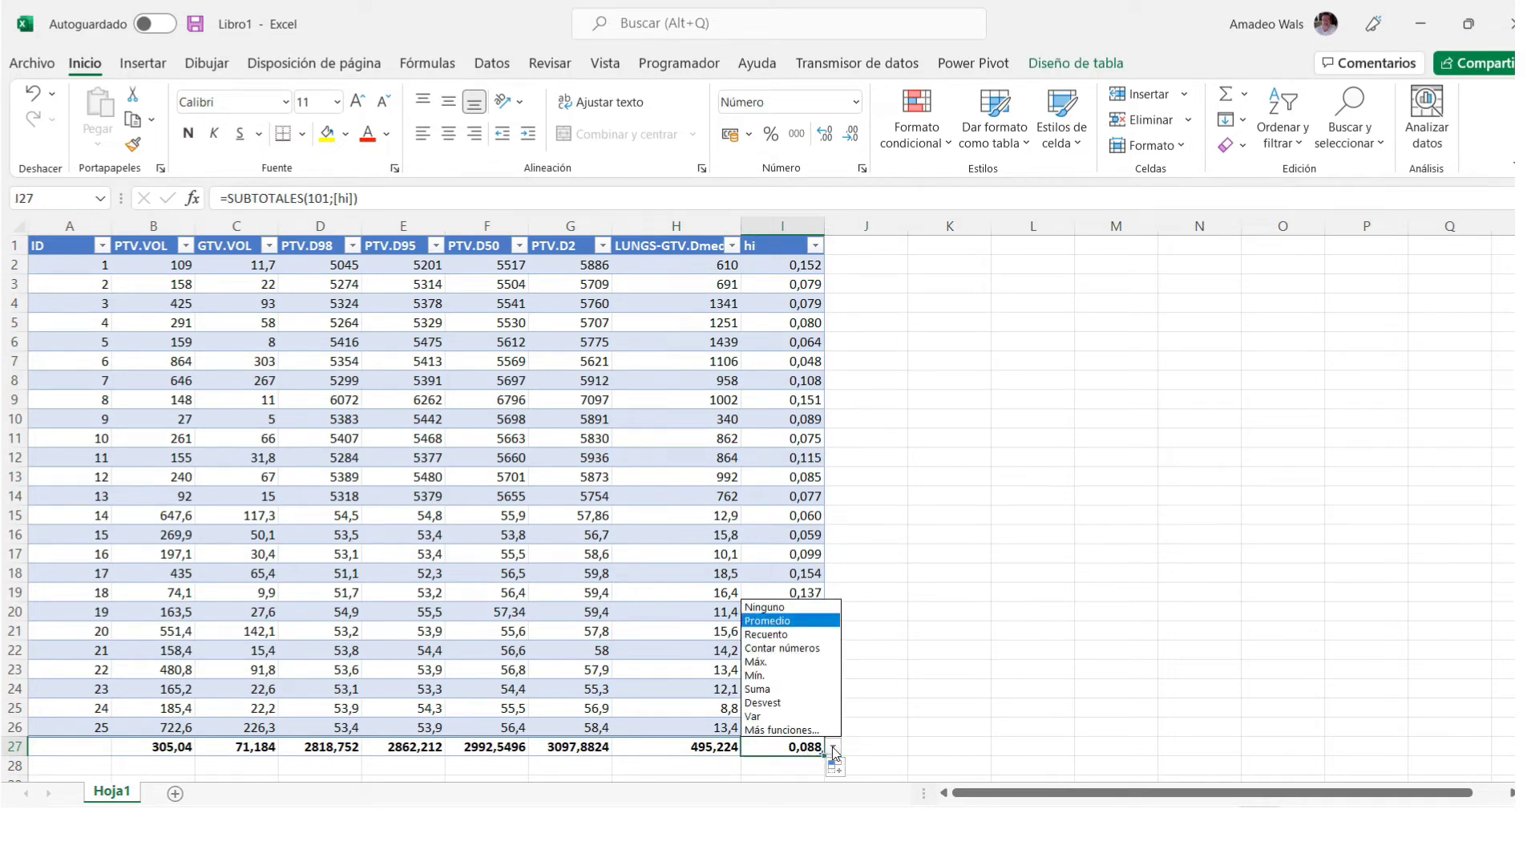
{"action": "left_click", "coordinate": [780, 676]}
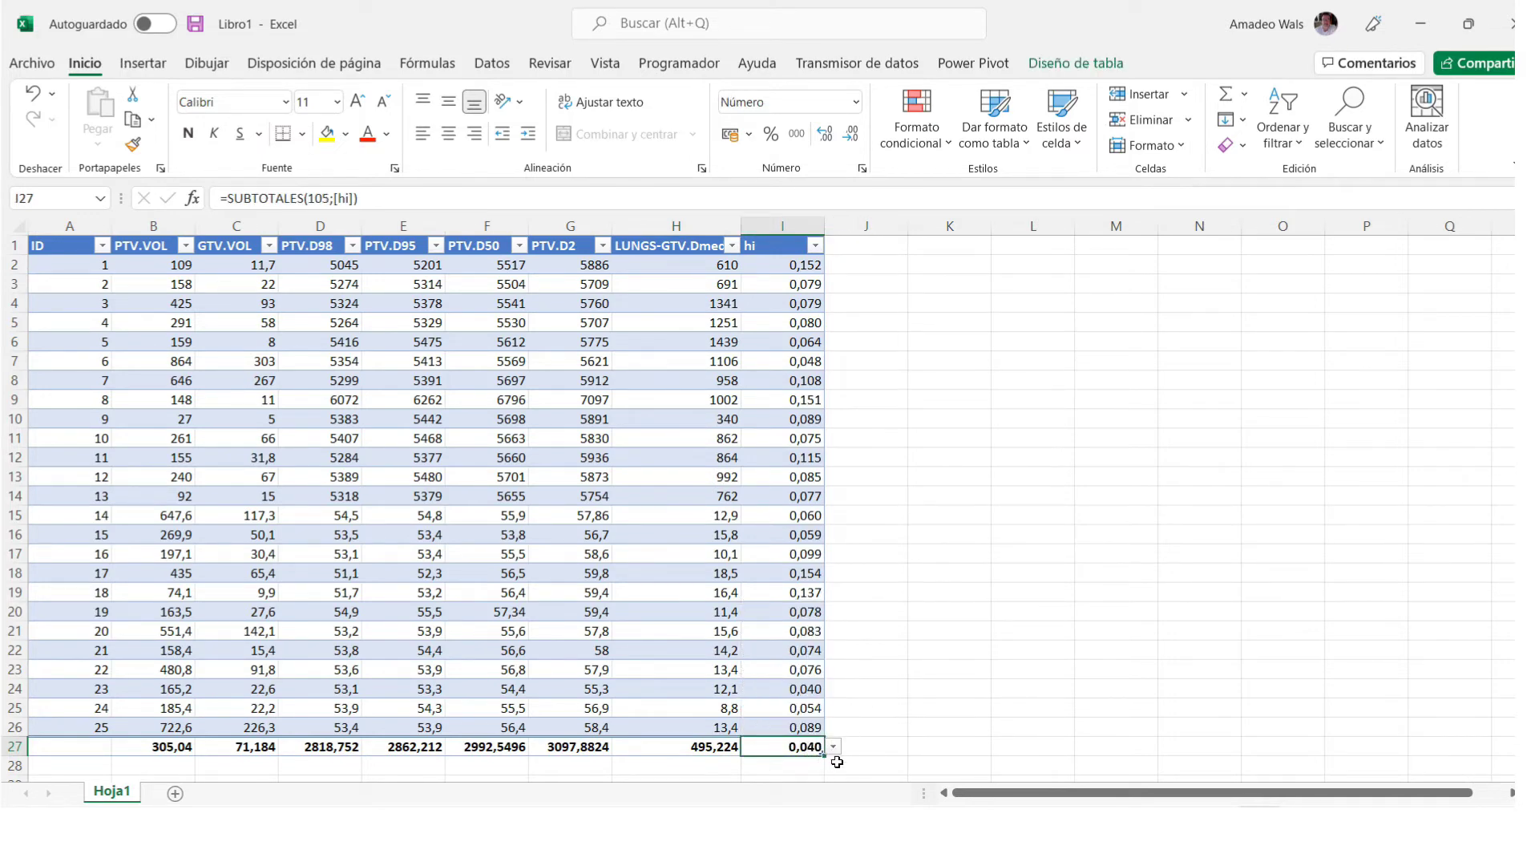
{"action": "left_click", "coordinate": [833, 747]}
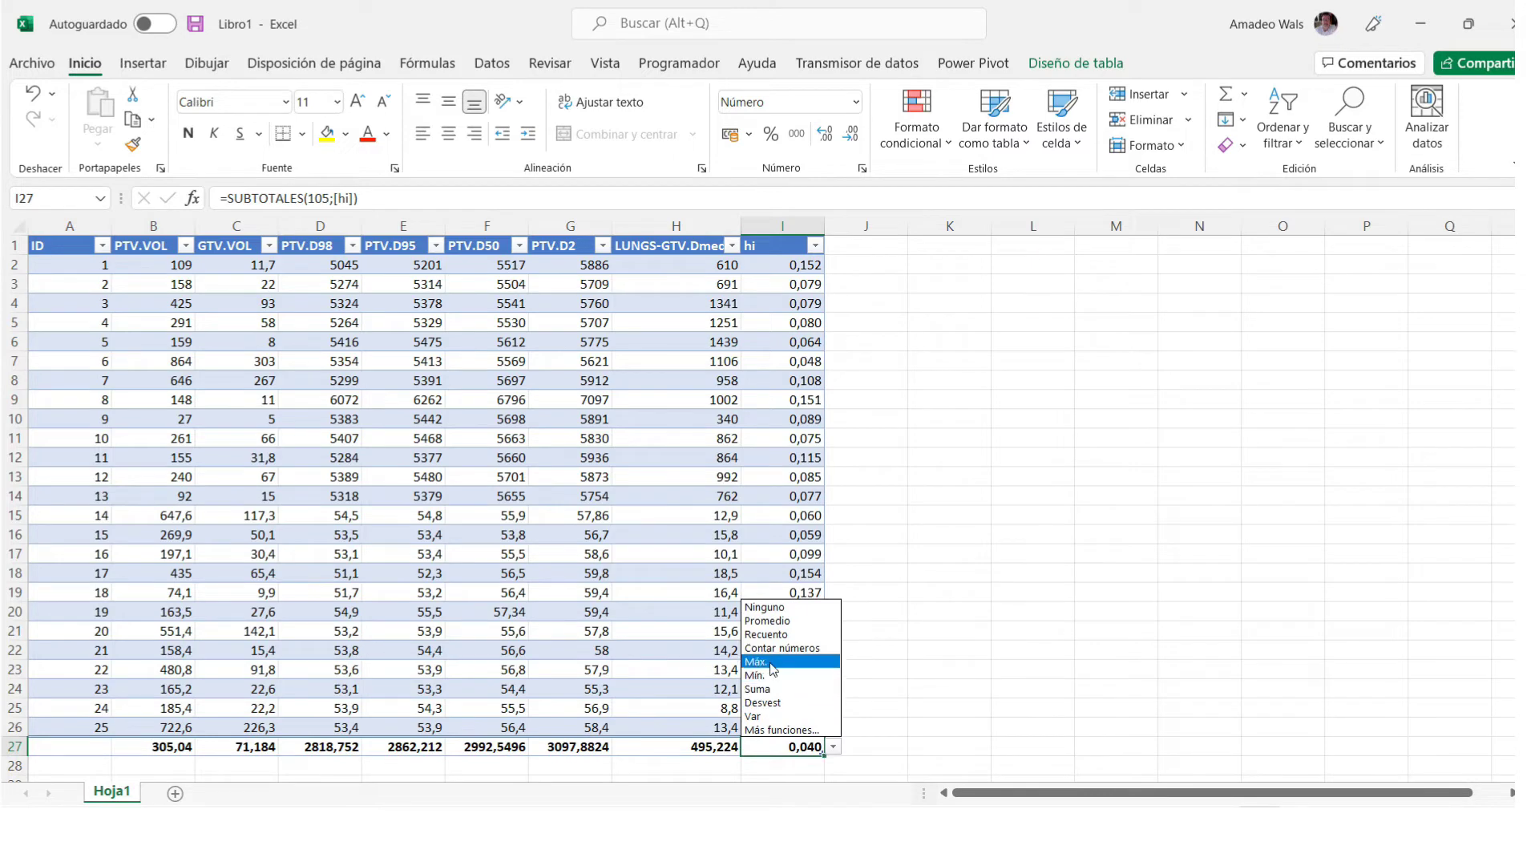
{"action": "left_click", "coordinate": [782, 656]}
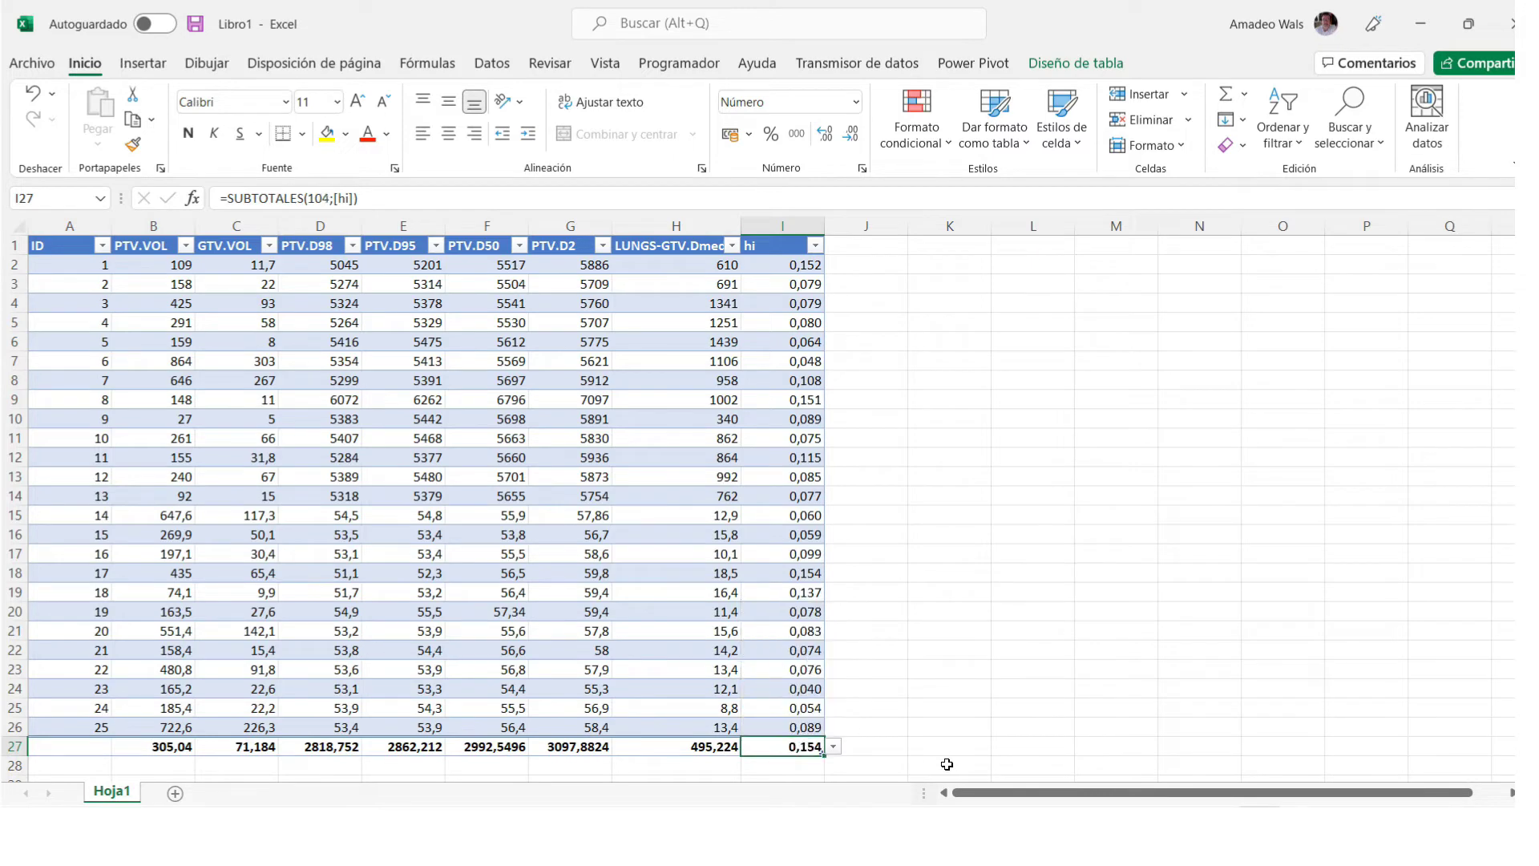
{"action": "left_click", "coordinate": [870, 733]}
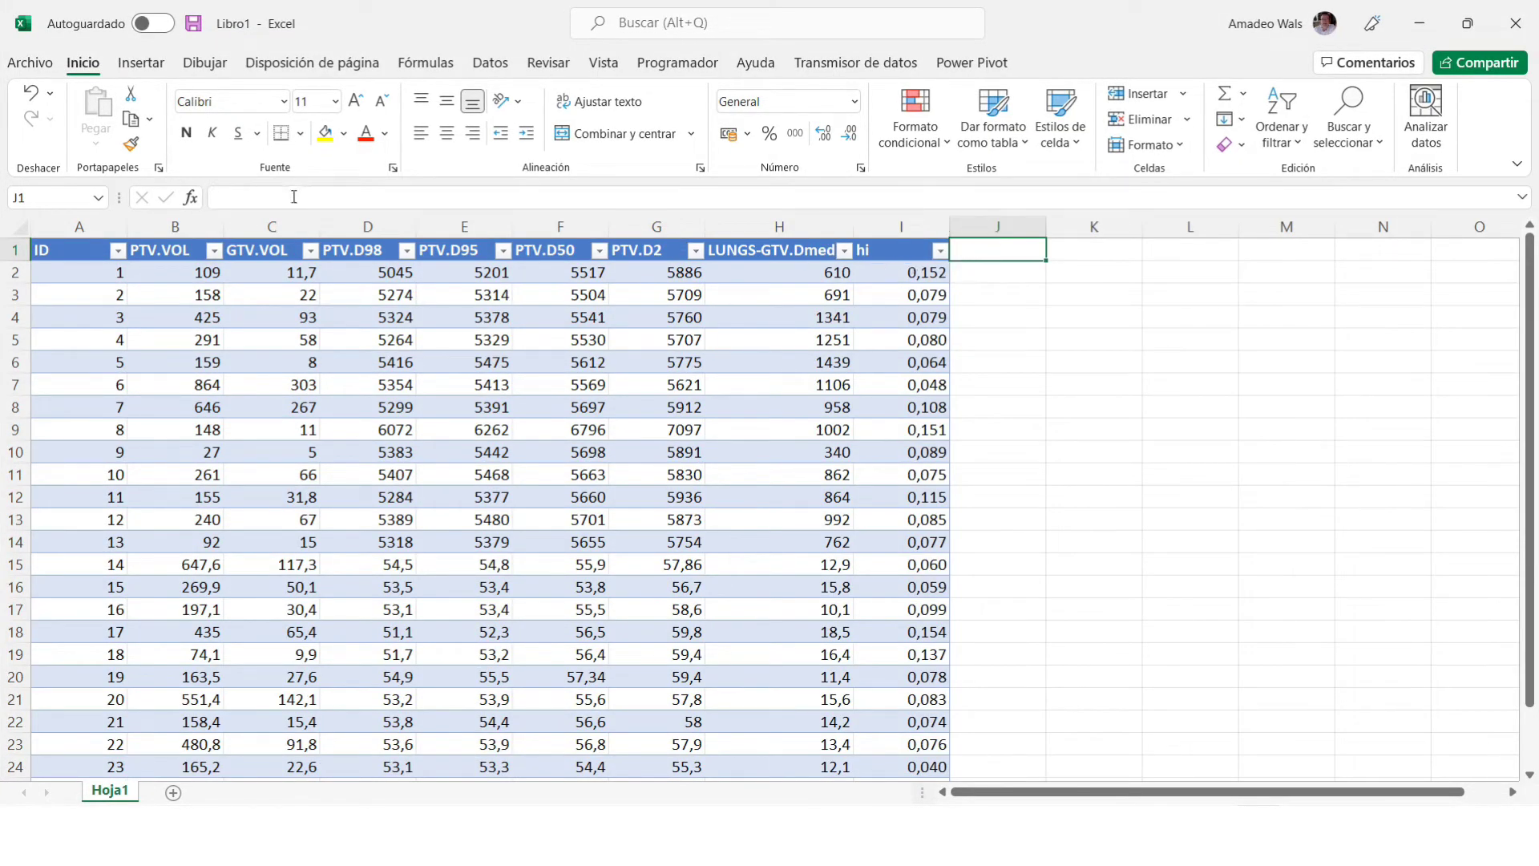
Examine the Base de datos and Estadísticas categories in the Insert Function dialog, including the CONTAR description, and leave without inserting anything.
{"action": "left_click", "coordinate": [192, 201]}
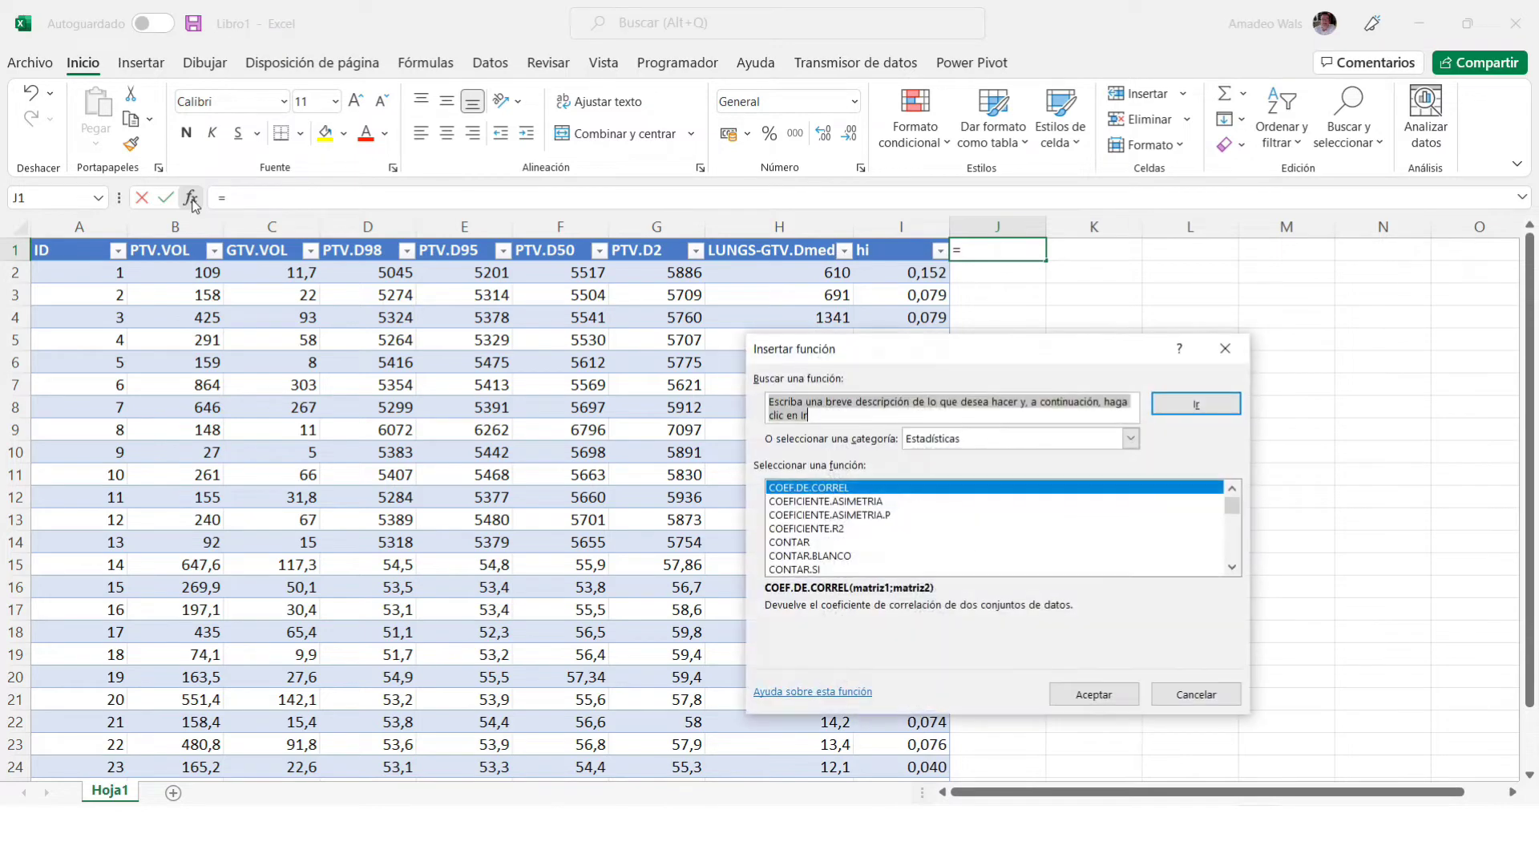
{"action": "left_click", "coordinate": [975, 441]}
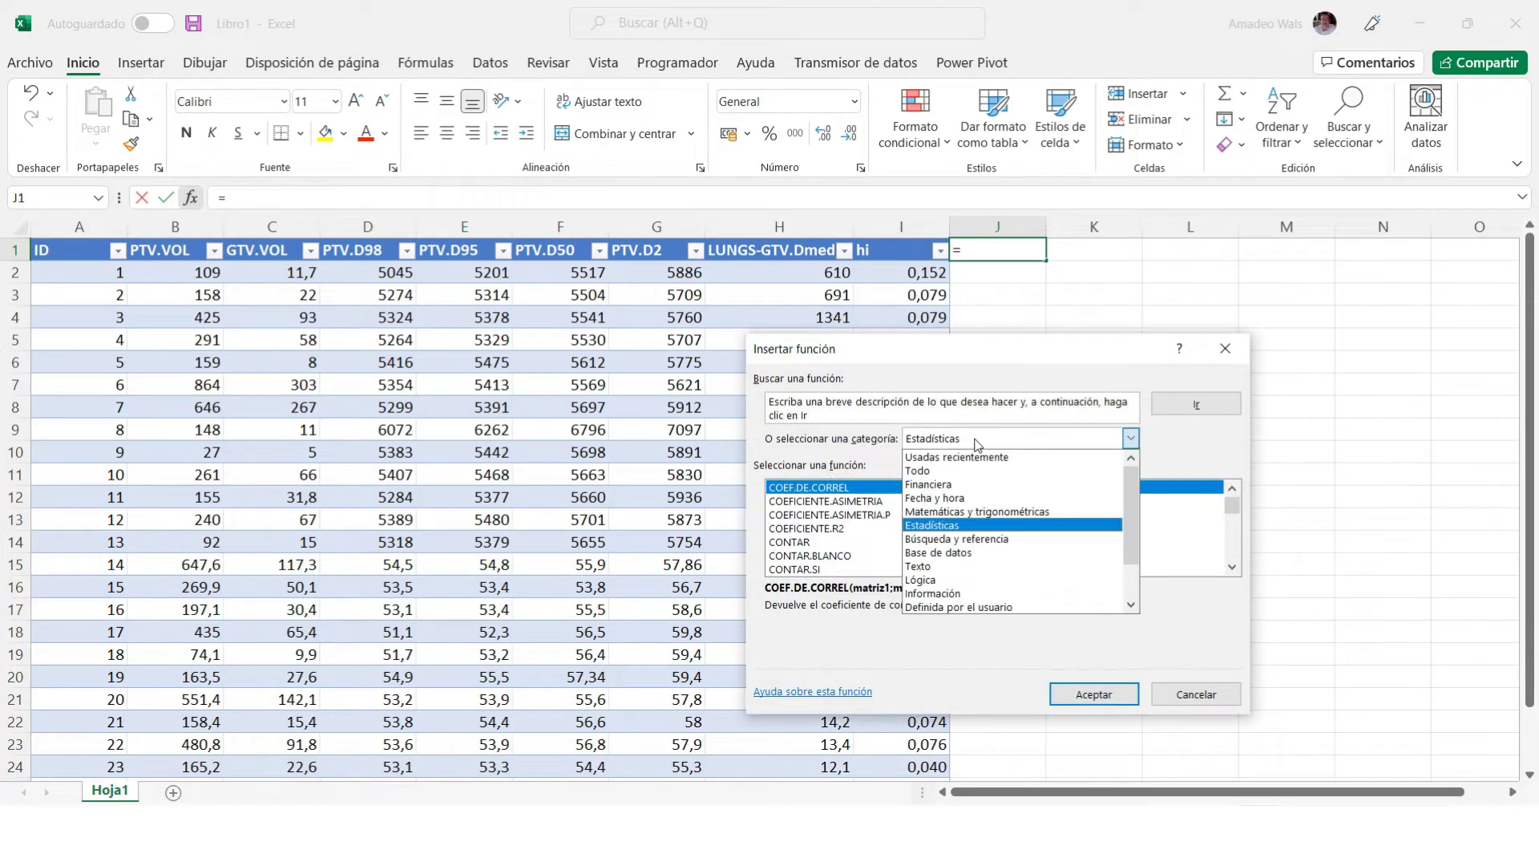
{"action": "left_click", "coordinate": [979, 553]}
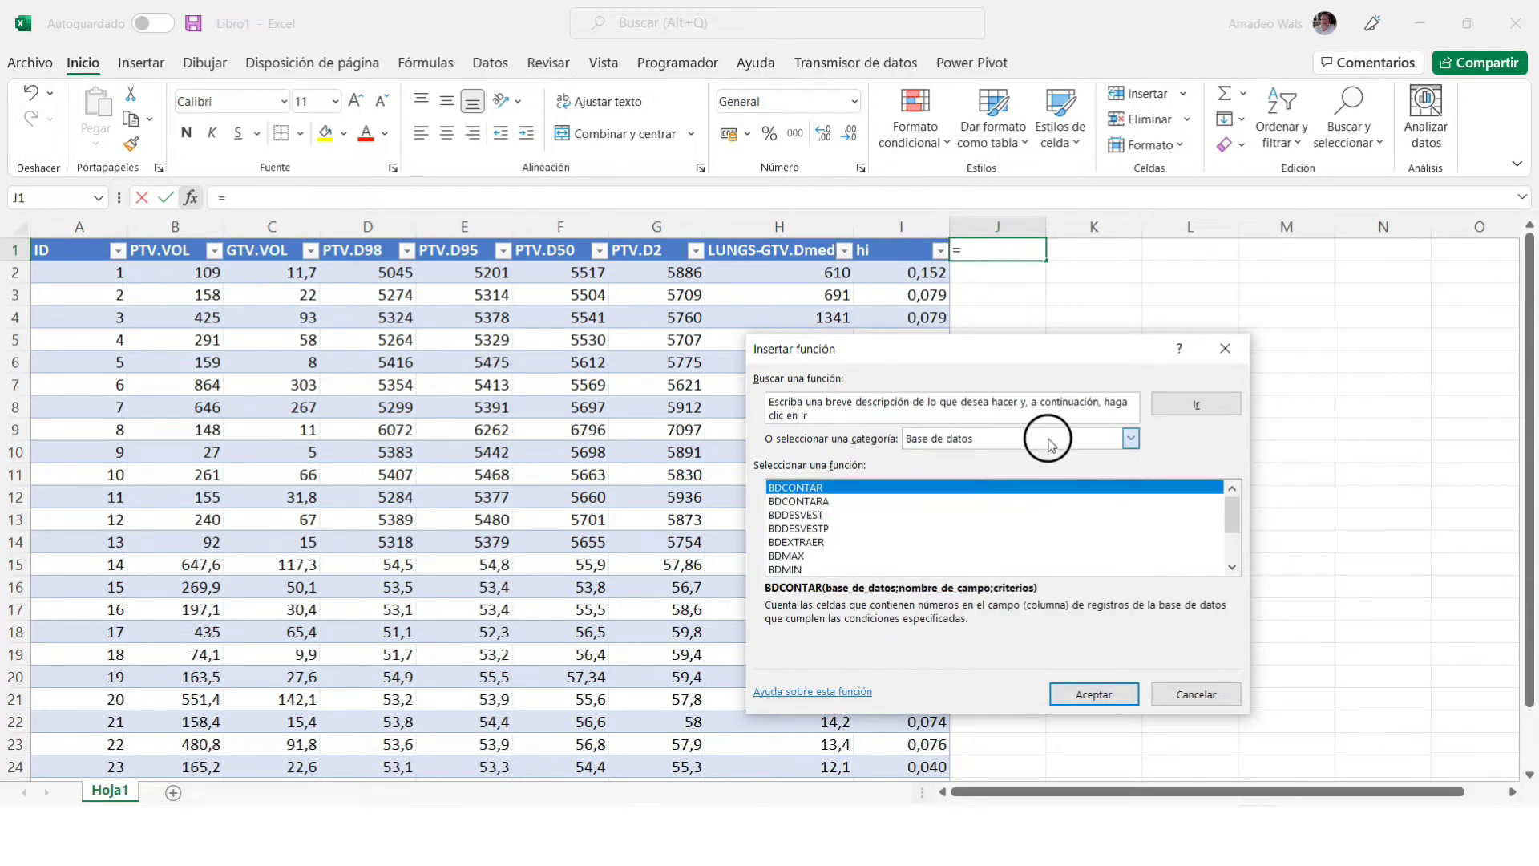
{"action": "left_click", "coordinate": [1131, 437]}
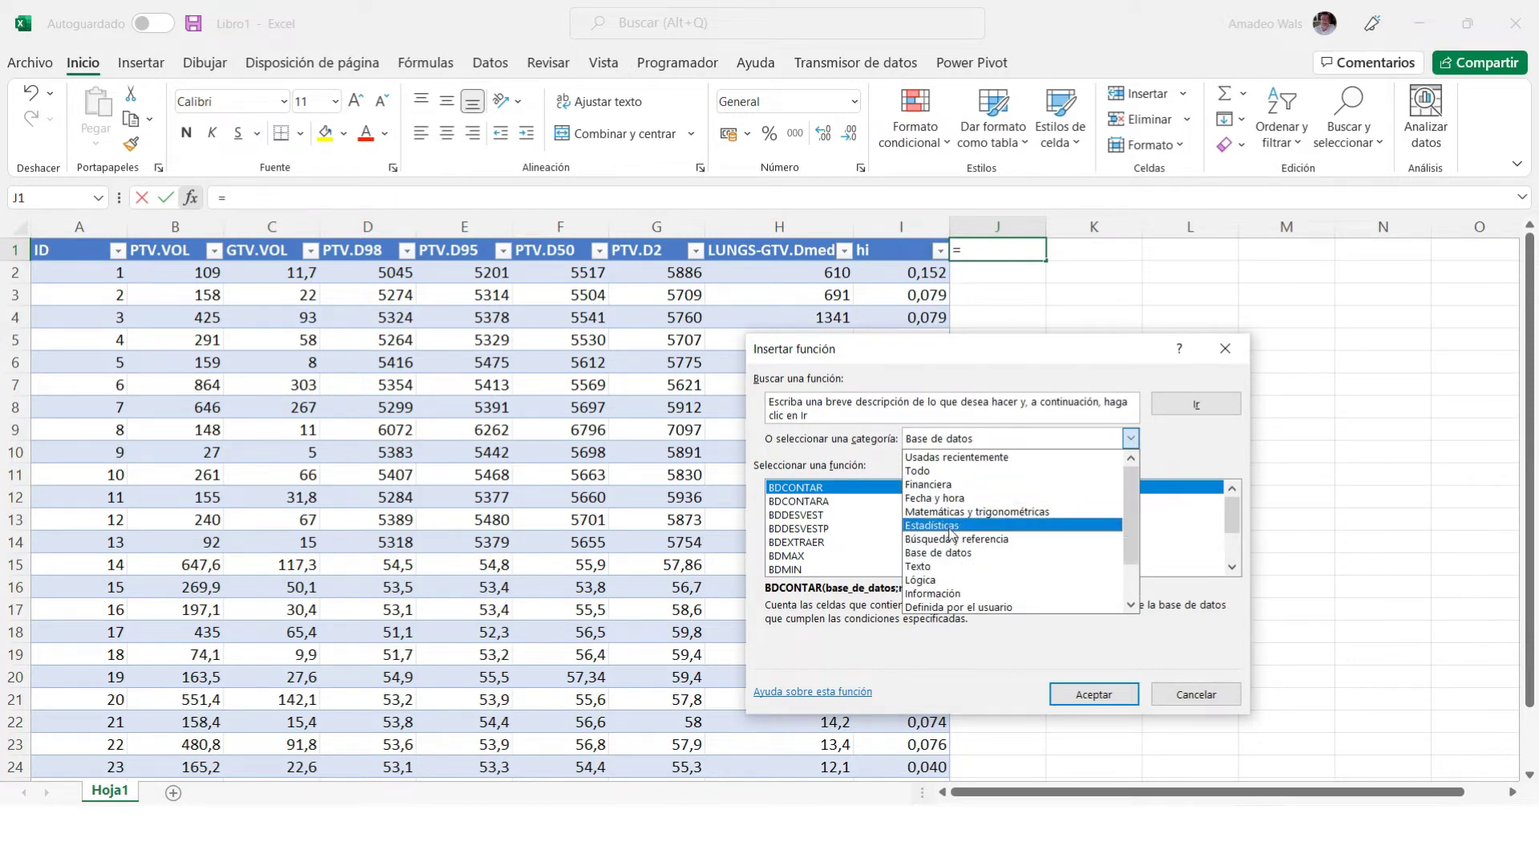
{"action": "left_click", "coordinate": [949, 529]}
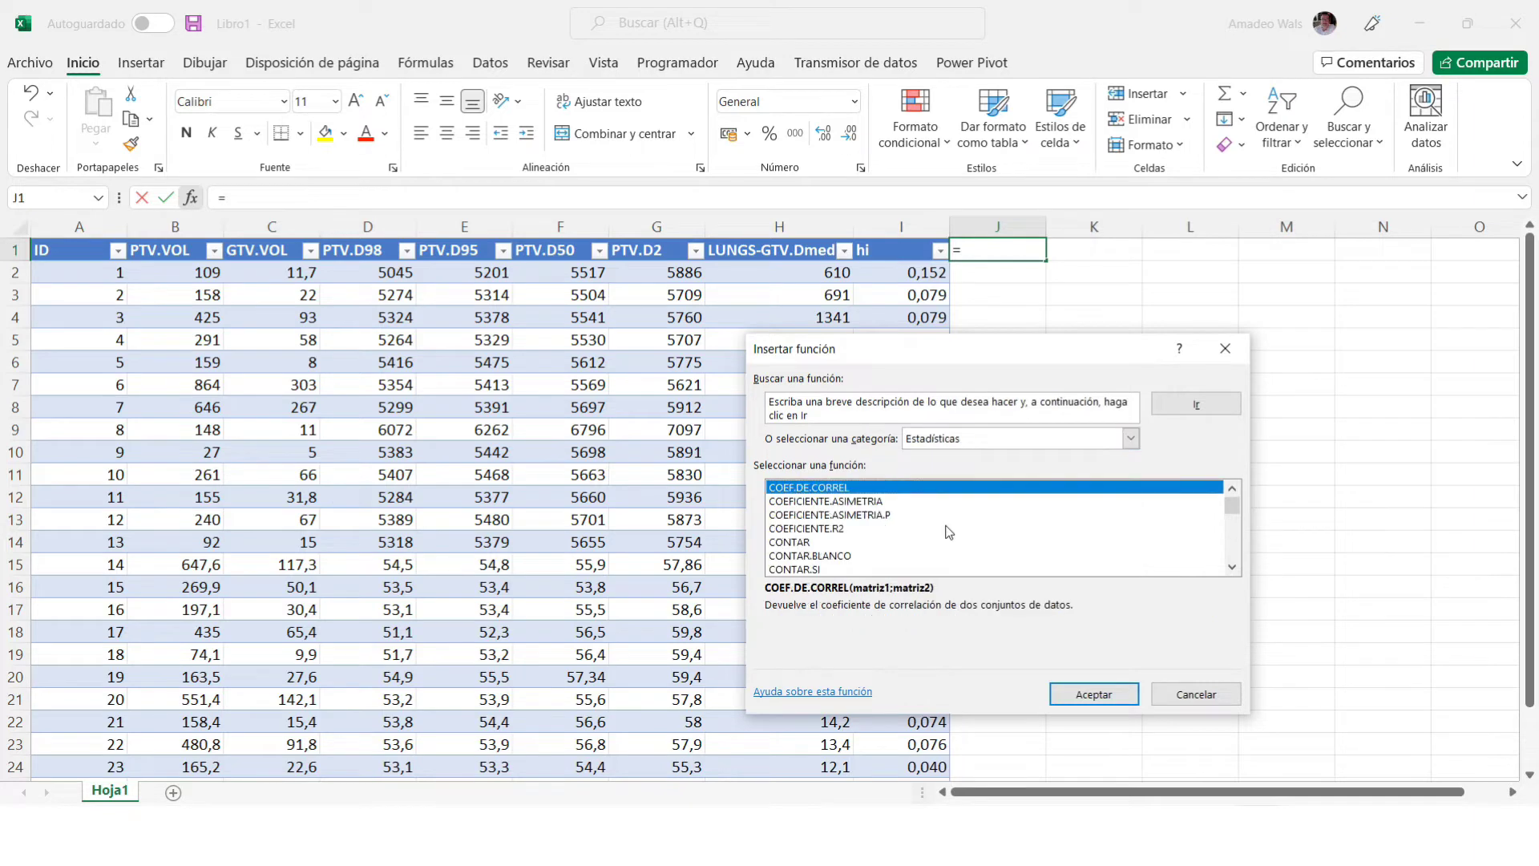
{"action": "left_click", "coordinate": [995, 448]}
{"action": "left_click", "coordinate": [997, 449]}
{"action": "left_click", "coordinate": [816, 543]}
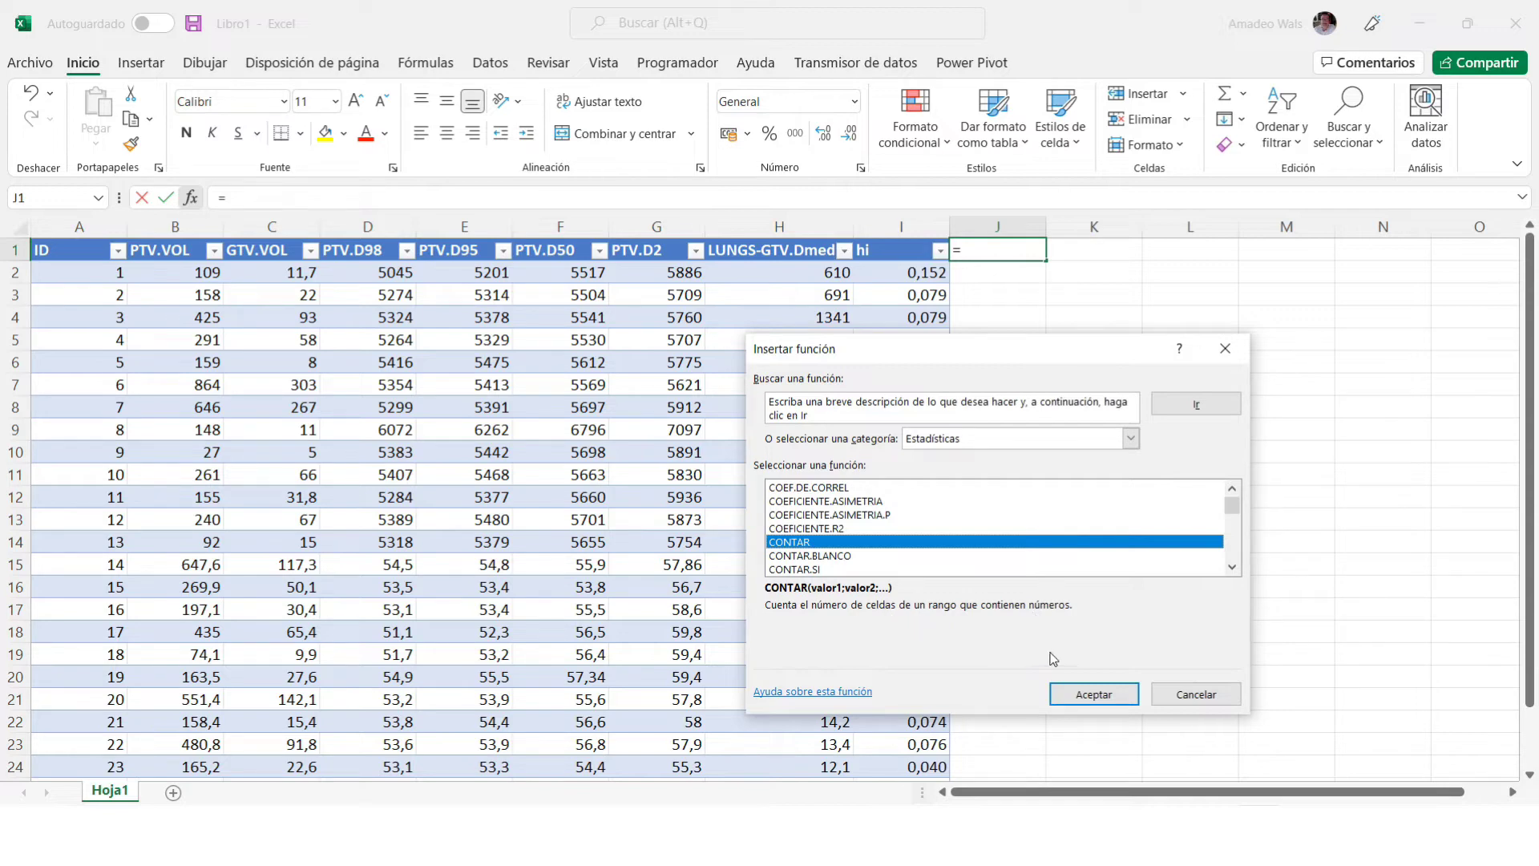
{"action": "left_click", "coordinate": [1176, 696]}
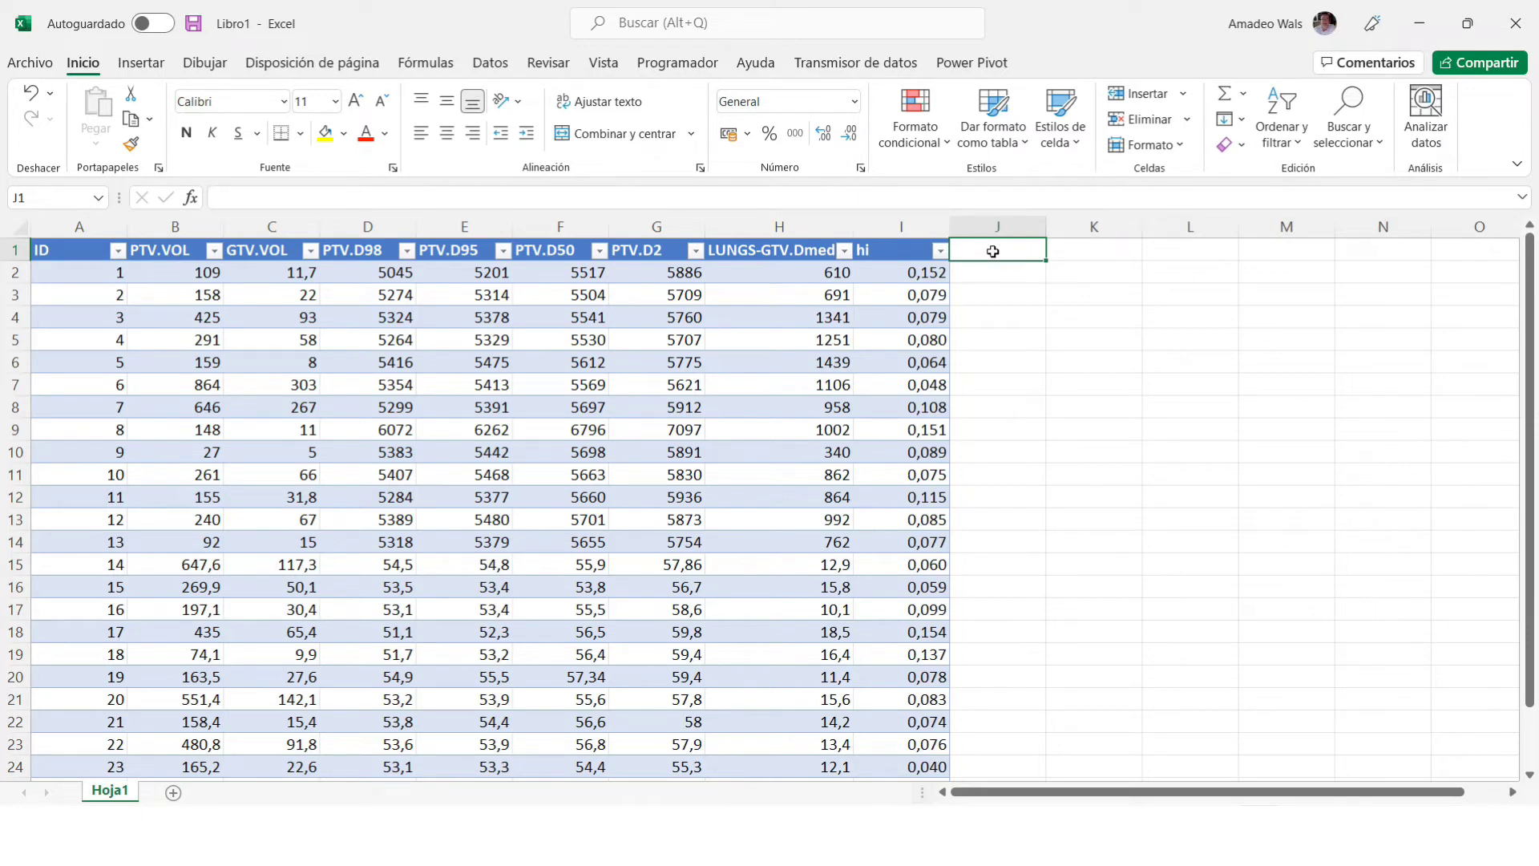
Add a new table column headed TAMAÑO in J1 and widen it slightly.
{"action": "type", "text": "TAM"}
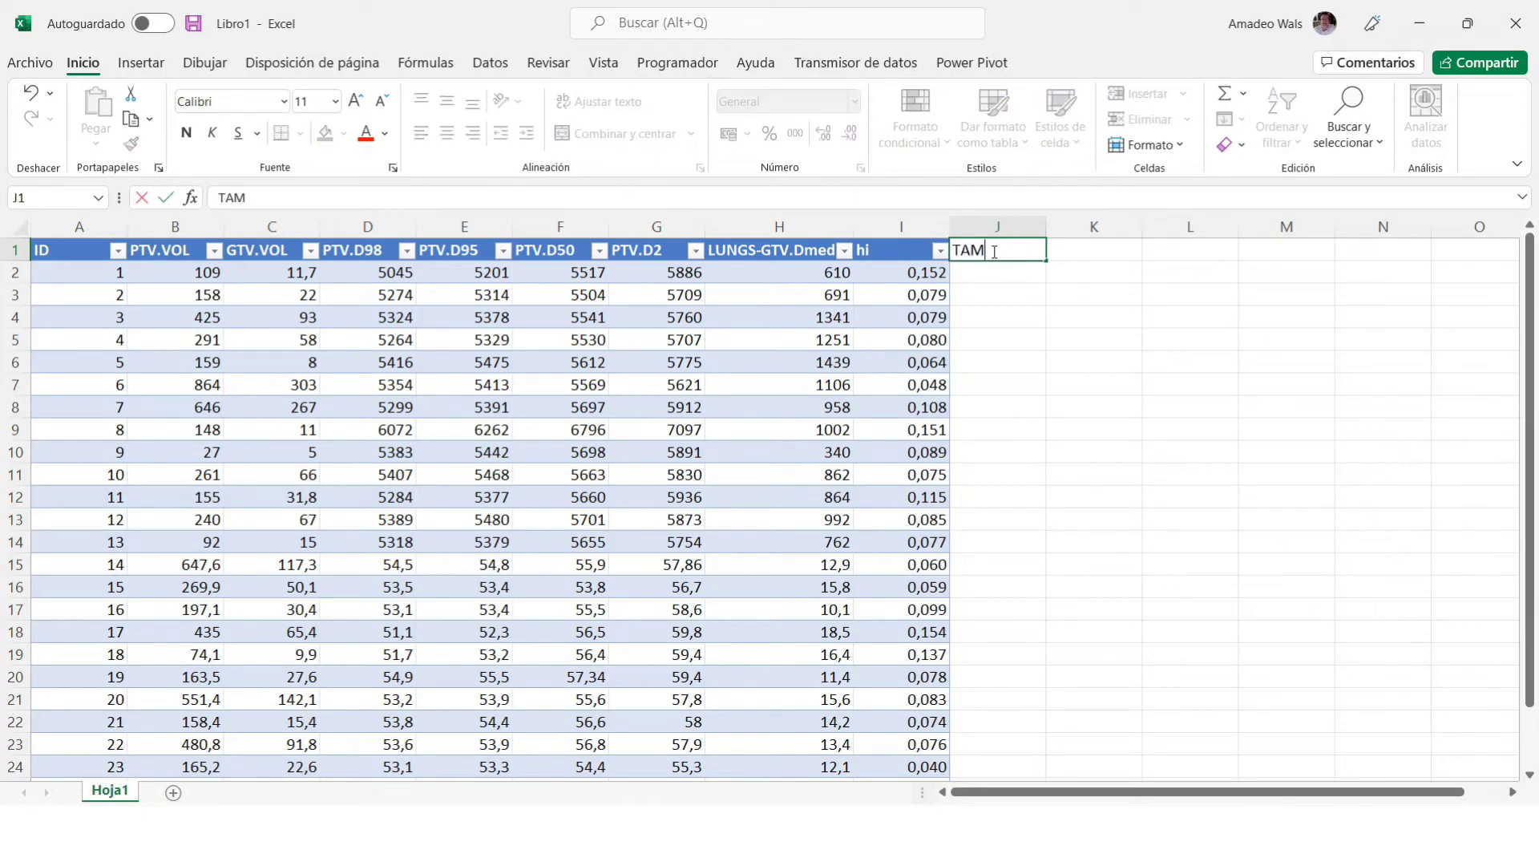
{"action": "type", "text": "Ñ"}
{"action": "key", "text": "BackSpace"}
{"action": "type", "text": "AÑO"}
{"action": "key", "text": "Return"}
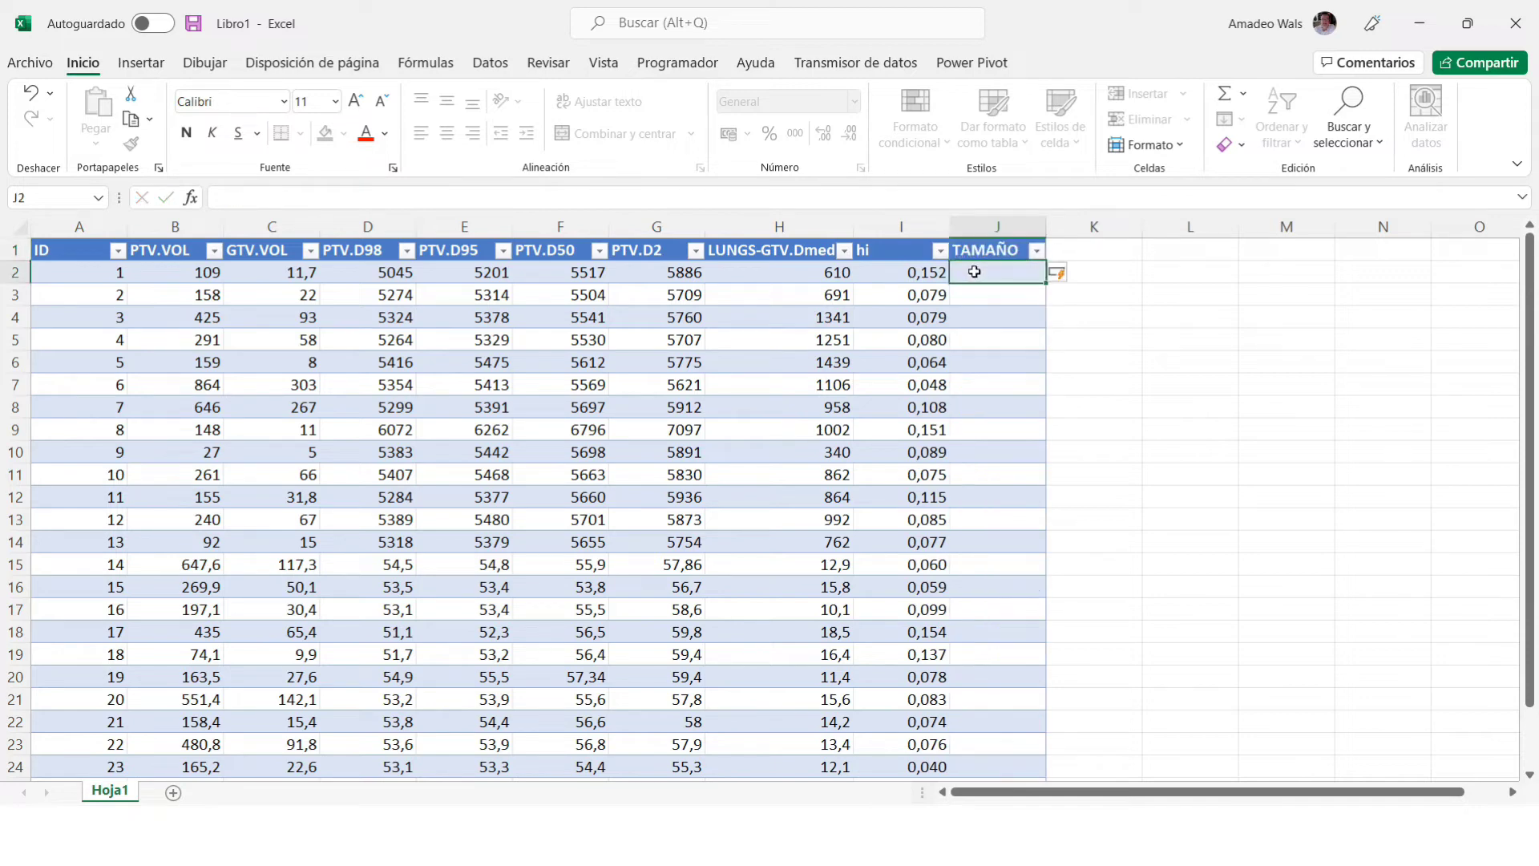
{"action": "scroll", "coordinate": [186, 369], "scroll_direction": "down", "scroll_amount": 4}
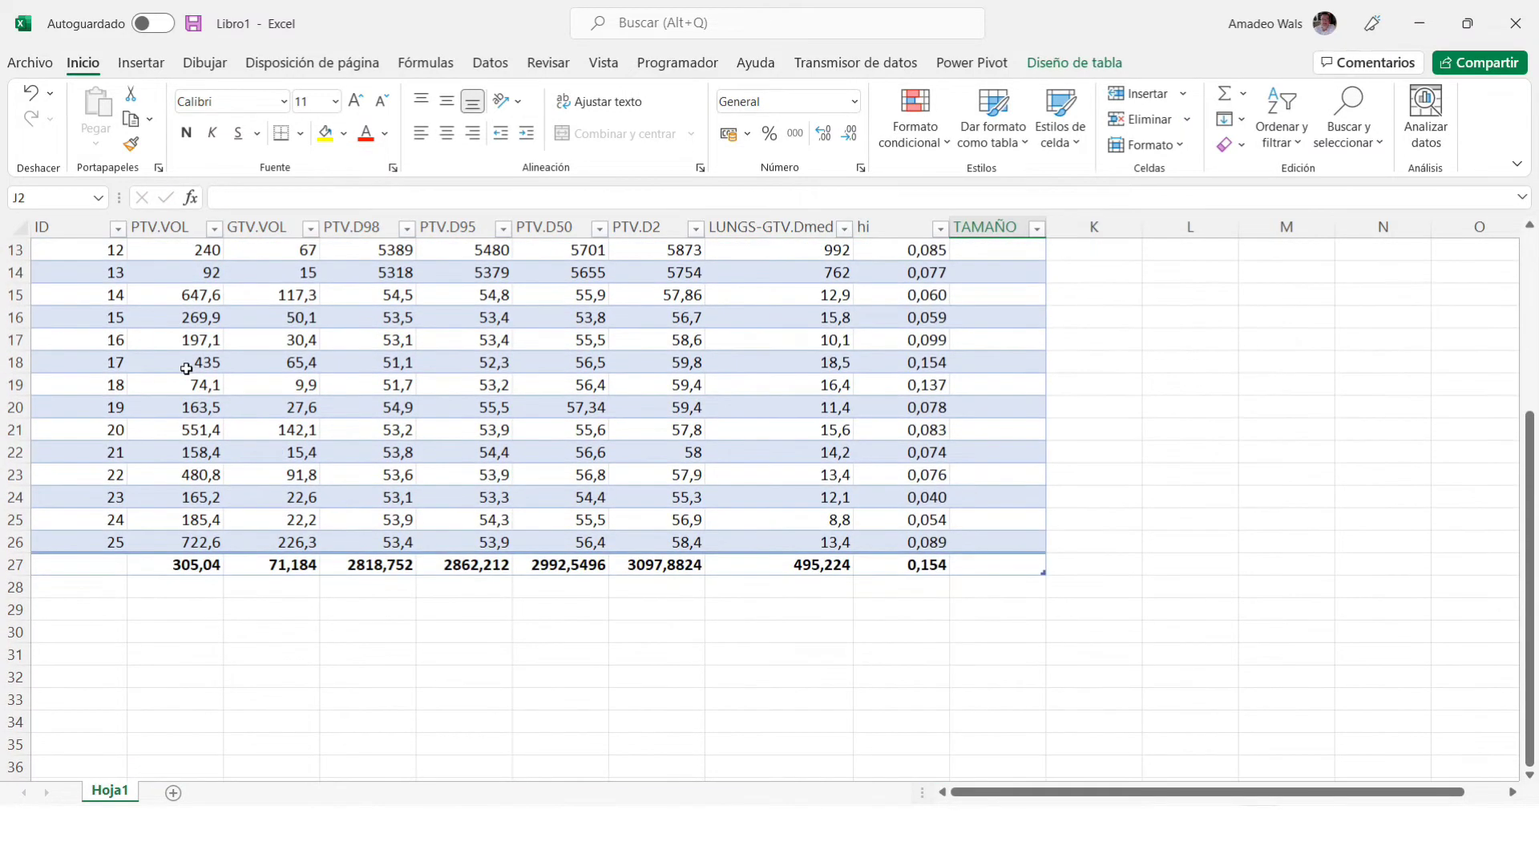
{"action": "scroll", "coordinate": [186, 369], "scroll_direction": "up", "scroll_amount": 2}
{"action": "scroll", "coordinate": [186, 369], "scroll_direction": "up", "scroll_amount": 2}
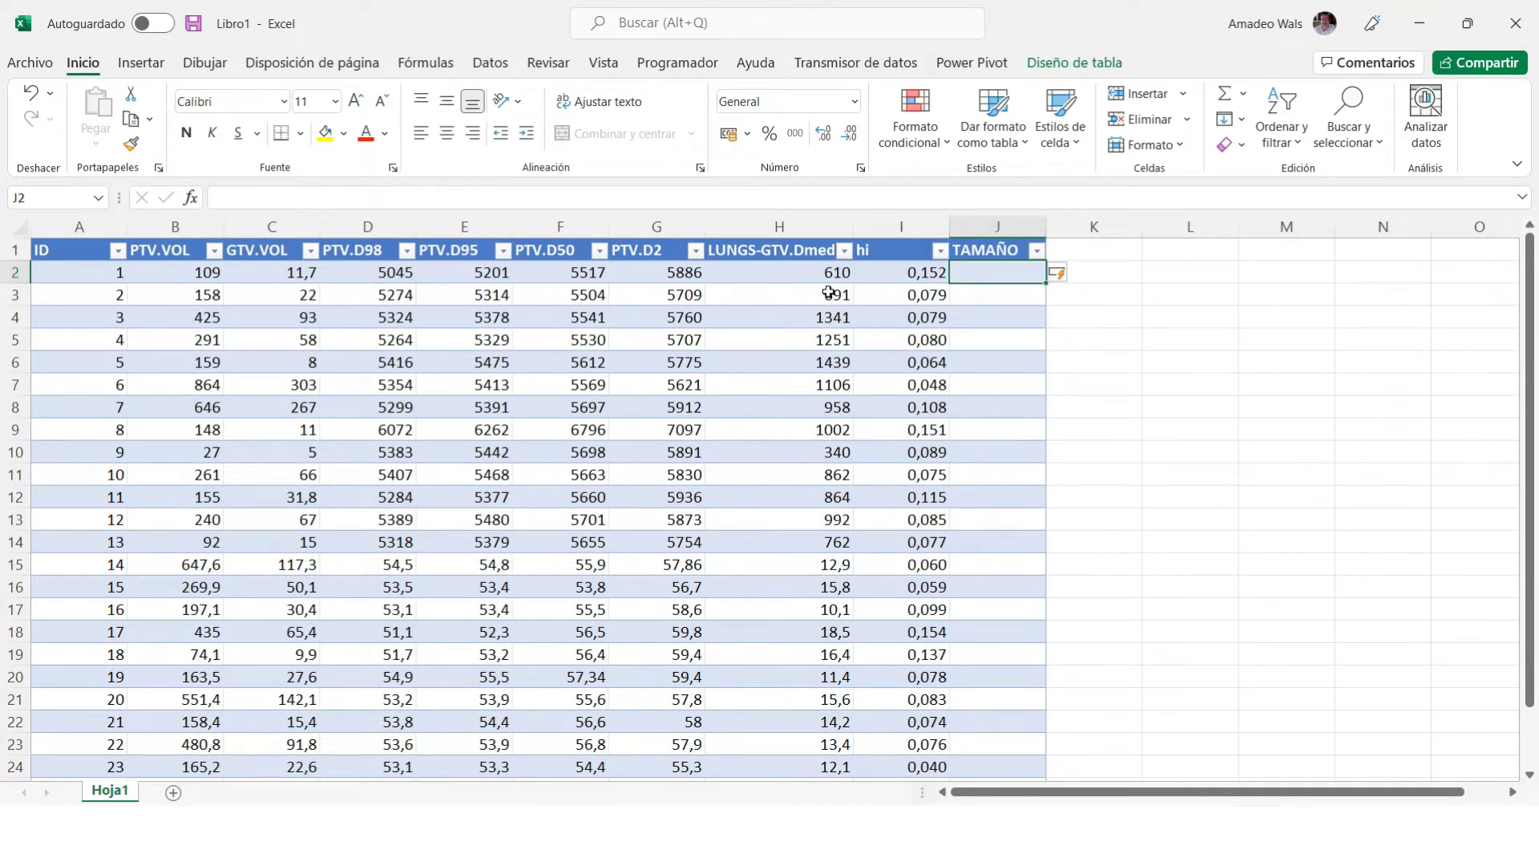
{"action": "left_click_drag", "start_coordinate": [1046, 227], "coordinate": [1066, 227]}
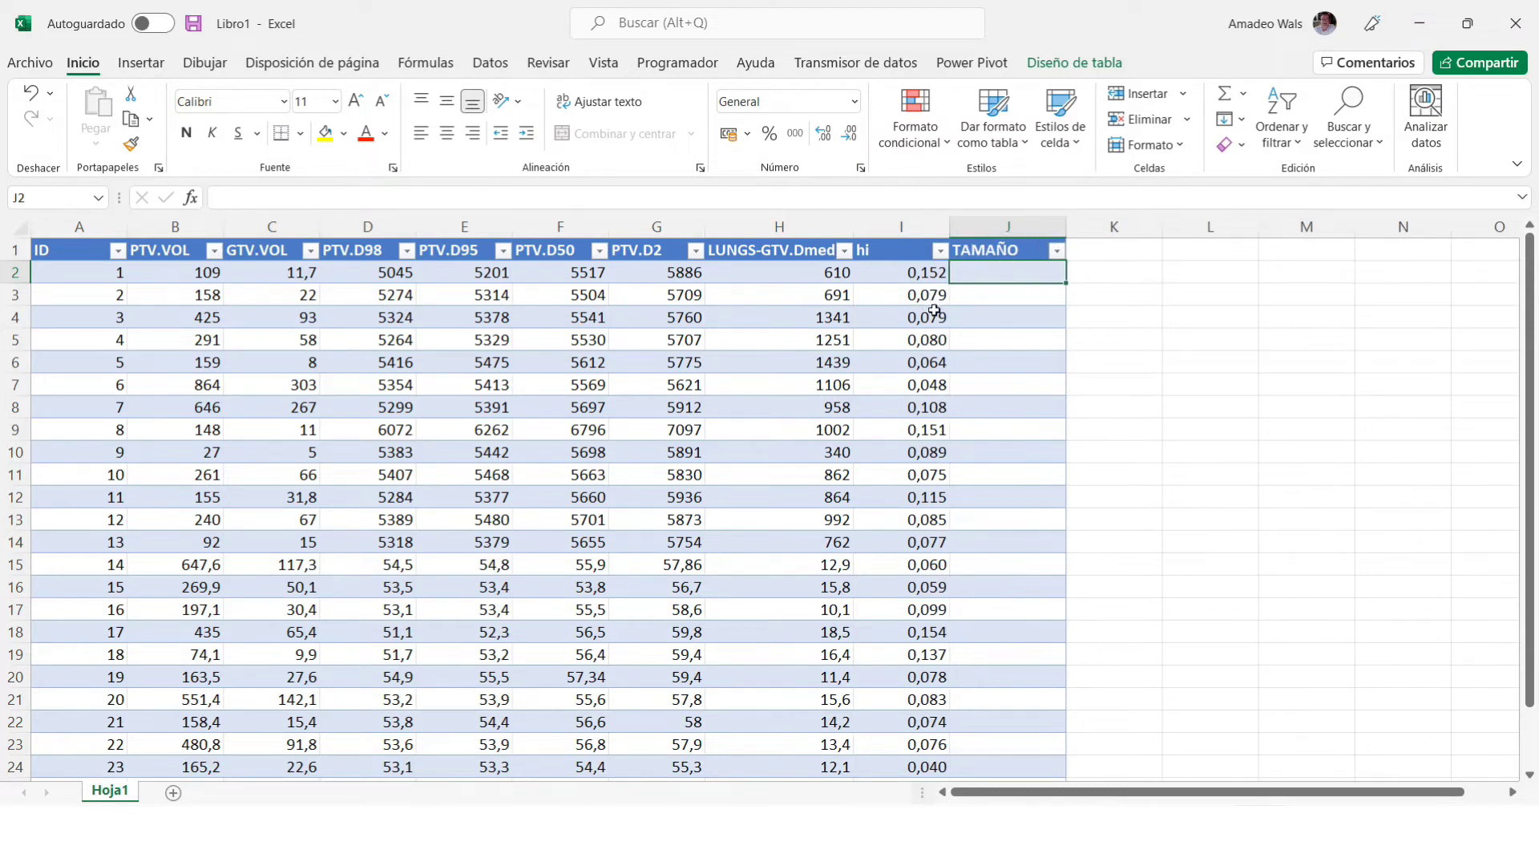
Start an SI function in J2 with the function arguments dialog, using [@[PTV.VOL]]>200 as the logical test.
{"action": "type", "text": "="}
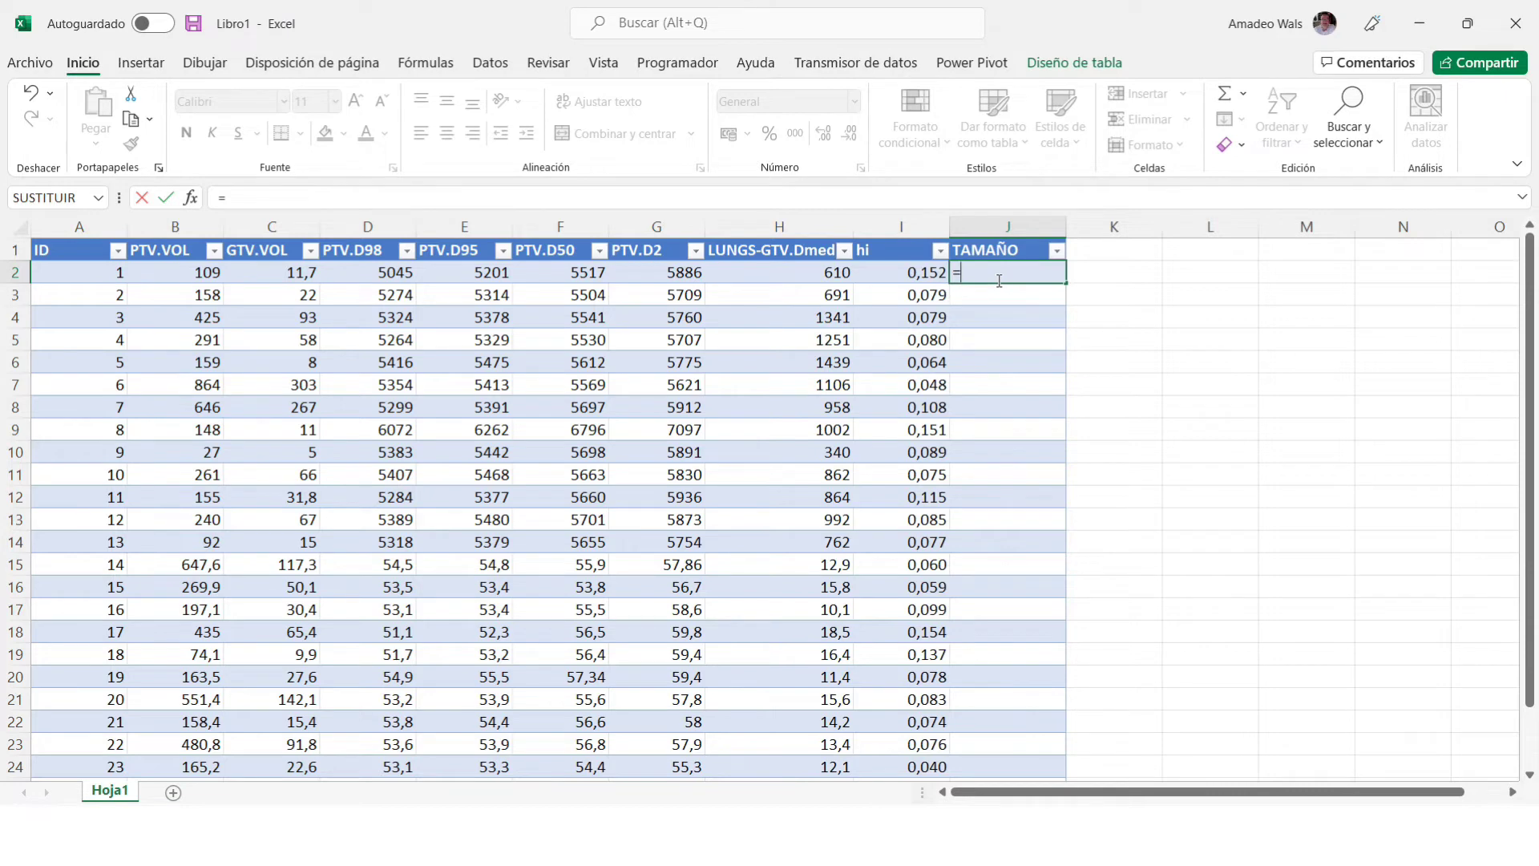
{"action": "type", "text": "SI"}
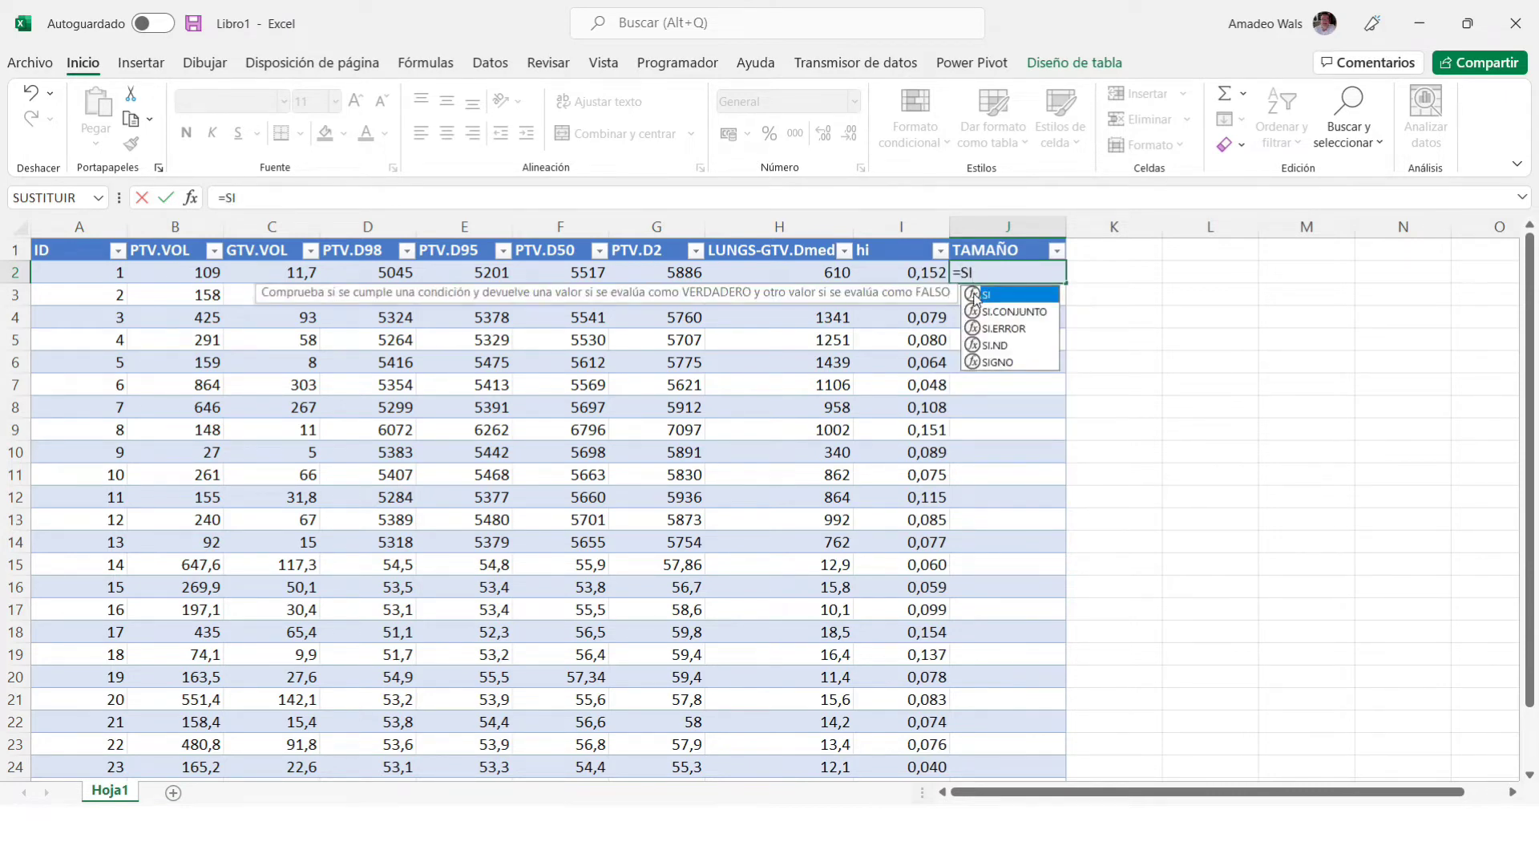
{"action": "double_click", "coordinate": [975, 296]}
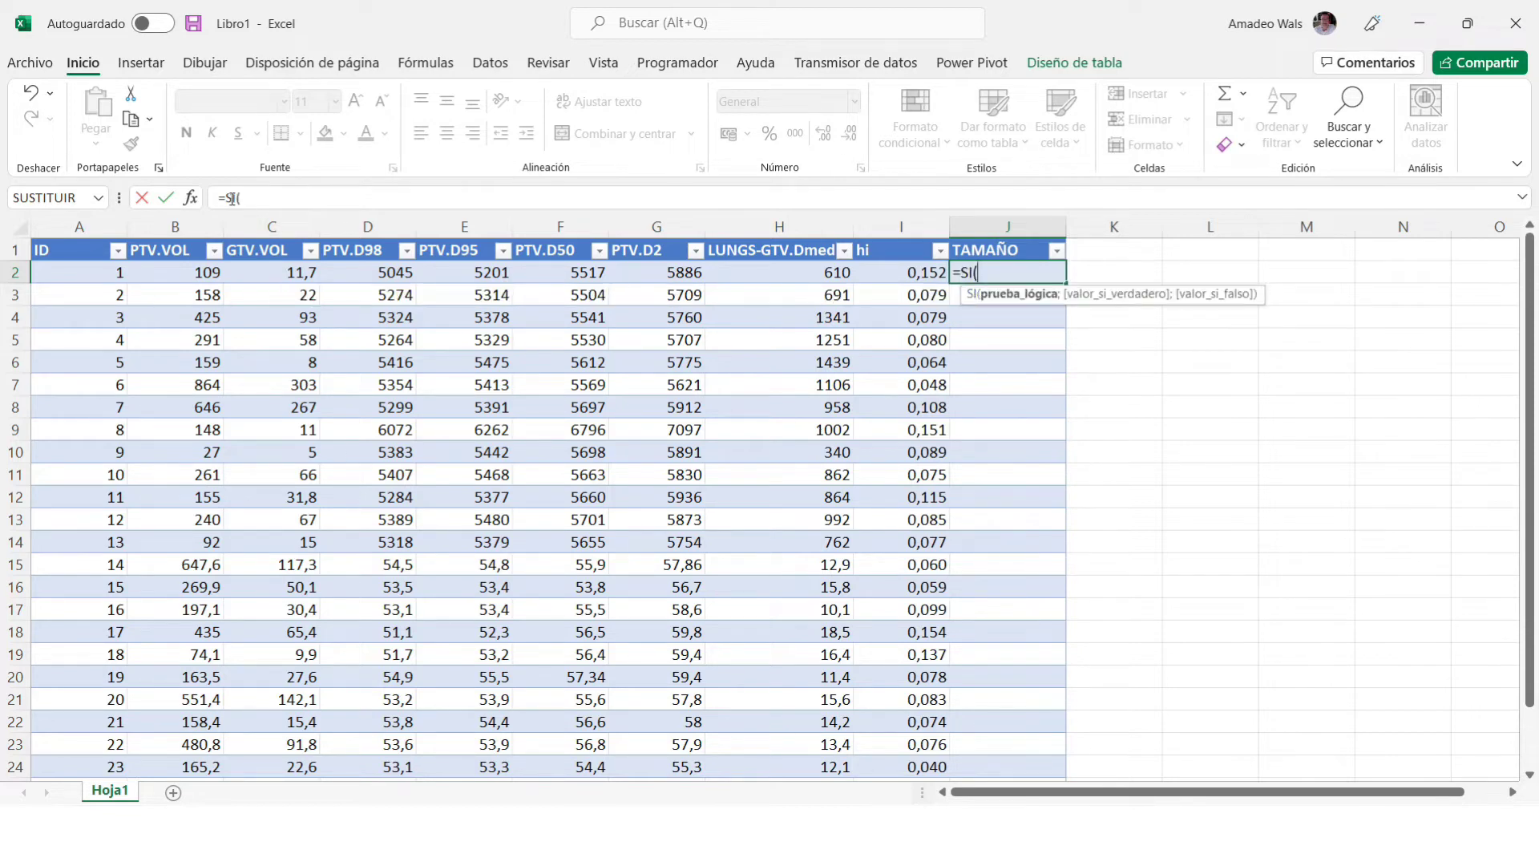
{"action": "left_click", "coordinate": [190, 197]}
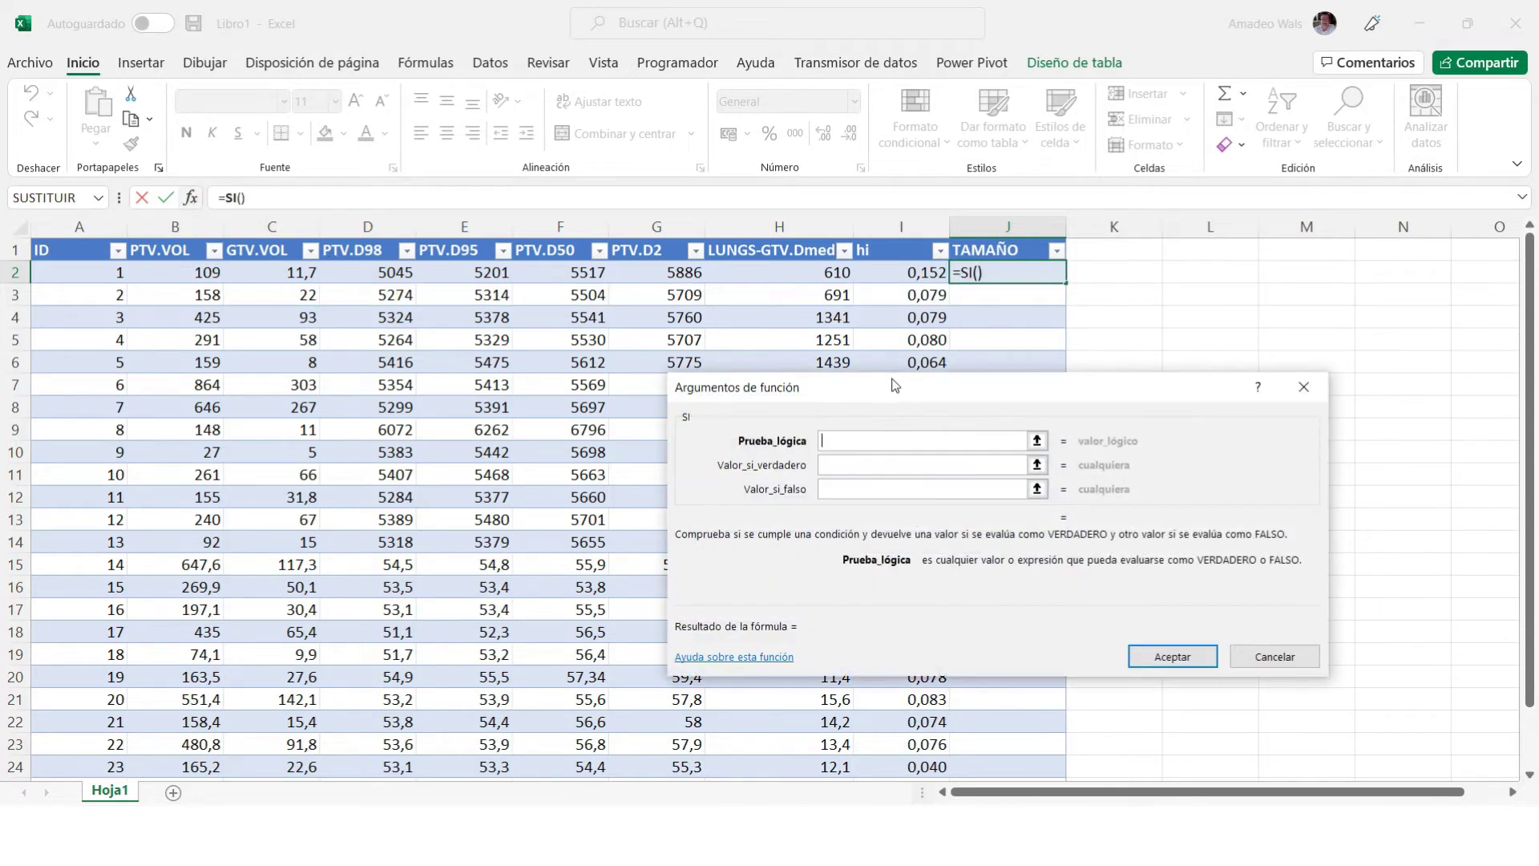
{"action": "left_click_drag", "start_coordinate": [894, 386], "coordinate": [660, 420]}
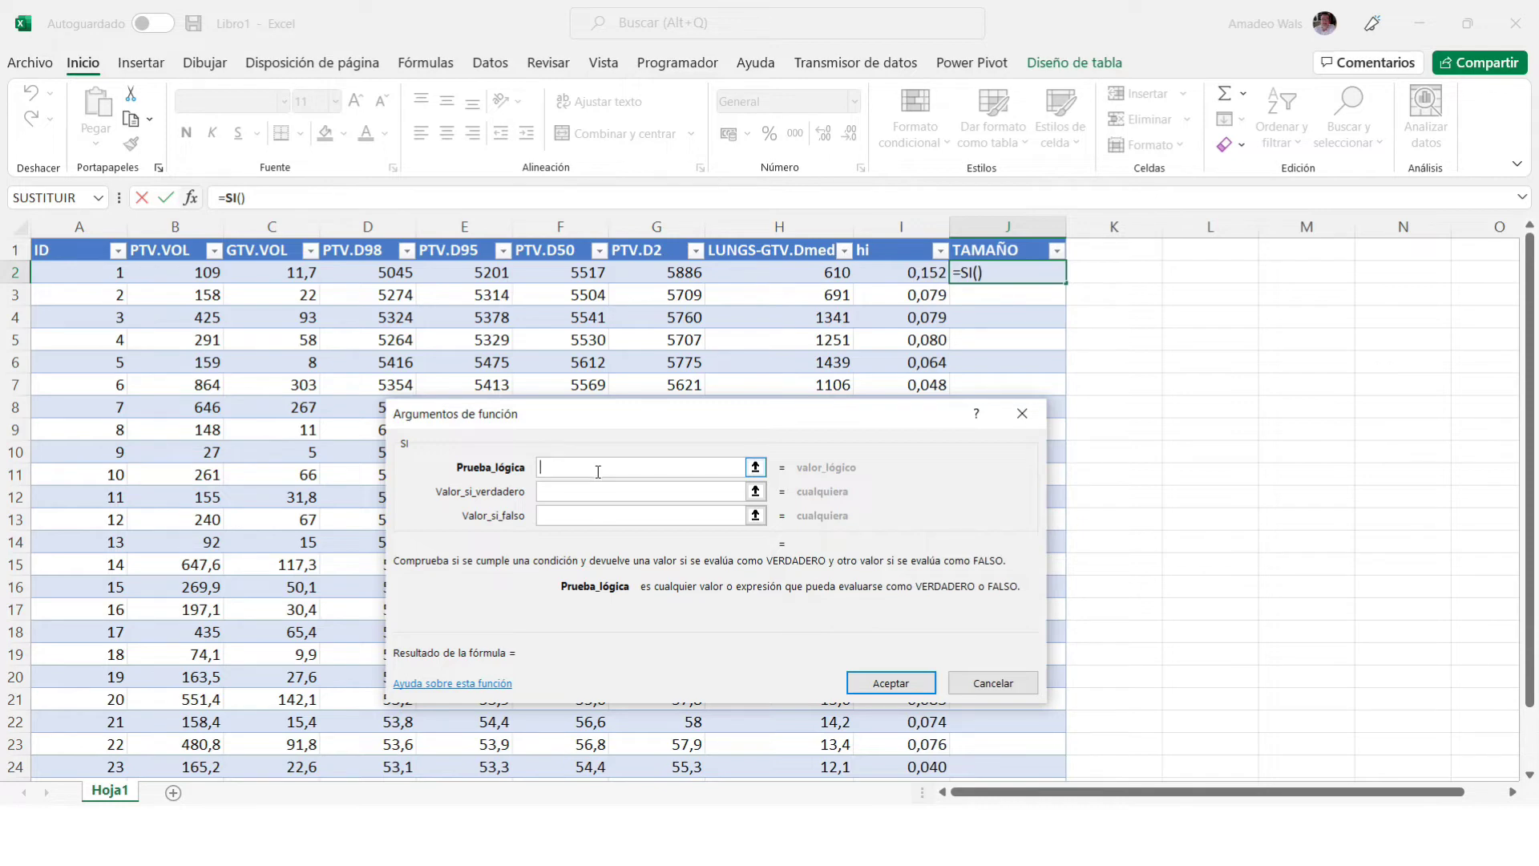
{"action": "left_click", "coordinate": [164, 272]}
{"action": "left_click", "coordinate": [624, 473]}
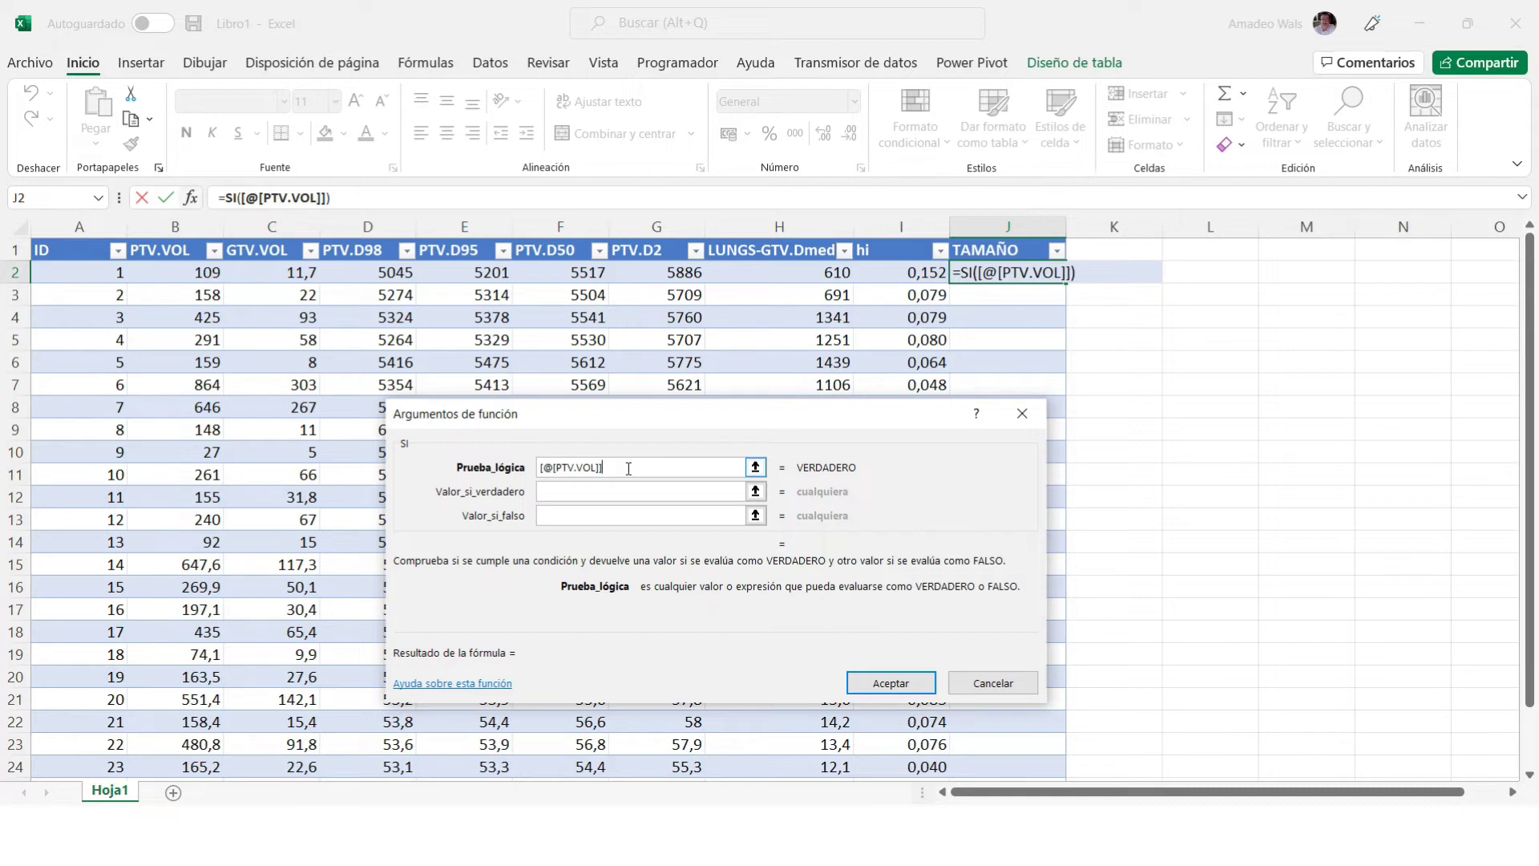
{"action": "type", "text": ">200"}
Return GRANDE when the test is true and PEQUEÑO when false, and apply the formula to the entire TAMAÑO column.
{"action": "left_click", "coordinate": [616, 491]}
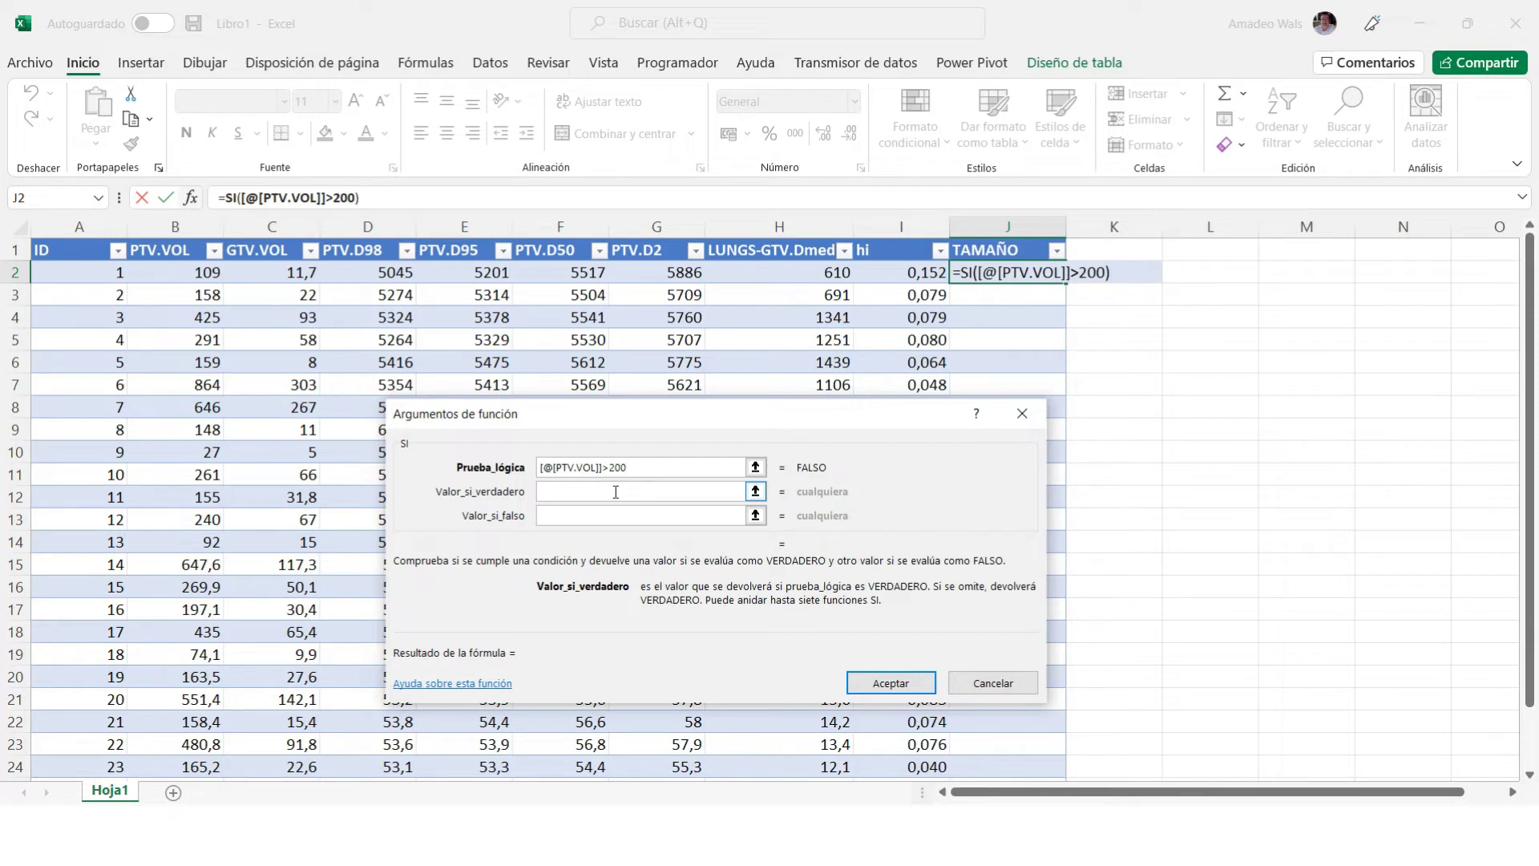
{"action": "type", "text": "GRANDE"}
{"action": "left_click", "coordinate": [631, 515]}
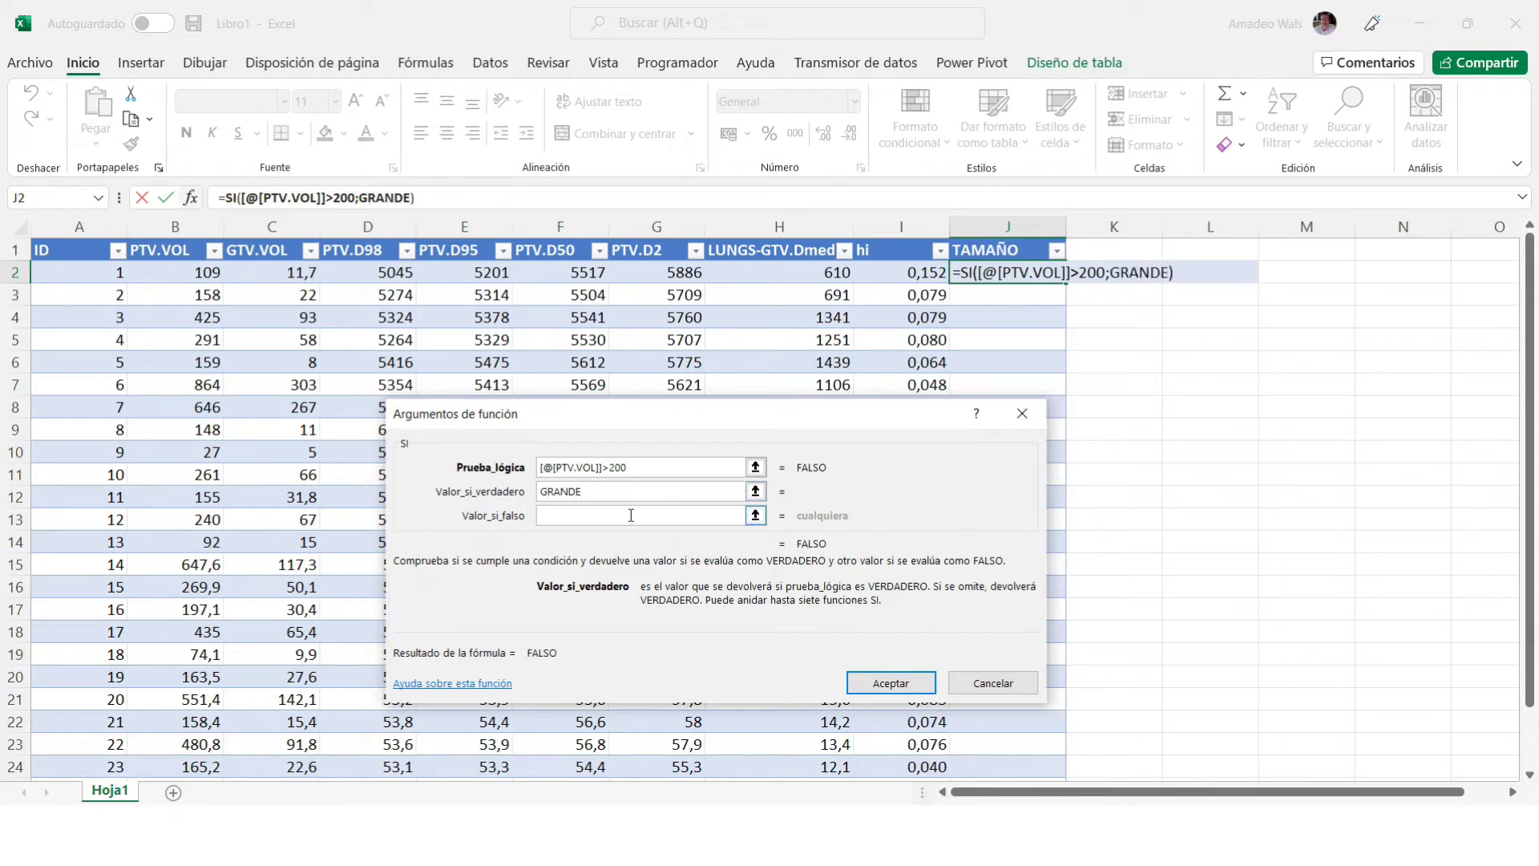
{"action": "left_click", "coordinate": [630, 516]}
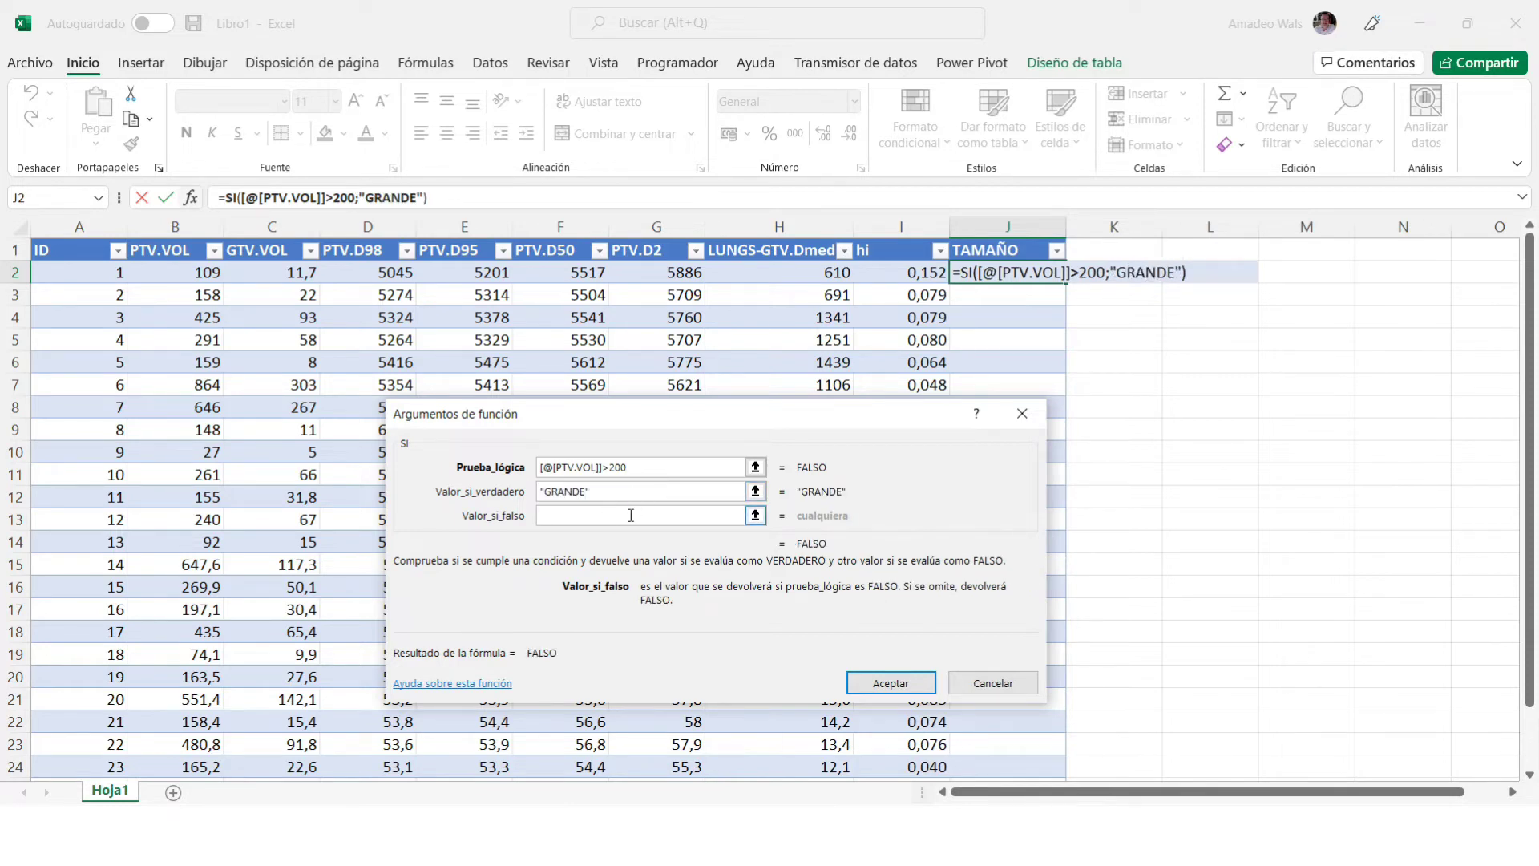
{"action": "type", "text": "PEQUEÑO"}
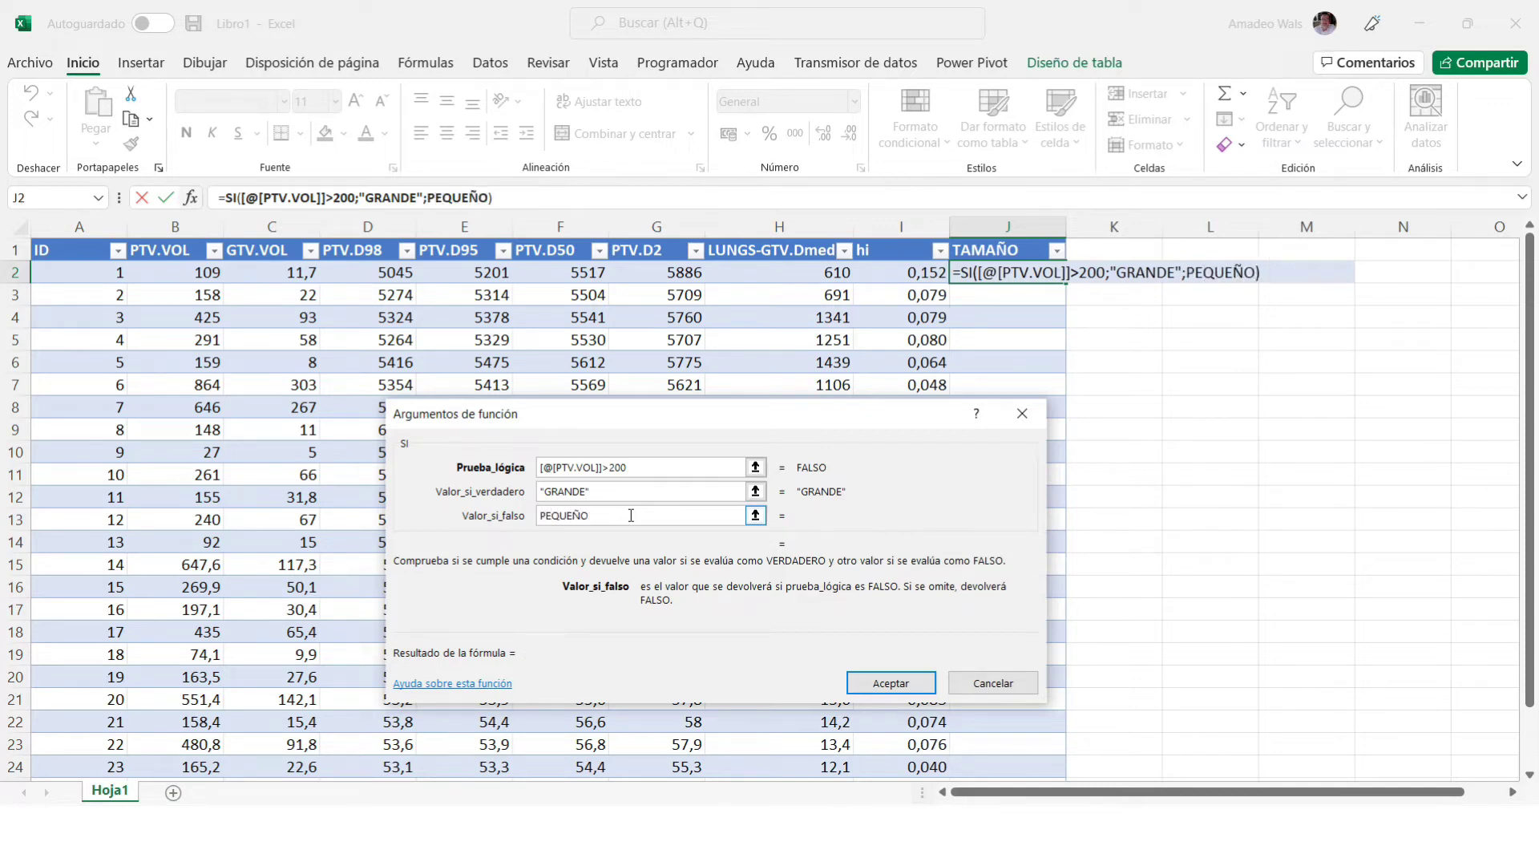
{"action": "left_click", "coordinate": [891, 680]}
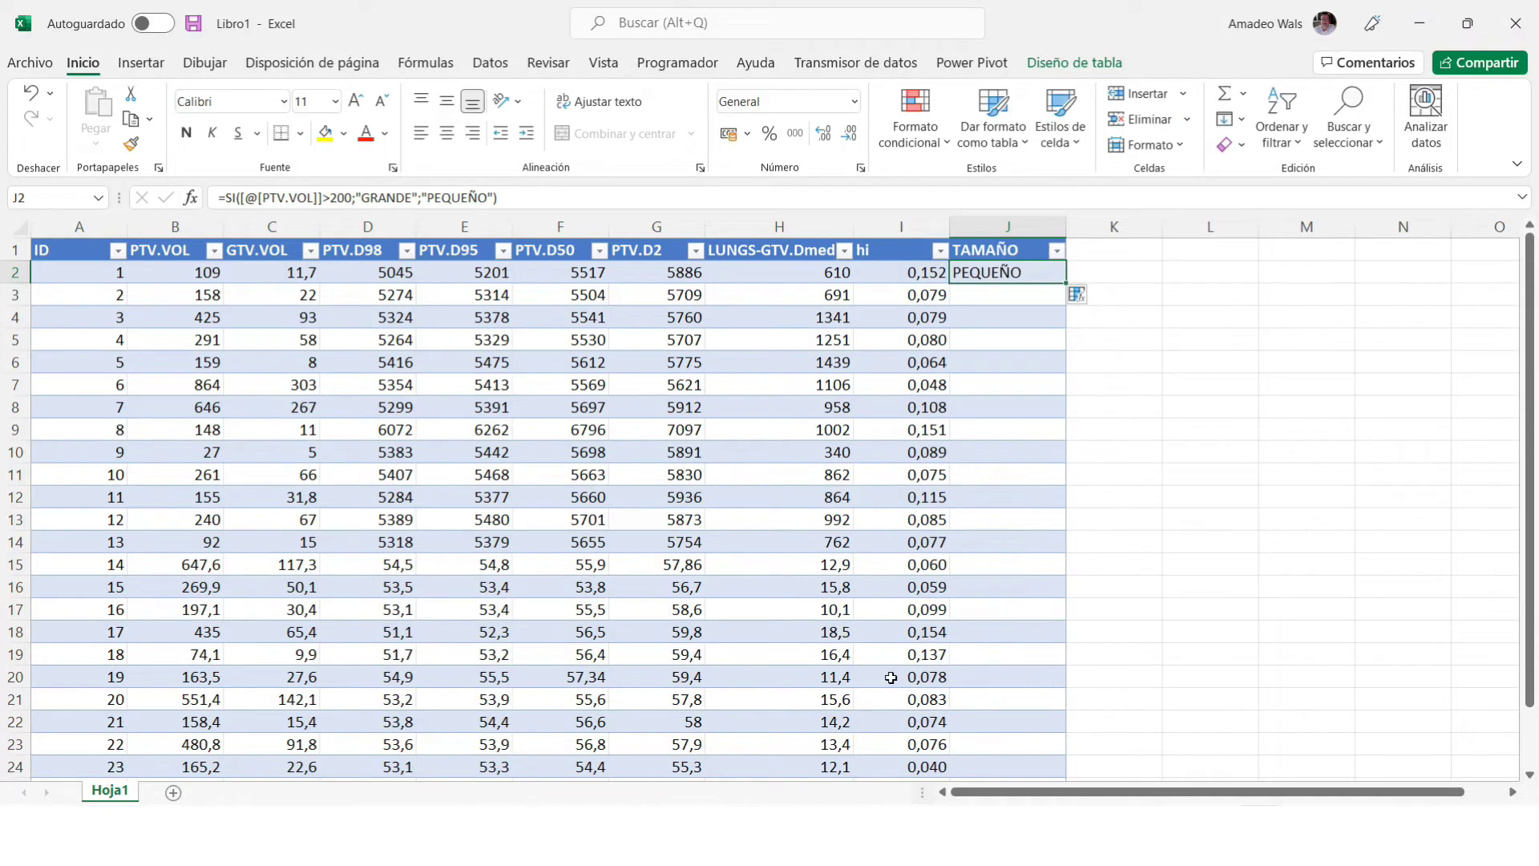
{"action": "left_click", "coordinate": [1083, 296]}
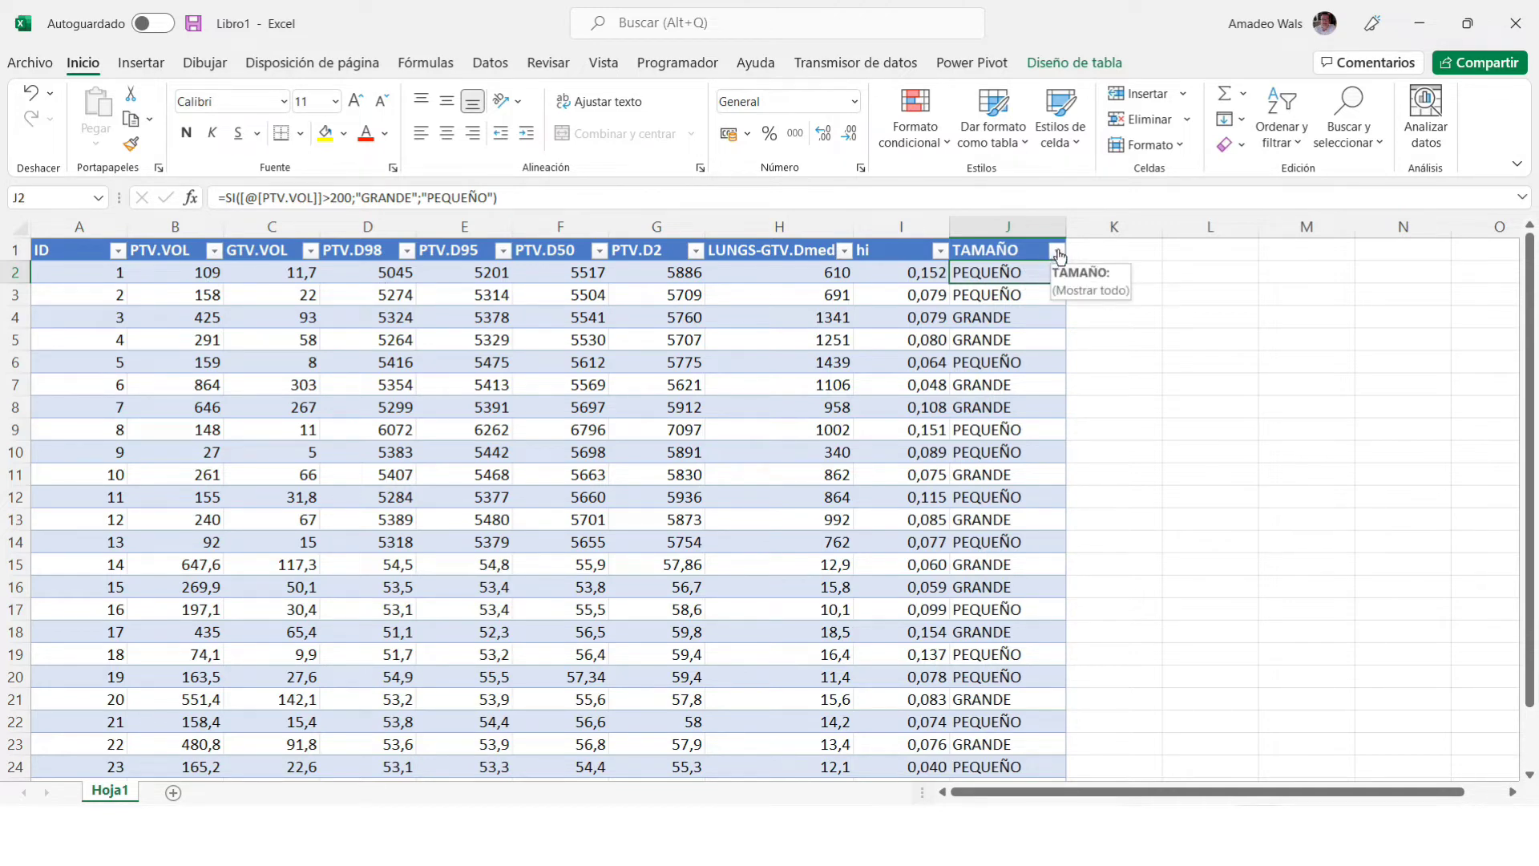
Rename the TAMAÑO header as TAMAÑO >200 and sort the table by that column from A to Z.
{"action": "left_click", "coordinate": [1039, 250]}
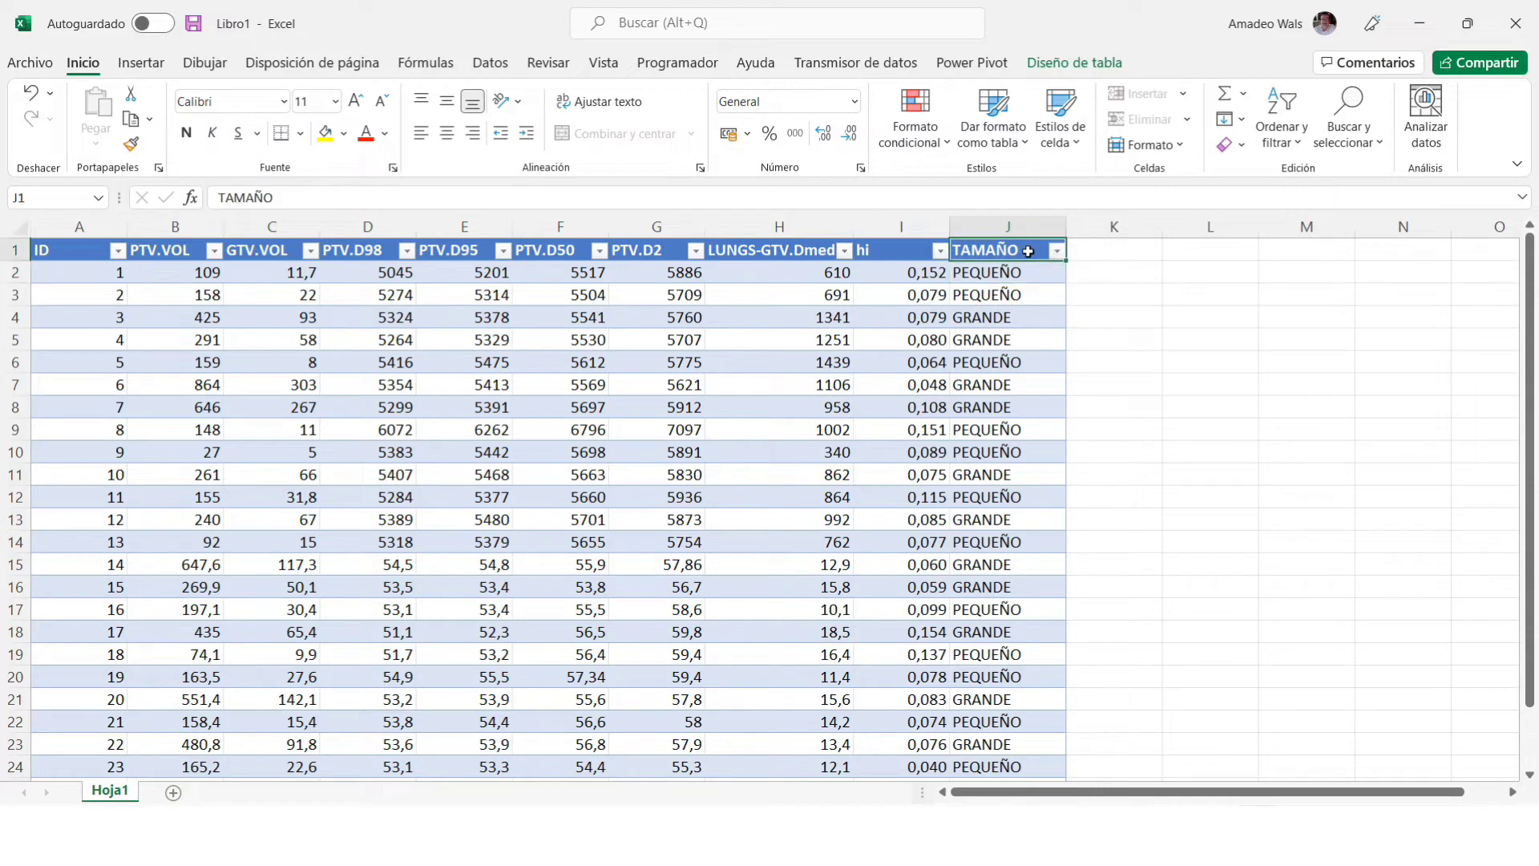
{"action": "left_click", "coordinate": [326, 200]}
{"action": "type", "text": ">"}
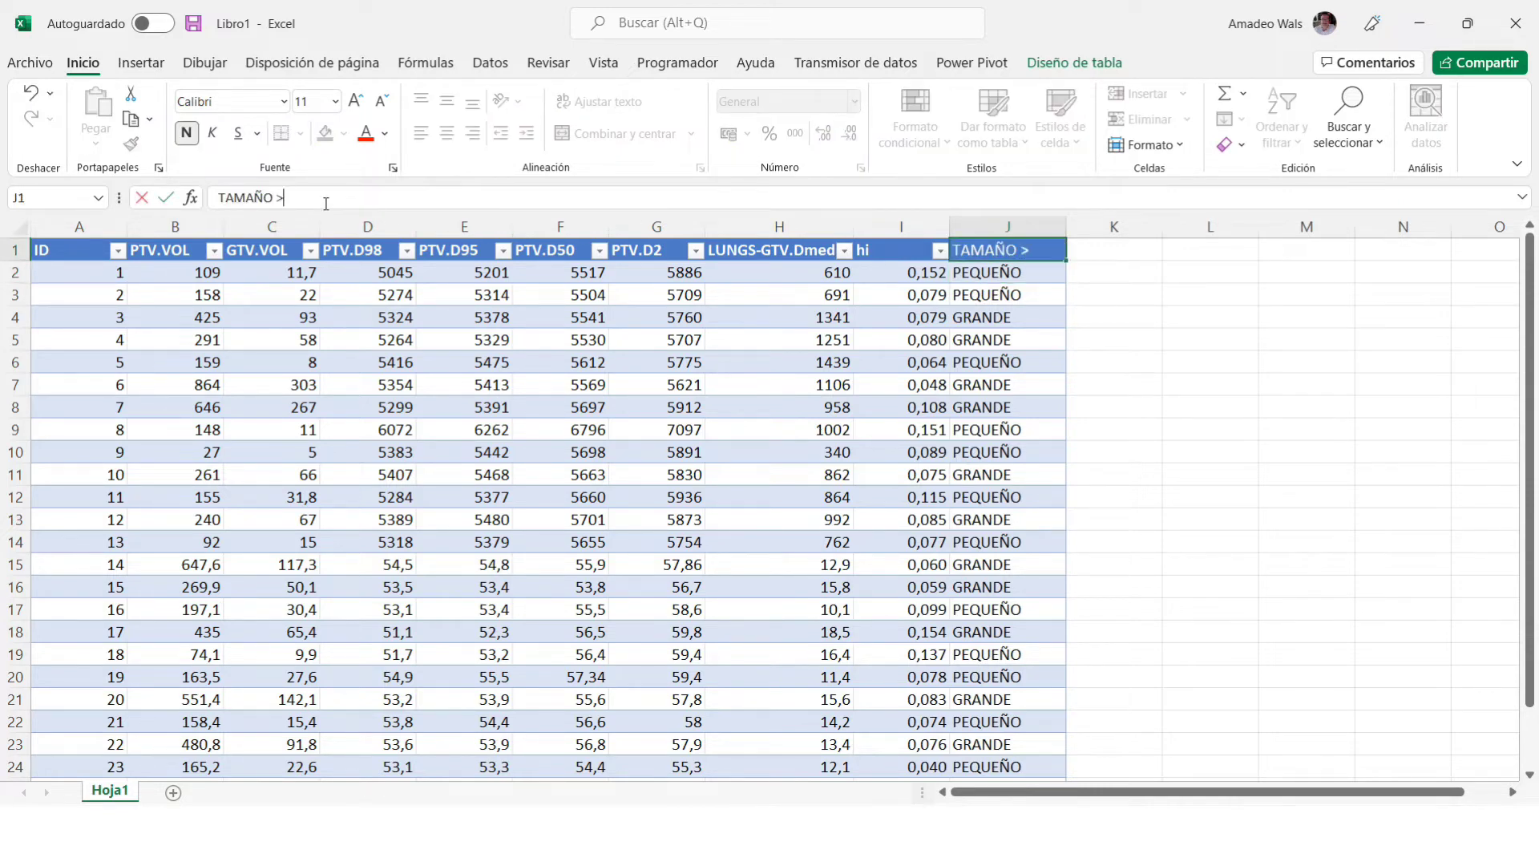
{"action": "type", "text": "200"}
{"action": "left_click", "coordinate": [165, 197]}
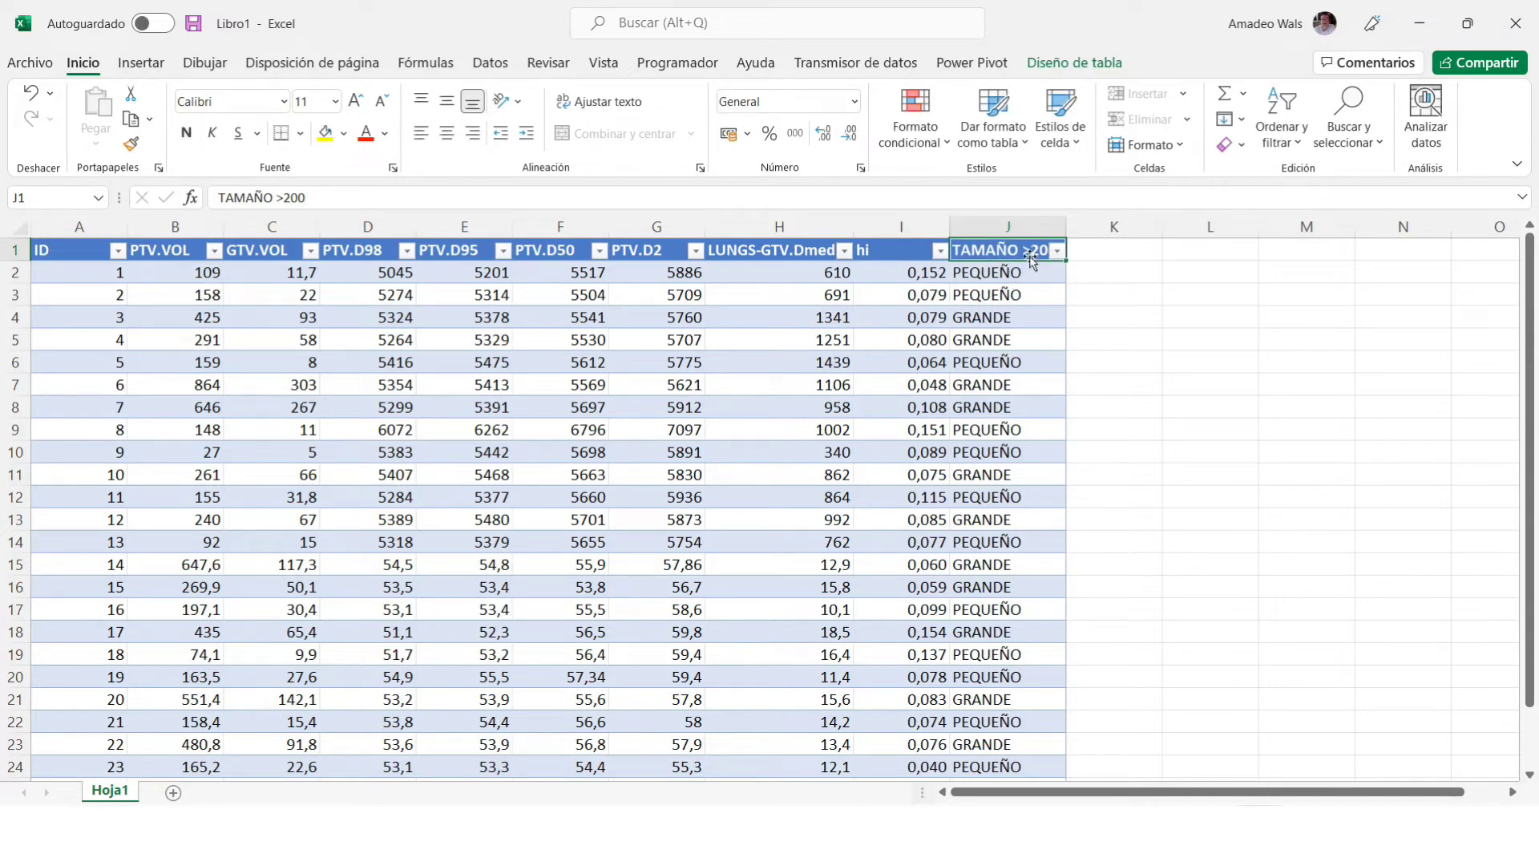
{"action": "left_click", "coordinate": [1057, 252]}
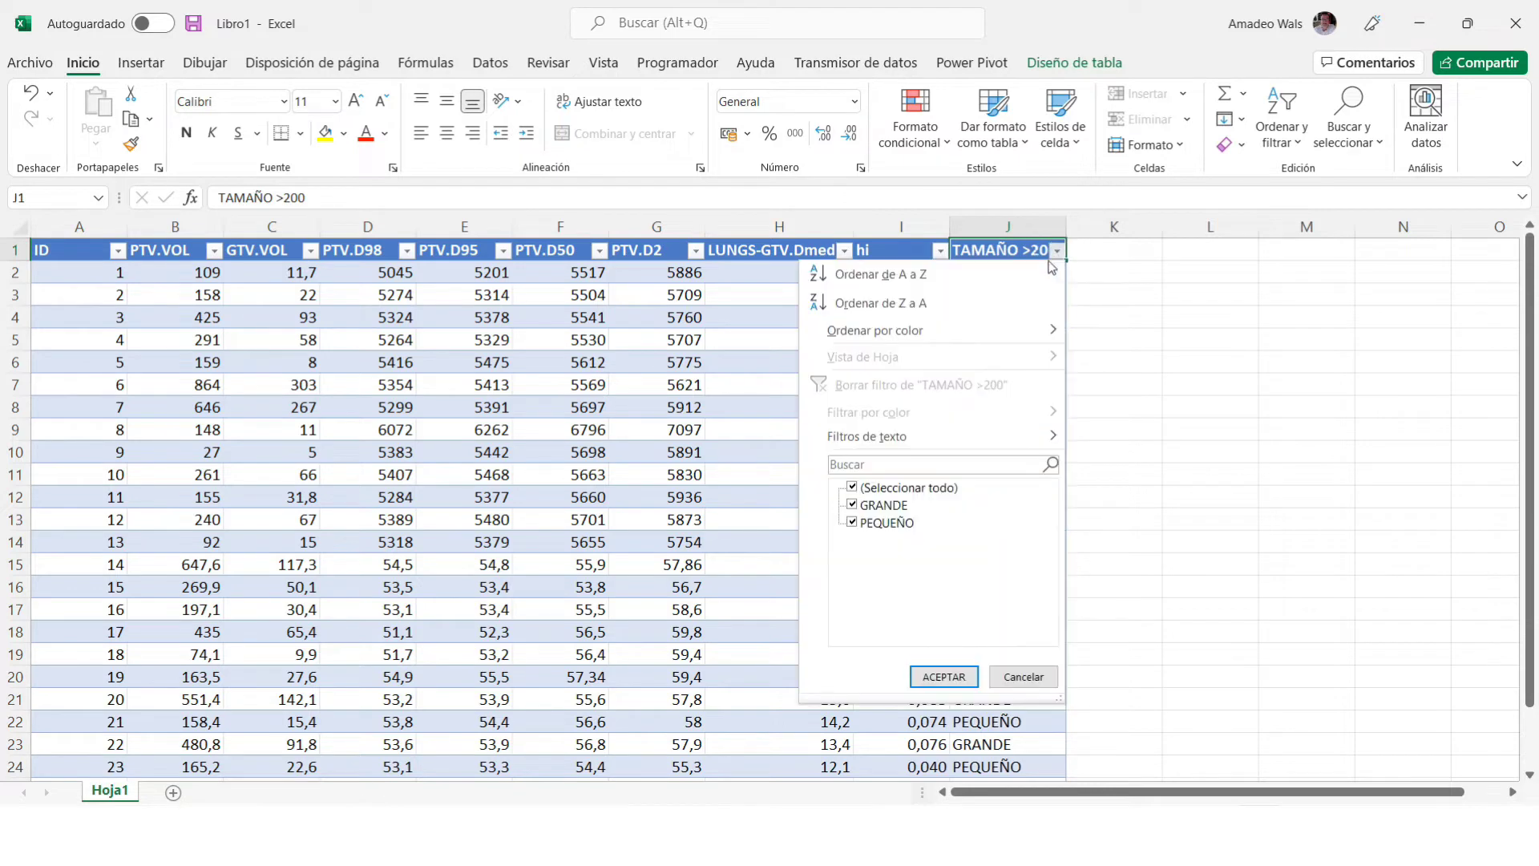
{"action": "left_click", "coordinate": [880, 274]}
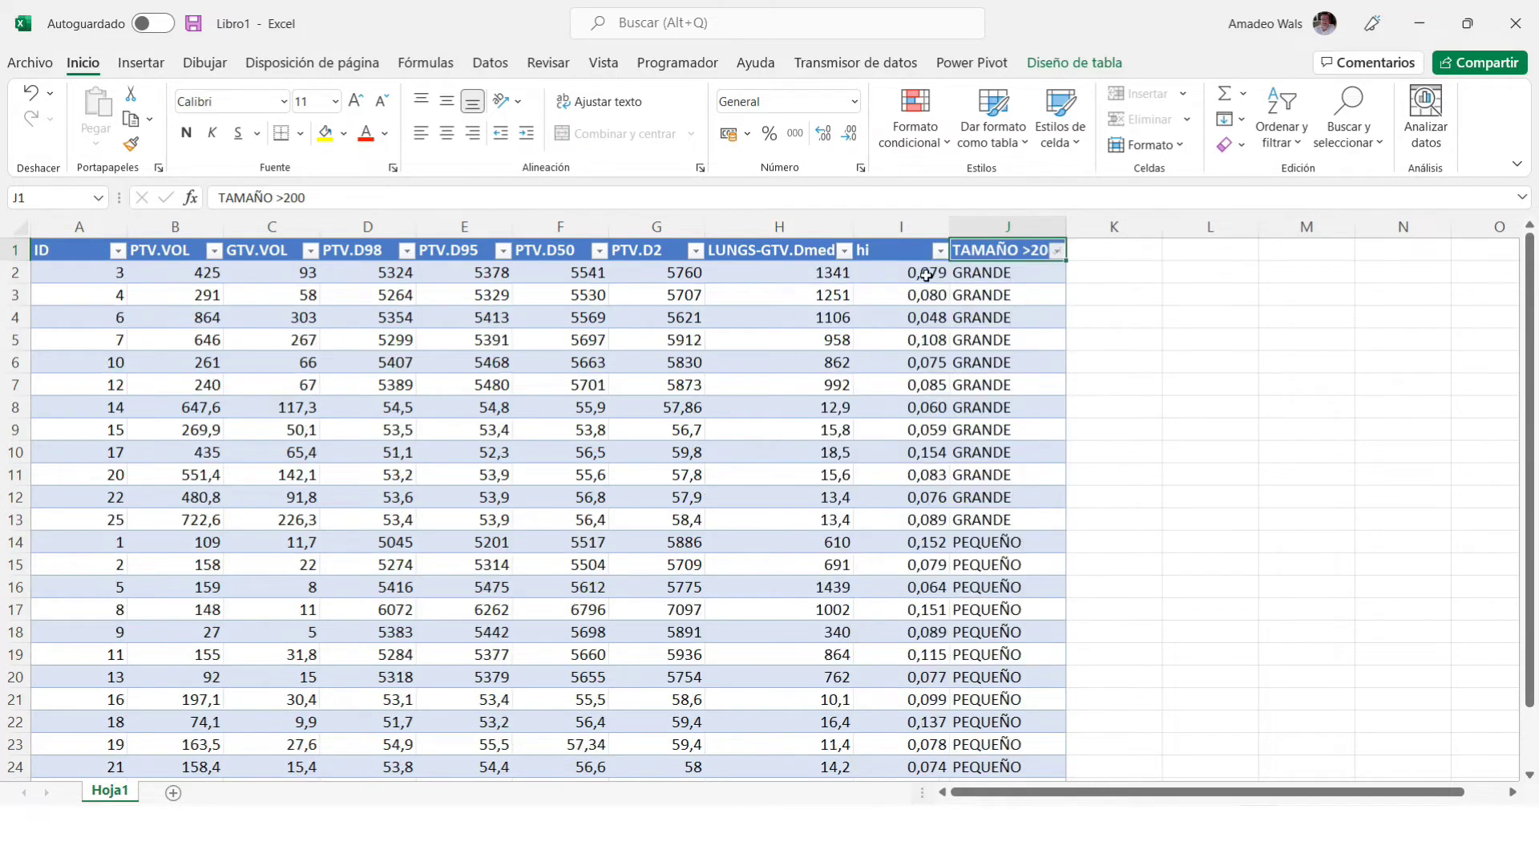
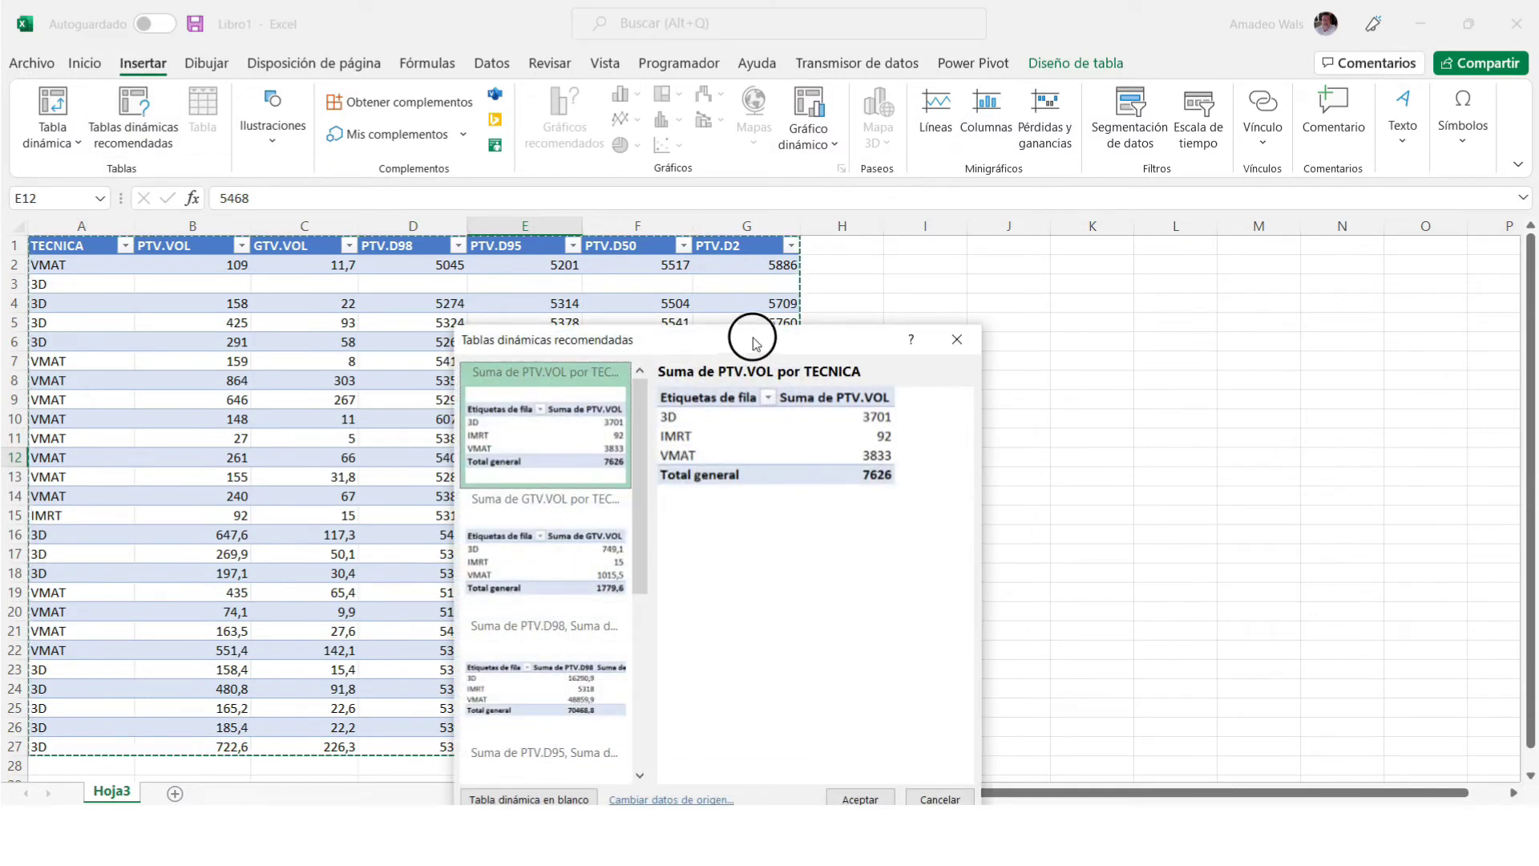
Insert the recommended pivot table Suma de PTV.VOL por TECNICA on a new sheet and check it against the source sheet Hoja3.
{"action": "left_click_drag", "start_coordinate": [751, 348], "coordinate": [814, 285]}
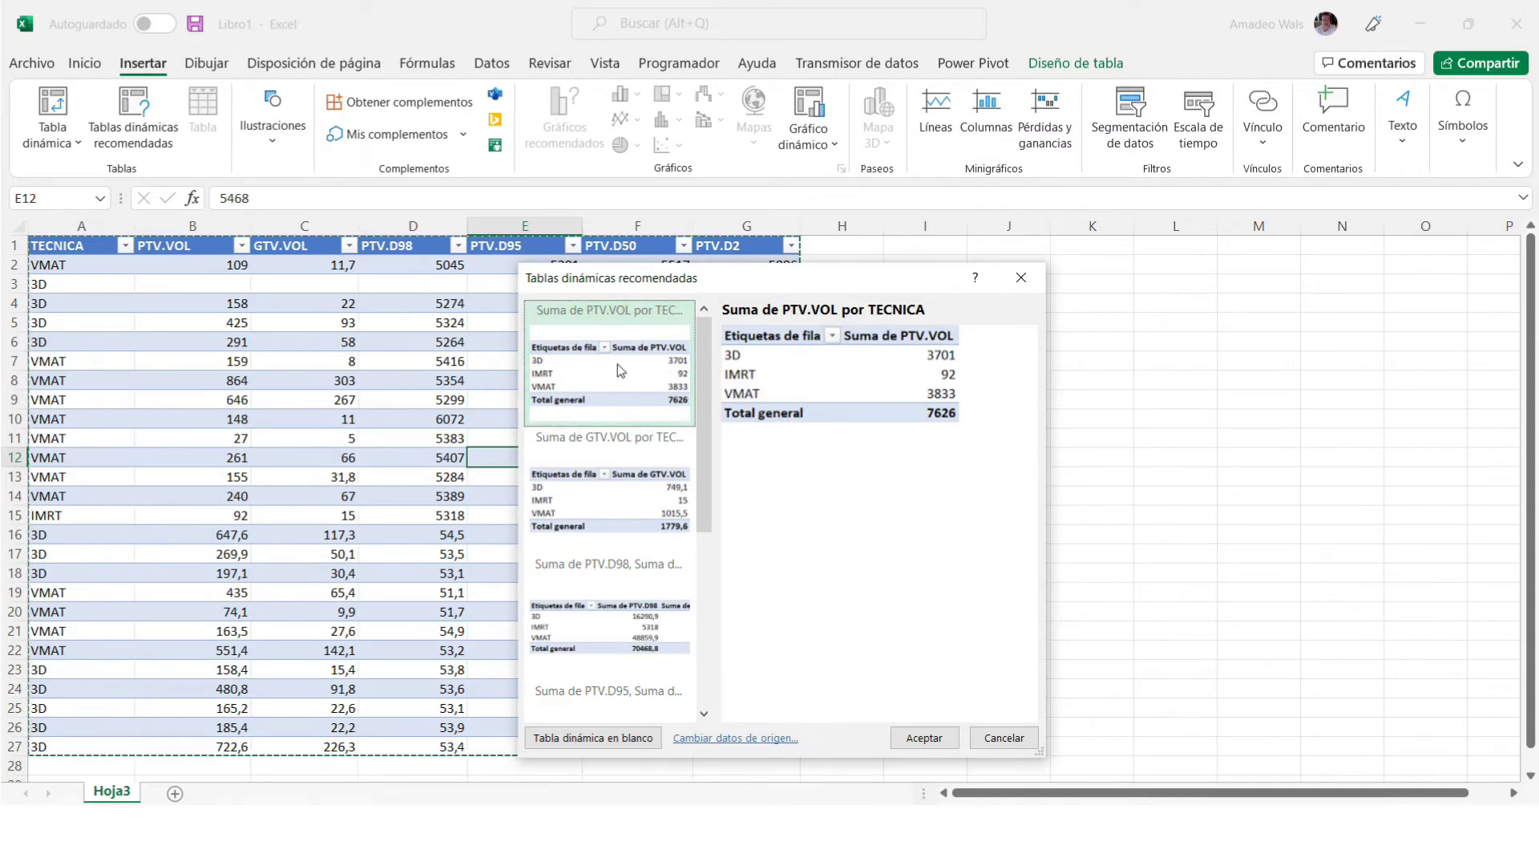
{"action": "left_click", "coordinate": [932, 740]}
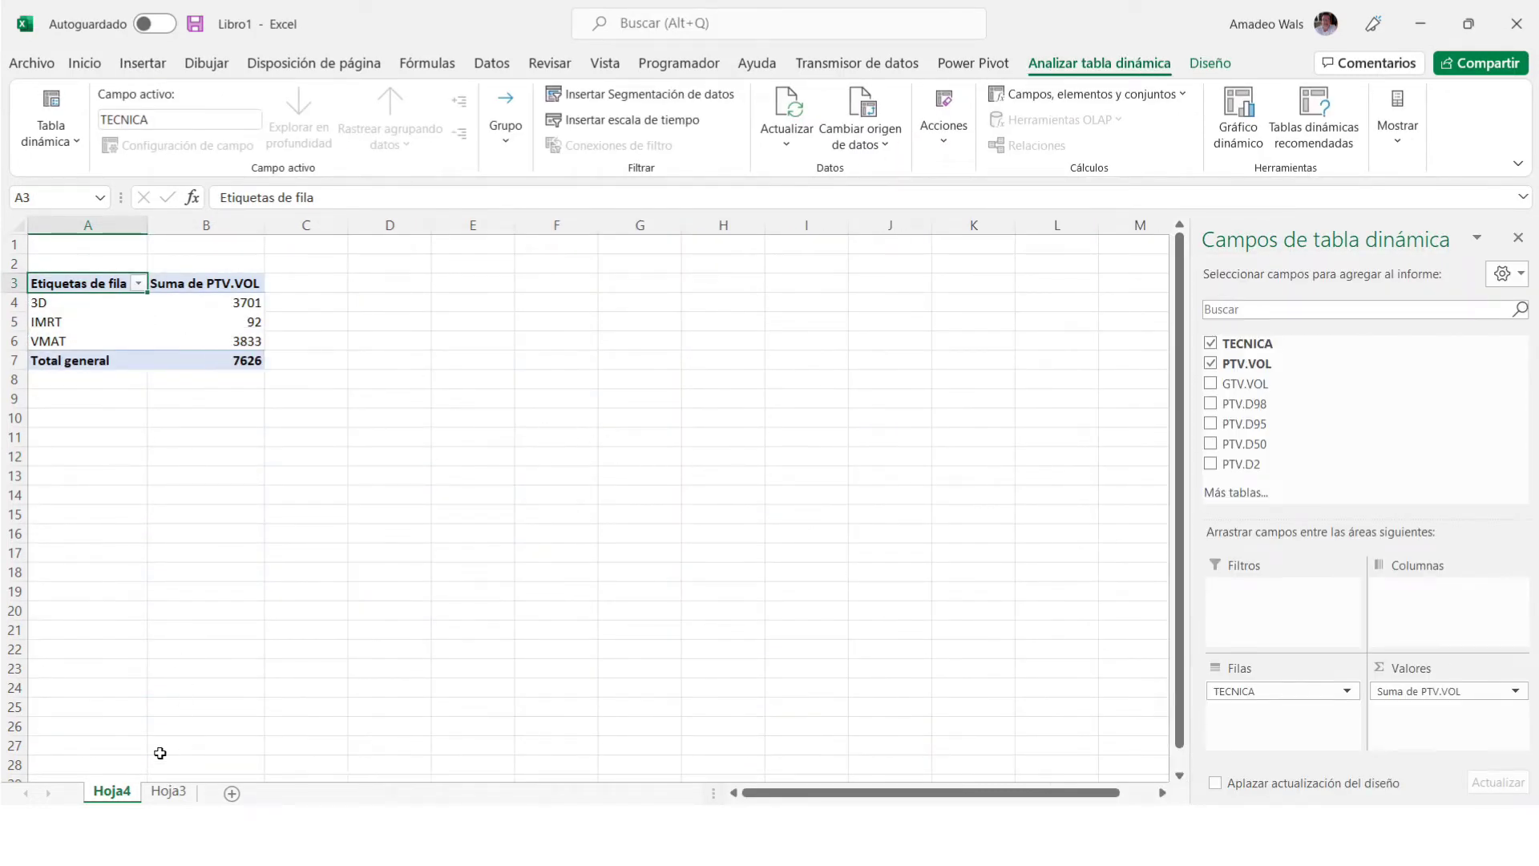
{"action": "left_click", "coordinate": [168, 792]}
{"action": "left_click", "coordinate": [111, 792]}
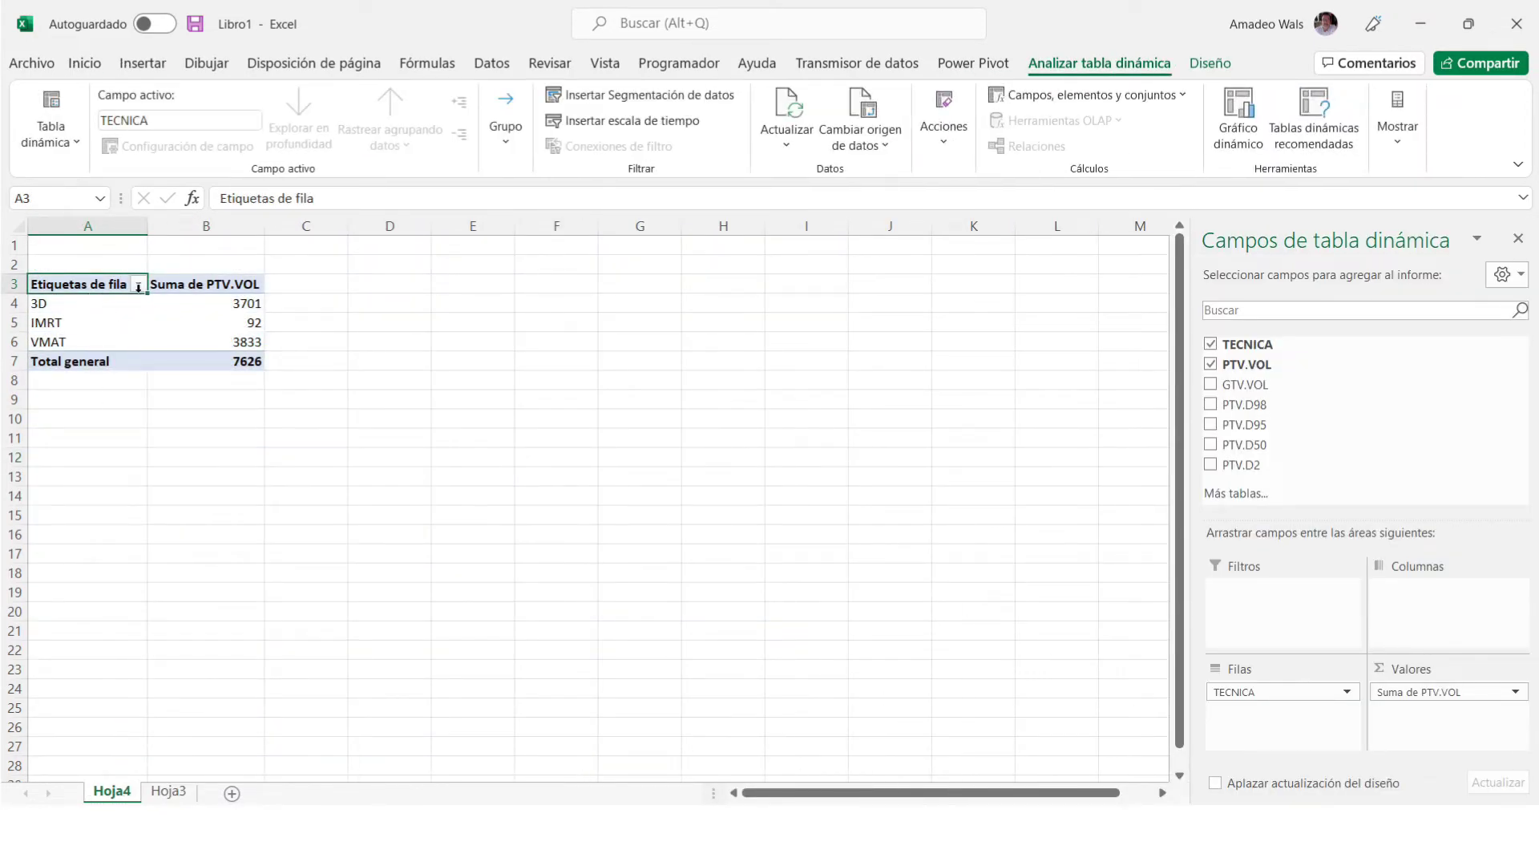
Examine the technique row labels 3D, IMRT and VMAT and the PTV.VOL sum for each in the pivot table.
{"action": "left_click", "coordinate": [68, 309]}
{"action": "left_click", "coordinate": [70, 325]}
{"action": "left_click", "coordinate": [77, 343]}
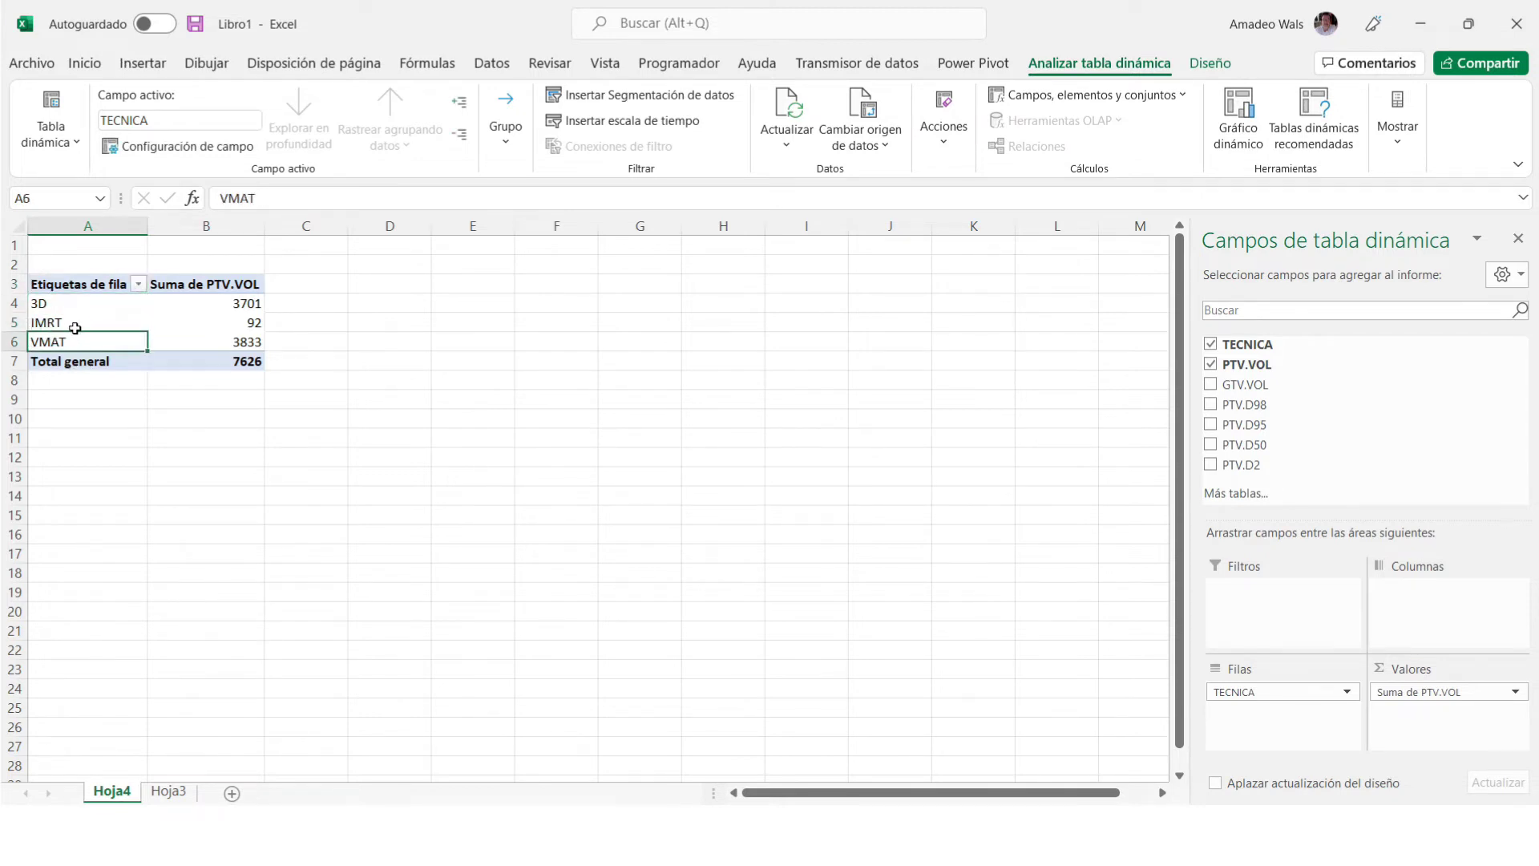
{"action": "left_click", "coordinate": [168, 301]}
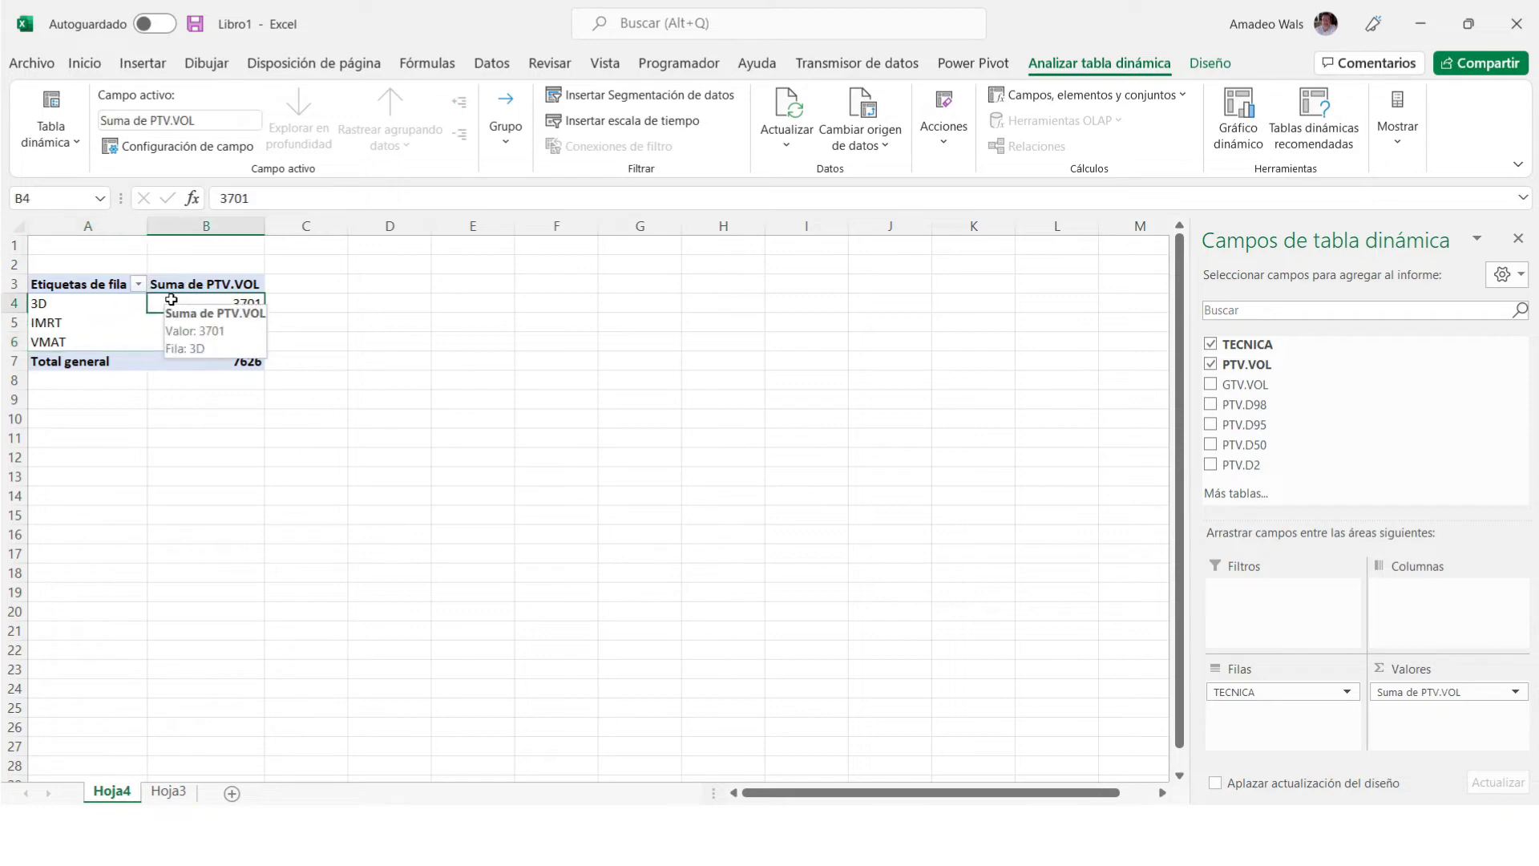
{"action": "left_click", "coordinate": [342, 346]}
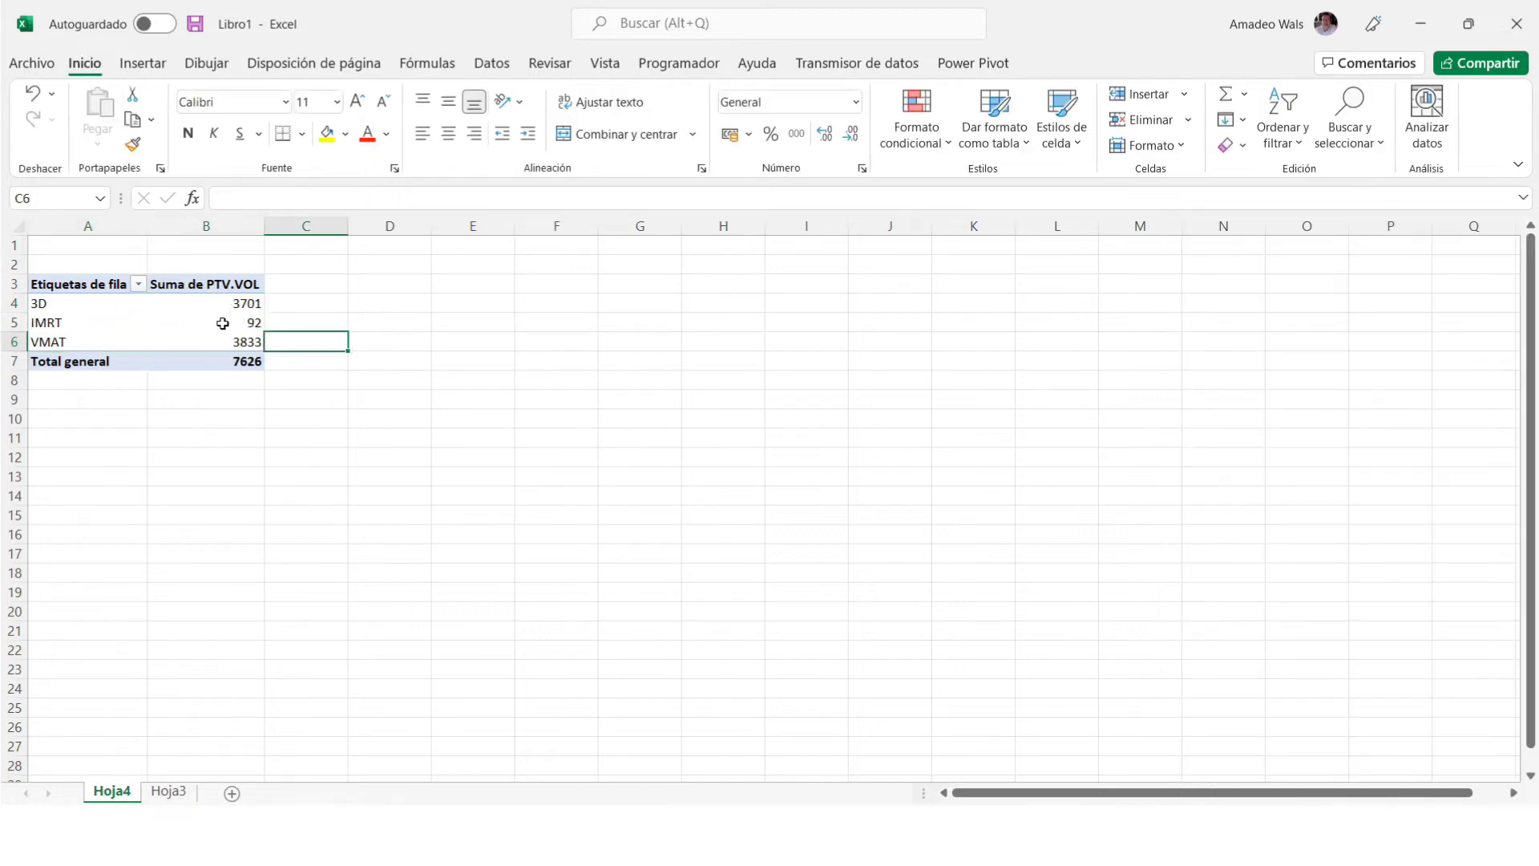
{"action": "left_click", "coordinate": [221, 324]}
{"action": "left_click", "coordinate": [215, 351]}
{"action": "left_click", "coordinate": [214, 302]}
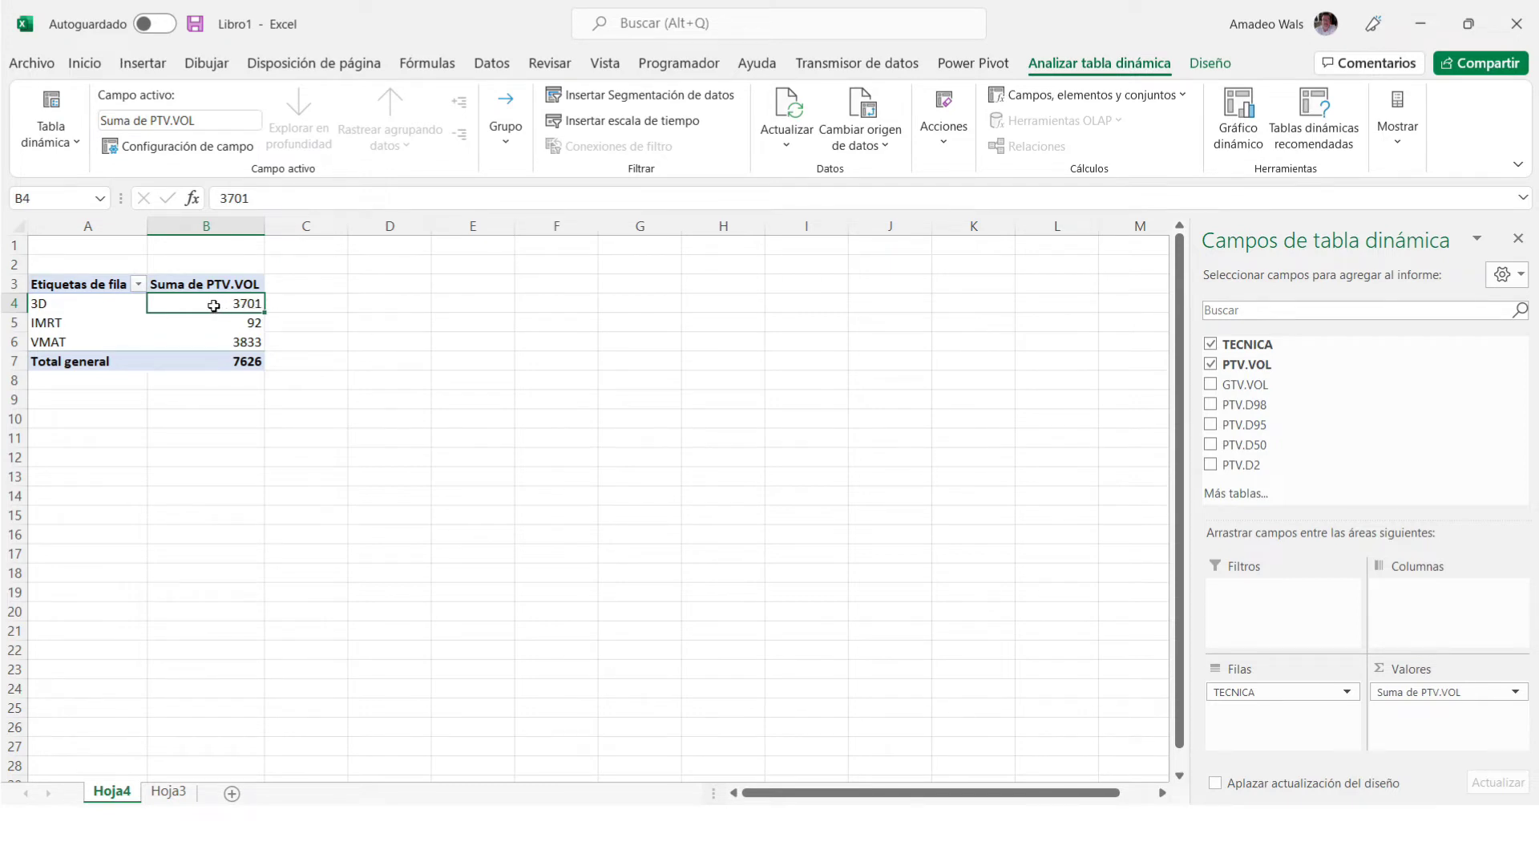
{"action": "mouse_move", "coordinate": [221, 307]}
{"action": "left_click", "coordinate": [477, 339]}
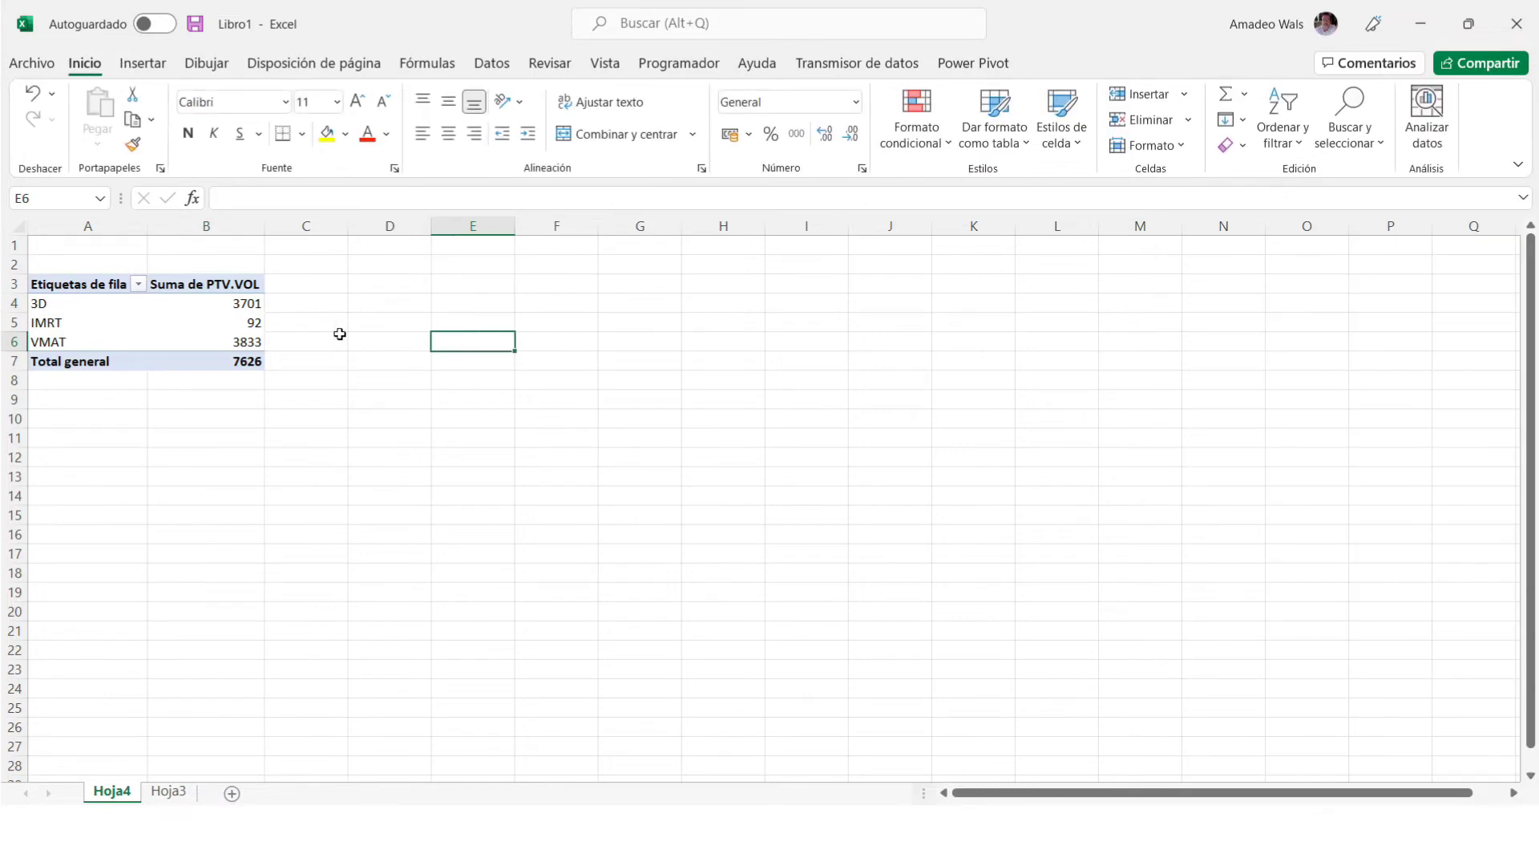
Summarise the PTV.VOL value field of the pivot table by Recuento instead of the sum.
{"action": "left_click", "coordinate": [225, 324]}
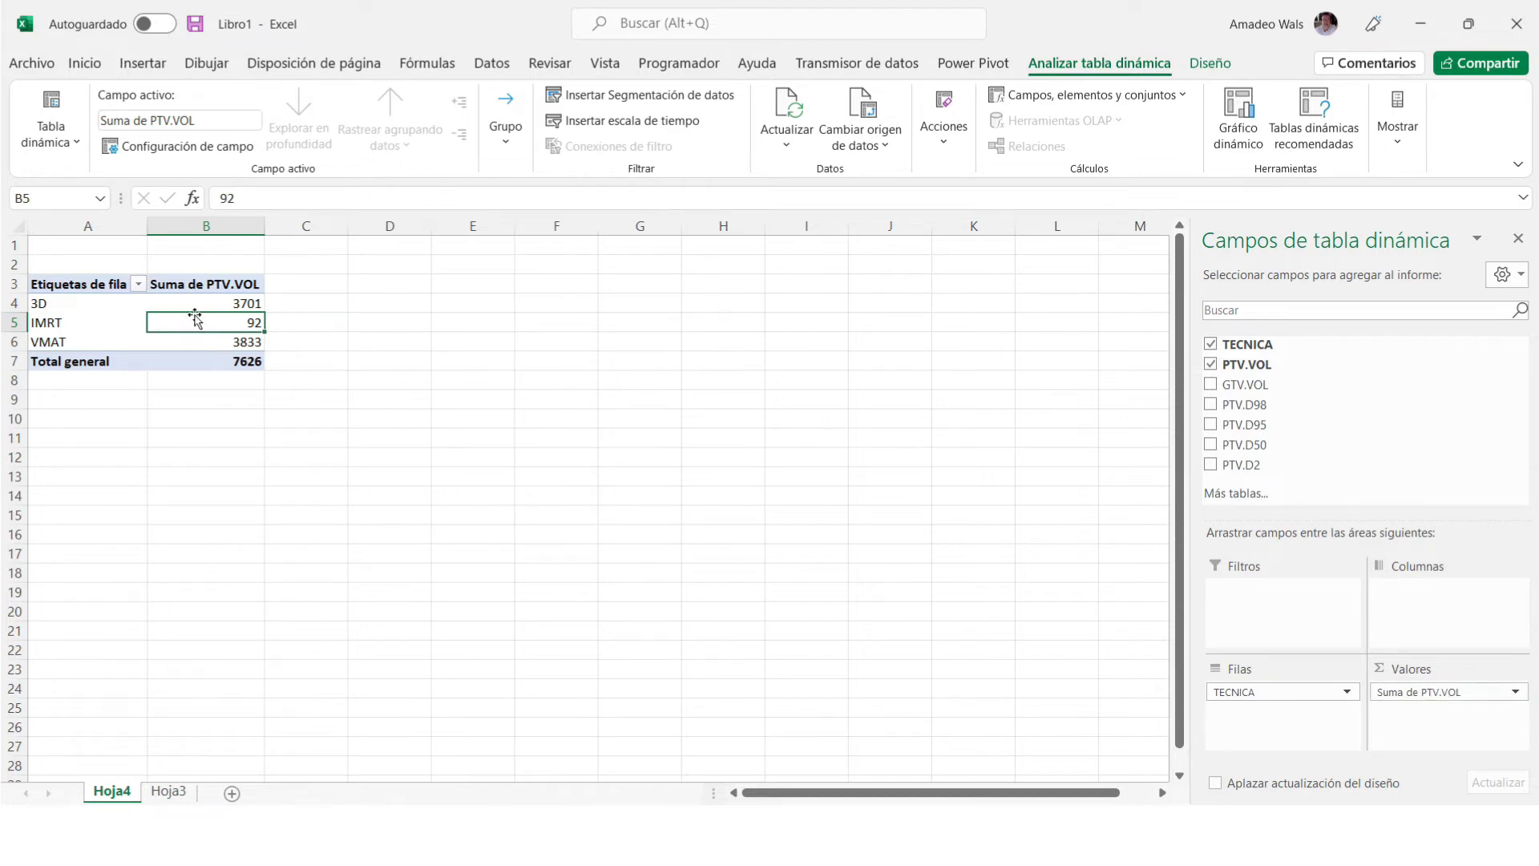
{"action": "left_click", "coordinate": [1515, 692]}
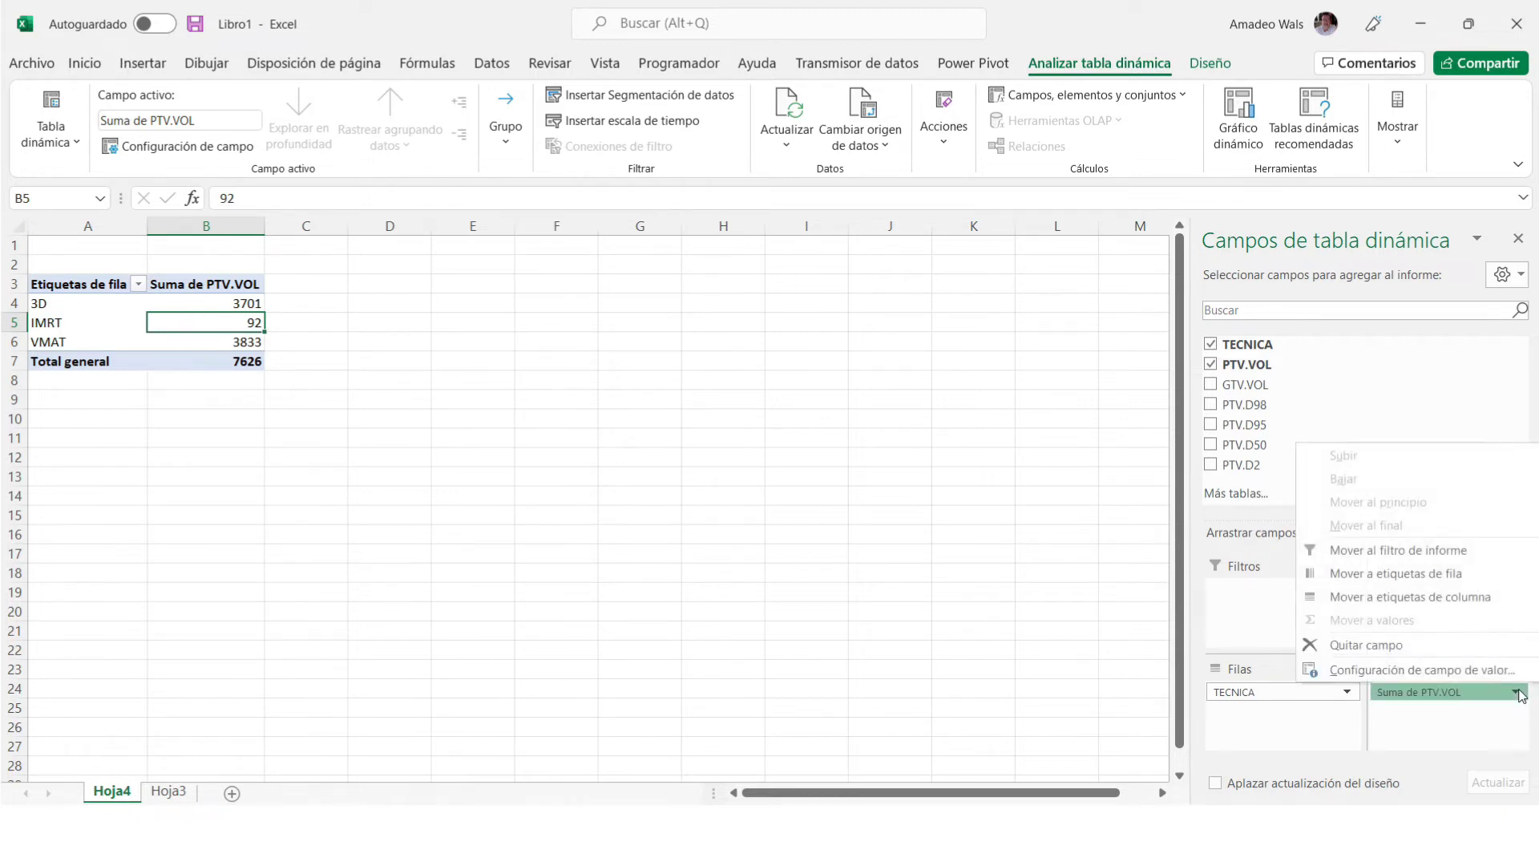
{"action": "left_click", "coordinate": [1465, 672]}
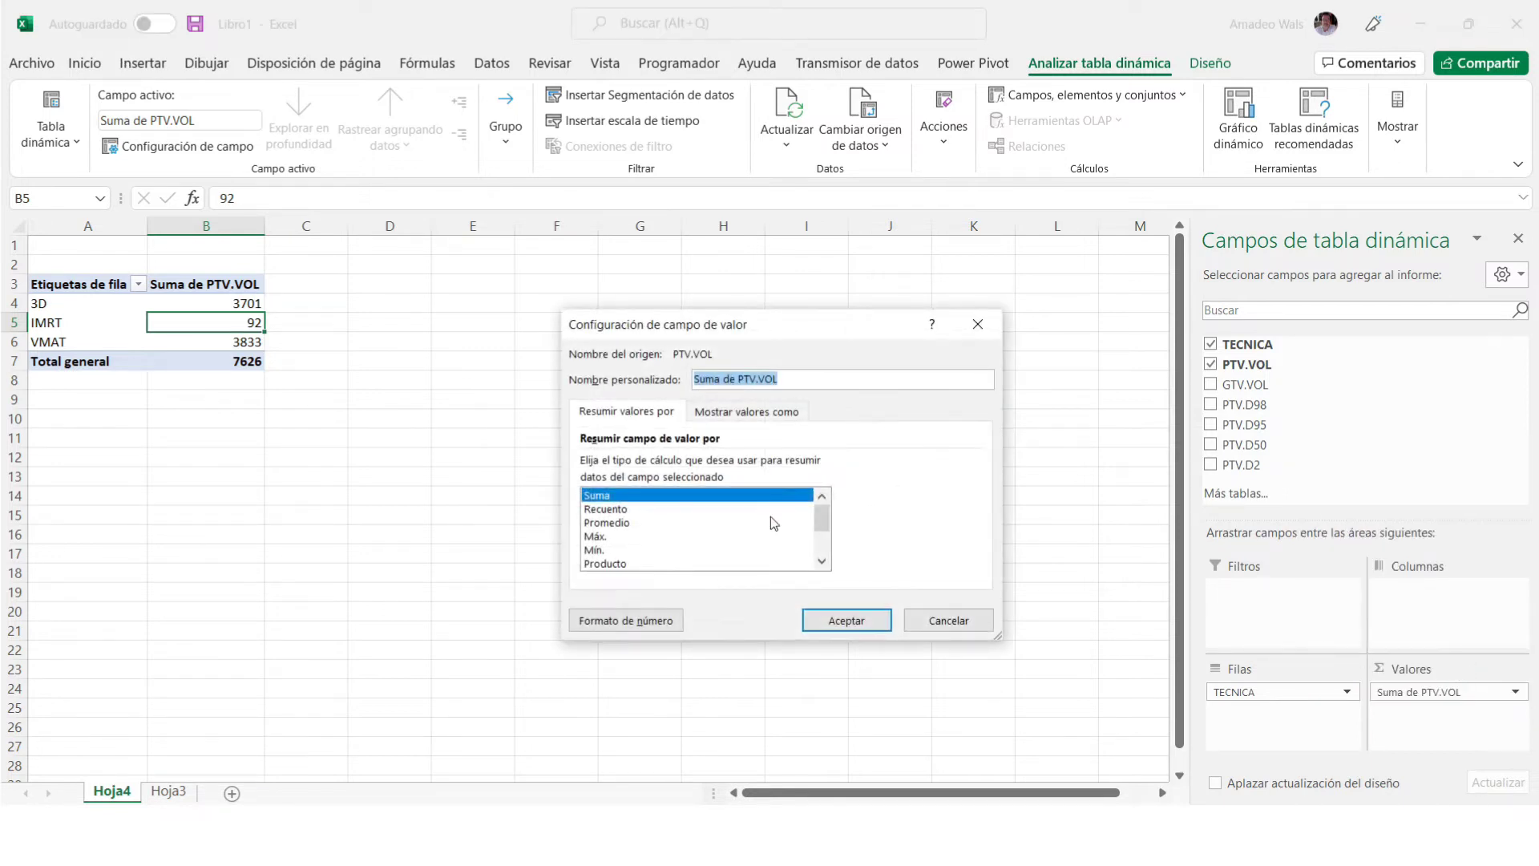
{"action": "left_click", "coordinate": [616, 510]}
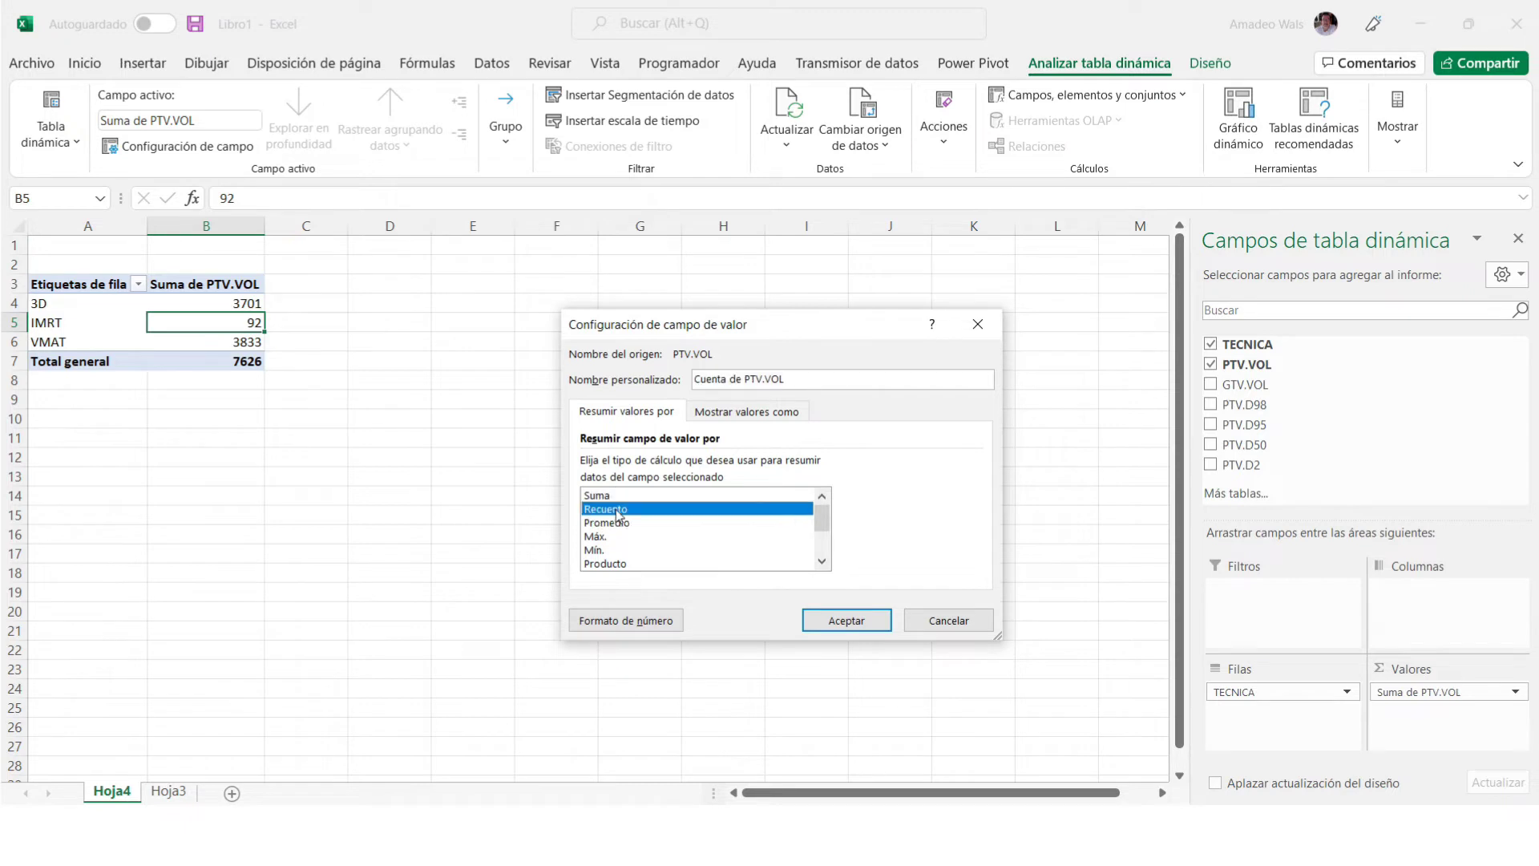
{"action": "left_click", "coordinate": [834, 623]}
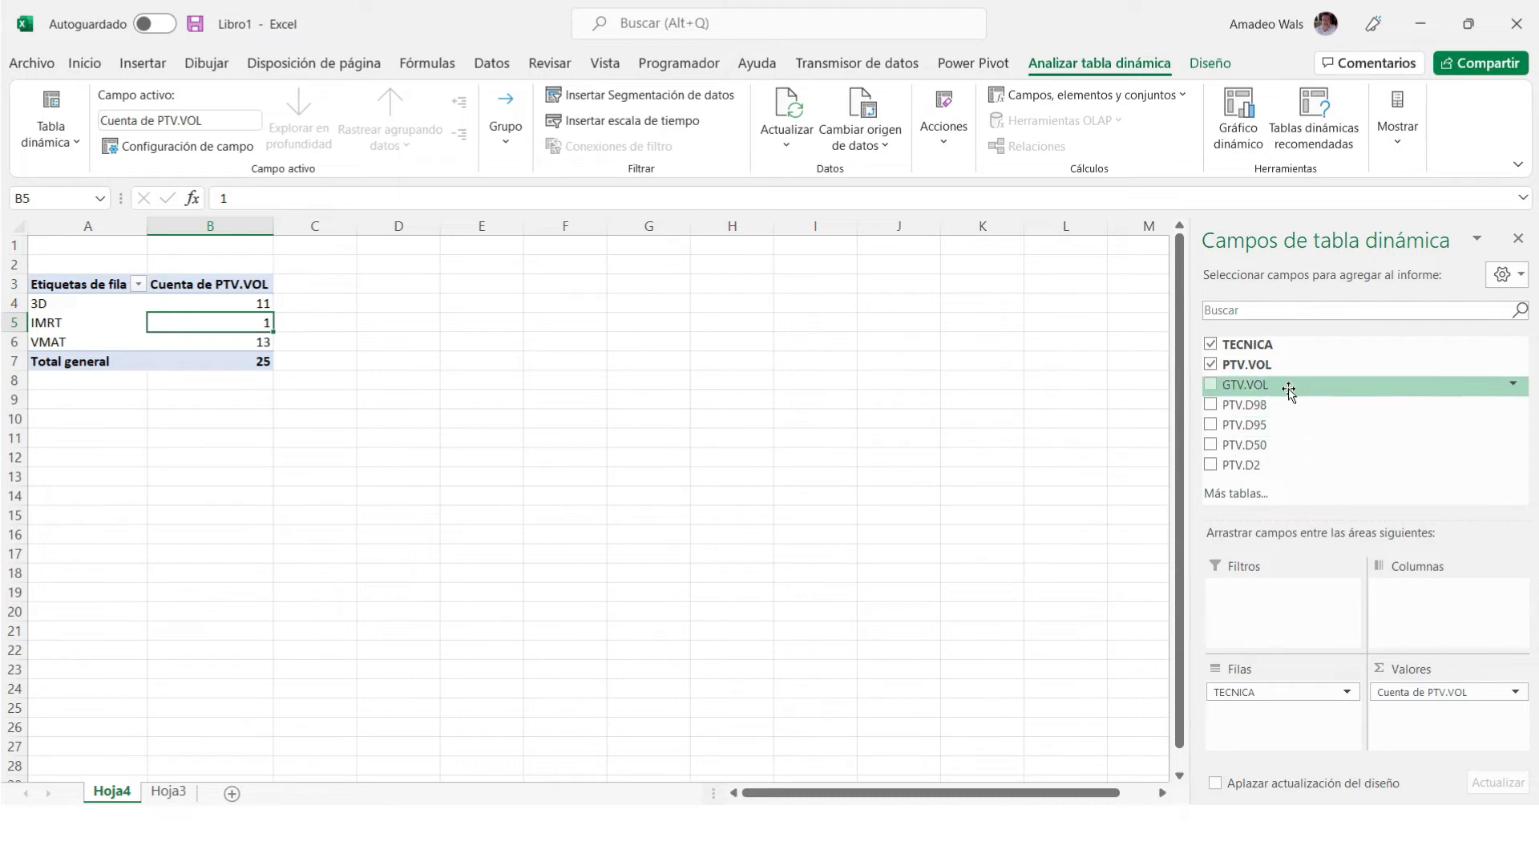
Move the TECNICA field to the pivot table's columns and filter the column labels to VMAT only.
{"action": "left_click_drag", "start_coordinate": [1254, 693], "coordinate": [1422, 611]}
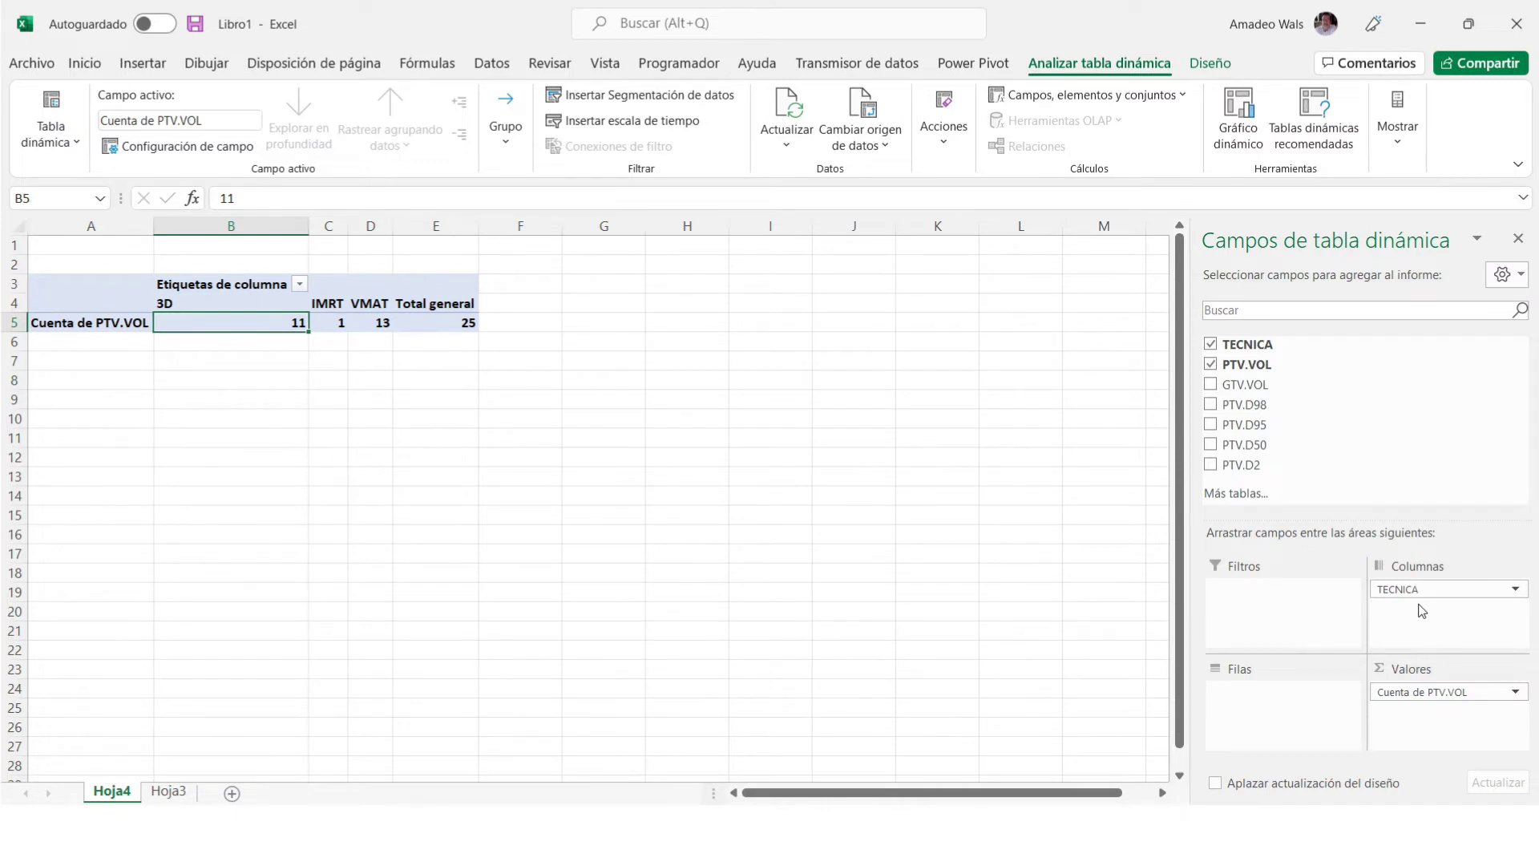
{"action": "left_click", "coordinate": [328, 360]}
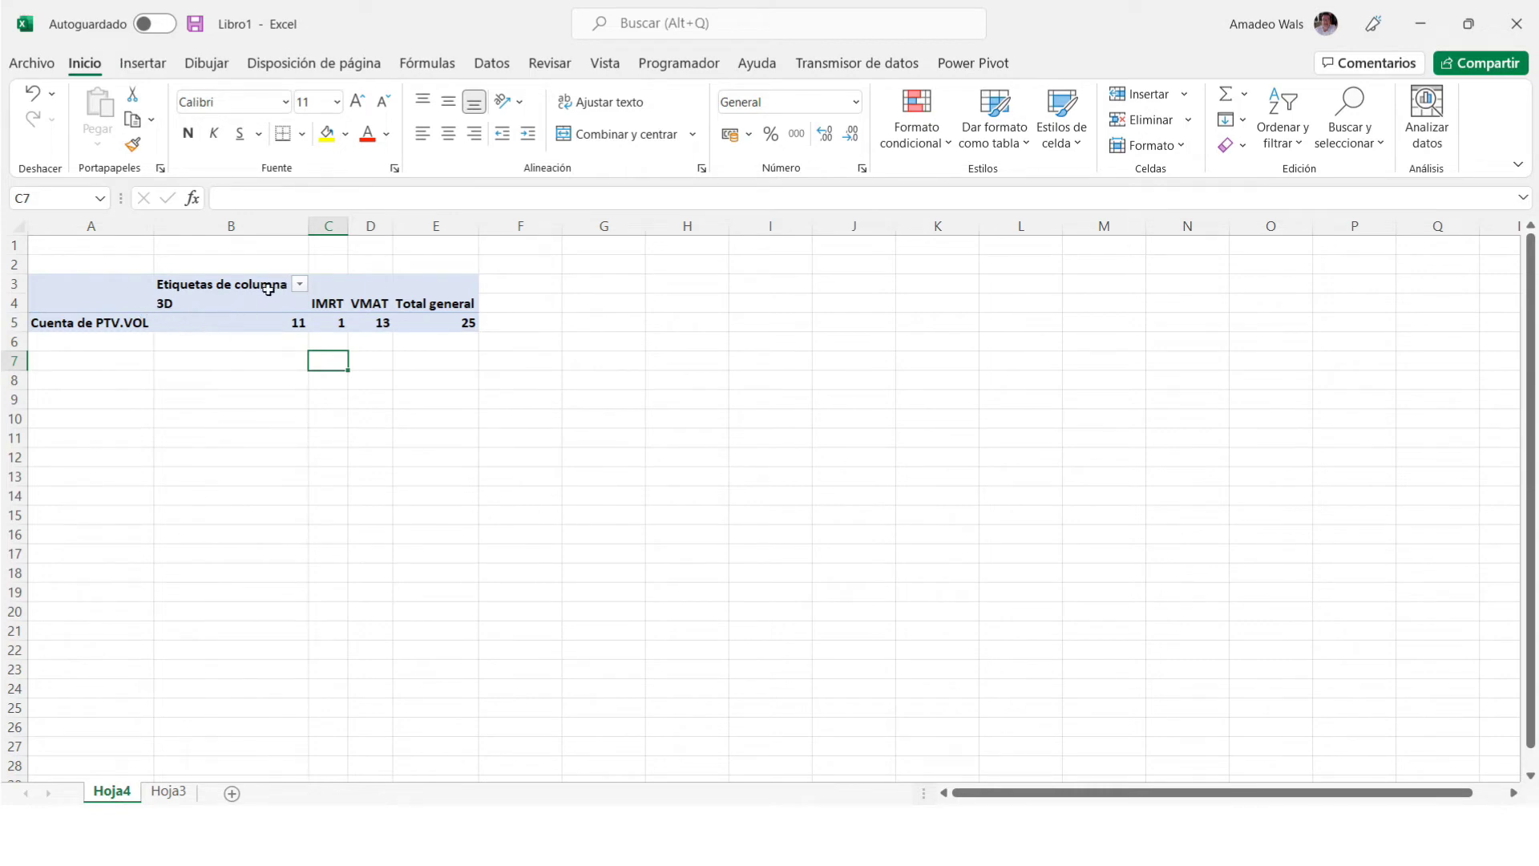
{"action": "left_click", "coordinate": [300, 285]}
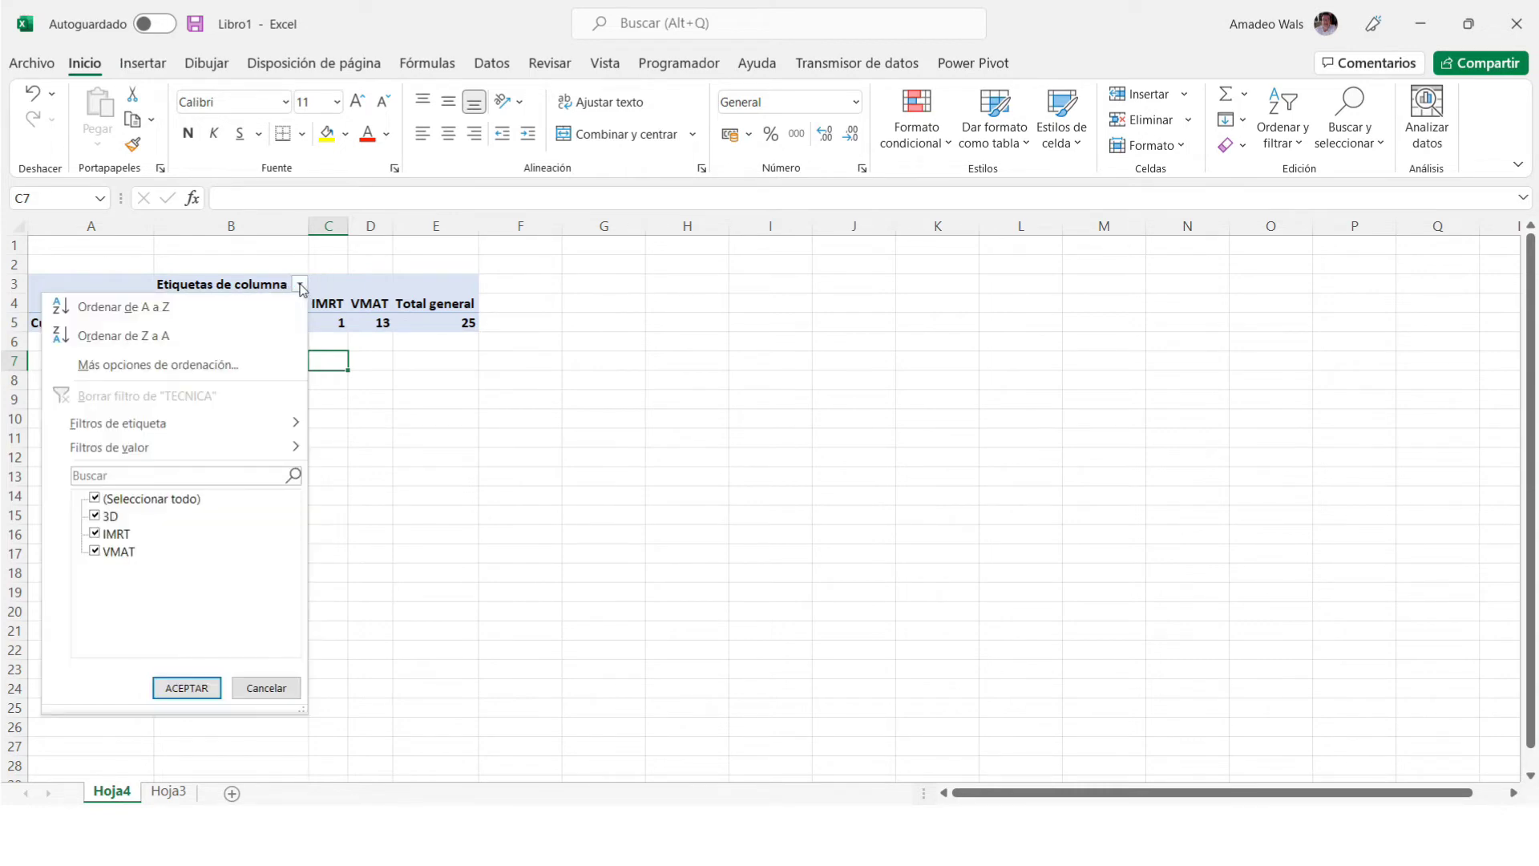
{"action": "left_click", "coordinate": [117, 501]}
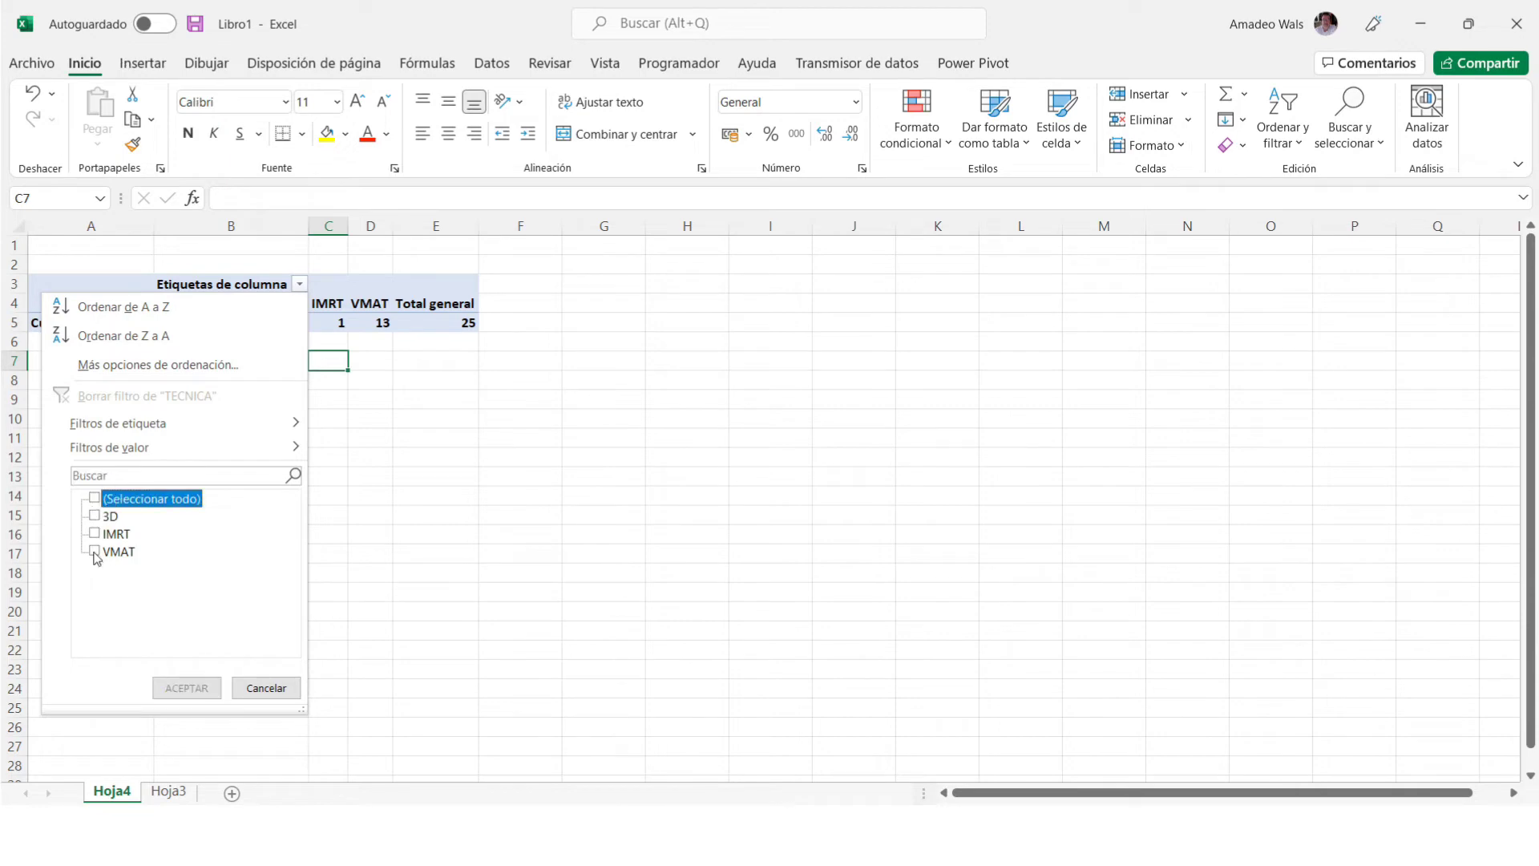
{"action": "left_click", "coordinate": [97, 555]}
{"action": "left_click", "coordinate": [183, 687]}
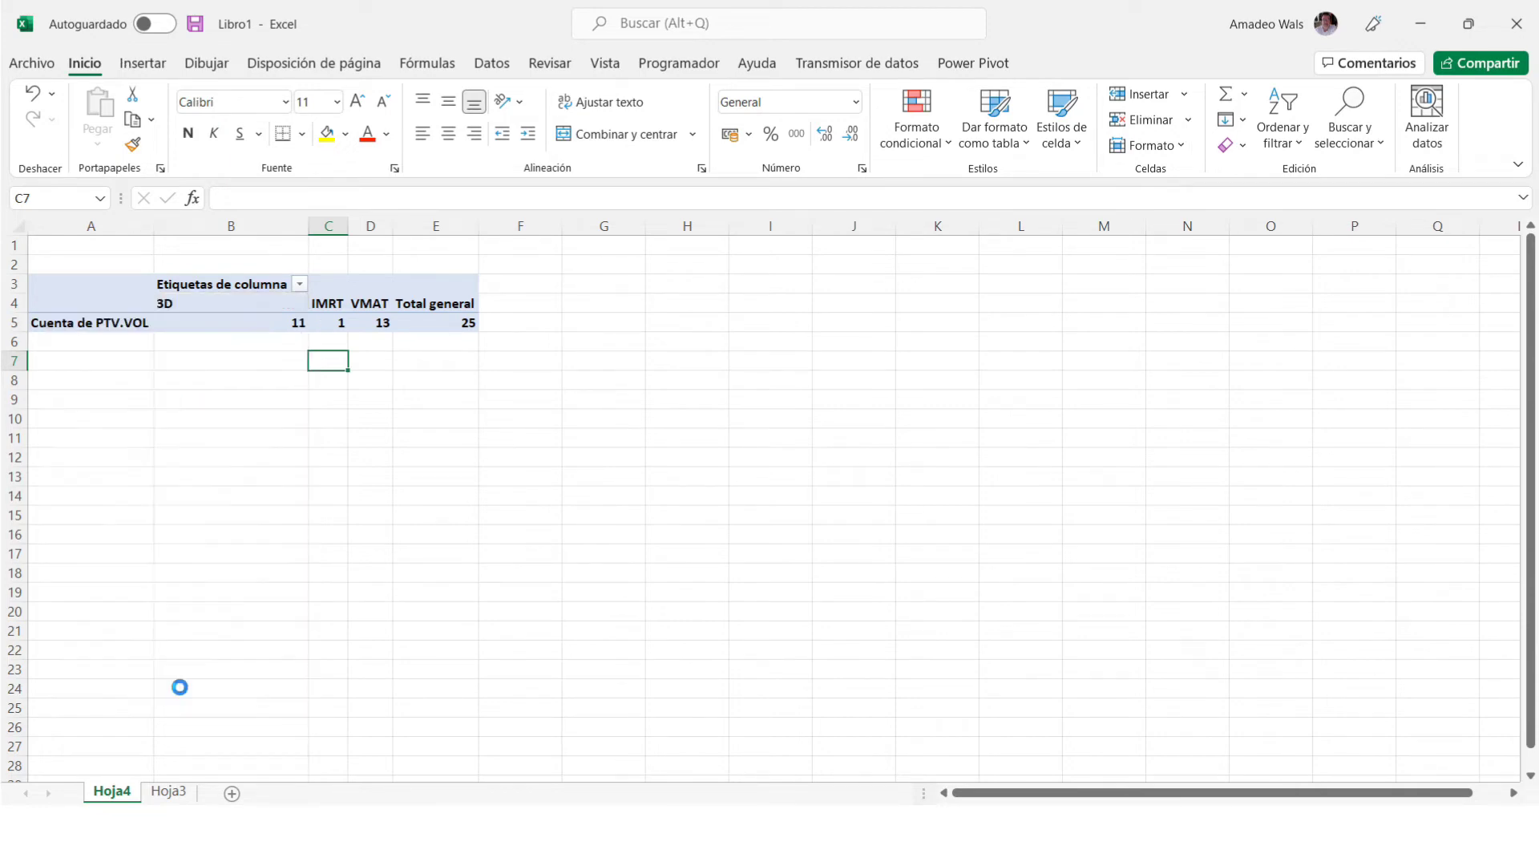
{"action": "left_click", "coordinate": [210, 329]}
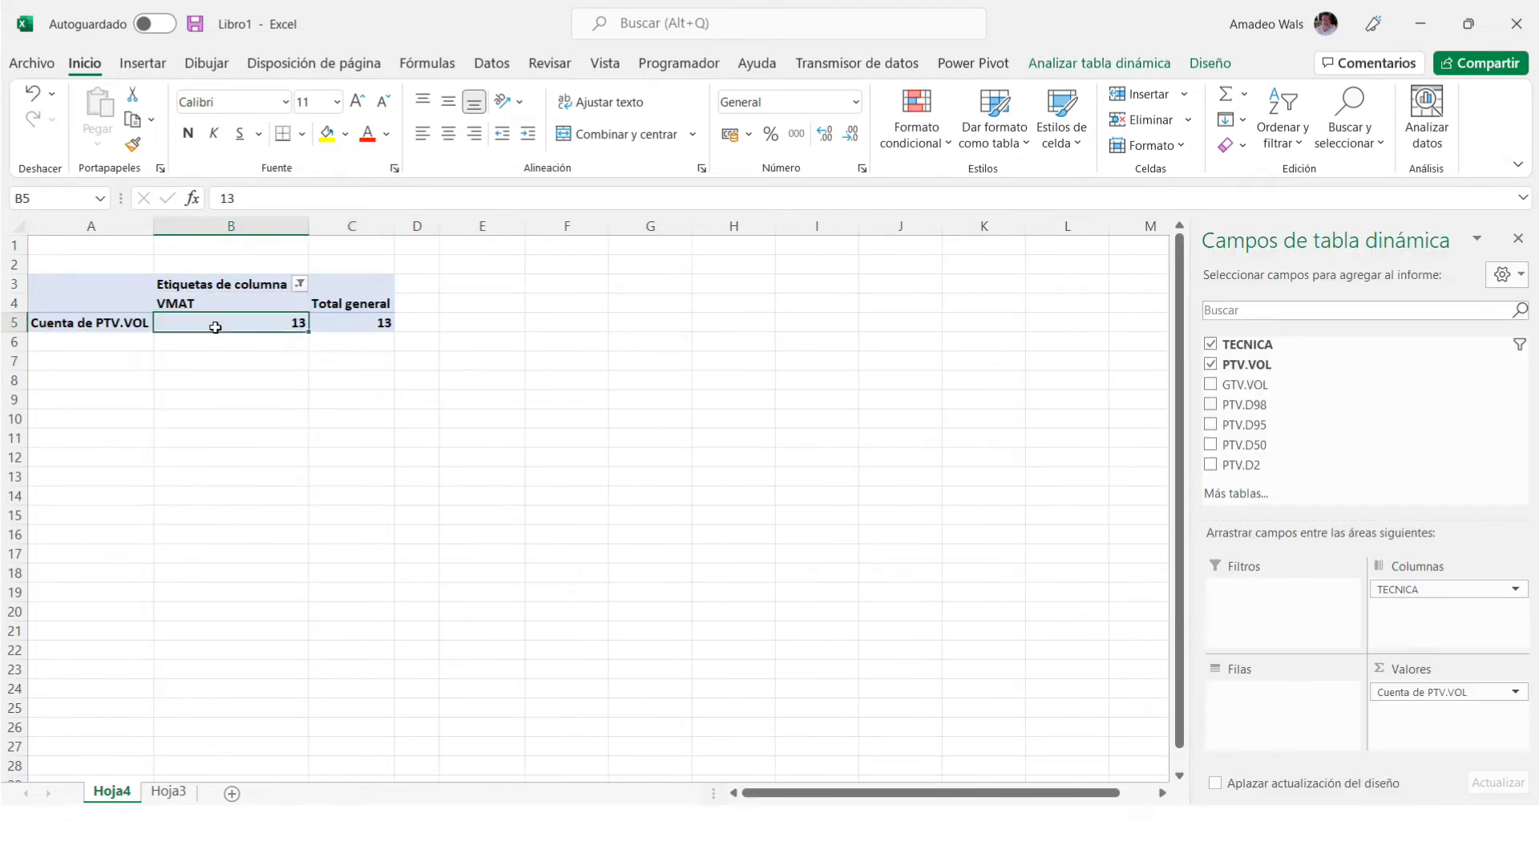
Switch to the workbook agenda maquinas enero febrero 2022.xlsx and examine the repeated treatment session records on the AGENDA MAQUINAS sheet.
{"action": "mouse_move", "coordinate": [262, 317]}
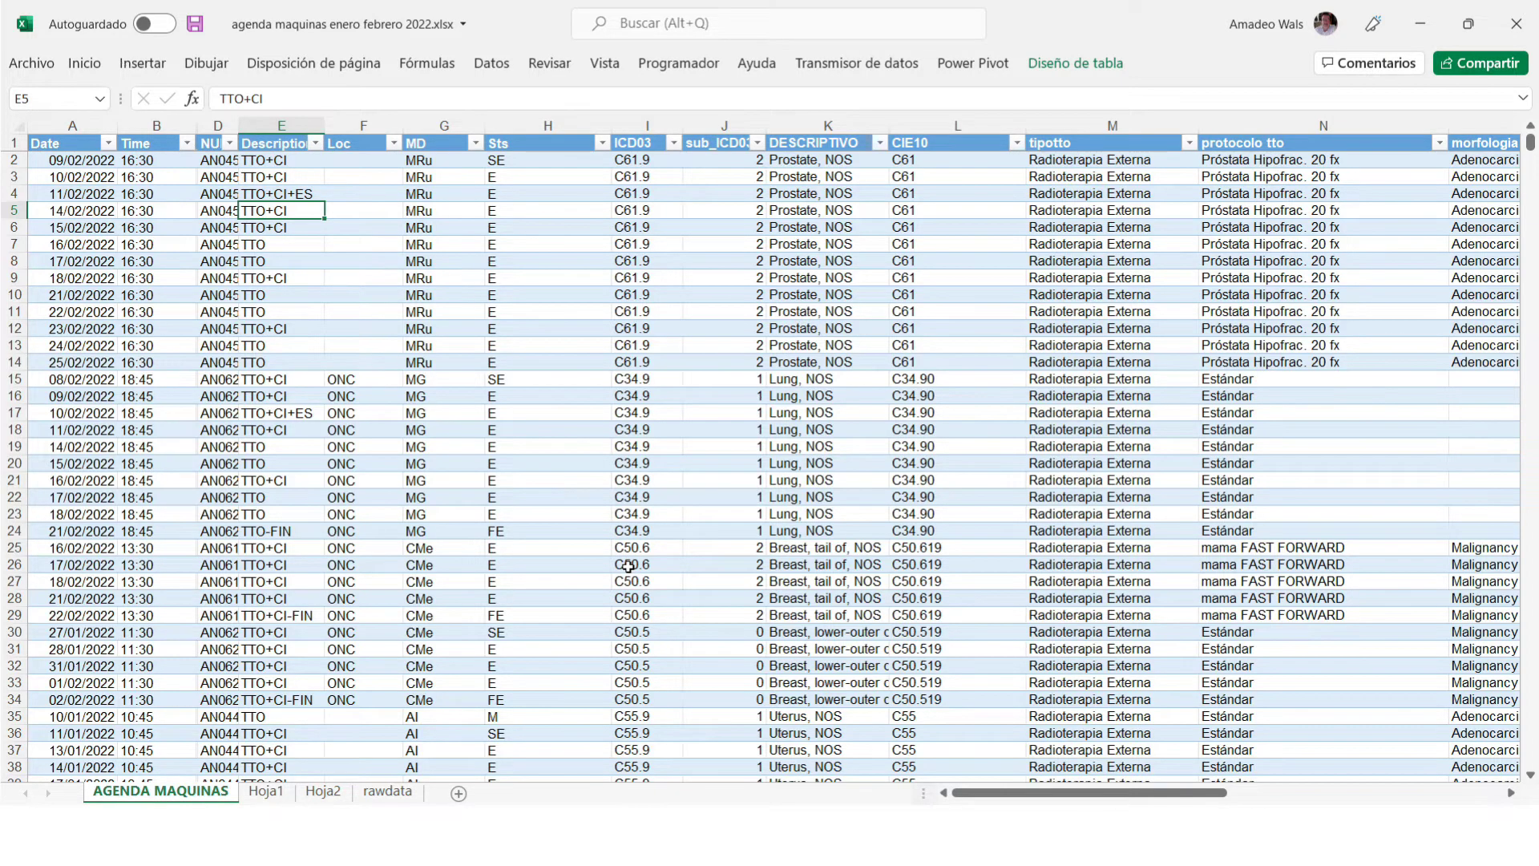
{"action": "scroll", "coordinate": [575, 448], "scroll_direction": "down", "scroll_amount": 2}
{"action": "scroll", "coordinate": [575, 448], "scroll_direction": "down", "scroll_amount": 11}
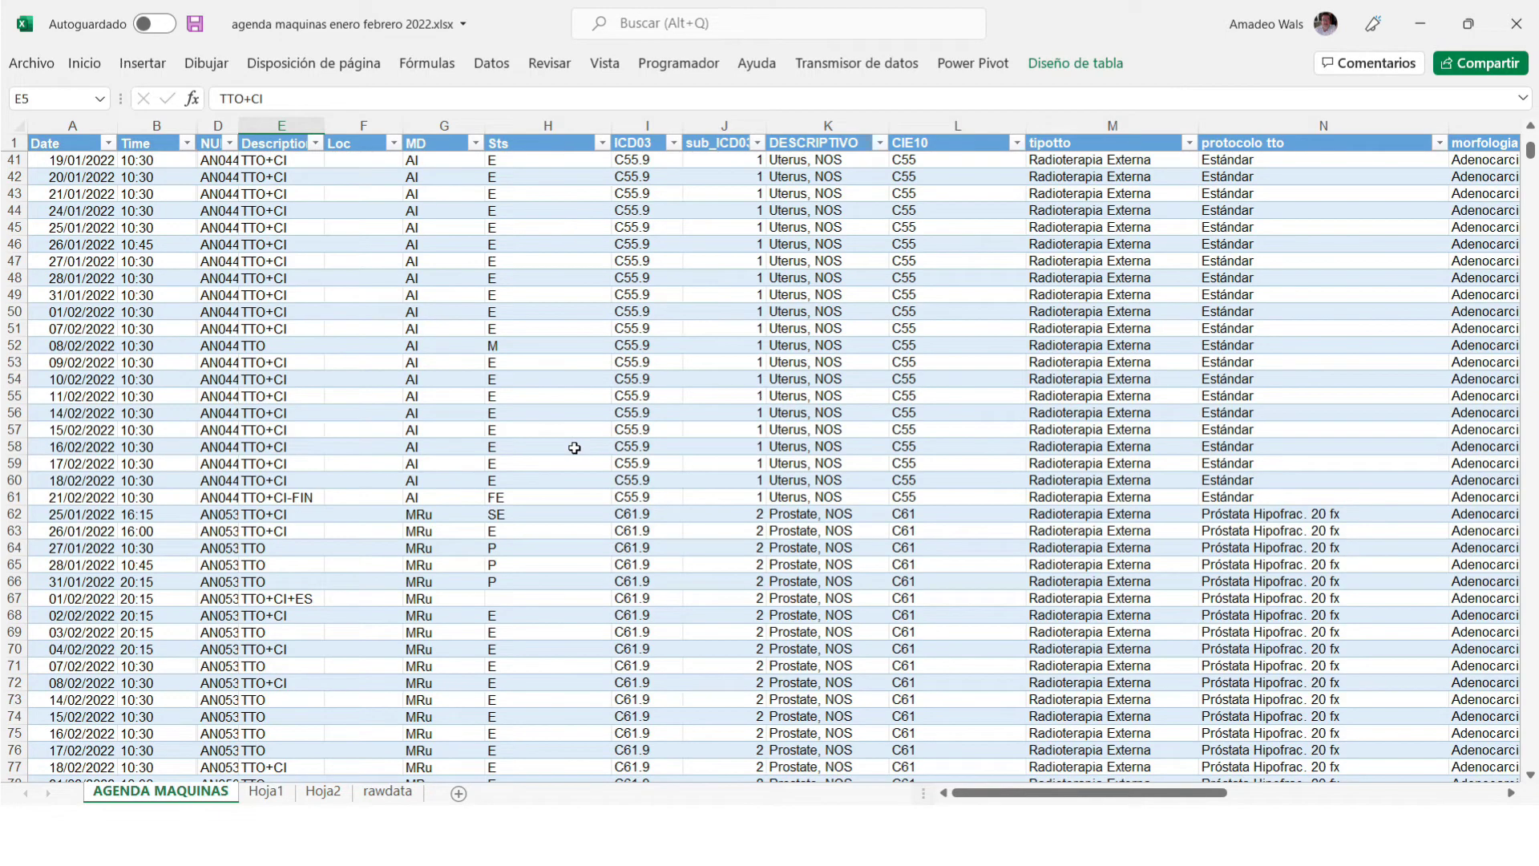
{"action": "scroll", "coordinate": [852, 487], "scroll_direction": "down", "scroll_amount": 5}
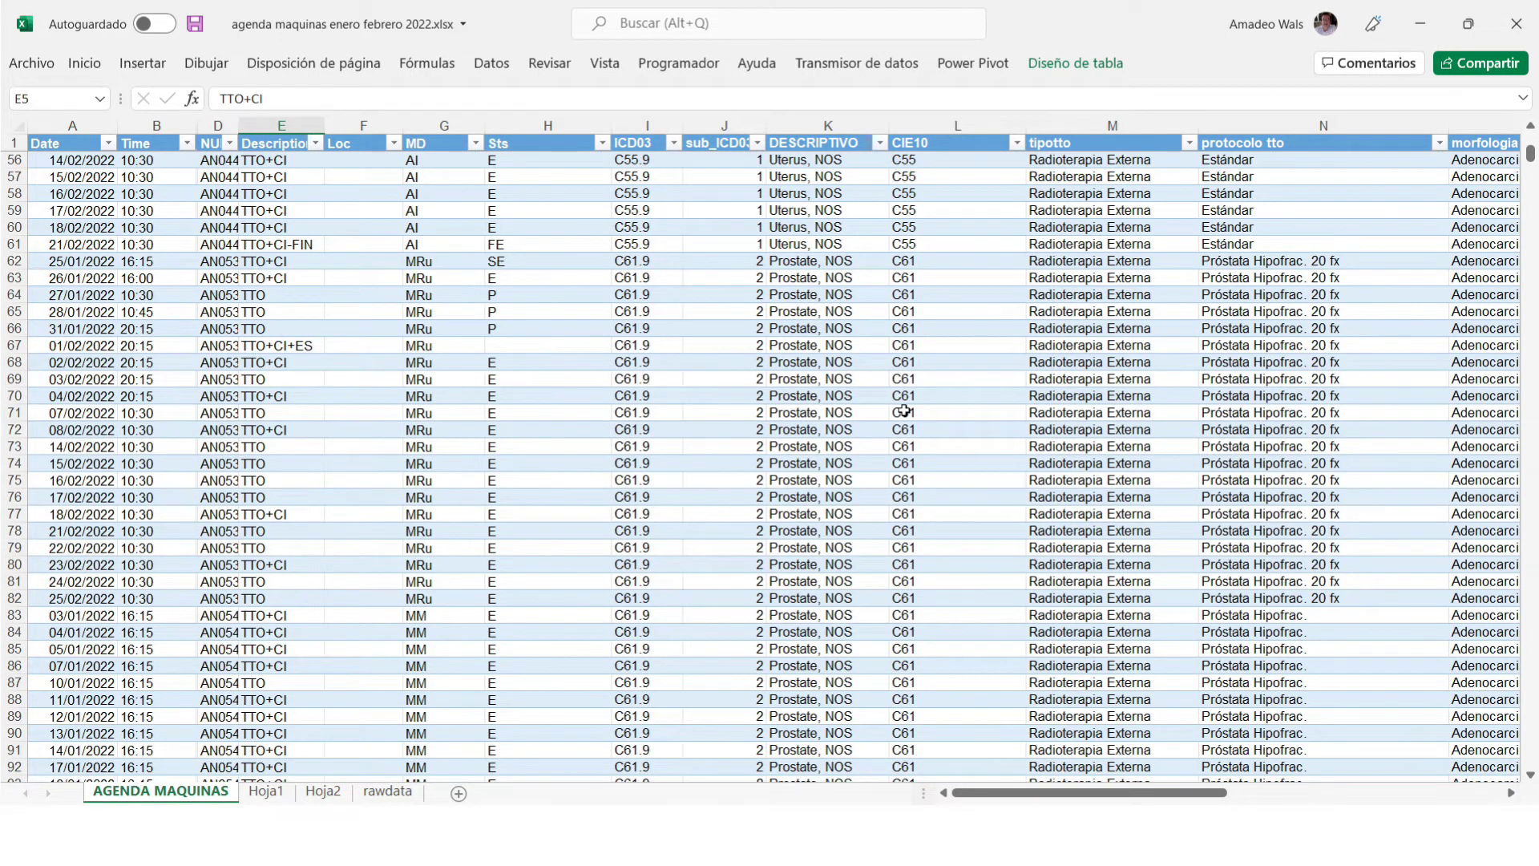
{"action": "scroll", "coordinate": [1260, 376], "scroll_direction": "down", "scroll_amount": 4}
{"action": "scroll", "coordinate": [1260, 376], "scroll_direction": "down", "scroll_amount": 3}
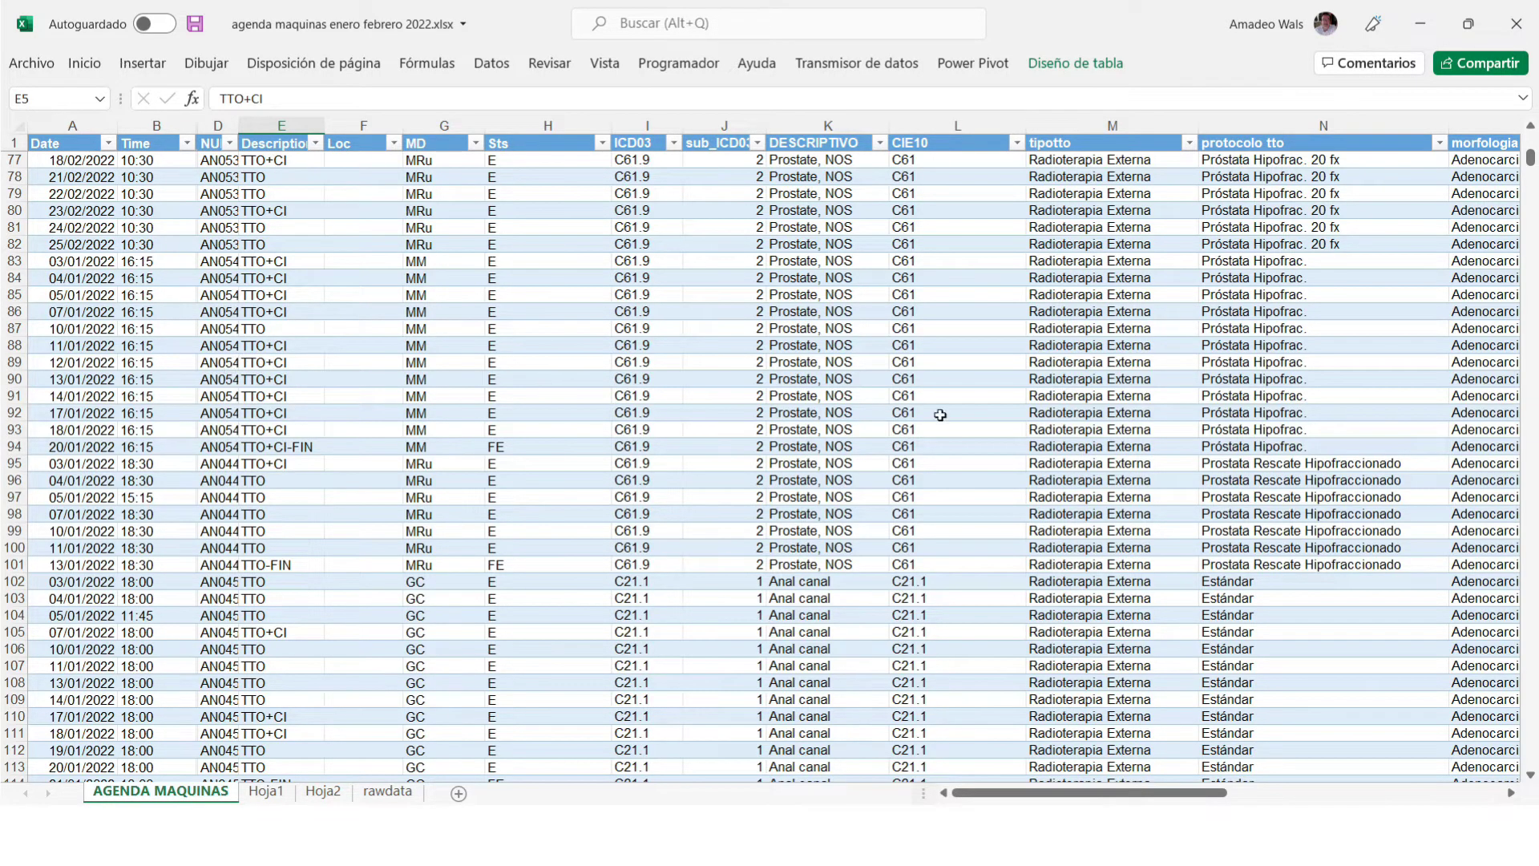
{"action": "scroll", "coordinate": [1102, 444], "scroll_direction": "down", "scroll_amount": 1}
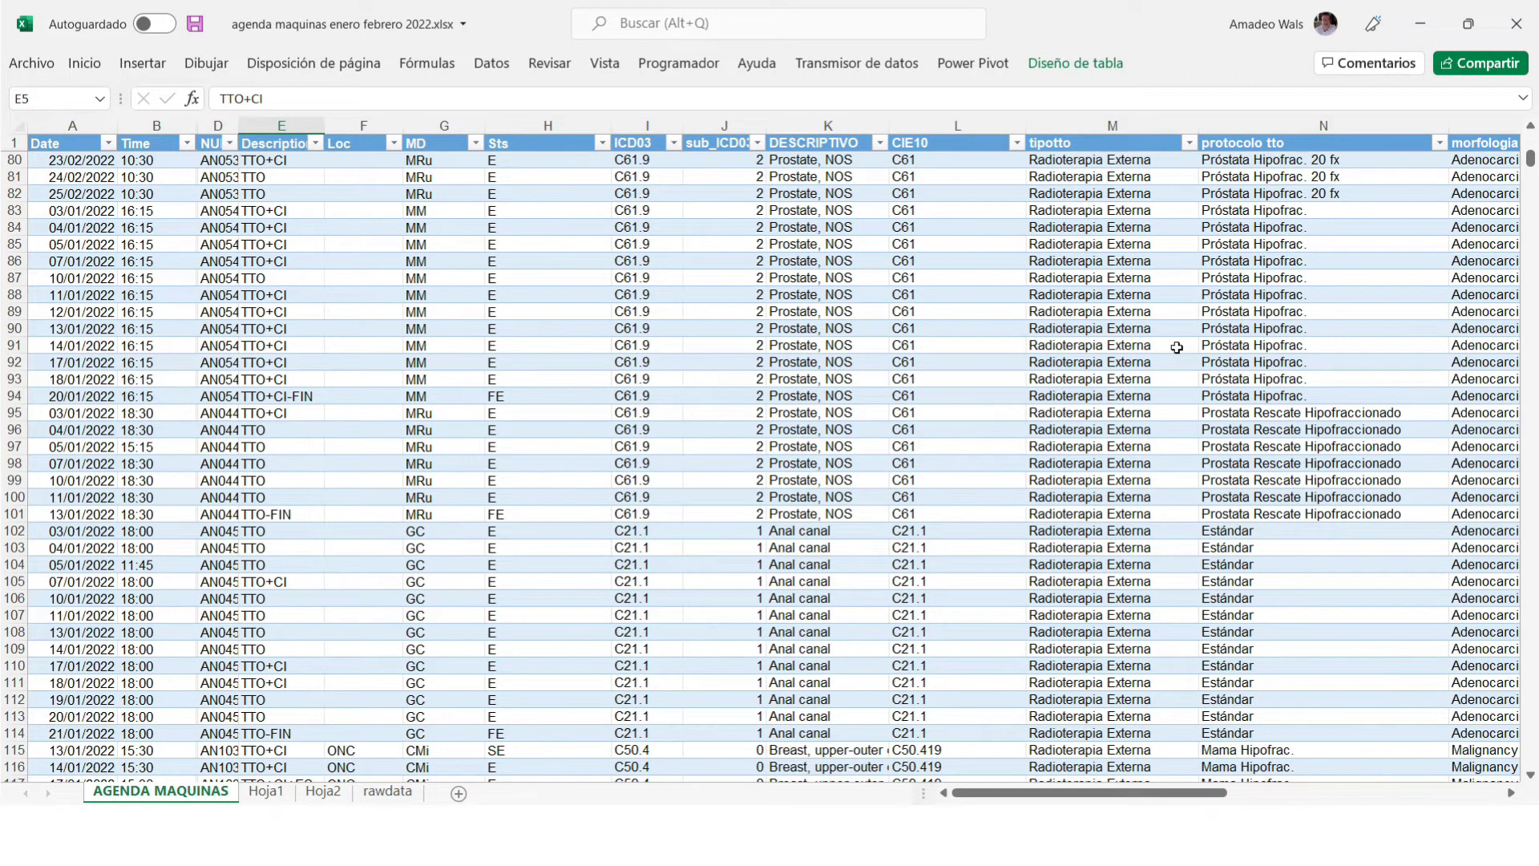
{"action": "scroll", "coordinate": [1178, 347], "scroll_direction": "up", "scroll_amount": 2}
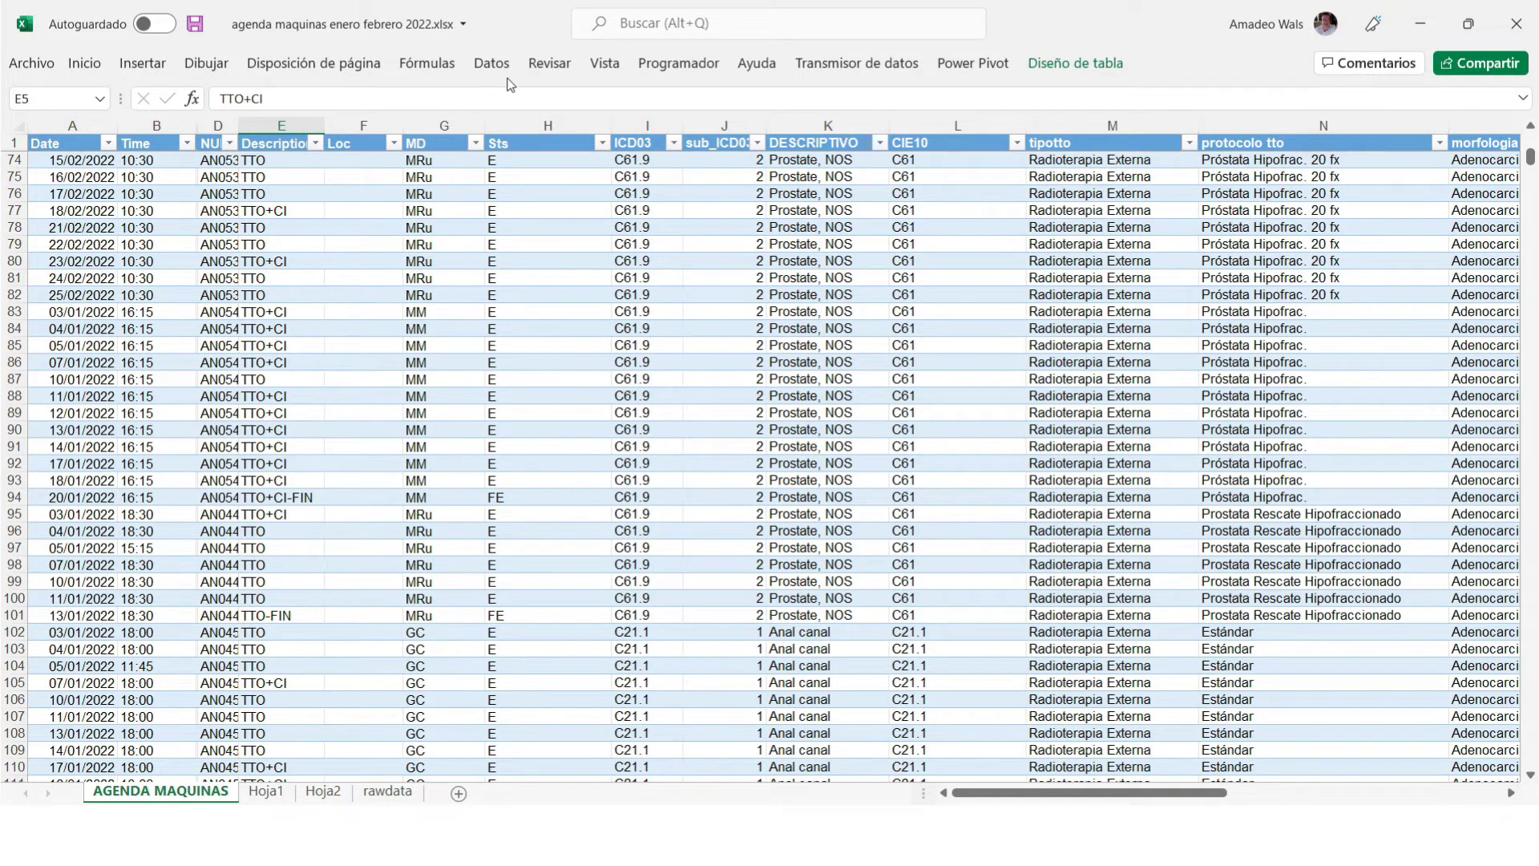
Remove duplicate rows from the AGENDA MAQUINAS table using only the NUHSA column, and review the remaining rows.
{"action": "left_click", "coordinate": [499, 68]}
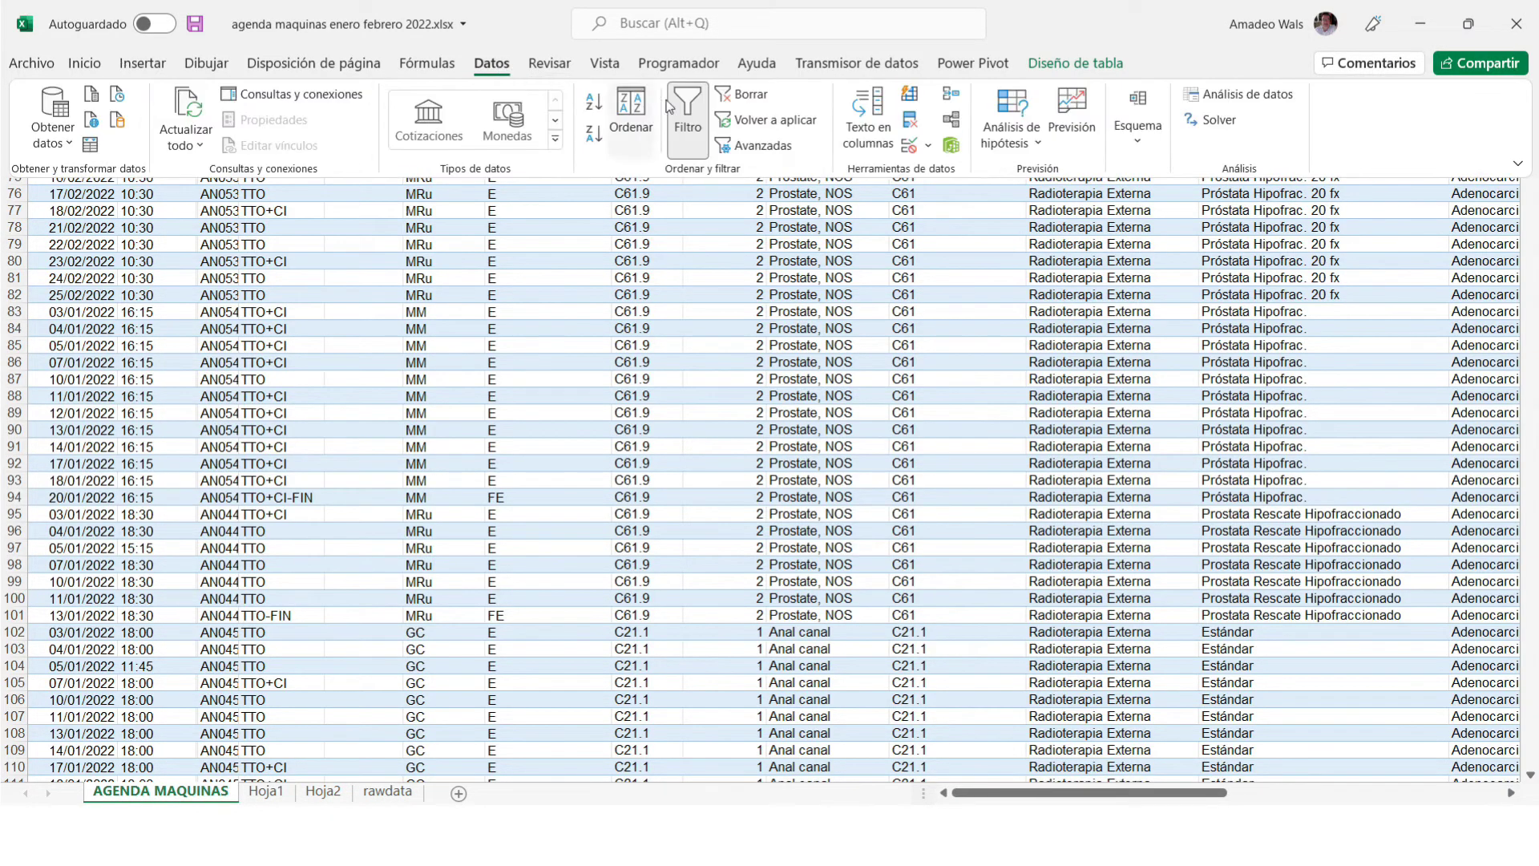
{"action": "left_click", "coordinate": [911, 123]}
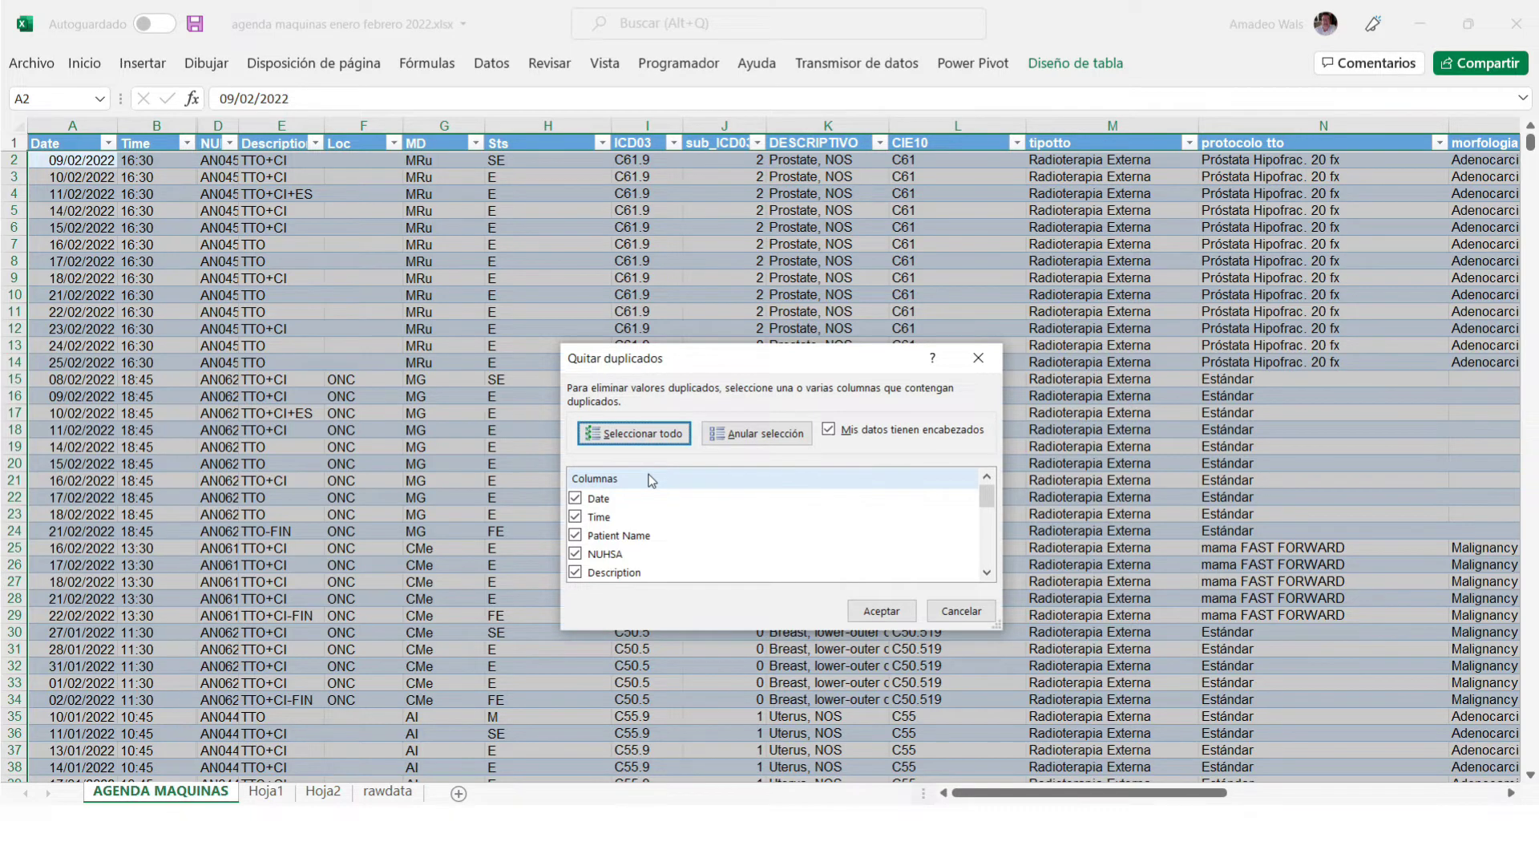
{"action": "left_click", "coordinate": [728, 437]}
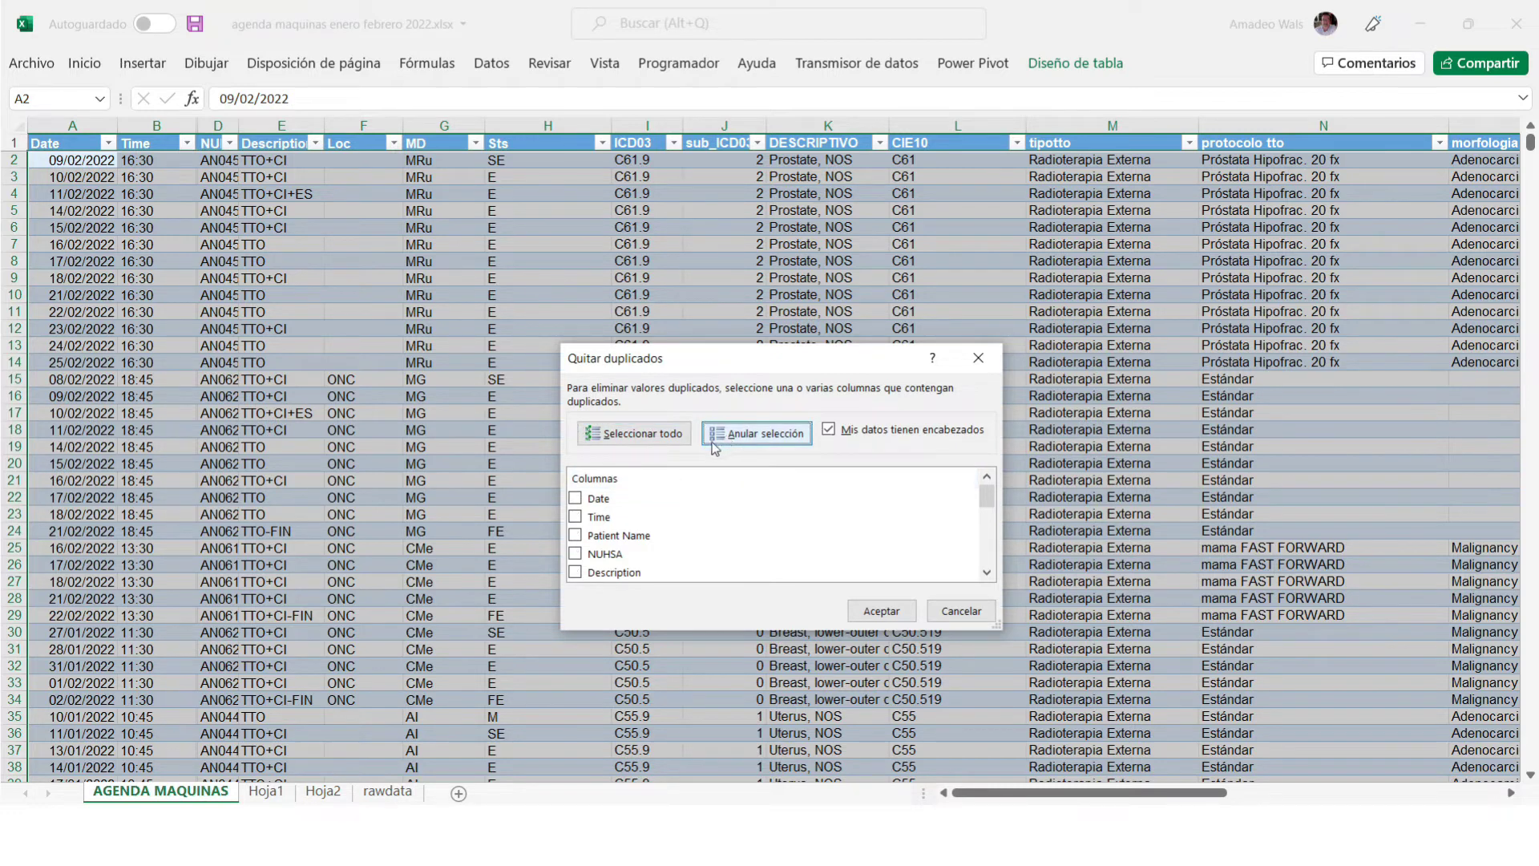
{"action": "left_click", "coordinate": [576, 554]}
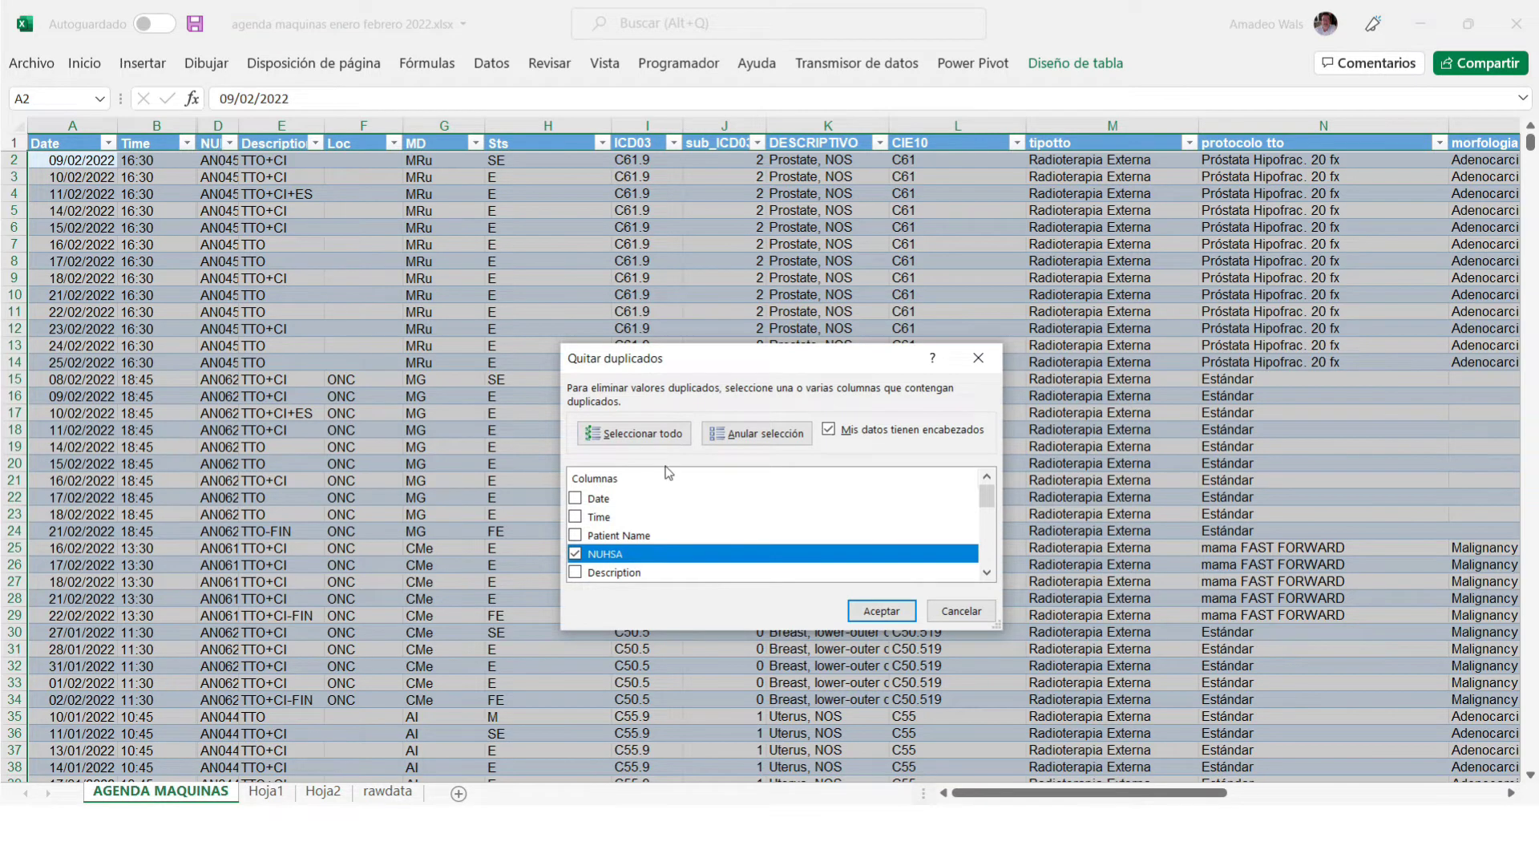
{"action": "left_click", "coordinate": [883, 611]}
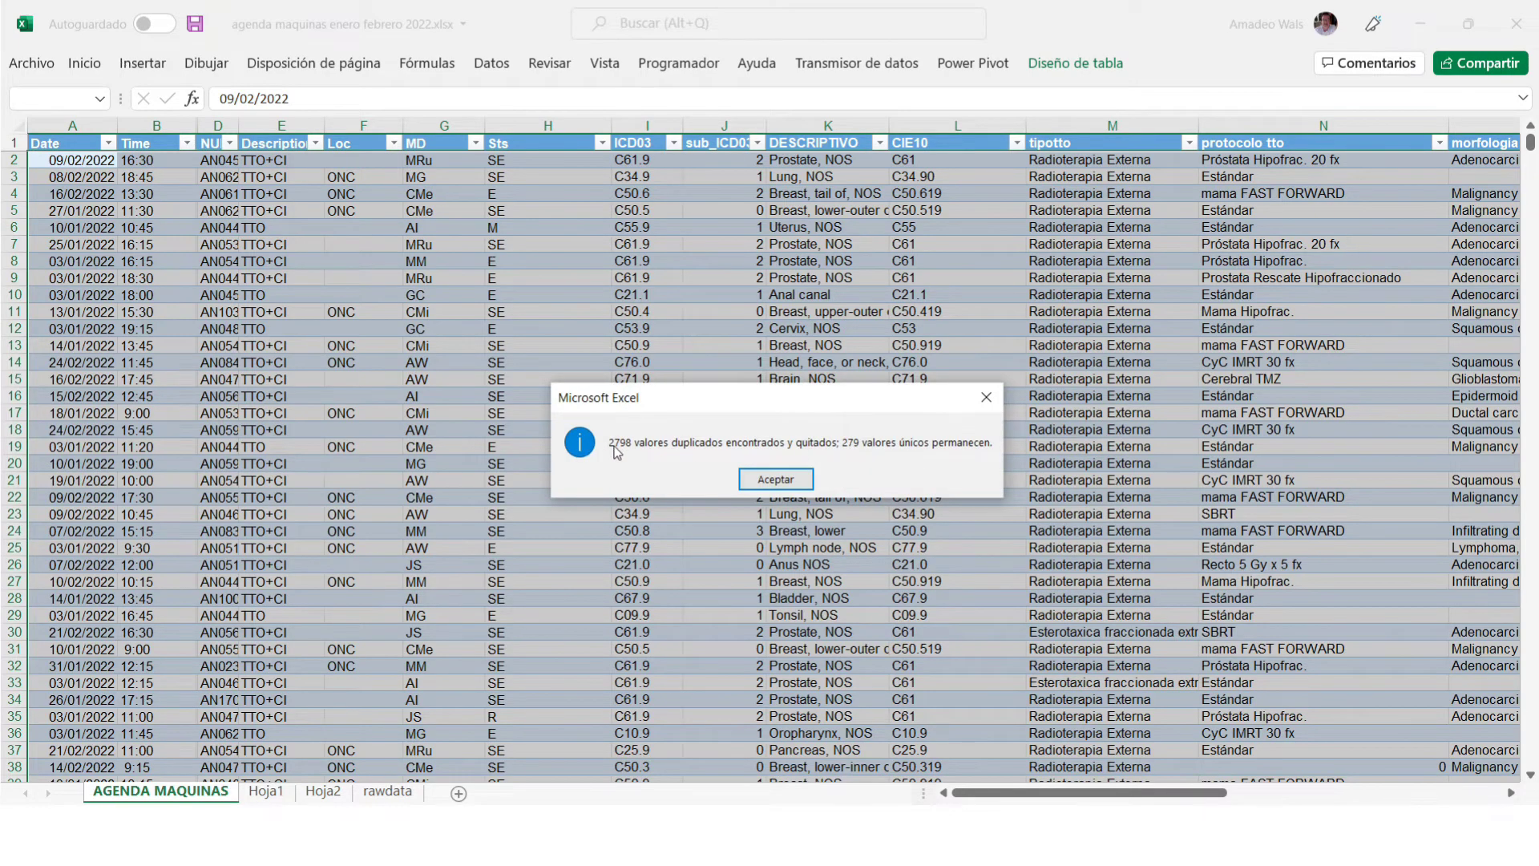
{"action": "left_click", "coordinate": [792, 483]}
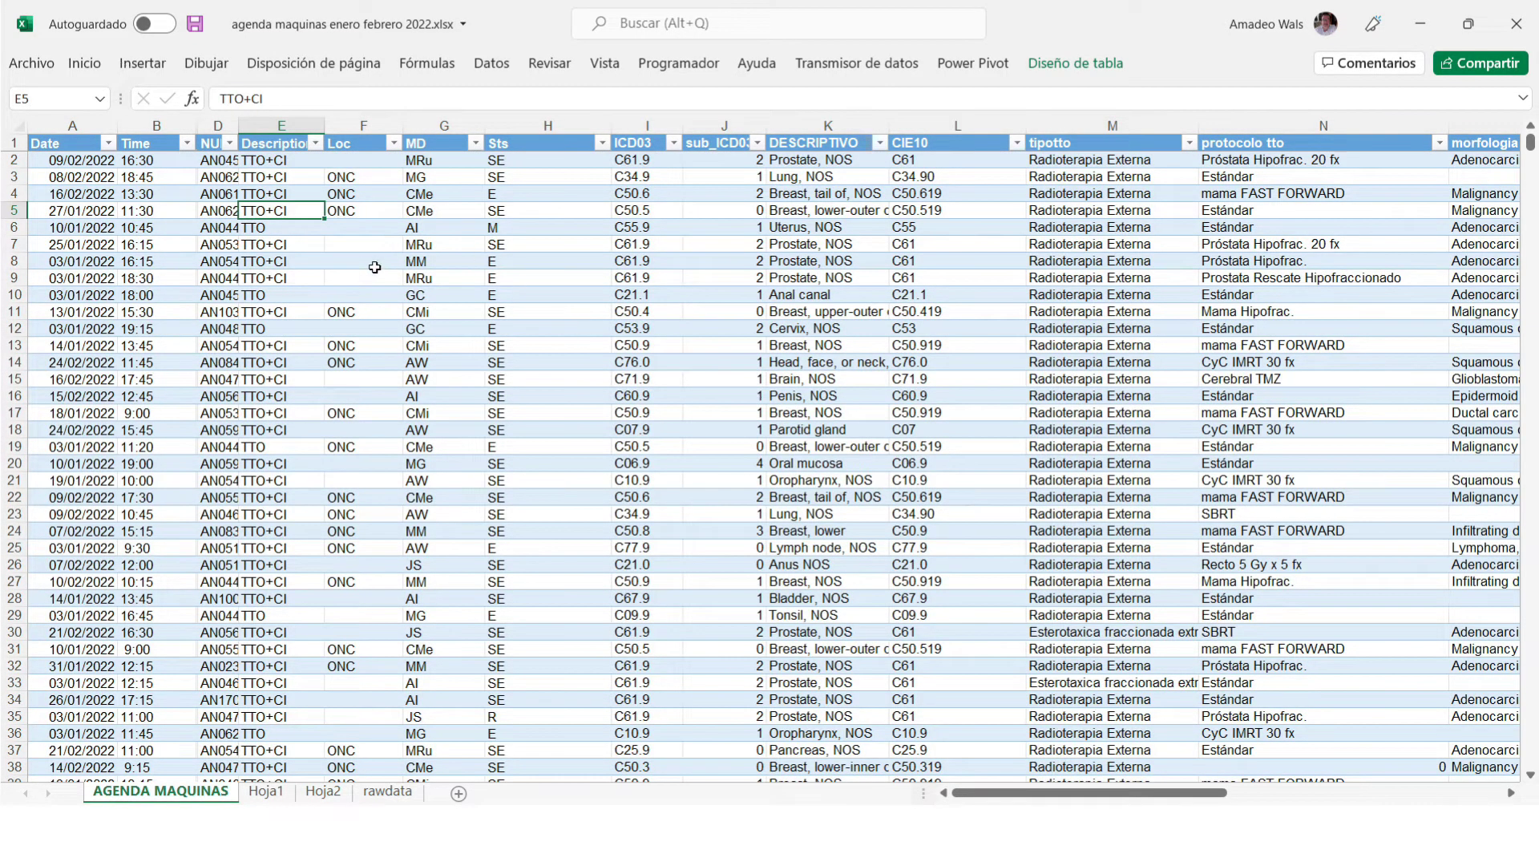
{"action": "scroll", "coordinate": [578, 360], "scroll_direction": "down", "scroll_amount": 17}
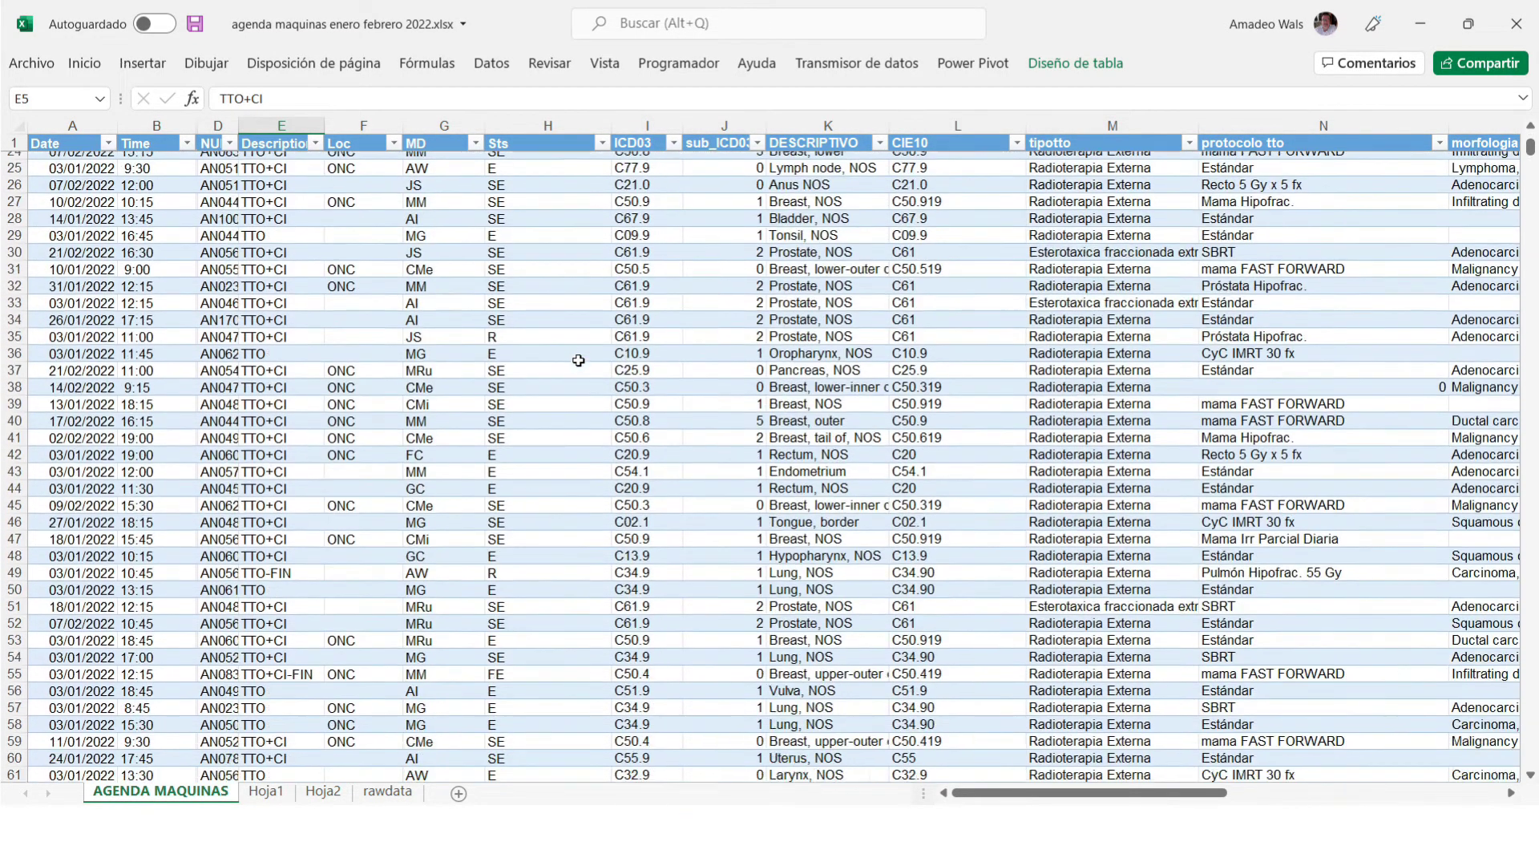
{"action": "scroll", "coordinate": [578, 360], "scroll_direction": "up", "scroll_amount": 17}
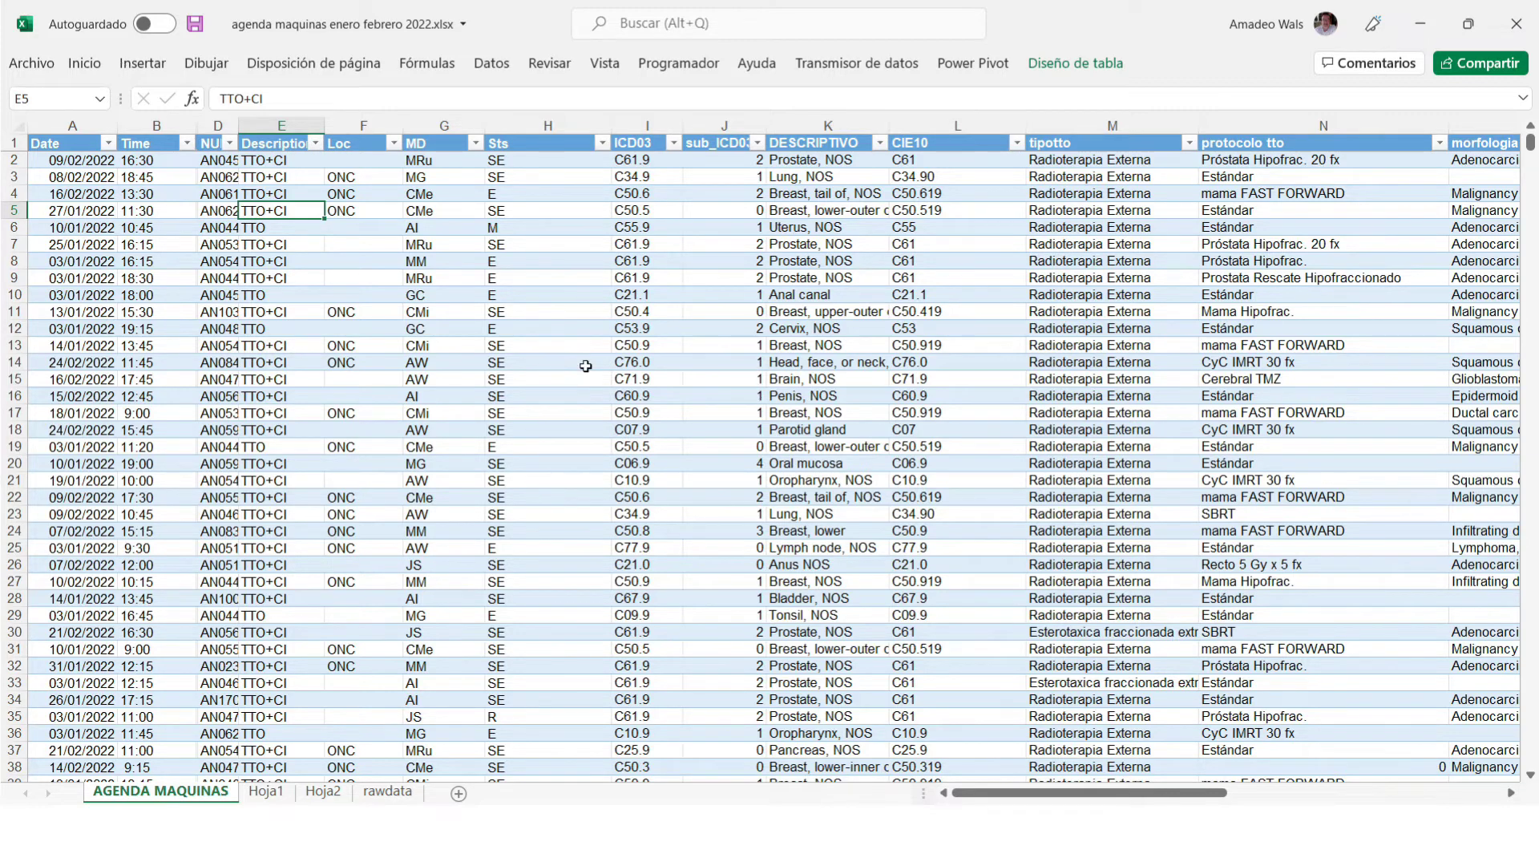
Insert a pivot table from the AGENDA MAQUINAS table on a new sheet and count NUHSA as its values.
{"action": "left_click", "coordinate": [550, 313]}
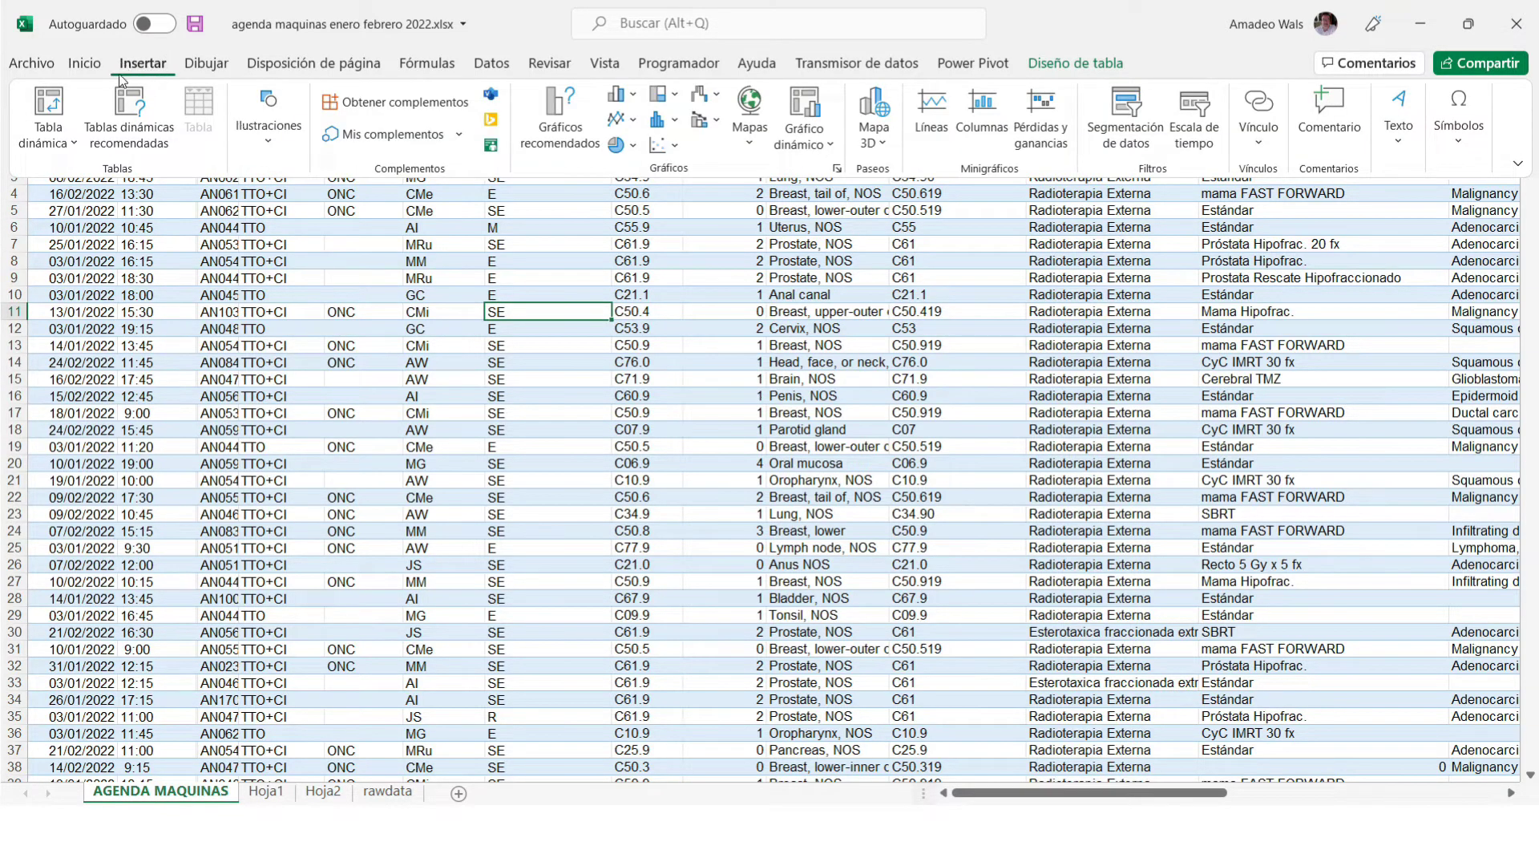
{"action": "left_click", "coordinate": [49, 102]}
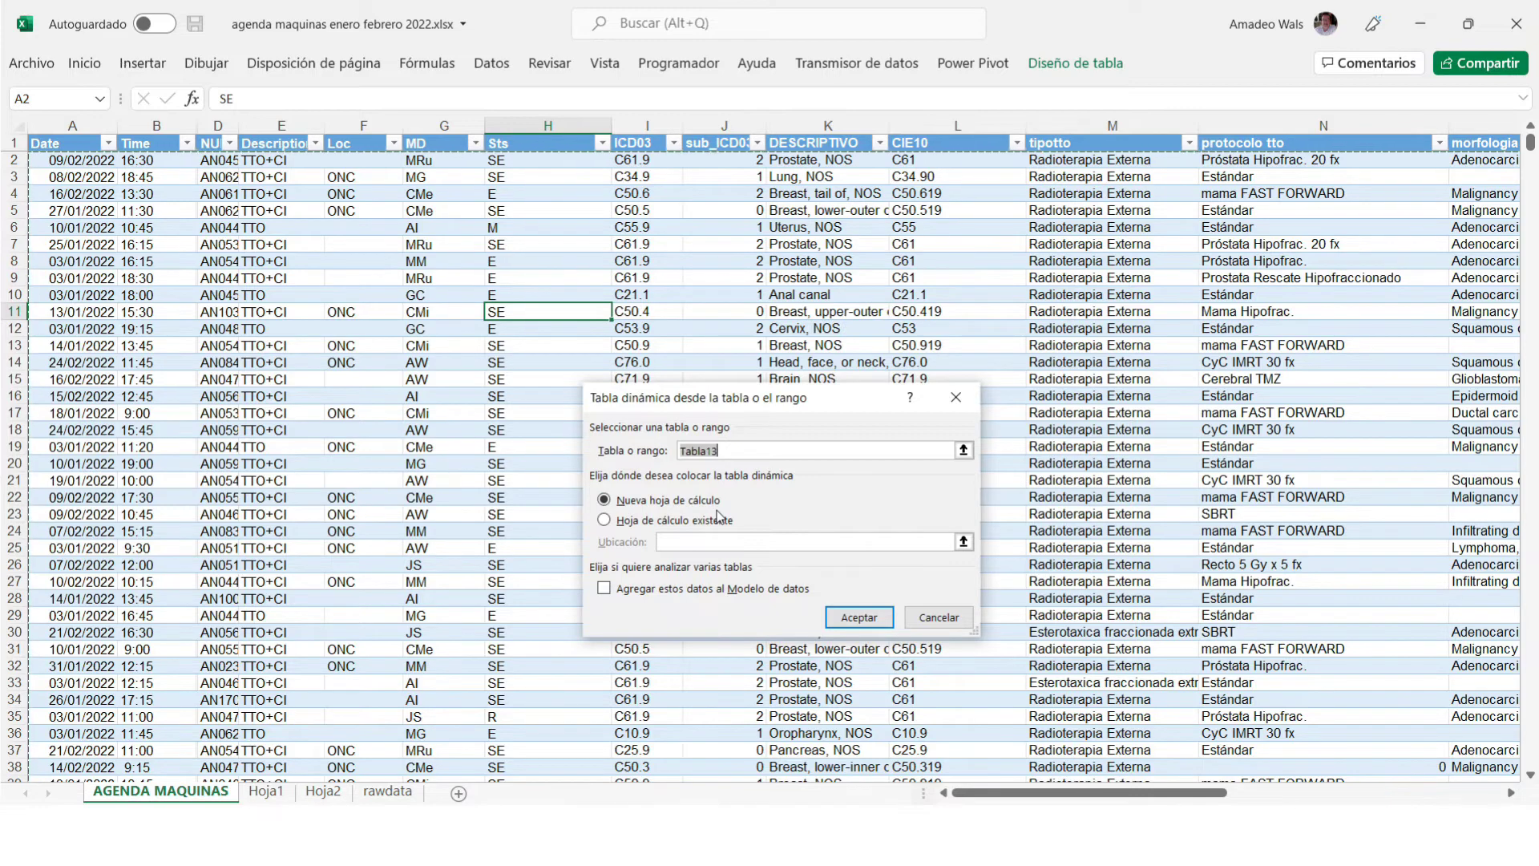
{"action": "left_click", "coordinate": [864, 619]}
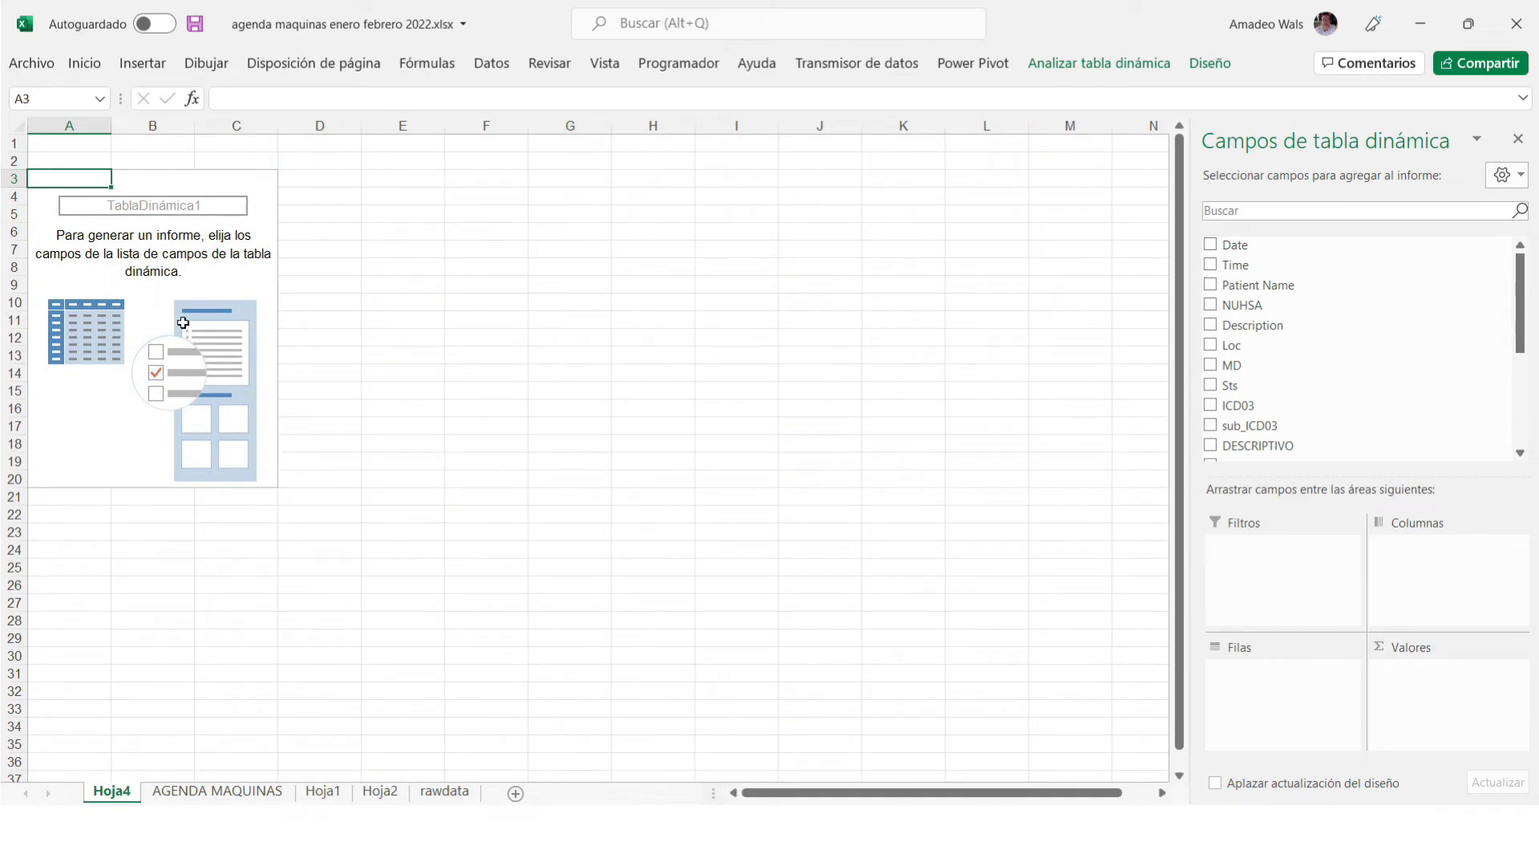
{"action": "mouse_move", "coordinate": [1523, 275]}
{"action": "left_mouse_down"}
{"action": "mouse_move", "coordinate": [1523, 405]}
{"action": "mouse_move", "coordinate": [1515, 275]}
{"action": "left_mouse_up"}
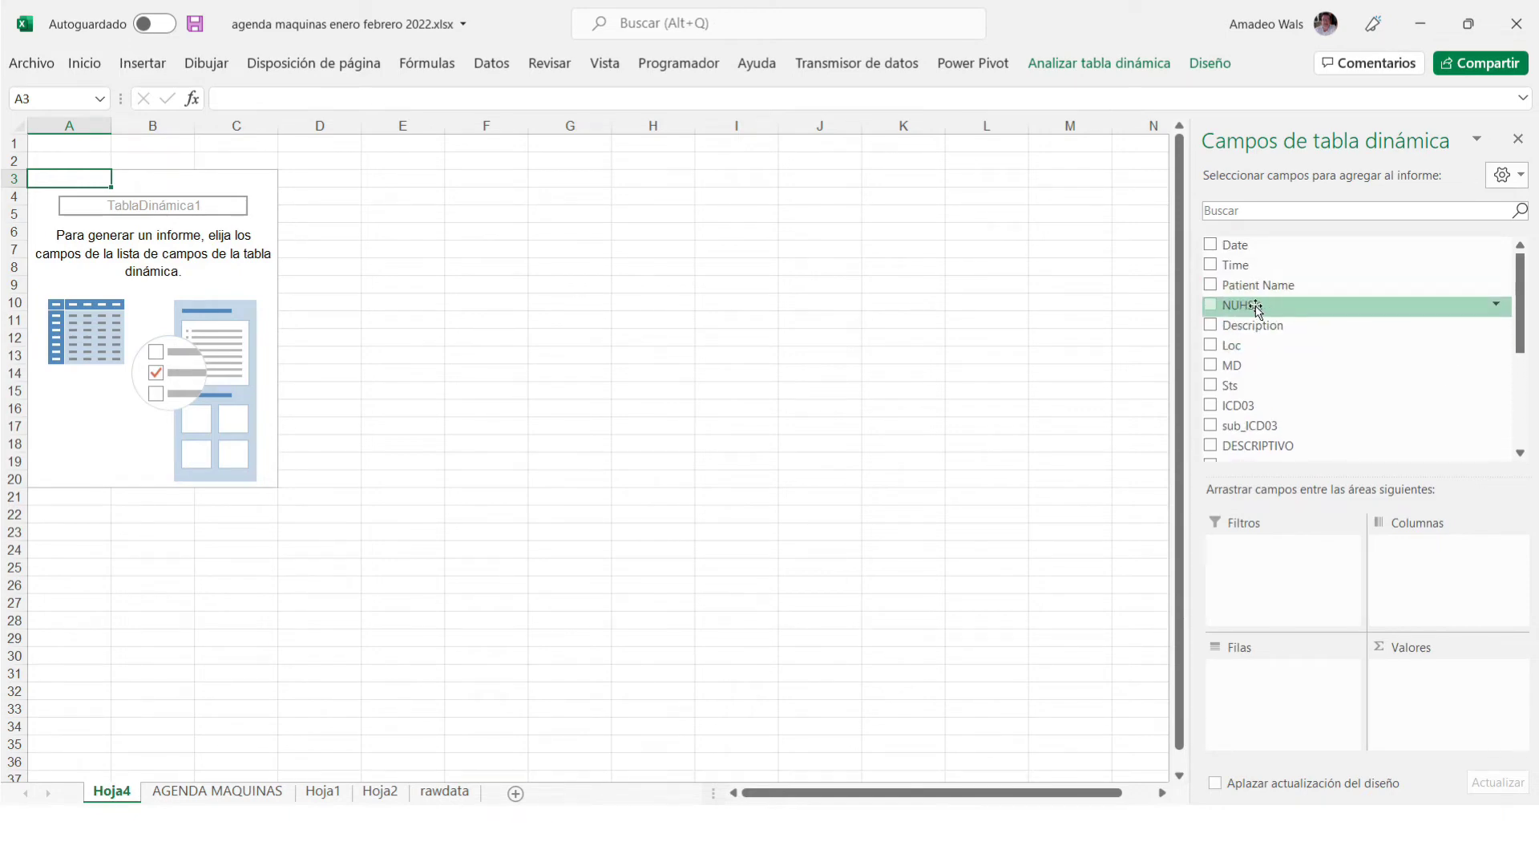
{"action": "left_click_drag", "start_coordinate": [1248, 305], "coordinate": [1429, 680]}
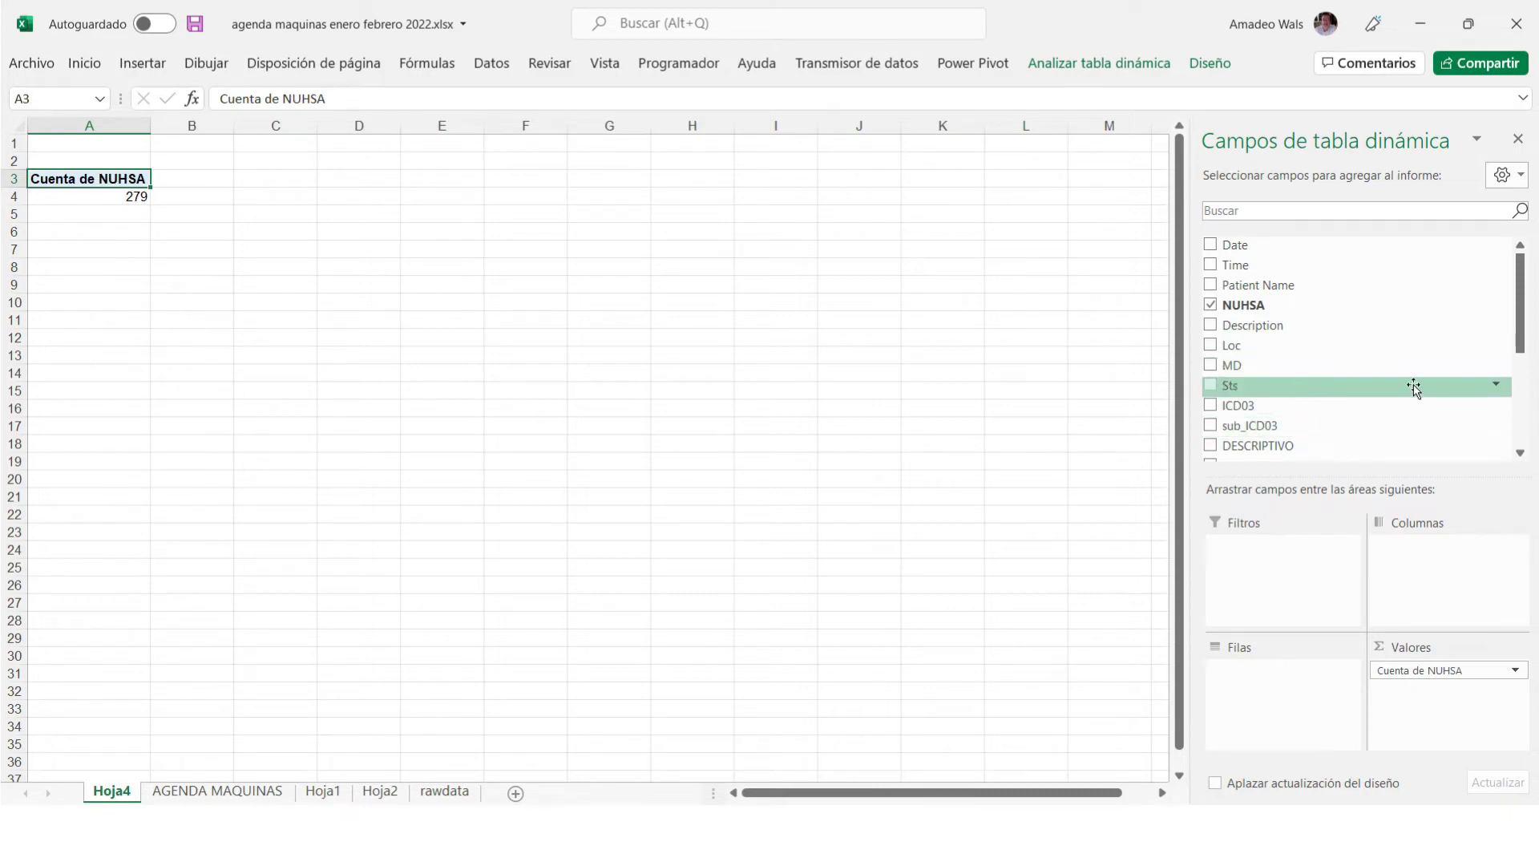
Add tipotto and protocolo tto as pivot row fields, and move tipotto to the columns.
{"action": "left_click_drag", "start_coordinate": [1520, 308], "coordinate": [1523, 387]}
{"action": "left_click_drag", "start_coordinate": [1239, 323], "coordinate": [1255, 682]}
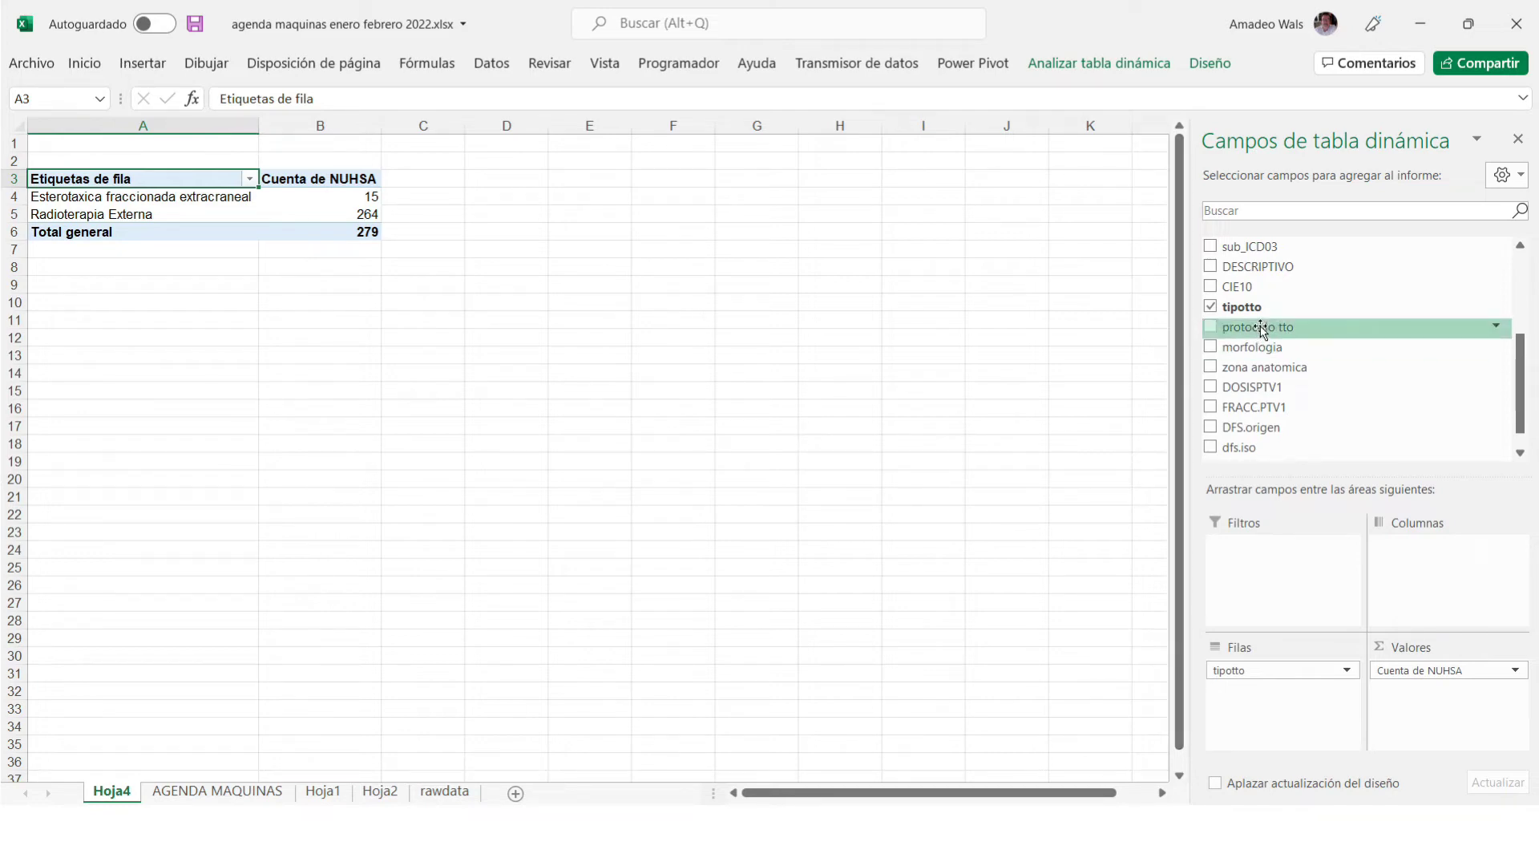
{"action": "left_click_drag", "start_coordinate": [1261, 328], "coordinate": [1283, 691]}
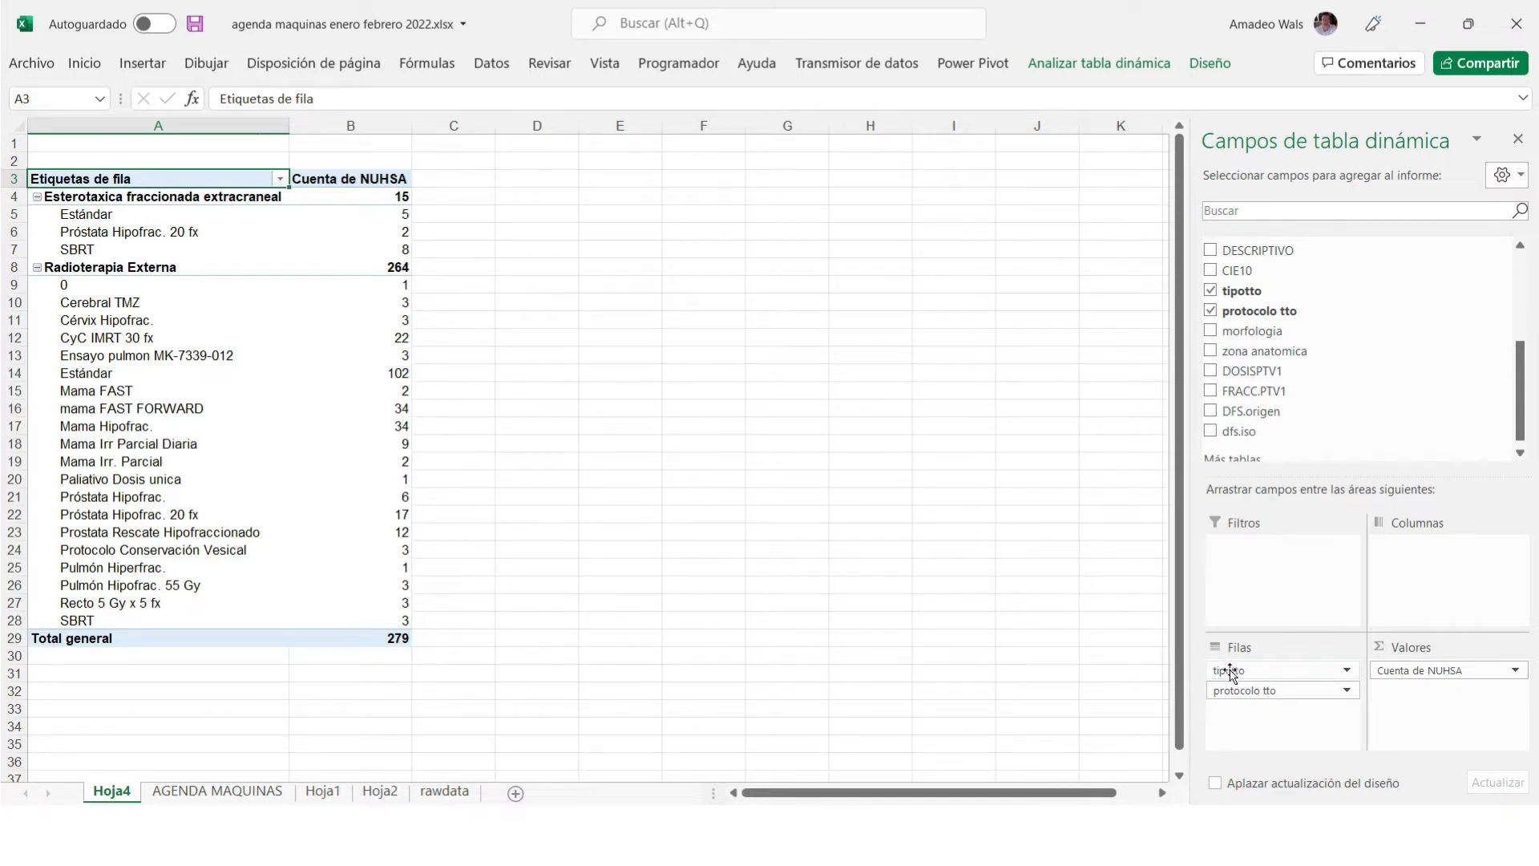
{"action": "left_click_drag", "start_coordinate": [1232, 672], "coordinate": [1435, 576]}
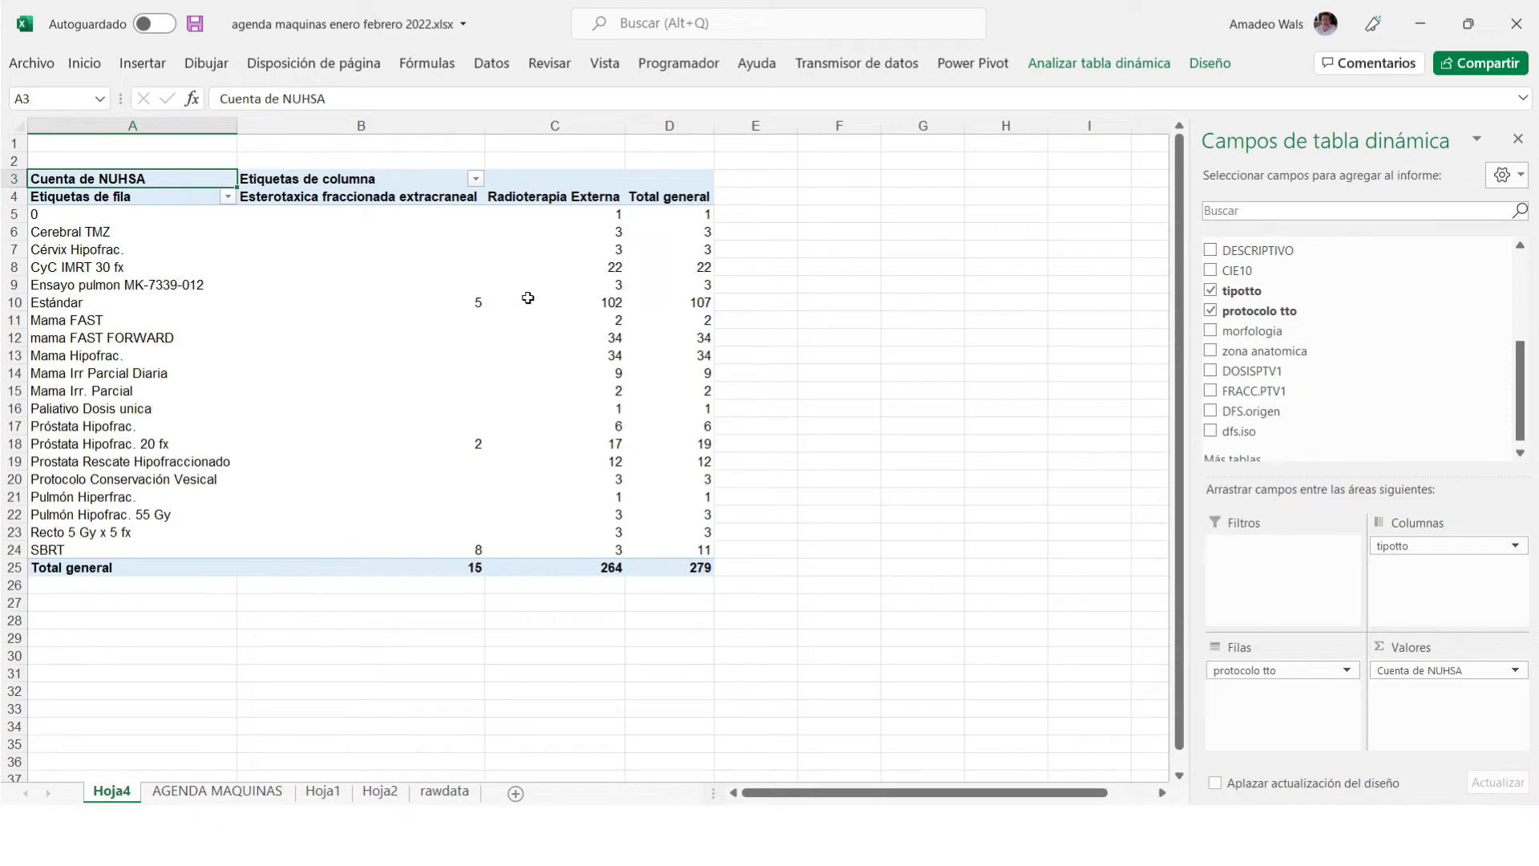
Rename the pivot table's column labels header as TIPO RT.
{"action": "left_click", "coordinate": [360, 181]}
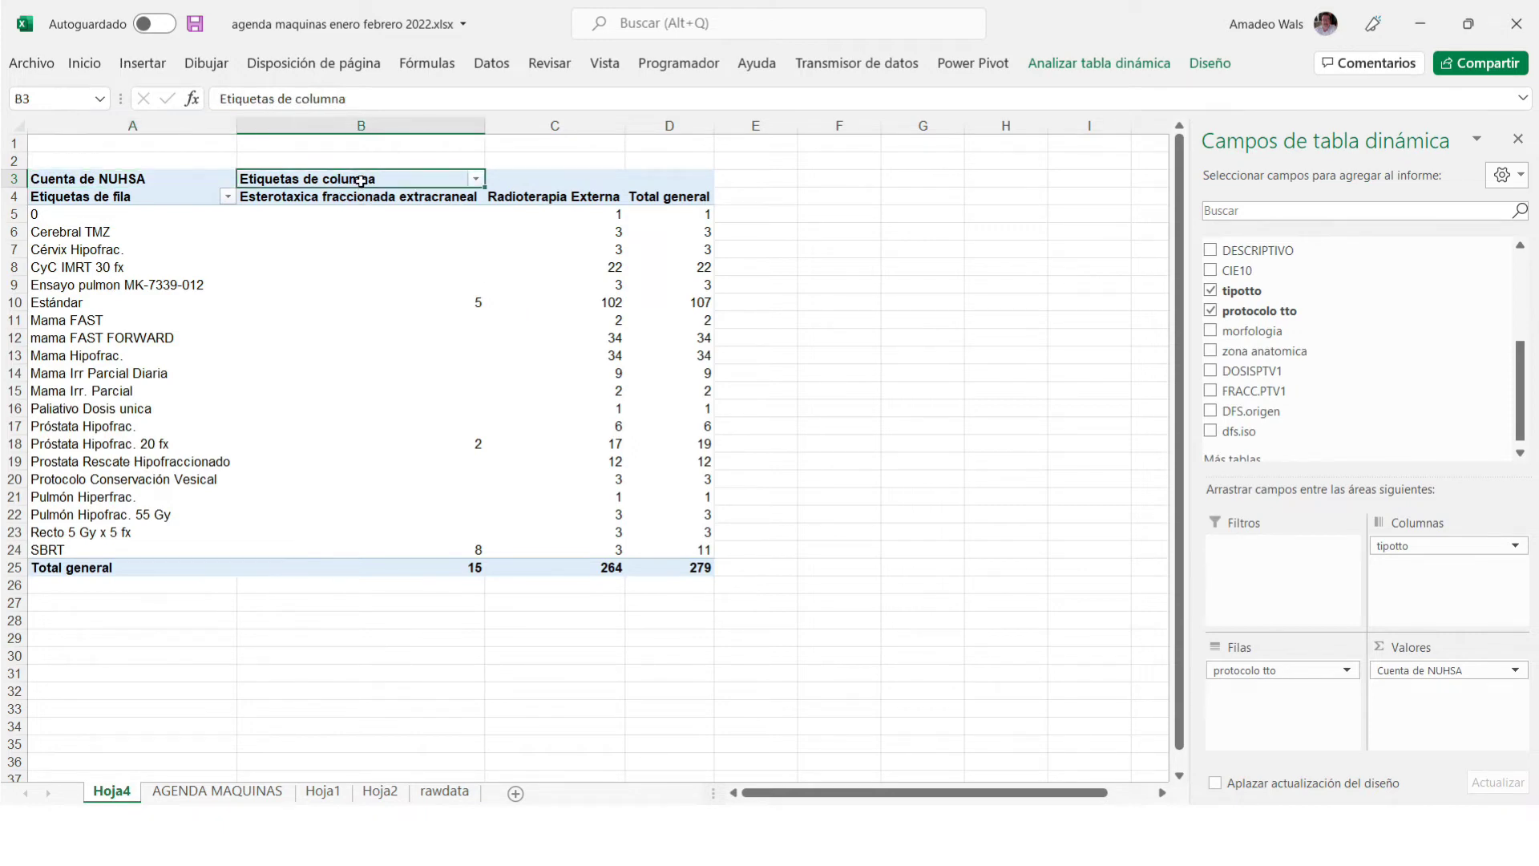
{"action": "left_click_drag", "start_coordinate": [346, 97], "coordinate": [222, 91]}
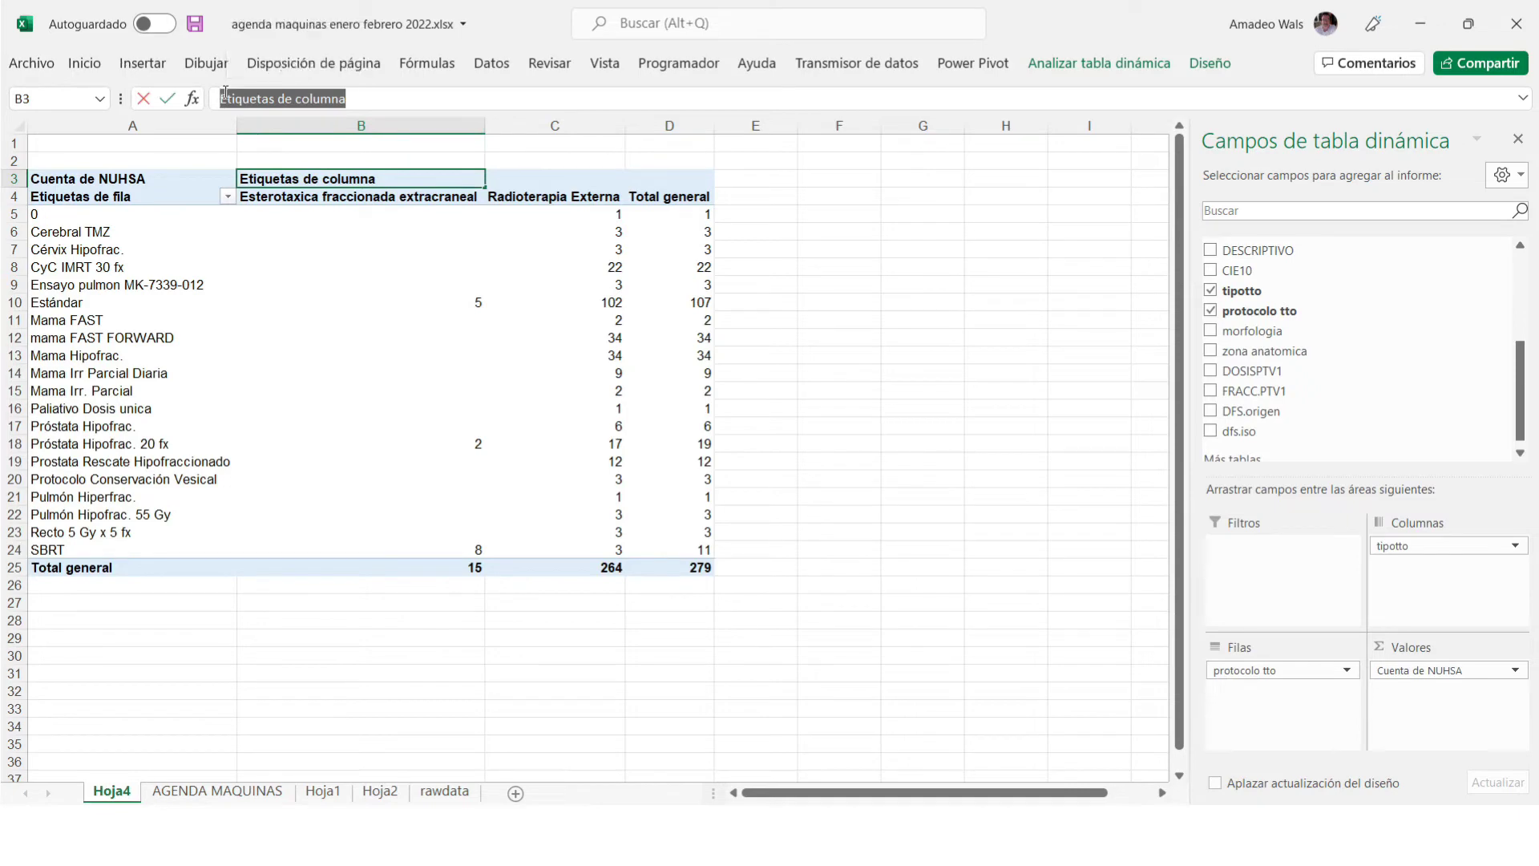
{"action": "type", "text": "TIPO"}
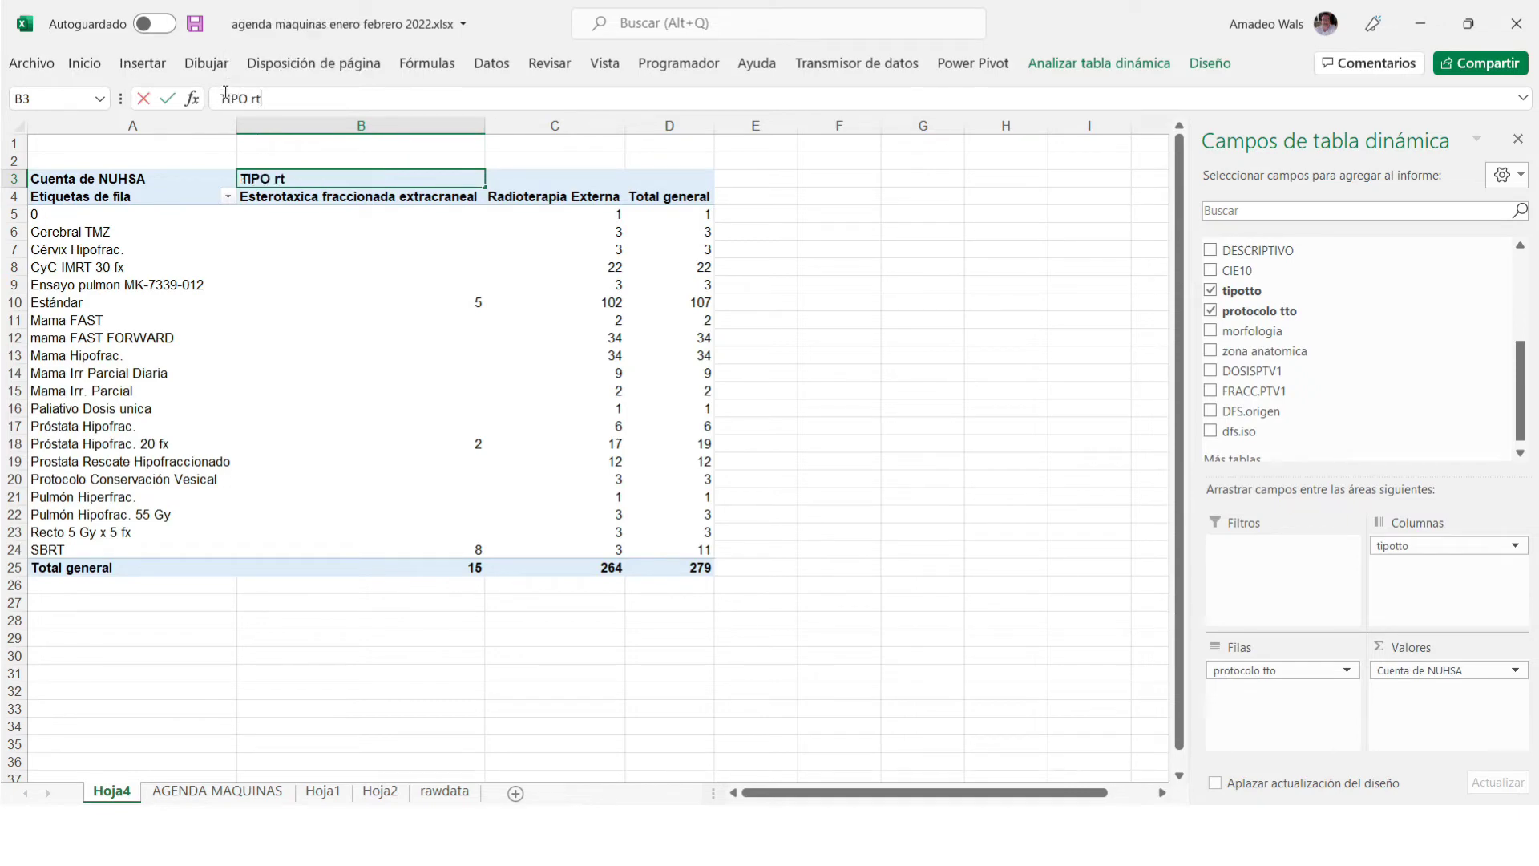
{"action": "type", "text": " RT"}
{"action": "key", "text": "Return"}
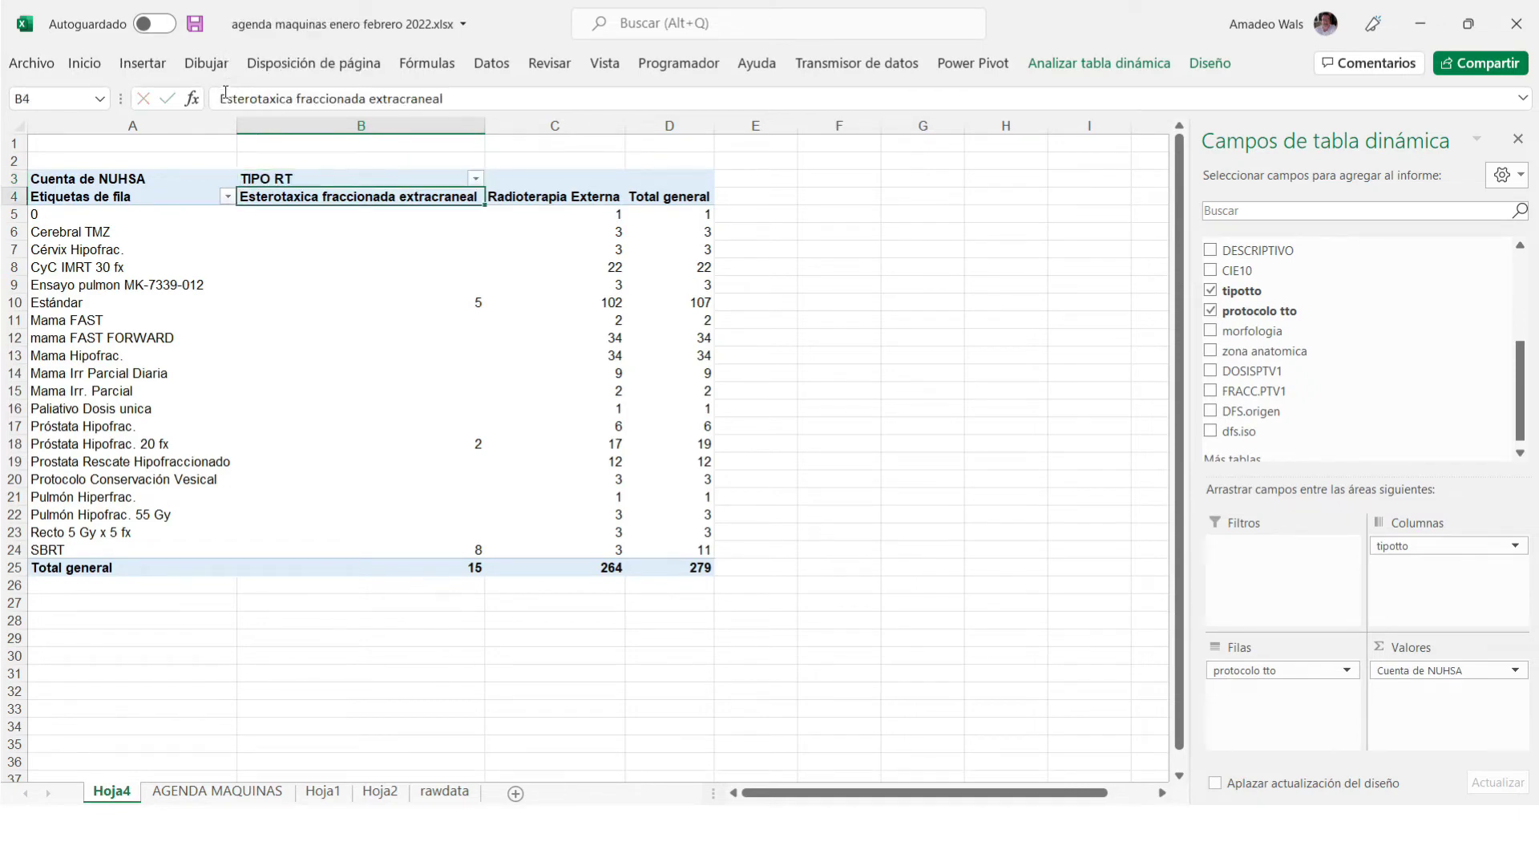
Rename the Cuenta de NUHSA values header in the pivot table as Nº PACIENTES.
{"action": "left_click", "coordinate": [156, 178]}
{"action": "double_click", "coordinate": [157, 181]}
{"action": "left_click_drag", "start_coordinate": [159, 180], "coordinate": [34, 168]}
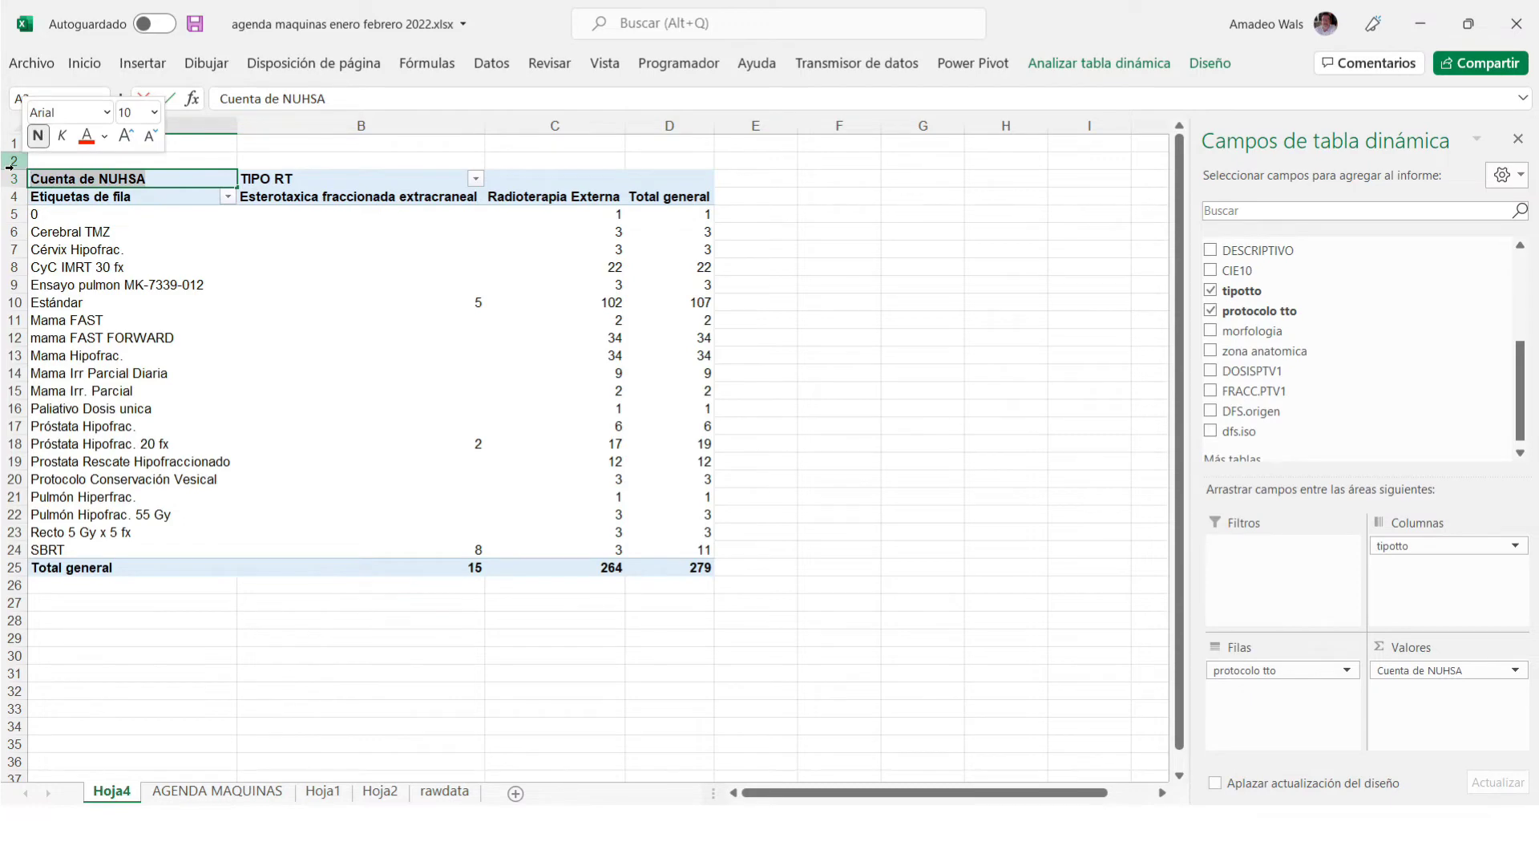
{"action": "type", "text": "Nº PACIENTES"}
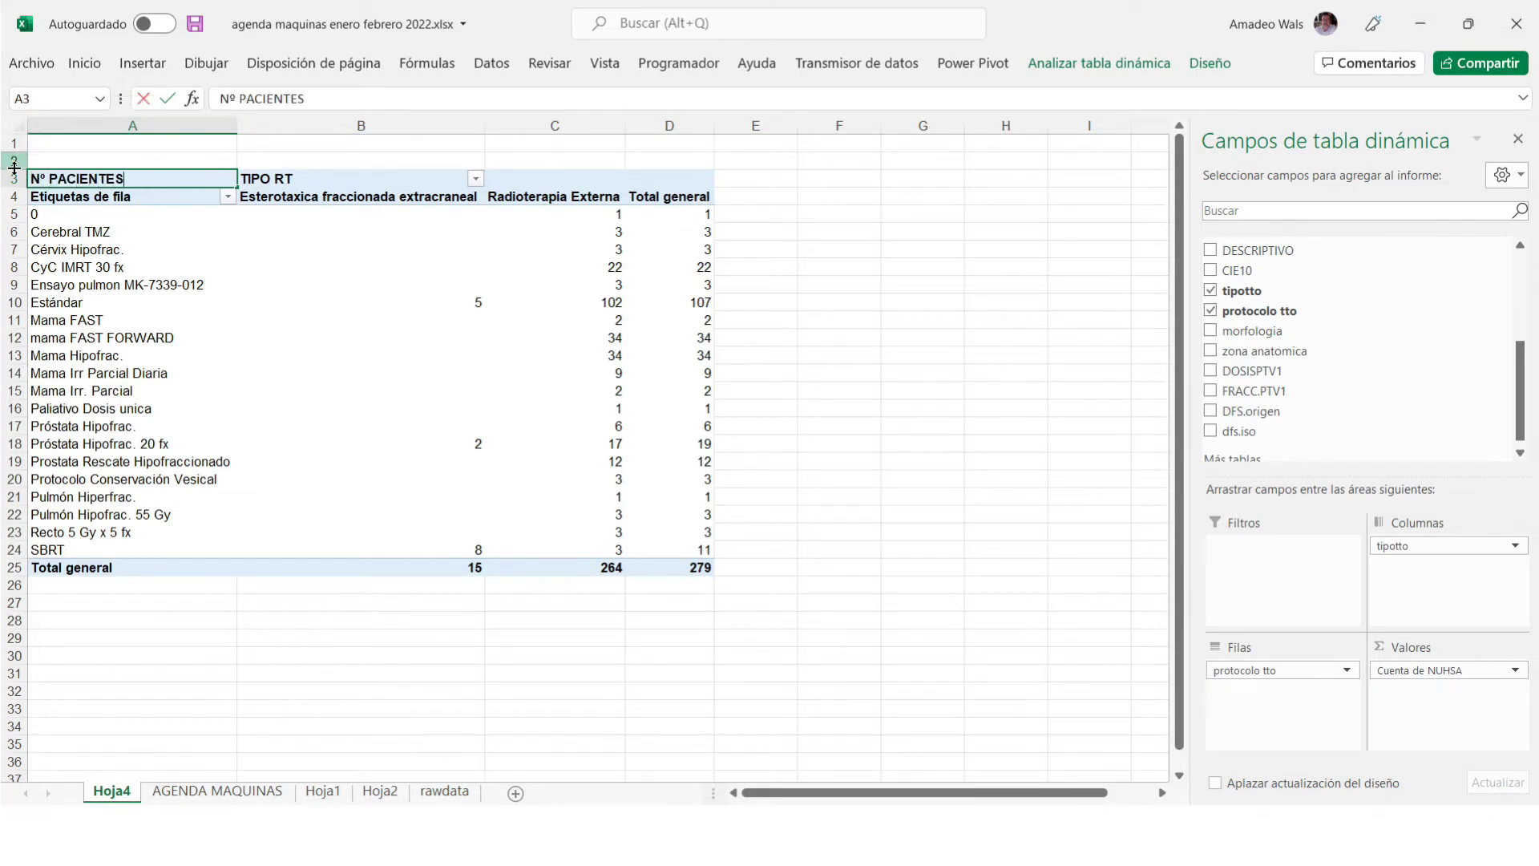
{"action": "key", "text": "Return"}
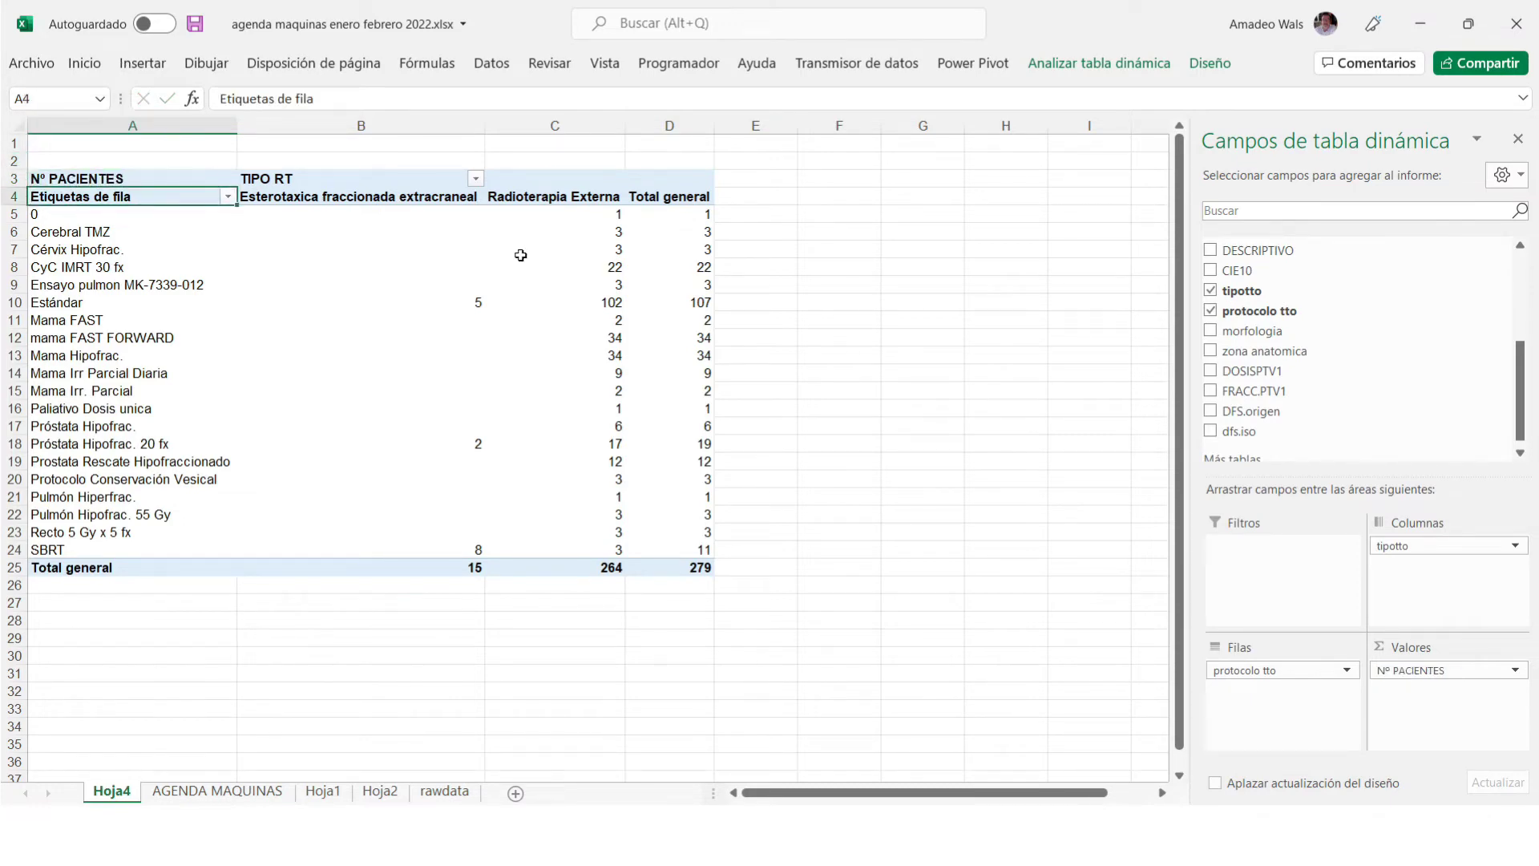
Rename the pivot table's row labels header as Protocolo, without any autocompleted text, and narrow column B.
{"action": "double_click", "coordinate": [169, 196]}
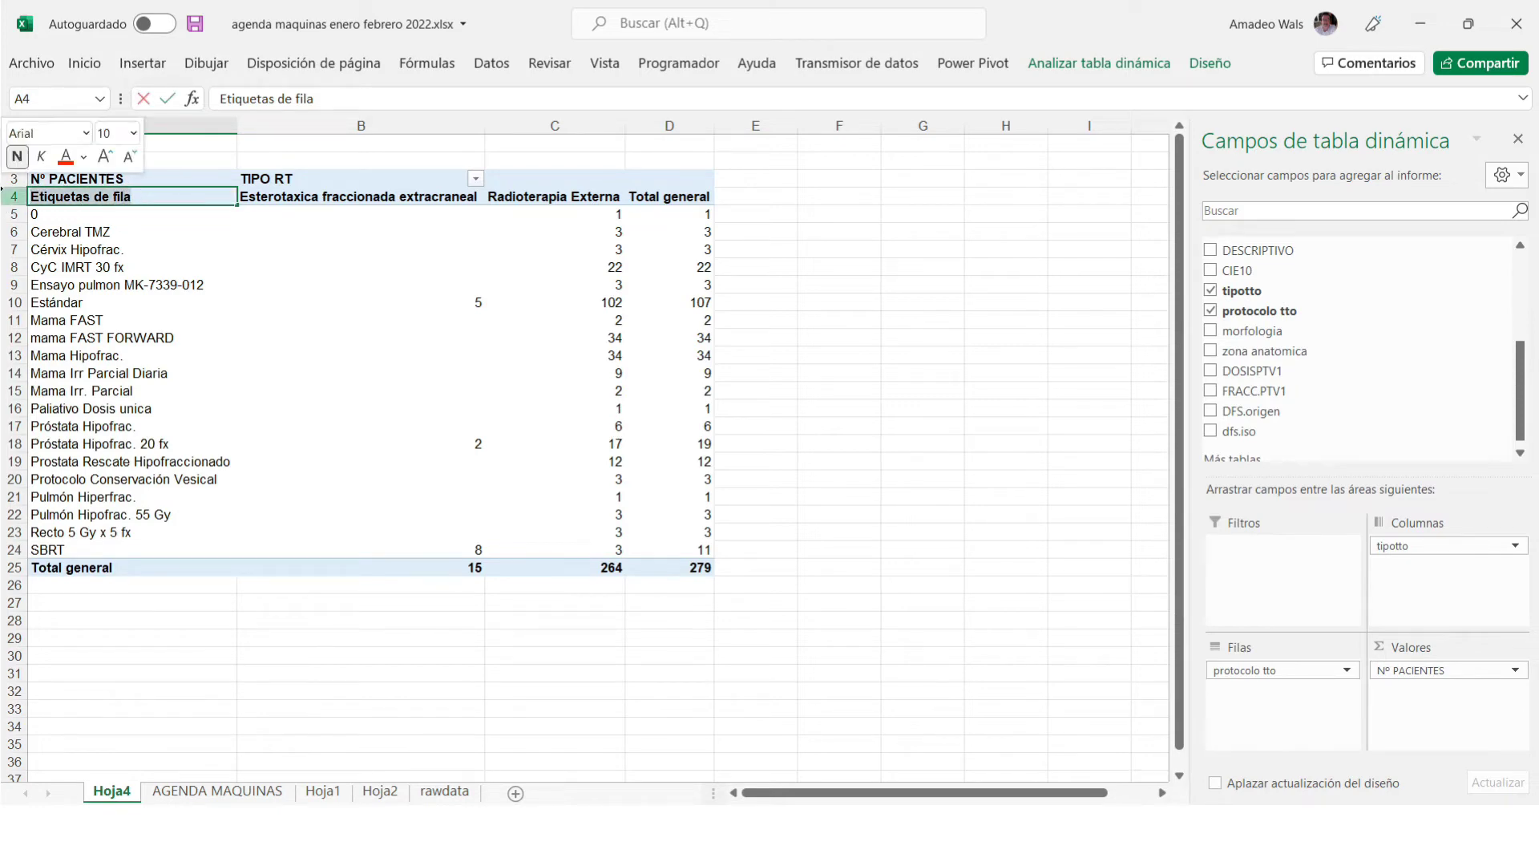
{"action": "type", "text": "PROTOCOLO Conservación Vesical"}
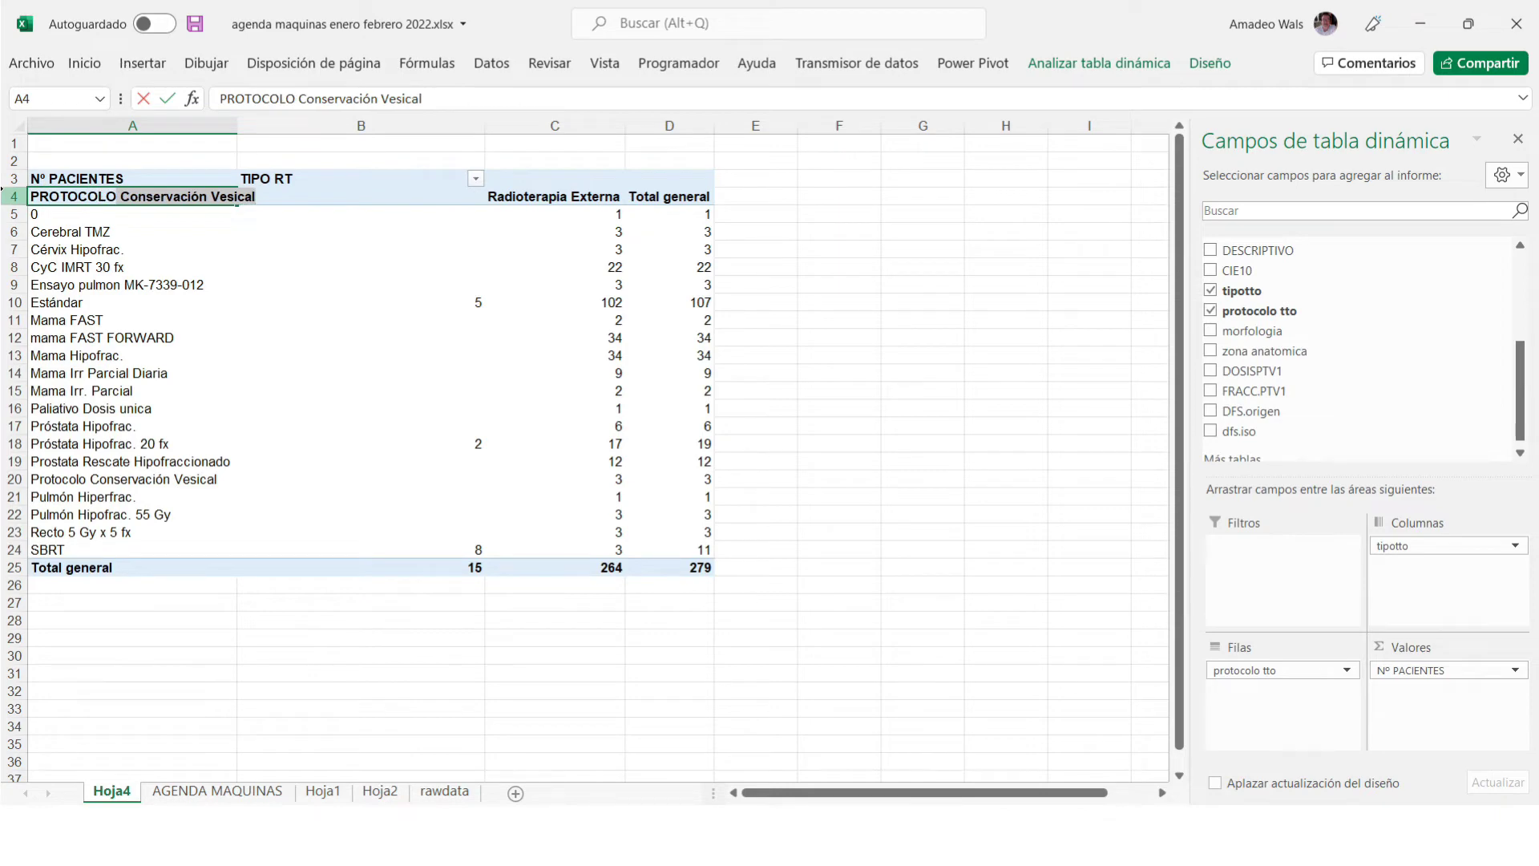
{"action": "key", "text": "Return"}
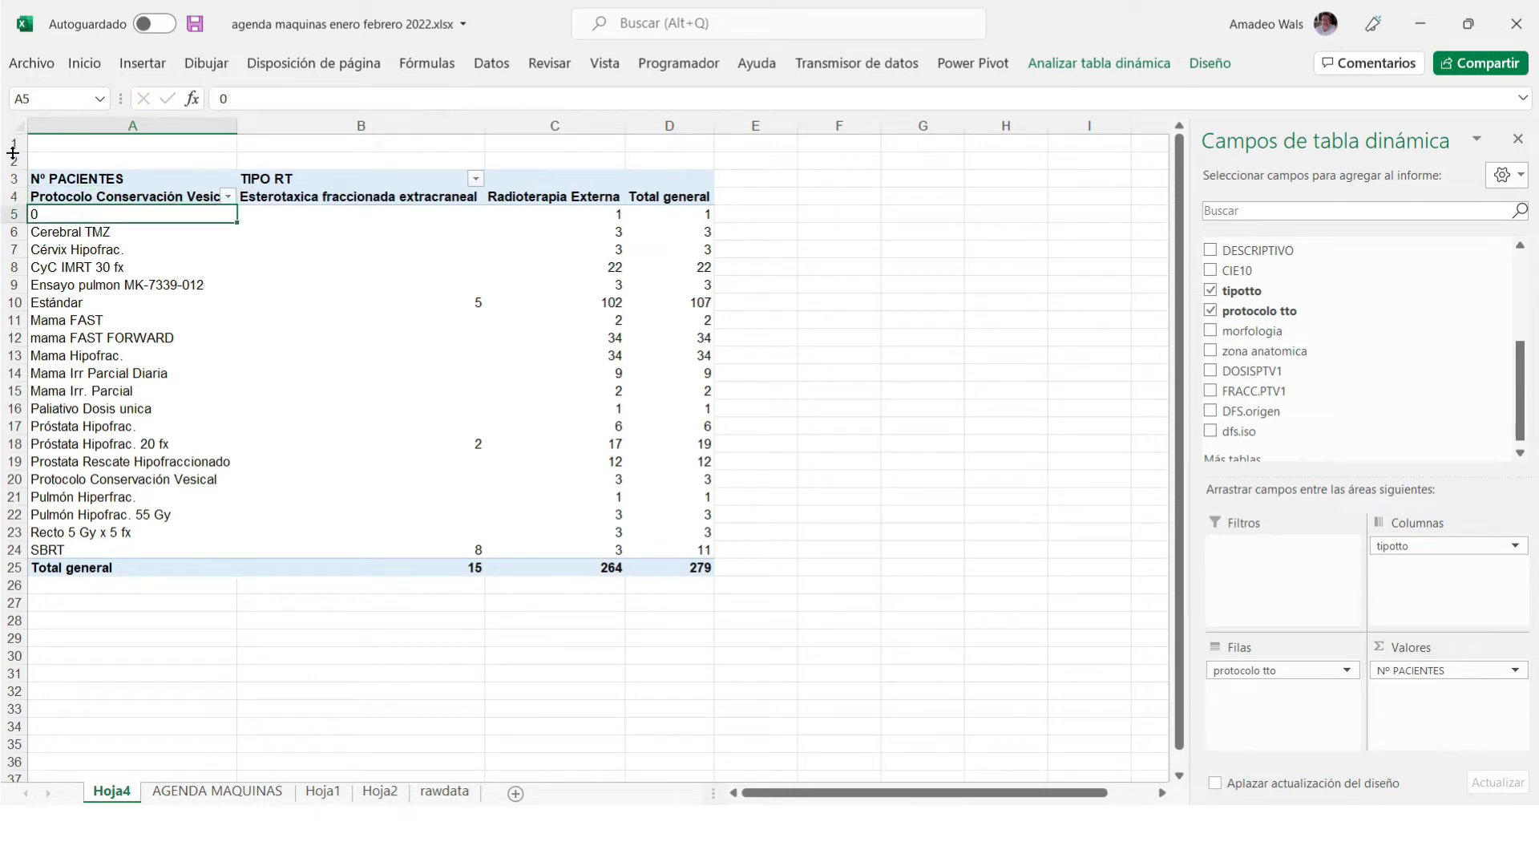
{"action": "left_click", "coordinate": [73, 199]}
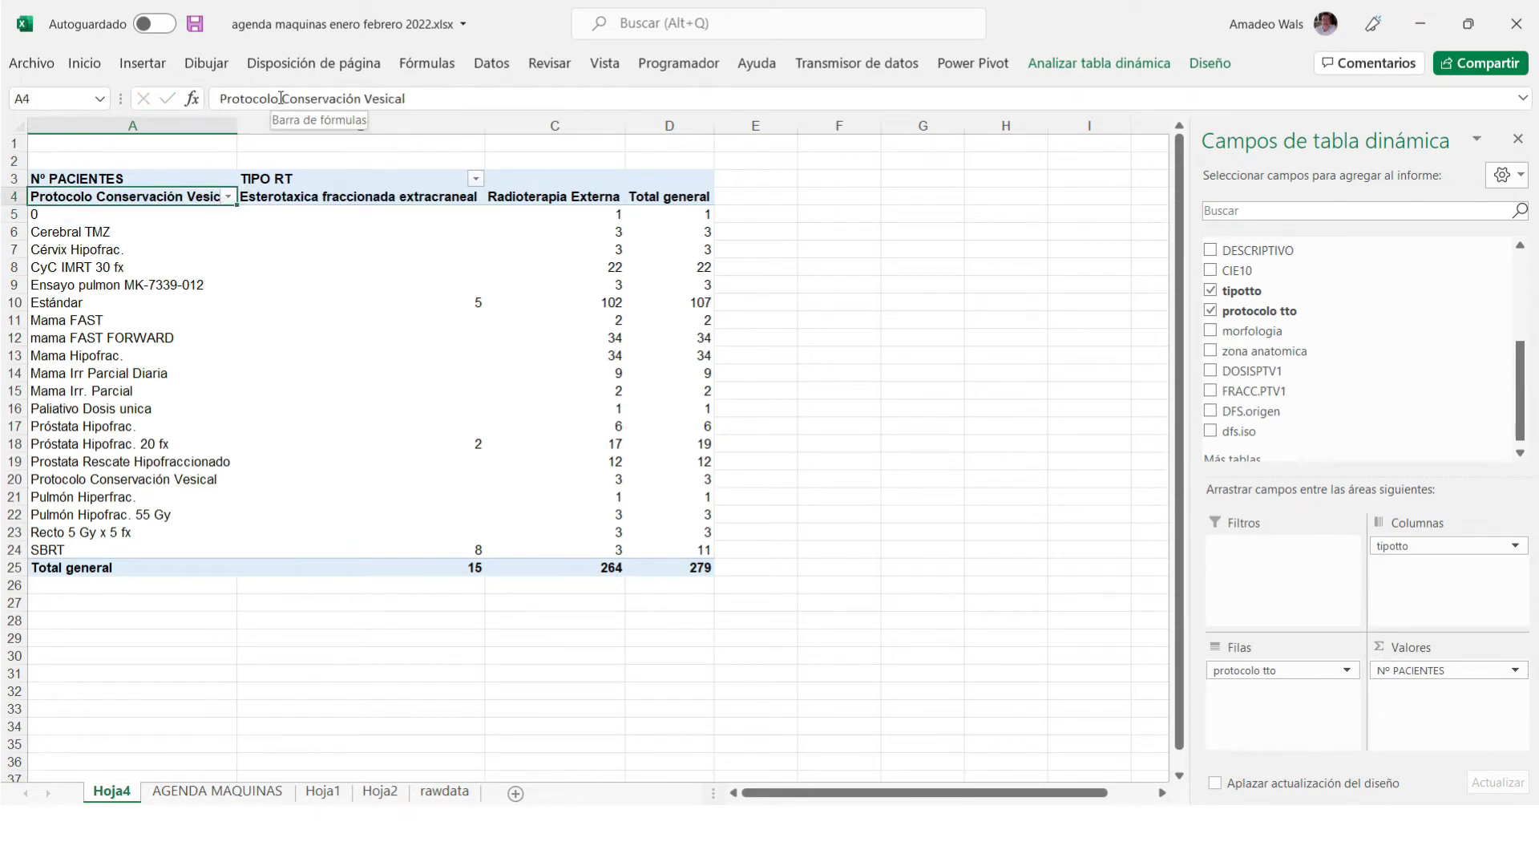
{"action": "left_click_drag", "start_coordinate": [279, 99], "coordinate": [473, 97]}
{"action": "key", "text": "BackSpace"}
{"action": "key", "text": "Return"}
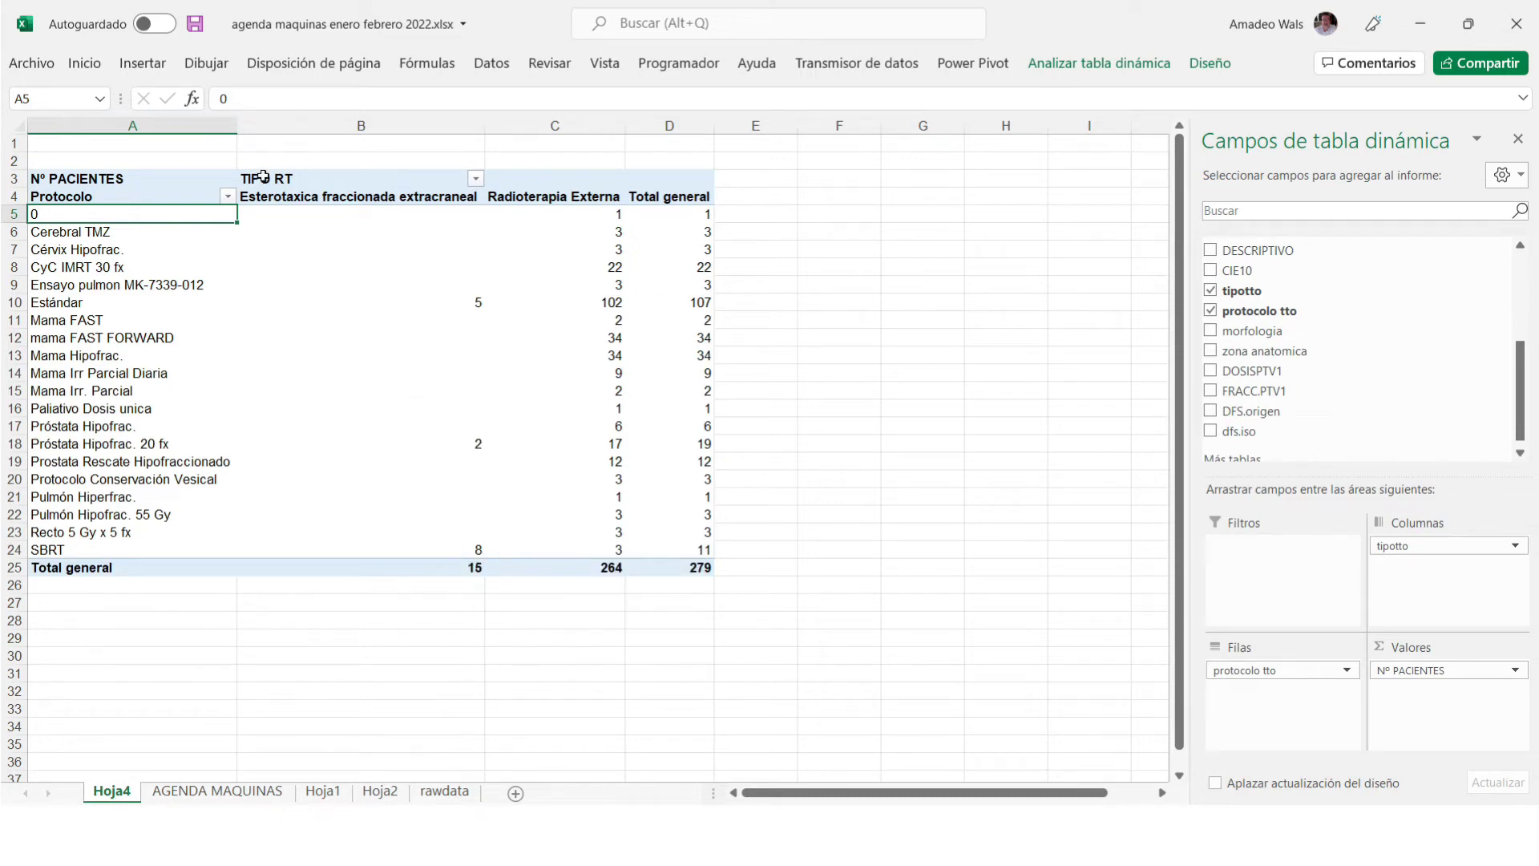
{"action": "left_click_drag", "start_coordinate": [486, 128], "coordinate": [399, 146]}
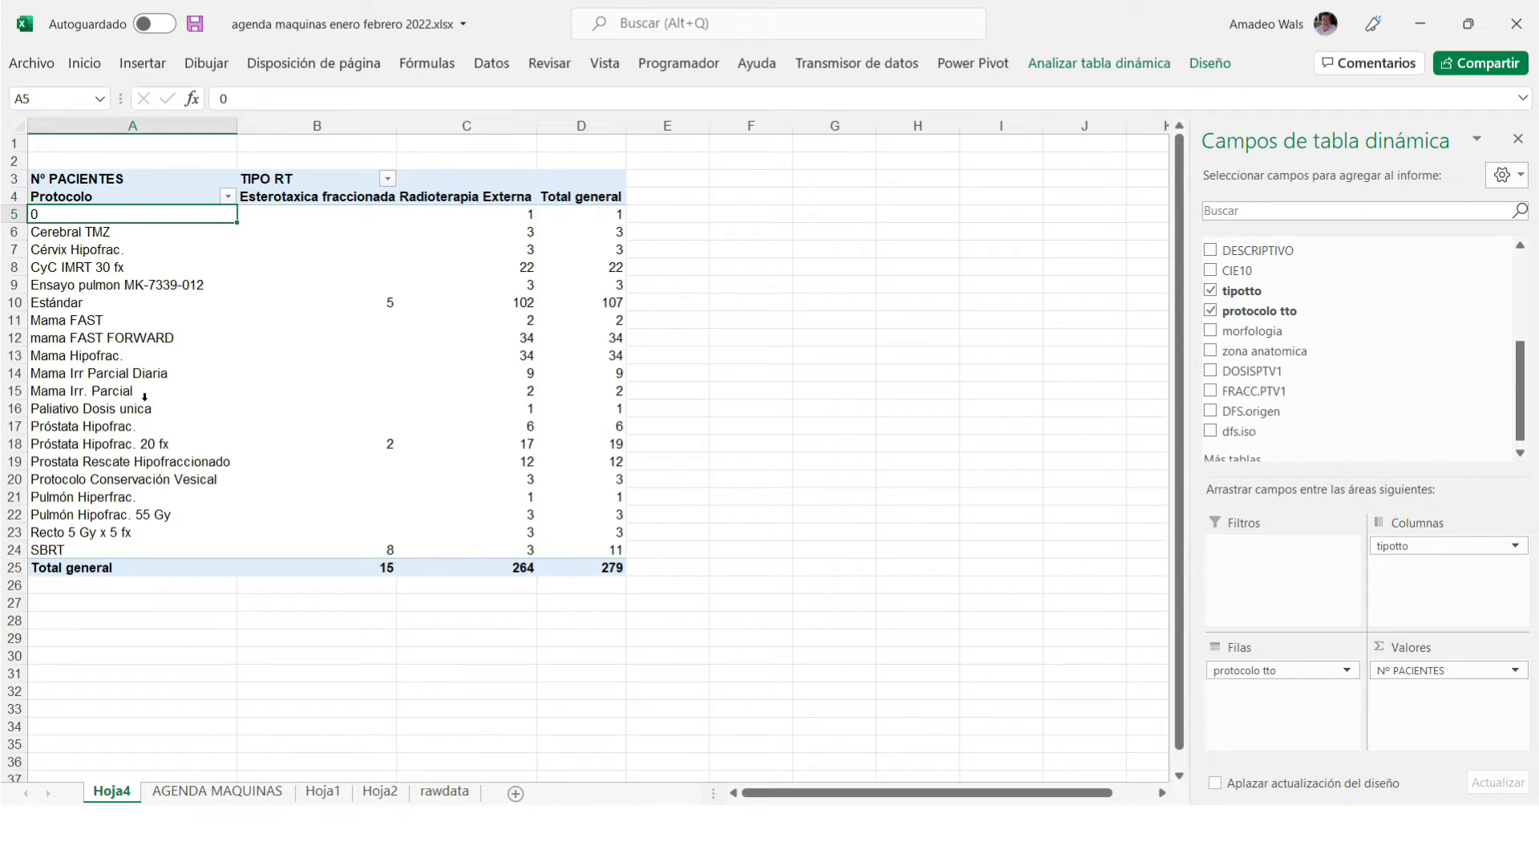
Add DESCRIPTIVO as a row field beneath protocolo tto and review the diagnosis breakdown down to the grand total.
{"action": "left_click_drag", "start_coordinate": [1259, 250], "coordinate": [1300, 711]}
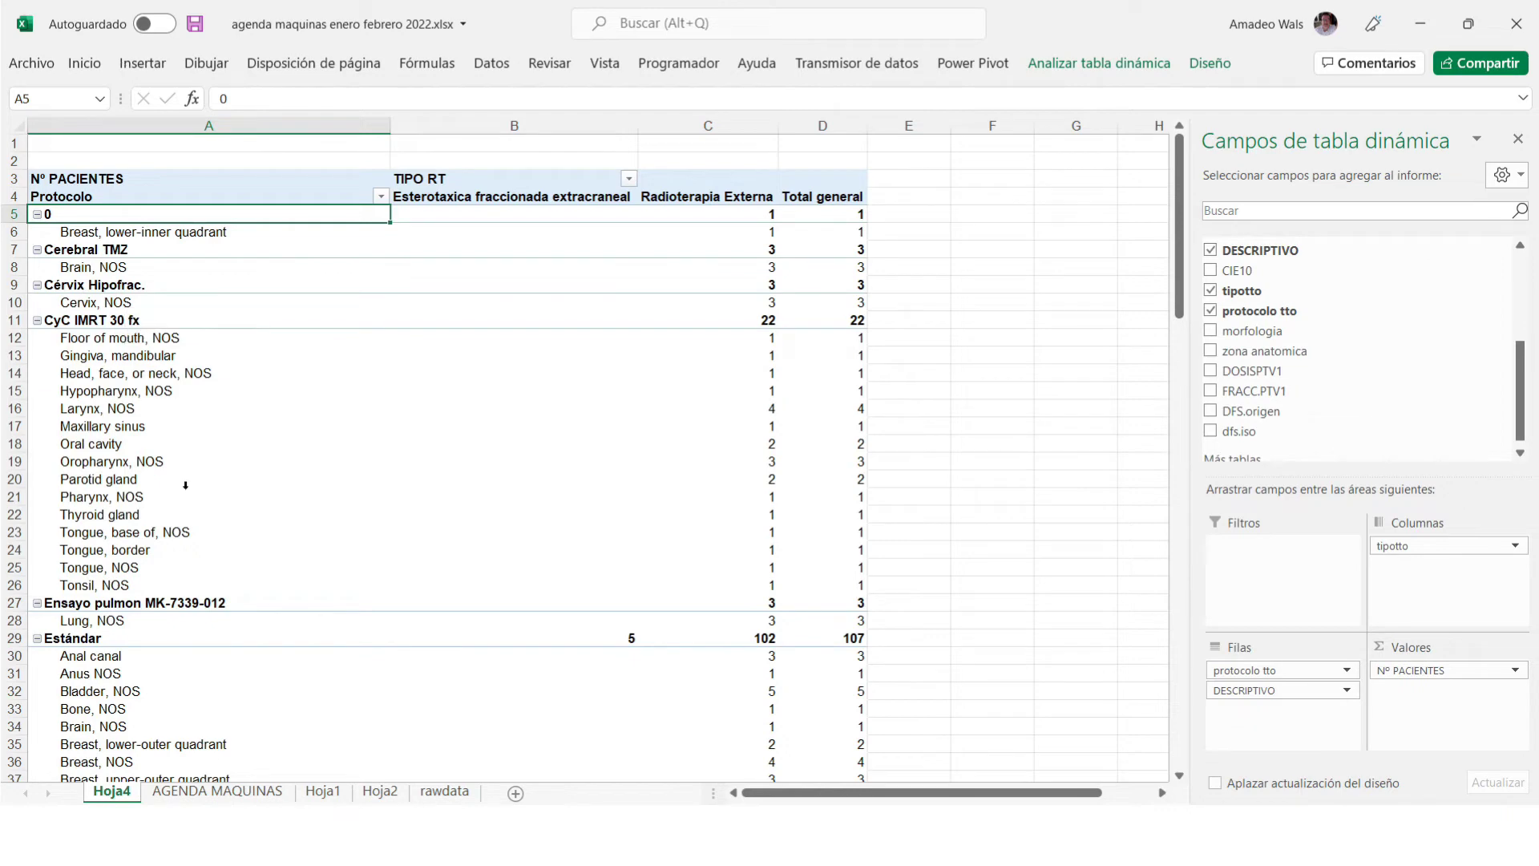
{"action": "scroll", "coordinate": [266, 502], "scroll_direction": "down", "scroll_amount": 7}
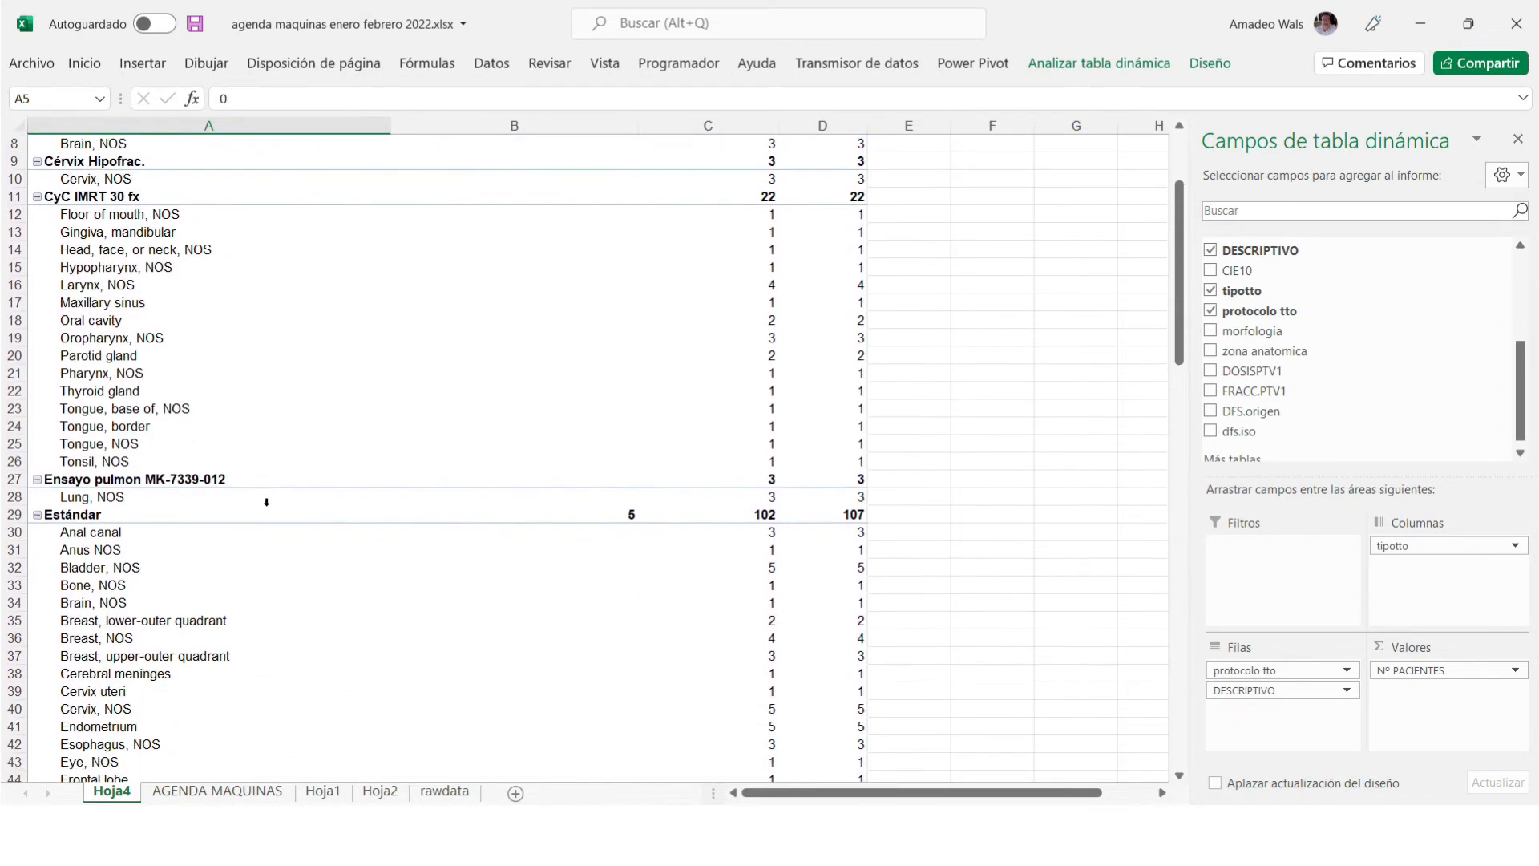
{"action": "scroll", "coordinate": [266, 502], "scroll_direction": "down", "scroll_amount": 8}
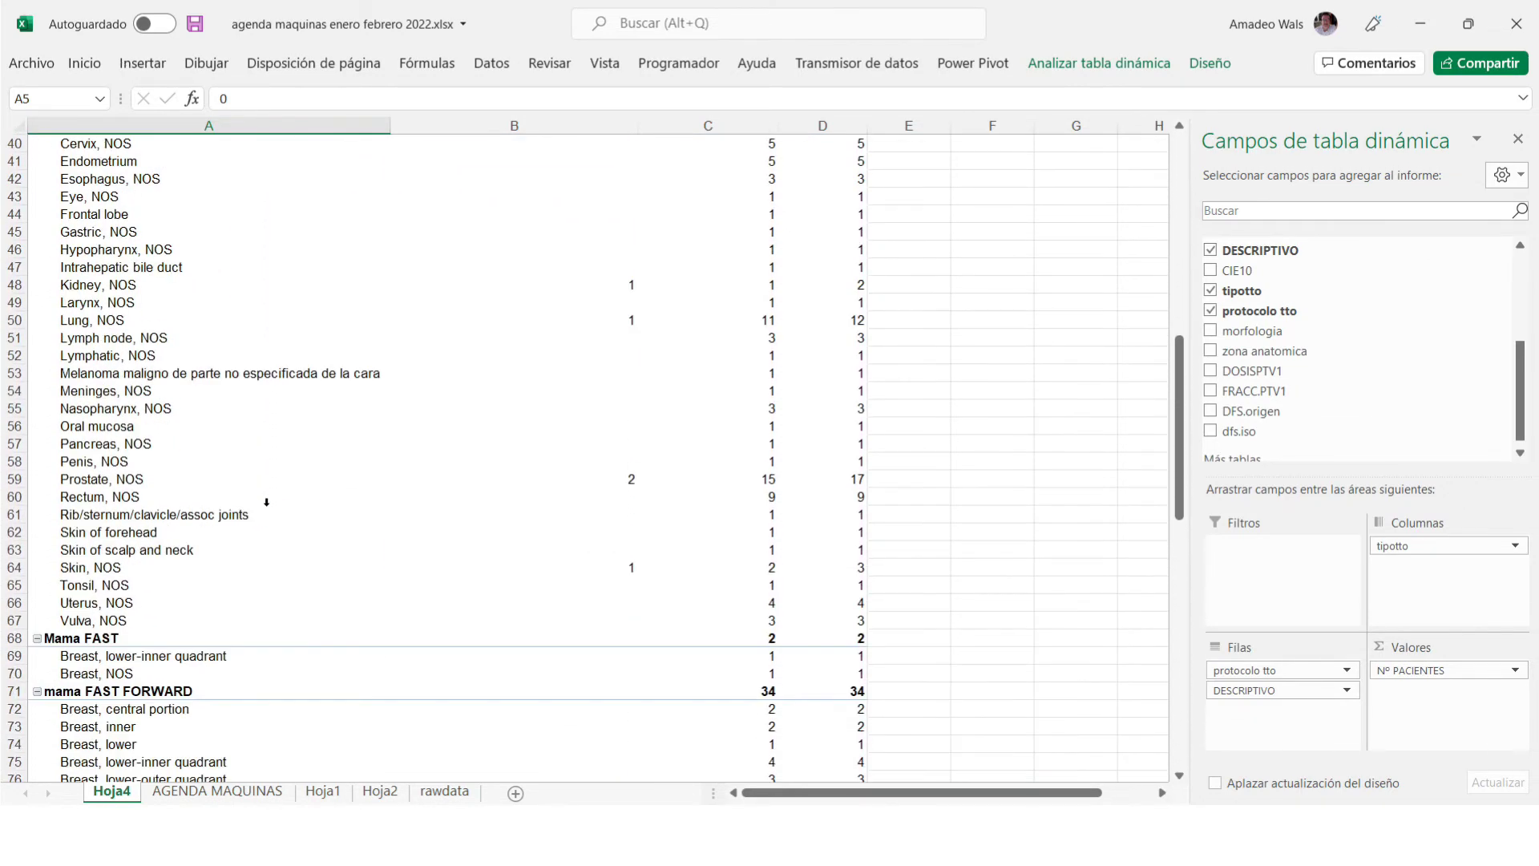
{"action": "scroll", "coordinate": [266, 502], "scroll_direction": "down", "scroll_amount": 1}
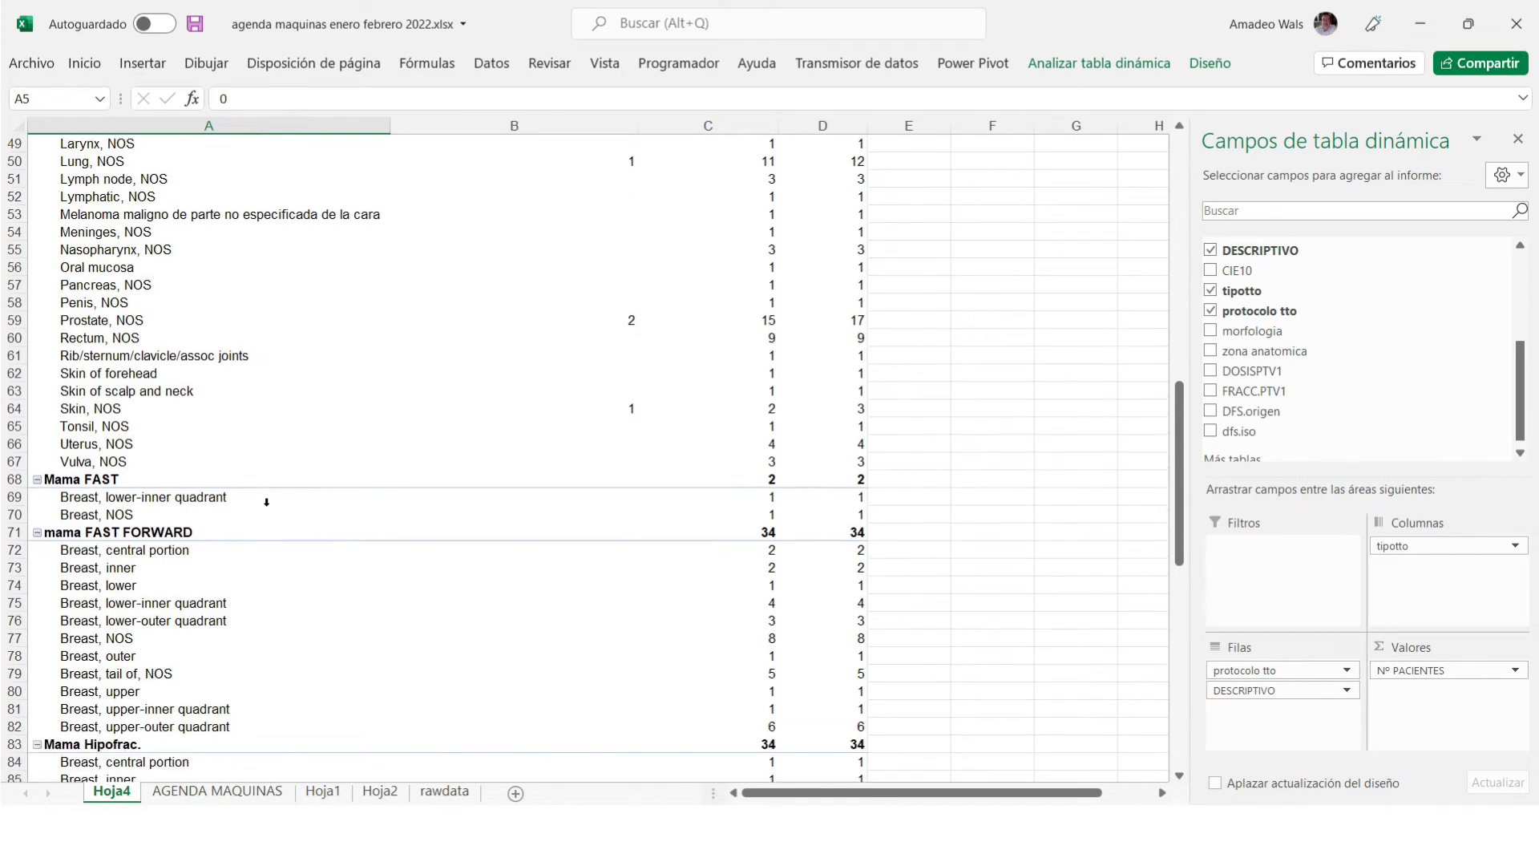
{"action": "scroll", "coordinate": [202, 596], "scroll_direction": "down", "scroll_amount": 9}
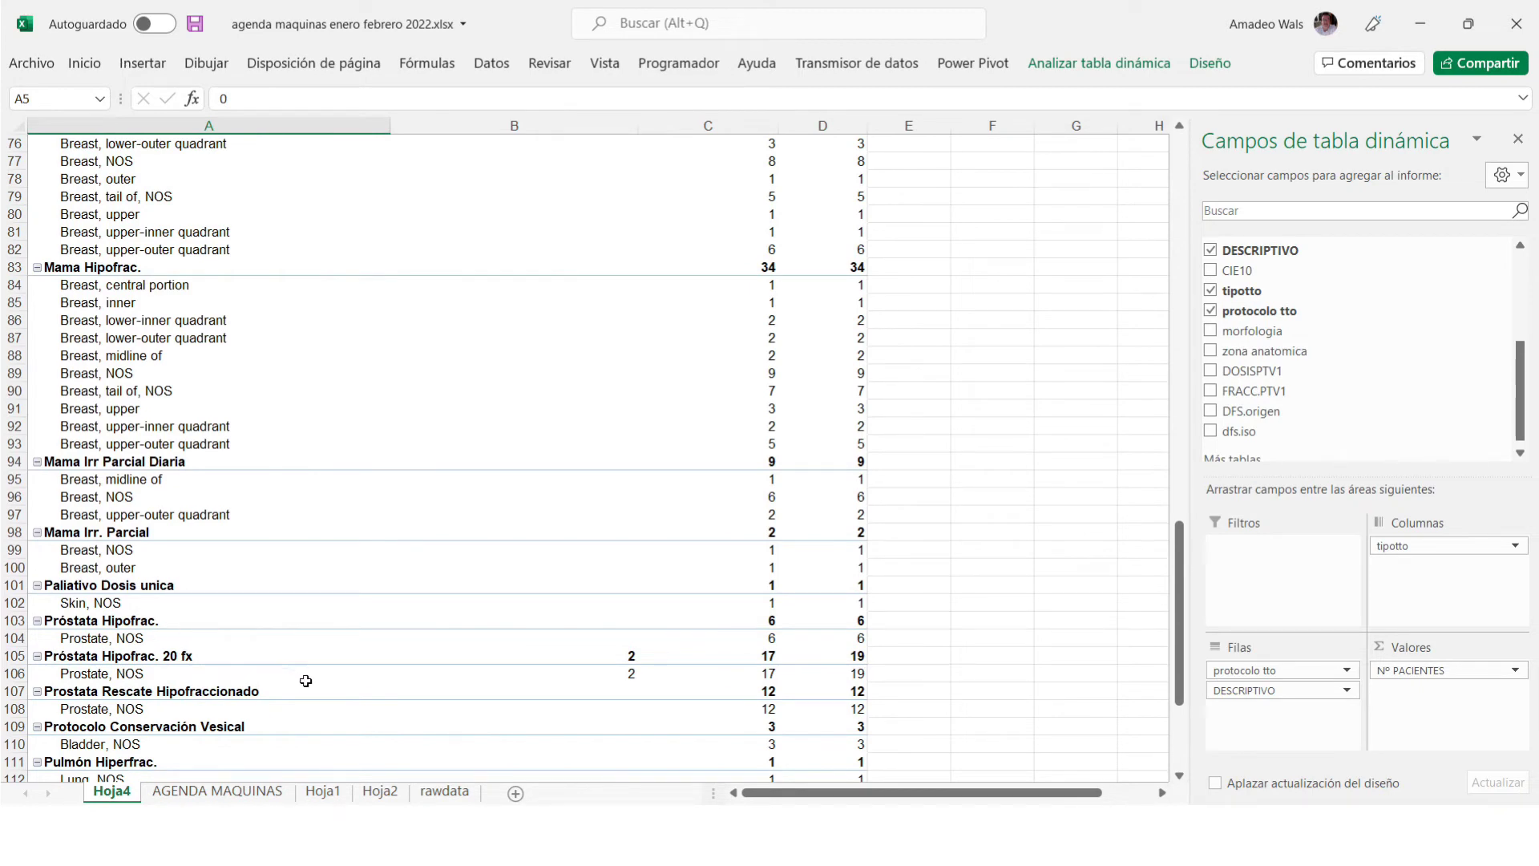
{"action": "scroll", "coordinate": [343, 679], "scroll_direction": "down", "scroll_amount": 2}
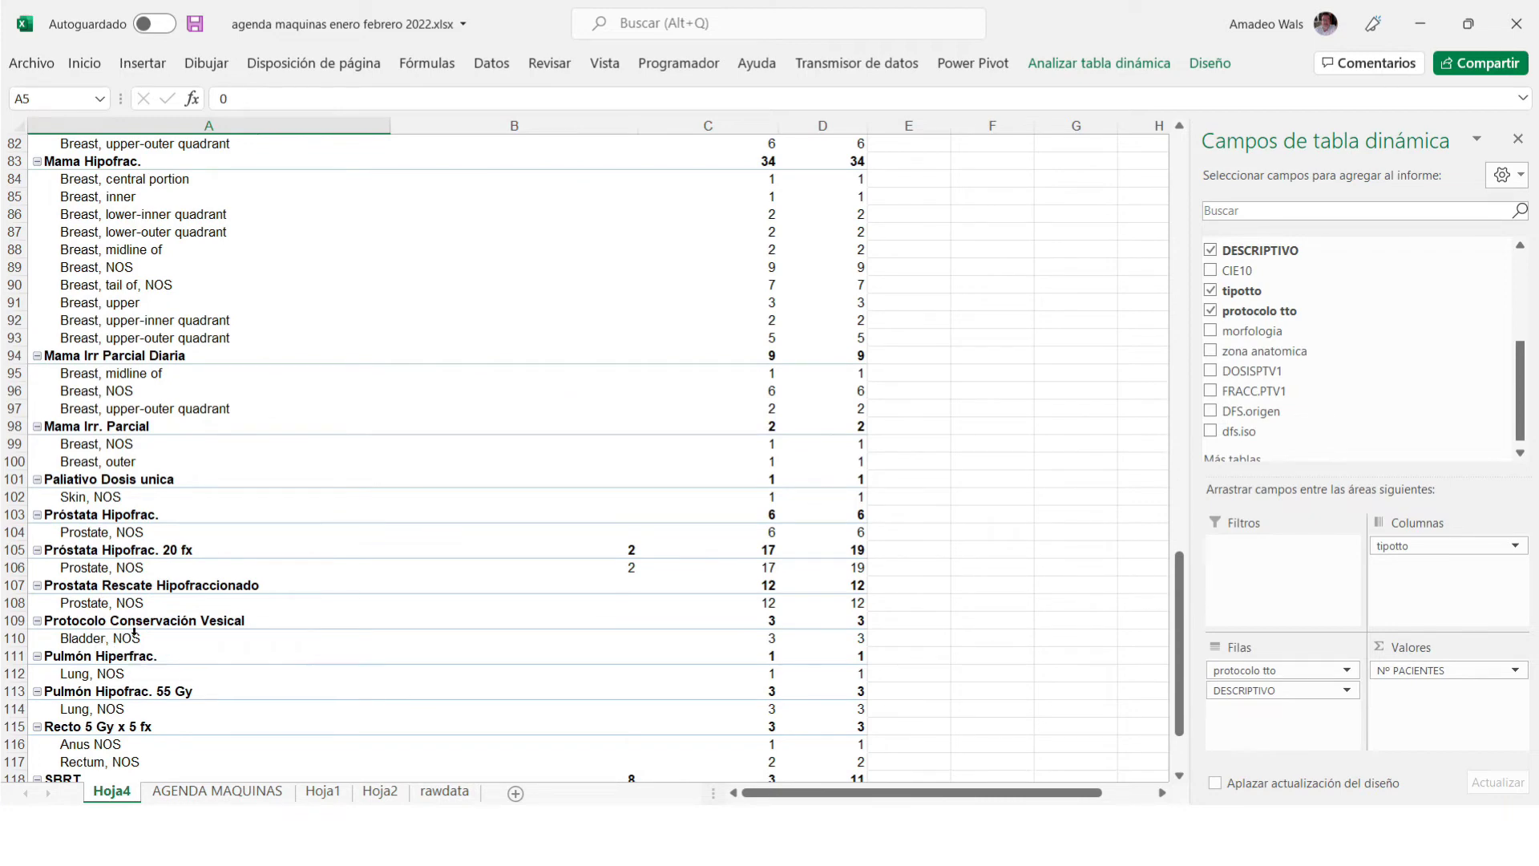
{"action": "scroll", "coordinate": [252, 664], "scroll_direction": "down", "scroll_amount": 1}
{"action": "scroll", "coordinate": [252, 664], "scroll_direction": "down", "scroll_amount": 3}
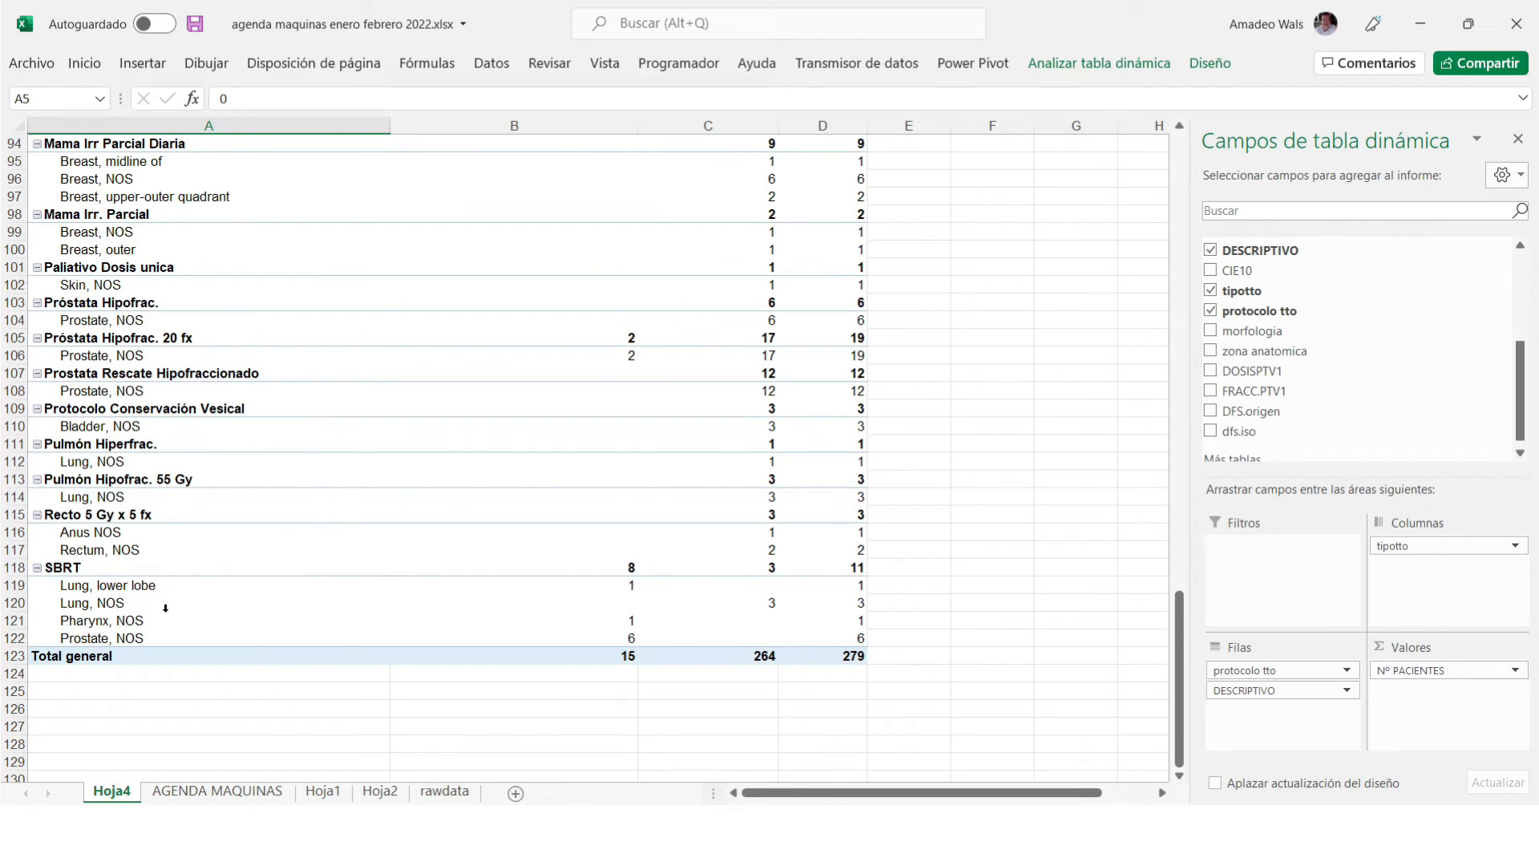
Examine the Pharynx, NOS entry under SBRT and its patient count for Esterotaxica fraccionada extracraneal.
{"action": "left_click", "coordinate": [134, 623]}
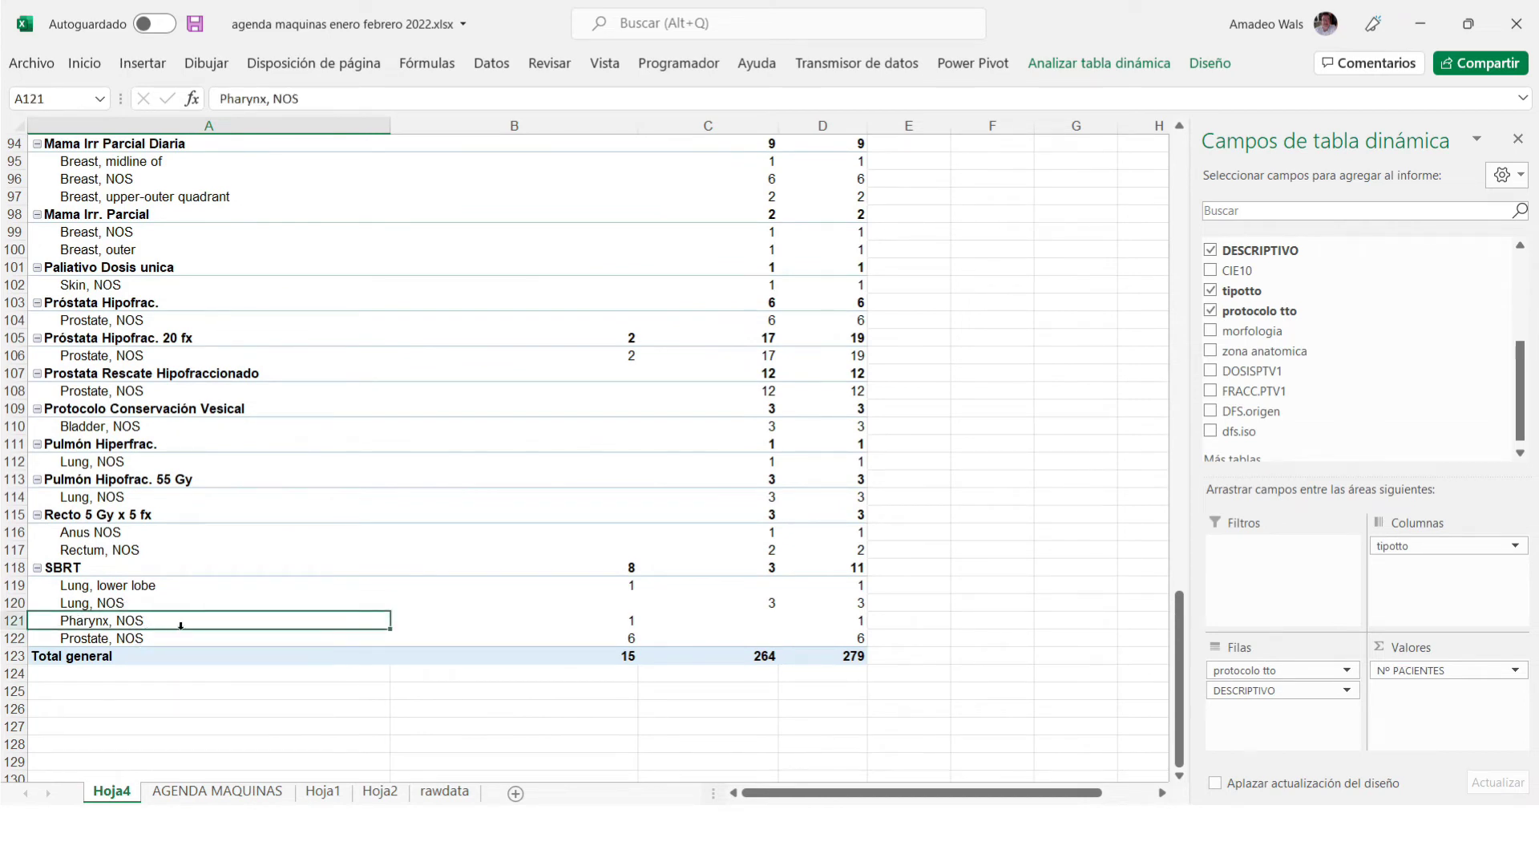
{"action": "left_click", "coordinate": [632, 620]}
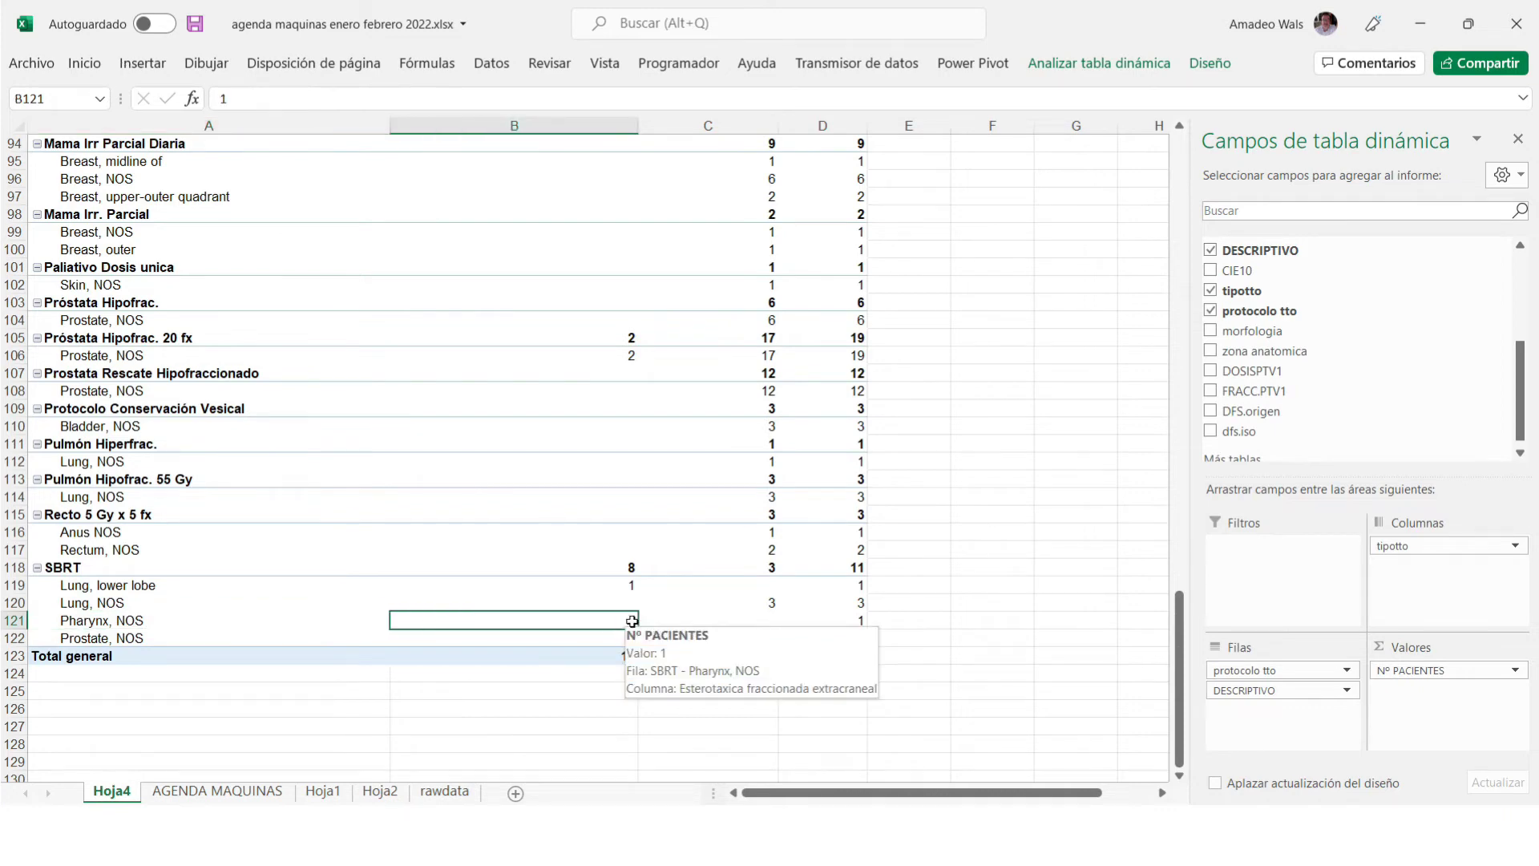
{"action": "left_click", "coordinate": [110, 622]}
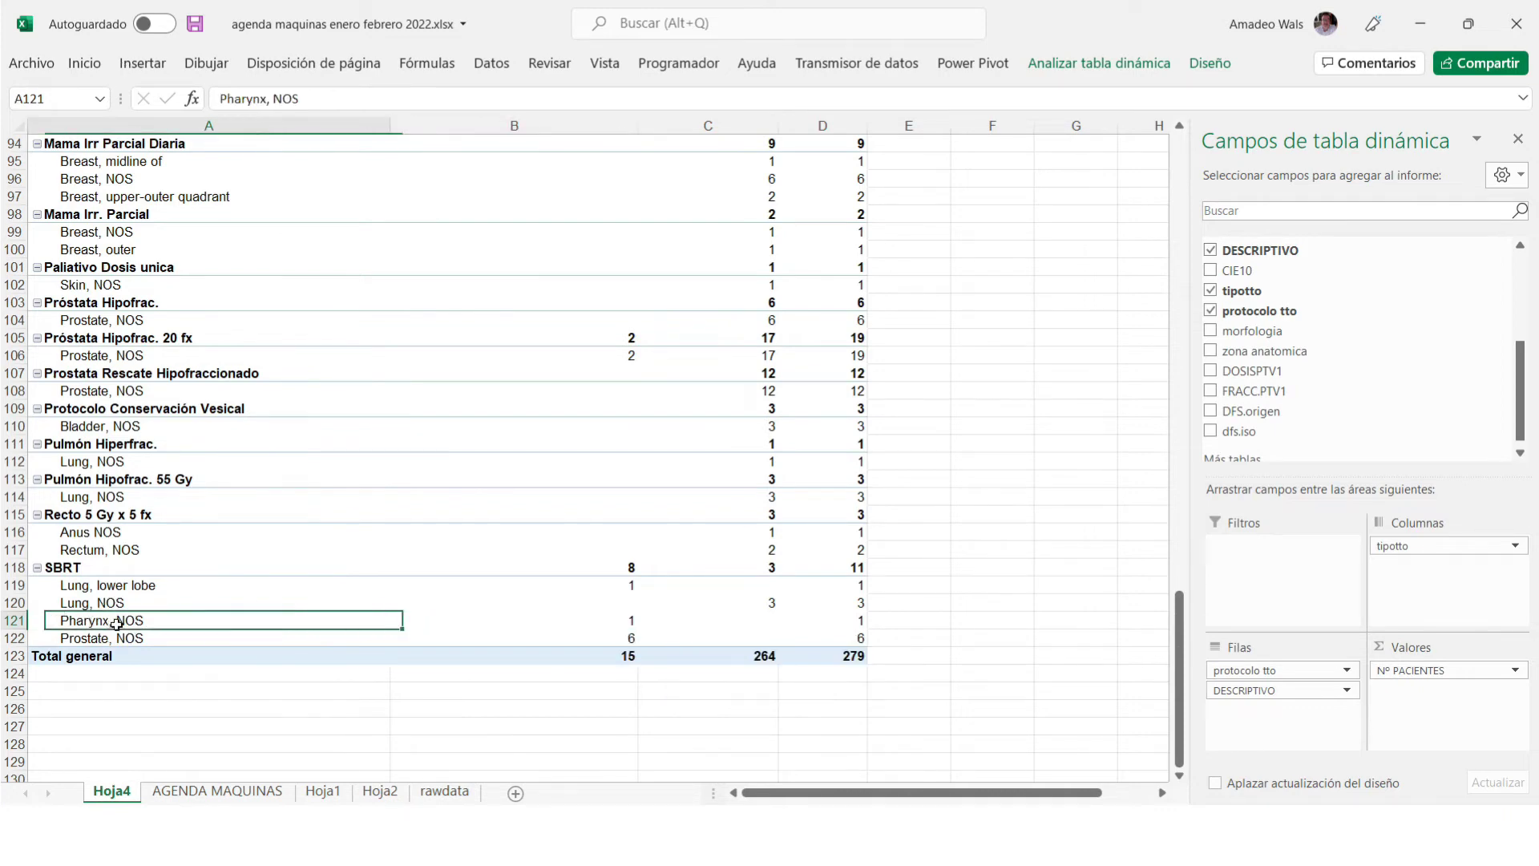
{"action": "left_click", "coordinate": [598, 624]}
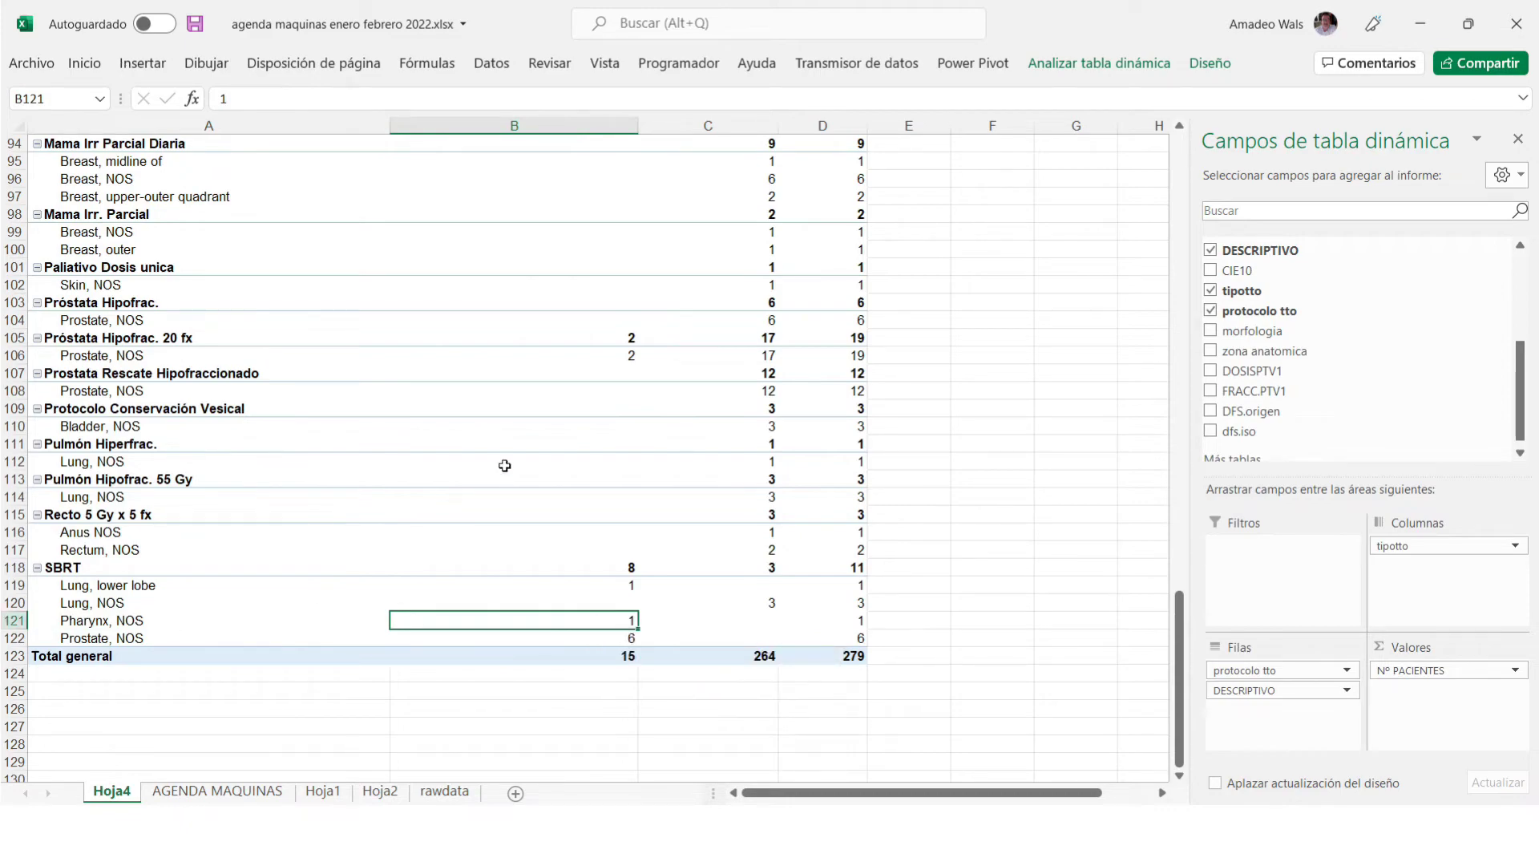
Try nesting protocolo tto beneath DESCRIPTIVO in the pivot rows, and restore protocolo tto as the outer row field.
{"action": "scroll", "coordinate": [504, 465], "scroll_direction": "up", "scroll_amount": 18}
{"action": "scroll", "coordinate": [504, 465], "scroll_direction": "up", "scroll_amount": 13}
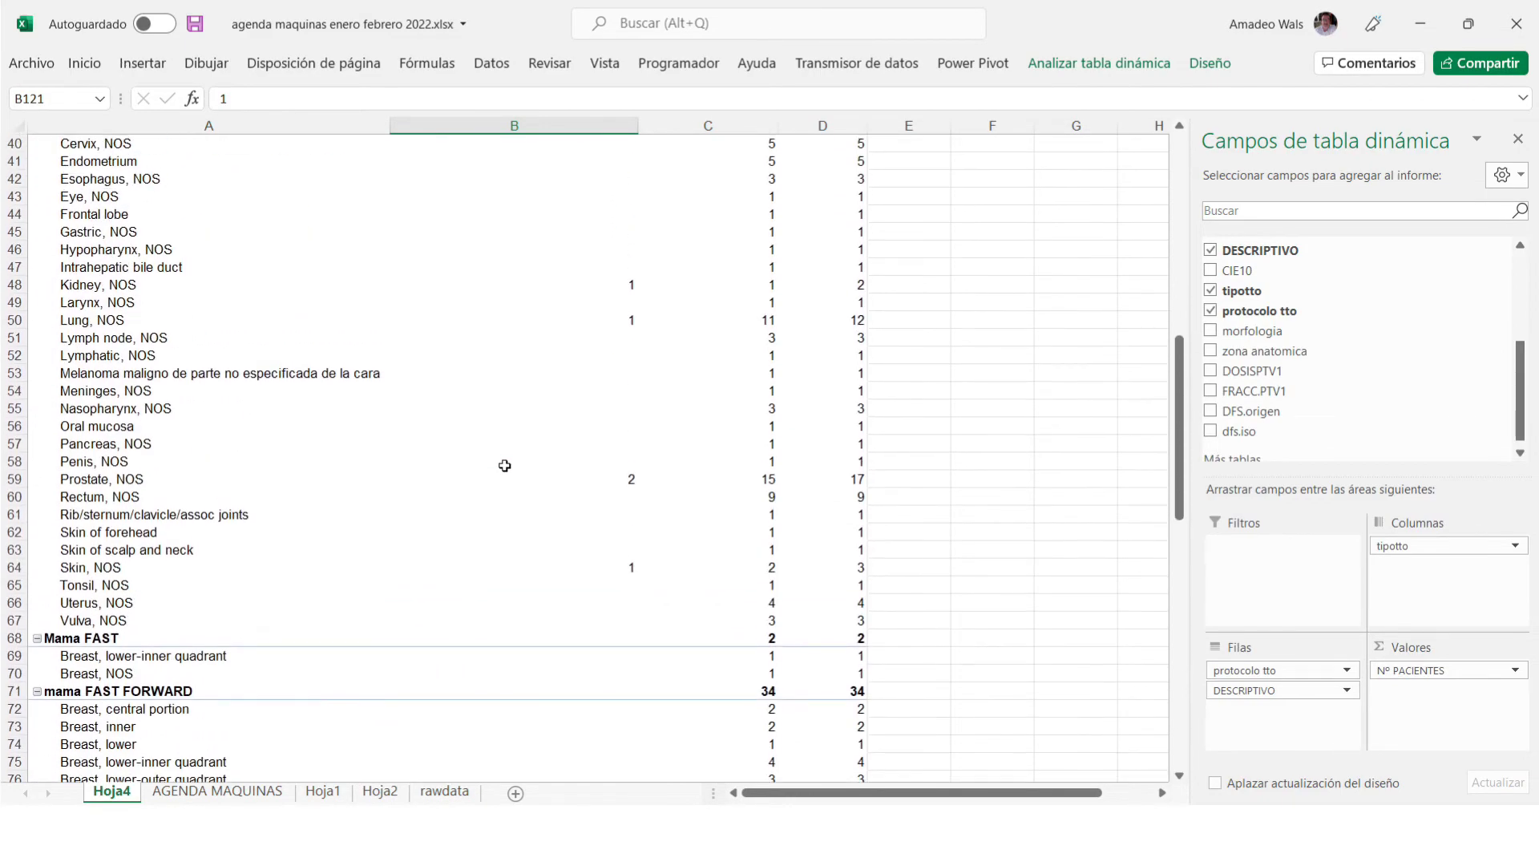
{"action": "left_click_drag", "start_coordinate": [1241, 670], "coordinate": [1268, 722]}
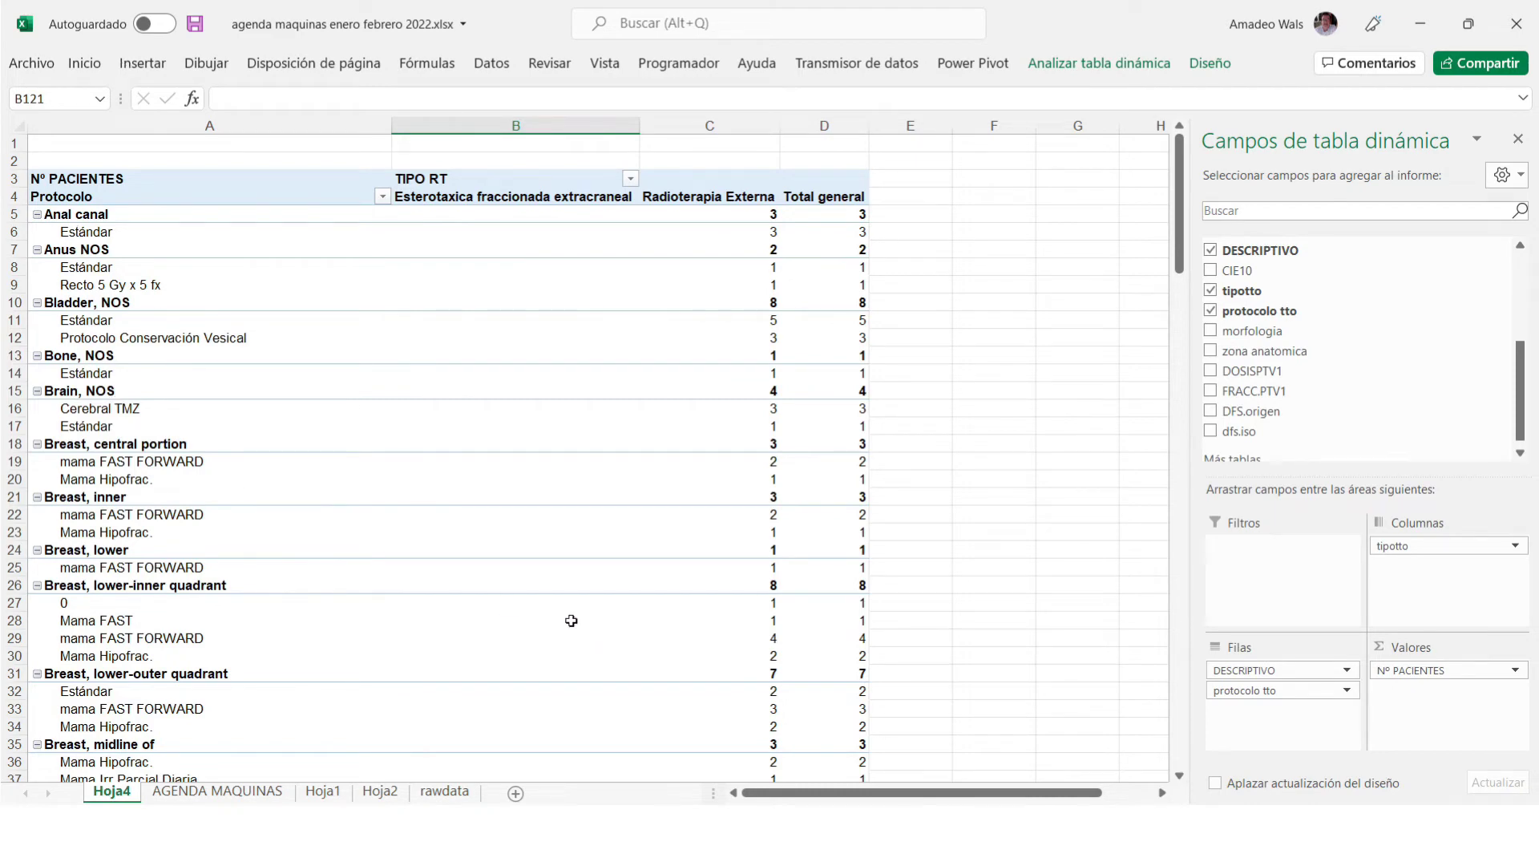
{"action": "left_click_drag", "start_coordinate": [1220, 671], "coordinate": [1243, 719]}
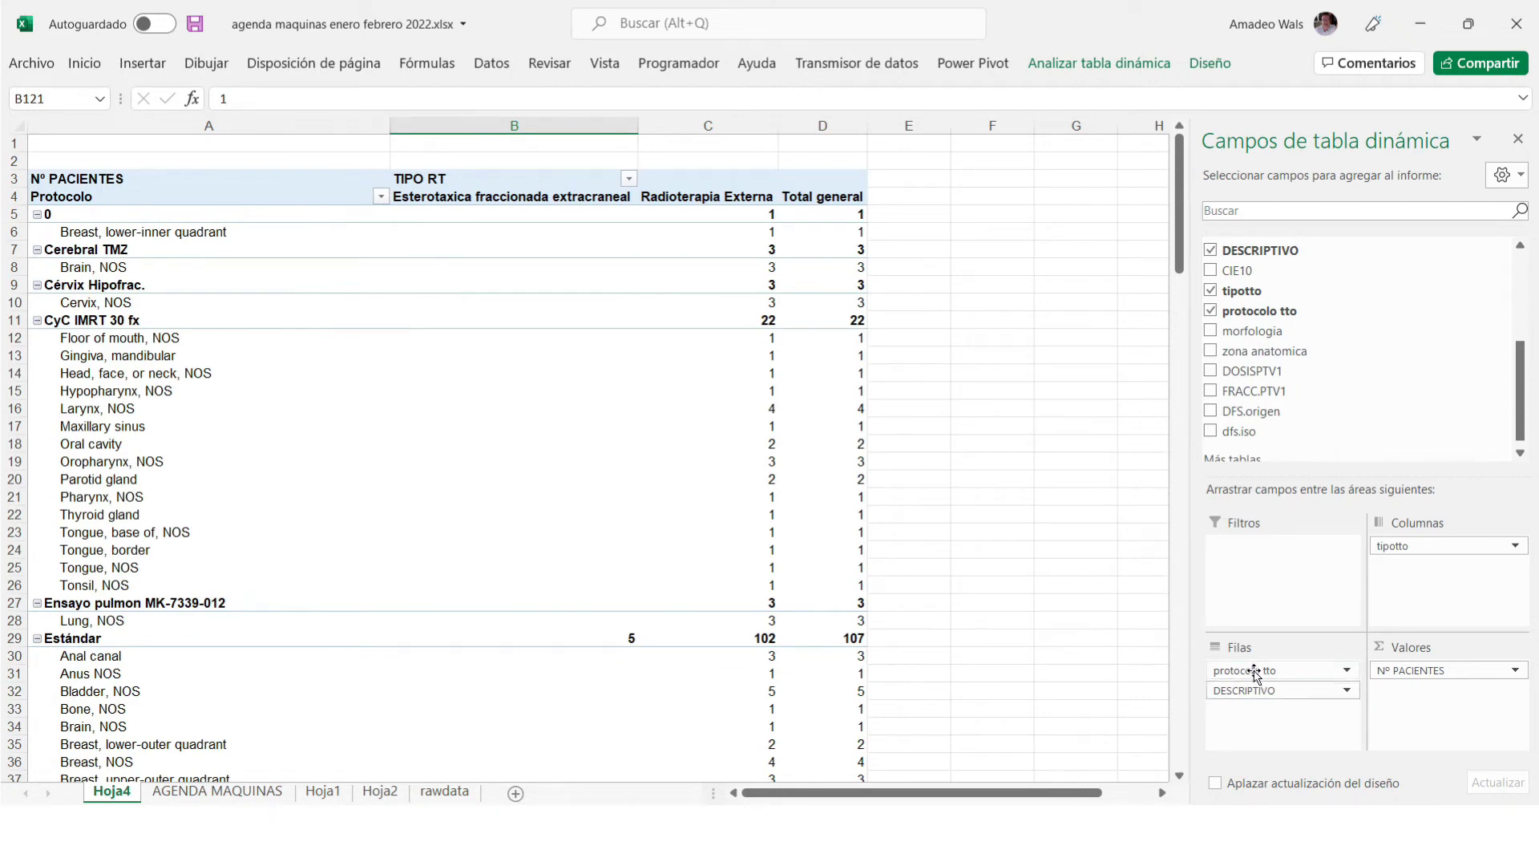
Move protocolo tto from the pivot rows to the report filter and show only Mama FAST.
{"action": "left_click_drag", "start_coordinate": [1255, 673], "coordinate": [1281, 556]}
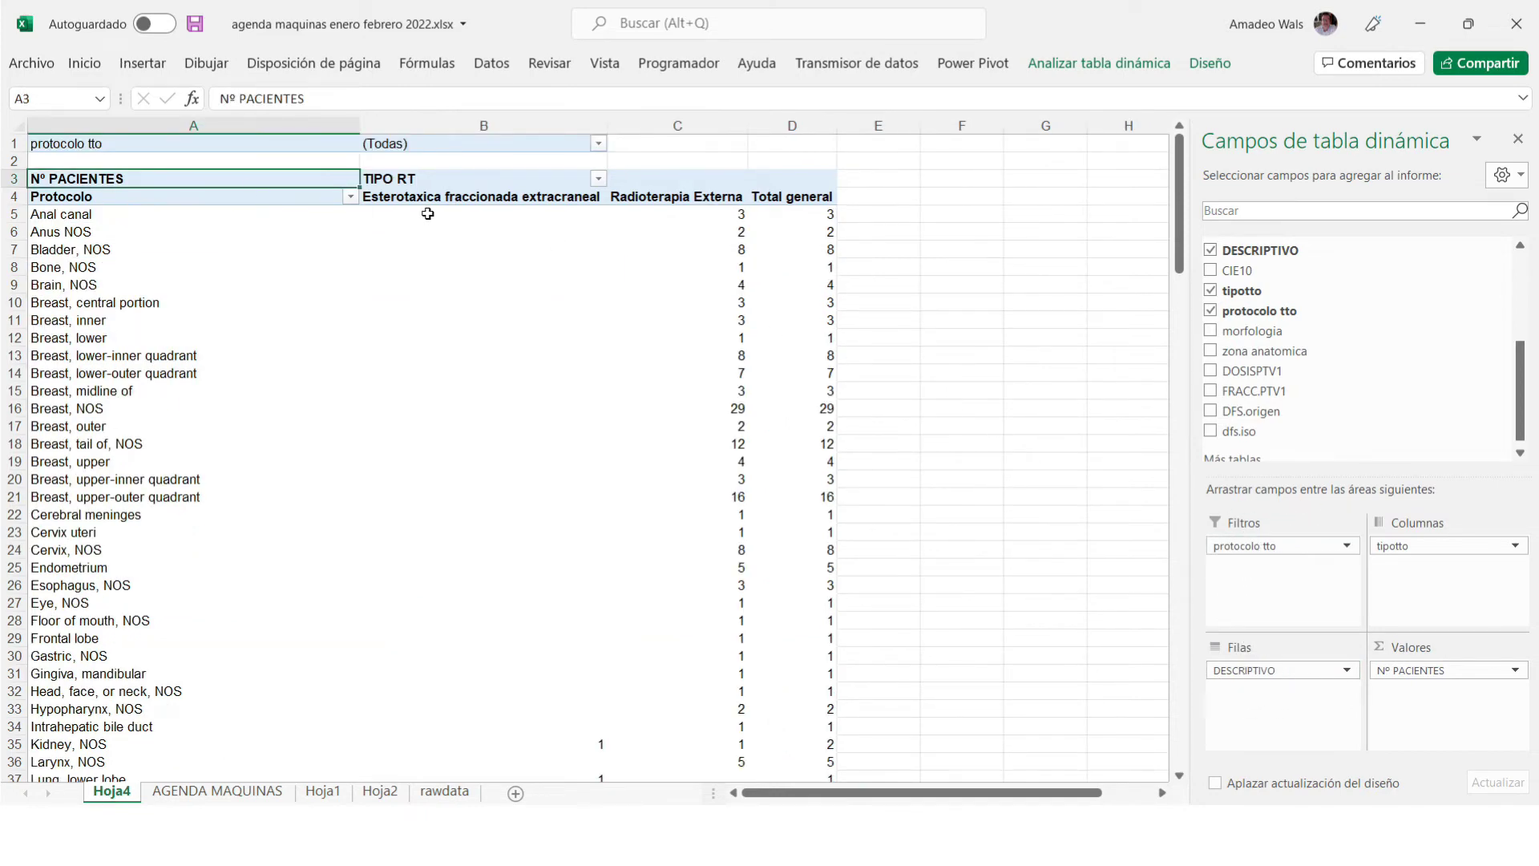
{"action": "left_click", "coordinate": [599, 144]}
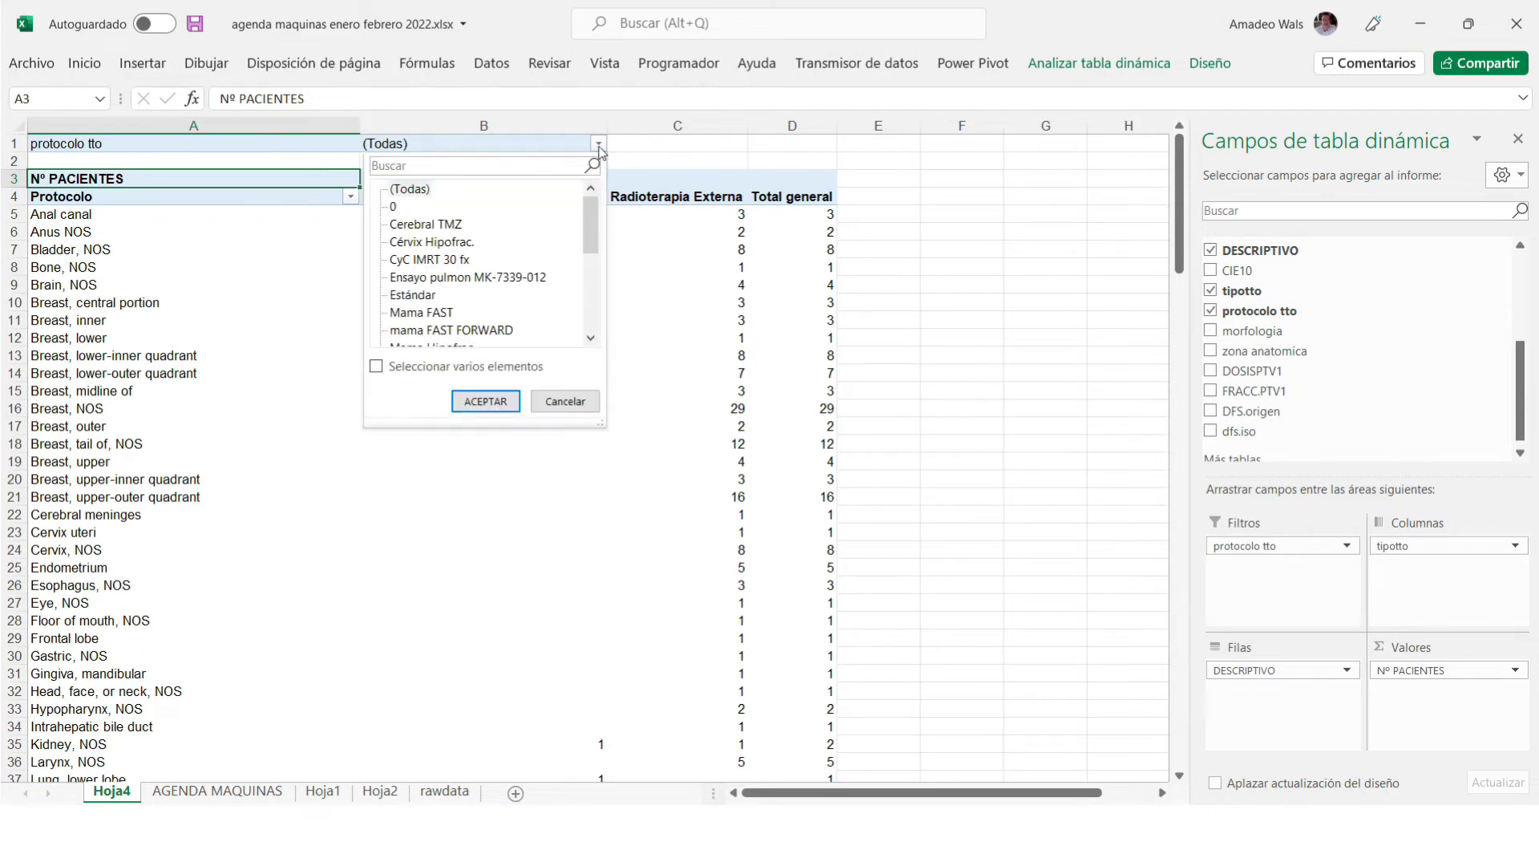
{"action": "left_click", "coordinate": [376, 366]}
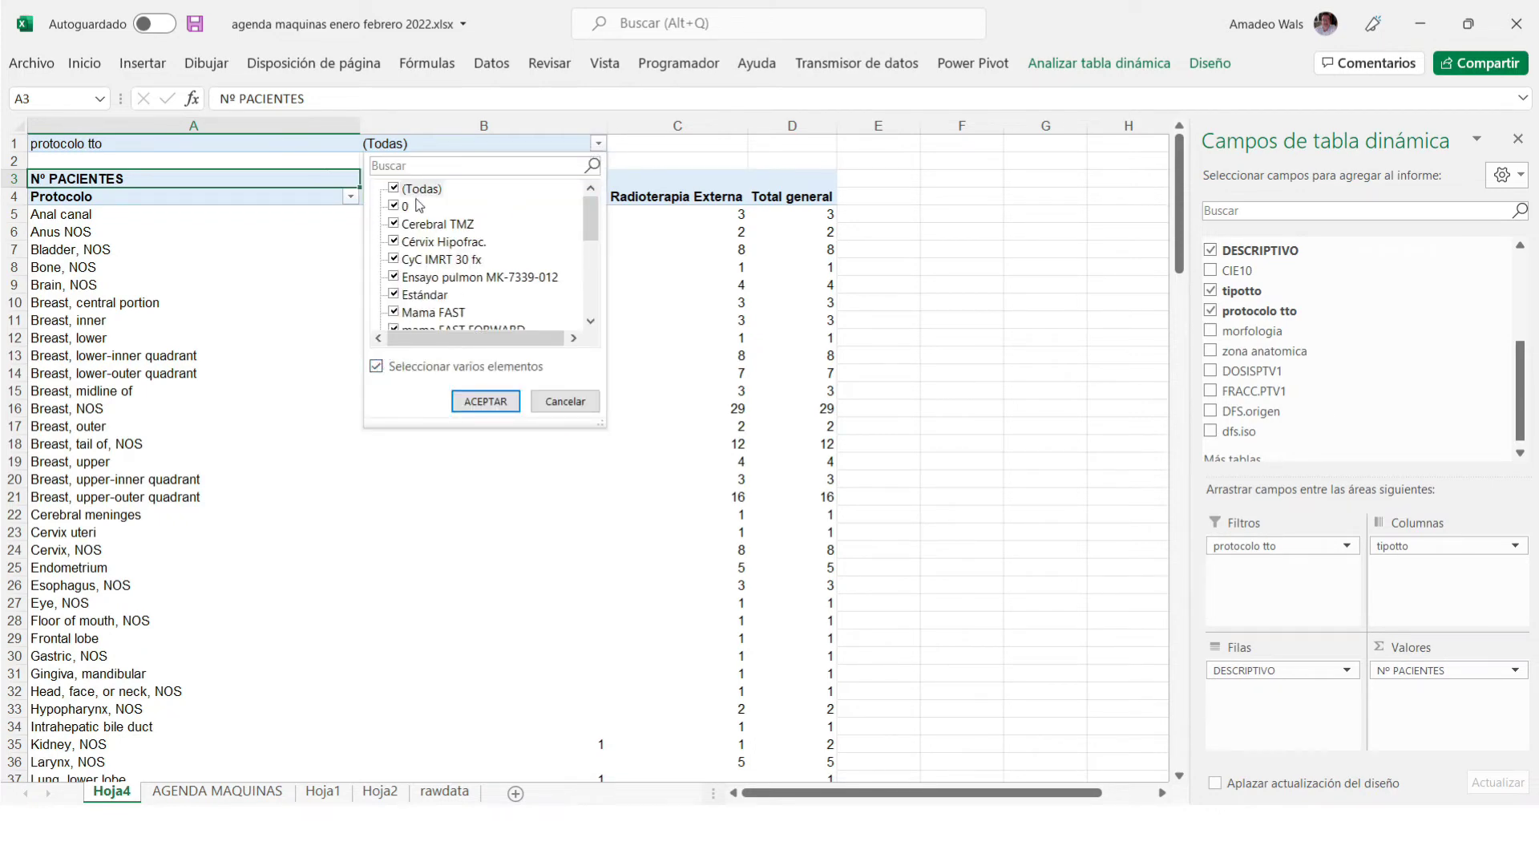
{"action": "left_click", "coordinate": [394, 190]}
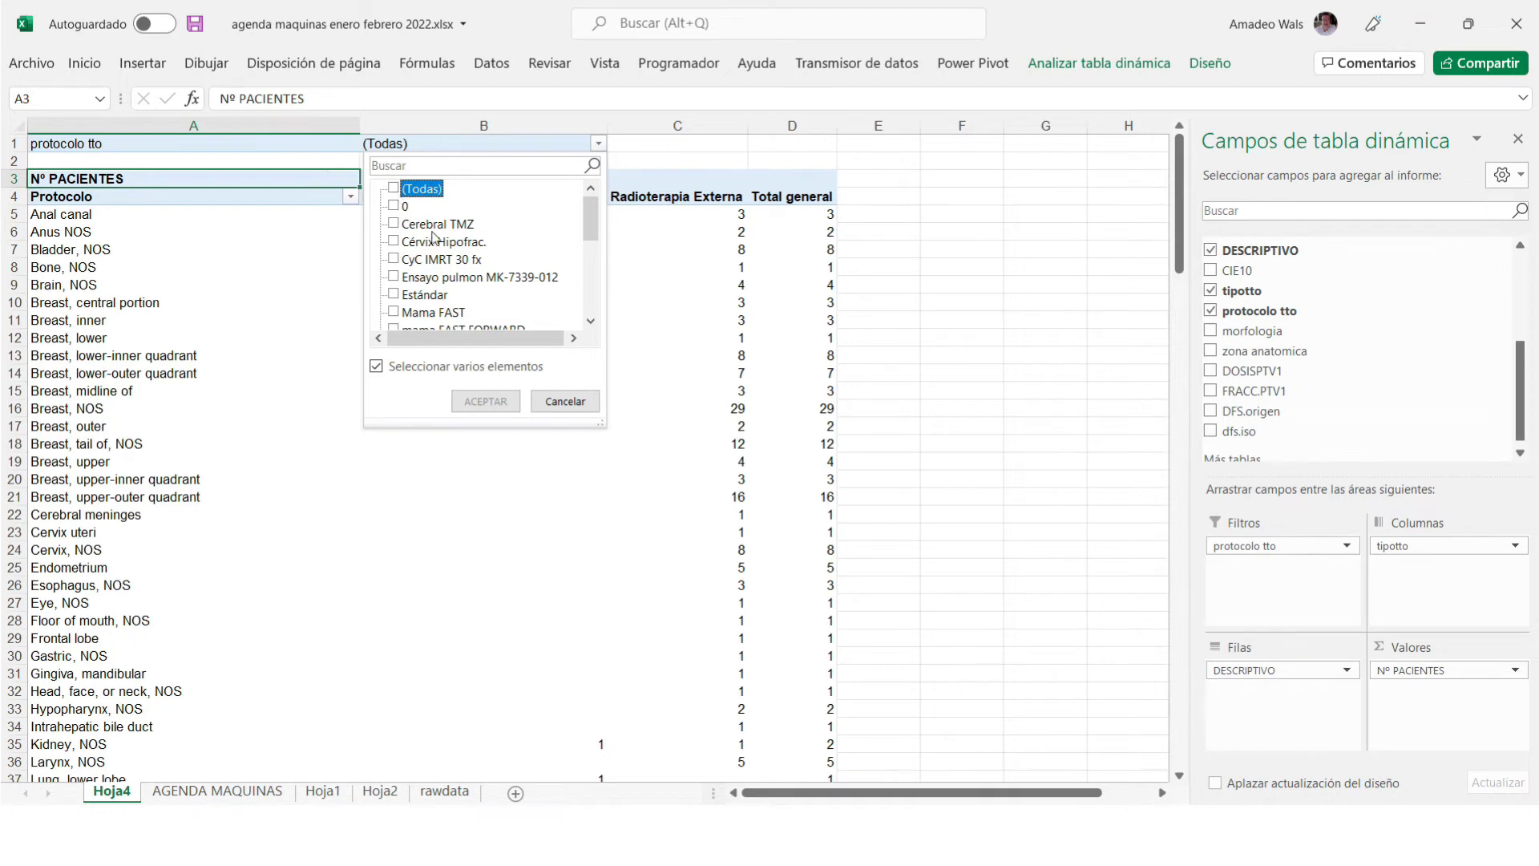
{"action": "left_click", "coordinate": [402, 315]}
{"action": "left_click", "coordinate": [484, 400]}
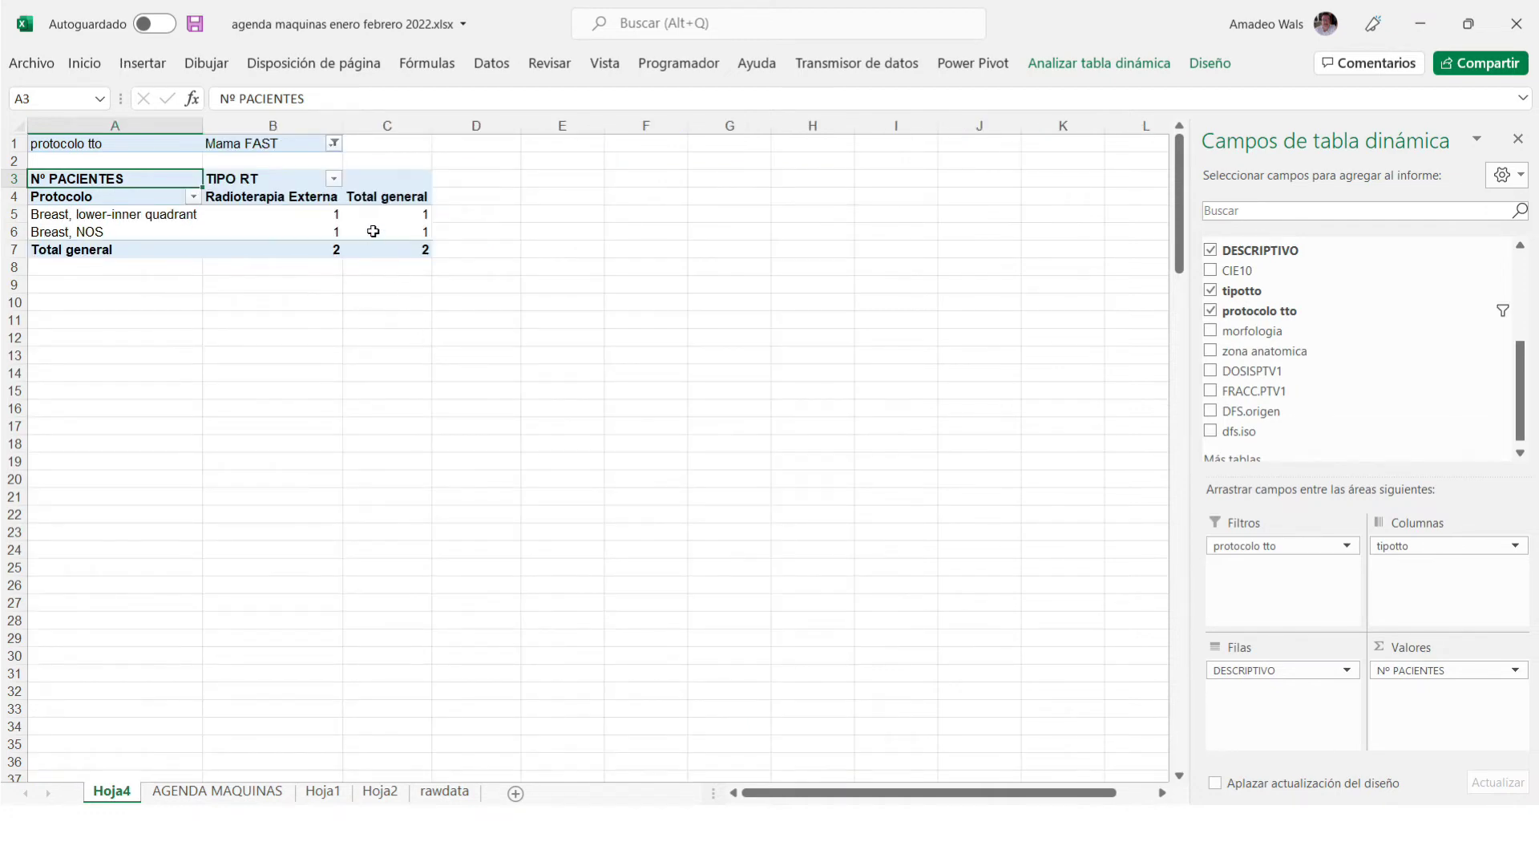
Switch the protocolo tto report filter to show only mama FAST FORWARD instead of Mama FAST.
{"action": "left_click", "coordinate": [334, 144]}
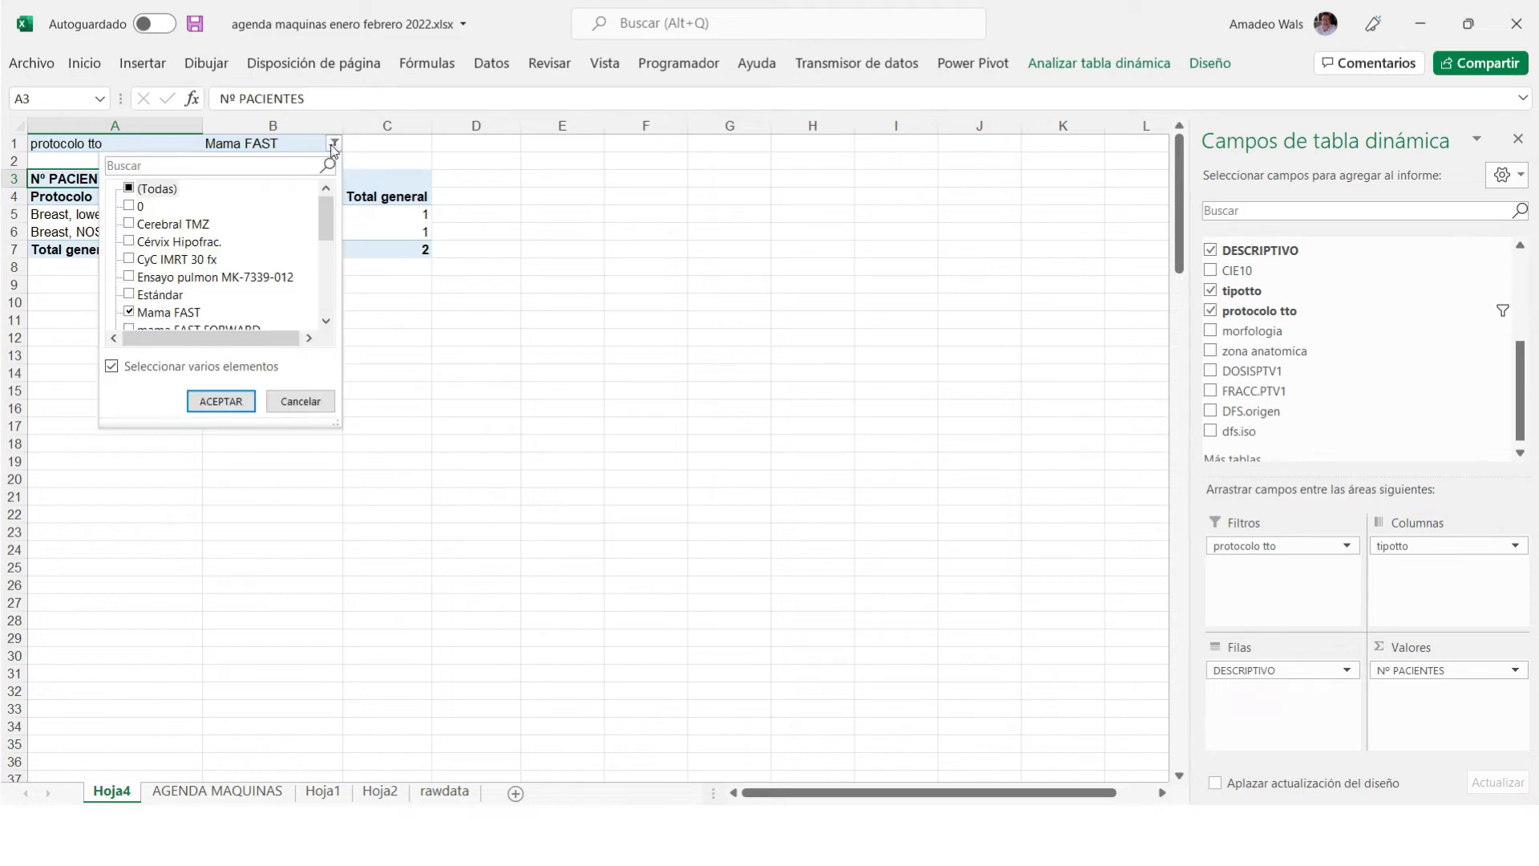
{"action": "left_click", "coordinate": [326, 321]}
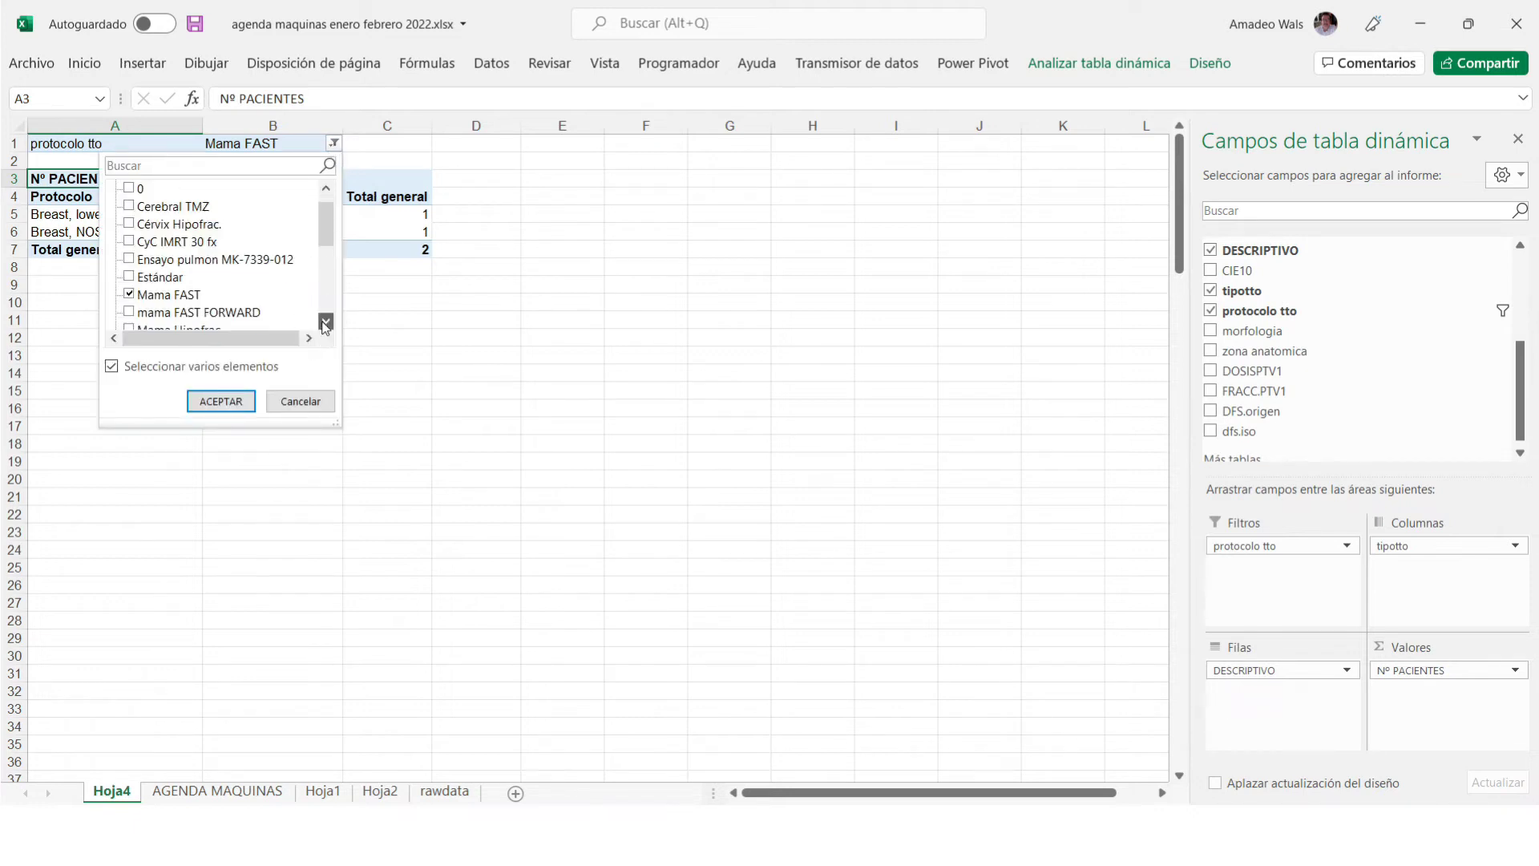
{"action": "left_click", "coordinate": [326, 321]}
{"action": "left_click", "coordinate": [130, 294]}
{"action": "left_click", "coordinate": [129, 277]}
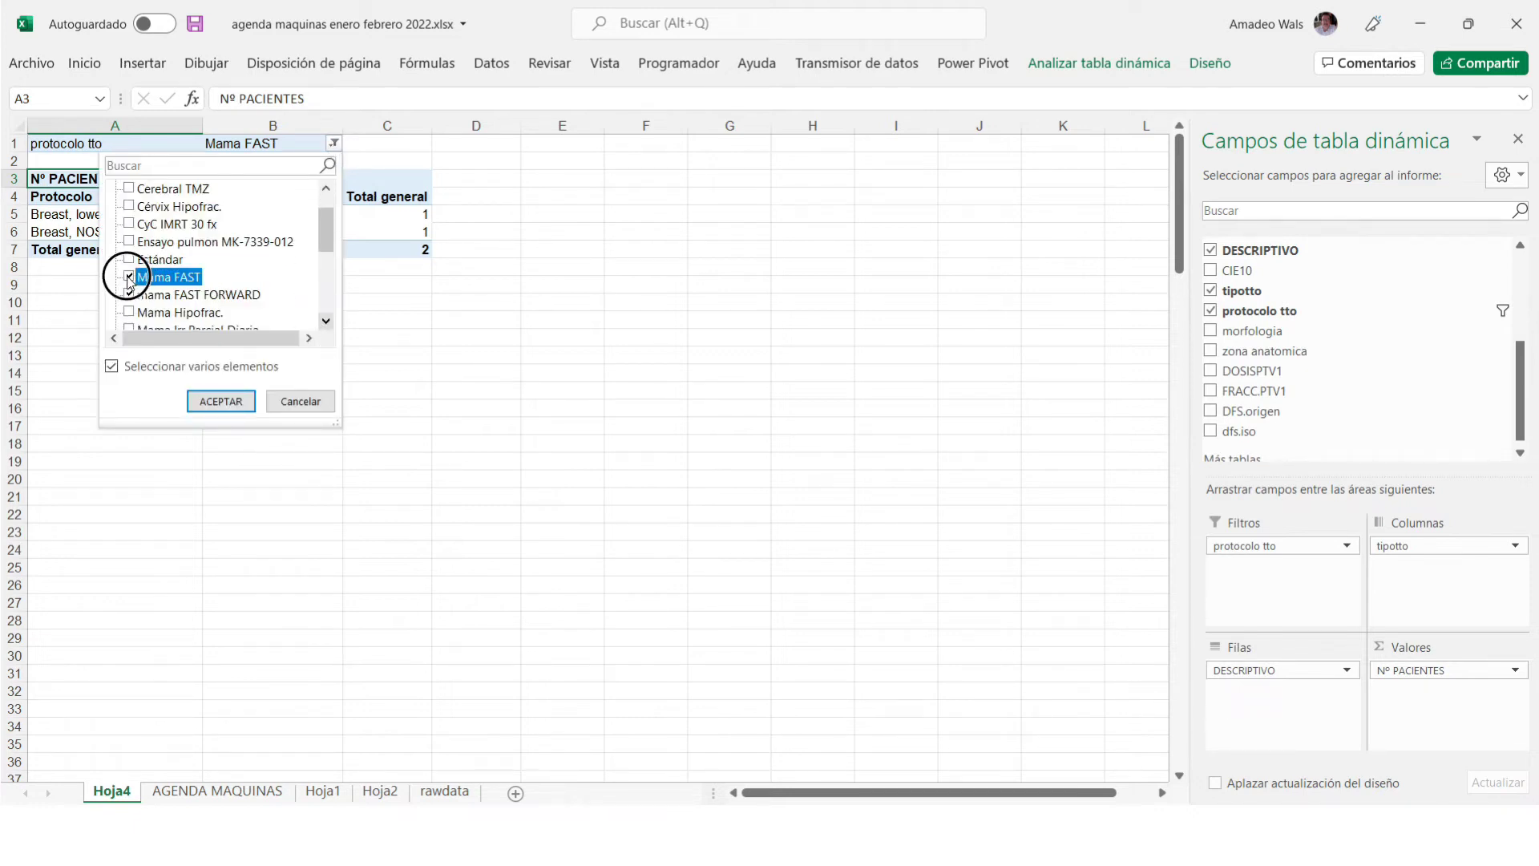
{"action": "left_click", "coordinate": [218, 400]}
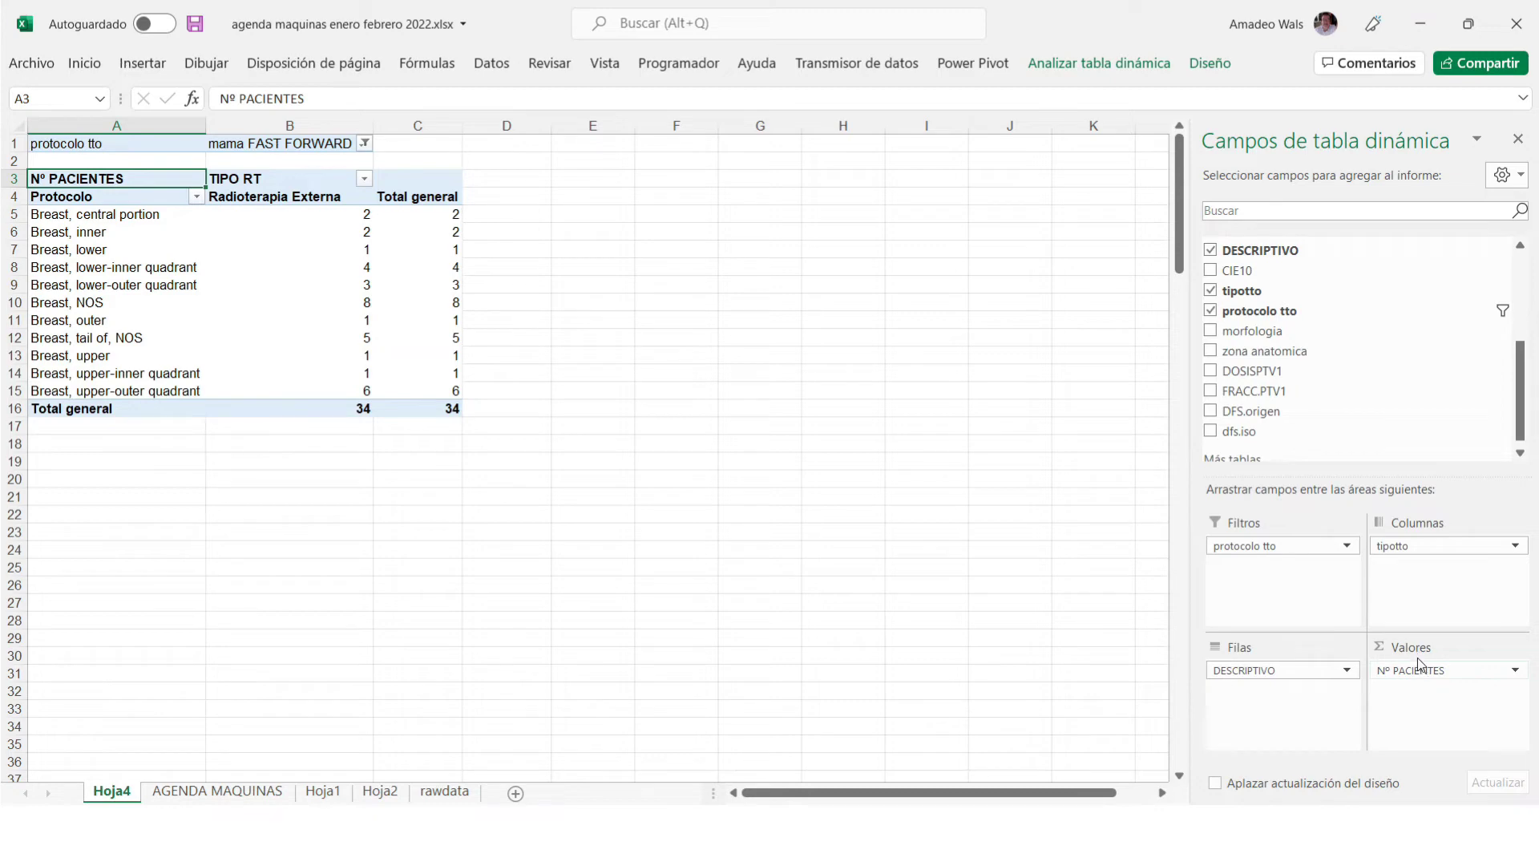
Move protocolo tto from the report filter to the rows above DESCRIPTIVO and include all protocols.
{"action": "left_click_drag", "start_coordinate": [1519, 412], "coordinate": [1517, 338]}
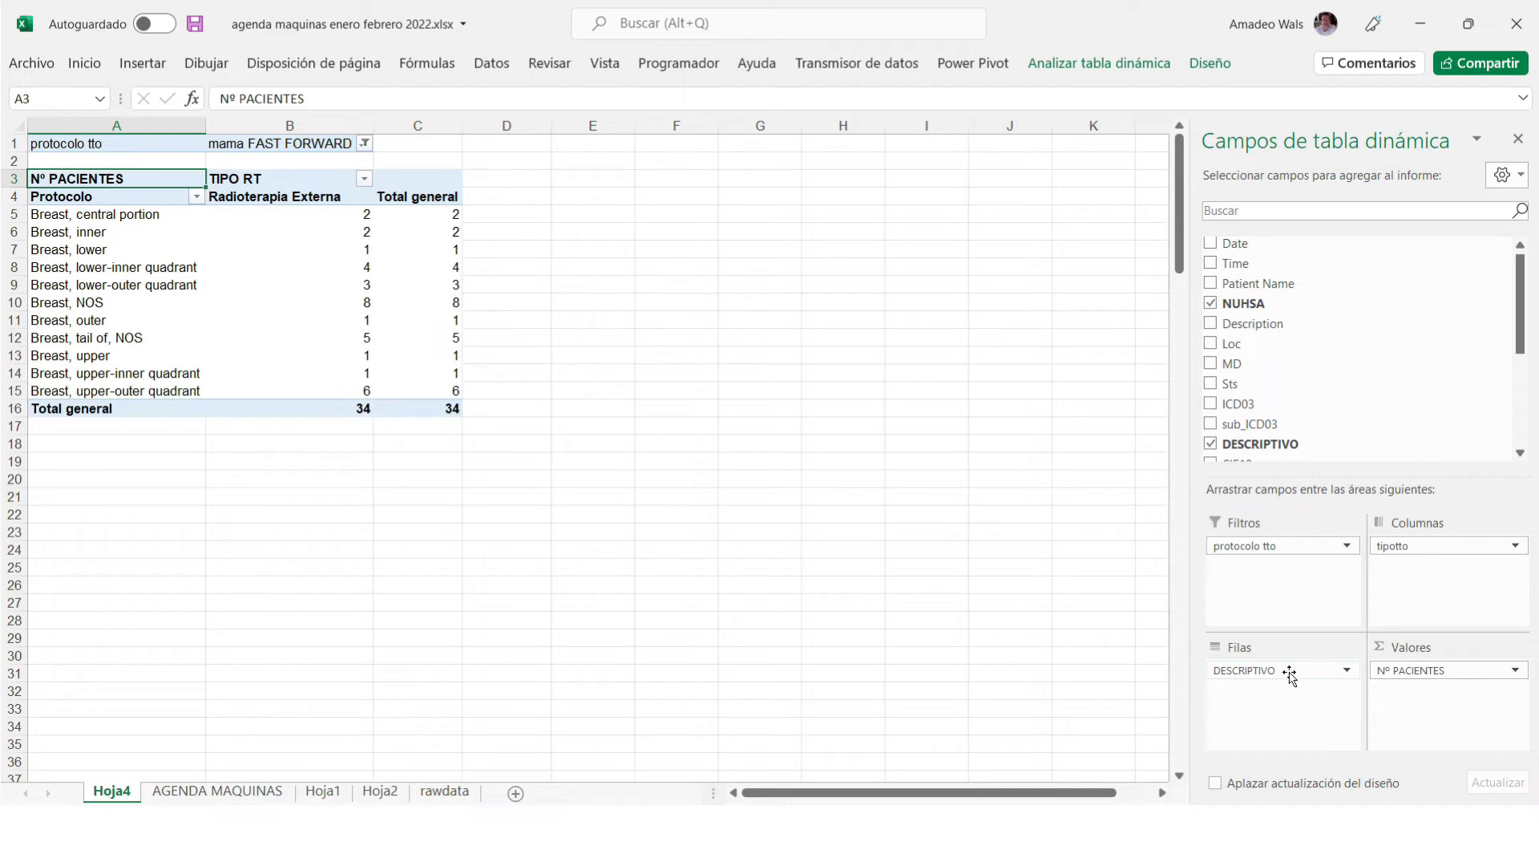
{"action": "left_click_drag", "start_coordinate": [1261, 548], "coordinate": [1273, 668]}
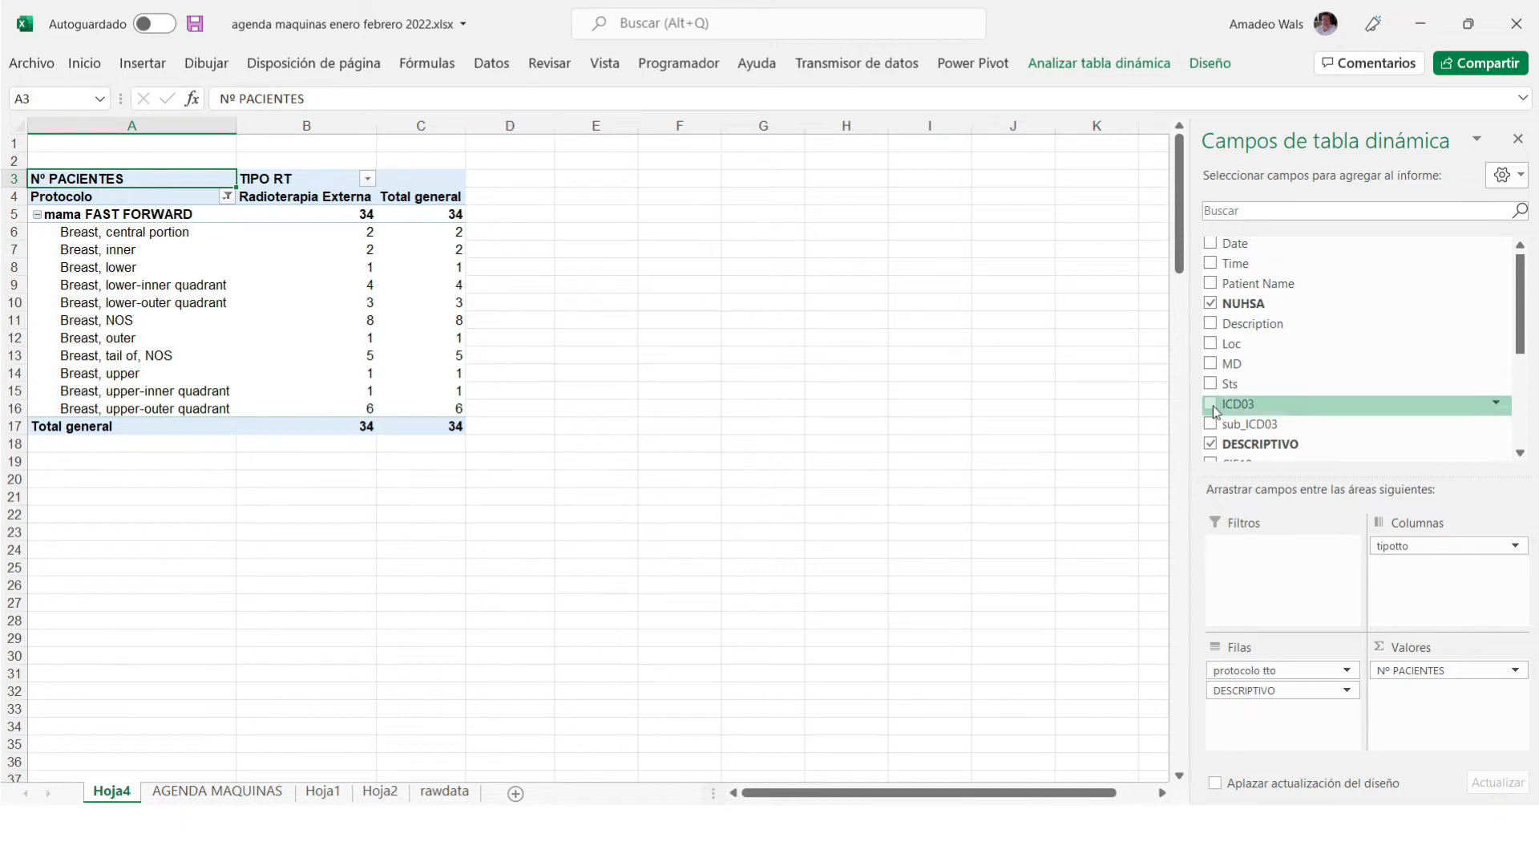
{"action": "left_click", "coordinate": [228, 196]}
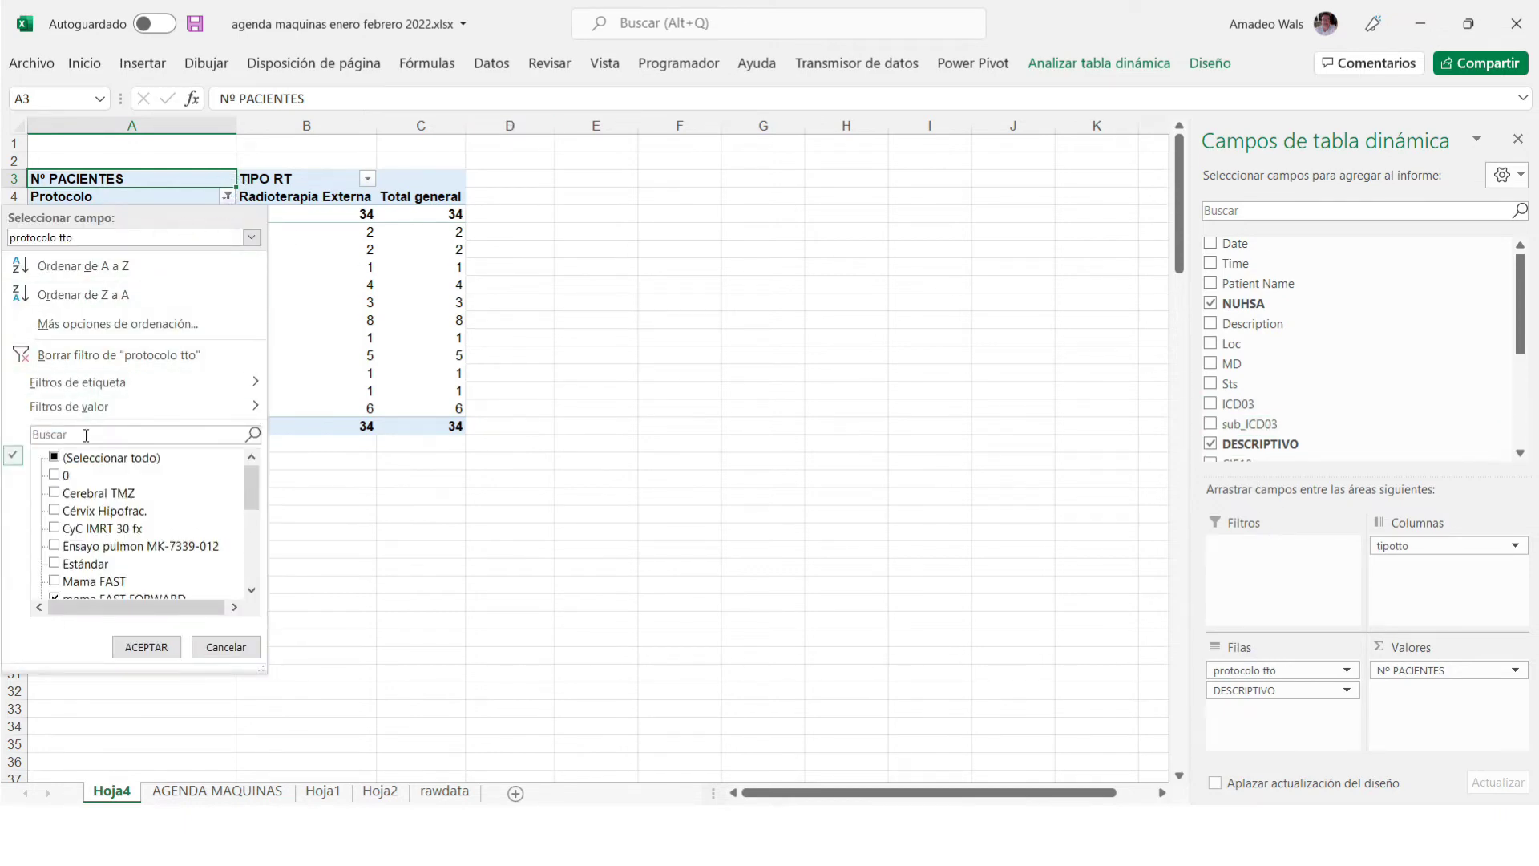
{"action": "left_click", "coordinate": [55, 458]}
{"action": "left_click", "coordinate": [146, 647]}
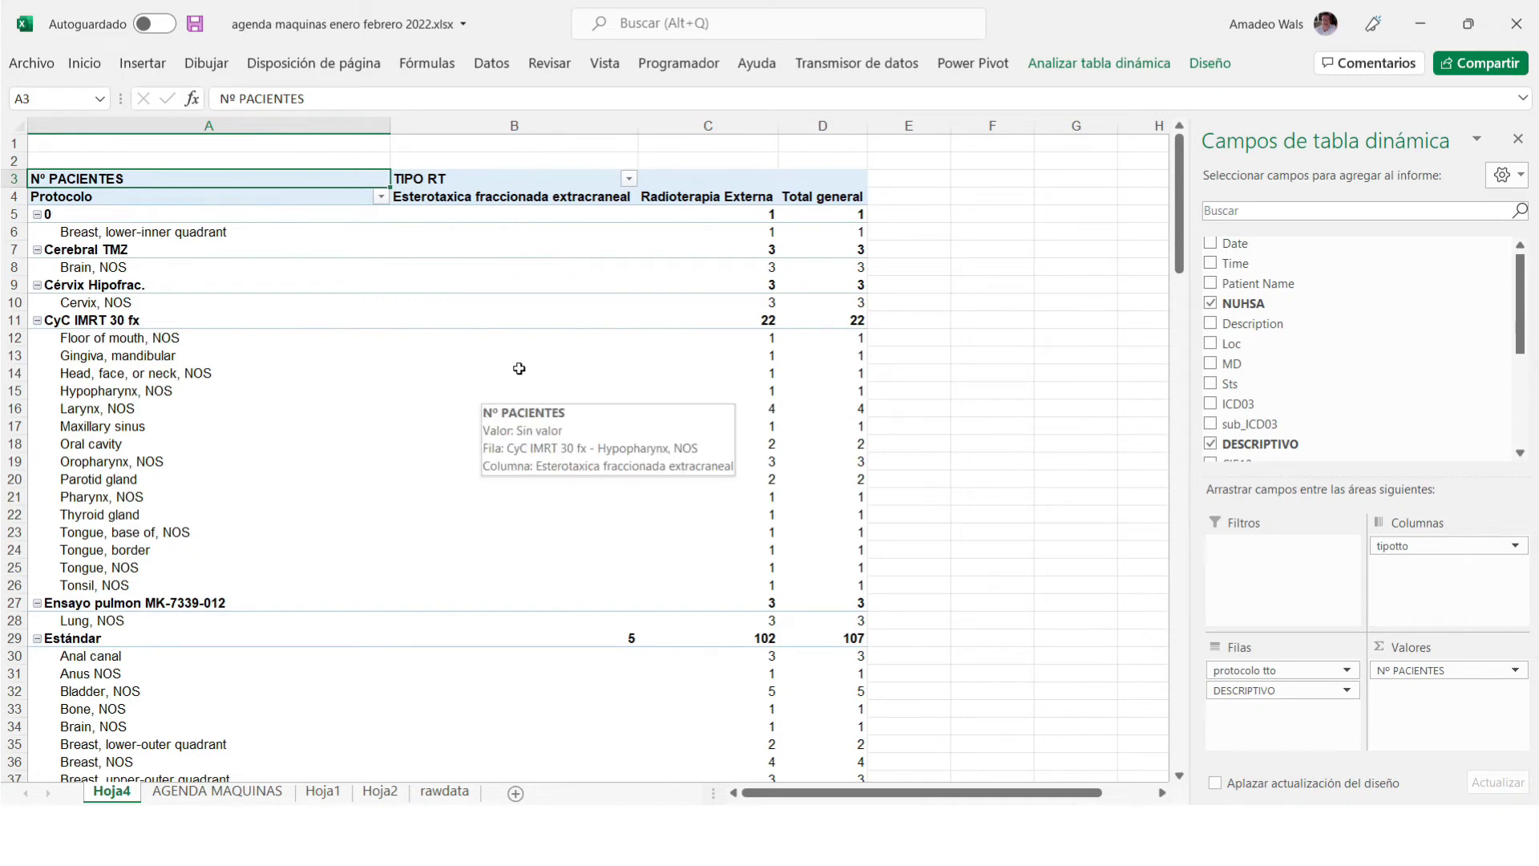
Show the pivot table in tabular format, with protocolo tto and DESCRIPTIVO in separate columns.
{"action": "left_click", "coordinate": [1210, 63]}
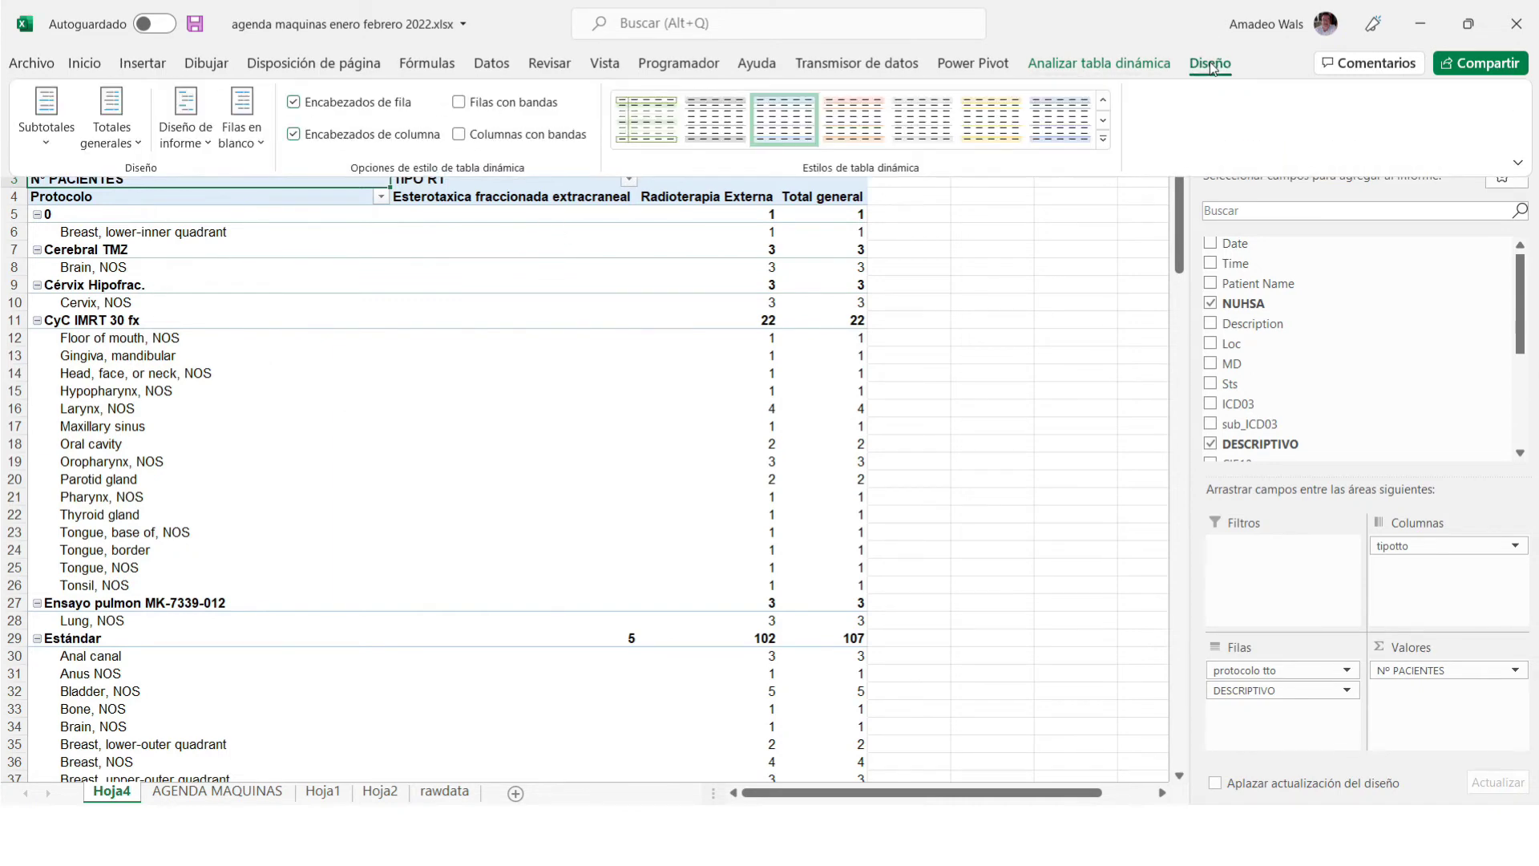
{"action": "left_click", "coordinate": [138, 144]}
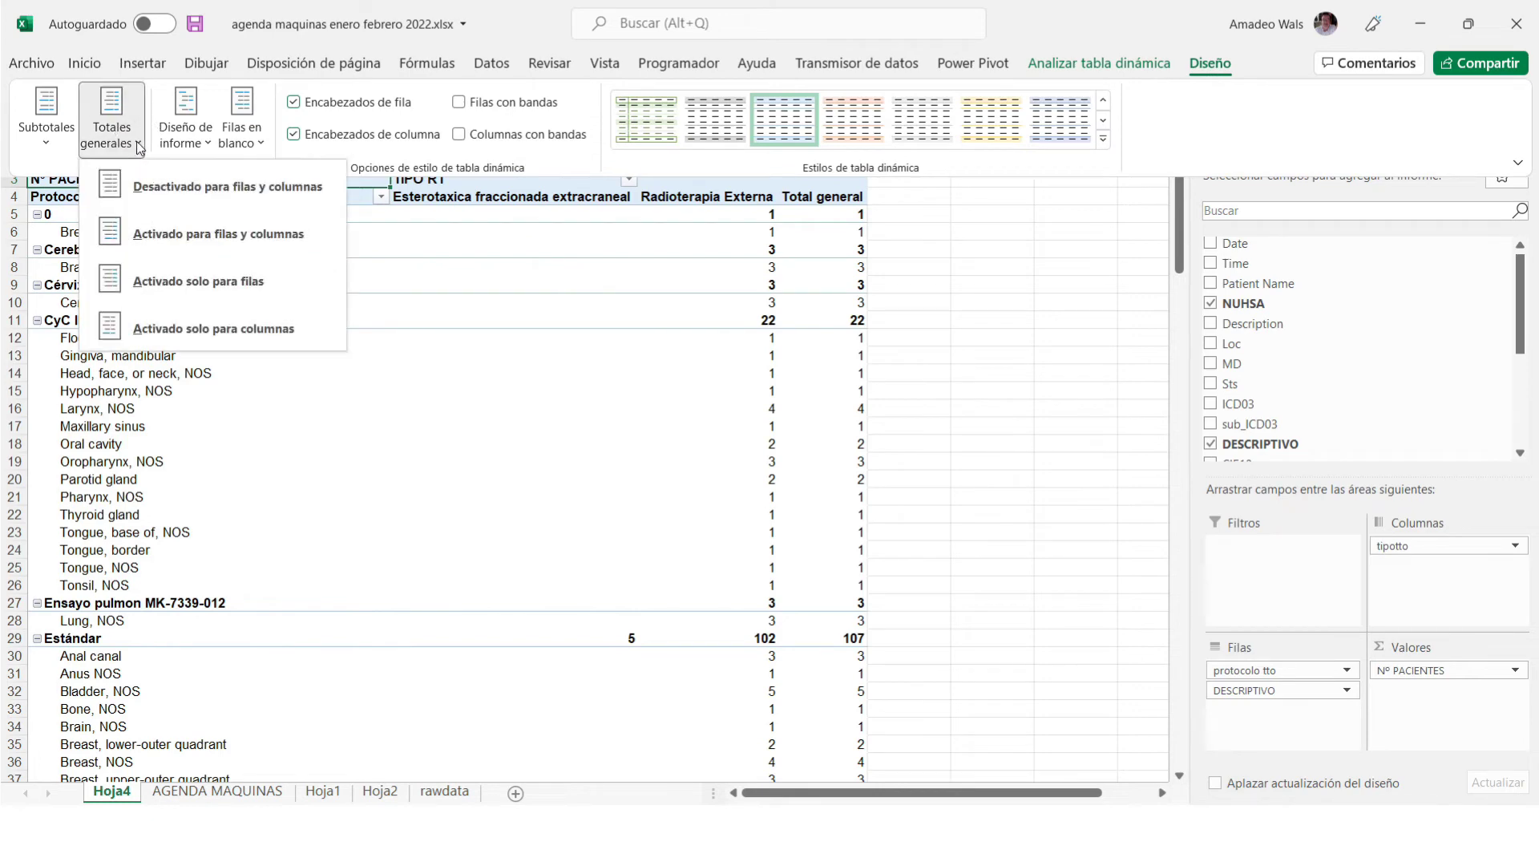
{"action": "left_click", "coordinate": [223, 138]}
{"action": "left_click", "coordinate": [207, 140]}
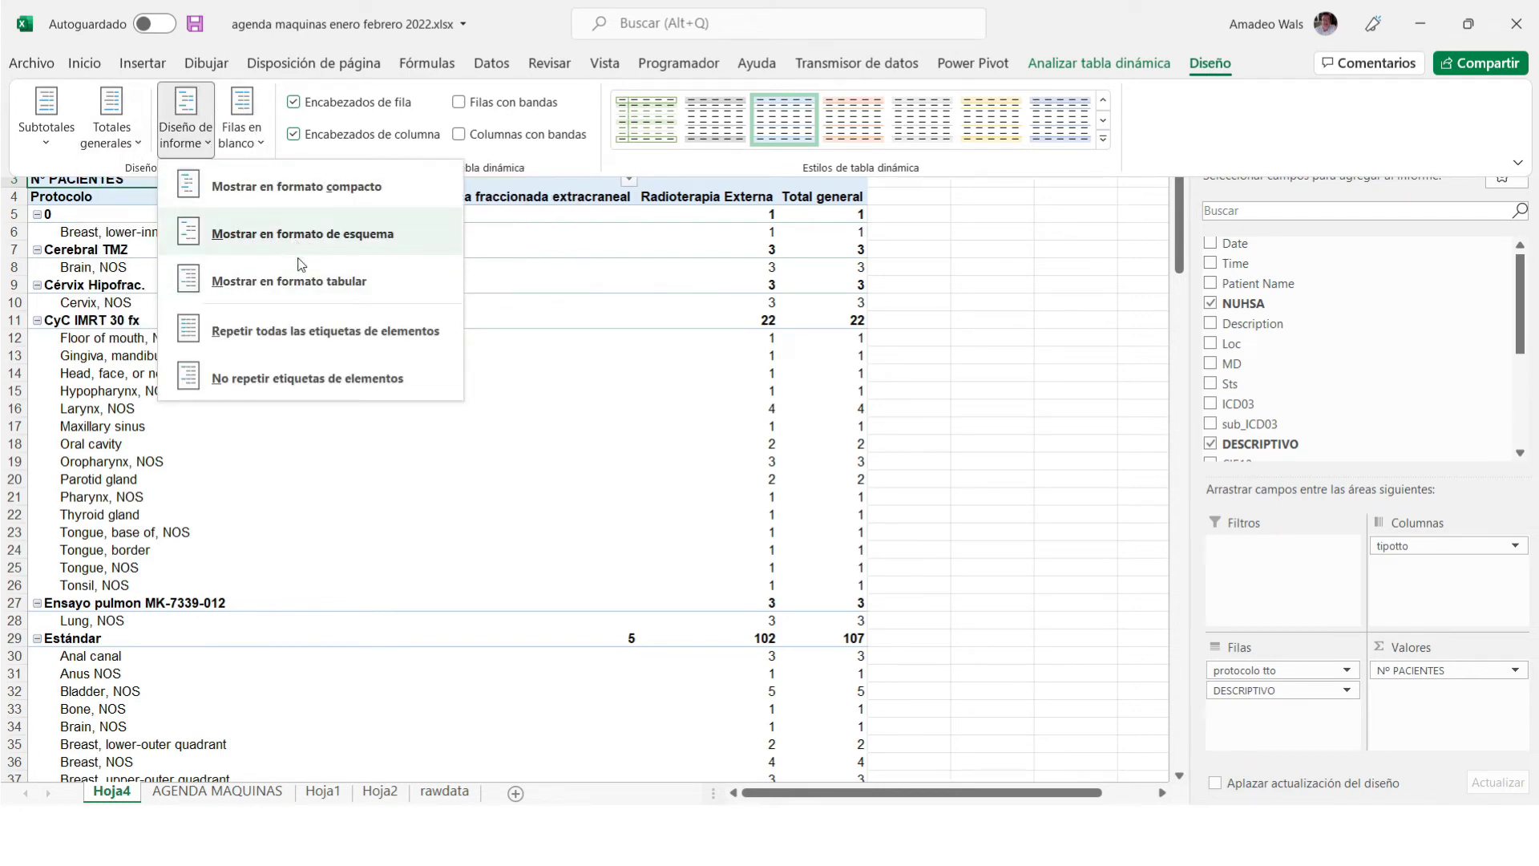
{"action": "left_click", "coordinate": [303, 281]}
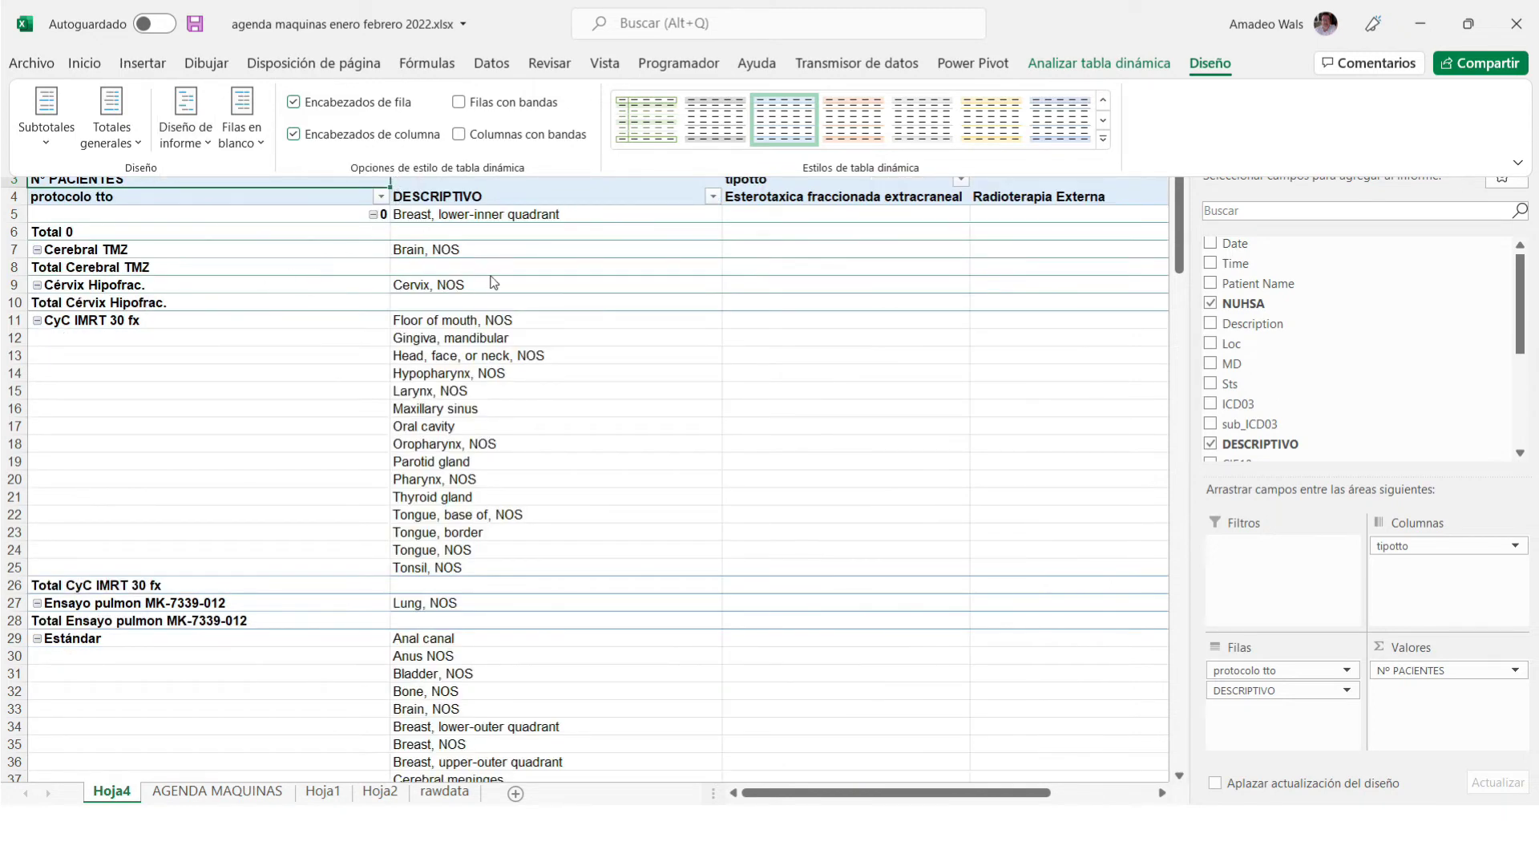
{"action": "left_click", "coordinate": [391, 180]}
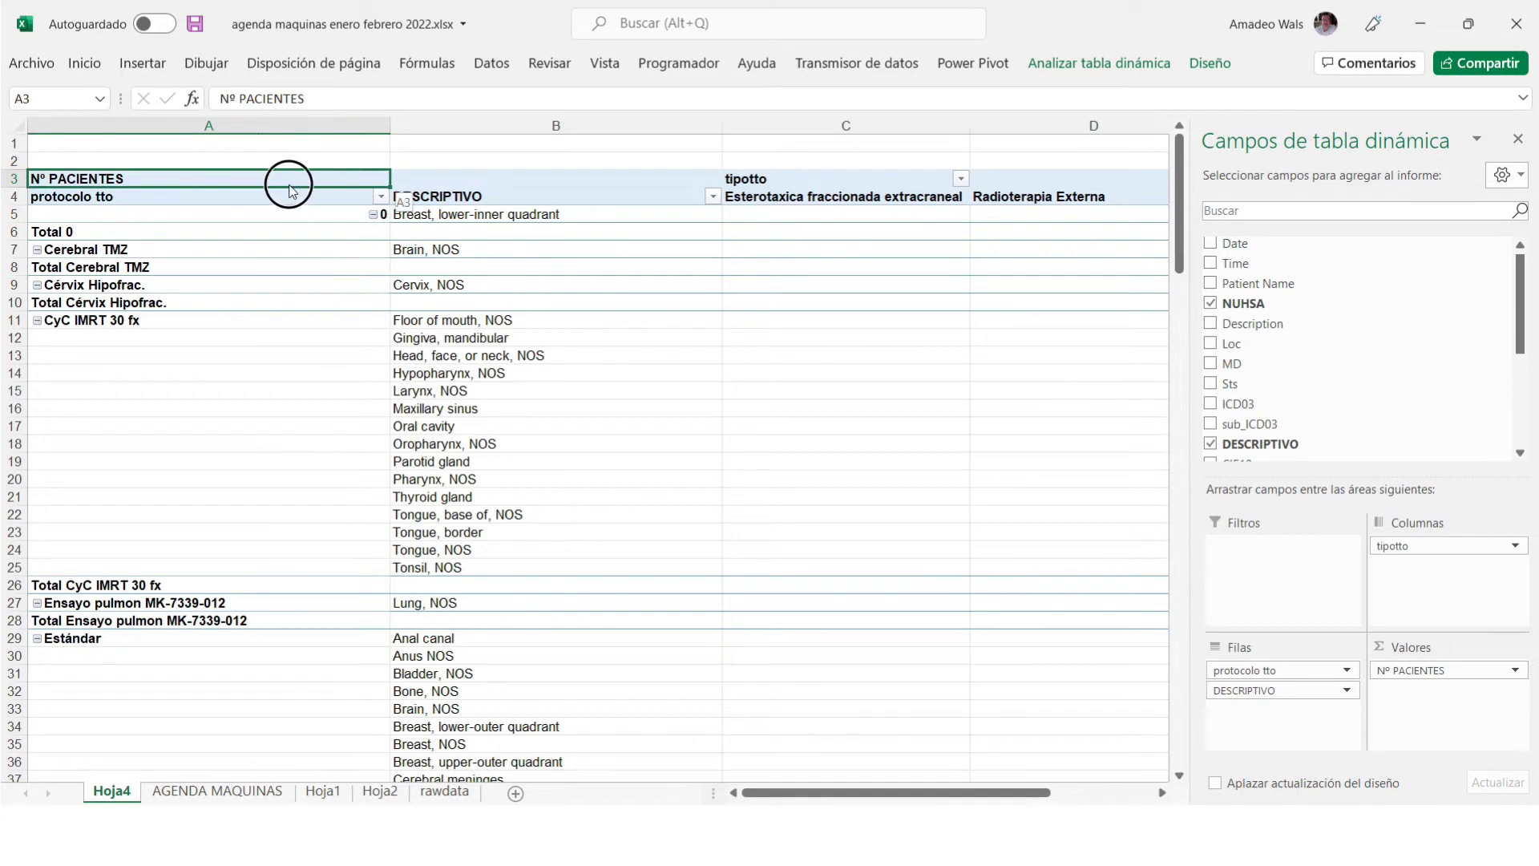
Narrow columns A to D of the tabular pivot table and look through its protocol subtotals.
{"action": "left_click_drag", "start_coordinate": [390, 131], "coordinate": [282, 152]}
{"action": "left_click_drag", "start_coordinate": [617, 129], "coordinate": [509, 132]}
{"action": "left_click_drag", "start_coordinate": [762, 122], "coordinate": [685, 127]}
{"action": "left_click_drag", "start_coordinate": [934, 128], "coordinate": [839, 137]}
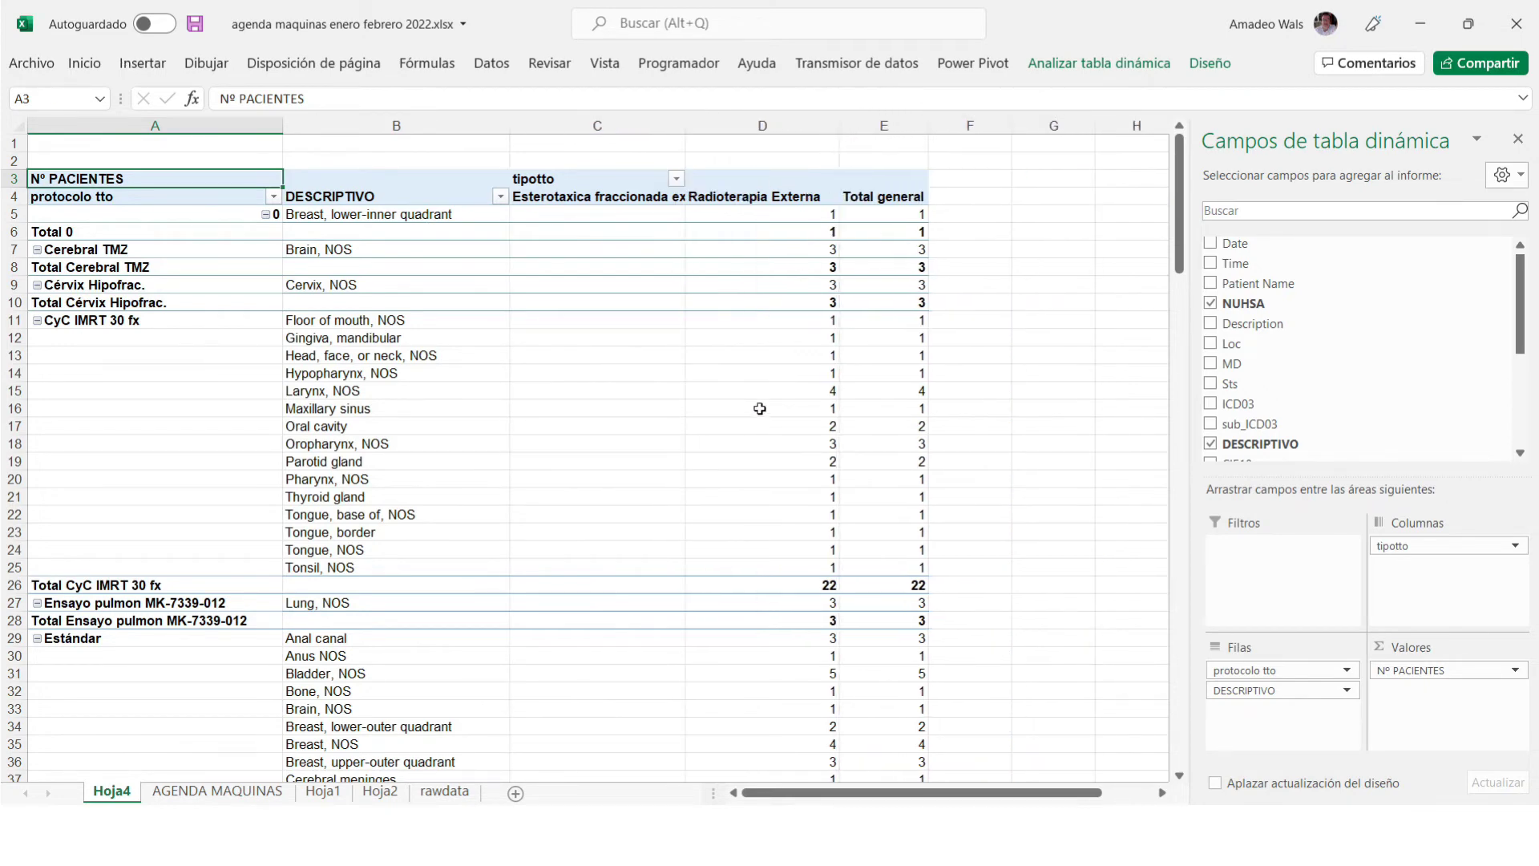
{"action": "scroll", "coordinate": [757, 407], "scroll_direction": "down", "scroll_amount": 12}
{"action": "scroll", "coordinate": [760, 409], "scroll_direction": "down", "scroll_amount": 3}
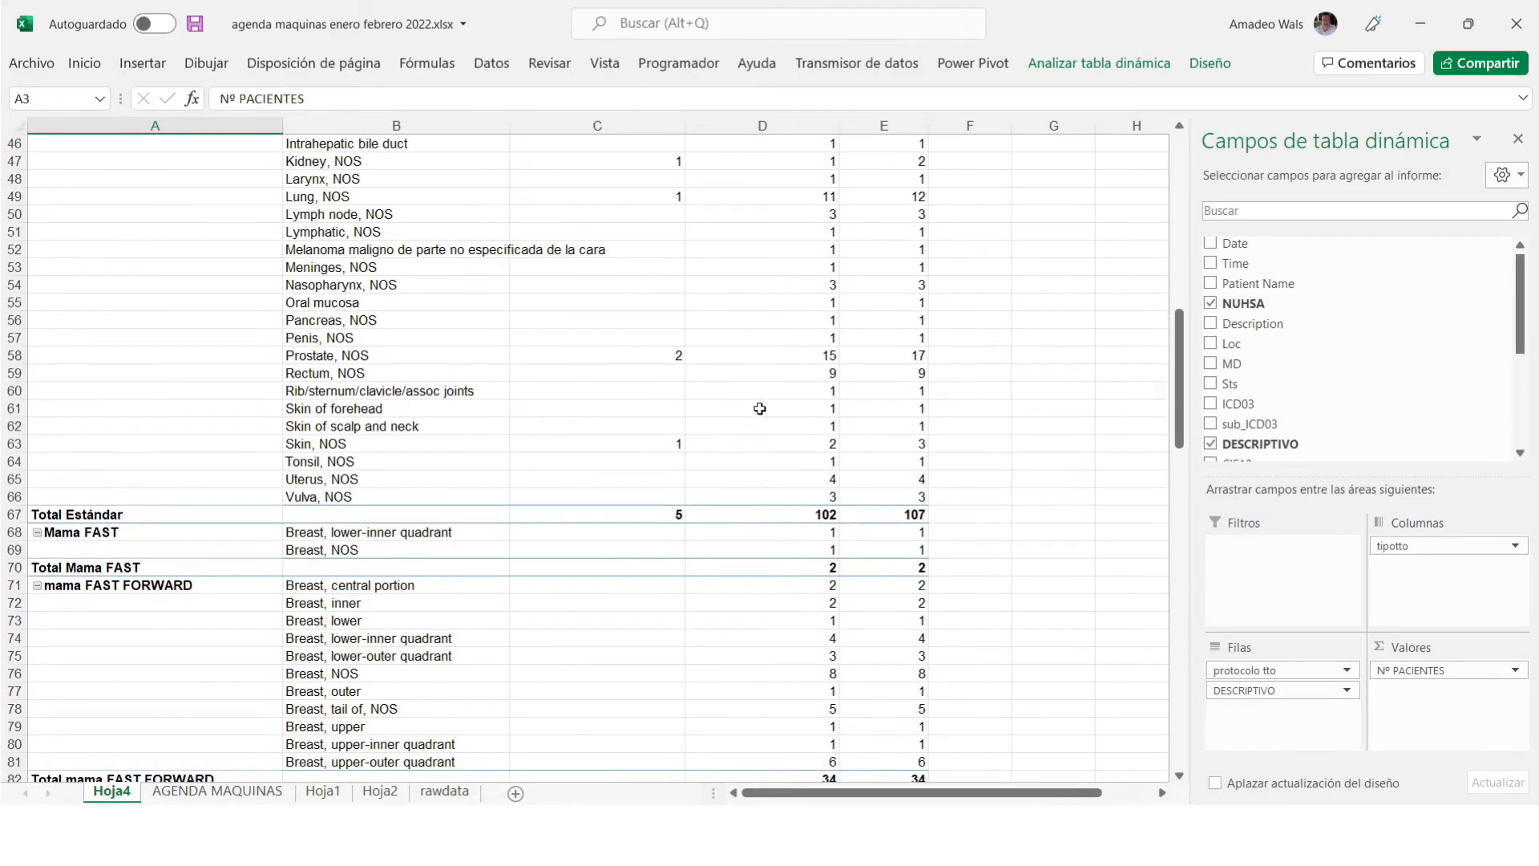
{"action": "scroll", "coordinate": [760, 409], "scroll_direction": "up", "scroll_amount": 15}
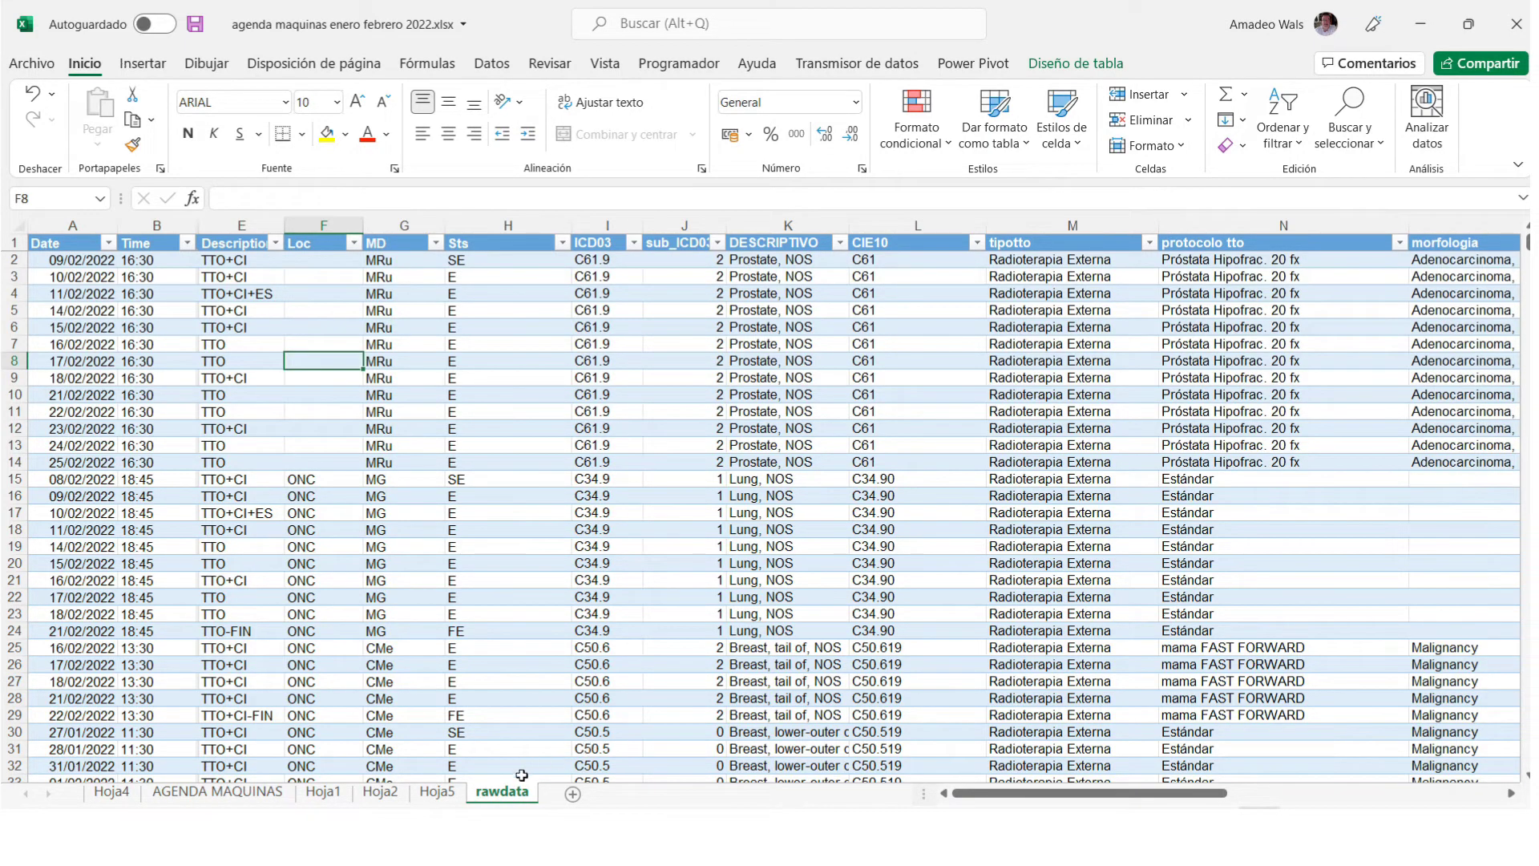
Examine the Sts status codes and their Cuenta de NUHSA values in the pivot table on Hoja5.
{"action": "left_click", "coordinate": [451, 794]}
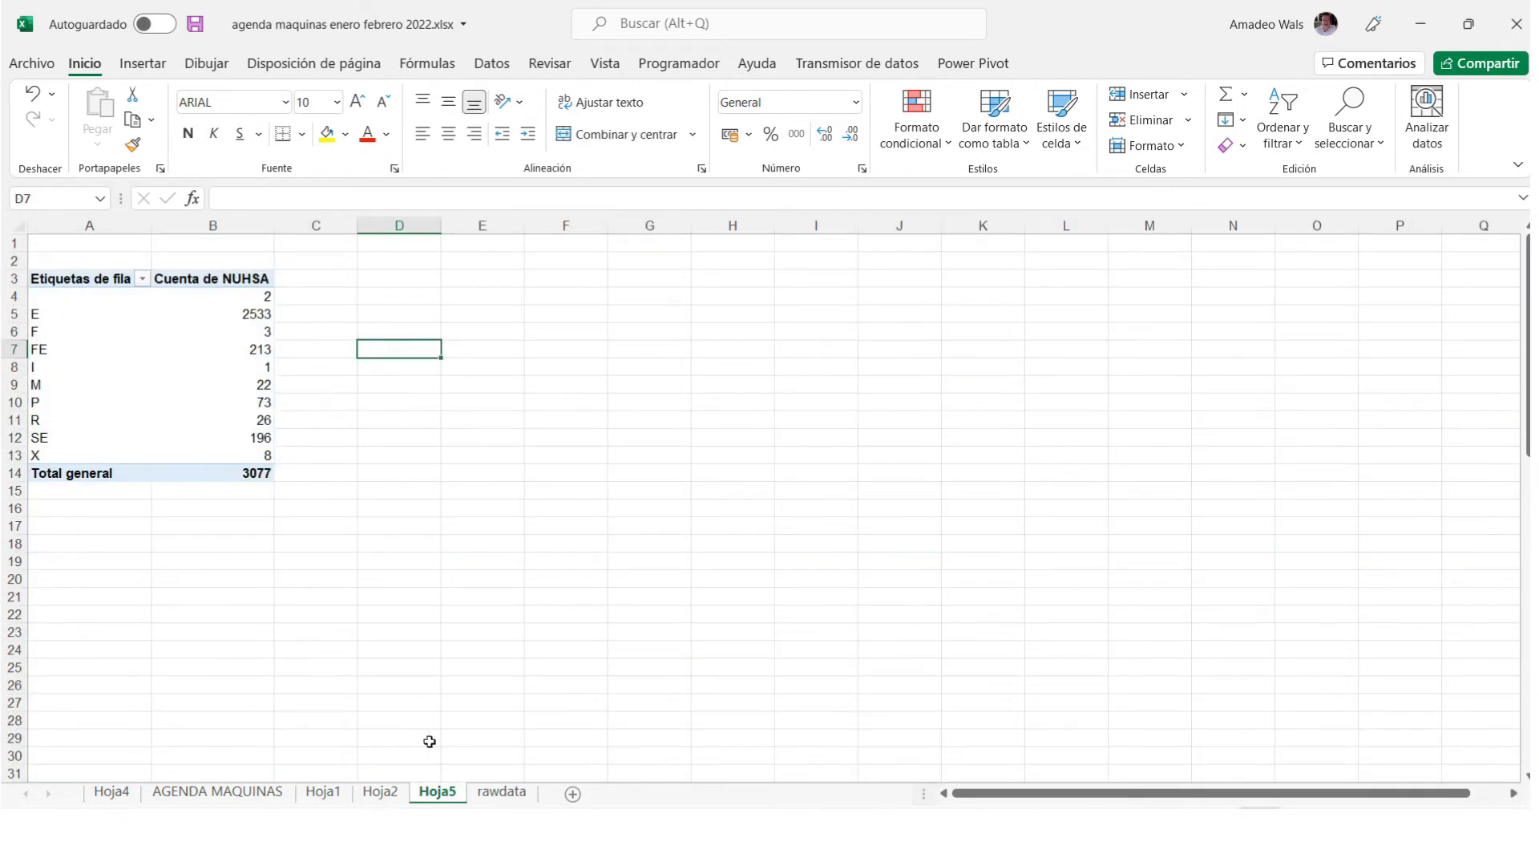
{"action": "left_click", "coordinate": [198, 402]}
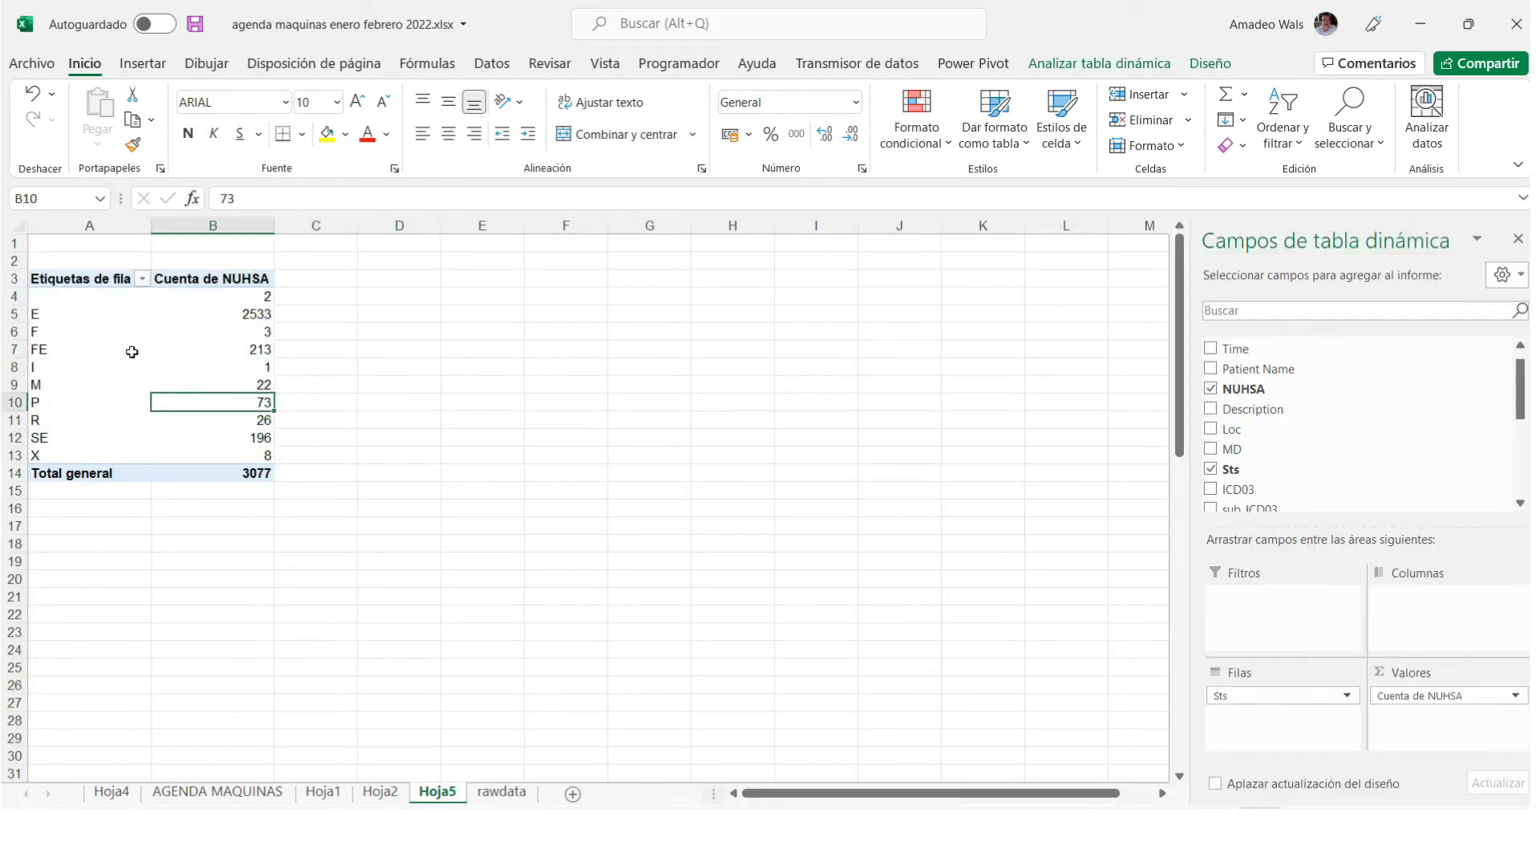
{"action": "left_click", "coordinate": [58, 411]}
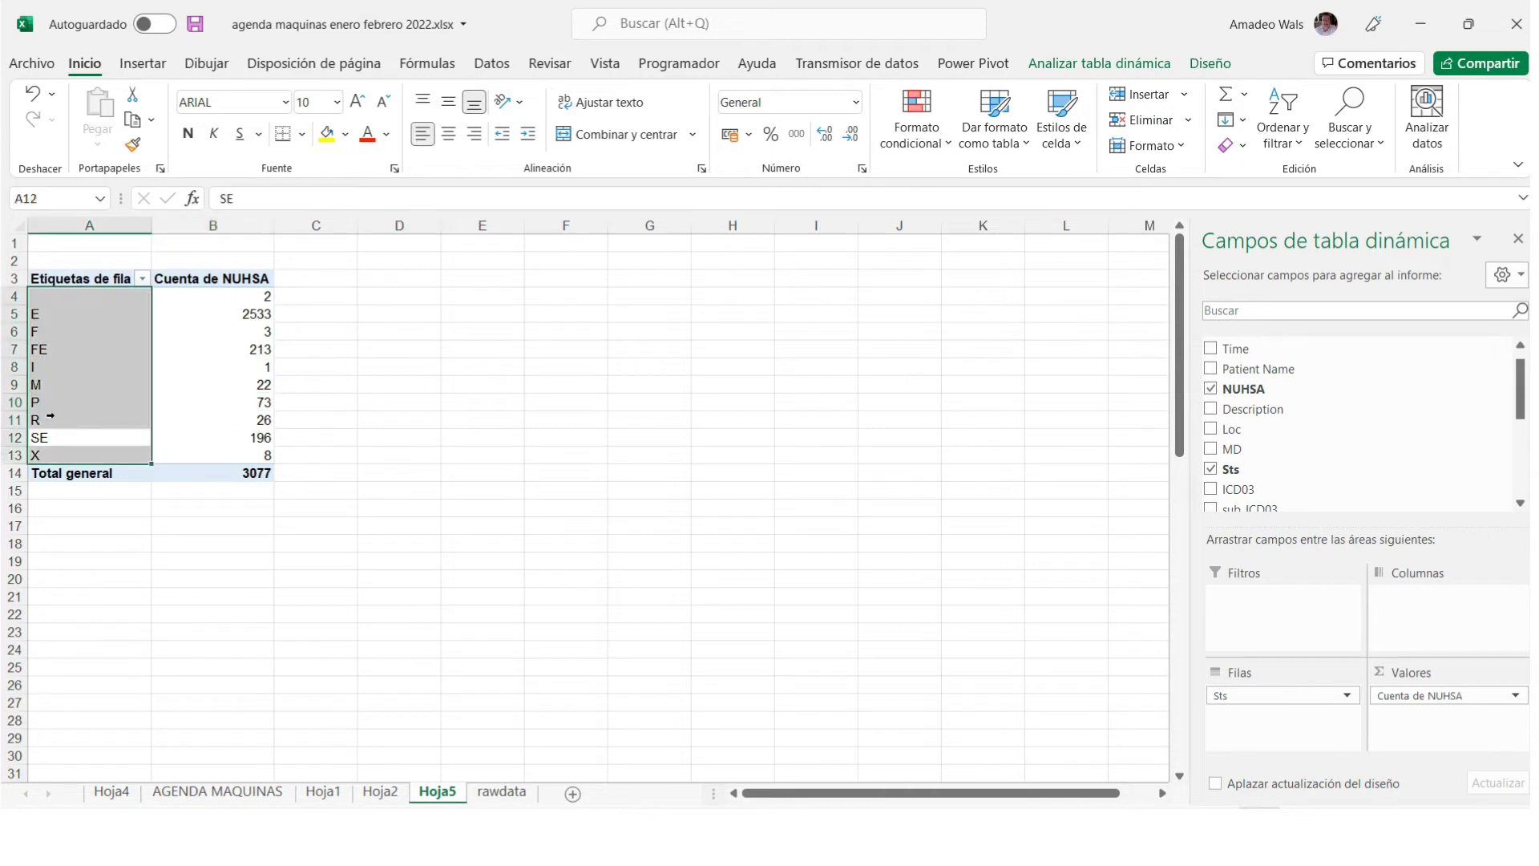
{"action": "left_click", "coordinate": [62, 410]}
{"action": "left_click", "coordinate": [52, 365]}
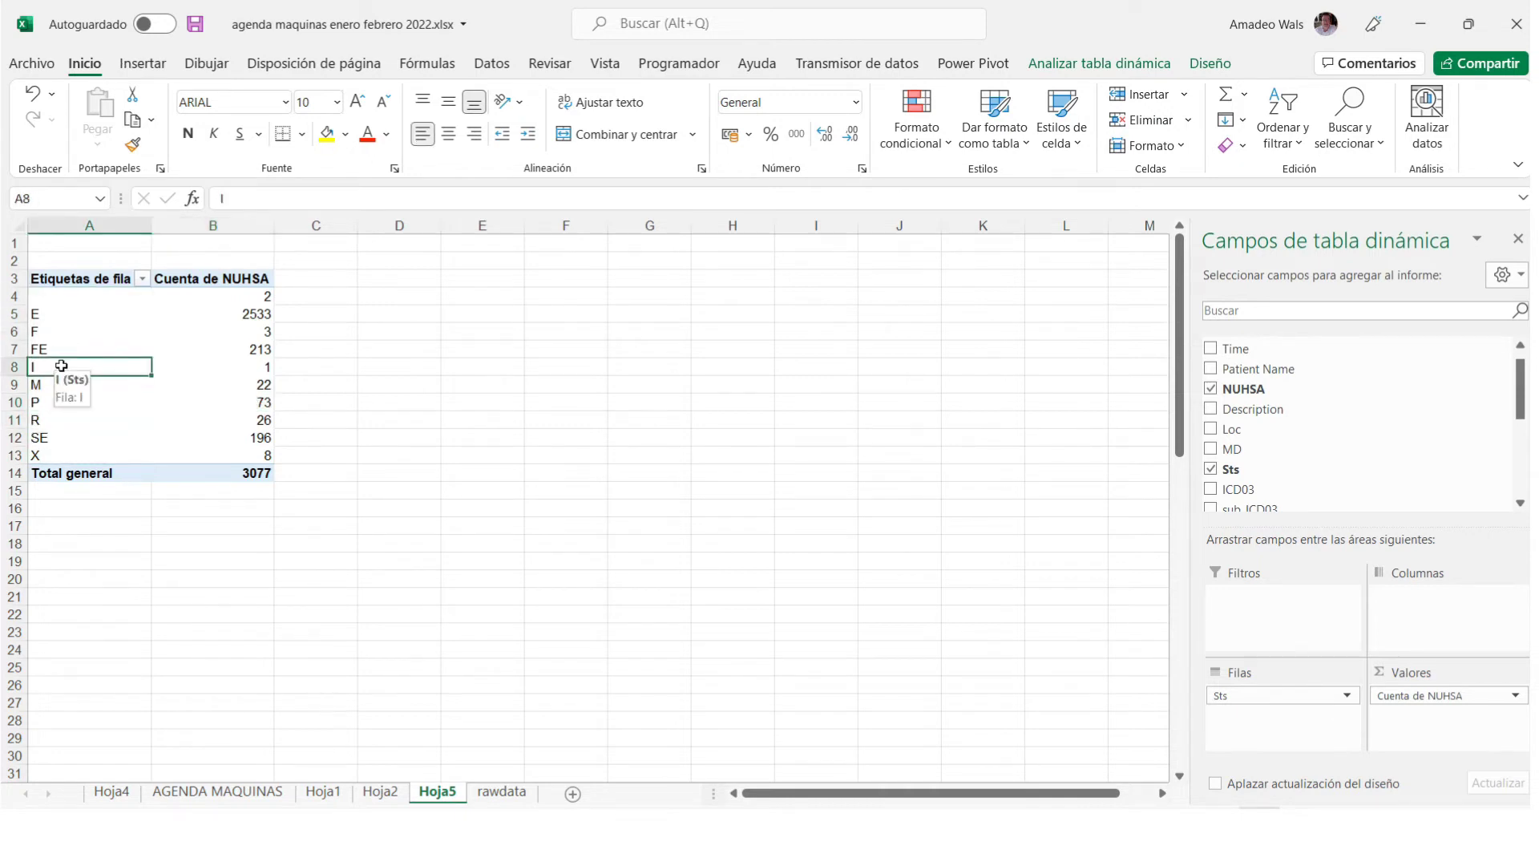
{"action": "left_click", "coordinate": [50, 315]}
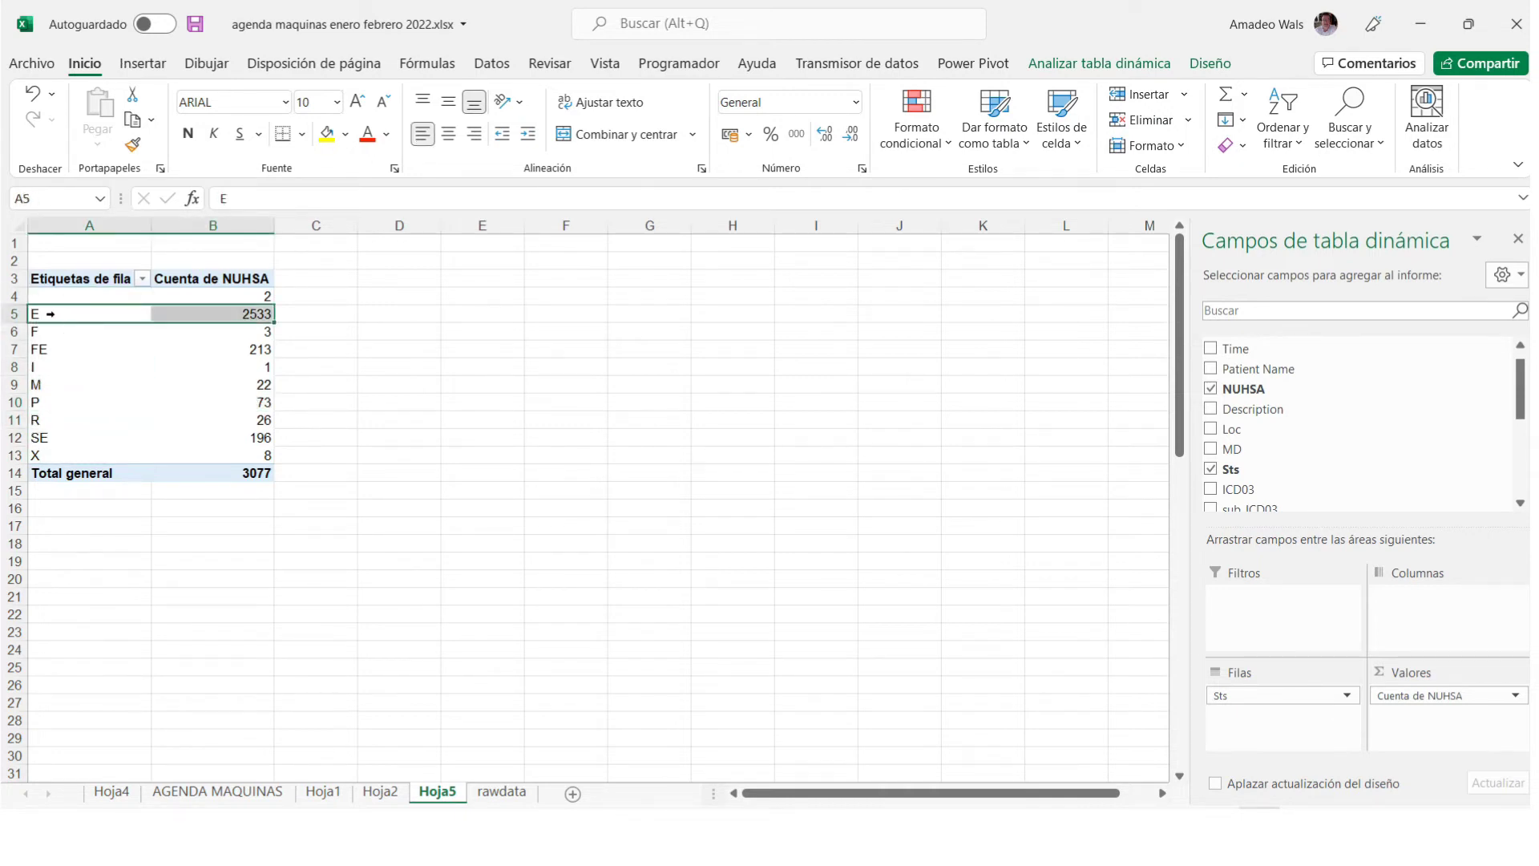
{"action": "left_click", "coordinate": [71, 333]}
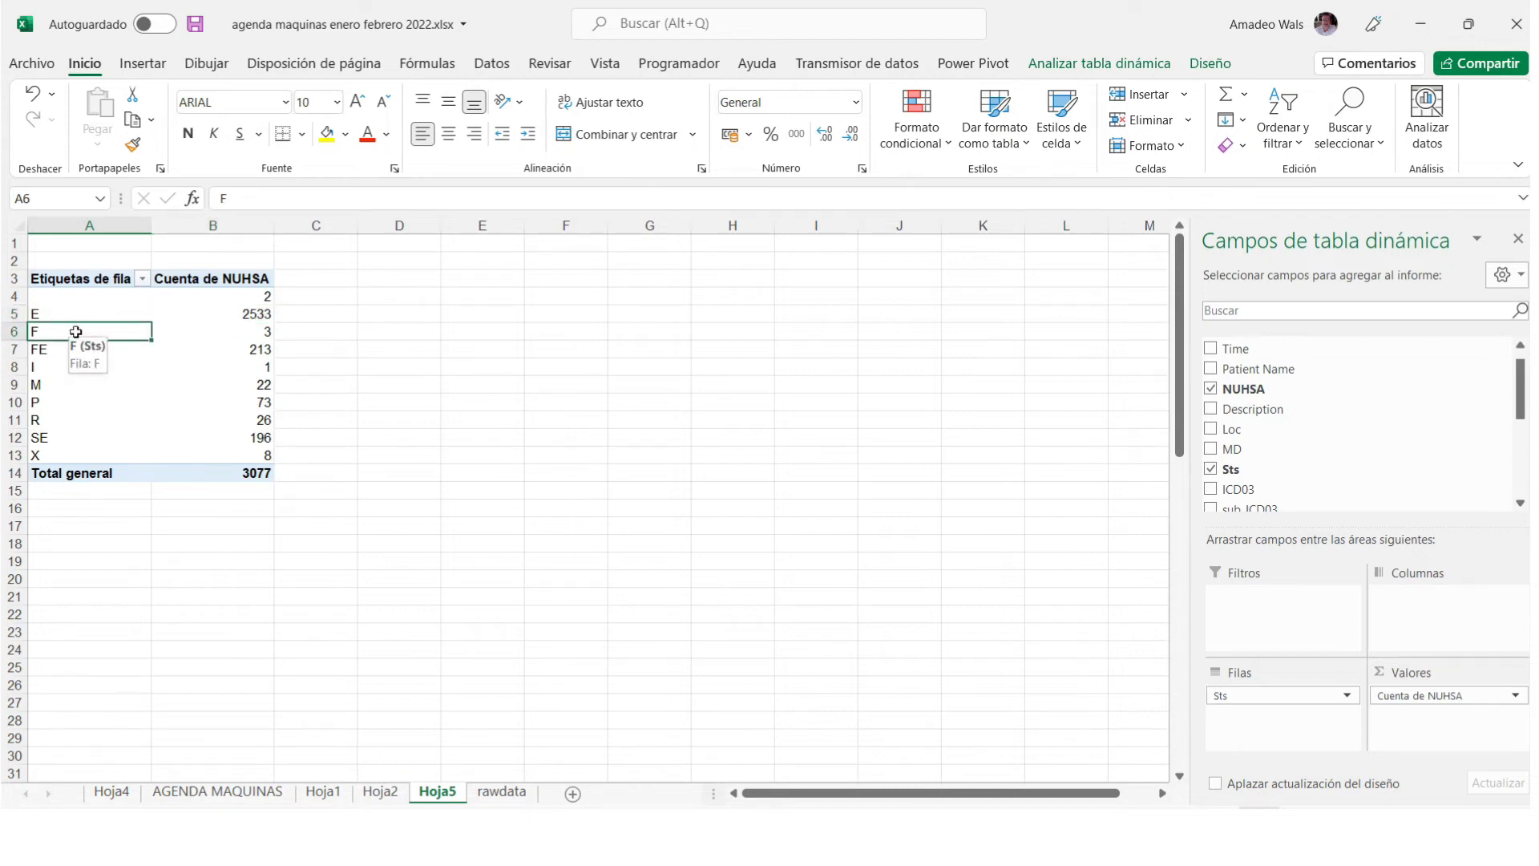
{"action": "left_click", "coordinate": [62, 348]}
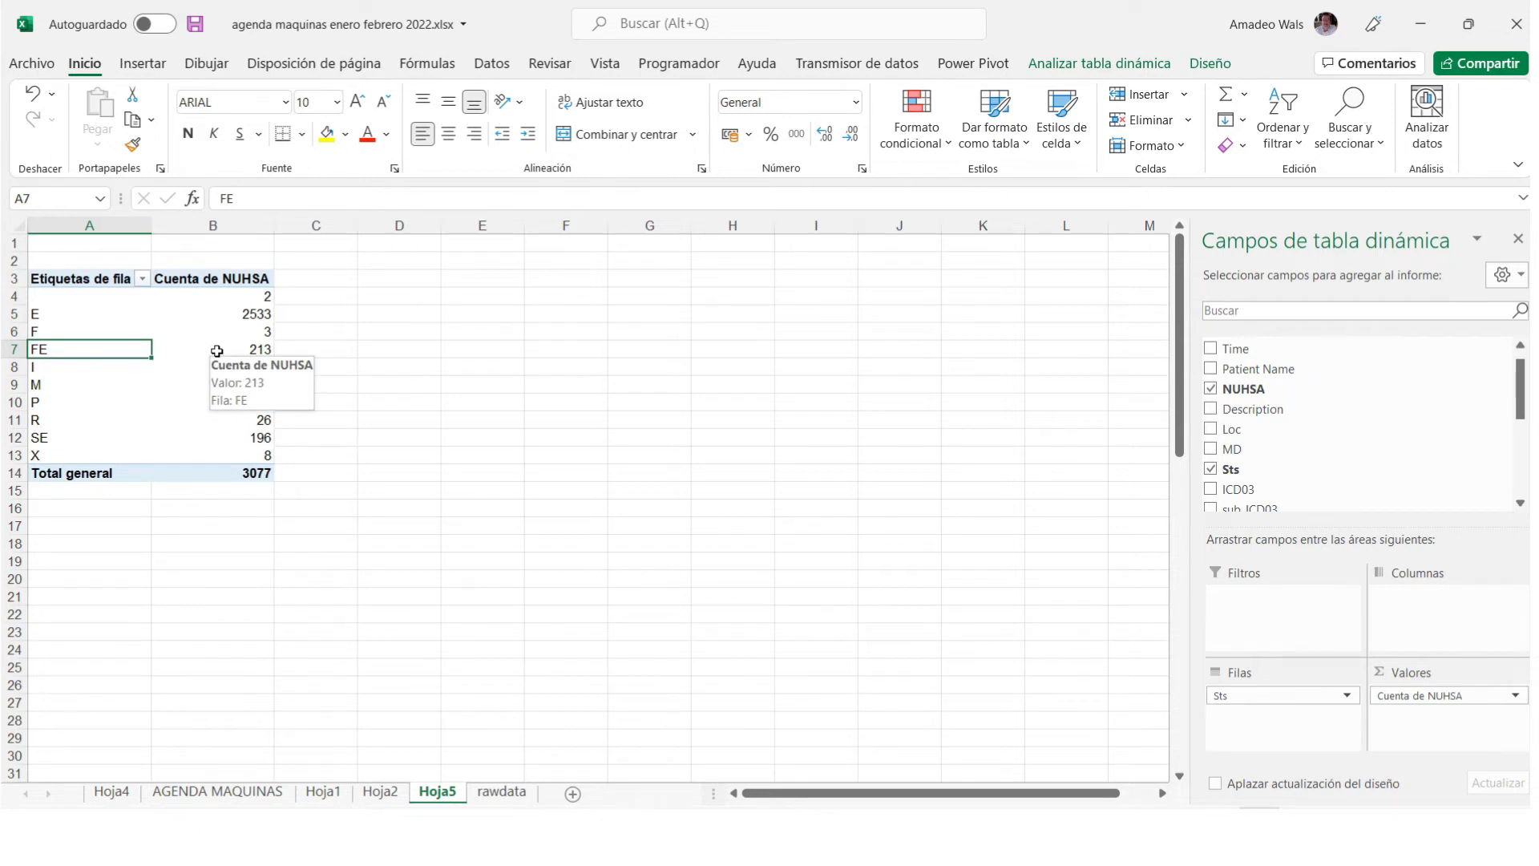
{"action": "left_click", "coordinate": [137, 330]}
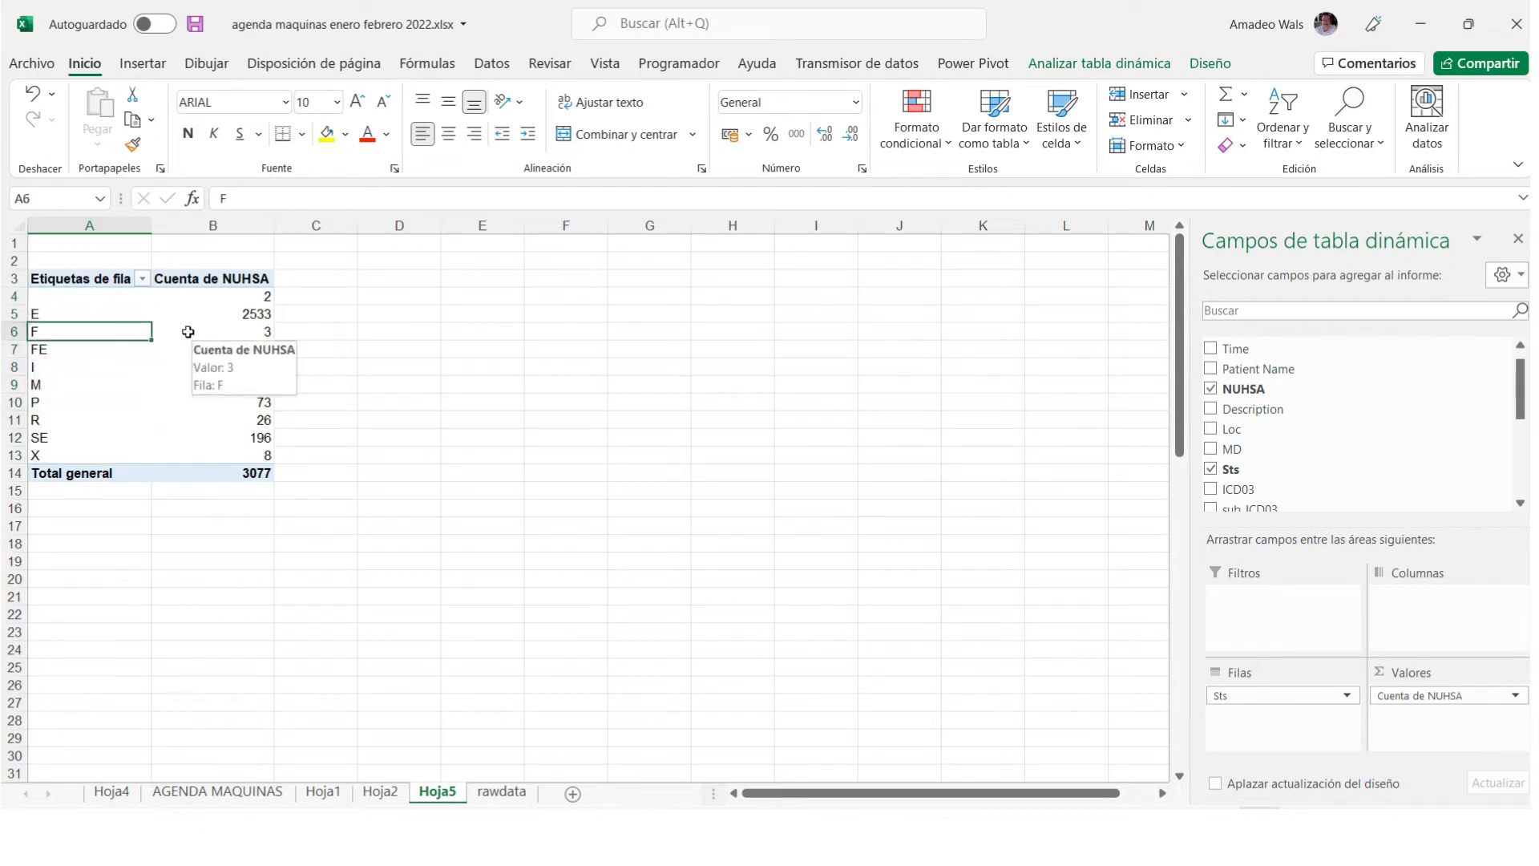
{"action": "left_click", "coordinate": [62, 366]}
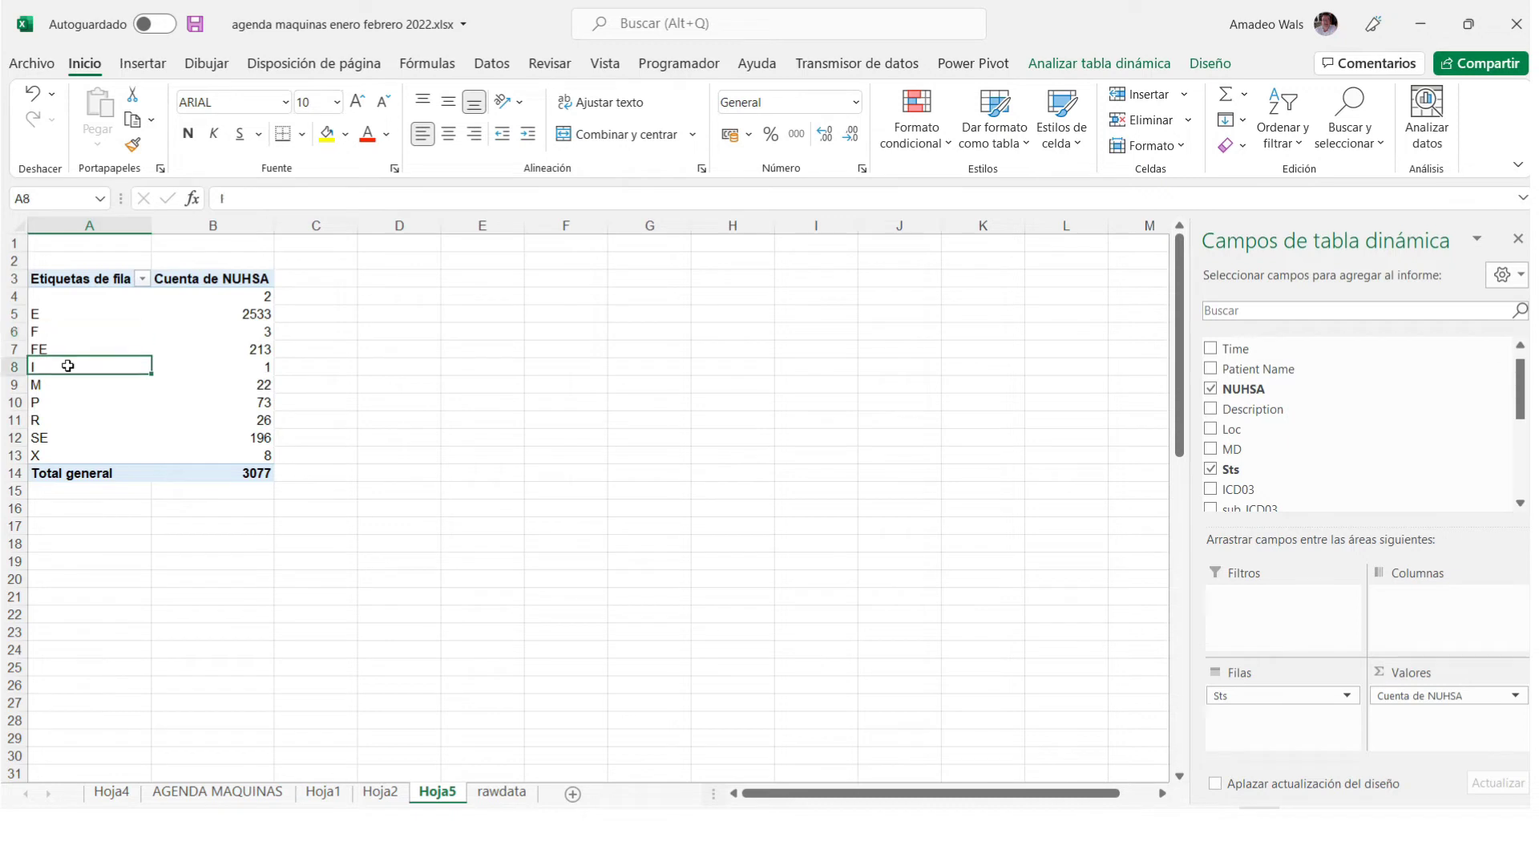
{"action": "left_click", "coordinate": [207, 366]}
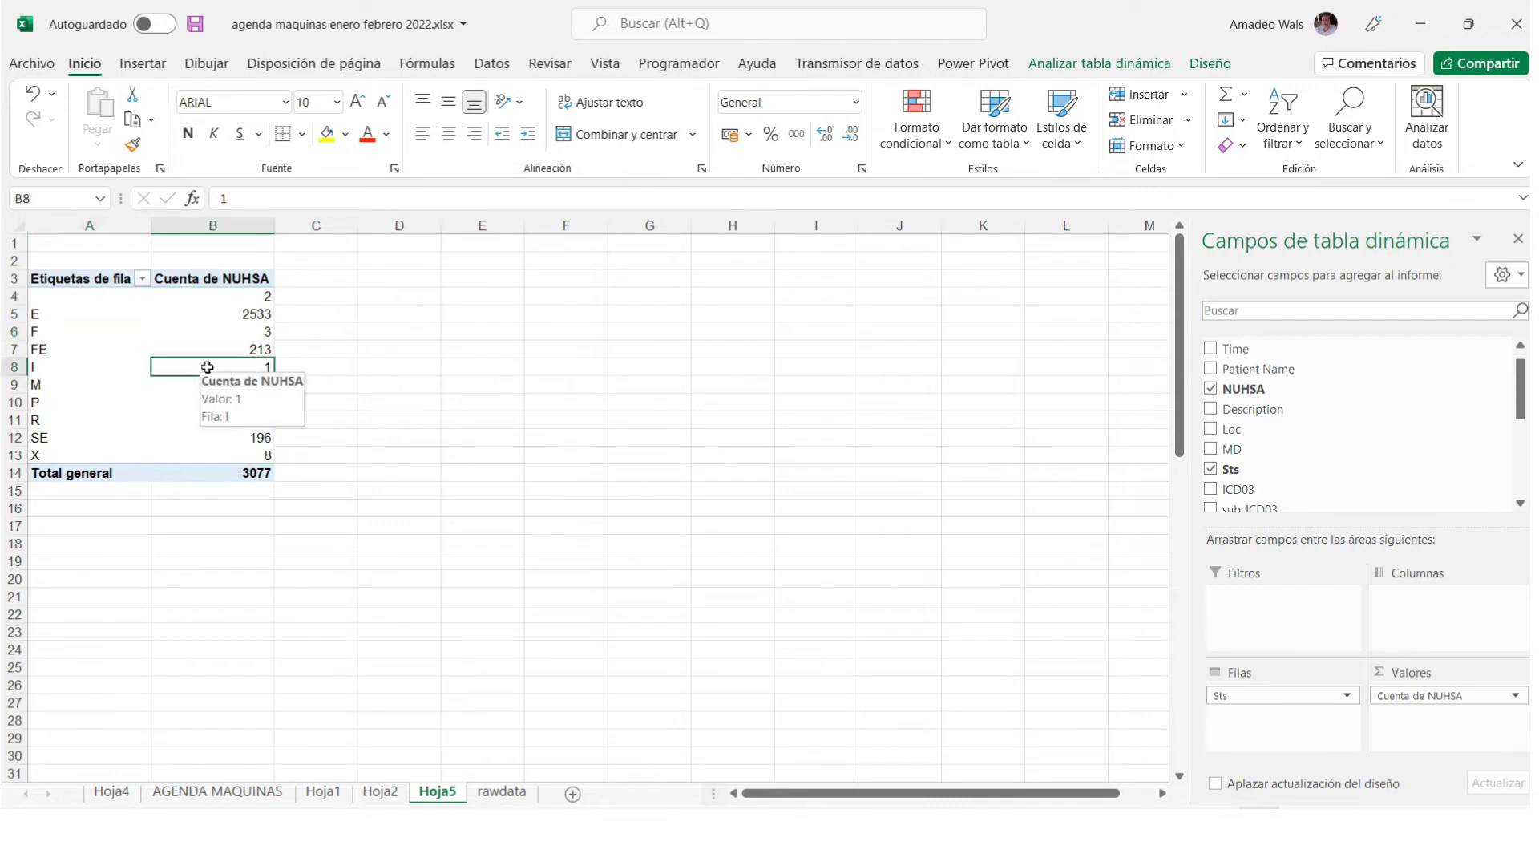
{"action": "left_click", "coordinate": [71, 442]}
{"action": "left_click", "coordinate": [218, 437]}
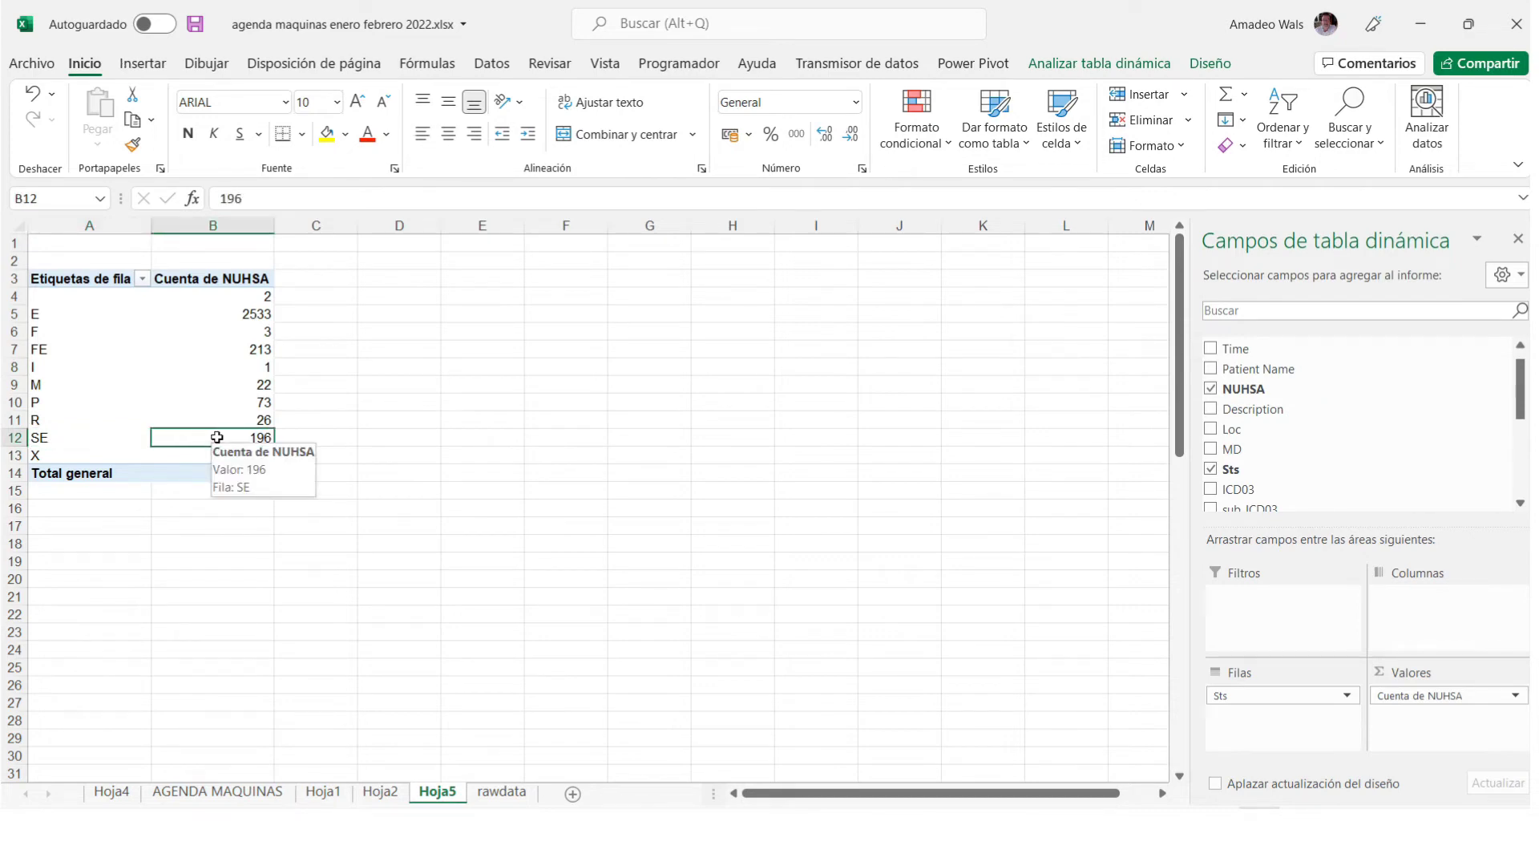
{"action": "left_click", "coordinate": [96, 388]}
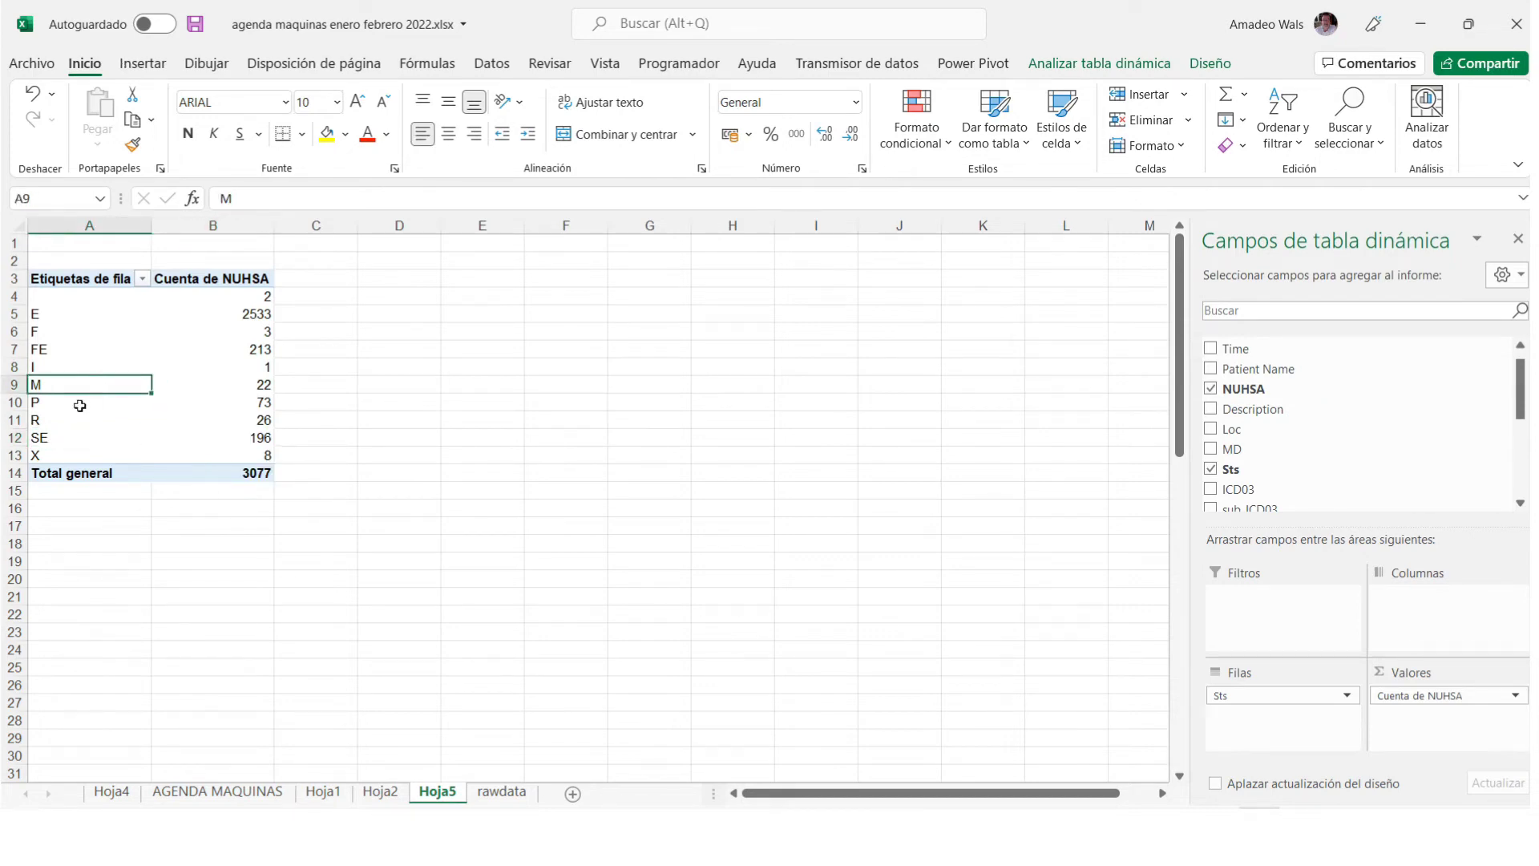
{"action": "left_click", "coordinate": [83, 425]}
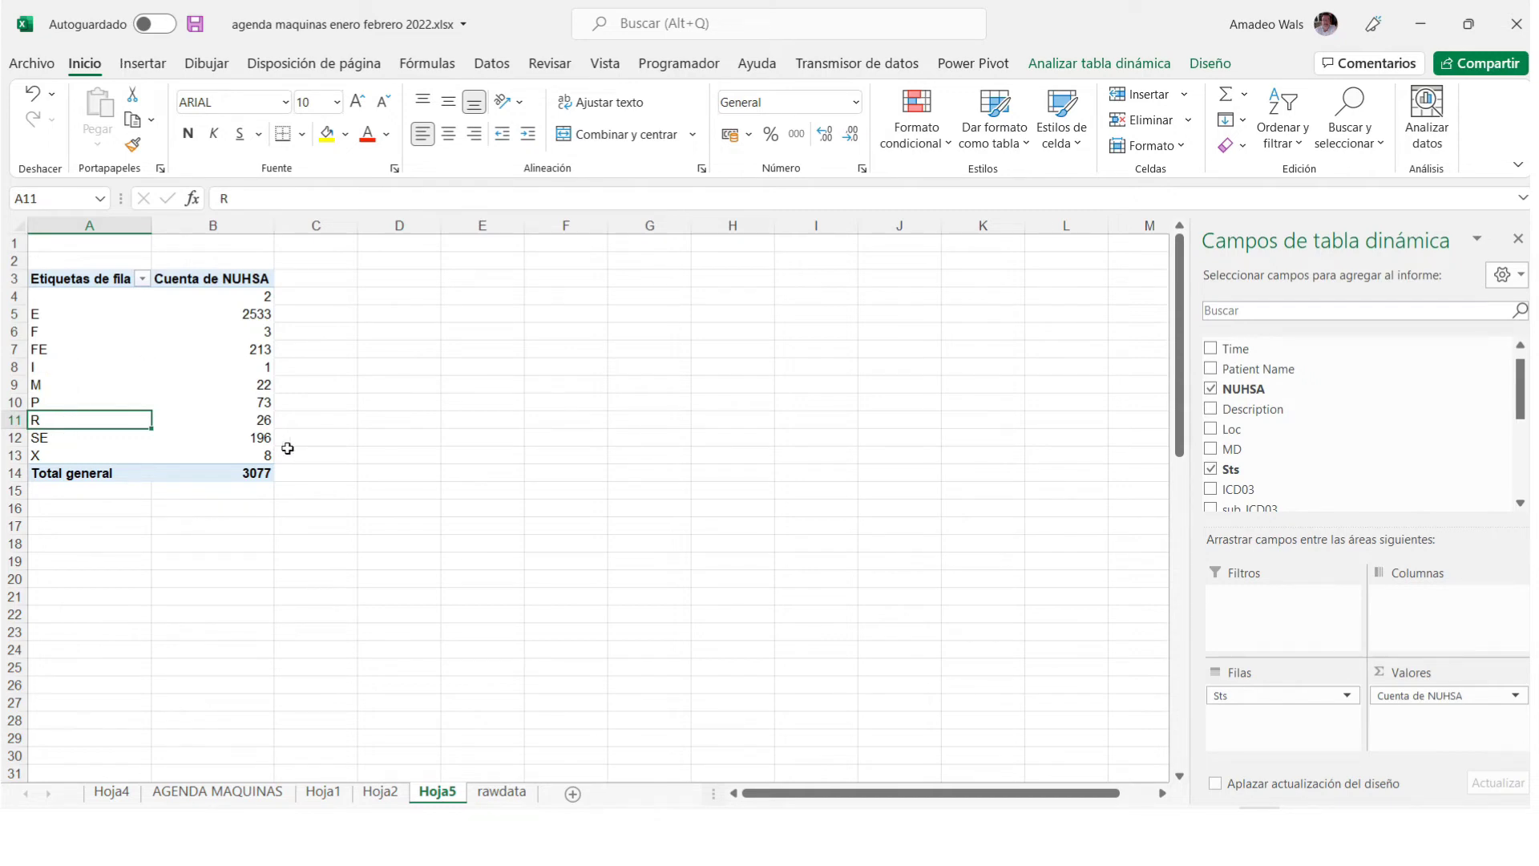
{"action": "left_click", "coordinate": [195, 346]}
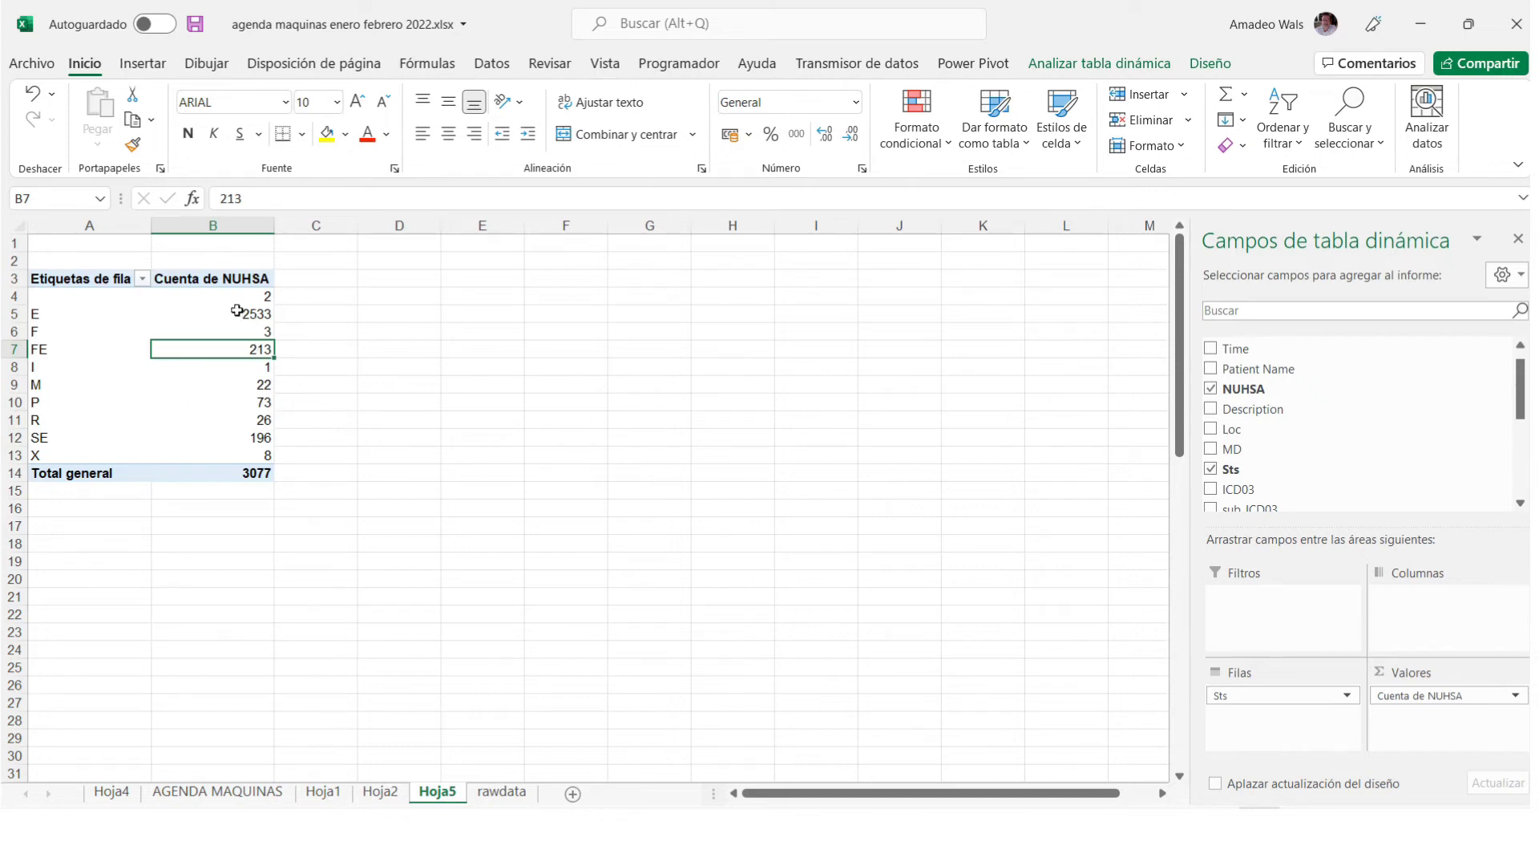
Sort the Sts pivot table by Cuenta de NUHSA from largest to smallest.
{"action": "left_click", "coordinate": [230, 297]}
{"action": "right_click", "coordinate": [233, 303]}
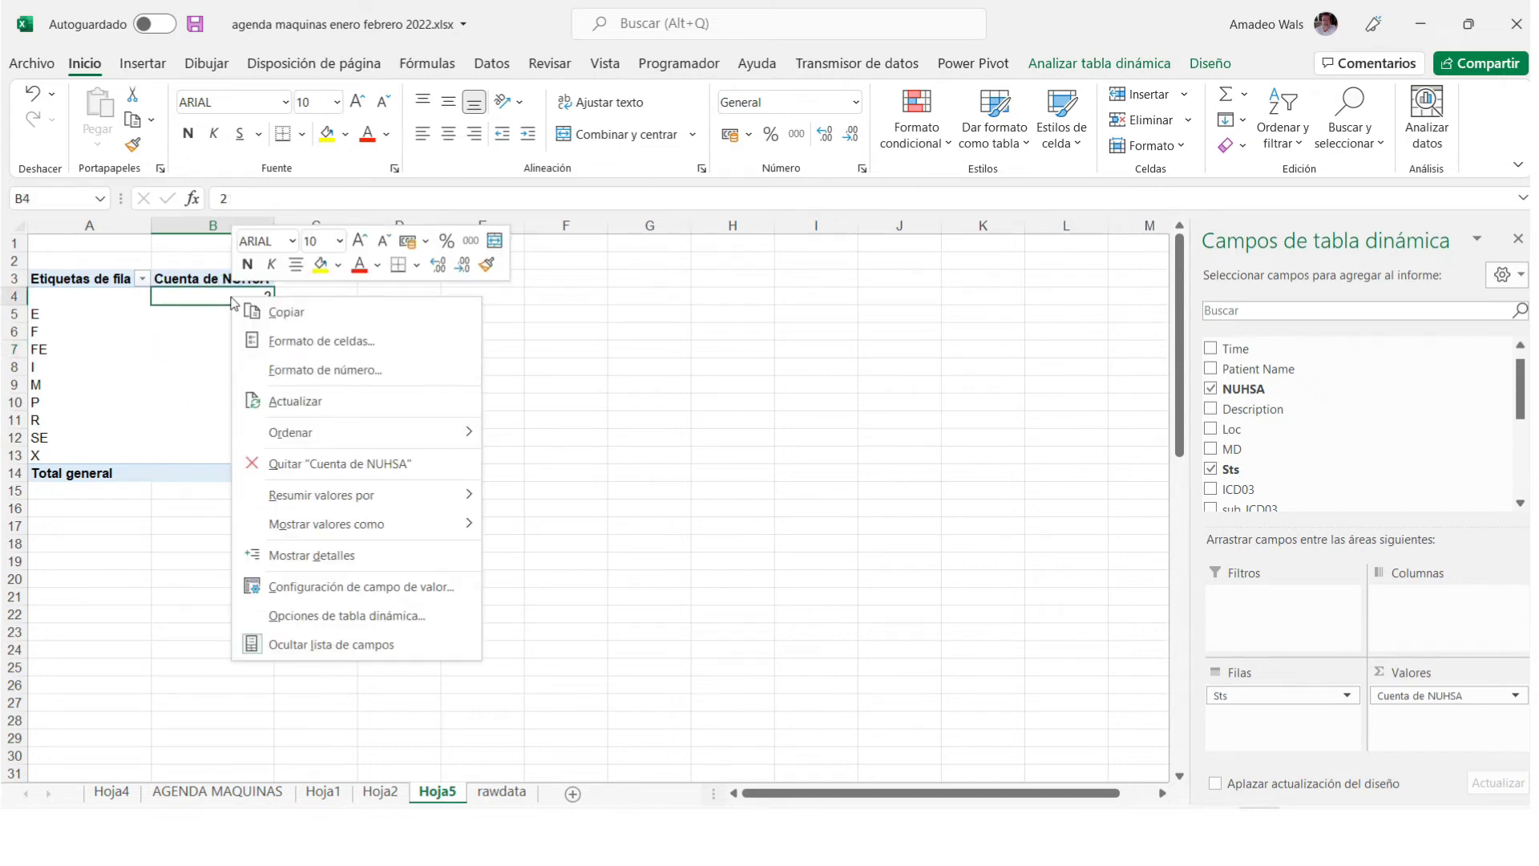
{"action": "mouse_move", "coordinate": [316, 435]}
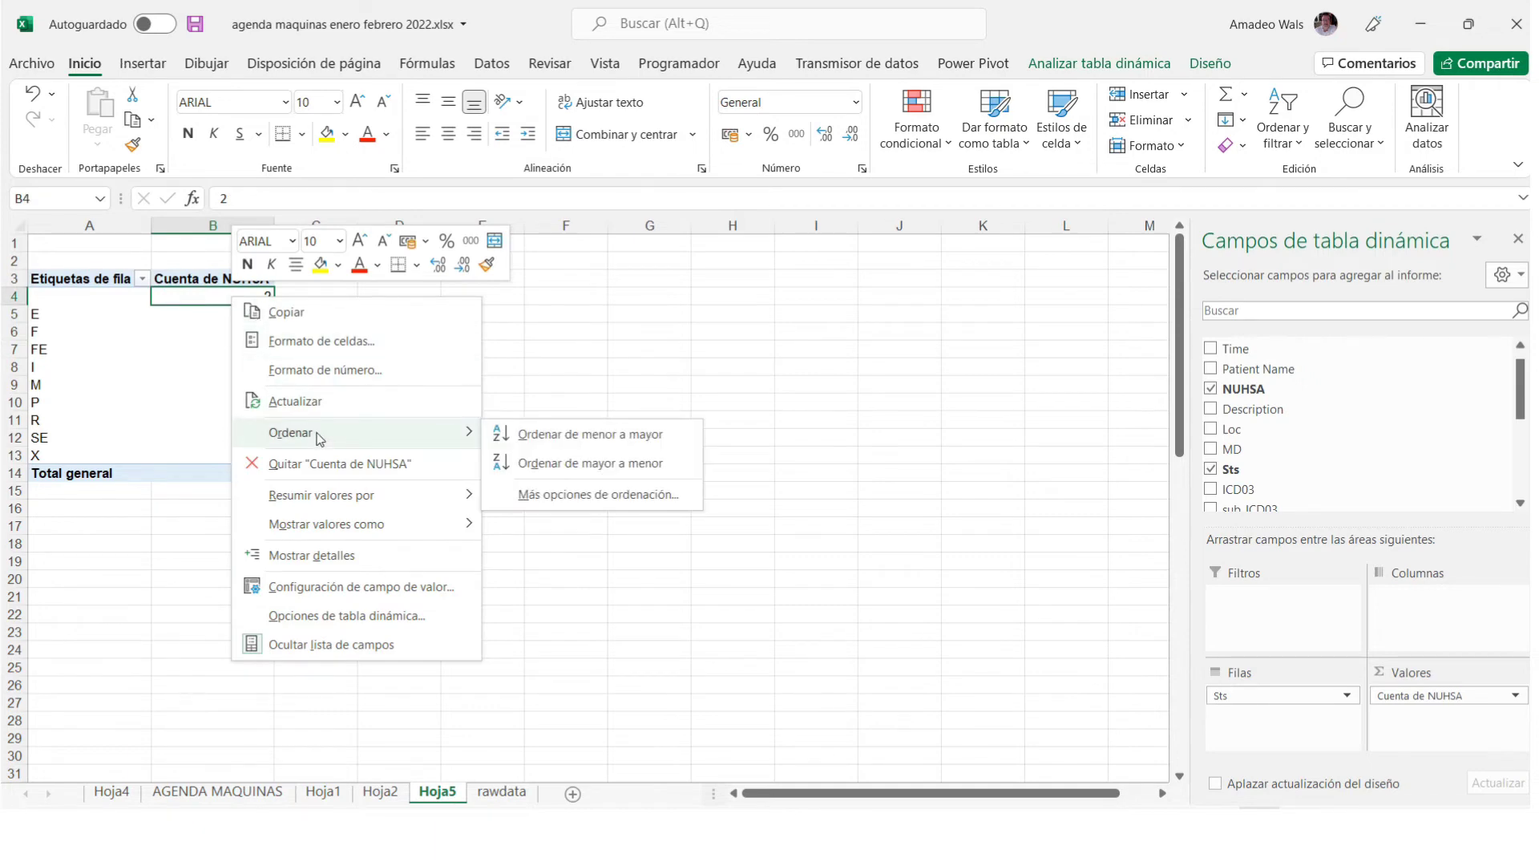
{"action": "left_click", "coordinate": [591, 463]}
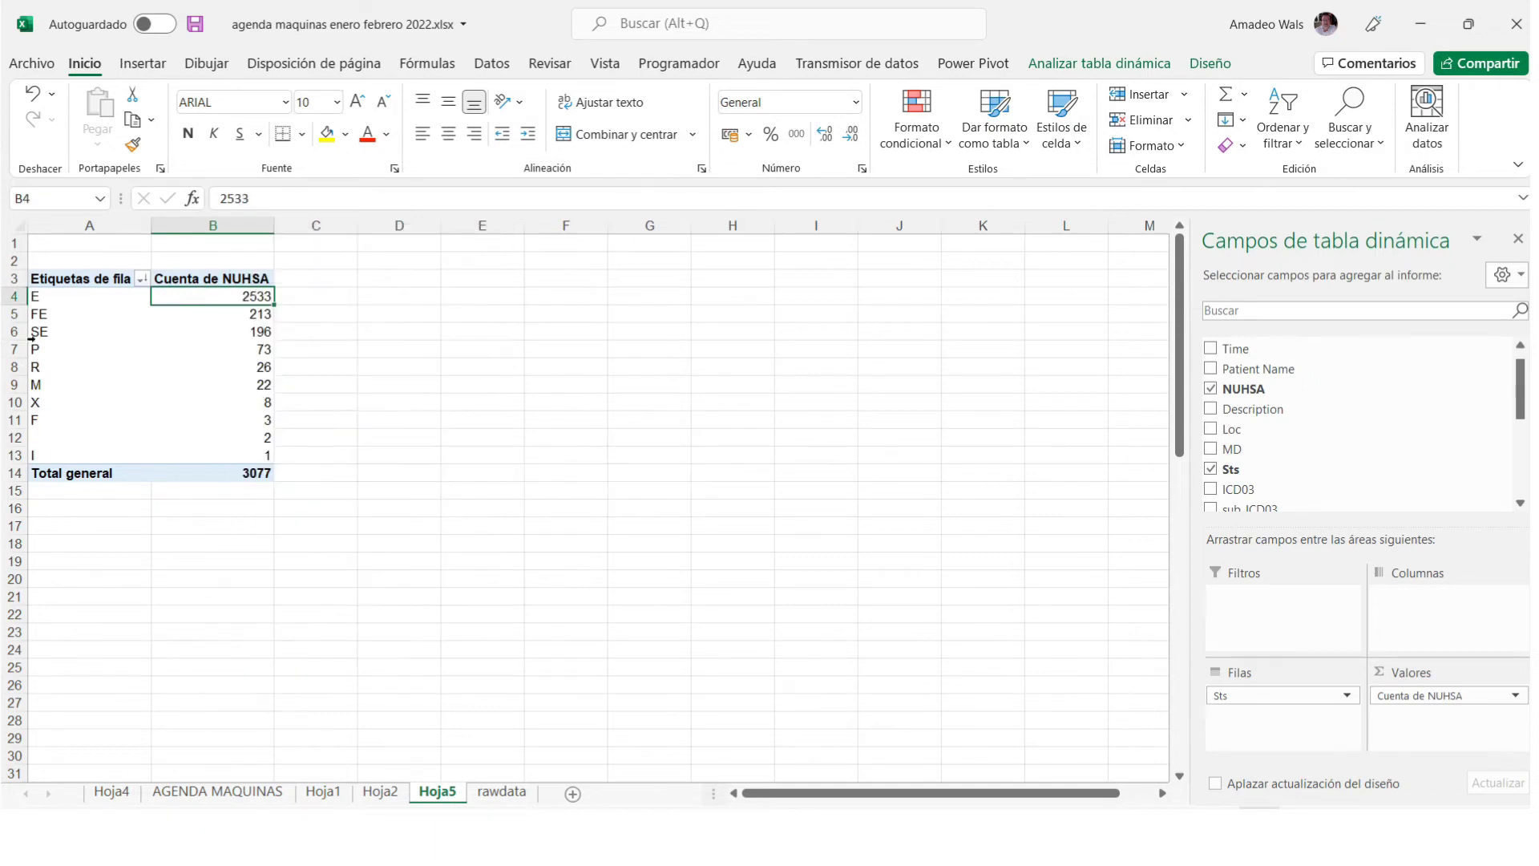
{"action": "left_click", "coordinate": [419, 361]}
{"action": "left_click", "coordinate": [120, 295]}
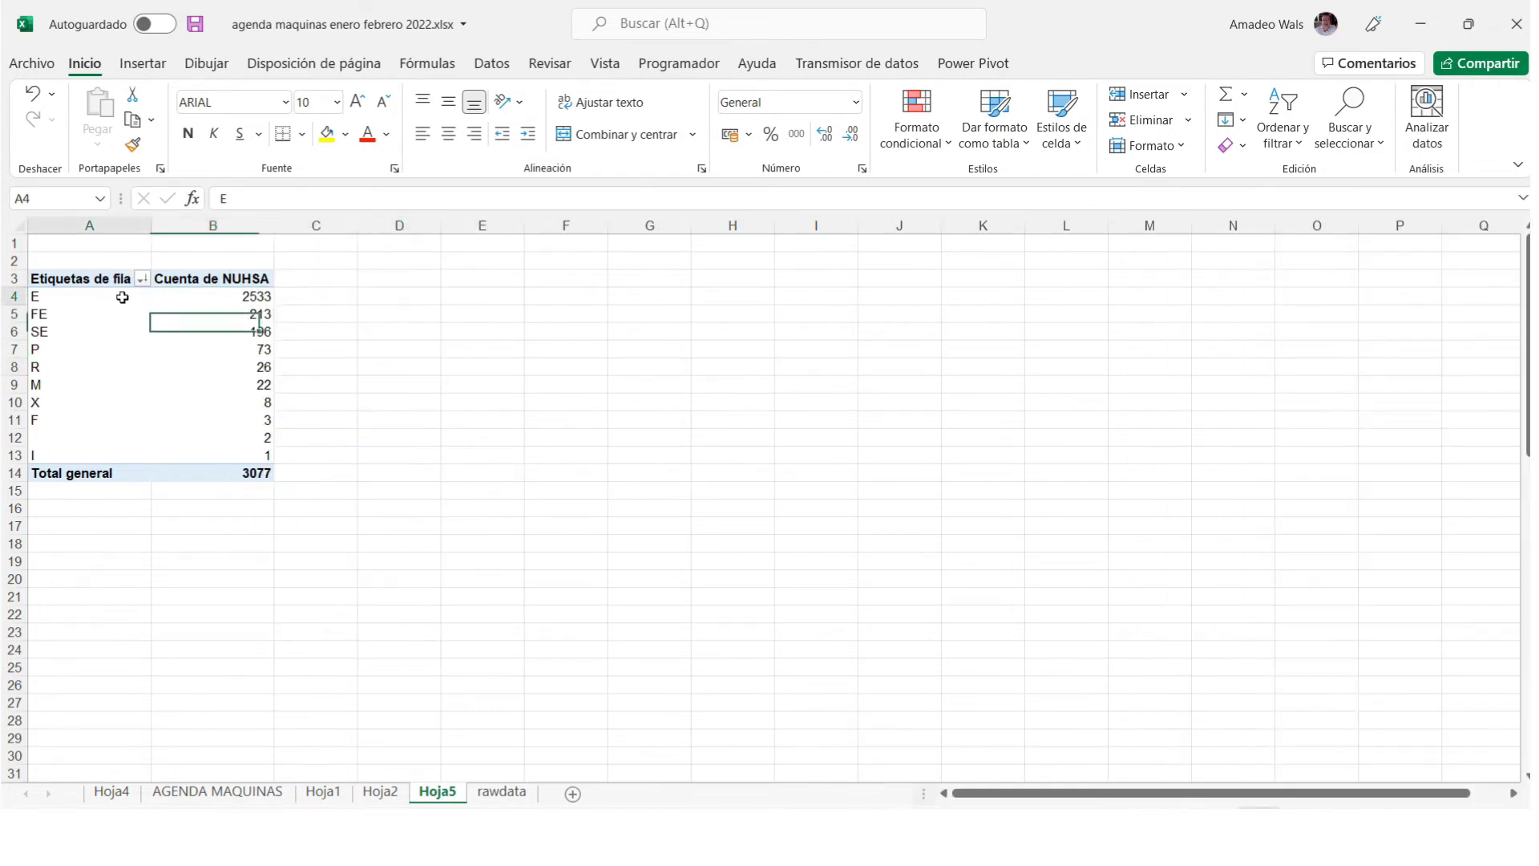
{"action": "left_click", "coordinate": [327, 331]}
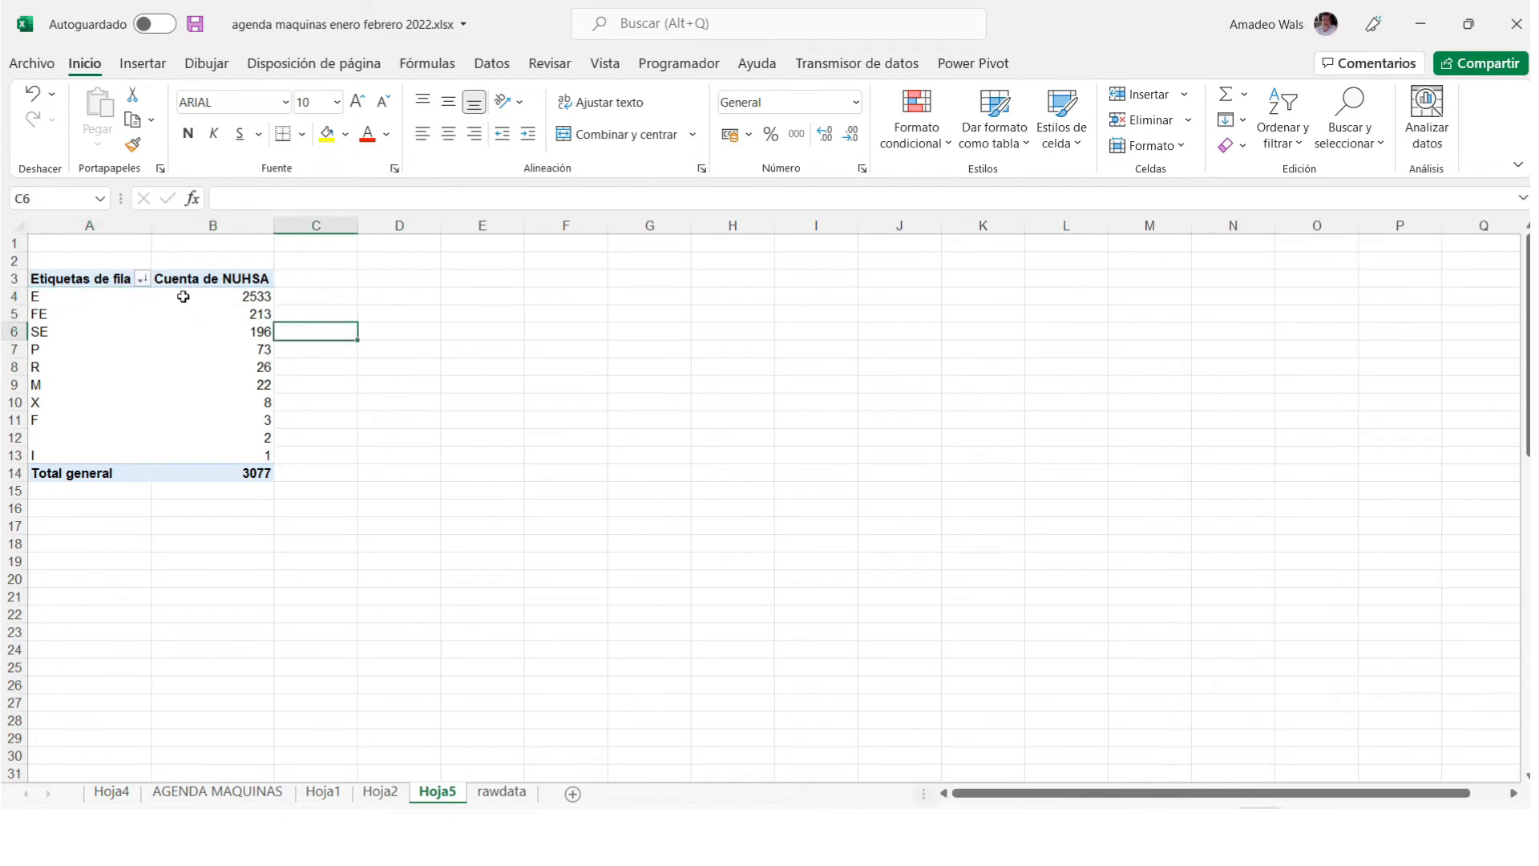
Insert a protocolo tto slicer for the Sts pivot table, place it beside the table and enlarge it to 10,67 by 5,61 cm.
{"action": "left_click", "coordinate": [183, 296]}
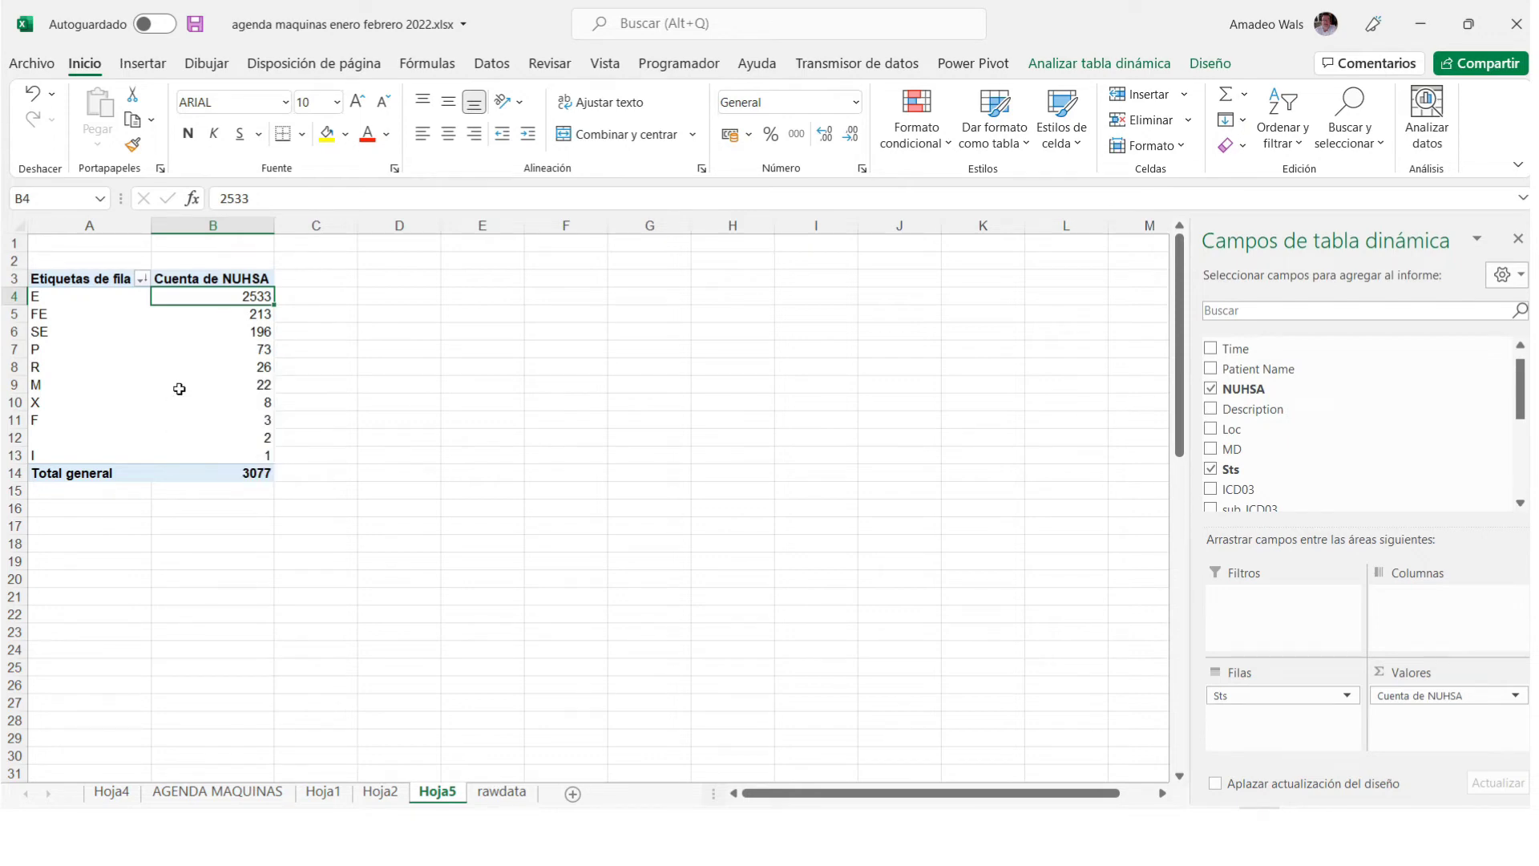
{"action": "left_click", "coordinate": [193, 327]}
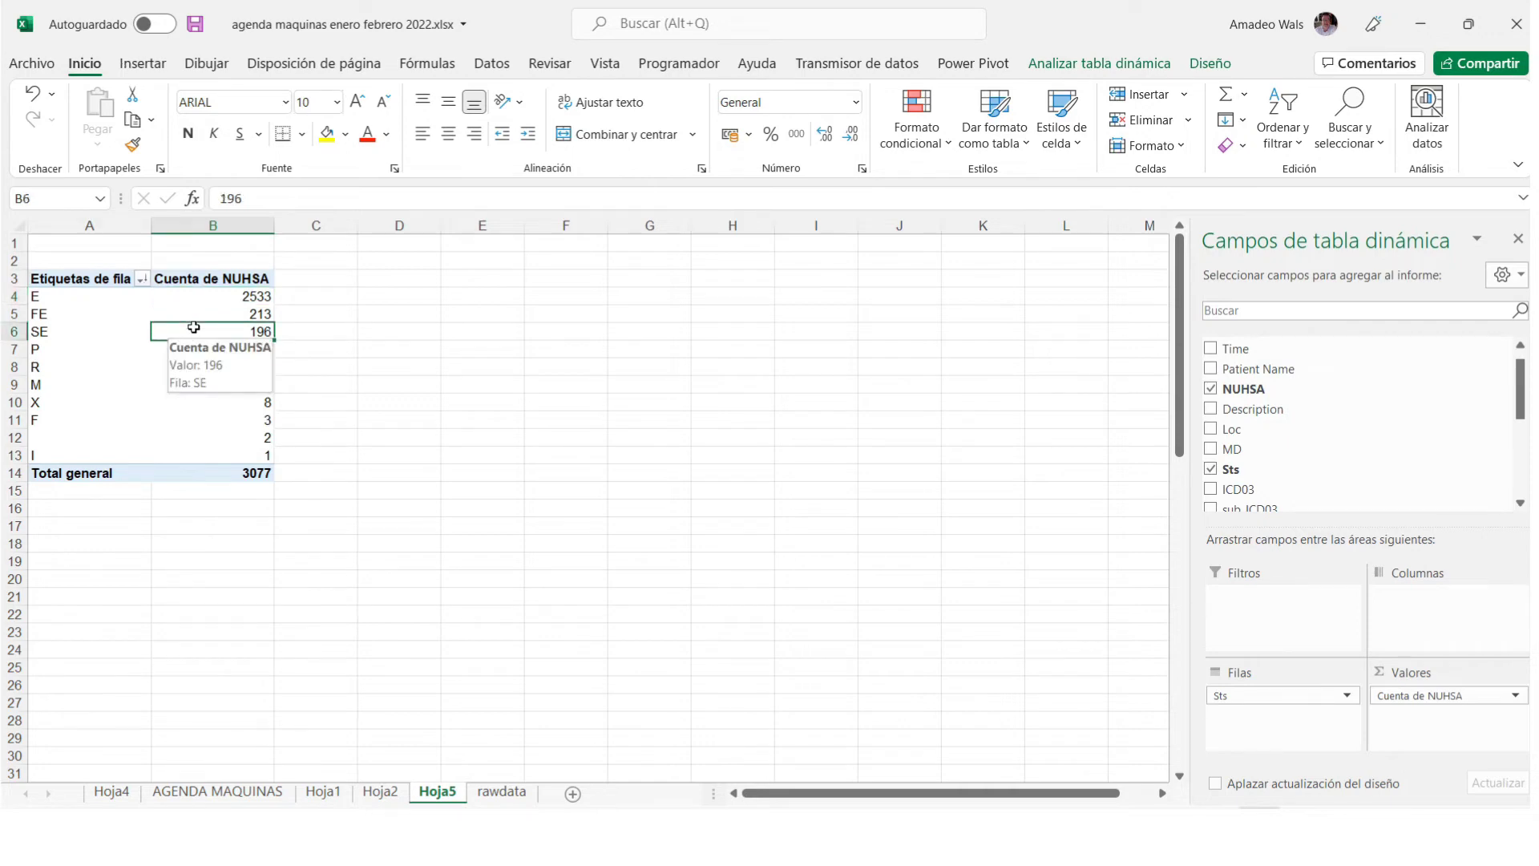
{"action": "left_click", "coordinate": [1099, 64]}
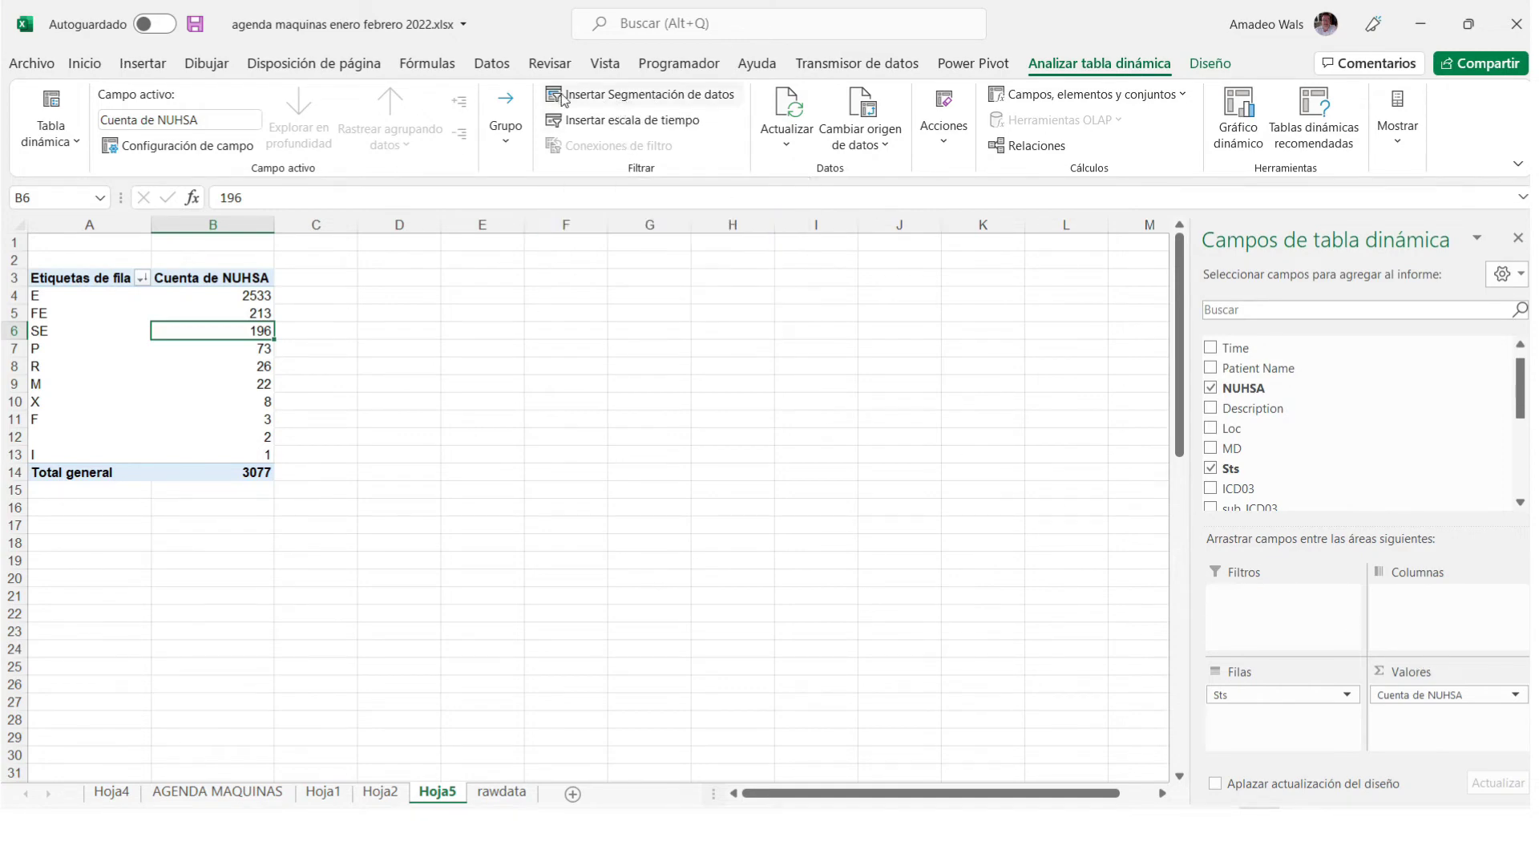
{"action": "left_click", "coordinate": [658, 96]}
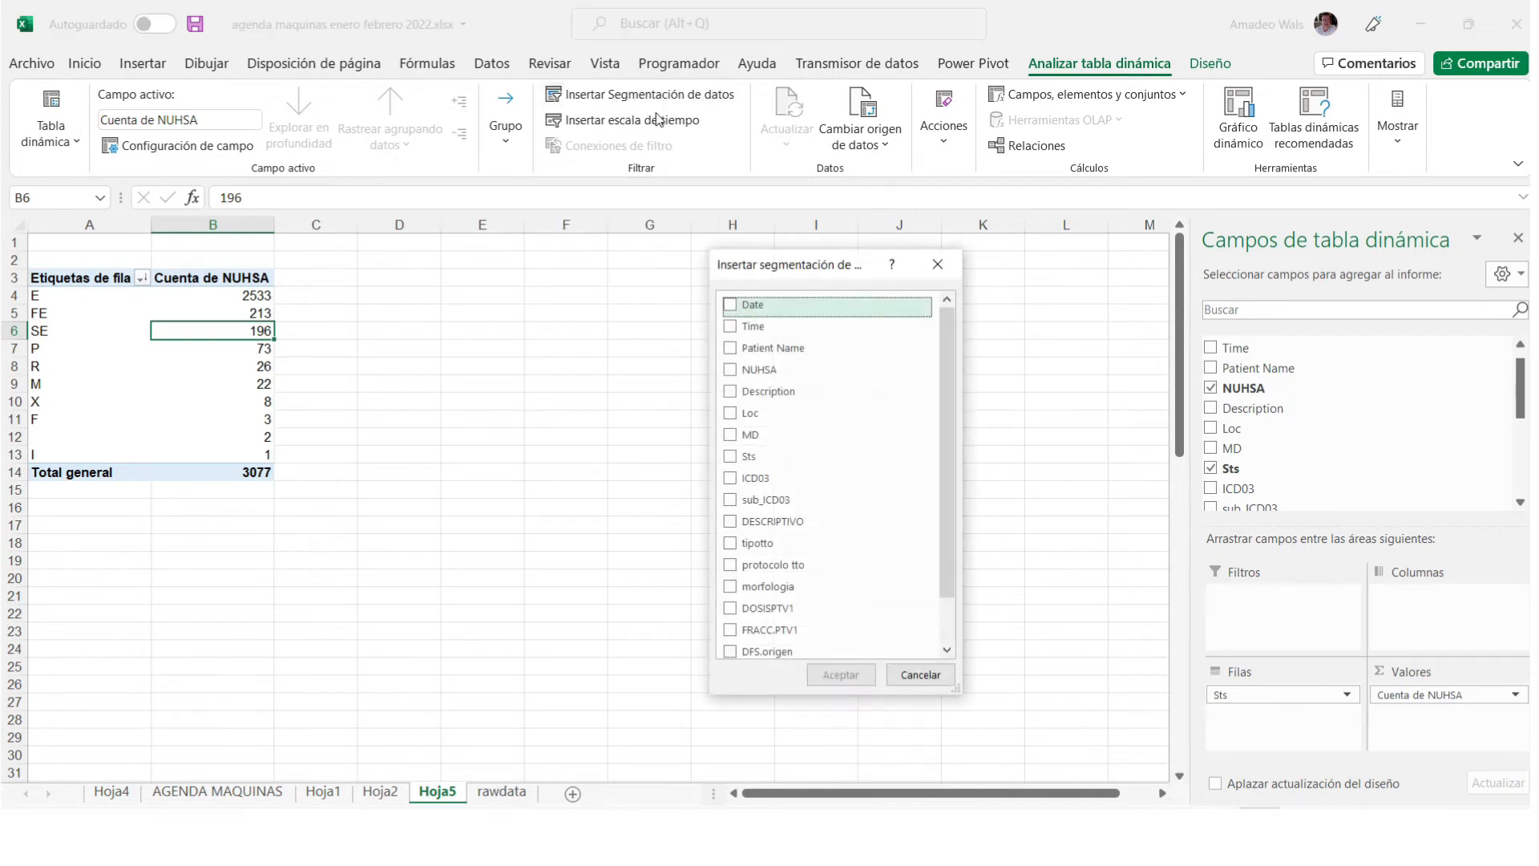
{"action": "left_click_drag", "start_coordinate": [790, 270], "coordinate": [703, 265]}
{"action": "left_click_drag", "start_coordinate": [862, 334], "coordinate": [861, 431]}
{"action": "left_click_drag", "start_coordinate": [858, 577], "coordinate": [866, 520]}
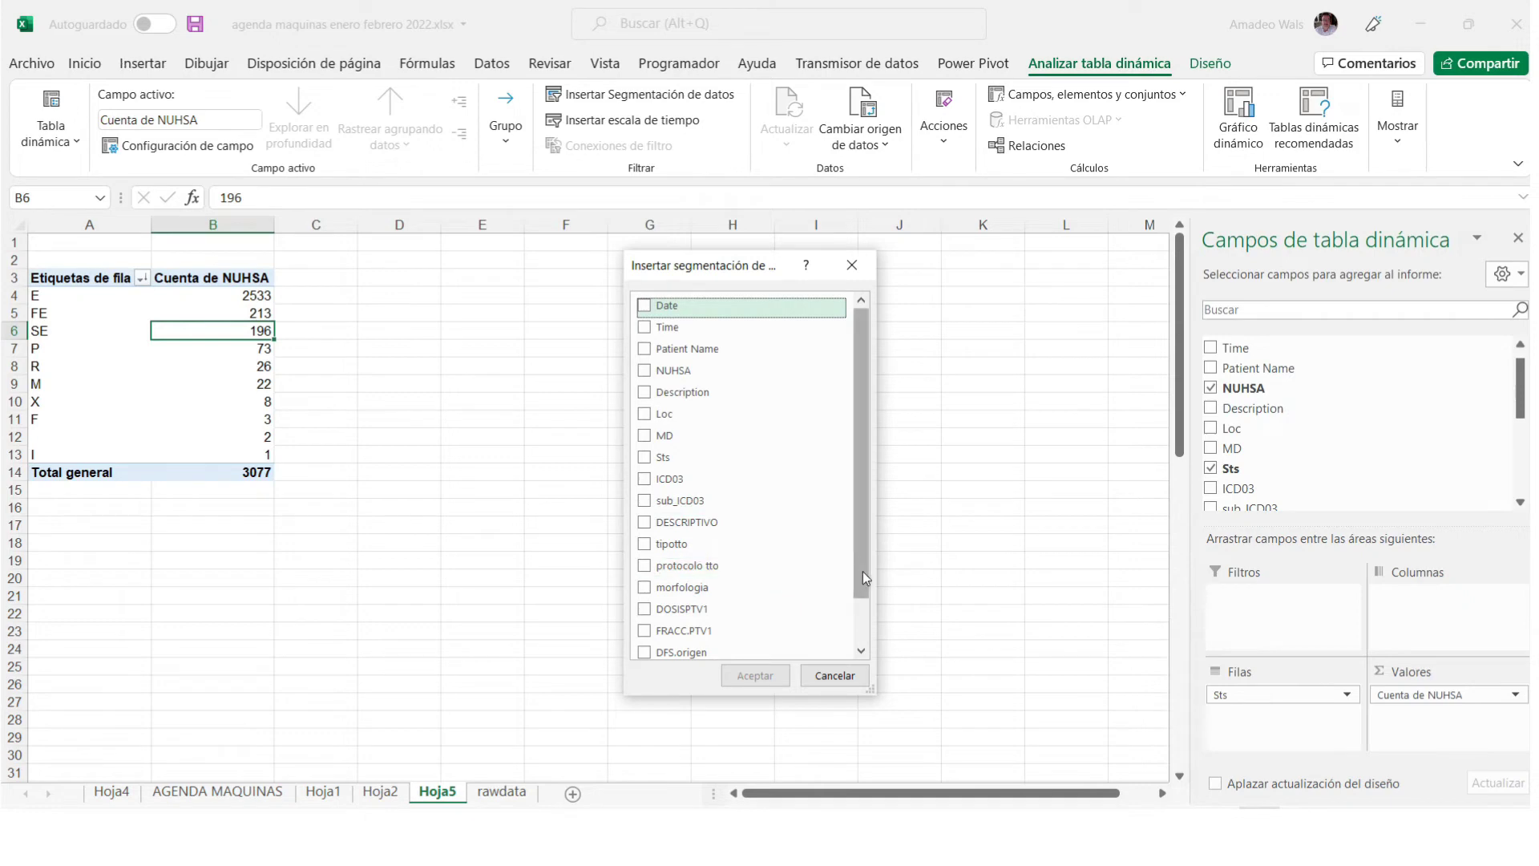
{"action": "left_click_drag", "start_coordinate": [863, 571], "coordinate": [862, 583]}
{"action": "left_click", "coordinate": [644, 553]}
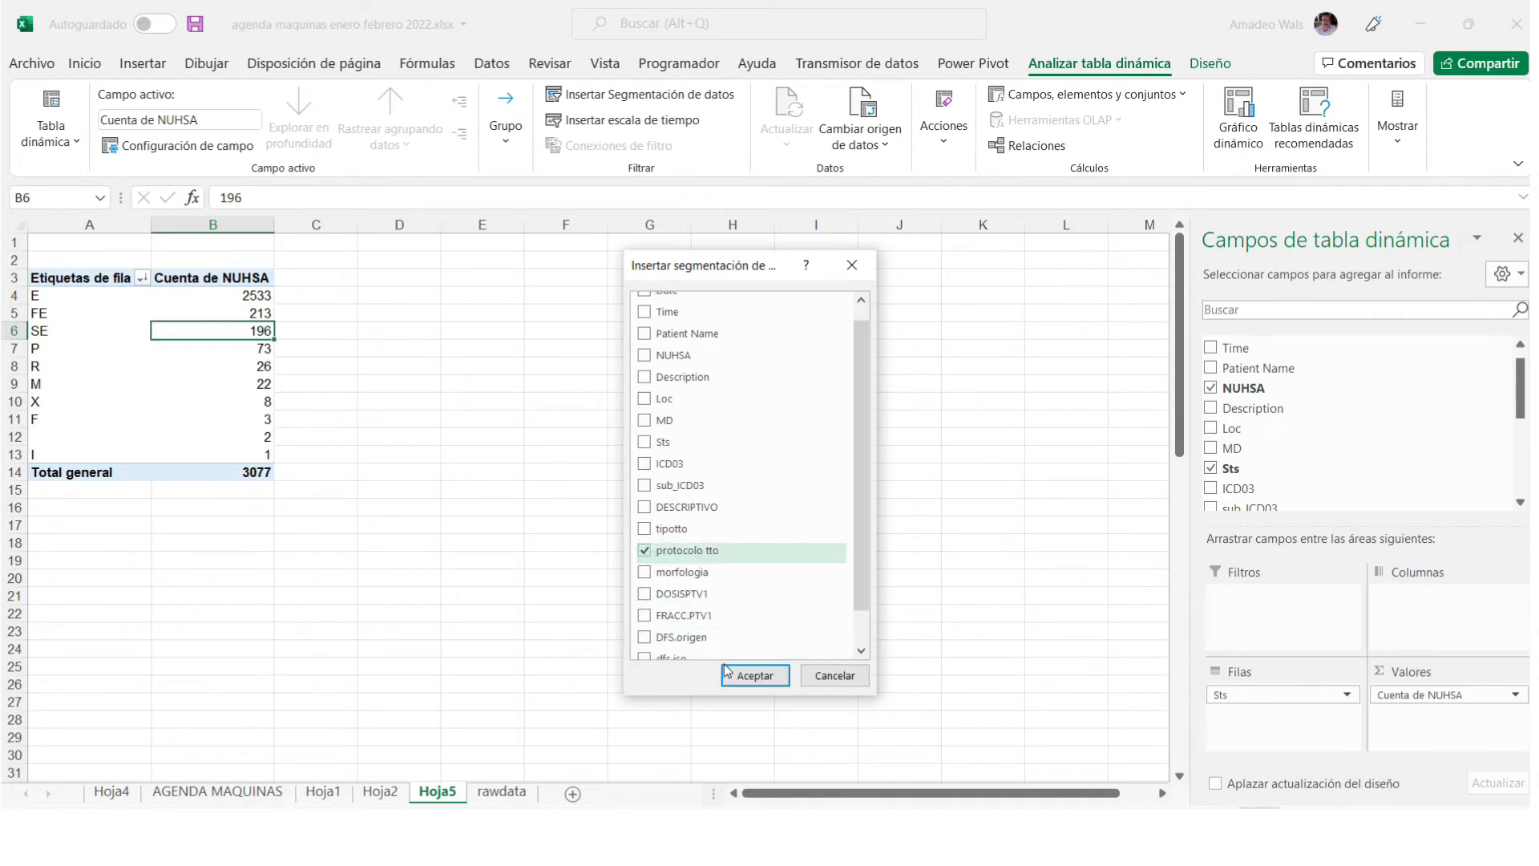
{"action": "left_click", "coordinate": [754, 675]}
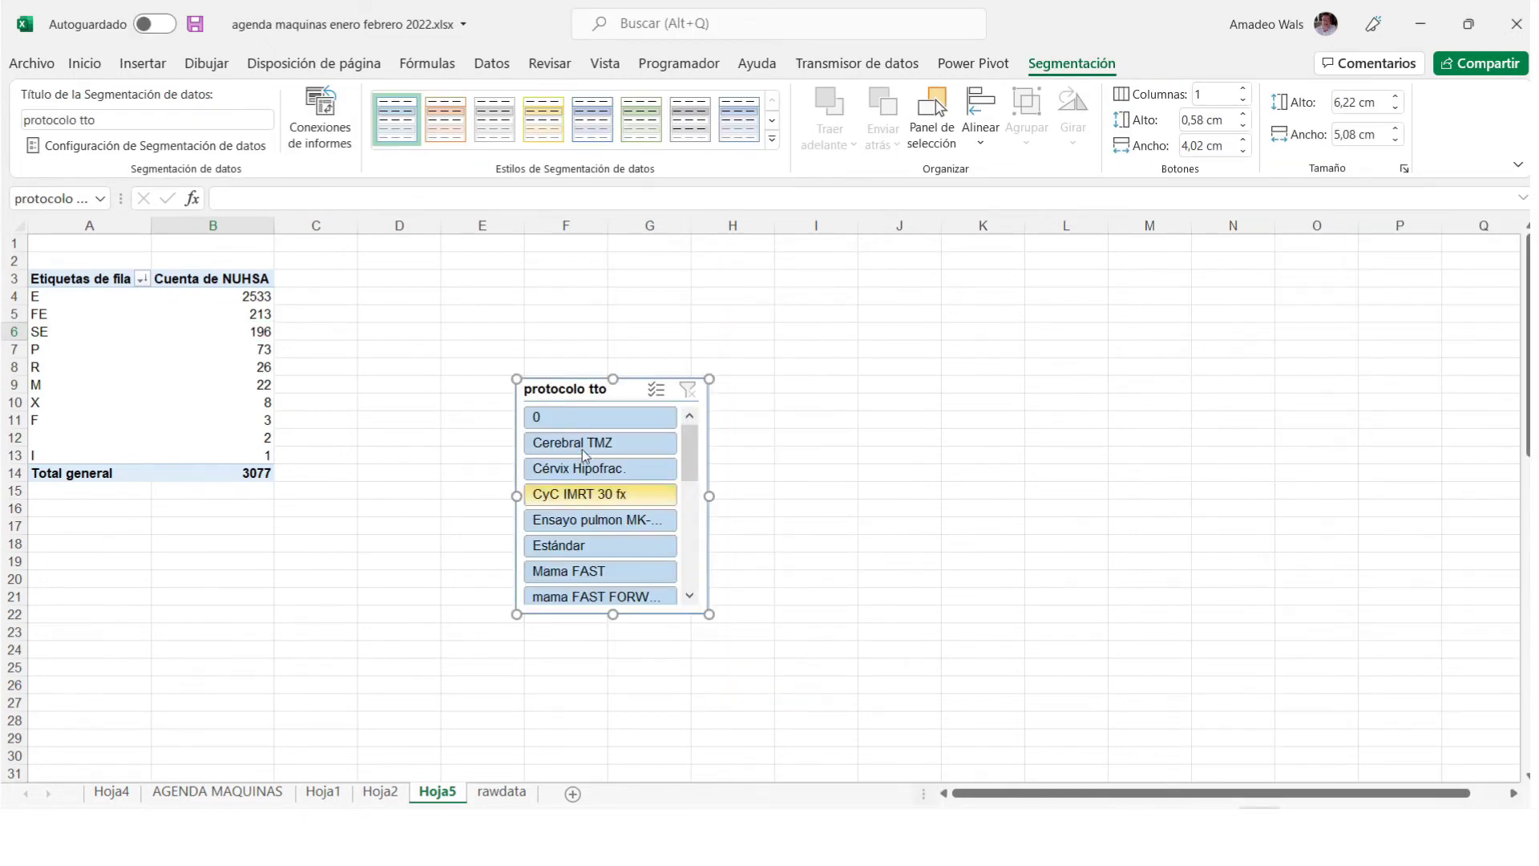
{"action": "left_click_drag", "start_coordinate": [551, 388], "coordinate": [398, 278]}
{"action": "left_click_drag", "start_coordinate": [550, 502], "coordinate": [569, 673]}
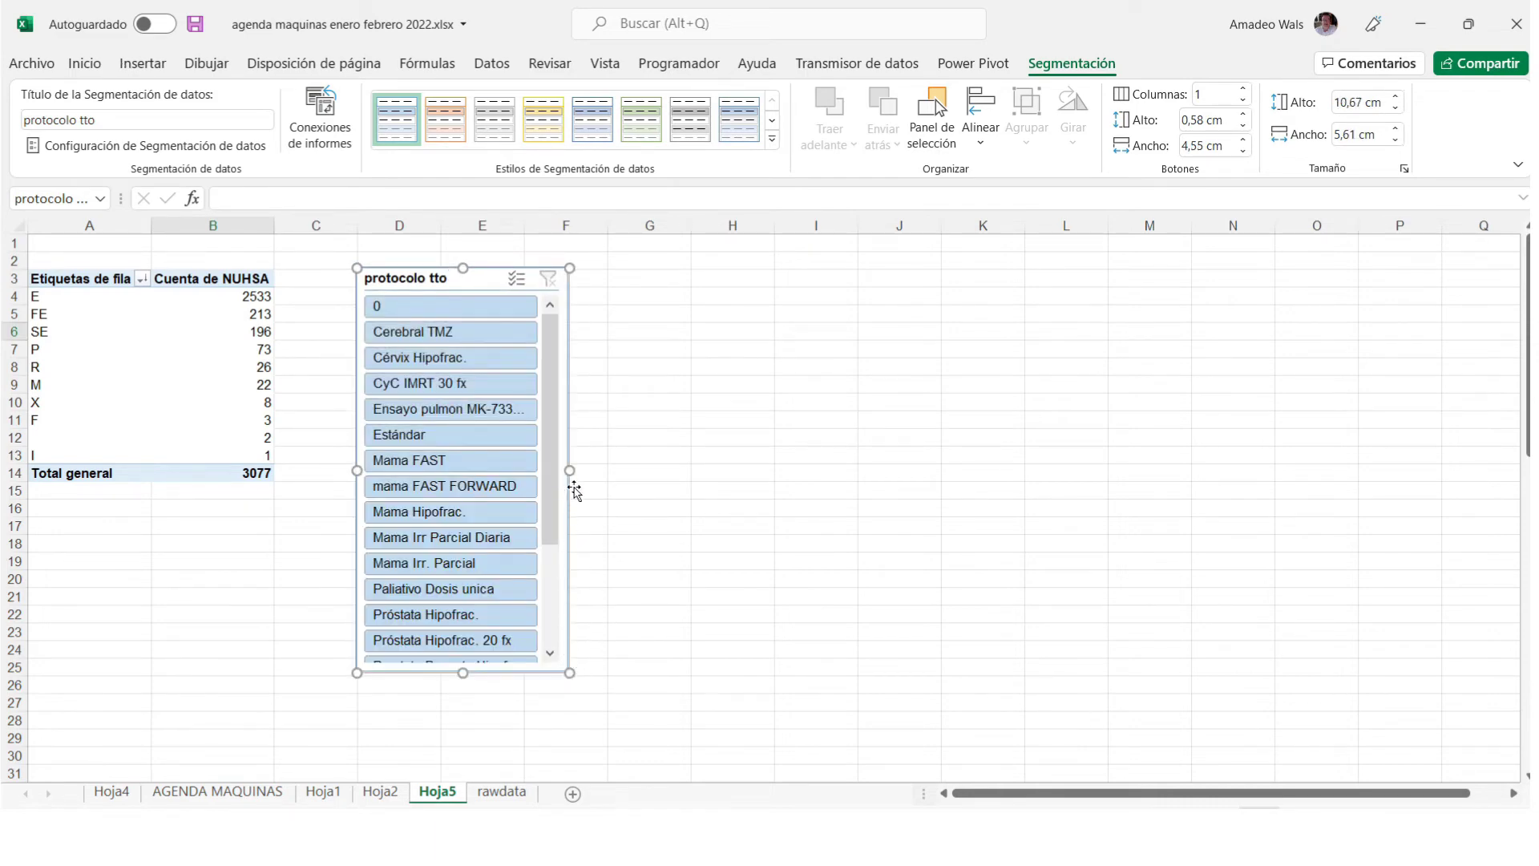
Filter the pivot table by mama FAST FORWARD, Próstata Hipofrac. and Recto 5 Gy x 5 fx in turn, and clear the slicer filter.
{"action": "left_click", "coordinate": [443, 487]}
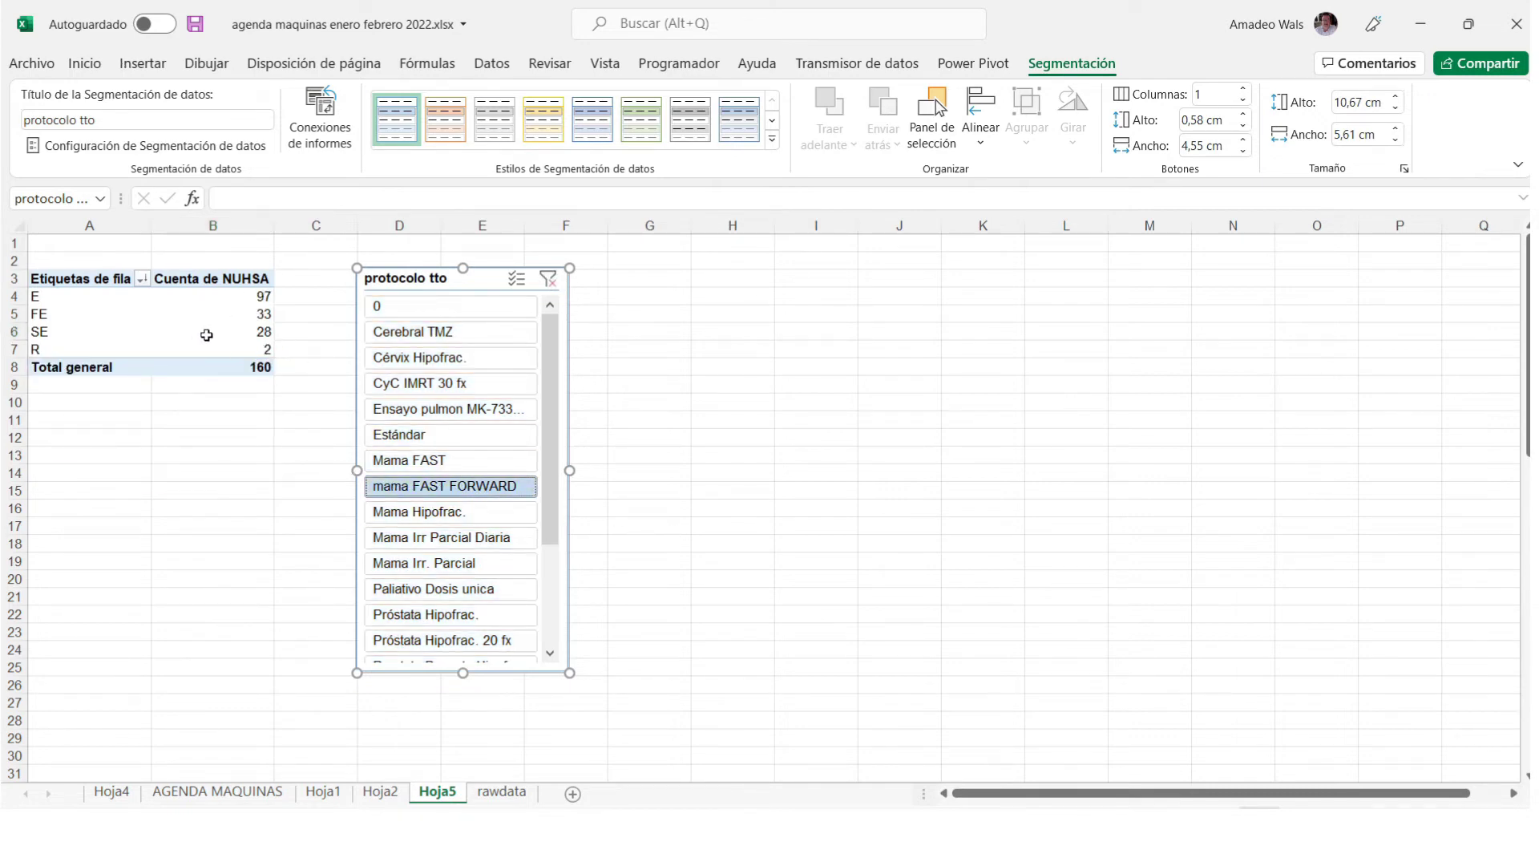
{"action": "left_click", "coordinate": [441, 613]}
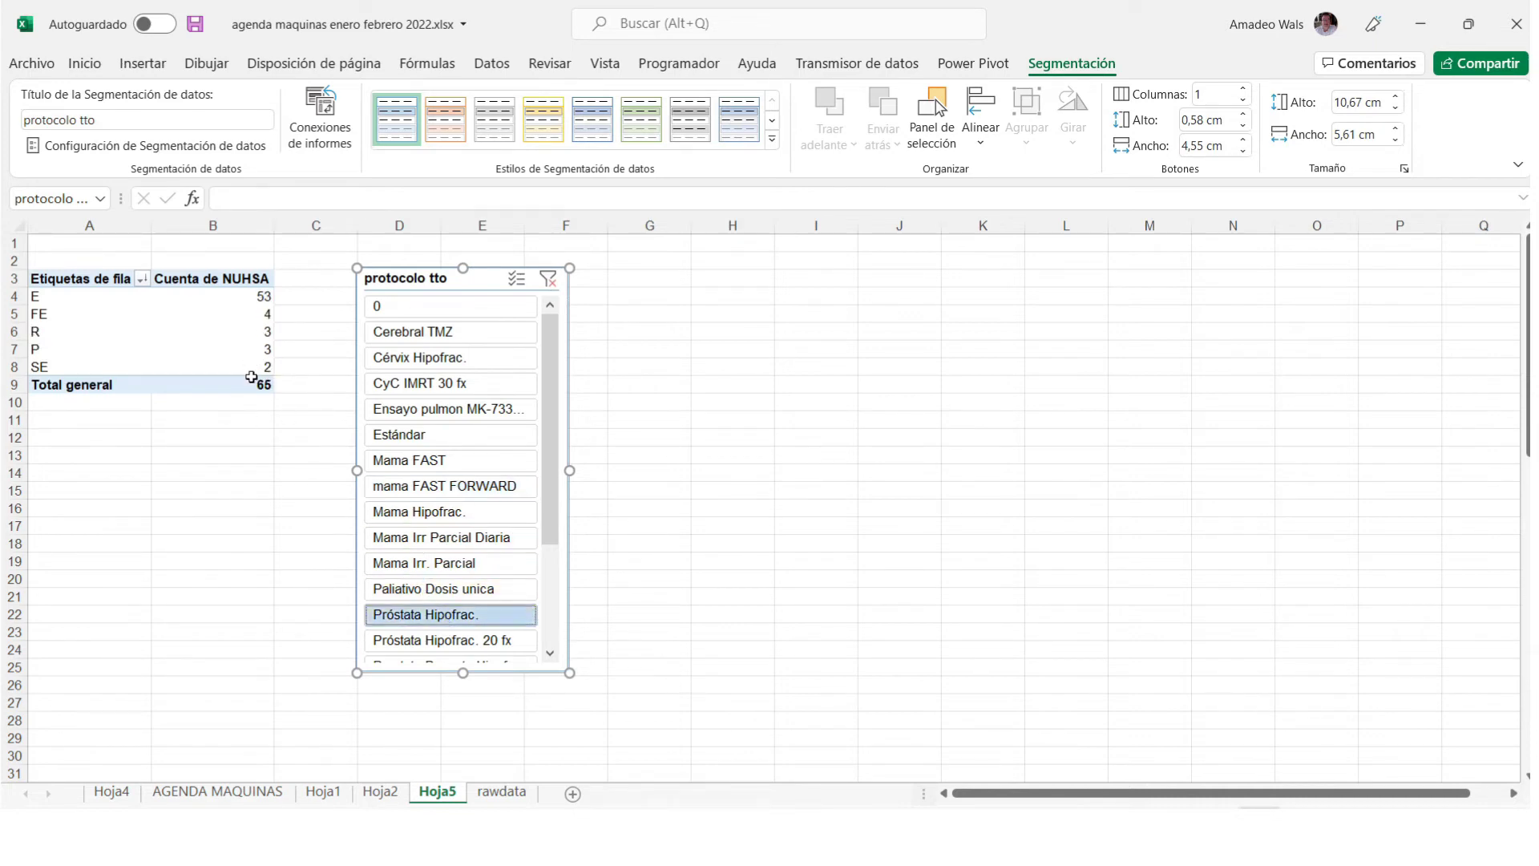
{"action": "mouse_move", "coordinate": [251, 377]}
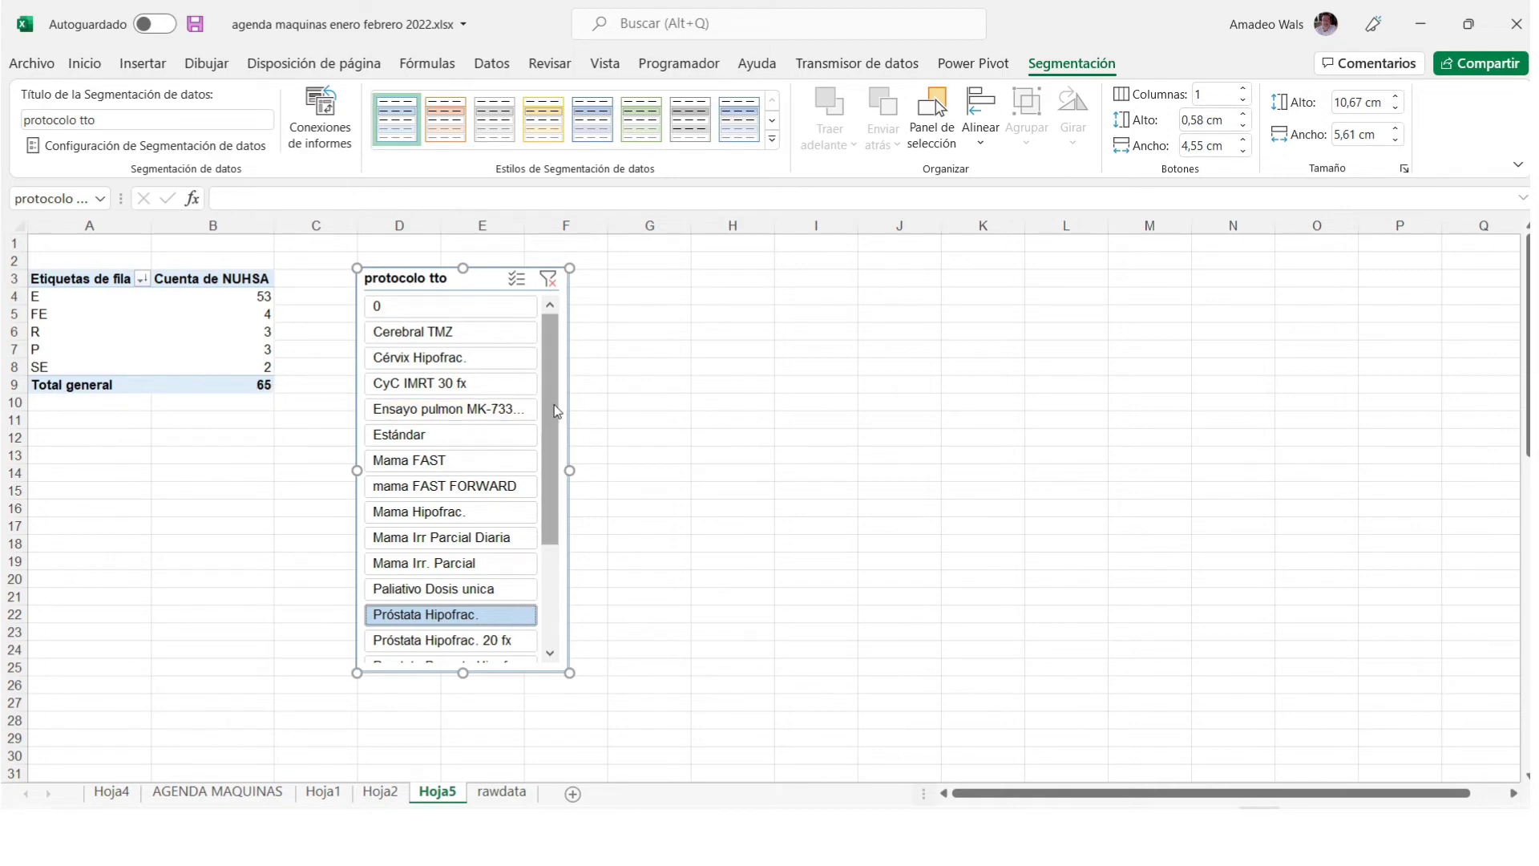
{"action": "left_click_drag", "start_coordinate": [558, 411], "coordinate": [550, 505]}
{"action": "left_click", "coordinate": [465, 615]}
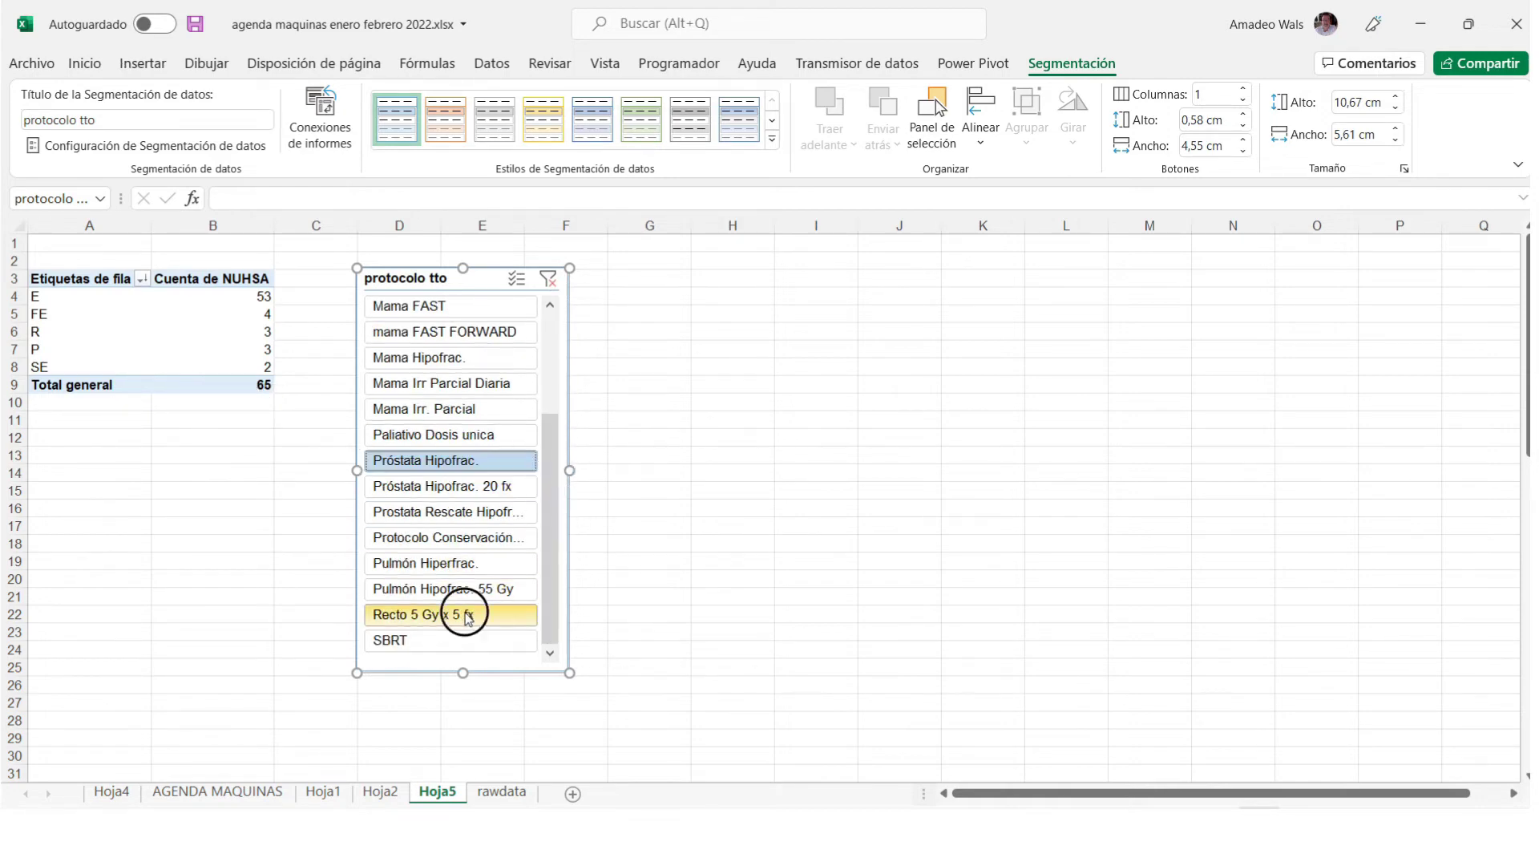
{"action": "mouse_move", "coordinate": [225, 353]}
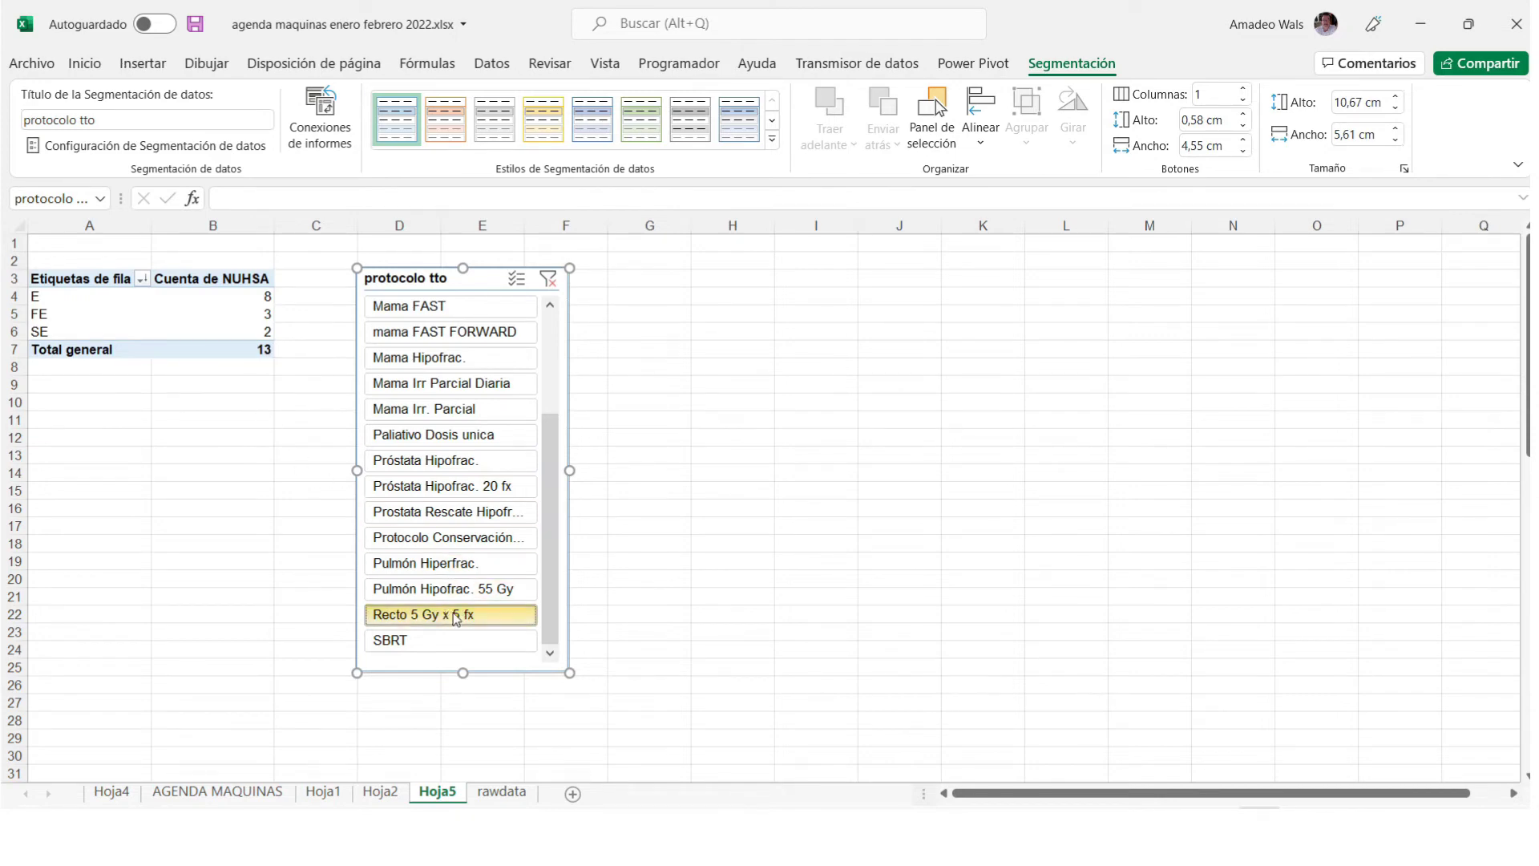
{"action": "left_click", "coordinate": [548, 280]}
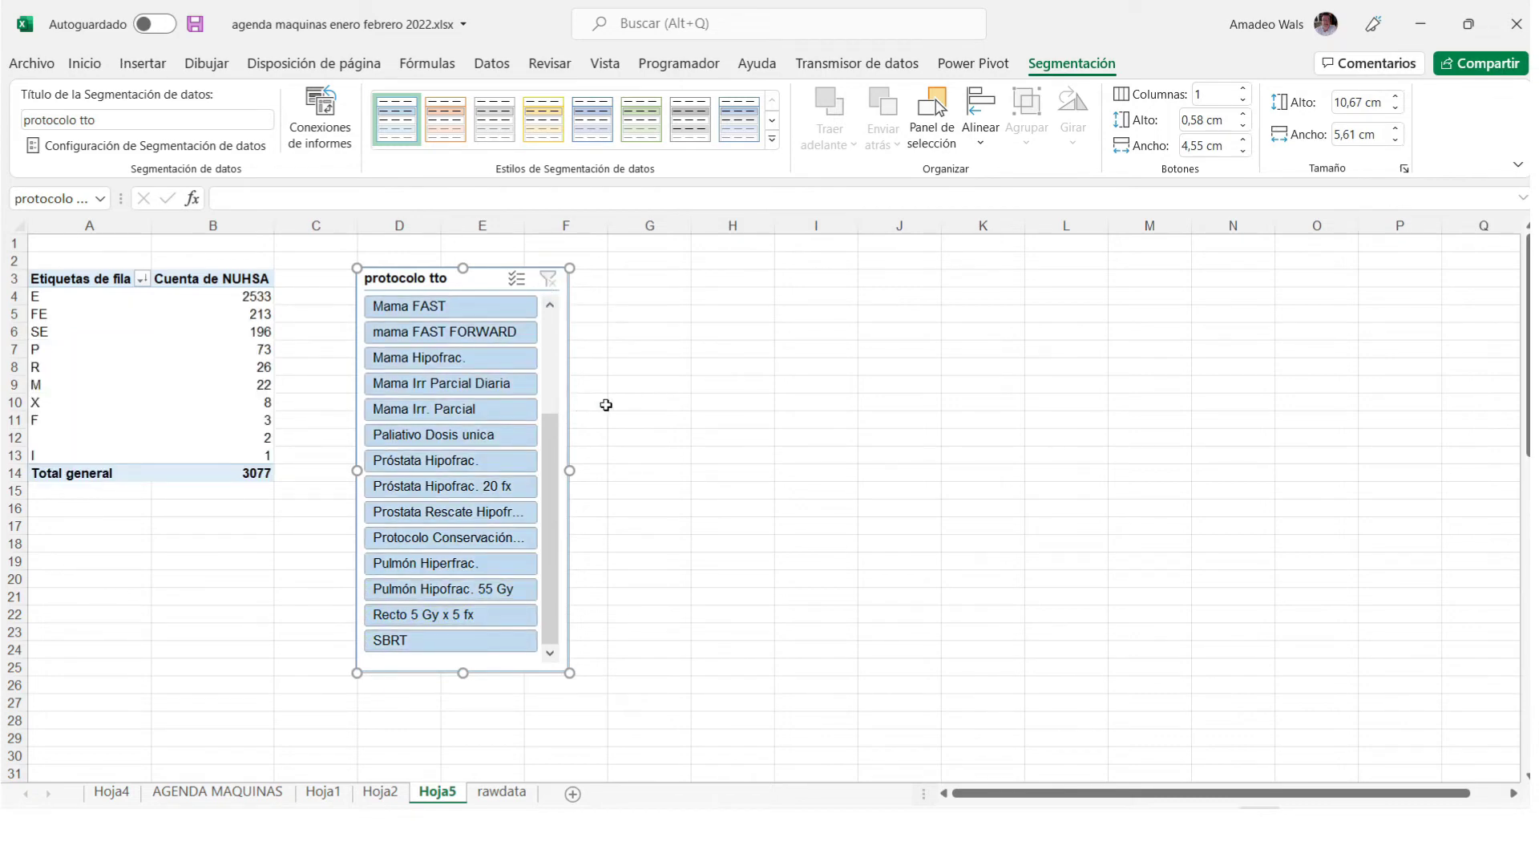
Insert a timeline for the Date field of the pivot table and place it beside the protocolo tto slicer.
{"action": "mouse_move", "coordinate": [224, 306]}
{"action": "left_click", "coordinate": [178, 332]}
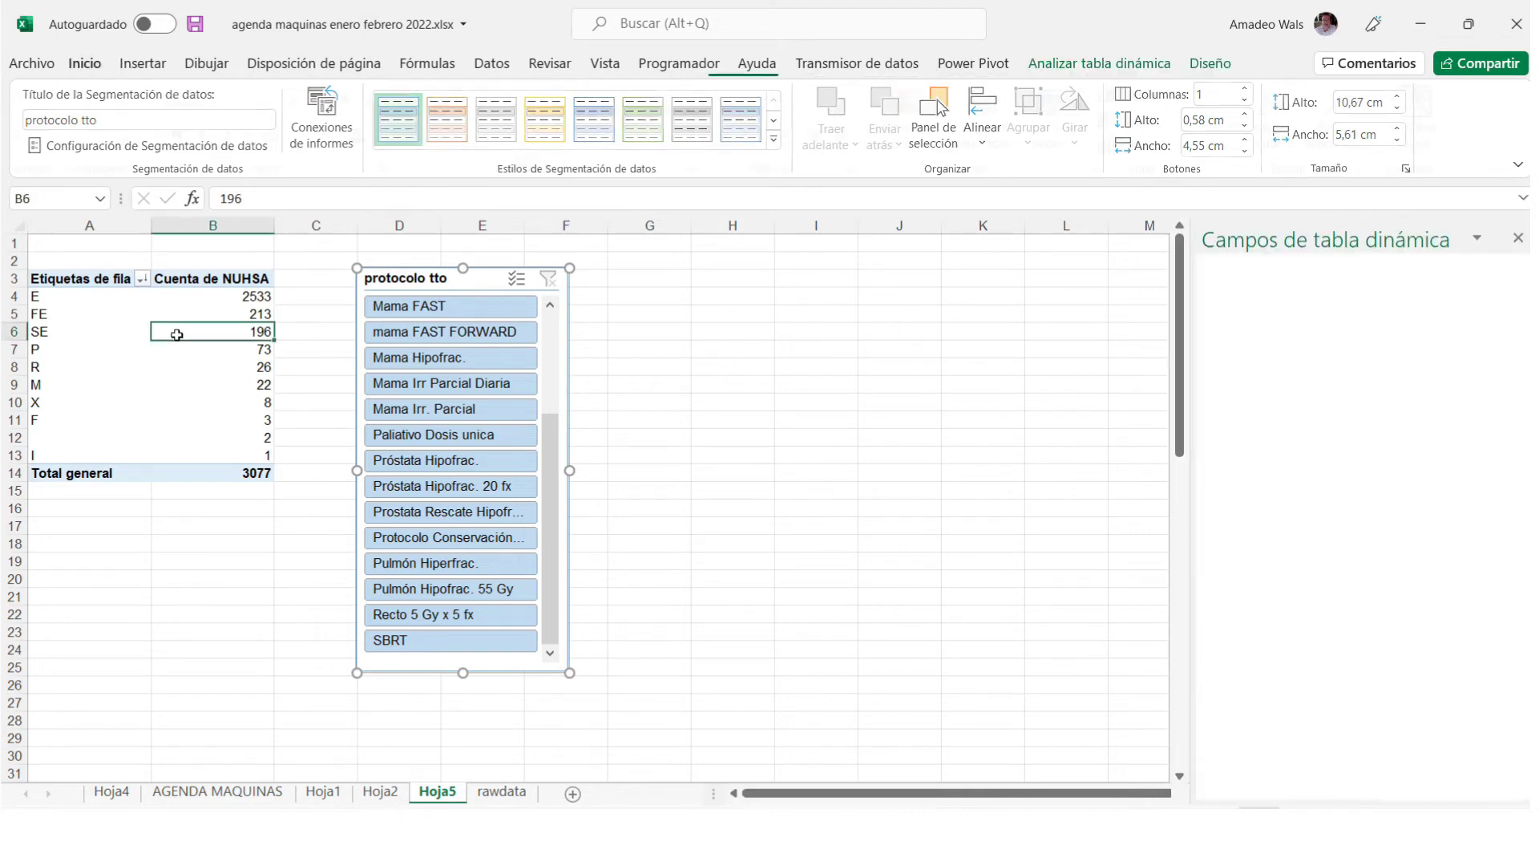
{"action": "left_click", "coordinate": [1064, 64]}
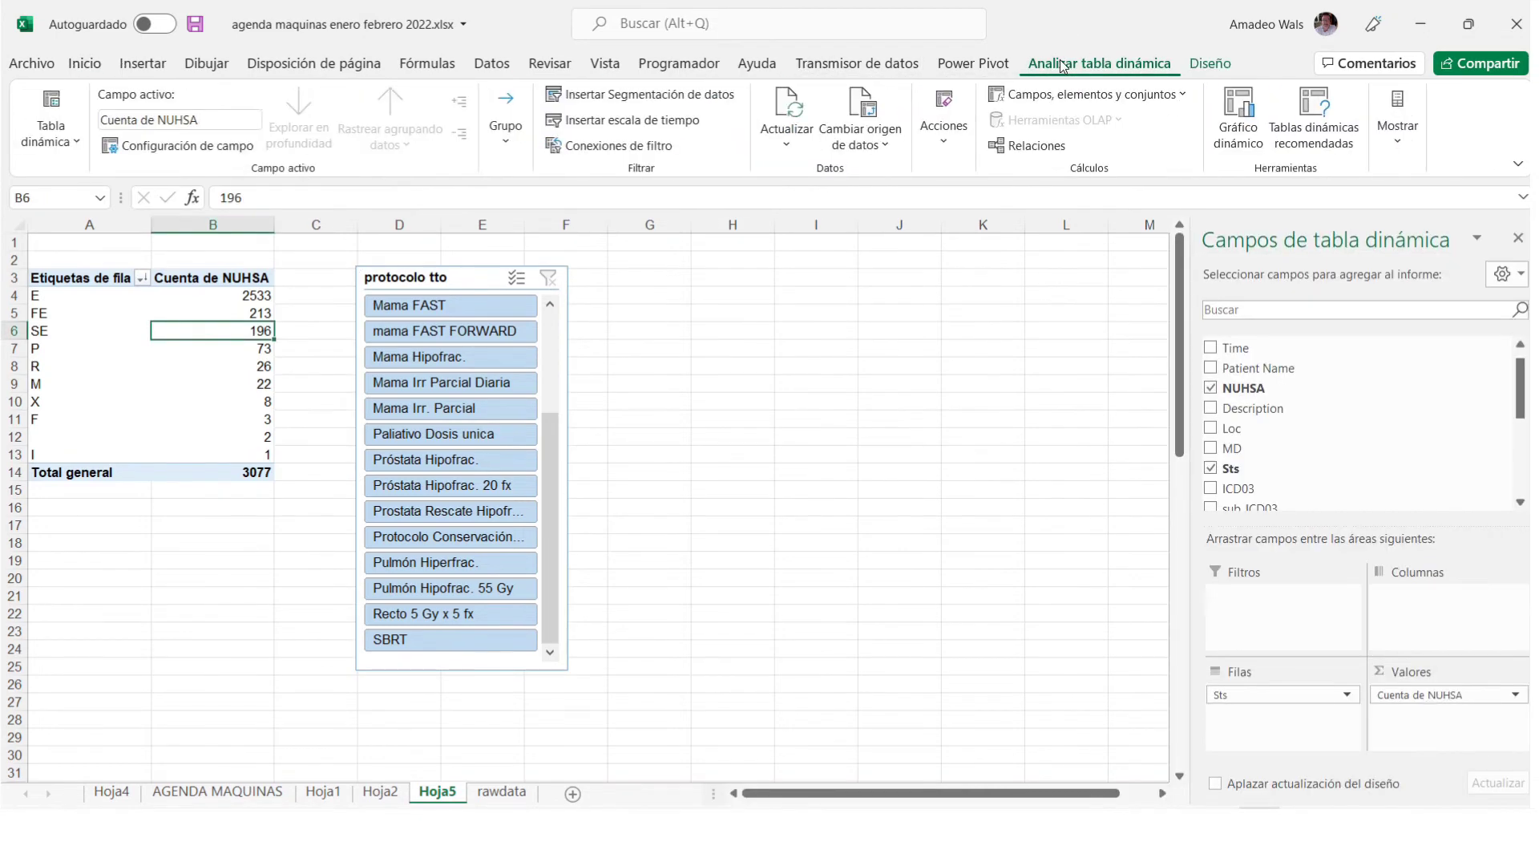
{"action": "left_click", "coordinate": [617, 120]}
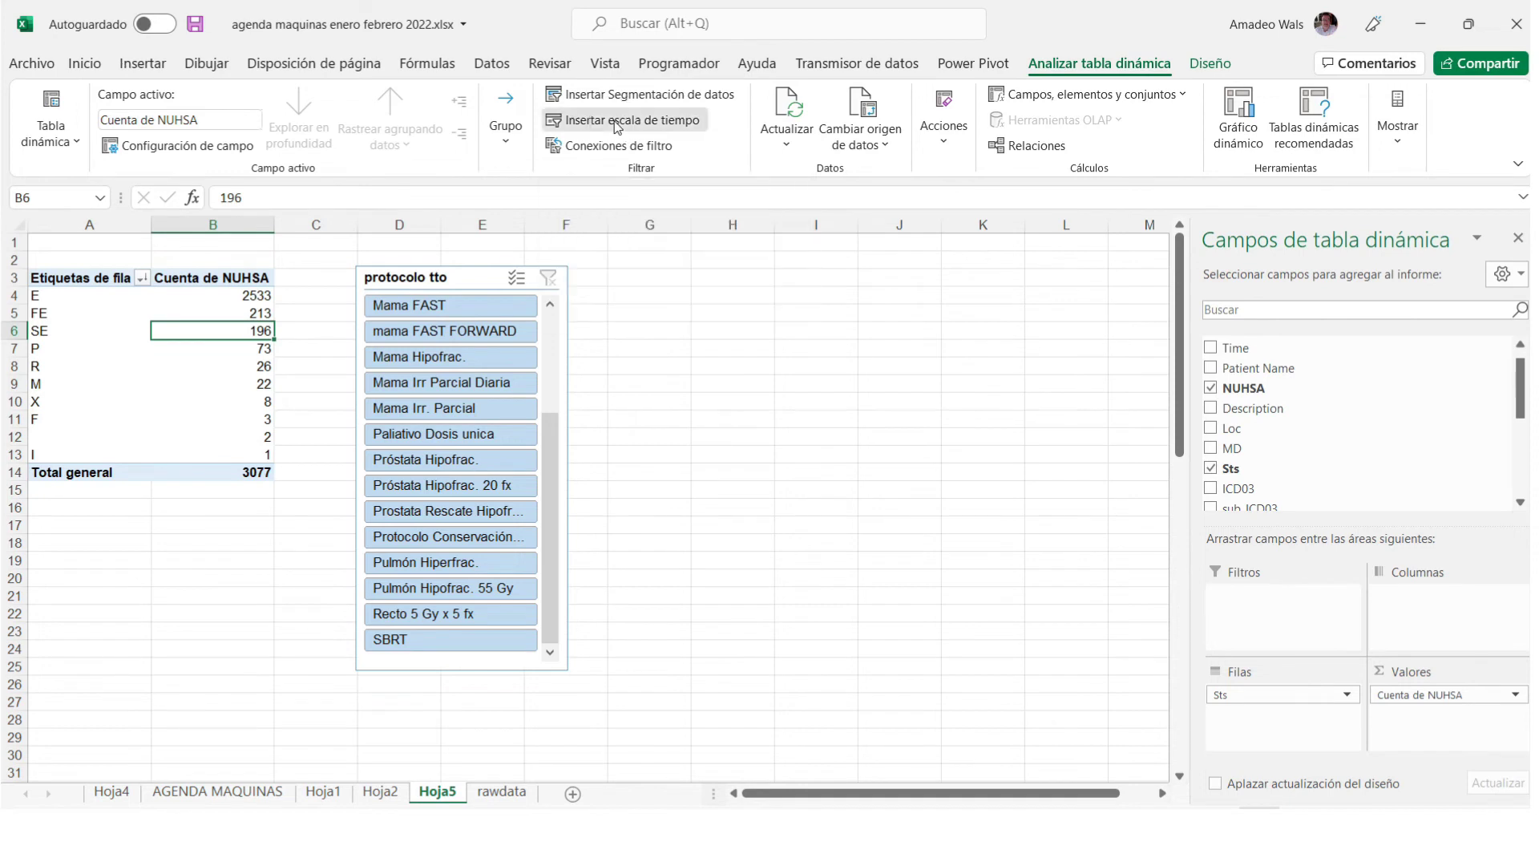
{"action": "left_click_drag", "start_coordinate": [694, 343], "coordinate": [695, 304]}
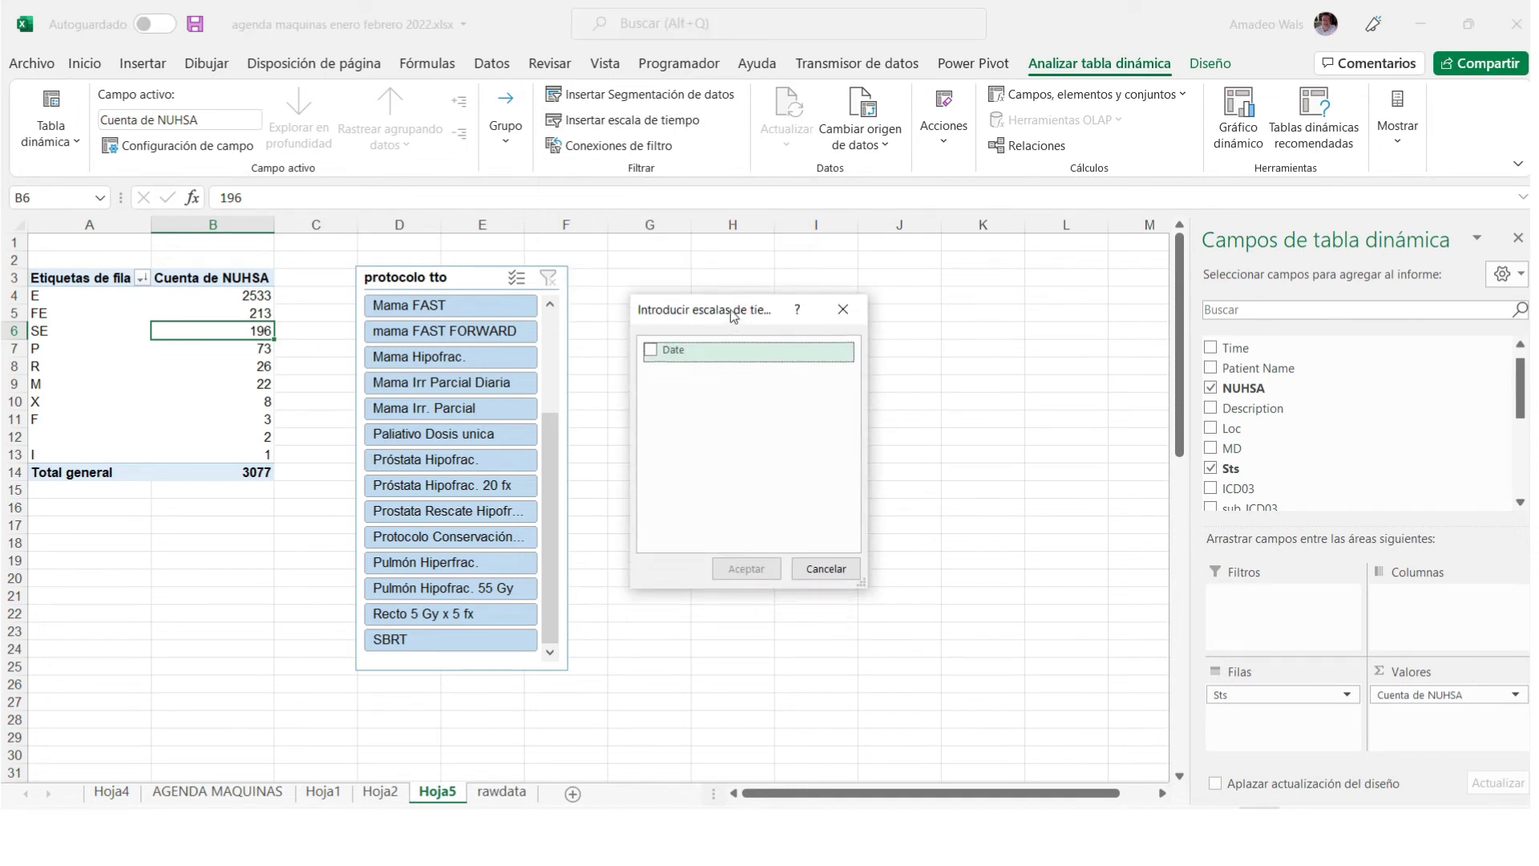
{"action": "left_click", "coordinate": [651, 351]}
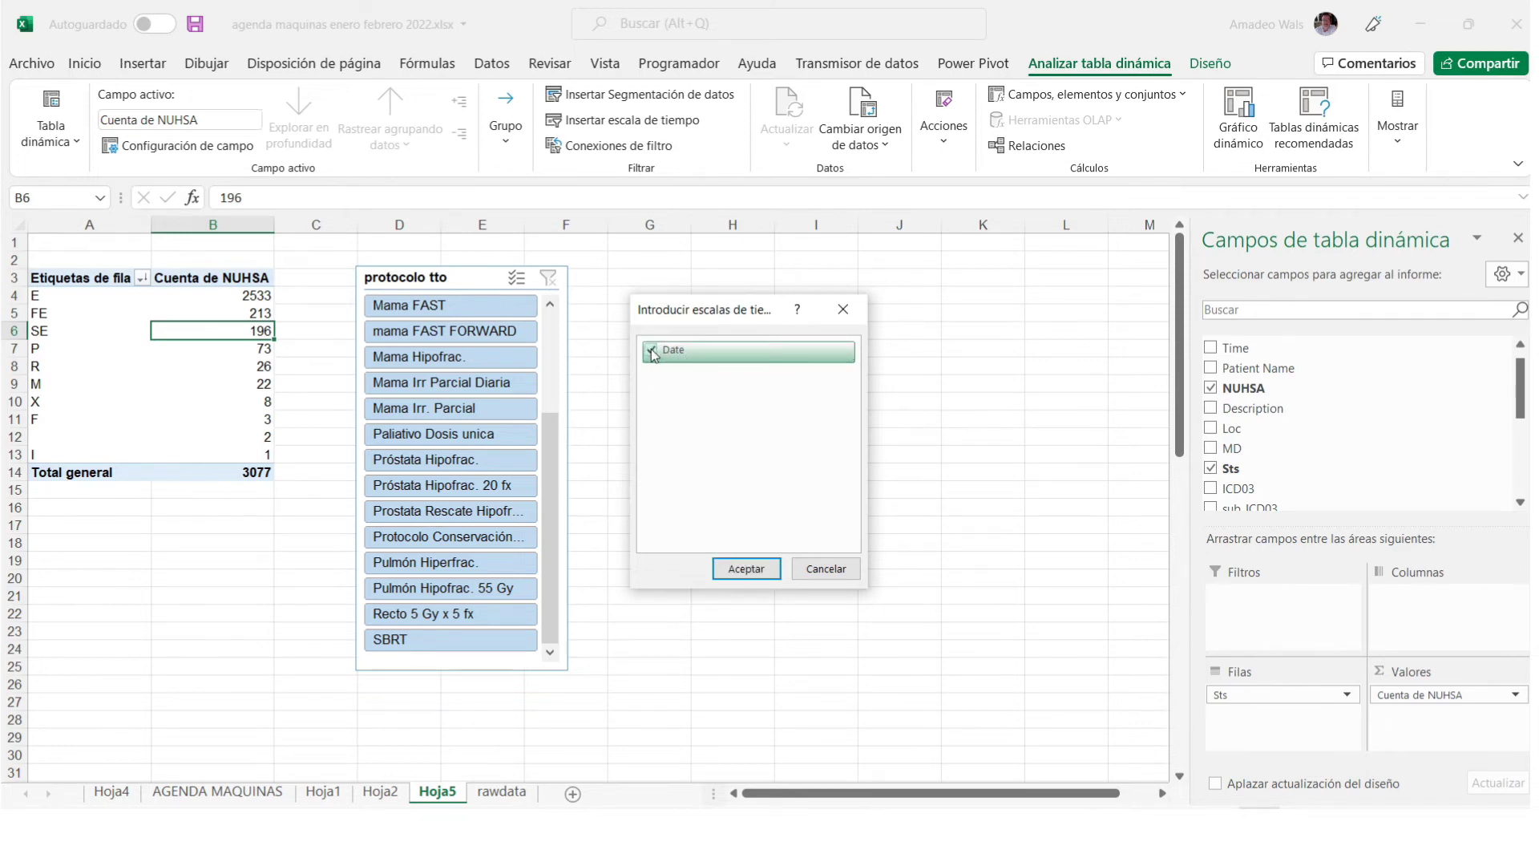
{"action": "left_click", "coordinate": [745, 569]}
{"action": "left_click_drag", "start_coordinate": [574, 453], "coordinate": [716, 276]}
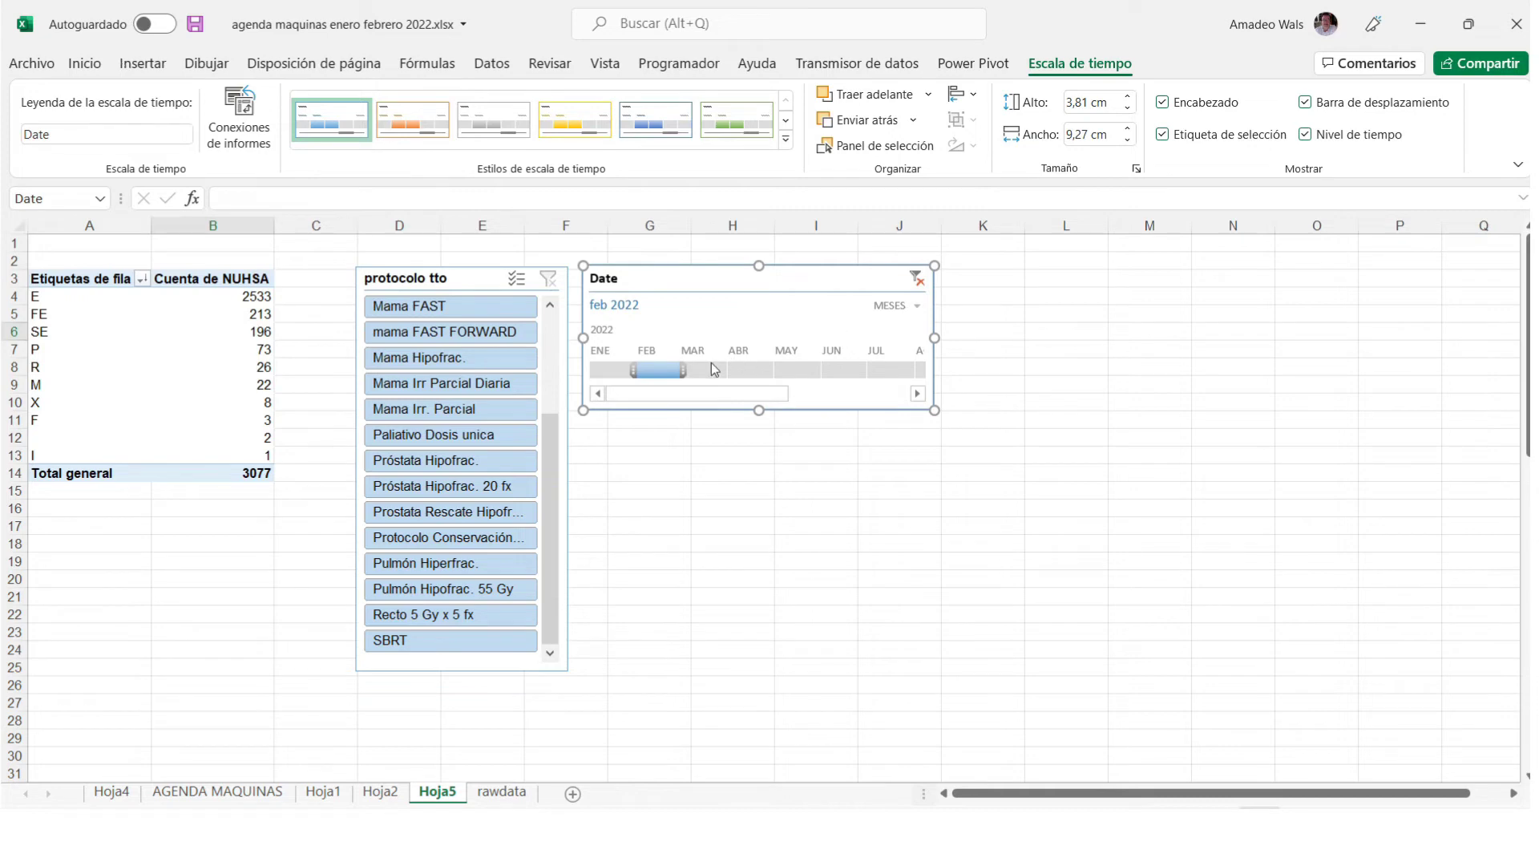
Filter the pivot table by ene 2022 and feb 2022 separately on the Date timeline, and extend the range to ene - feb 2022.
{"action": "left_click_drag", "start_coordinate": [633, 370], "coordinate": [590, 369]}
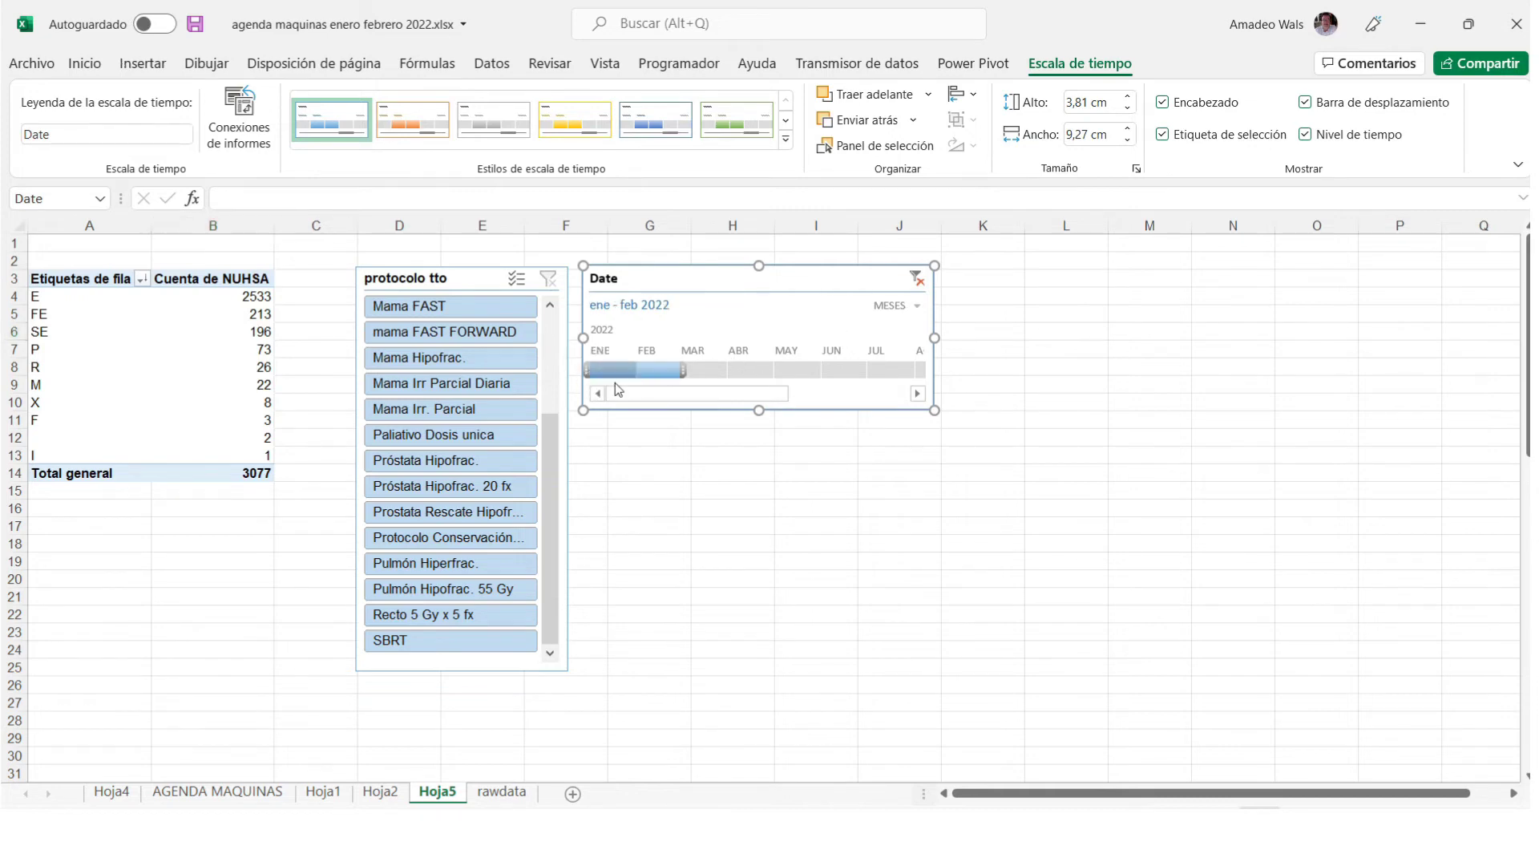
{"action": "left_click", "coordinate": [616, 371]}
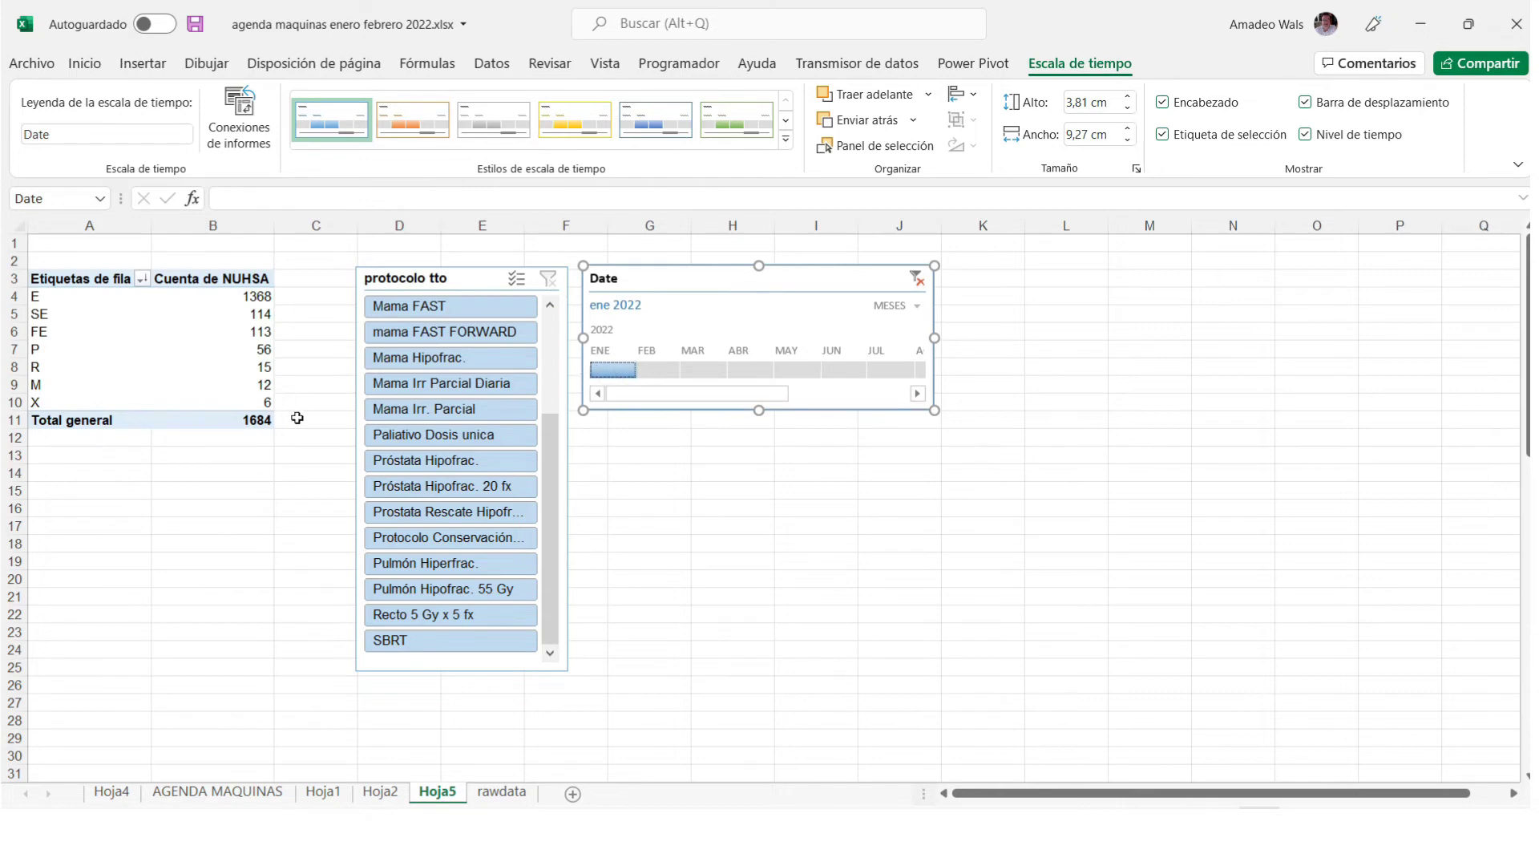
{"action": "left_click", "coordinate": [658, 369]}
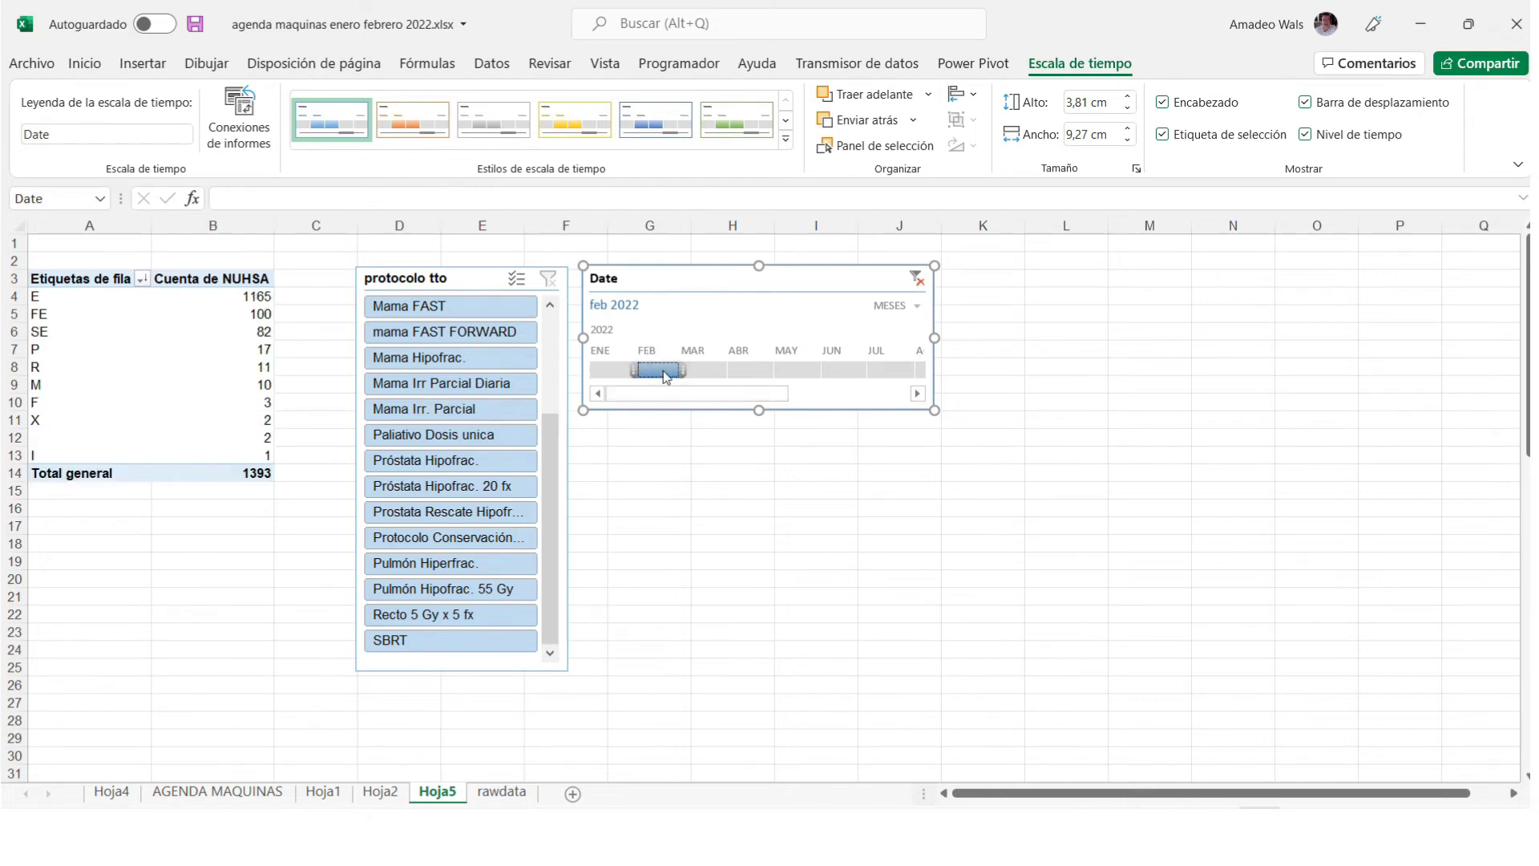
{"action": "left_click", "coordinate": [633, 369]}
{"action": "left_click_drag", "start_coordinate": [633, 369], "coordinate": [591, 369]}
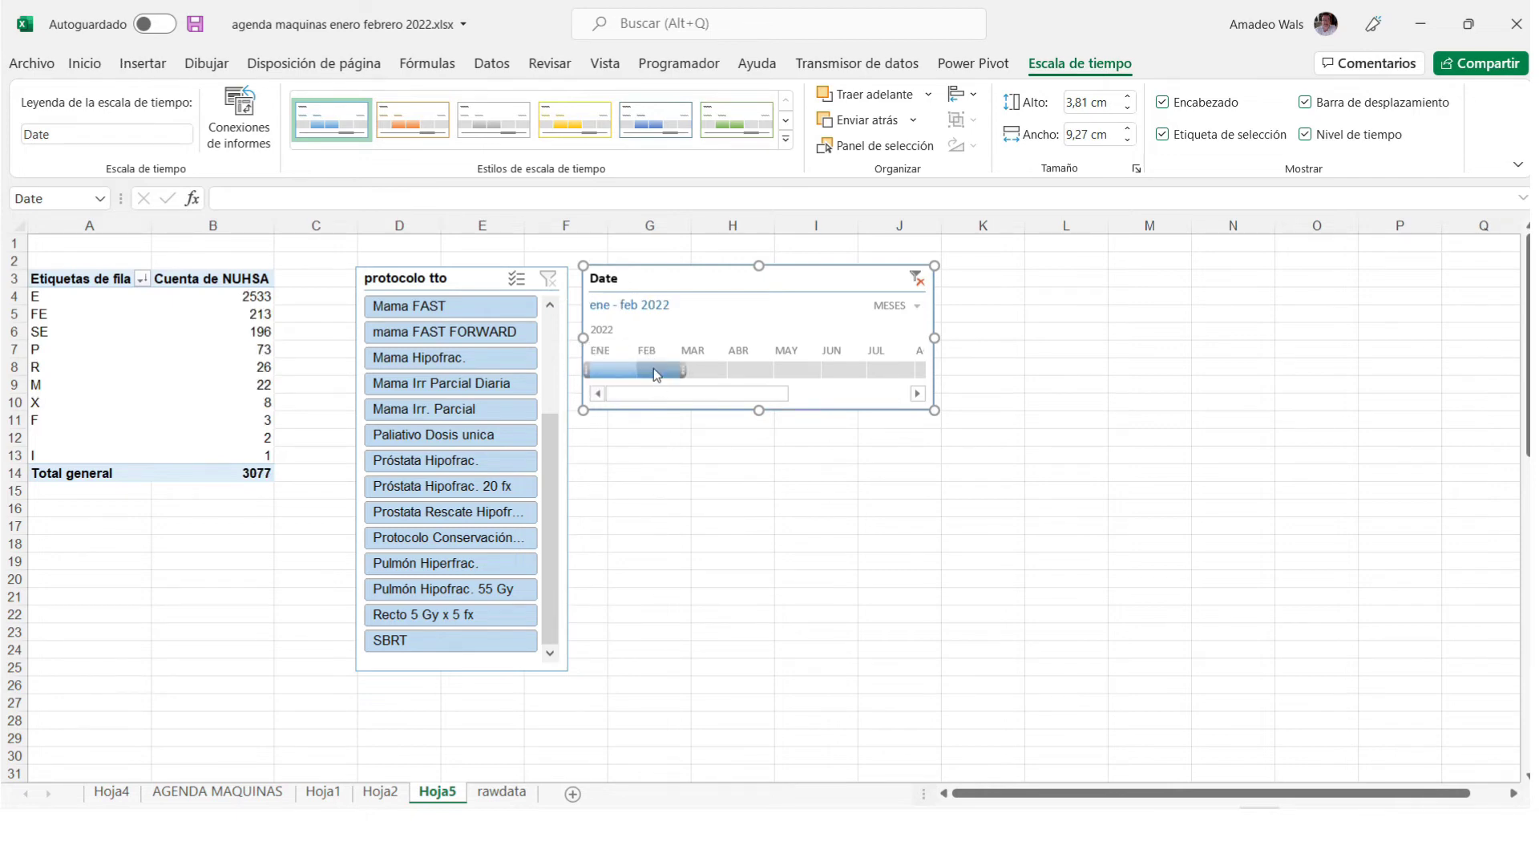
Set the Date timeline to days and filter the pivot table by single days between 6 and 10 ene 2022, ending on day 10.
{"action": "left_click", "coordinate": [906, 310]}
{"action": "left_click", "coordinate": [925, 417]}
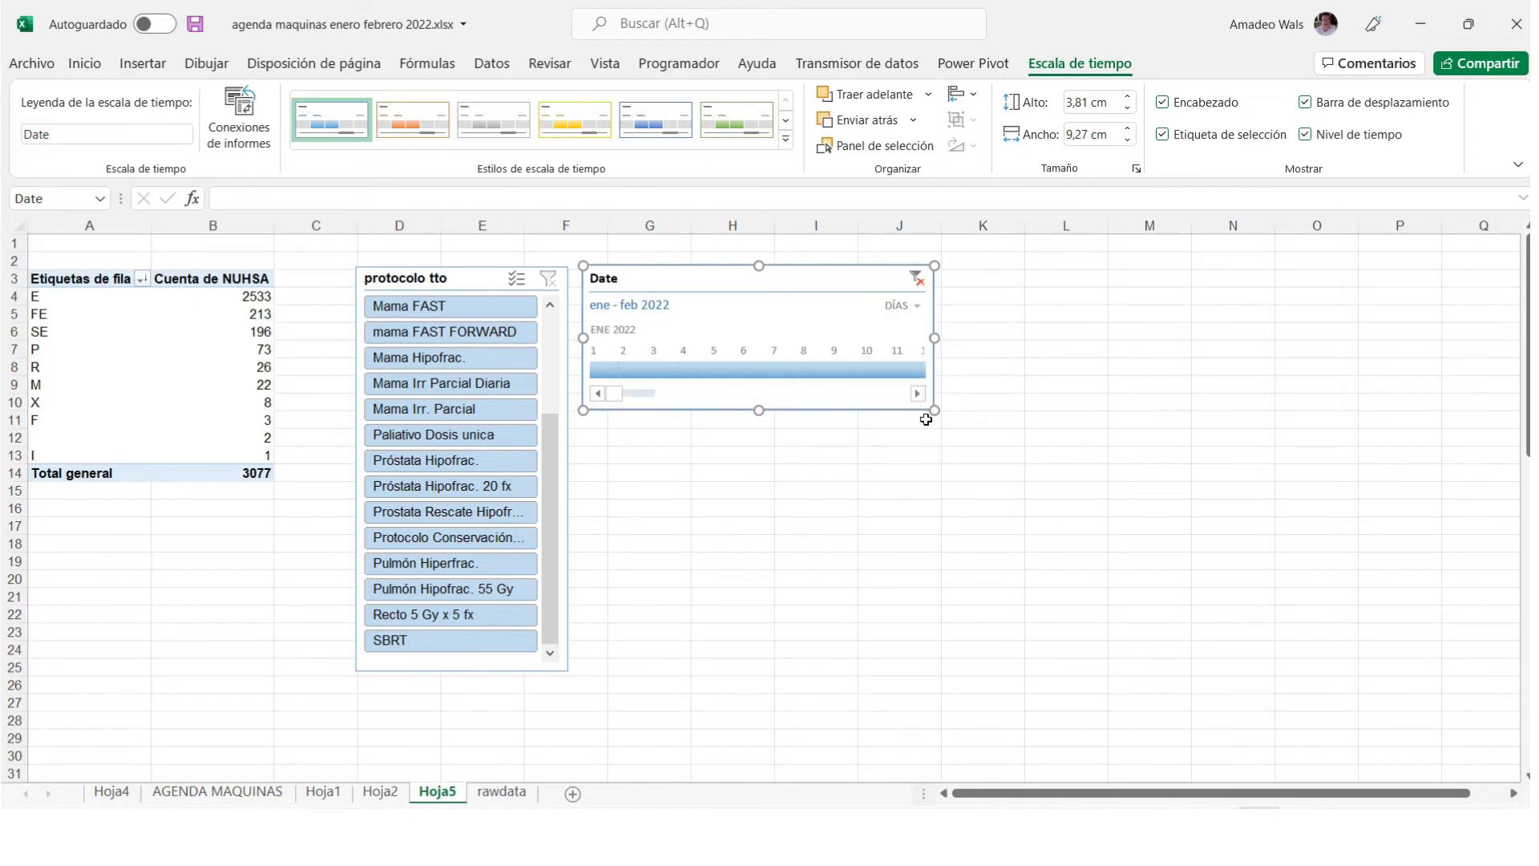
{"action": "left_click", "coordinate": [637, 370]}
{"action": "left_click_drag", "start_coordinate": [641, 374], "coordinate": [784, 371]}
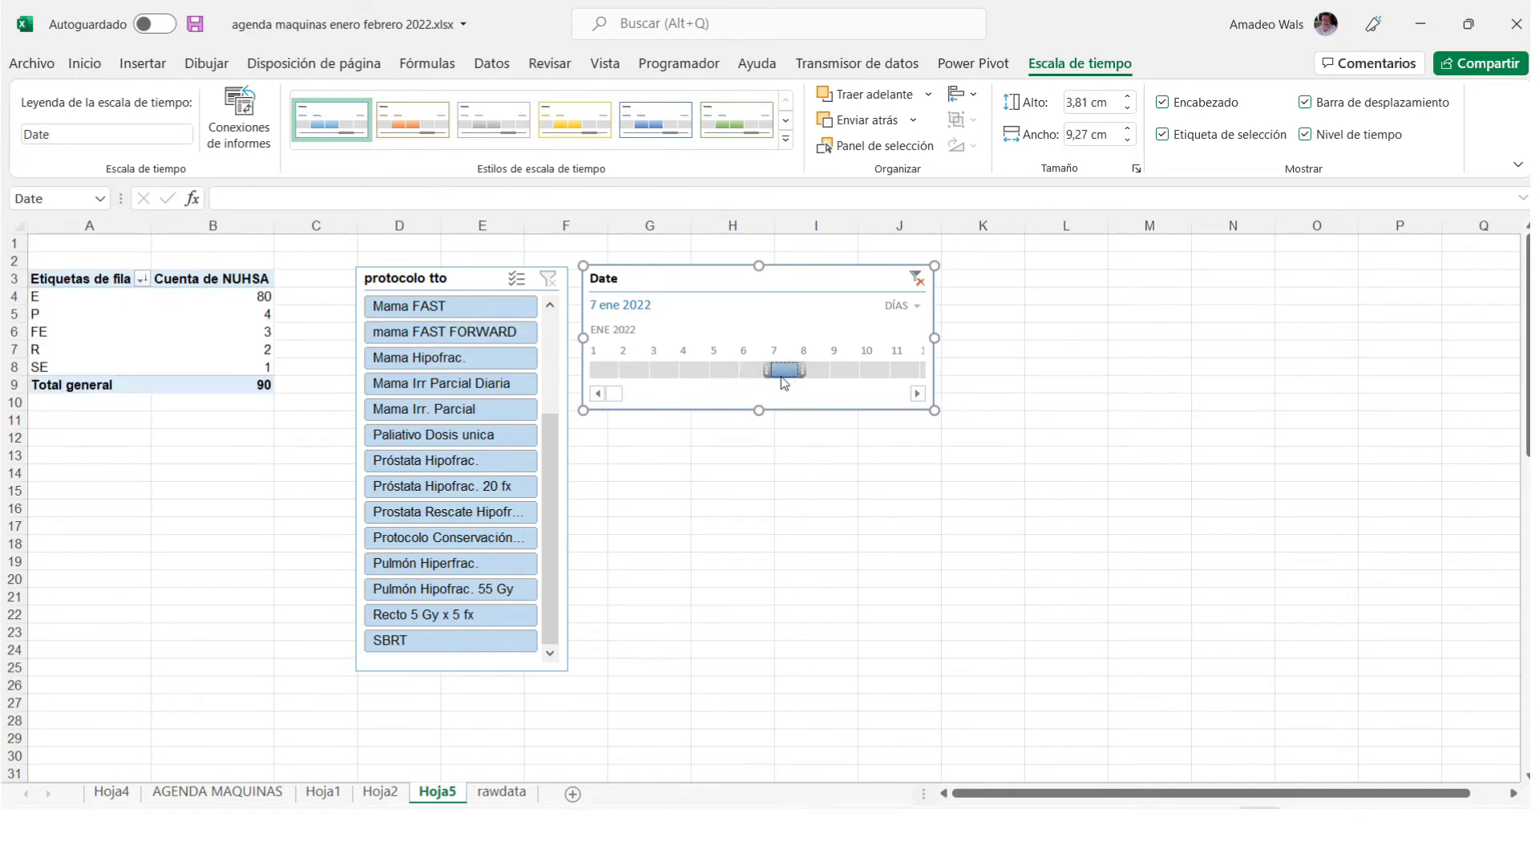
{"action": "left_click", "coordinate": [737, 366]}
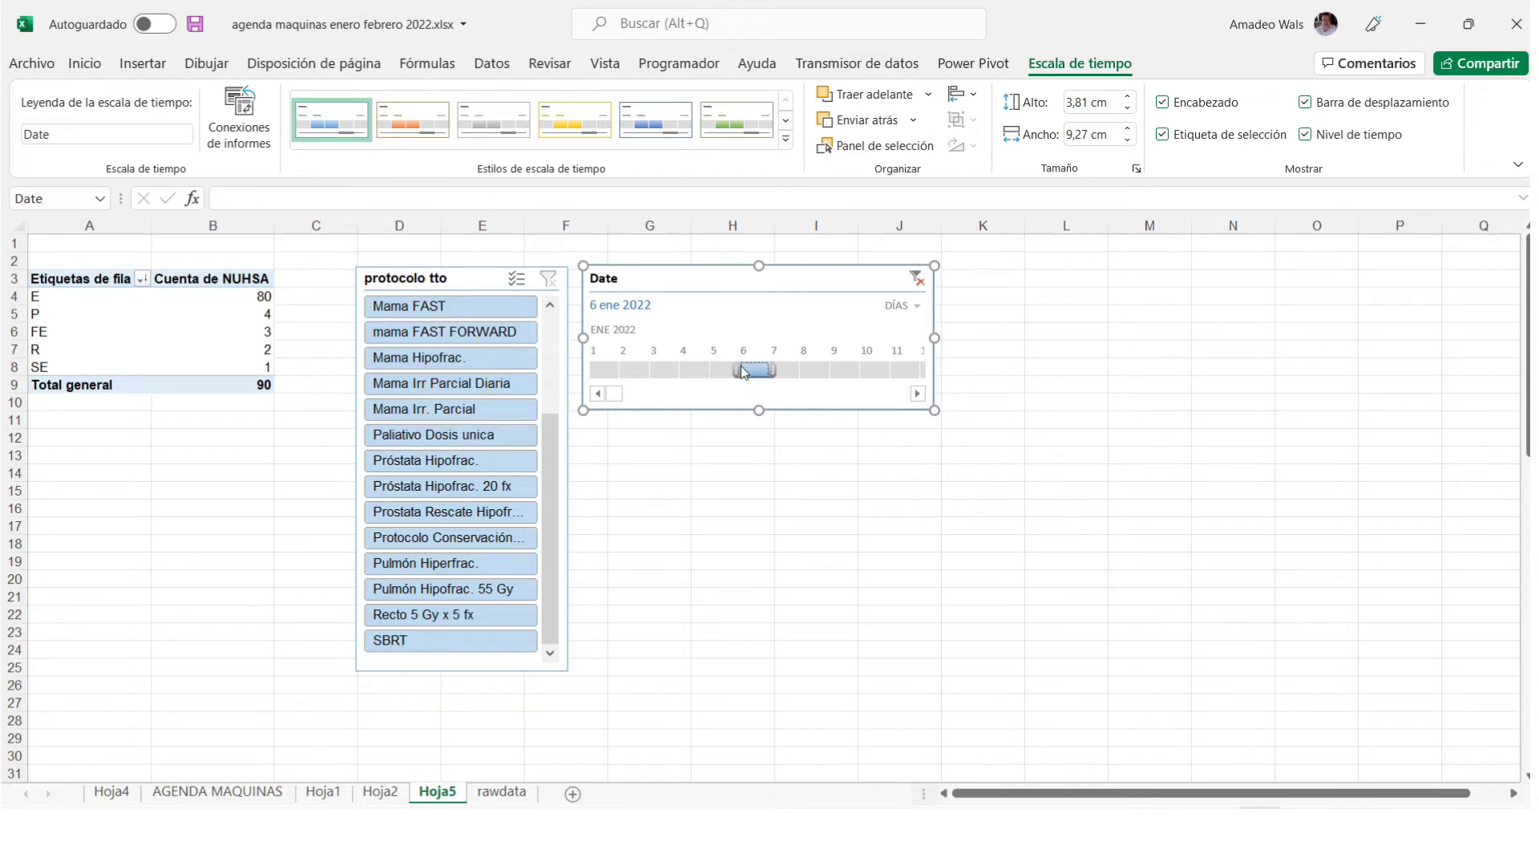
{"action": "left_click", "coordinate": [784, 369]}
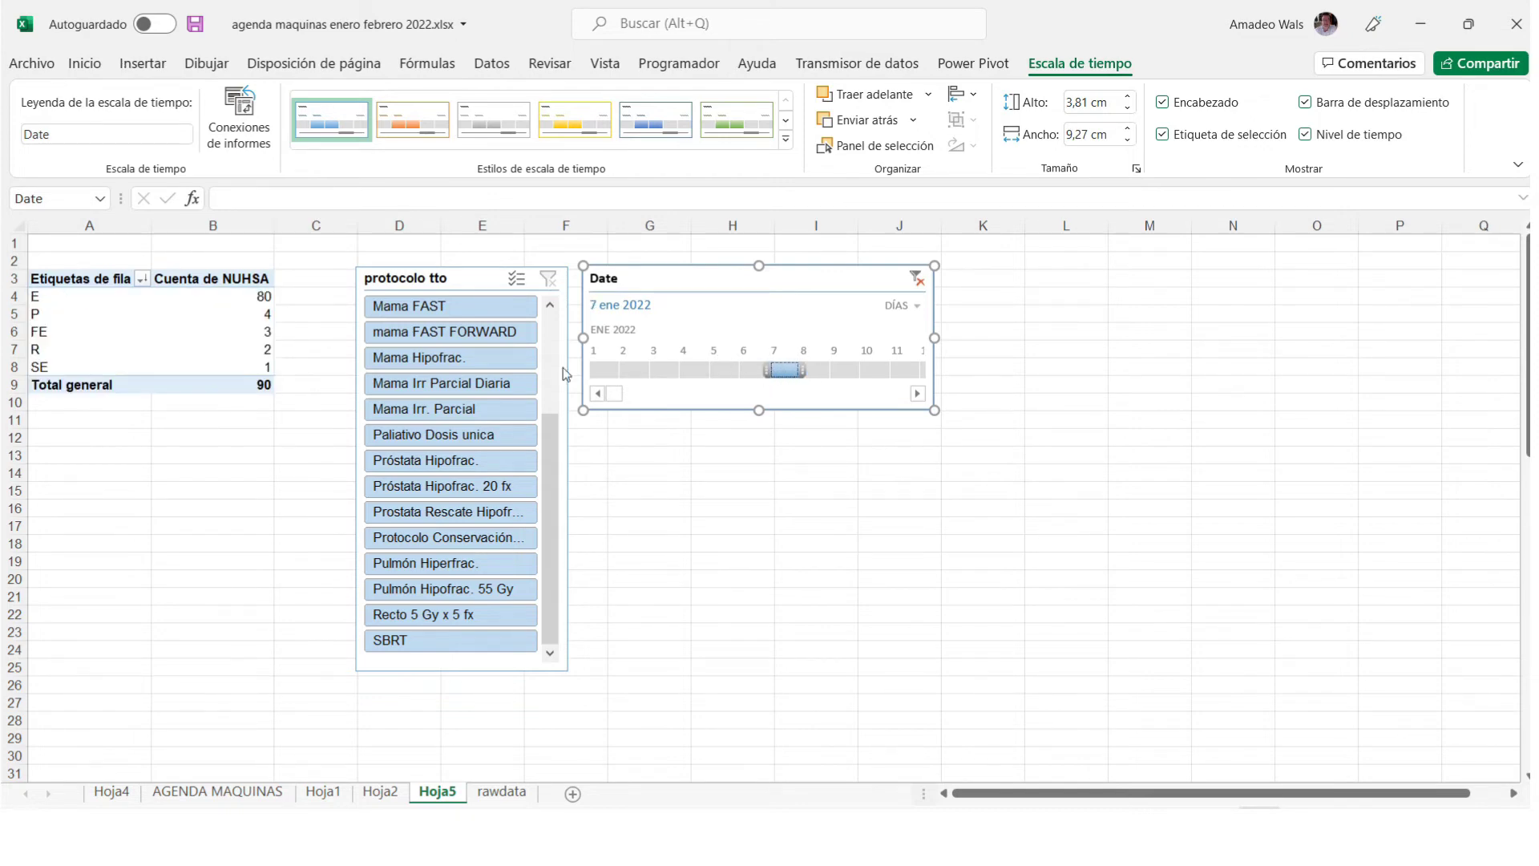
{"action": "left_click", "coordinate": [819, 369]}
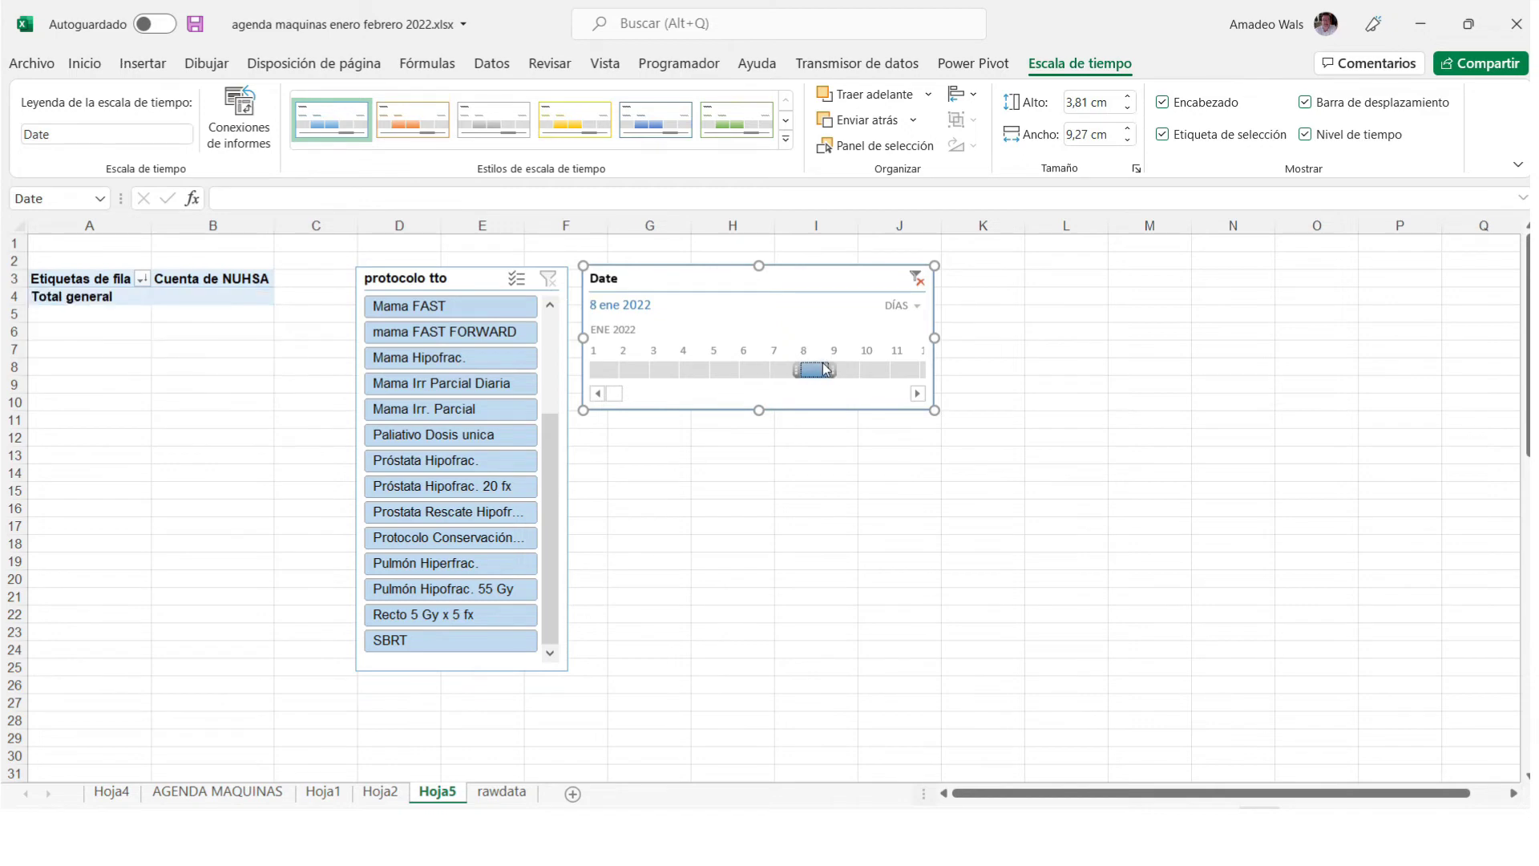
{"action": "left_click", "coordinate": [834, 369]}
{"action": "left_click", "coordinate": [868, 370]}
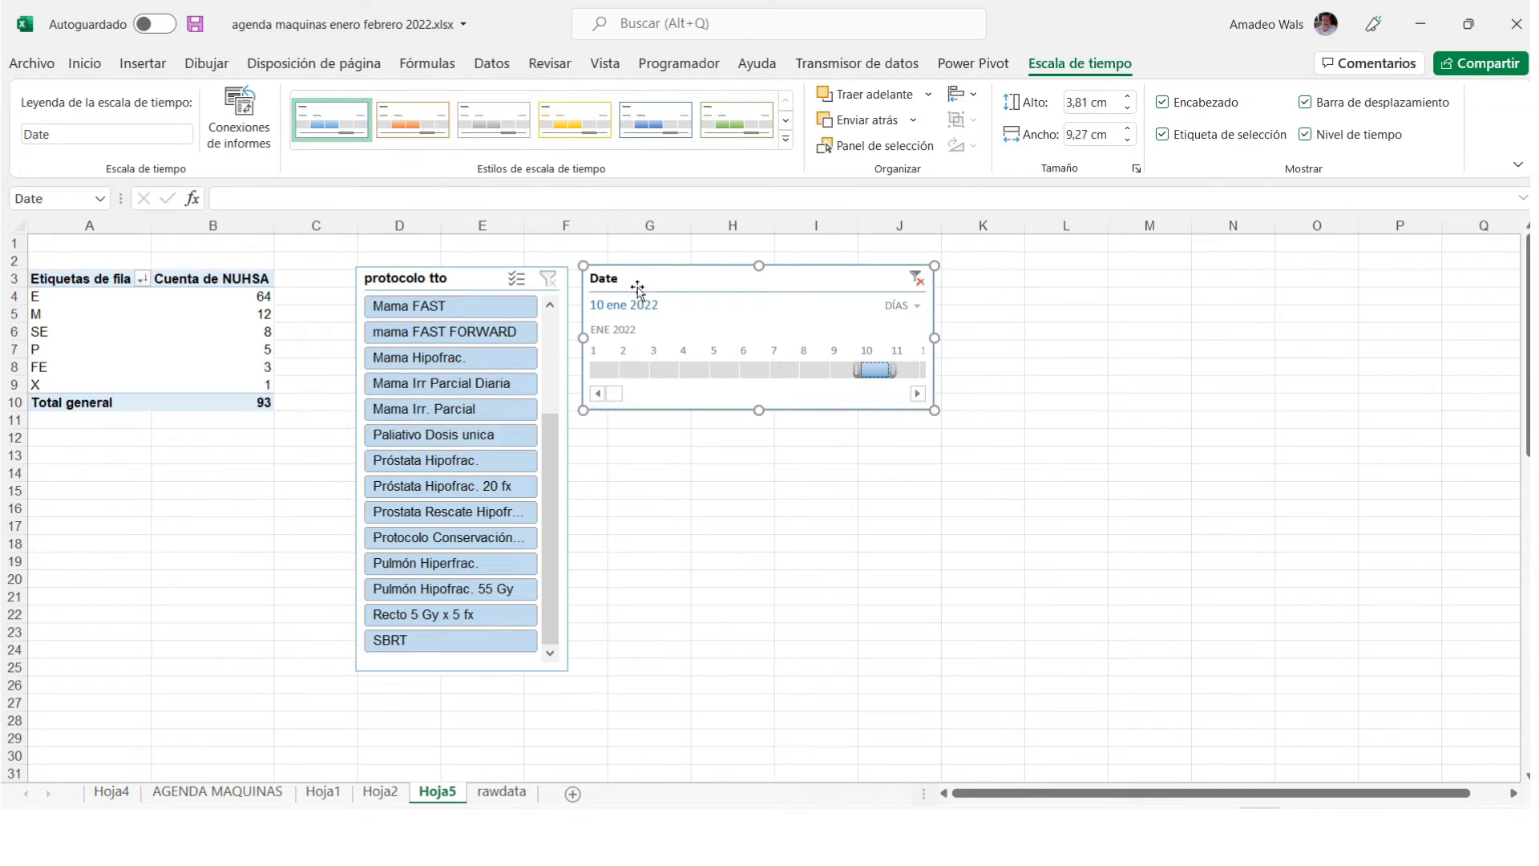
Move the Date timeline slightly away from the slicer and filter the pivot table by the mama FAST FORWARD protocol.
{"action": "left_click_drag", "start_coordinate": [643, 283], "coordinate": [654, 296]}
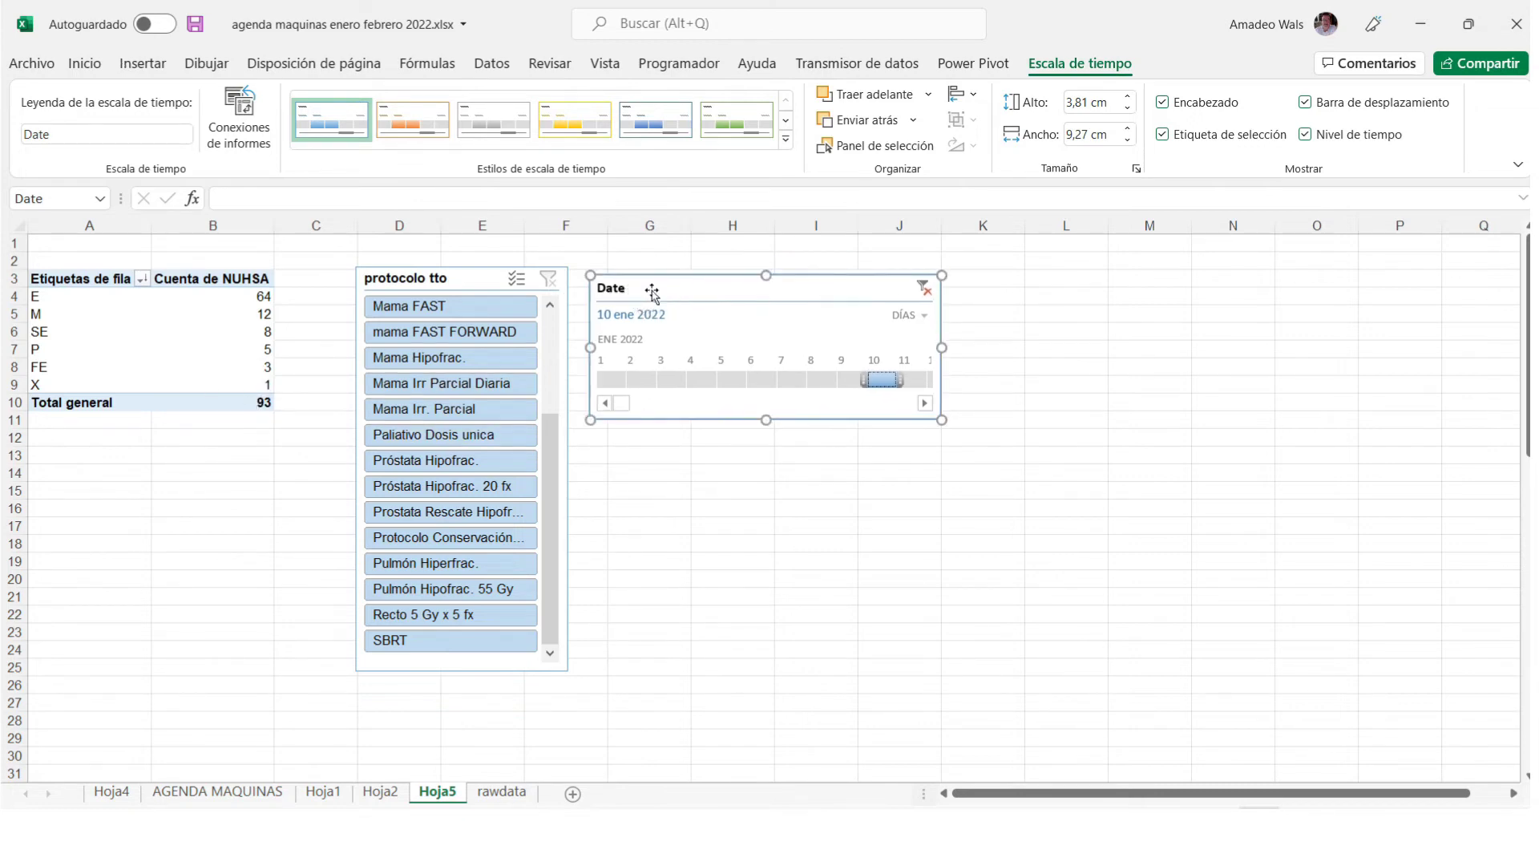
{"action": "left_click", "coordinate": [411, 335]}
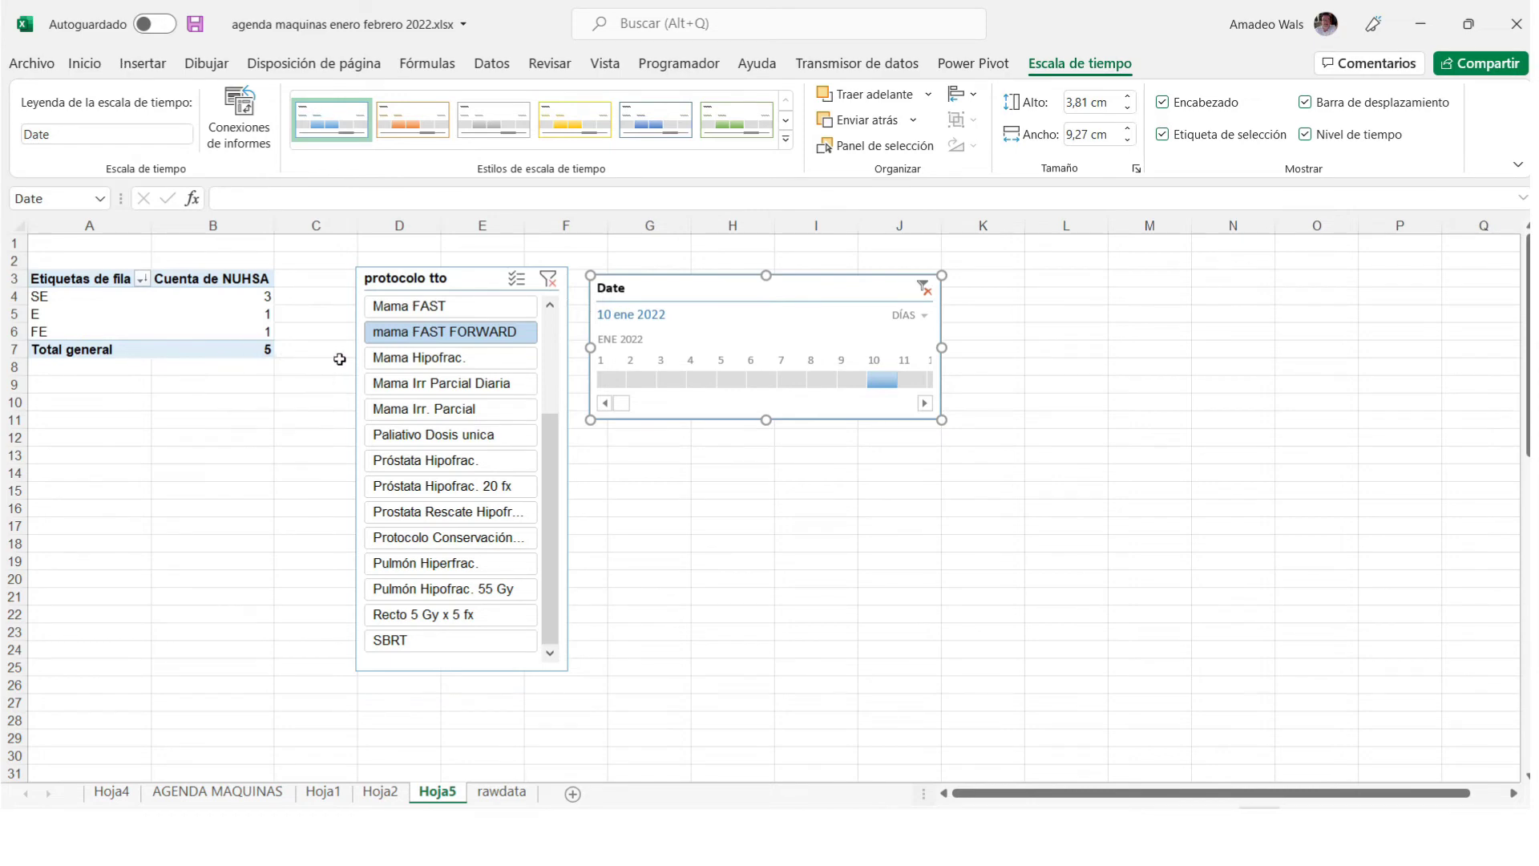
Set the Date timeline to months covering ene - feb 2022 and filter the pivot table by the SBRT protocol.
{"action": "left_click", "coordinate": [906, 316]}
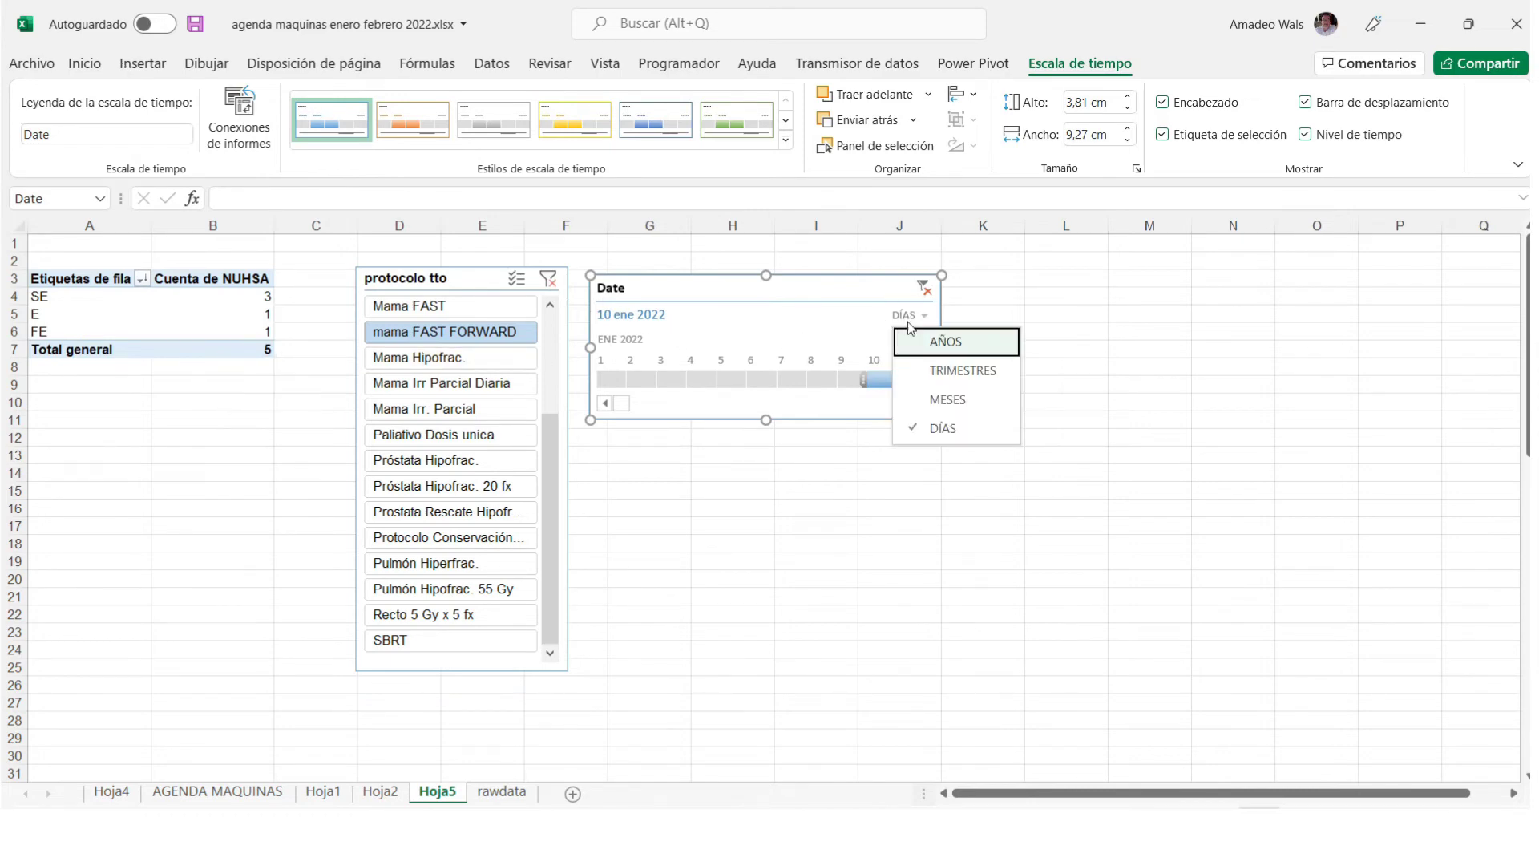
{"action": "left_click", "coordinate": [942, 400]}
{"action": "left_click_drag", "start_coordinate": [613, 379], "coordinate": [687, 386]}
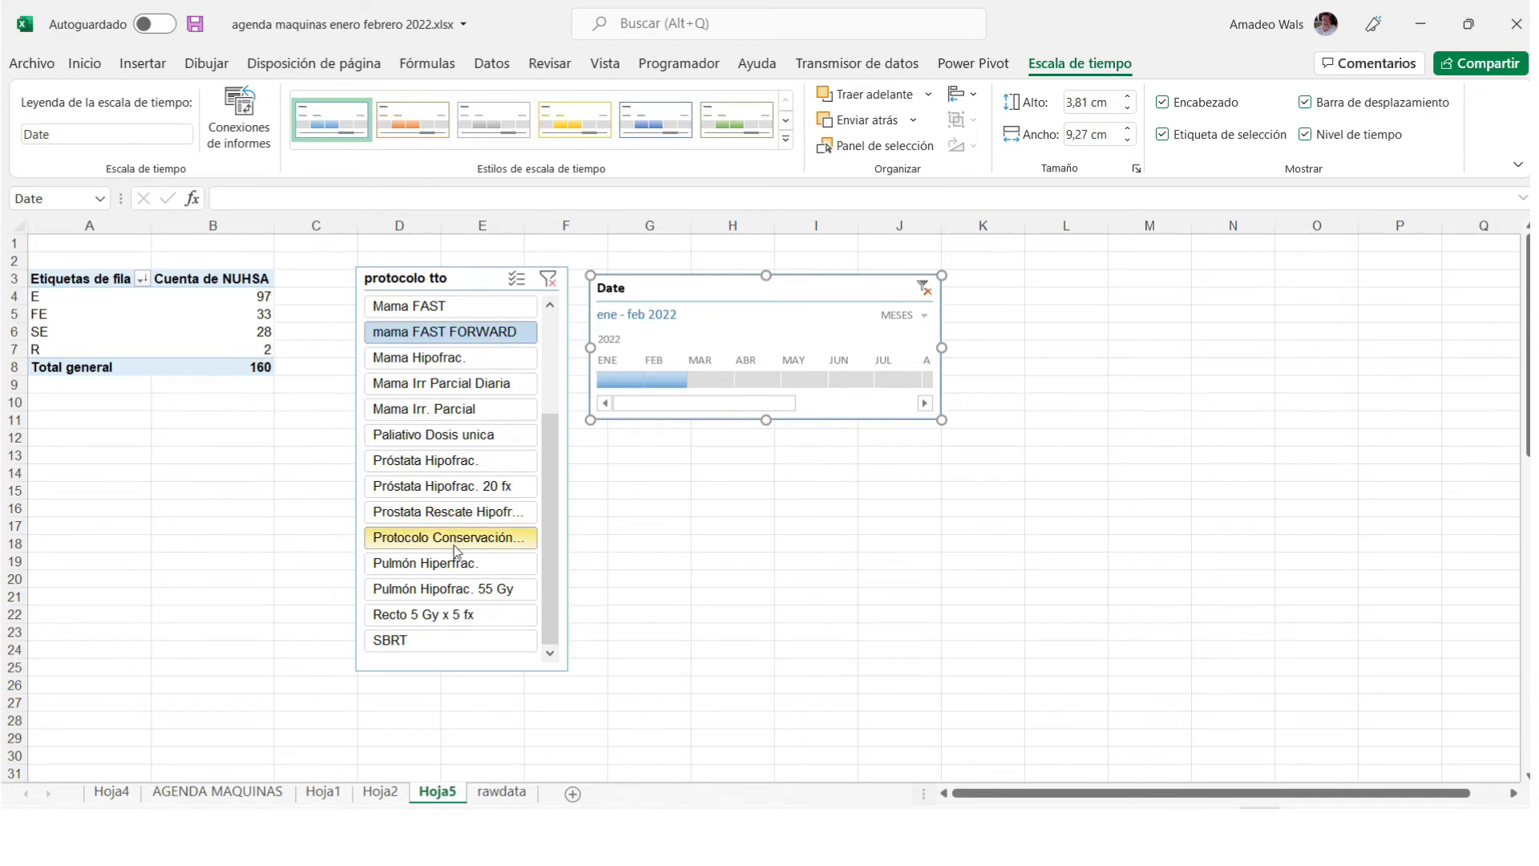
{"action": "left_click", "coordinate": [403, 641]}
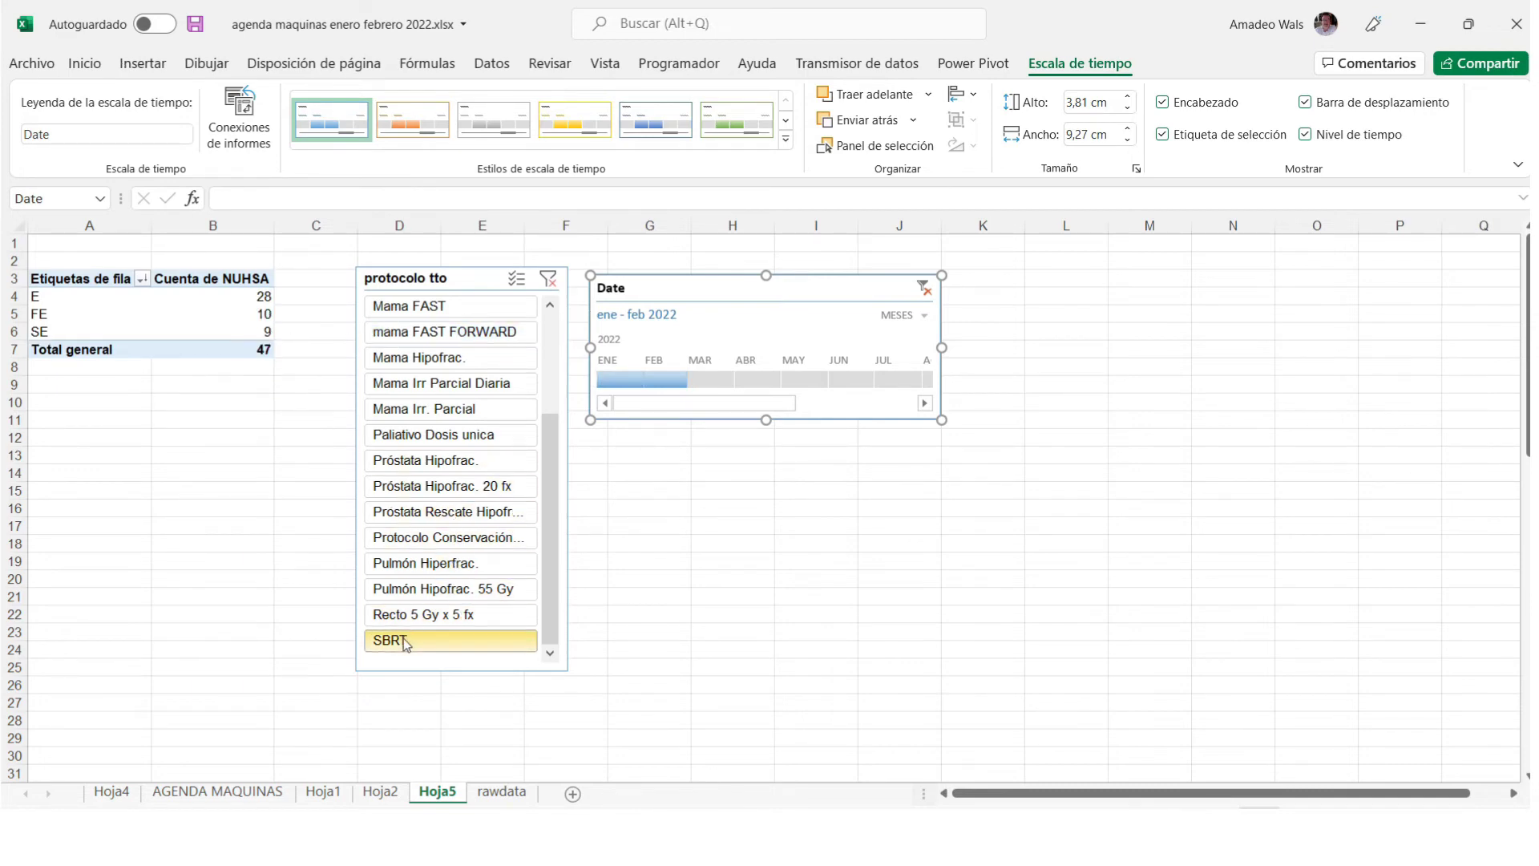
Shift the protocolo tto slicer and the Date timeline slightly down on the sheet.
{"action": "mouse_move", "coordinate": [245, 355]}
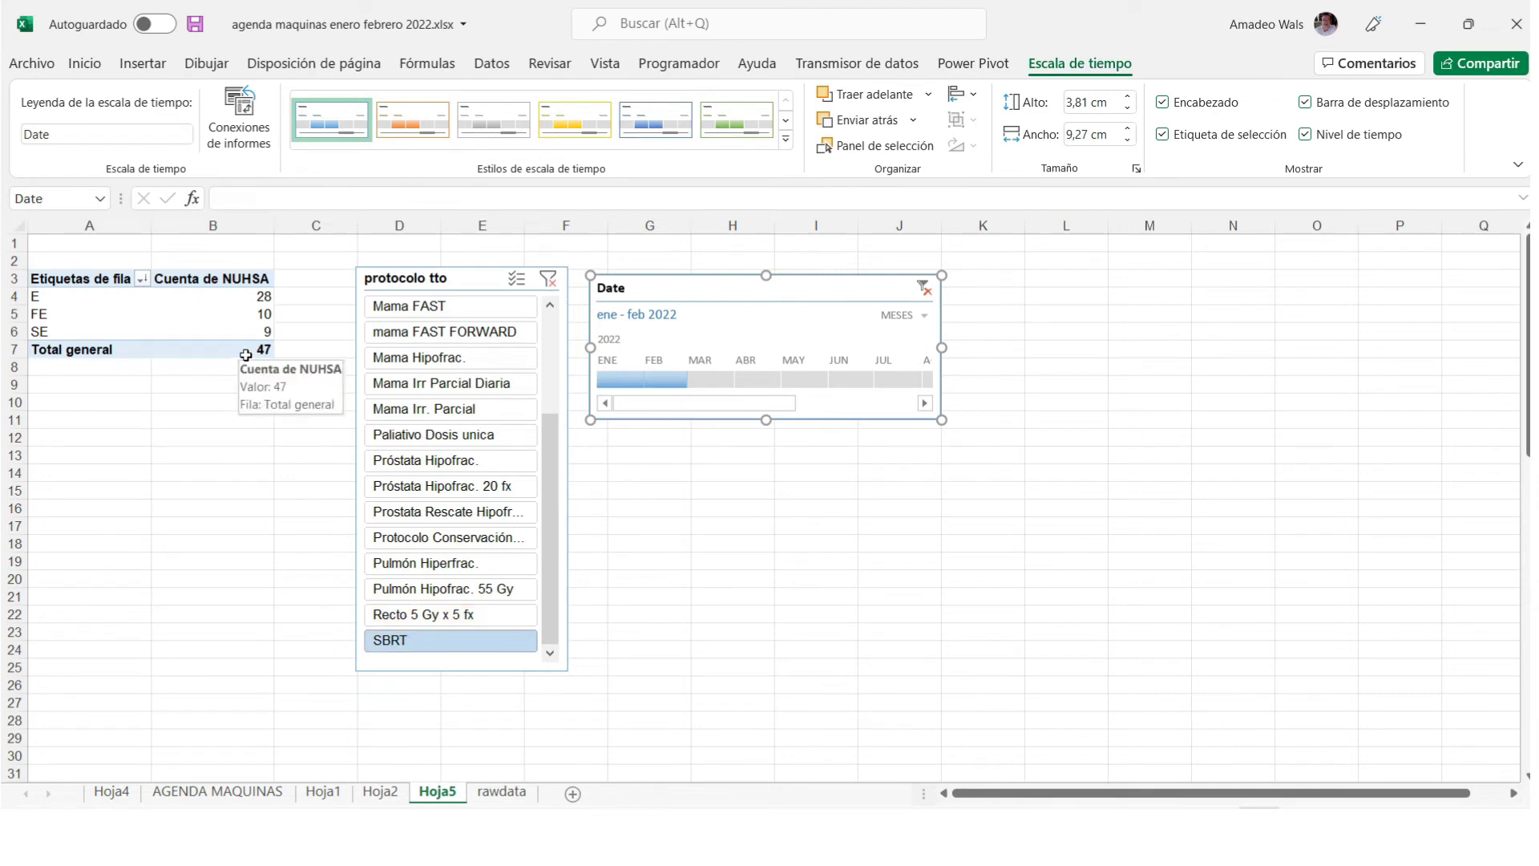
{"action": "left_click_drag", "start_coordinate": [424, 280], "coordinate": [418, 290]}
{"action": "left_click_drag", "start_coordinate": [623, 288], "coordinate": [623, 296]}
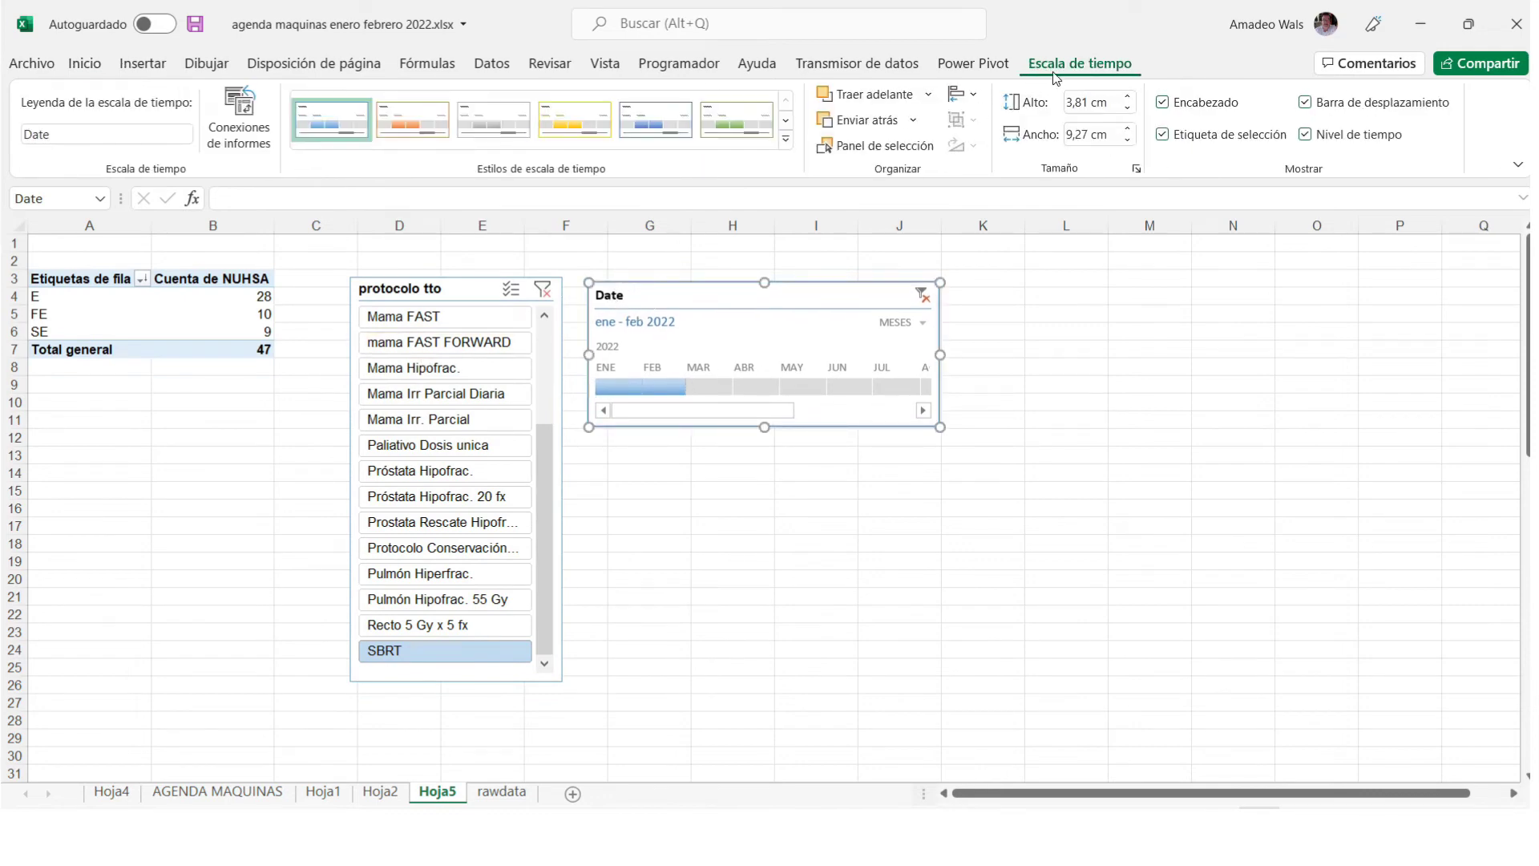
Check which filters are connected to the pivot table and close the filter connections without changes.
{"action": "left_click", "coordinate": [220, 316]}
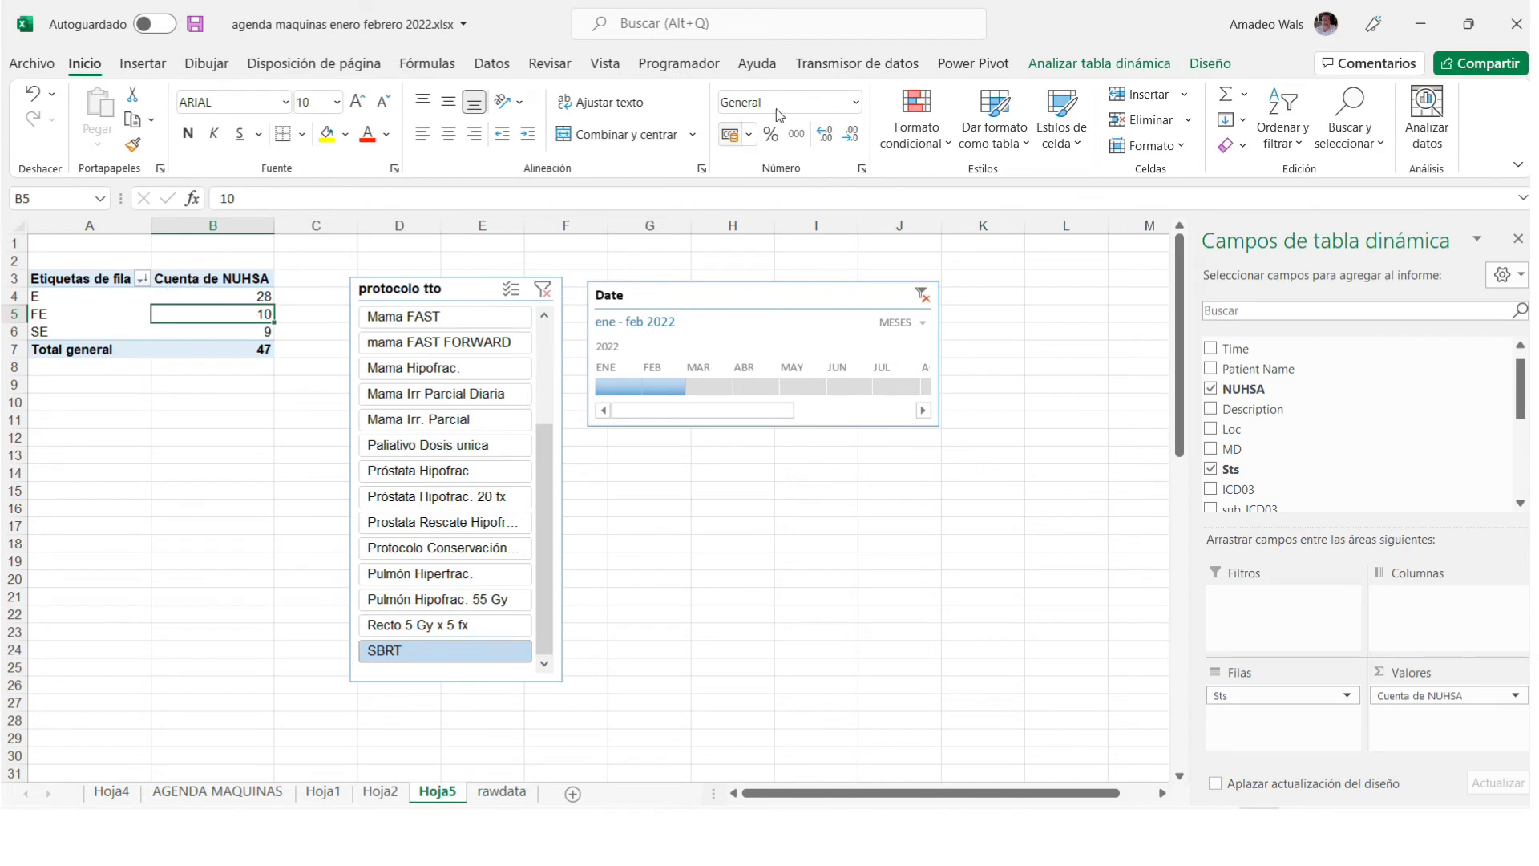
{"action": "left_click", "coordinate": [1040, 64]}
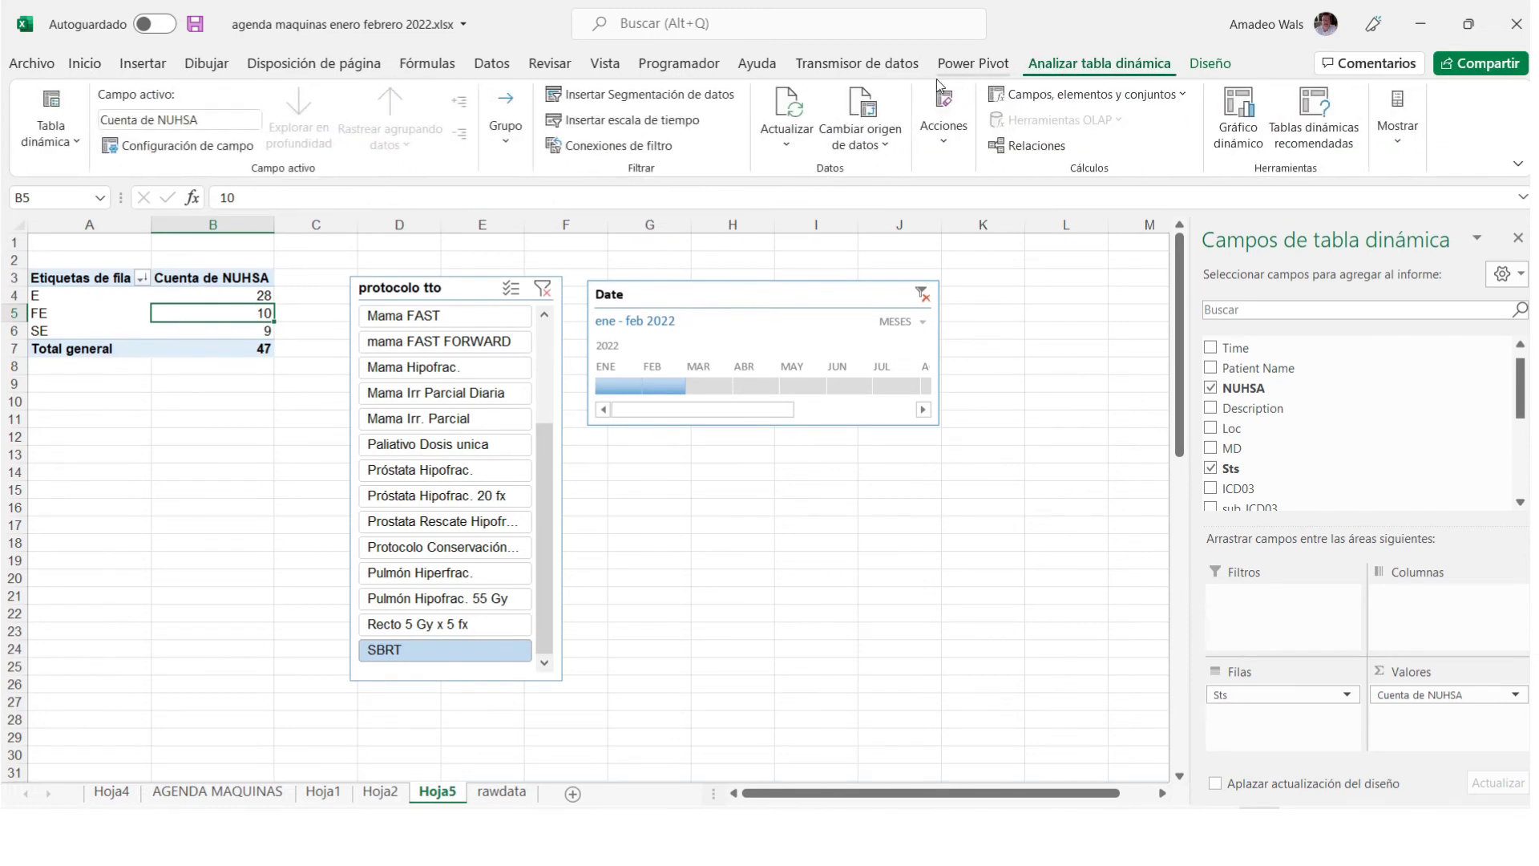
{"action": "left_click", "coordinate": [635, 147]}
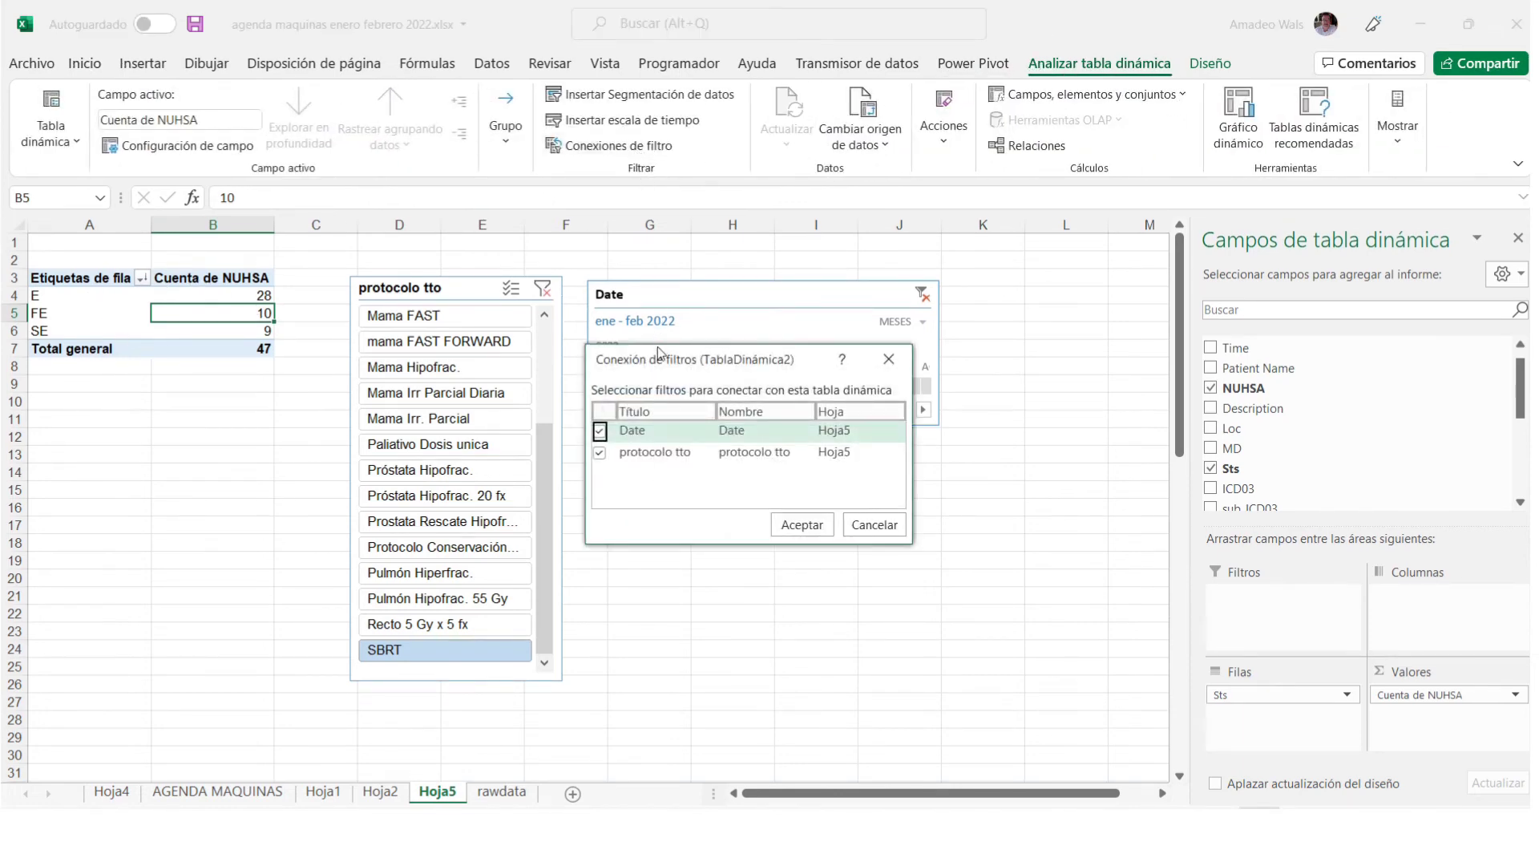
{"action": "left_click_drag", "start_coordinate": [658, 363], "coordinate": [717, 450]}
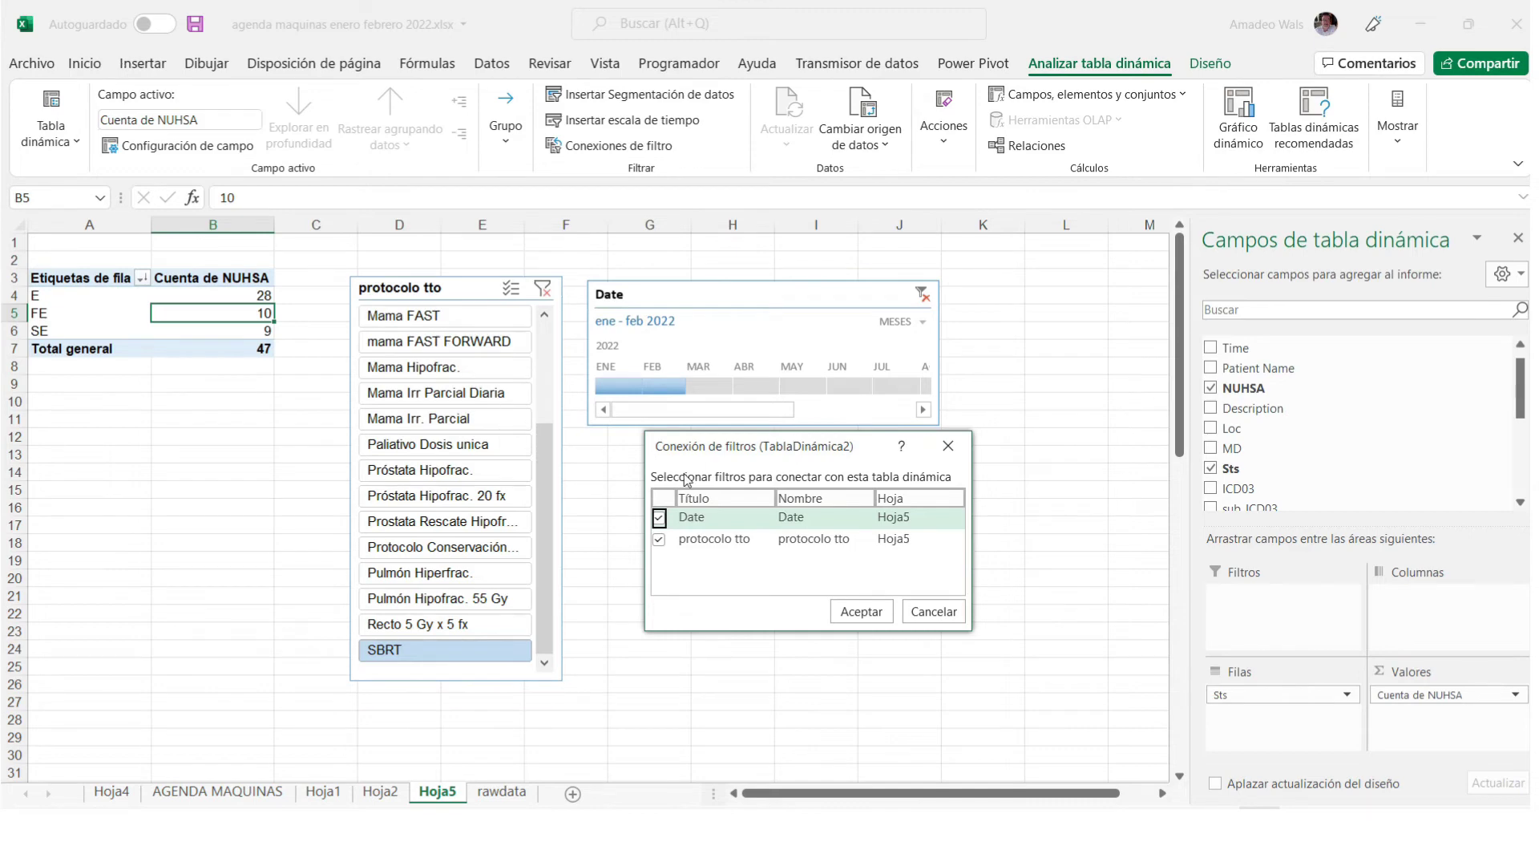
{"action": "left_click", "coordinate": [861, 612]}
{"action": "left_click", "coordinate": [751, 566]}
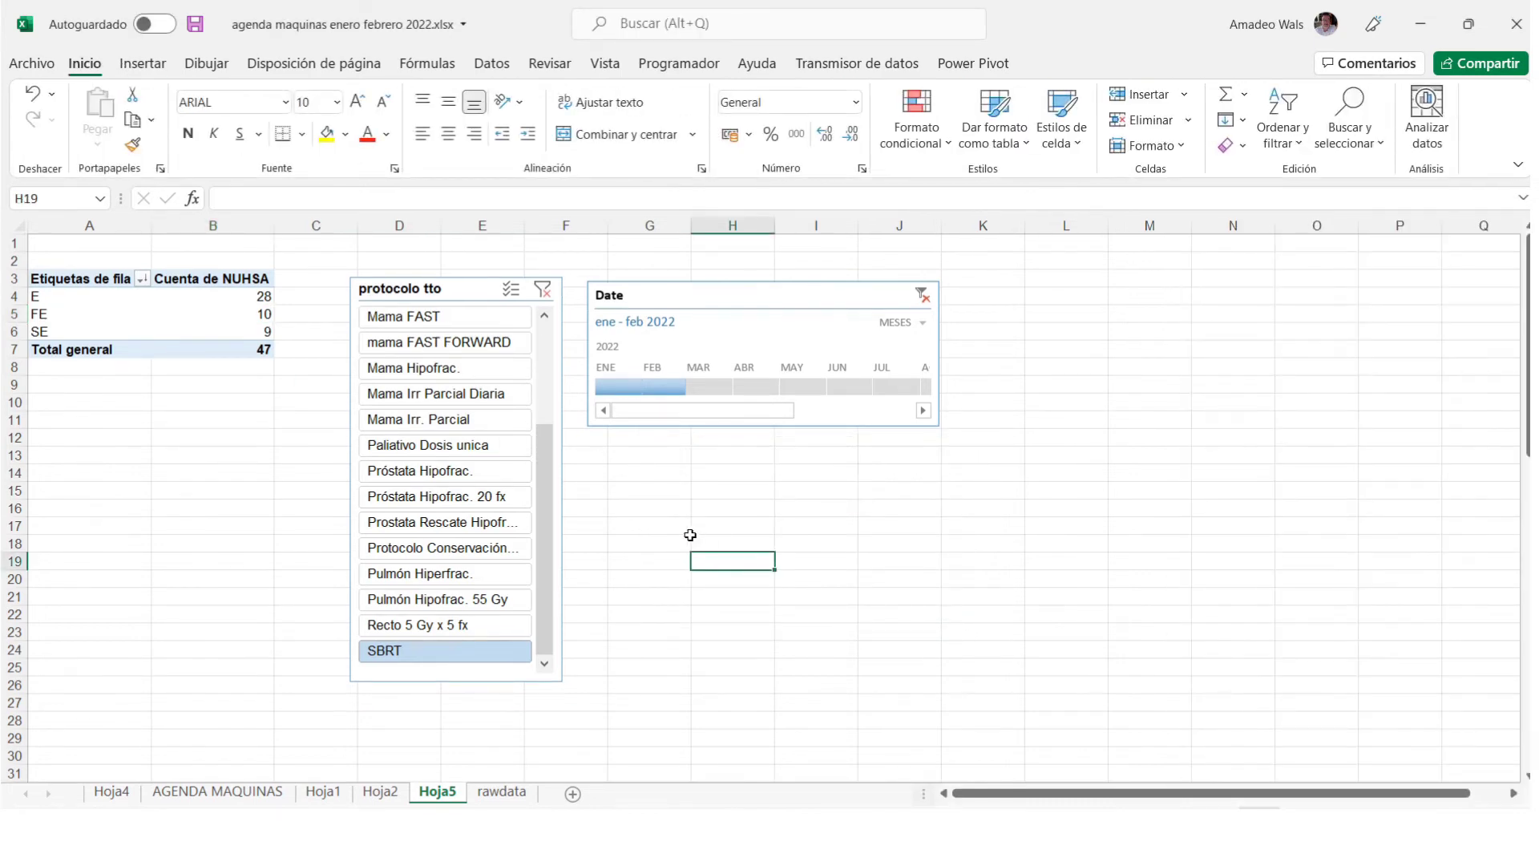
{"action": "left_click_drag", "start_coordinate": [552, 529], "coordinate": [533, 388]}
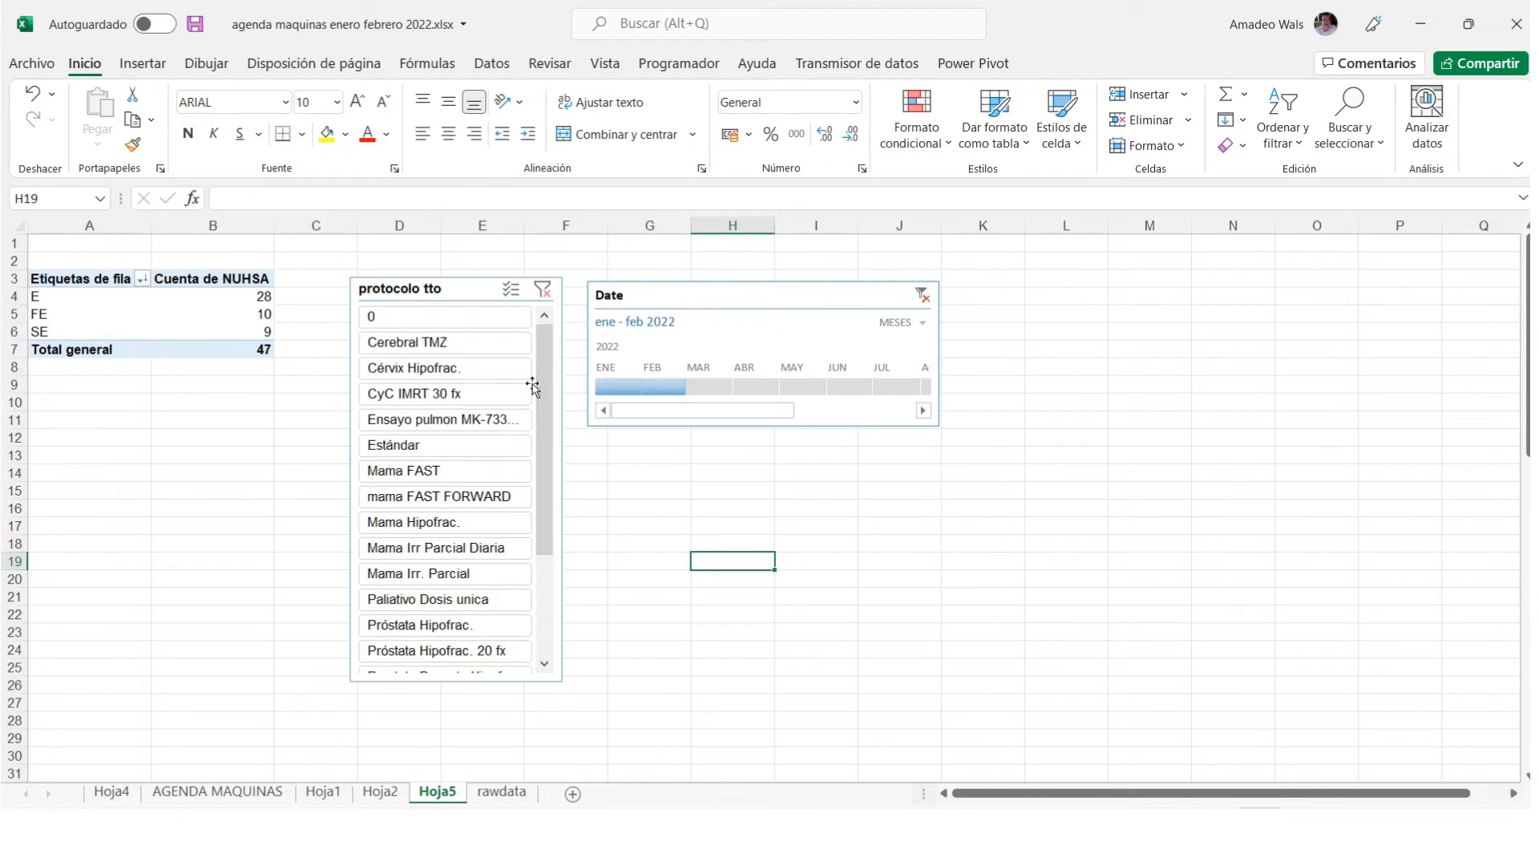
{"action": "left_click_drag", "start_coordinate": [544, 380], "coordinate": [544, 496]}
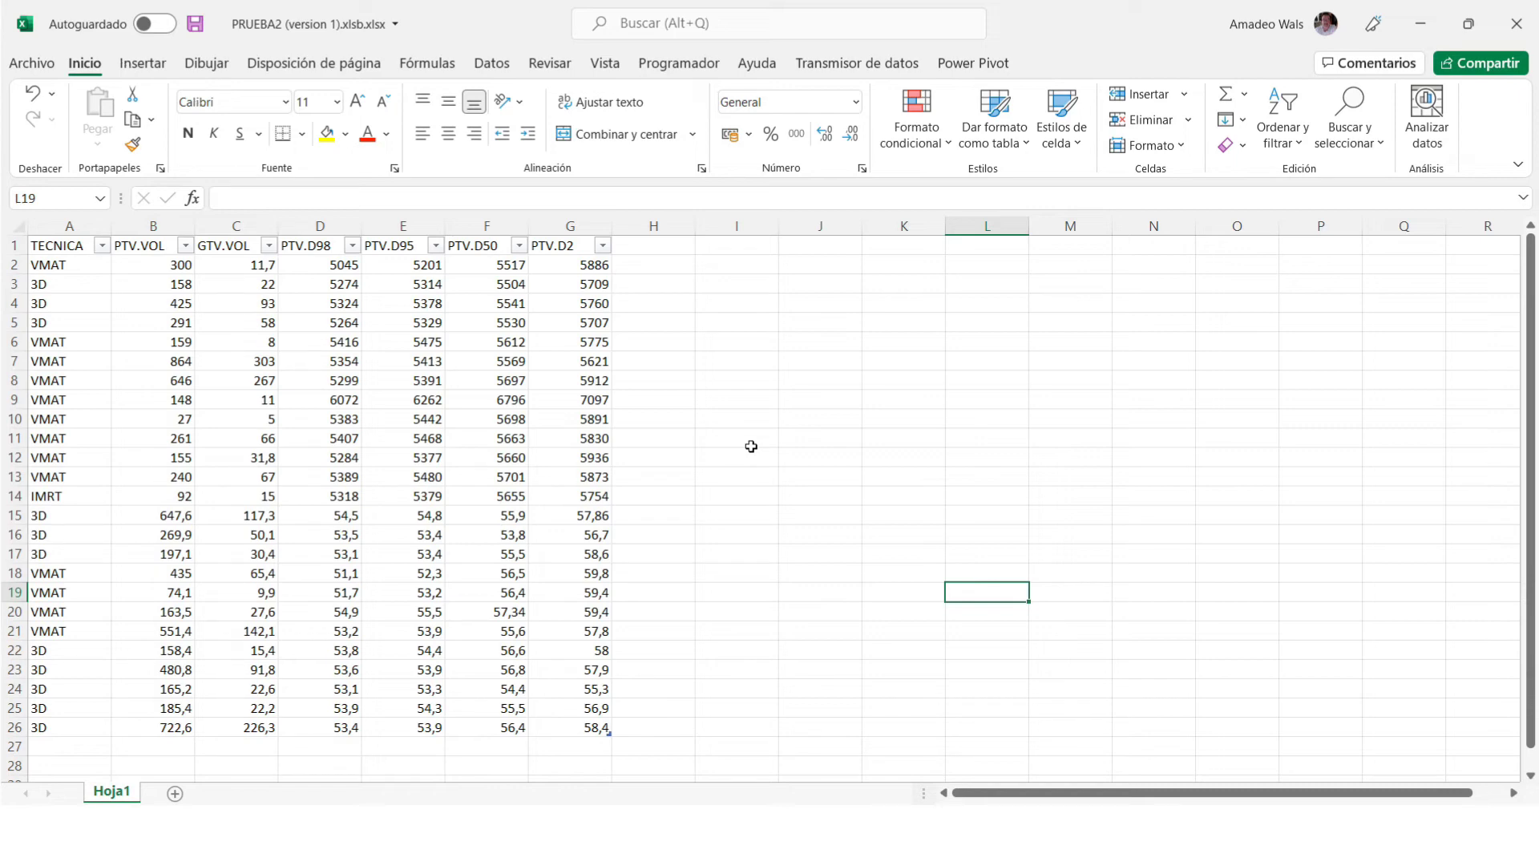
Apply the directional icon set of three coloured arrows to the PTV.VOL values in B2:B26.
{"action": "left_click", "coordinate": [134, 265]}
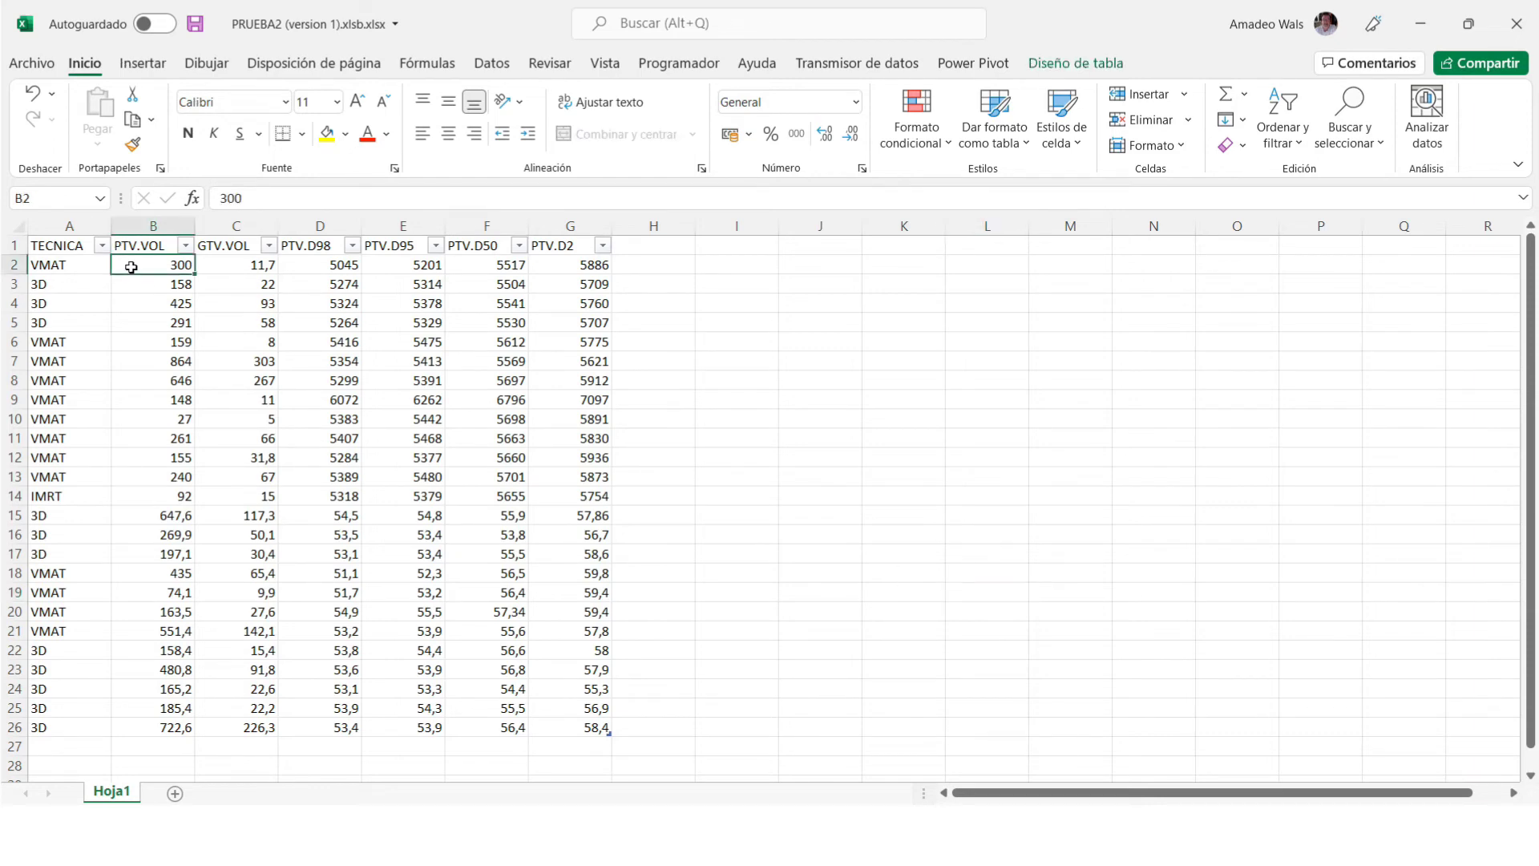
{"action": "left_click", "coordinate": [142, 728], "text": "shift"}
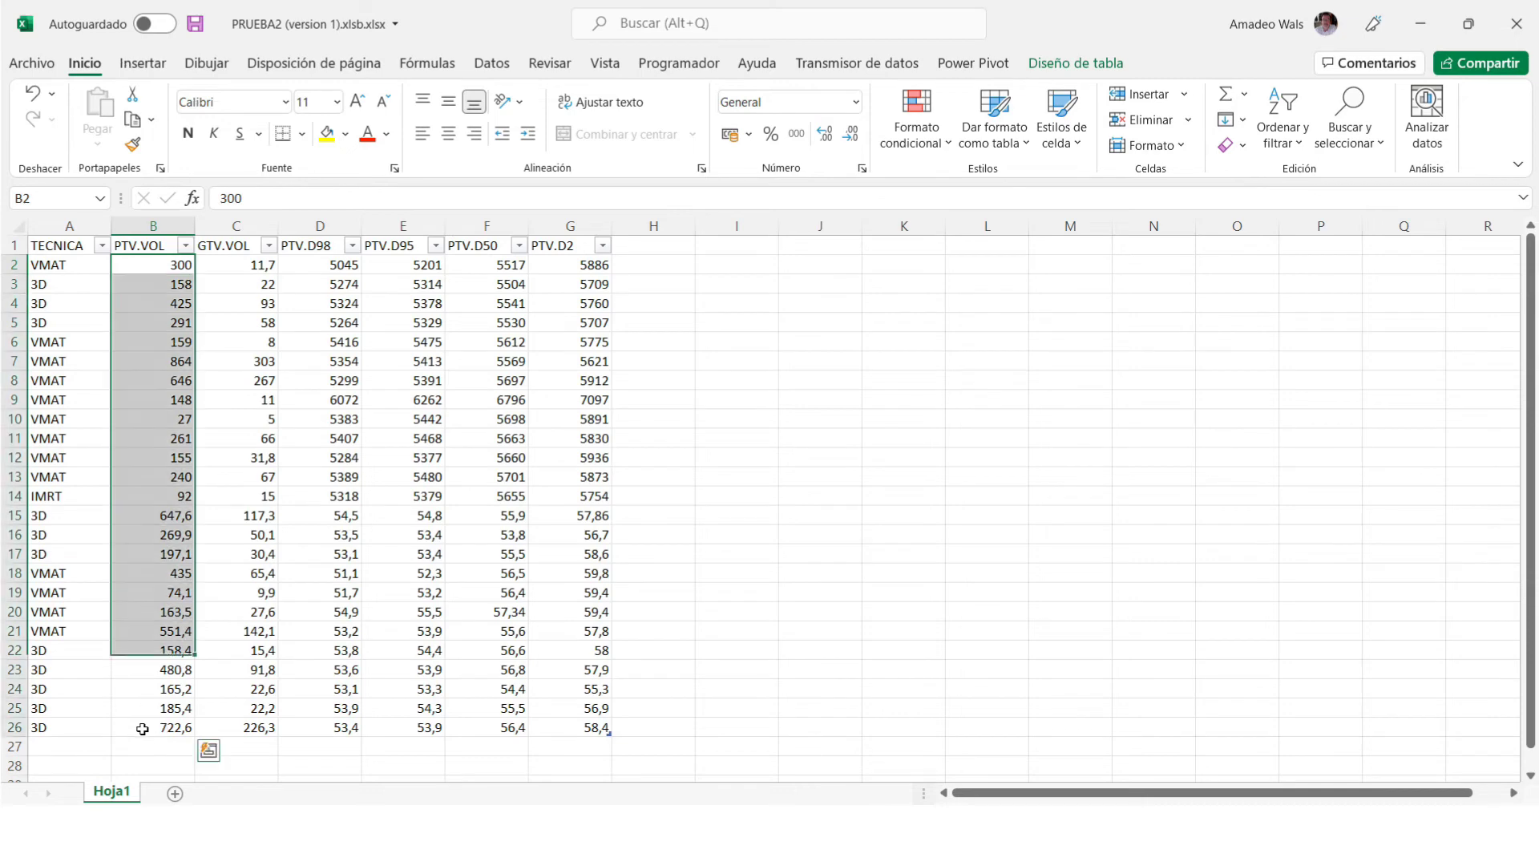
{"action": "left_click", "coordinate": [949, 145]}
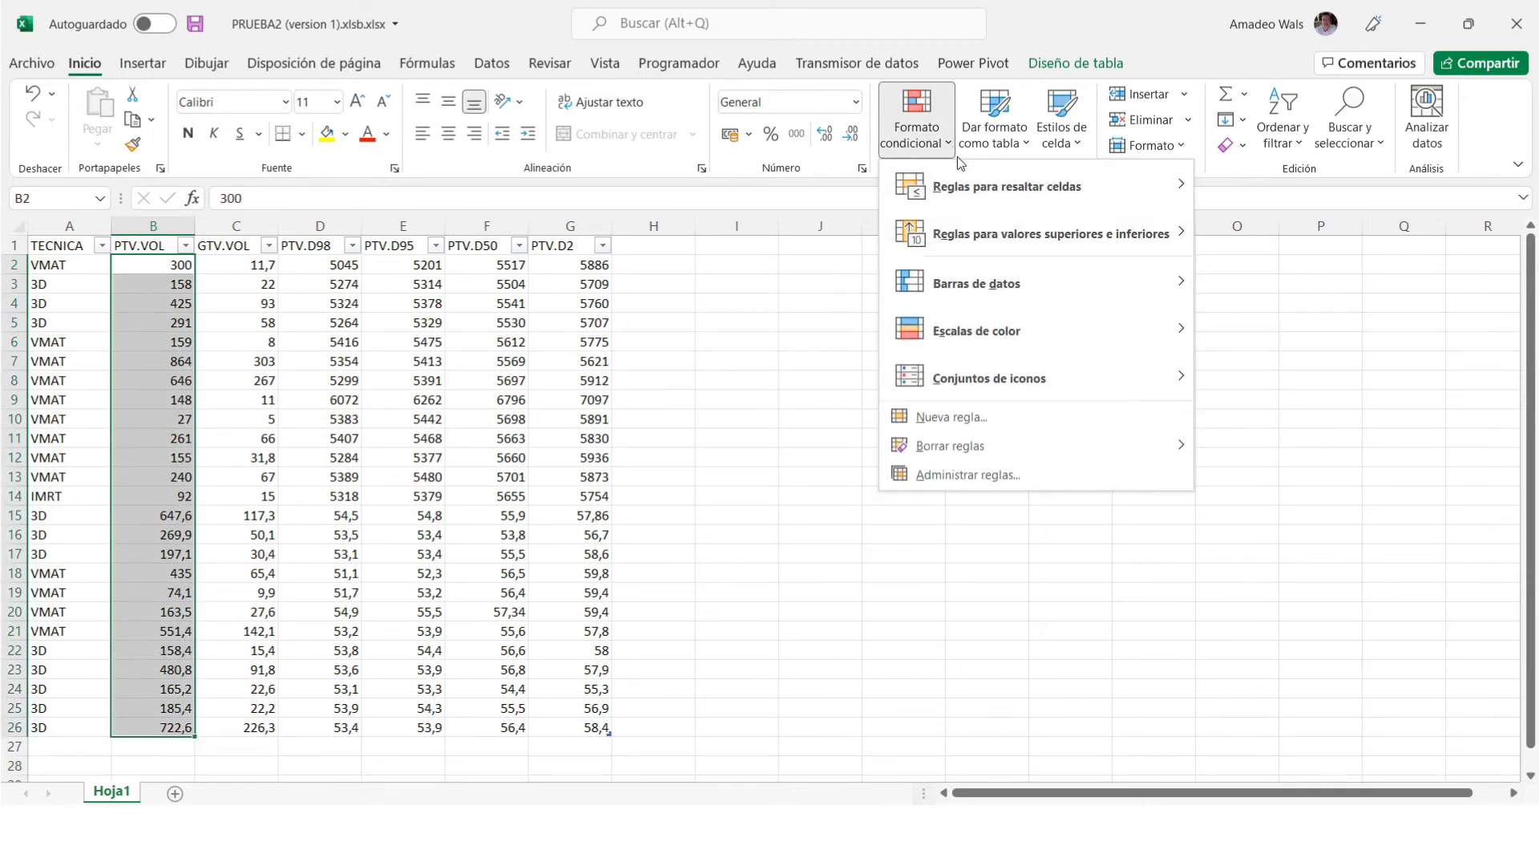
{"action": "mouse_move", "coordinate": [962, 239]}
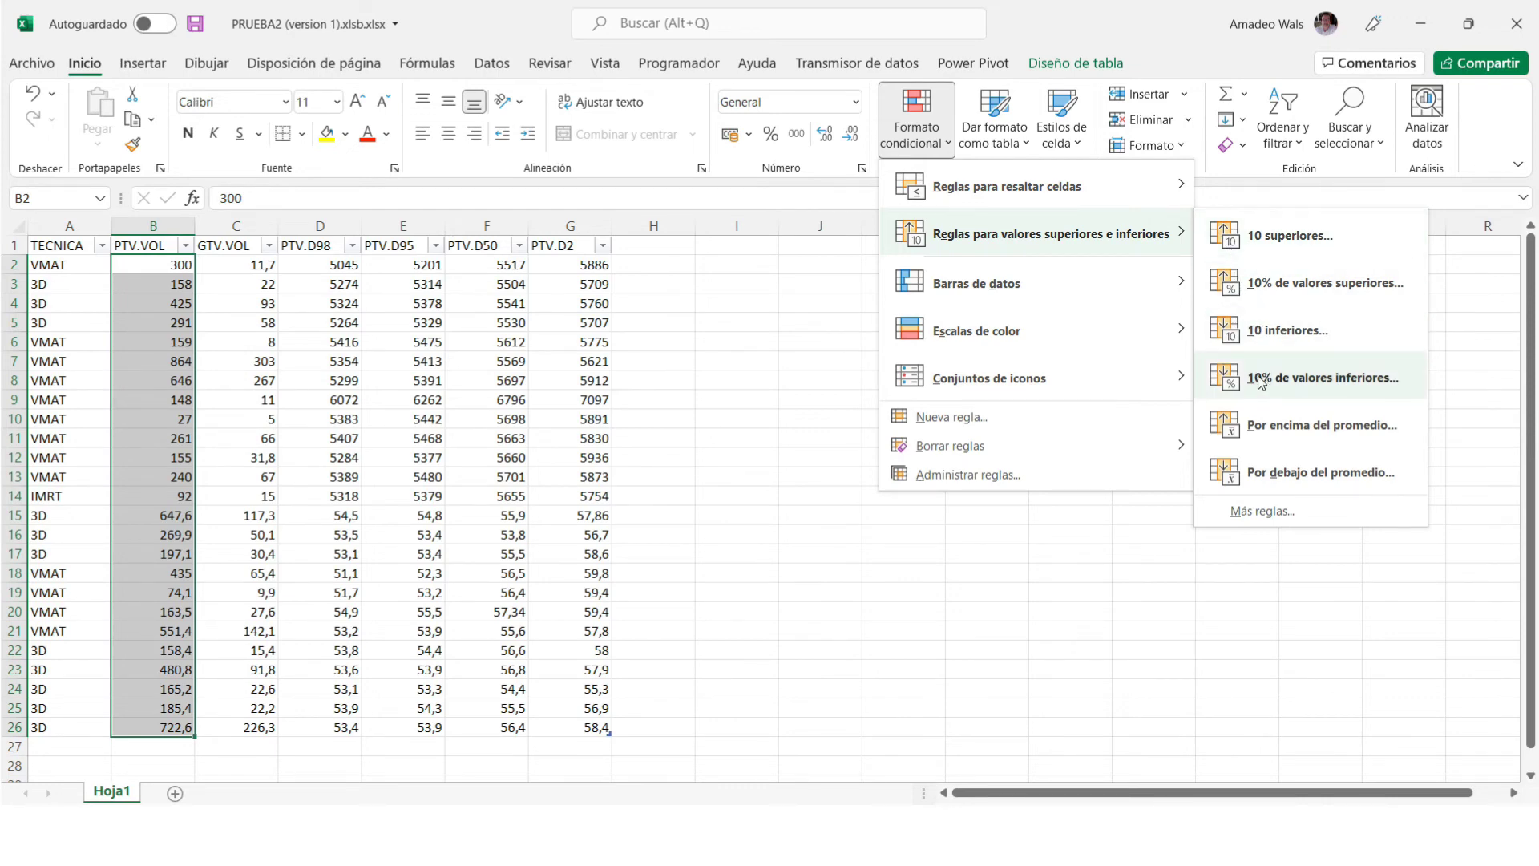
{"action": "mouse_move", "coordinate": [1174, 285]}
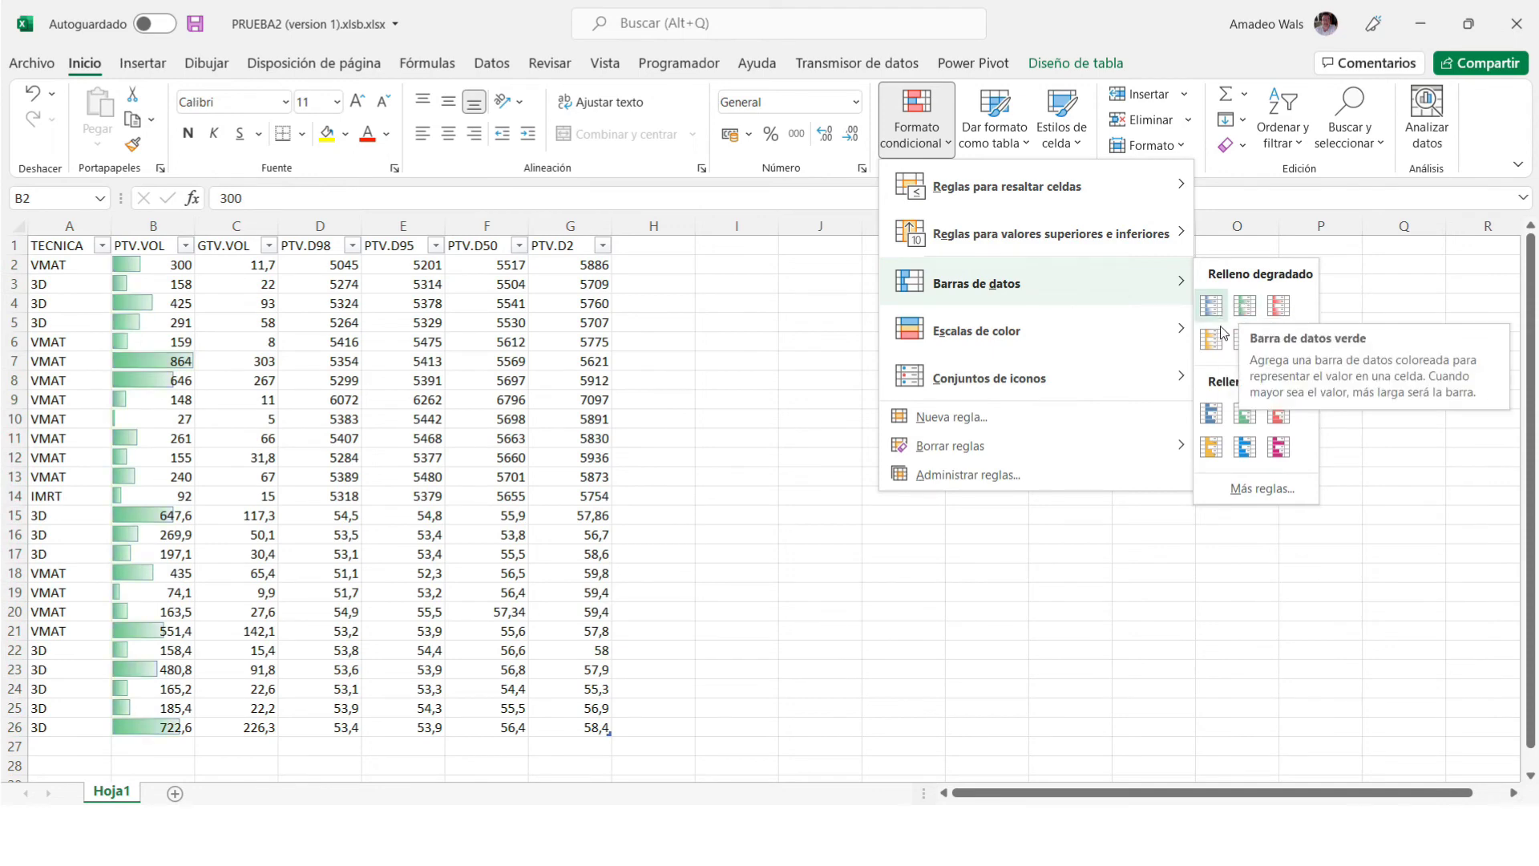
{"action": "mouse_move", "coordinate": [1141, 334]}
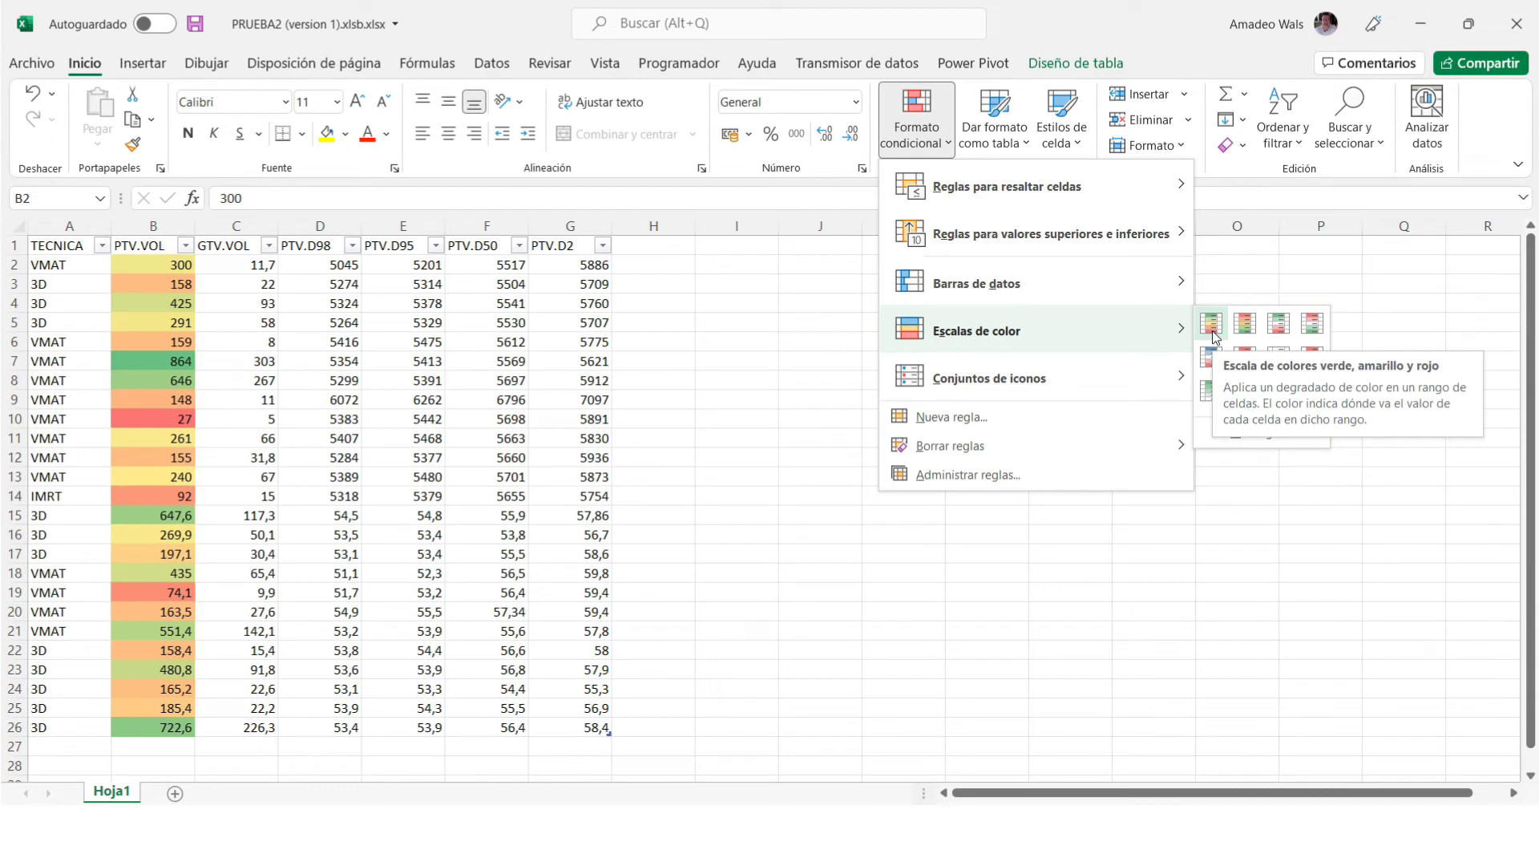
{"action": "mouse_move", "coordinate": [1125, 370]}
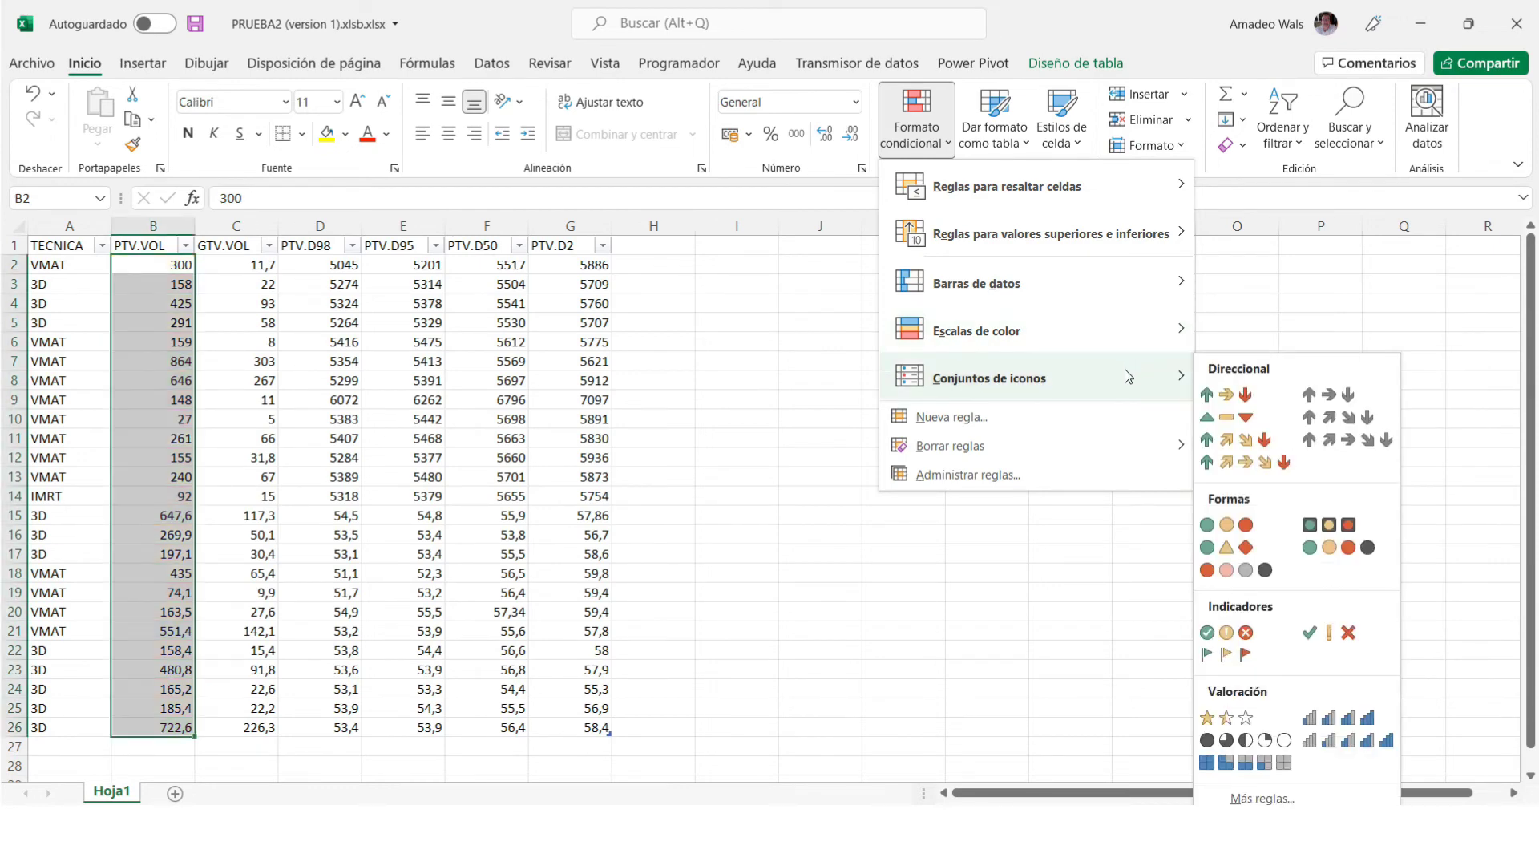
{"action": "left_click", "coordinate": [1205, 394]}
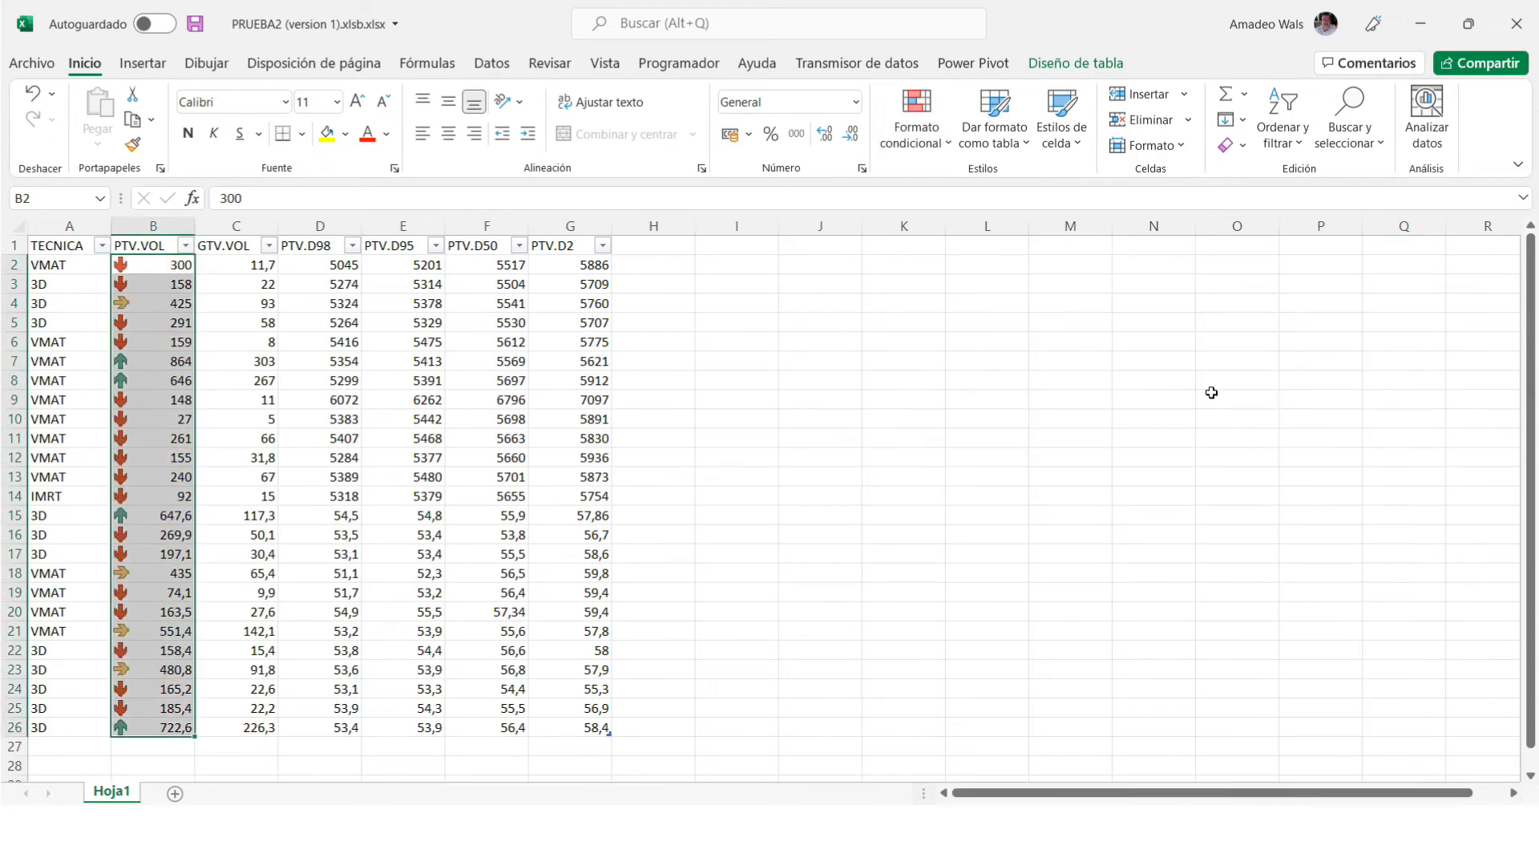
{"action": "left_click", "coordinate": [699, 362]}
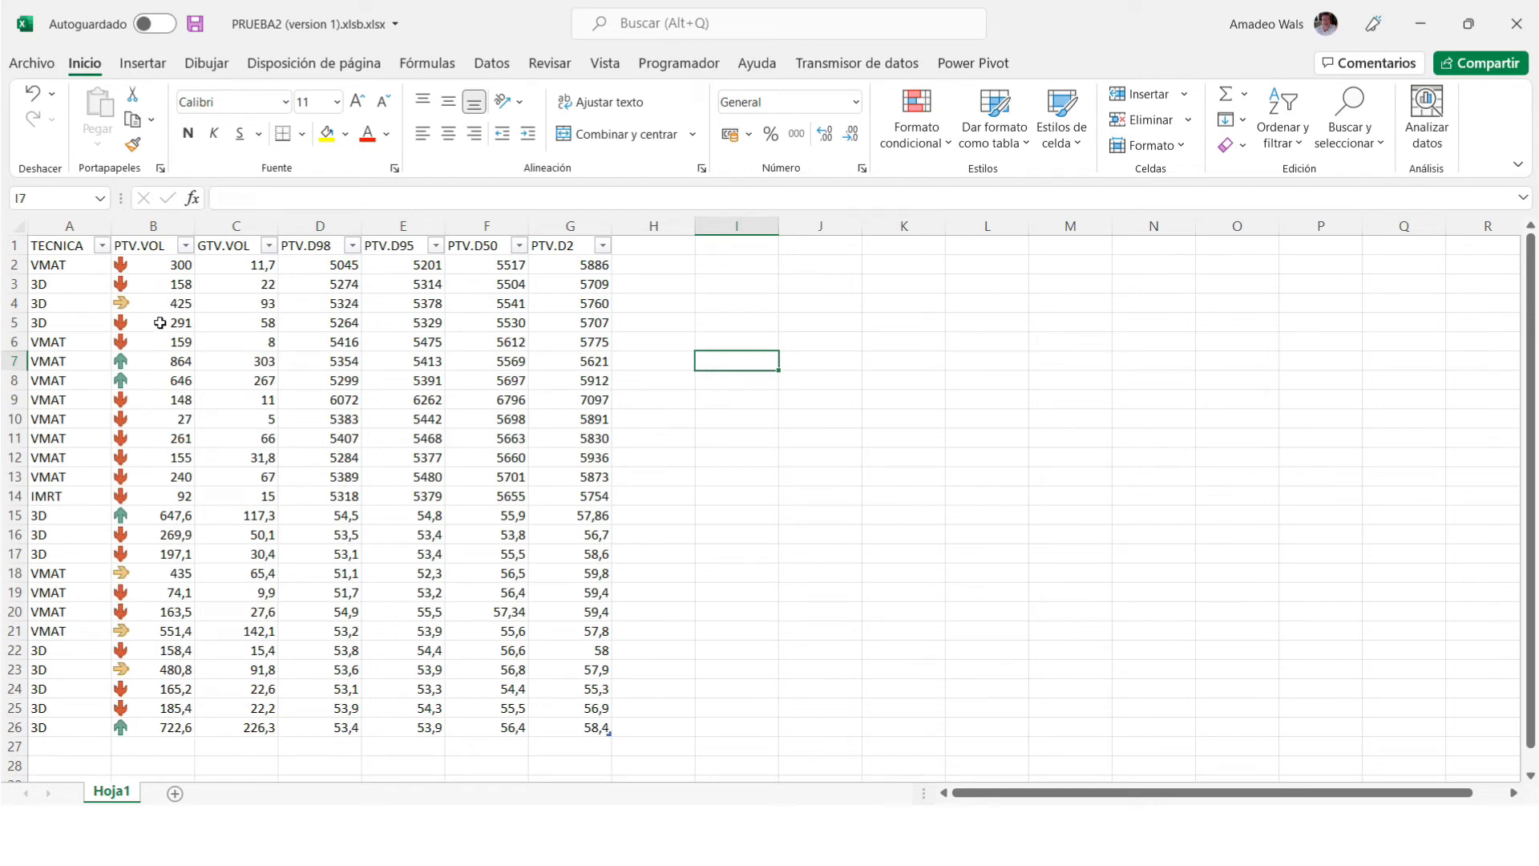
Open the PTV.VOL column's icon set rule for editing from the conditional formatting rules manager.
{"action": "left_click", "coordinate": [148, 264]}
{"action": "left_click", "coordinate": [949, 144]}
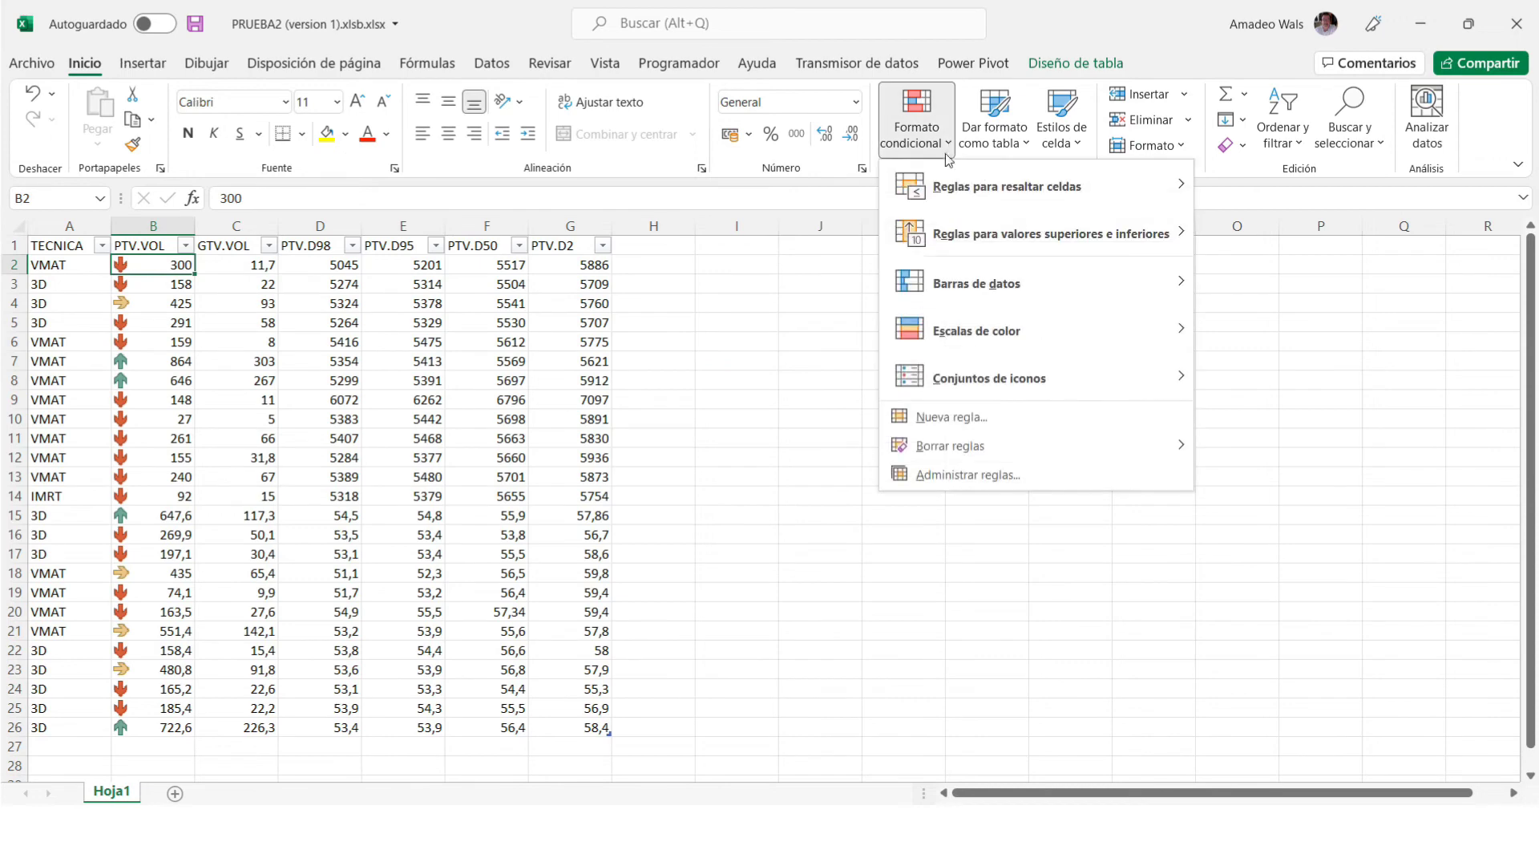
{"action": "left_click", "coordinate": [930, 479]}
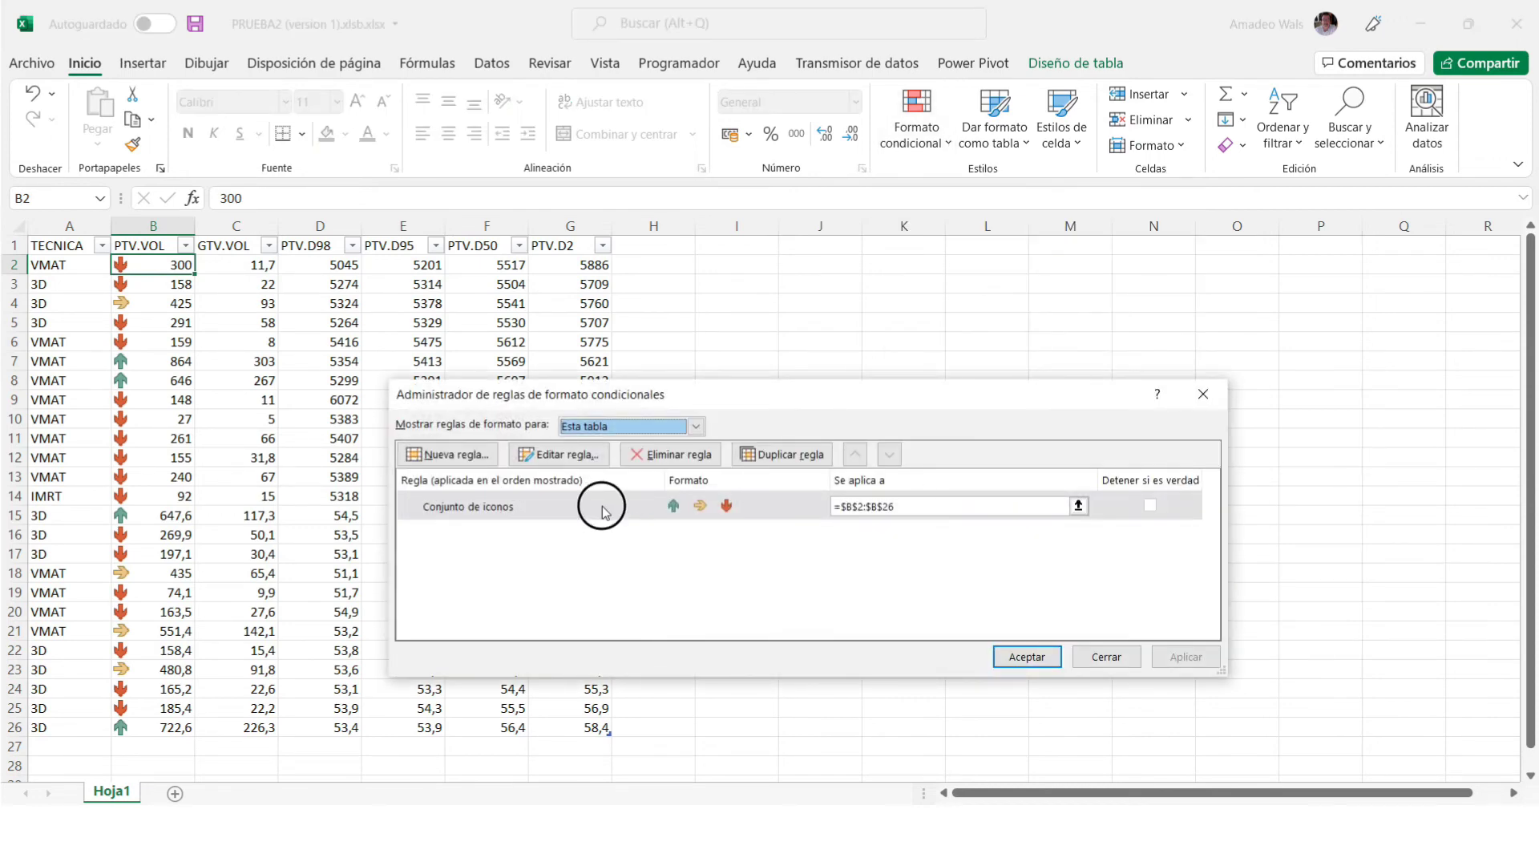
{"action": "left_click", "coordinate": [603, 507]}
{"action": "left_click", "coordinate": [575, 457]}
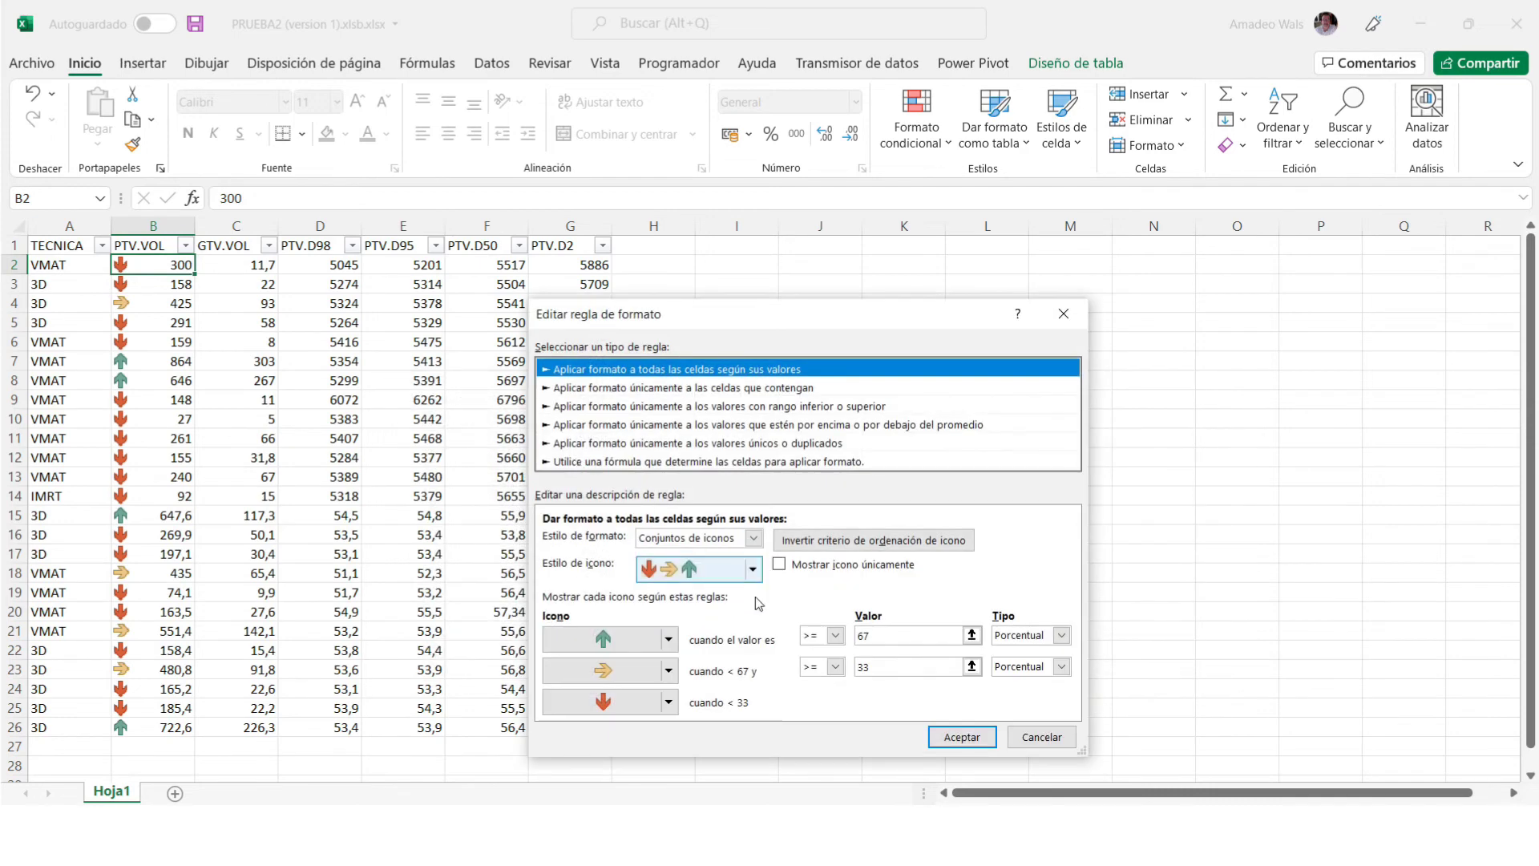
{"action": "left_click", "coordinate": [878, 639]}
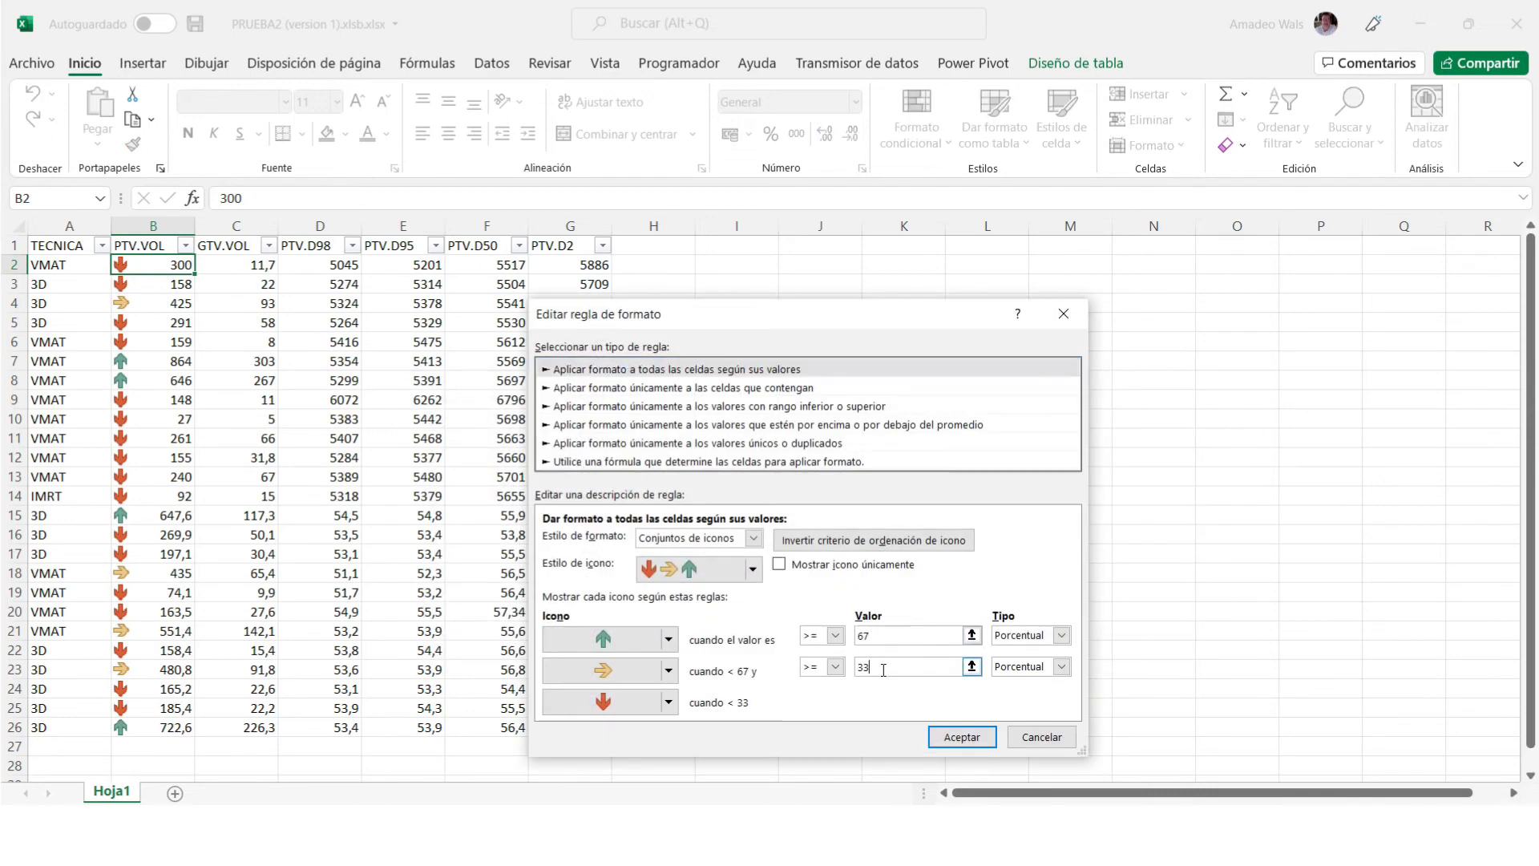
{"action": "left_click", "coordinate": [884, 638]}
{"action": "left_click", "coordinate": [885, 638]}
{"action": "left_click", "coordinate": [1061, 636]}
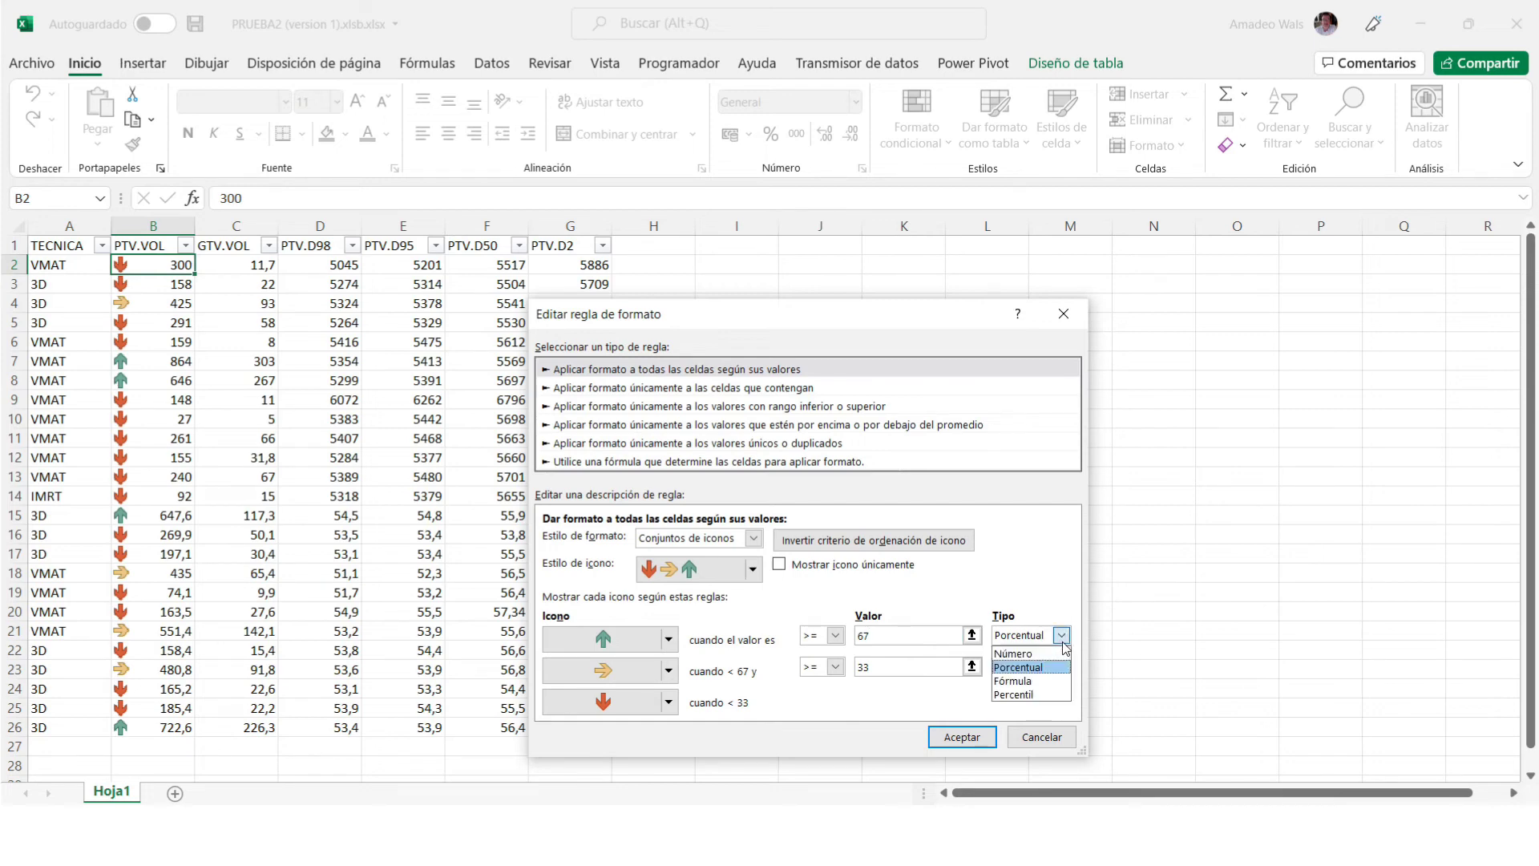
{"action": "left_click", "coordinate": [1063, 640]}
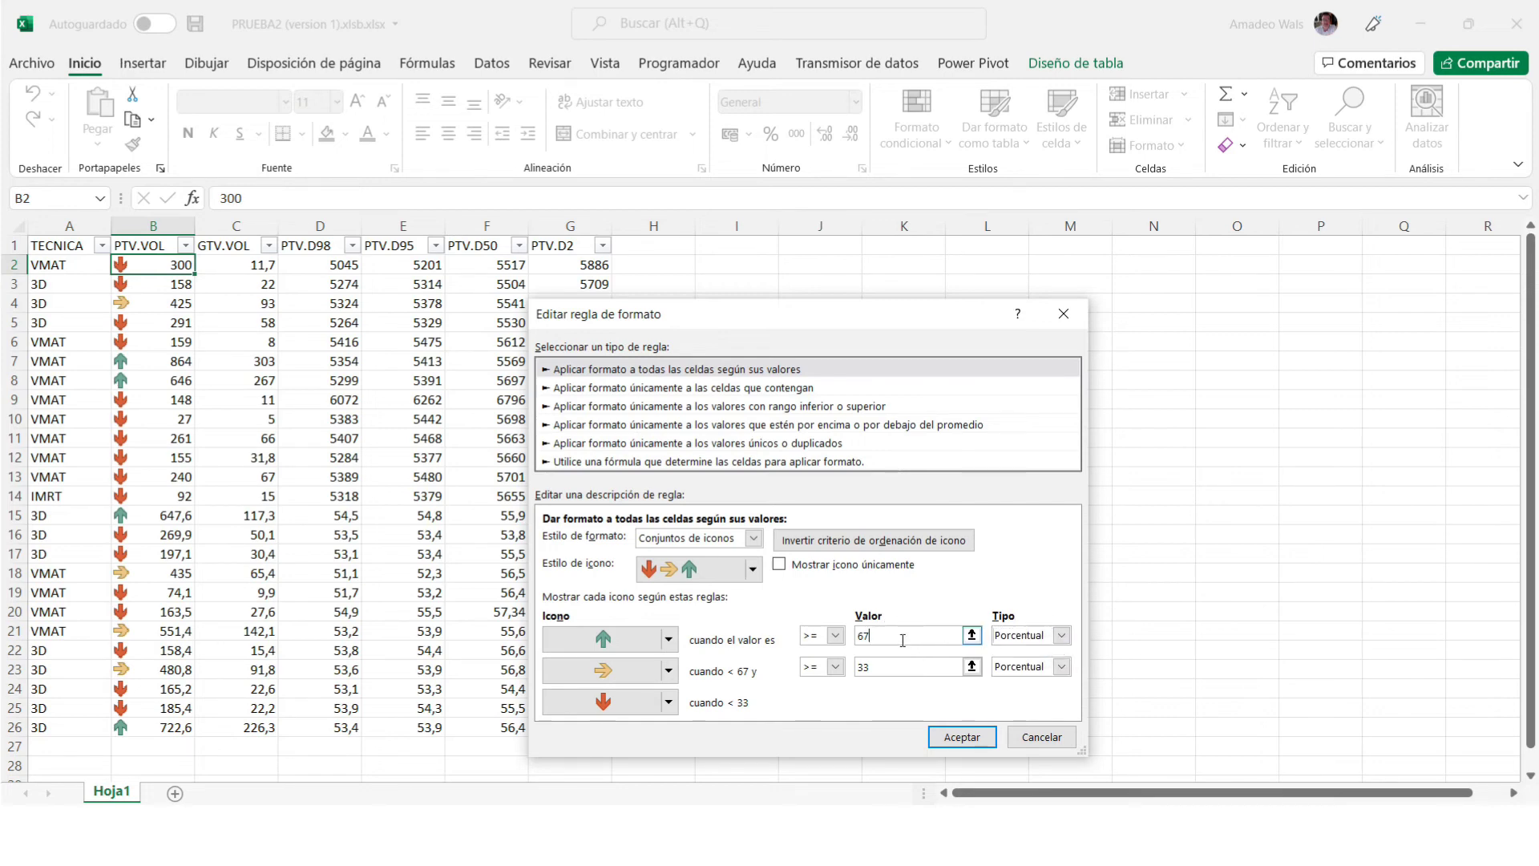
Set the type of both icon thresholds in the rule to Número.
{"action": "left_click", "coordinate": [1063, 636]}
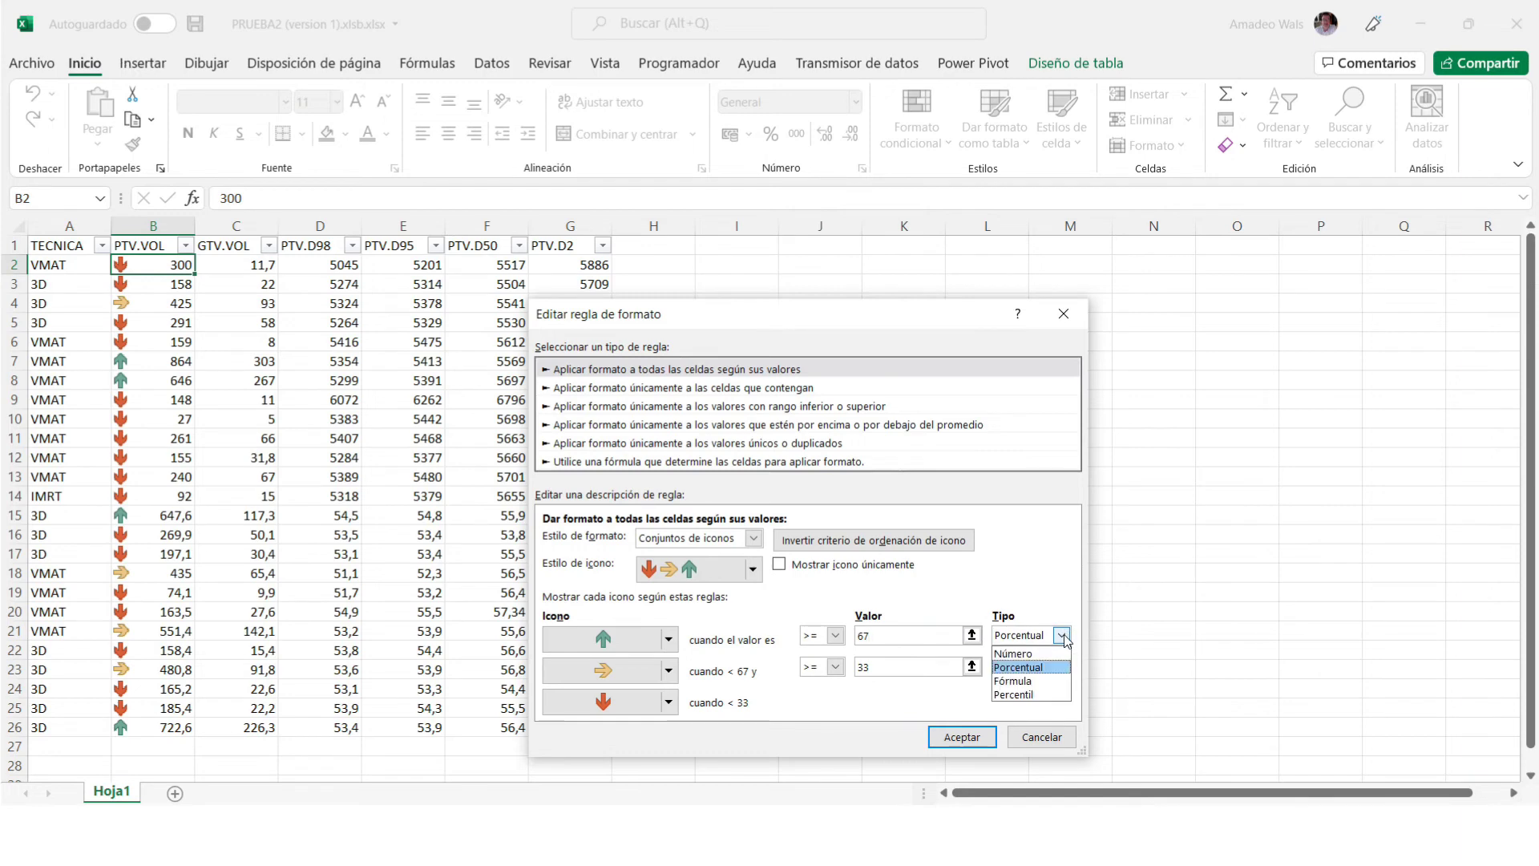
{"action": "left_click", "coordinate": [1018, 651]}
{"action": "left_click", "coordinate": [1061, 666]}
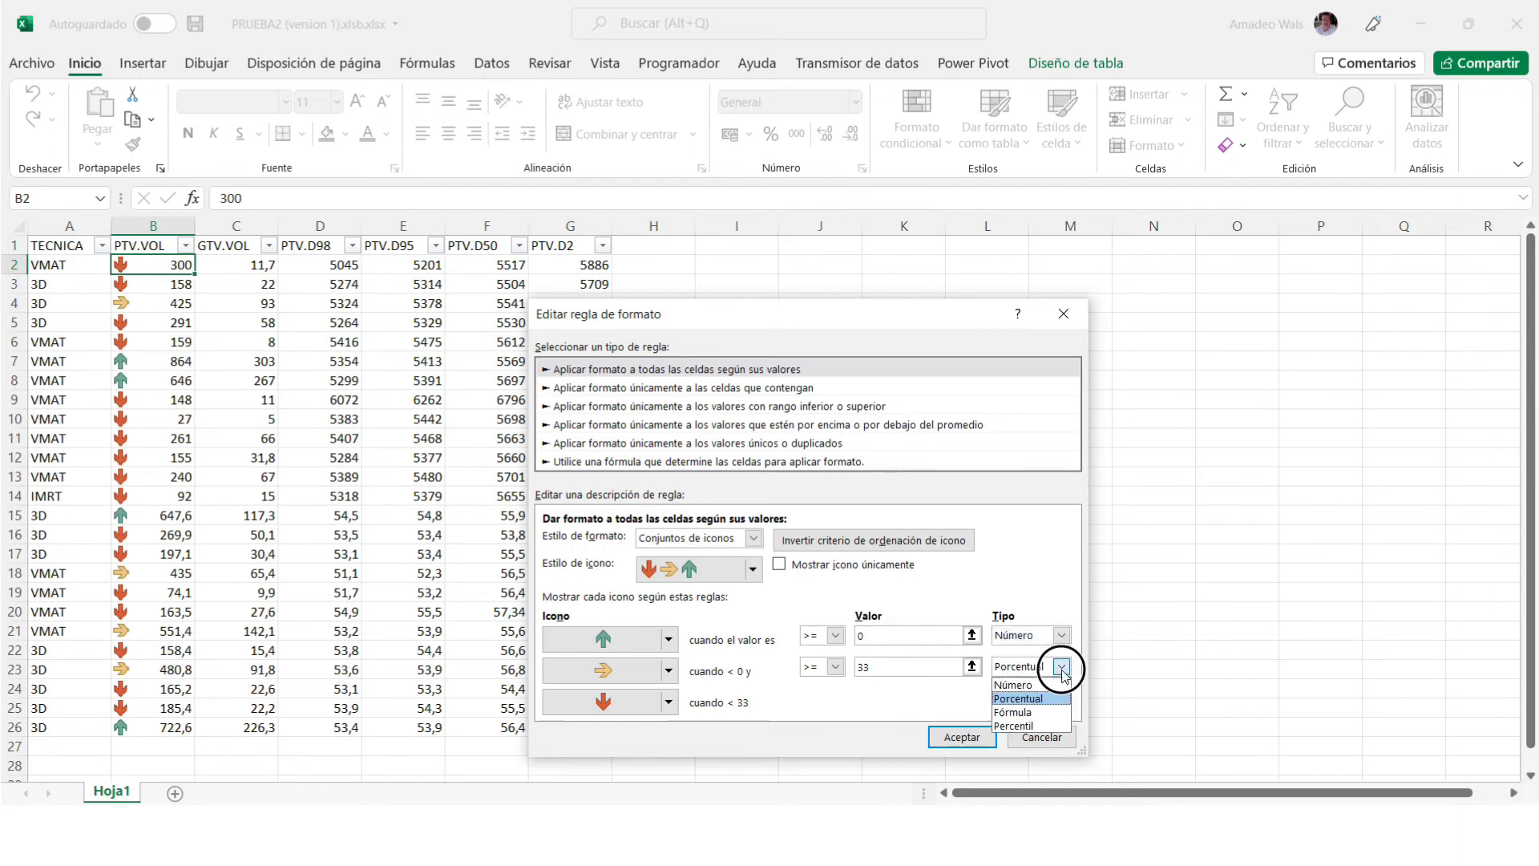
{"action": "left_click", "coordinate": [1015, 683]}
Enter new numeric limits for the green and yellow arrows and apply the edited rule to the PTV.VOL column.
{"action": "left_click", "coordinate": [923, 635]}
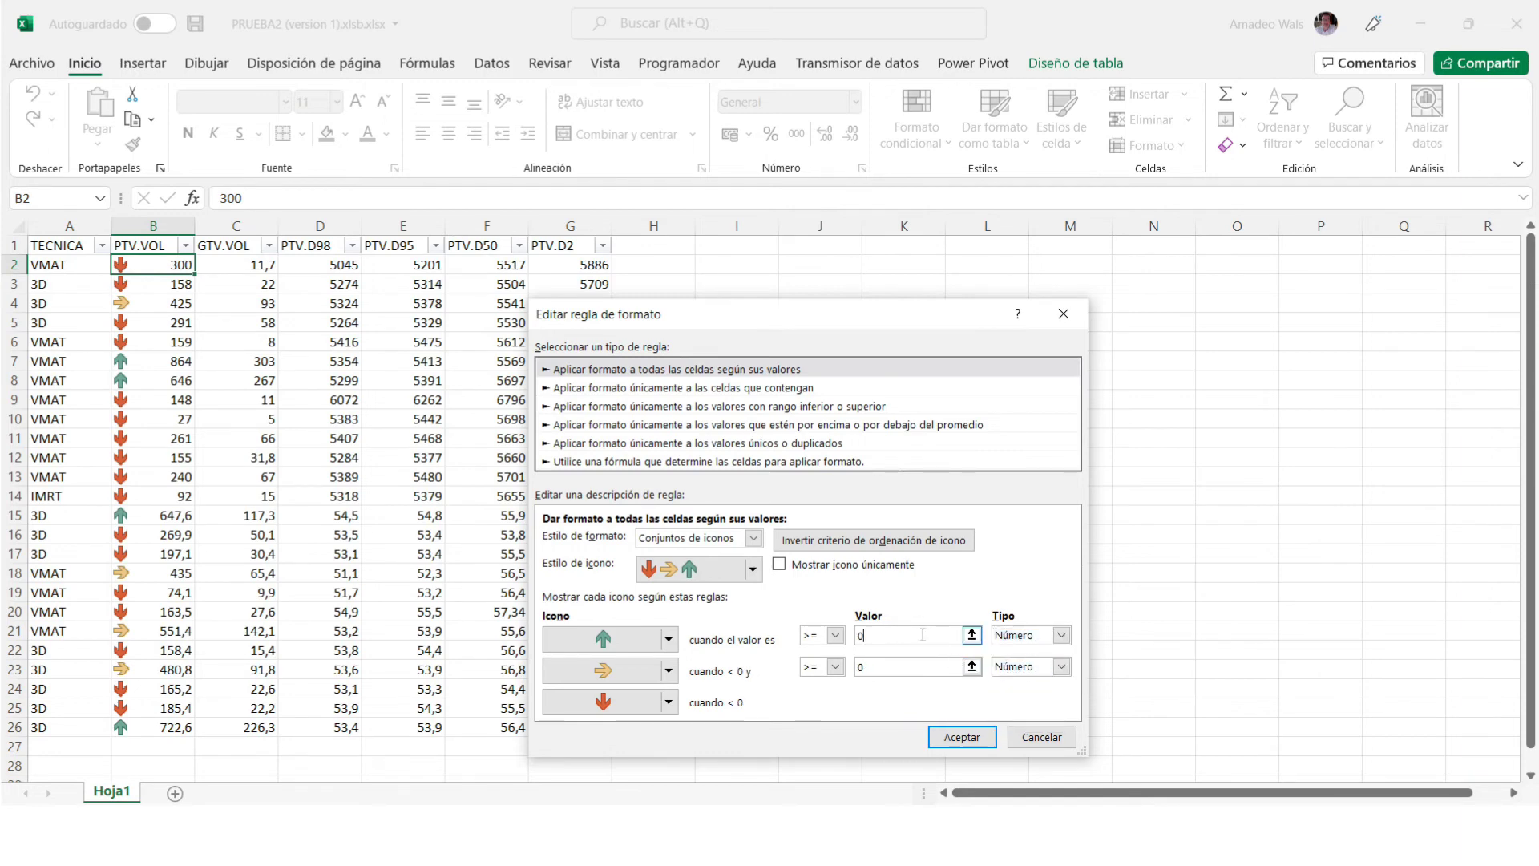
{"action": "key", "text": "BackSpace"}
{"action": "type", "text": "3"}
{"action": "left_click", "coordinate": [911, 668]}
{"action": "key", "text": "BackSpace"}
{"action": "left_click", "coordinate": [913, 635]}
{"action": "left_click", "coordinate": [963, 737]}
{"action": "left_click", "coordinate": [1185, 658]}
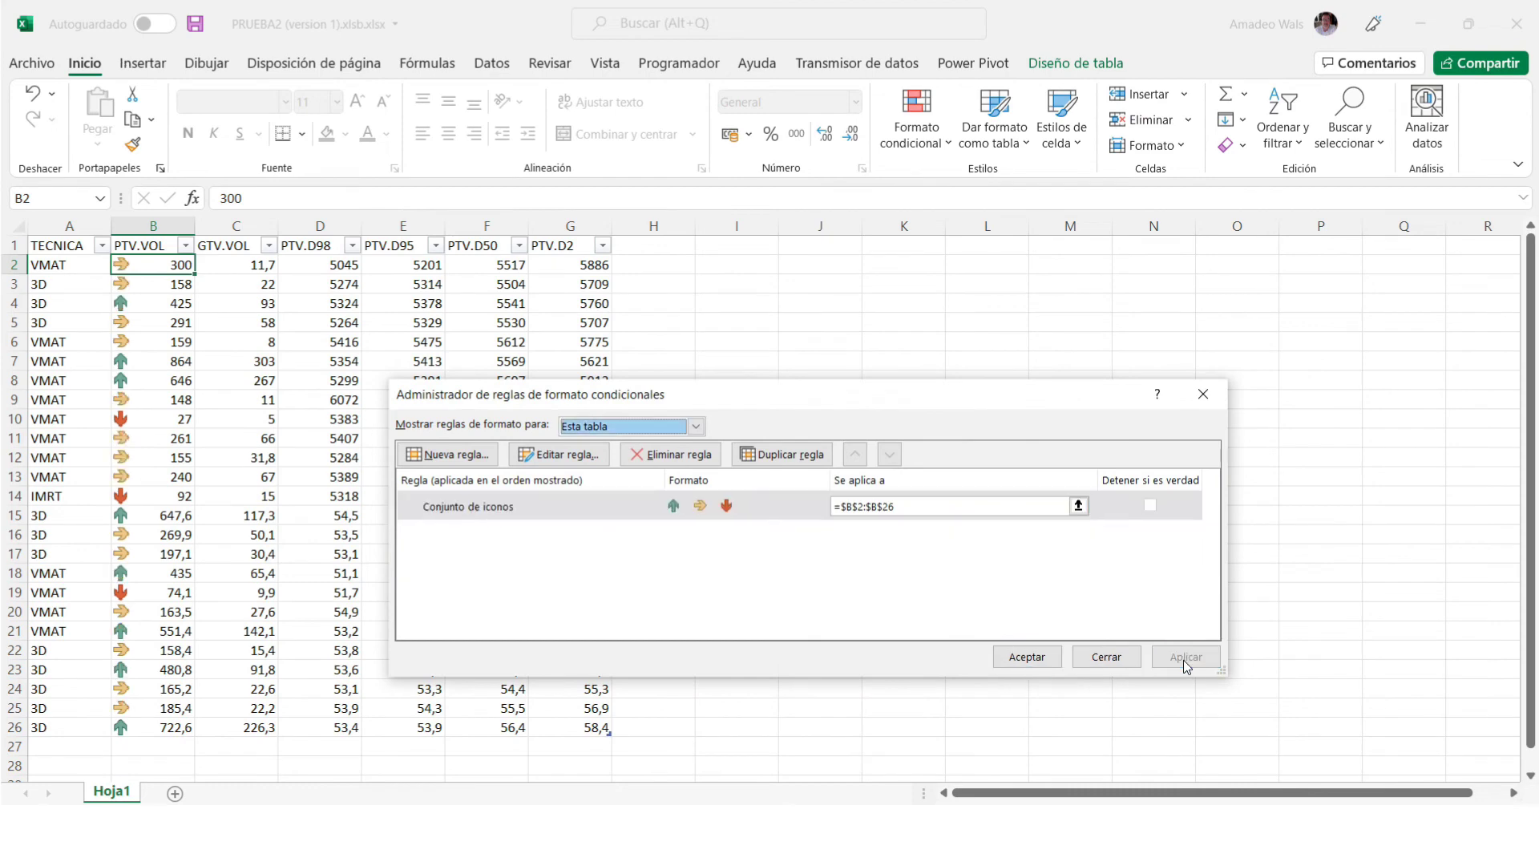
{"action": "left_click", "coordinate": [1027, 656]}
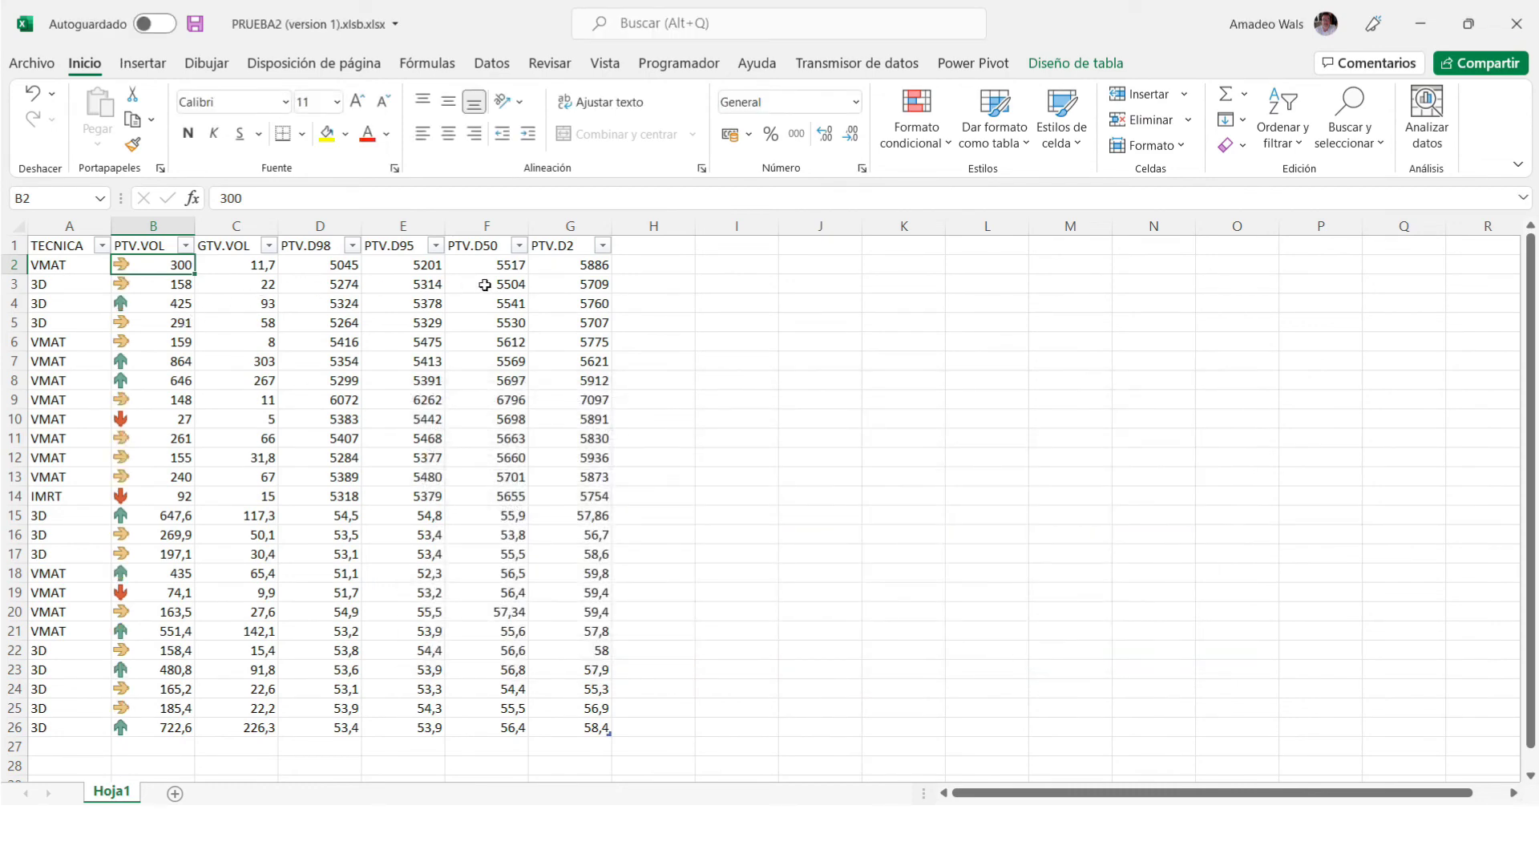
Start a top 10 values (10 superiores) conditional formatting rule for the PTV.D2 values in G2:G26.
{"action": "left_click", "coordinate": [568, 267]}
{"action": "left_click", "coordinate": [550, 731], "text": "shift"}
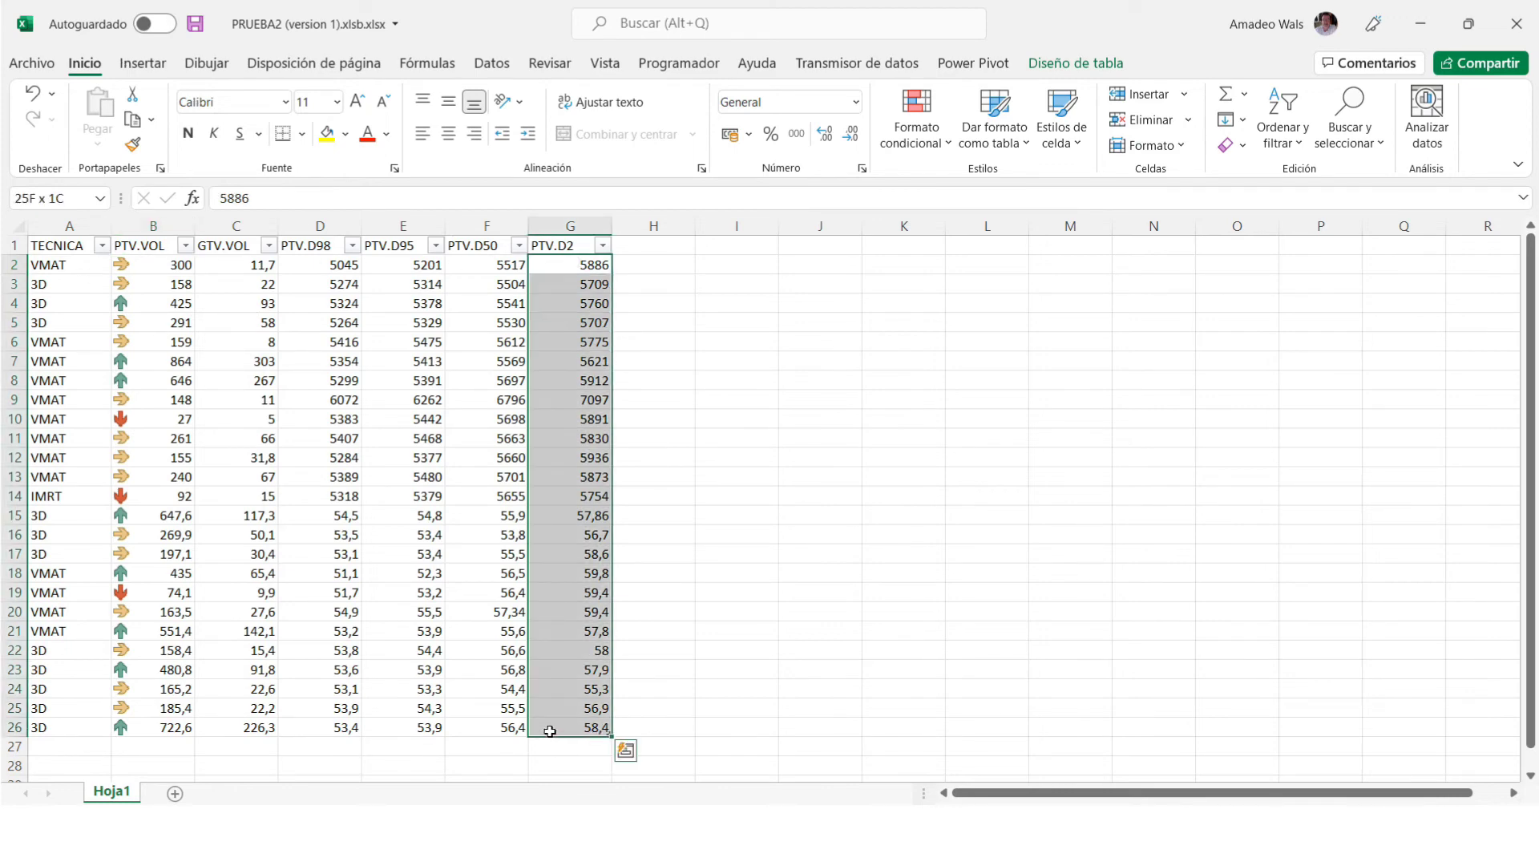
{"action": "left_click", "coordinate": [952, 151]}
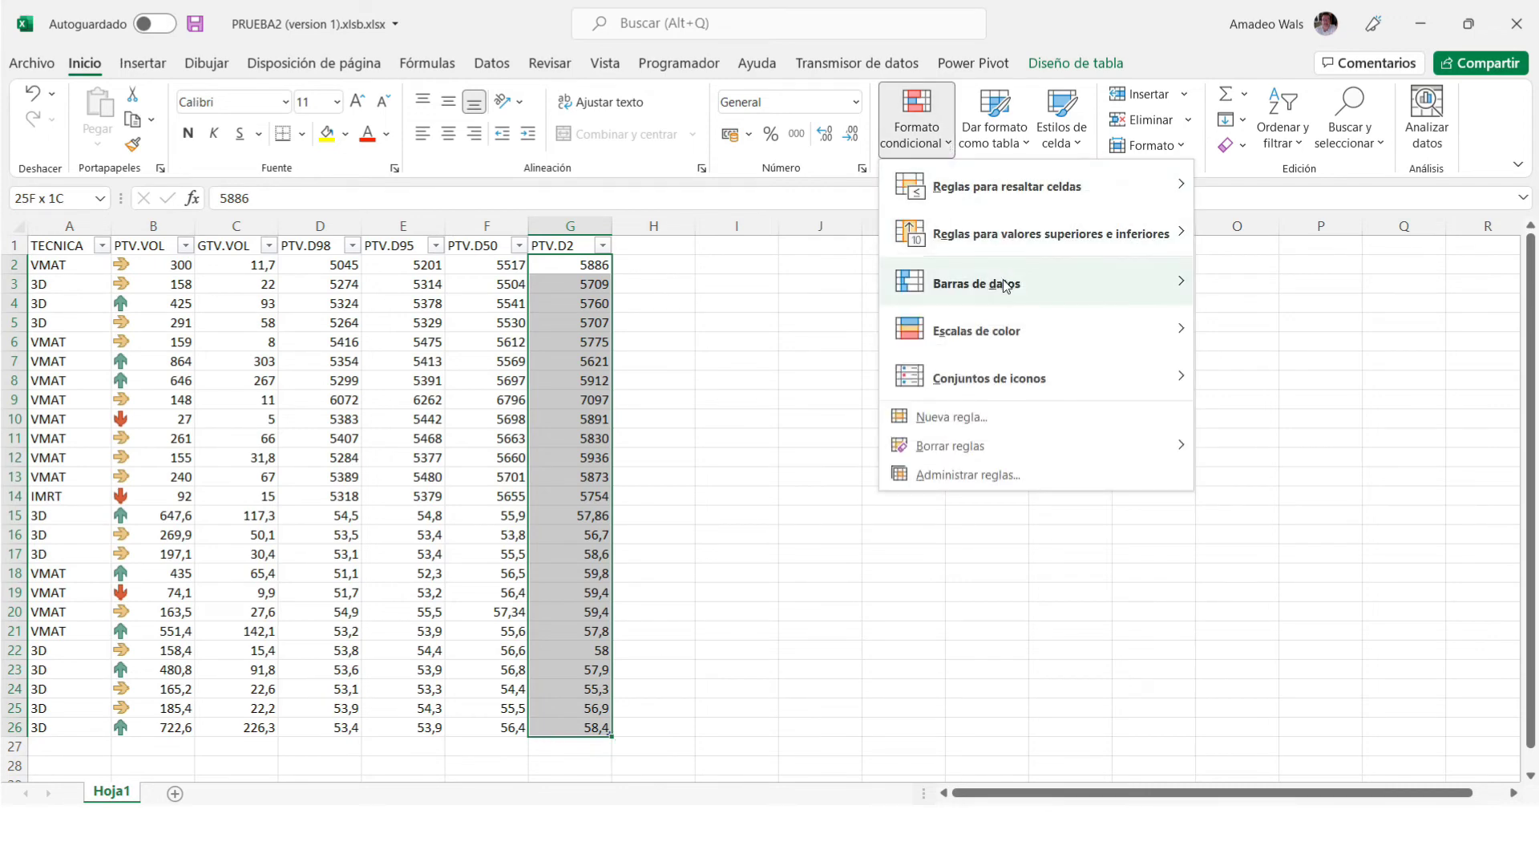
{"action": "mouse_move", "coordinate": [1006, 287]}
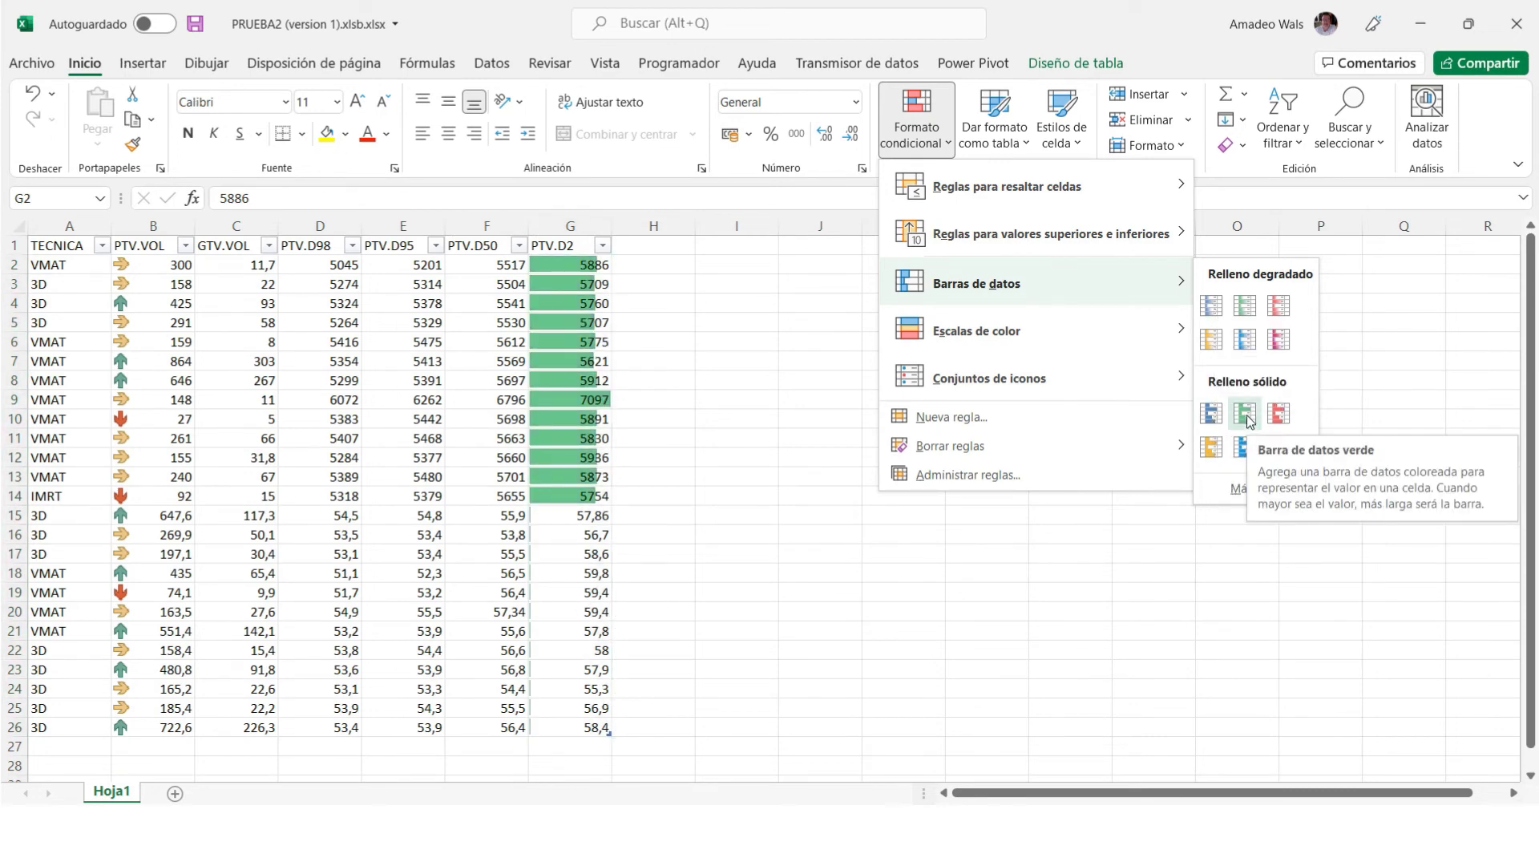
{"action": "mouse_move", "coordinate": [1167, 377]}
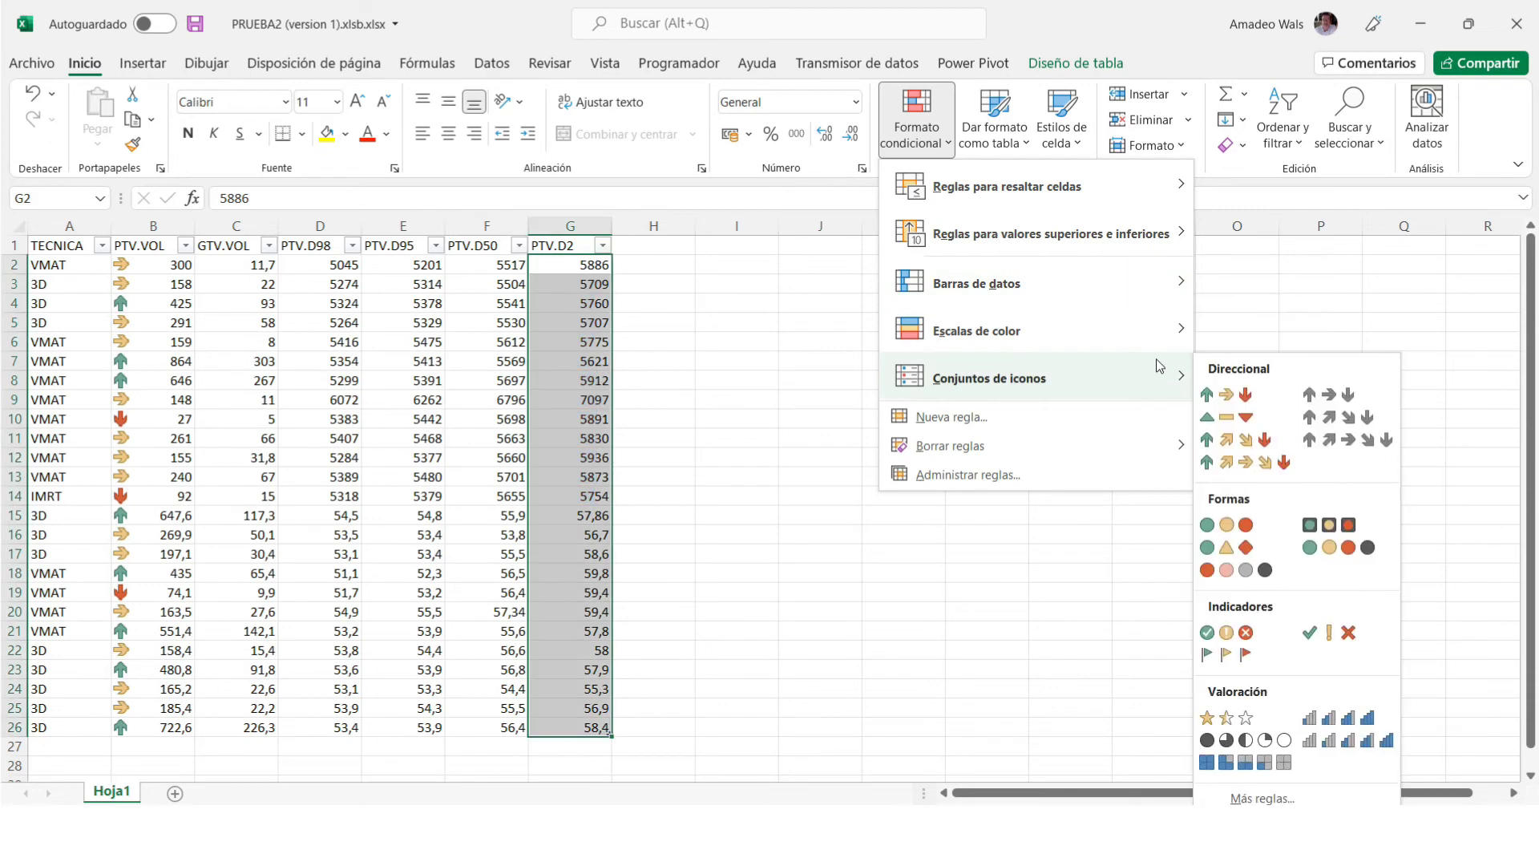
{"action": "mouse_move", "coordinate": [1142, 240]}
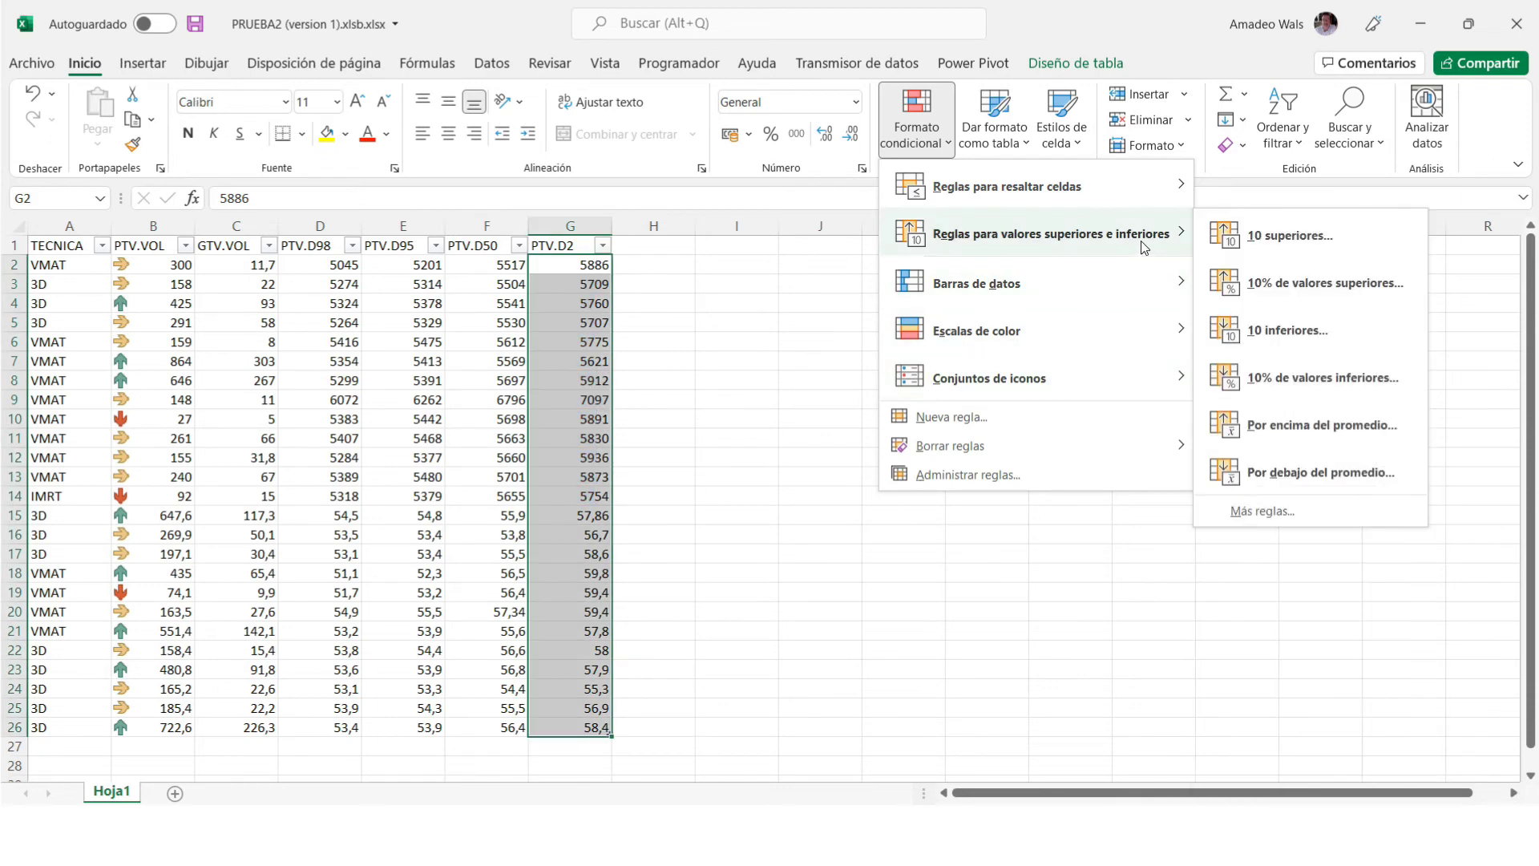
{"action": "left_click", "coordinate": [1261, 241]}
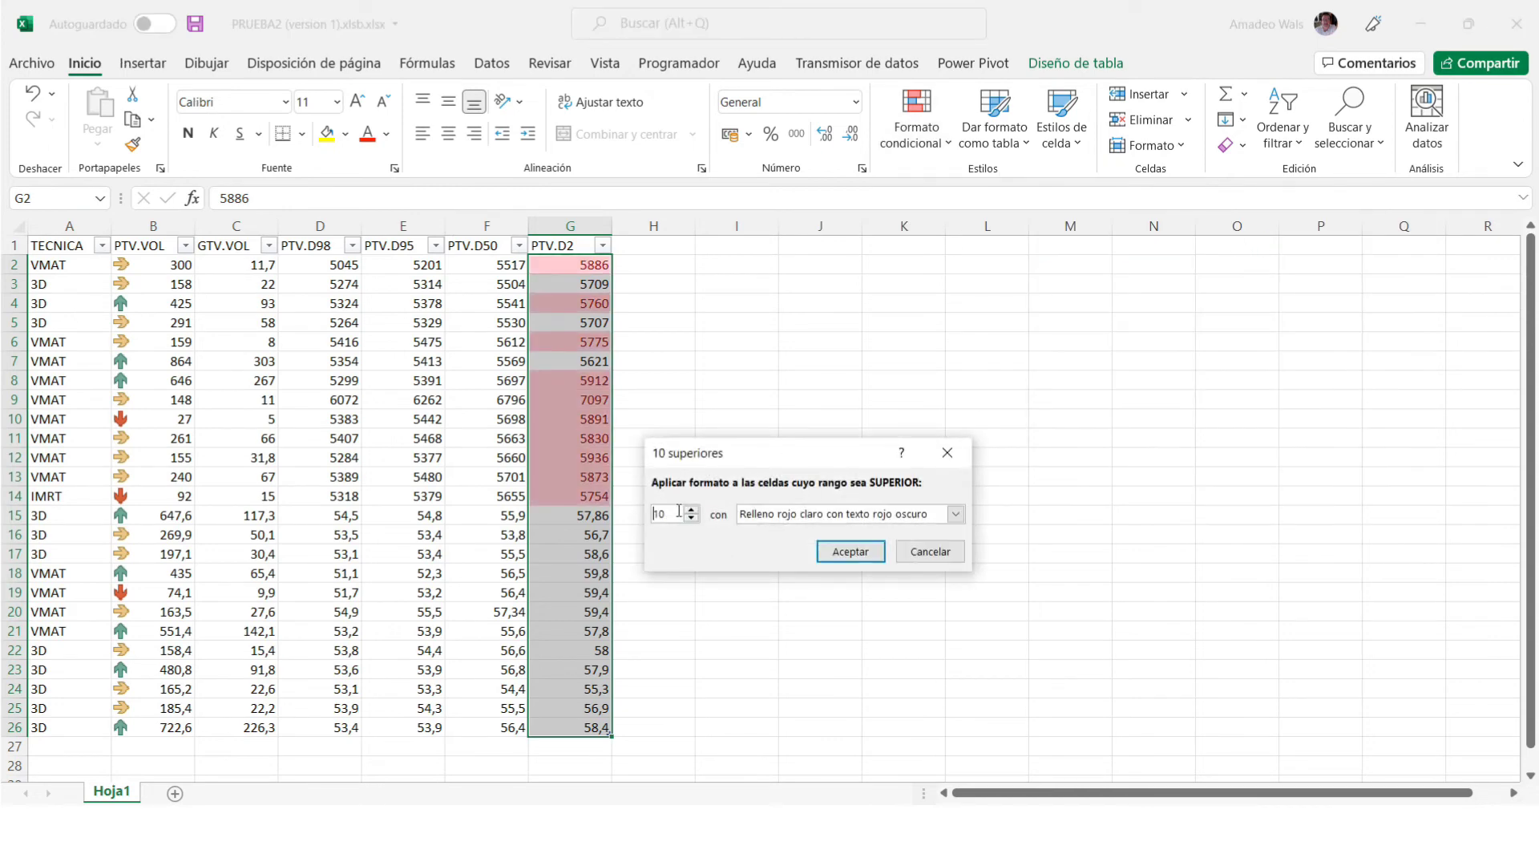
Set the rule to highlight the top 5 PTV.D2 values with light red fill and dark red text, and apply it.
{"action": "left_click", "coordinate": [692, 510]}
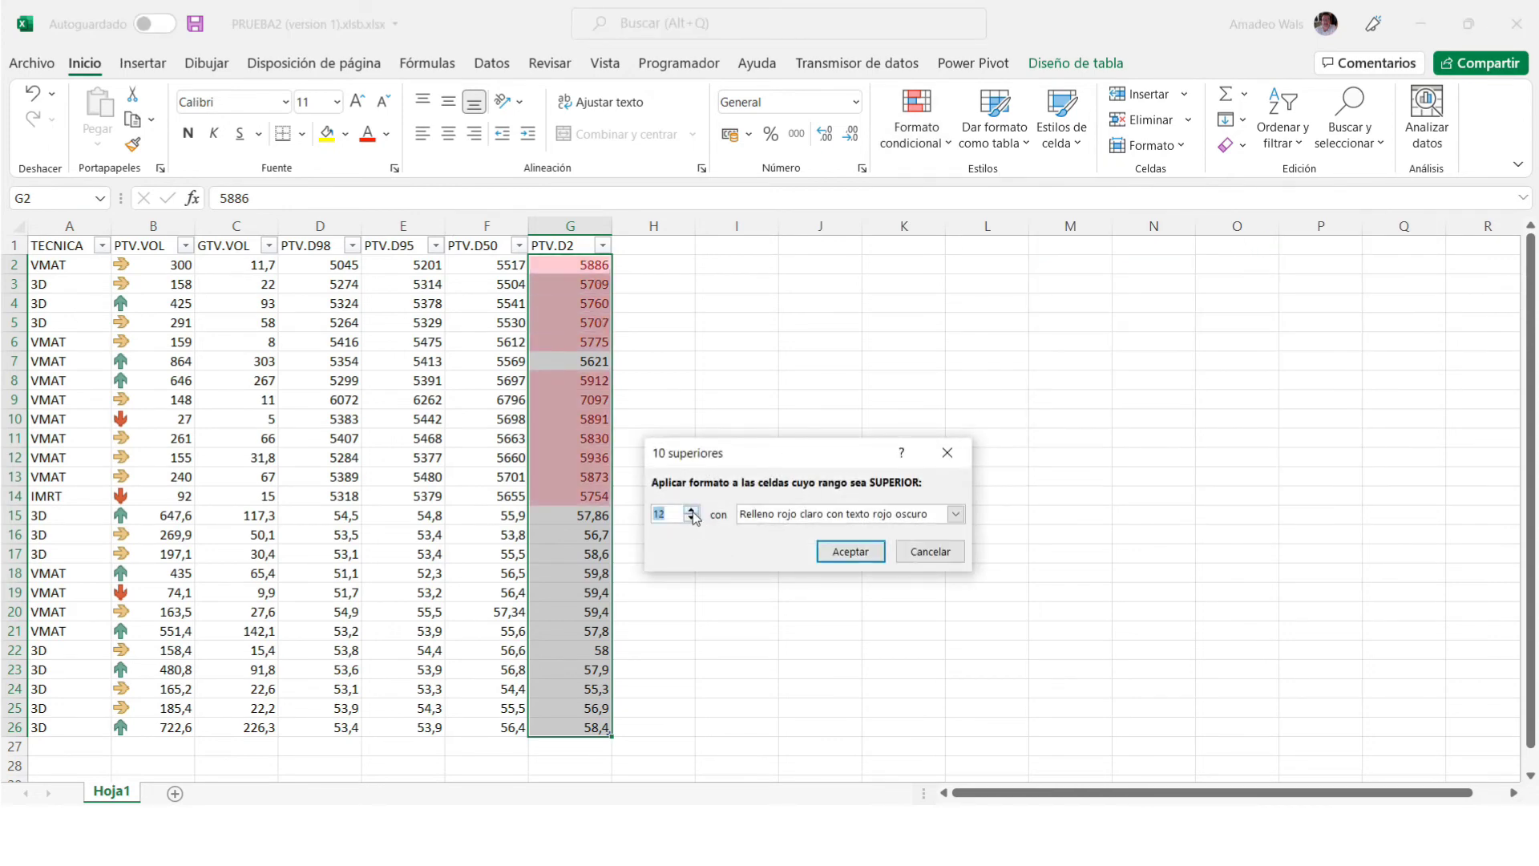
{"action": "left_click", "coordinate": [693, 519]}
{"action": "left_click", "coordinate": [697, 520]}
{"action": "left_click", "coordinate": [698, 520]}
{"action": "left_click", "coordinate": [697, 519]}
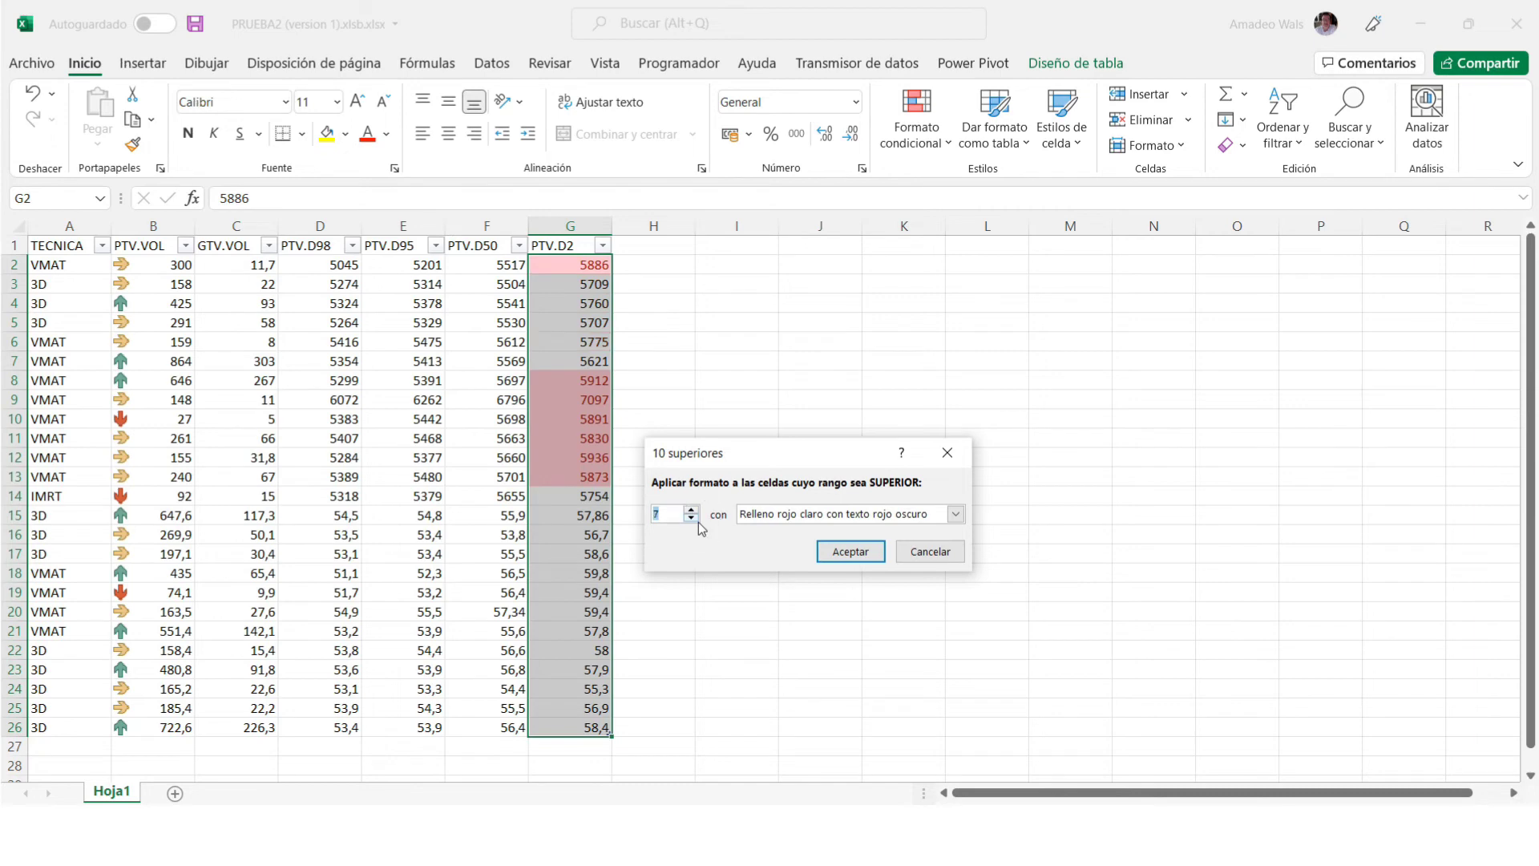
{"action": "left_click", "coordinate": [697, 519]}
{"action": "left_click", "coordinate": [698, 520]}
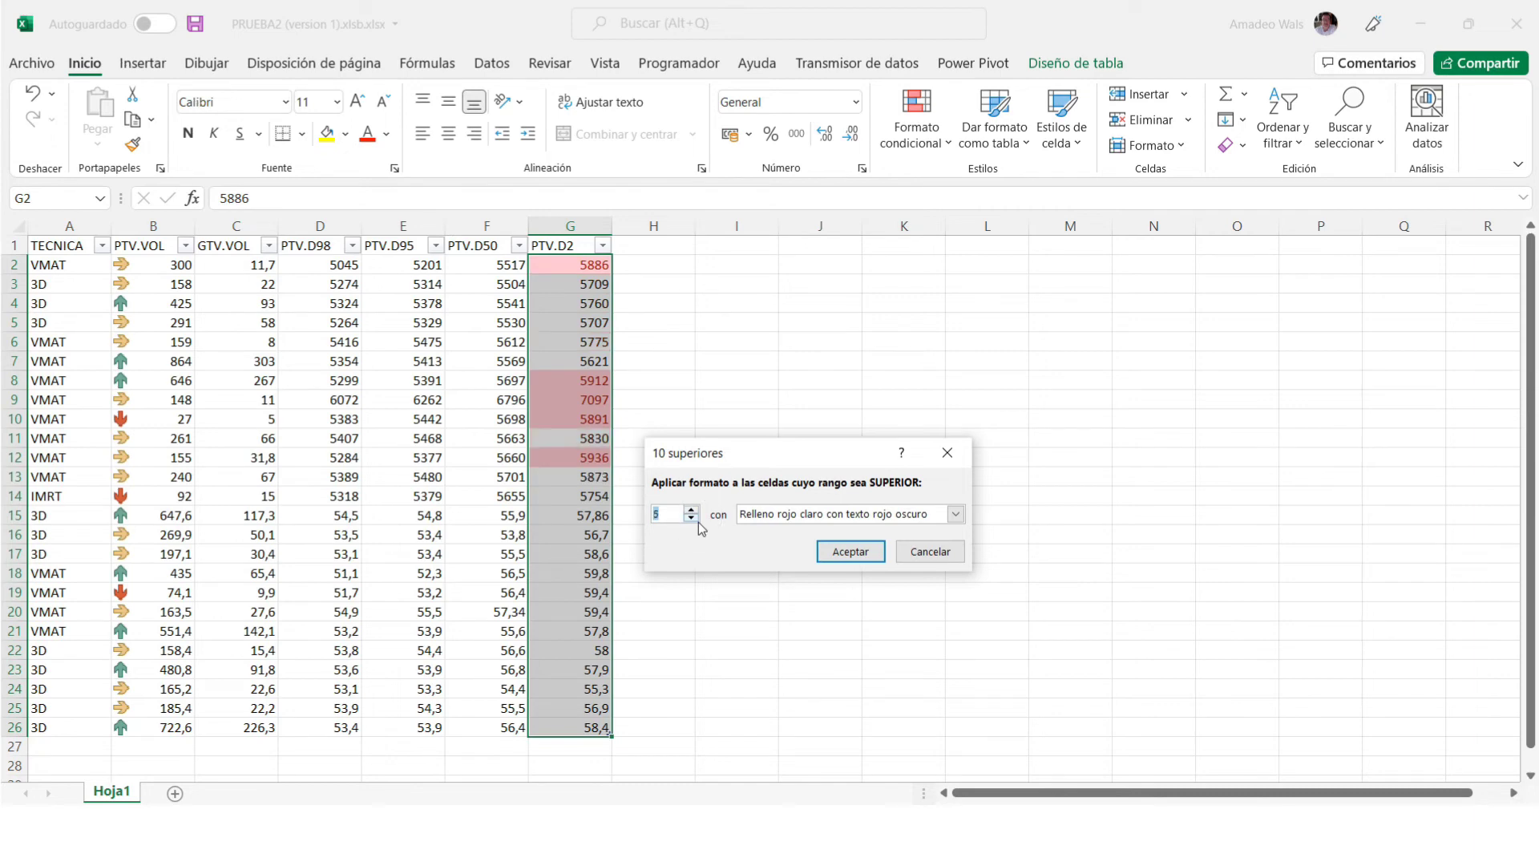
{"action": "left_click", "coordinate": [848, 551]}
{"action": "left_click", "coordinate": [852, 554]}
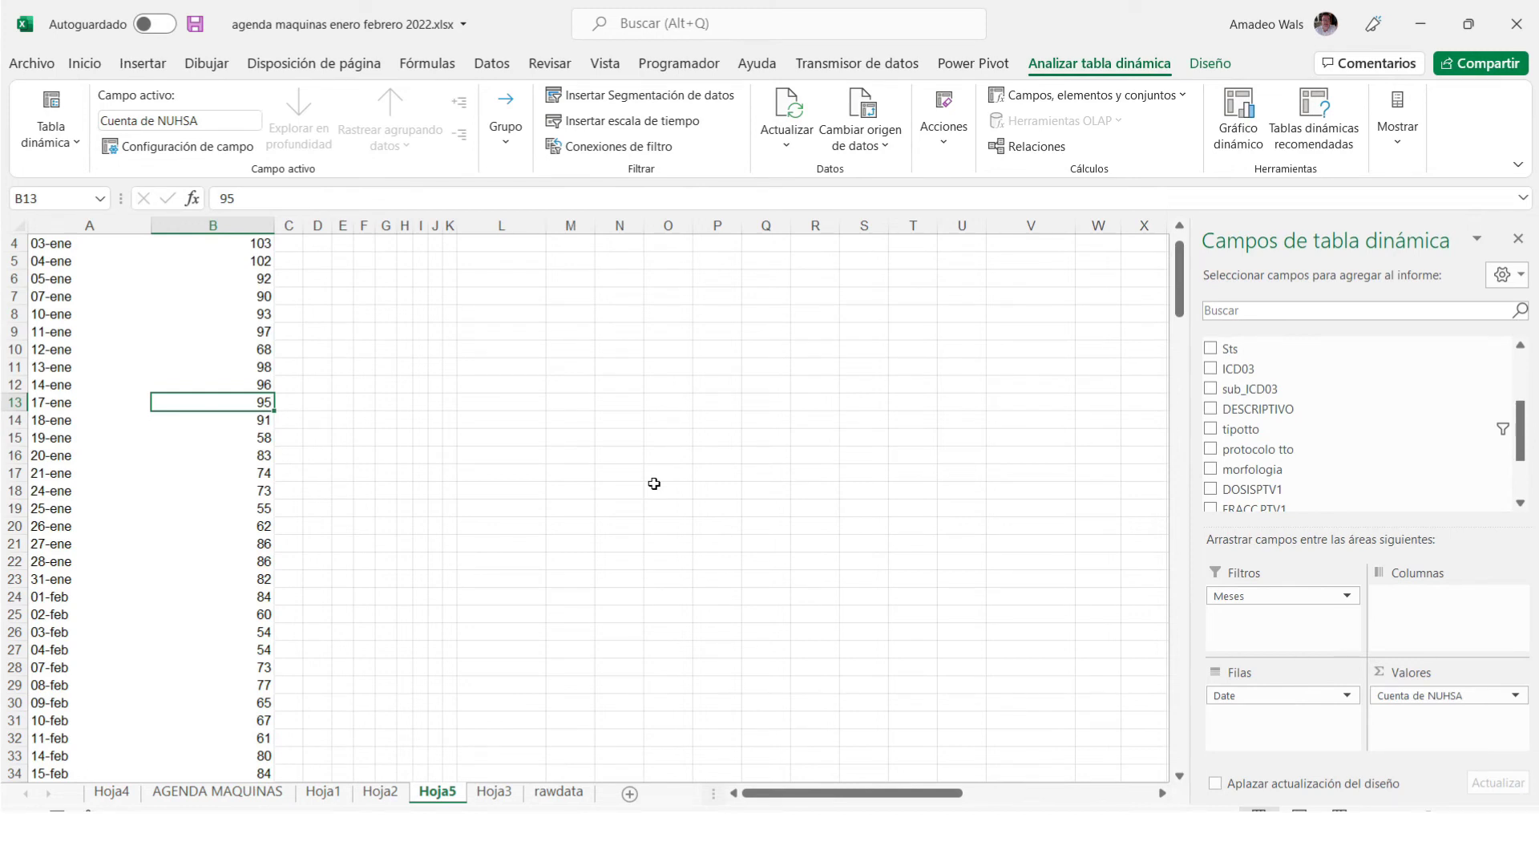
Preview a line chart of the daily NUHSA counts in Hoja5 of the agenda maquinas enero febrero 2022 workbook, without inserting it.
{"action": "scroll", "coordinate": [655, 483], "scroll_direction": "up", "scroll_amount": 1}
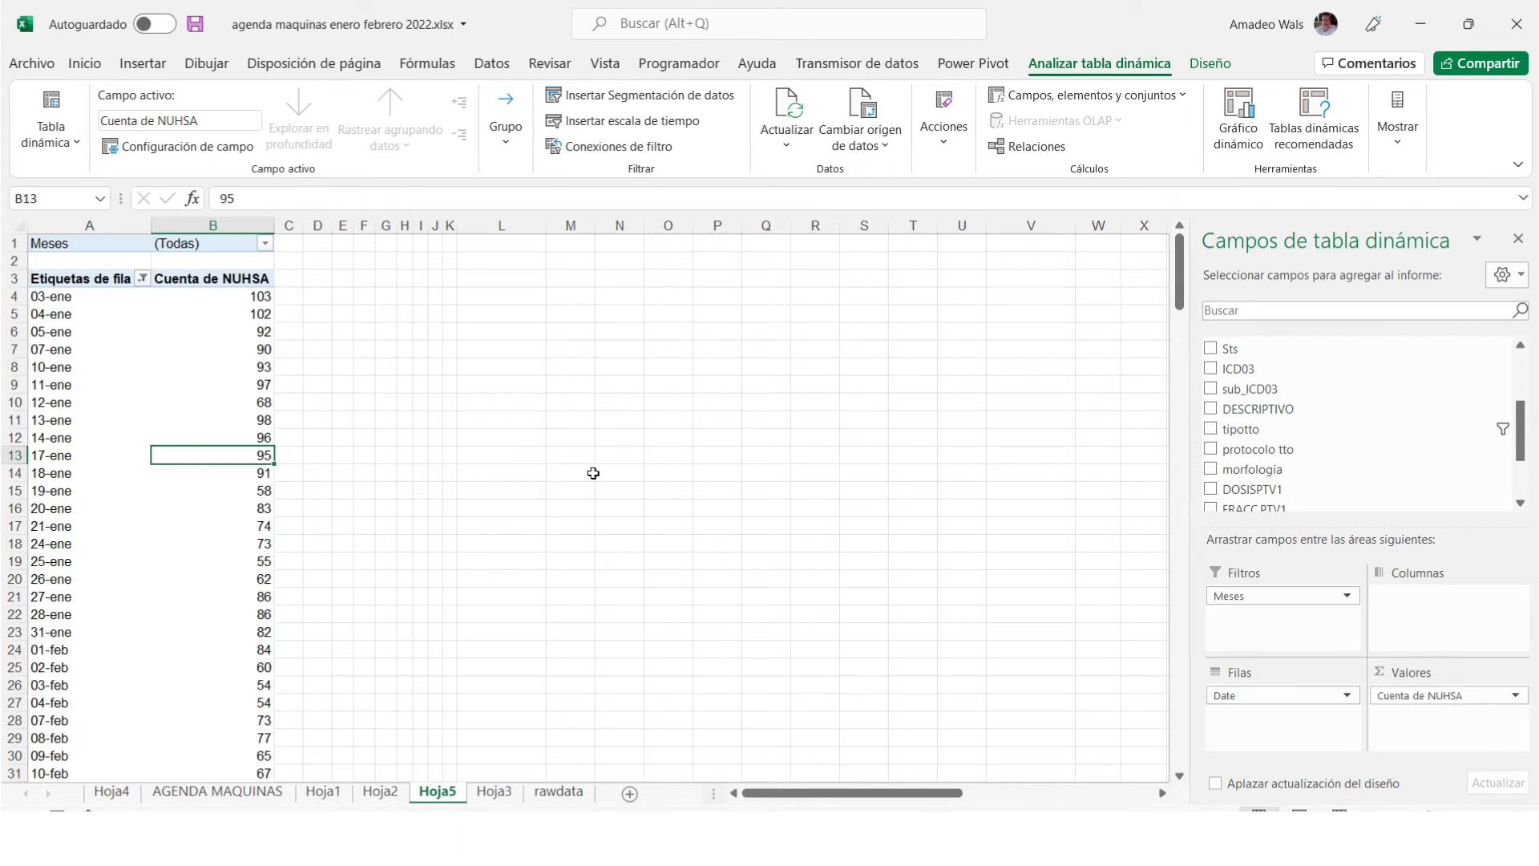
{"action": "scroll", "coordinate": [275, 381], "scroll_direction": "down", "scroll_amount": 5}
{"action": "scroll", "coordinate": [275, 382], "scroll_direction": "down", "scroll_amount": 2}
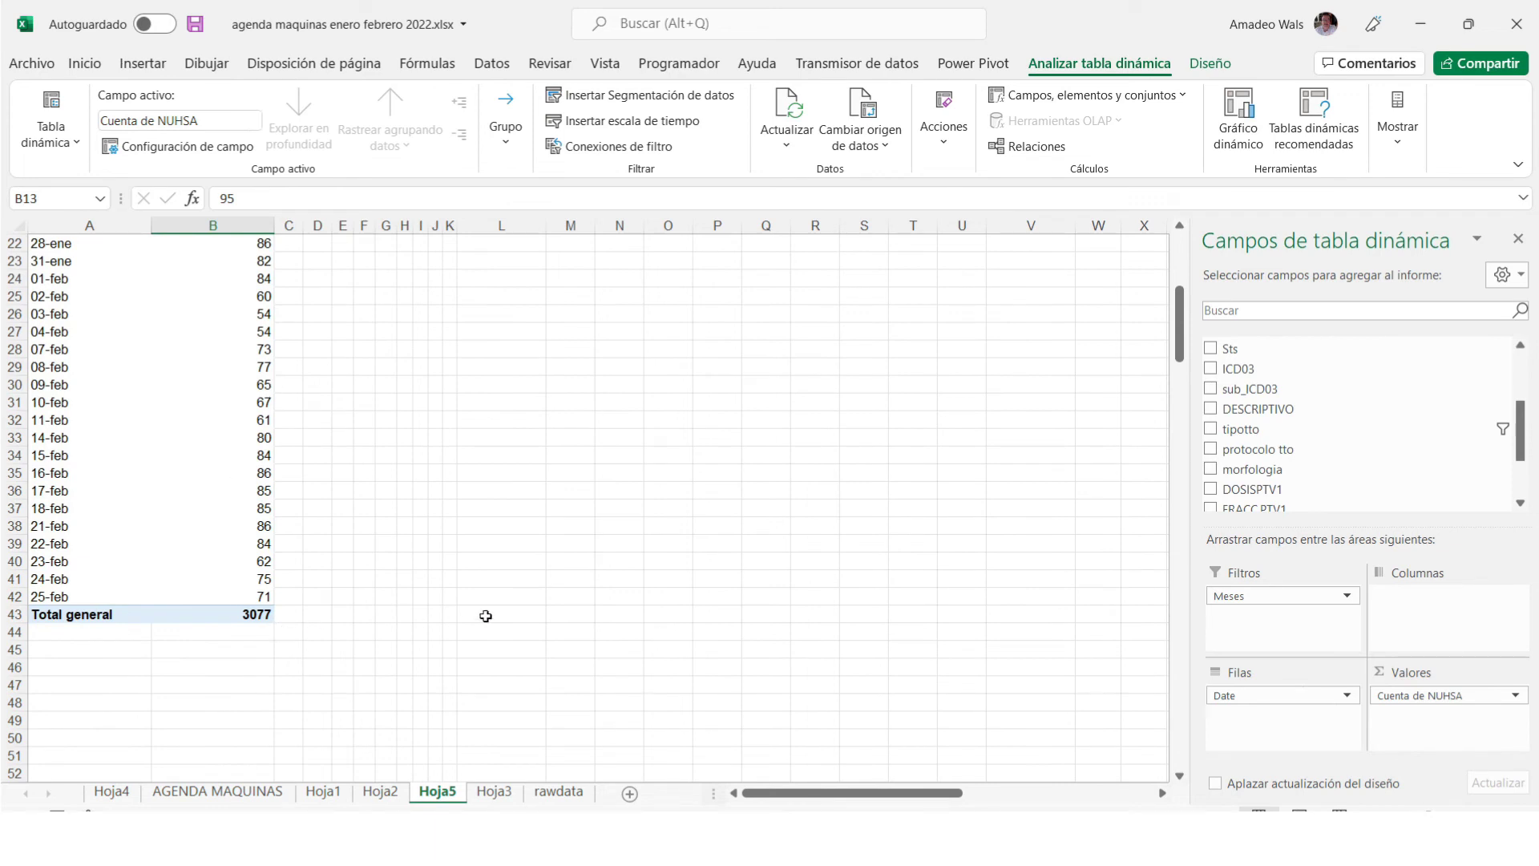
{"action": "scroll", "coordinate": [486, 615], "scroll_direction": "up", "scroll_amount": 7}
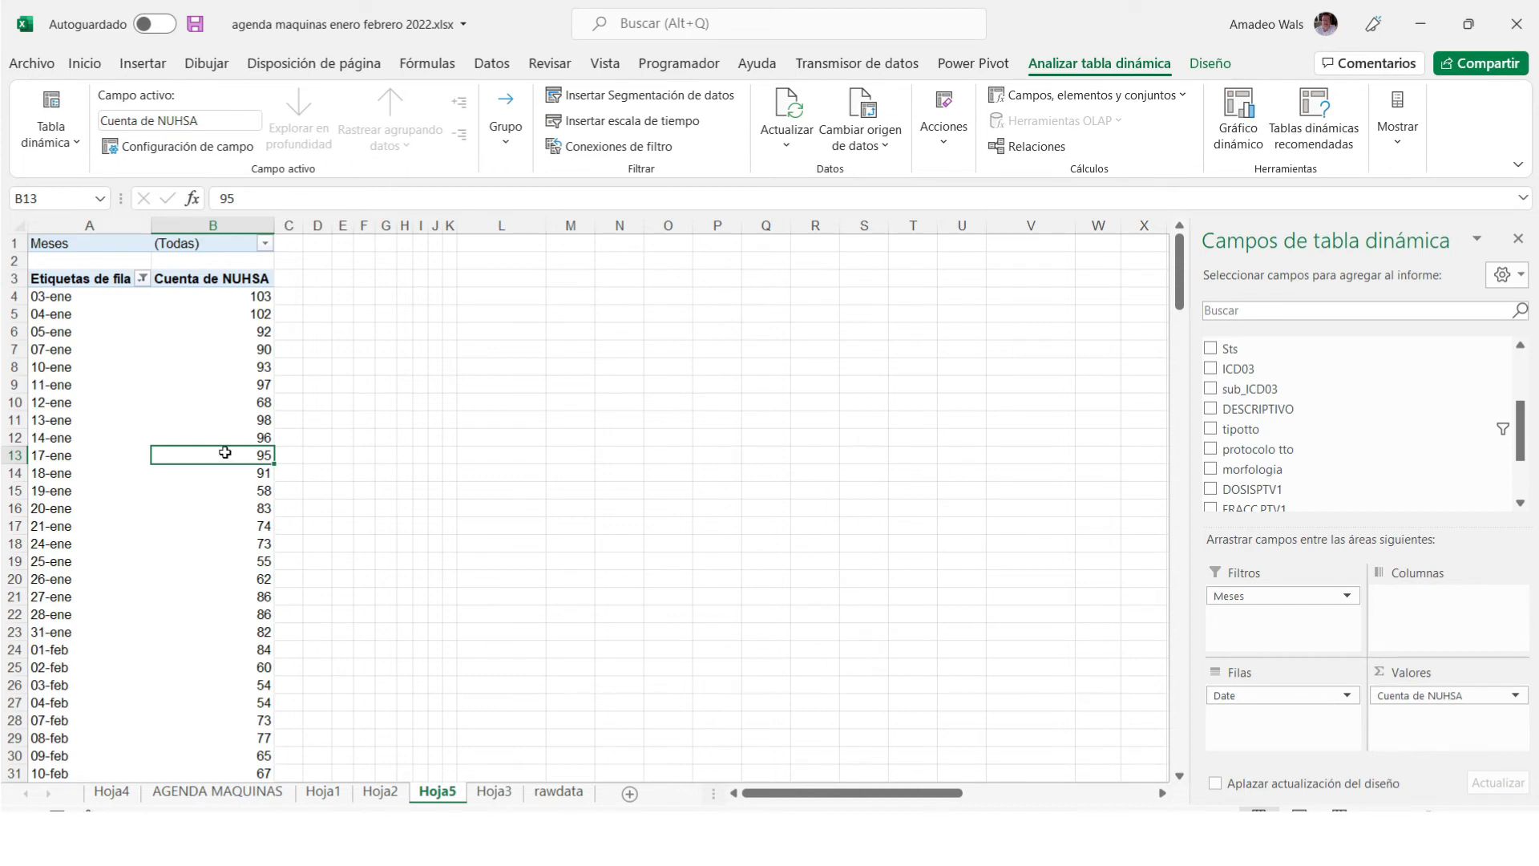
{"action": "left_click", "coordinate": [202, 492]}
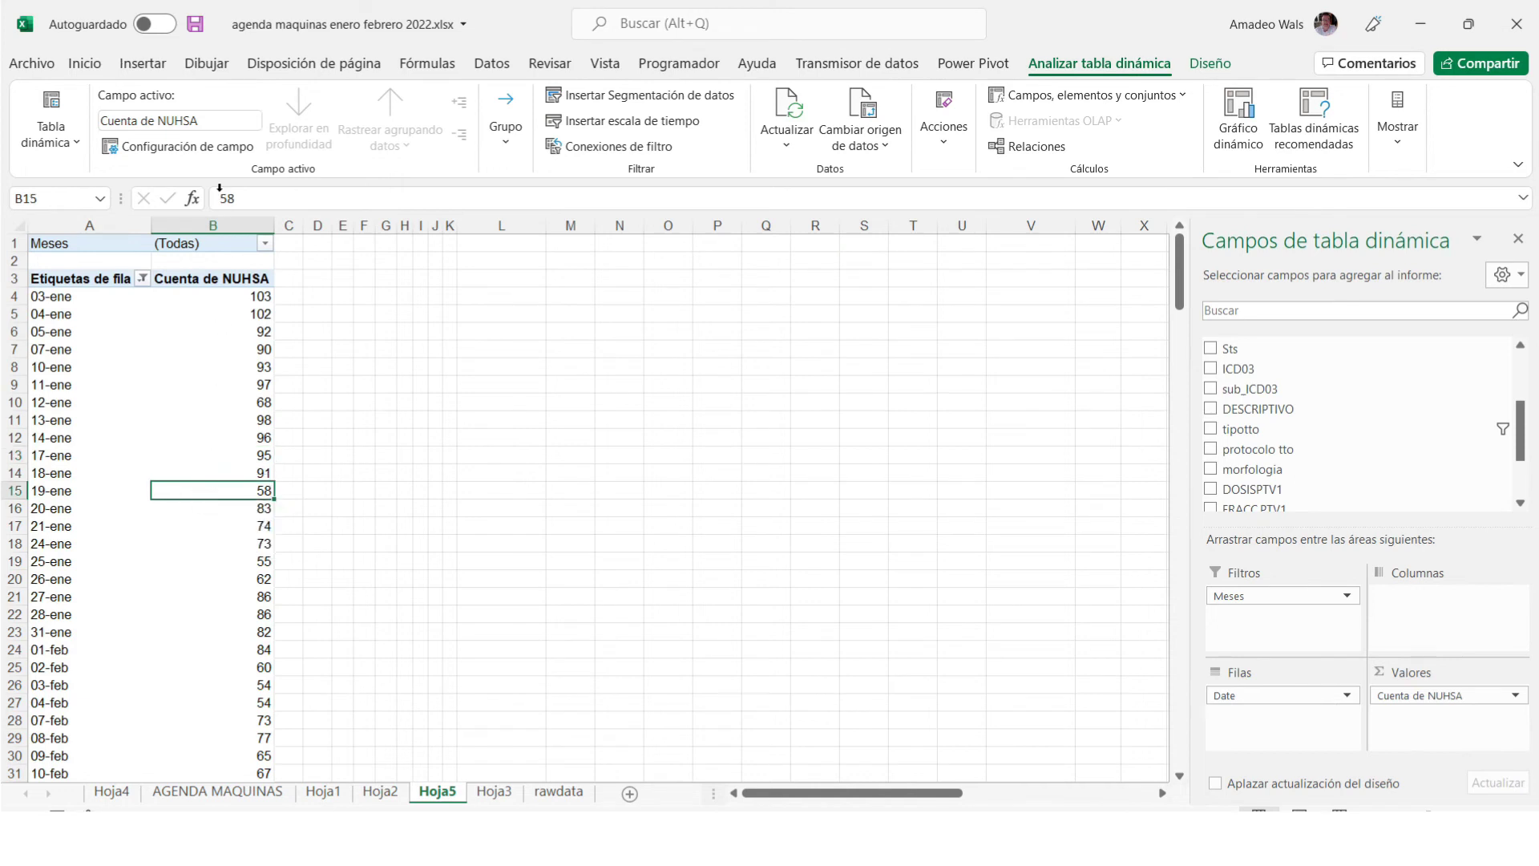
{"action": "left_click", "coordinate": [143, 64]}
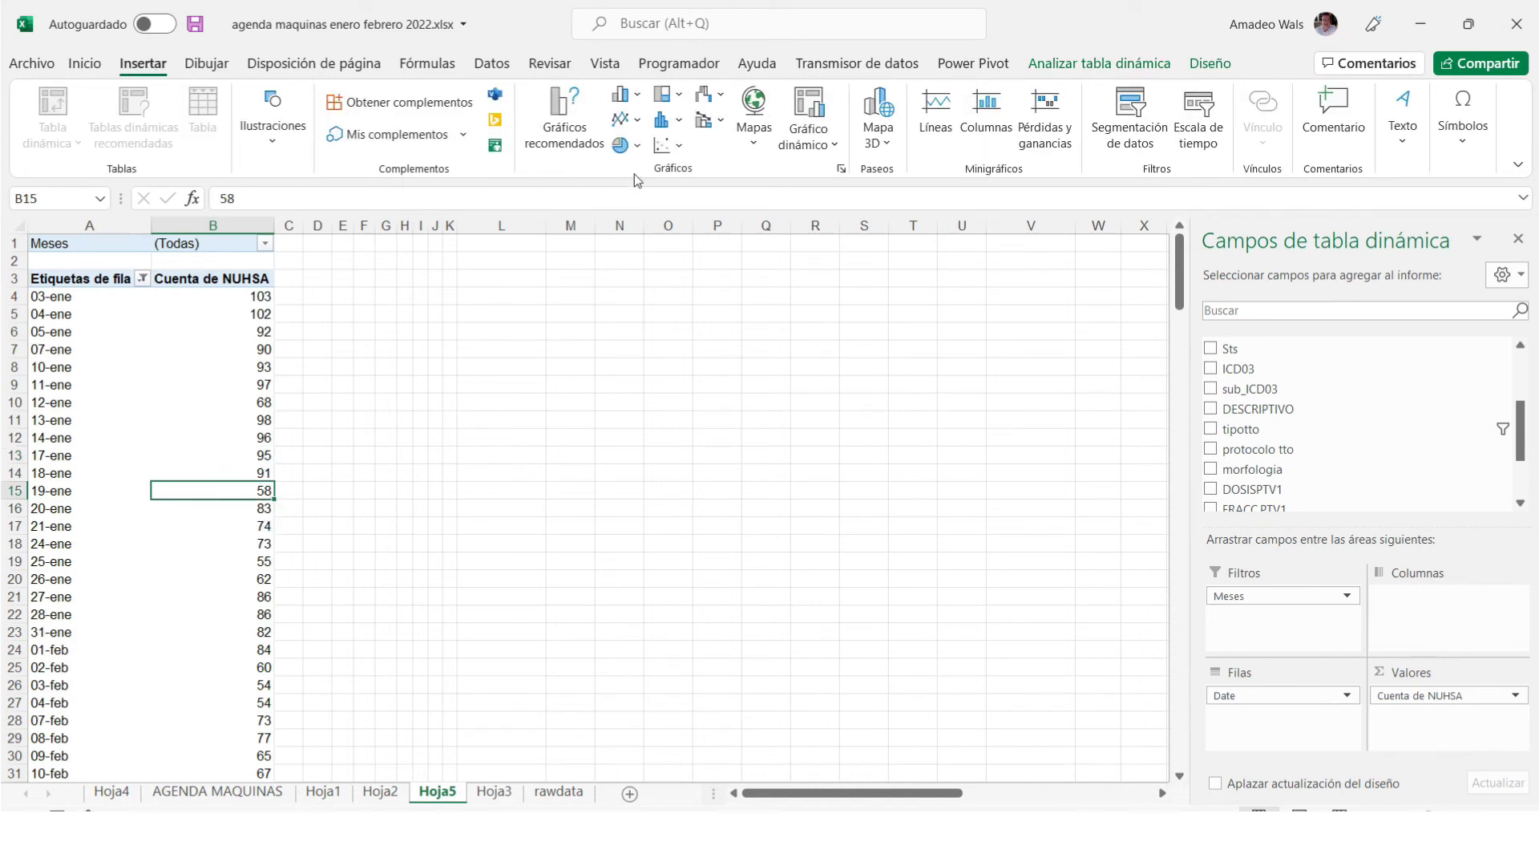
{"action": "left_click", "coordinate": [565, 115]}
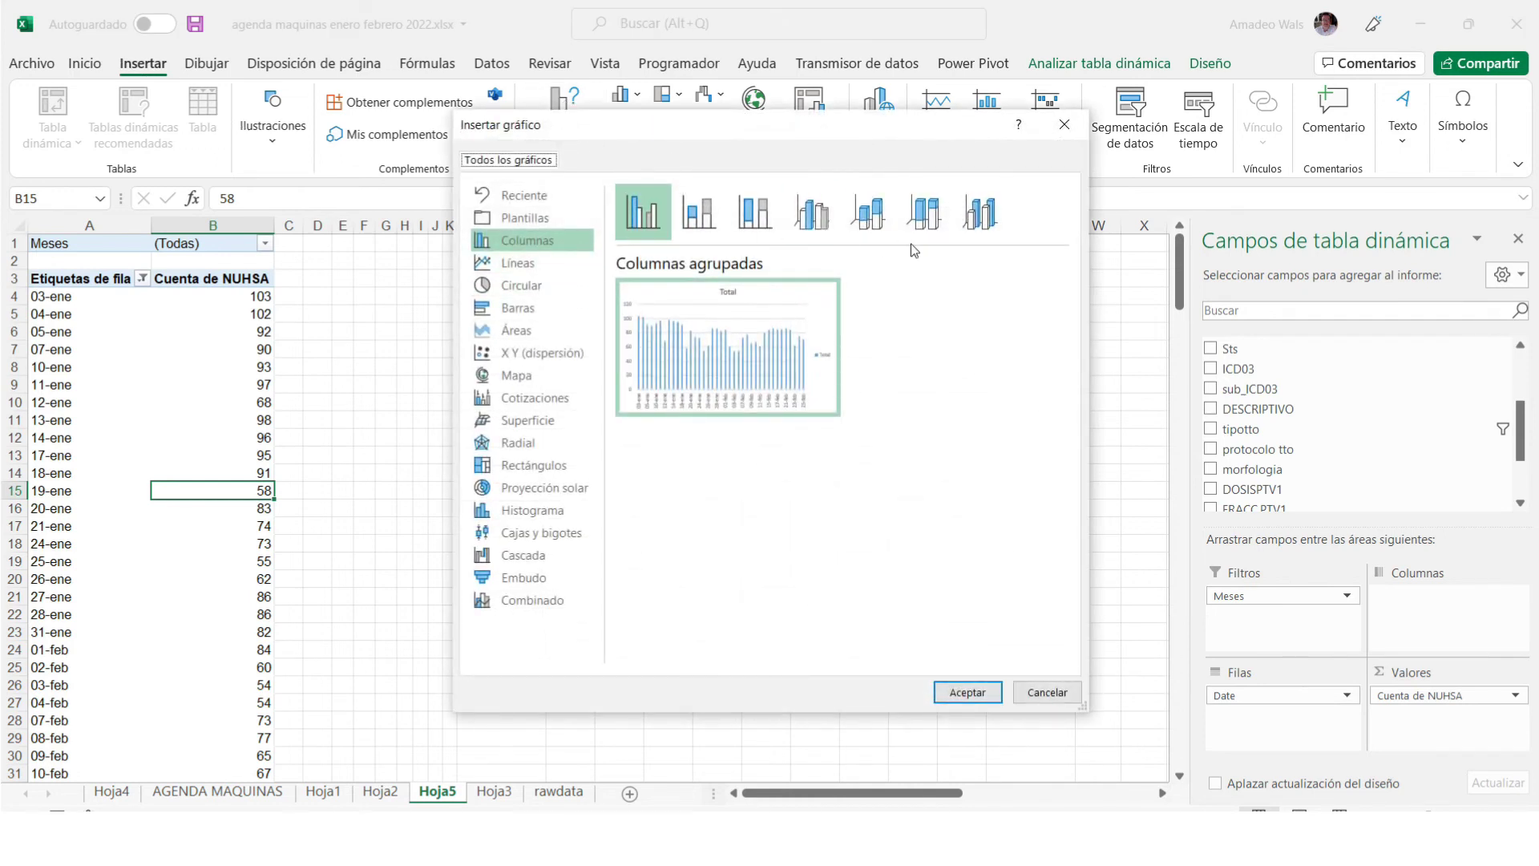
{"action": "left_click", "coordinate": [525, 262]}
{"action": "mouse_move", "coordinate": [710, 350]}
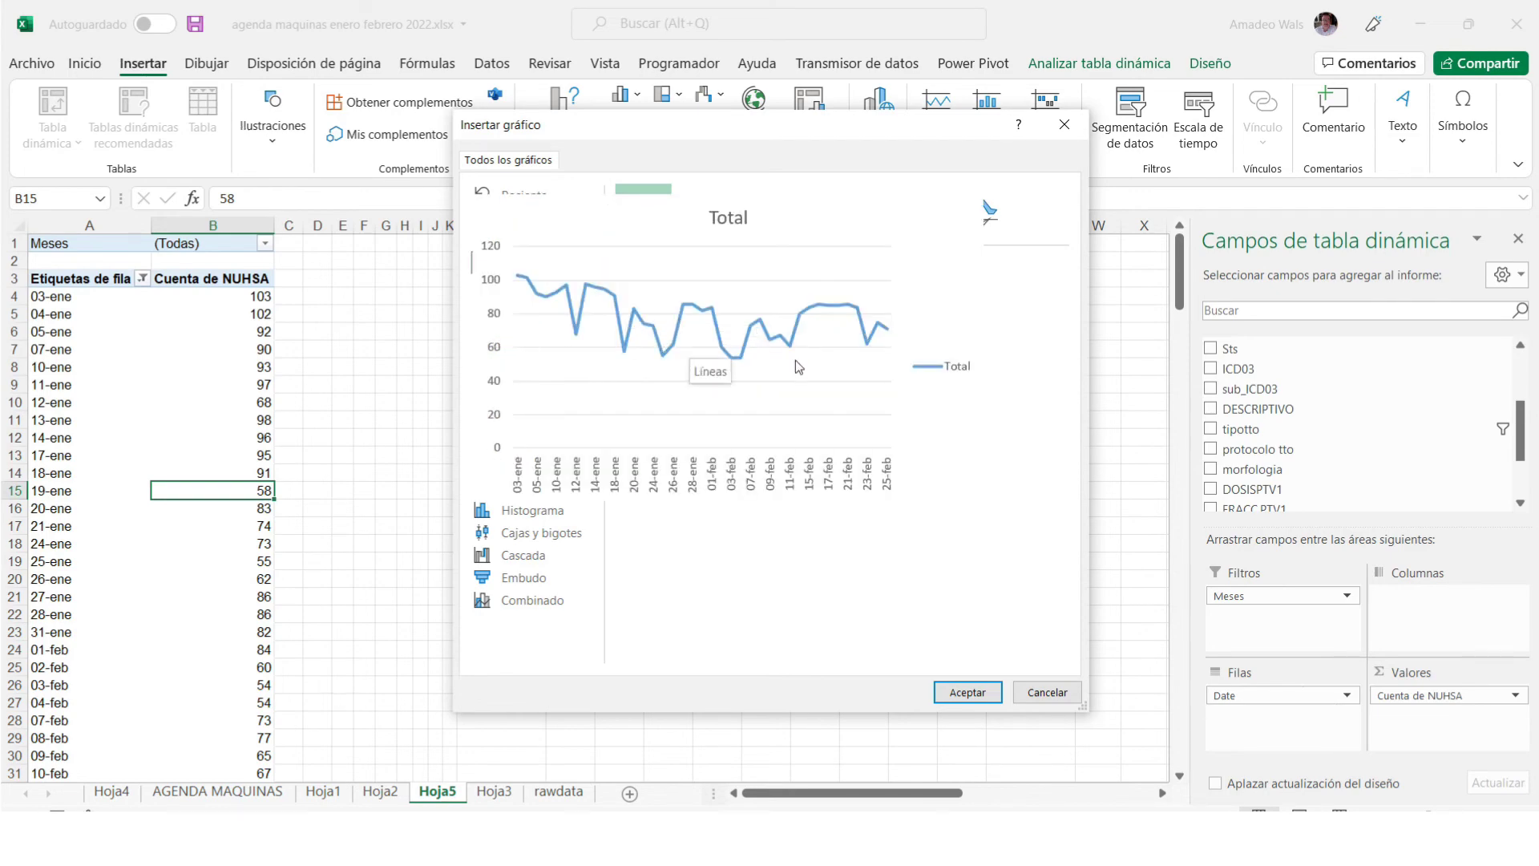
{"action": "left_click", "coordinate": [1047, 694]}
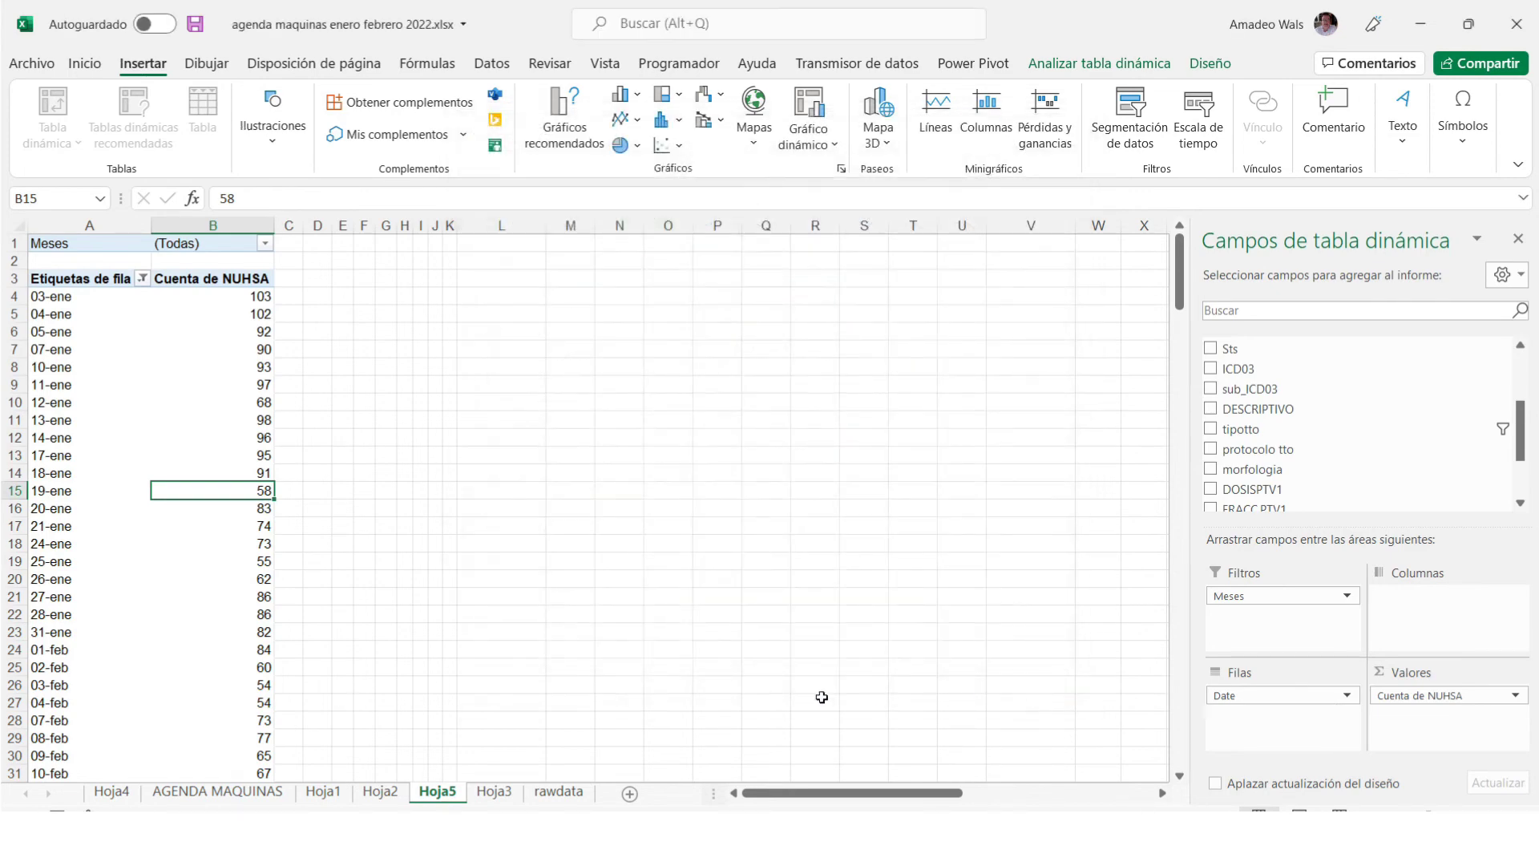
Break down the daily counts in Hoja5's pivot table by adding the Sts field as columns, and review its totals.
{"action": "left_click", "coordinate": [495, 794]}
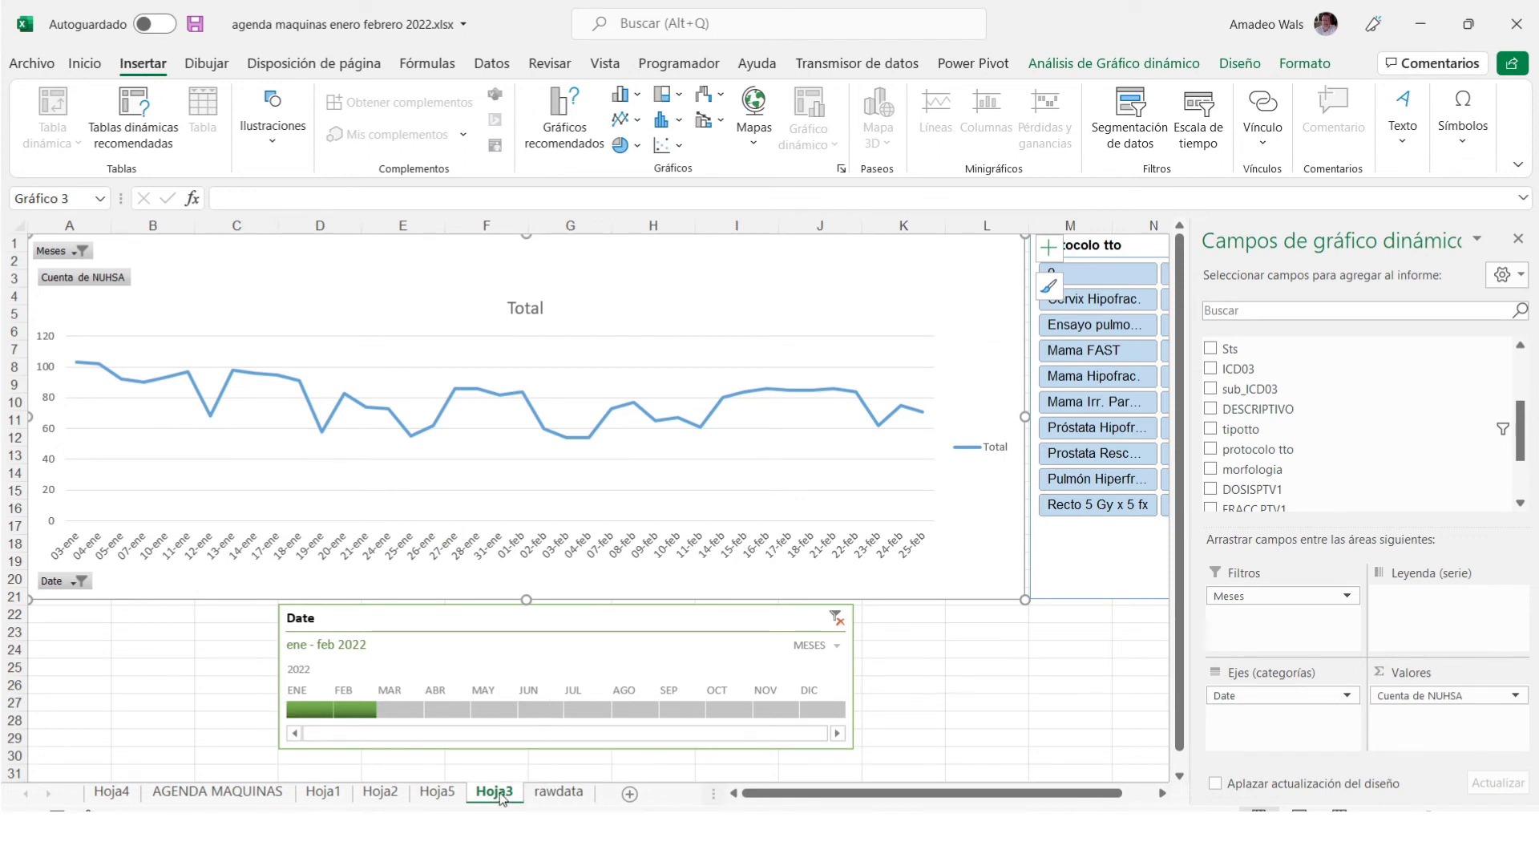
{"action": "left_click", "coordinate": [449, 793]}
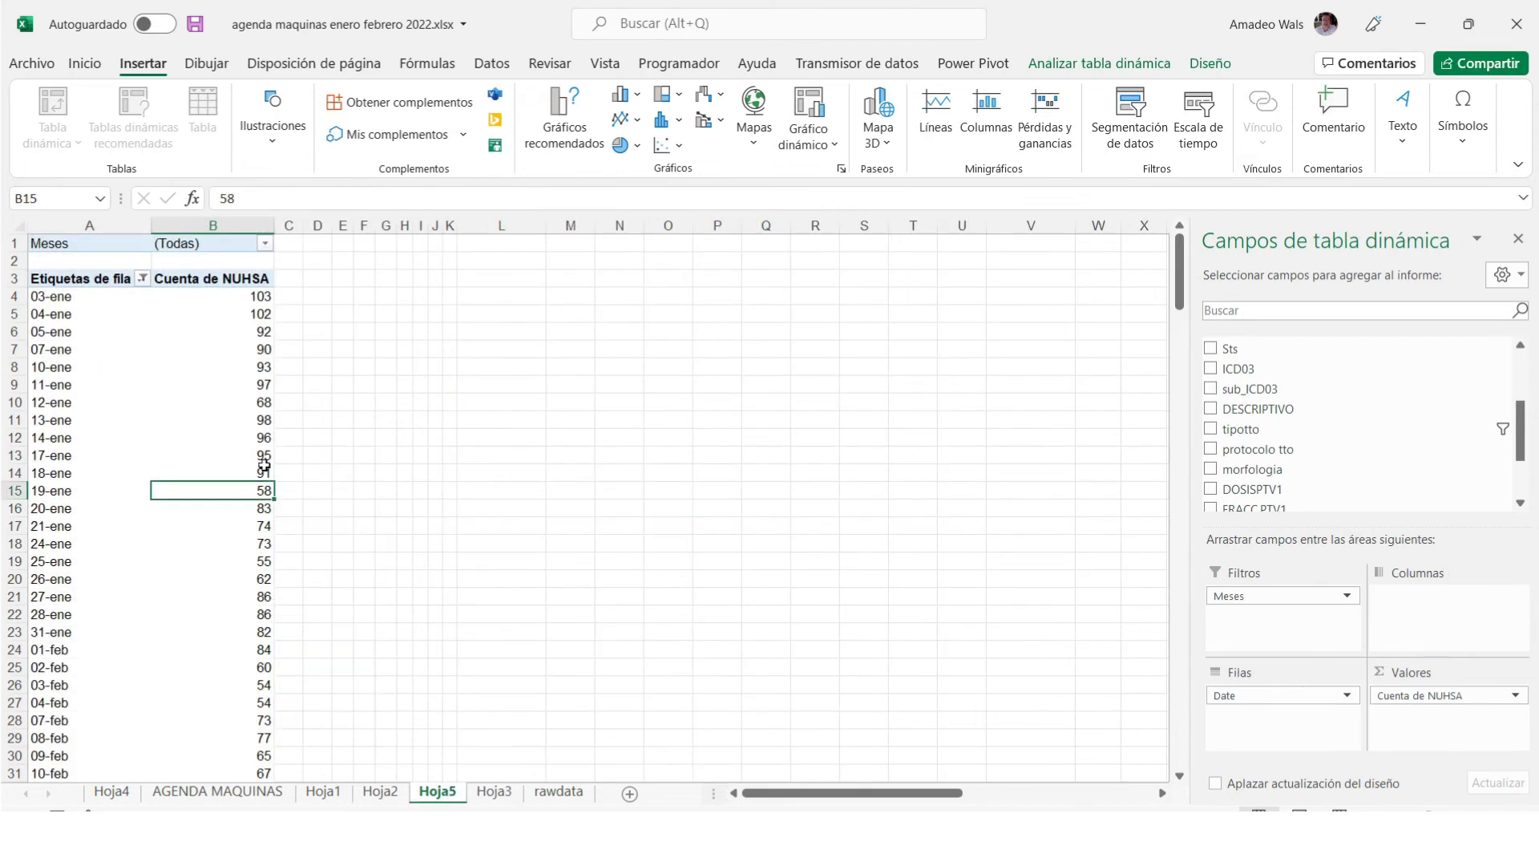
{"action": "left_click_drag", "start_coordinate": [1233, 350], "coordinate": [1419, 625]}
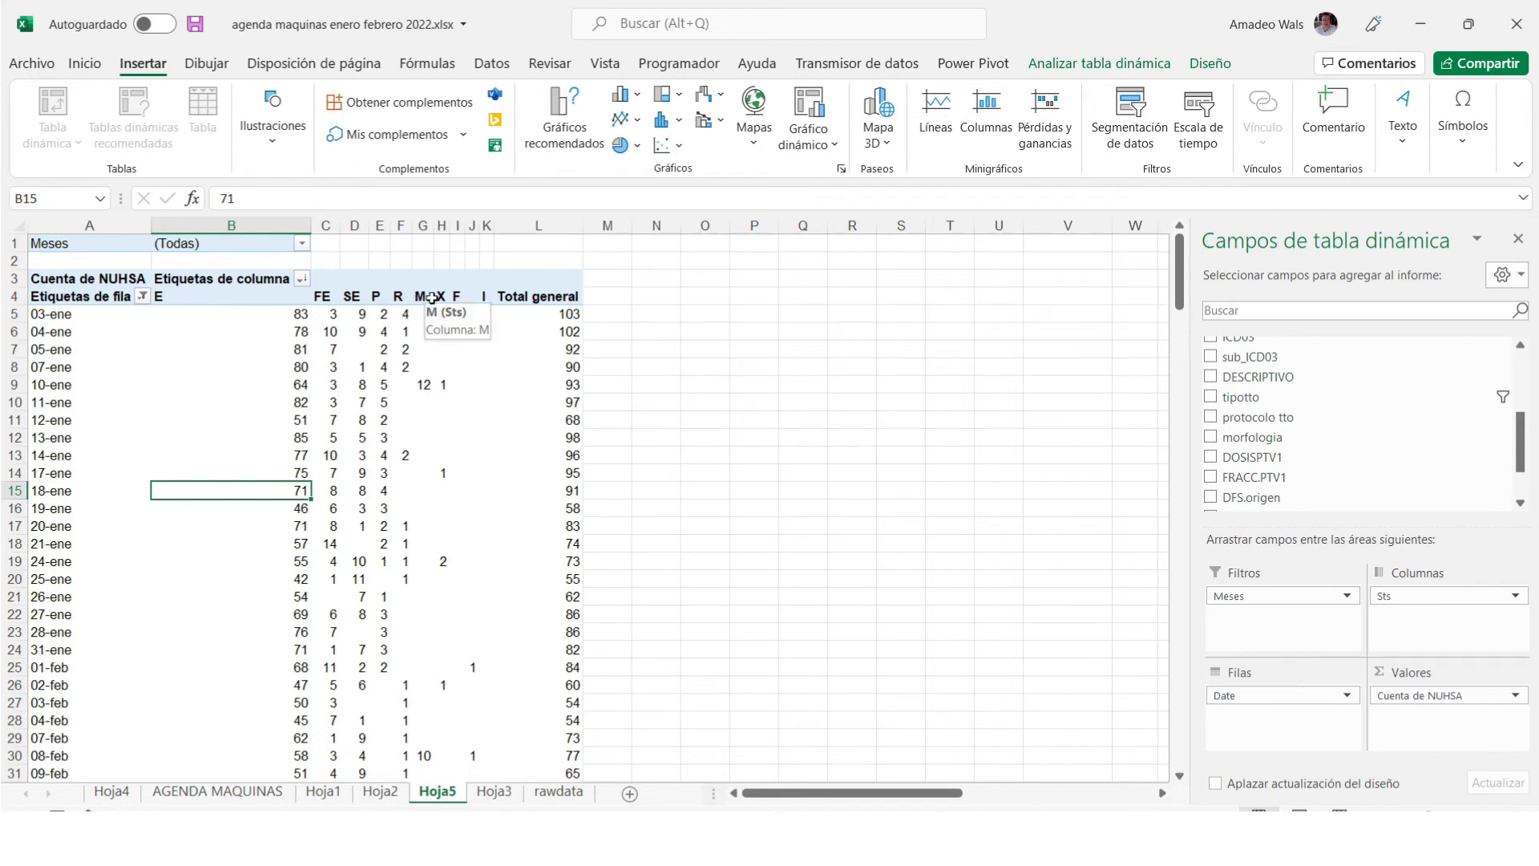
{"action": "mouse_move", "coordinate": [438, 312]}
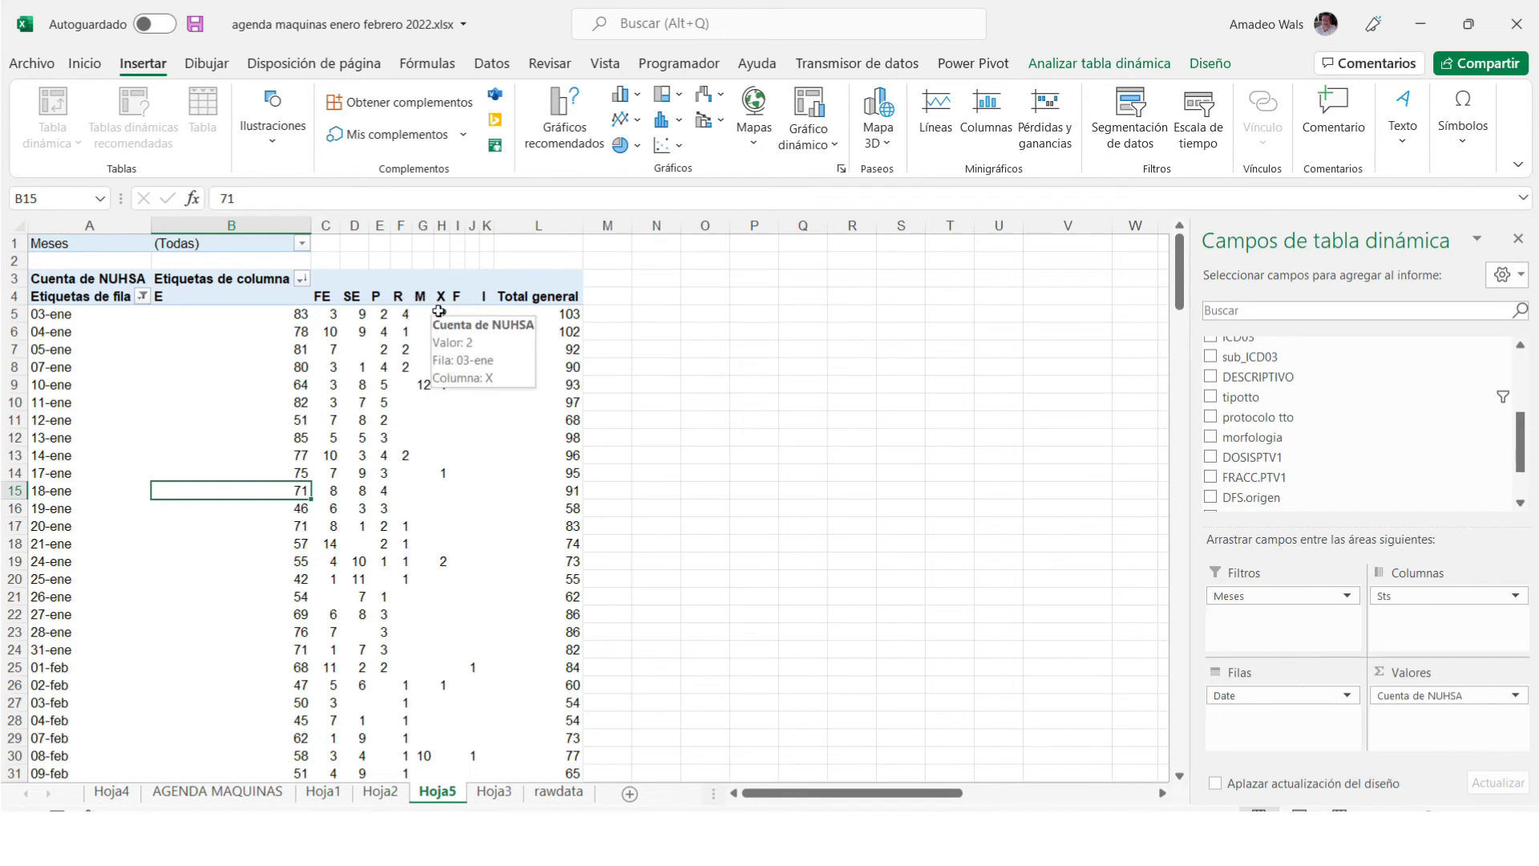
{"action": "scroll", "coordinate": [401, 317], "scroll_direction": "down", "scroll_amount": 6}
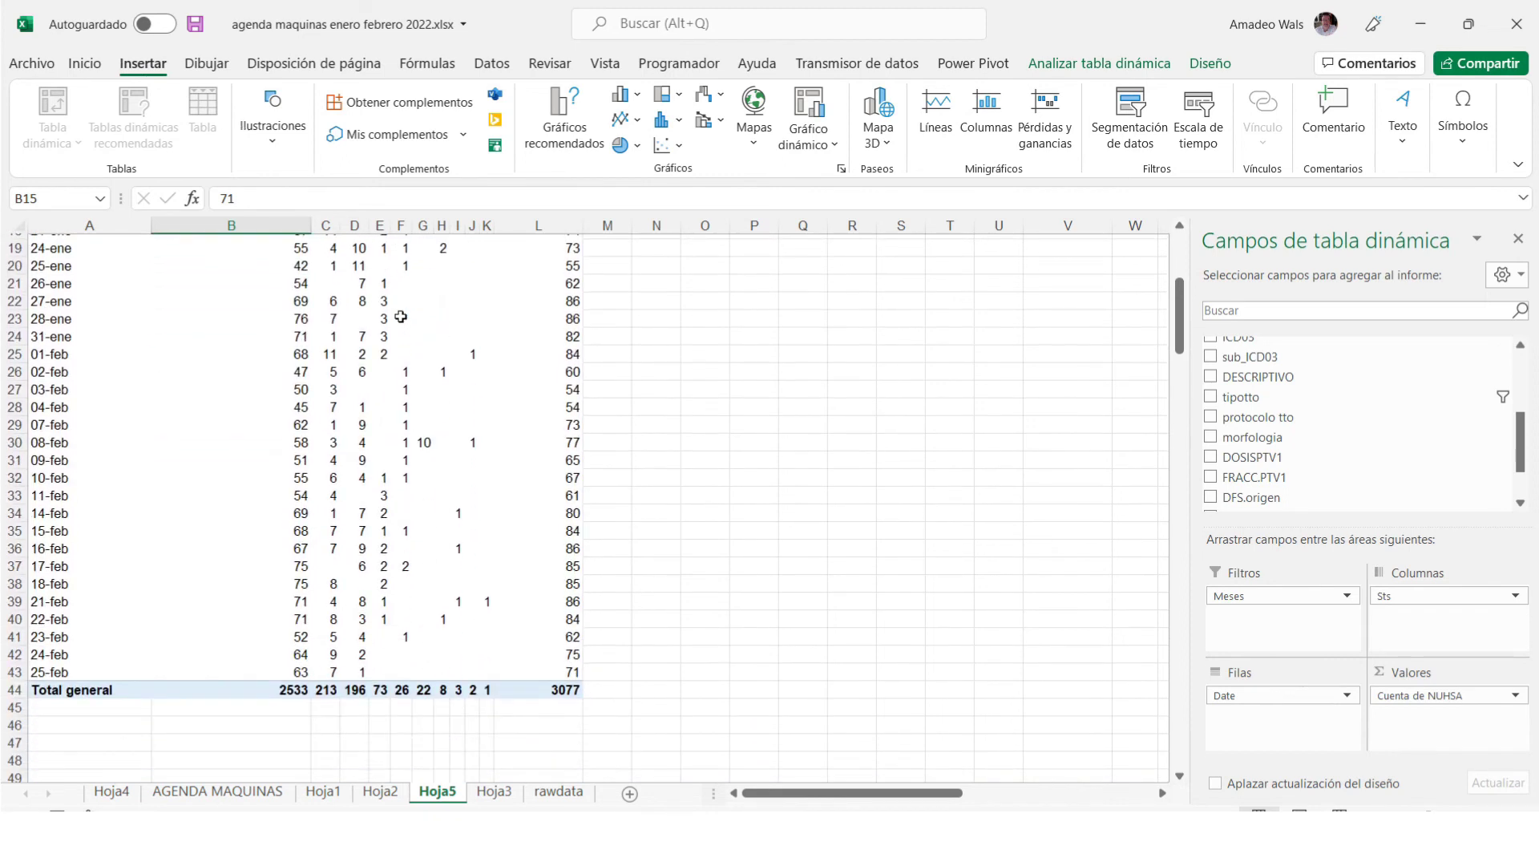
{"action": "scroll", "coordinate": [401, 317], "scroll_direction": "down", "scroll_amount": 1}
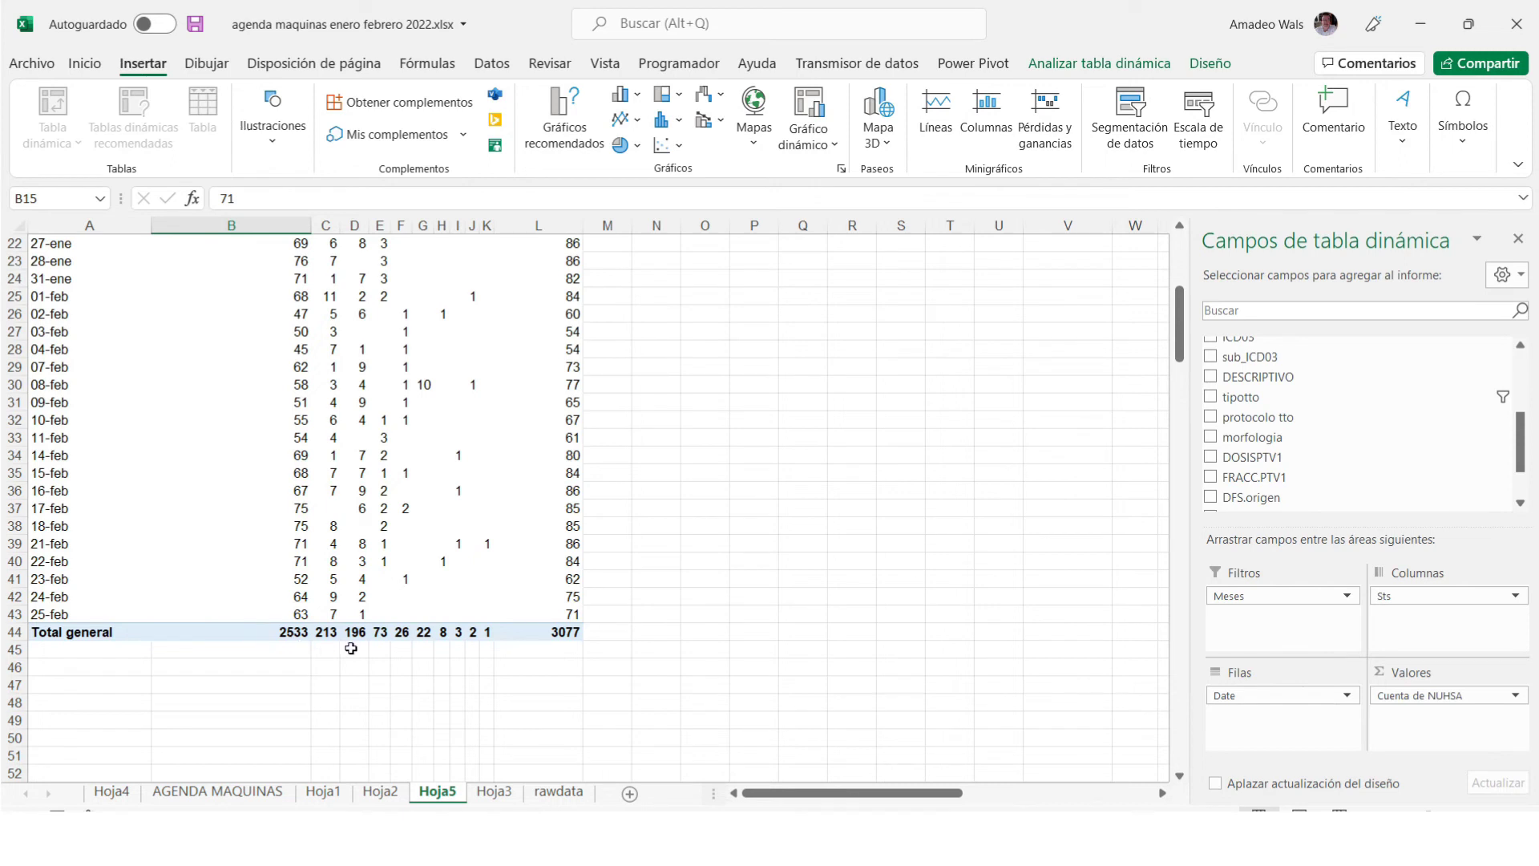
{"action": "scroll", "coordinate": [333, 639], "scroll_direction": "up", "scroll_amount": 7}
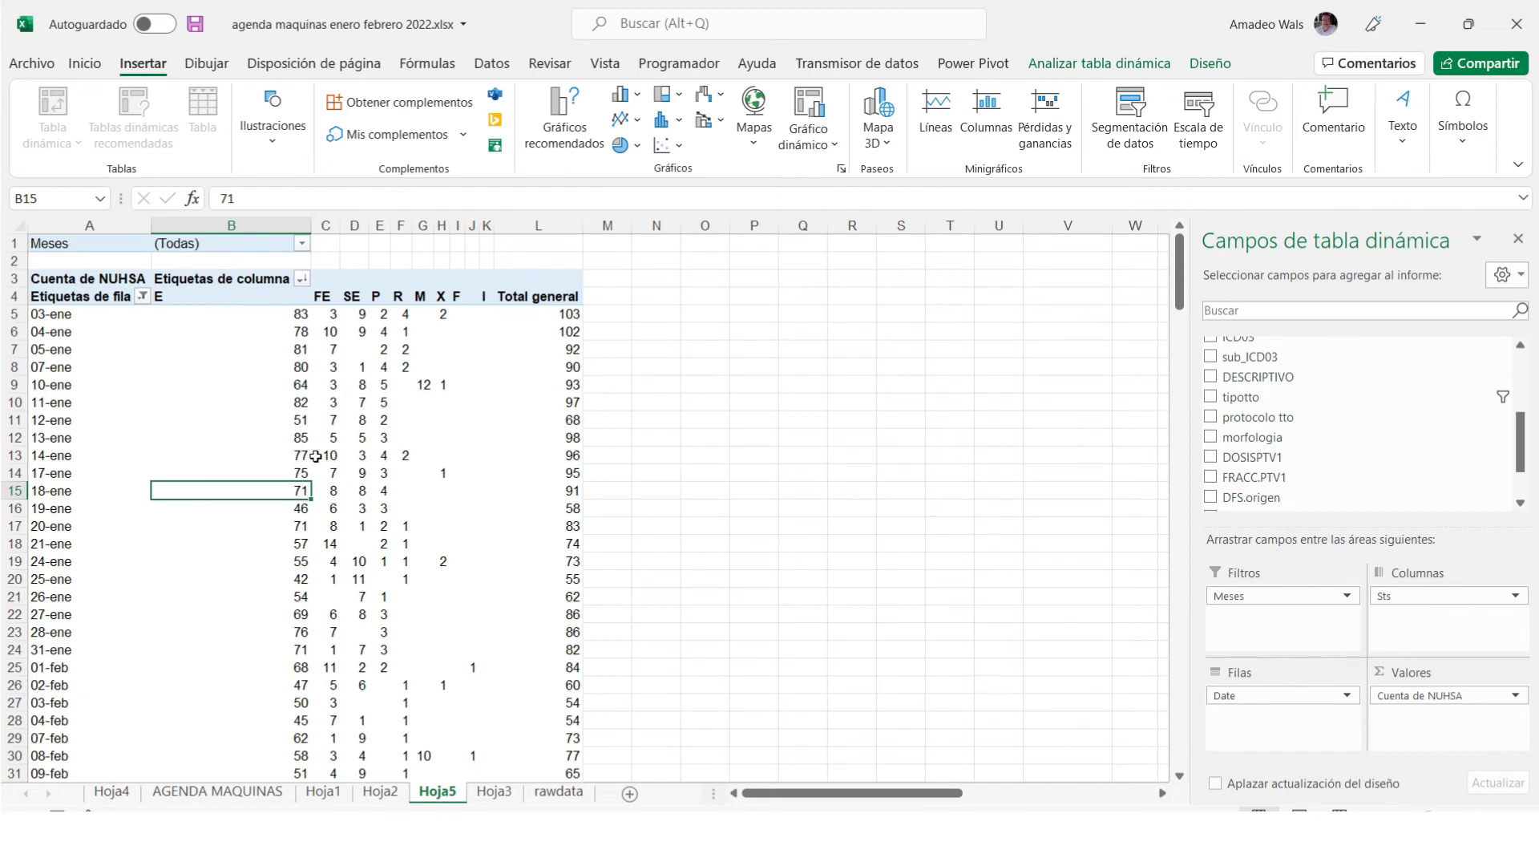
Close the pivot chart field list on Hoja3 and shift the protocolo tto slicer slightly away from the chart.
{"action": "left_click", "coordinate": [494, 792]}
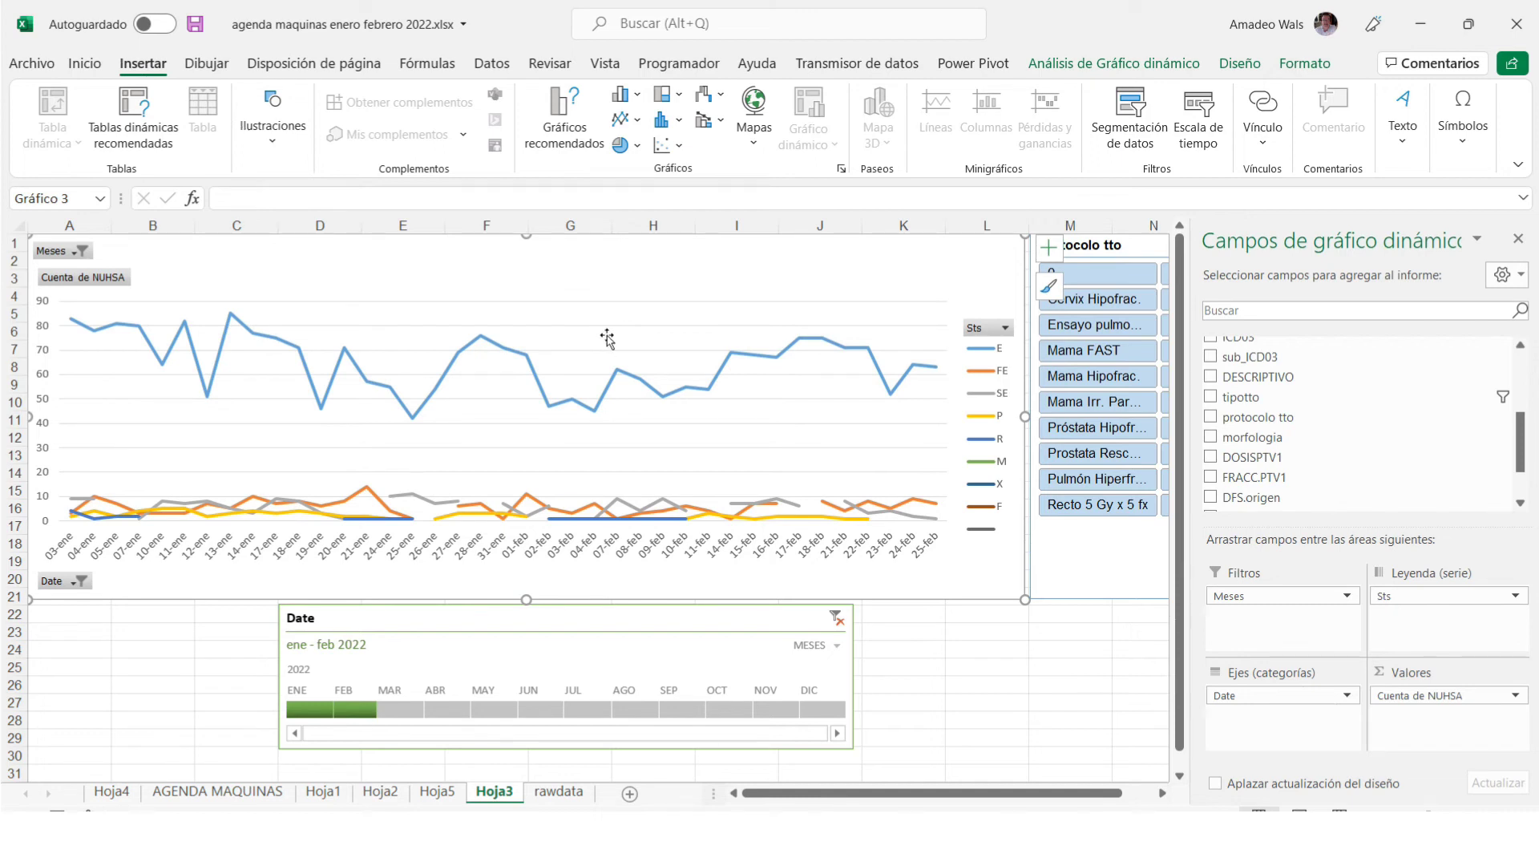
{"action": "left_click", "coordinate": [1517, 238]}
{"action": "left_click_drag", "start_coordinate": [1170, 245], "coordinate": [1184, 259]}
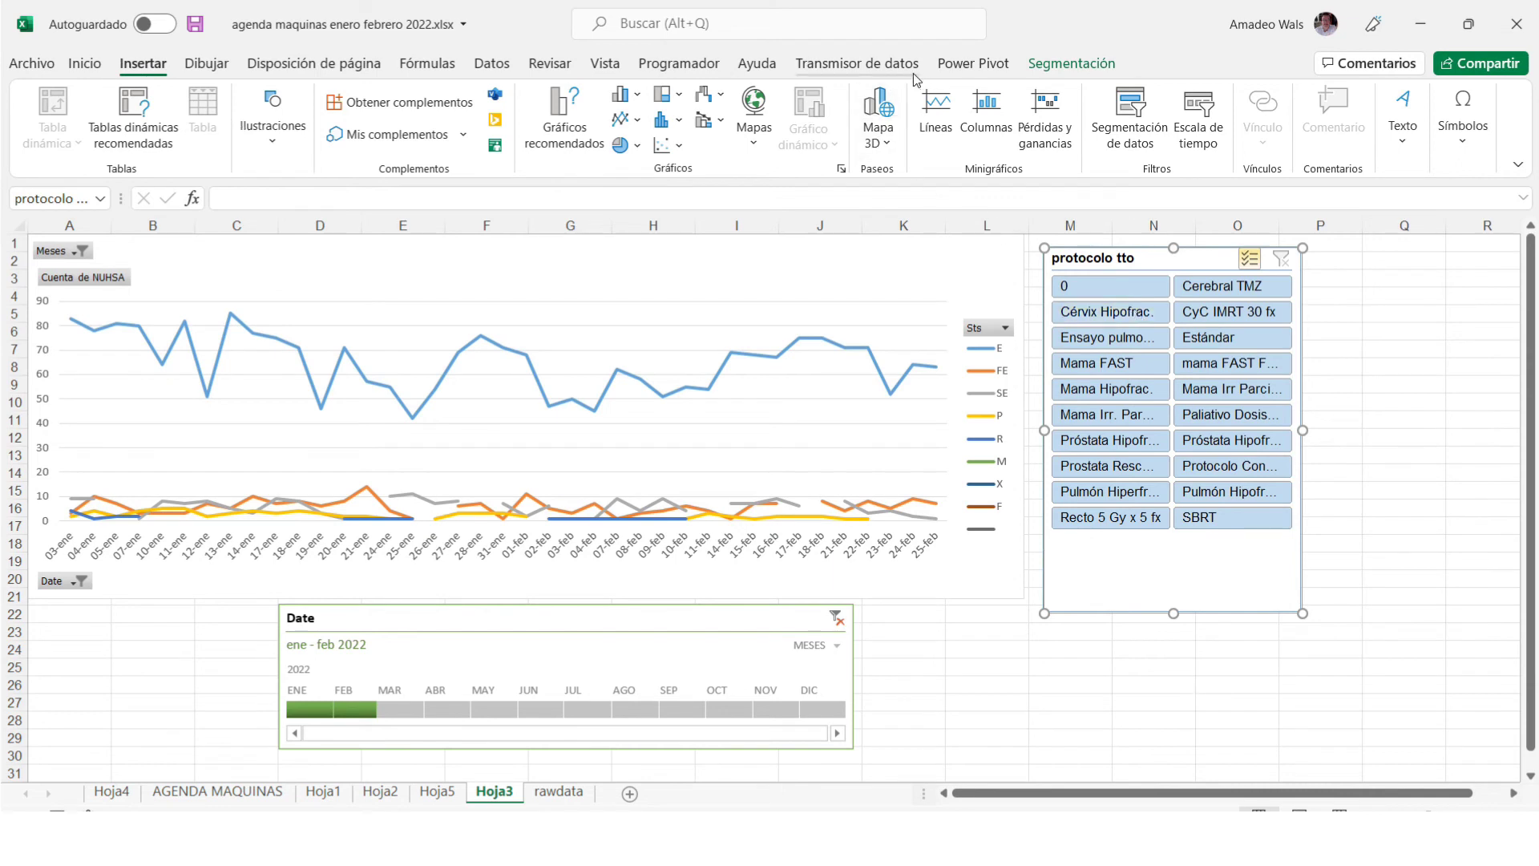
{"action": "left_click", "coordinate": [1058, 68]}
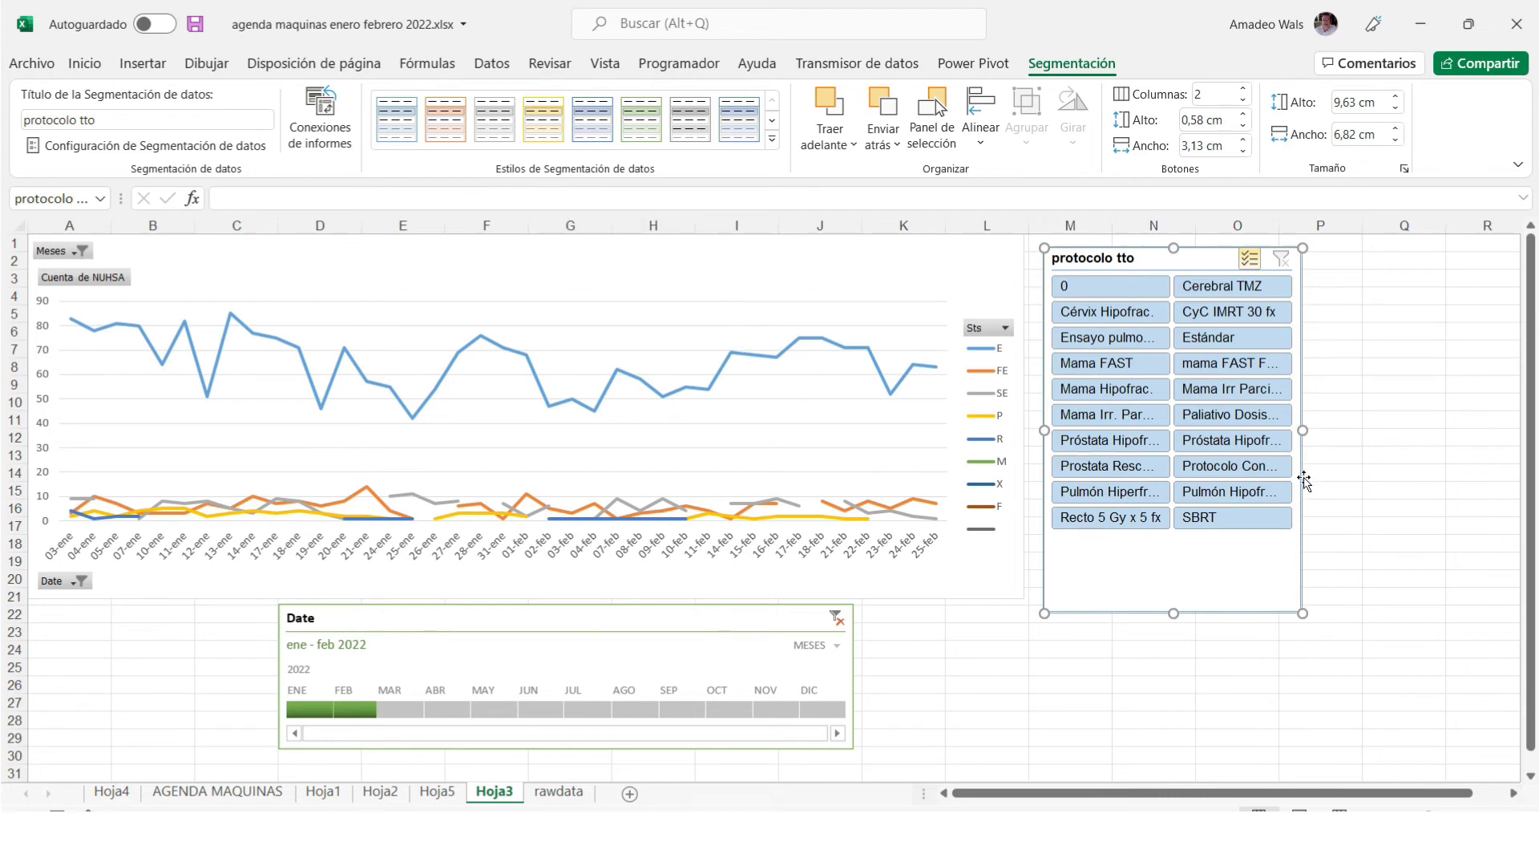
{"action": "left_click", "coordinate": [1372, 397]}
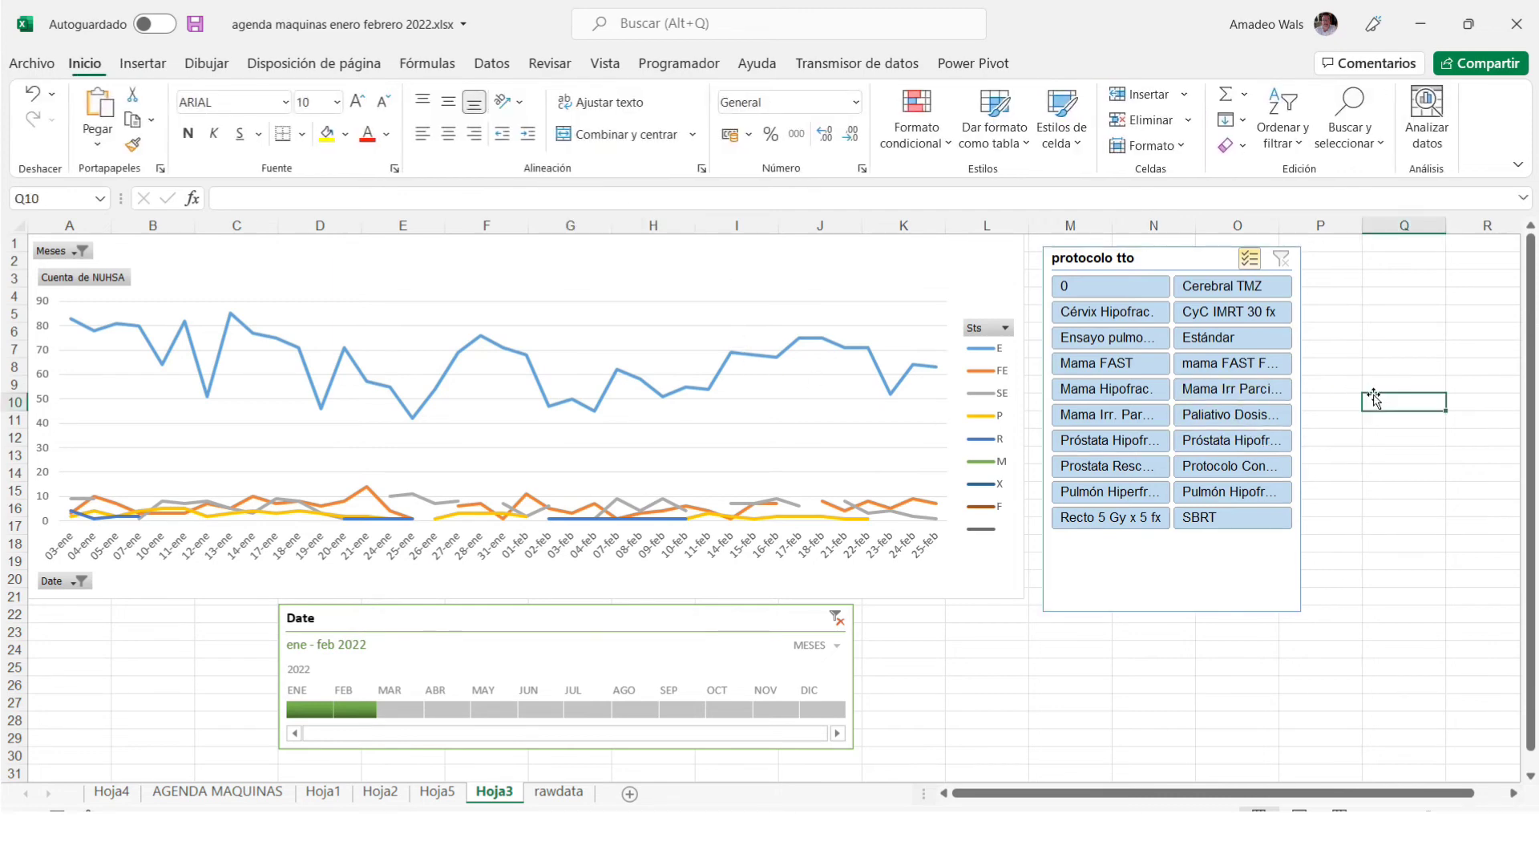
Turn off multiple selection in the protocolo tto slicer and clear its filter.
{"action": "left_click", "coordinate": [1168, 258]}
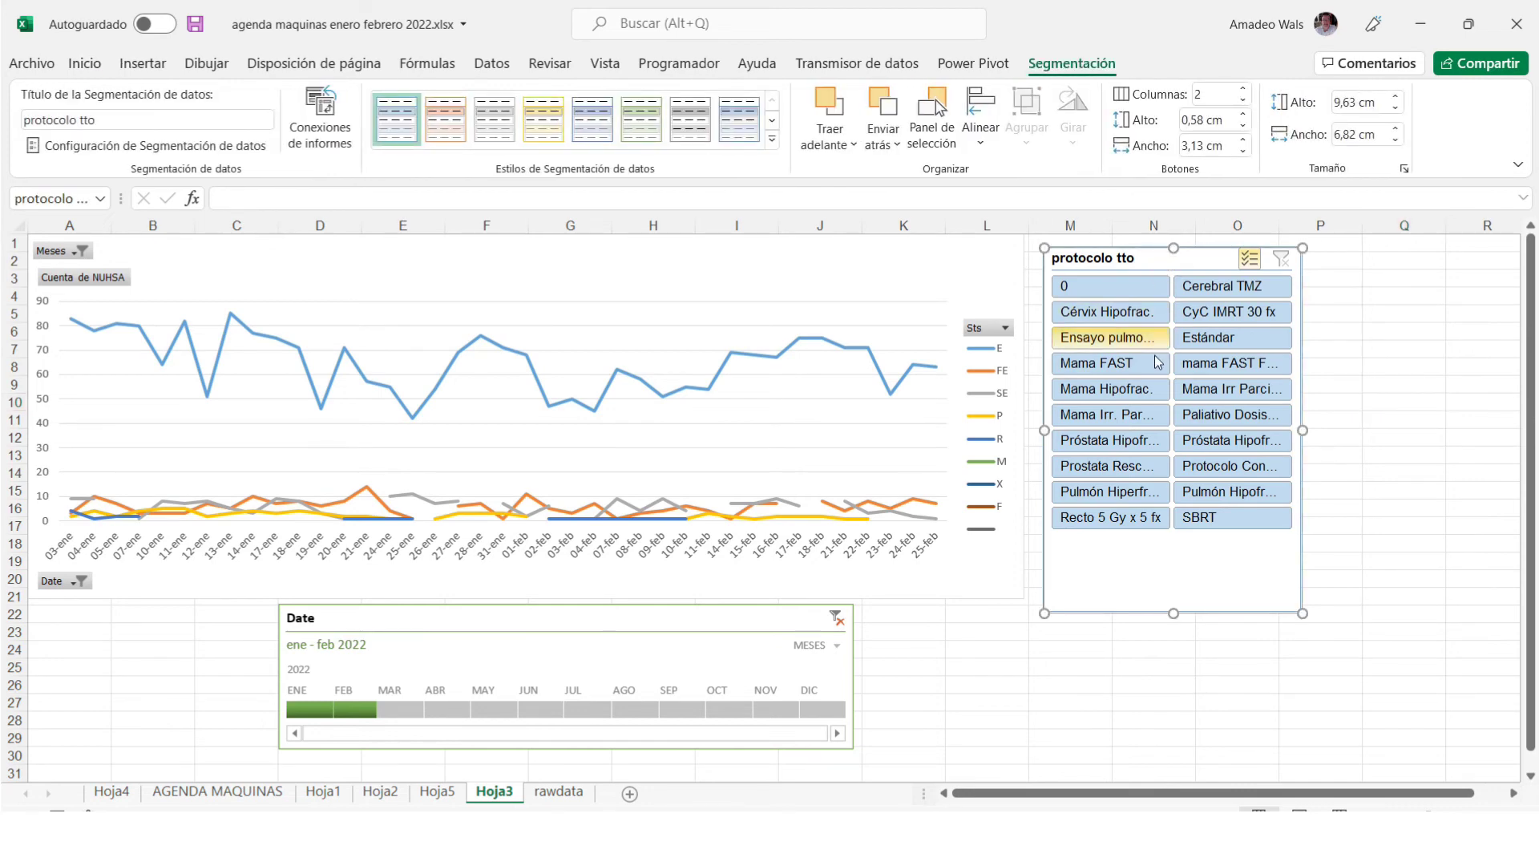
{"action": "left_click", "coordinate": [1125, 368]}
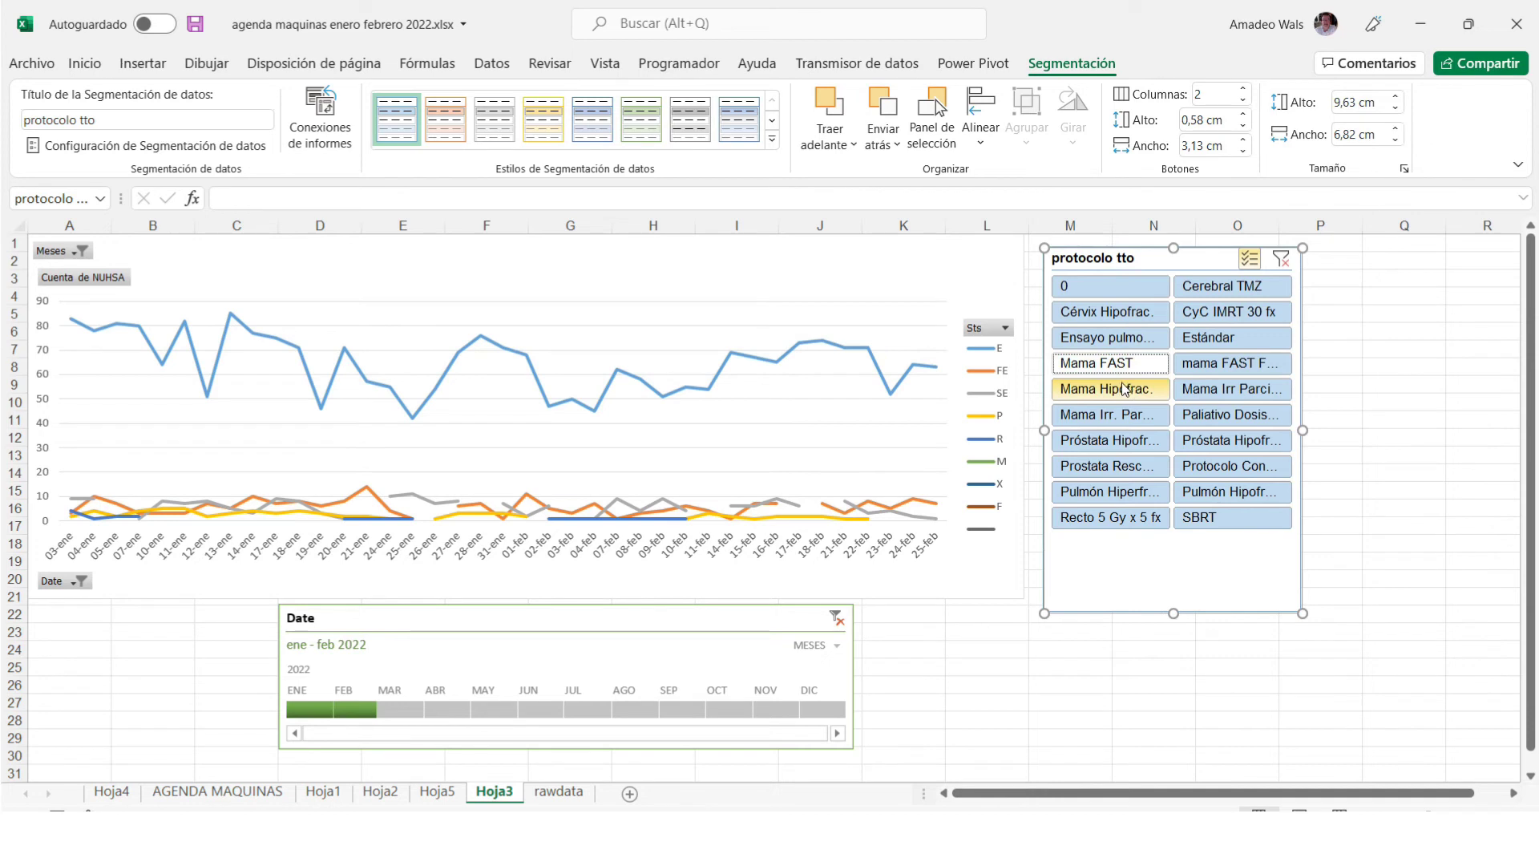
{"action": "left_click", "coordinate": [1251, 262]}
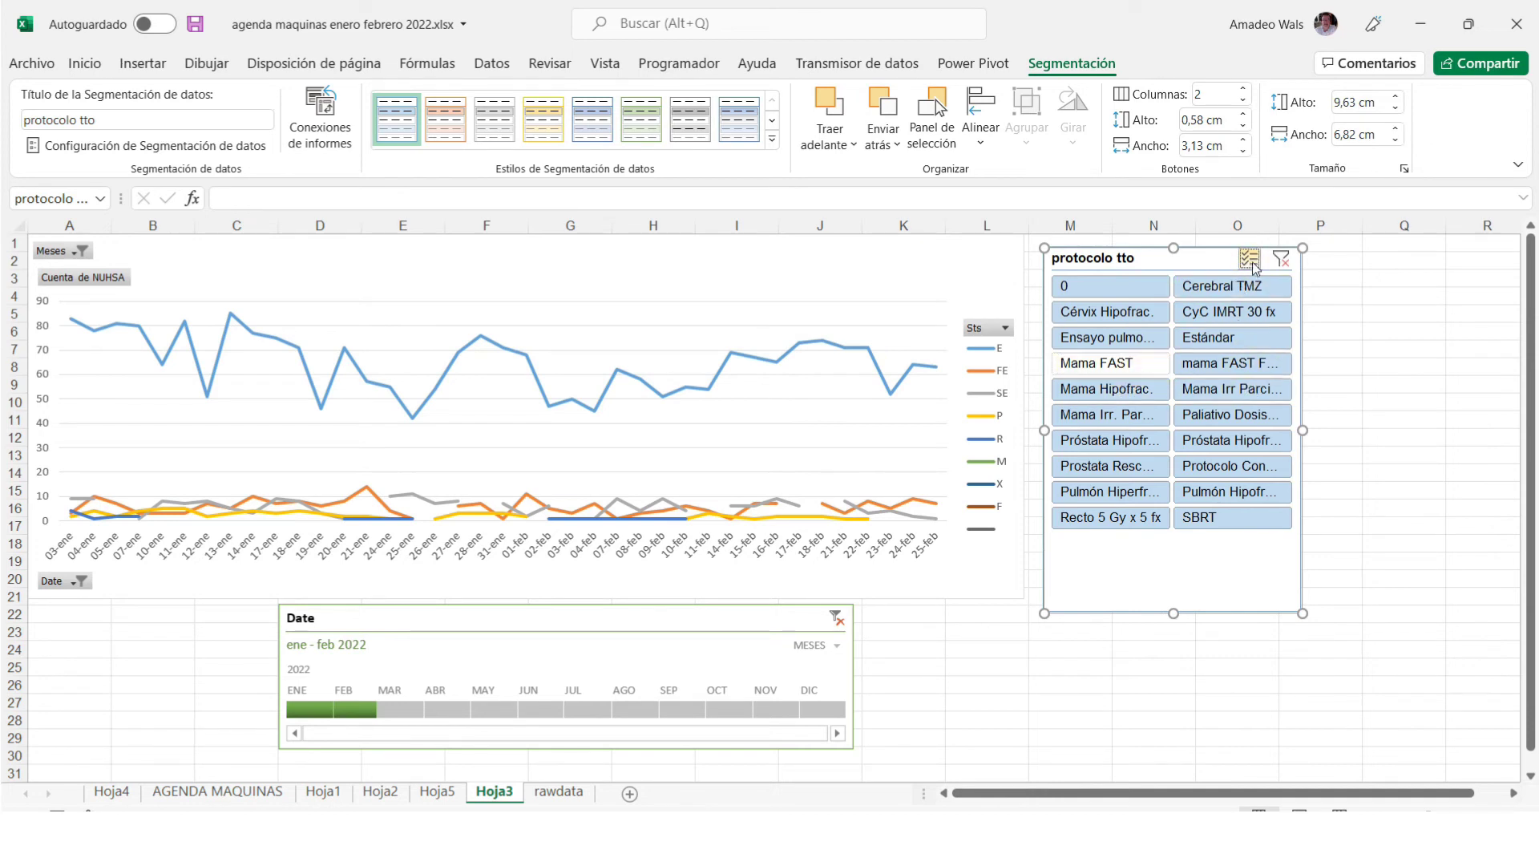
{"action": "left_click", "coordinate": [1281, 259]}
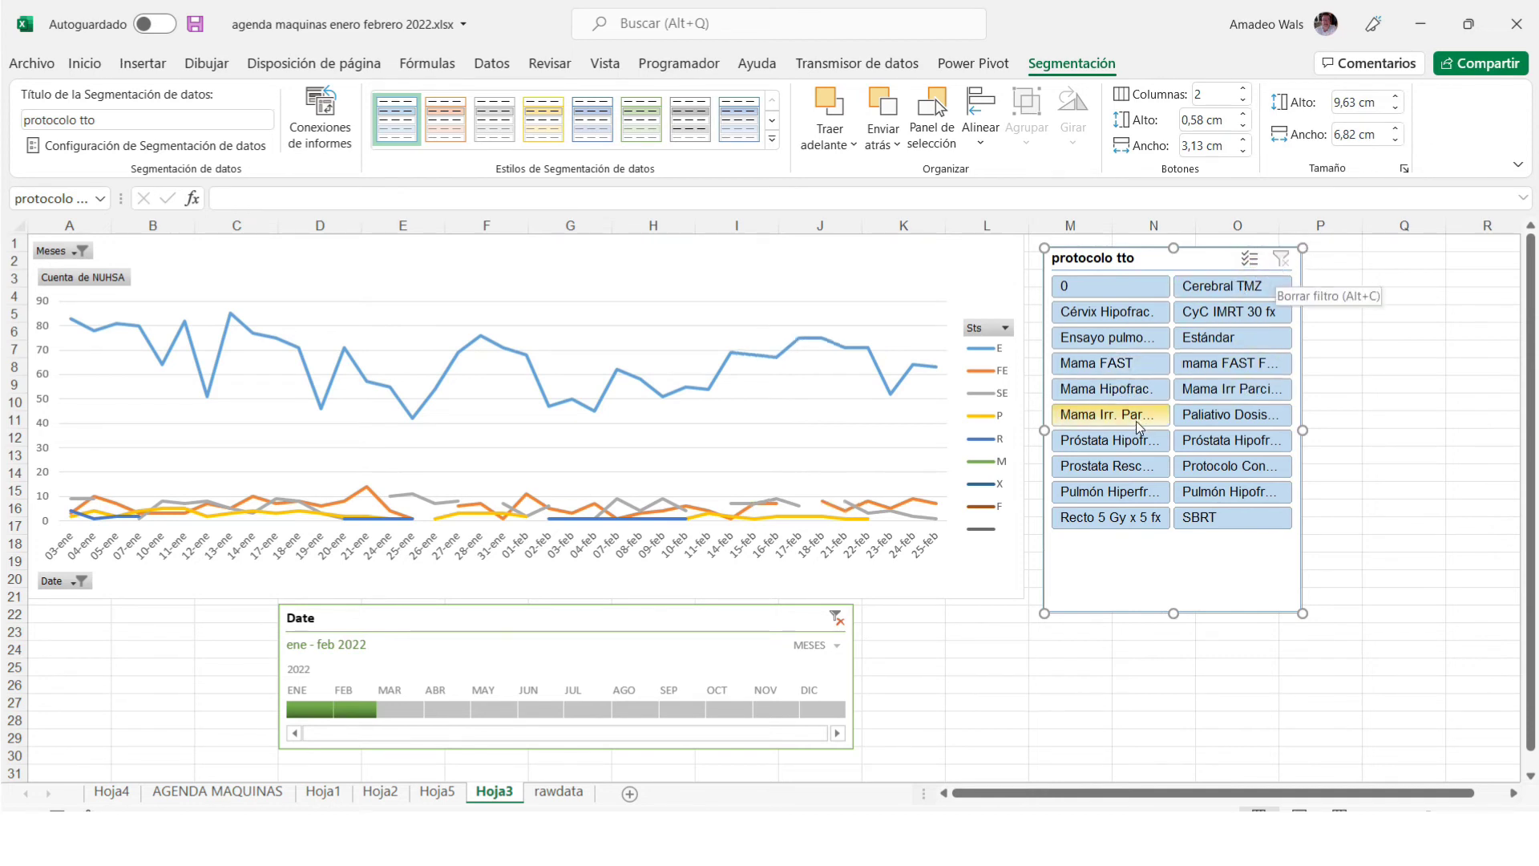
Filter the pivot chart by the Mama Hipofrac. protocol, followed by Mama FAST alone.
{"action": "left_click", "coordinate": [1132, 391]}
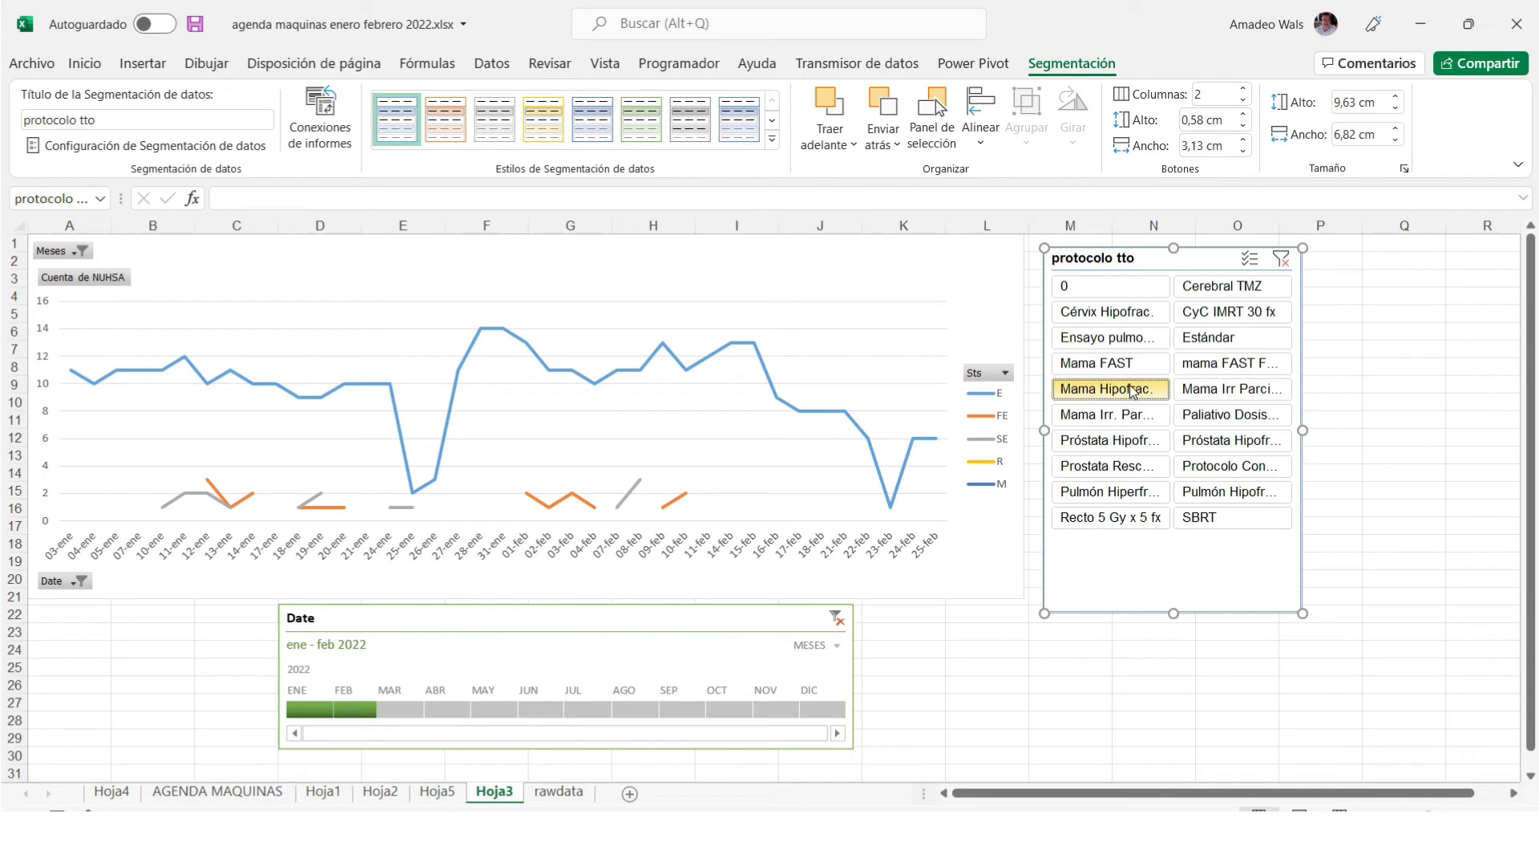
{"action": "left_click", "coordinate": [1118, 365]}
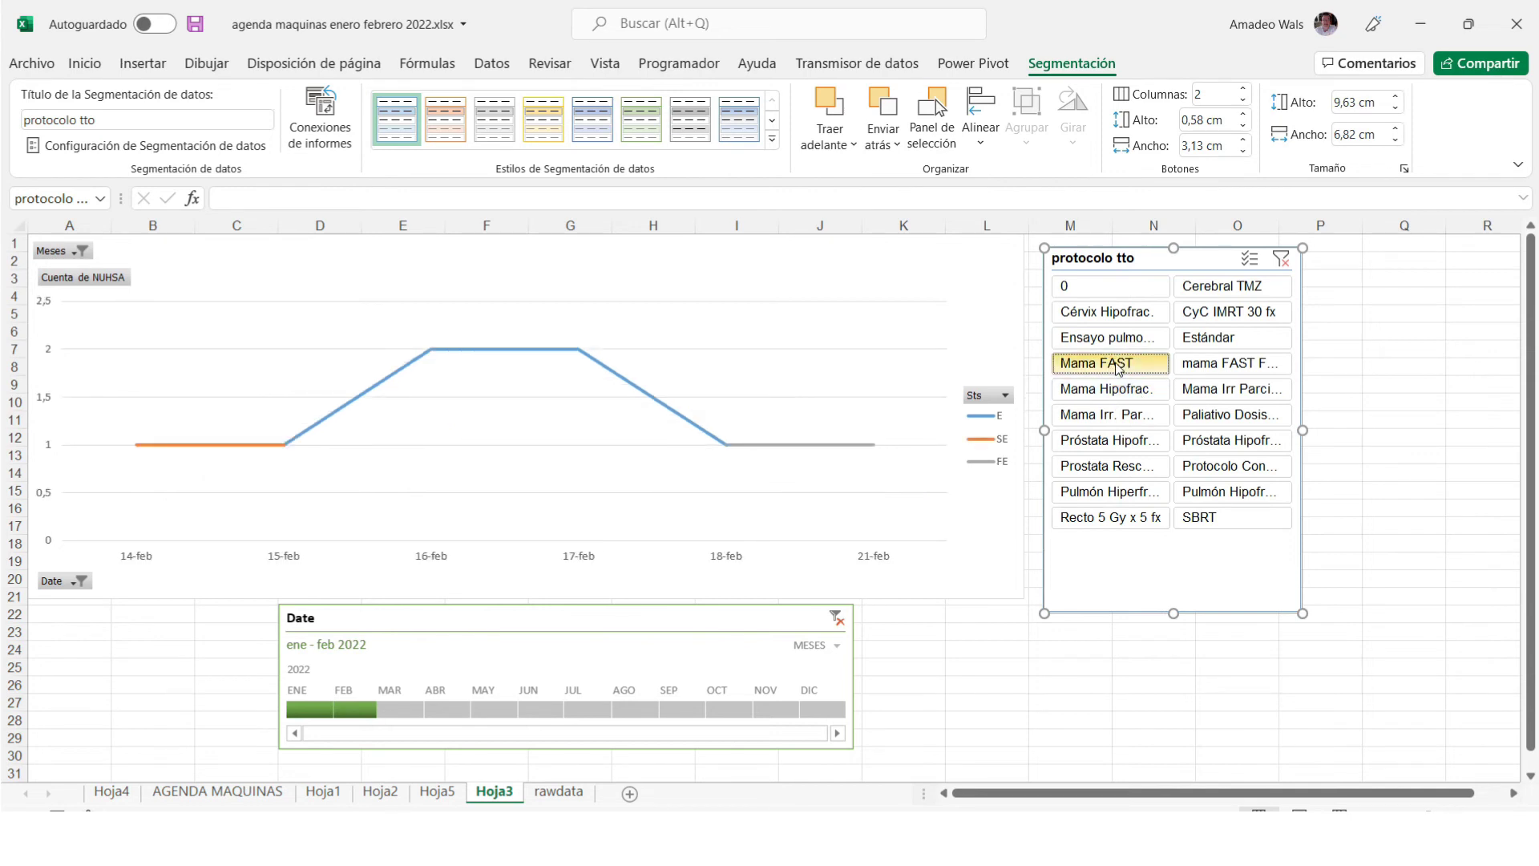
Enable multiple selection in the protocolo tto slicer and add all the remaining Mama protocols to the Mama FAST filter.
{"action": "left_click", "coordinate": [1253, 263]}
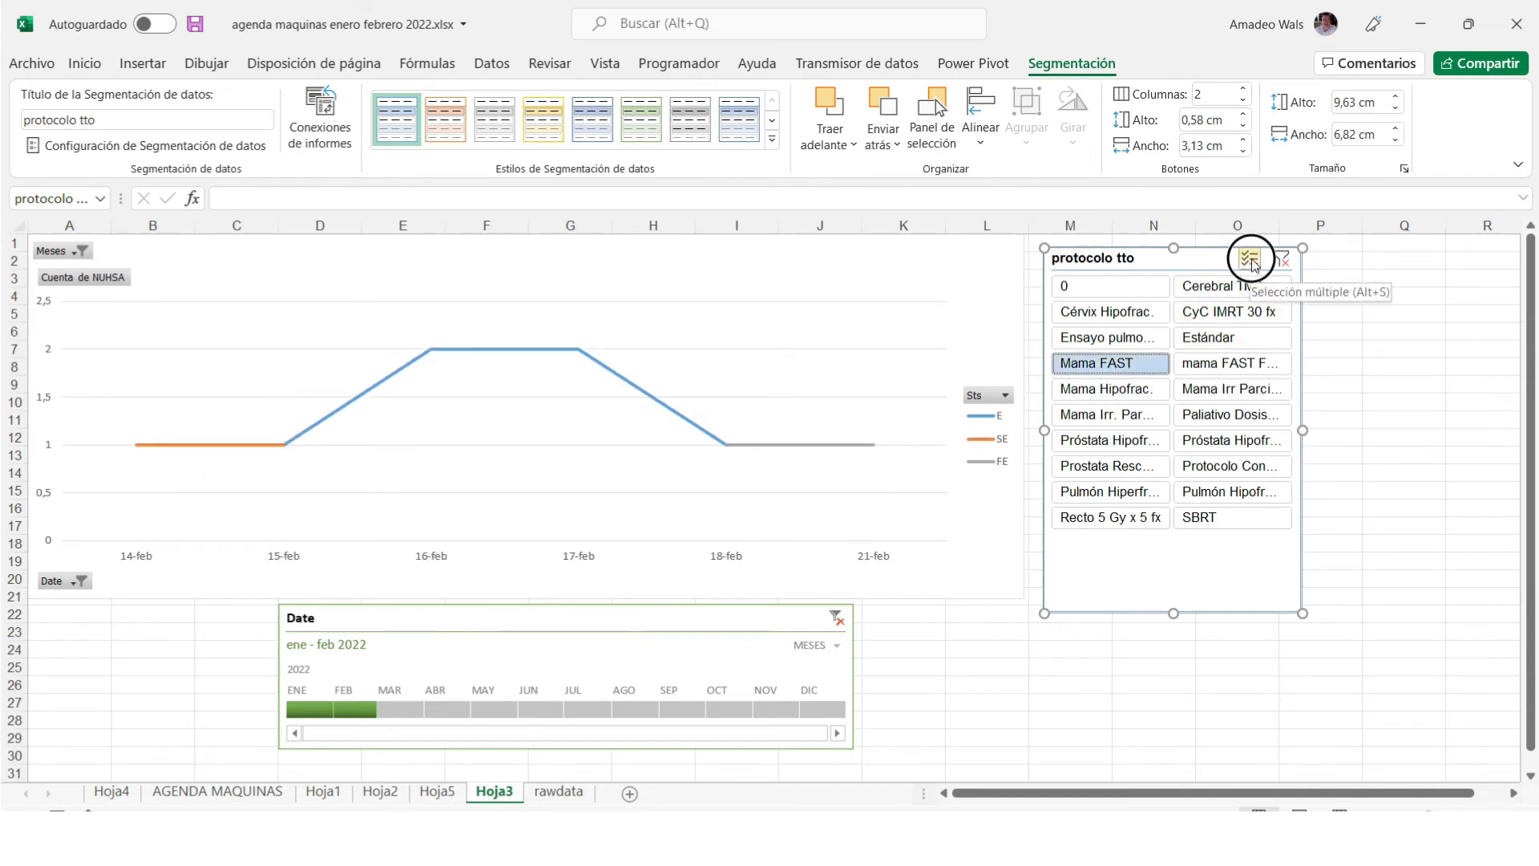
{"action": "left_click", "coordinate": [1099, 391]}
{"action": "left_click", "coordinate": [1097, 413]}
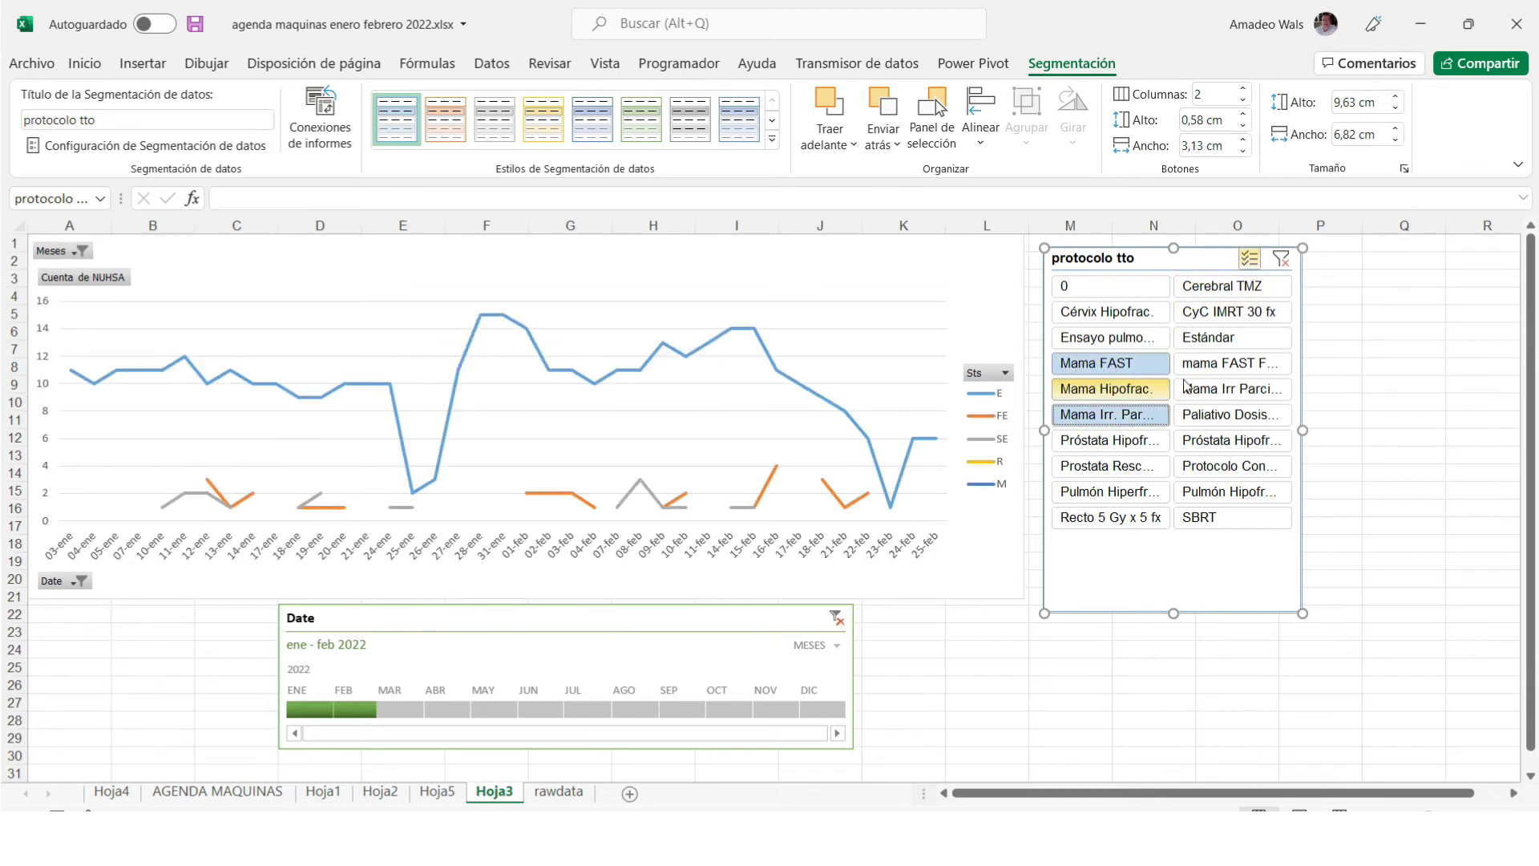
{"action": "left_click", "coordinate": [1201, 356]}
{"action": "left_click", "coordinate": [1202, 390]}
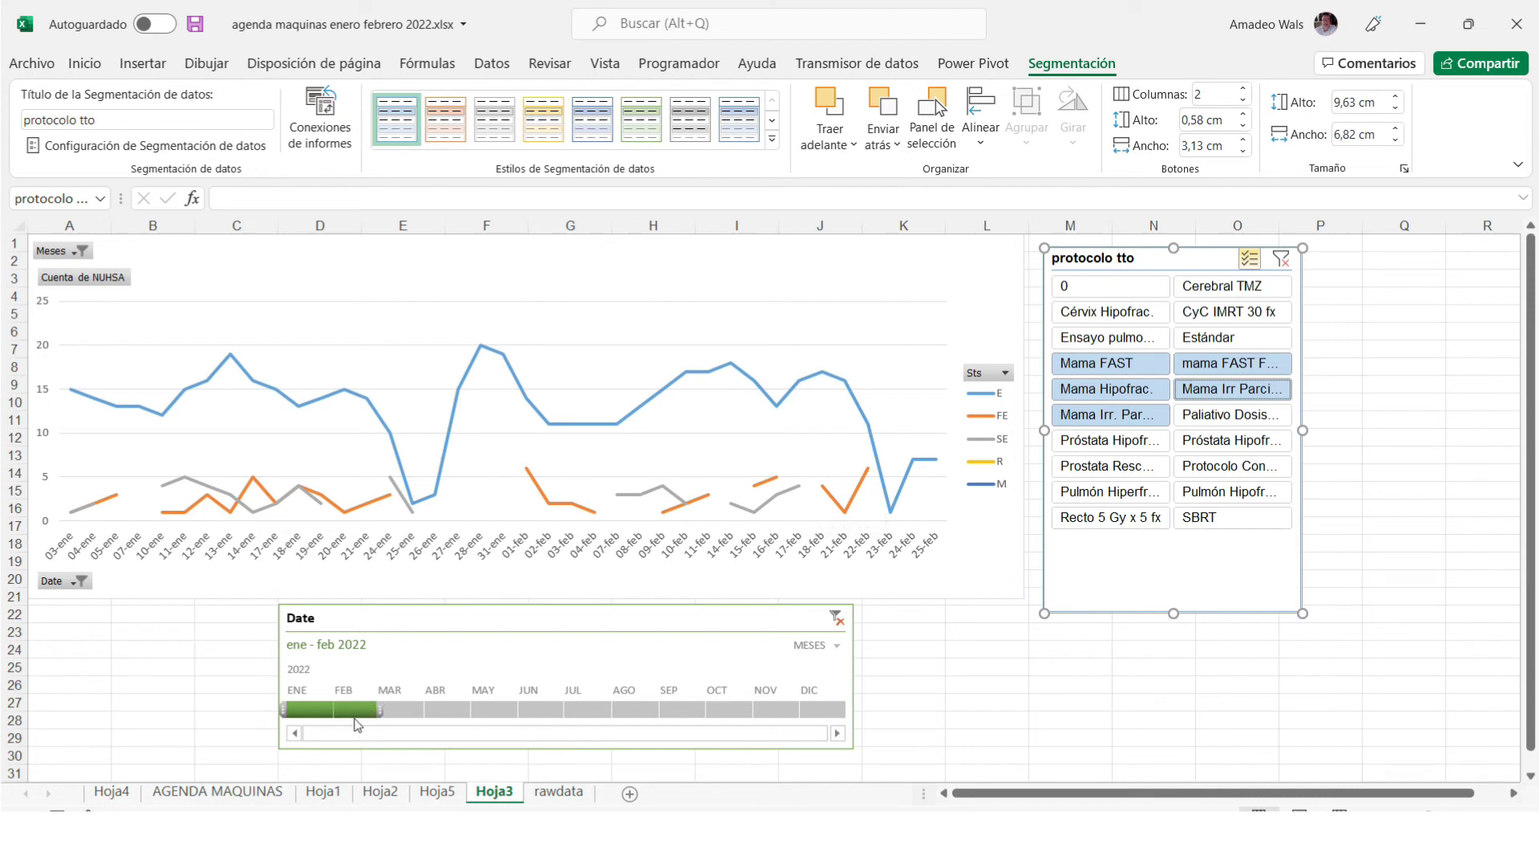
Move the Date timeline slightly and filter it by January 2022, February 2022, and both months together.
{"action": "left_click_drag", "start_coordinate": [348, 617], "coordinate": [364, 621]}
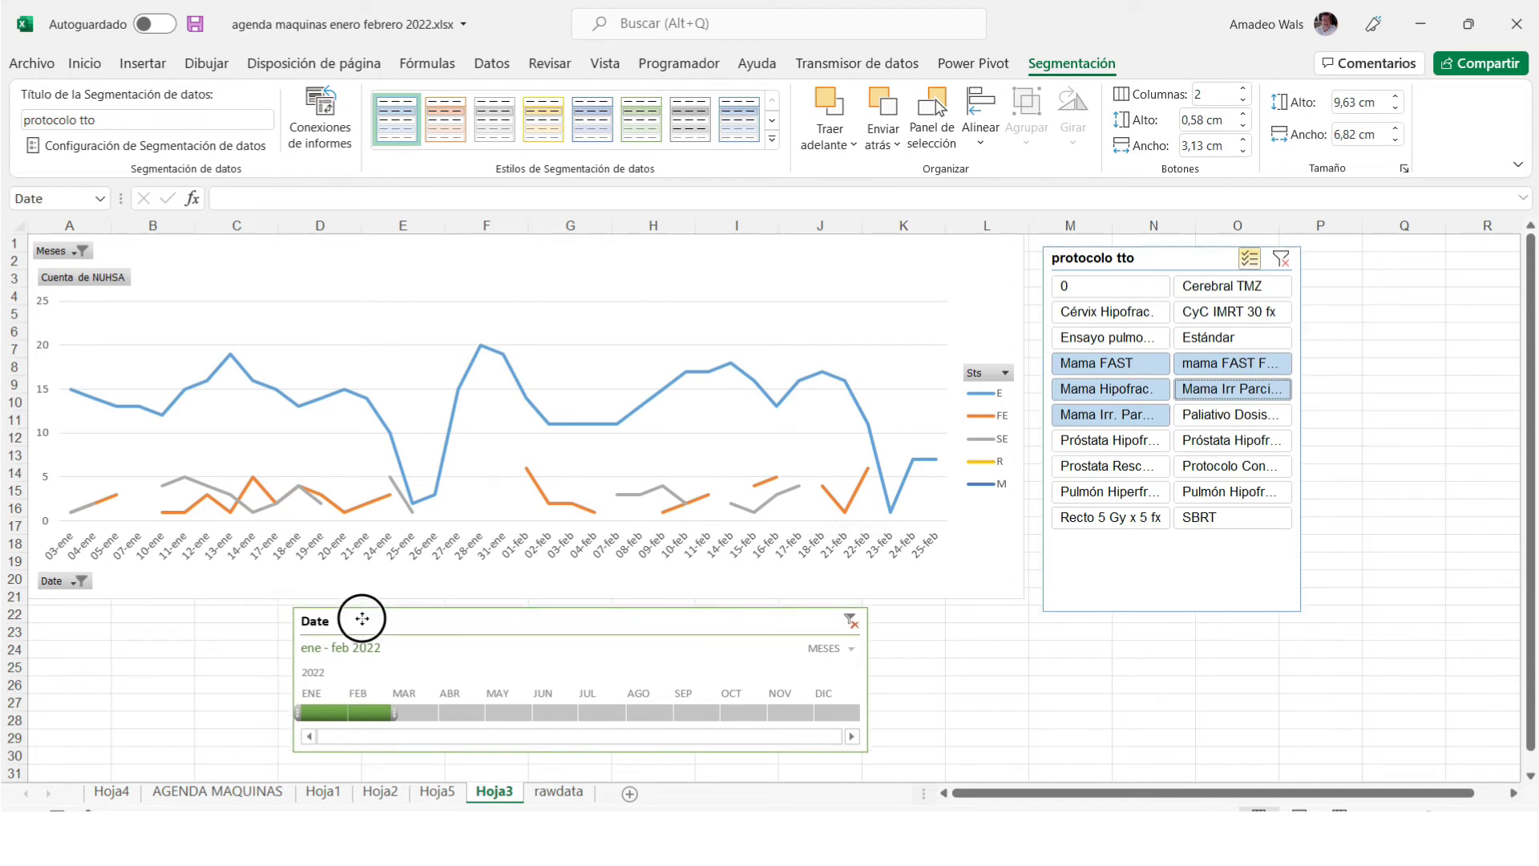
{"action": "left_click", "coordinate": [328, 715]}
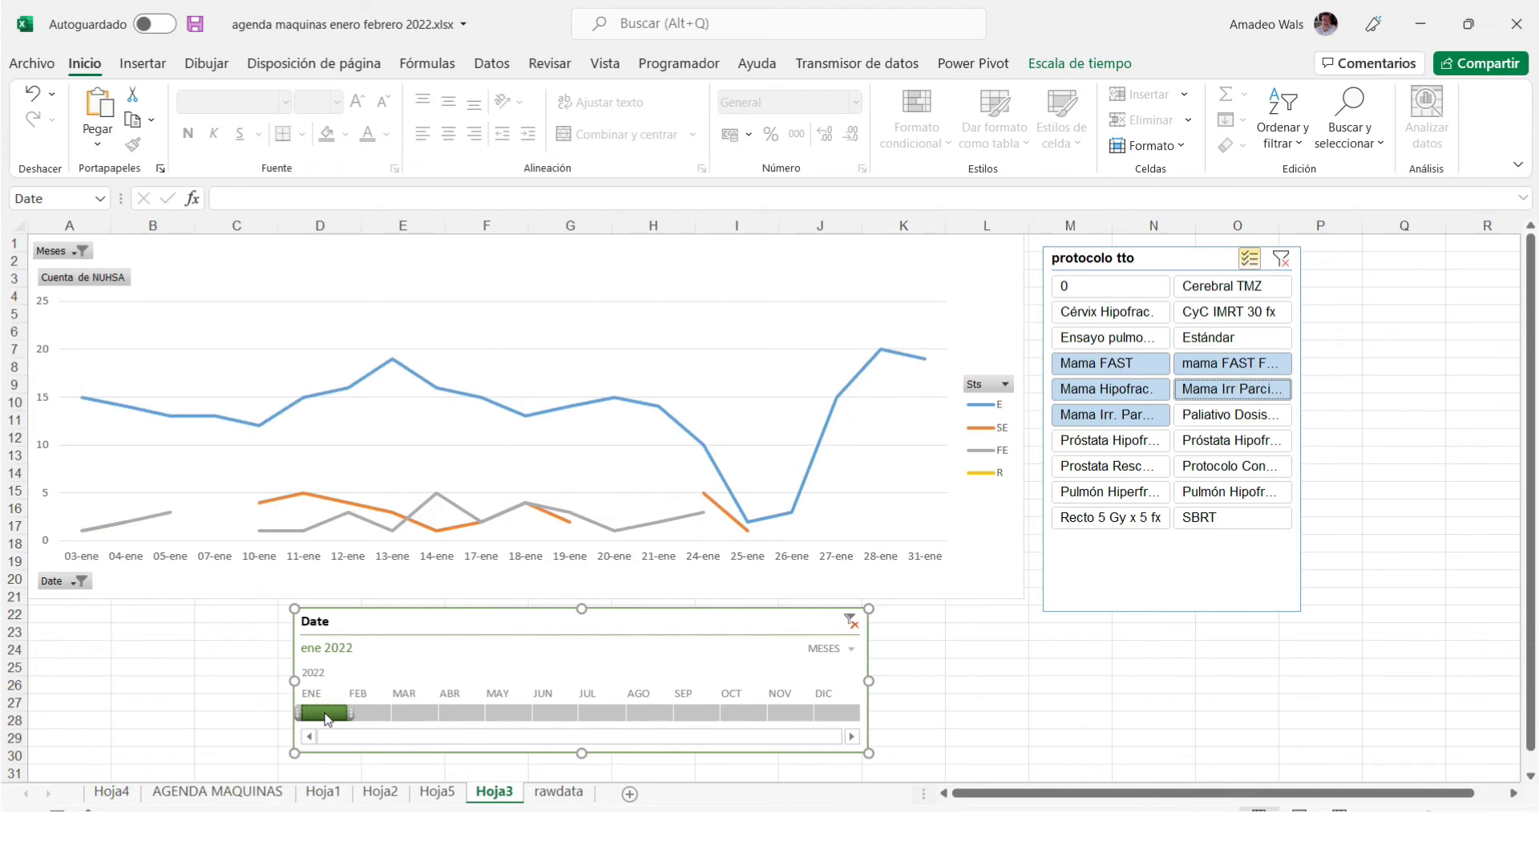
{"action": "left_click", "coordinate": [360, 713]}
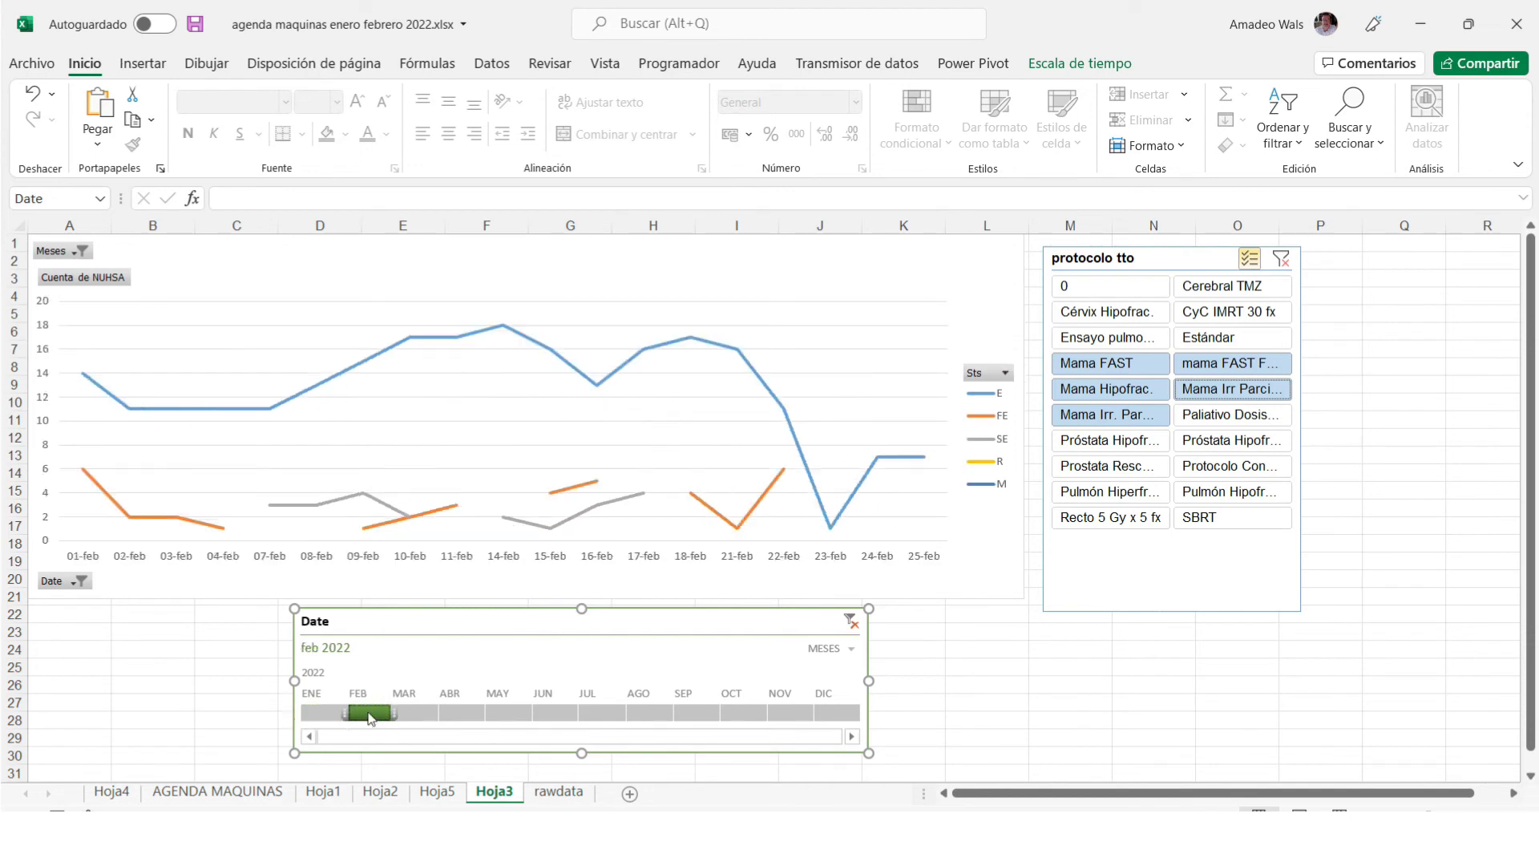
{"action": "left_click_drag", "start_coordinate": [358, 714], "coordinate": [302, 712]}
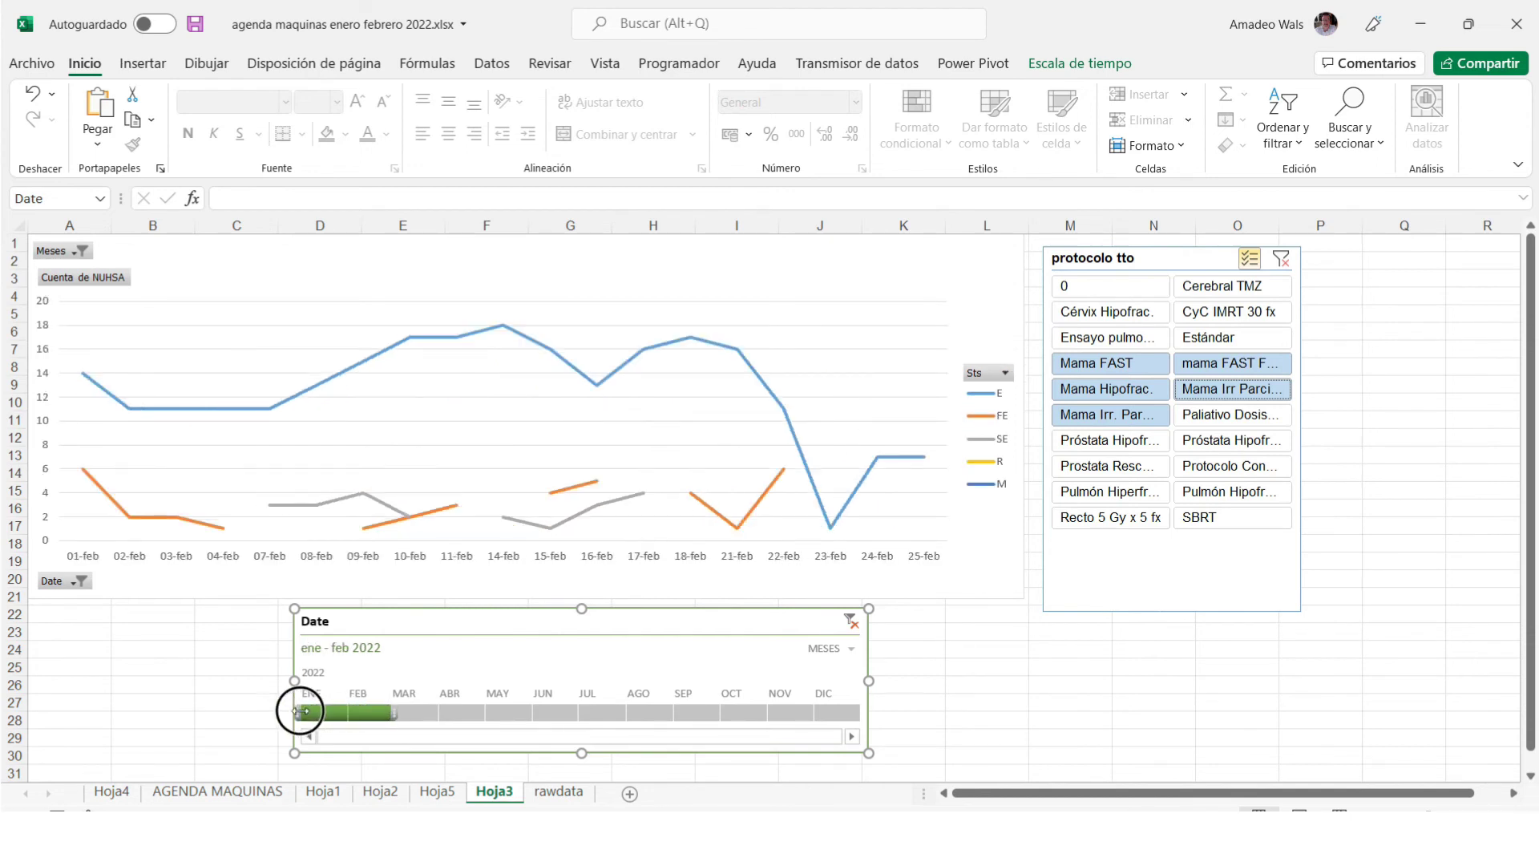
Limit the pivot chart's Sts series to E, FE and SE, and clear the protocolo tto slicer's filter.
{"action": "left_click", "coordinate": [1006, 373]}
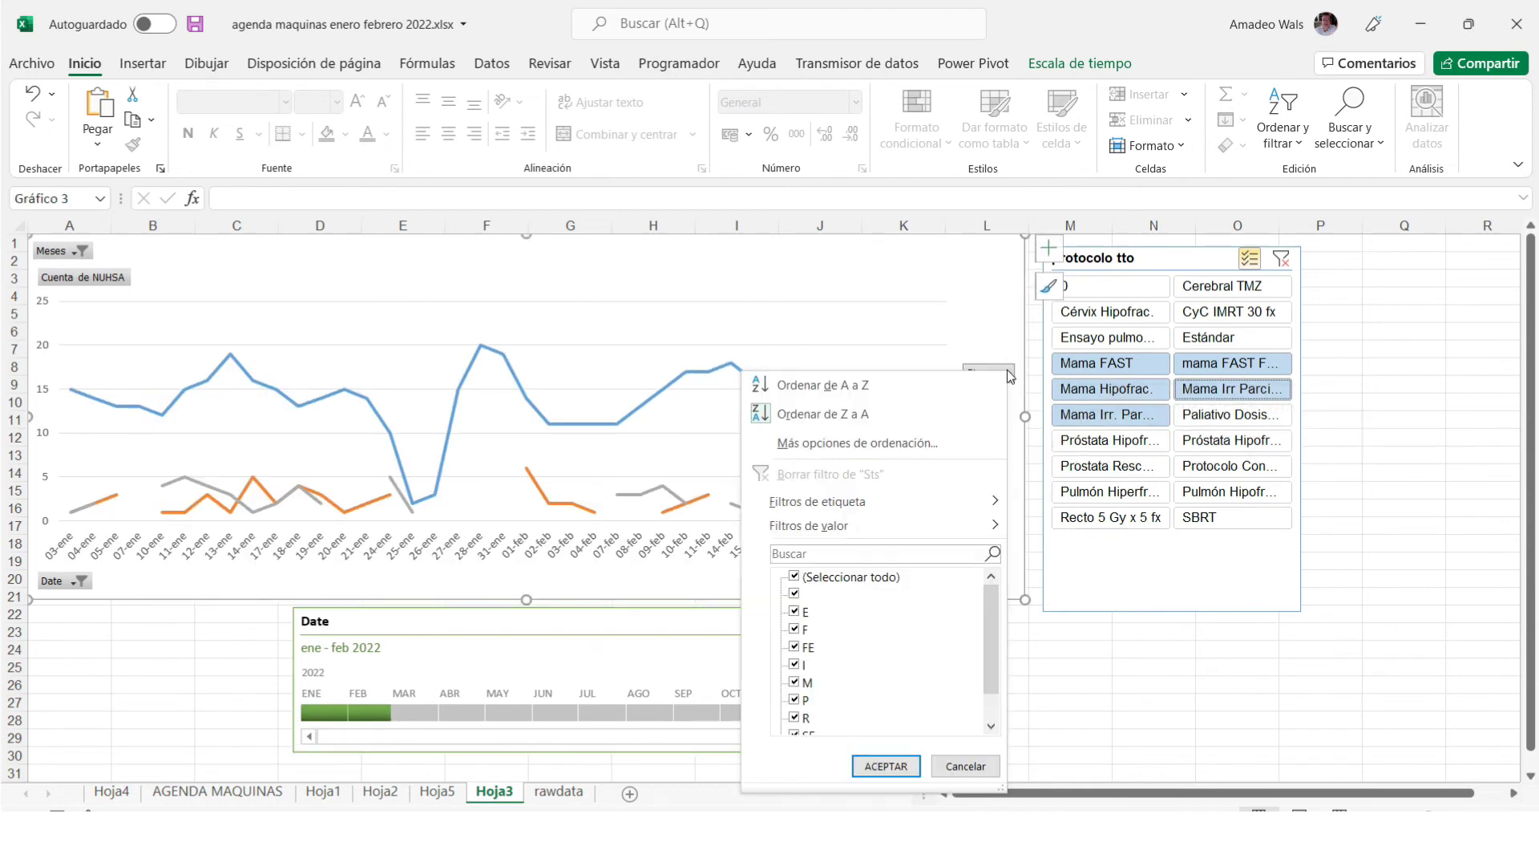
{"action": "left_click", "coordinate": [793, 578]}
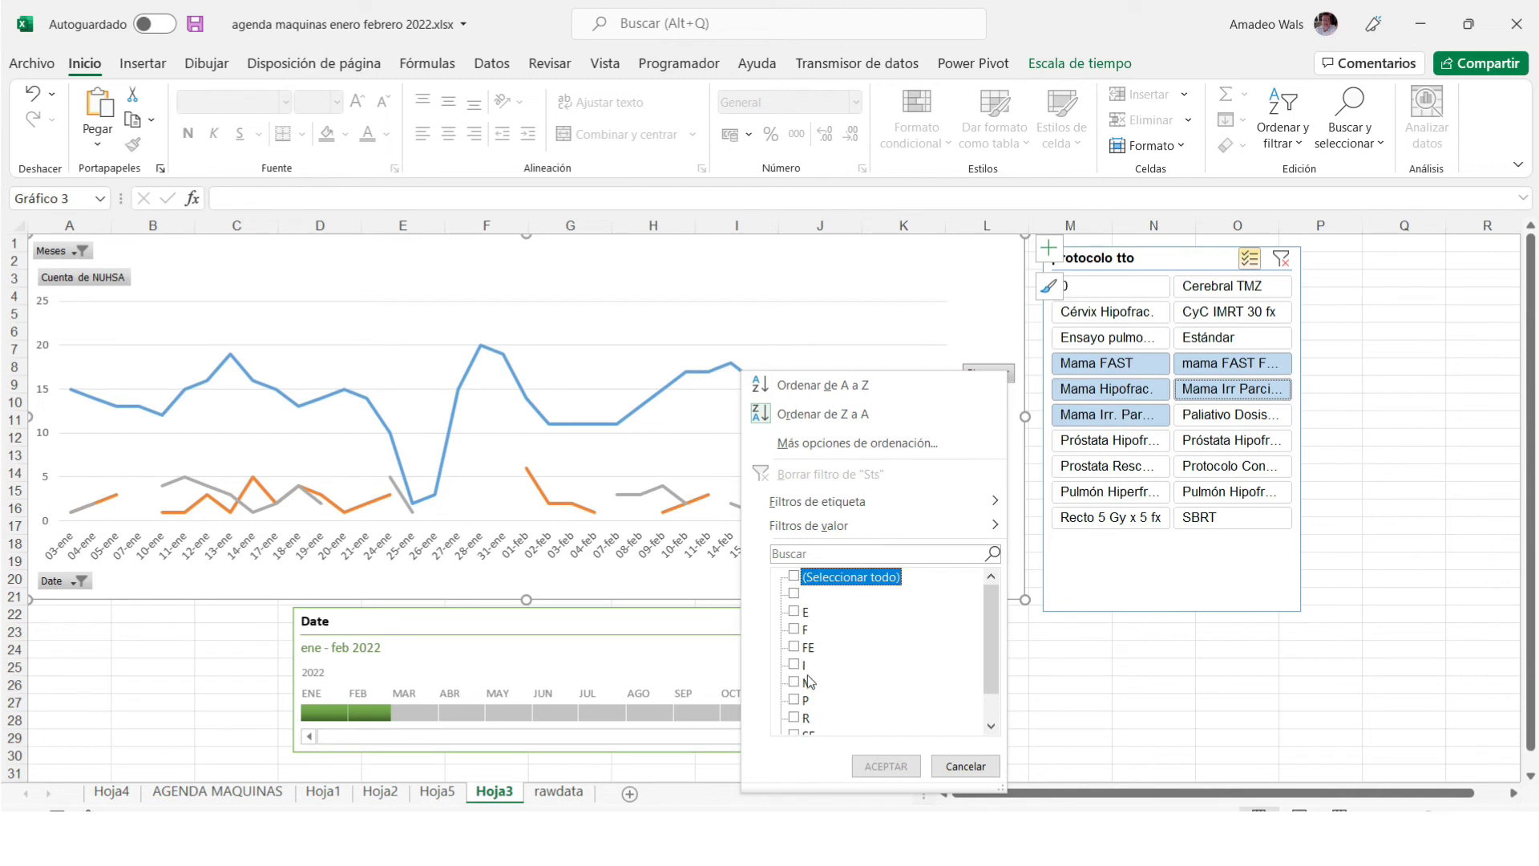
{"action": "left_click", "coordinate": [795, 647]}
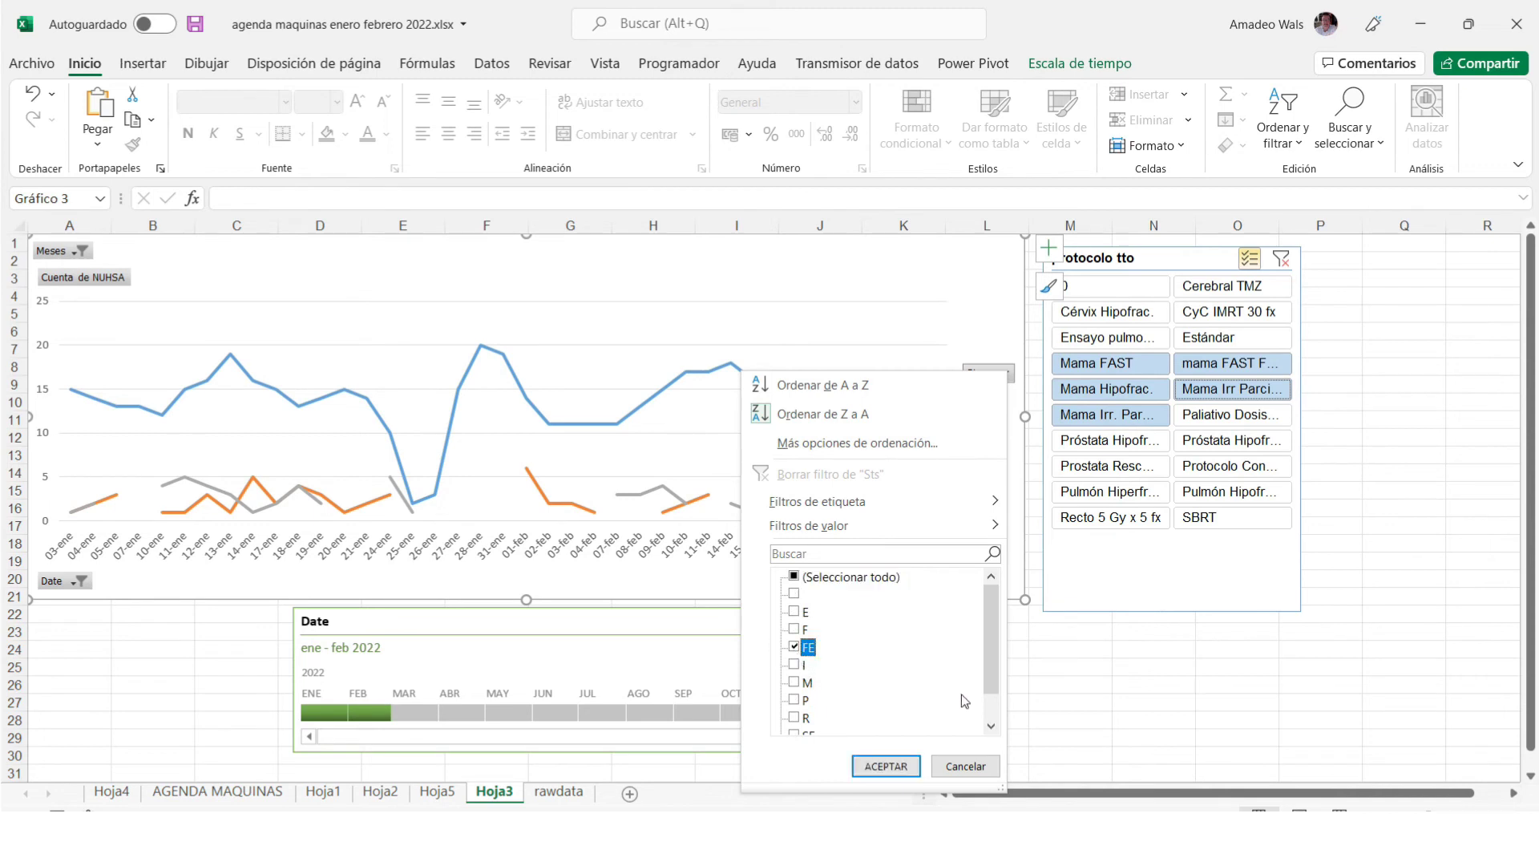
{"action": "left_click_drag", "start_coordinate": [998, 682], "coordinate": [988, 643]}
{"action": "left_click", "coordinate": [794, 701]}
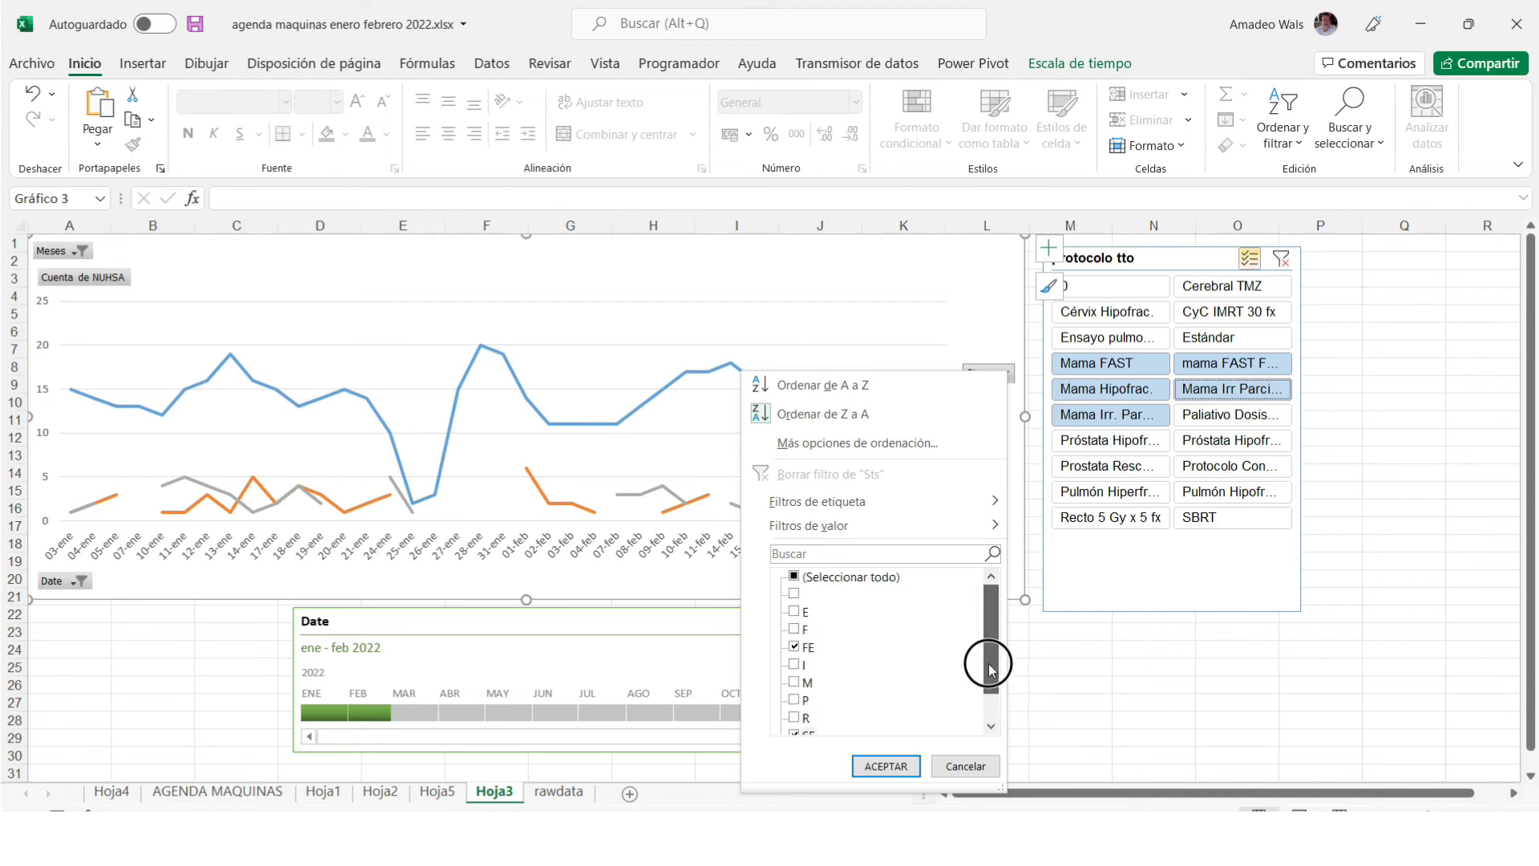
{"action": "left_click", "coordinate": [797, 614]}
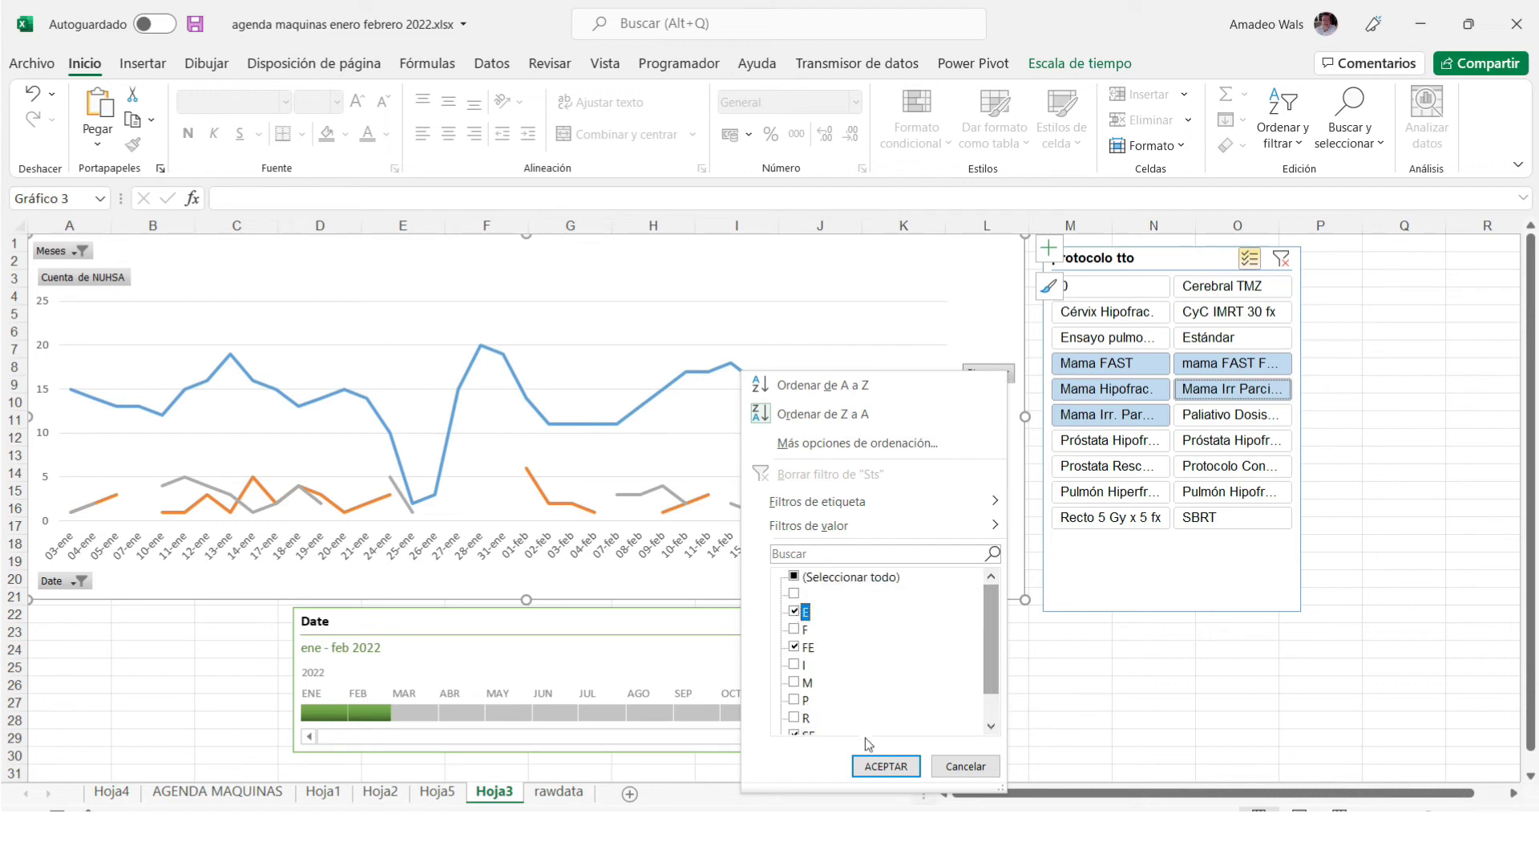
{"action": "left_click", "coordinate": [881, 764]}
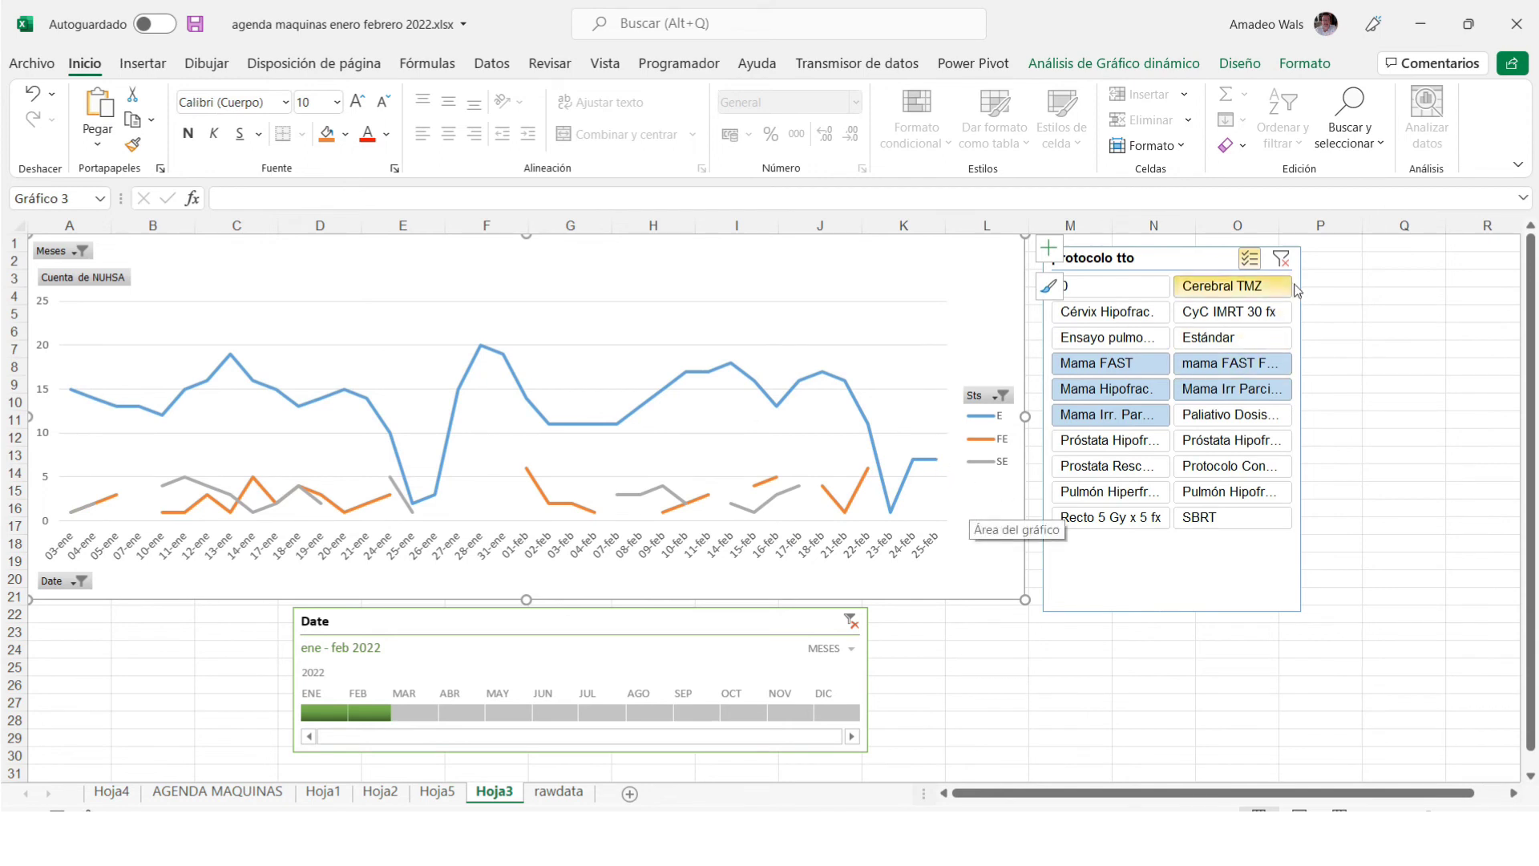
{"action": "left_click", "coordinate": [1281, 258]}
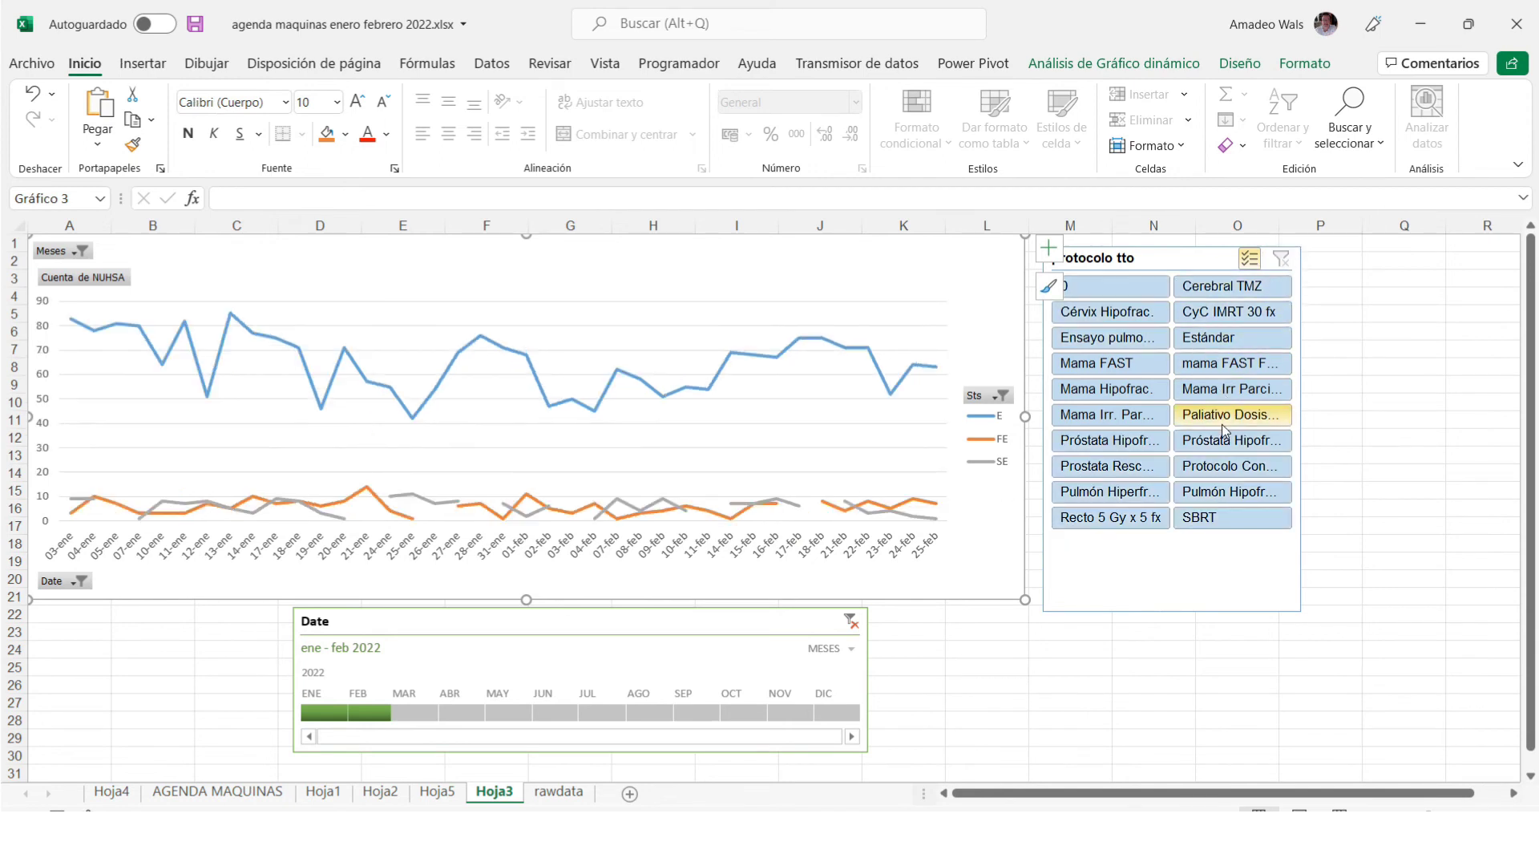
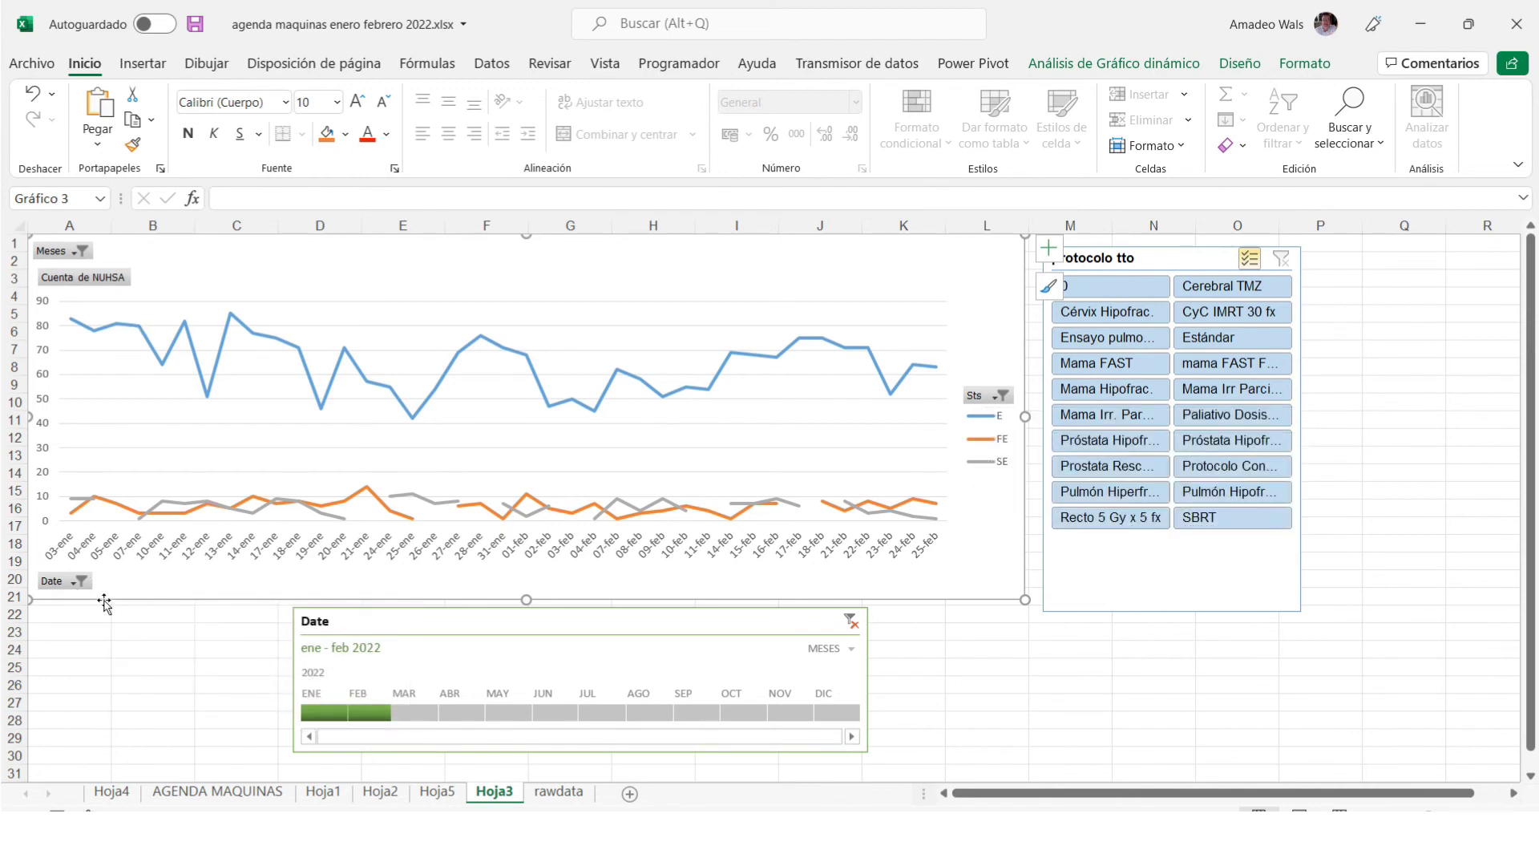
Hide the axis field buttons on the pivot chart, and filter the Date timeline by January 2022, followed by February alone.
{"action": "right_click", "coordinate": [56, 586]}
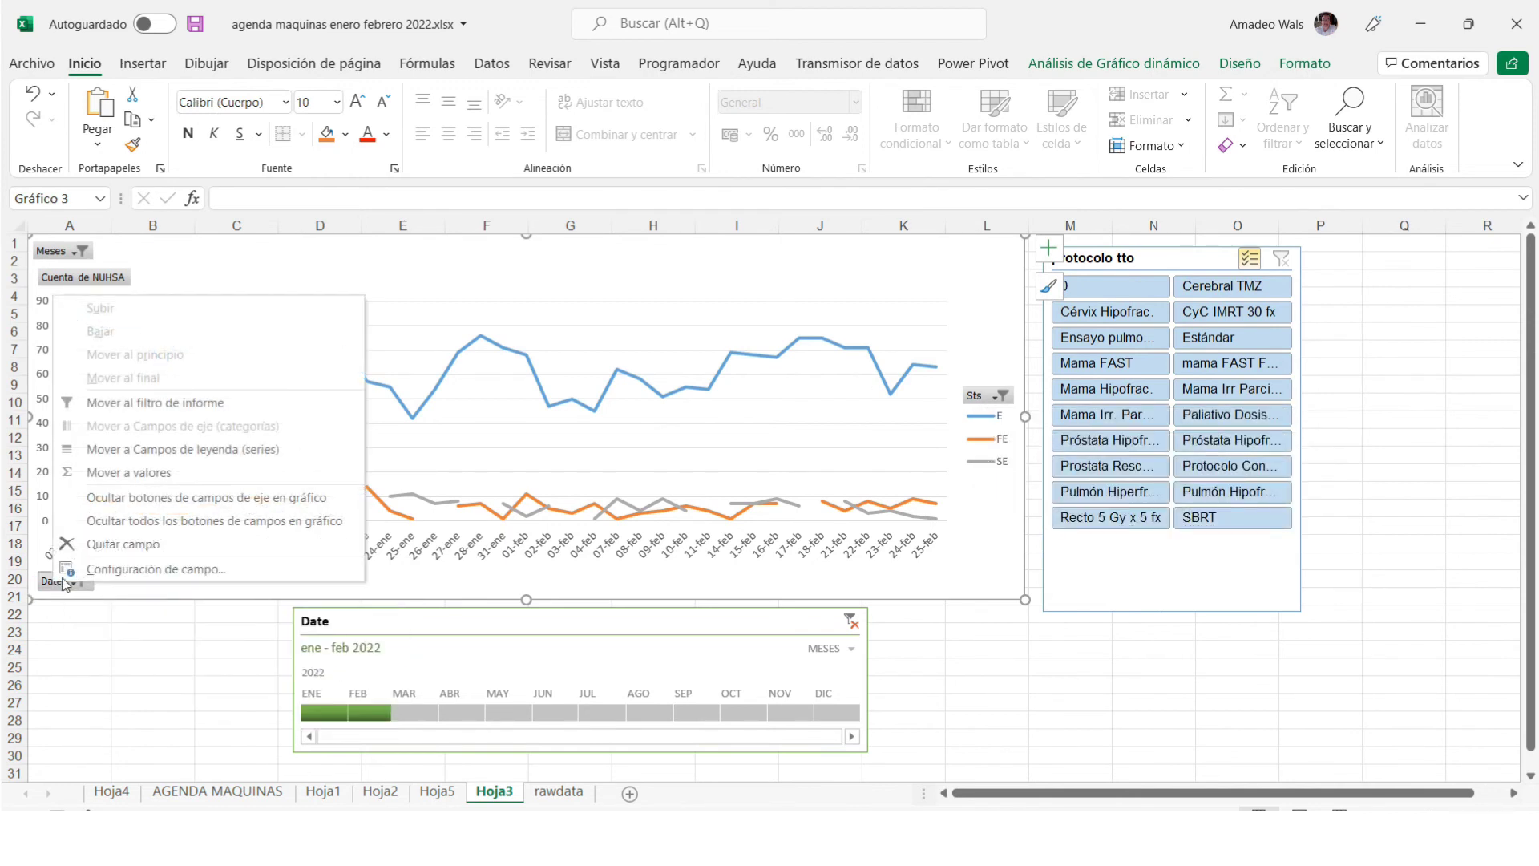
{"action": "left_click", "coordinate": [100, 552]}
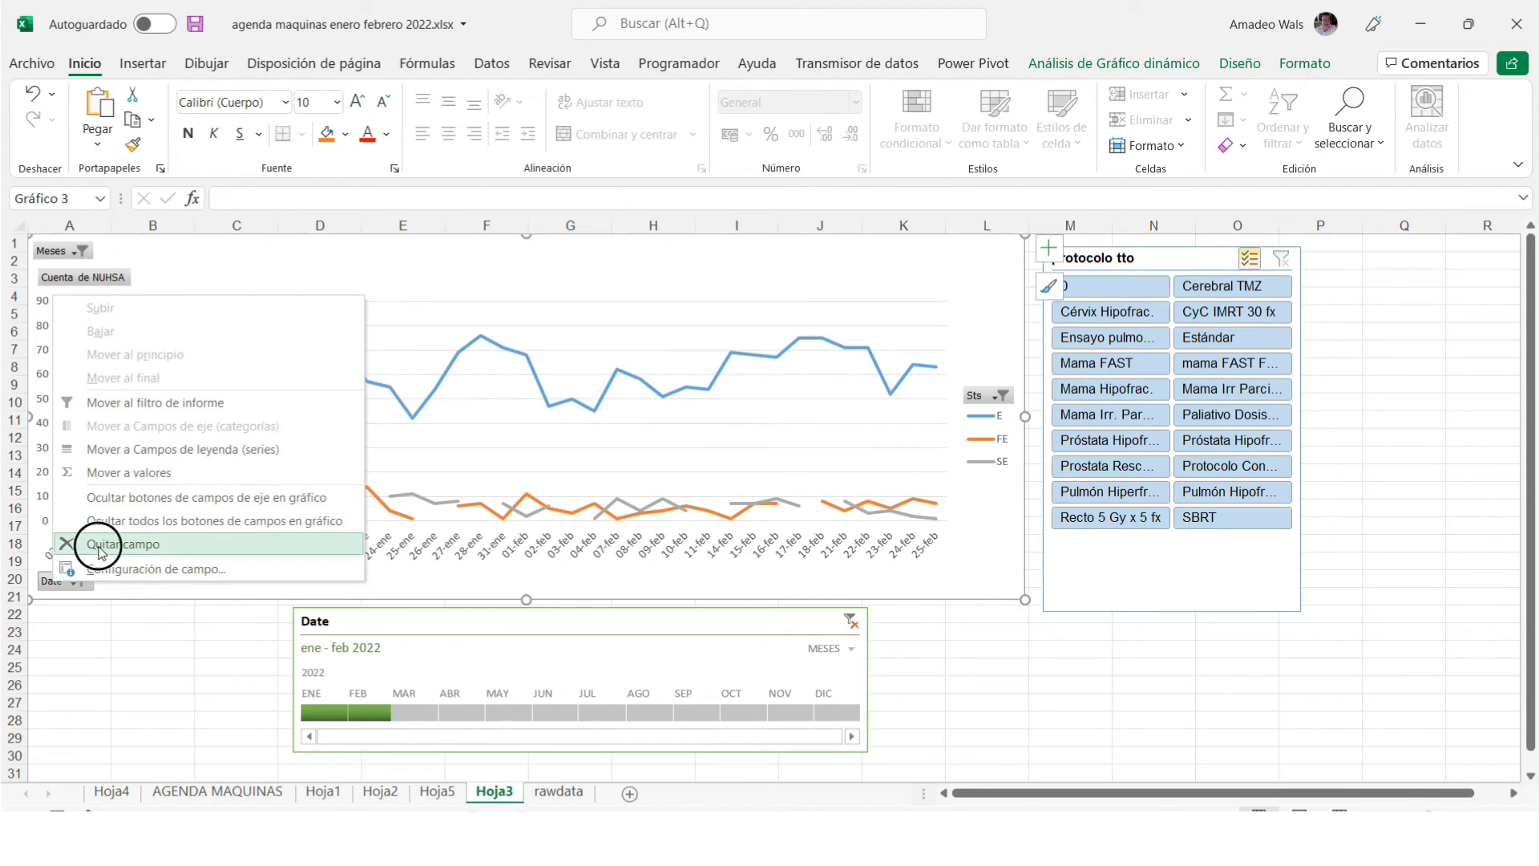
{"action": "left_click", "coordinate": [110, 498]}
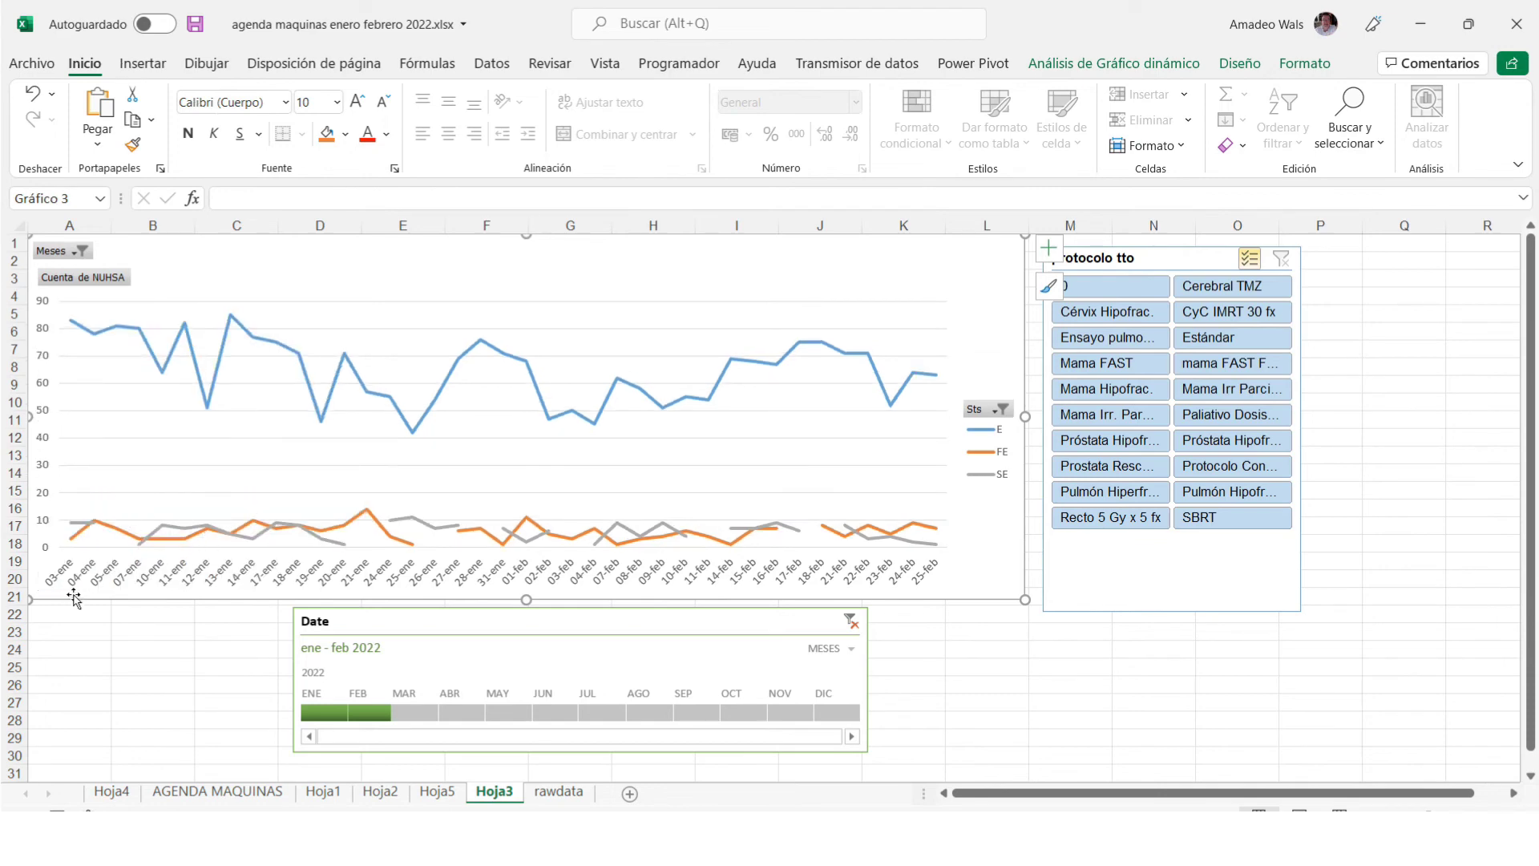
{"action": "left_click", "coordinate": [335, 713]}
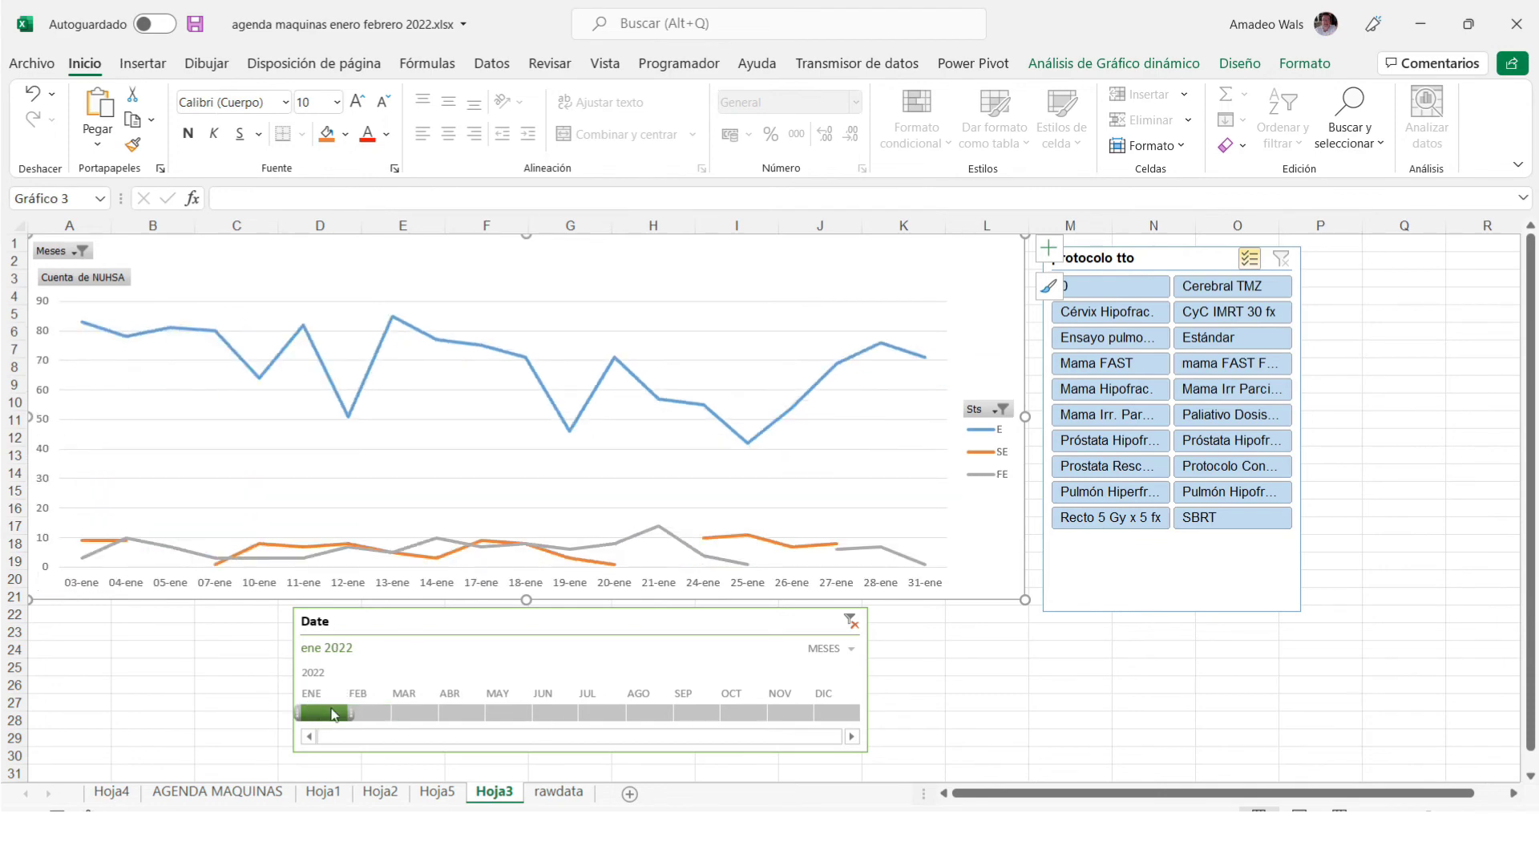
{"action": "left_click_drag", "start_coordinate": [335, 714], "coordinate": [372, 716]}
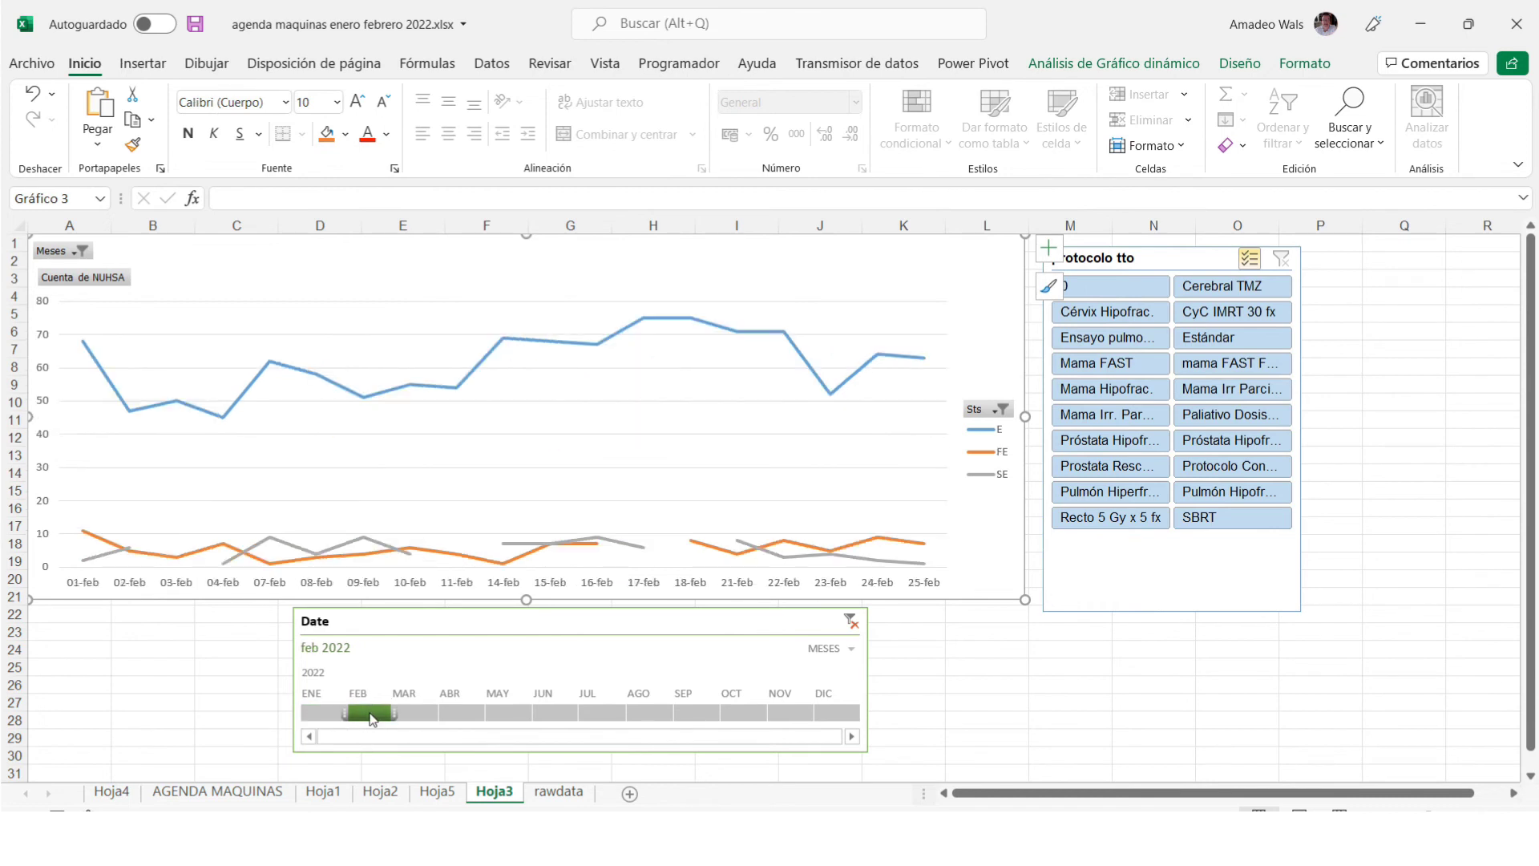
Review the protocolo tto slicer's configuration settings and close them without changes.
{"action": "left_click", "coordinate": [1156, 268]}
{"action": "right_click", "coordinate": [1160, 260]}
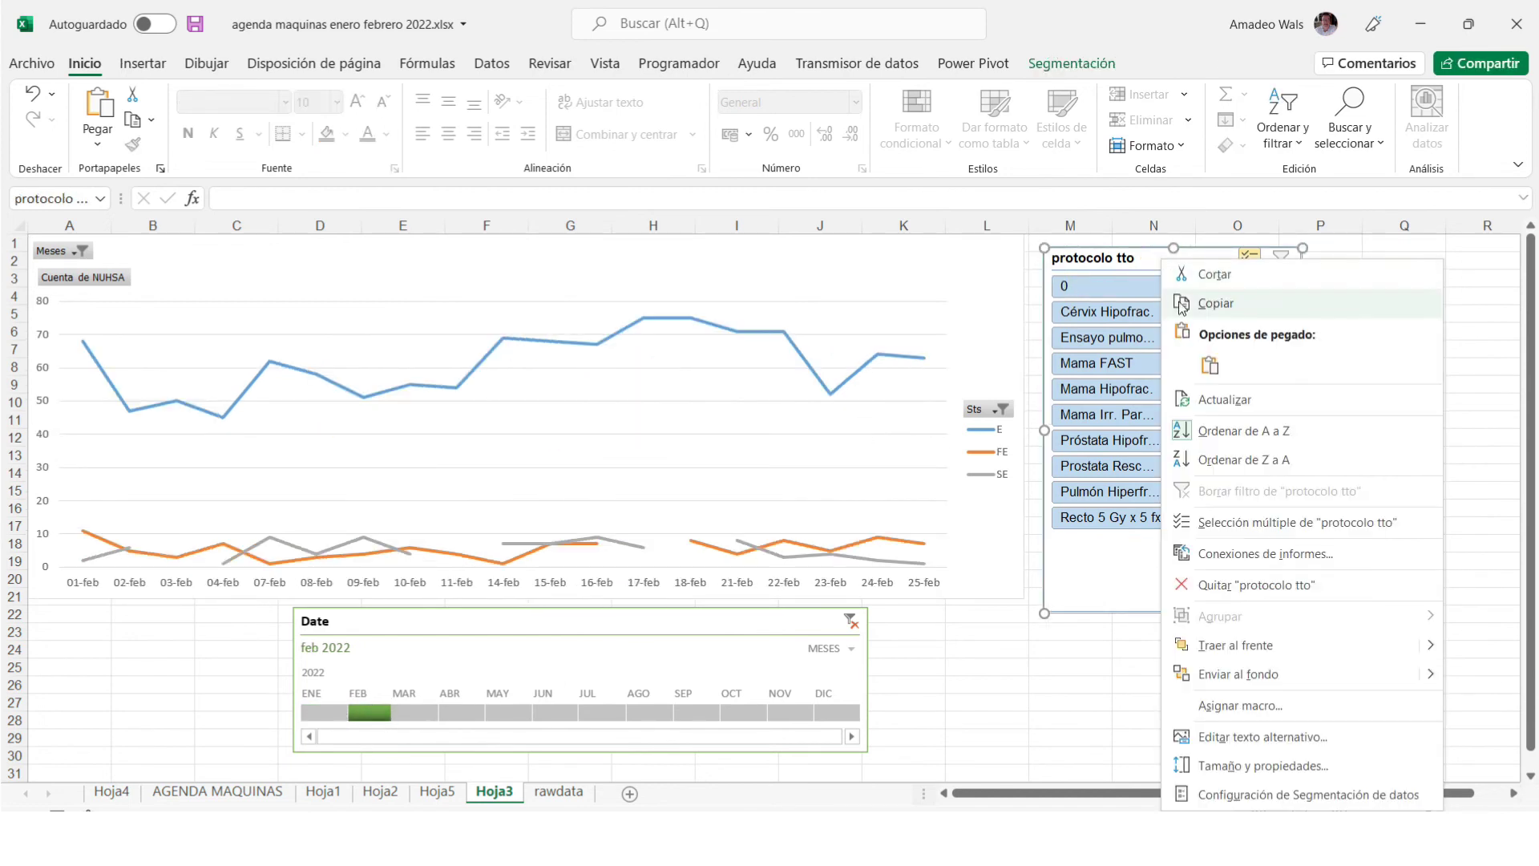
{"action": "left_click", "coordinate": [1117, 260]}
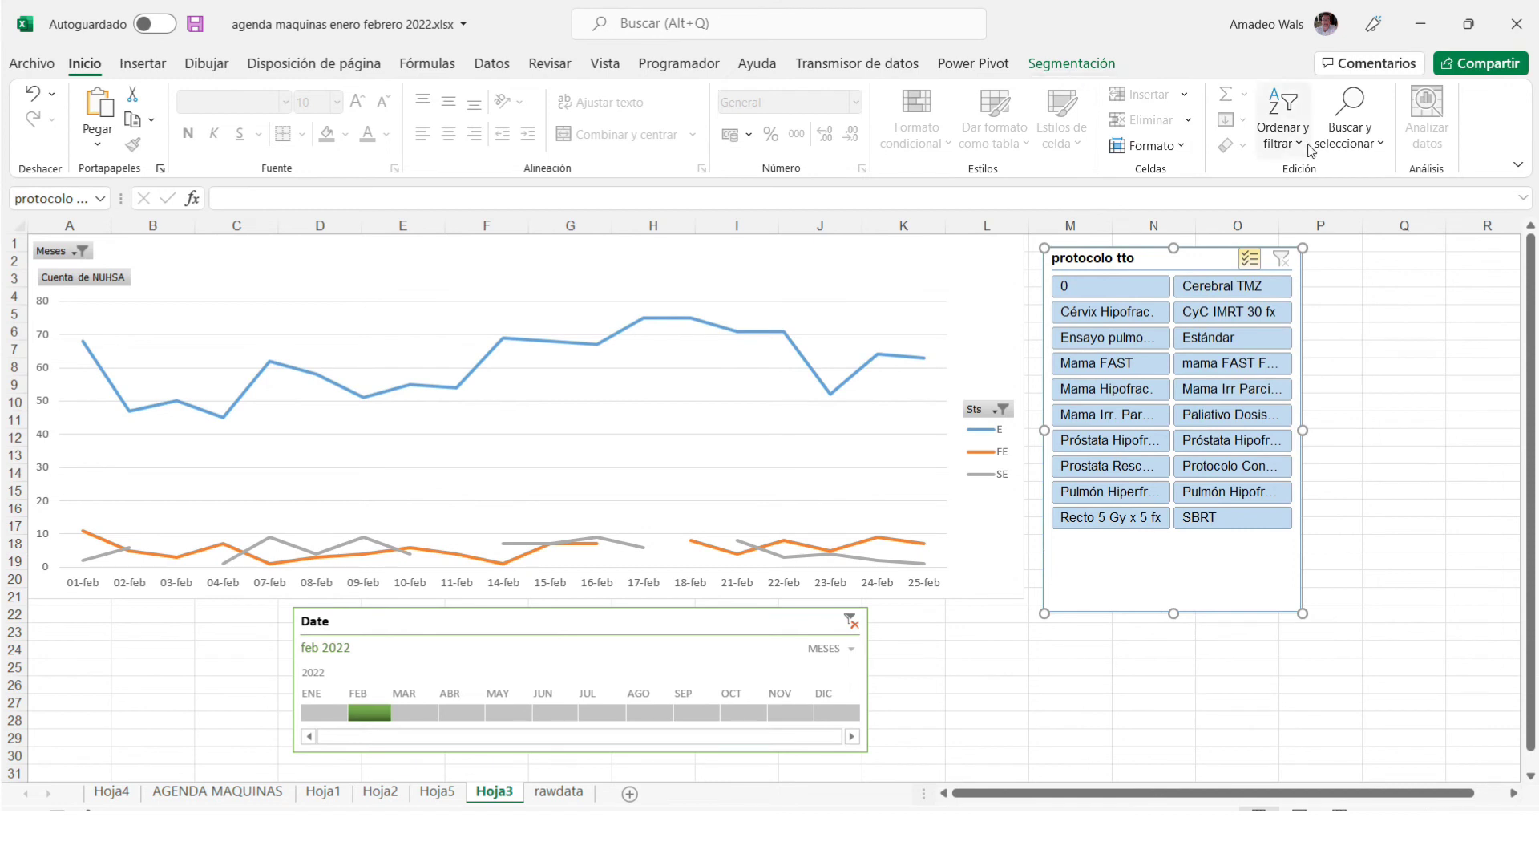
{"action": "right_click", "coordinate": [1137, 259]}
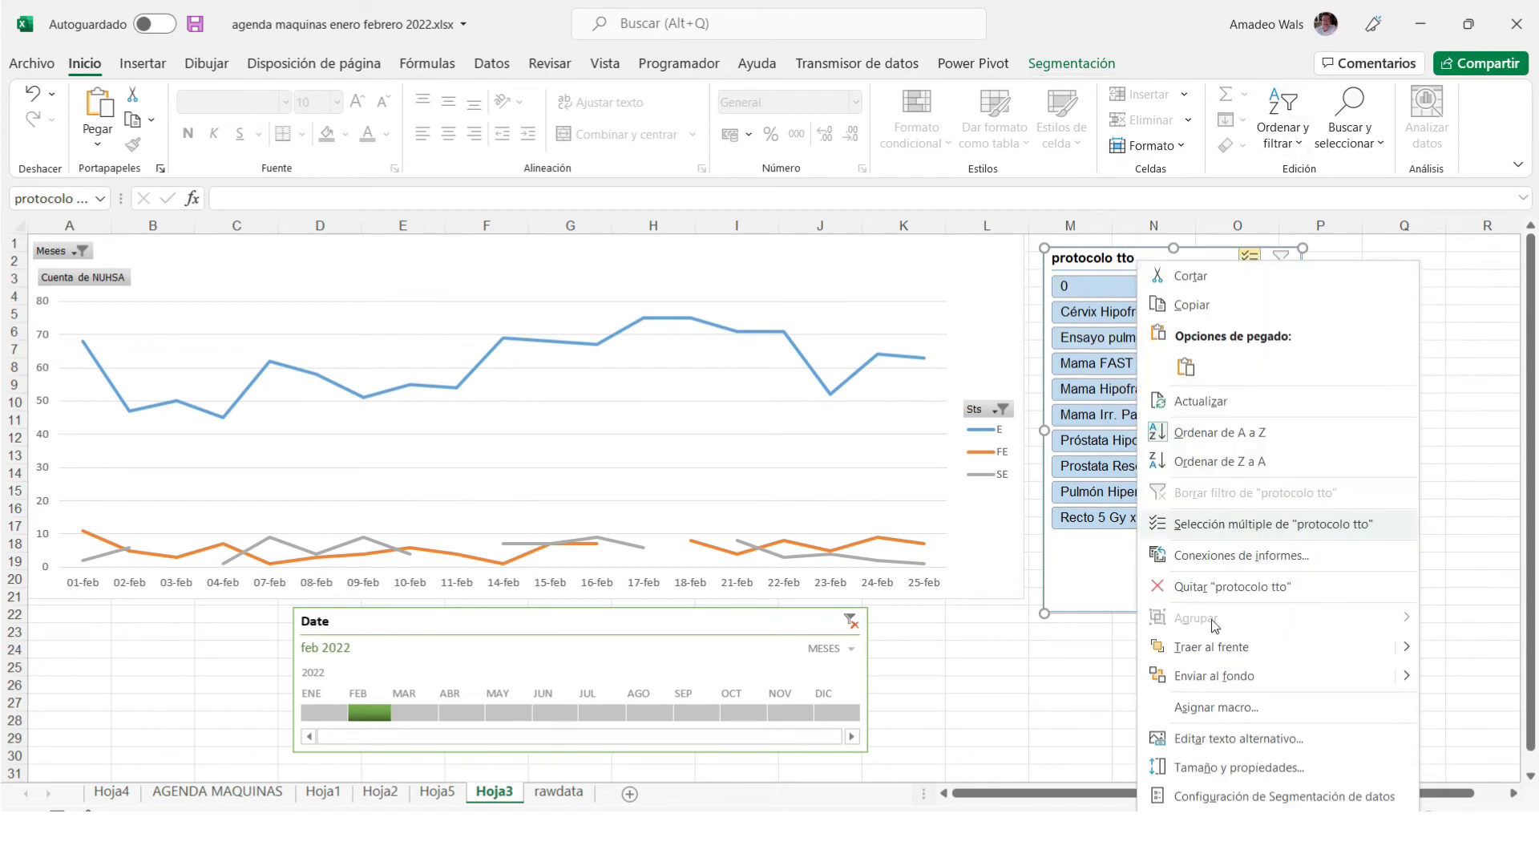
{"action": "left_click", "coordinate": [1234, 796]}
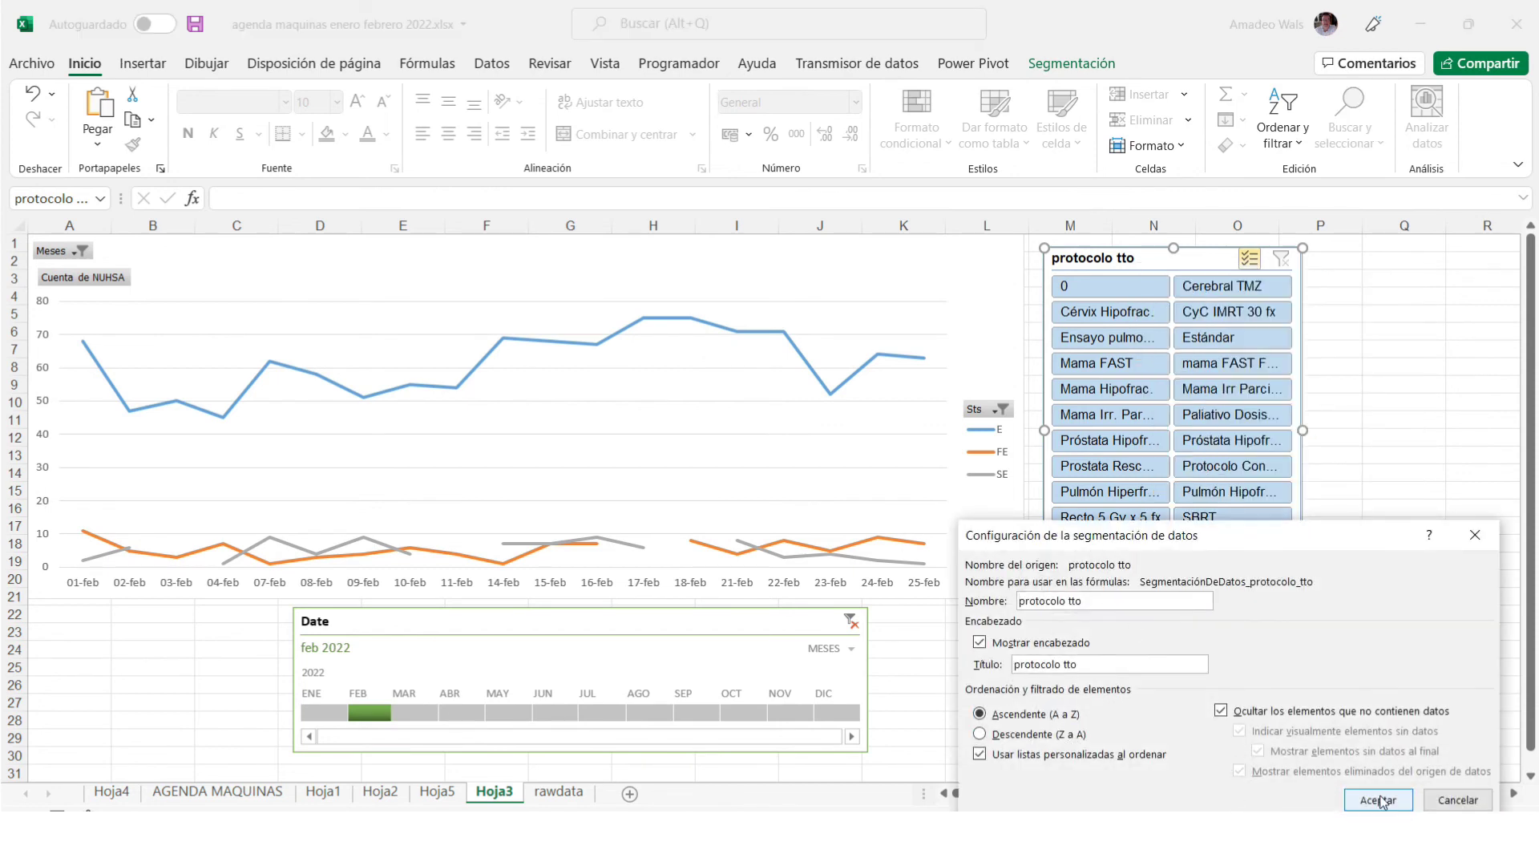
{"action": "left_click", "coordinate": [1455, 800]}
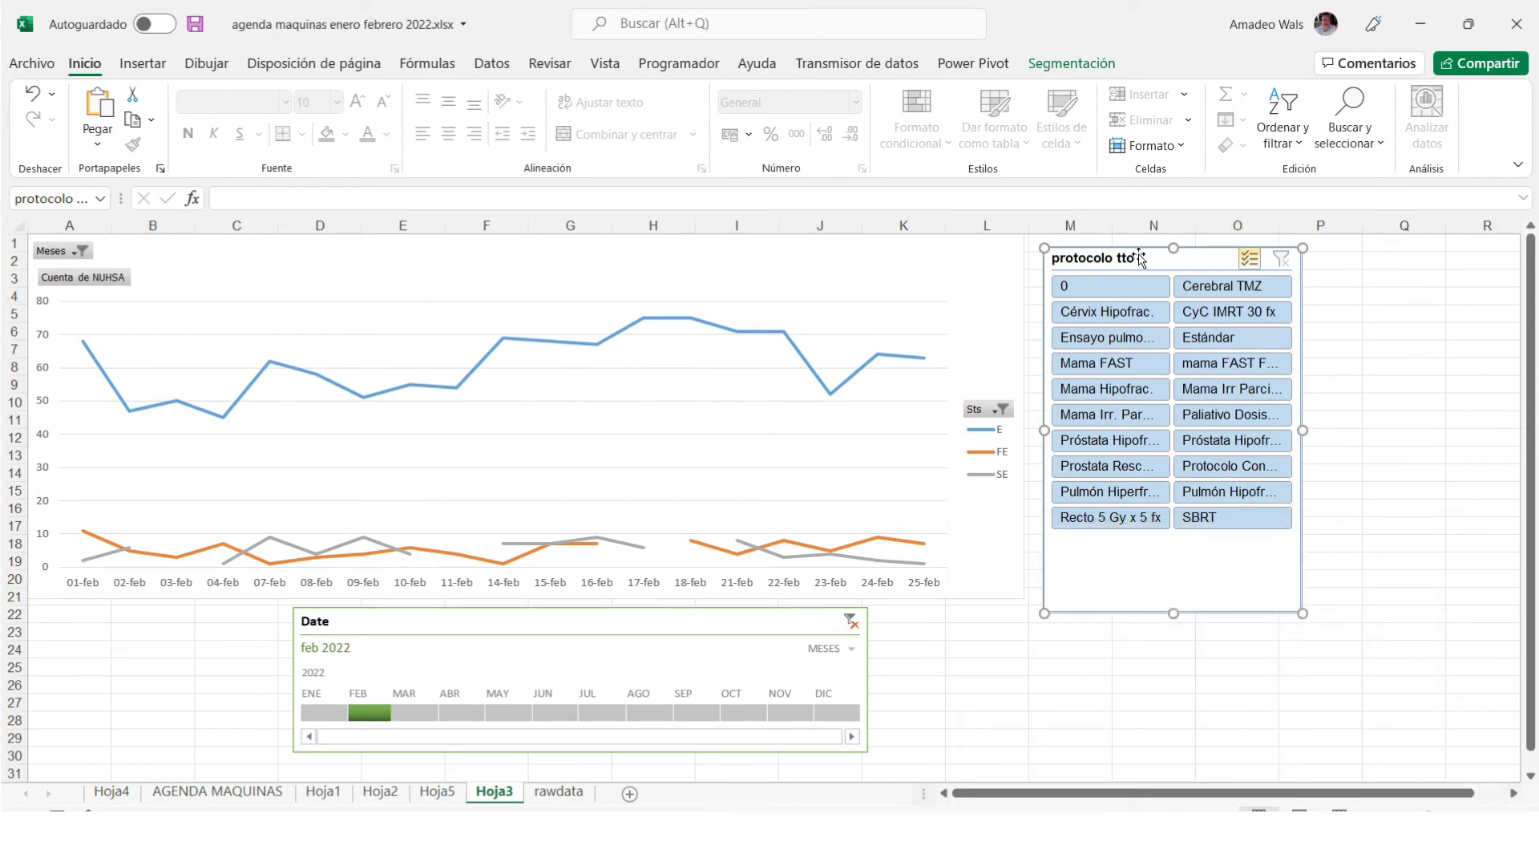
Arrange the protocolo tto slicer in 3 columns and resize it to about 6,08 cm high by 11,32 cm wide.
{"action": "left_click", "coordinate": [1058, 68]}
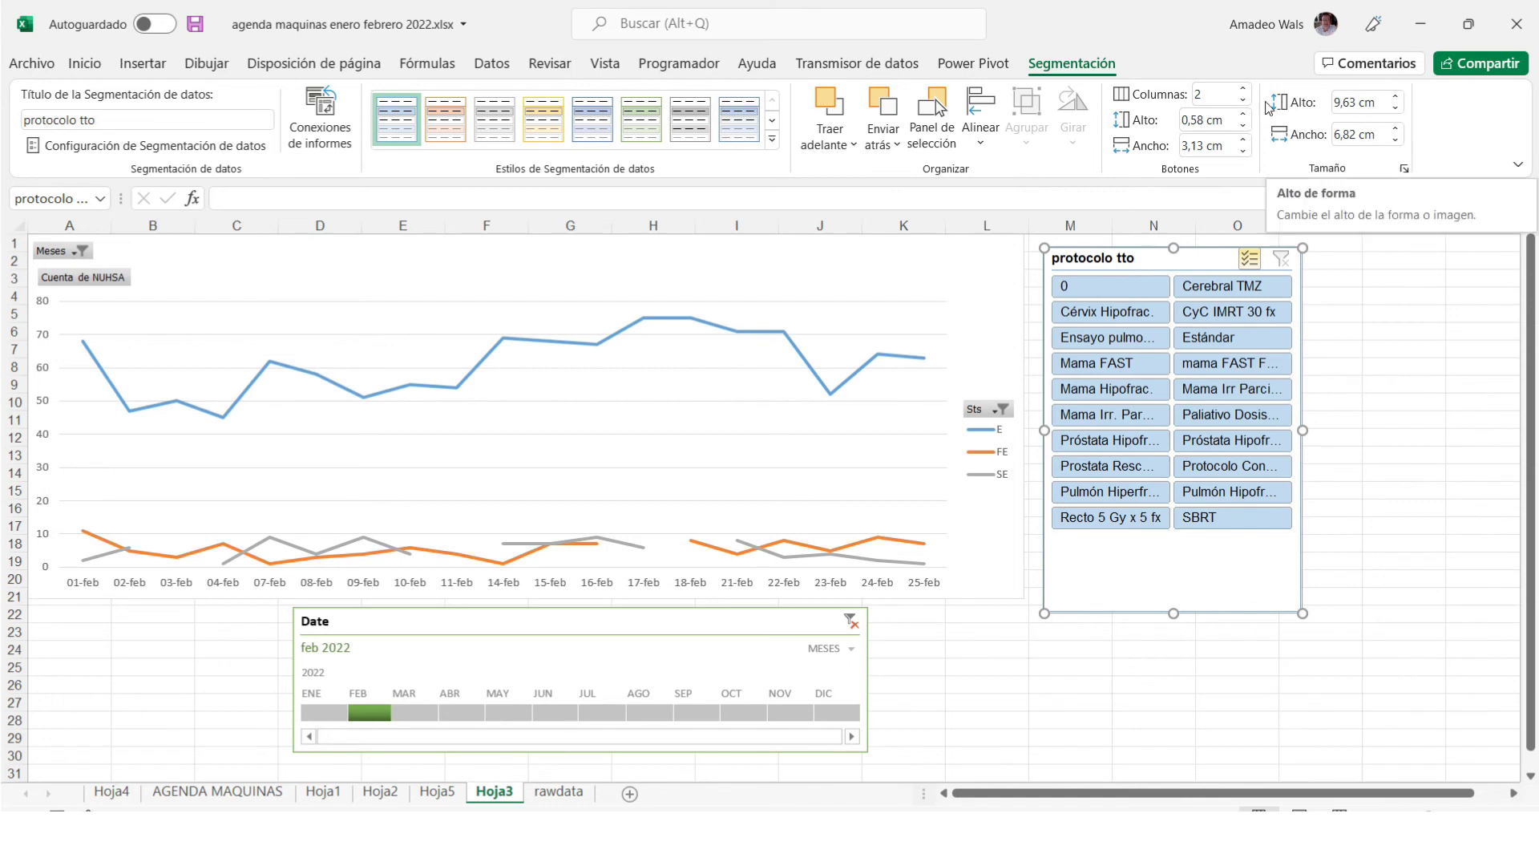
{"action": "left_click", "coordinate": [1244, 90]}
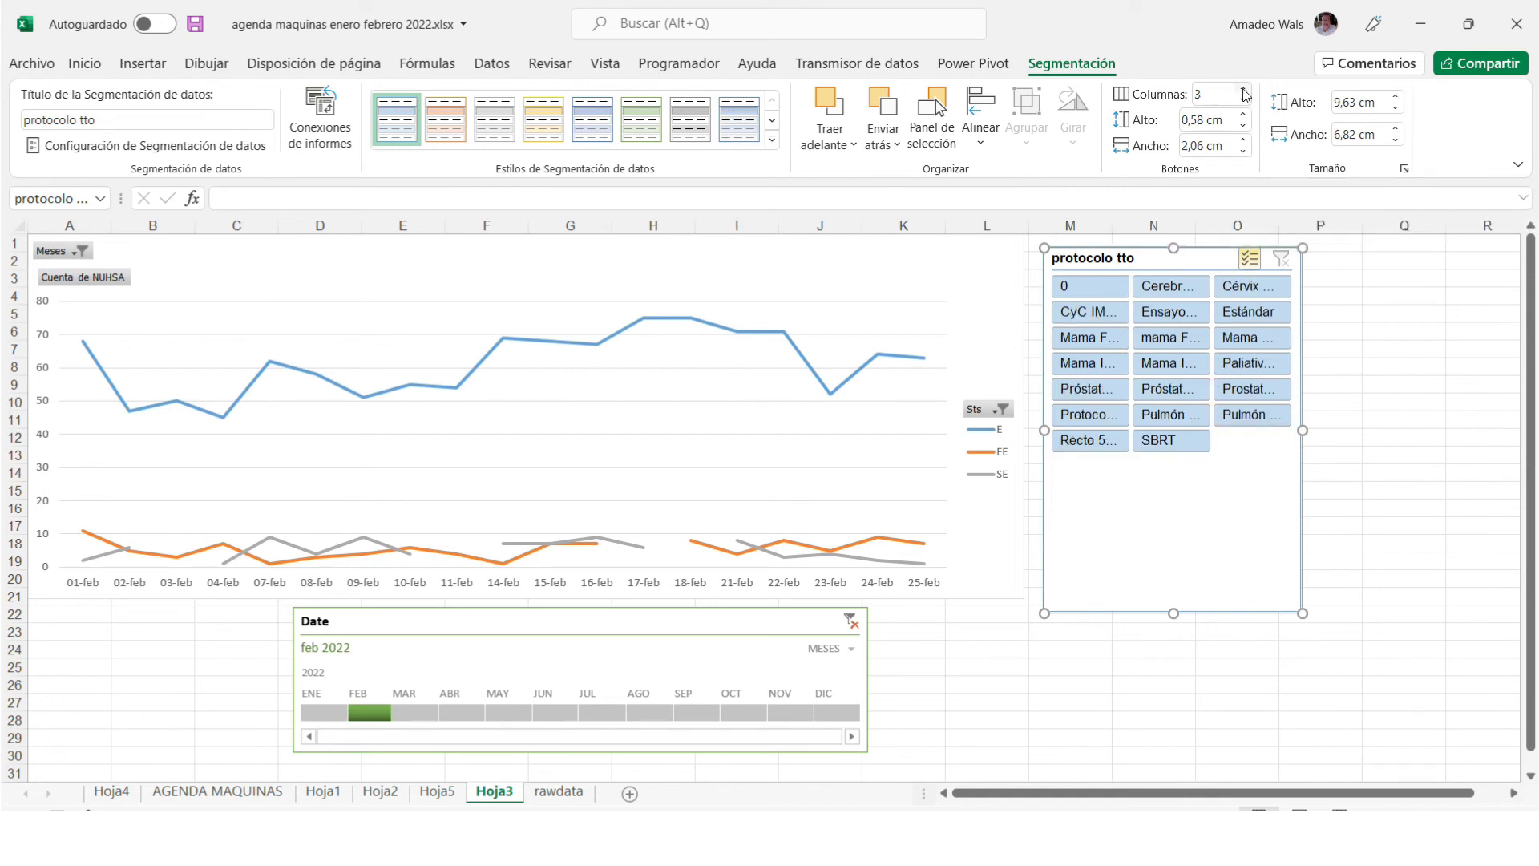
{"action": "left_click_drag", "start_coordinate": [1173, 613], "coordinate": [1174, 493]}
{"action": "left_click_drag", "start_coordinate": [1303, 371], "coordinate": [1470, 379]}
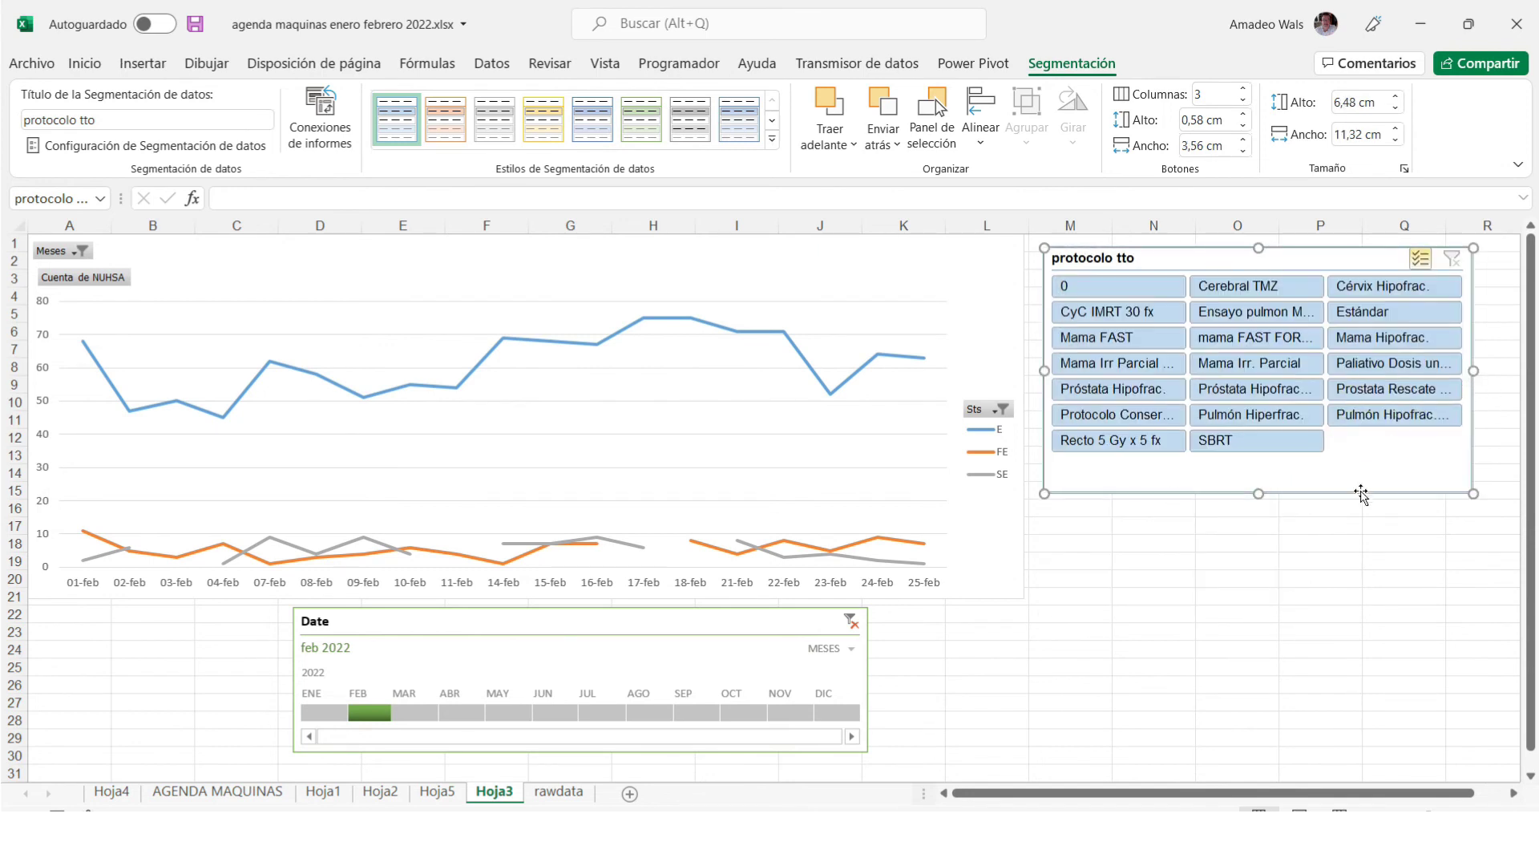
{"action": "left_click_drag", "start_coordinate": [1259, 493], "coordinate": [1260, 477]}
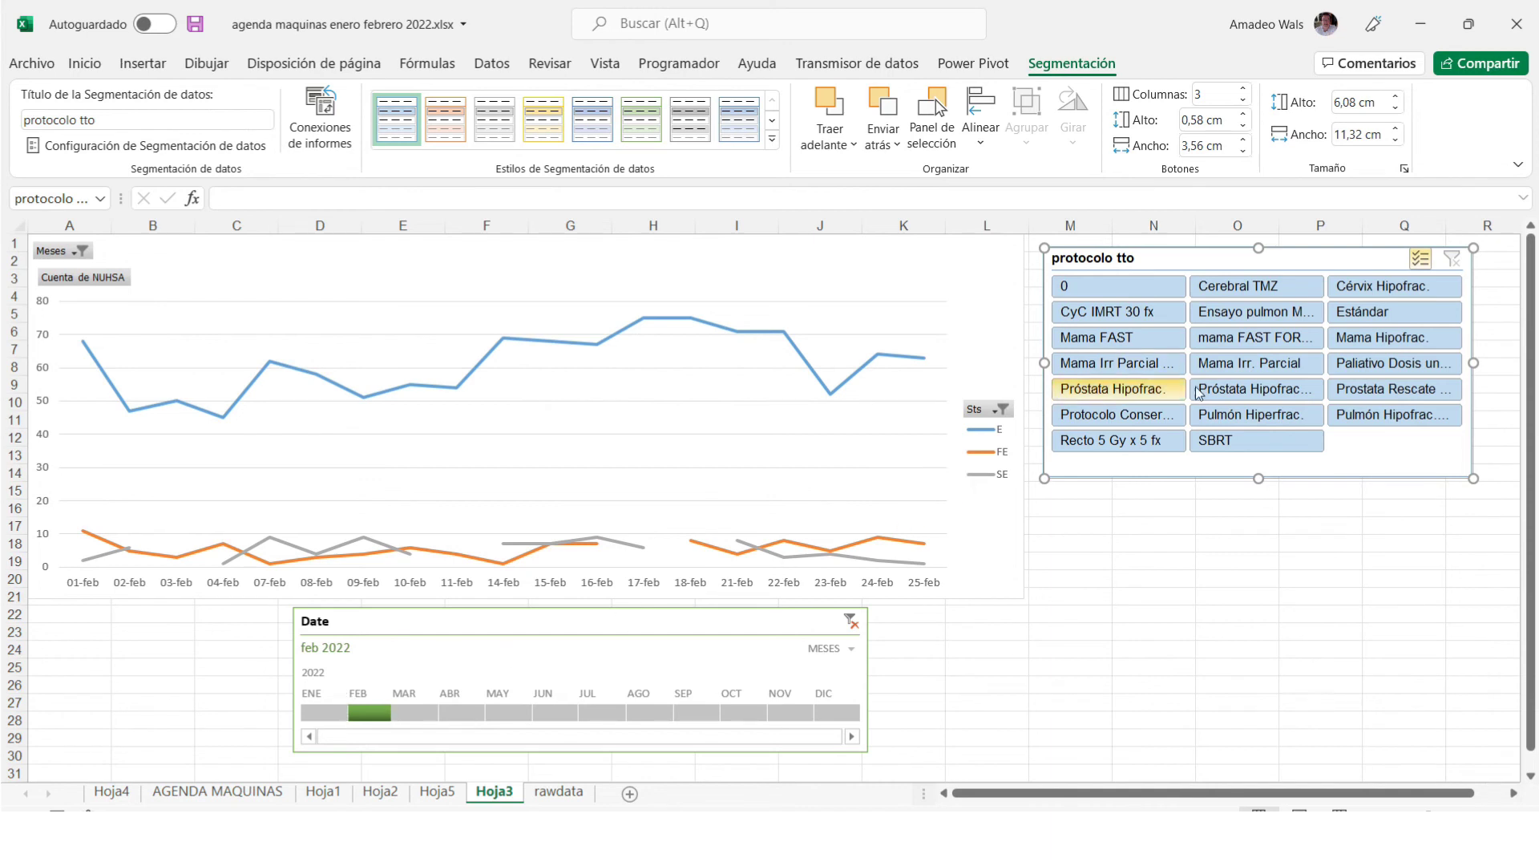
Clear the protocolo tto filter, turn off multiple selection, and show only the second Próstata Hipofrac. protocol.
{"action": "left_click", "coordinate": [1225, 393]}
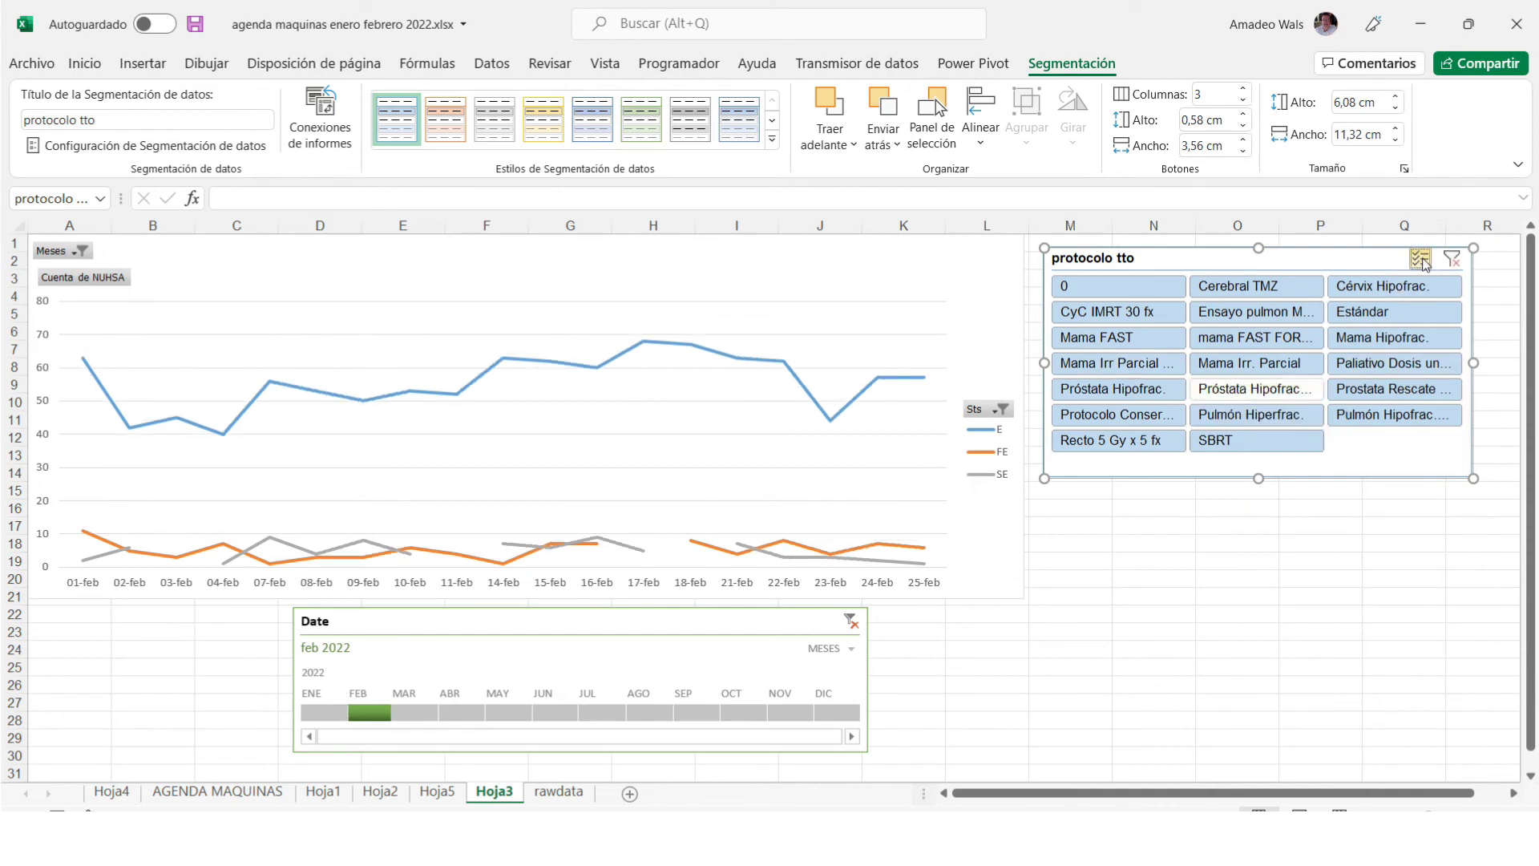
{"action": "left_click", "coordinate": [1451, 259]}
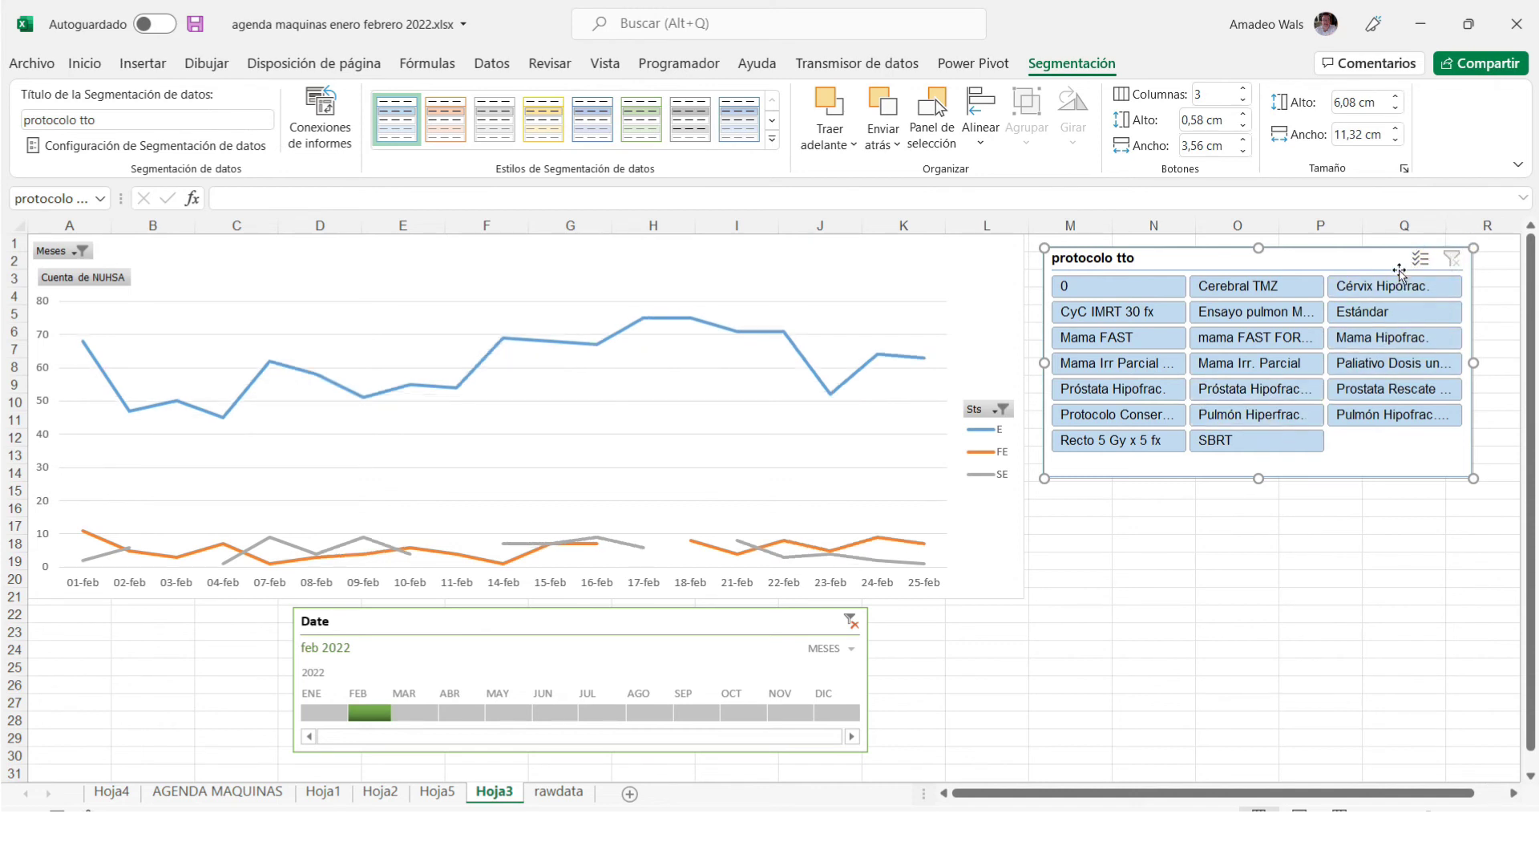
{"action": "left_click", "coordinate": [1247, 390]}
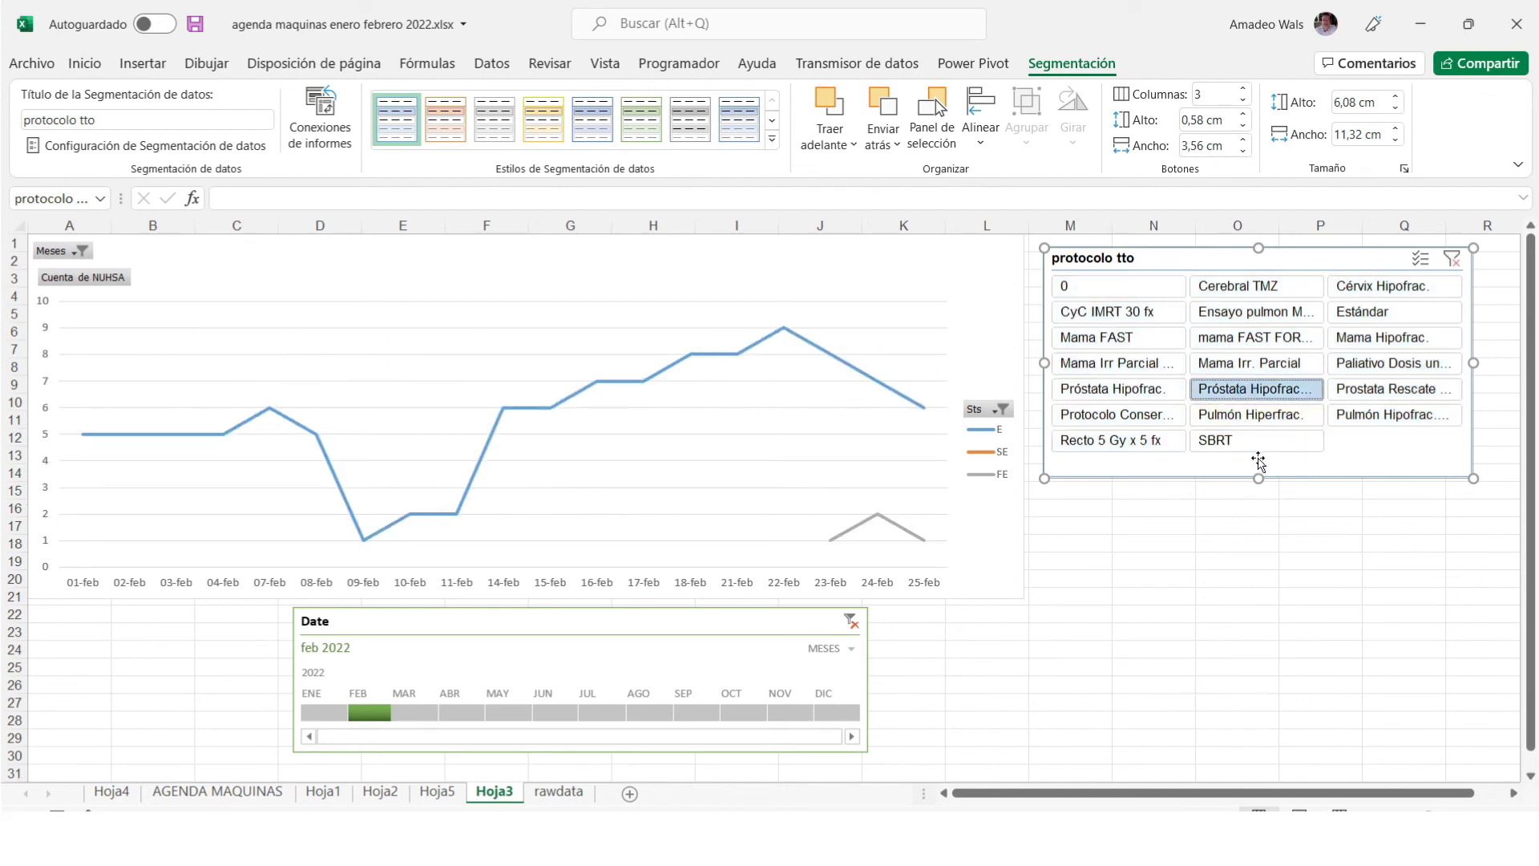
Add the Prostata Rescate and first Próstata Hipofrac. protocols through multiple selection, and extend the Date timeline to January–February 2022.
{"action": "left_click", "coordinate": [1421, 258]}
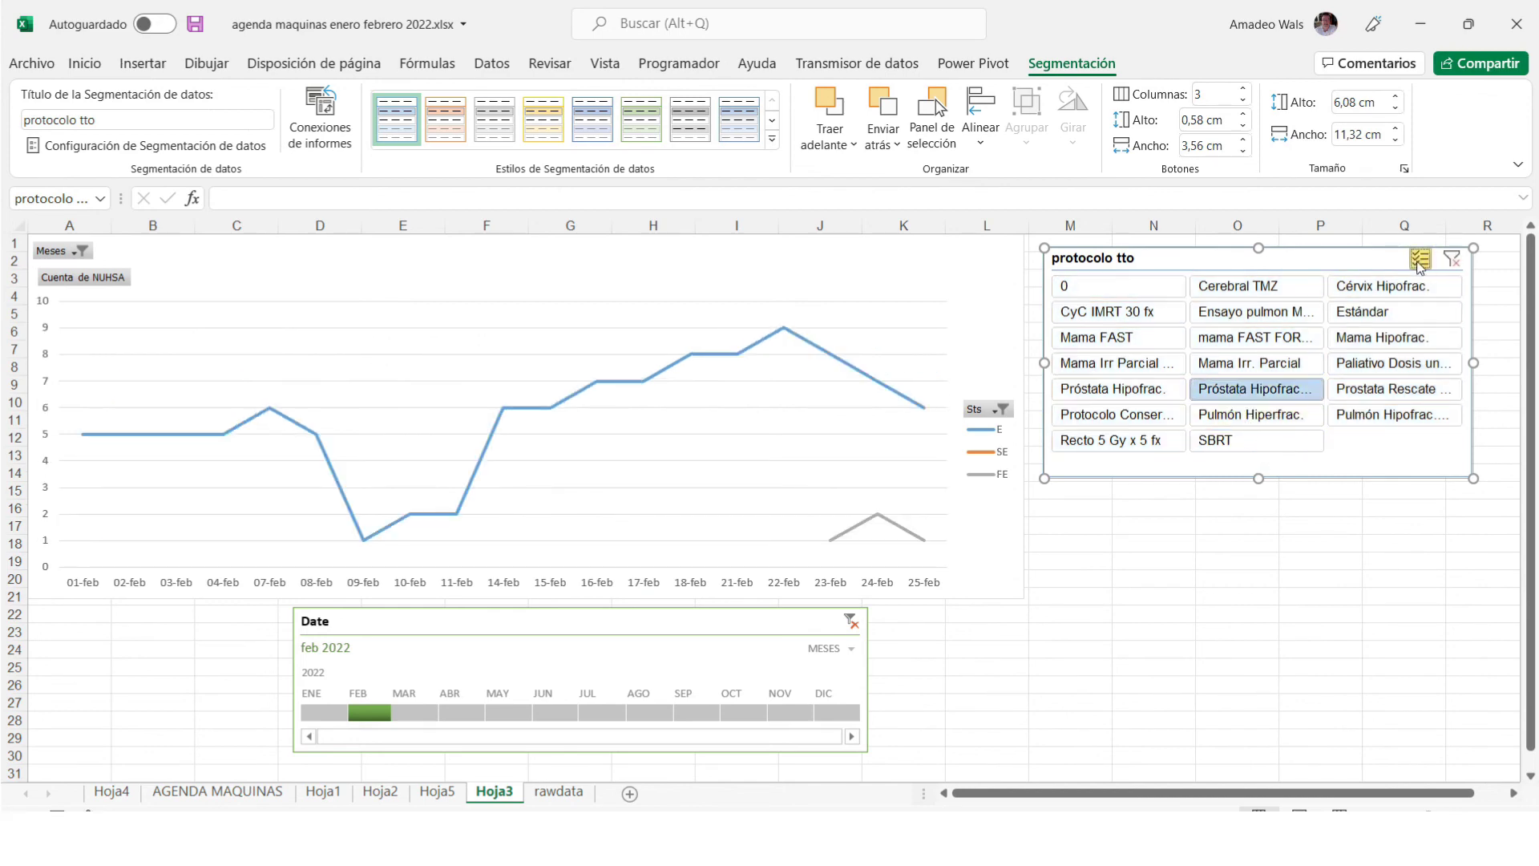
{"action": "left_click", "coordinate": [1375, 390]}
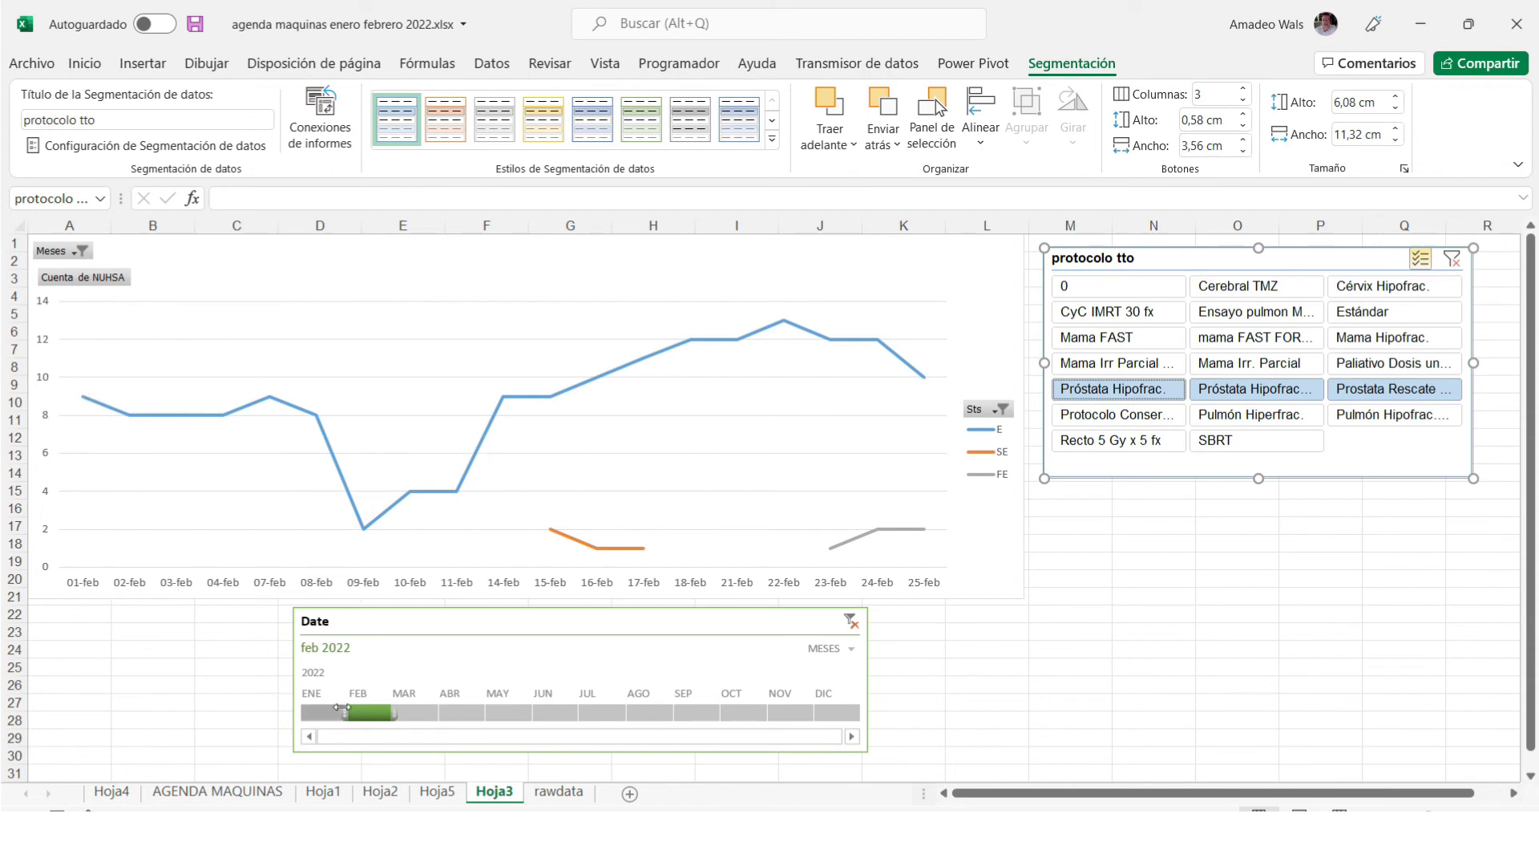
{"action": "left_click_drag", "start_coordinate": [348, 713], "coordinate": [305, 709]}
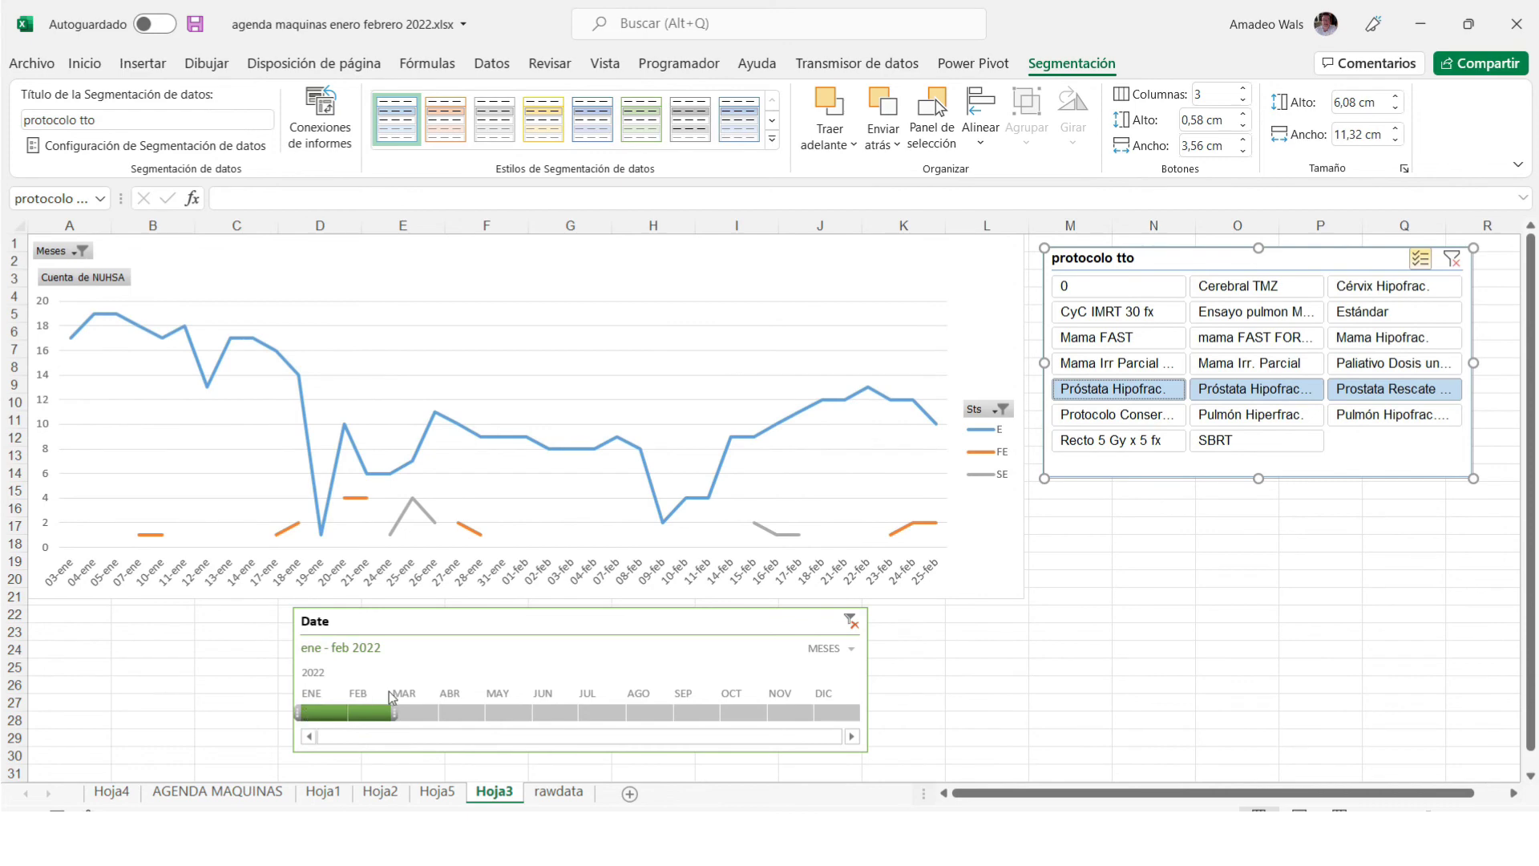
Display the field list for the pivot table on sheet Hoja5.
{"action": "left_click", "coordinate": [607, 345]}
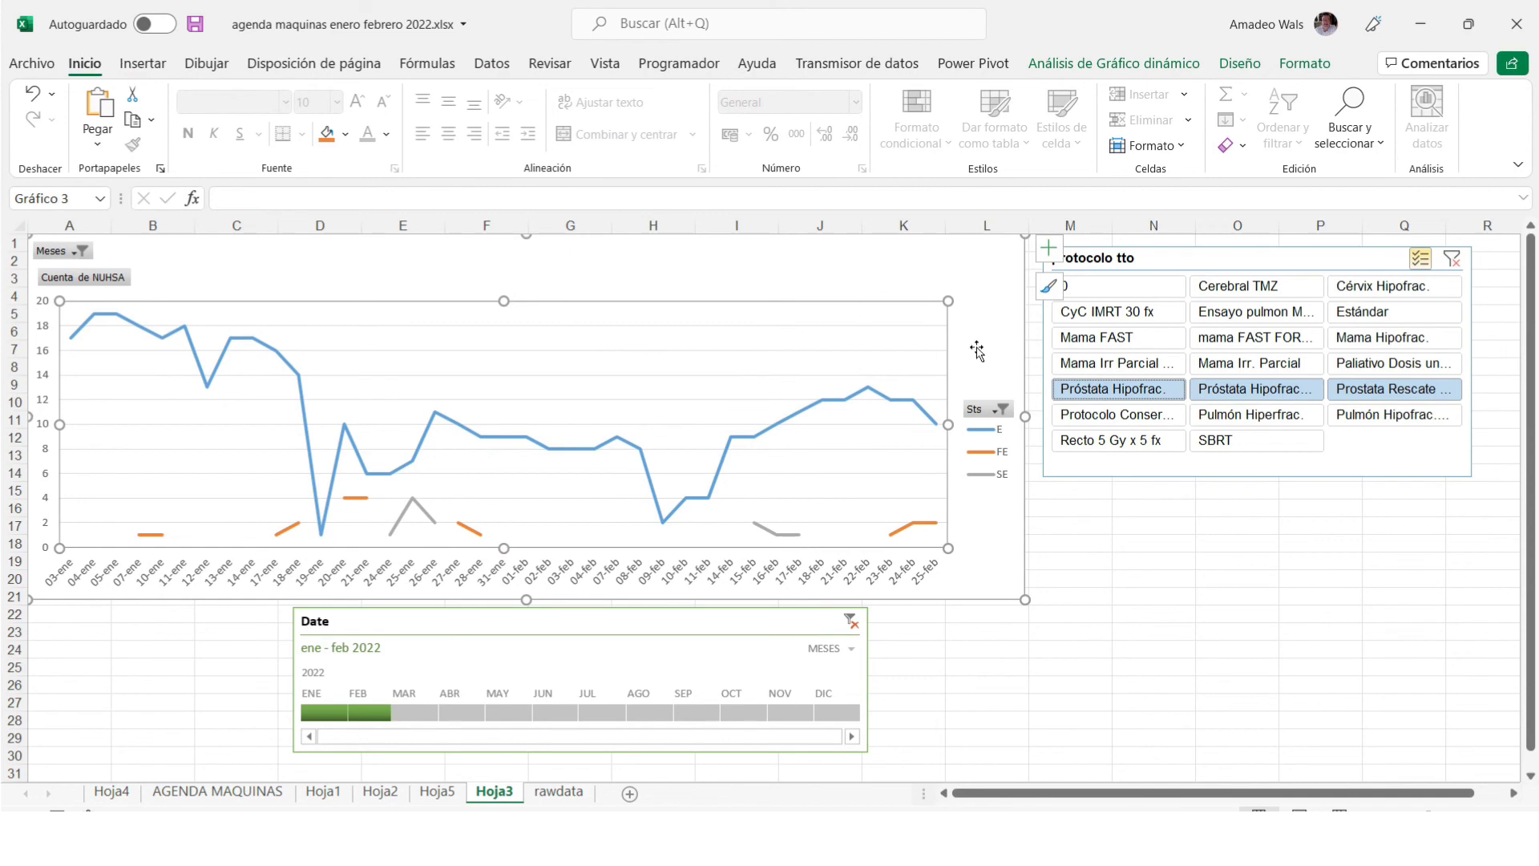
{"action": "left_click", "coordinate": [449, 794]}
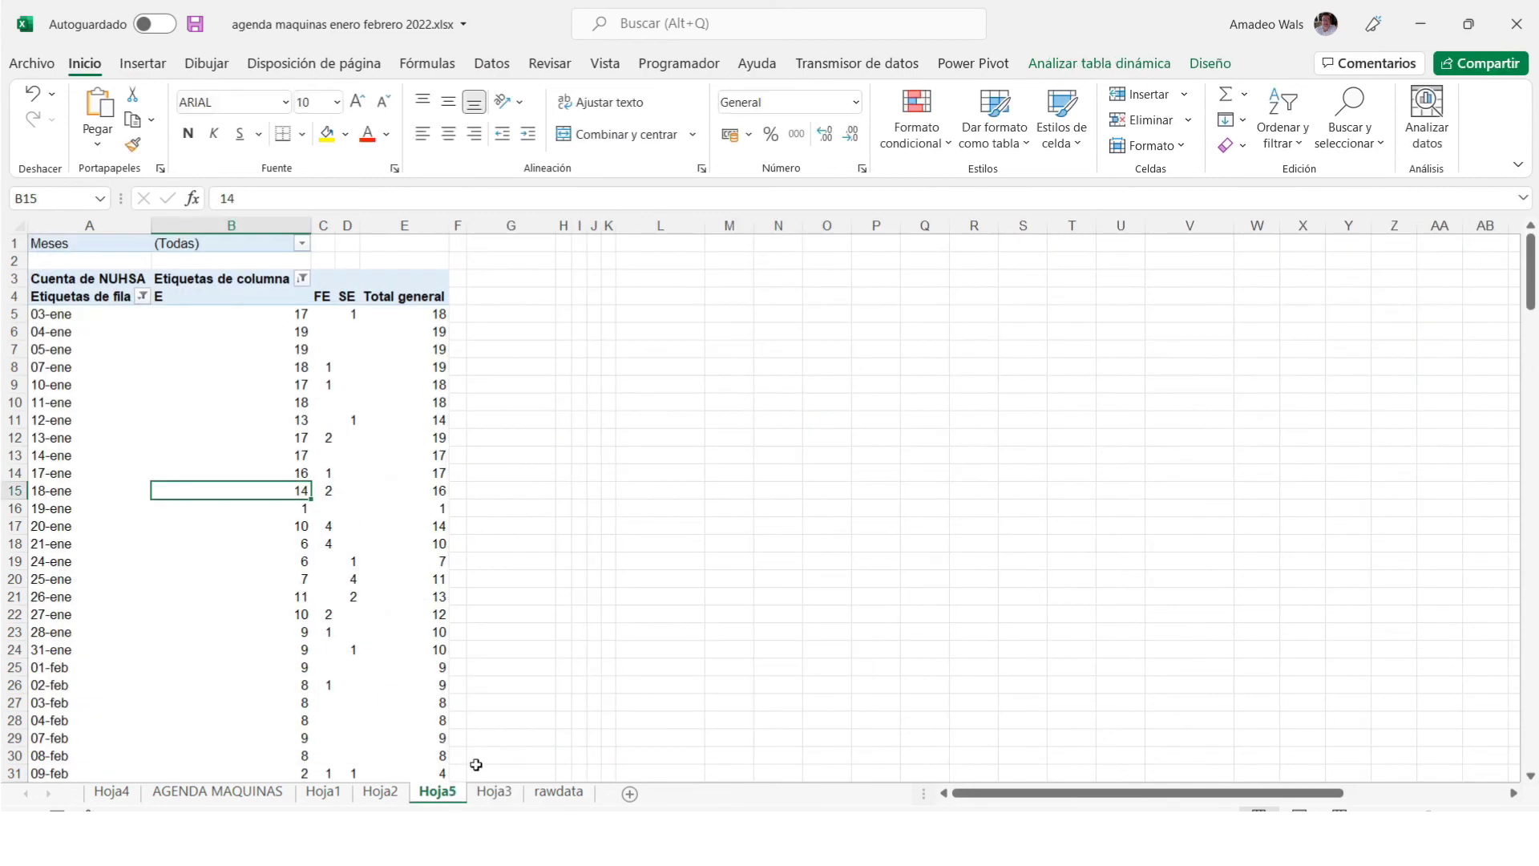
{"action": "left_click", "coordinate": [206, 441]}
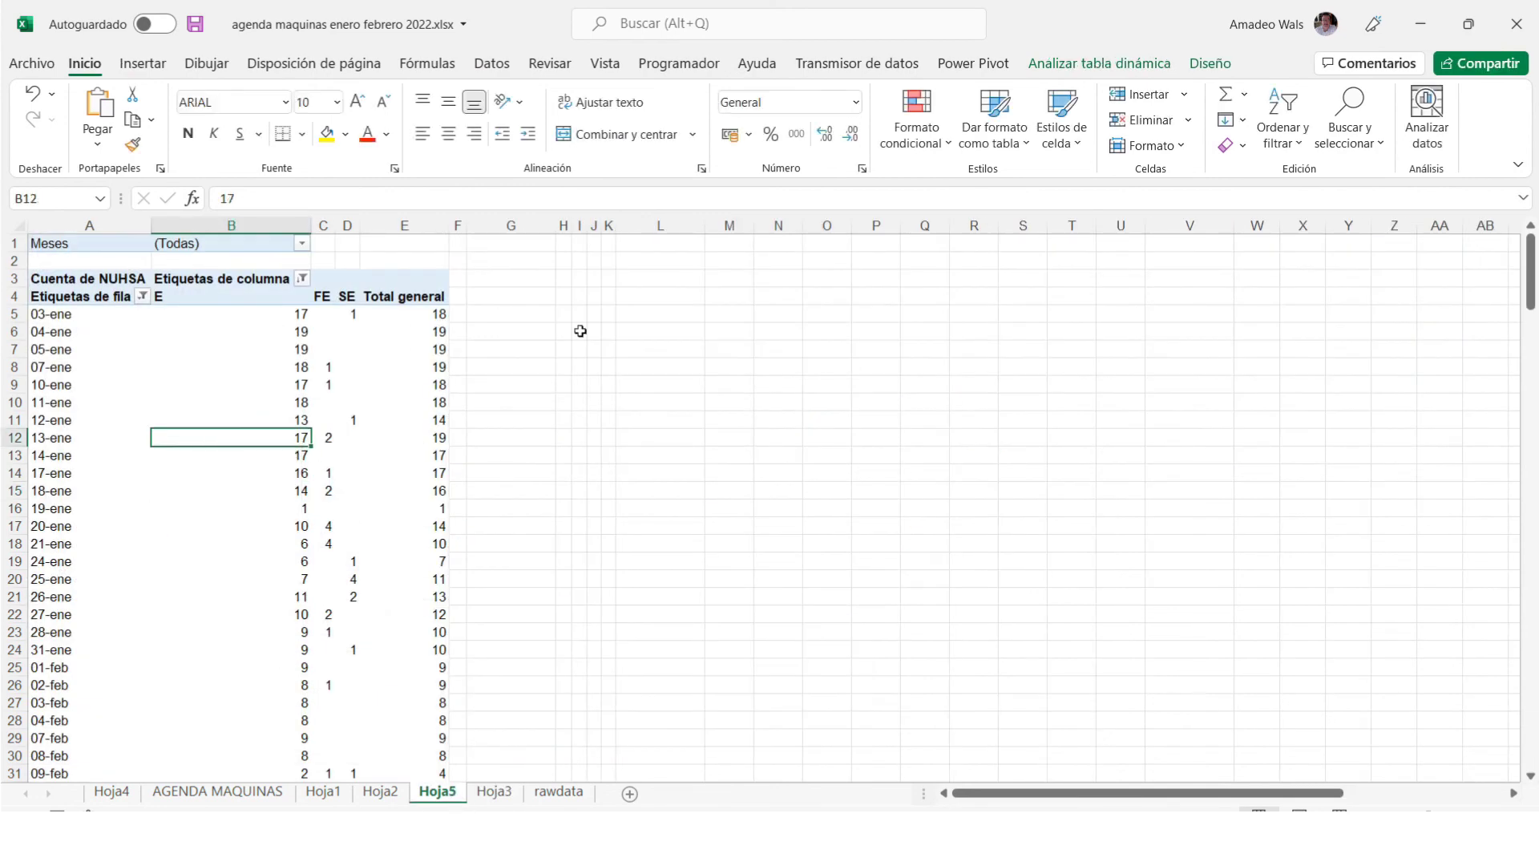
{"action": "left_click", "coordinate": [1136, 66]}
{"action": "left_click", "coordinate": [1395, 120]}
{"action": "left_click", "coordinate": [1395, 202]}
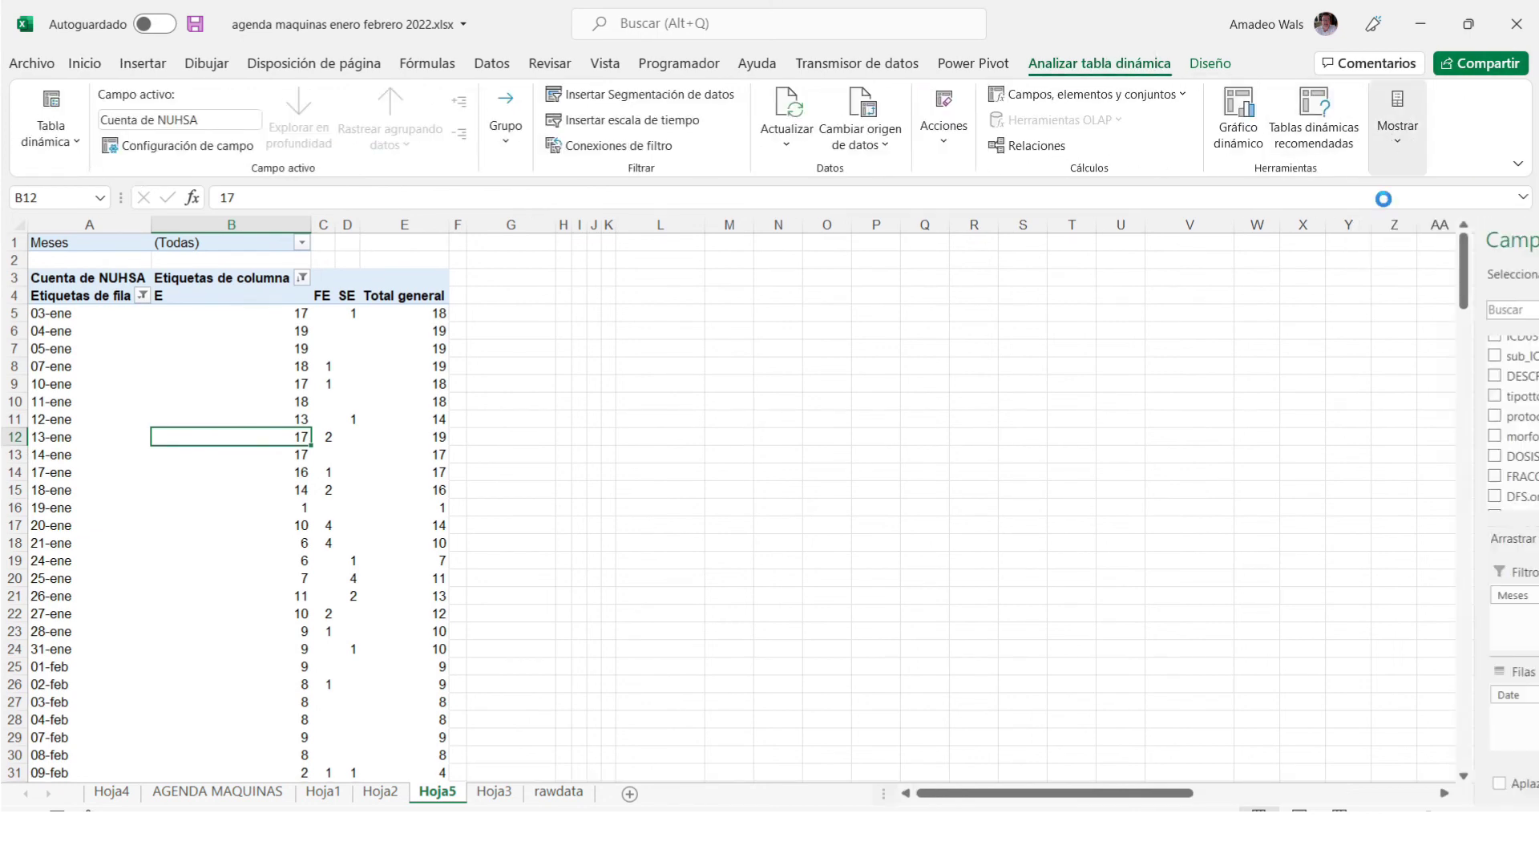
Remove Sts from the pivot table's columns area and put the MD field there instead.
{"action": "left_click_drag", "start_coordinate": [1520, 433], "coordinate": [1521, 467]}
{"action": "left_click_drag", "start_coordinate": [1399, 597], "coordinate": [1392, 454]}
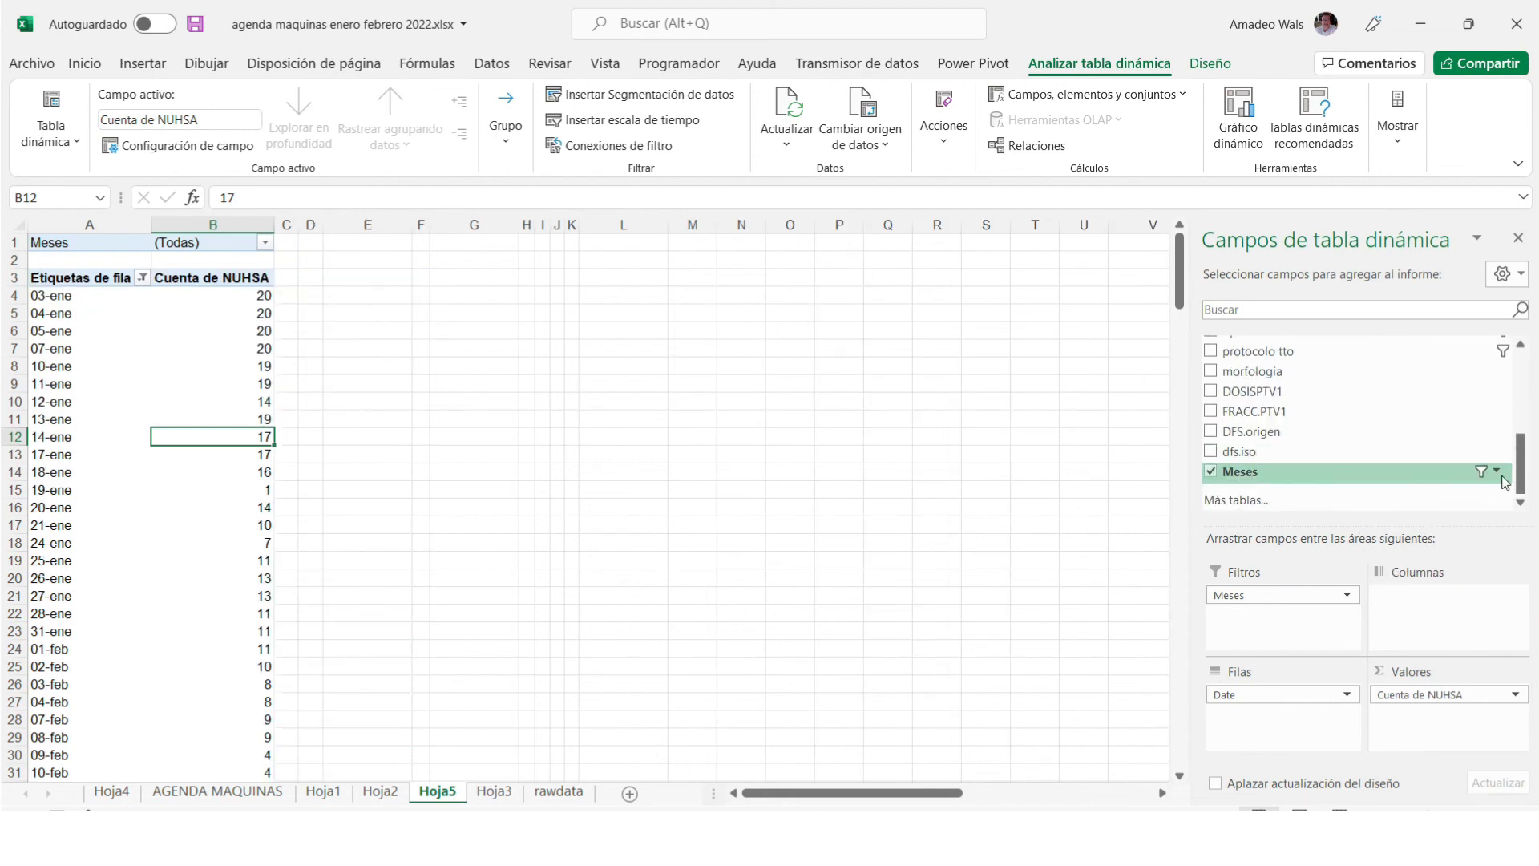
{"action": "left_click_drag", "start_coordinate": [1521, 485], "coordinate": [1521, 418]}
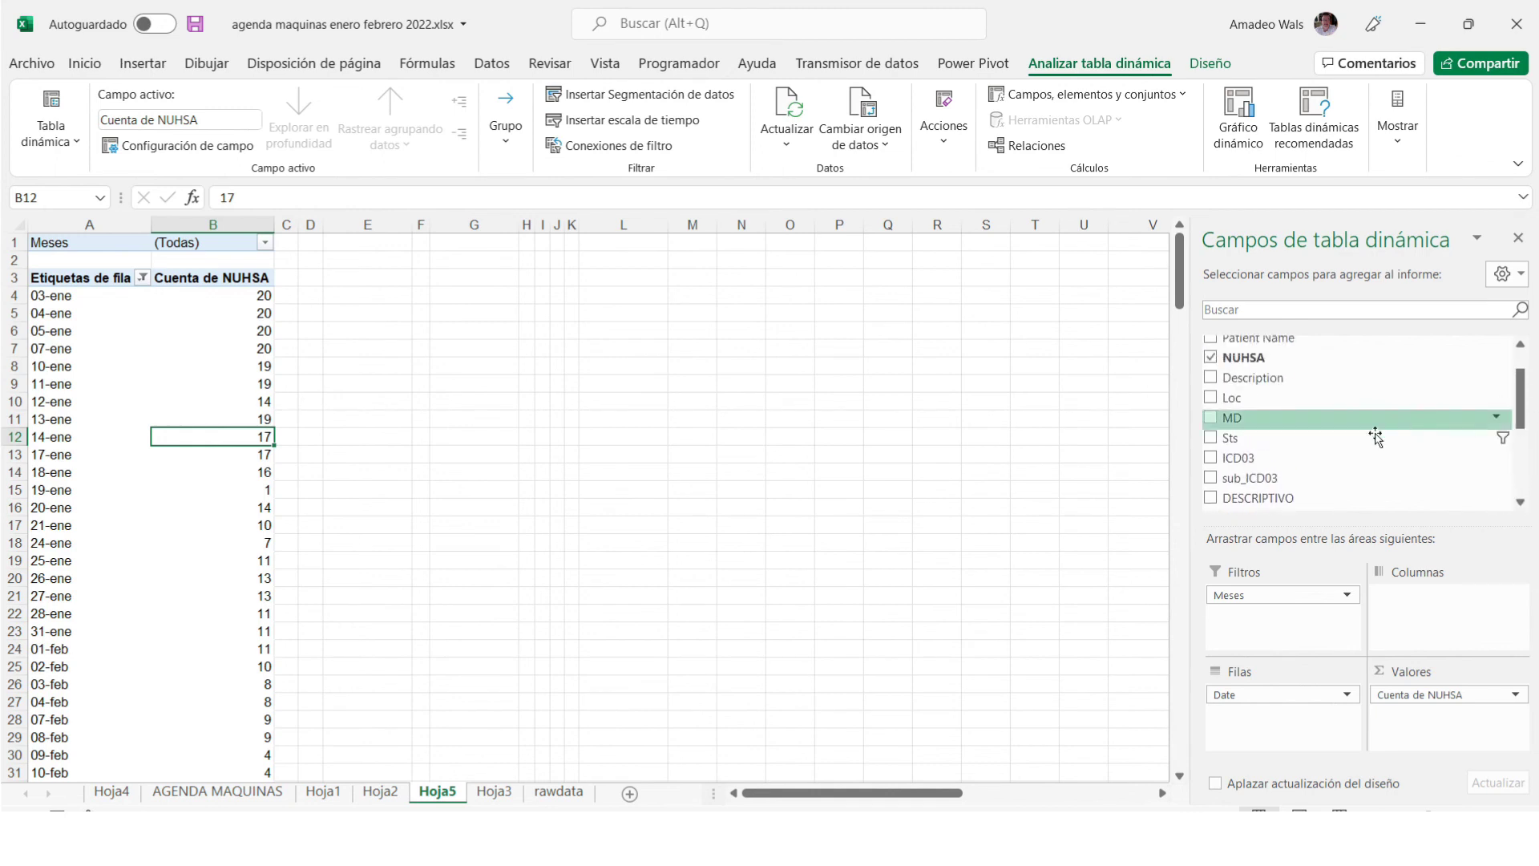
{"action": "left_click_drag", "start_coordinate": [1253, 420], "coordinate": [1419, 608]}
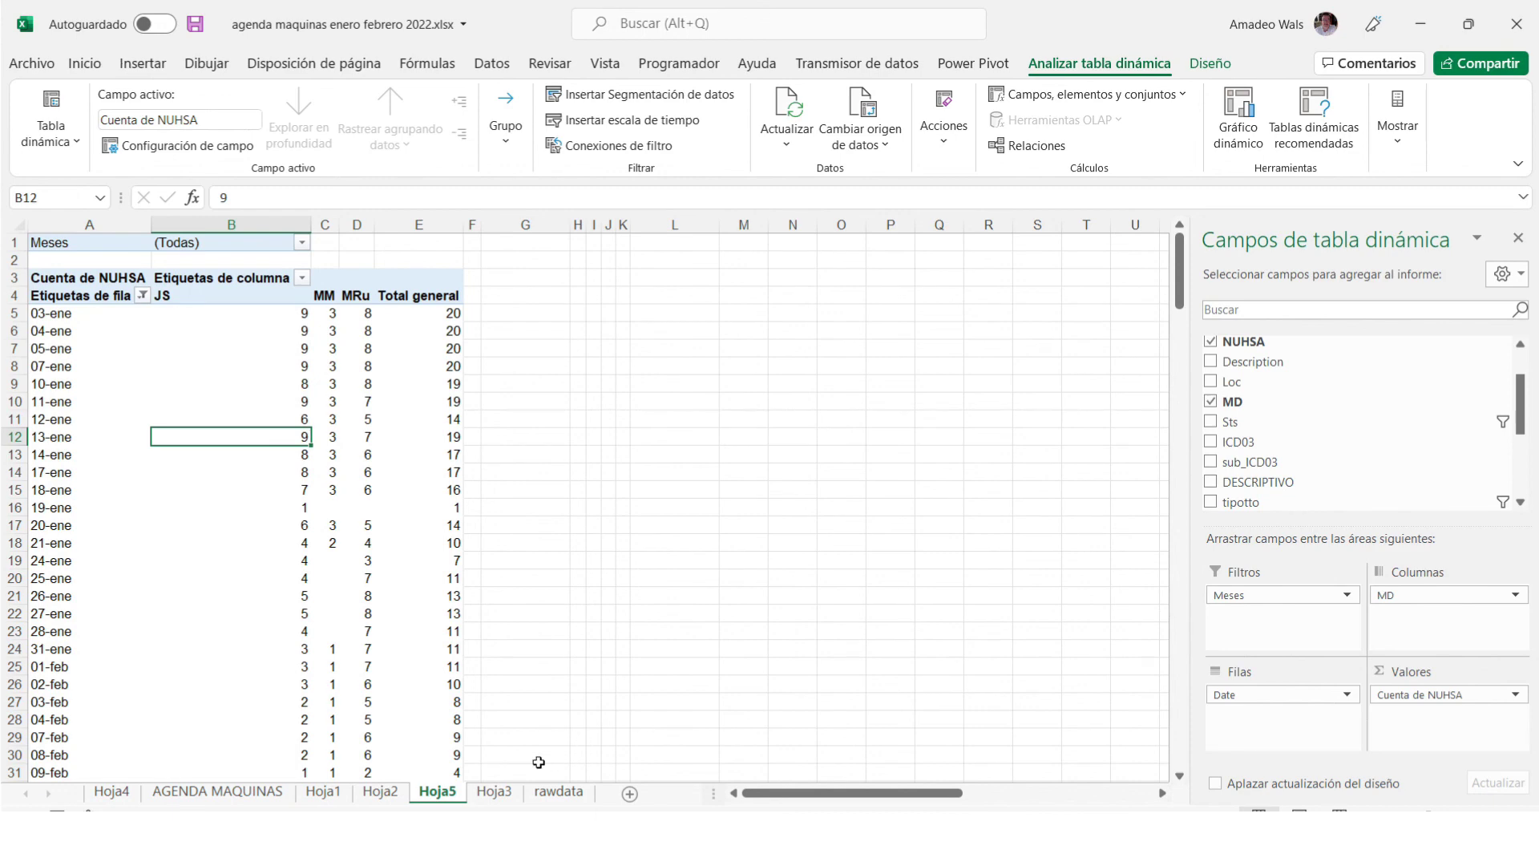
Check the MD filter on the Hoja3 chart, keep every MD item selected, and hide the chart's field list.
{"action": "left_click", "coordinate": [493, 792]}
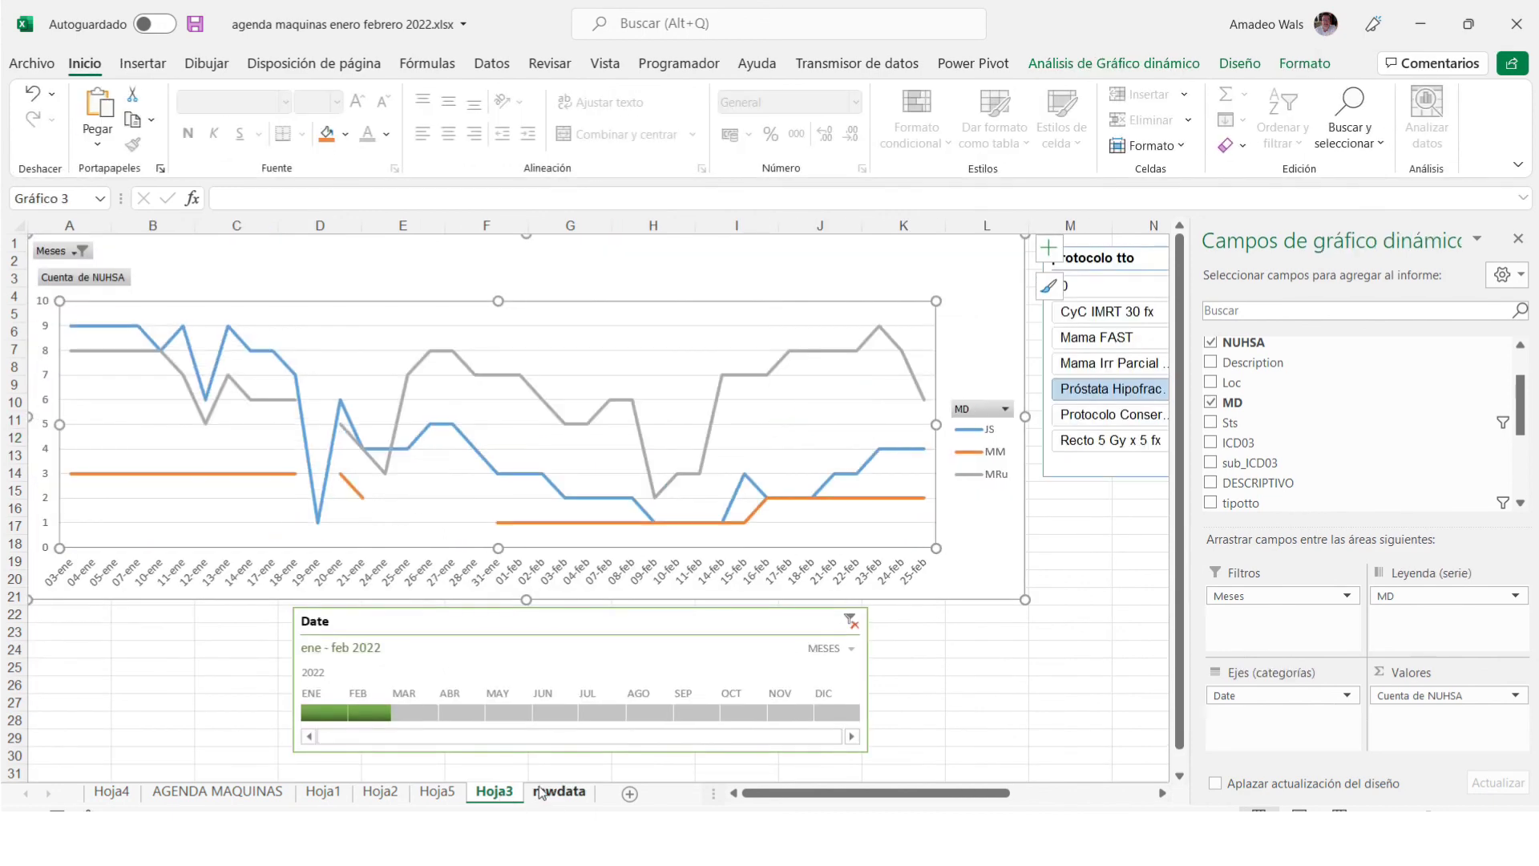
{"action": "left_click", "coordinate": [1006, 410]}
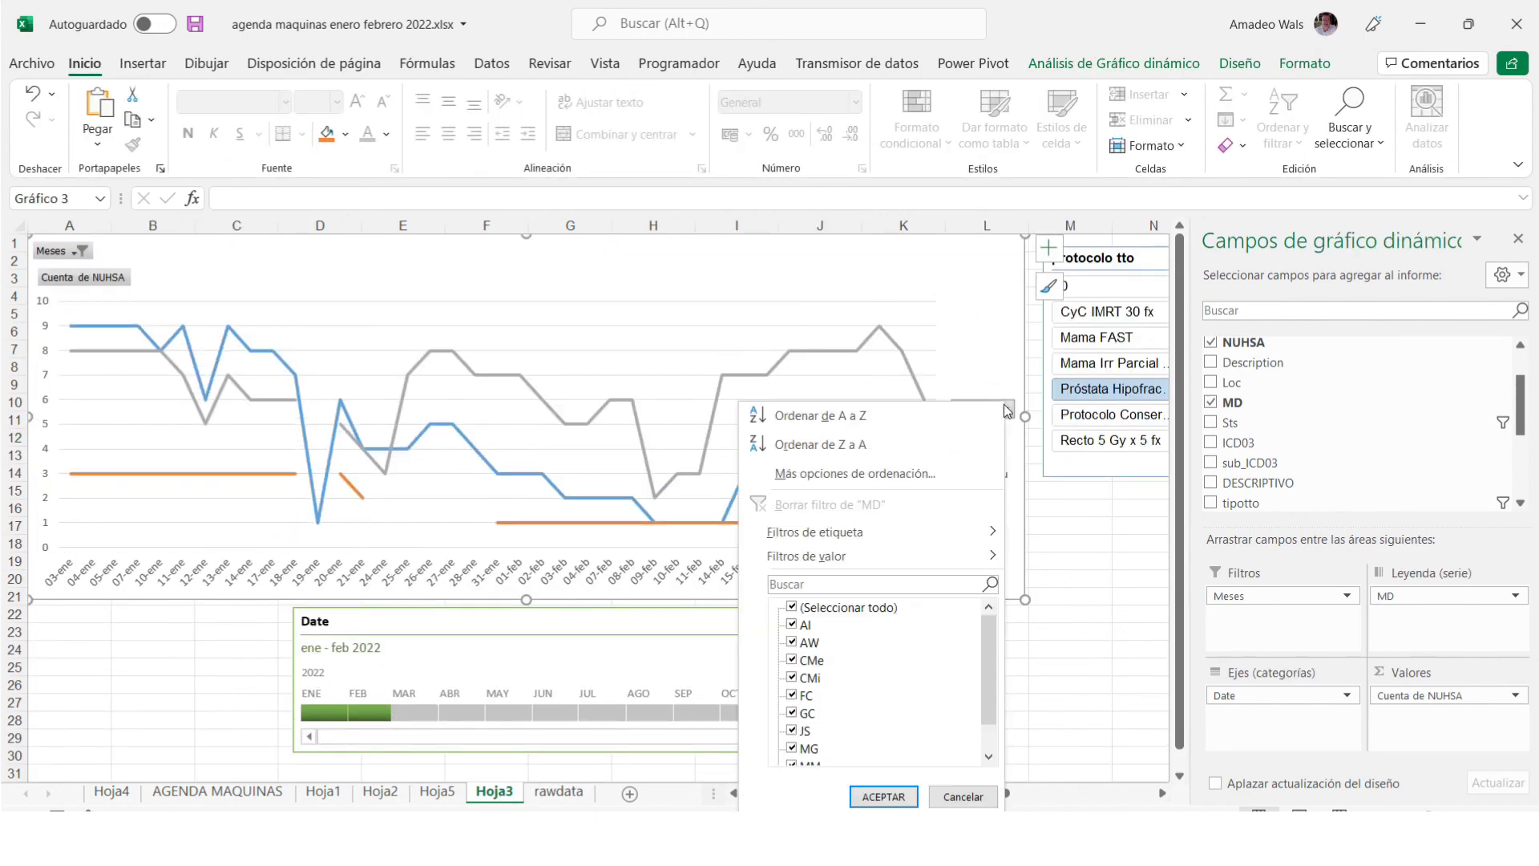
{"action": "left_click", "coordinate": [792, 607]}
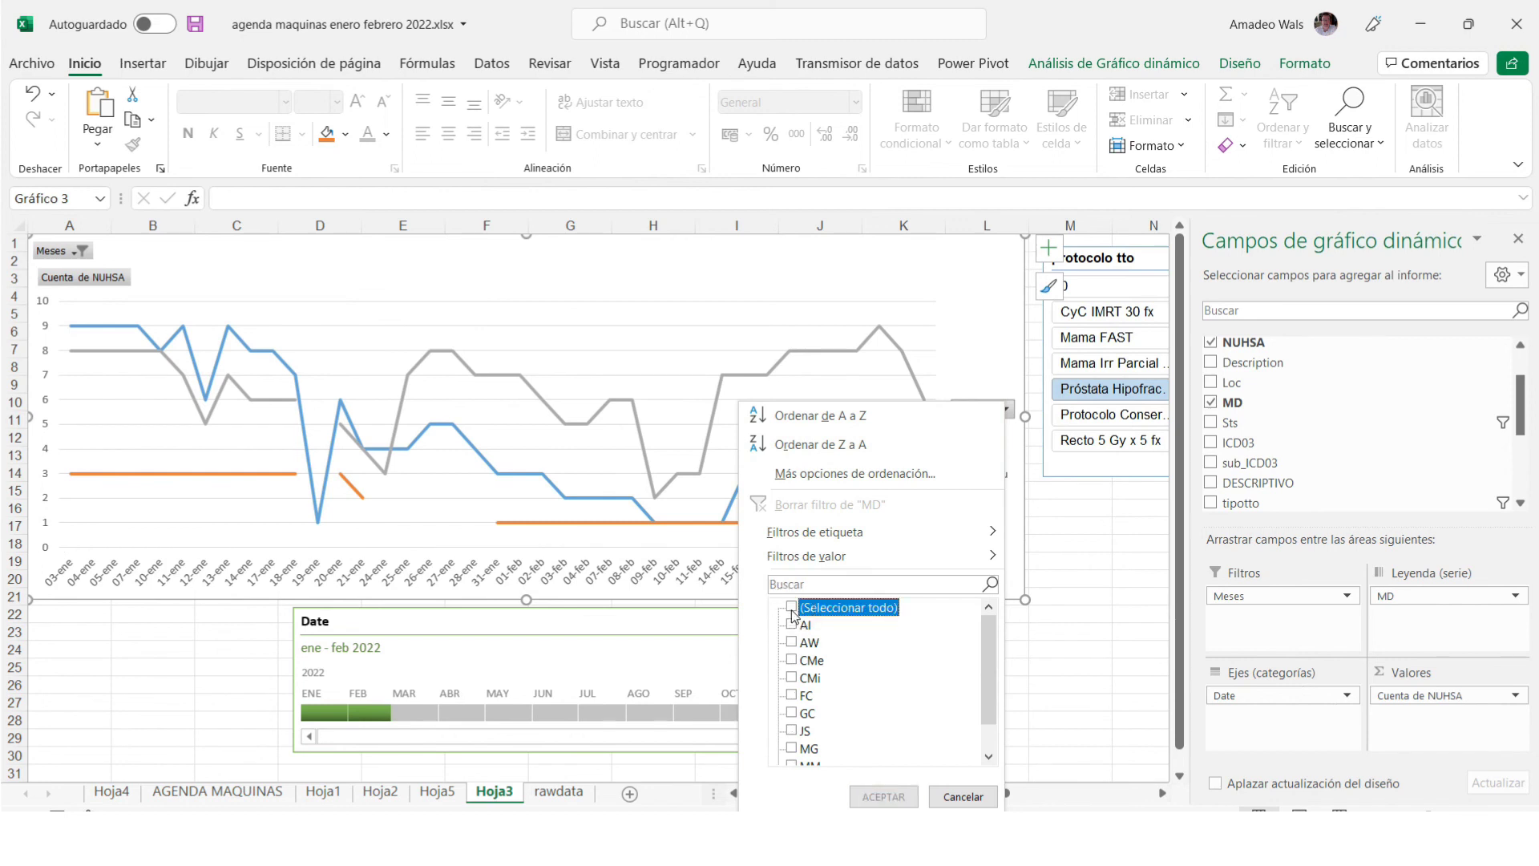
{"action": "left_click", "coordinate": [792, 608]}
{"action": "left_click", "coordinate": [882, 796]}
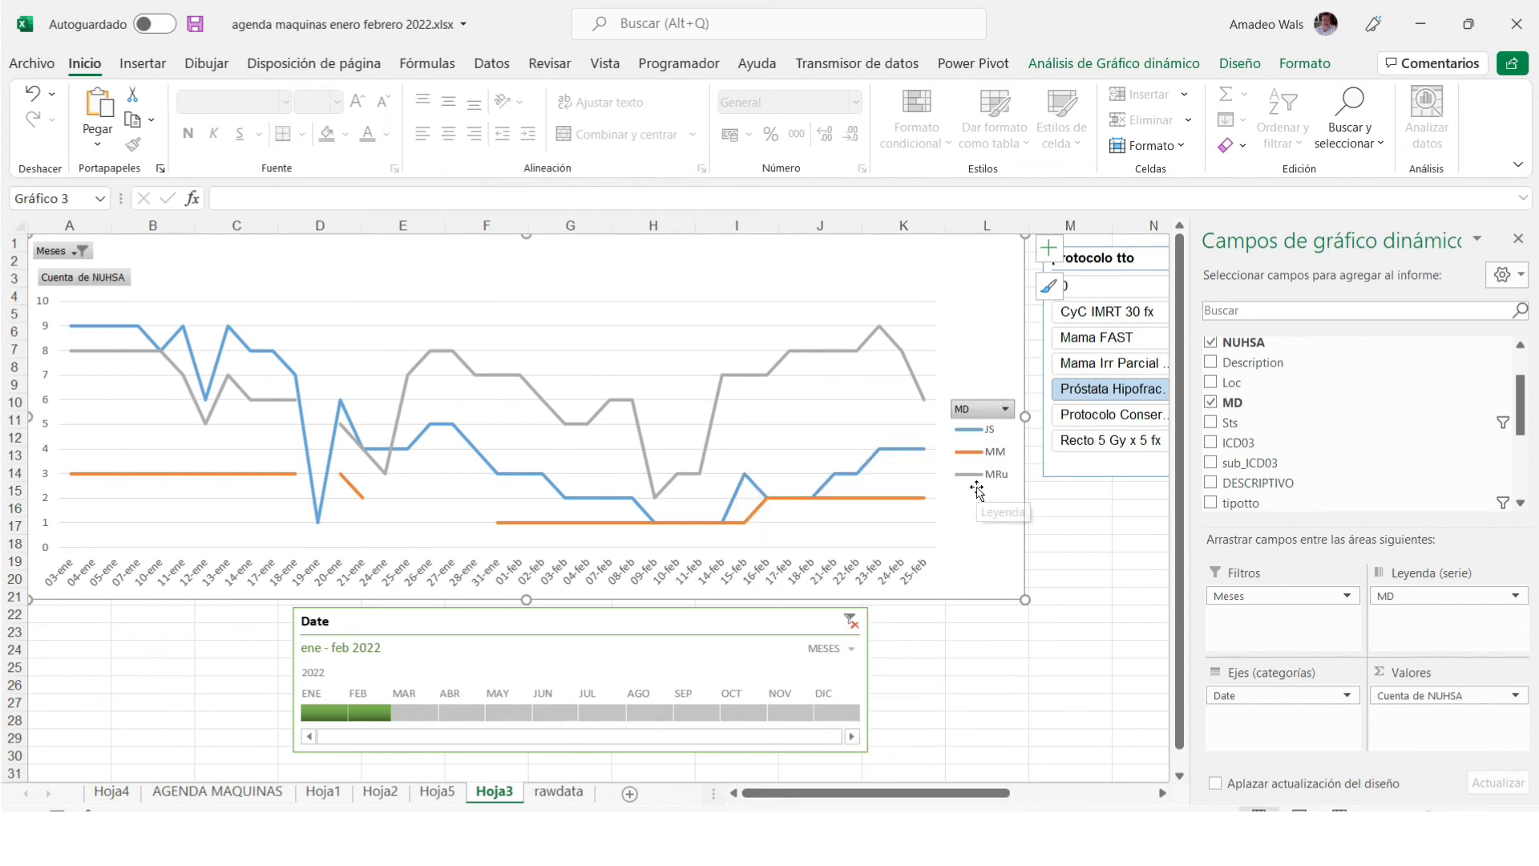
{"action": "left_click", "coordinate": [1518, 239]}
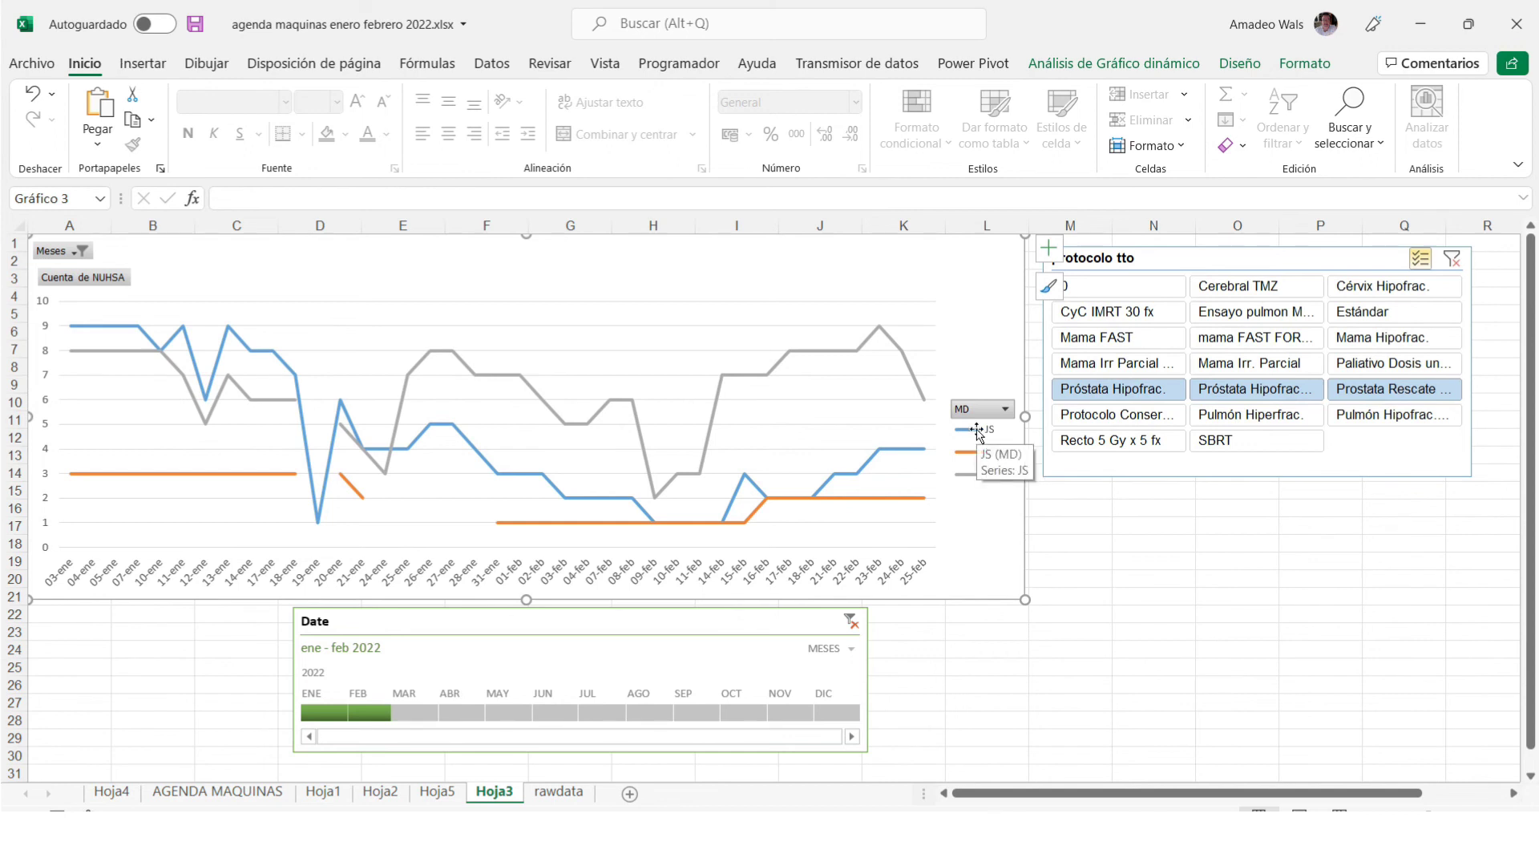
Filter the protocolo tto slicer to the Pulmón Hipofrac. 55 Gy protocol alone, and clear the slicer's filter to include all protocols.
{"action": "left_click", "coordinate": [1345, 420]}
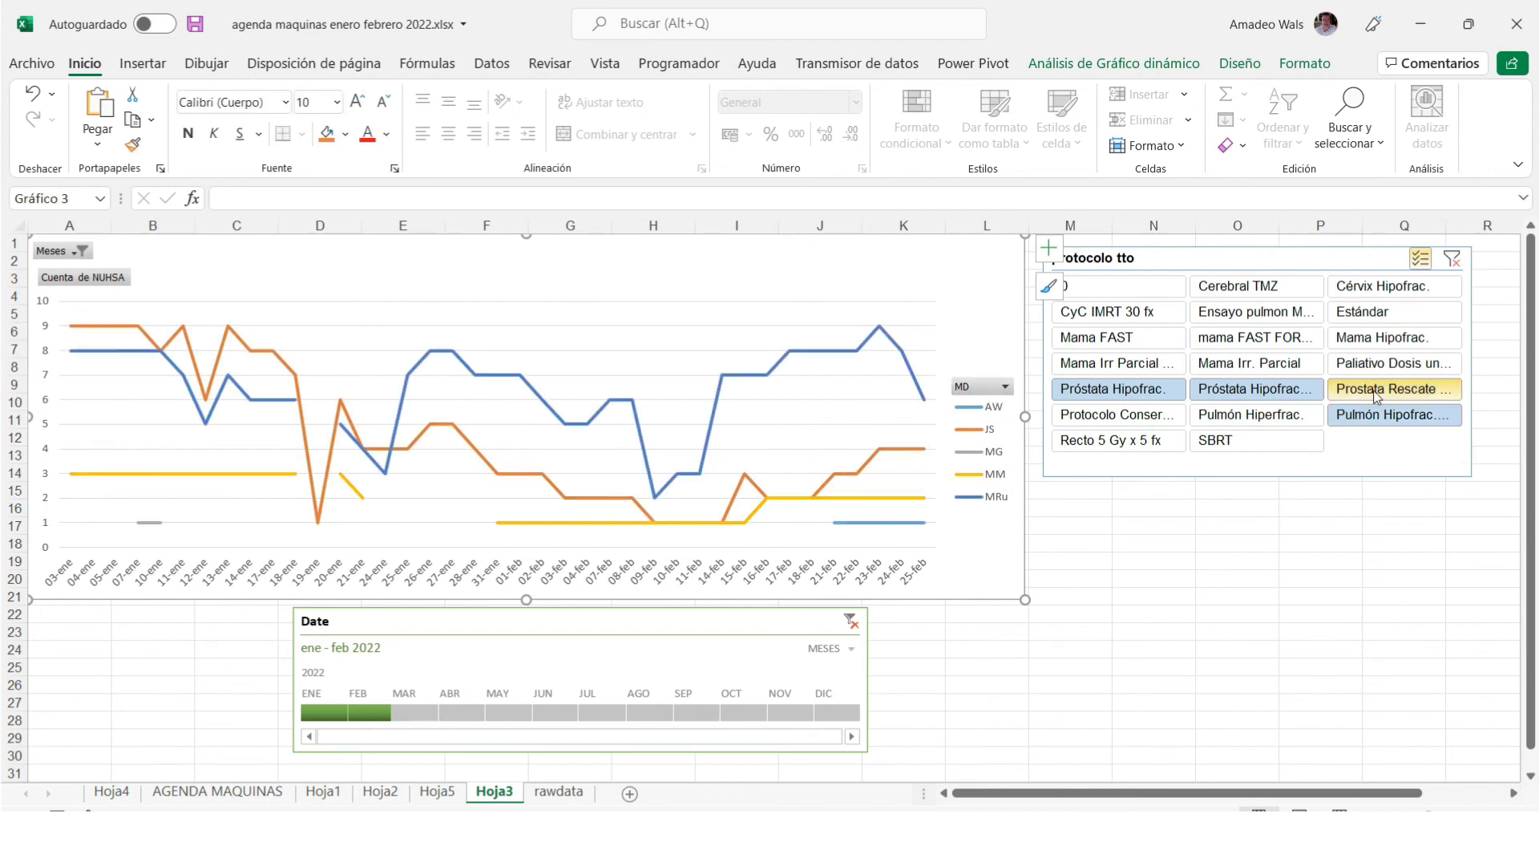
{"action": "left_click", "coordinate": [1246, 390]}
{"action": "left_click", "coordinate": [1151, 394]}
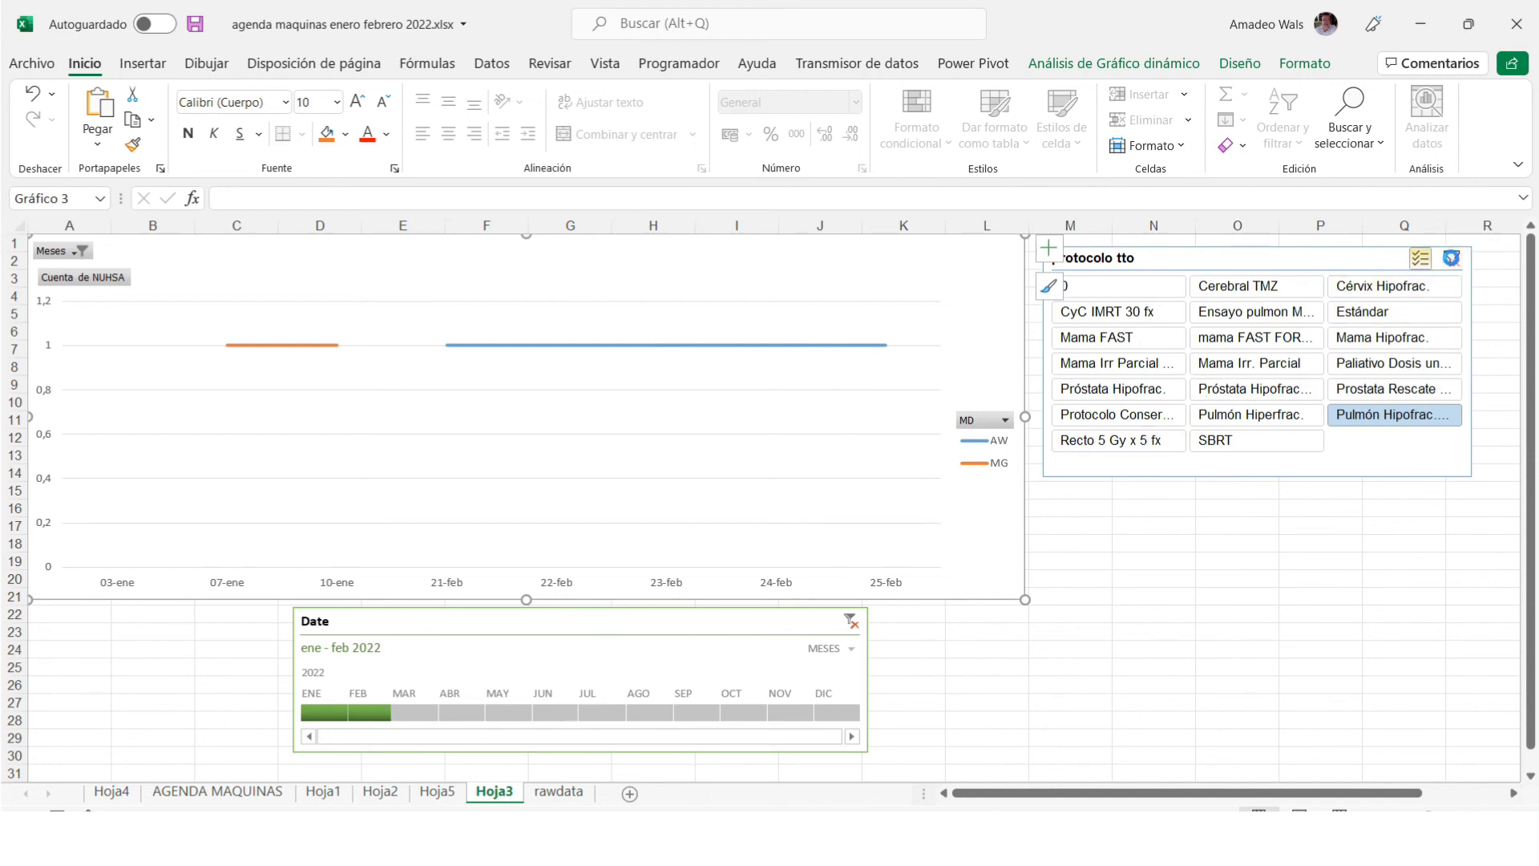
{"action": "left_click", "coordinate": [1452, 259]}
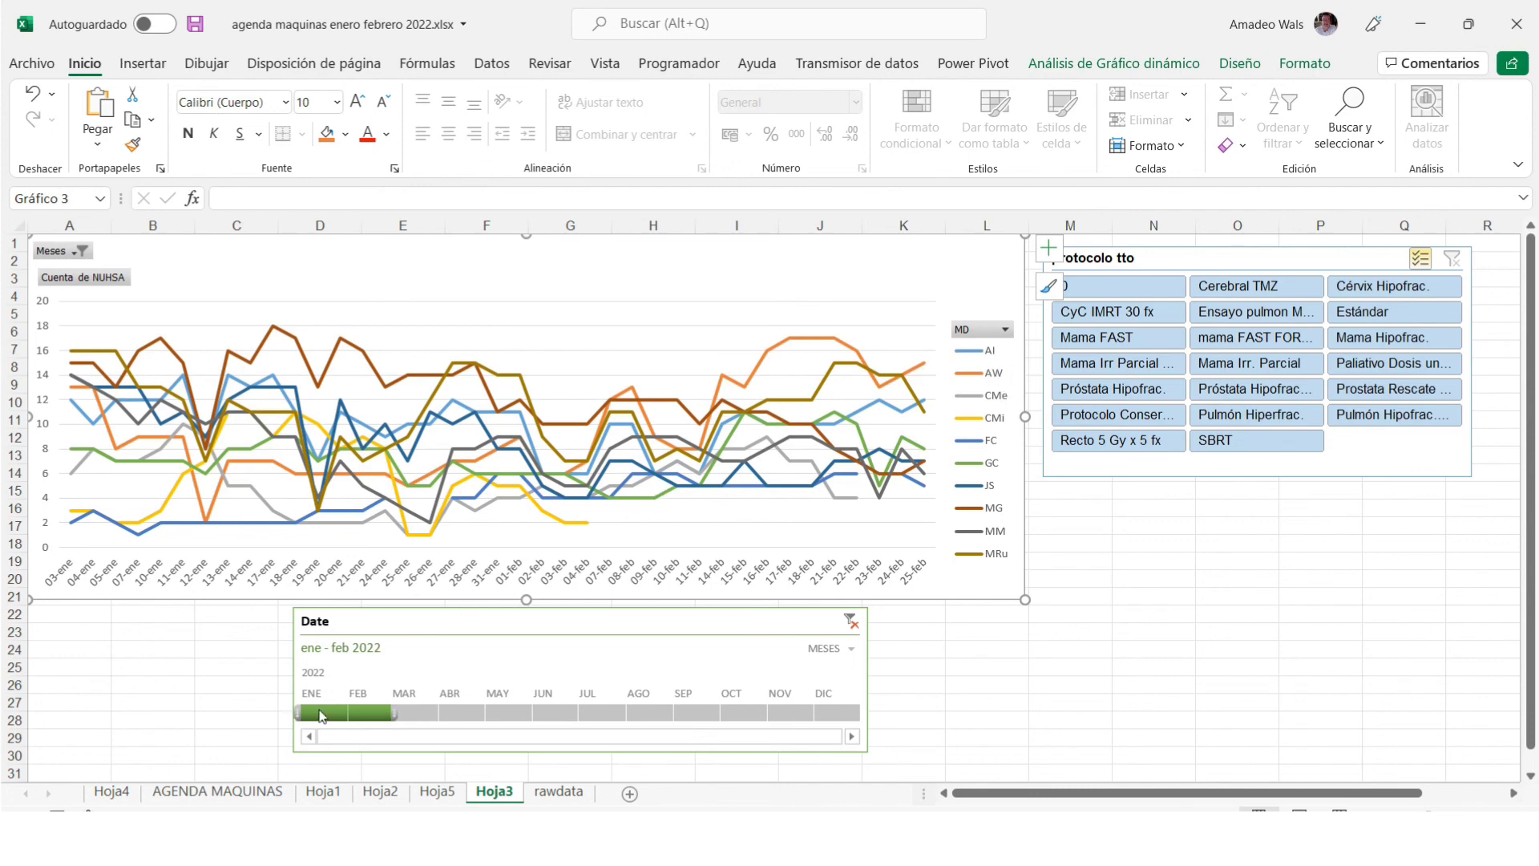
Switch the Date timeline to days and limit it to 9–13 January 2022.
{"action": "left_click", "coordinate": [852, 658]}
{"action": "left_click", "coordinate": [866, 762]}
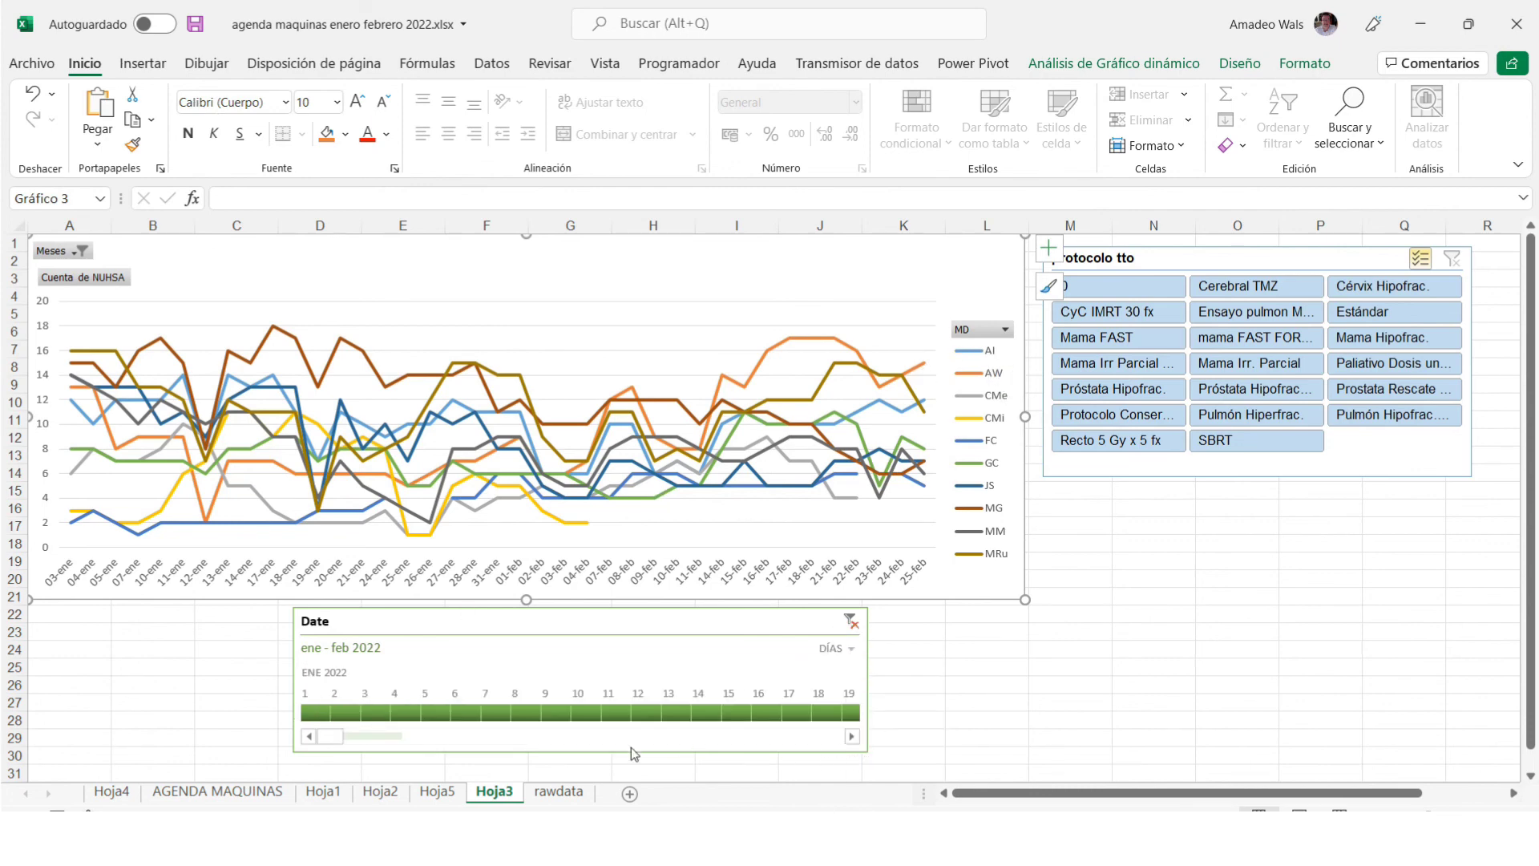
{"action": "left_click", "coordinate": [561, 714]}
{"action": "left_click_drag", "start_coordinate": [574, 711], "coordinate": [693, 714]}
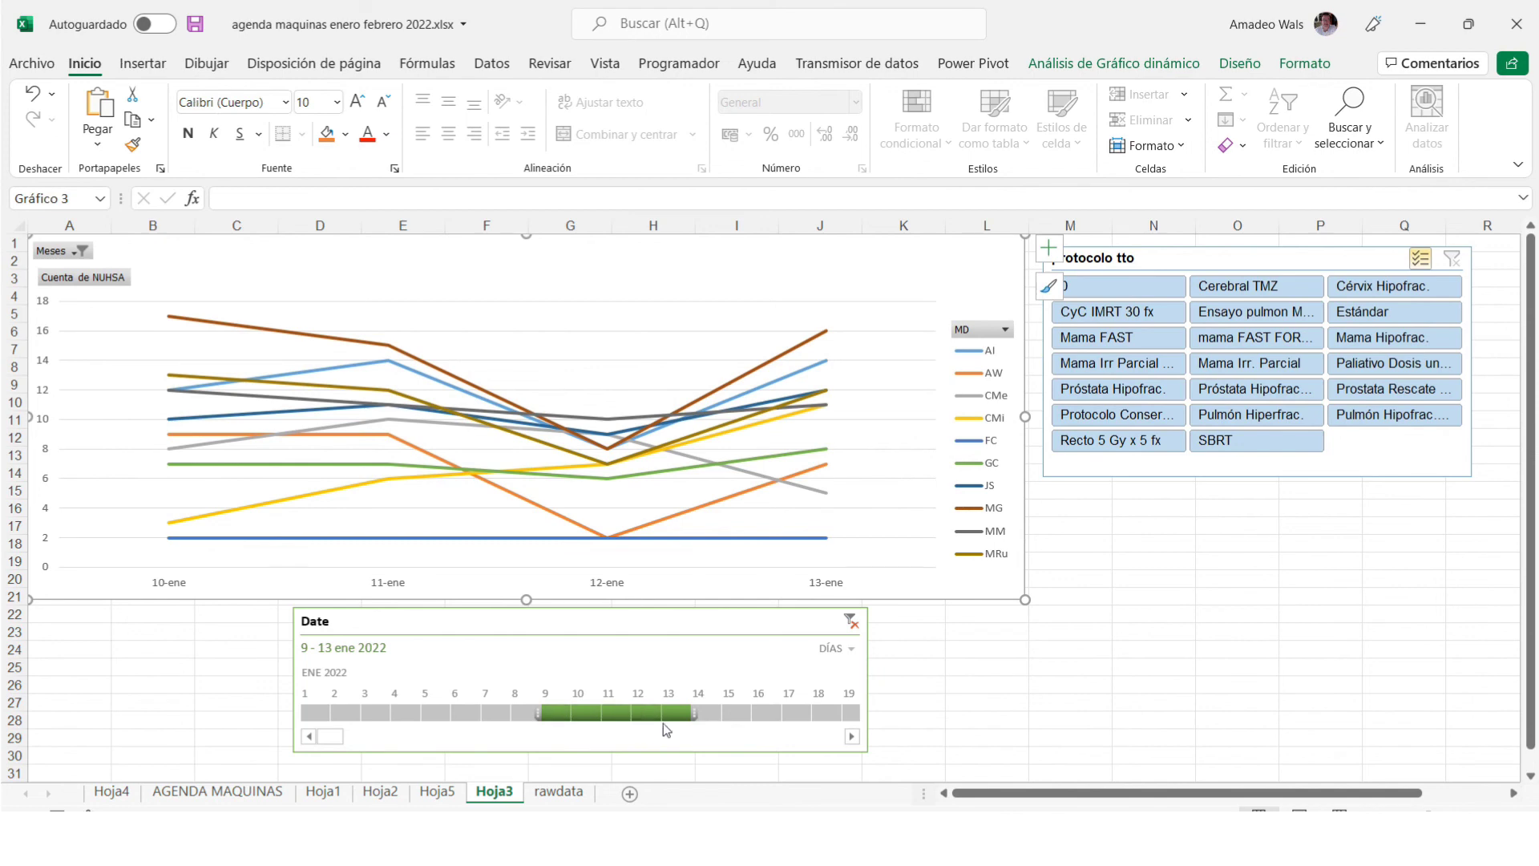
Go to sheet Hoja5 and display the field list of its protocol pivot table.
{"action": "mouse_move", "coordinate": [739, 492]}
{"action": "key", "text": "ctrl+Page_Up"}
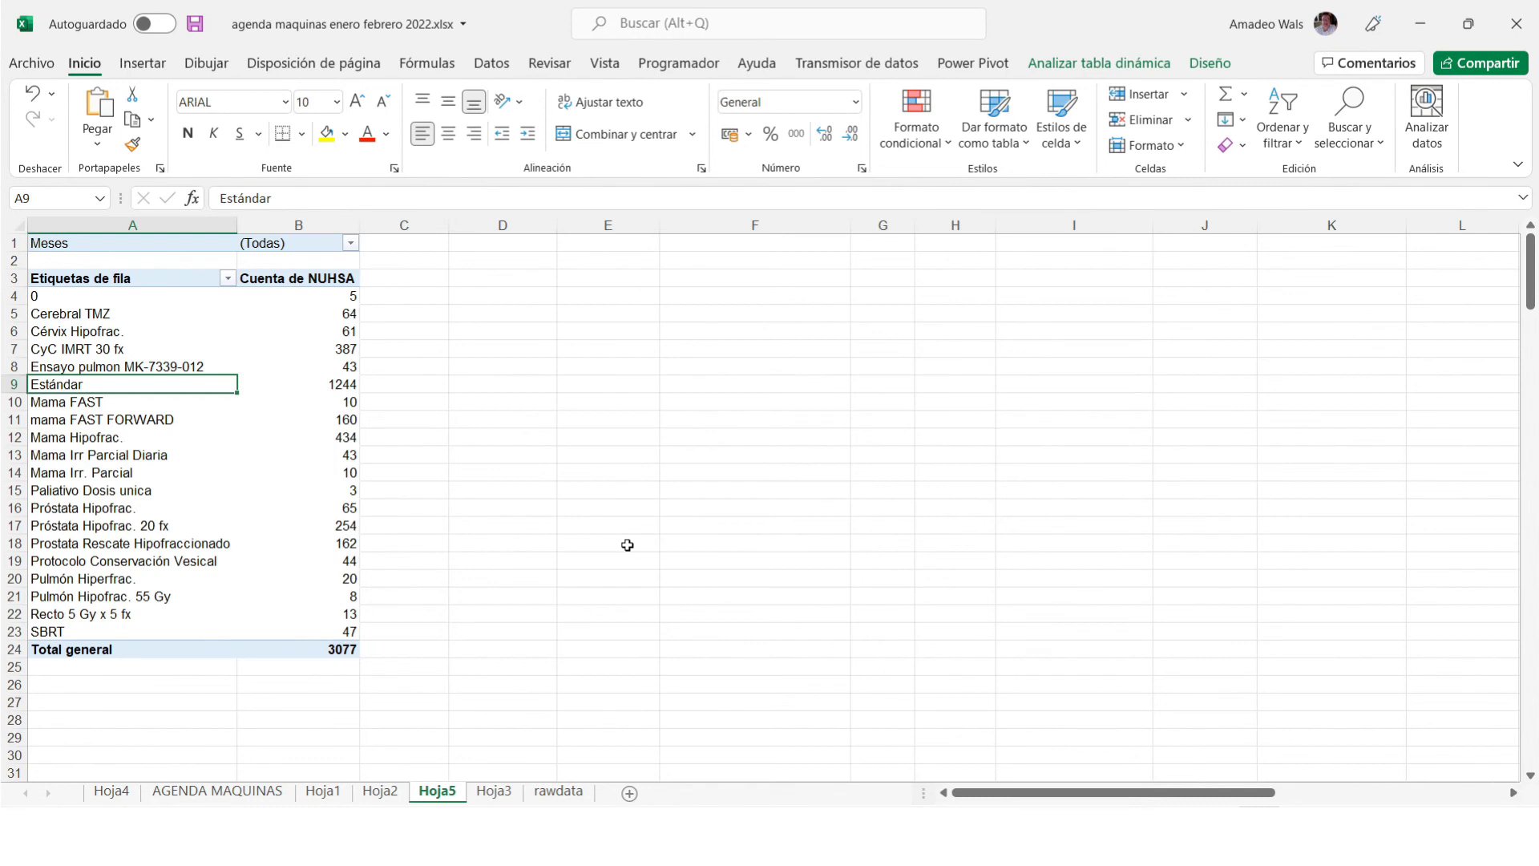
{"action": "left_click", "coordinate": [230, 369]}
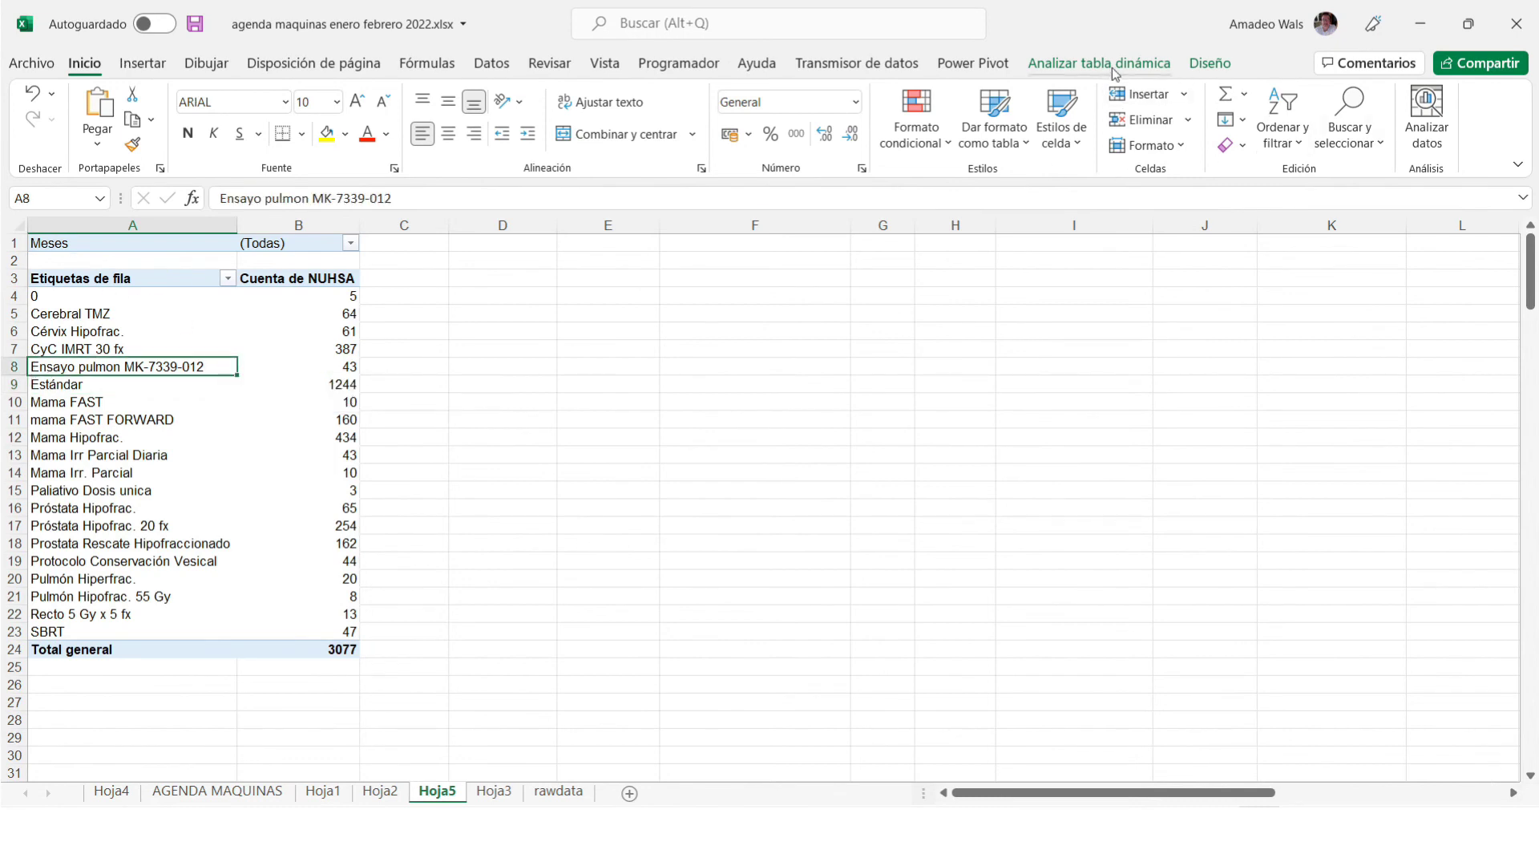
{"action": "left_click", "coordinate": [1208, 64]}
{"action": "left_click", "coordinate": [1135, 68]}
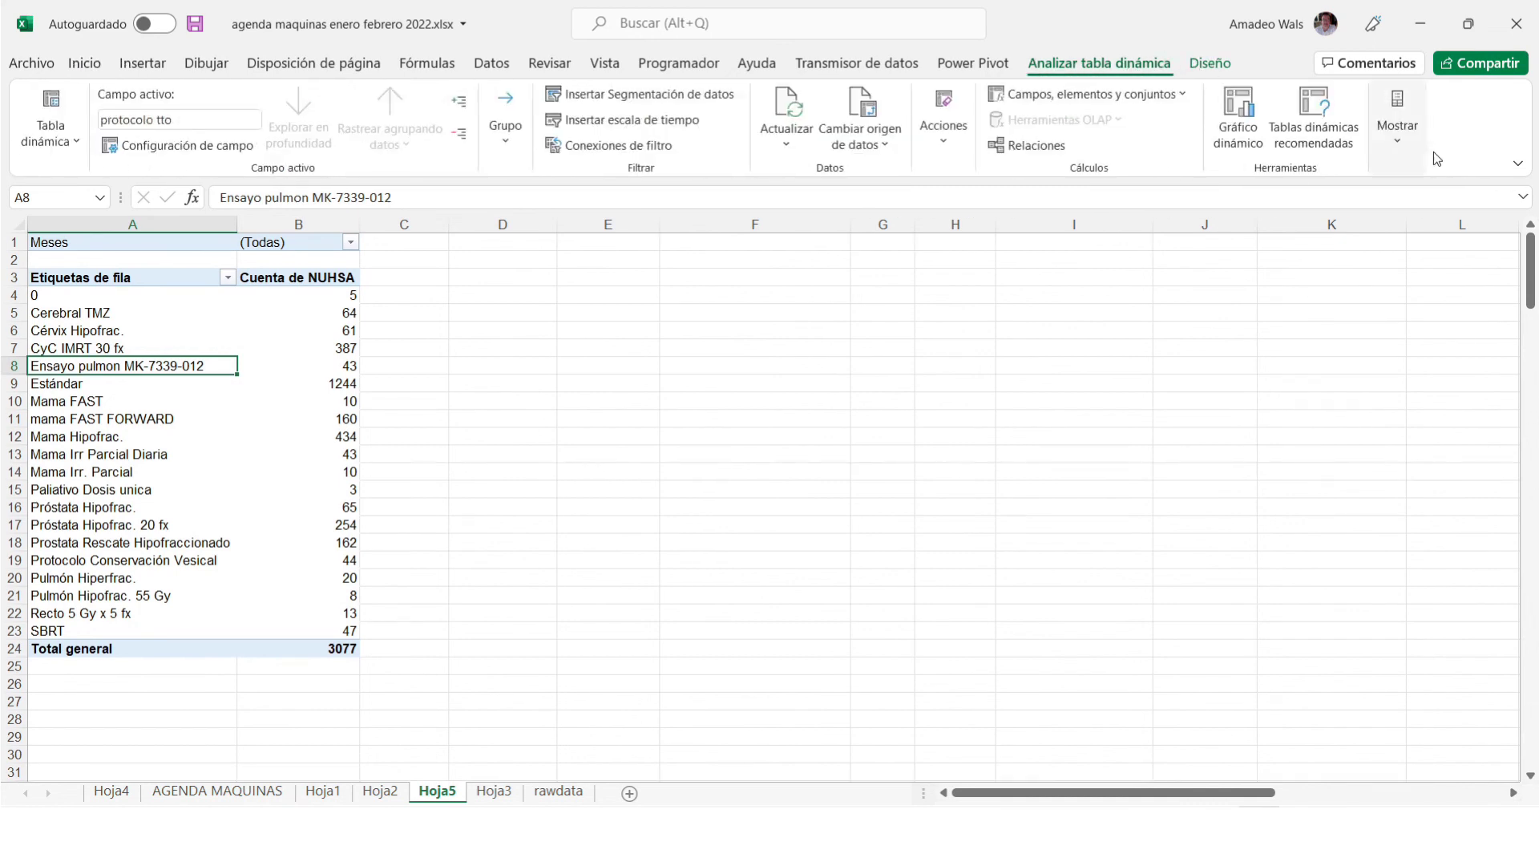
{"action": "left_click", "coordinate": [1397, 124]}
{"action": "left_click", "coordinate": [1380, 221]}
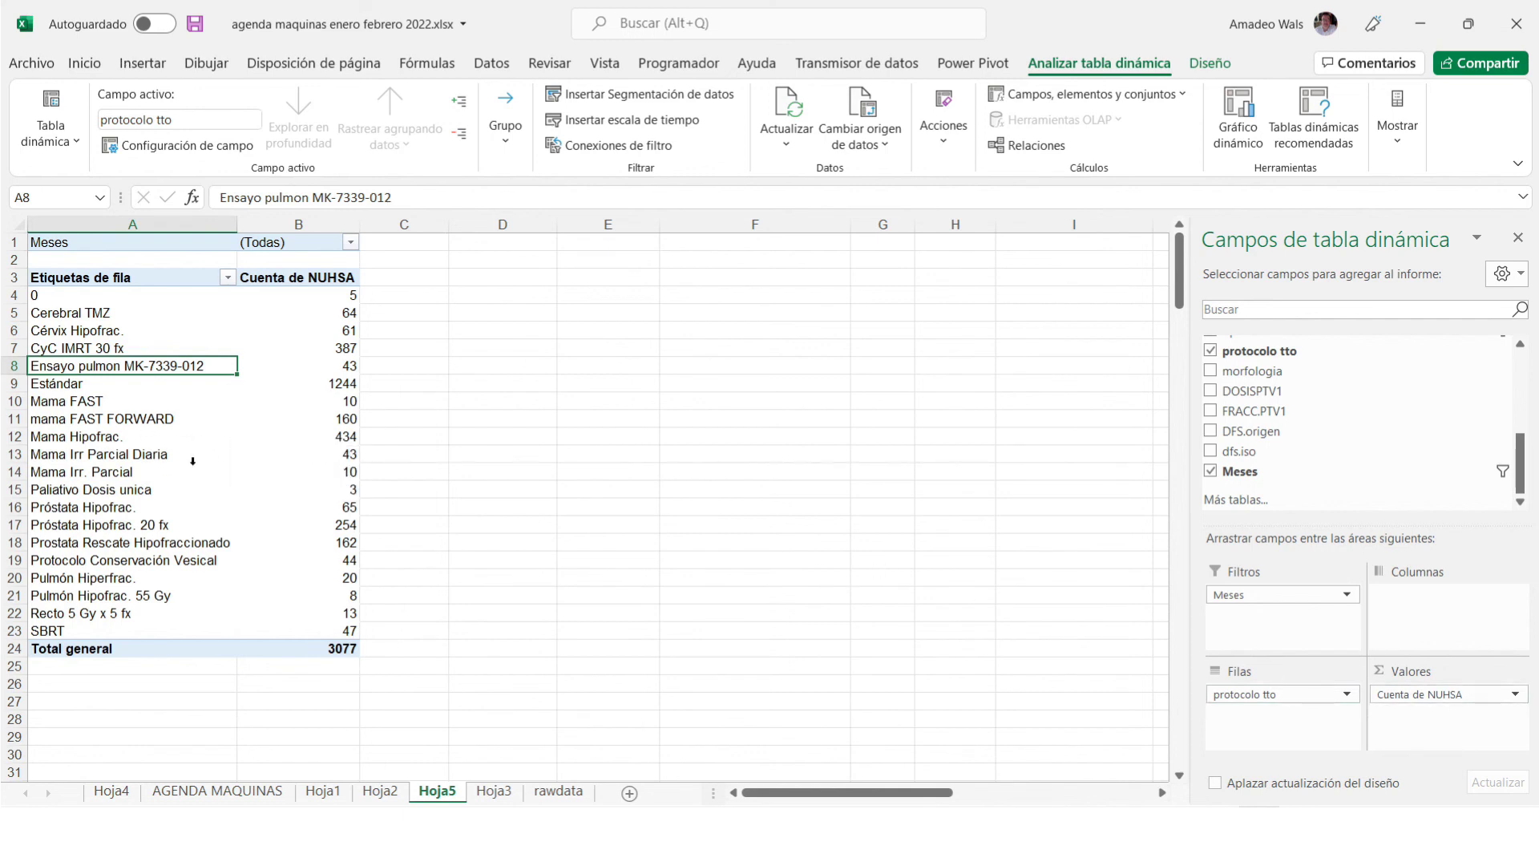
Insert a 3D pie chart from the protocol pivot table, place it beside the table, and enlarge it to about row 24.
{"action": "left_click", "coordinate": [233, 447]}
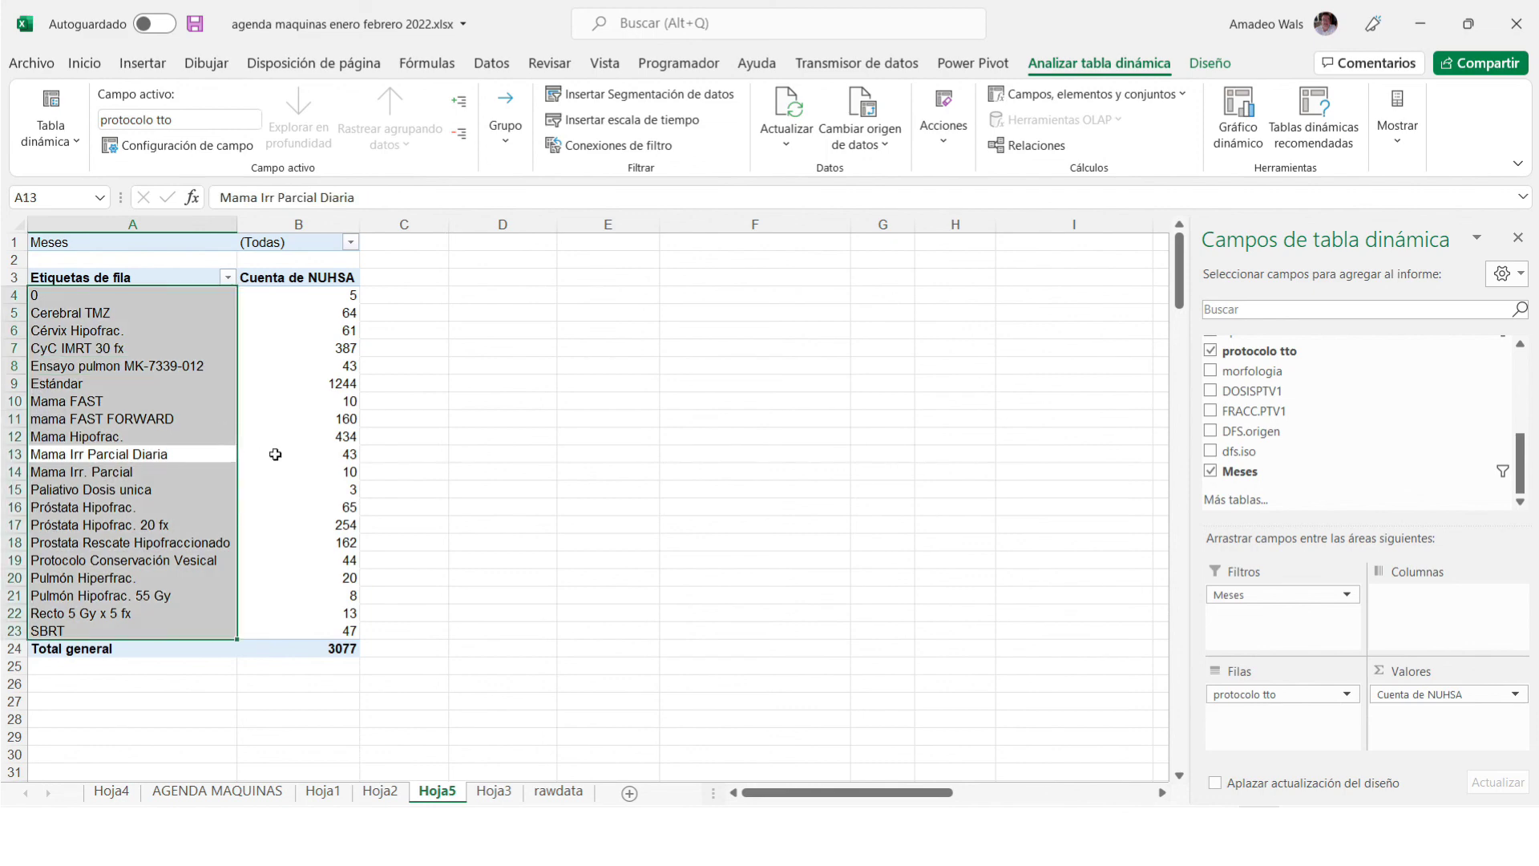
{"action": "left_click", "coordinate": [257, 435]}
{"action": "left_click", "coordinate": [150, 63]}
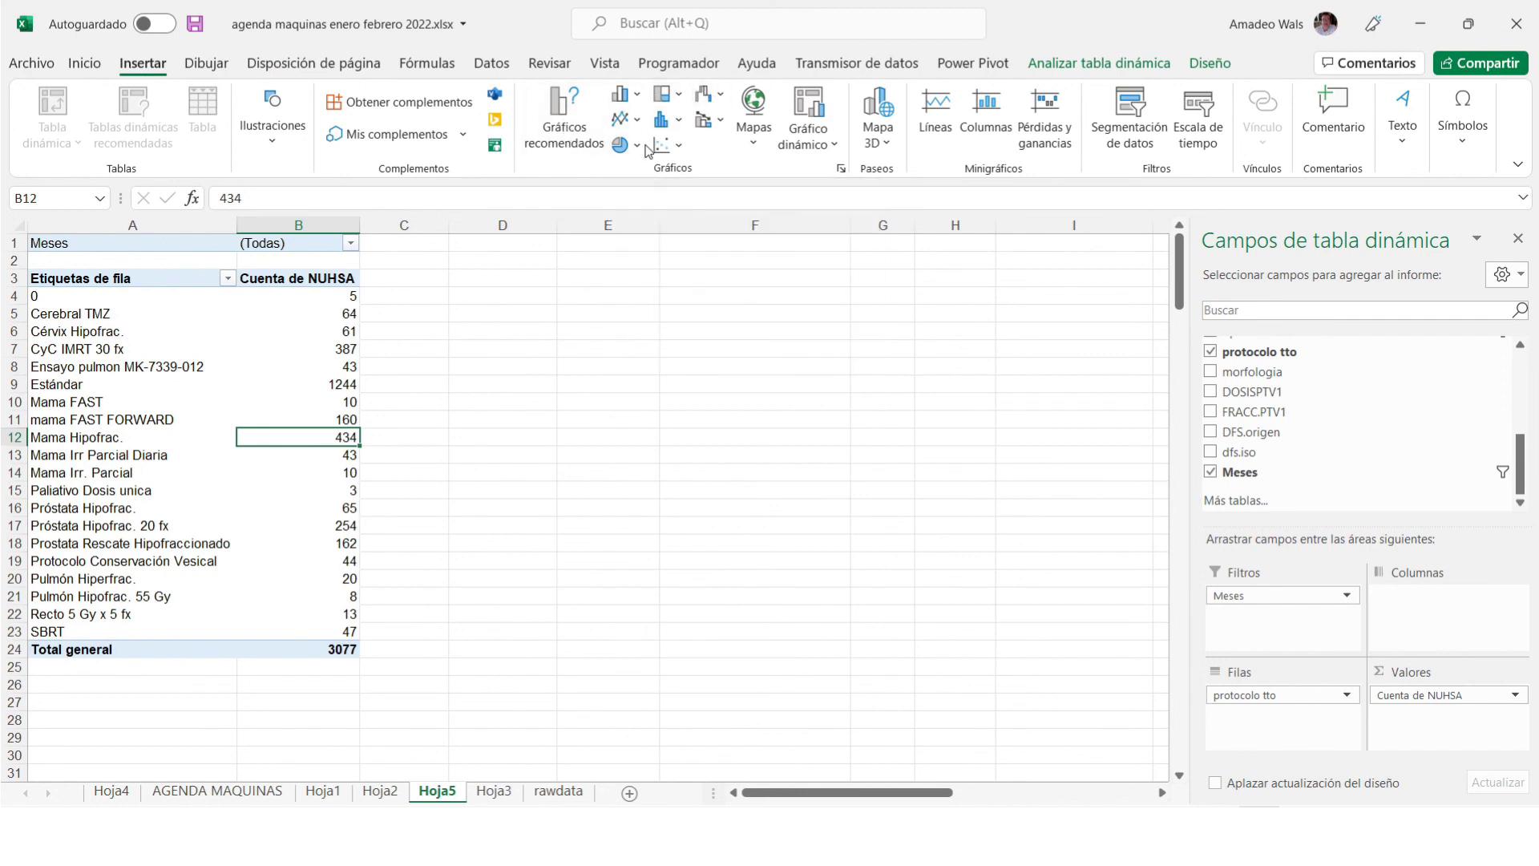
{"action": "left_click", "coordinate": [623, 152]}
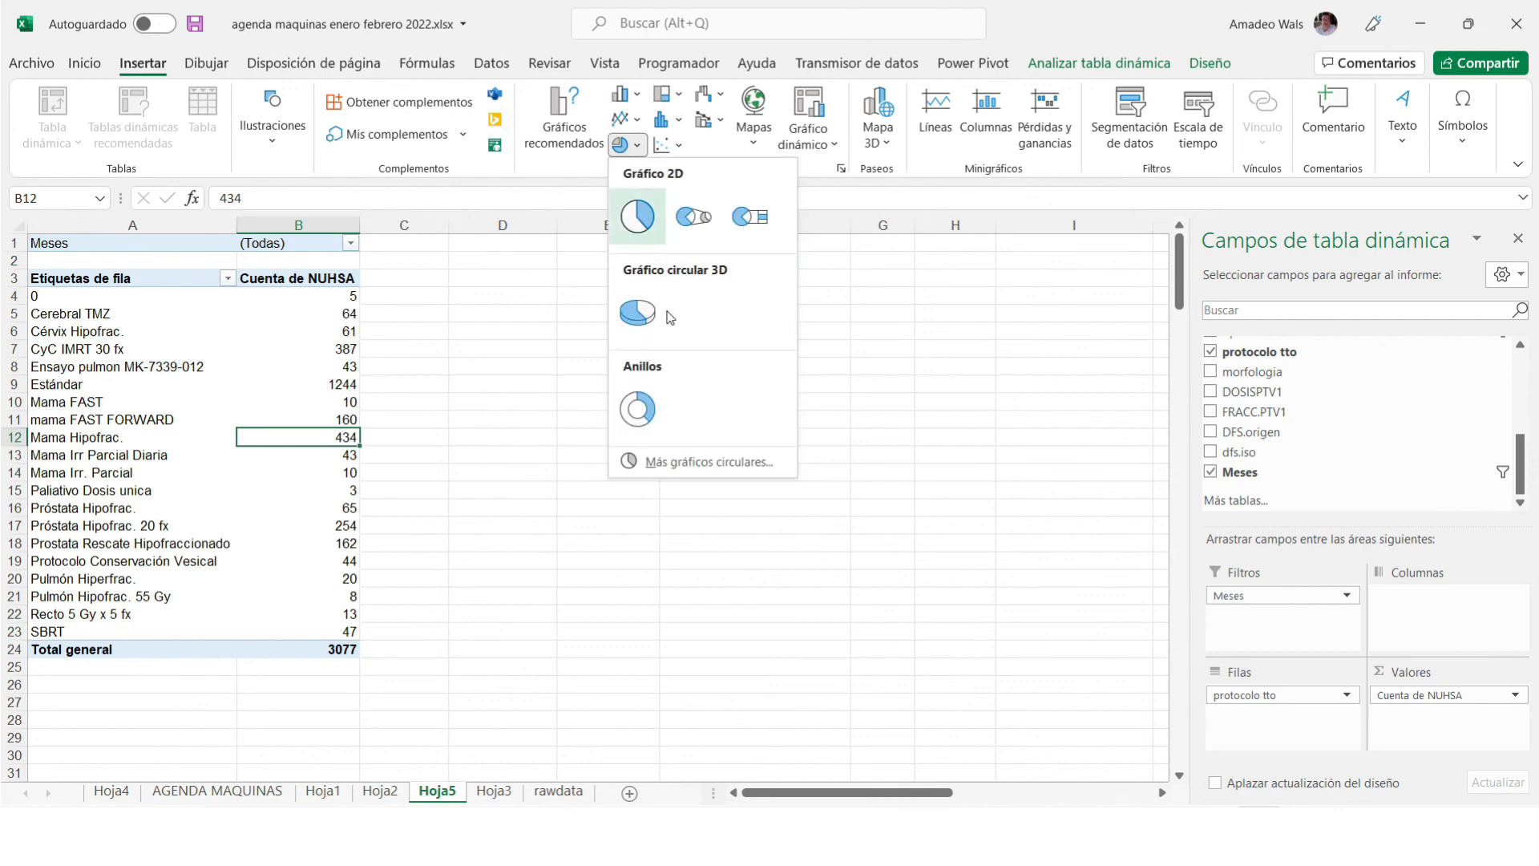
{"action": "left_click", "coordinate": [637, 312]}
{"action": "left_click_drag", "start_coordinate": [607, 364], "coordinate": [666, 290]}
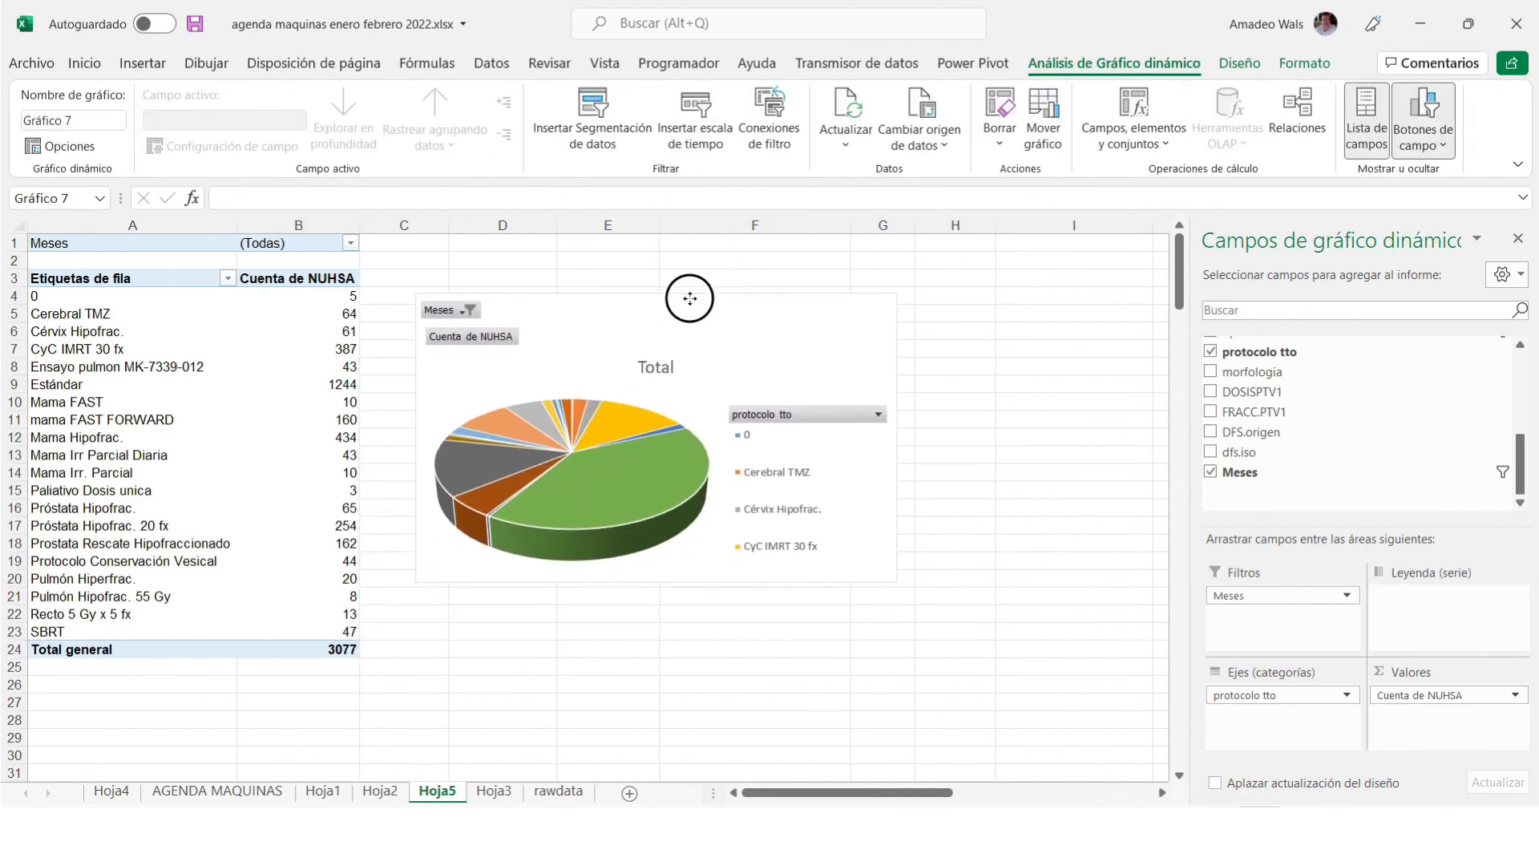
{"action": "left_click_drag", "start_coordinate": [898, 577], "coordinate": [991, 649]}
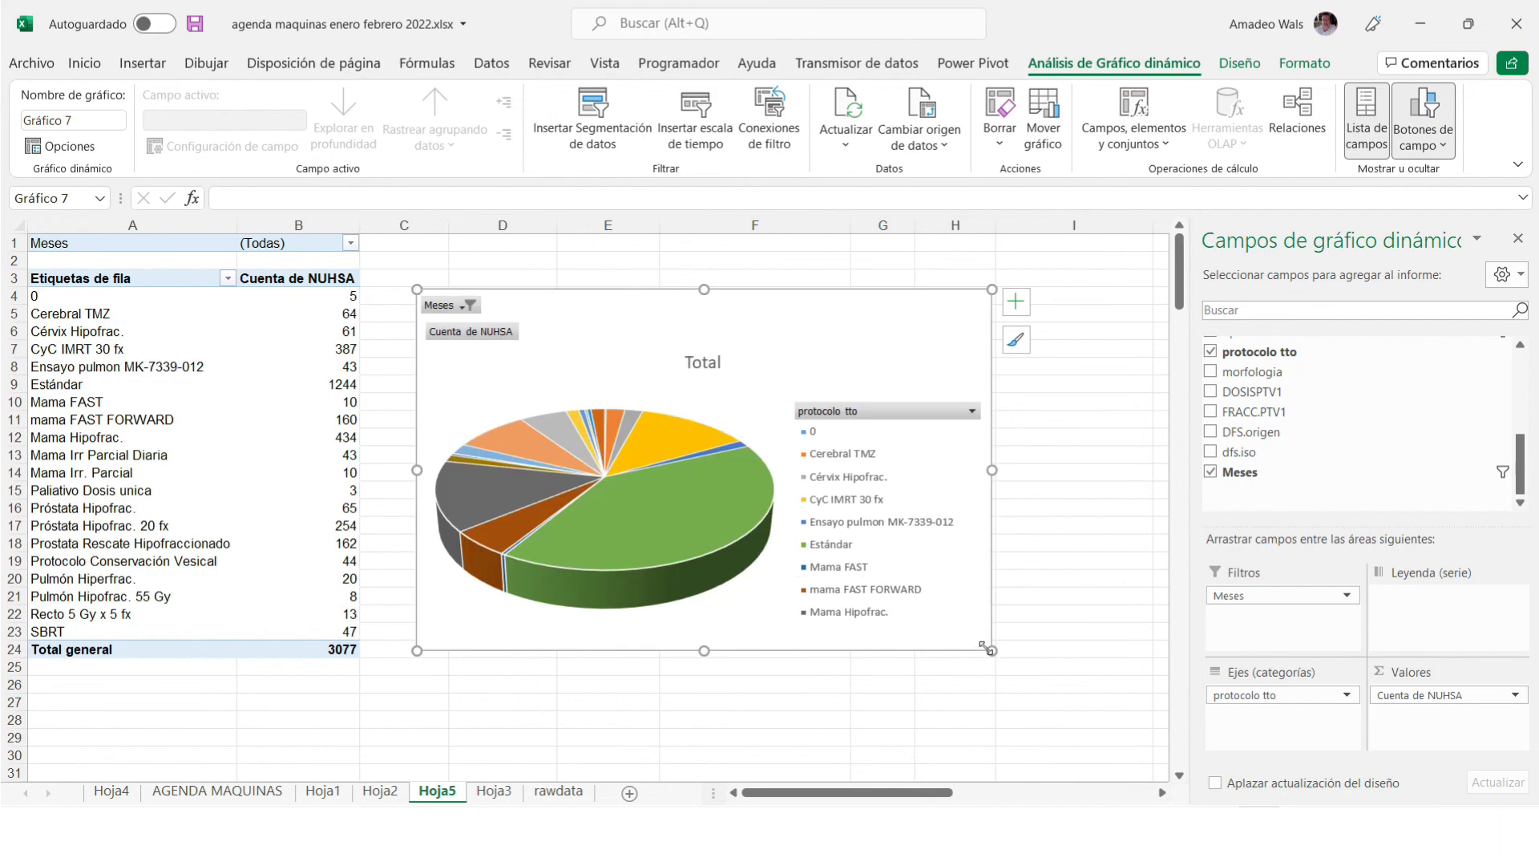
Cut the pie chart to sheet Hoja3, position it just above the Date timeline, and hide the field list.
{"action": "right_click", "coordinate": [899, 315]}
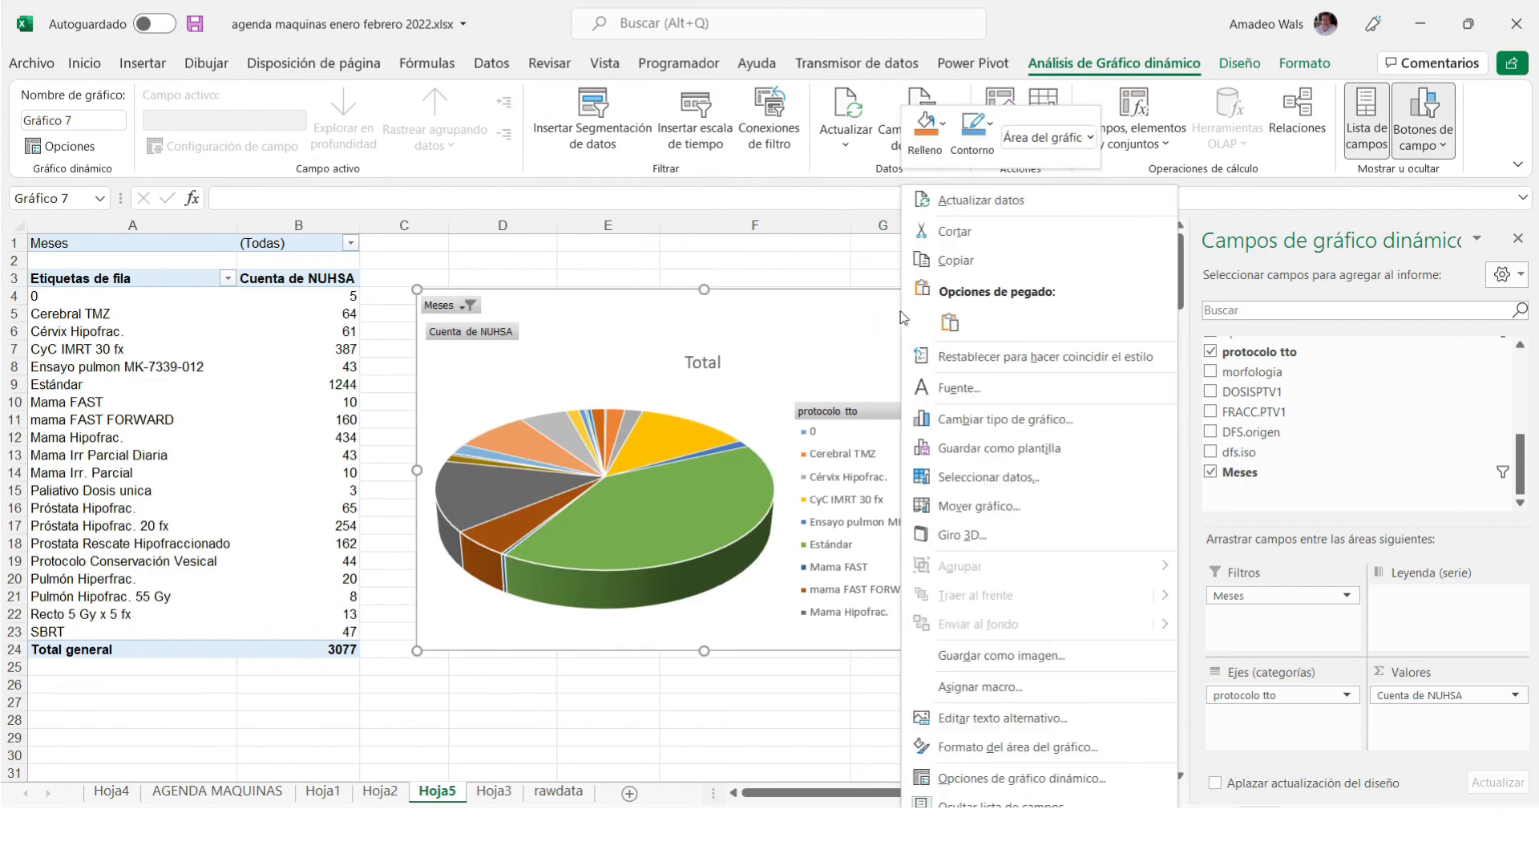
{"action": "left_click", "coordinate": [954, 231]}
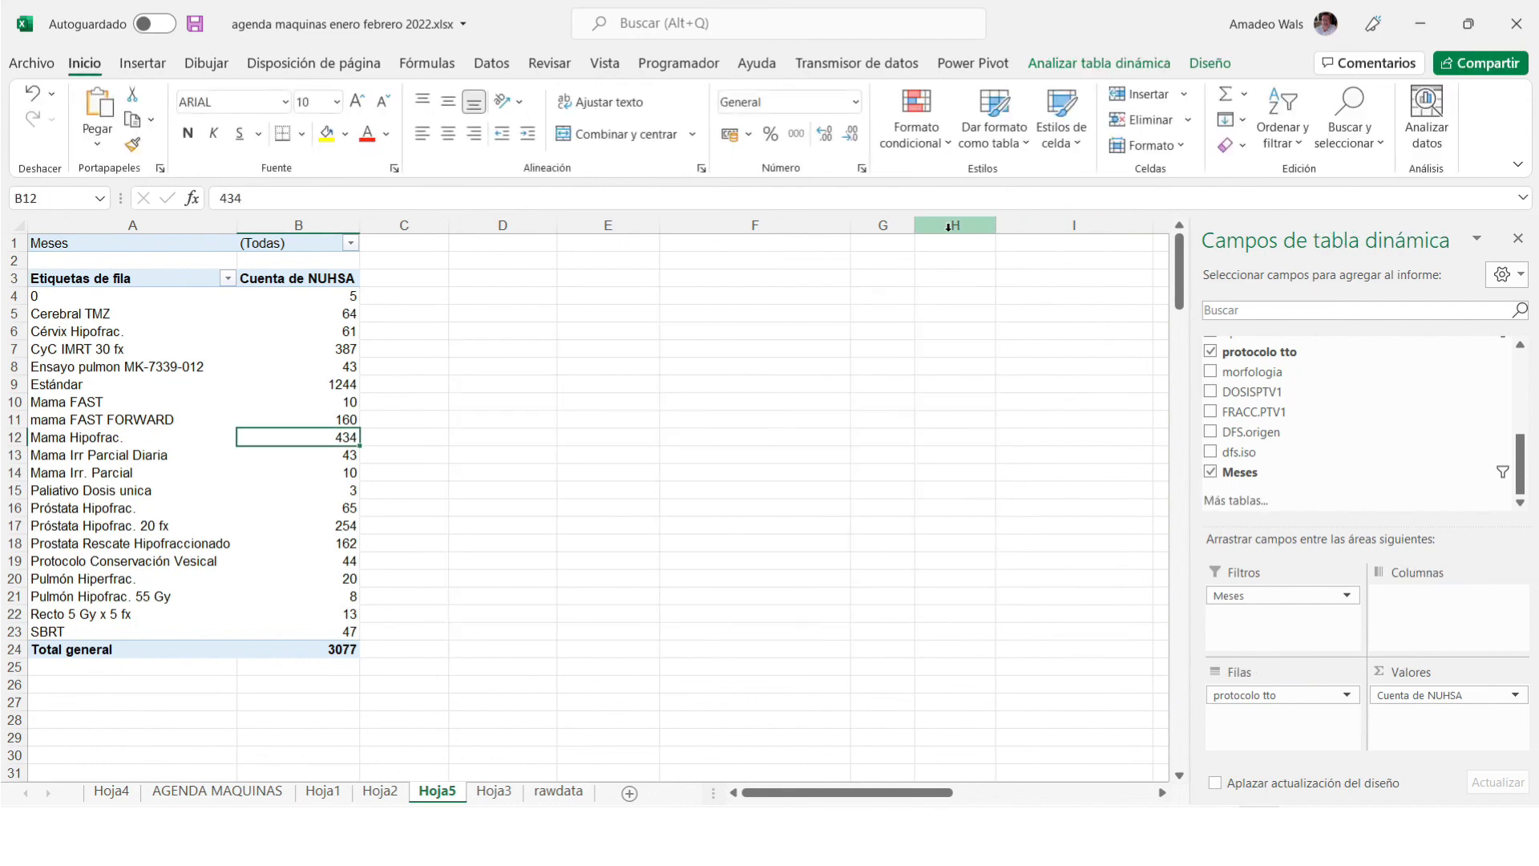
{"action": "left_click", "coordinate": [493, 790]}
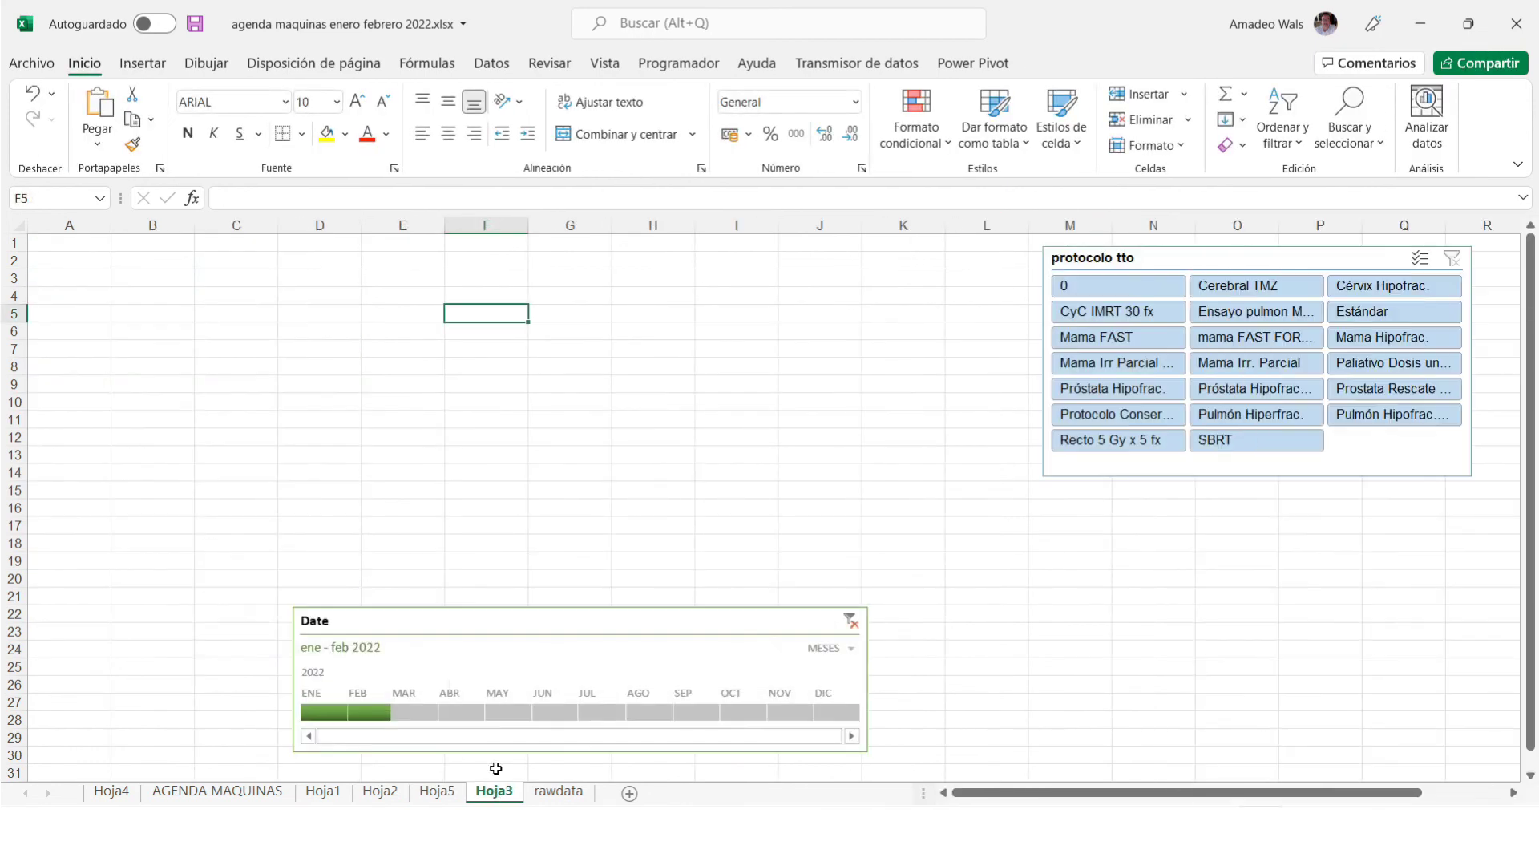
{"action": "right_click", "coordinate": [545, 411]}
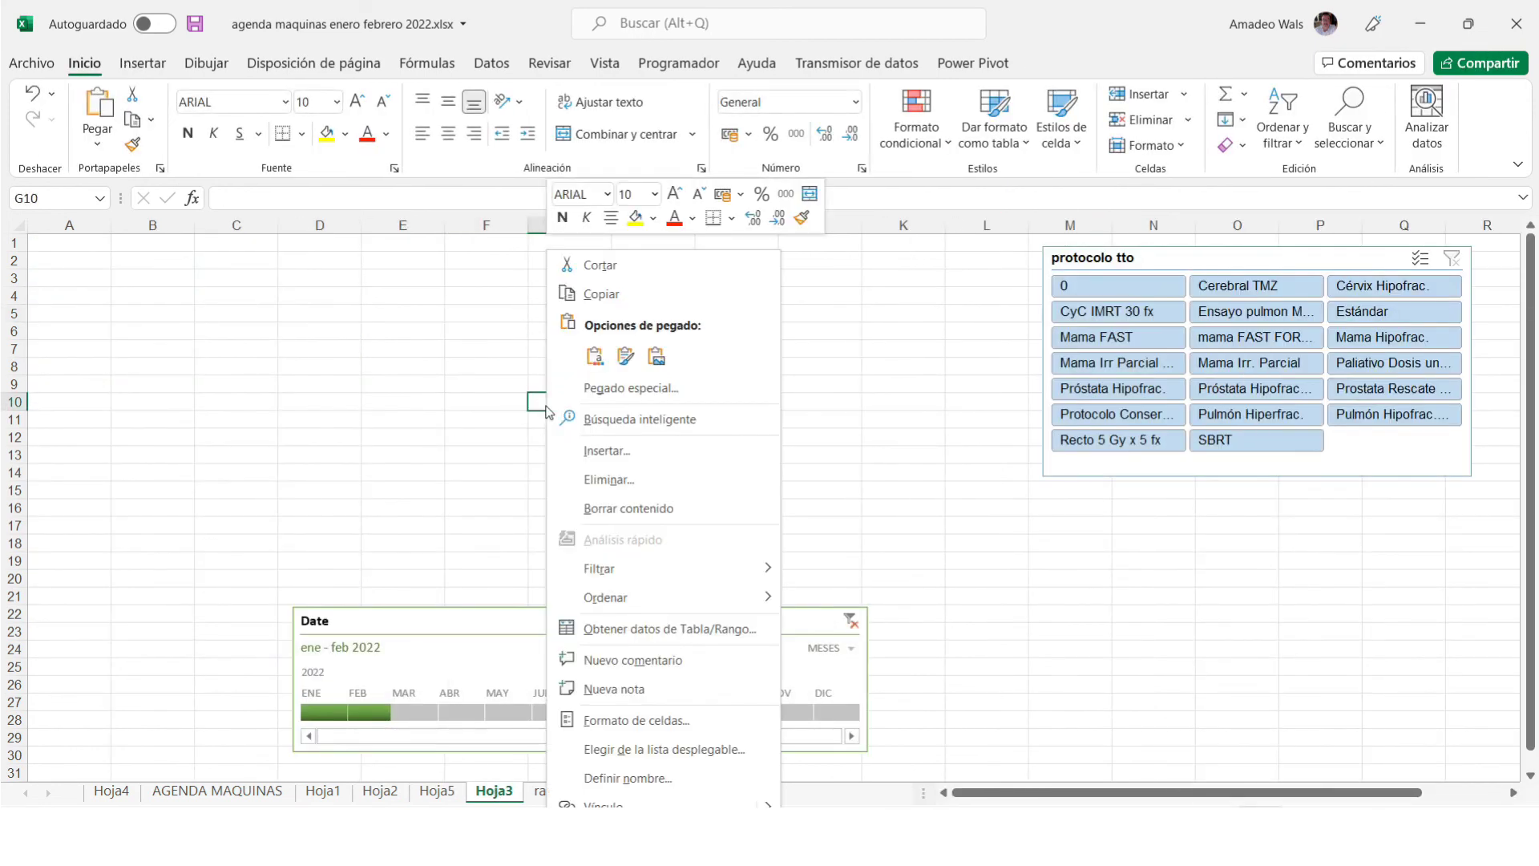
{"action": "left_click", "coordinate": [595, 356]}
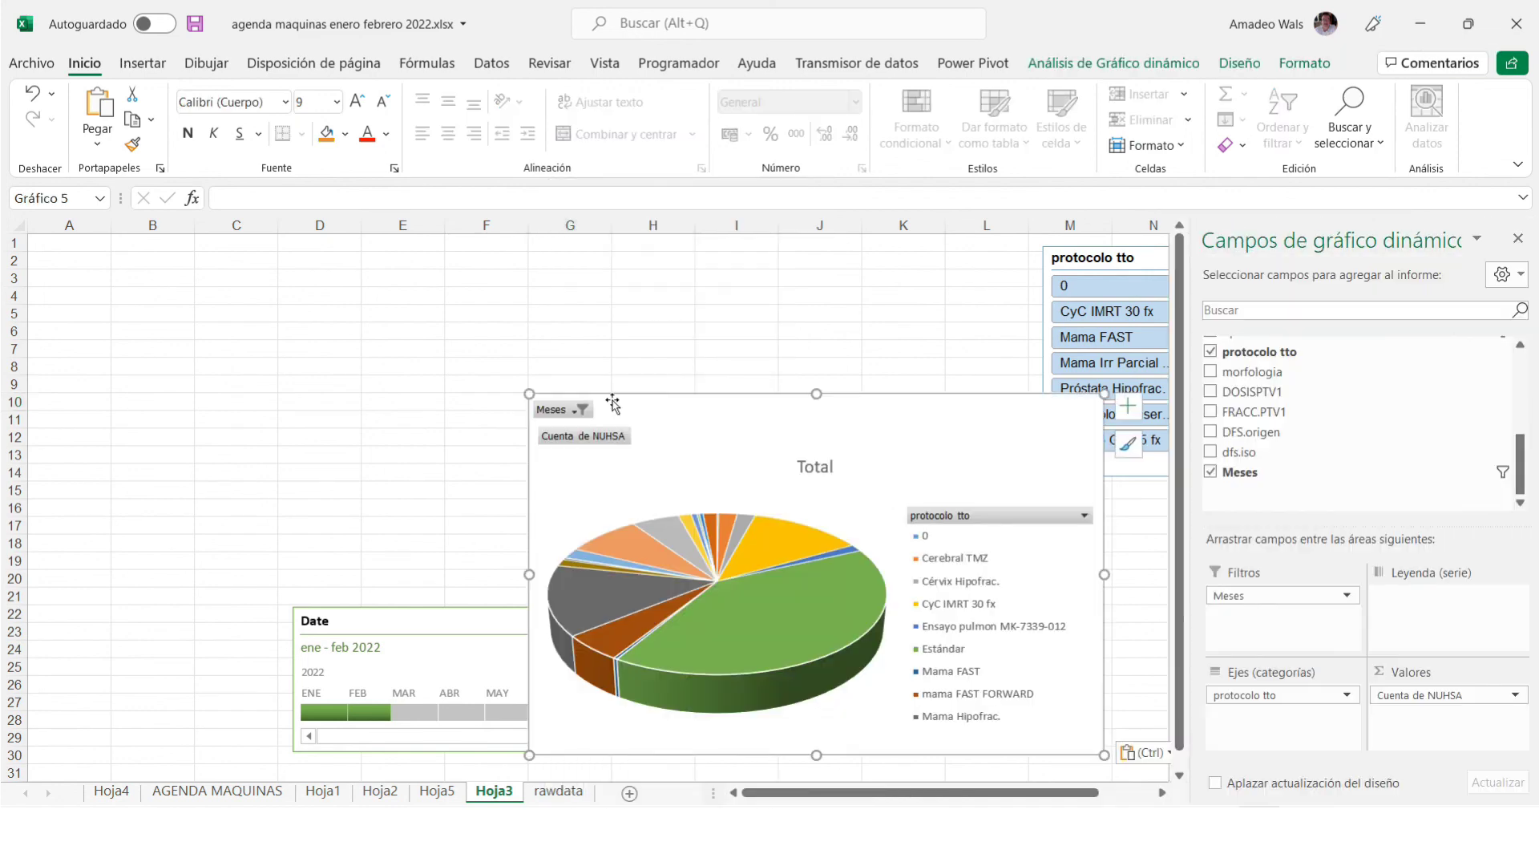
{"action": "left_click_drag", "start_coordinate": [653, 395], "coordinate": [437, 265]}
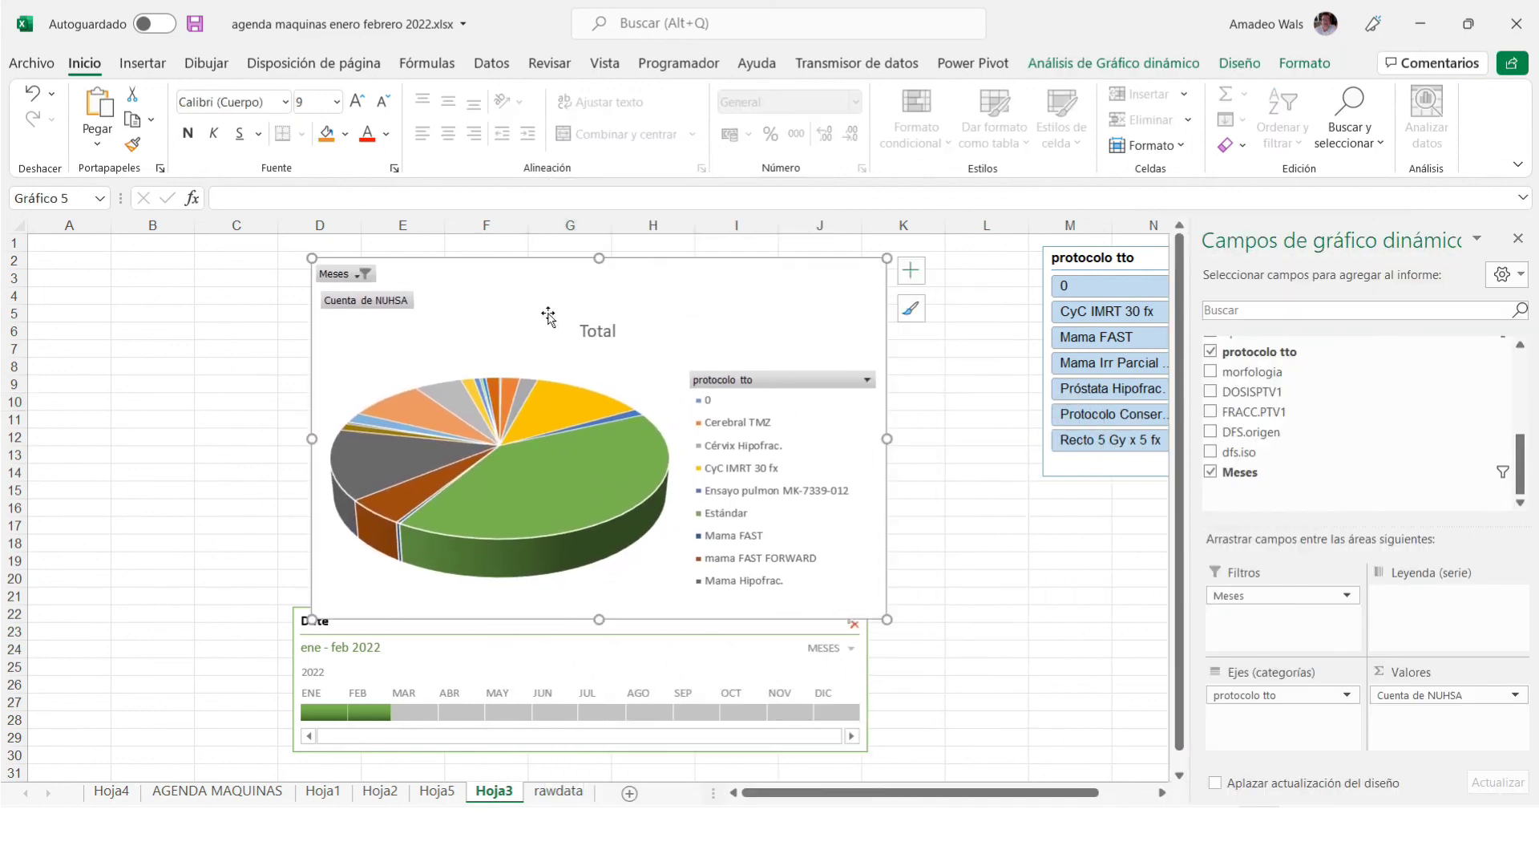
{"action": "left_click", "coordinate": [1517, 238]}
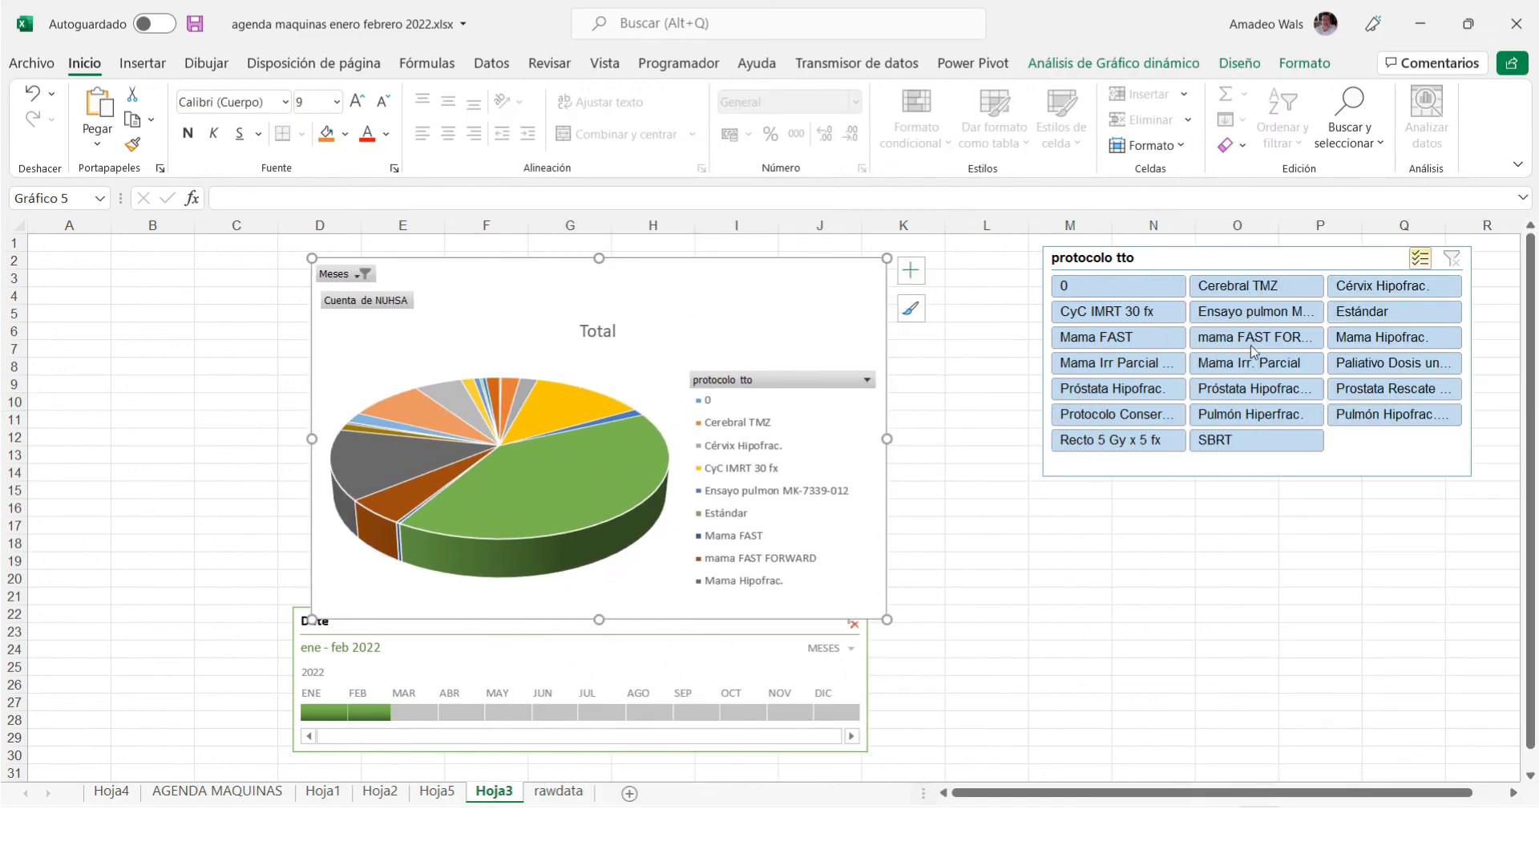
{"action": "scroll", "coordinate": [990, 554], "scroll_direction": "down", "scroll_amount": 1}
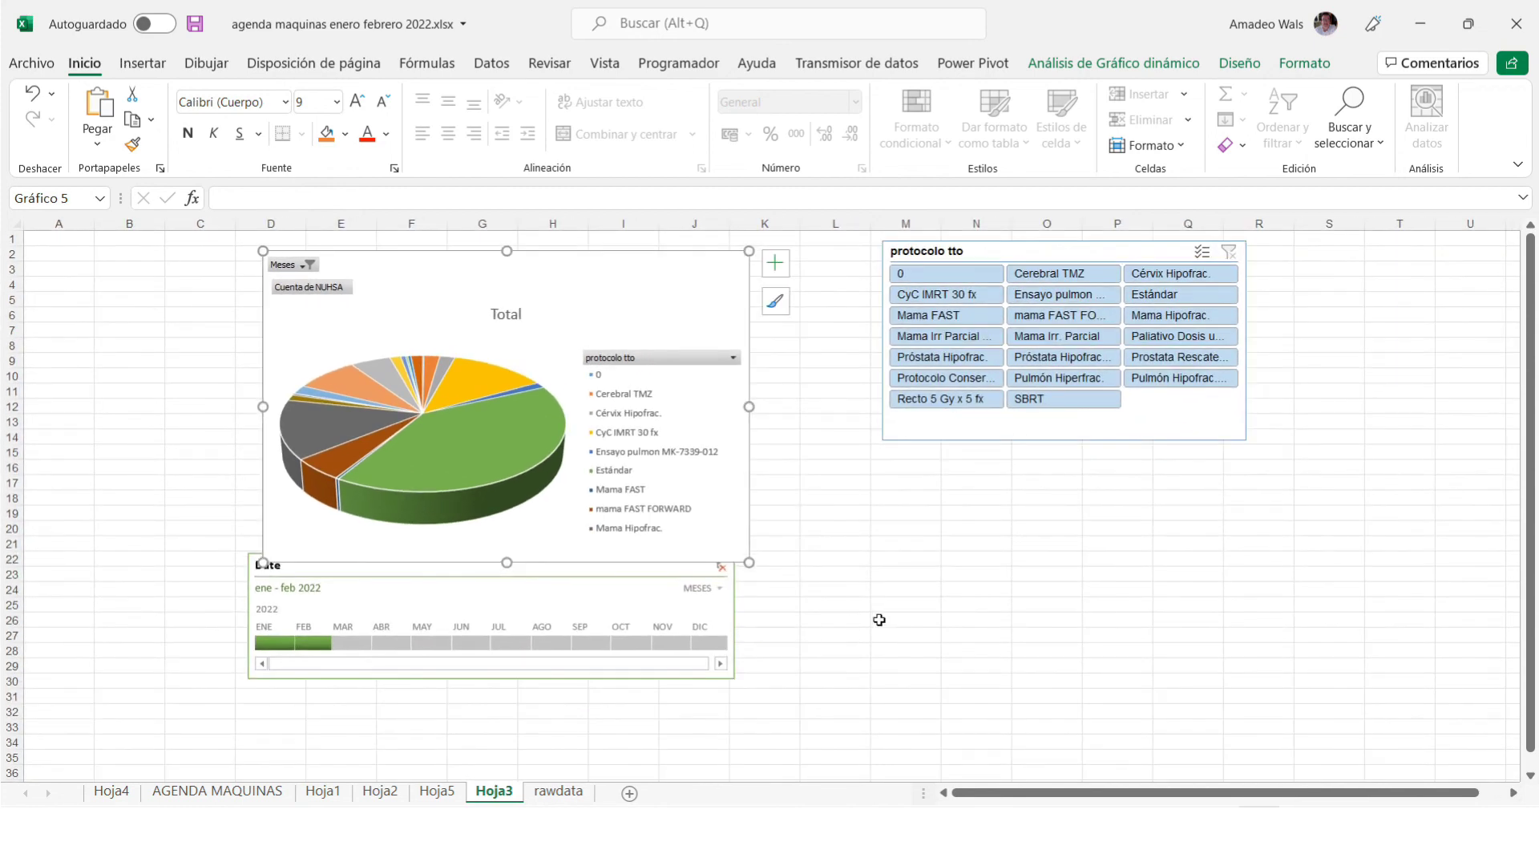
{"action": "scroll", "coordinate": [262, 563], "scroll_direction": "up", "scroll_amount": 2}
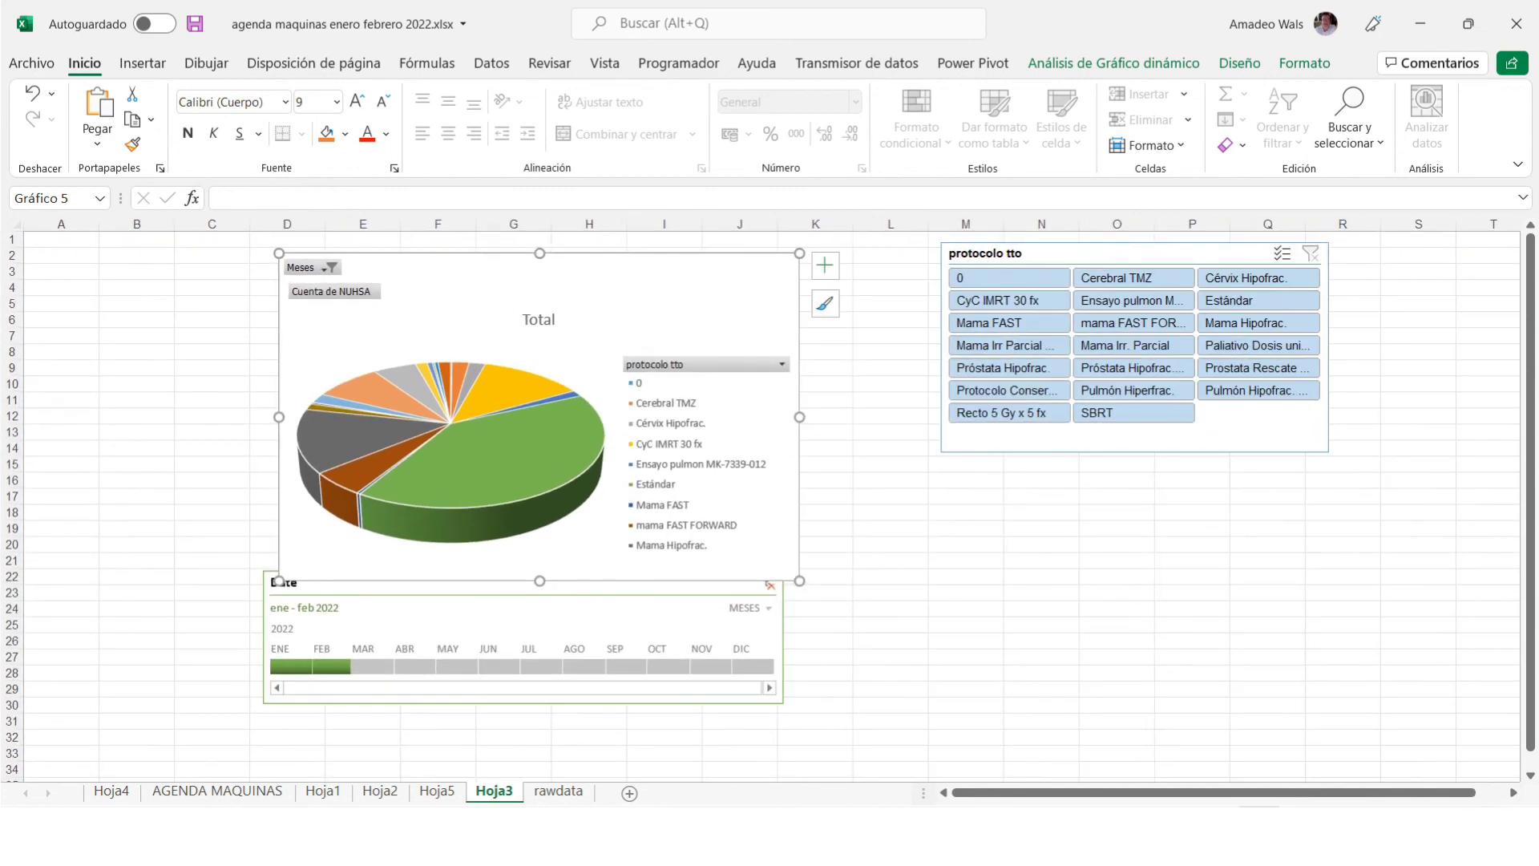
Move the Date timeline directly below the pie chart so their edges line up without overlapping.
{"action": "left_click", "coordinate": [1099, 625]}
{"action": "left_click", "coordinate": [759, 631]}
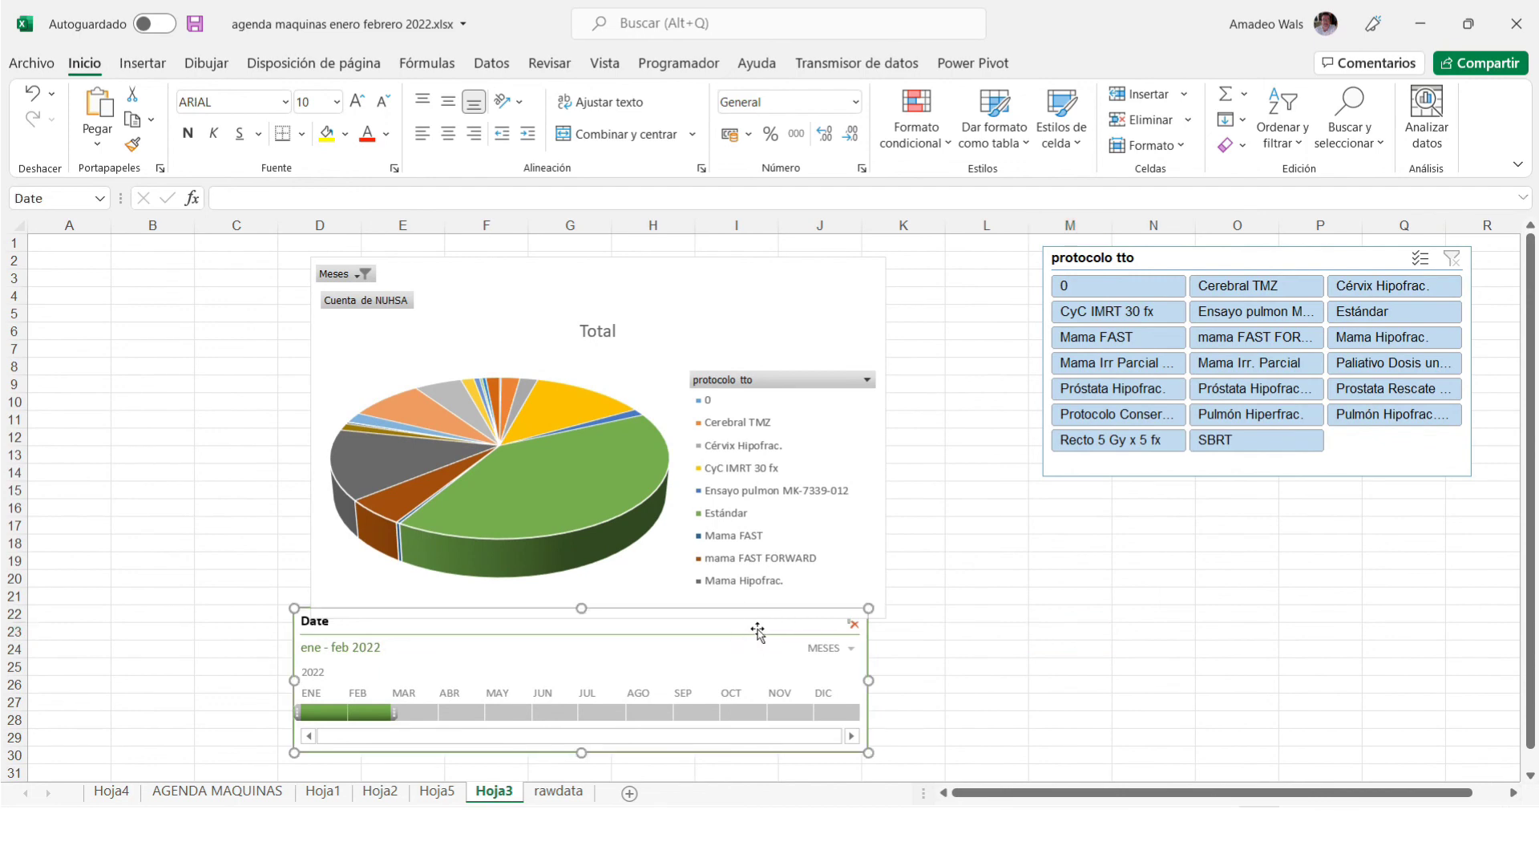
{"action": "left_click_drag", "start_coordinate": [759, 631], "coordinate": [776, 643]}
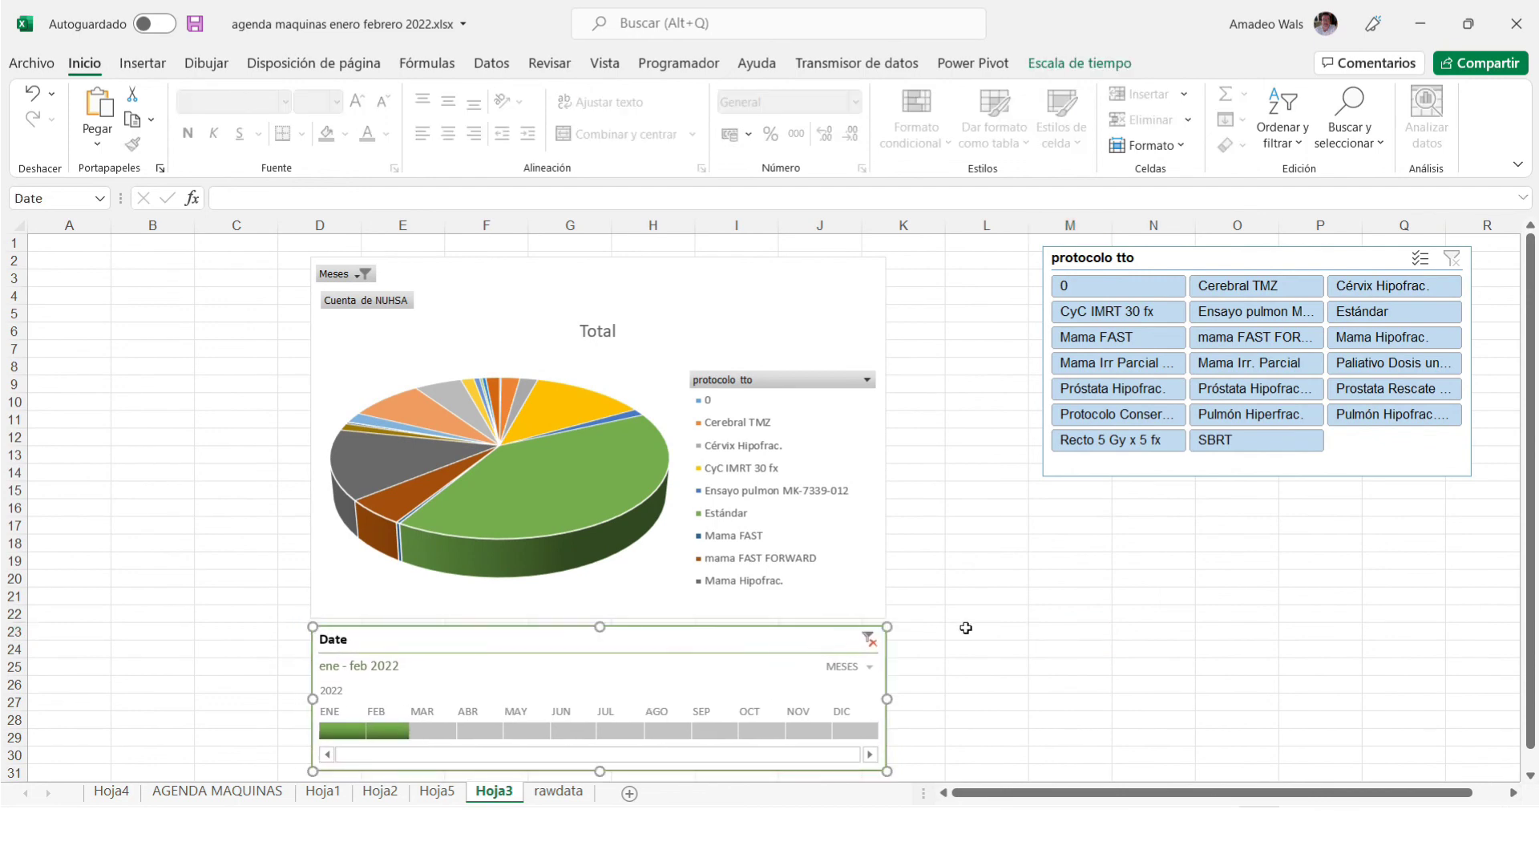
Filter the pie chart to Mama Hipofrac., mama FAST FORWARD, Mama FAST, Mama Irr Parcial Diaria and Mama Irr. Parcial, and inspect its slices.
{"action": "mouse_move", "coordinate": [533, 499]}
{"action": "left_click", "coordinate": [1354, 345]}
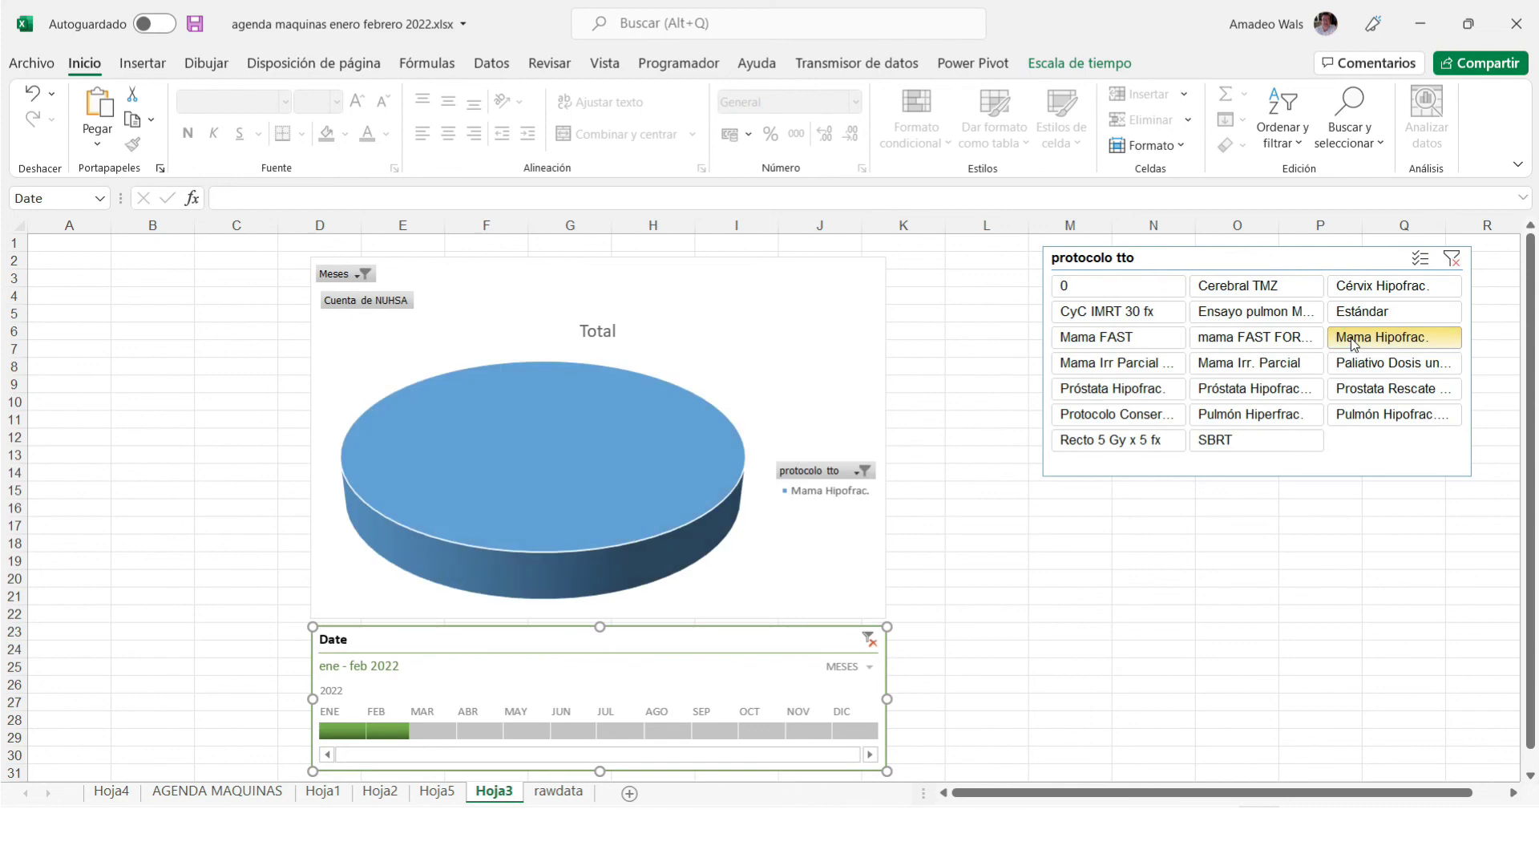
{"action": "left_click", "coordinate": [1421, 257]}
{"action": "left_click", "coordinate": [1259, 345]}
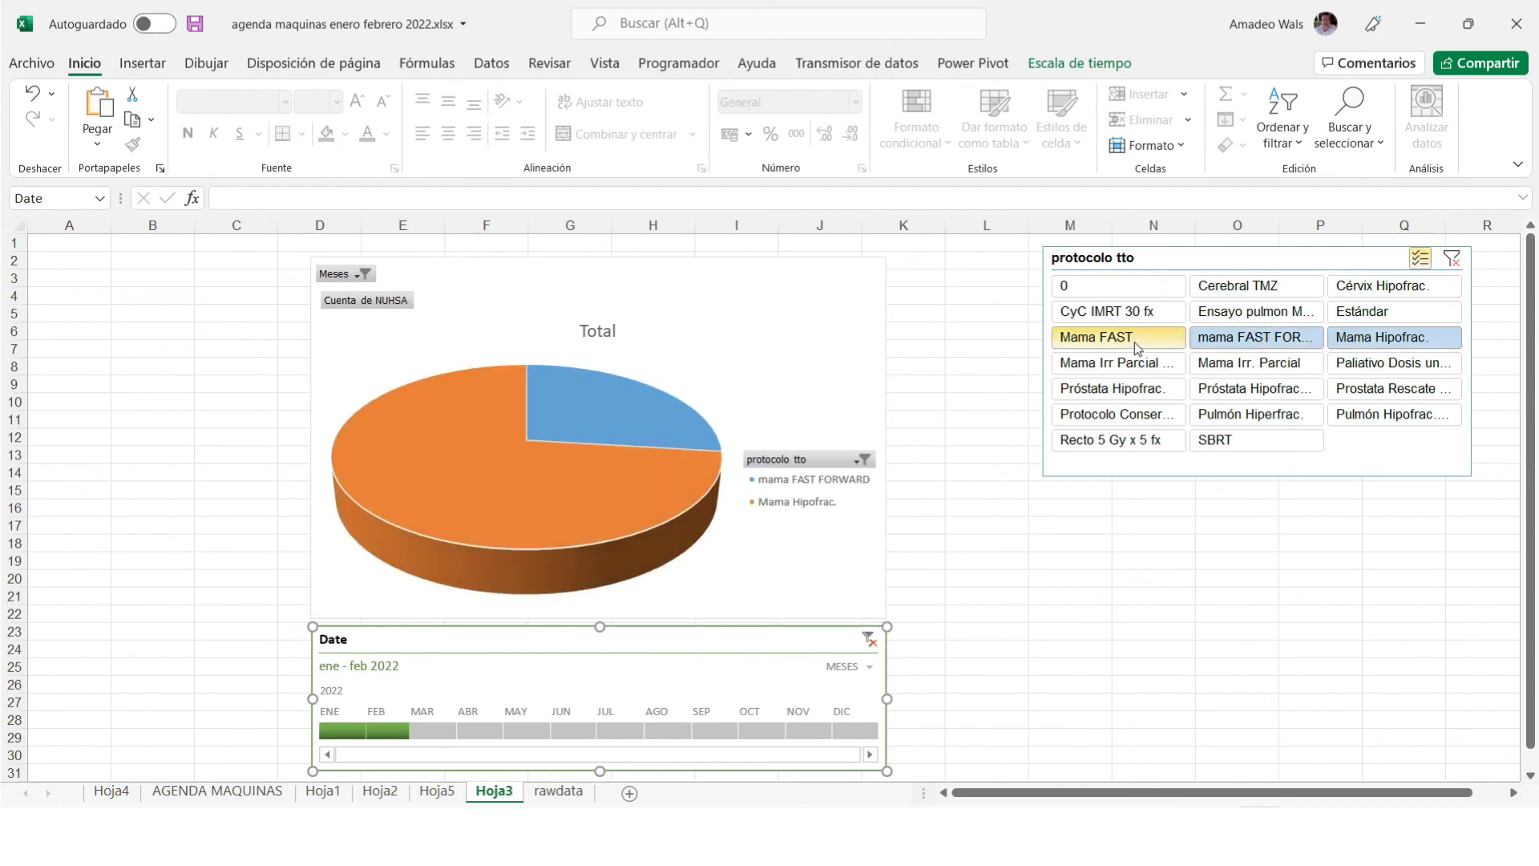
{"action": "left_click", "coordinate": [1134, 339]}
{"action": "left_click", "coordinate": [1129, 365]}
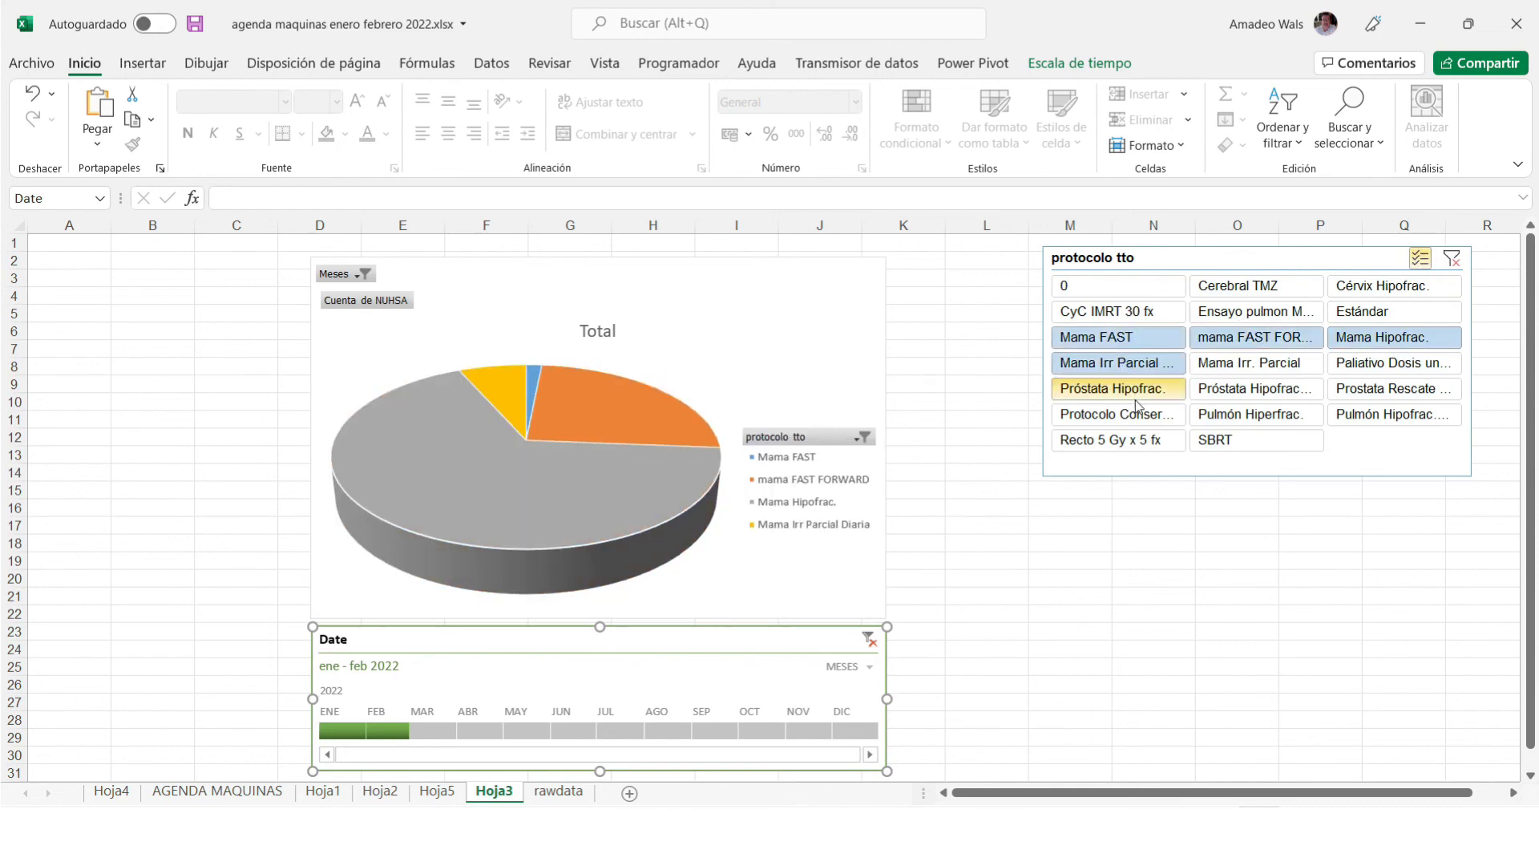
{"action": "left_click", "coordinate": [1235, 369]}
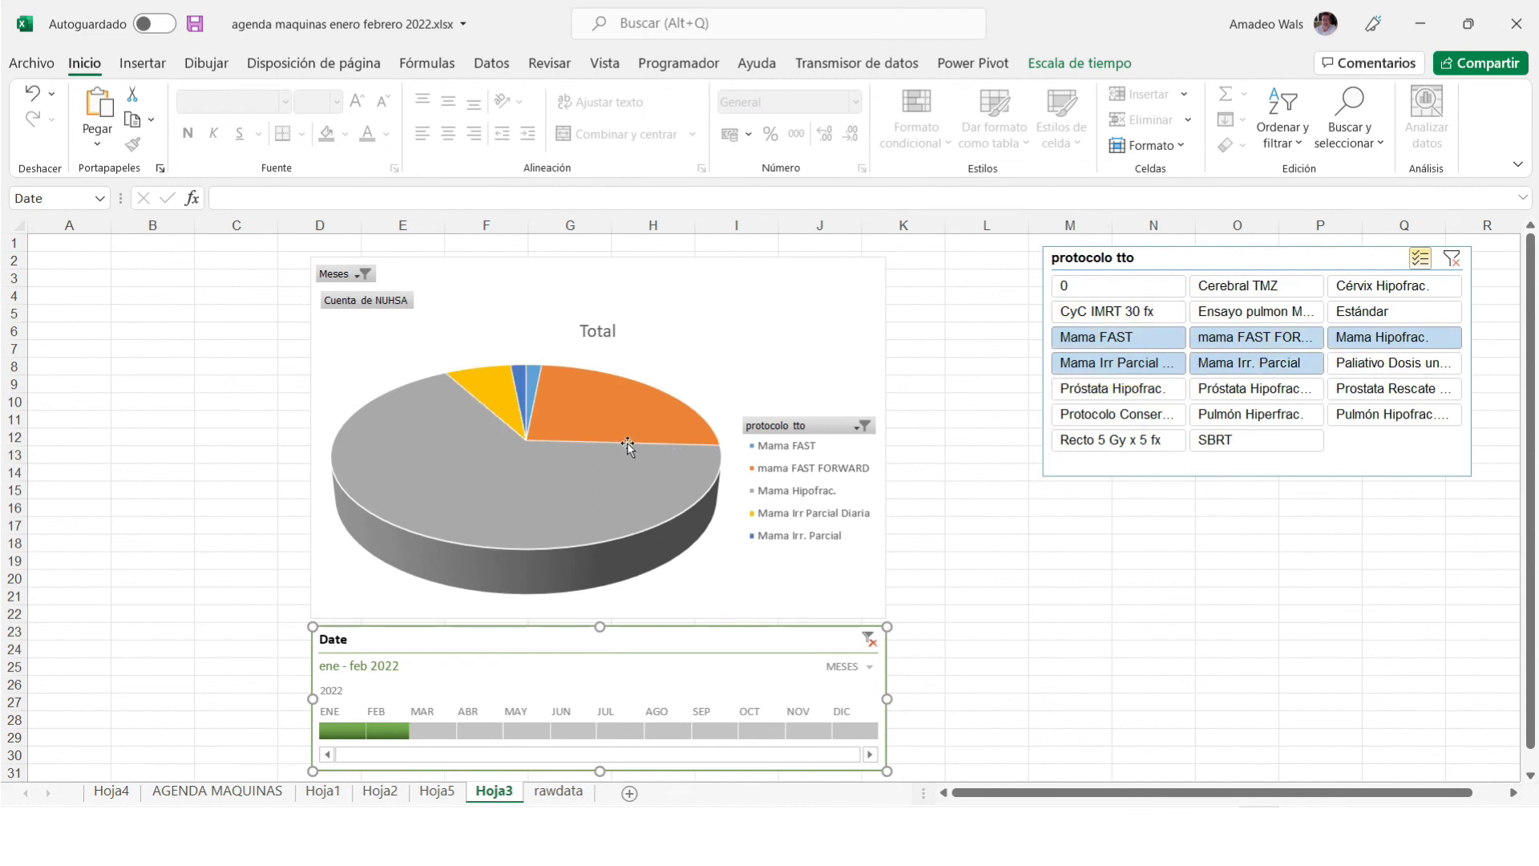
{"action": "mouse_move", "coordinate": [530, 393]}
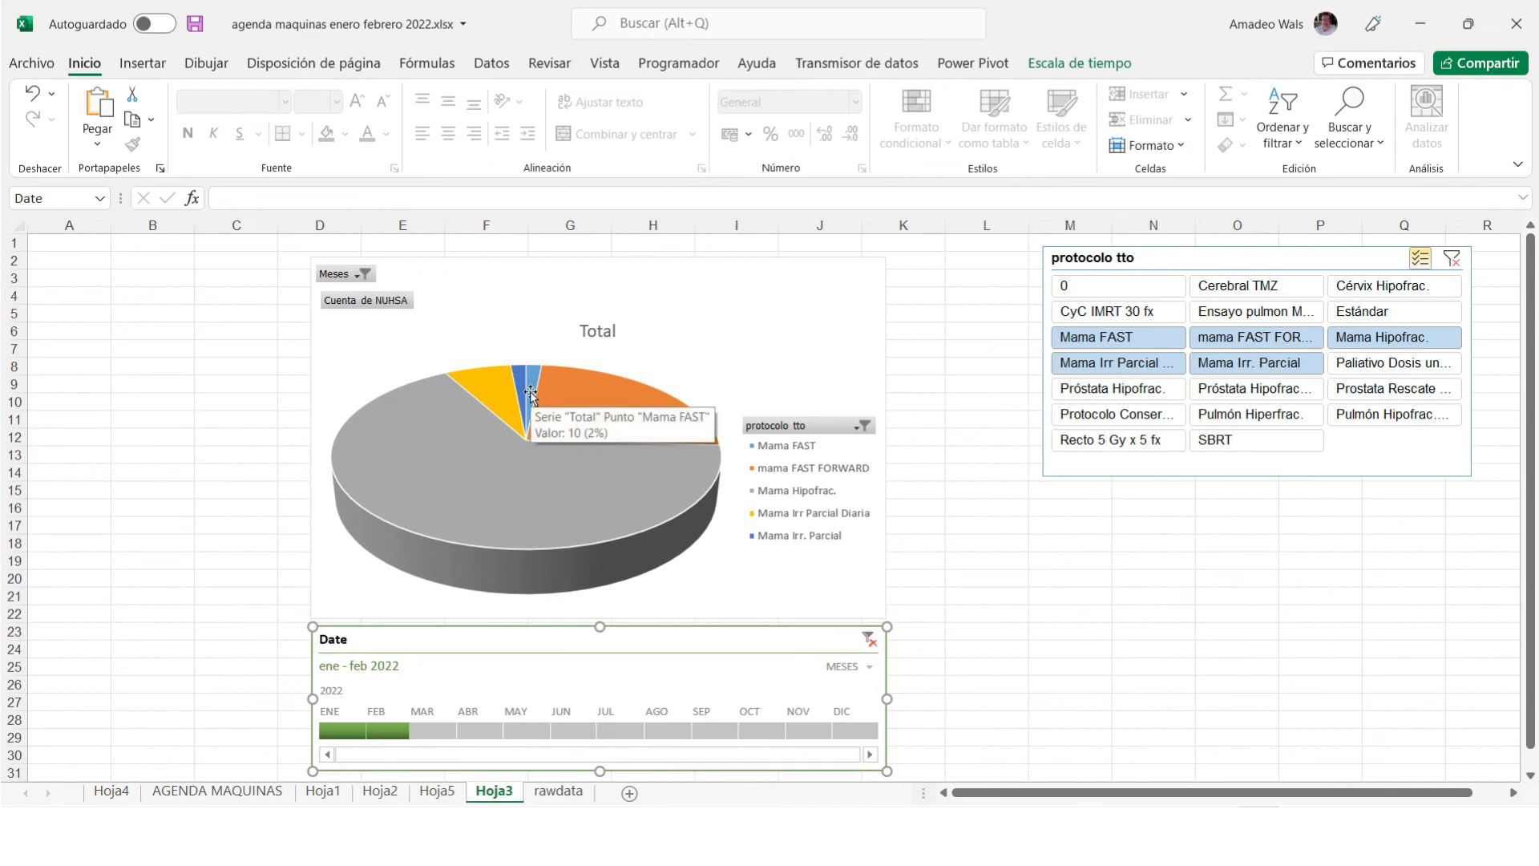
{"action": "mouse_move", "coordinate": [648, 414]}
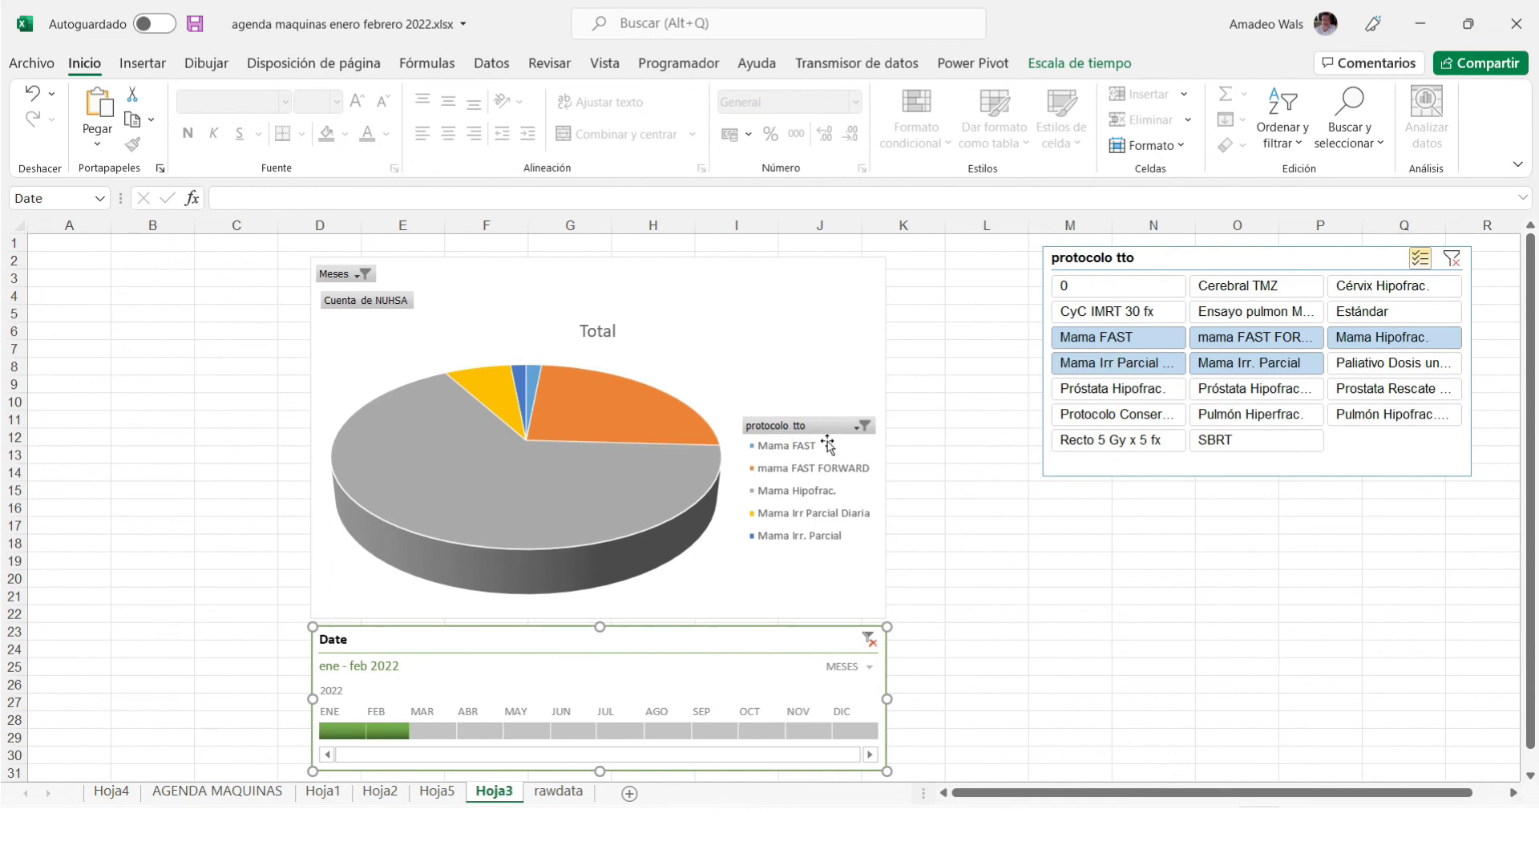
Change the 3D pie chart to a clustered column chart (Columnas agrupadas).
{"action": "right_click", "coordinate": [841, 287]}
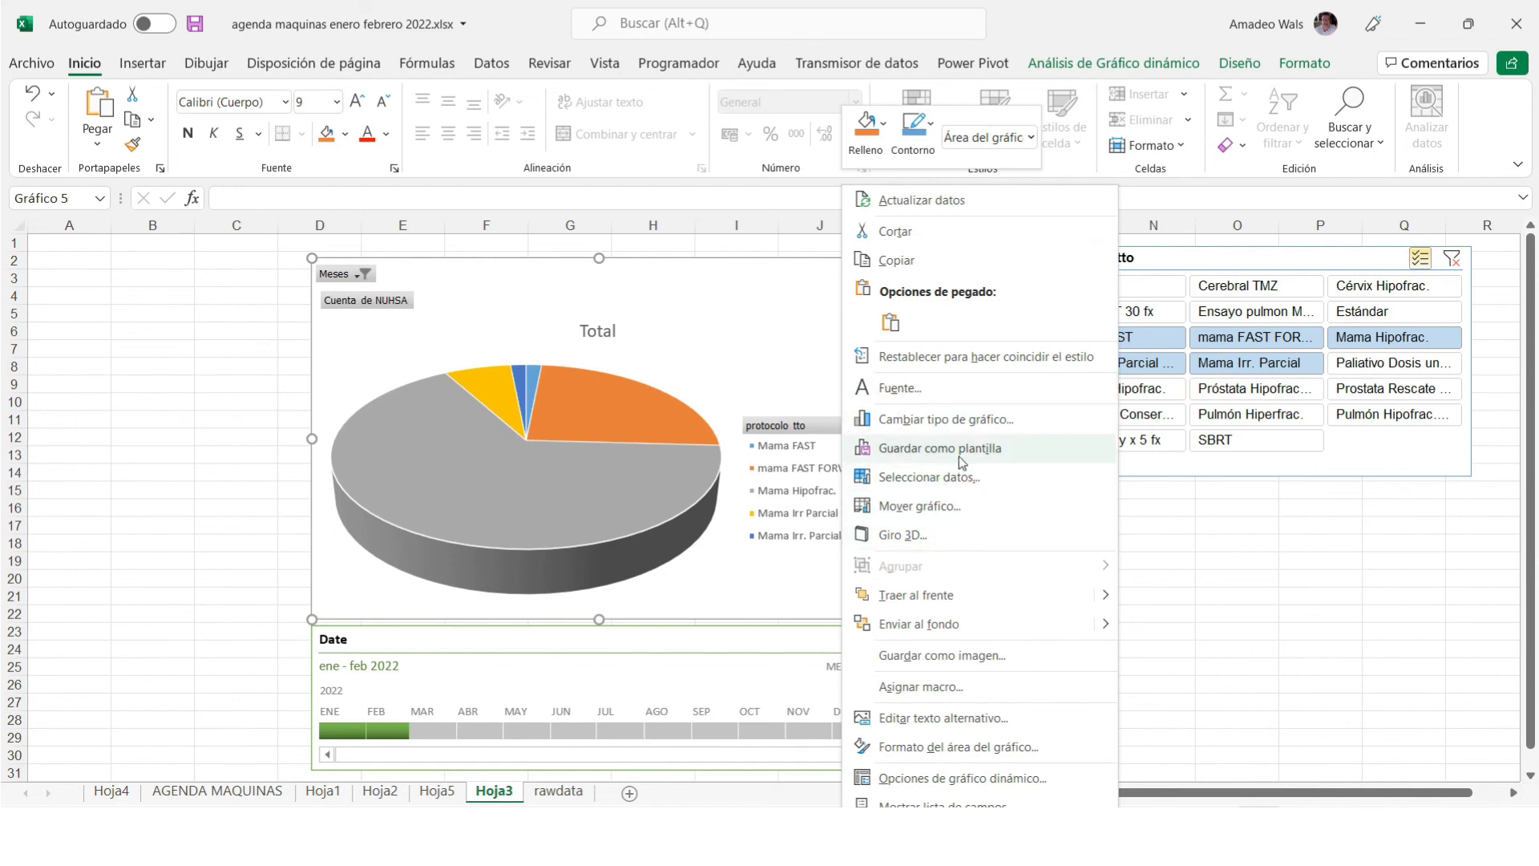
{"action": "left_click", "coordinate": [973, 422]}
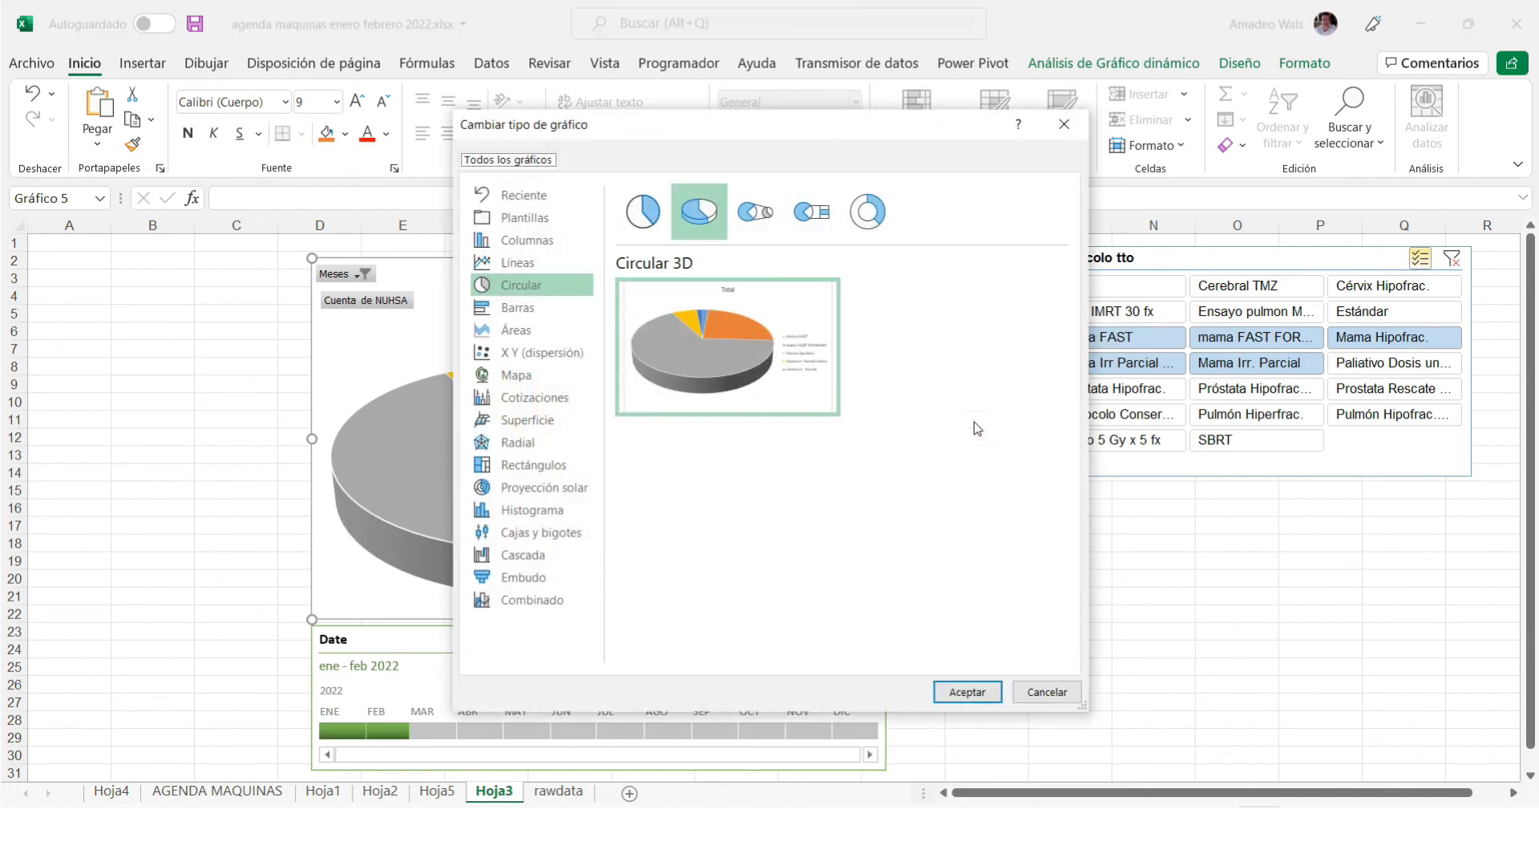
{"action": "mouse_move", "coordinate": [724, 359]}
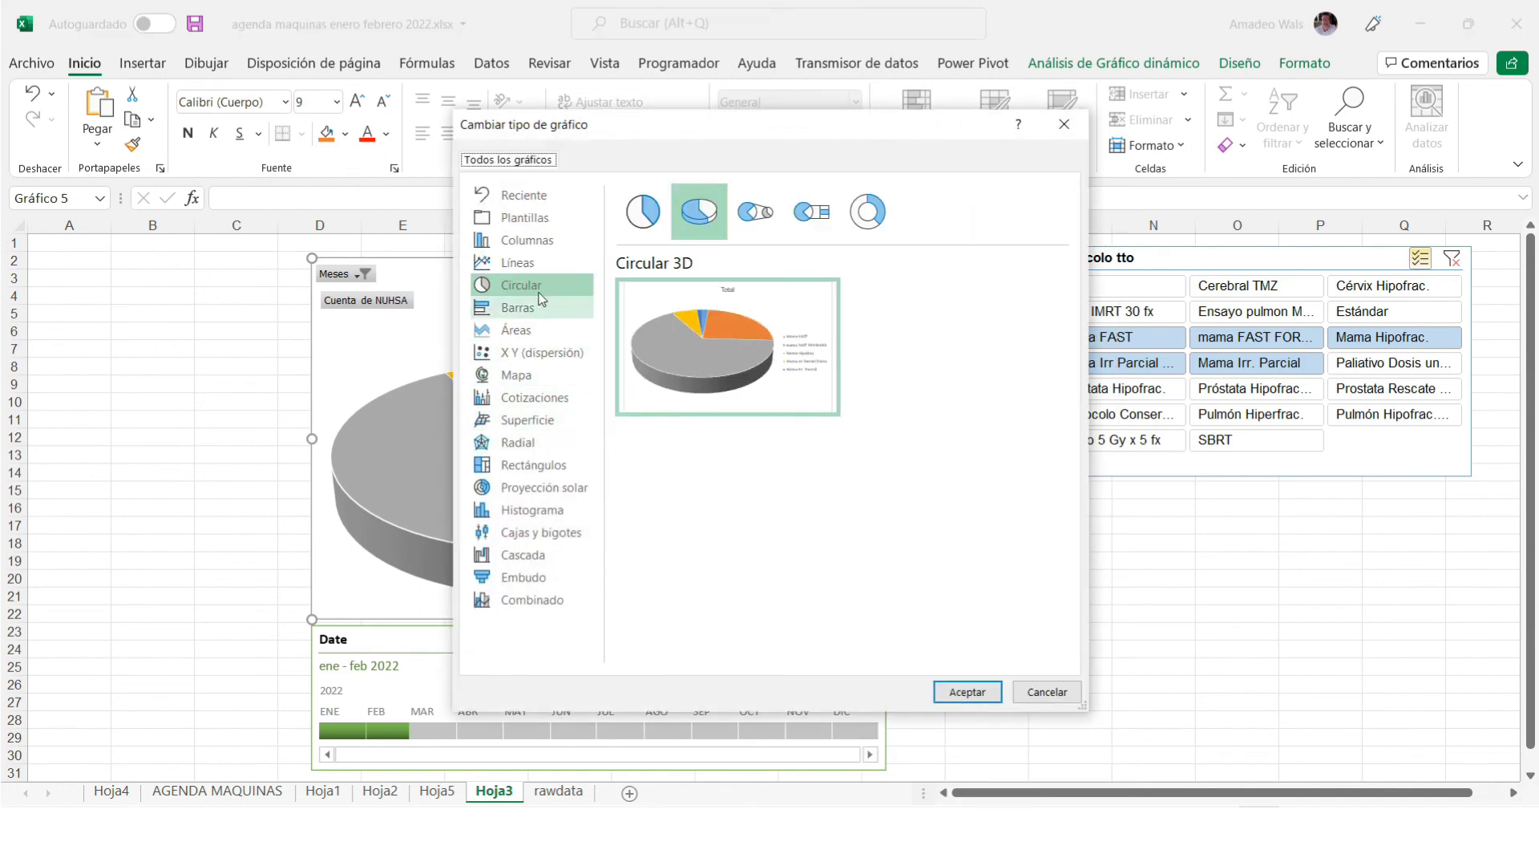
{"action": "left_click", "coordinate": [529, 247]}
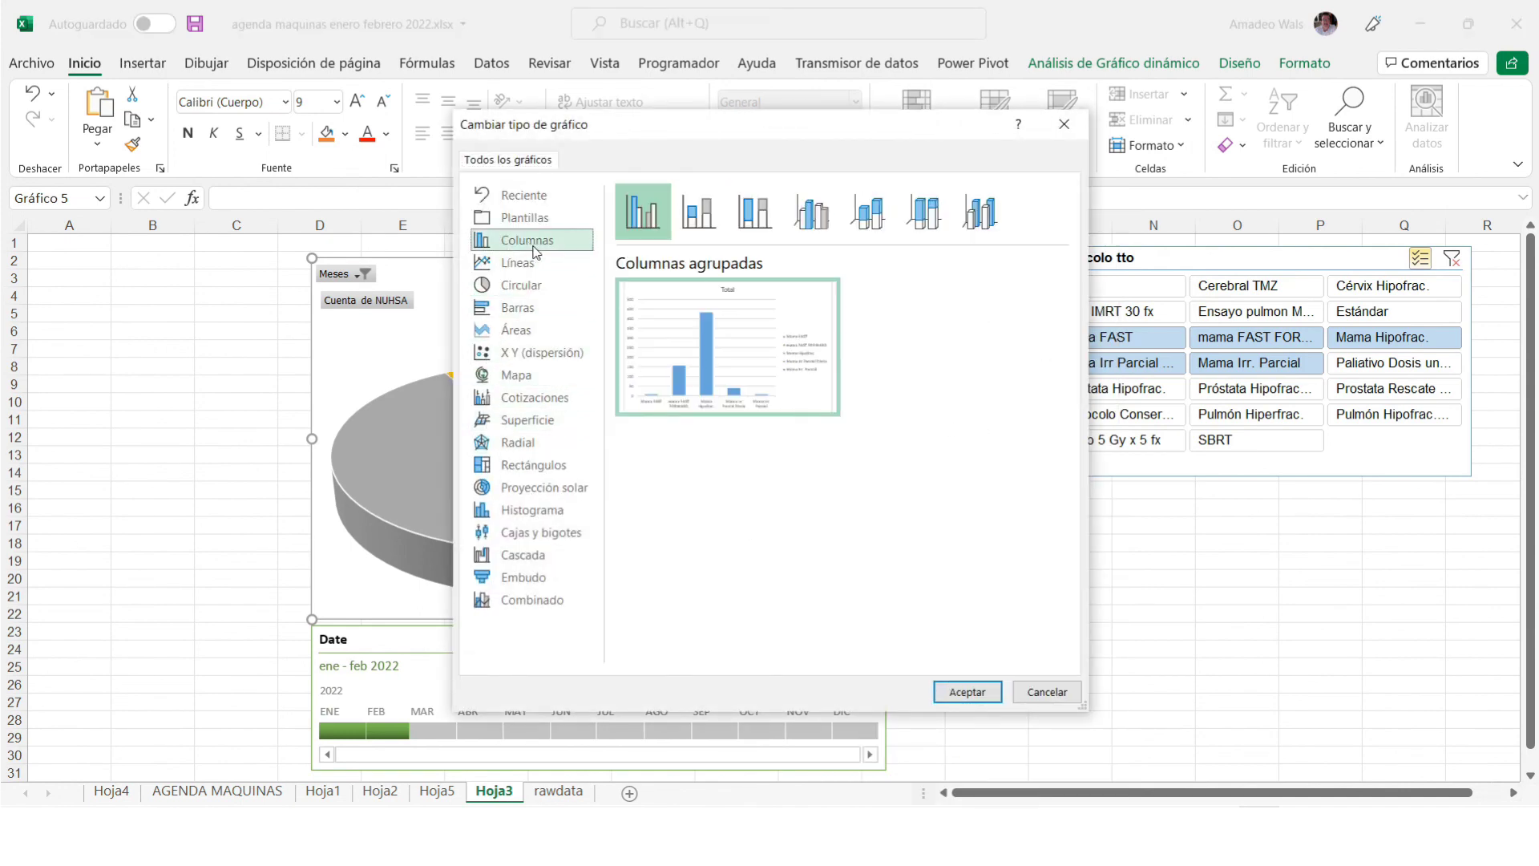
{"action": "mouse_move", "coordinate": [644, 319]}
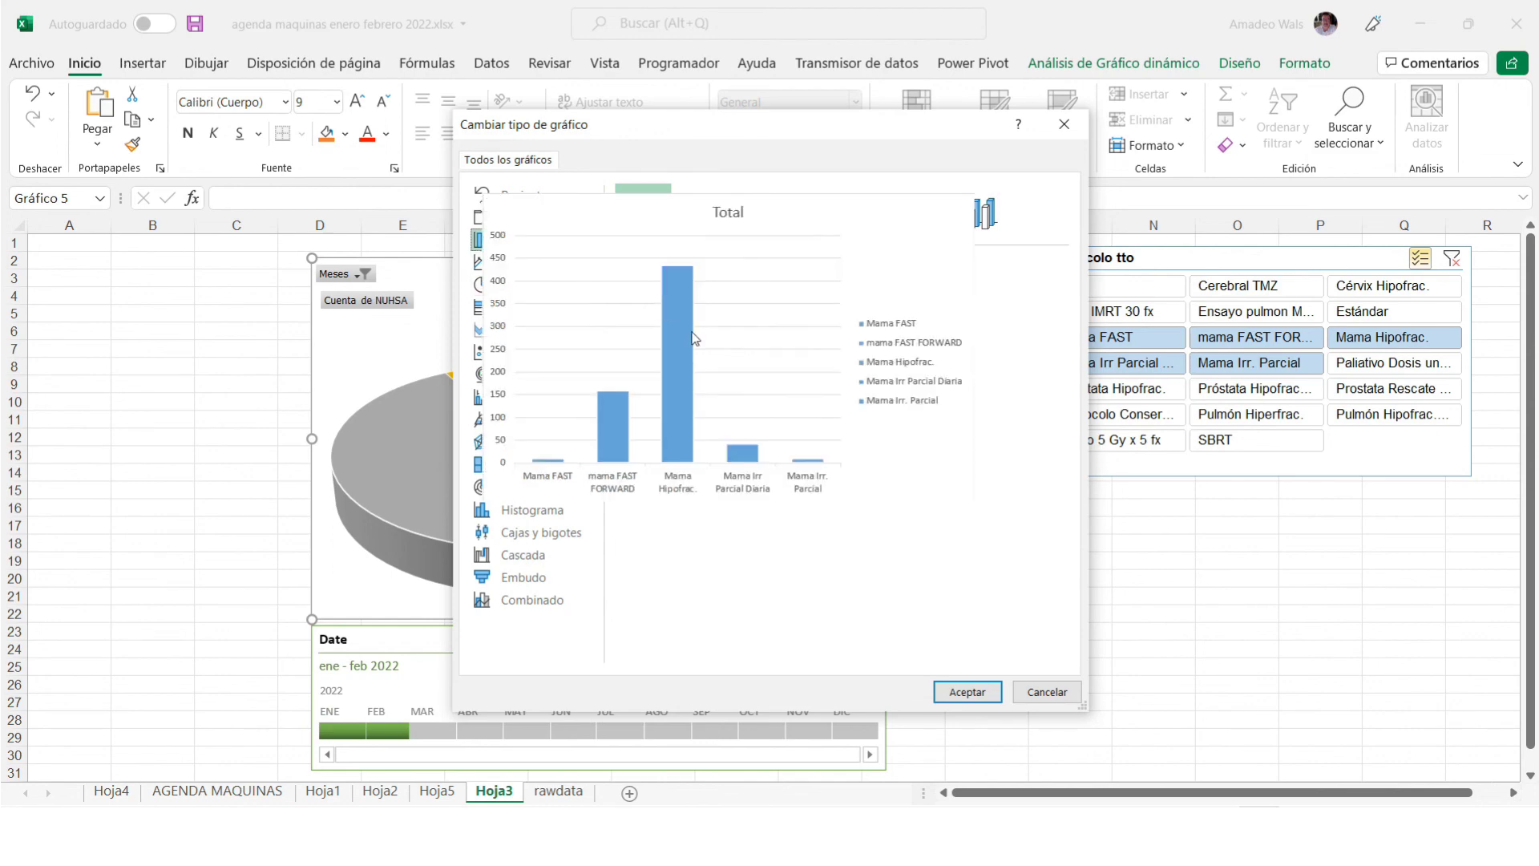
{"action": "left_click", "coordinate": [966, 691]}
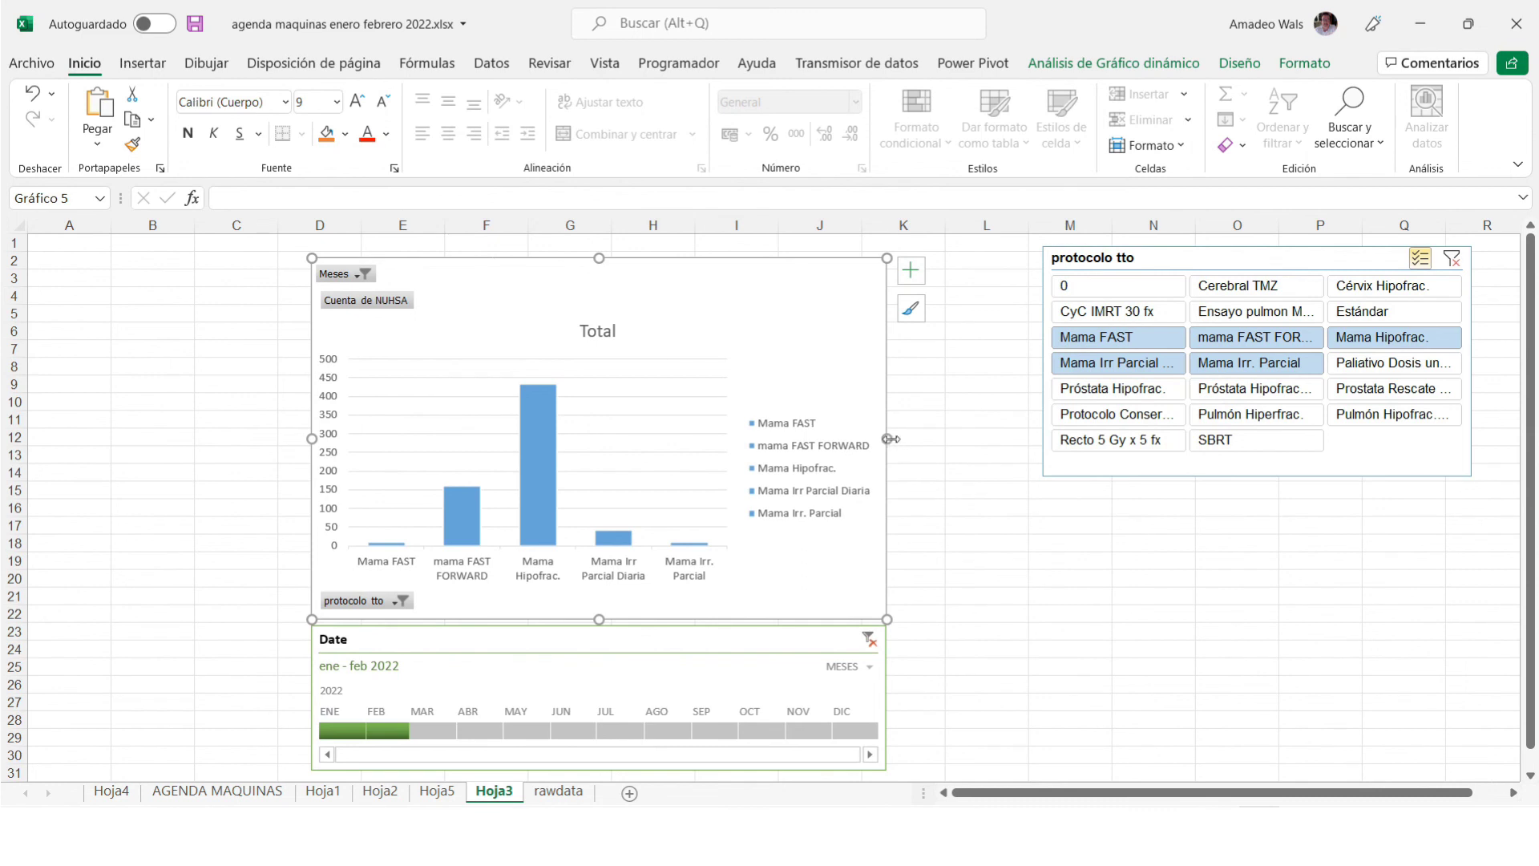
Widen the column chart to span from column B to column L and clear the protocolo tto slicer filter.
{"action": "left_click_drag", "start_coordinate": [889, 439], "coordinate": [974, 439]}
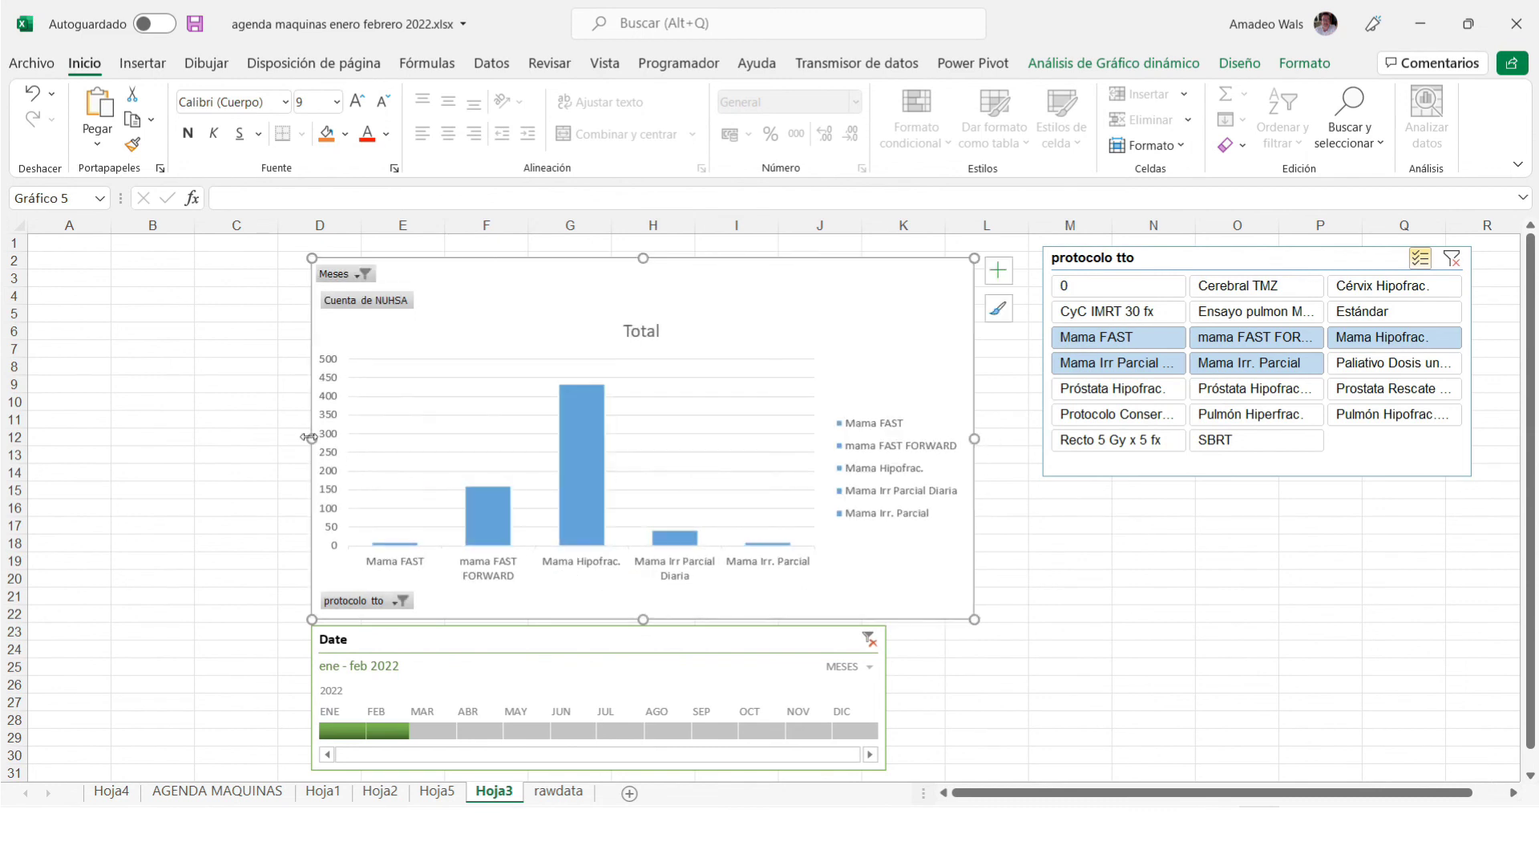
{"action": "left_click_drag", "start_coordinate": [312, 439], "coordinate": [174, 439]}
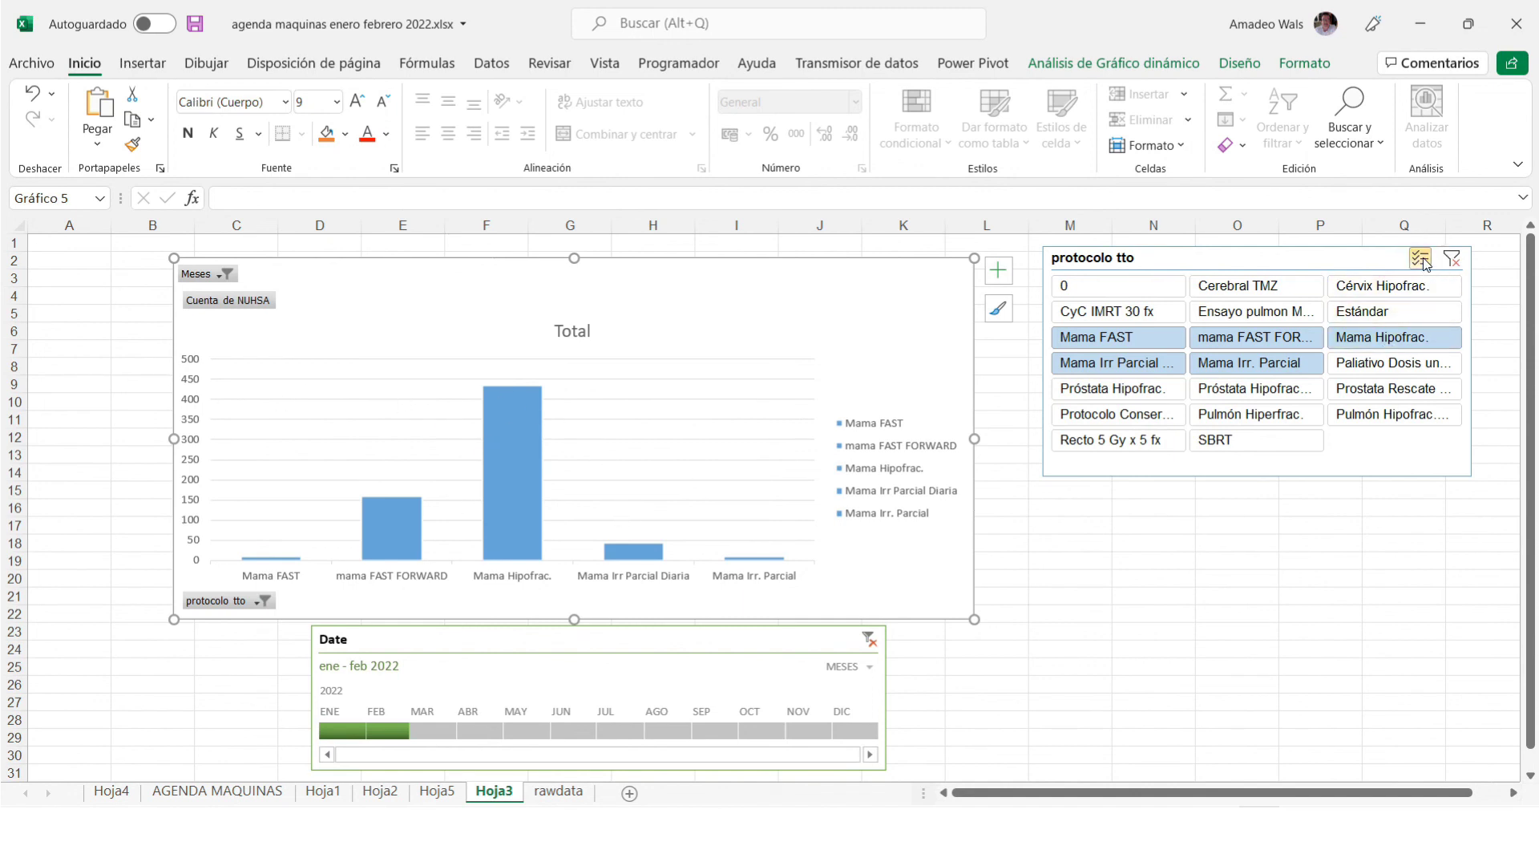
{"action": "left_click", "coordinate": [1452, 257]}
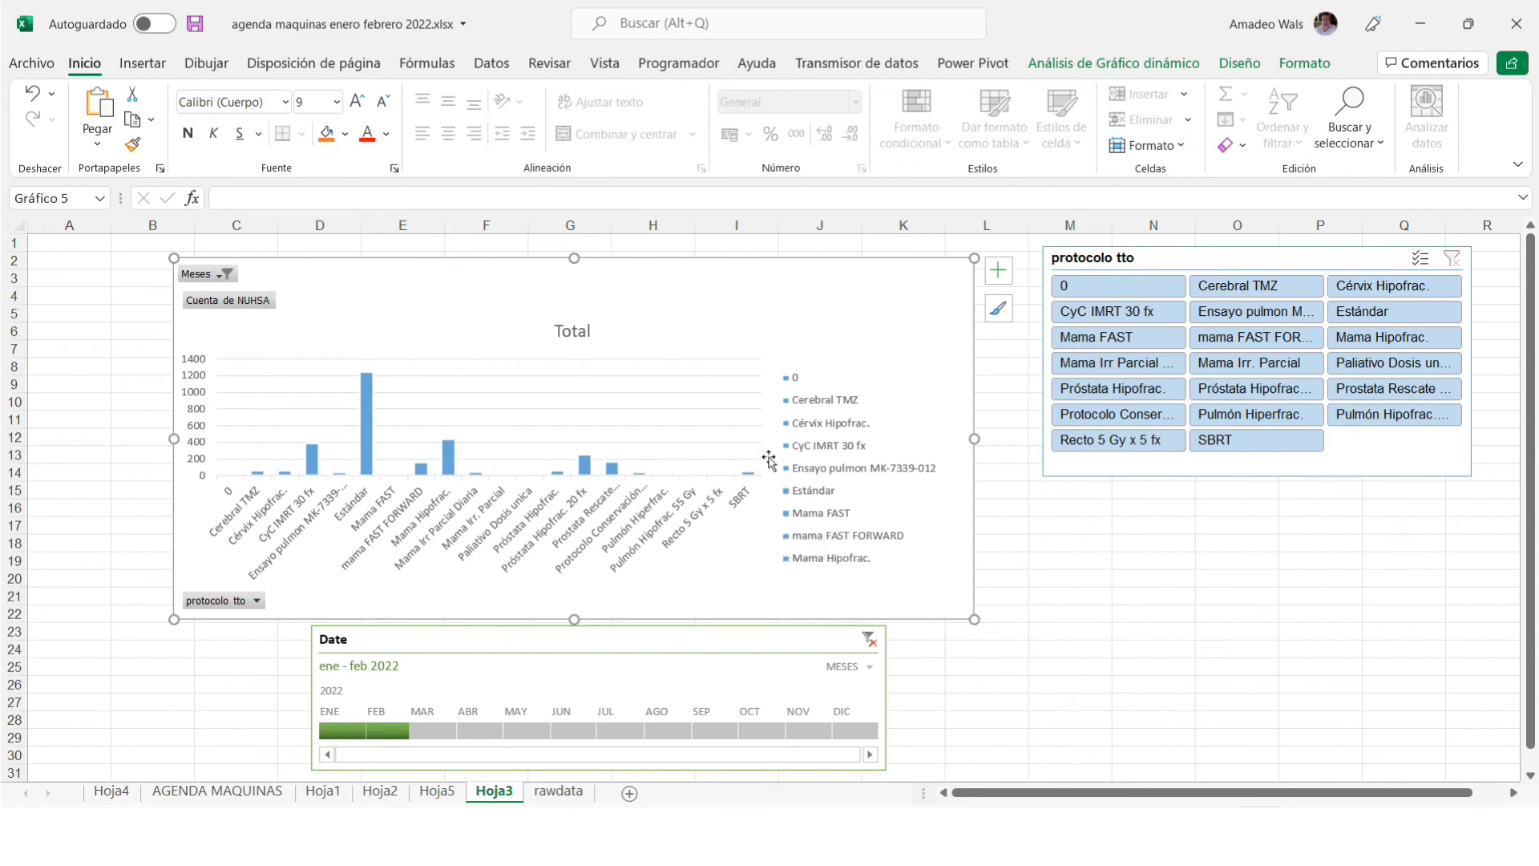
Remove the legend from the protocol chart.
{"action": "left_click", "coordinate": [998, 270]}
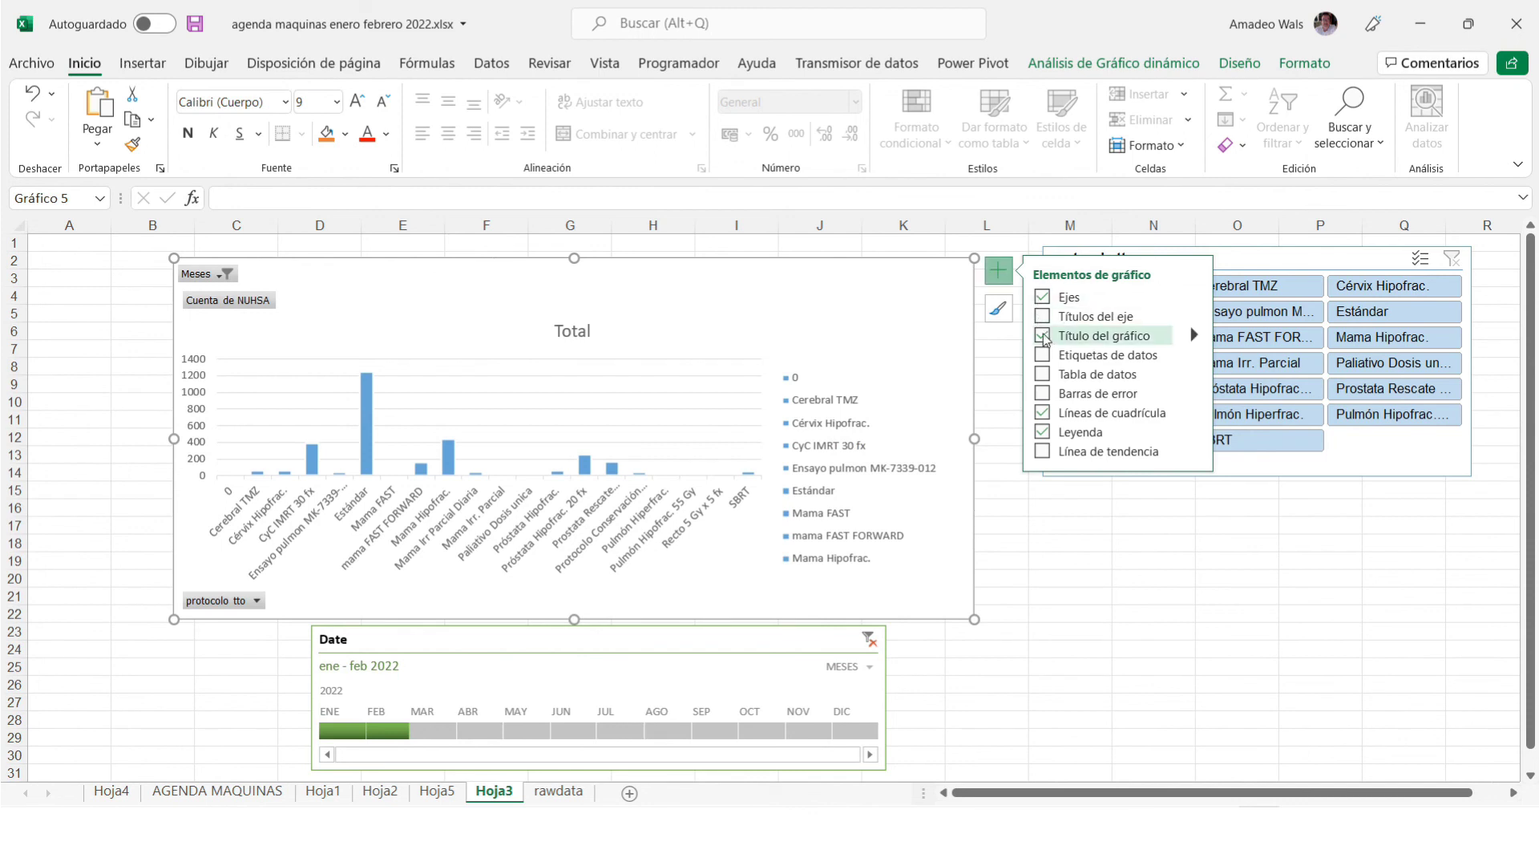
{"action": "left_click", "coordinate": [1043, 432]}
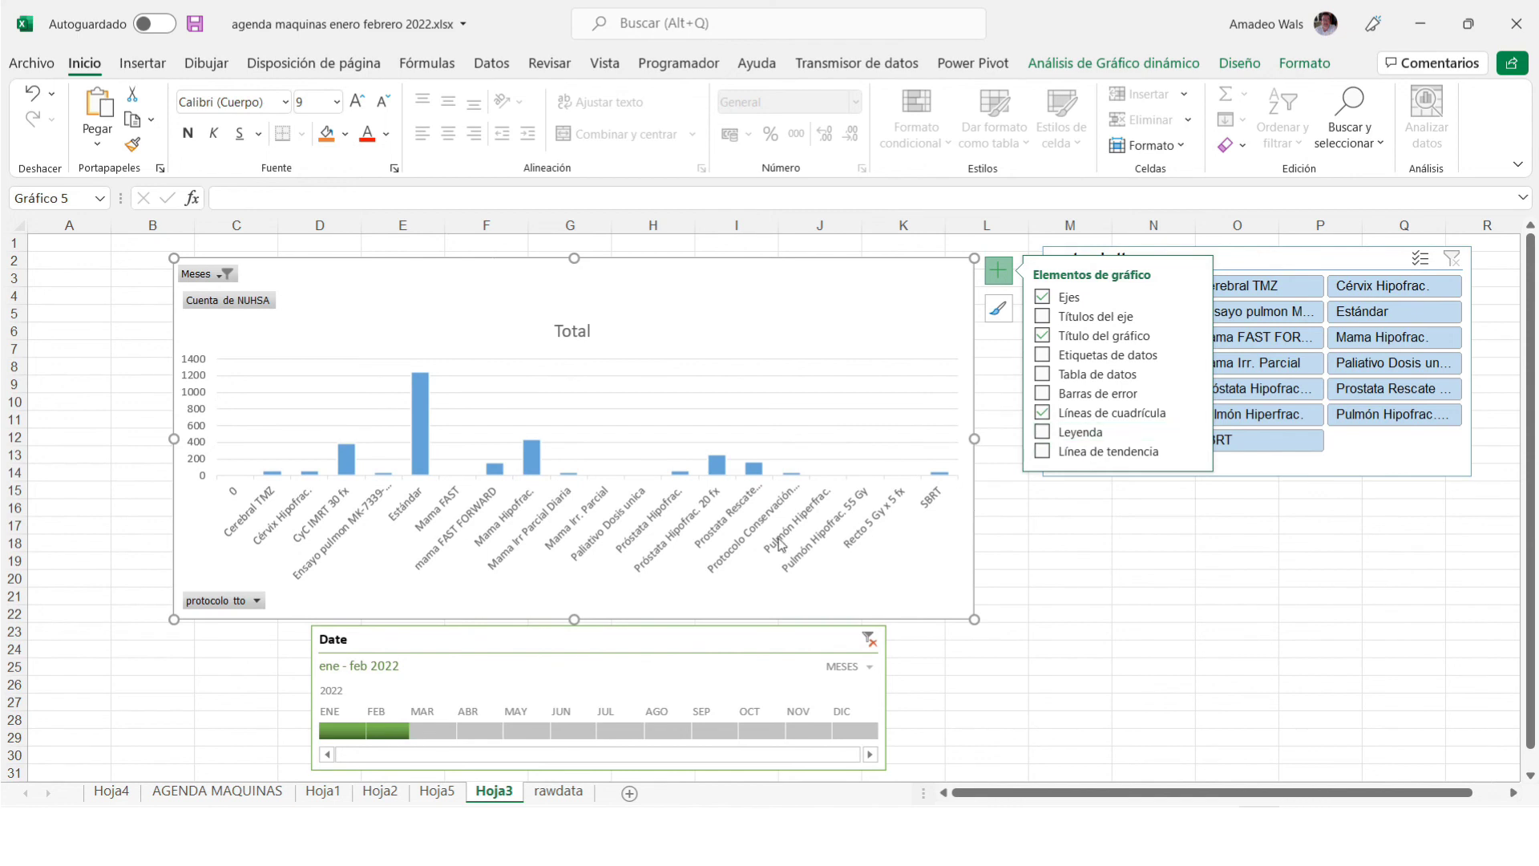
{"action": "left_click", "coordinate": [1043, 433]}
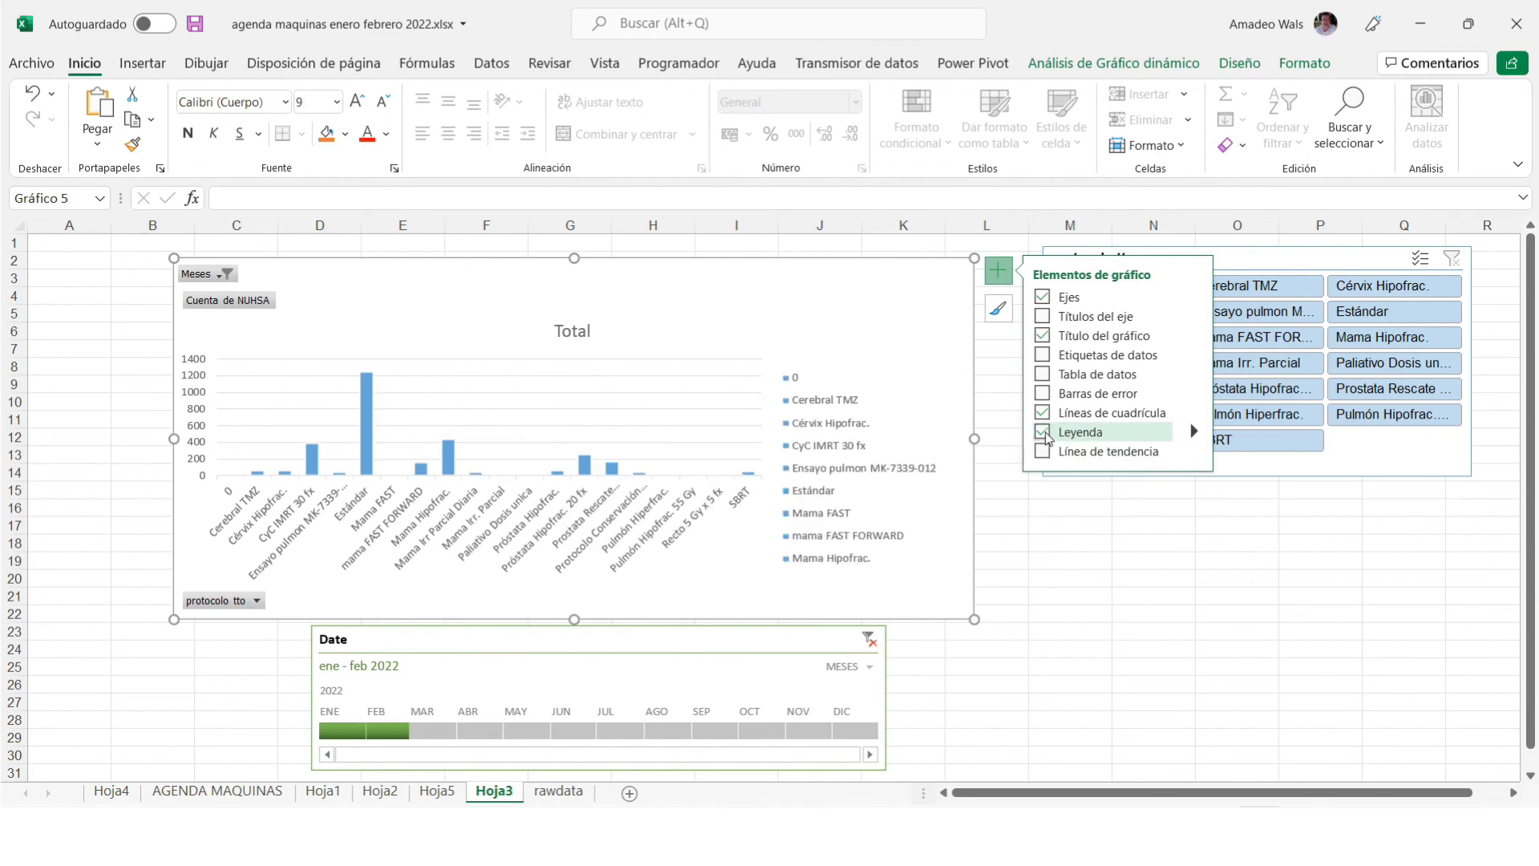
{"action": "left_click", "coordinate": [1043, 433]}
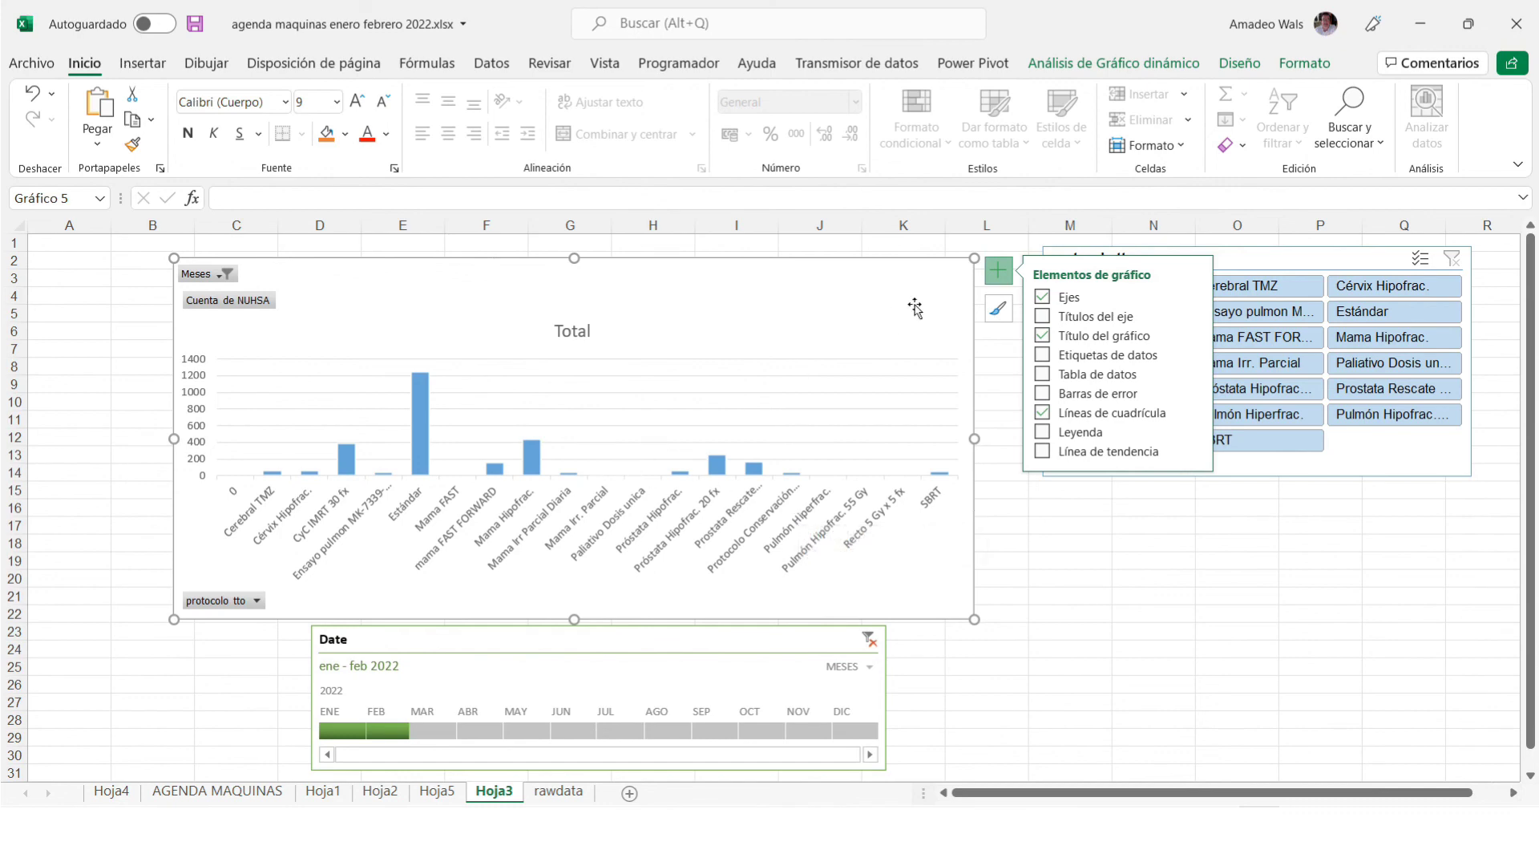
Change the protocol chart to a clustered bar chart (Barras agrupadas).
{"action": "right_click", "coordinate": [940, 295]}
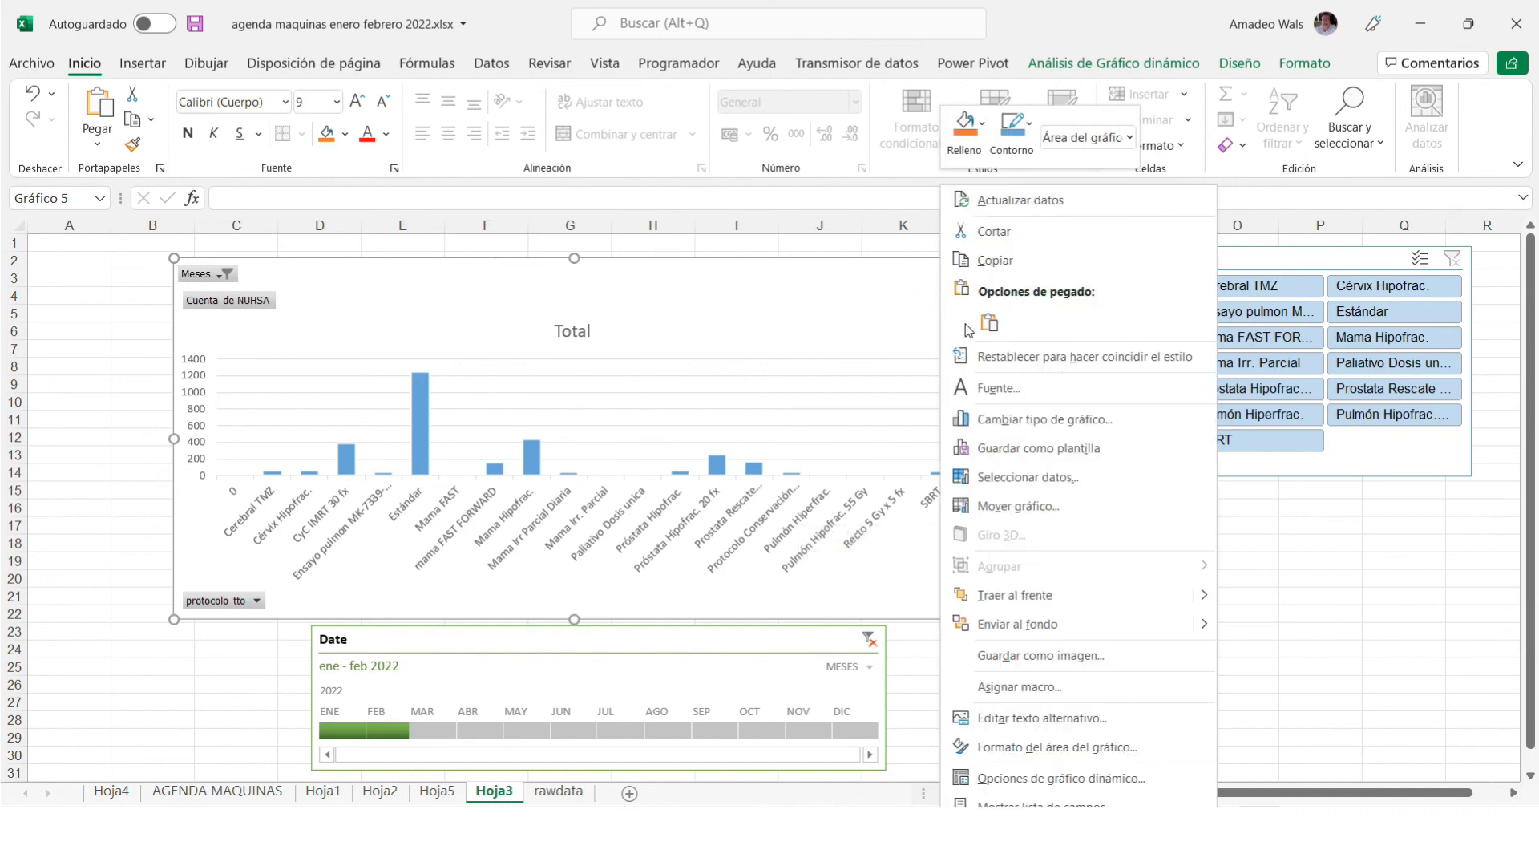
{"action": "left_click", "coordinate": [1015, 424]}
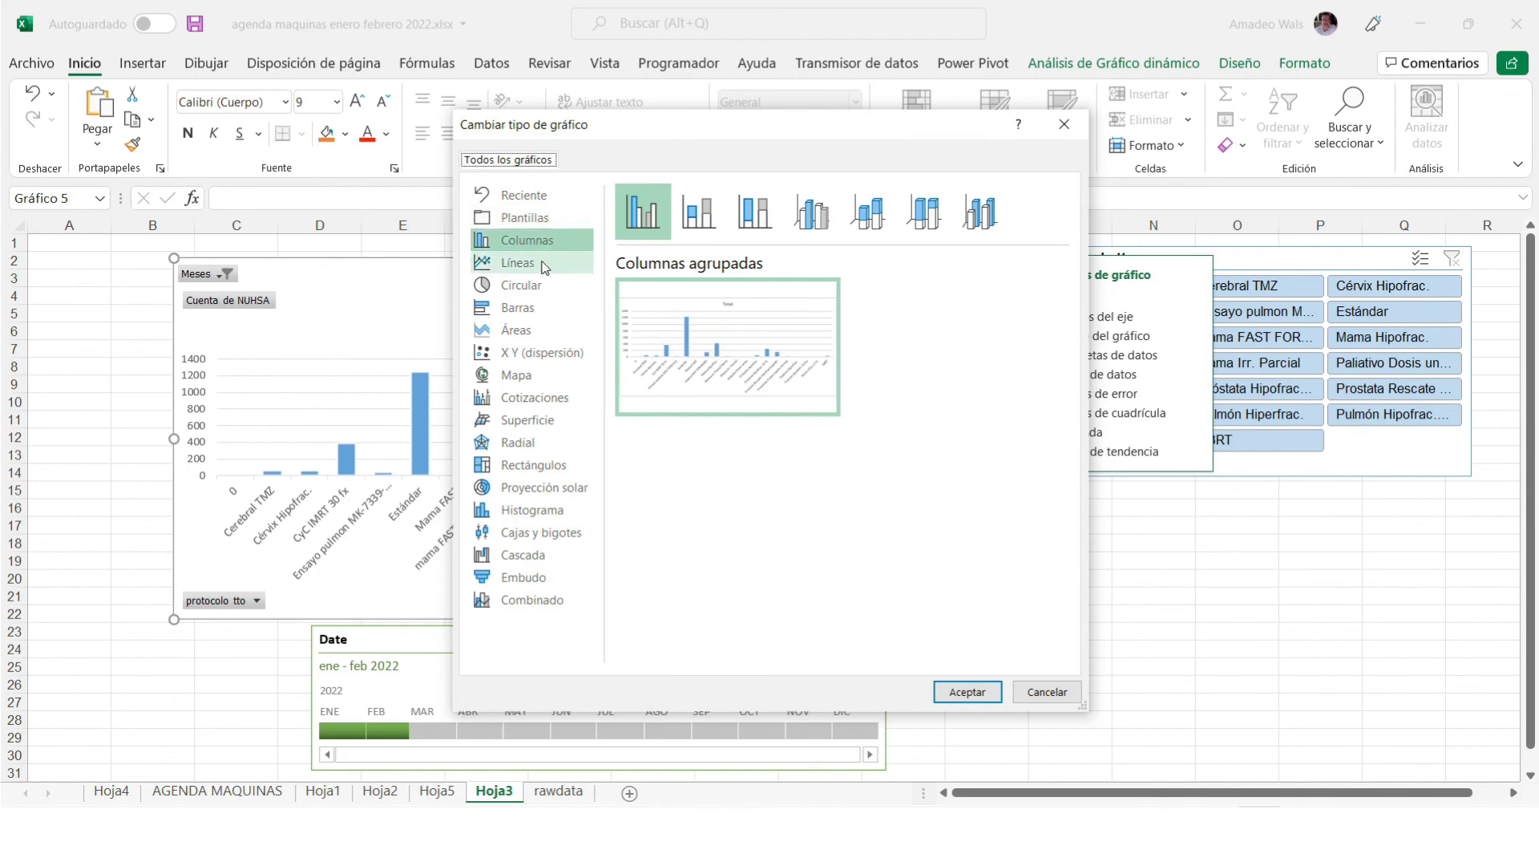
{"action": "left_click", "coordinate": [531, 306]}
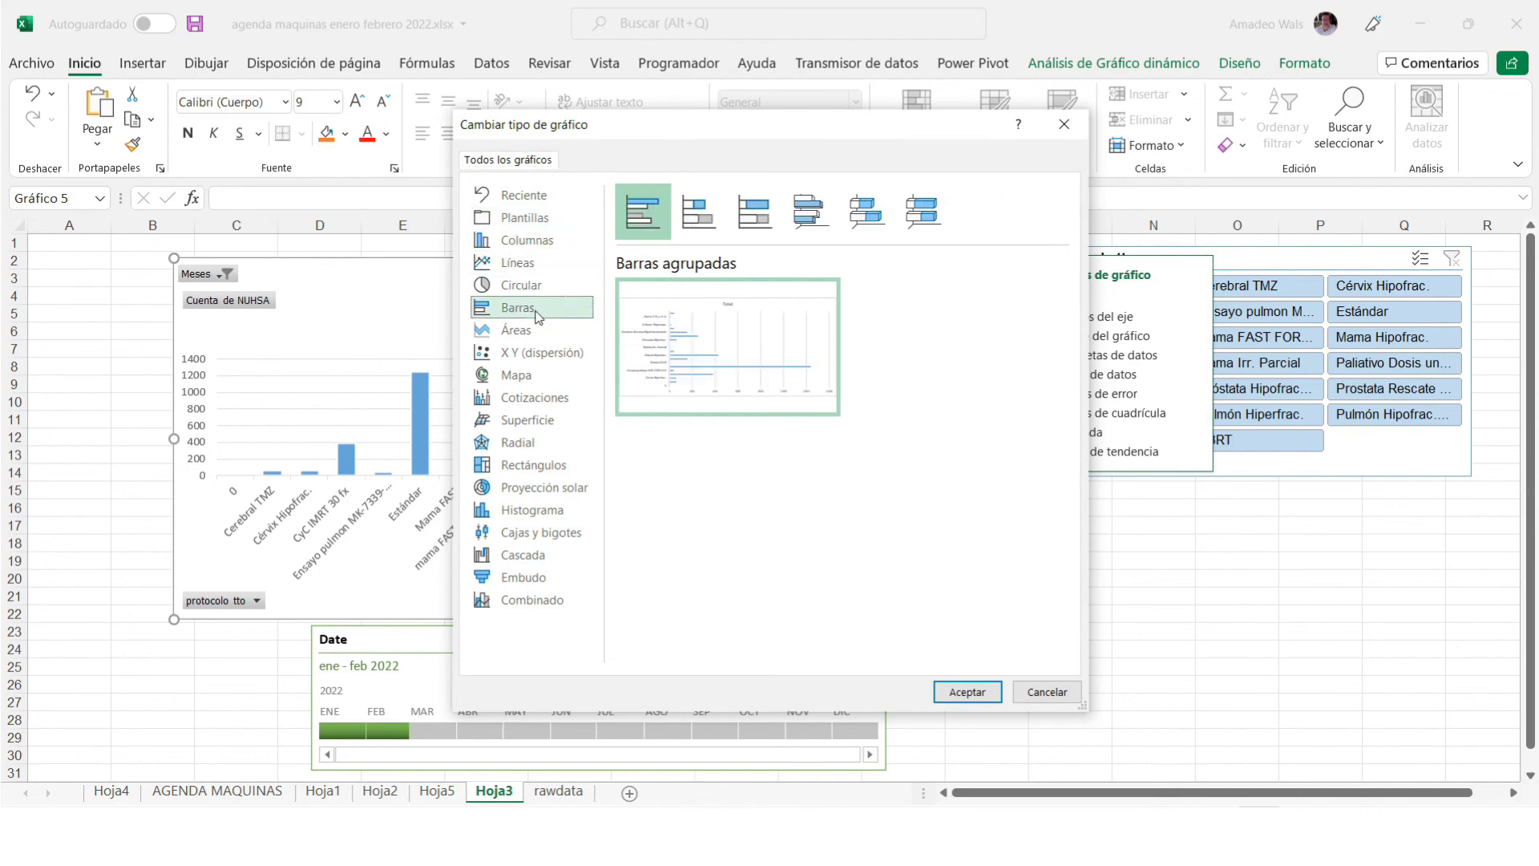
{"action": "left_click", "coordinate": [968, 692]}
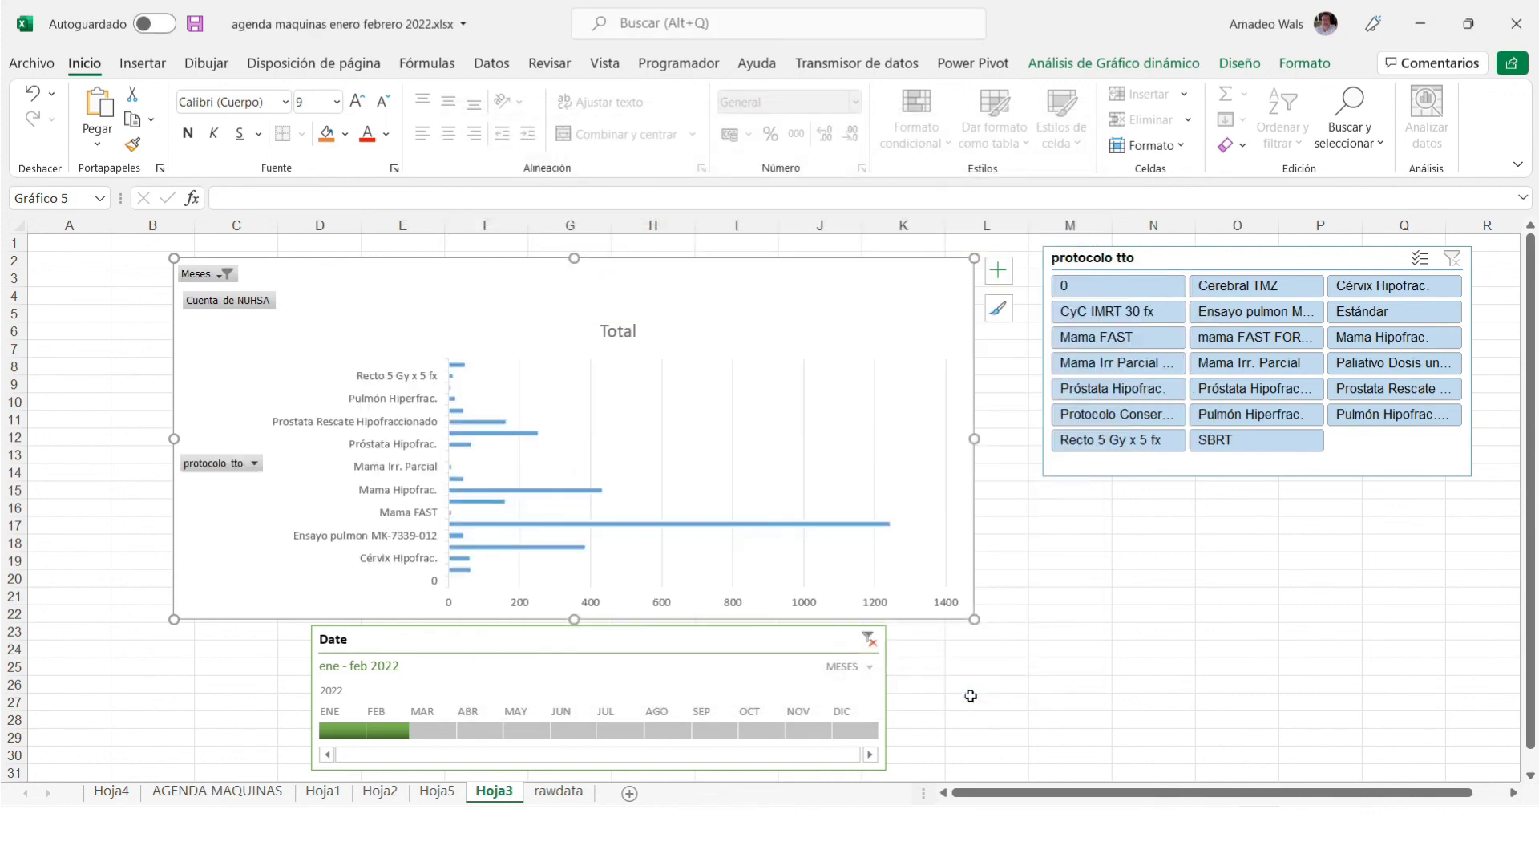
Move the Date timeline below the protocolo tto slicer and narrow it to roughly the slicer's width.
{"action": "left_click_drag", "start_coordinate": [804, 639], "coordinate": [1341, 555]}
{"action": "left_click_drag", "start_coordinate": [1417, 612], "coordinate": [1252, 613]}
{"action": "left_click_drag", "start_coordinate": [1048, 556], "coordinate": [1252, 510]}
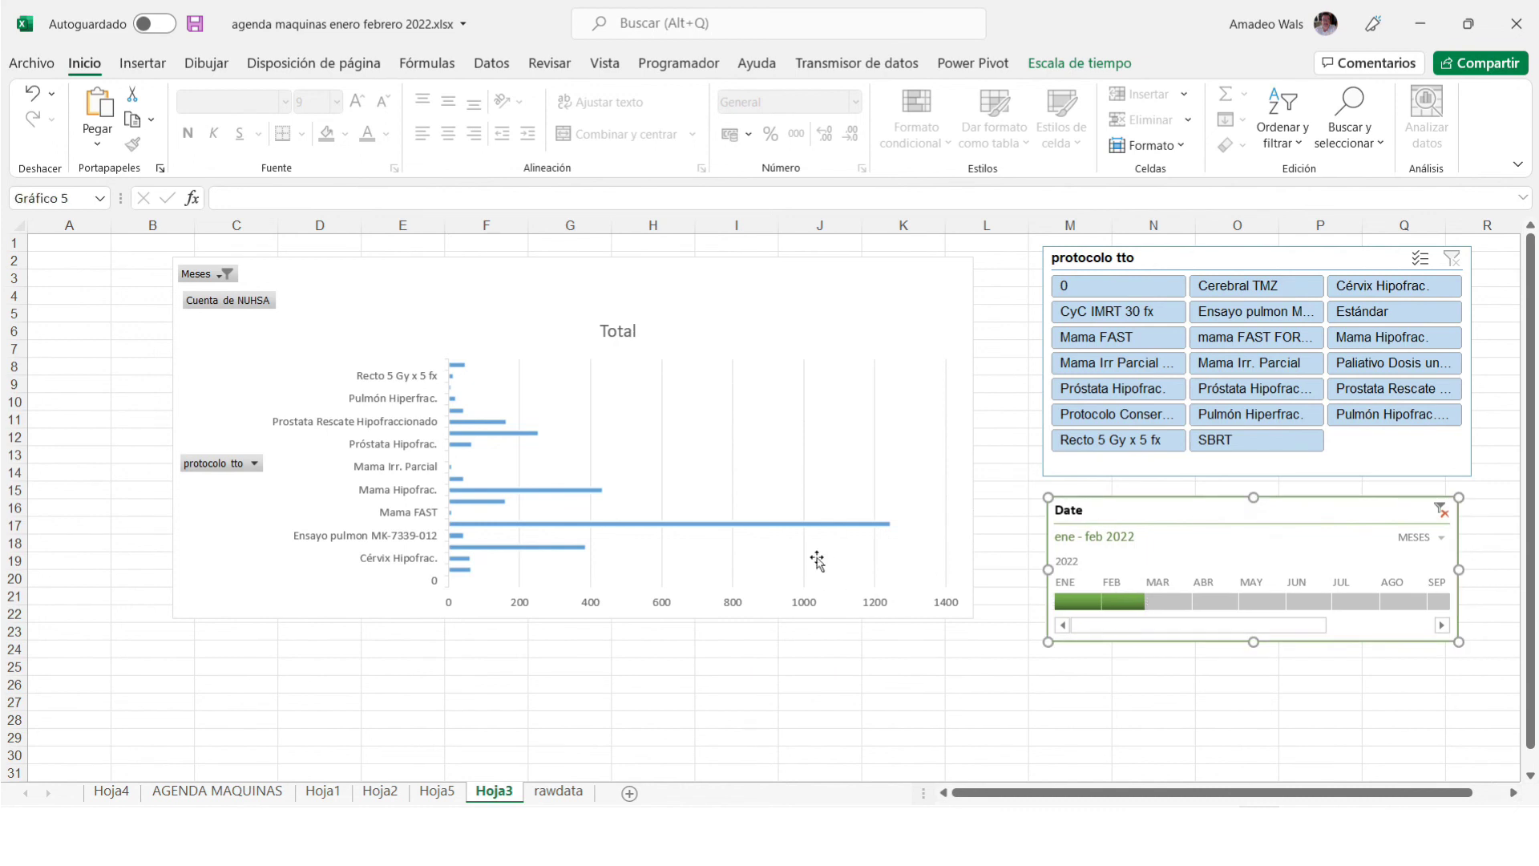
Collapse the ribbon to show only its tabs and extend the bar chart down to about row 35.
{"action": "left_click", "coordinate": [576, 618]}
{"action": "left_click_drag", "start_coordinate": [575, 619], "coordinate": [585, 754]}
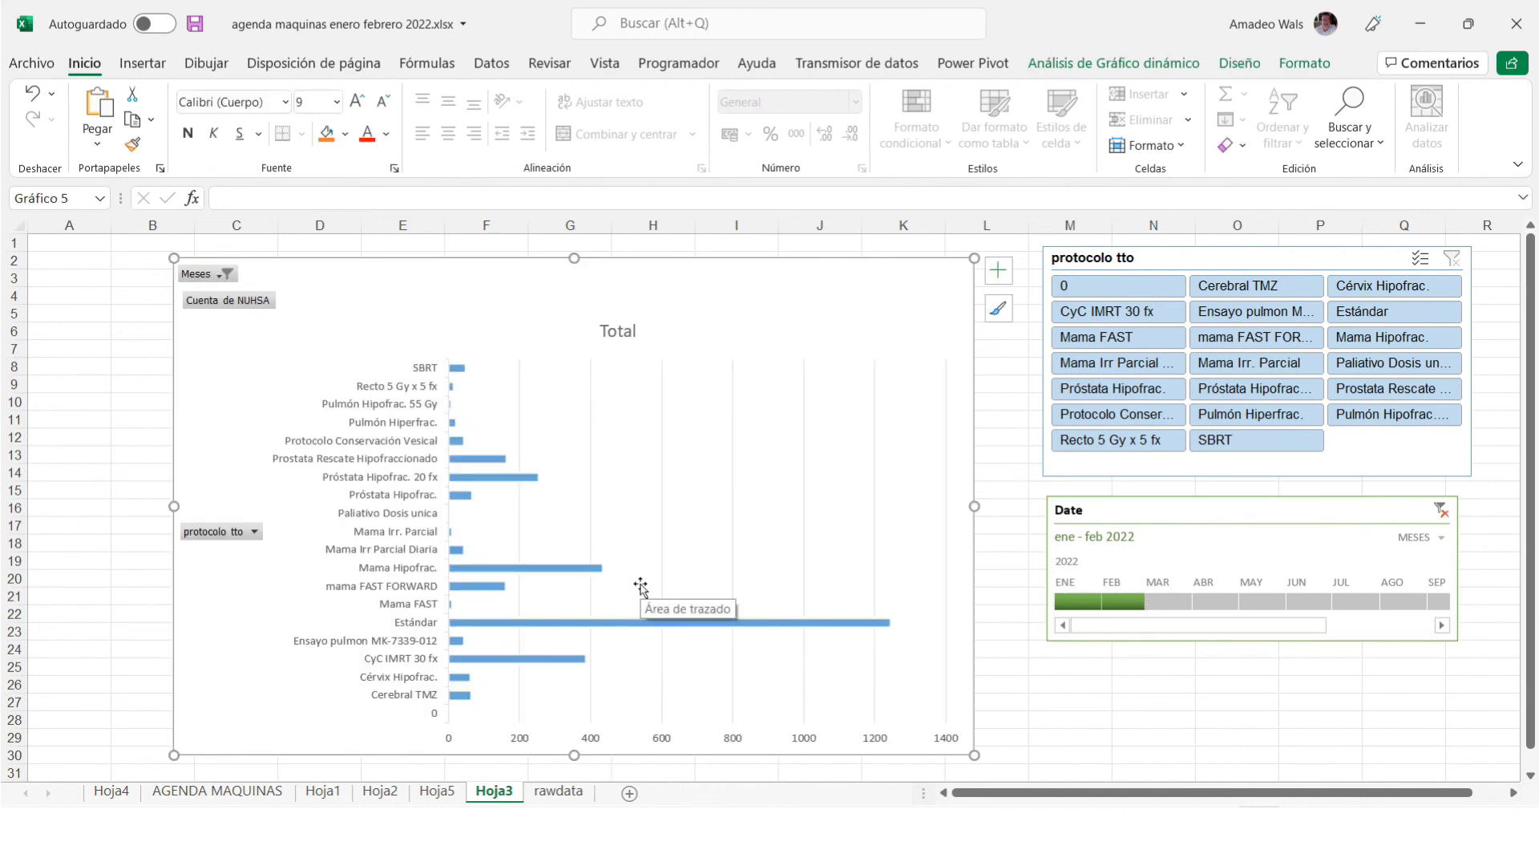
{"action": "left_click", "coordinate": [1518, 166]}
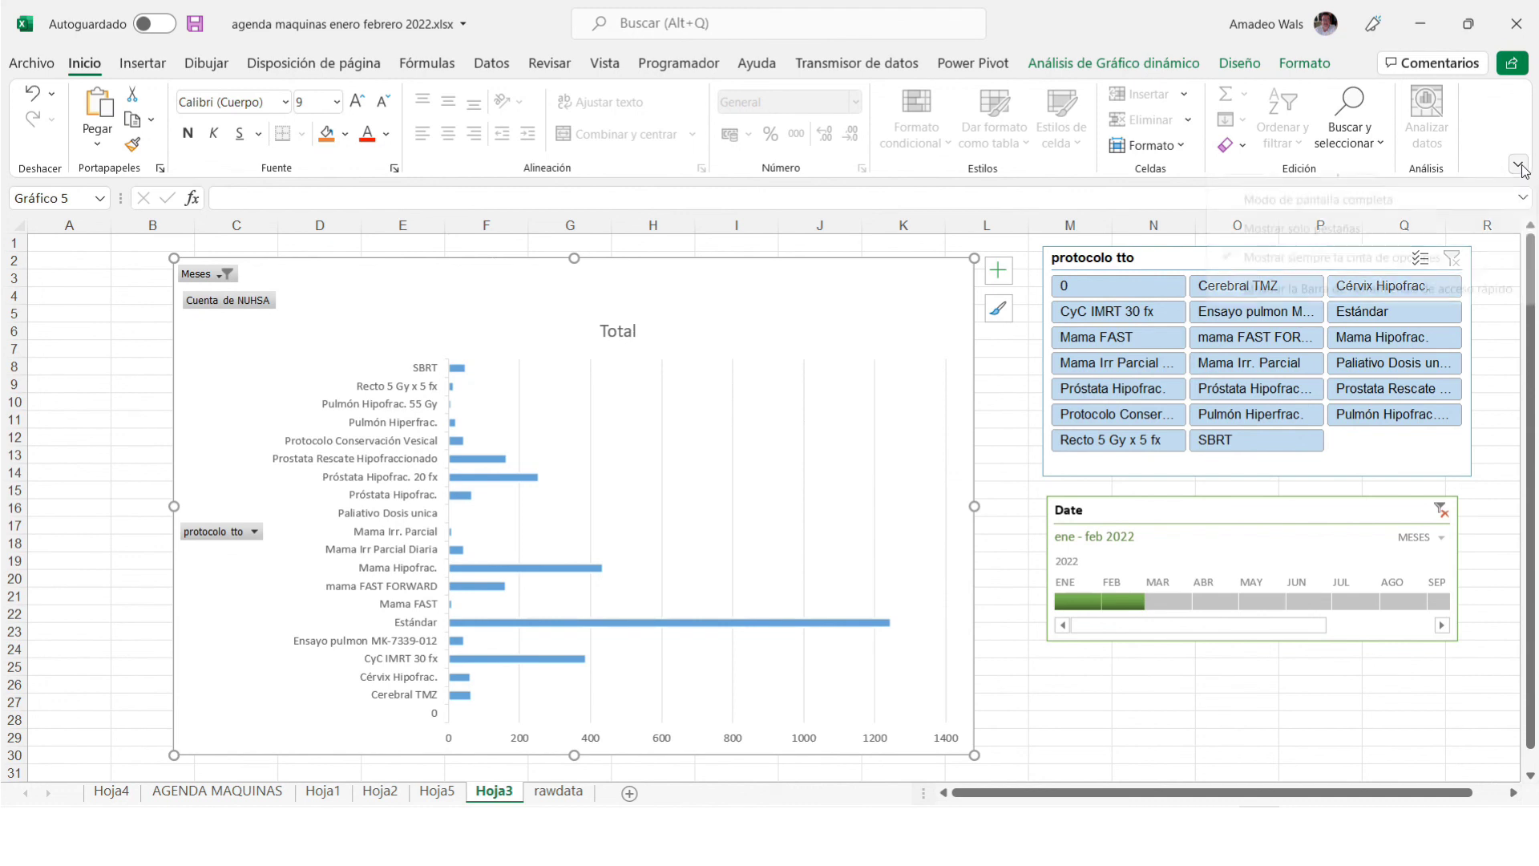
{"action": "left_click", "coordinate": [1442, 247]}
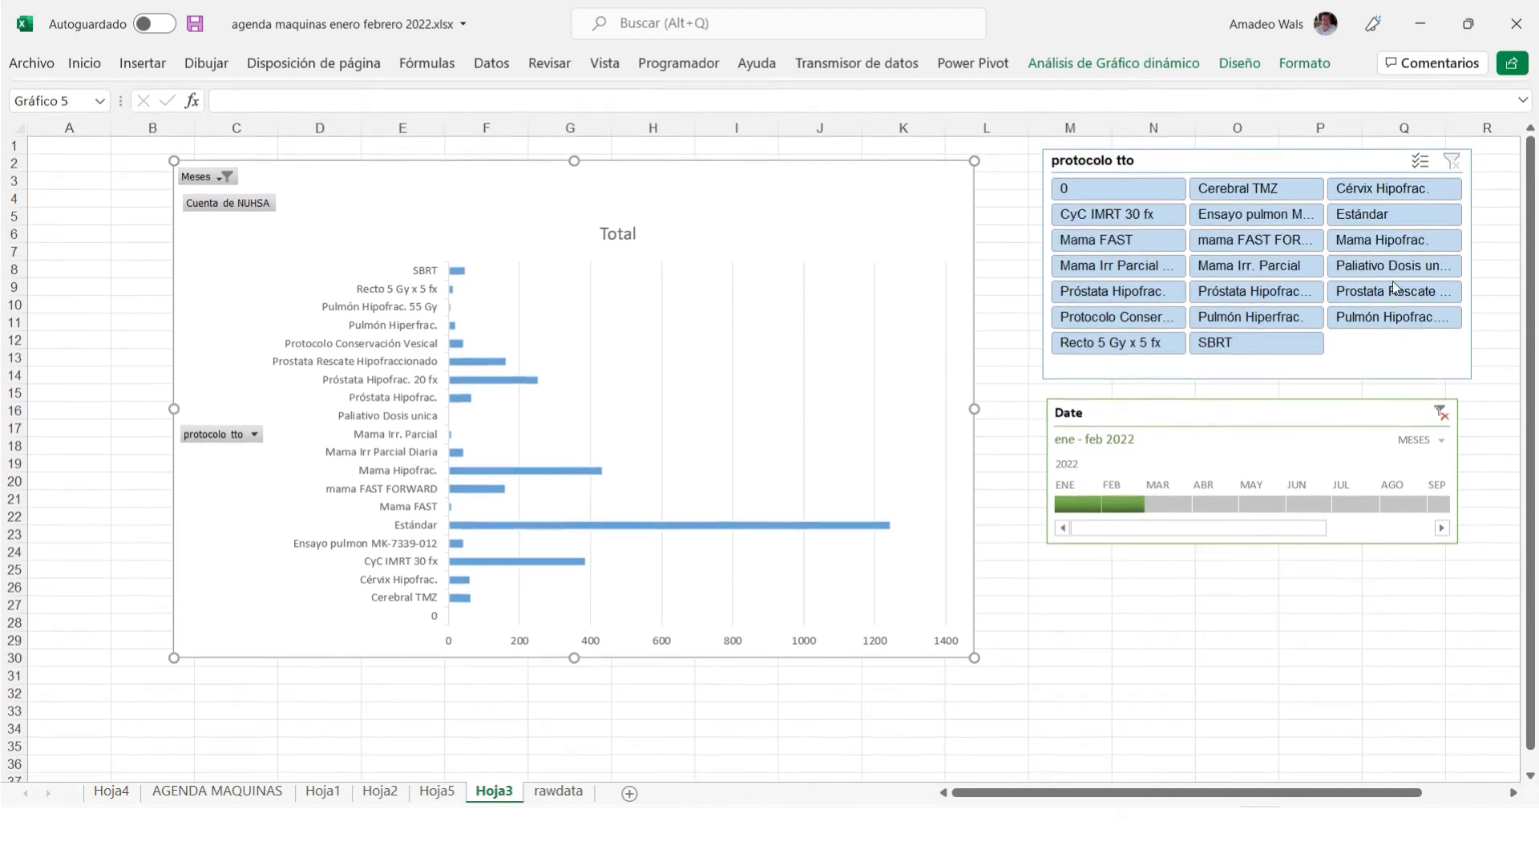
{"action": "left_click_drag", "start_coordinate": [578, 666], "coordinate": [583, 745]}
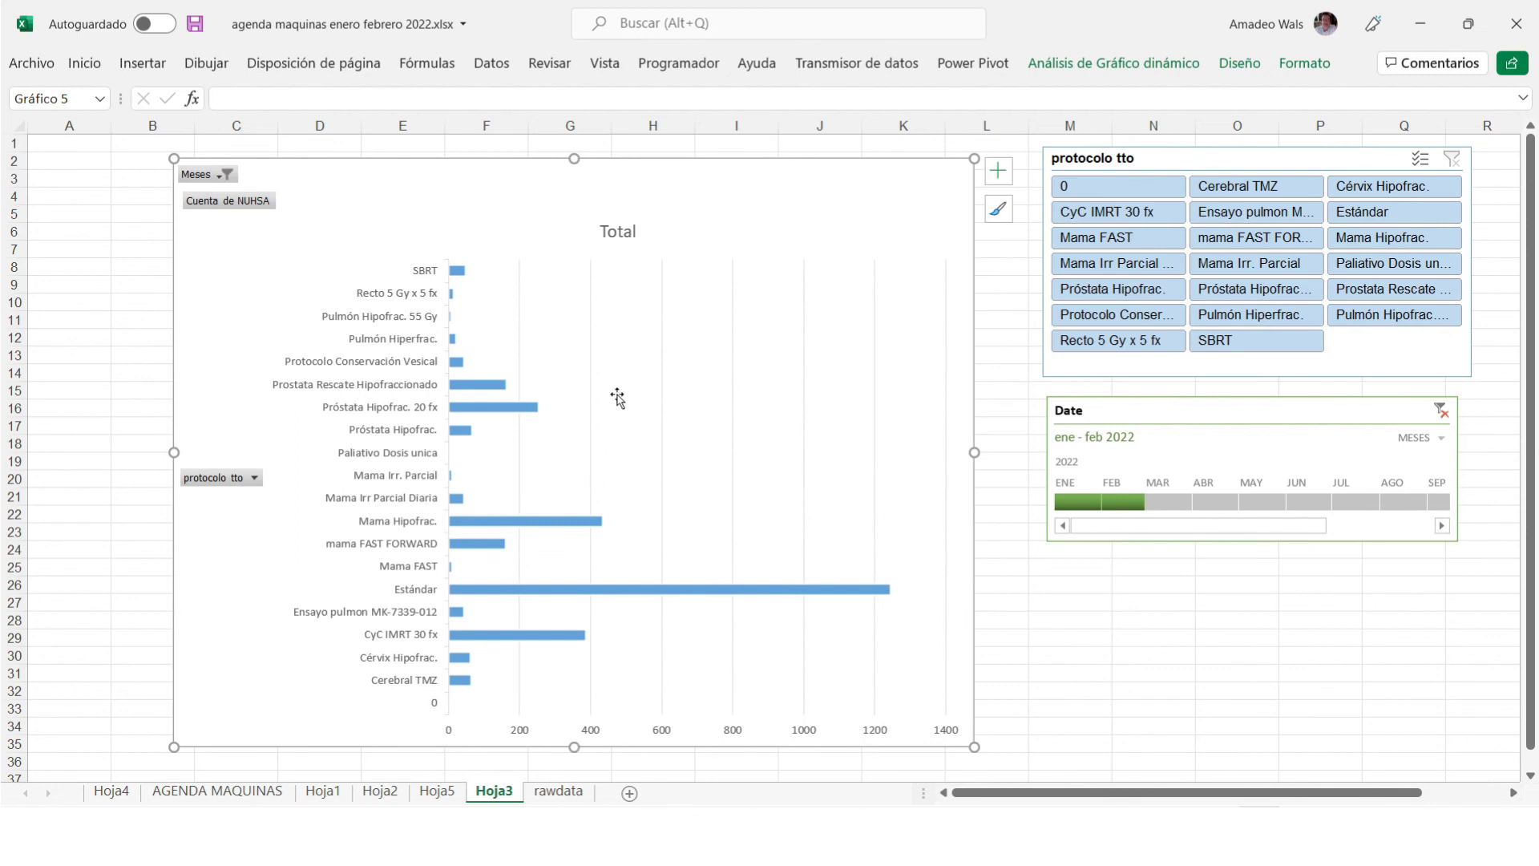
Preview the chart styles and apply the white-background one with pale blue outlined bars to the bar chart.
{"action": "left_click", "coordinate": [998, 209]}
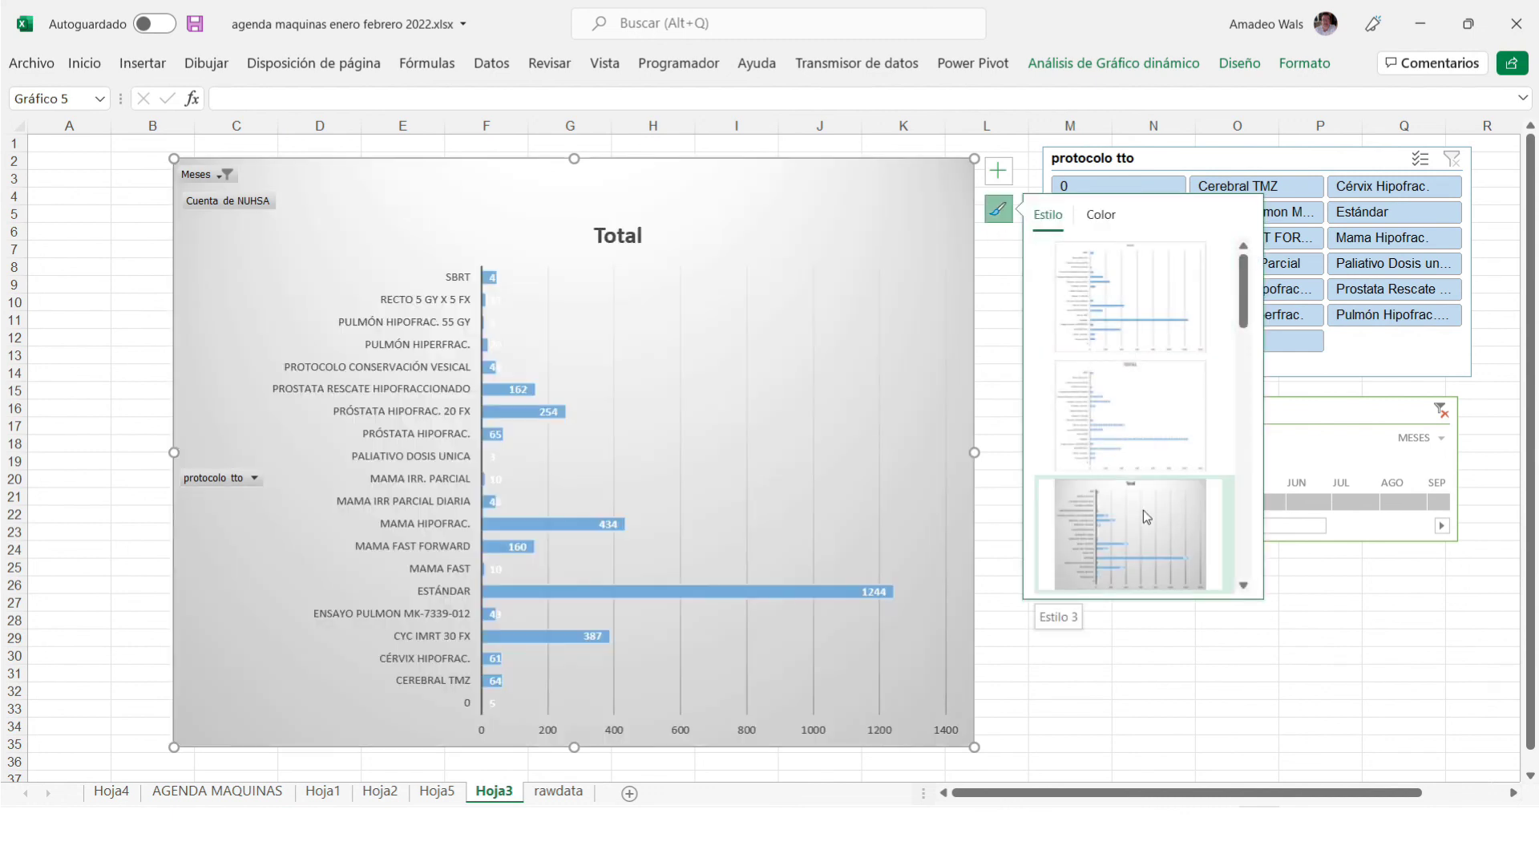
{"action": "scroll", "coordinate": [1143, 510], "scroll_direction": "down", "scroll_amount": 2}
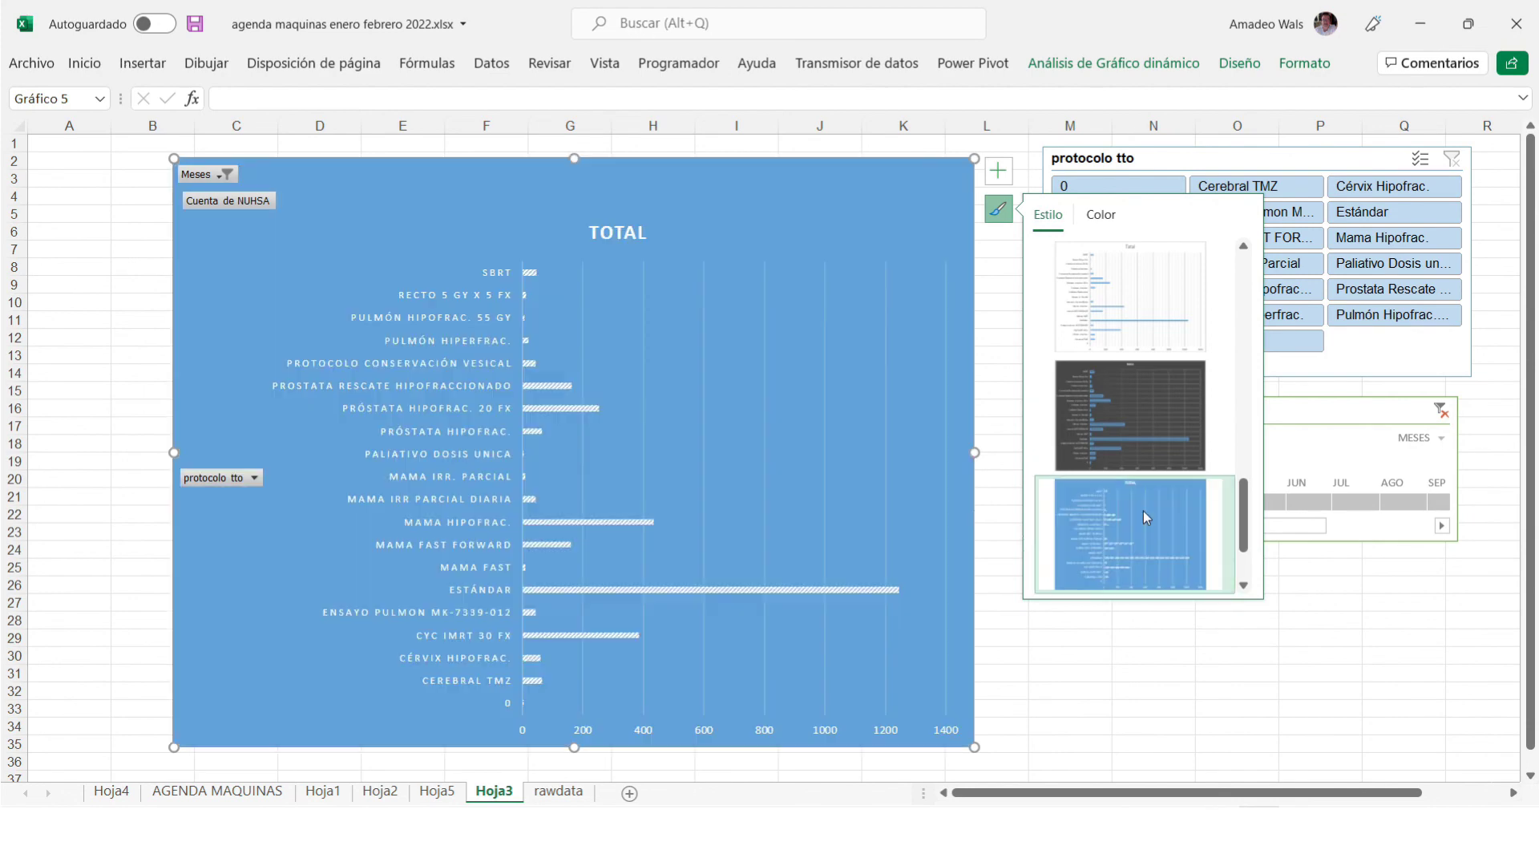
{"action": "left_click", "coordinate": [1139, 426]}
{"action": "left_click_drag", "start_coordinate": [1248, 517], "coordinate": [1241, 349]}
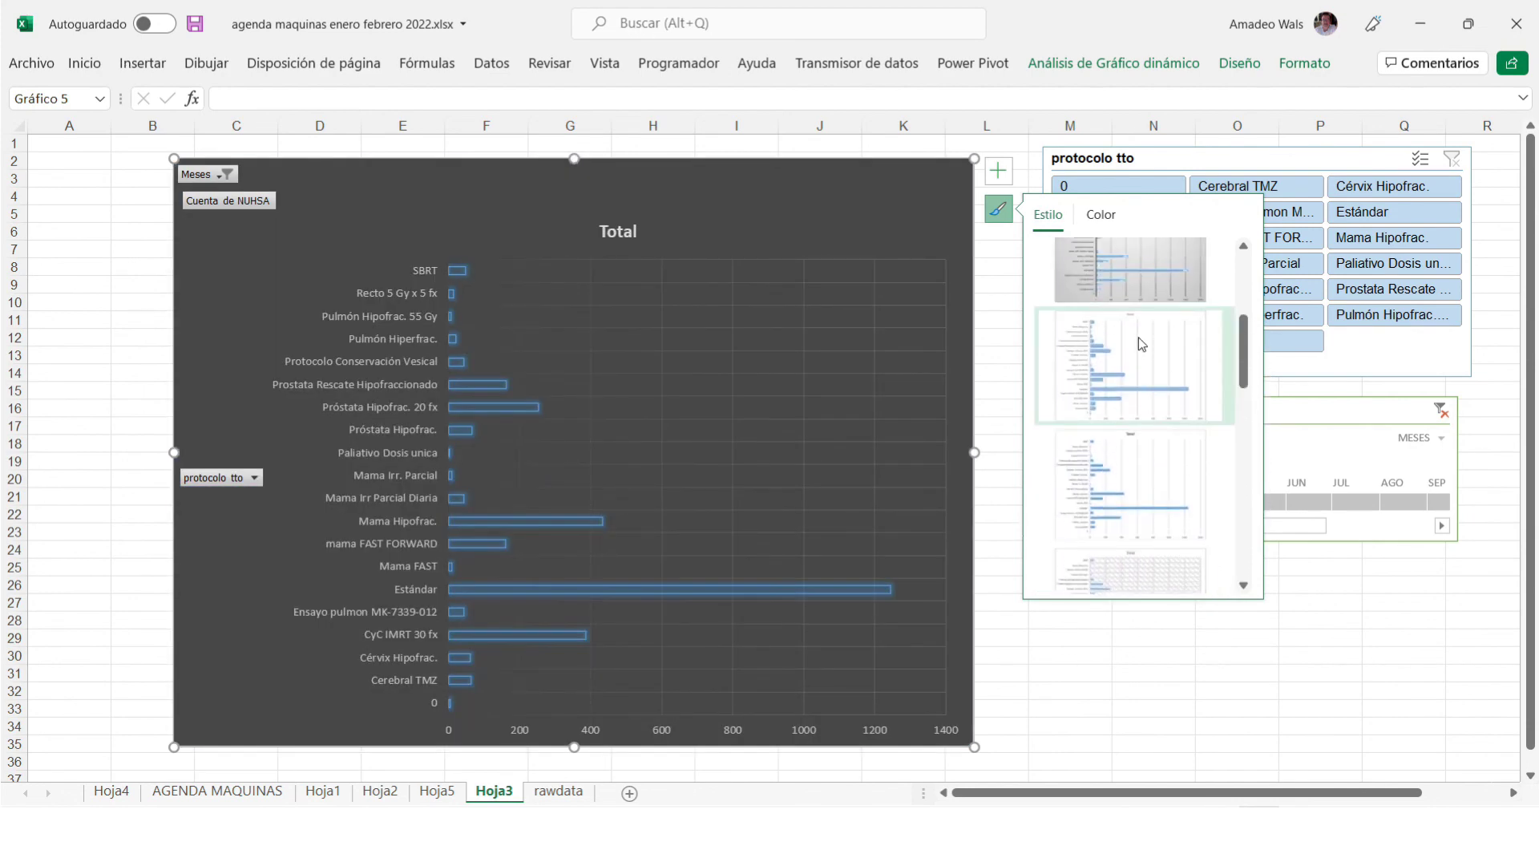
{"action": "left_click", "coordinate": [1141, 344]}
{"action": "left_click", "coordinate": [1014, 653]}
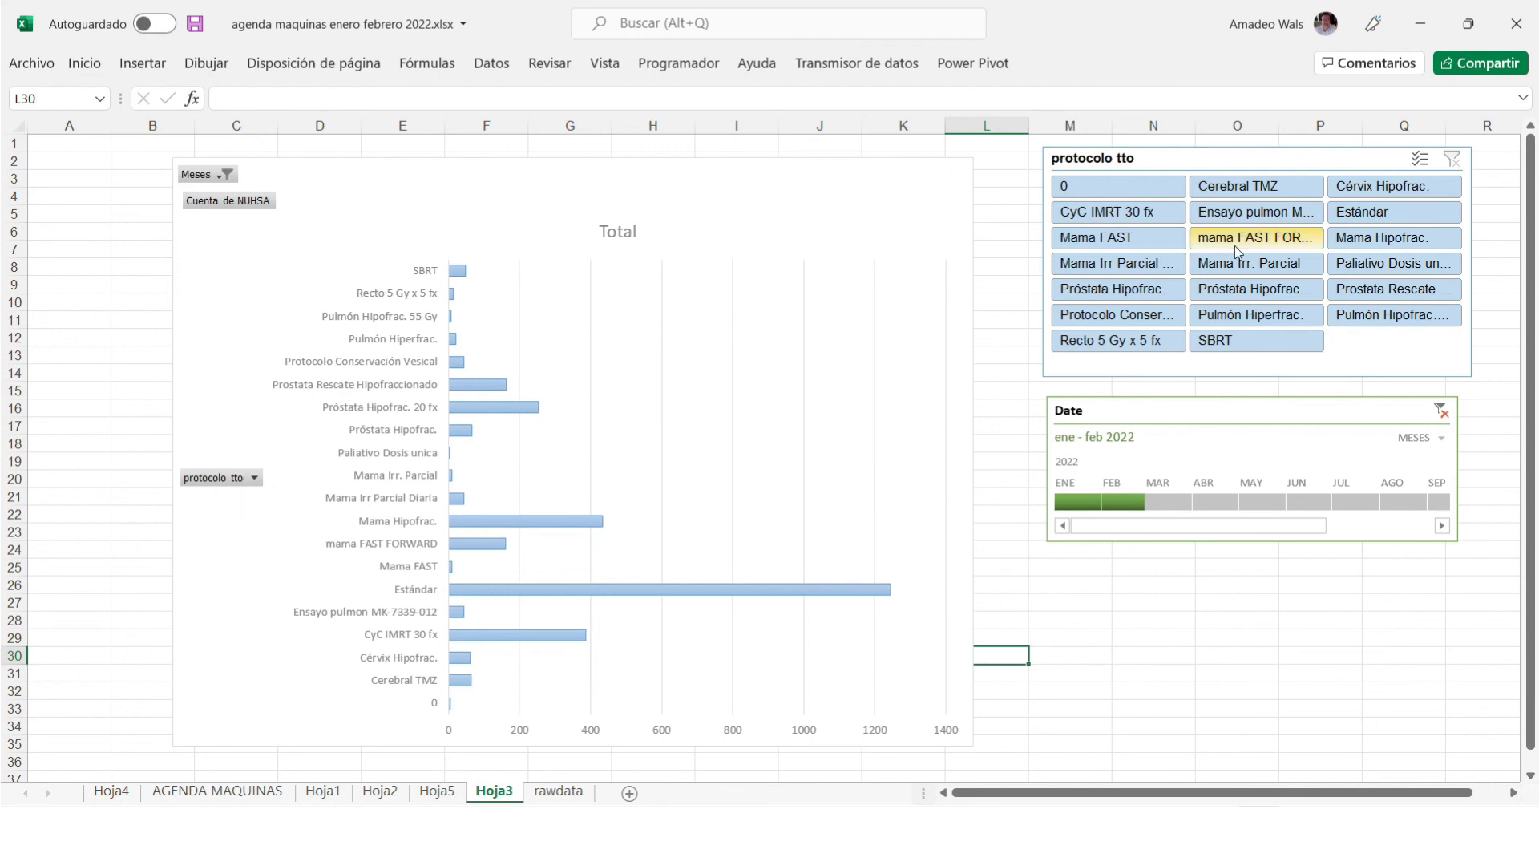
Hide all the field buttons on the protocol bar chart and select its title.
{"action": "right_click", "coordinate": [256, 481]}
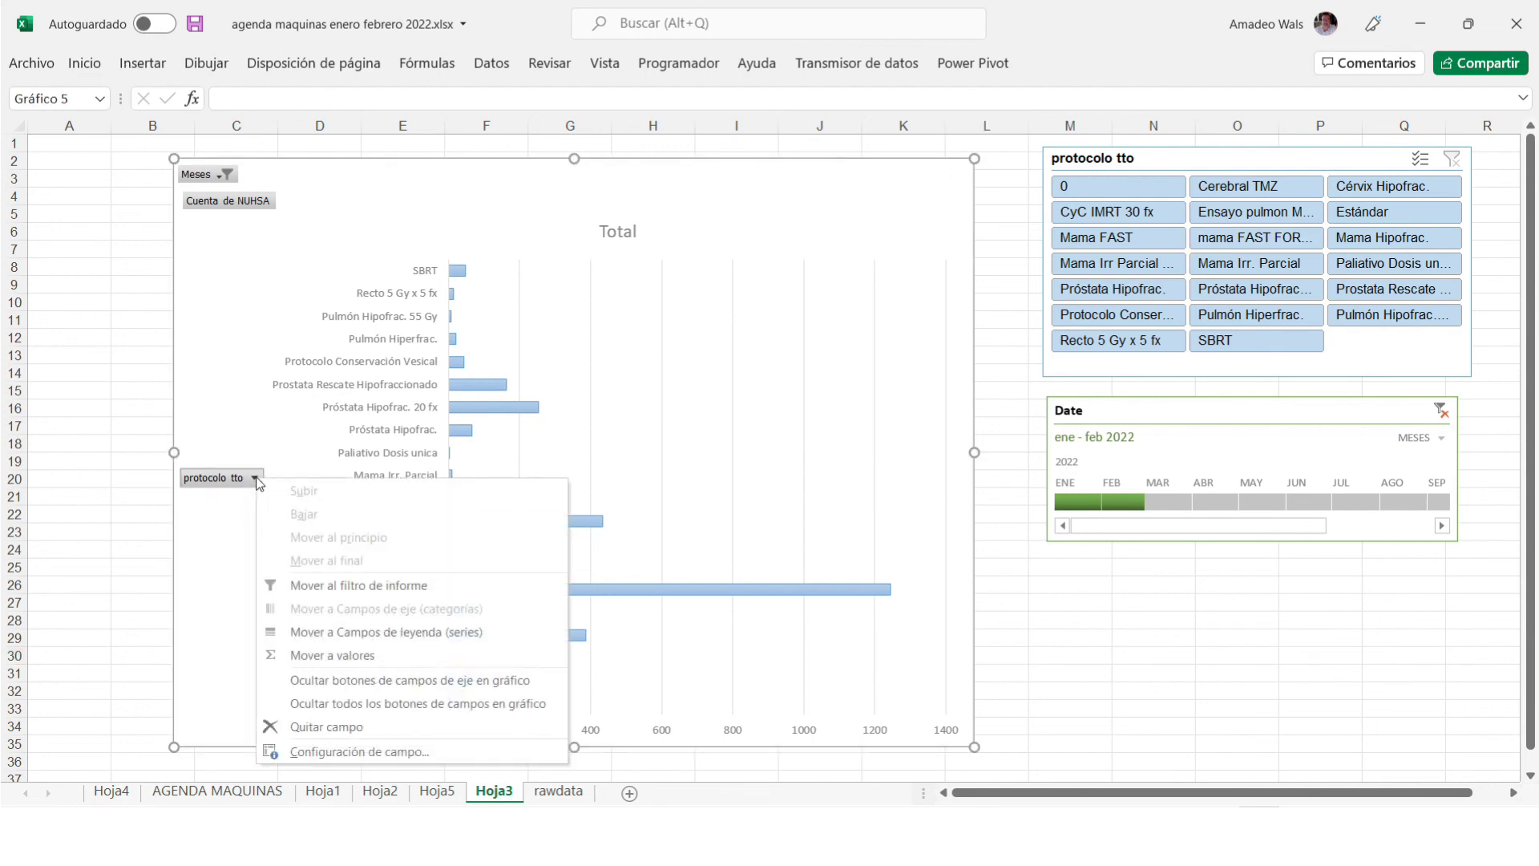
{"action": "left_click", "coordinate": [345, 704]}
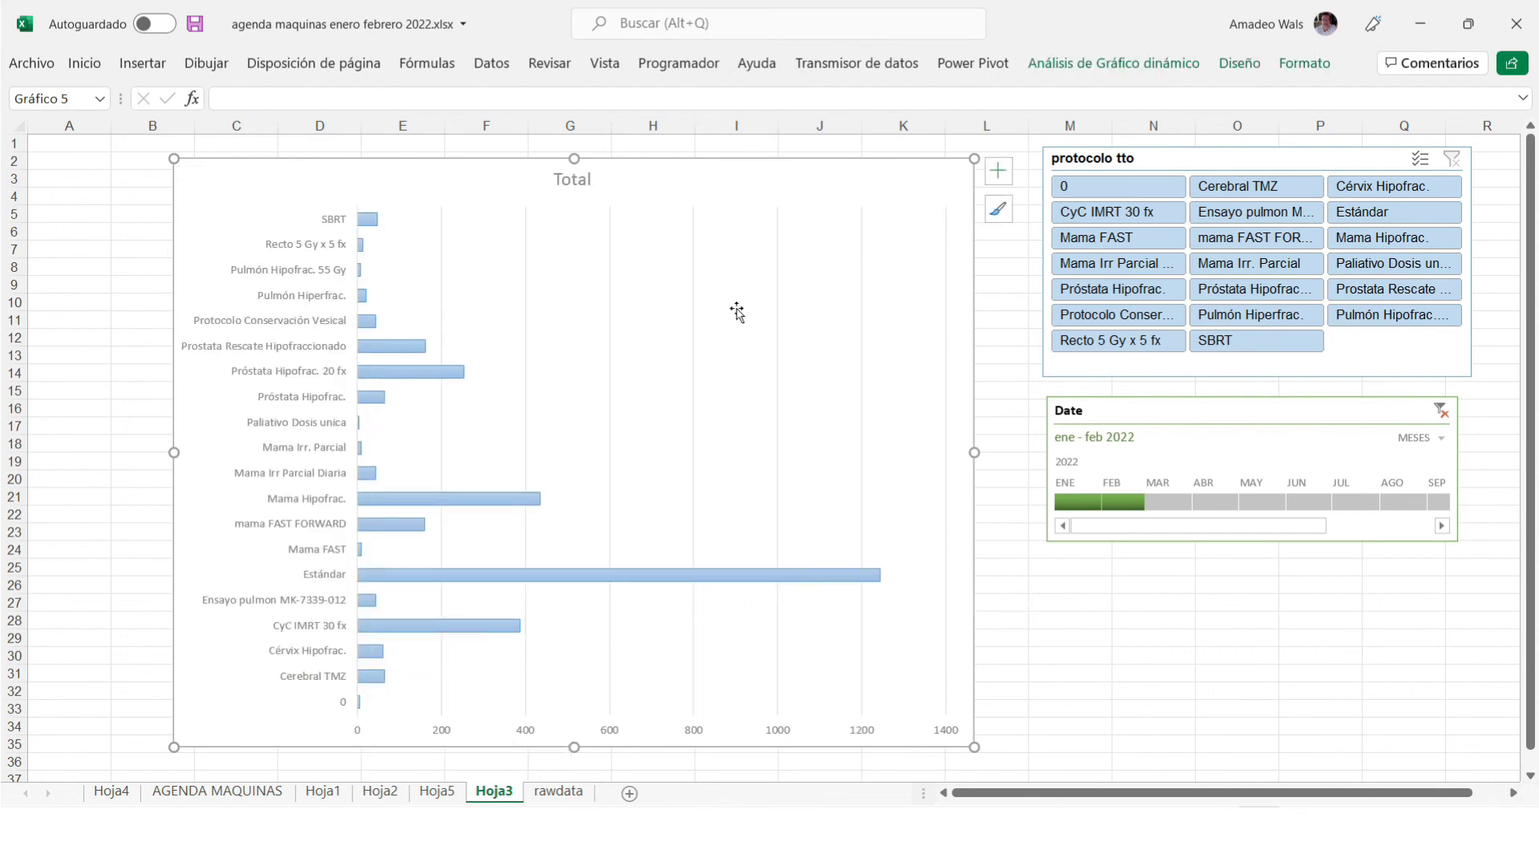
{"action": "left_click", "coordinate": [562, 181]}
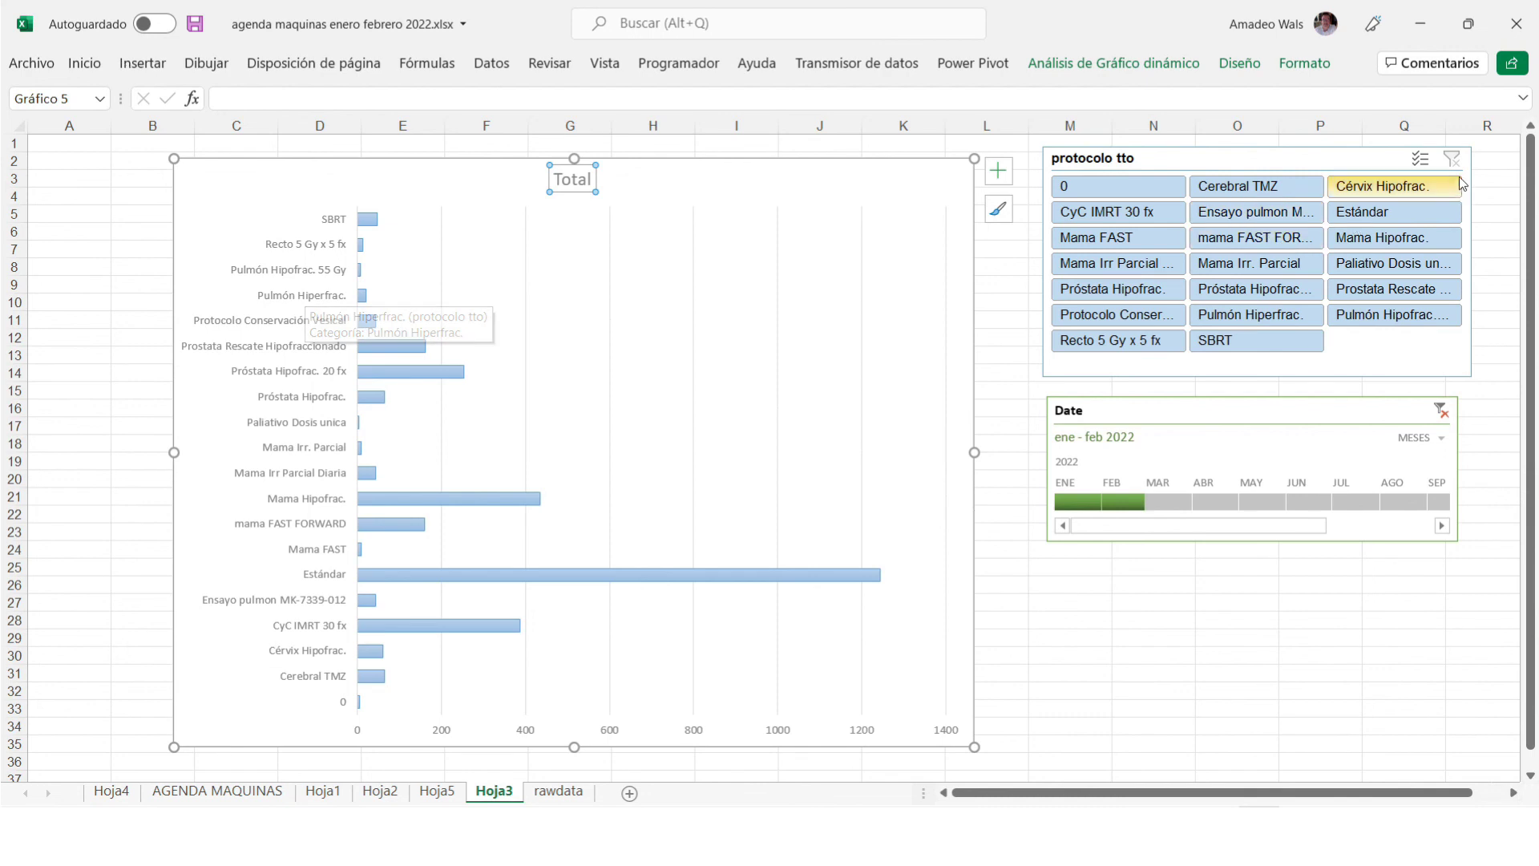
Filter the chart to Cerebral TMZ, Cérvix Hipofrac., CyC IMRT 30 fx, Pulmón Hiperfrac. and SBRT, and limit the Date timeline to January 2022.
{"action": "left_click", "coordinate": [1264, 190]}
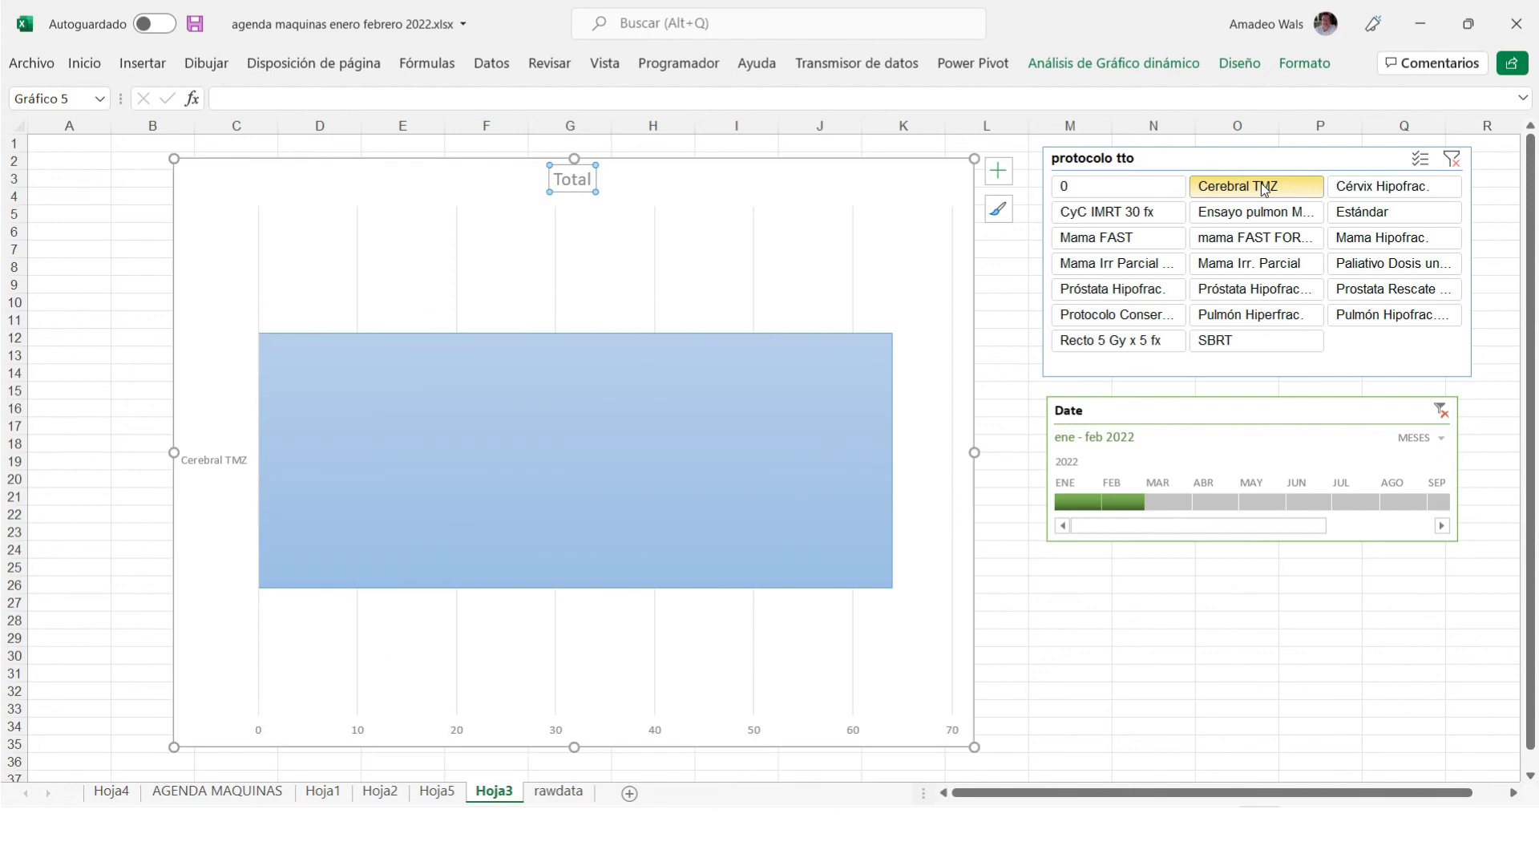
{"action": "left_click", "coordinate": [1421, 158]}
{"action": "left_click", "coordinate": [1374, 187]}
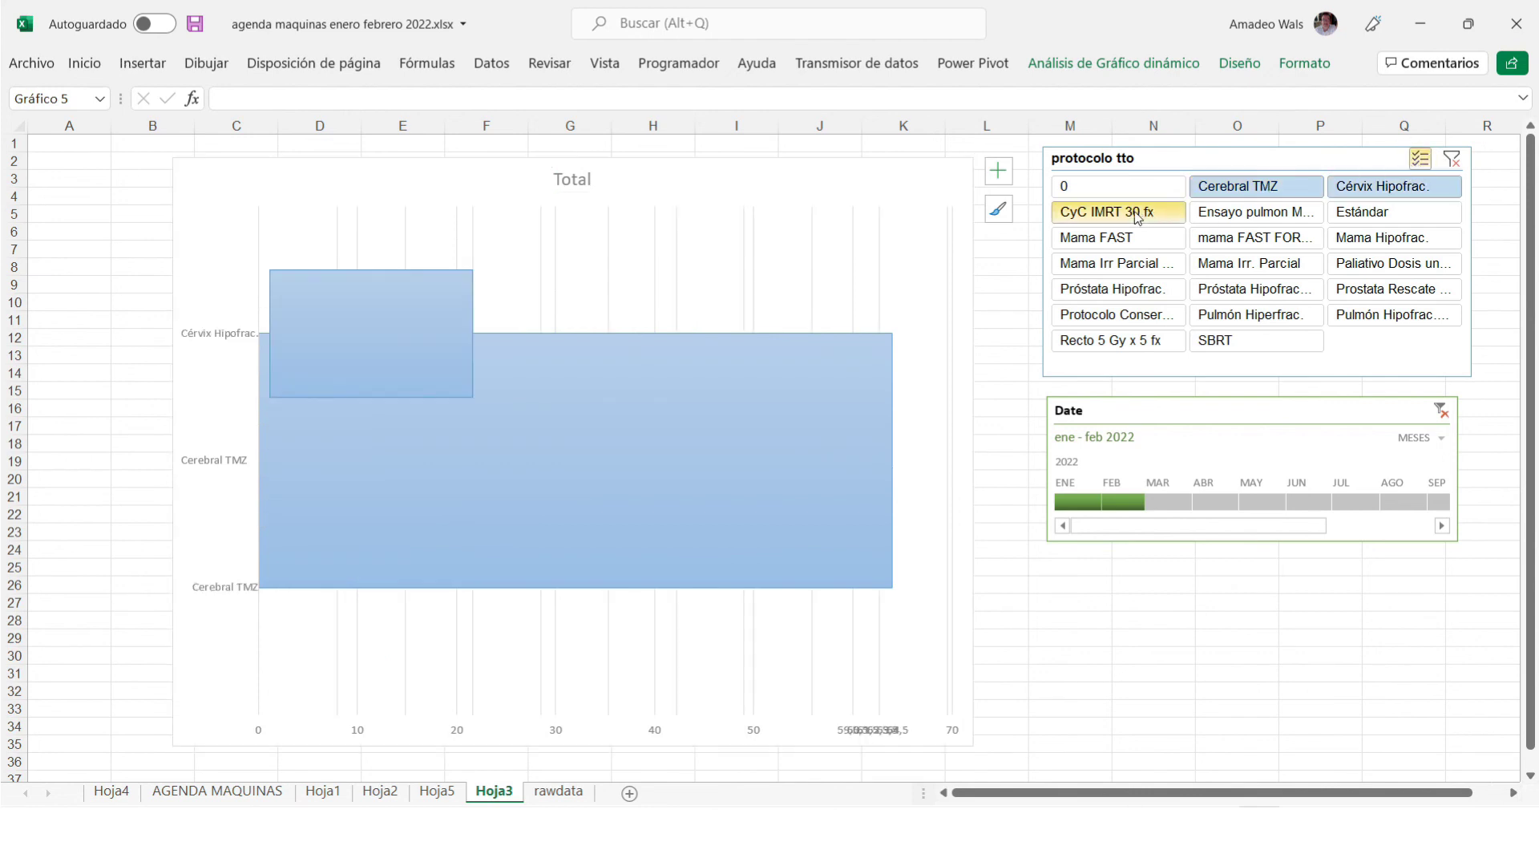
{"action": "left_click", "coordinate": [1140, 216]}
{"action": "left_click", "coordinate": [1239, 315]}
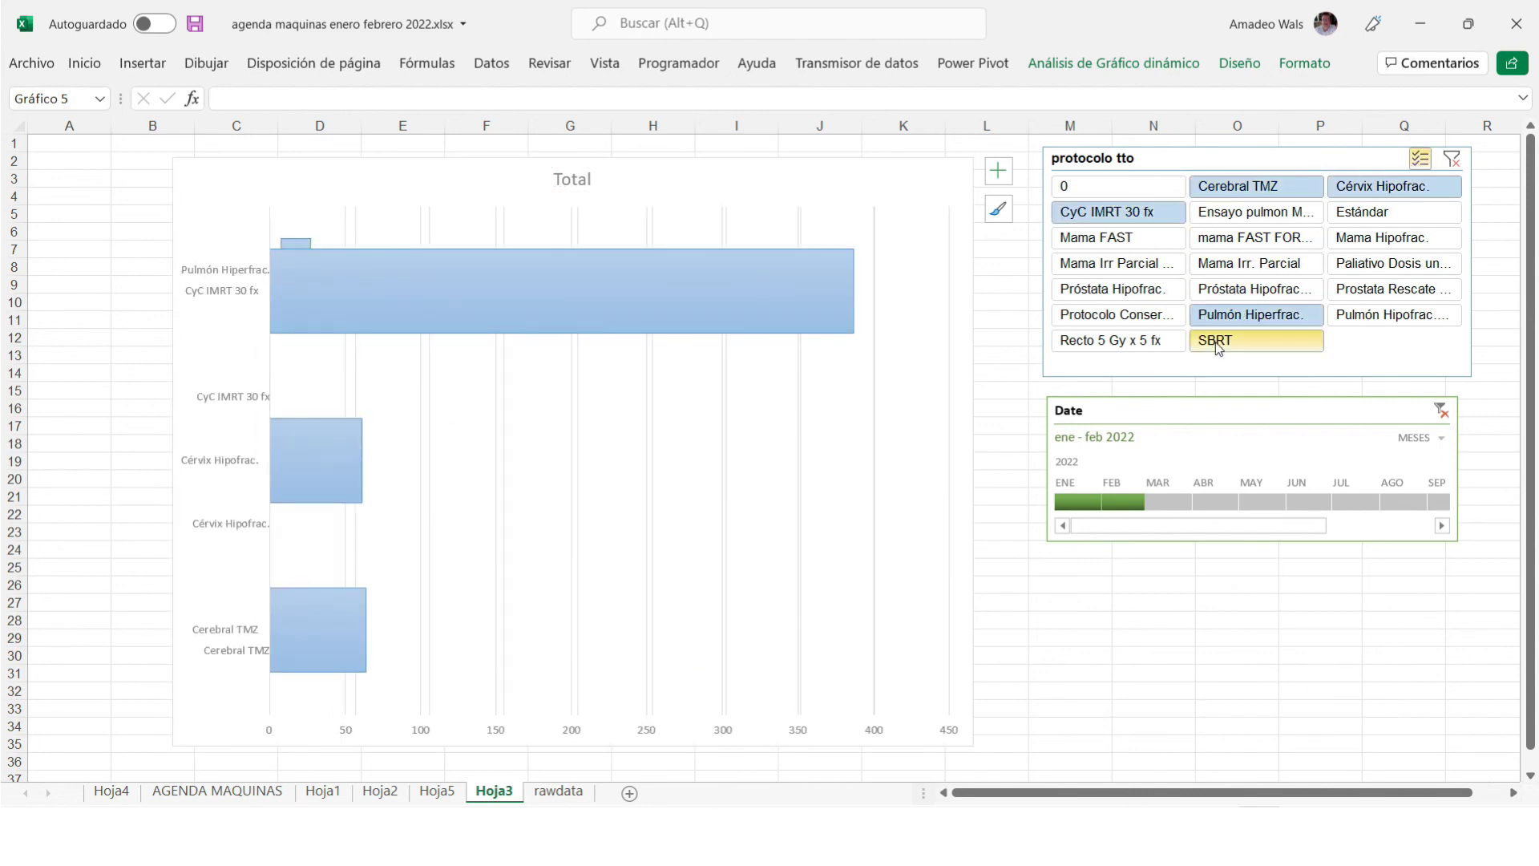
{"action": "left_click", "coordinate": [1216, 343]}
{"action": "left_click", "coordinate": [698, 539]}
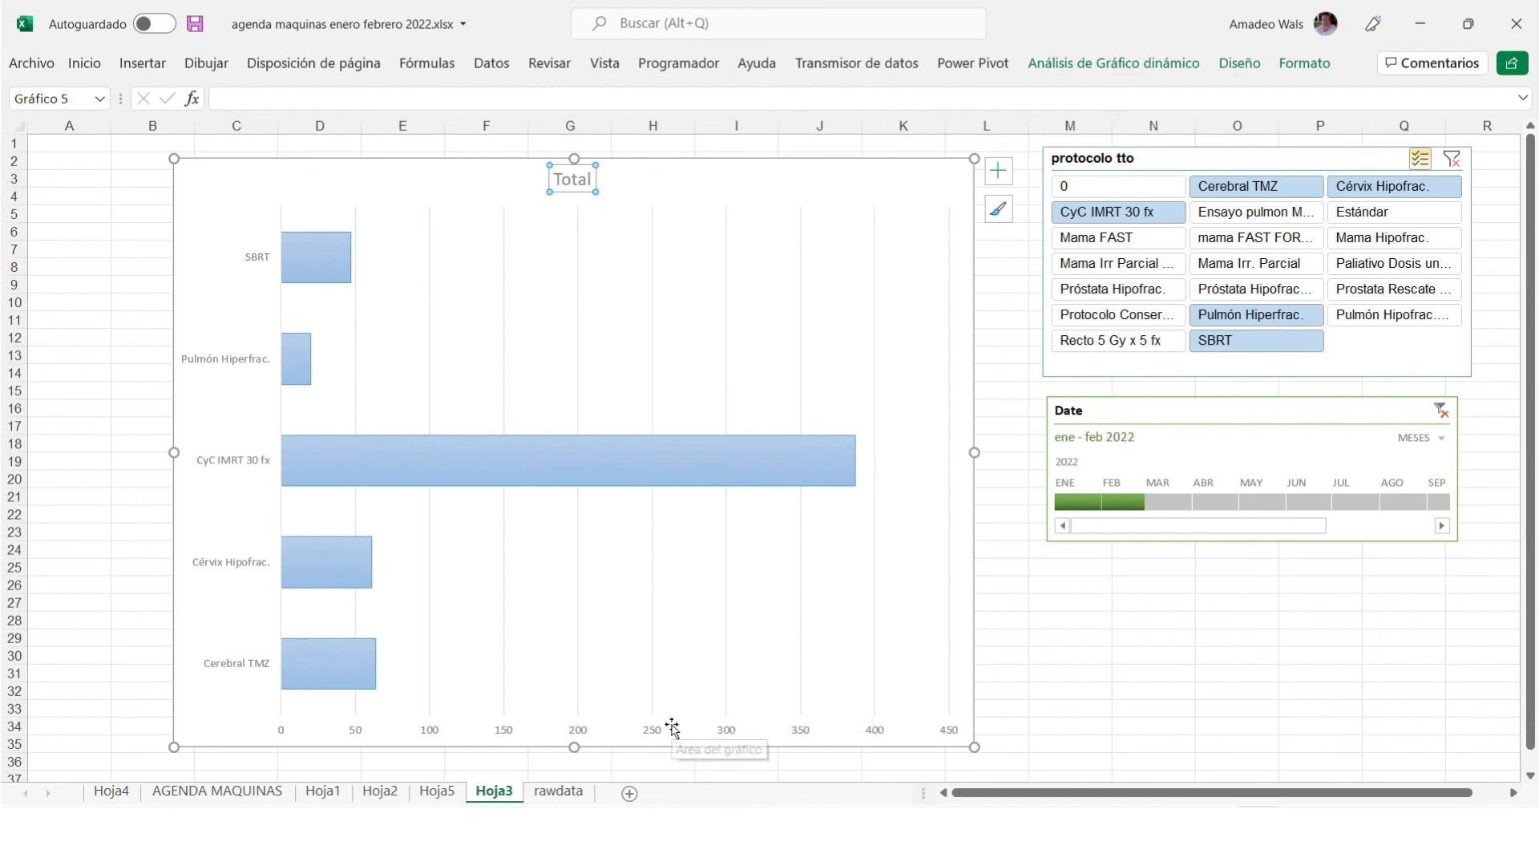
{"action": "left_click", "coordinate": [1077, 505]}
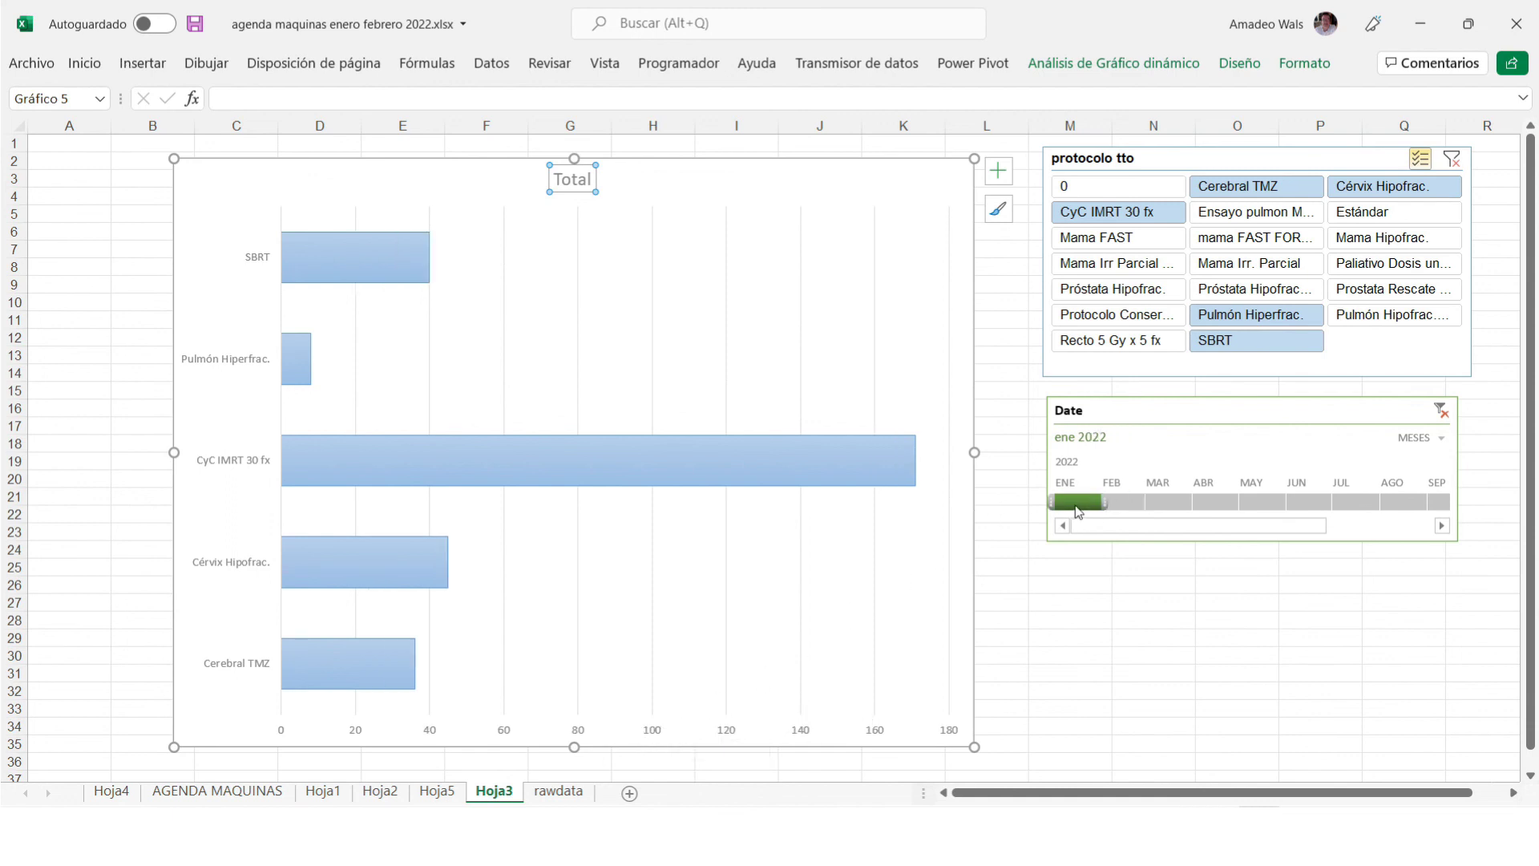